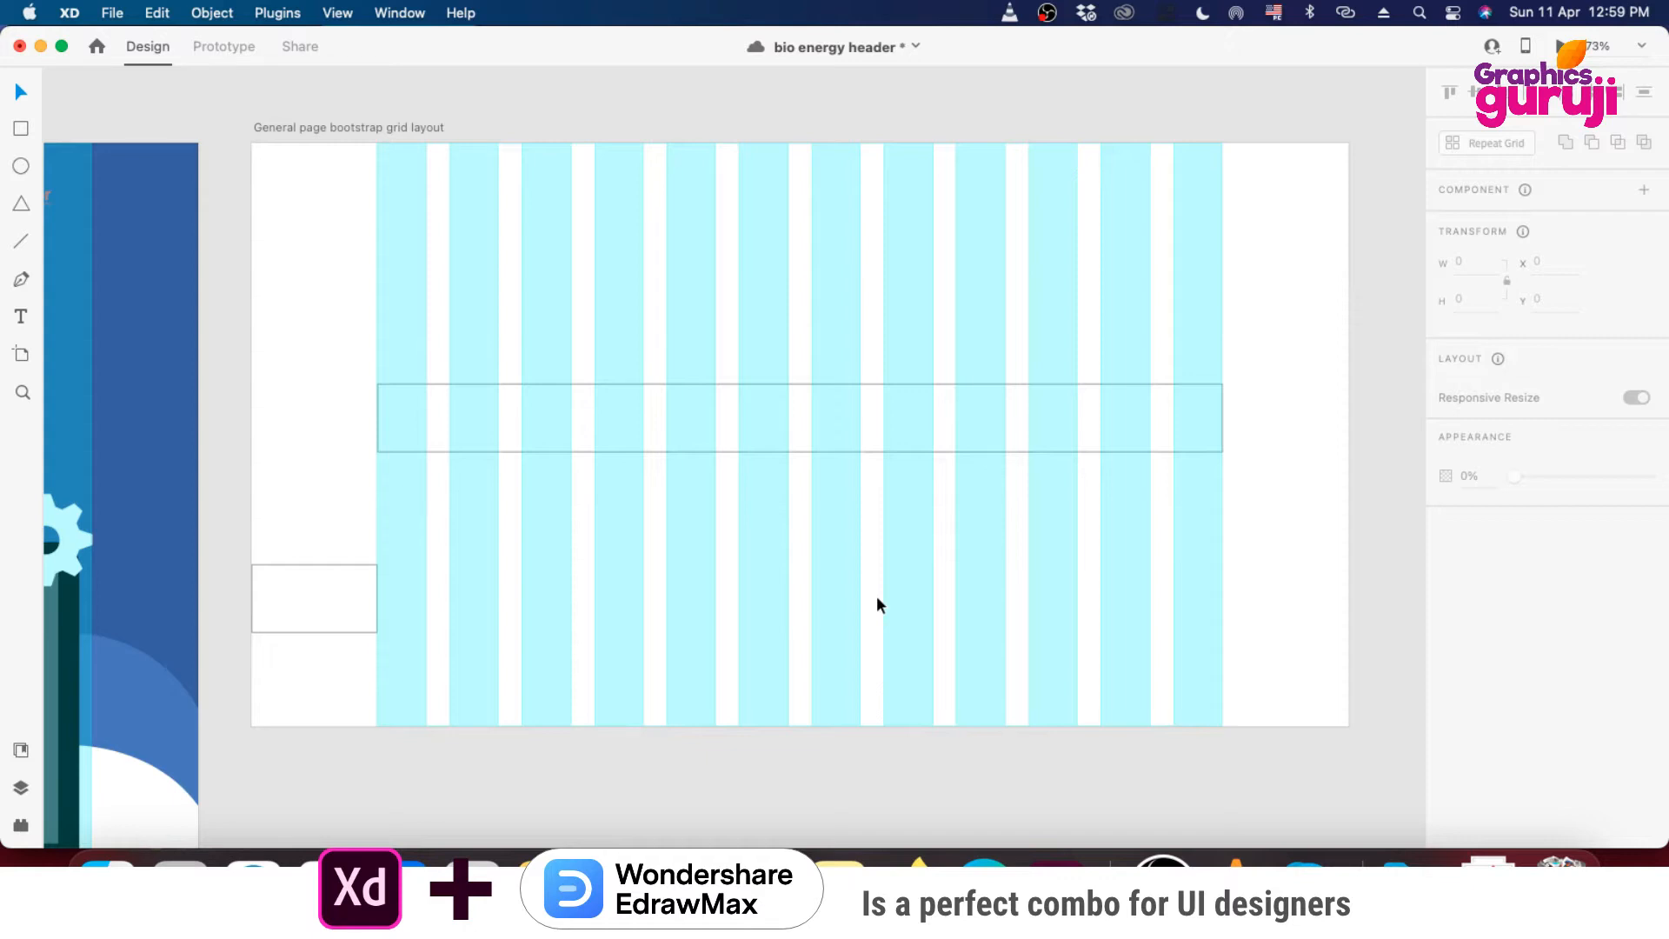
# - Save the document and place vertical guides at the left and right outer edges of the artboard's column grid
pyautogui.press('super+s')
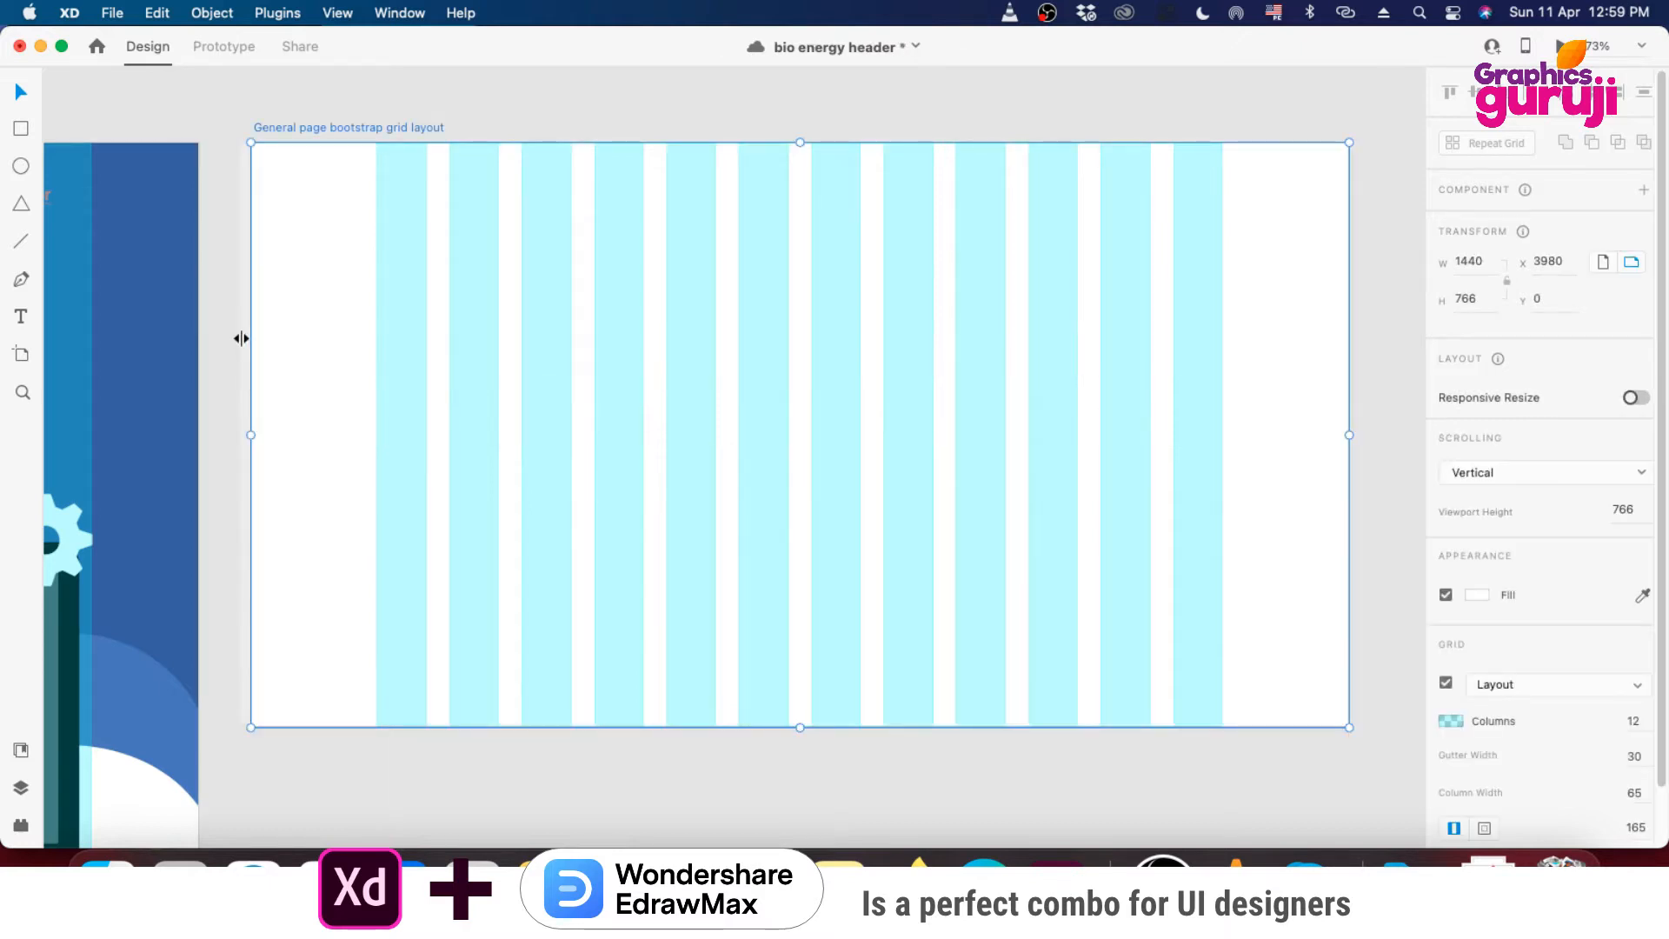
pyautogui.moveTo(244, 339); pyautogui.dragTo(374, 352)
pyautogui.moveTo(243, 406); pyautogui.dragTo(980, 460)
pyautogui.moveTo(244, 399); pyautogui.dragTo(1222, 488)
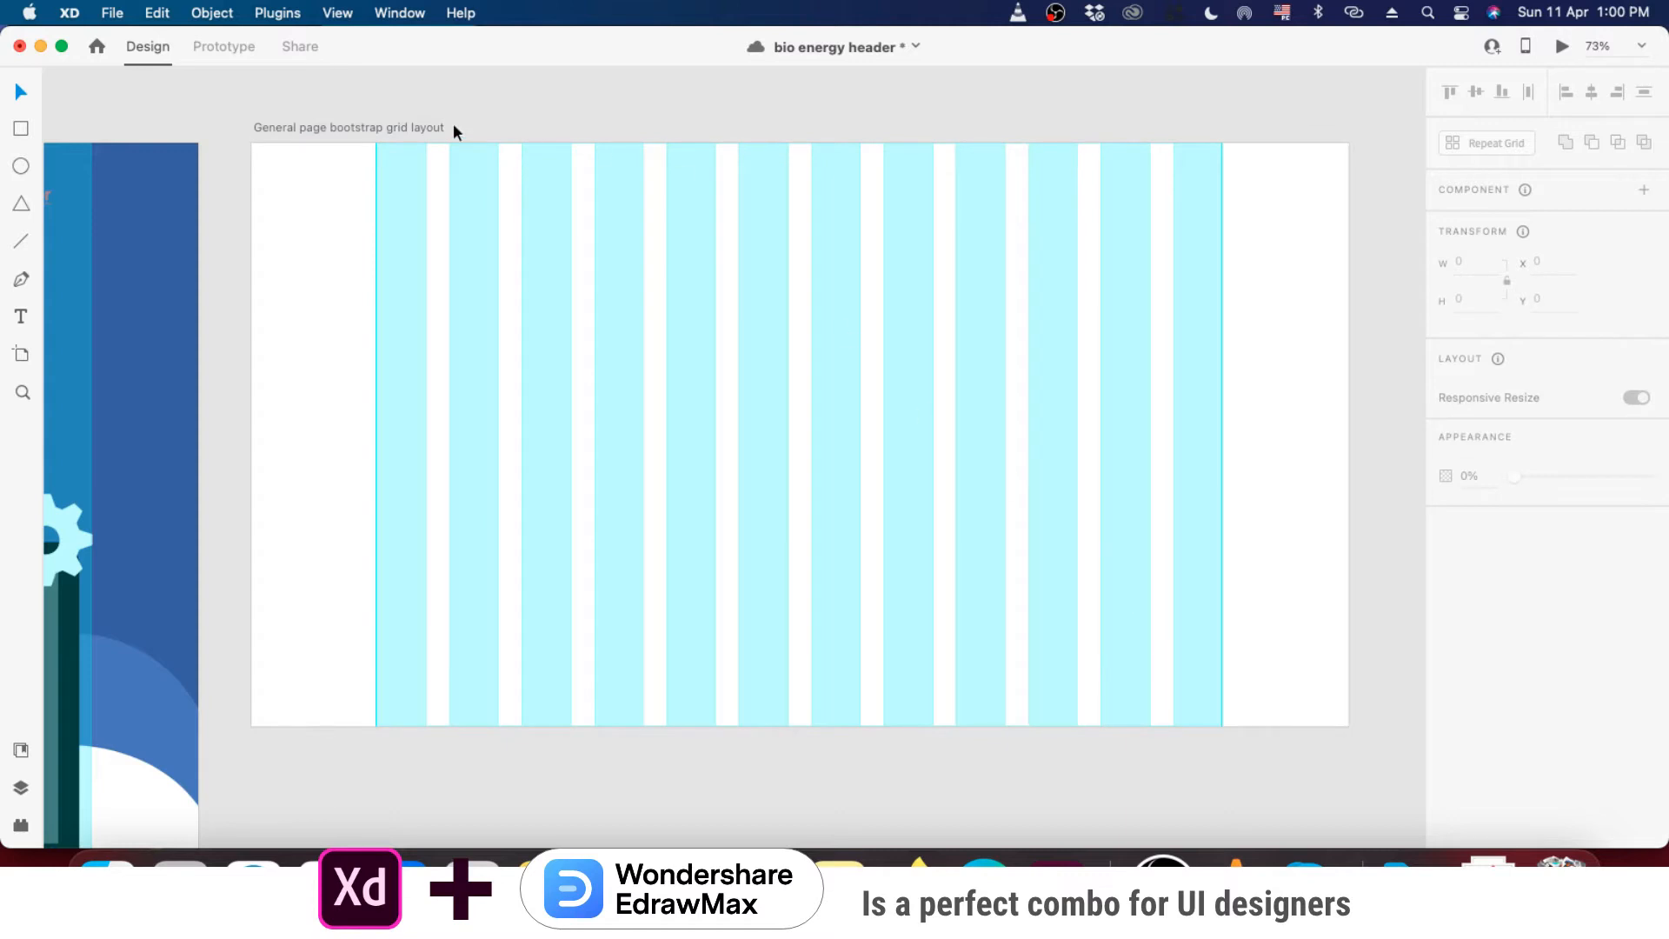
# - Hide the layout grid on the "General page bootstrap grid layout" artboard and save the document
pyautogui.click(396, 129)
pyautogui.scroll(-1, 1460, 660)
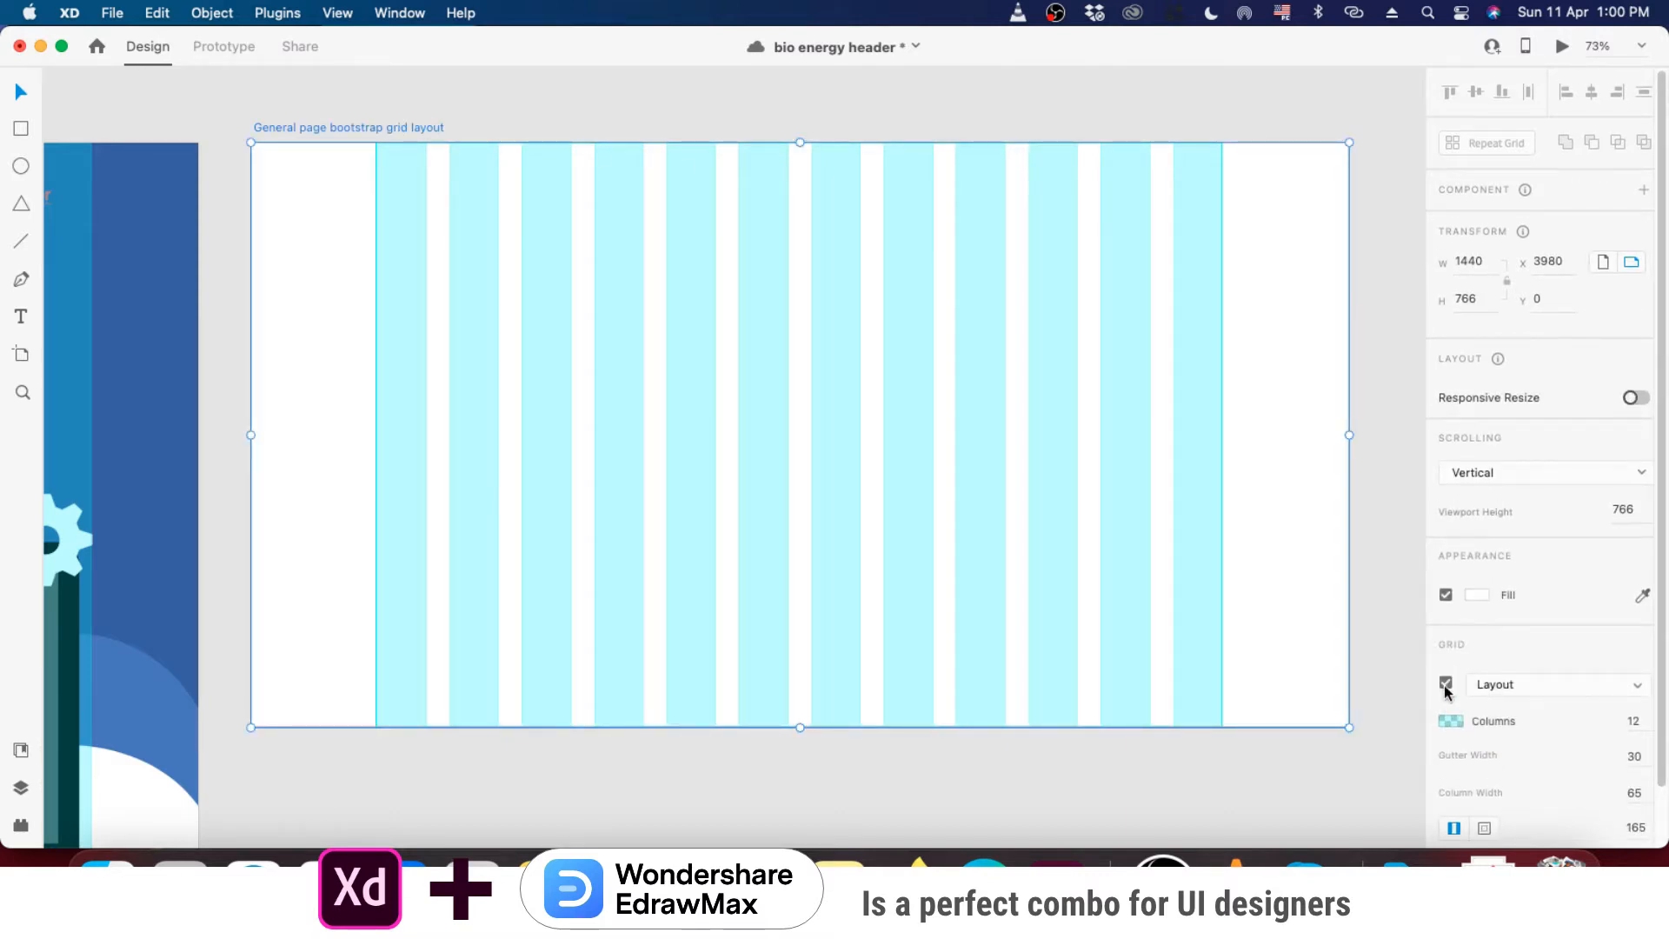
pyautogui.click(1445, 683)
pyautogui.click(924, 780)
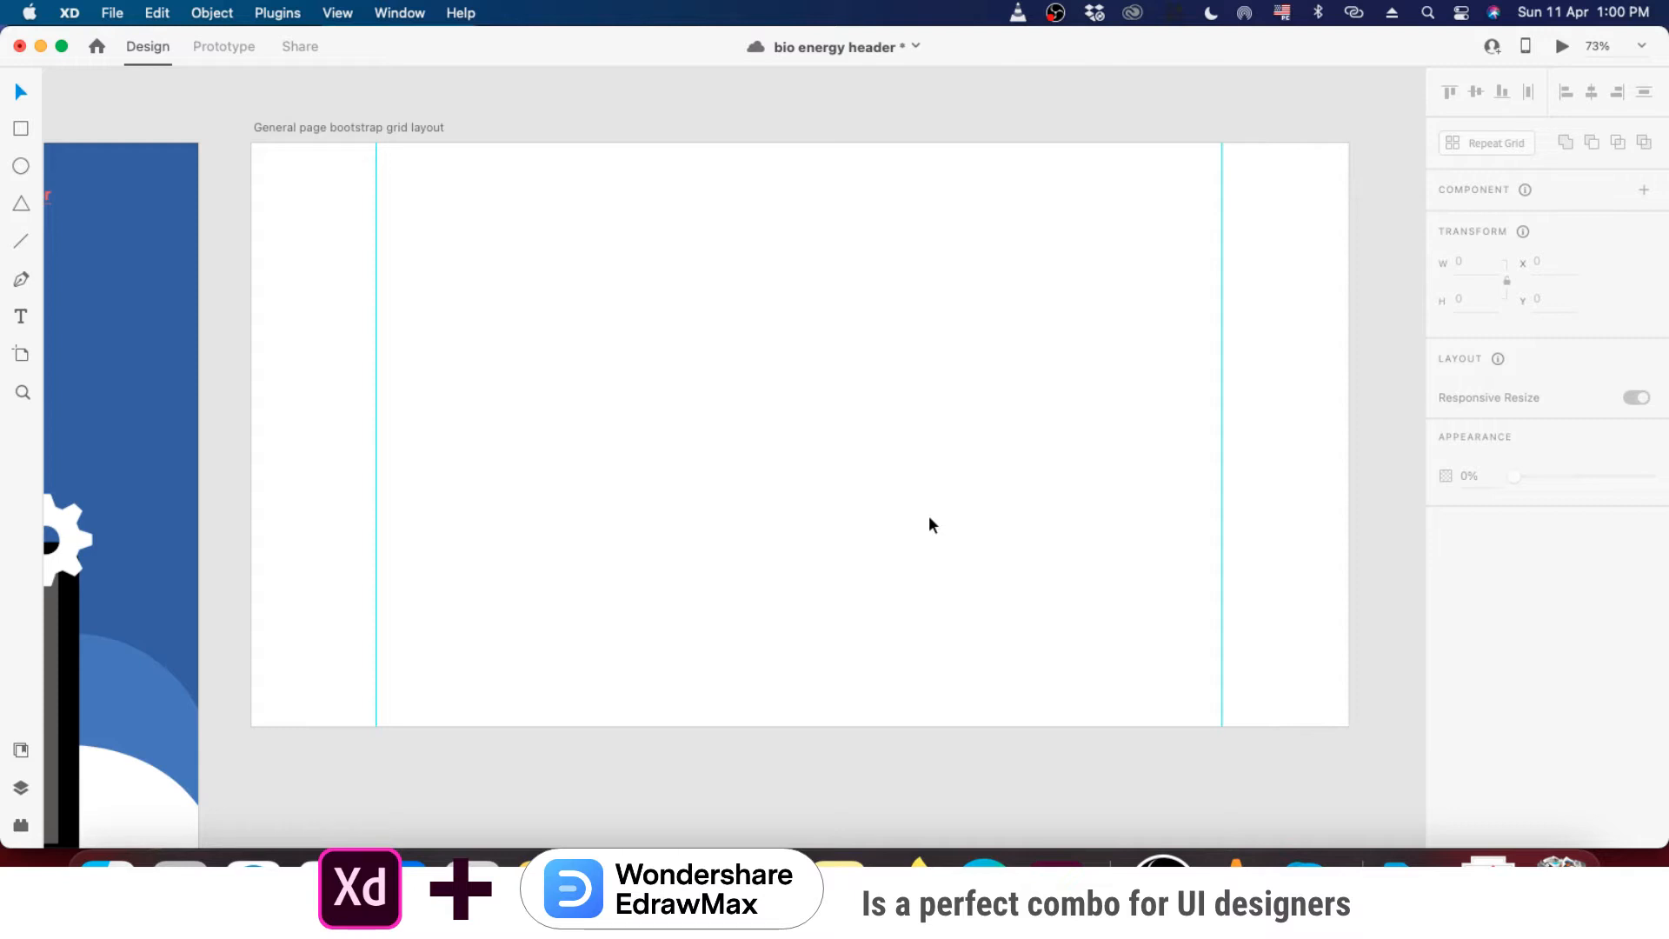
pyautogui.press('super+s')
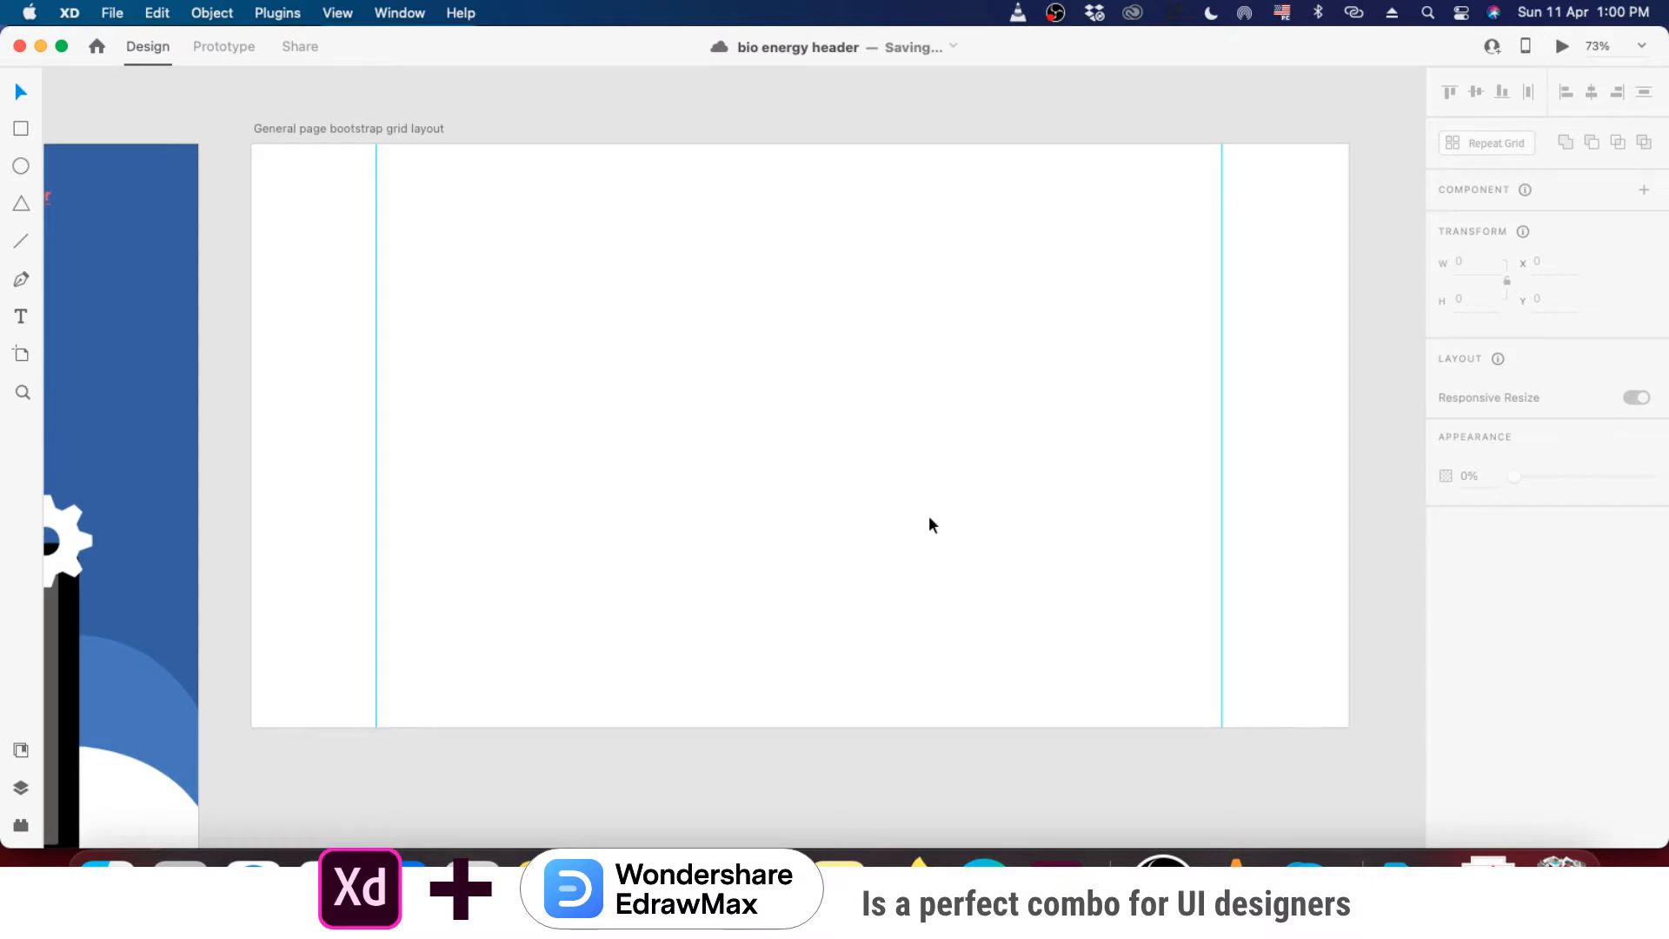
# - Fill the "General page bootstrap grid layout" artboard with the dark blue sampled from the neighbouring design's background
pyautogui.click(341, 129)
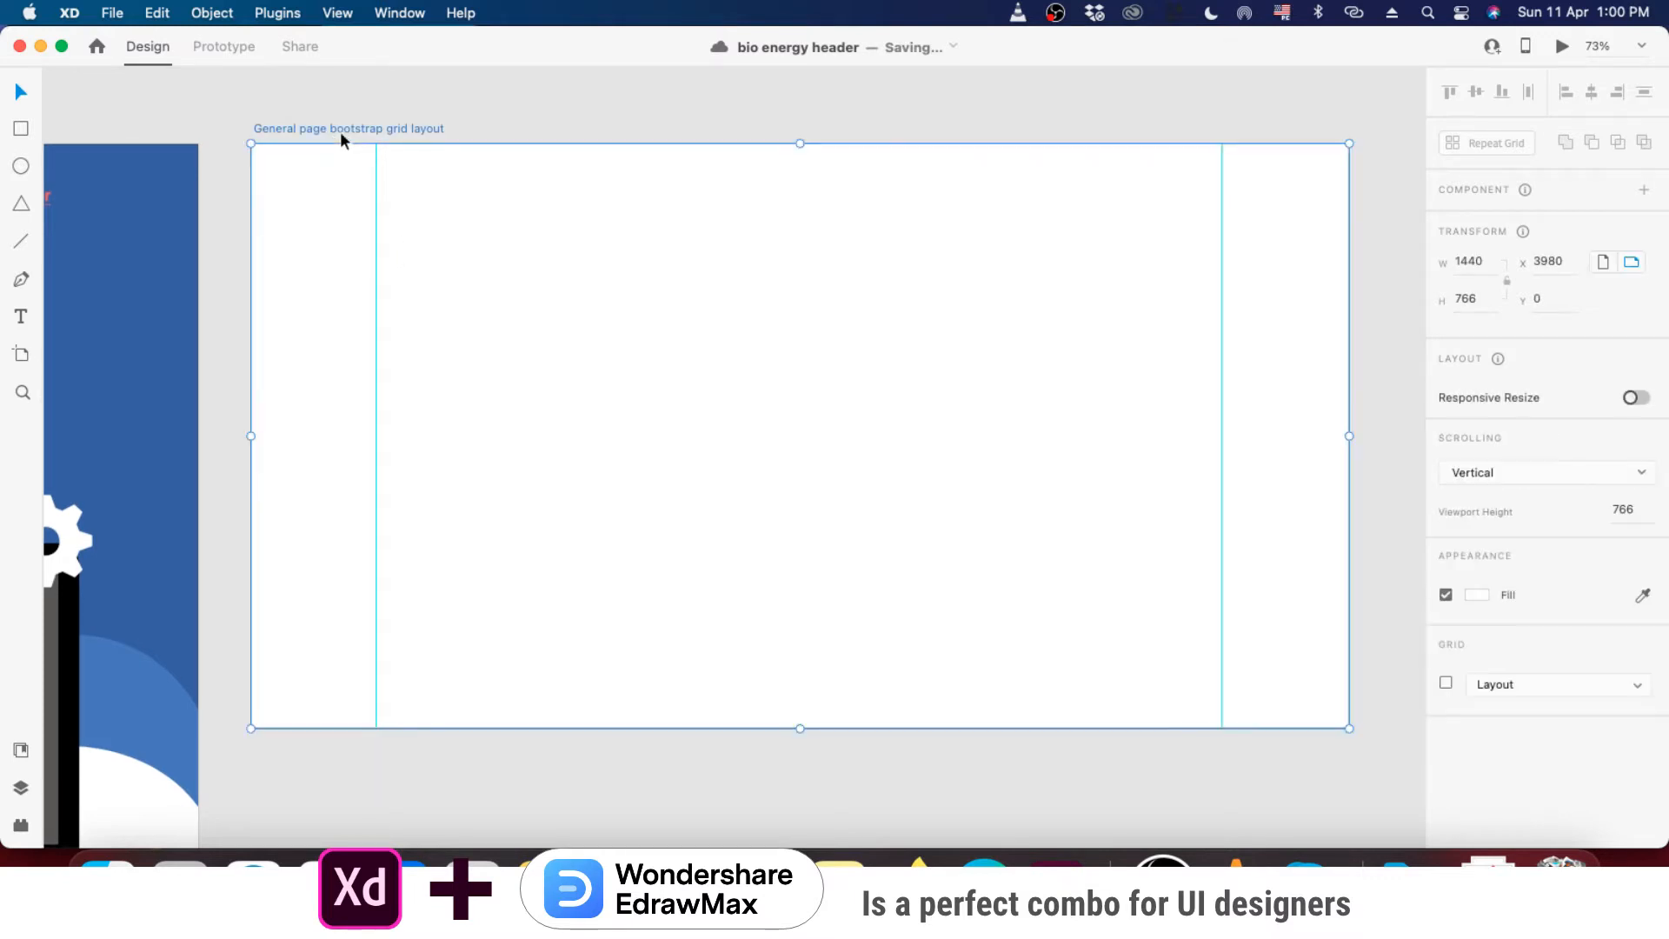
pyautogui.press('i')
pyautogui.click(145, 327)
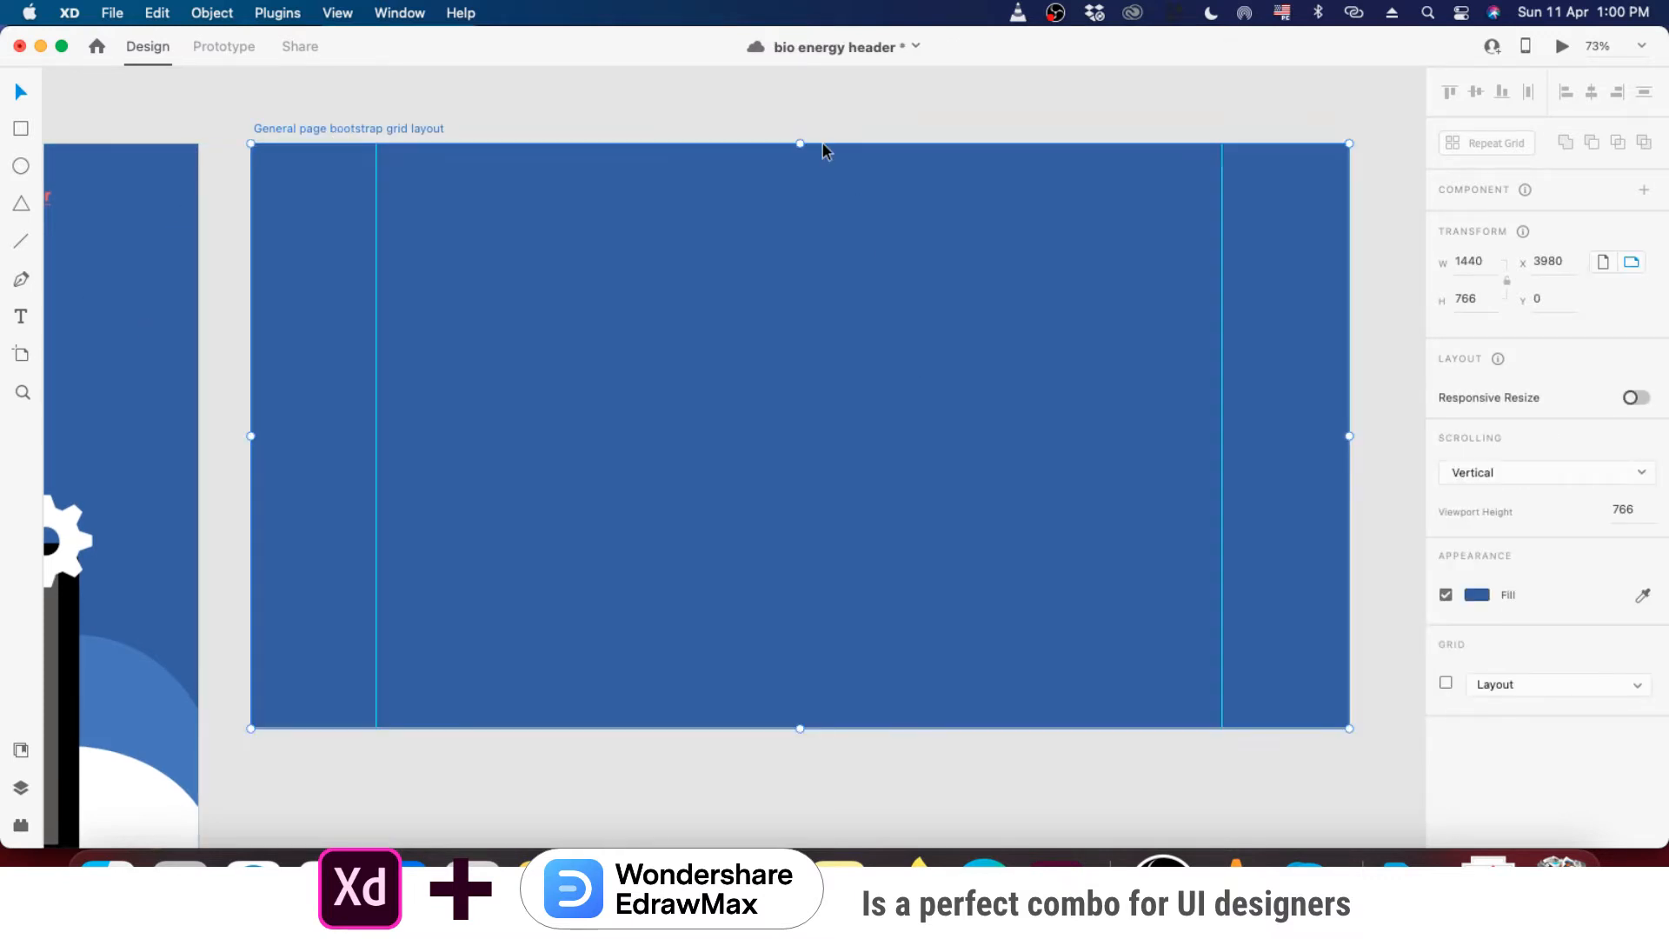
pyautogui.click(806, 116)
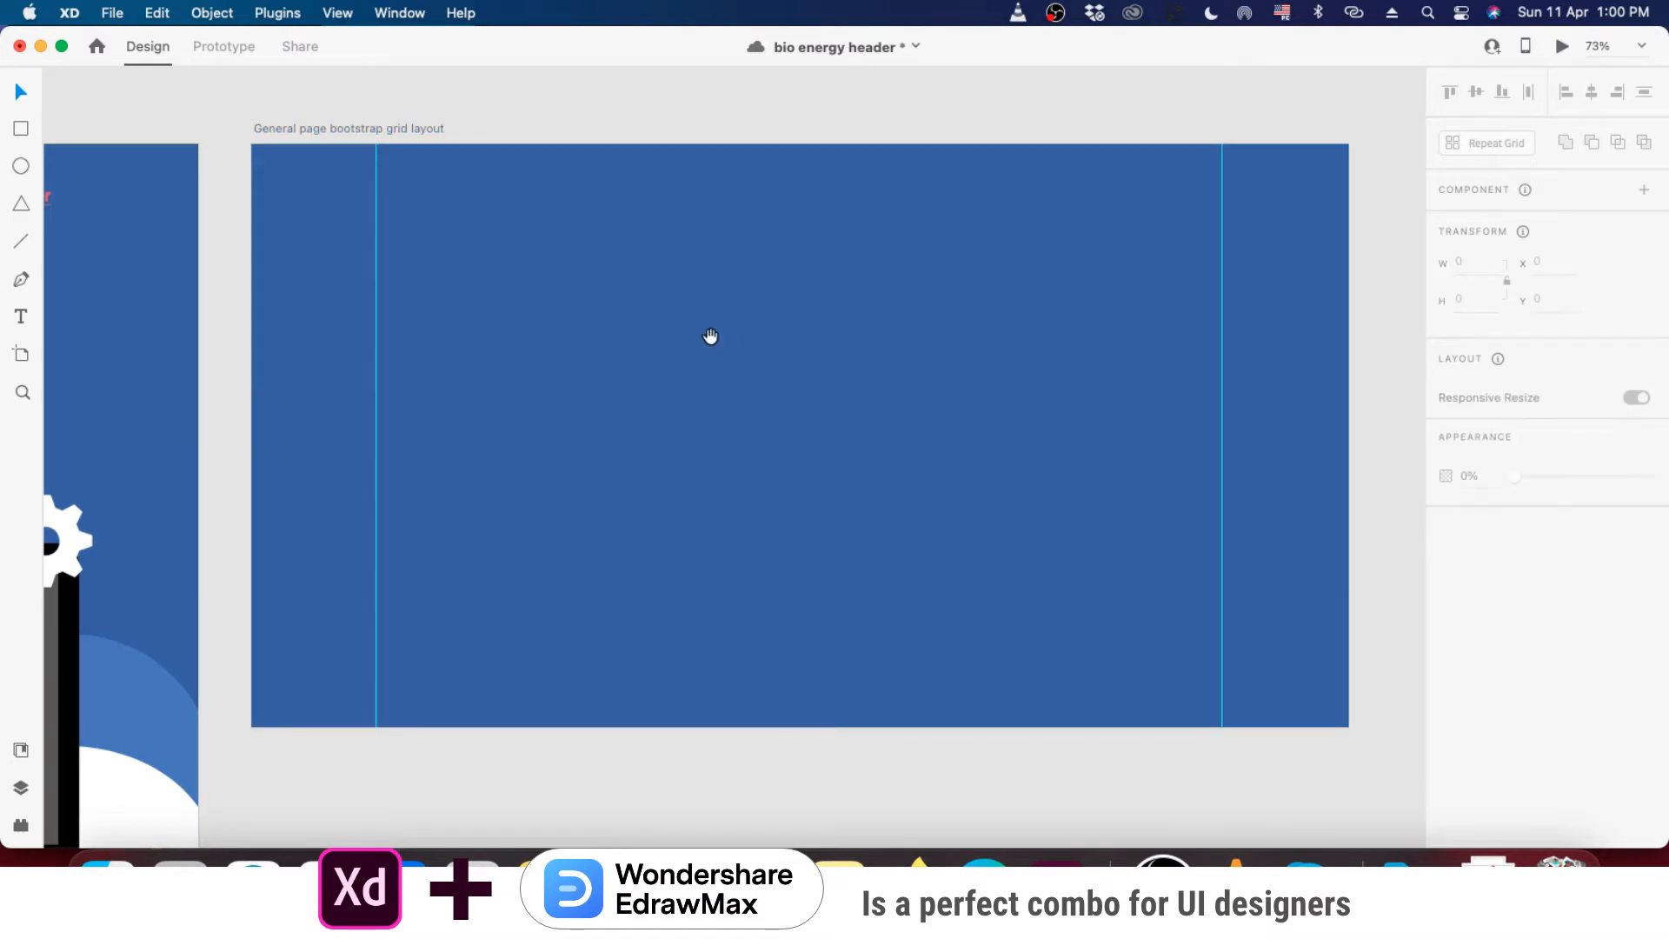
# - Copy the InnoVision logo from "Web 1920 – 2" into the blue artboard and place it just inside the left guide at X 175, Y 9
pyautogui.moveTo(707, 339); pyautogui.dragTo(727, 353)
pyautogui.scroll(-3, 1200, 361)
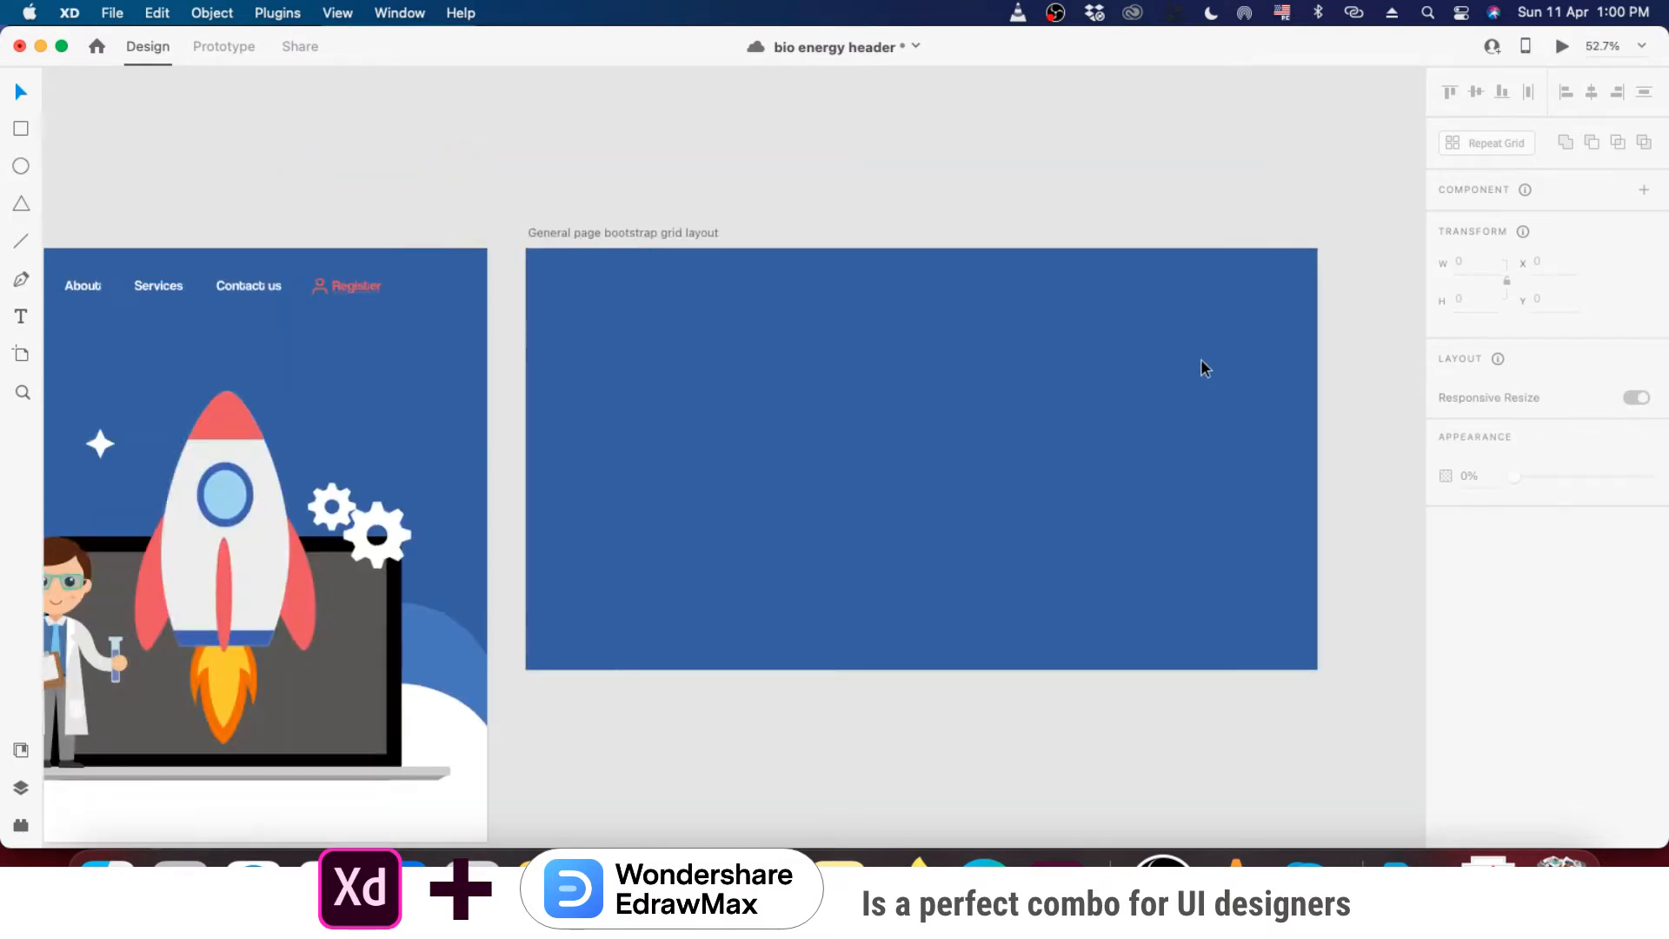
pyautogui.scroll(-4, 804, 432)
pyautogui.scroll(5, 509, 482)
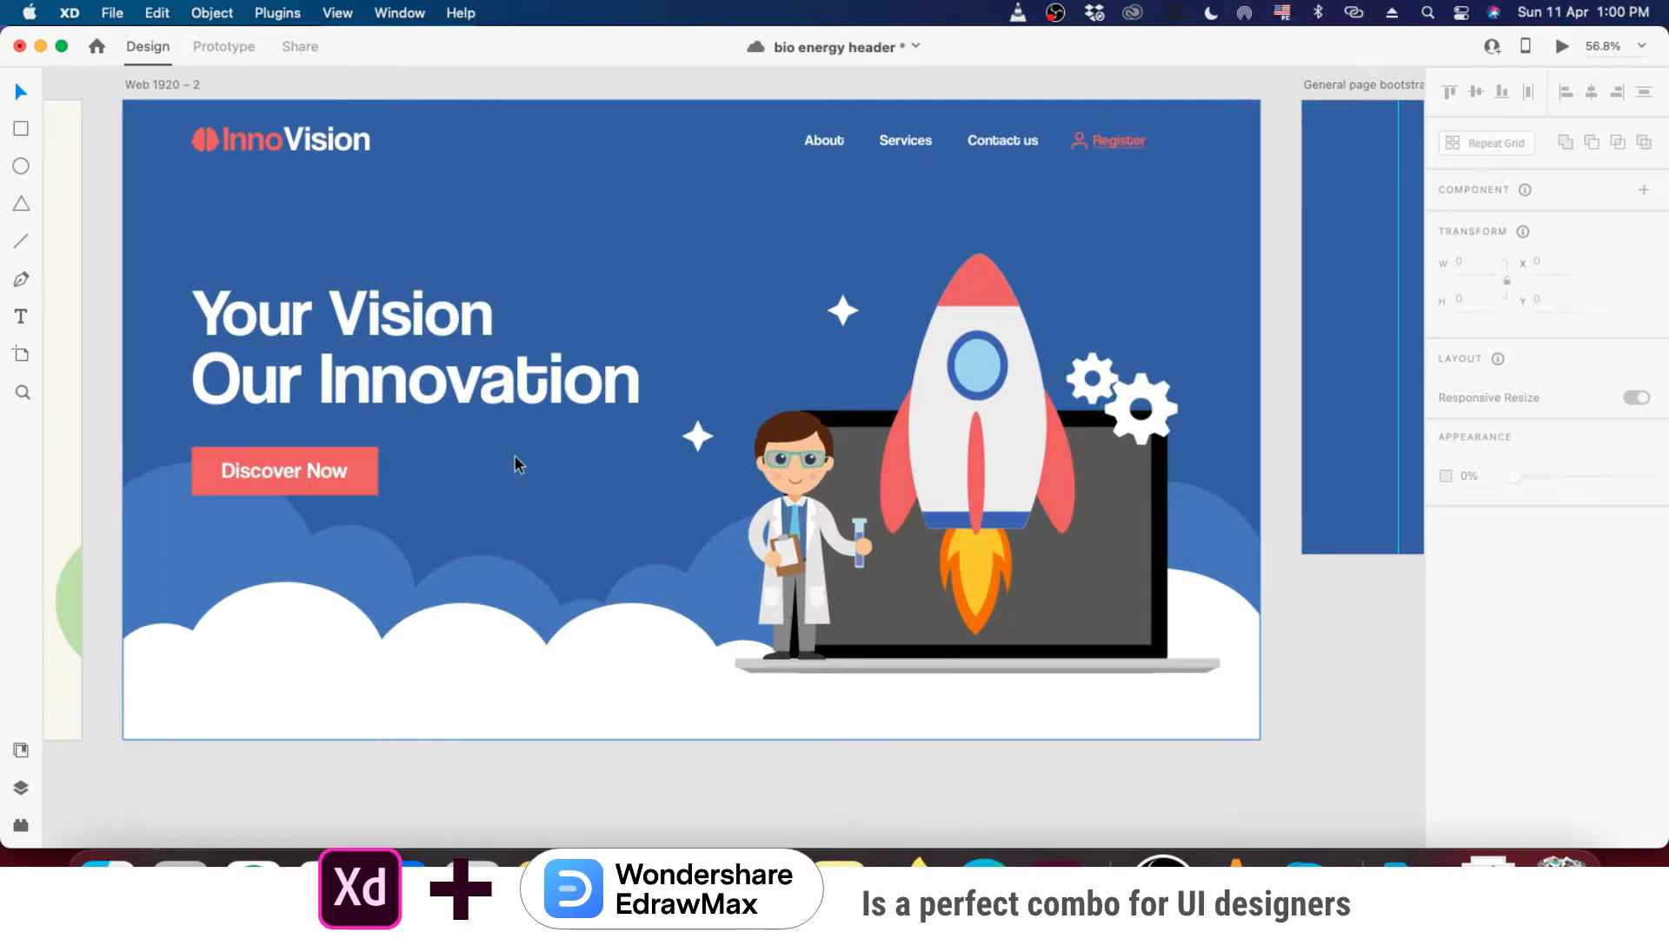
pyautogui.click(262, 138)
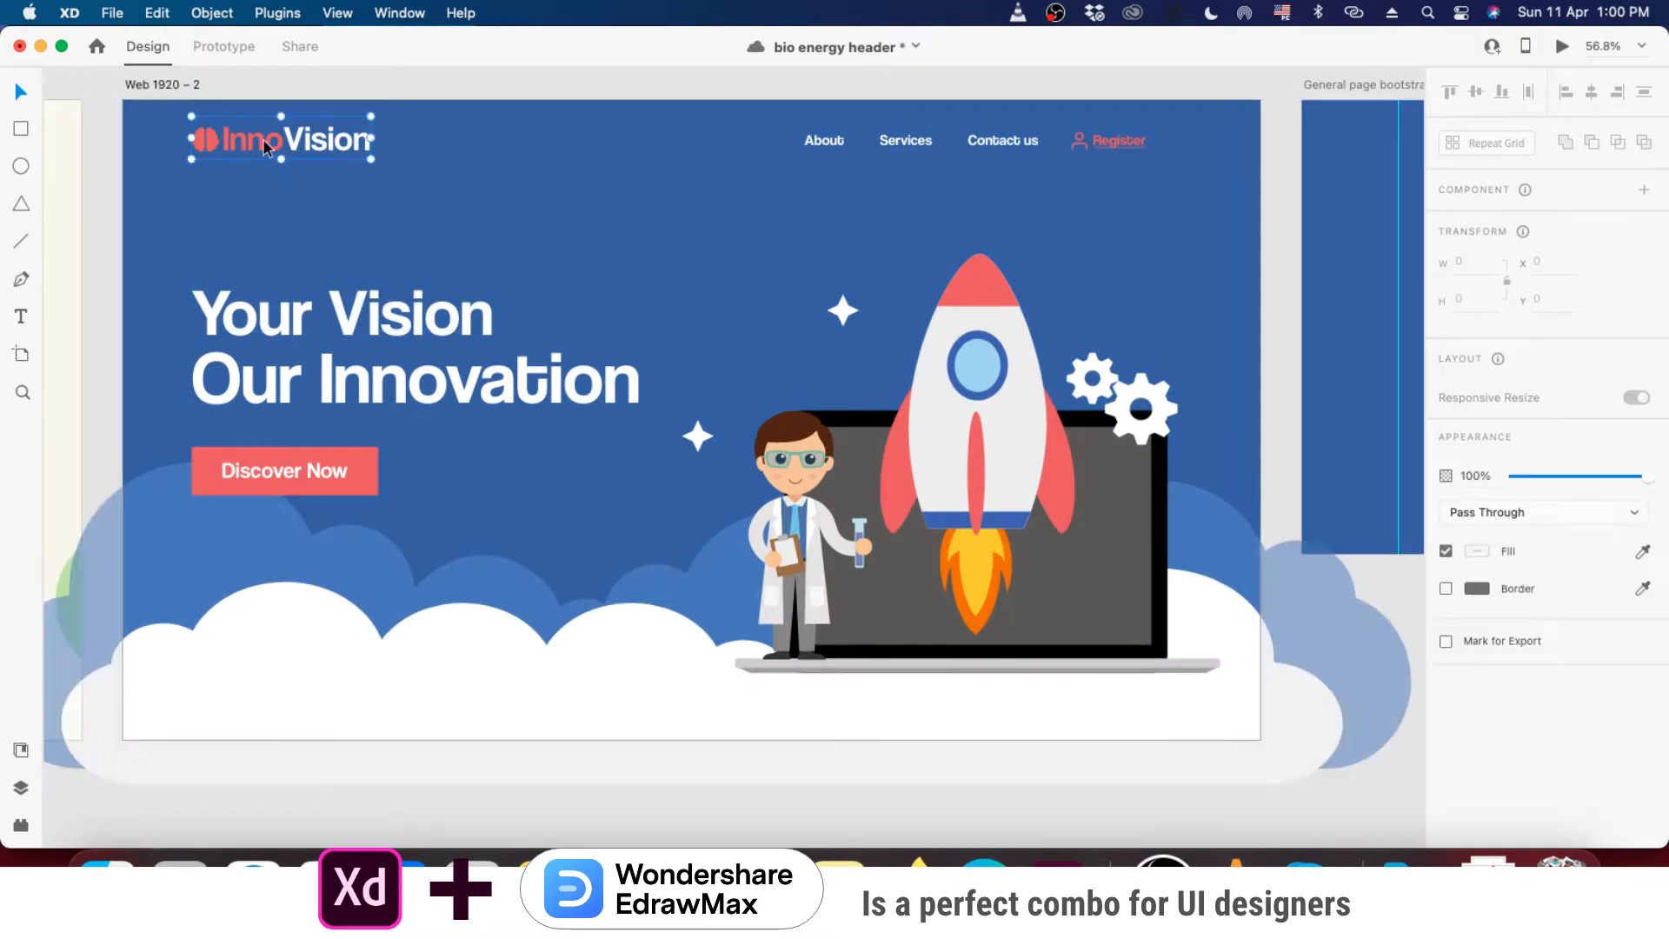
pyautogui.scroll(-3, 213, 286)
pyautogui.scroll(-2, 213, 286)
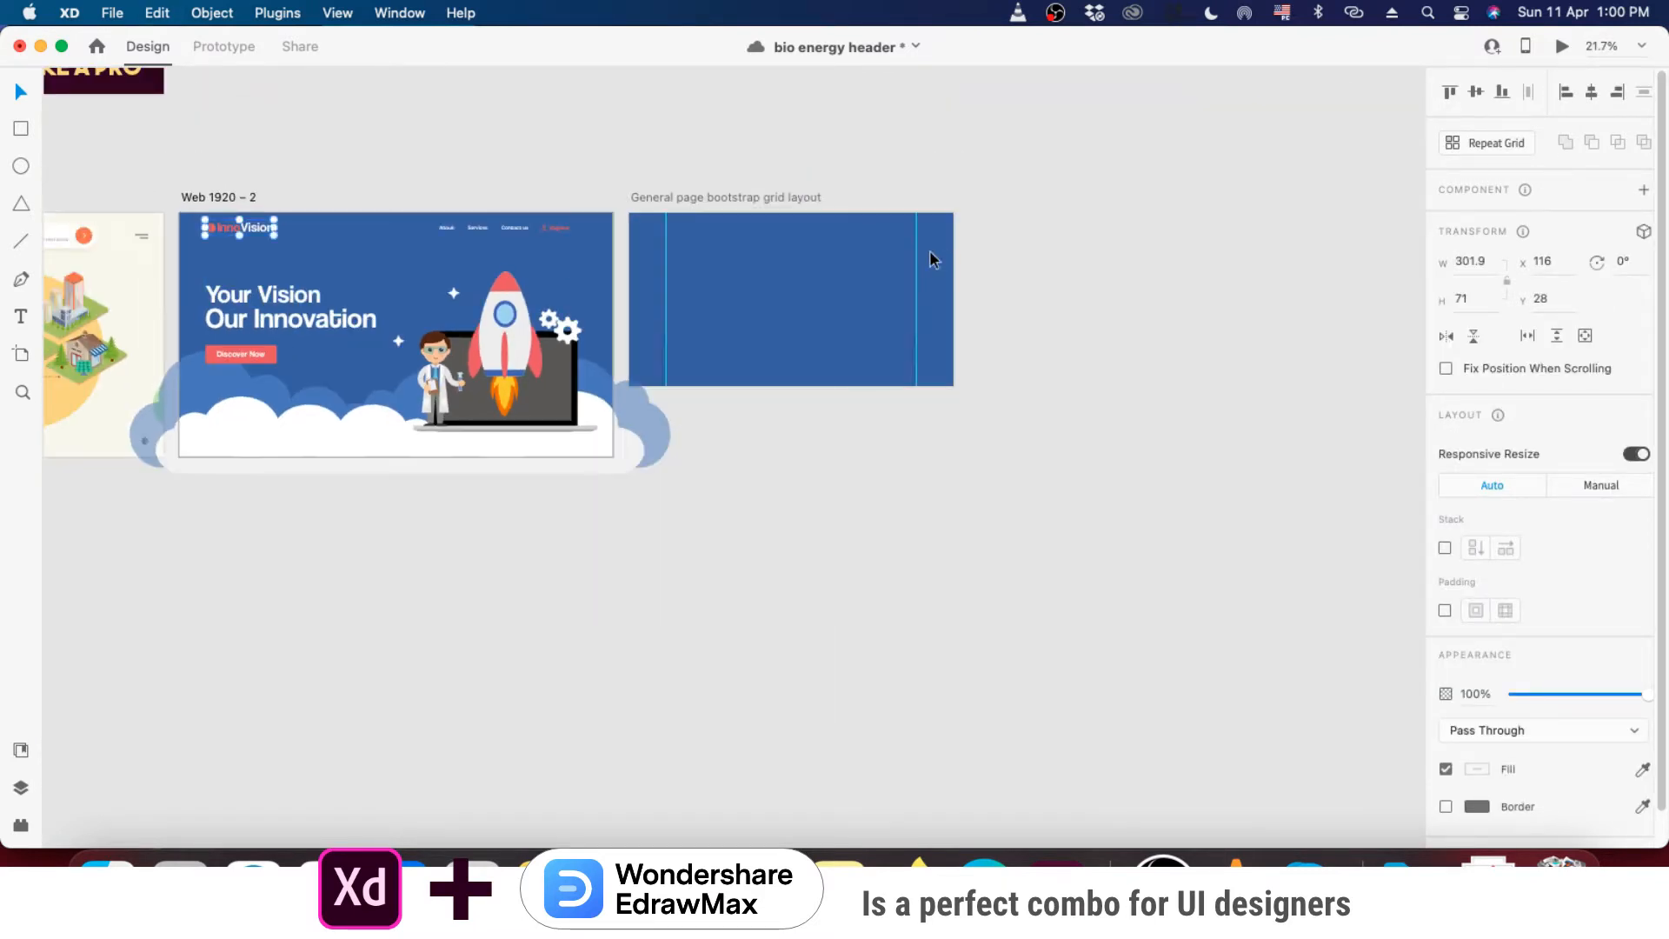
pyautogui.scroll(8, 671, 228)
pyautogui.click(671, 263)
pyautogui.press('super+v')
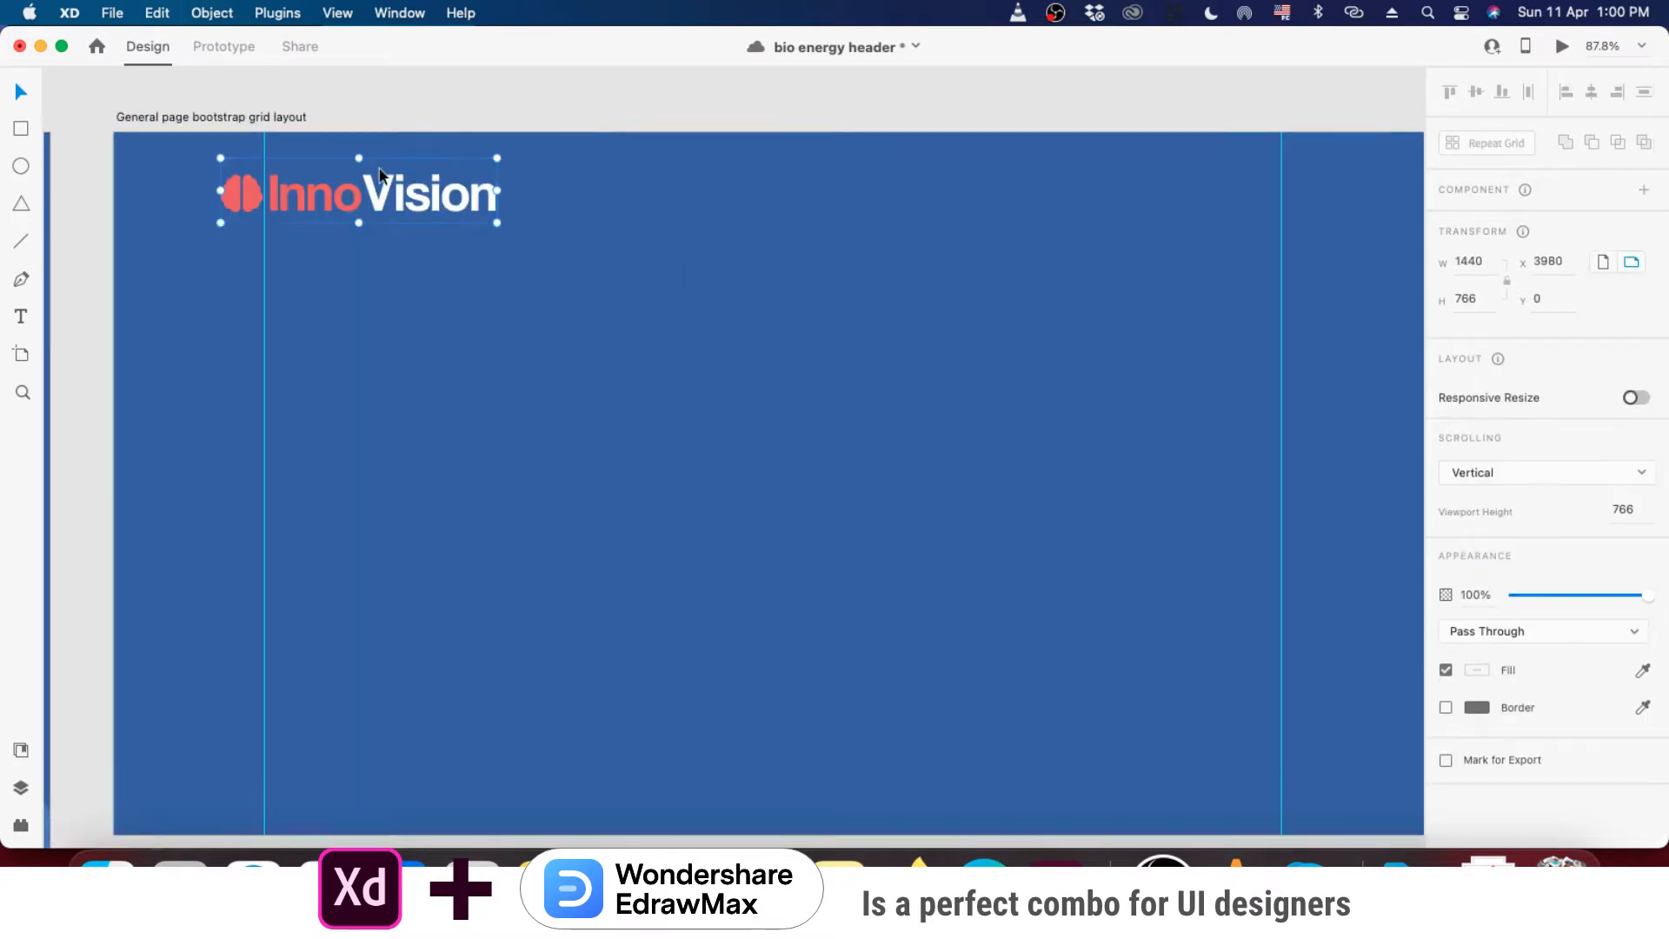
pyautogui.moveTo(312, 202); pyautogui.dragTo(365, 175)
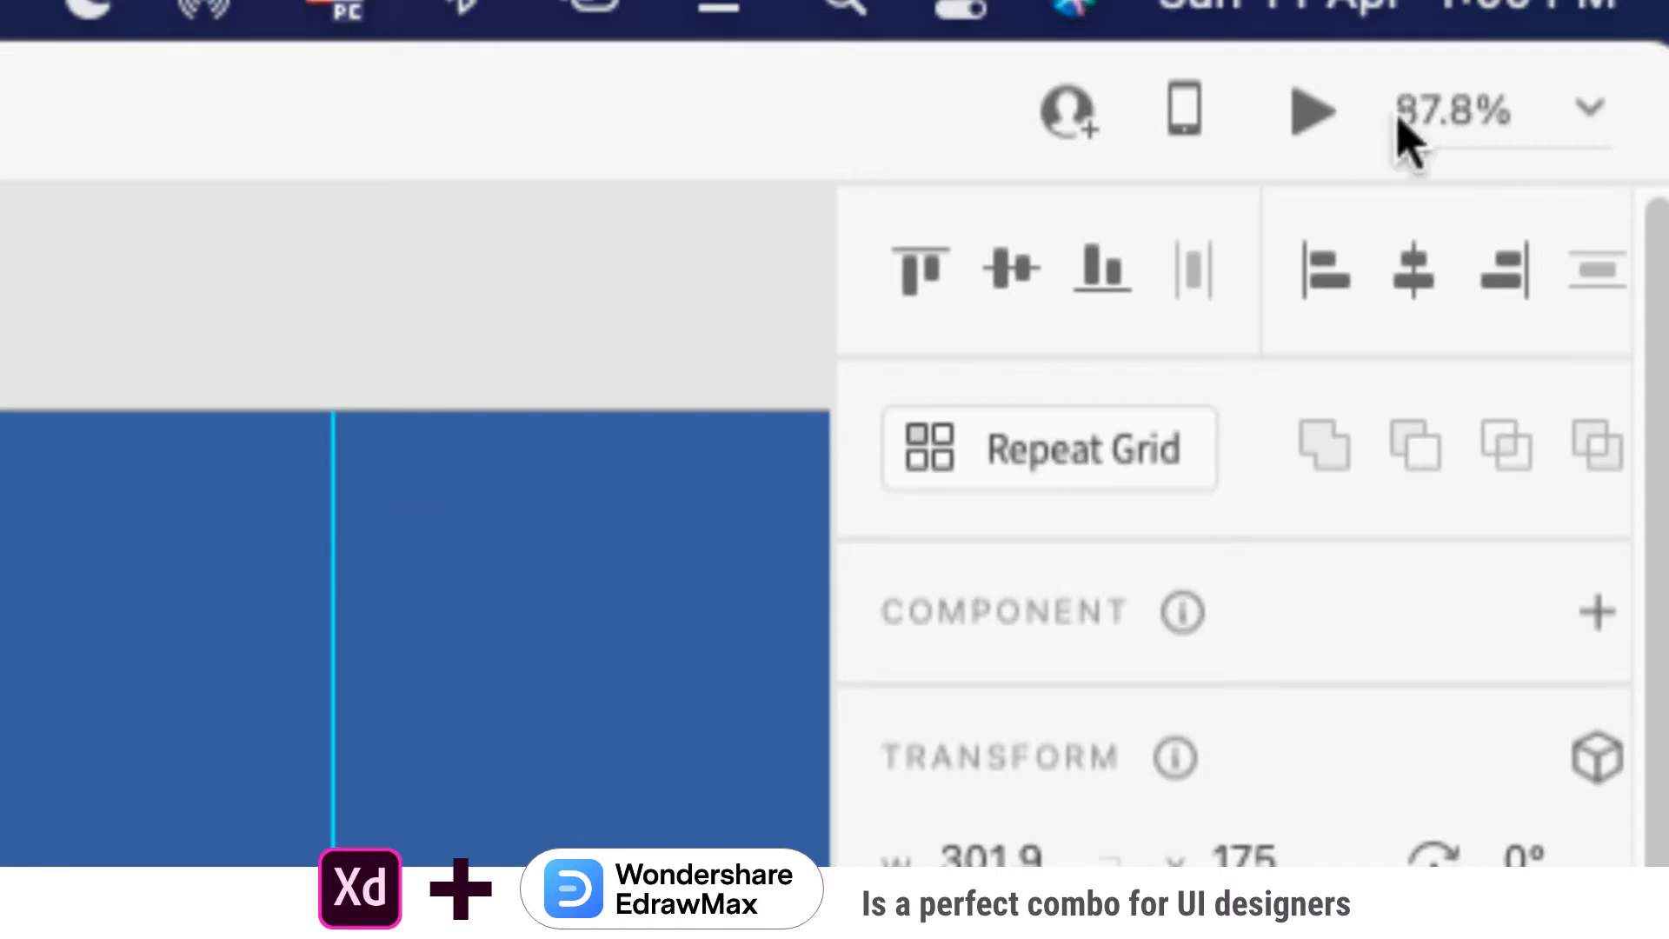
# - Set the canvas zoom to 100% and check the logo and guides at actual size
pyautogui.click(1442, 111)
pyautogui.click(1588, 109)
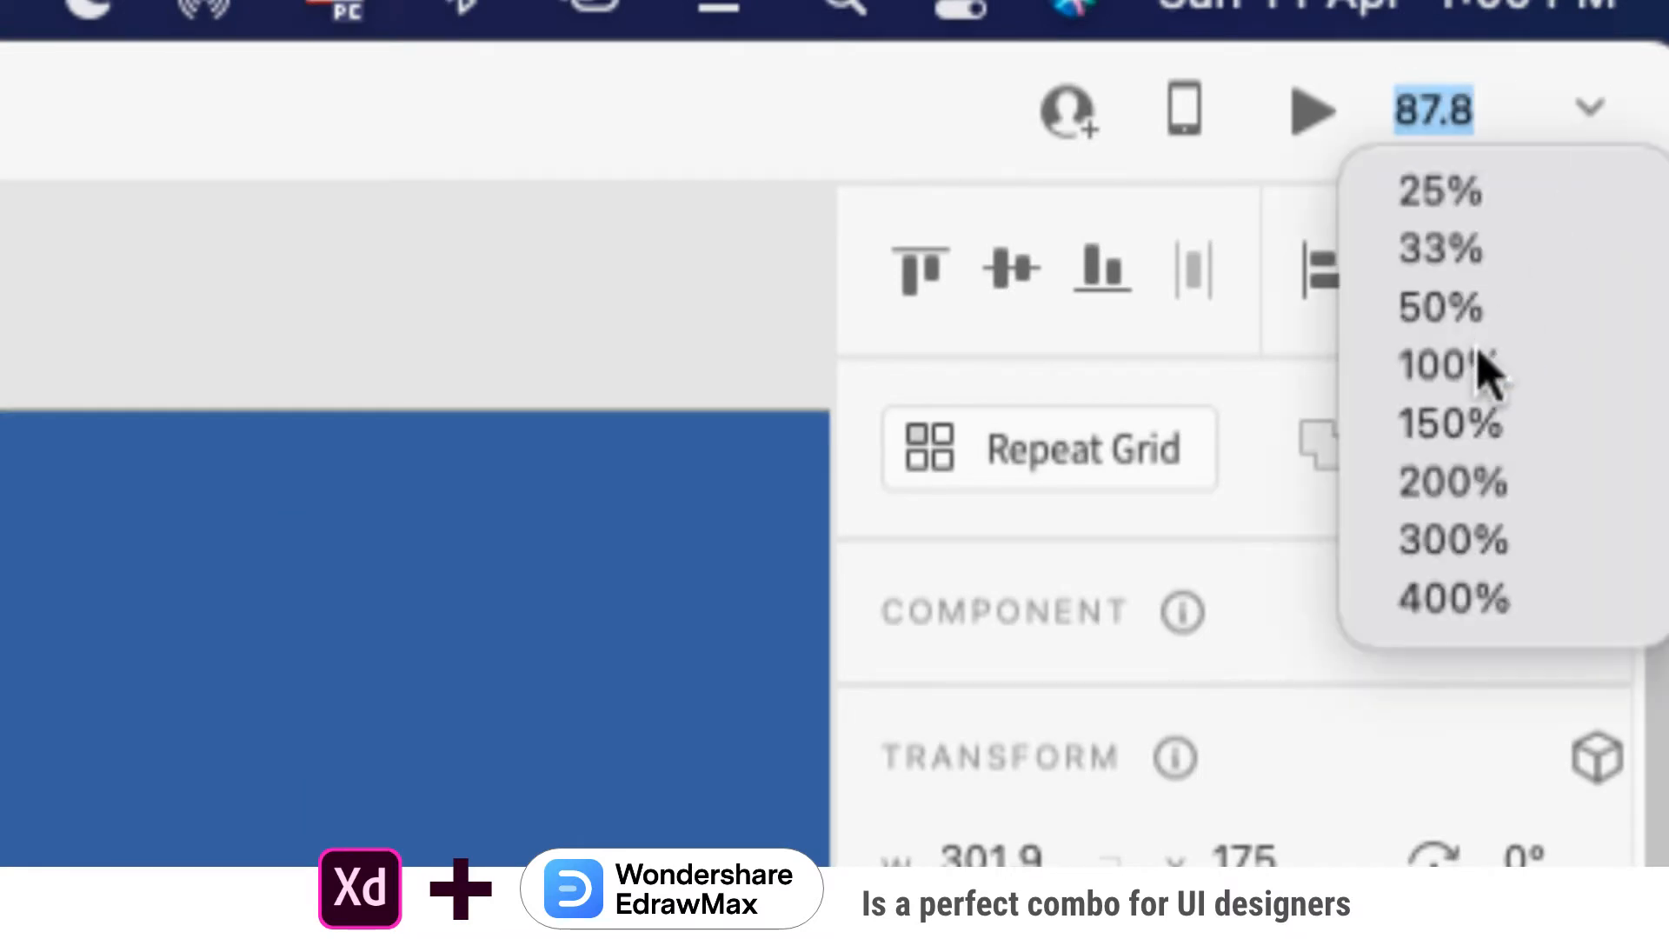
pyautogui.click(1483, 372)
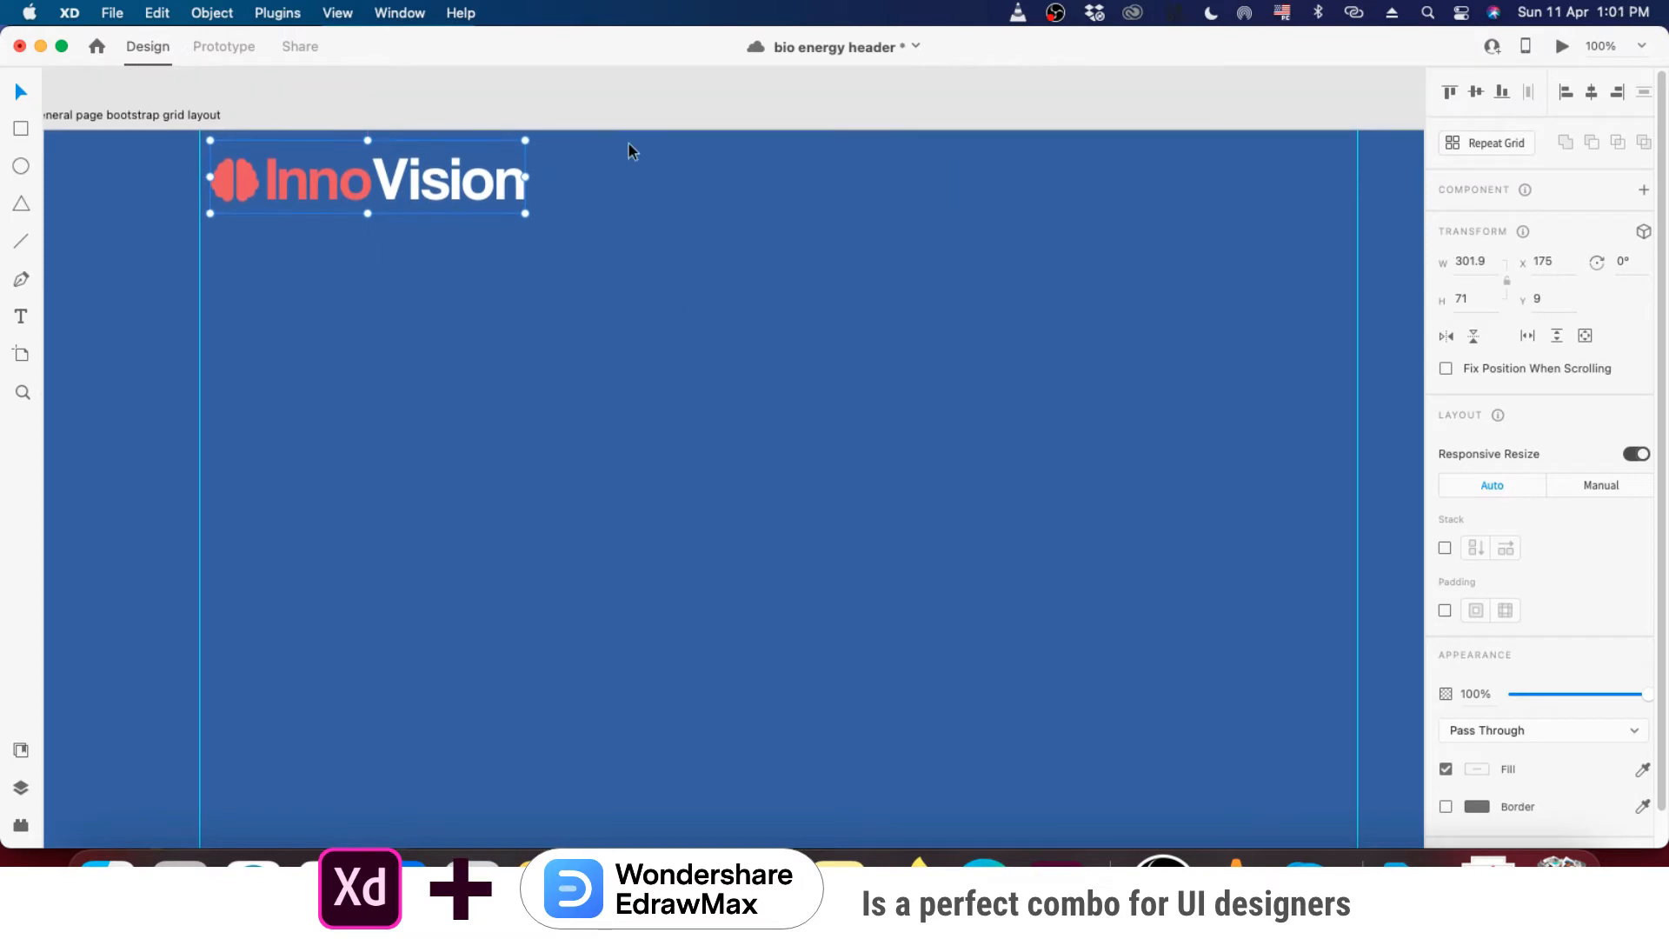
pyautogui.click(606, 186)
pyautogui.moveTo(751, 314); pyautogui.dragTo(788, 331)
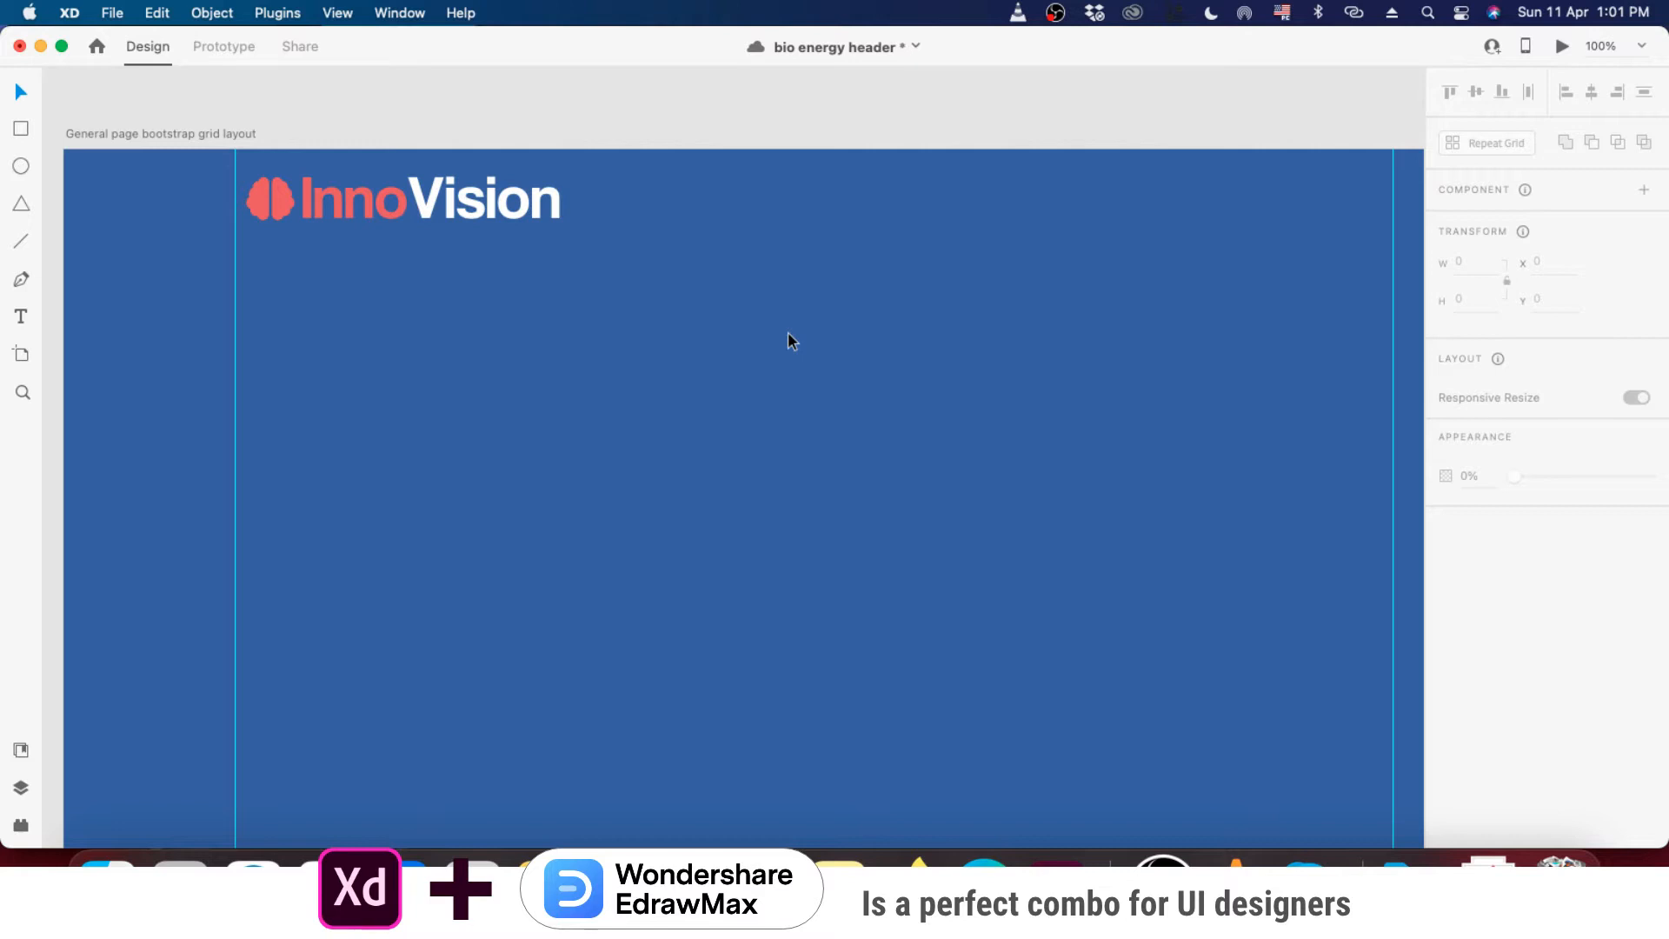
pyautogui.moveTo(901, 306); pyautogui.dragTo(853, 305)
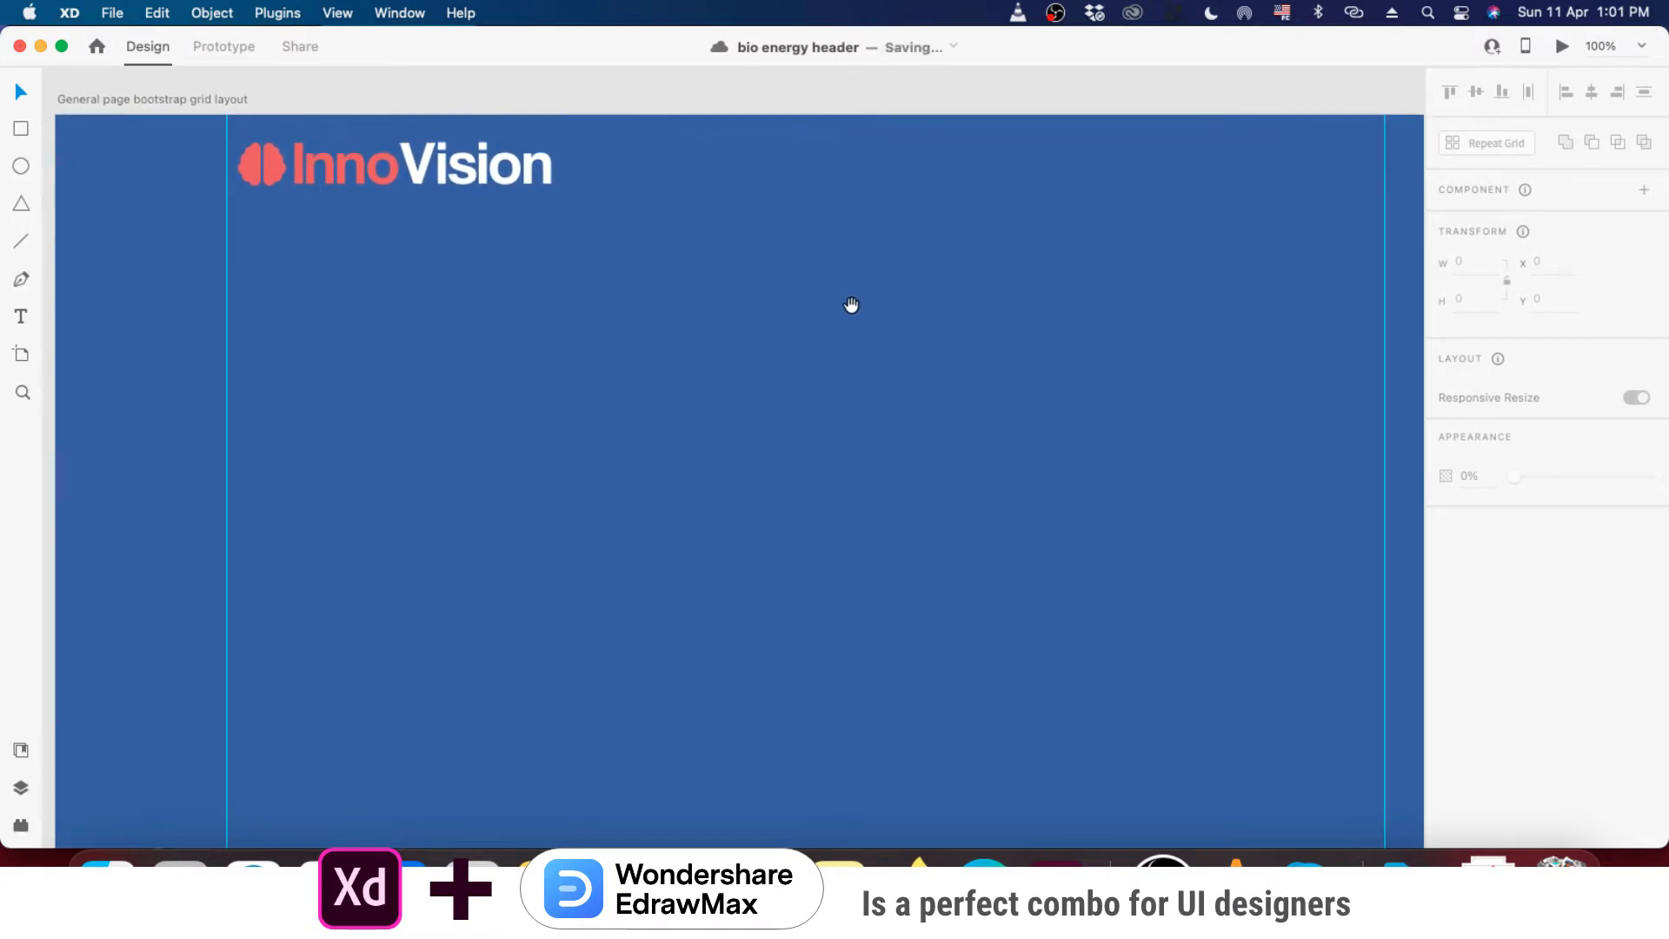
# - Scale the InnoVision logo down to about 226 × 53 and nudge it down to Y 20
pyautogui.click(454, 186)
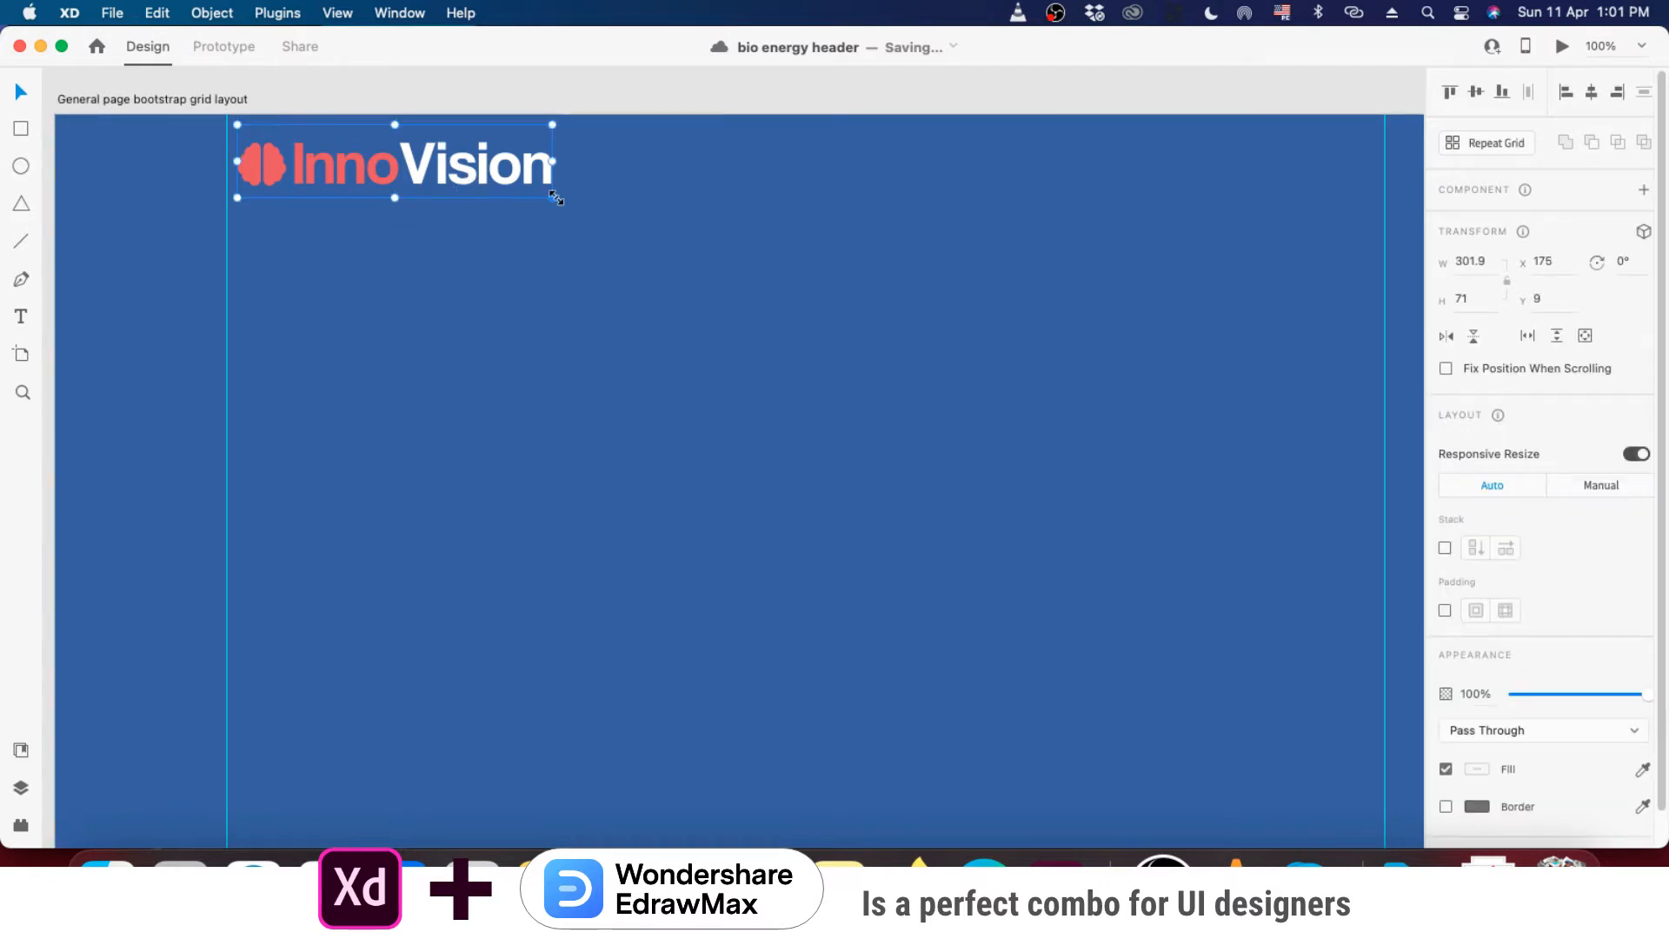
pyautogui.moveTo(556, 198); pyautogui.dragTo(422, 172)
pyautogui.click(490, 77)
pyautogui.press('Down')
pyautogui.press('Down')
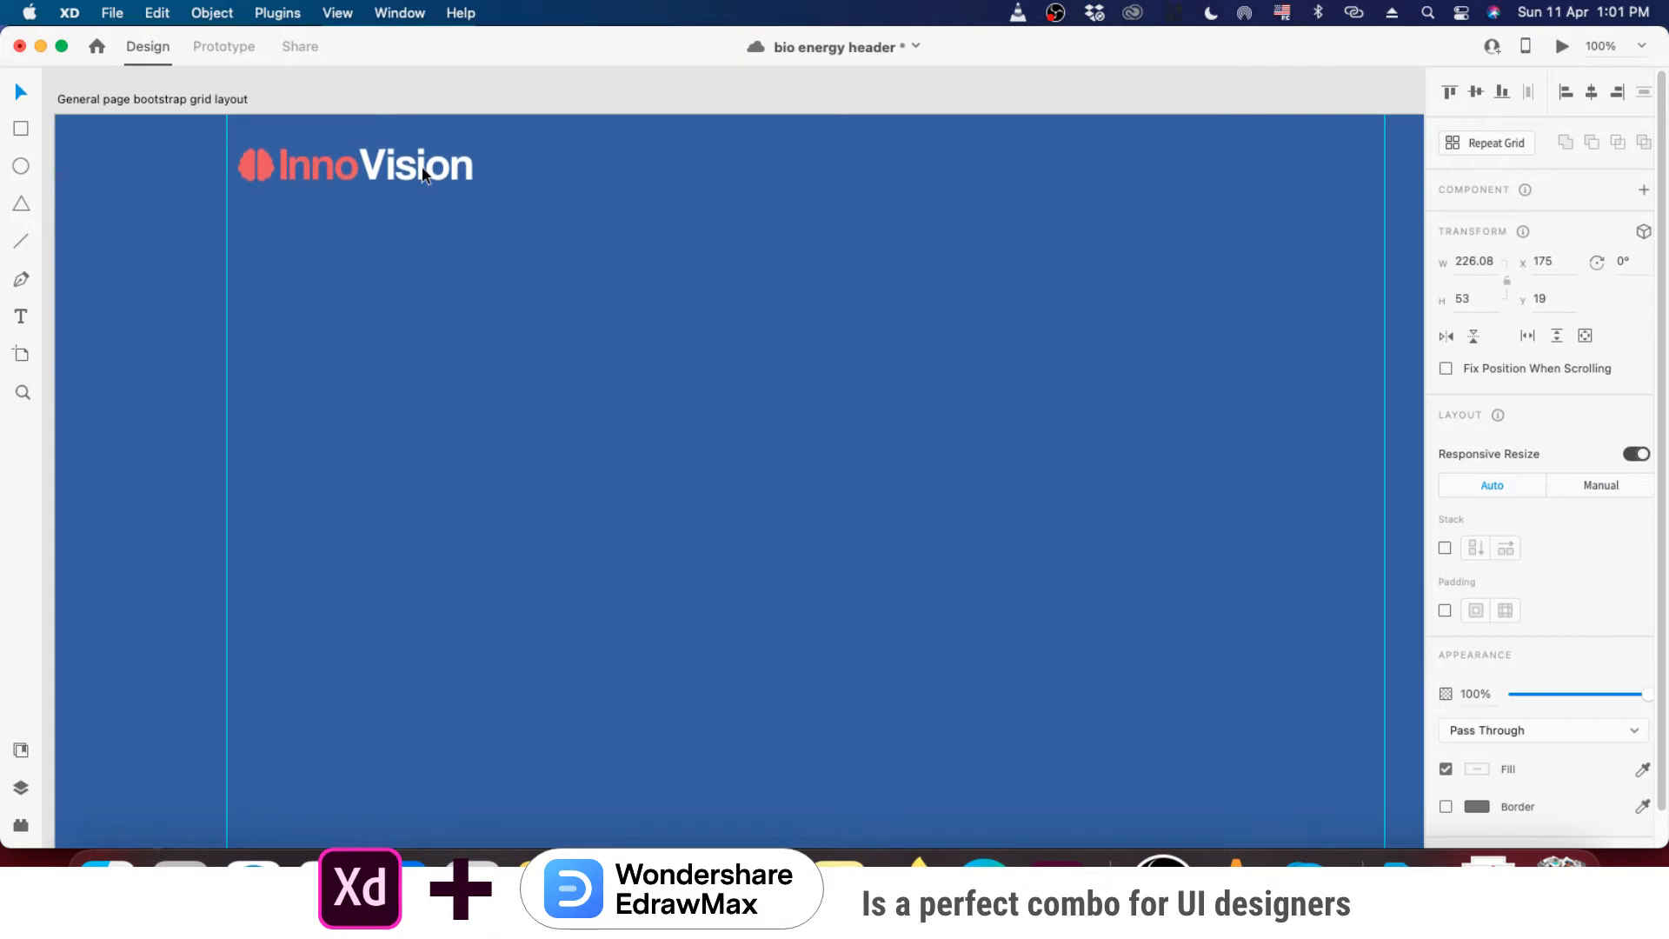
pyautogui.click(435, 106)
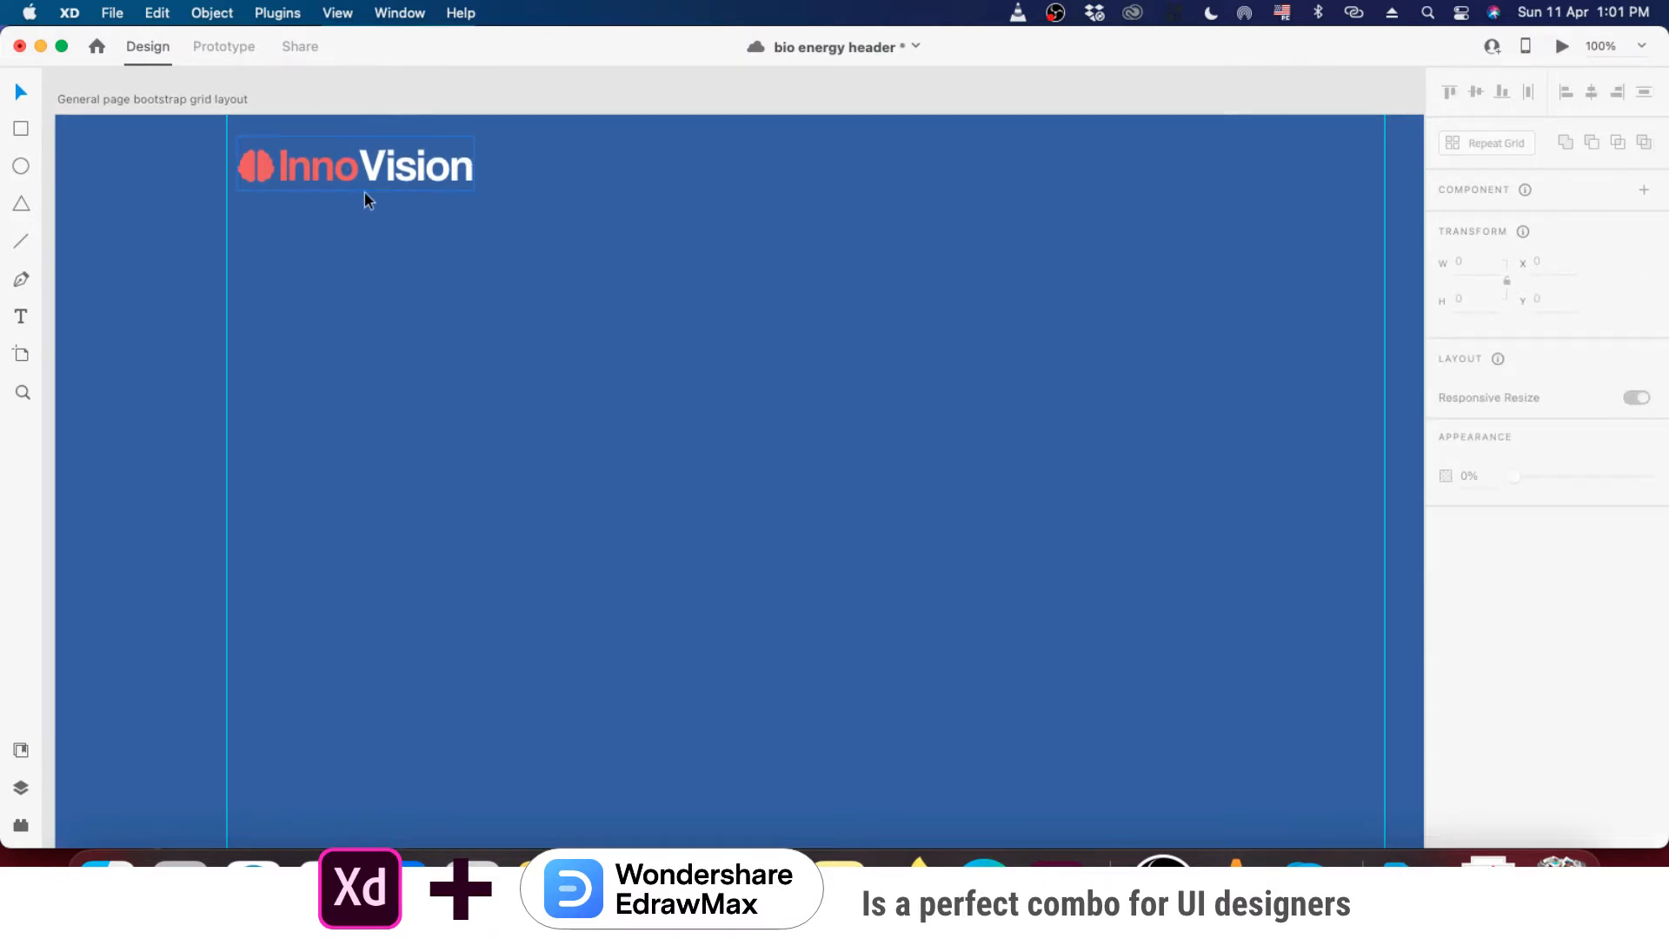
# - Try the logo in the outer margin left of the guide at X 37 and inspect the opposite margin
pyautogui.moveTo(470, 271); pyautogui.dragTo(573, 291)
pyautogui.moveTo(541, 176); pyautogui.dragTo(369, 175)
pyautogui.click(848, 250)
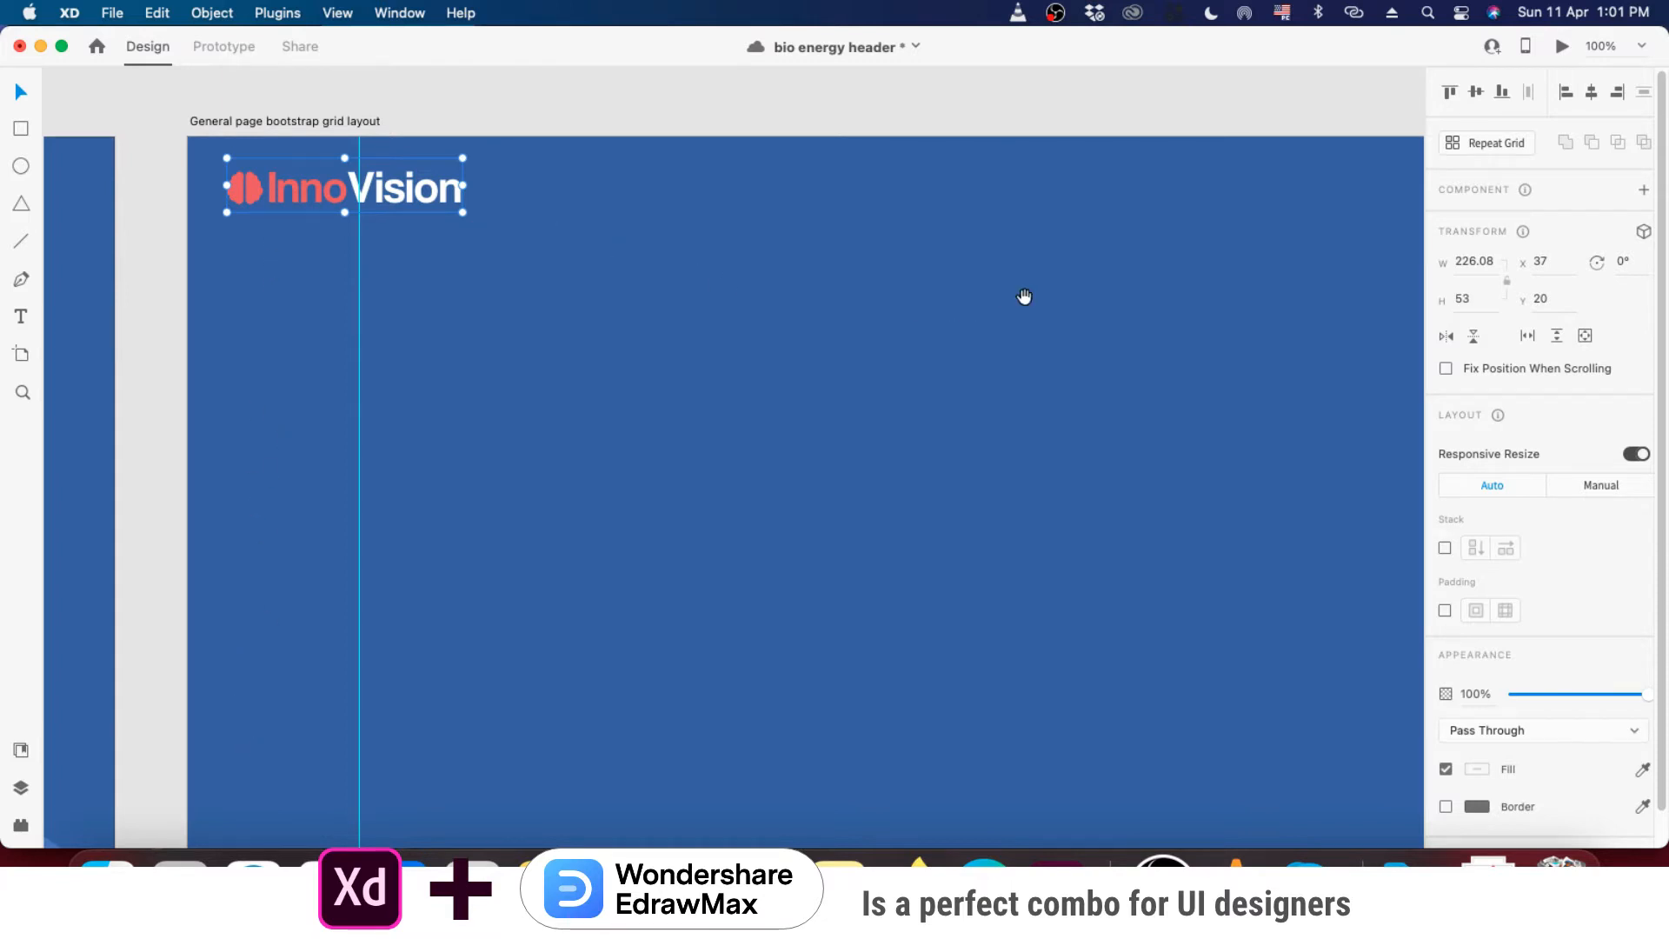
pyautogui.moveTo(1023, 298); pyautogui.dragTo(484, 305)
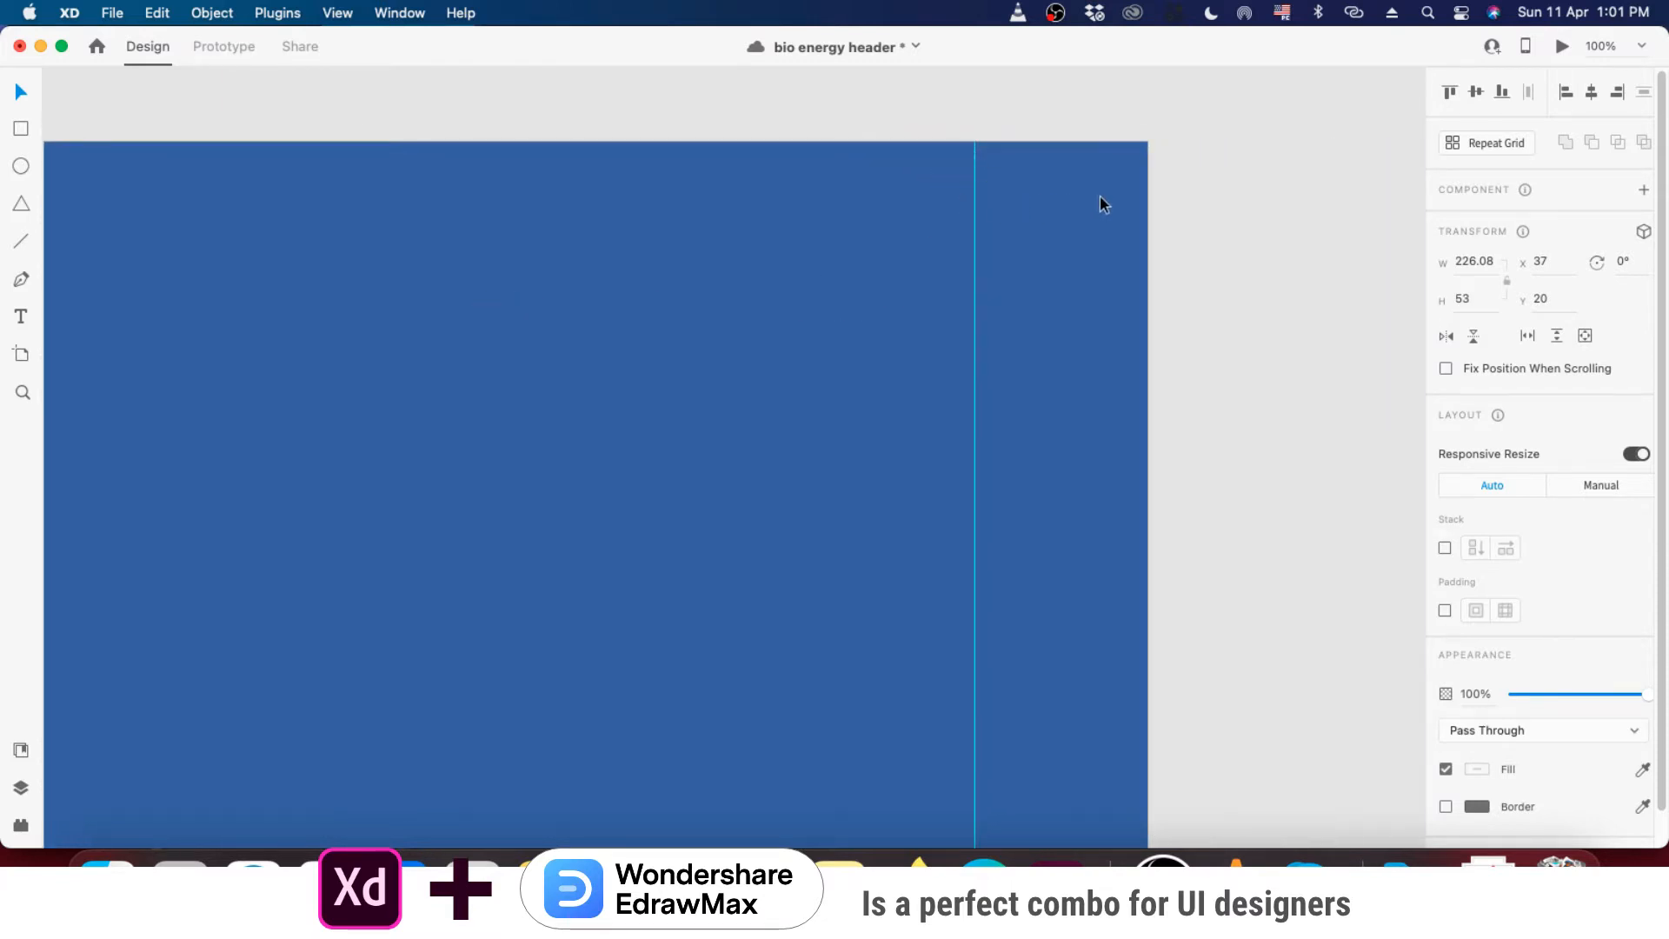
pyautogui.moveTo(686, 264); pyautogui.dragTo(1077, 276)
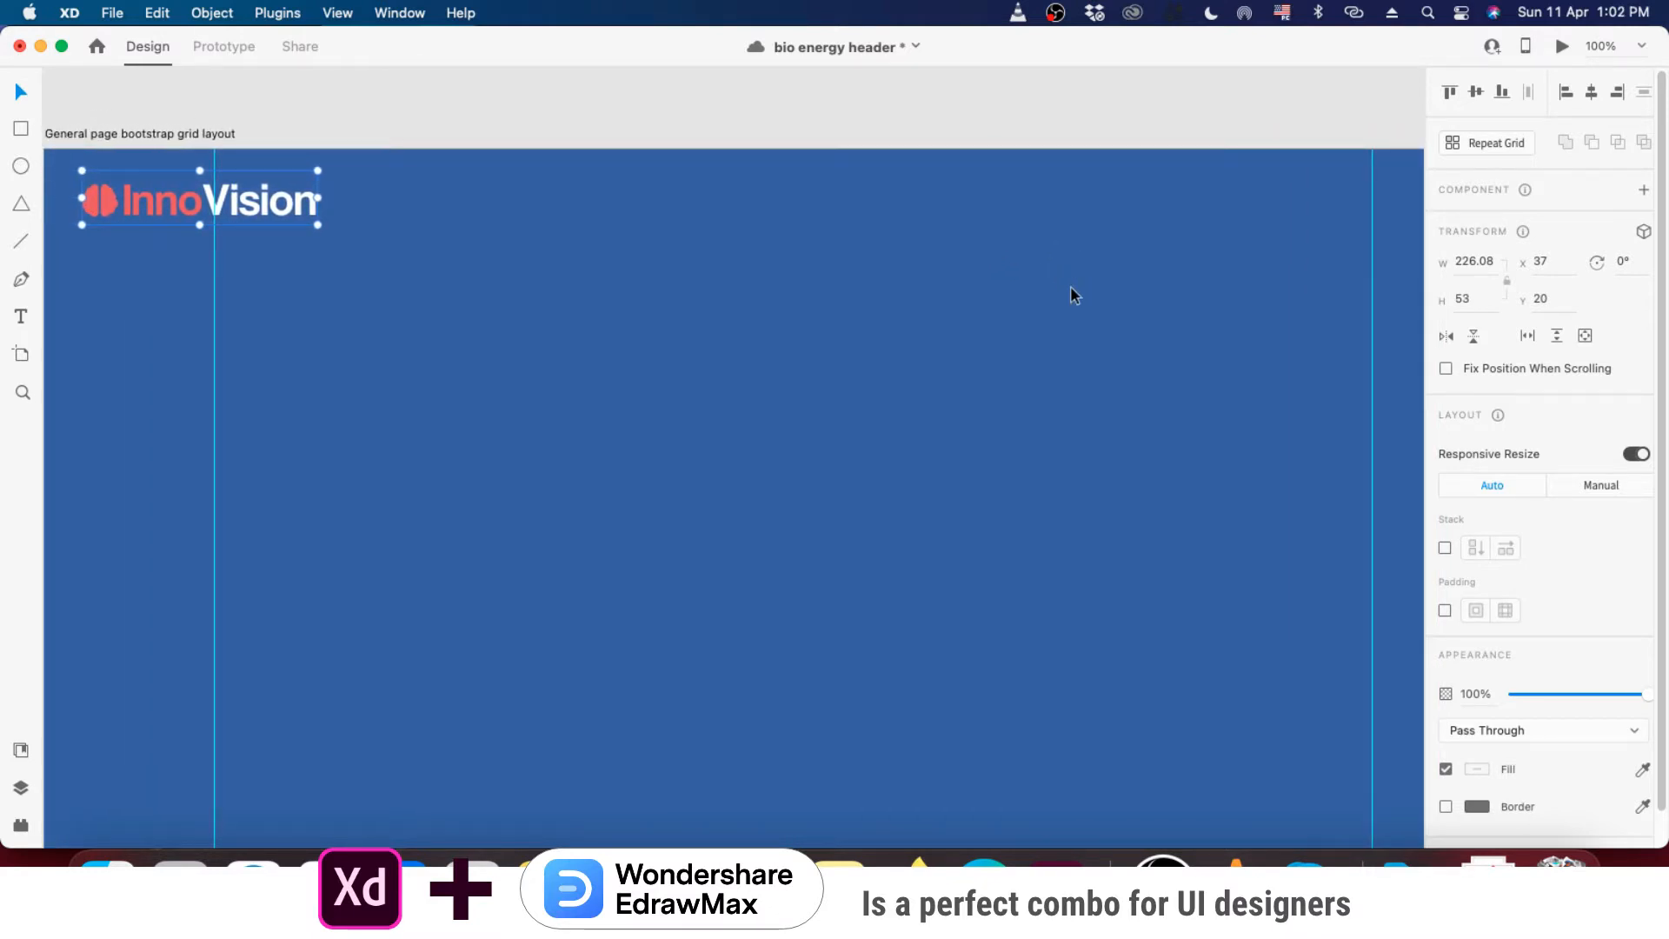
# - Align the InnoVision logo's left edge with the left guide at about X 164
pyautogui.moveTo(270, 205); pyautogui.dragTo(378, 200)
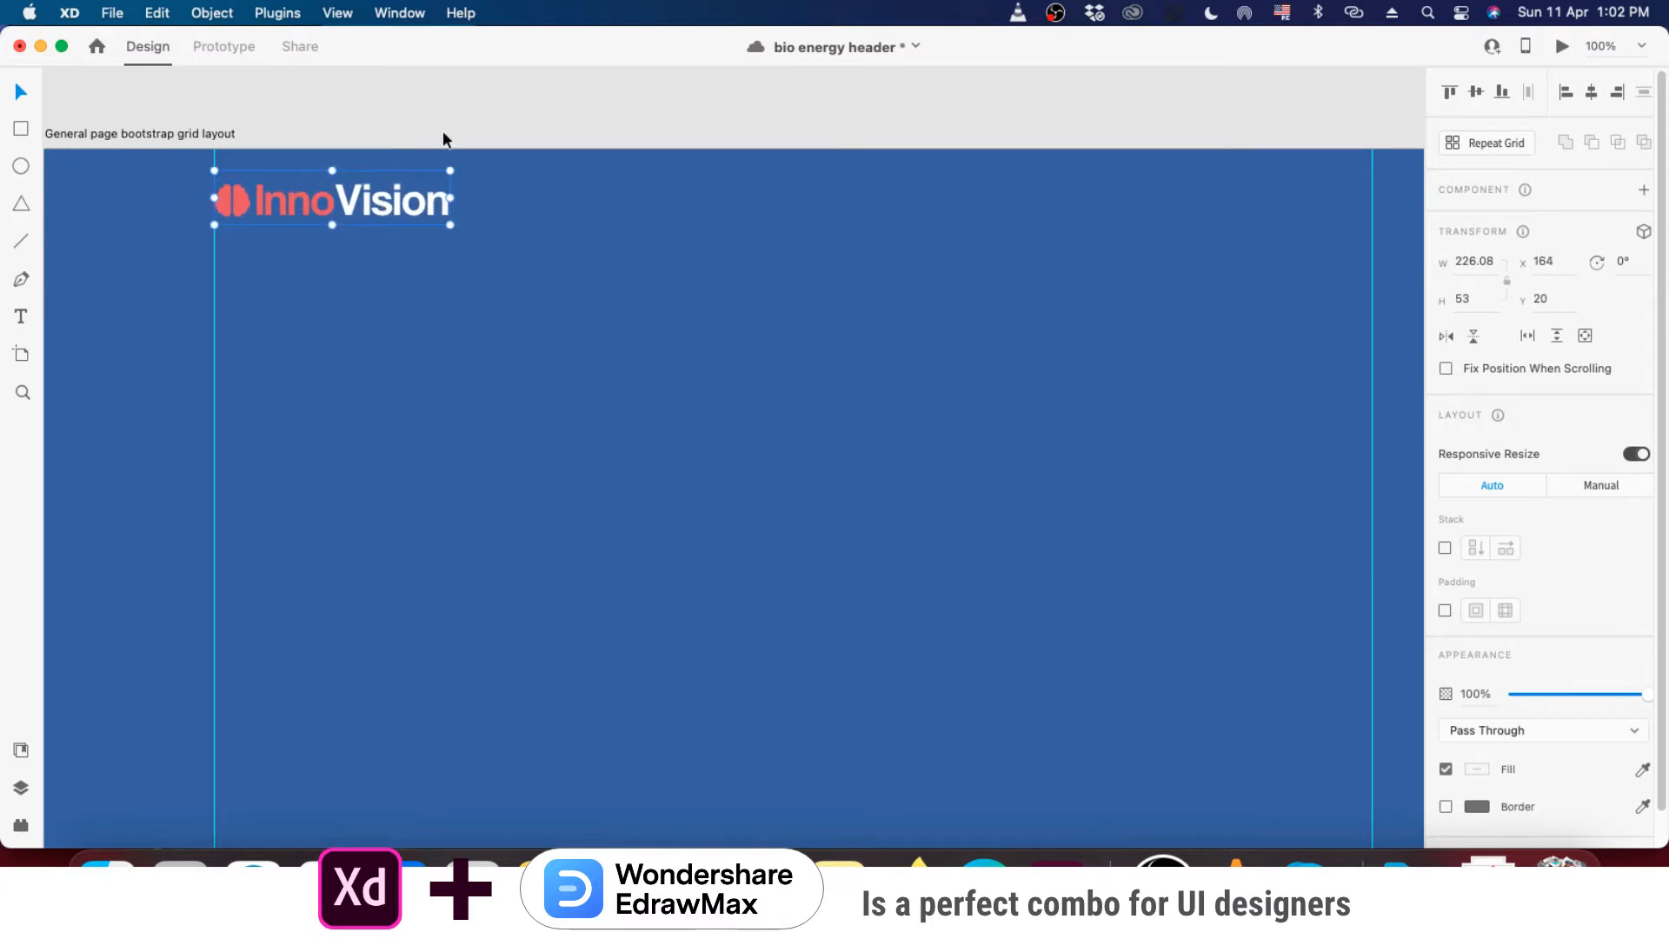
pyautogui.click(524, 328)
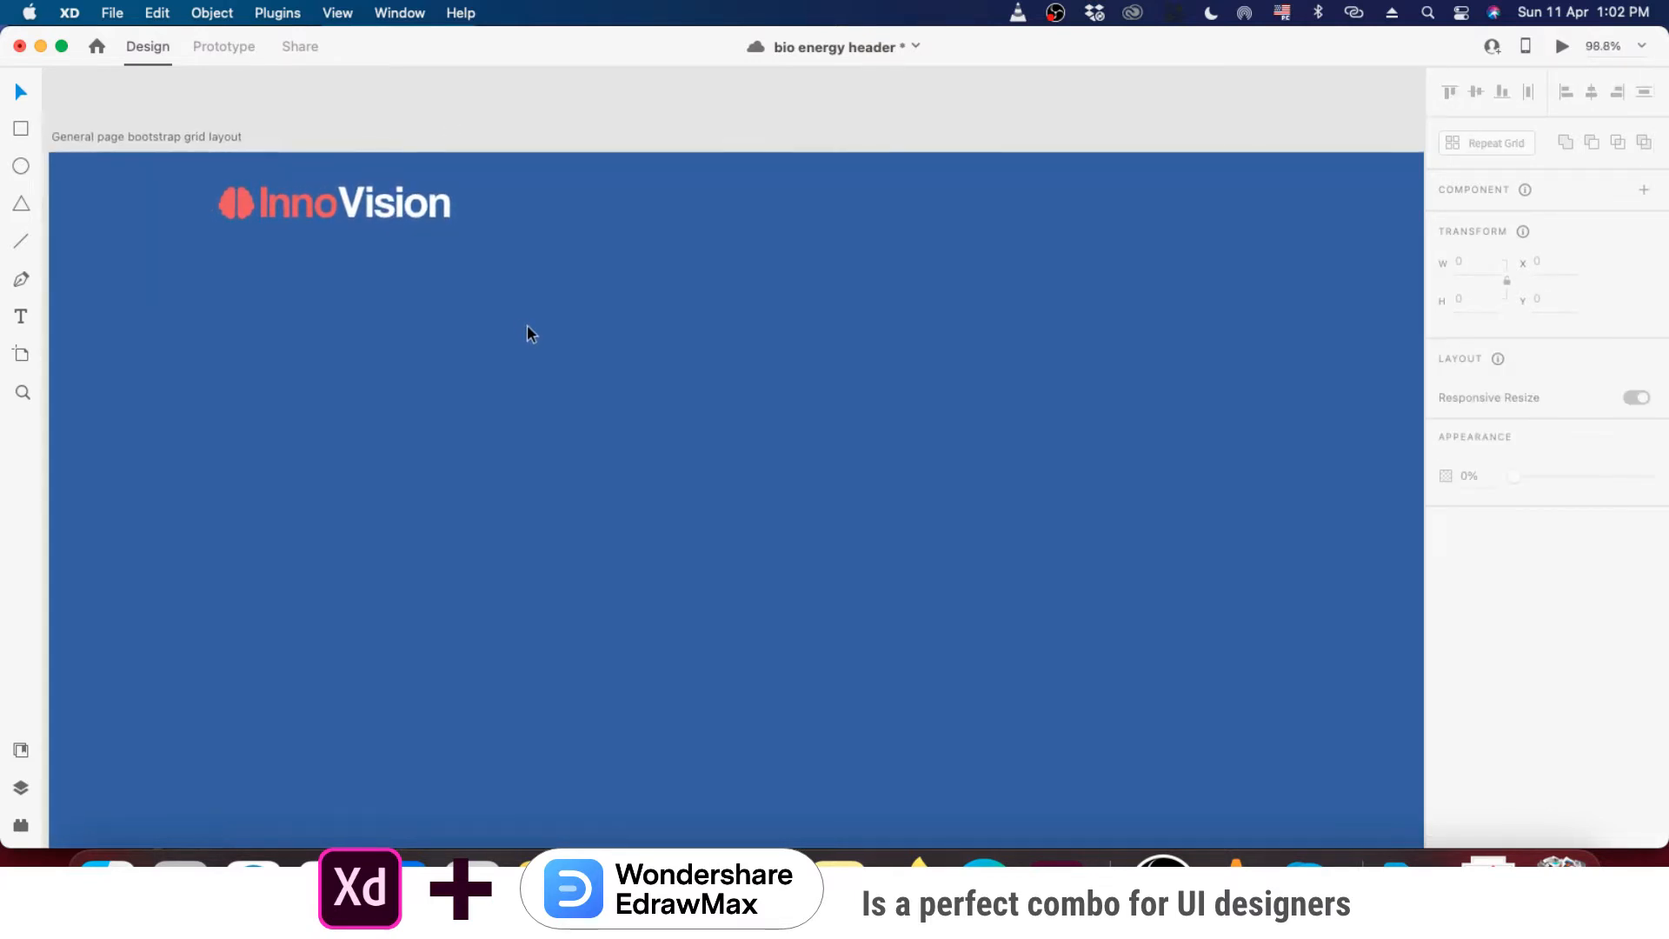
pyautogui.scroll(-2, 526, 325)
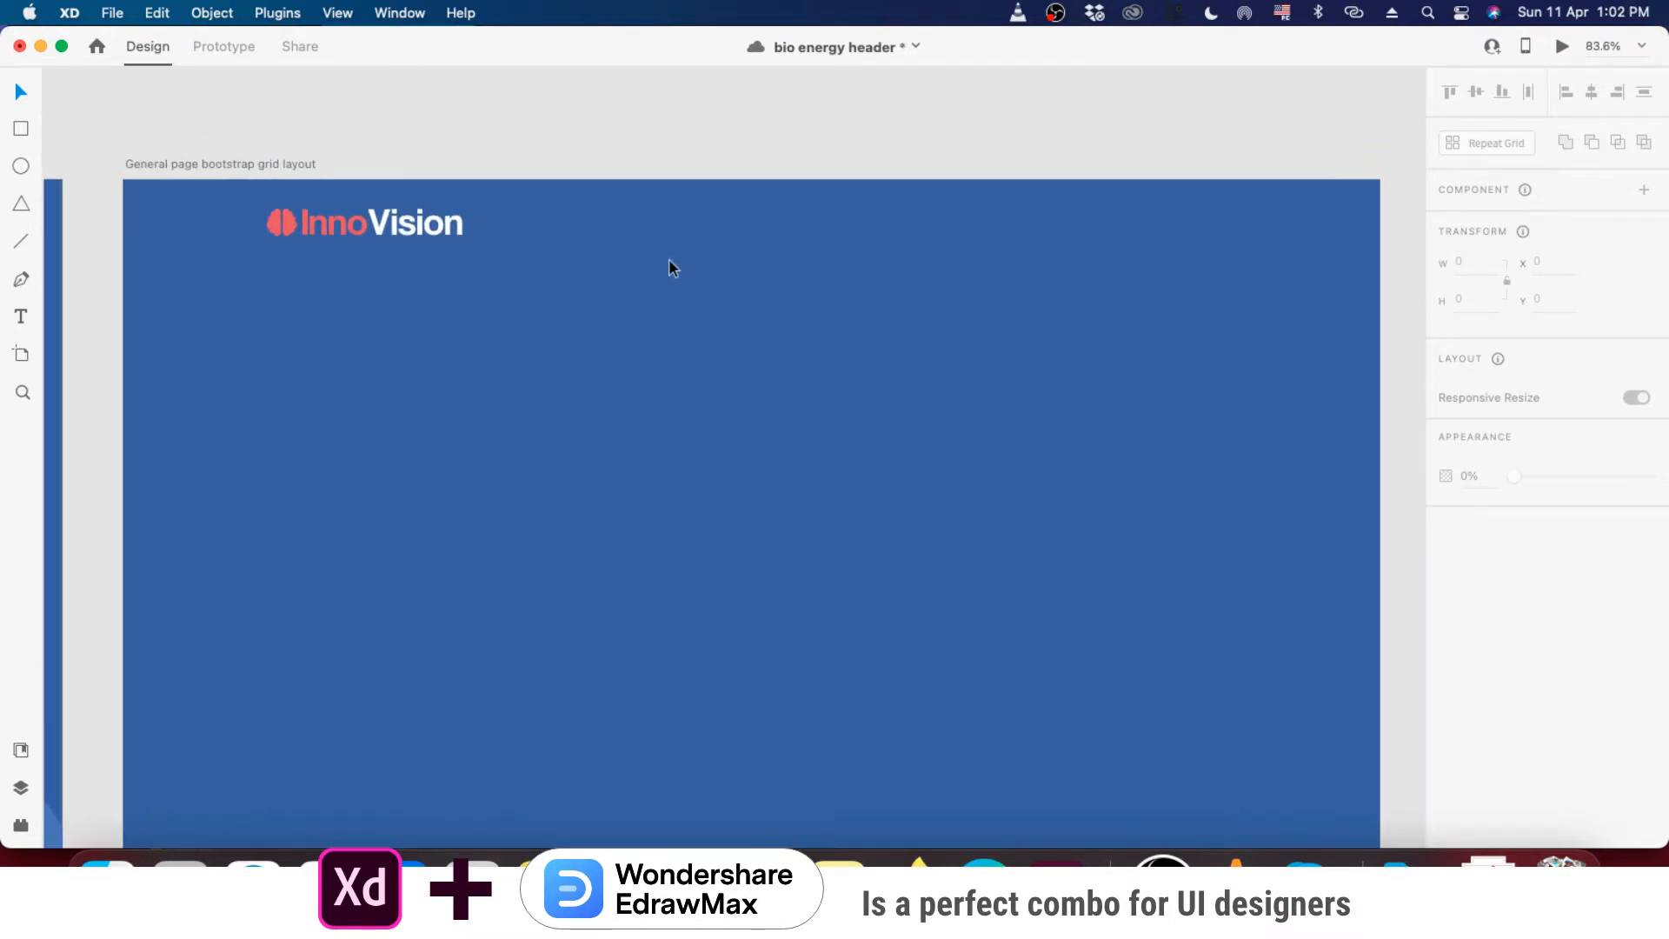
pyautogui.scroll(1, 668, 258)
# - Try the logo outside the left guide at X 26 and further inside the guide, undoing each move
pyautogui.moveTo(418, 230); pyautogui.dragTo(293, 224)
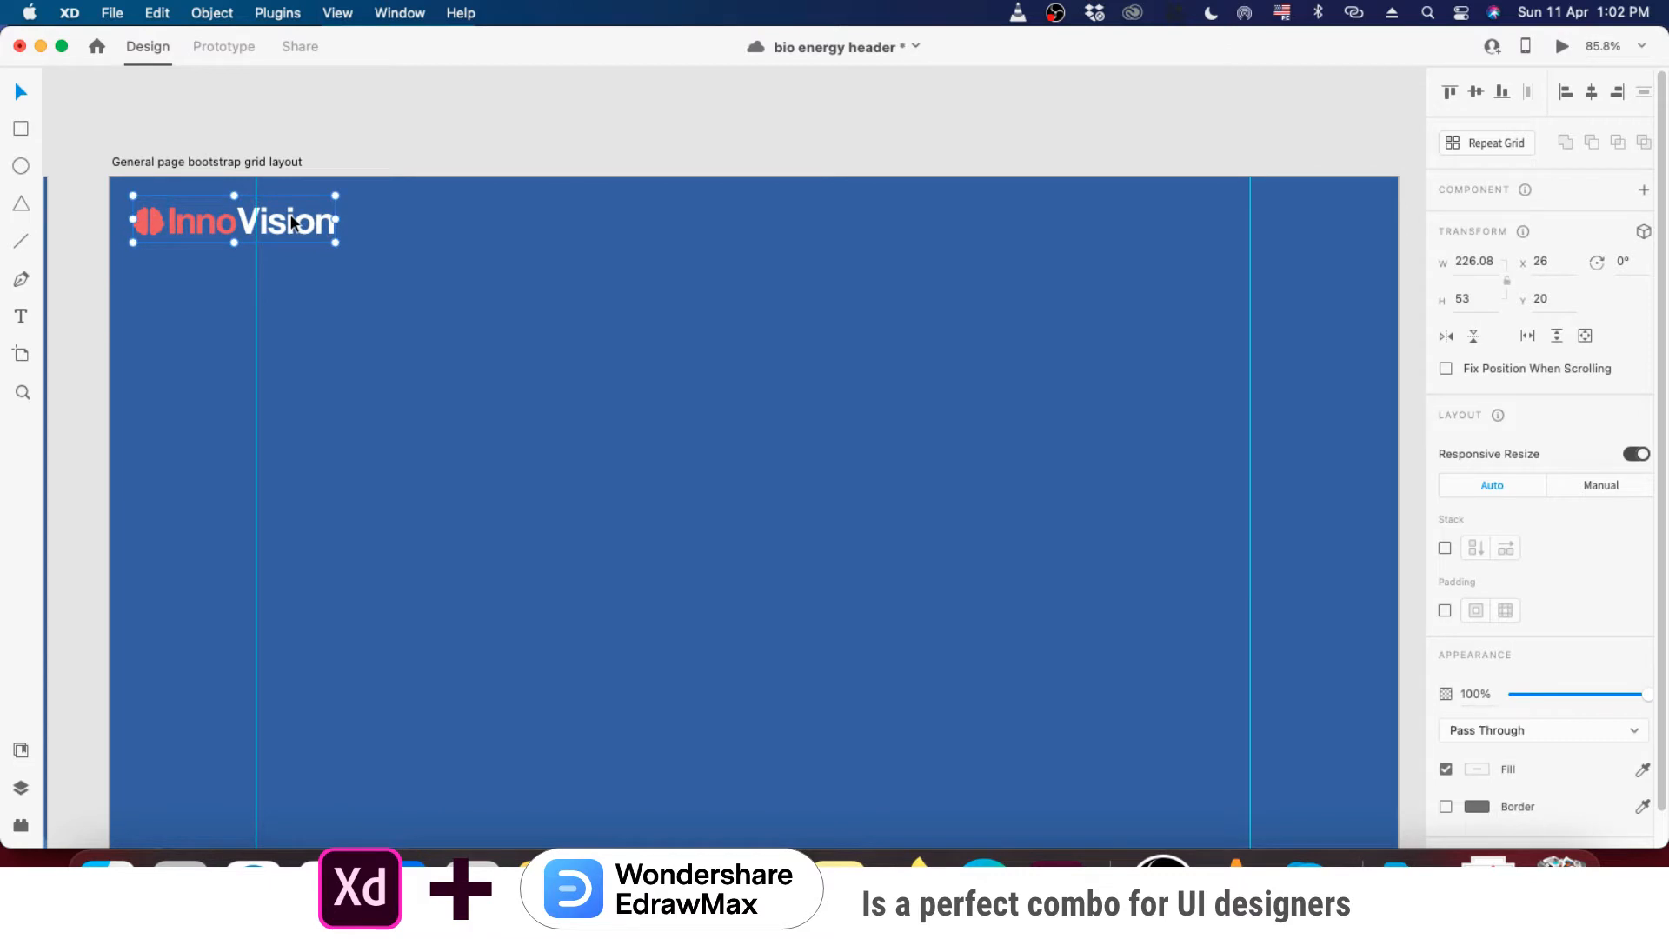
pyautogui.press('super+z')
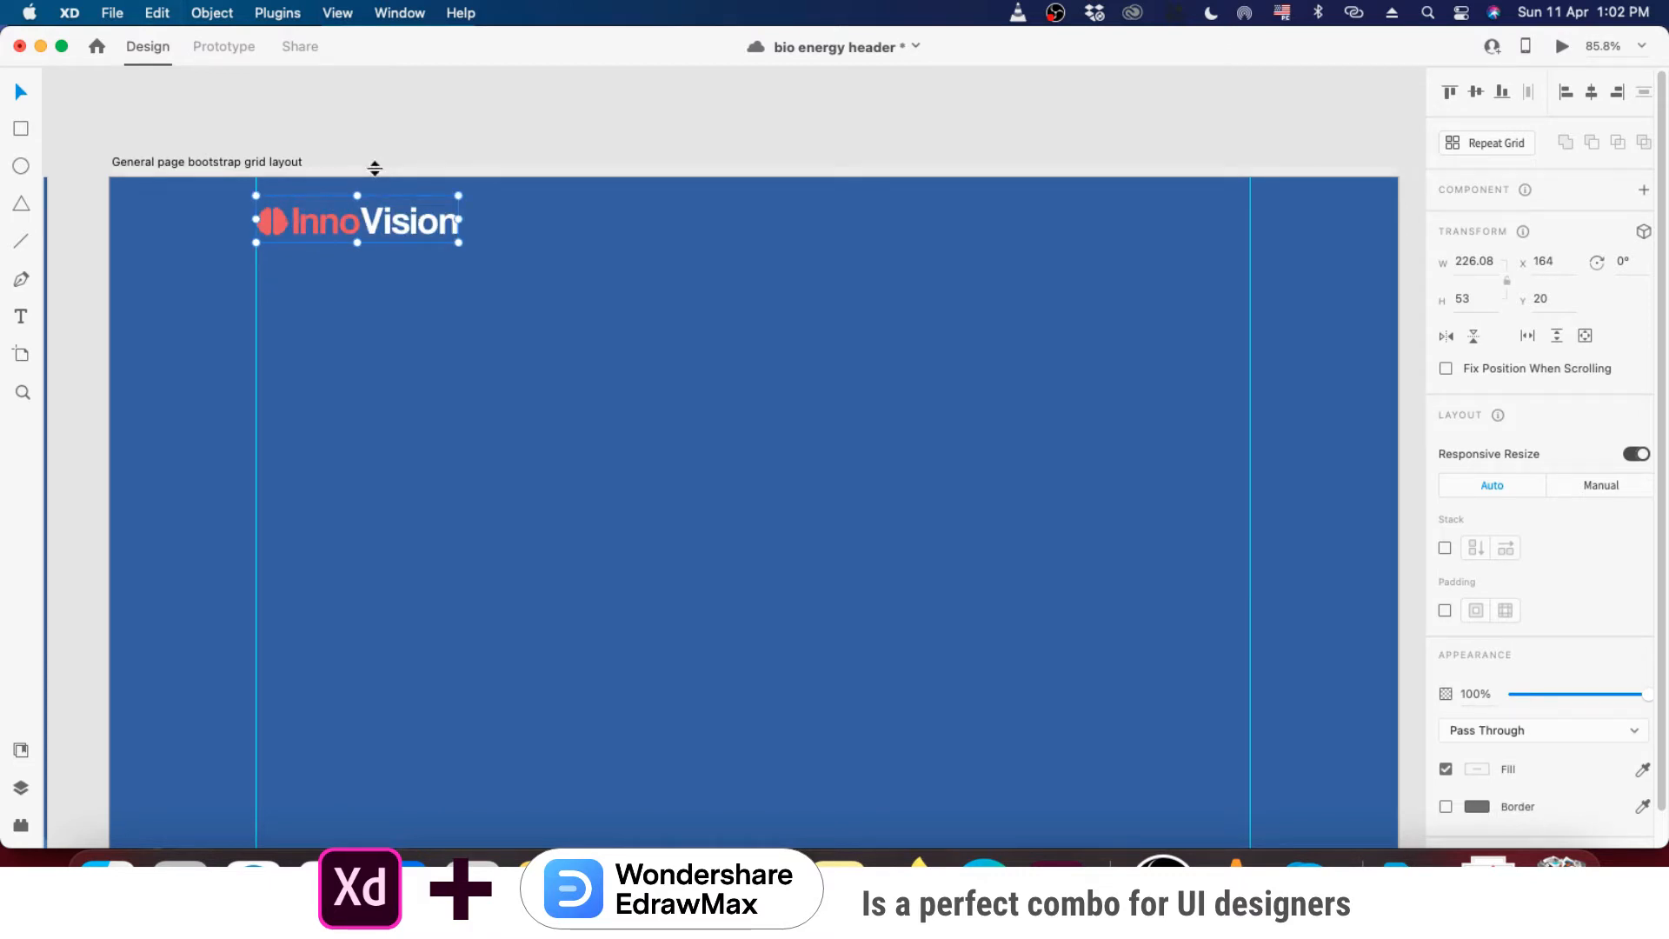
pyautogui.click(389, 142)
pyautogui.click(378, 230)
pyautogui.moveTo(312, 224); pyautogui.dragTo(484, 221)
pyautogui.press('super+z')
pyautogui.click(455, 88)
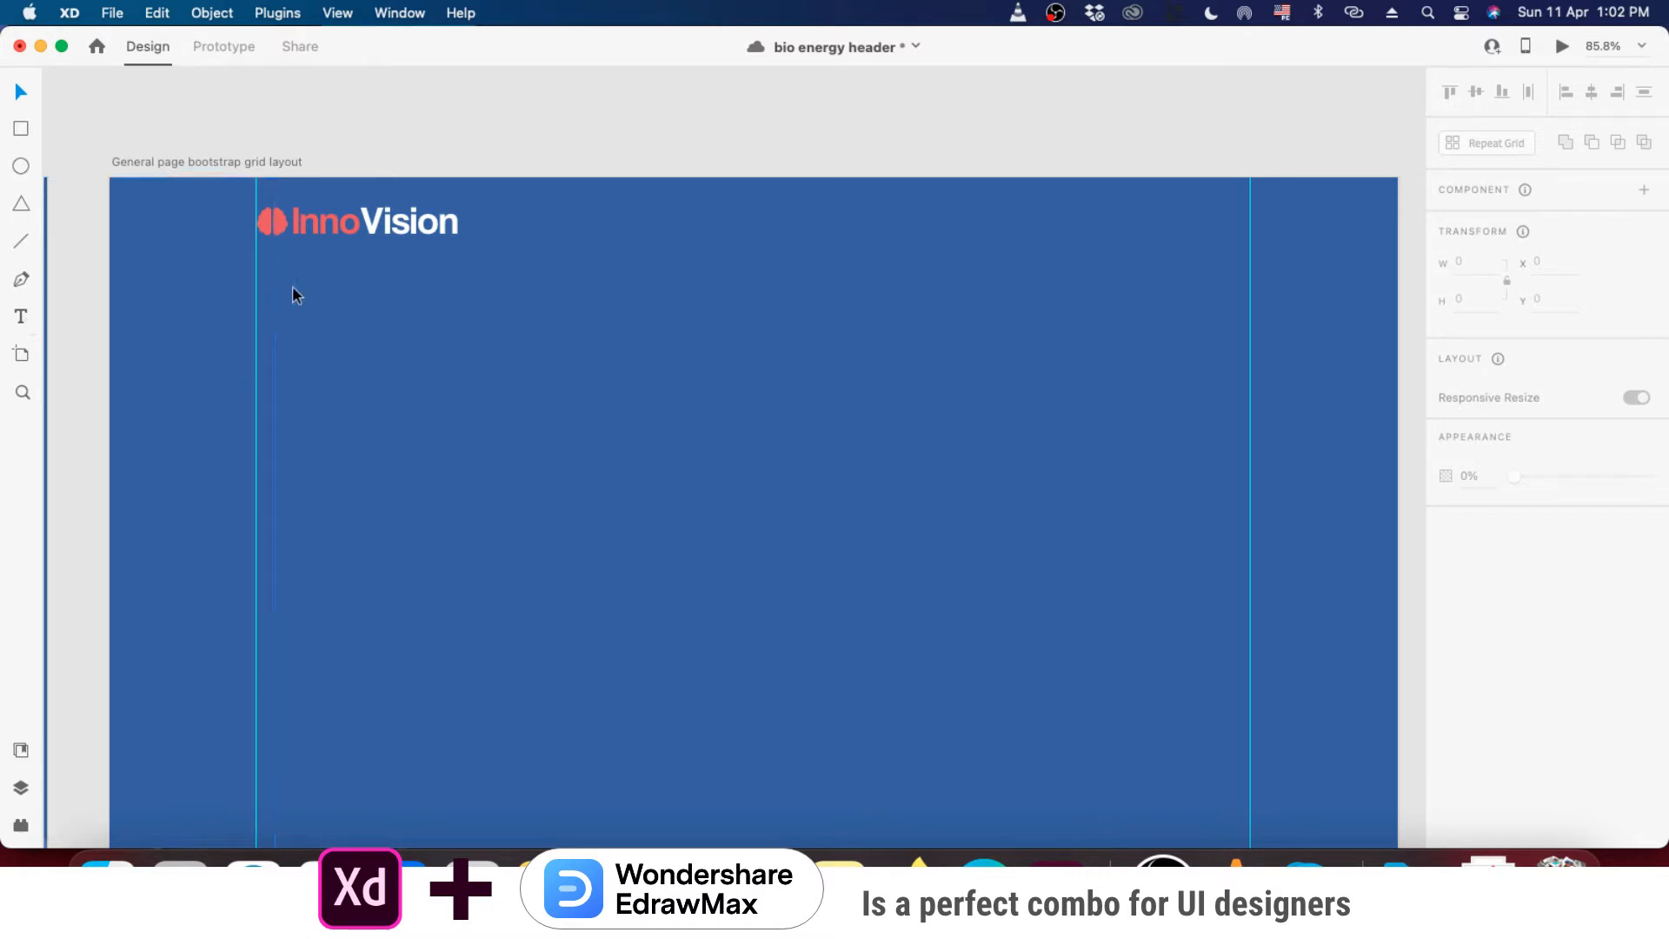
# - Save the document and add an "About Us" text item level with the logo at about X 694
pyautogui.press('super+s')
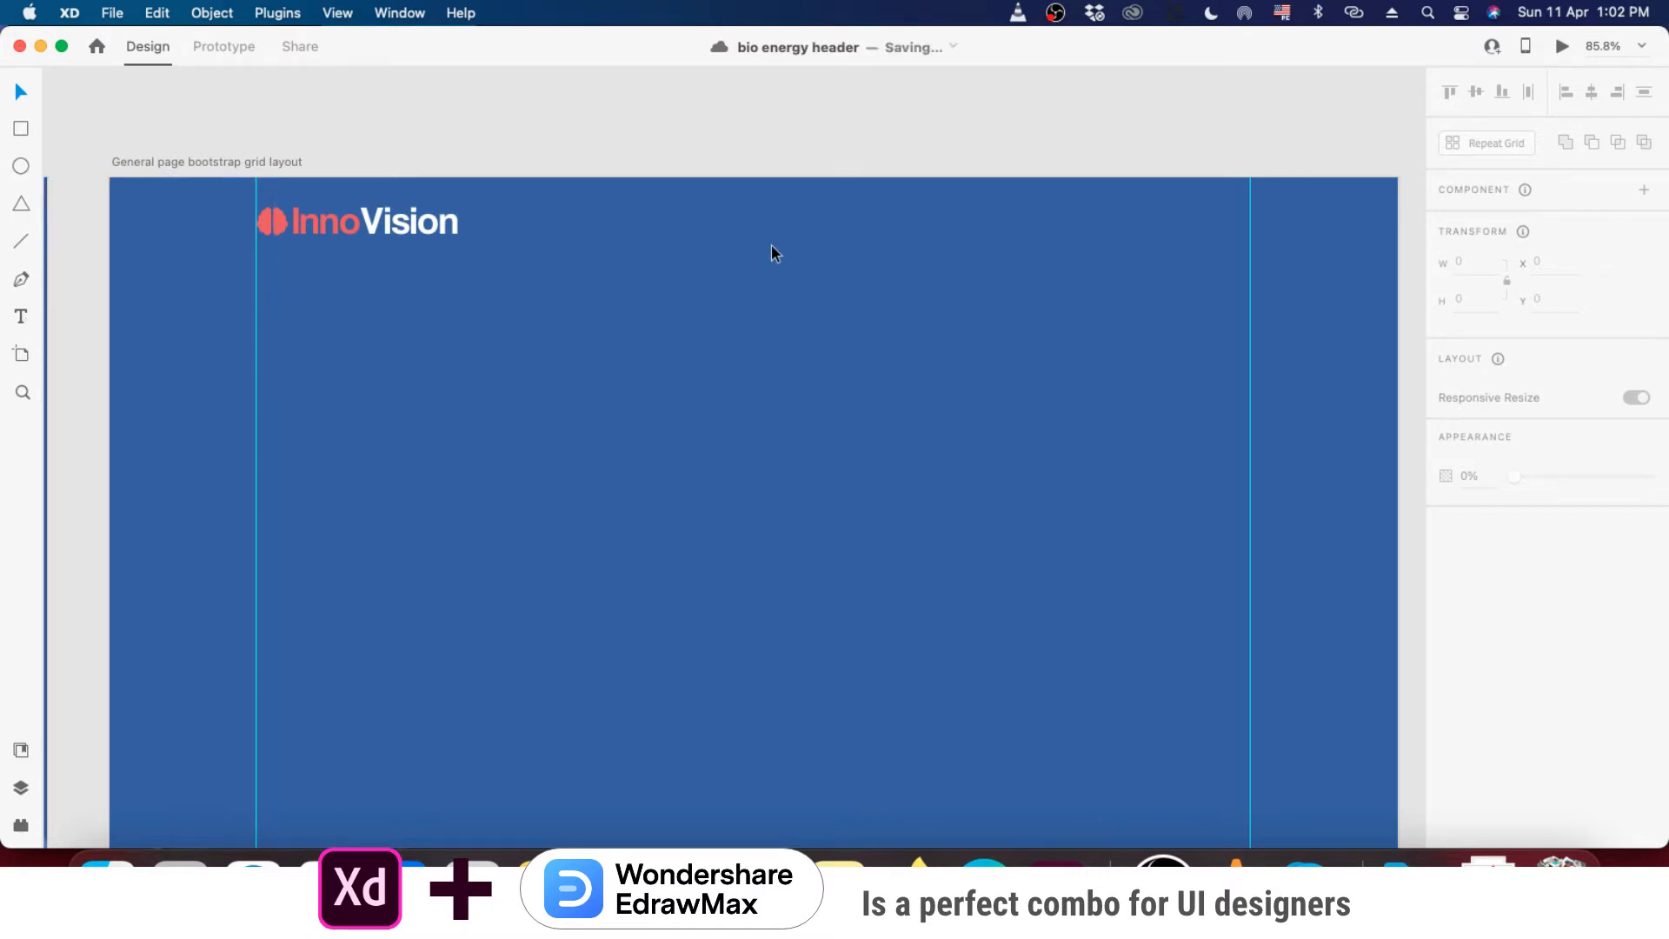
pyautogui.click(20, 316)
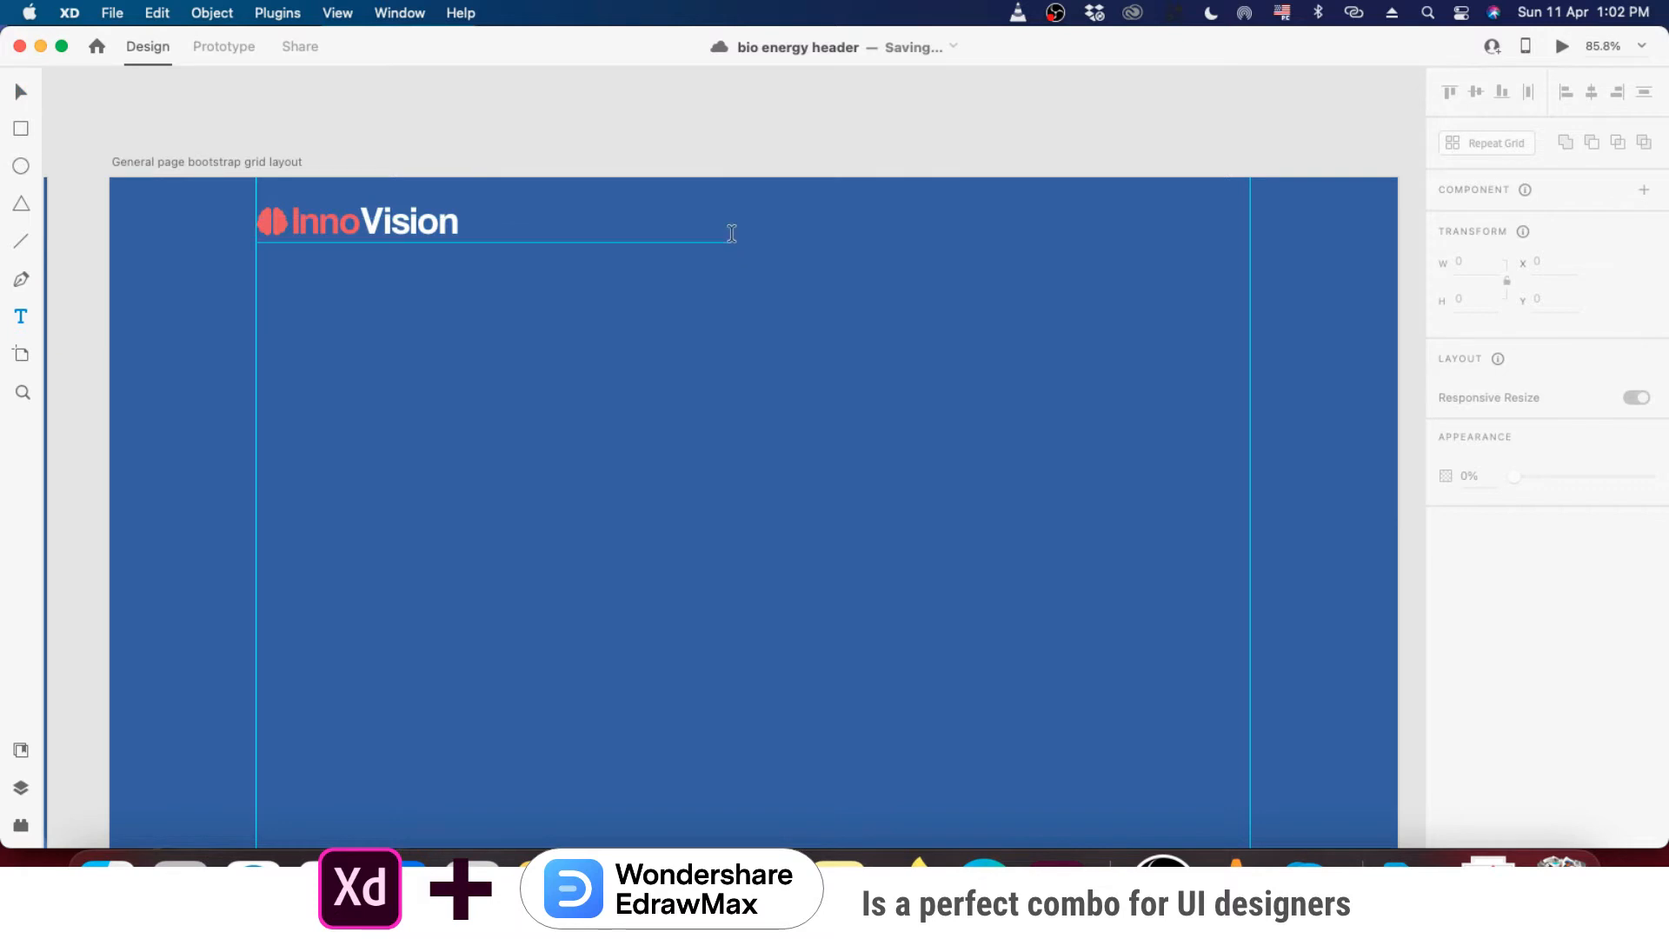
pyautogui.click(731, 227)
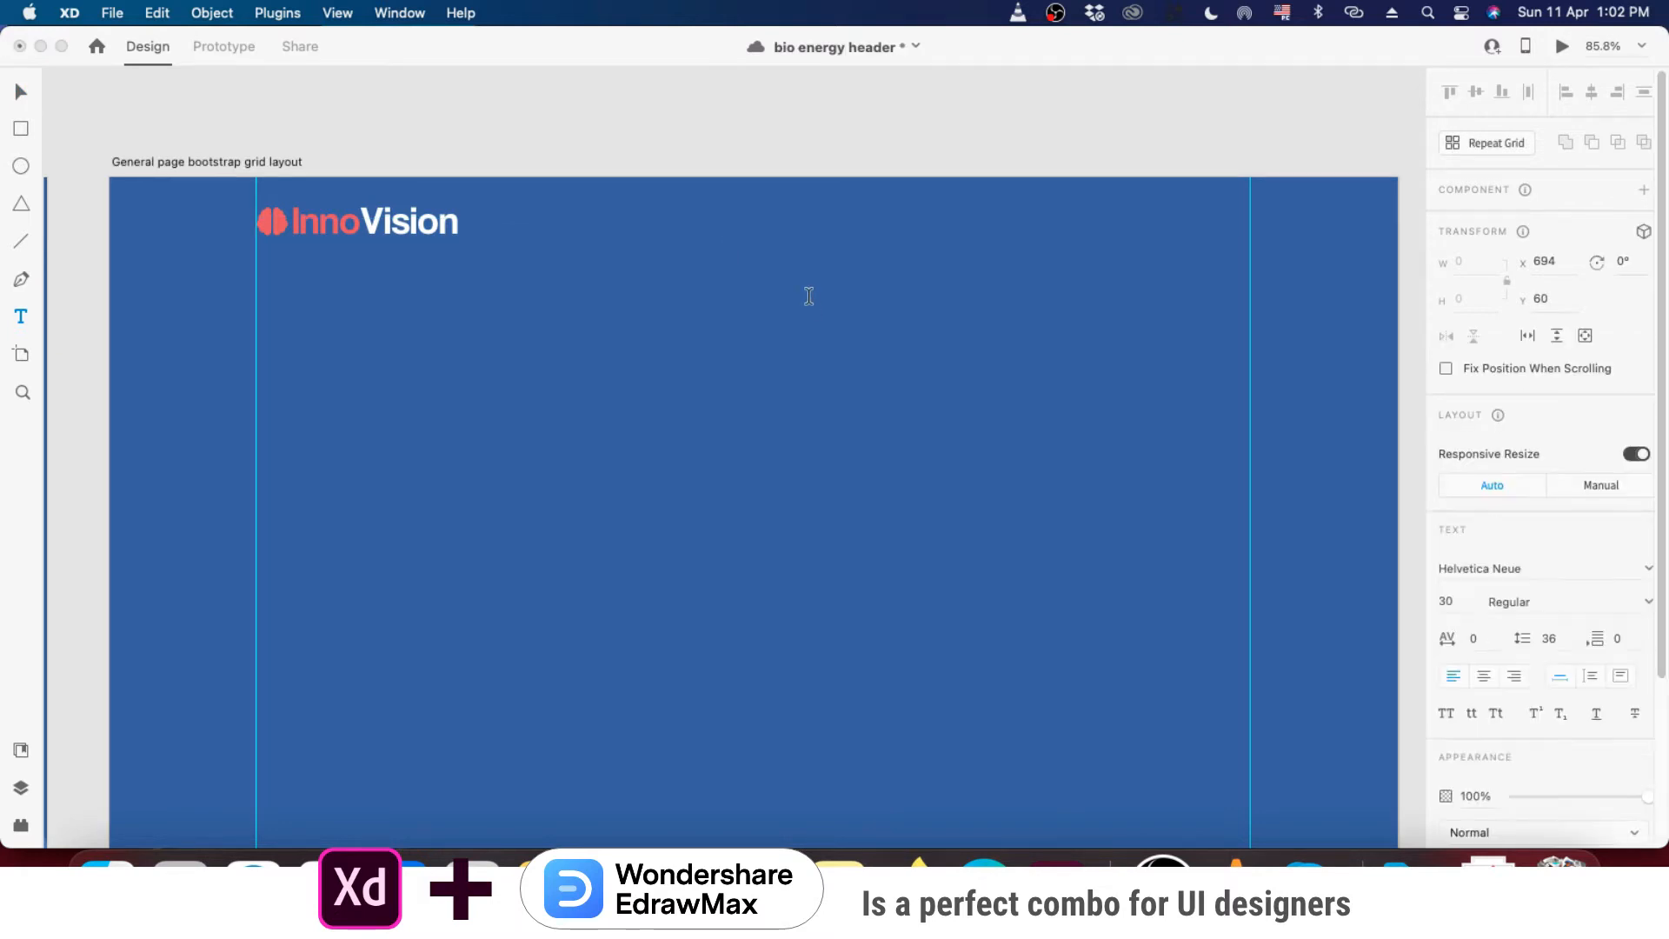
pyautogui.write('About Us')
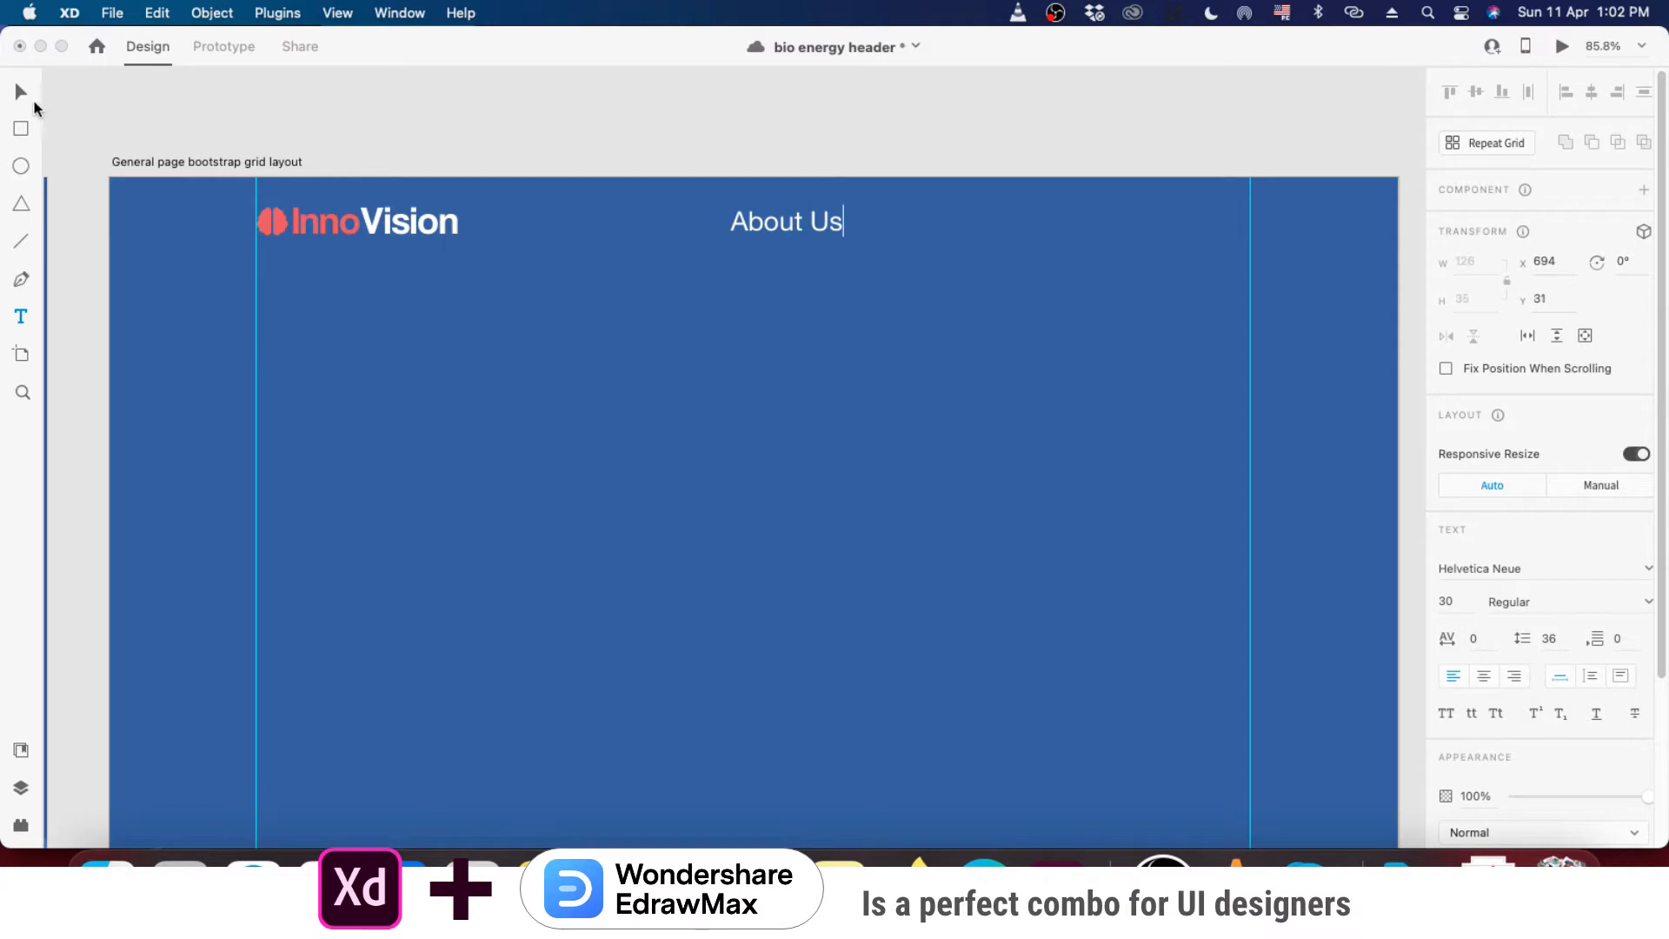
pyautogui.press('Escape')
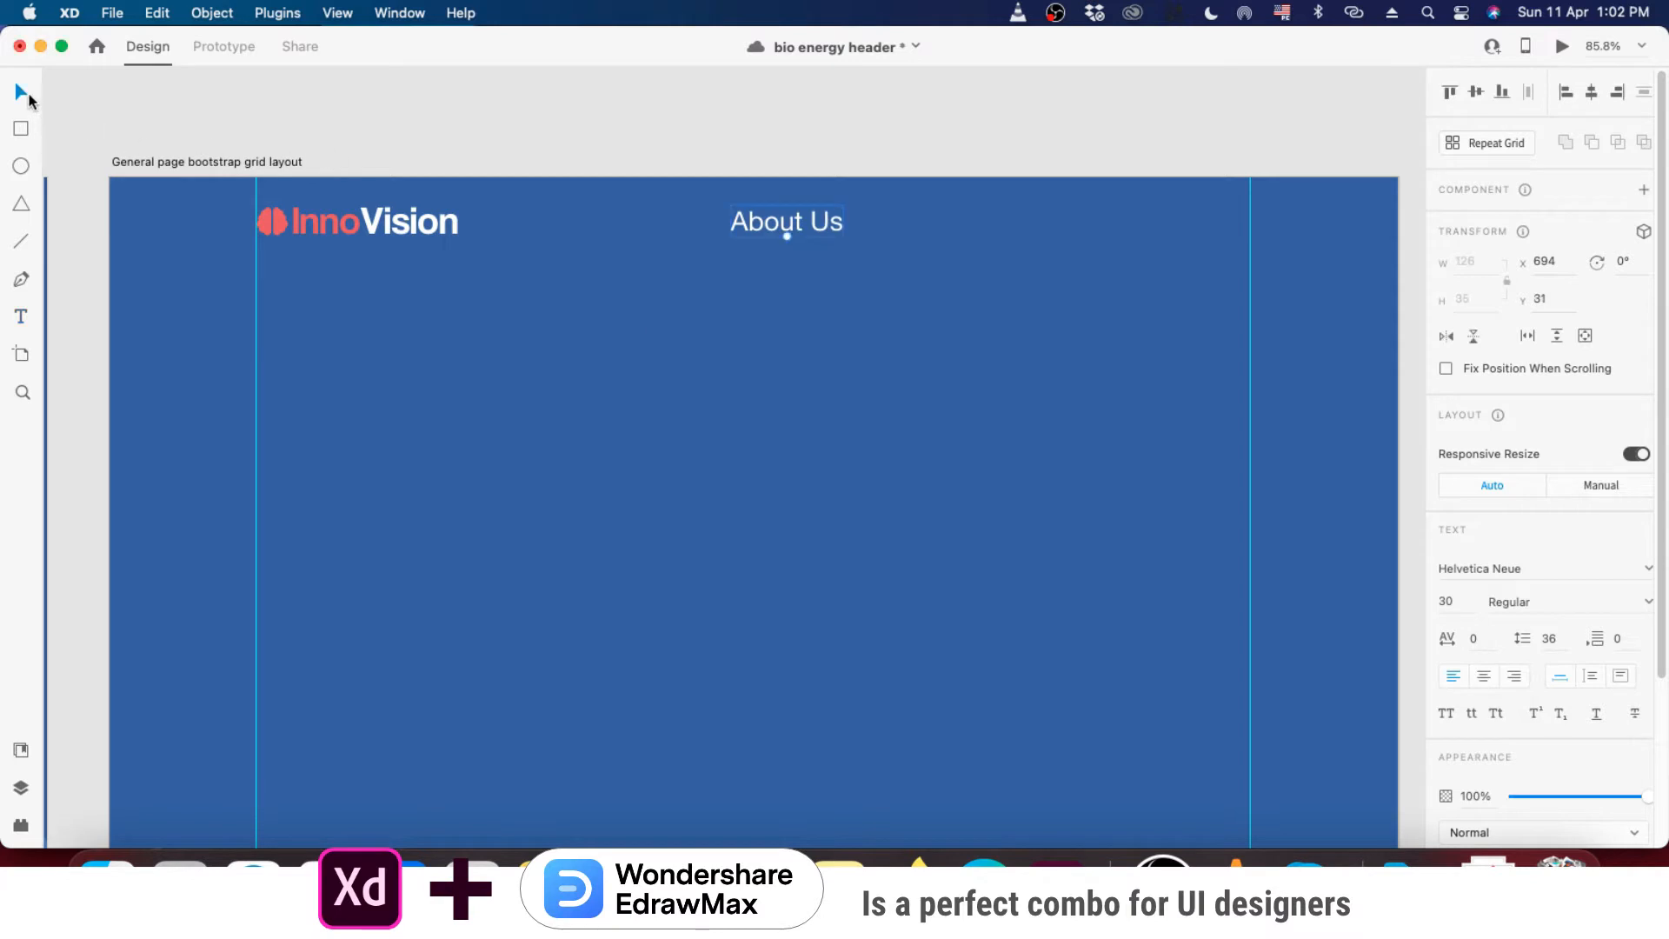
# - Set the "About Us" text to Roboto at size 20, saving the document along the way
pyautogui.click(1540, 567)
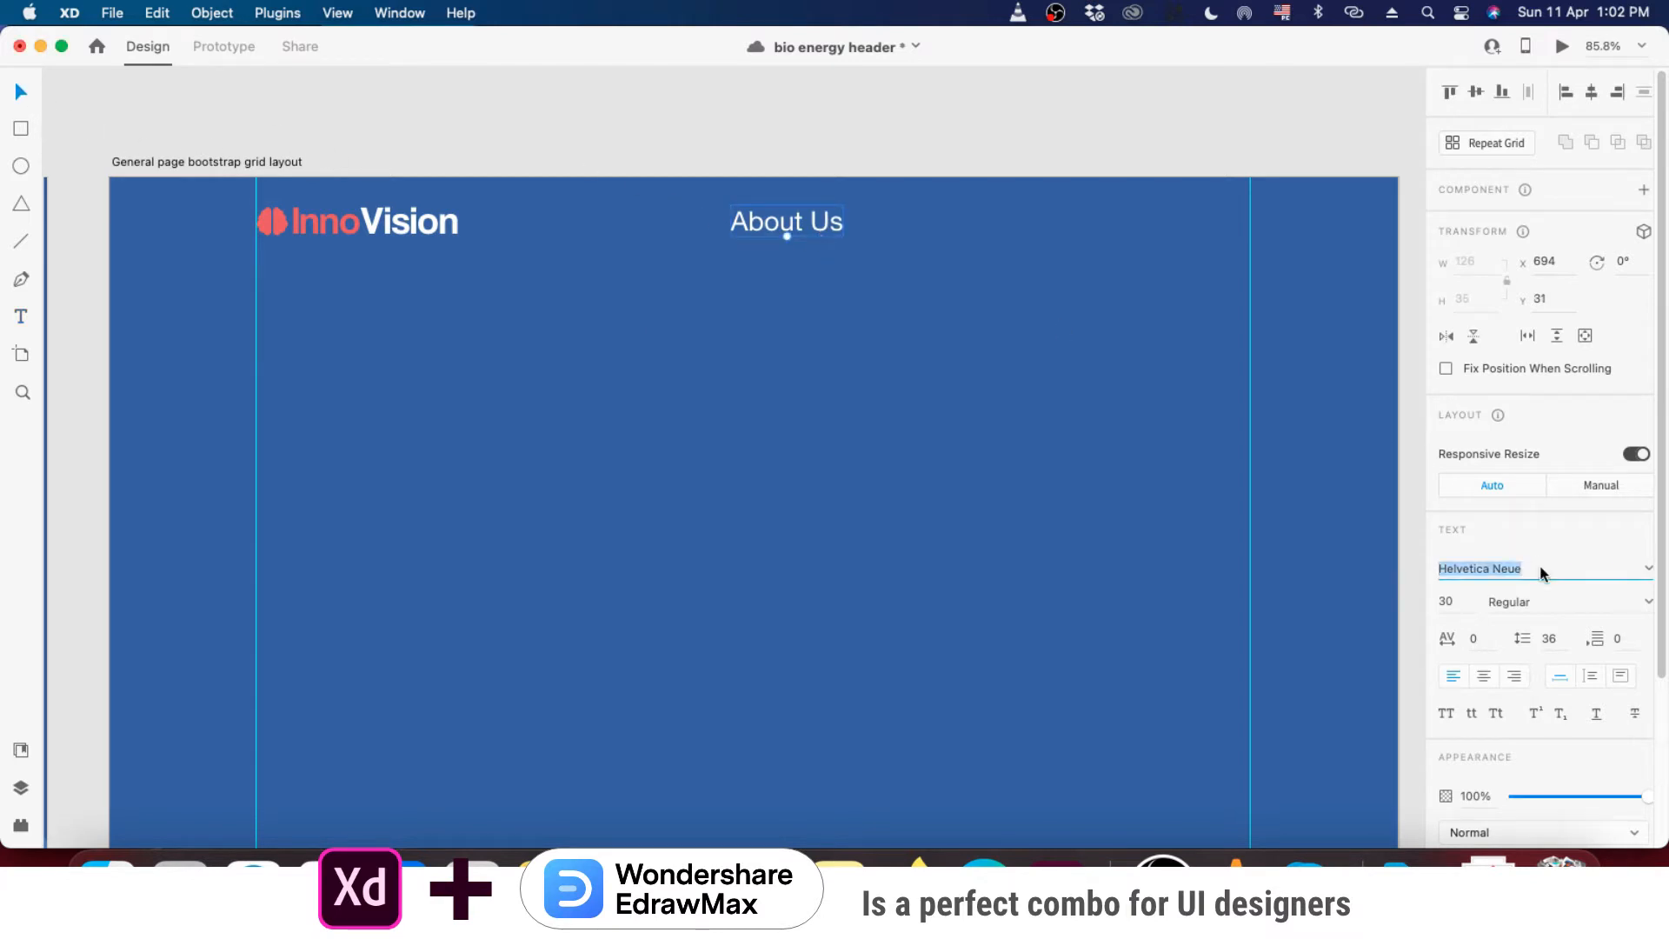
pyautogui.write('Roboto')
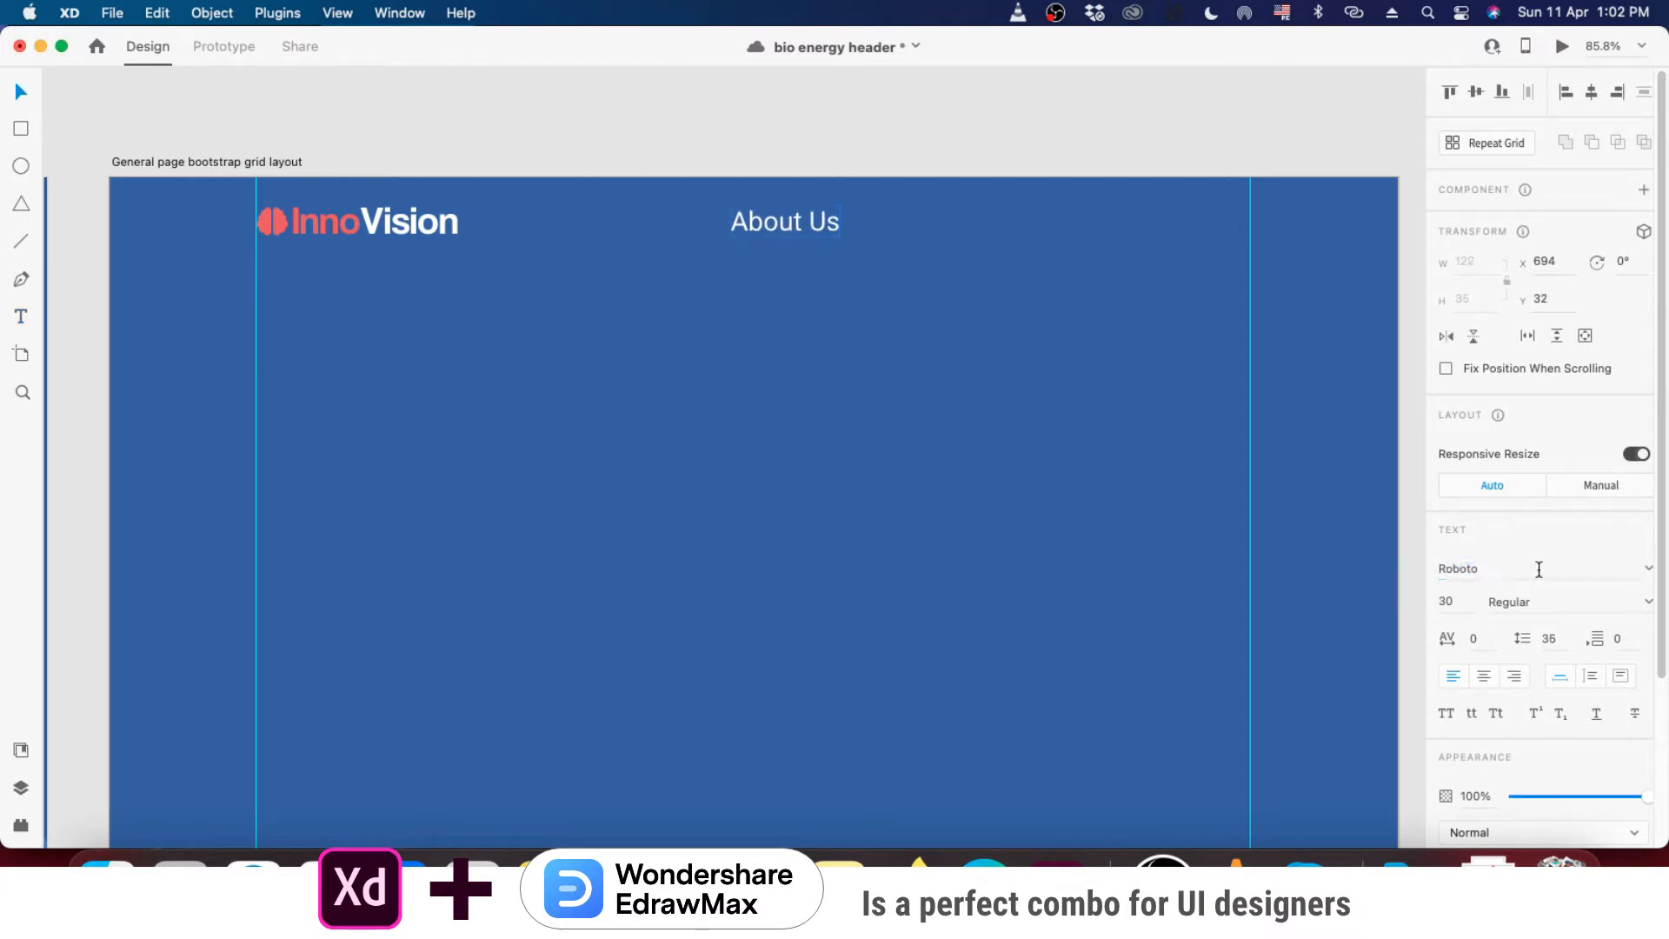
pyautogui.press('Return')
pyautogui.click(1476, 570)
pyautogui.press('super+s')
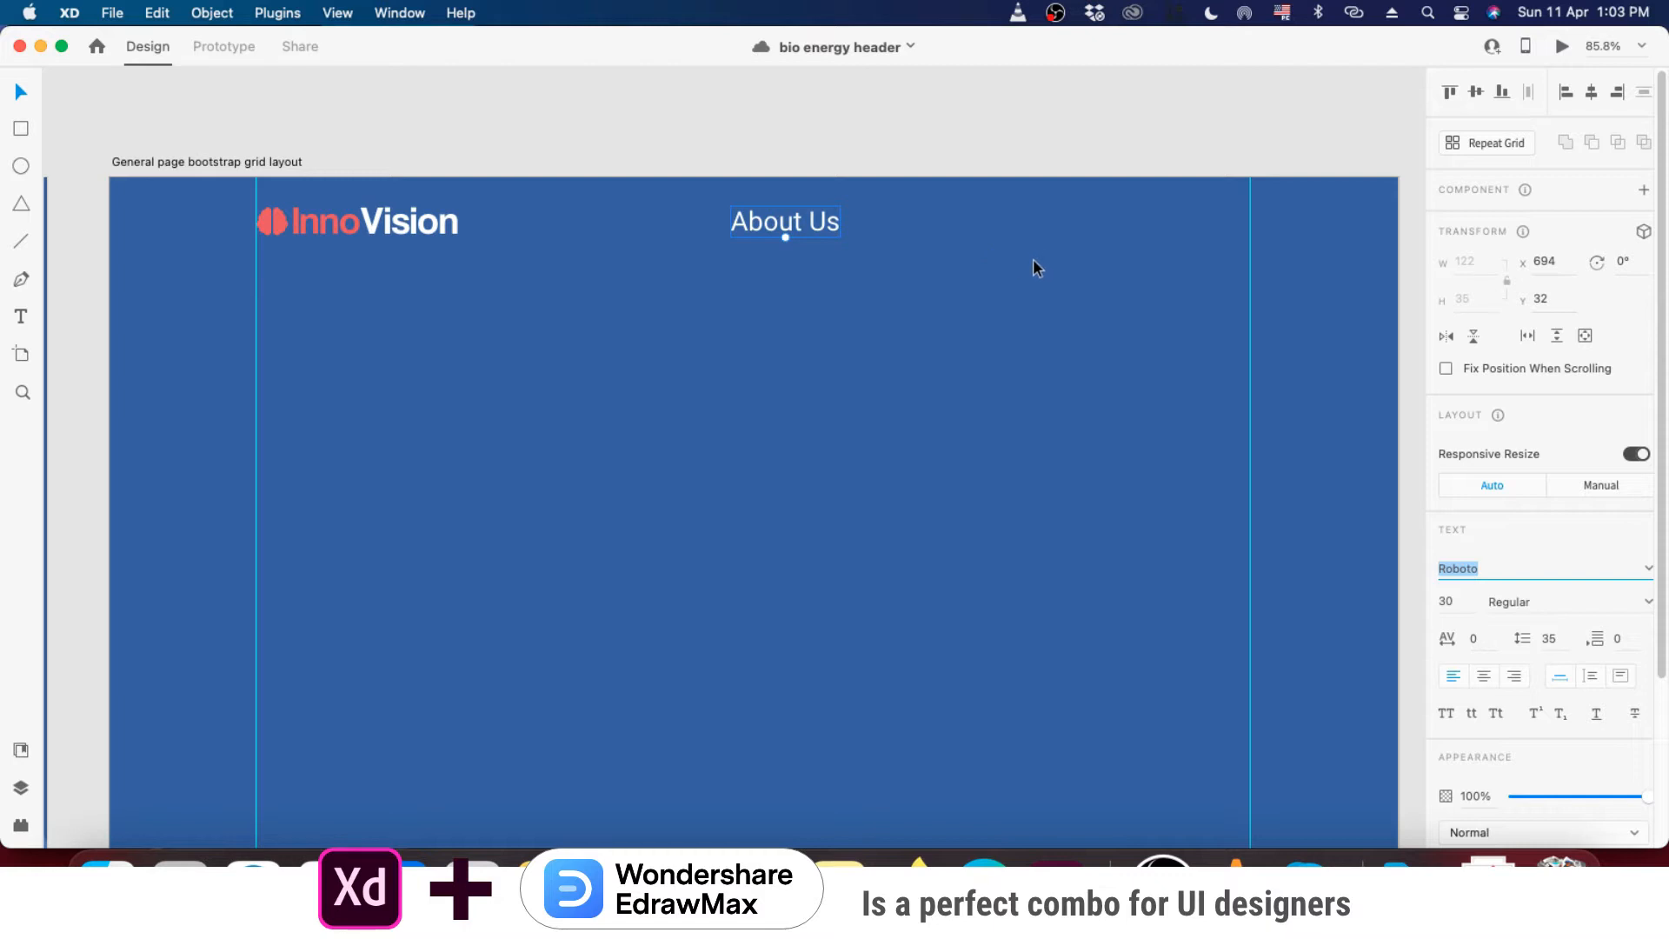
pyautogui.click(1464, 602)
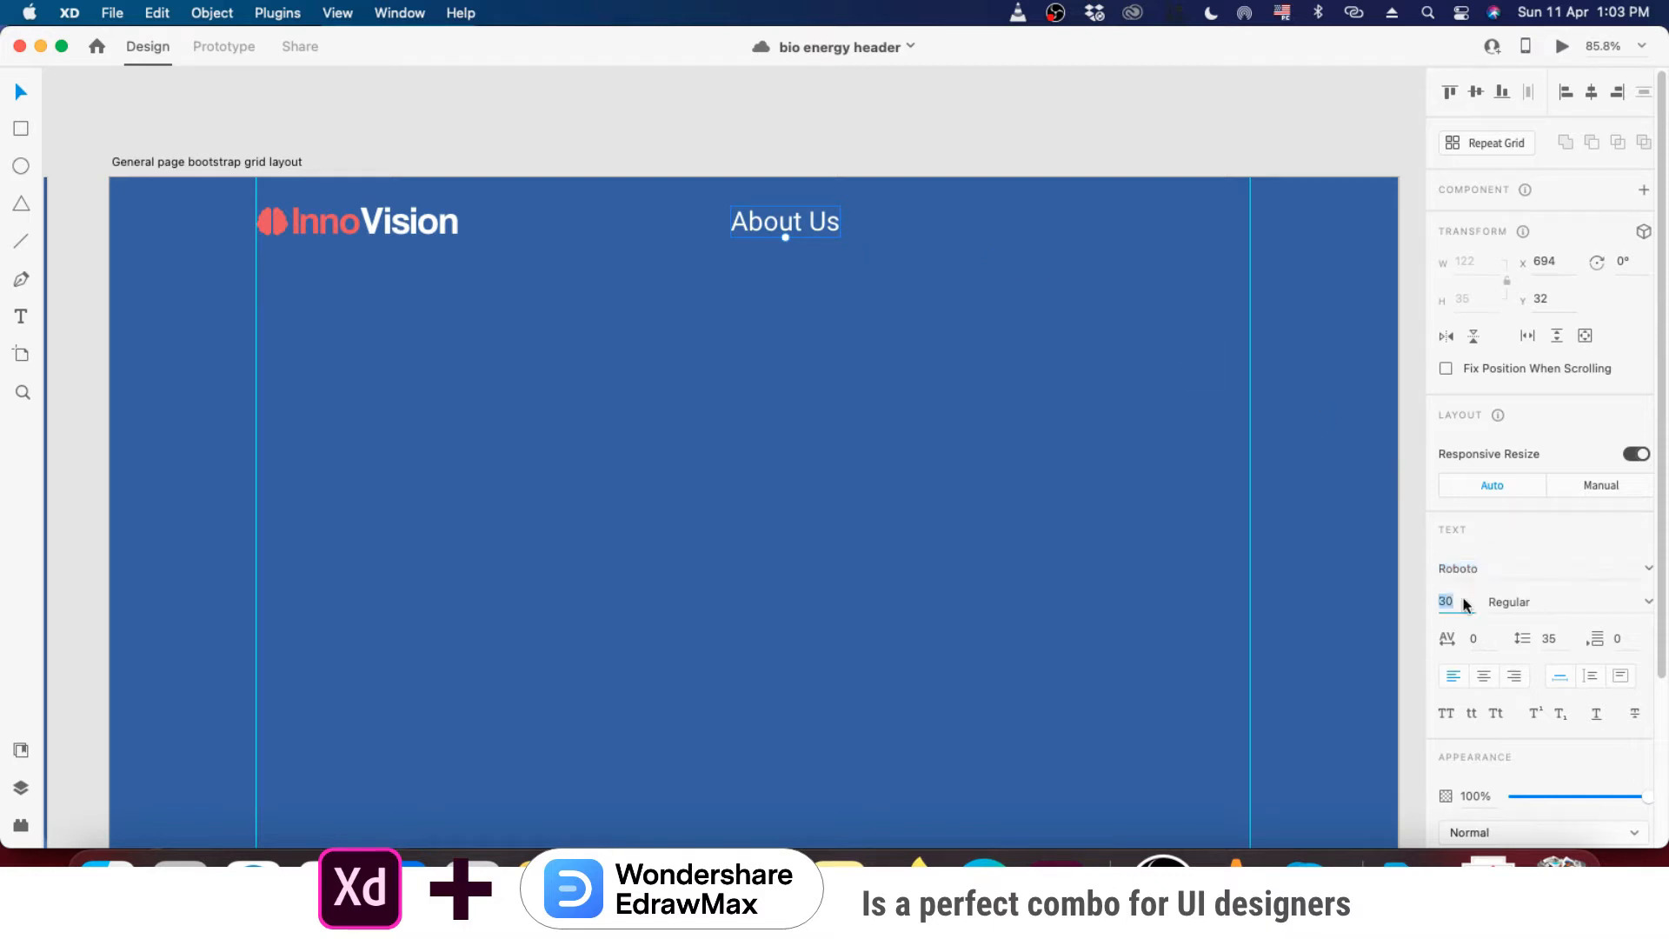
pyautogui.write('20')
pyautogui.press('Return')
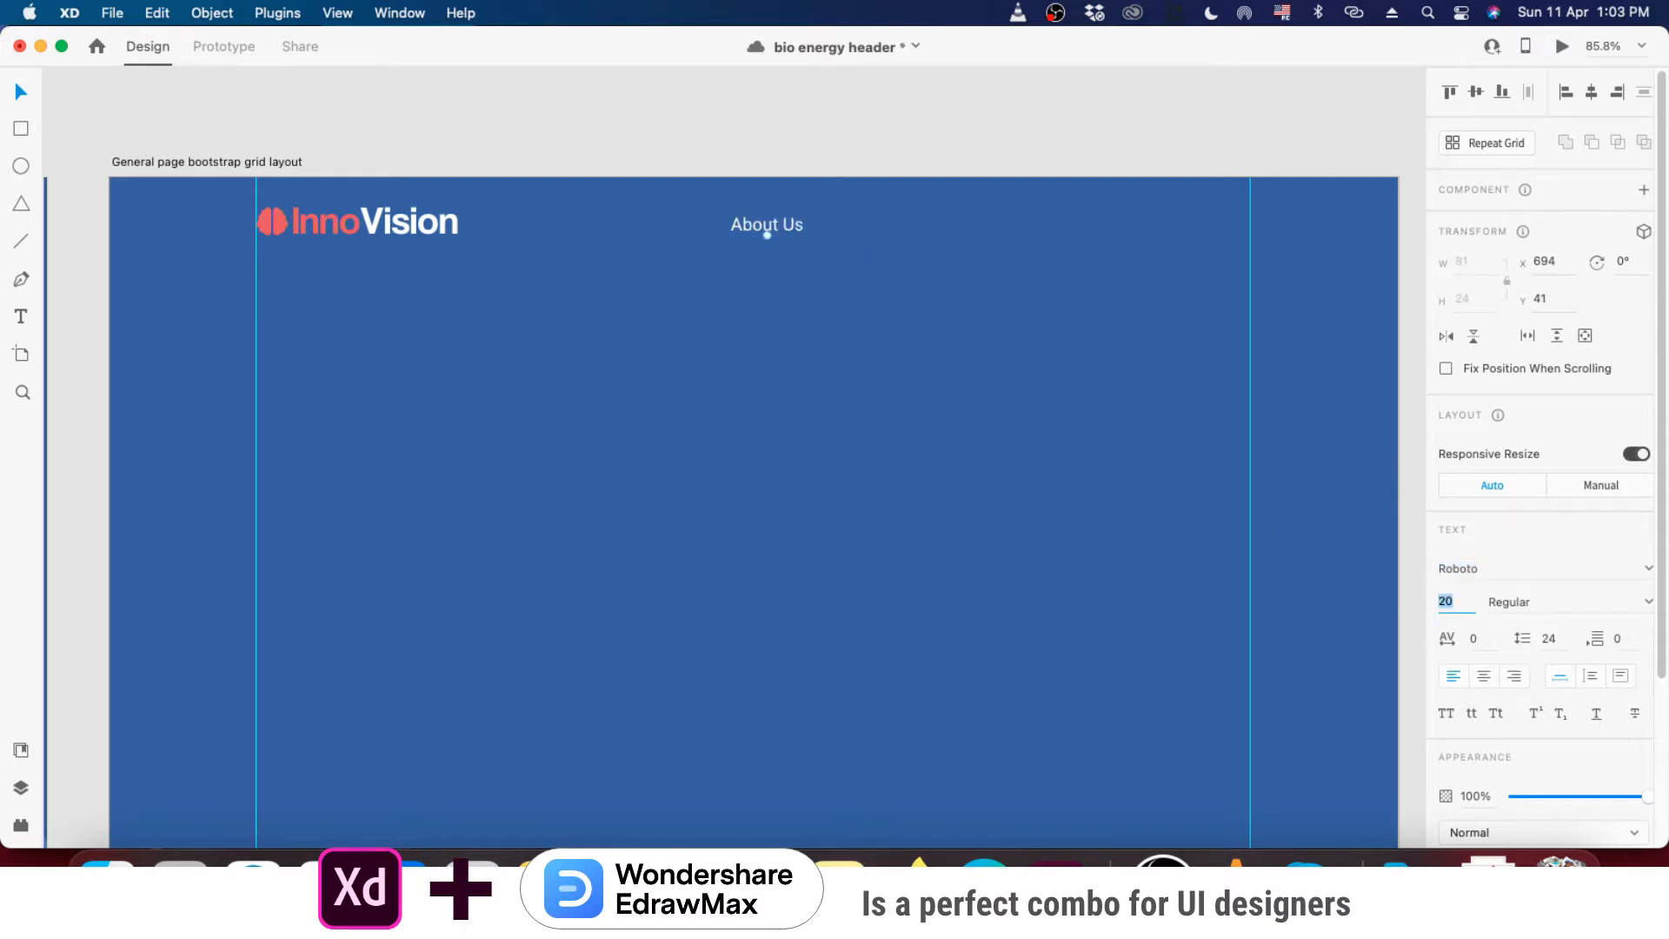
# - View the artboard at 100% zoom and examine how the "About Us" text looks when selected and deselected
pyautogui.click(1643, 46)
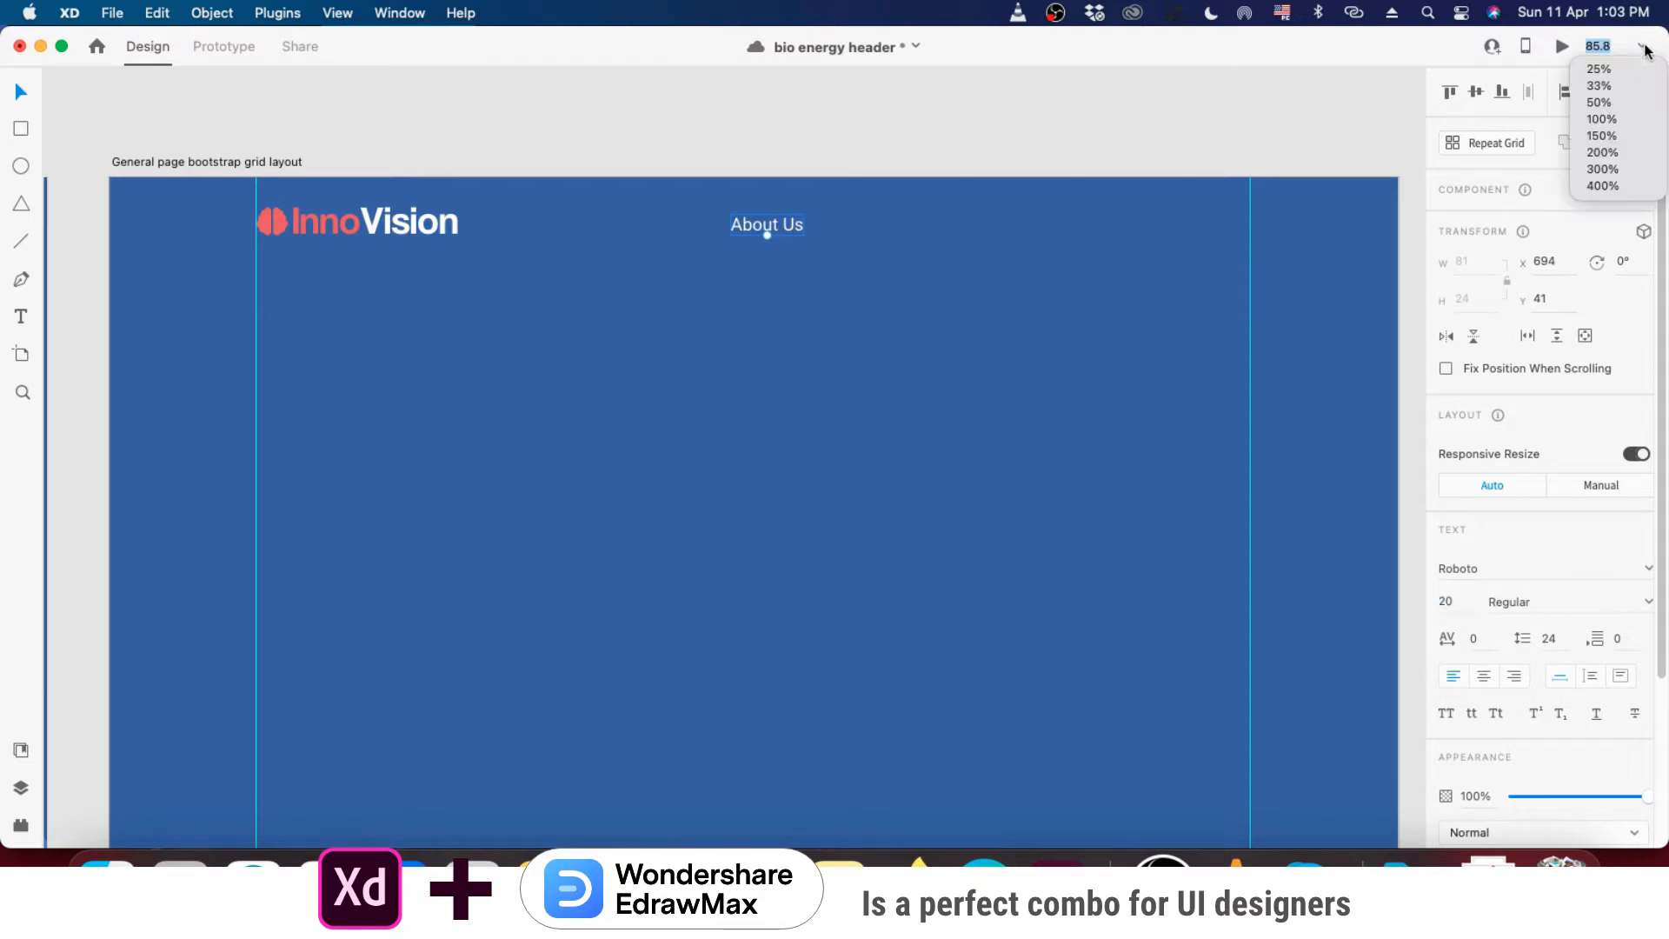
pyautogui.click(1601, 119)
pyautogui.moveTo(953, 305); pyautogui.dragTo(1077, 350)
pyautogui.click(755, 259)
pyautogui.click(807, 237)
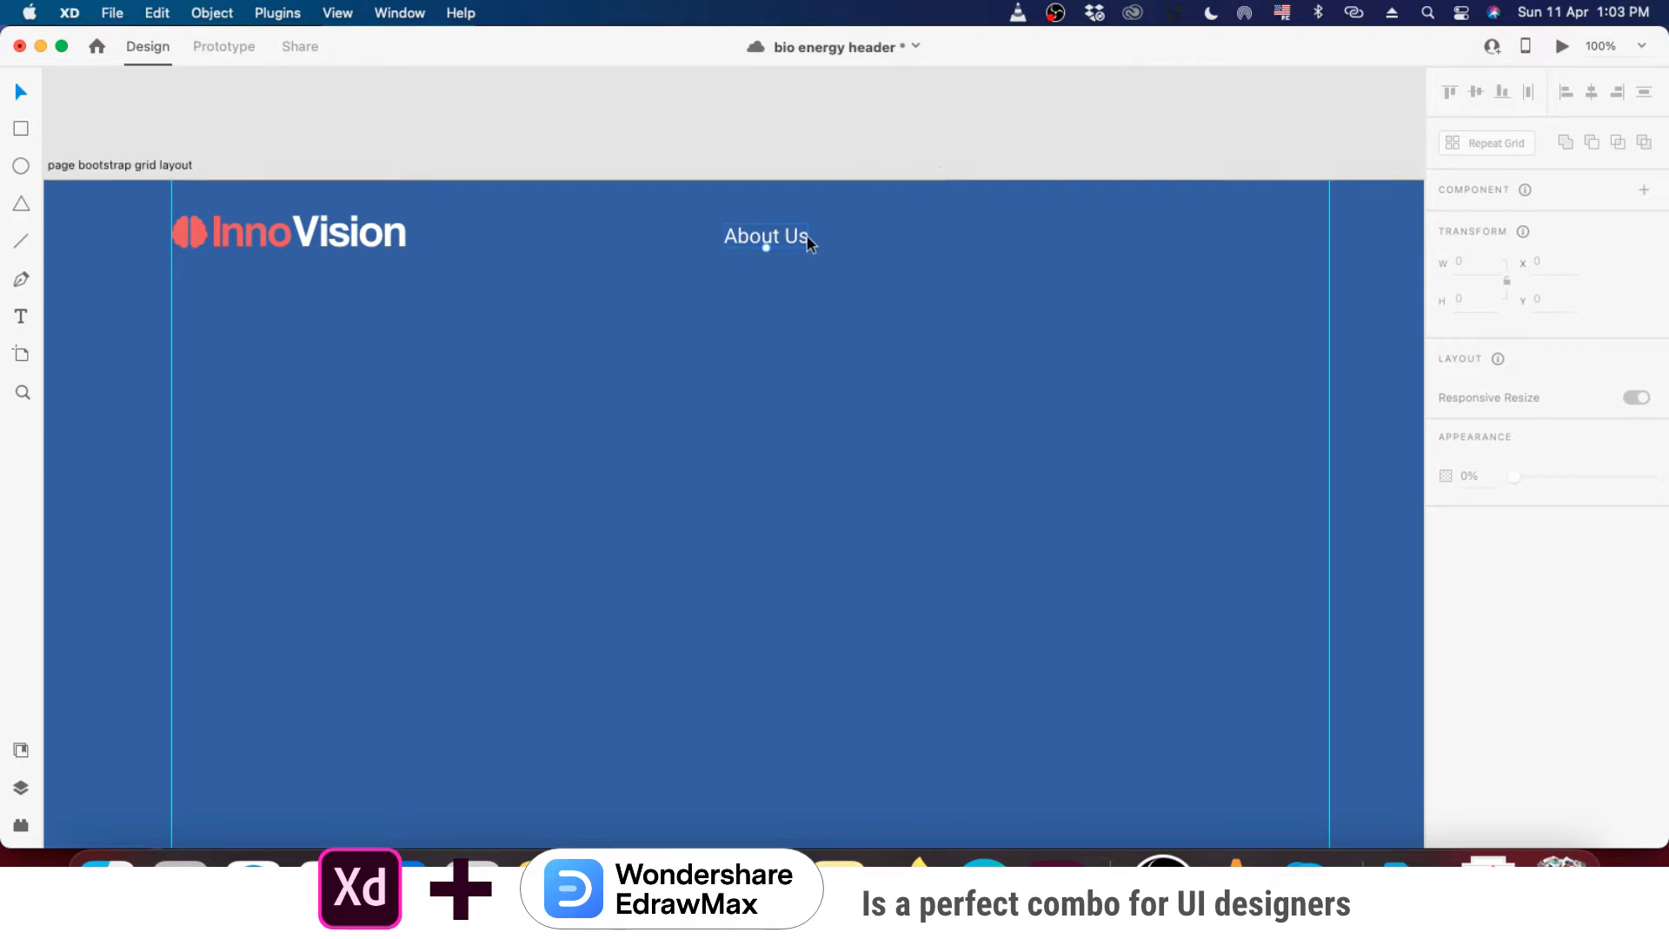
pyautogui.click(942, 124)
pyautogui.moveTo(1031, 304)
pyautogui.mouseDown()
pyautogui.moveTo(991, 323)
pyautogui.moveTo(1054, 324)
pyautogui.mouseUp()
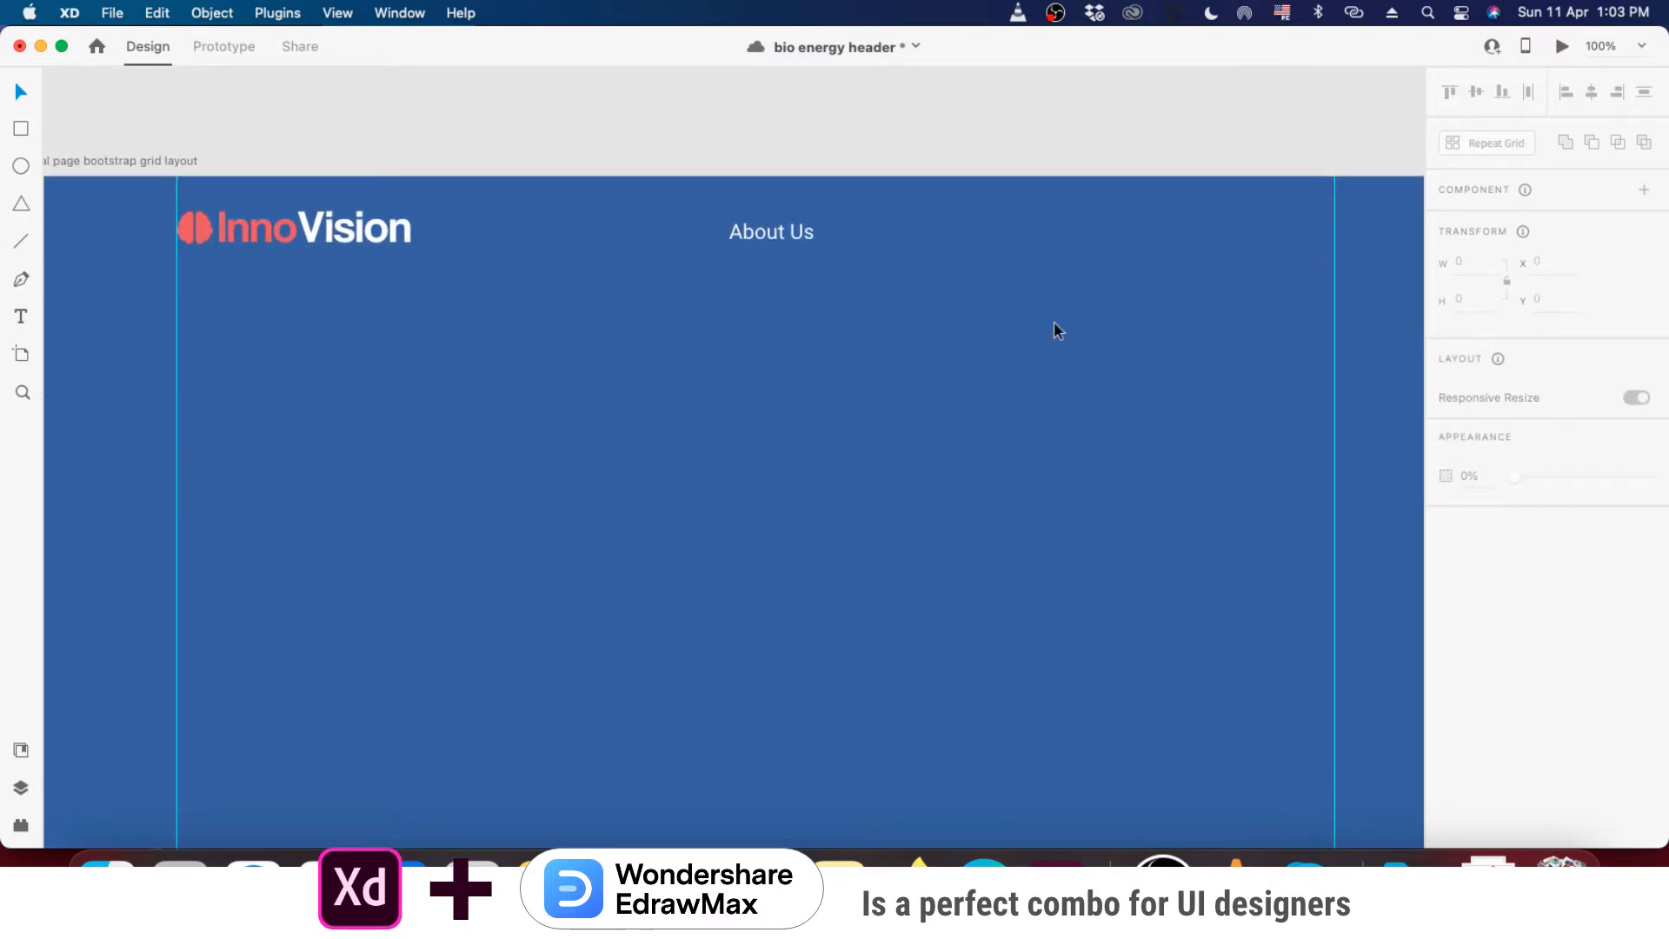
pyautogui.click(781, 243)
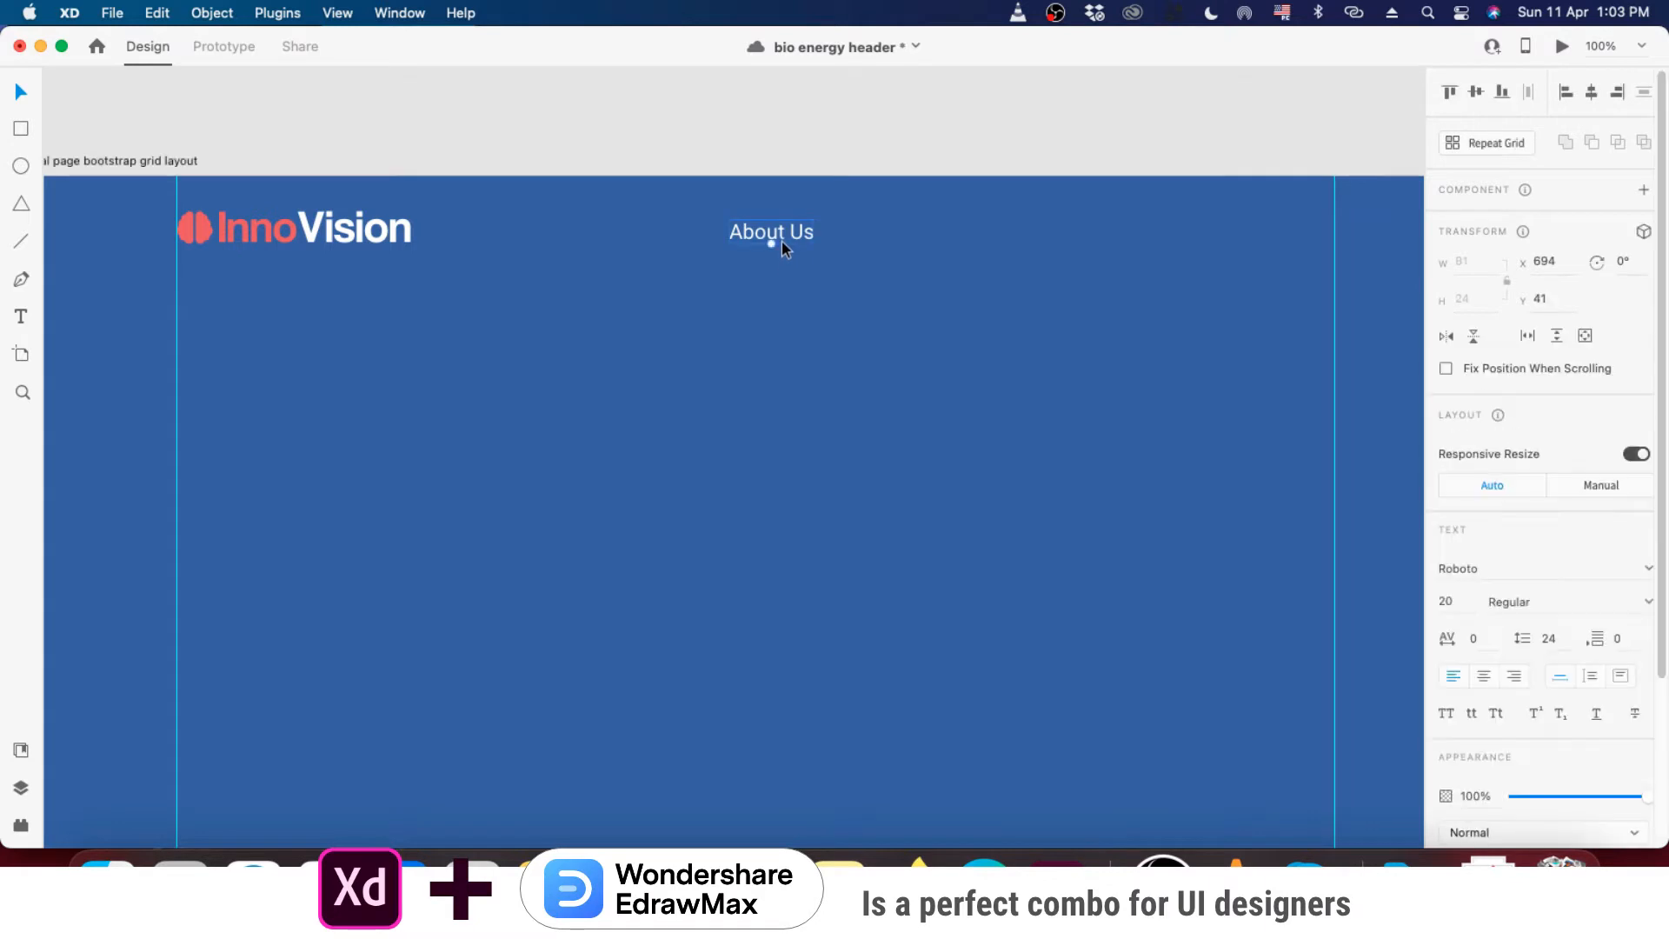
pyautogui.click(909, 126)
pyautogui.click(751, 245)
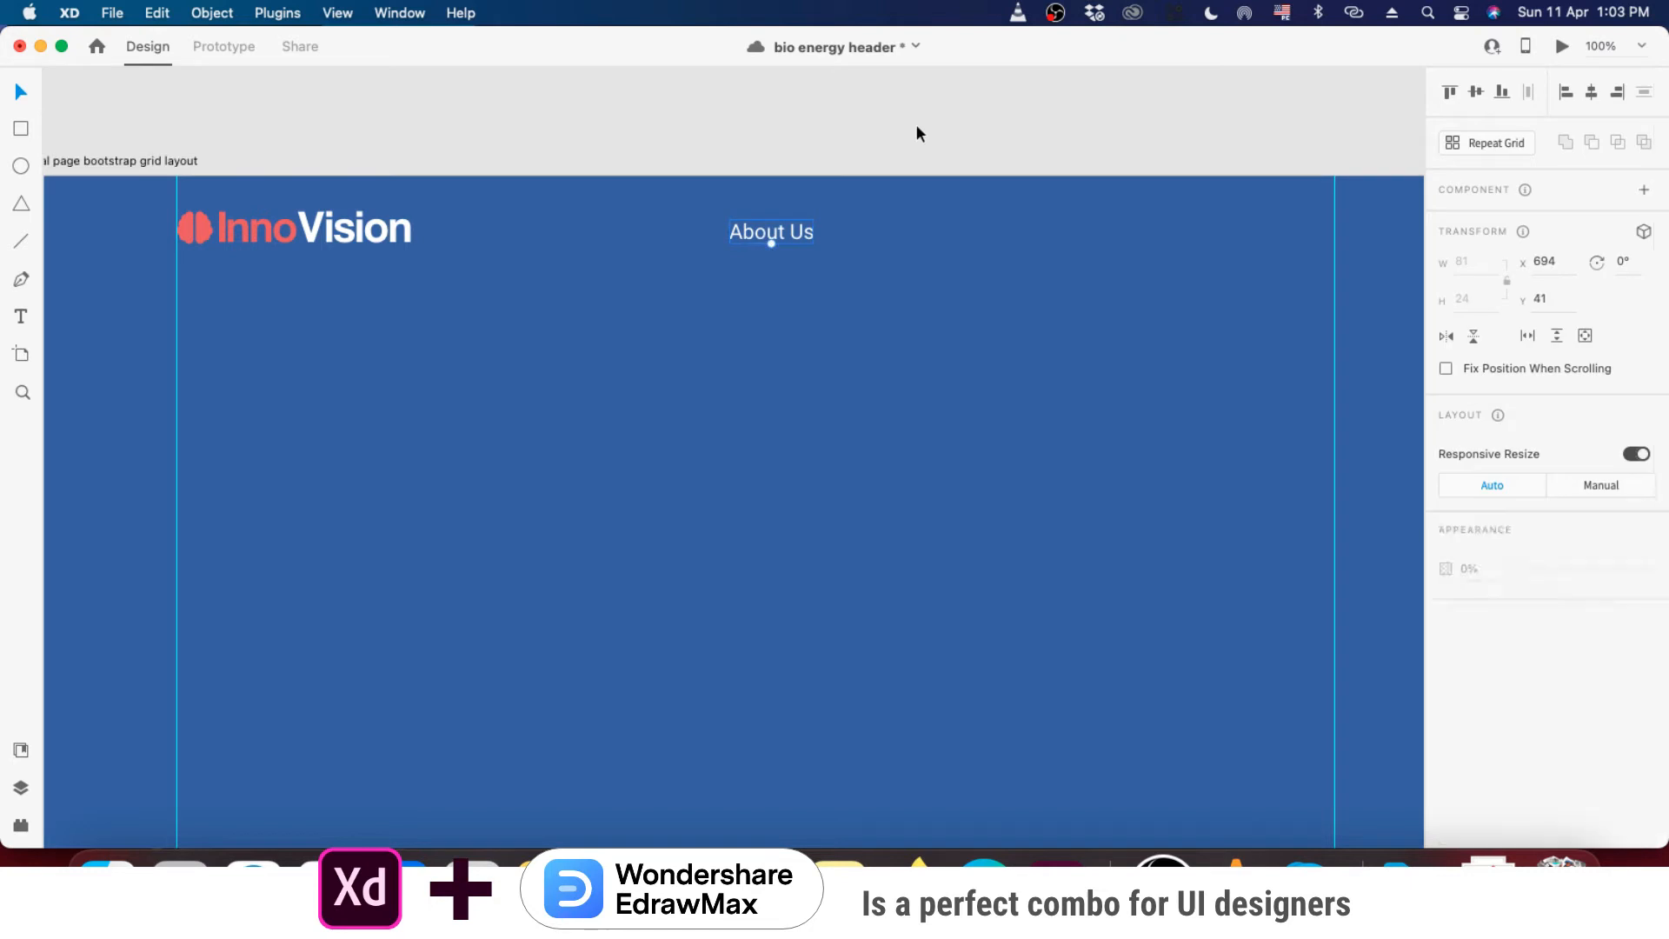
pyautogui.click(915, 123)
pyautogui.click(789, 237)
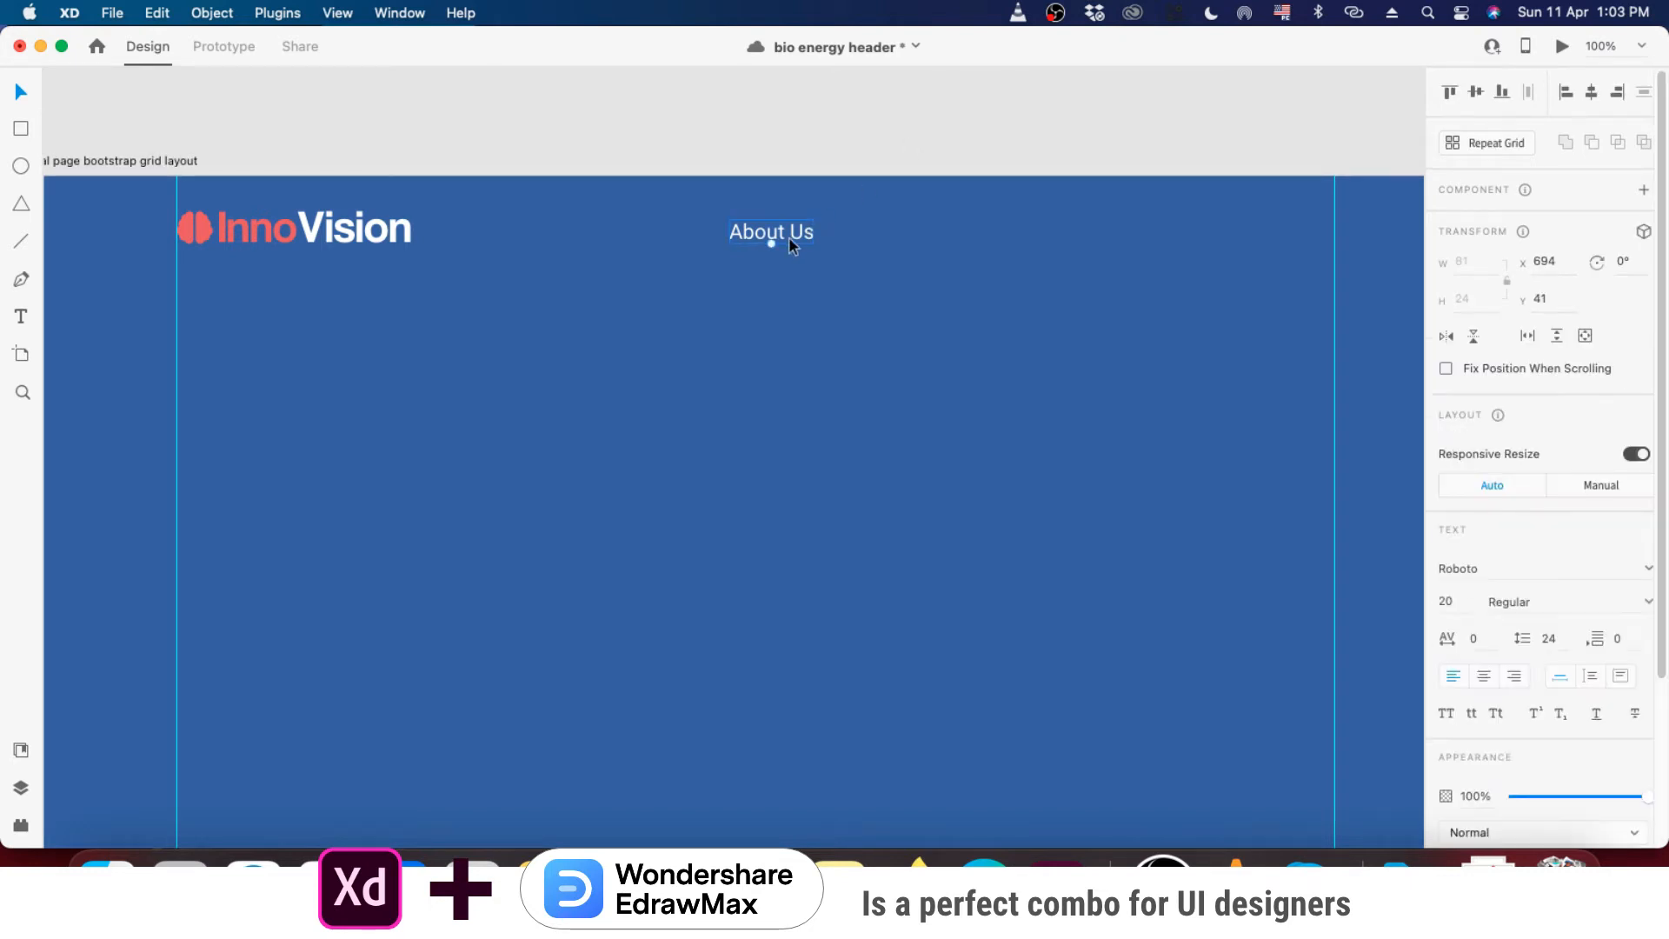
pyautogui.click(904, 121)
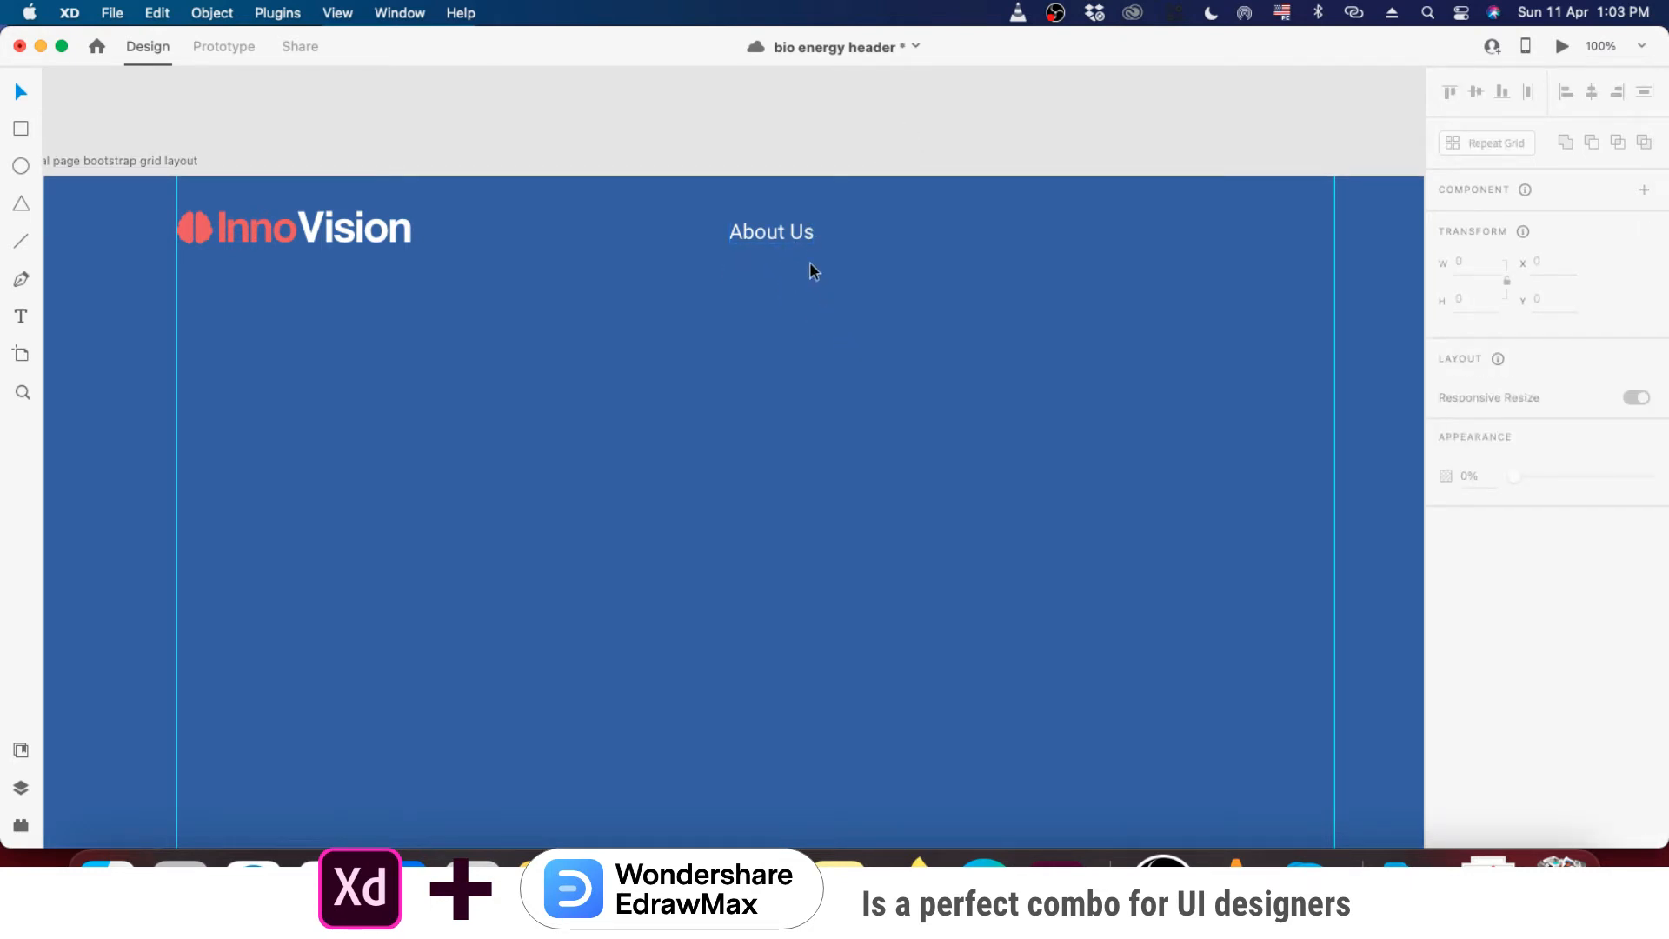
# - Duplicate "About Us" along the navigation row and rename the first two copies "Services" and "Contact Us"
pyautogui.click(787, 236)
pyautogui.moveTo(770, 238); pyautogui.dragTo(1268, 236)
pyautogui.doubleClick(892, 238)
pyautogui.write('Services')
pyautogui.press('Escape')
pyautogui.doubleClick(994, 234)
pyautogui.write('Contact Us')
pyautogui.press('Escape')
# - Rename the last navigation copy "Register" and move it to about X 1173, near the second grid guide
pyautogui.doubleClick(1268, 235)
pyautogui.write('Register')
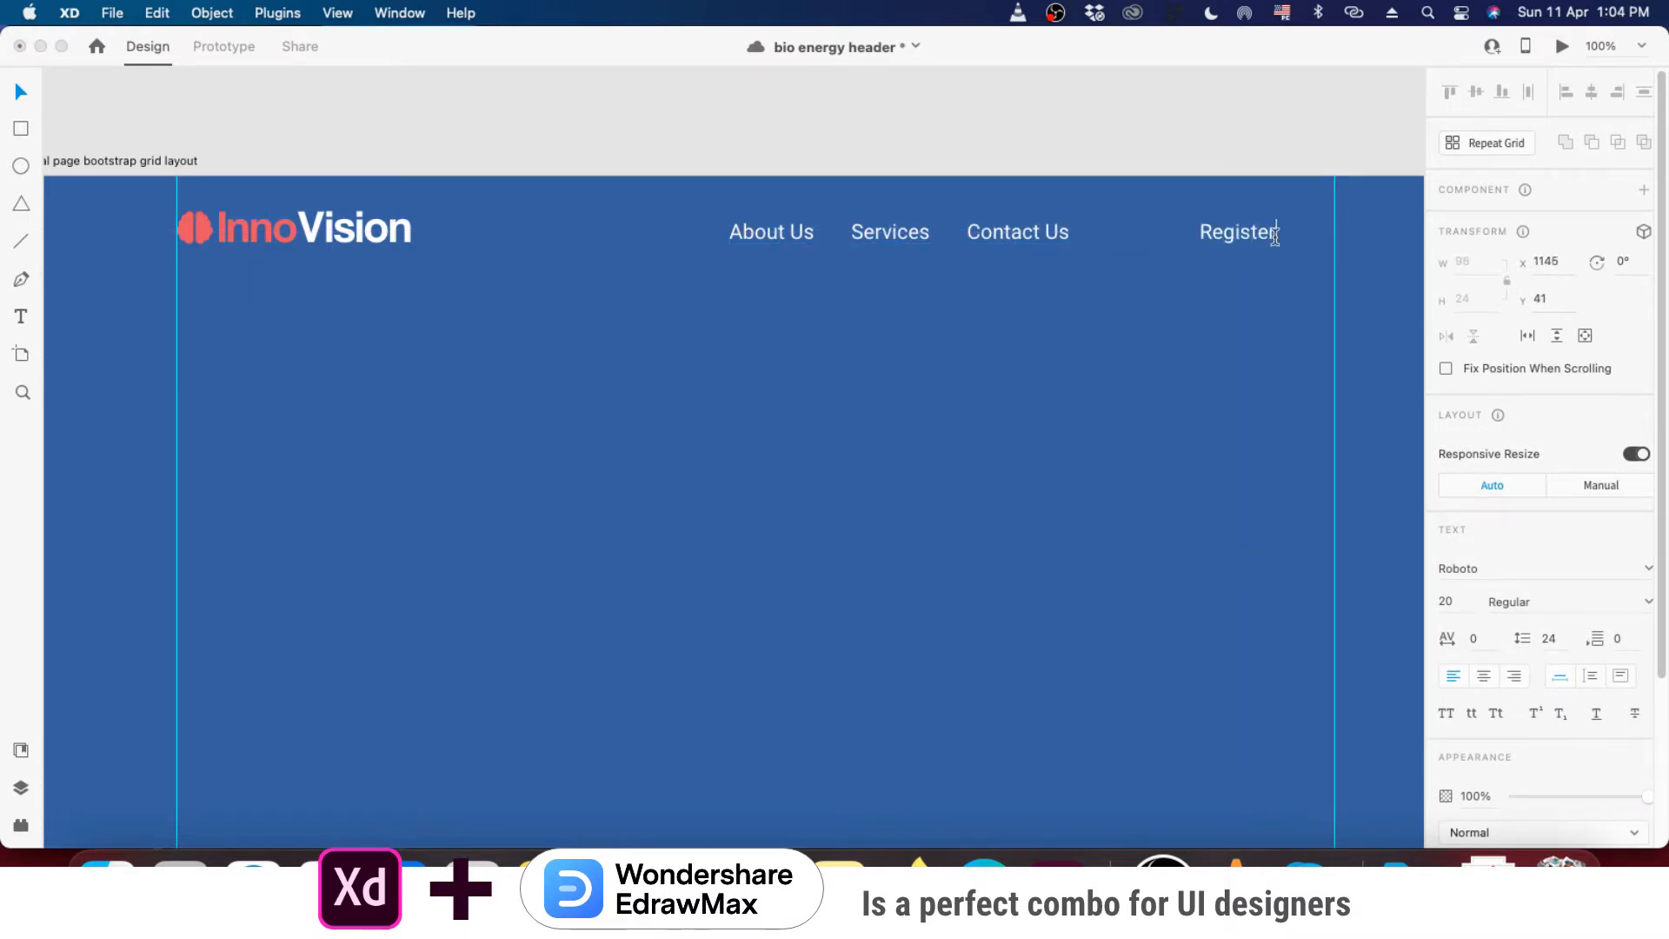
pyautogui.press('Escape')
pyautogui.moveTo(1249, 243); pyautogui.dragTo(1278, 242)
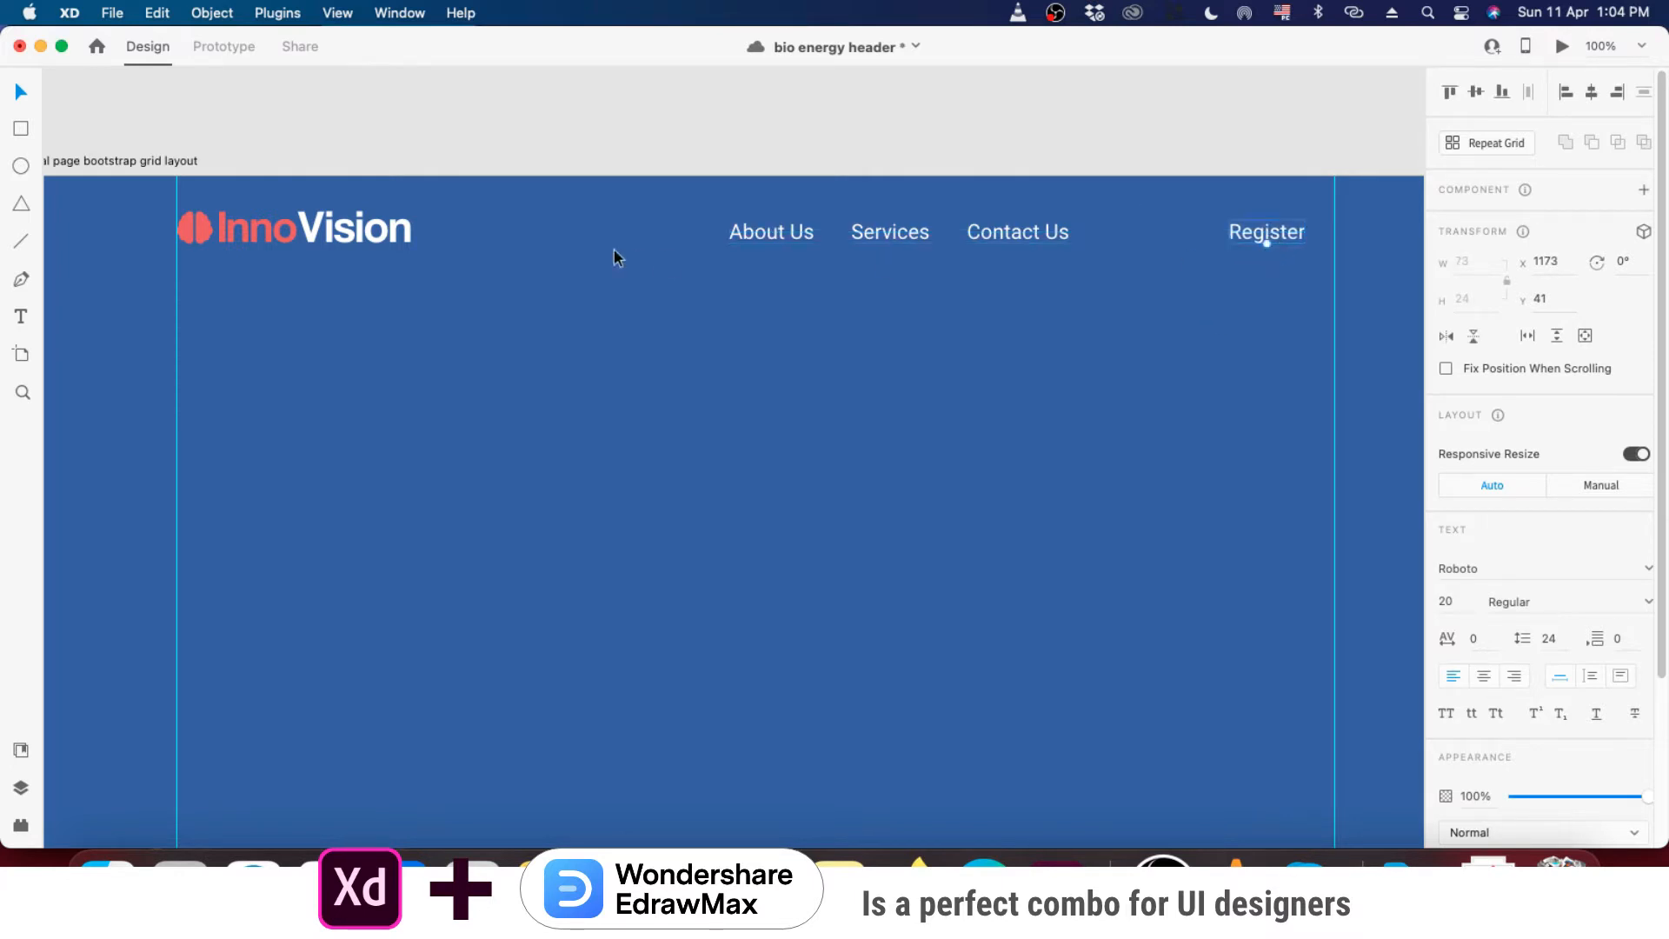
# - Color the "Register" text with the red sampled from the InnoVision logo
pyautogui.press('i')
pyautogui.click(224, 217)
pyautogui.click(1024, 231)
pyautogui.click(904, 235)
pyautogui.click(1257, 231)
pyautogui.click(1003, 231)
pyautogui.click(778, 233)
pyautogui.click(1278, 229)
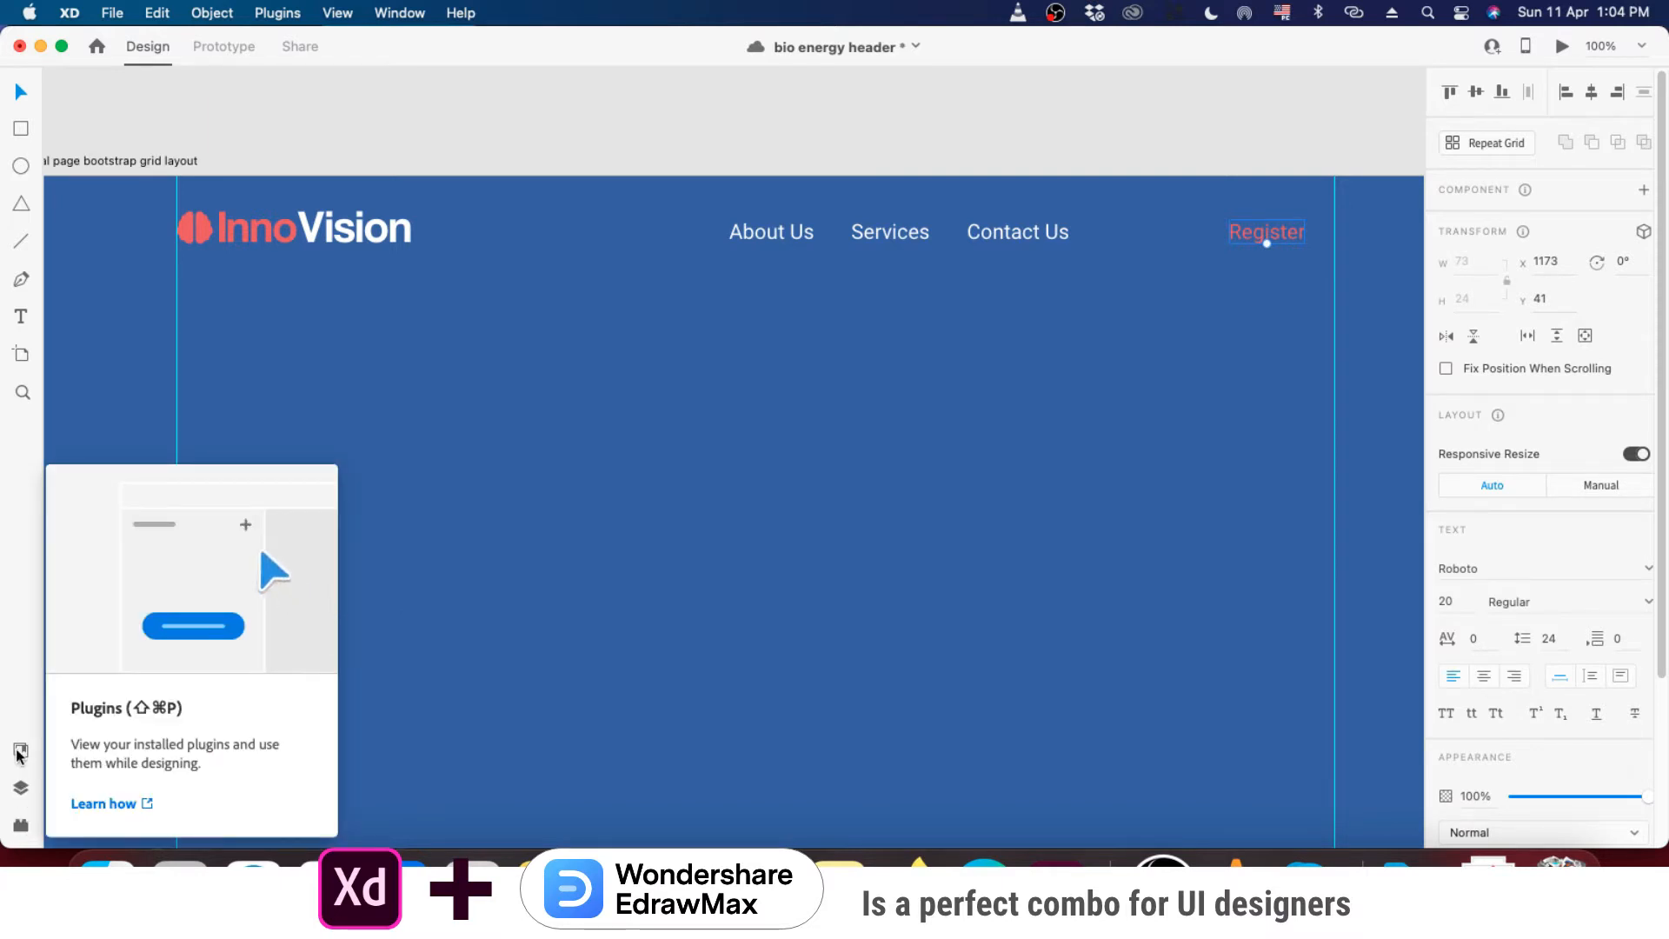
# - Search the Icons 4 Design plugin for "user" and insert the solid "user" icon from the Awesome set
pyautogui.click(21, 823)
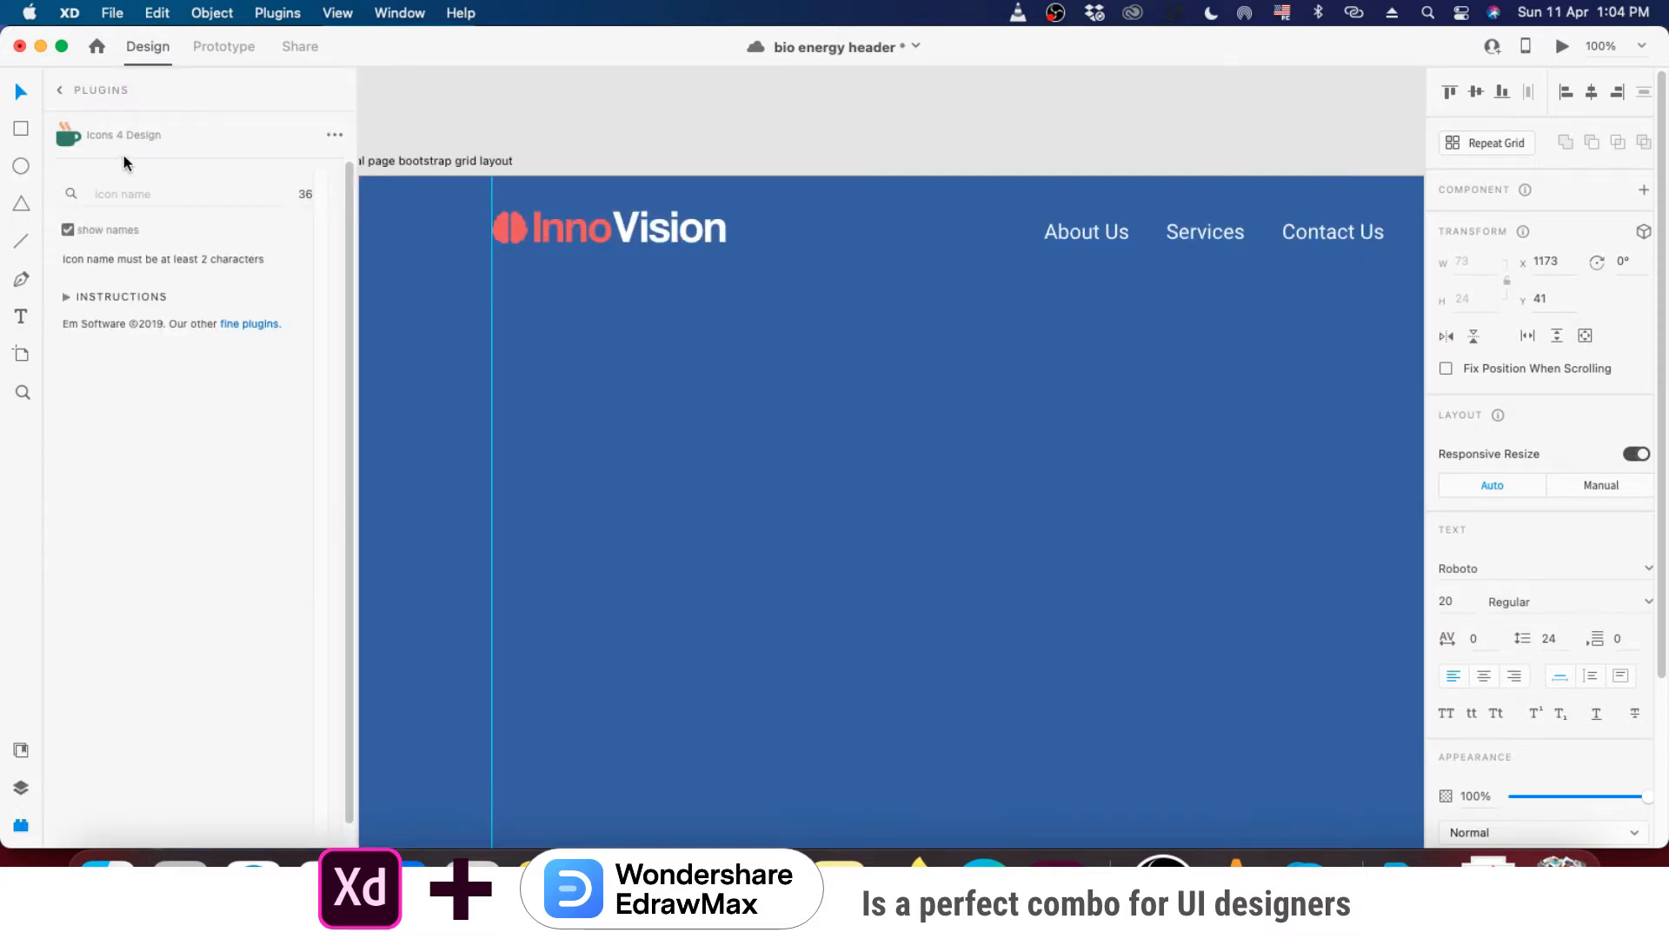
pyautogui.click(106, 193)
pyautogui.write('user')
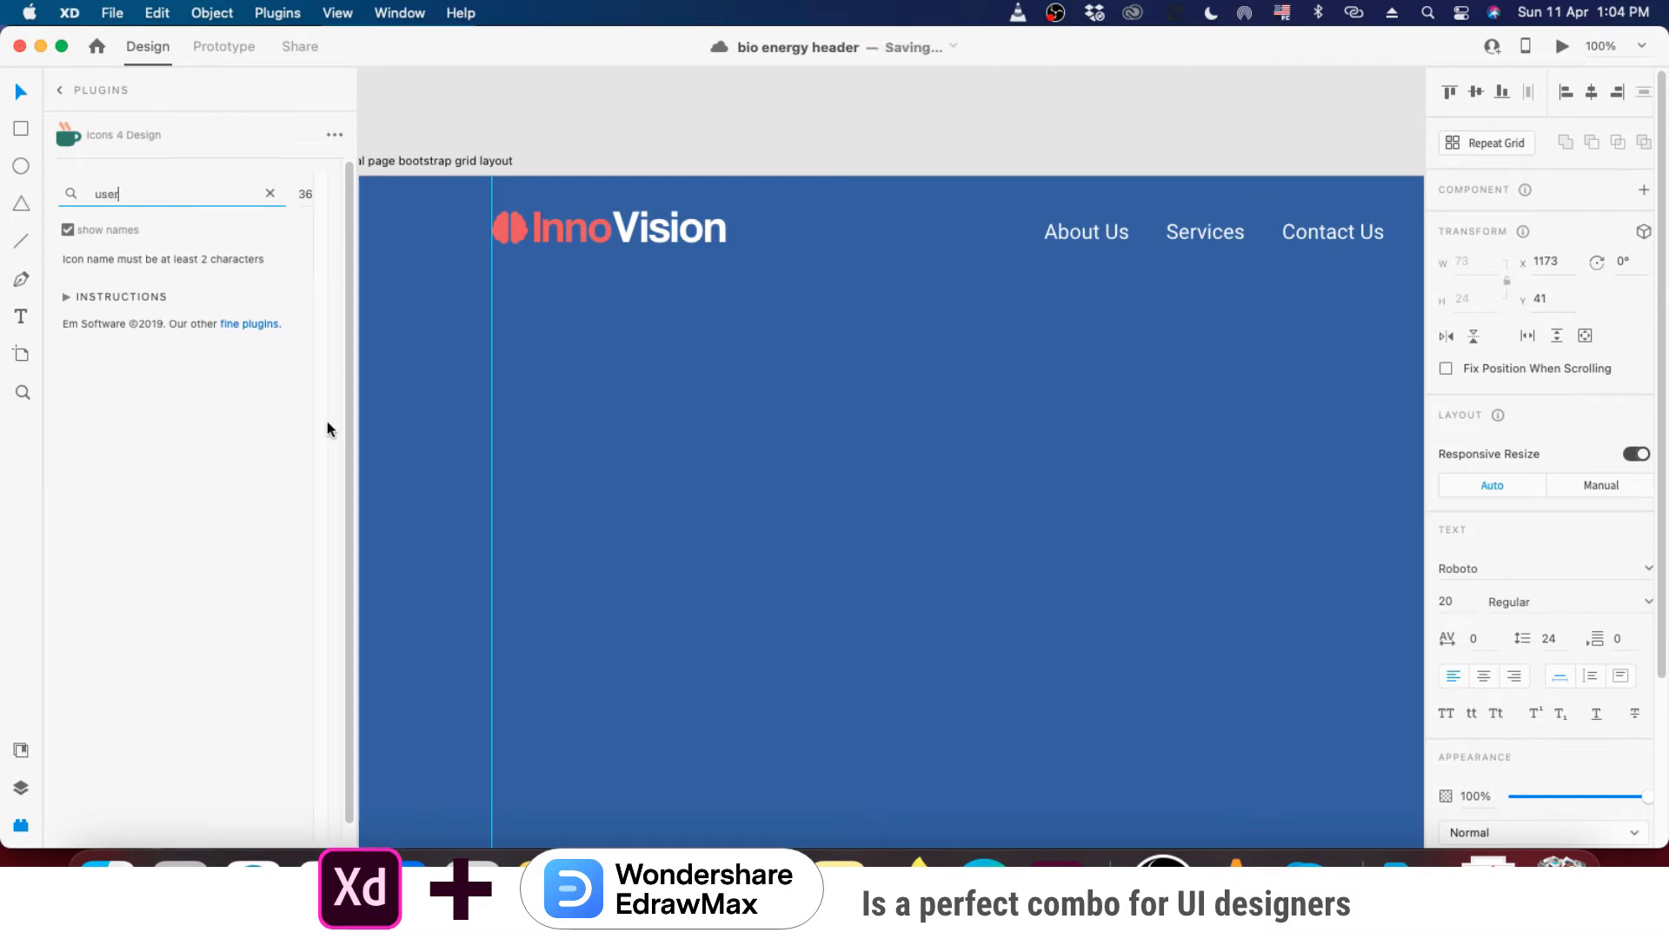
pyautogui.press('Return')
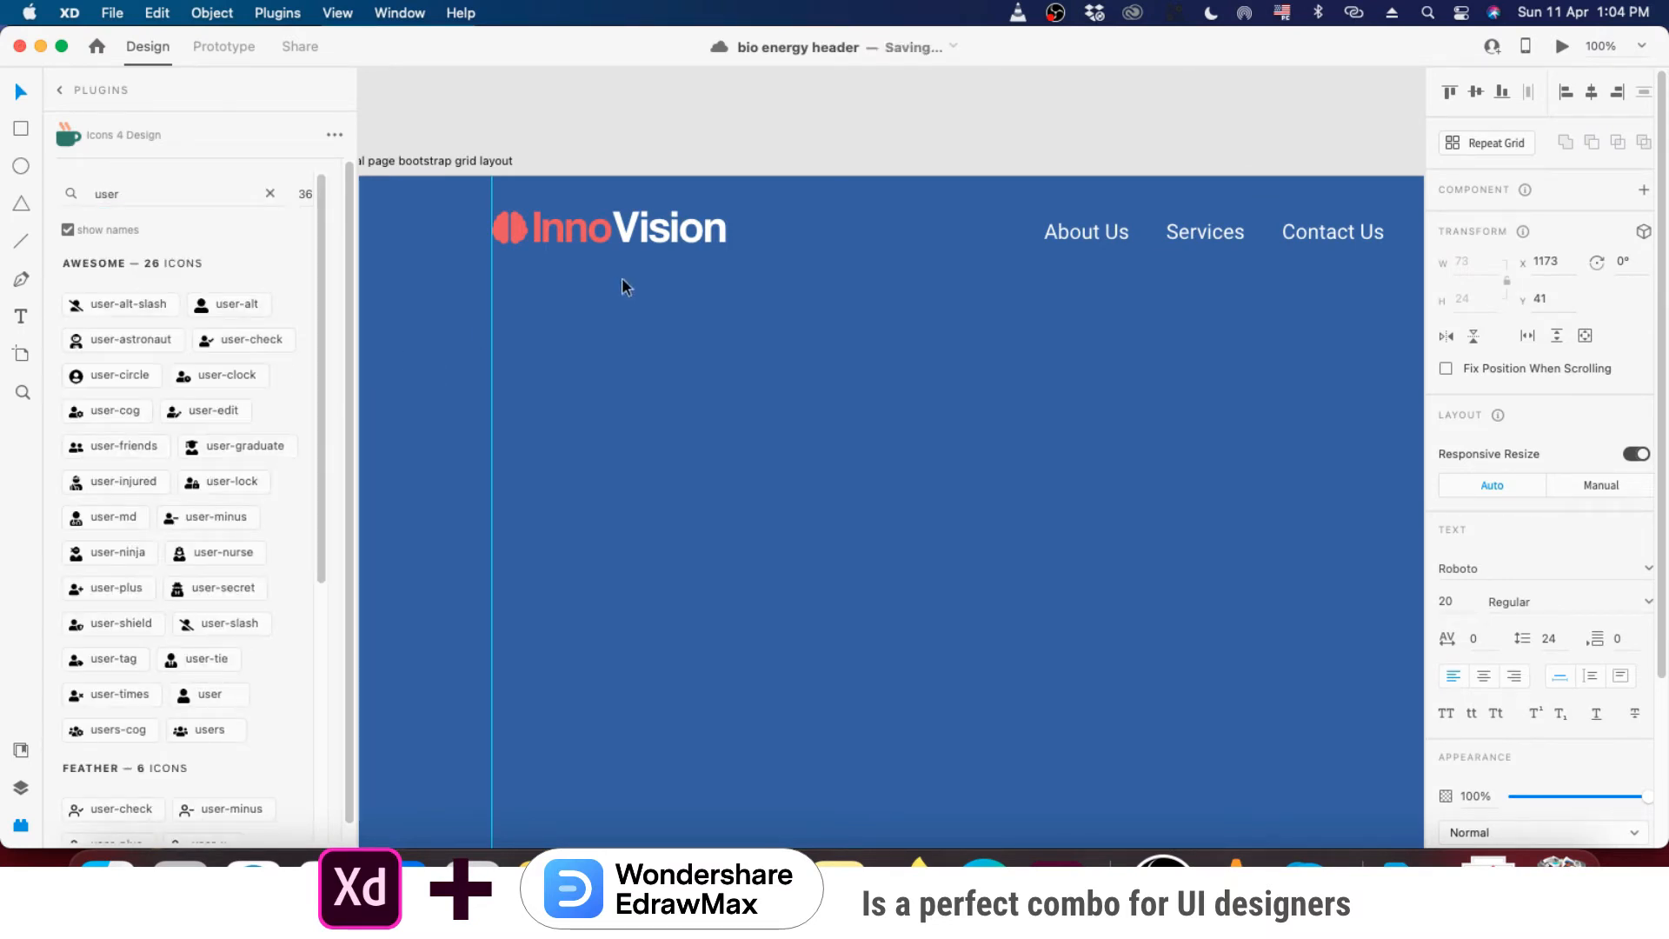
pyautogui.scroll(-5, 122, 443)
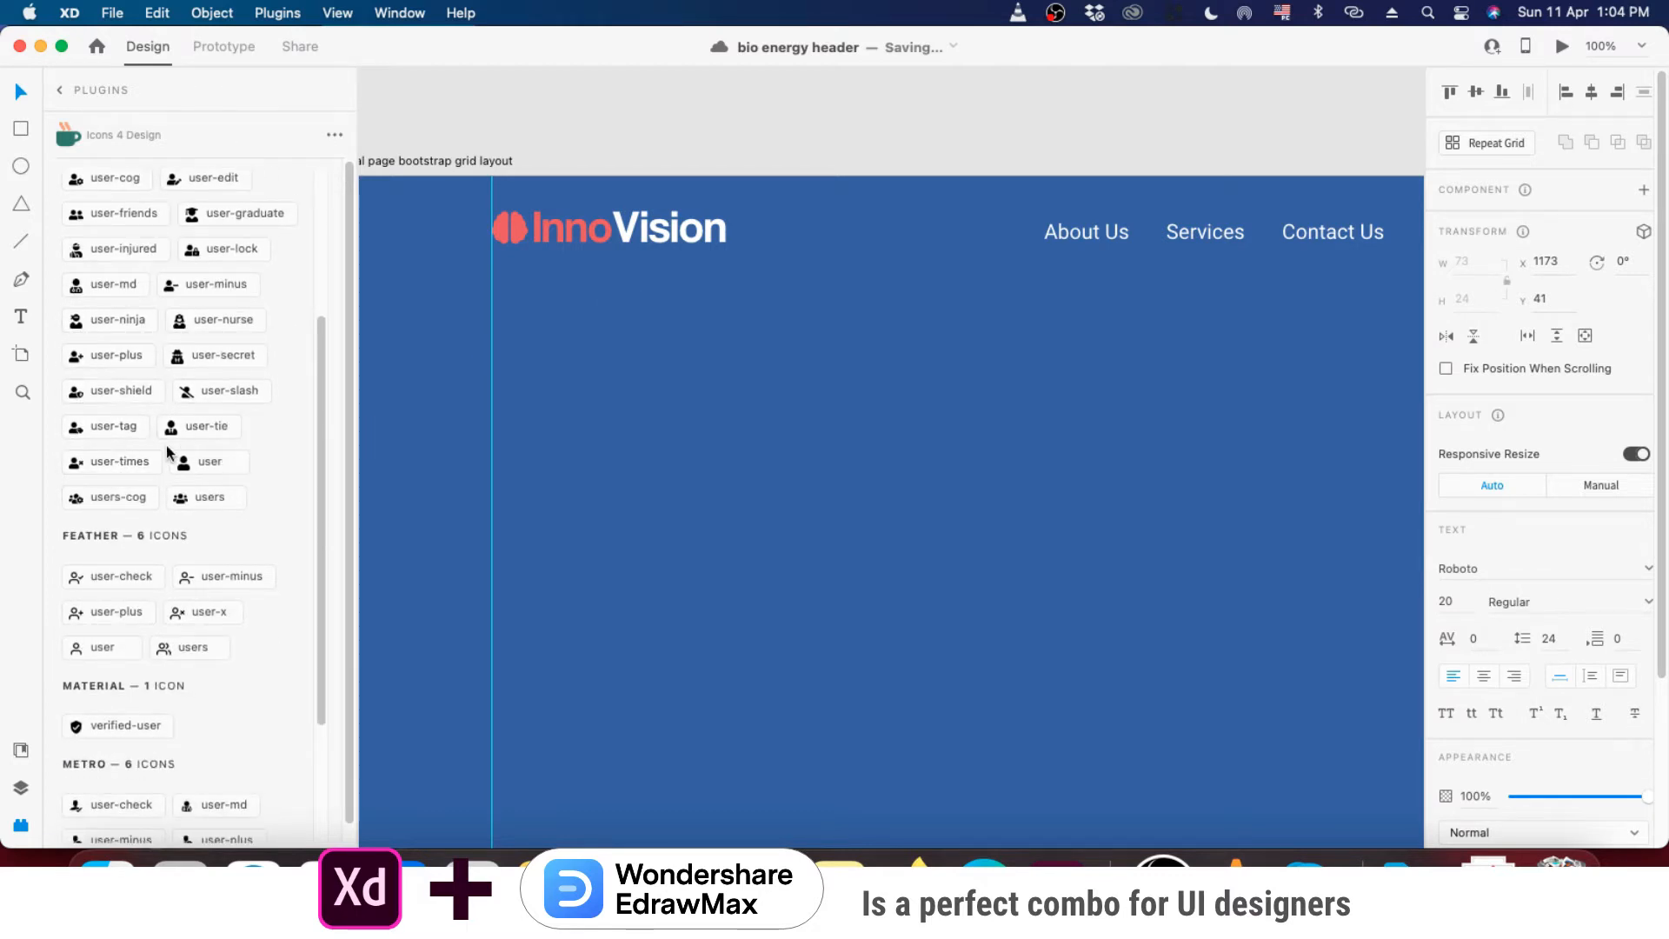
pyautogui.click(210, 462)
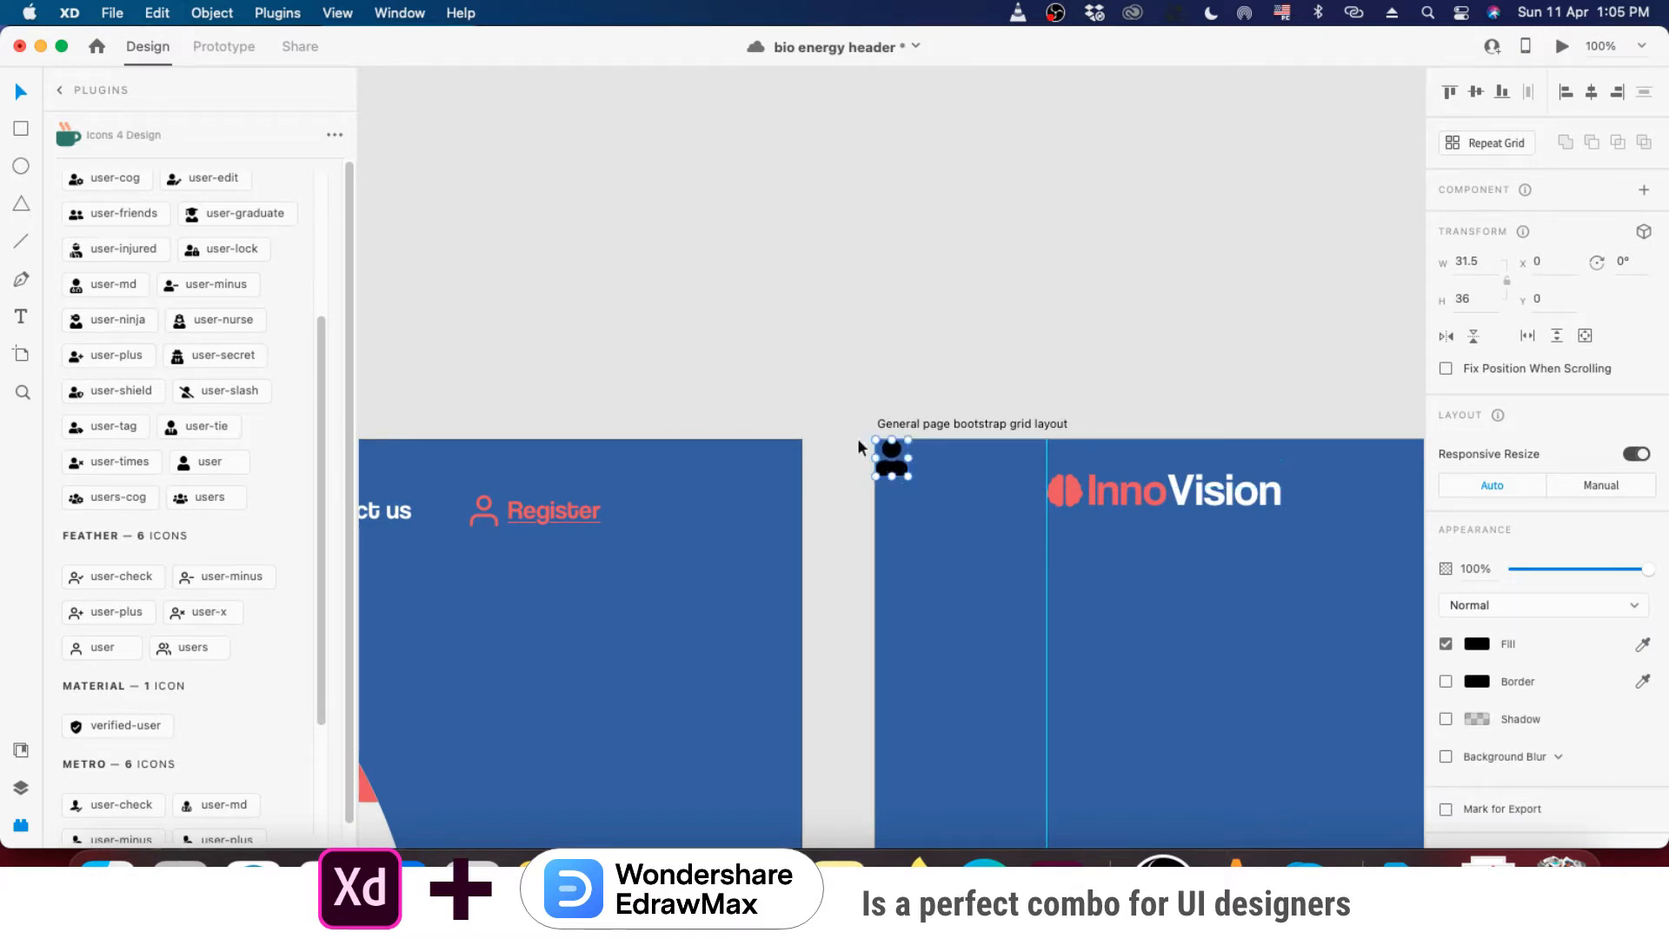
# - Paste the user icon below the navigation row at about X 918, Y 156
pyautogui.scroll(-3, 598, 323)
pyautogui.click(598, 323)
pyautogui.scroll(-3, 579, 325)
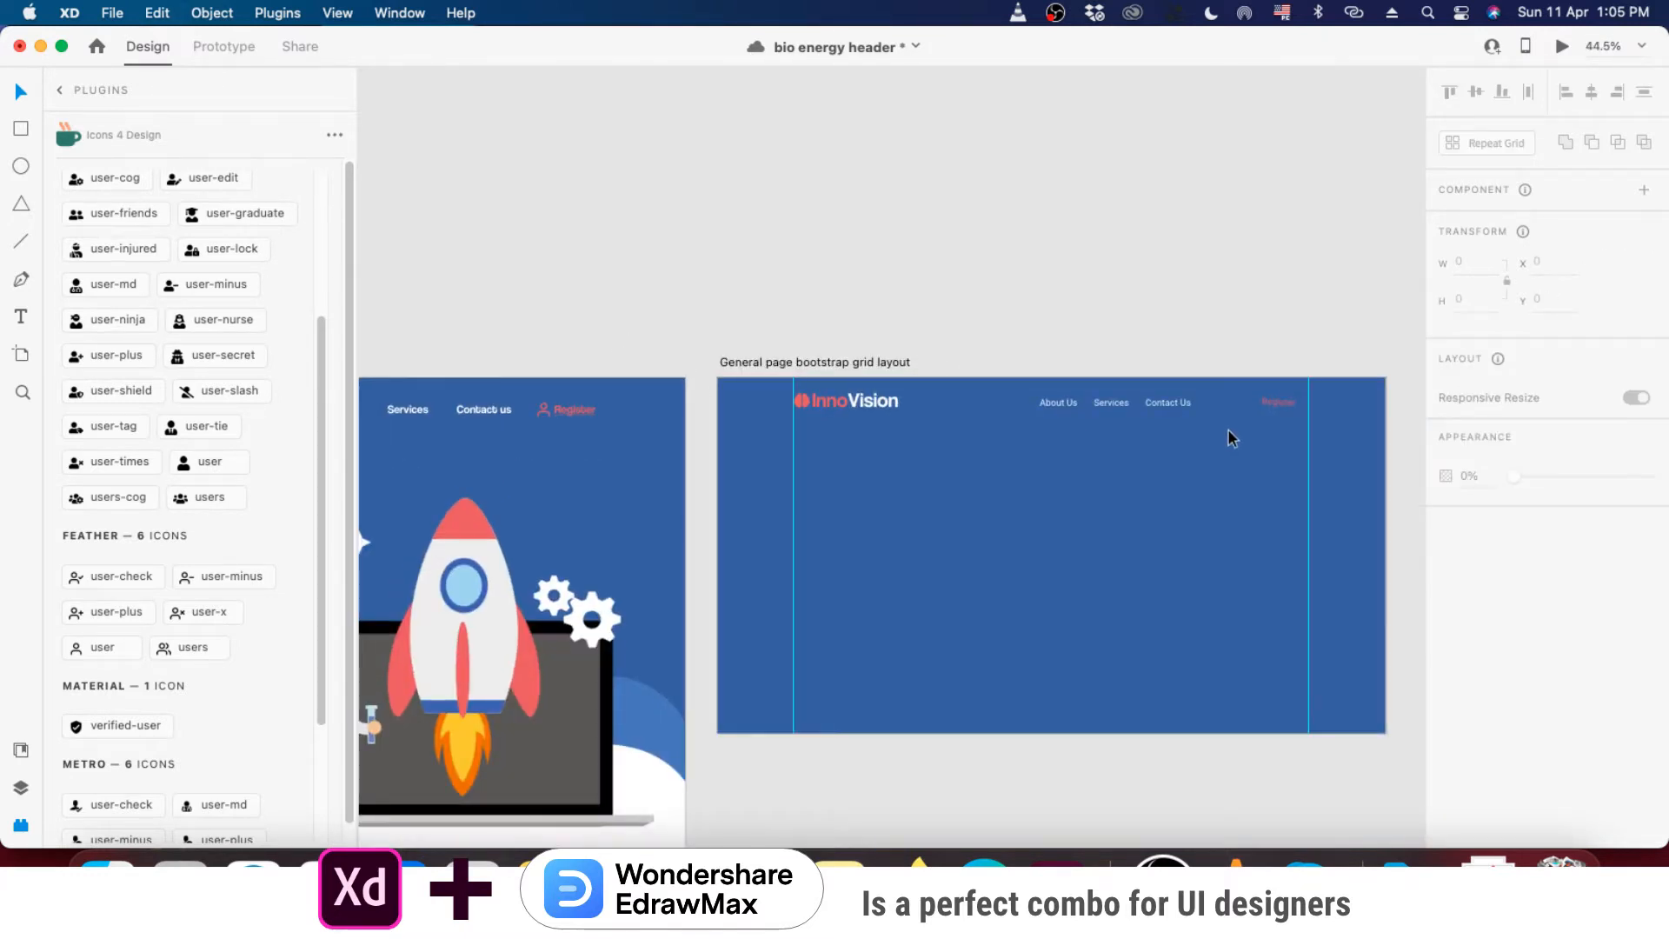
pyautogui.scroll(5, 1238, 424)
pyautogui.click(1337, 362)
pyautogui.press('super+v')
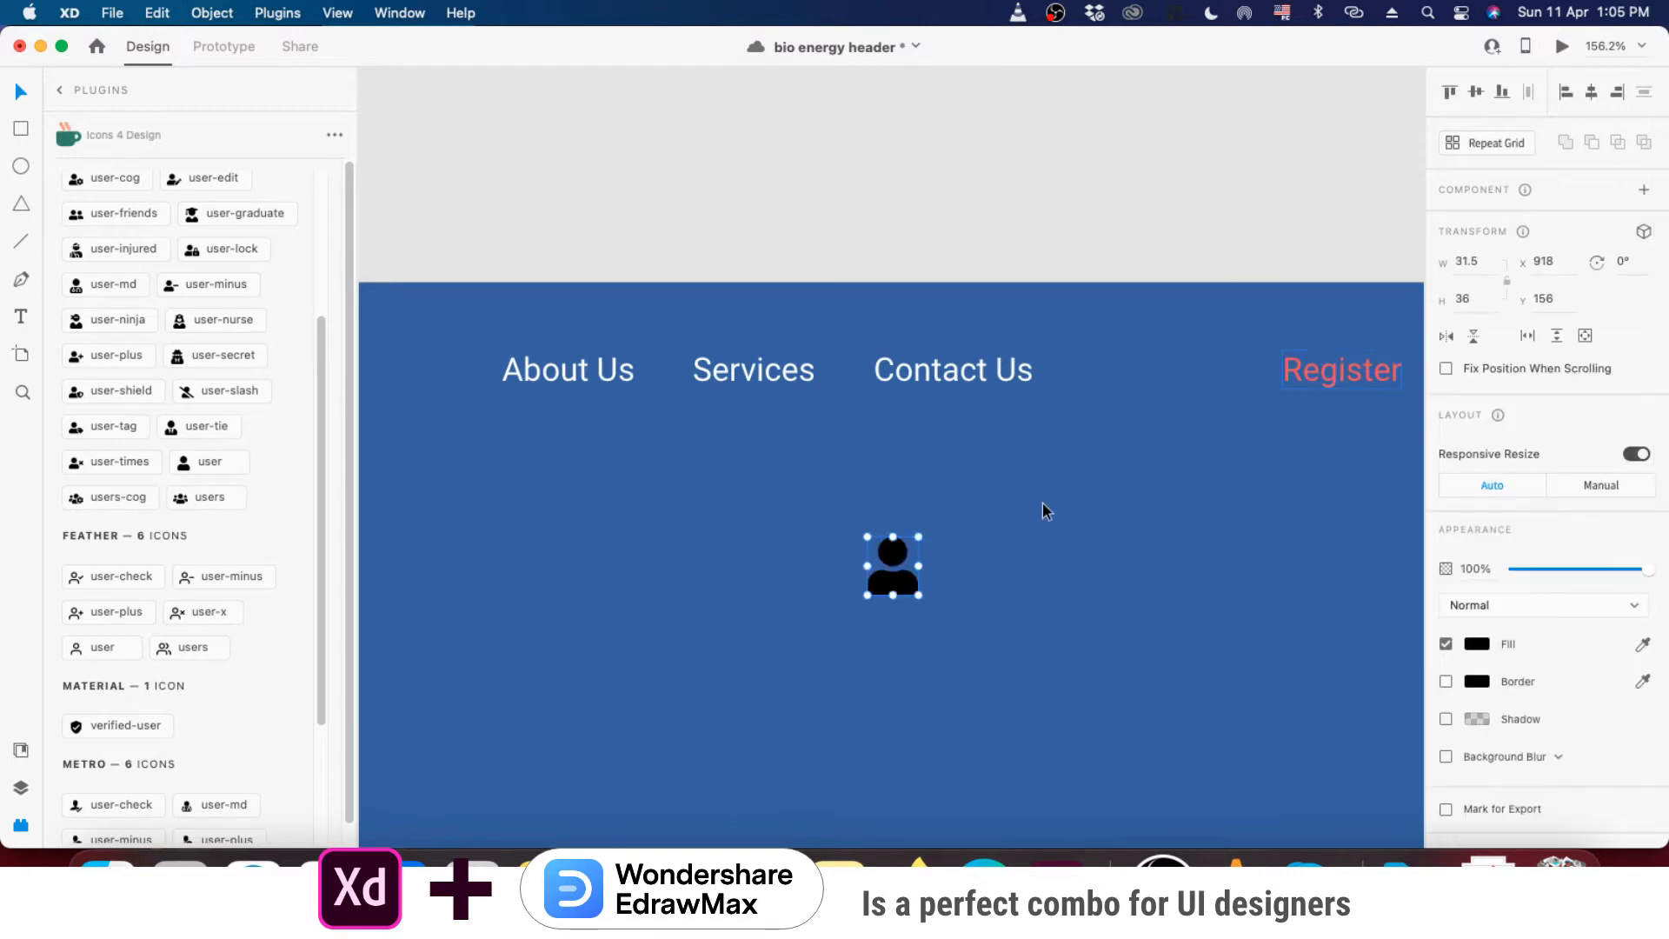
# - Resize the user icon to 21 × 24 and place it just before "Register" at X 1136.25, Y 41
pyautogui.moveTo(885, 576); pyautogui.dragTo(1257, 397)
pyautogui.press('Right')
pyautogui.press('Right')
pyautogui.press('Right')
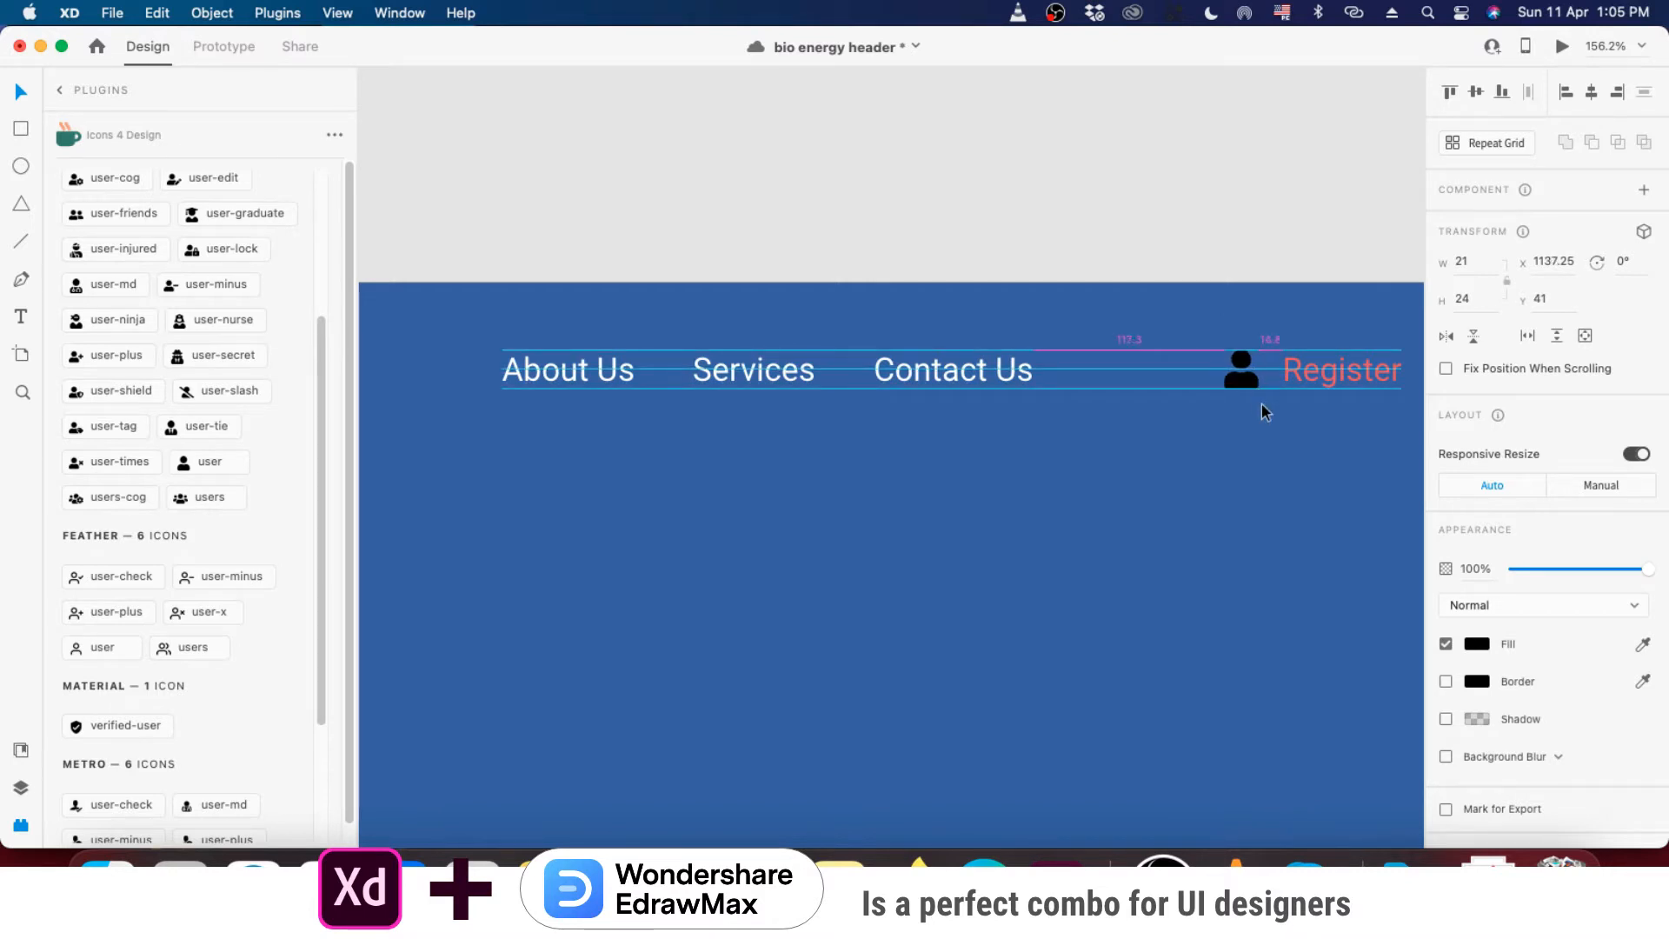
pyautogui.press('Left')
pyautogui.press('Left')
pyautogui.click(1219, 339)
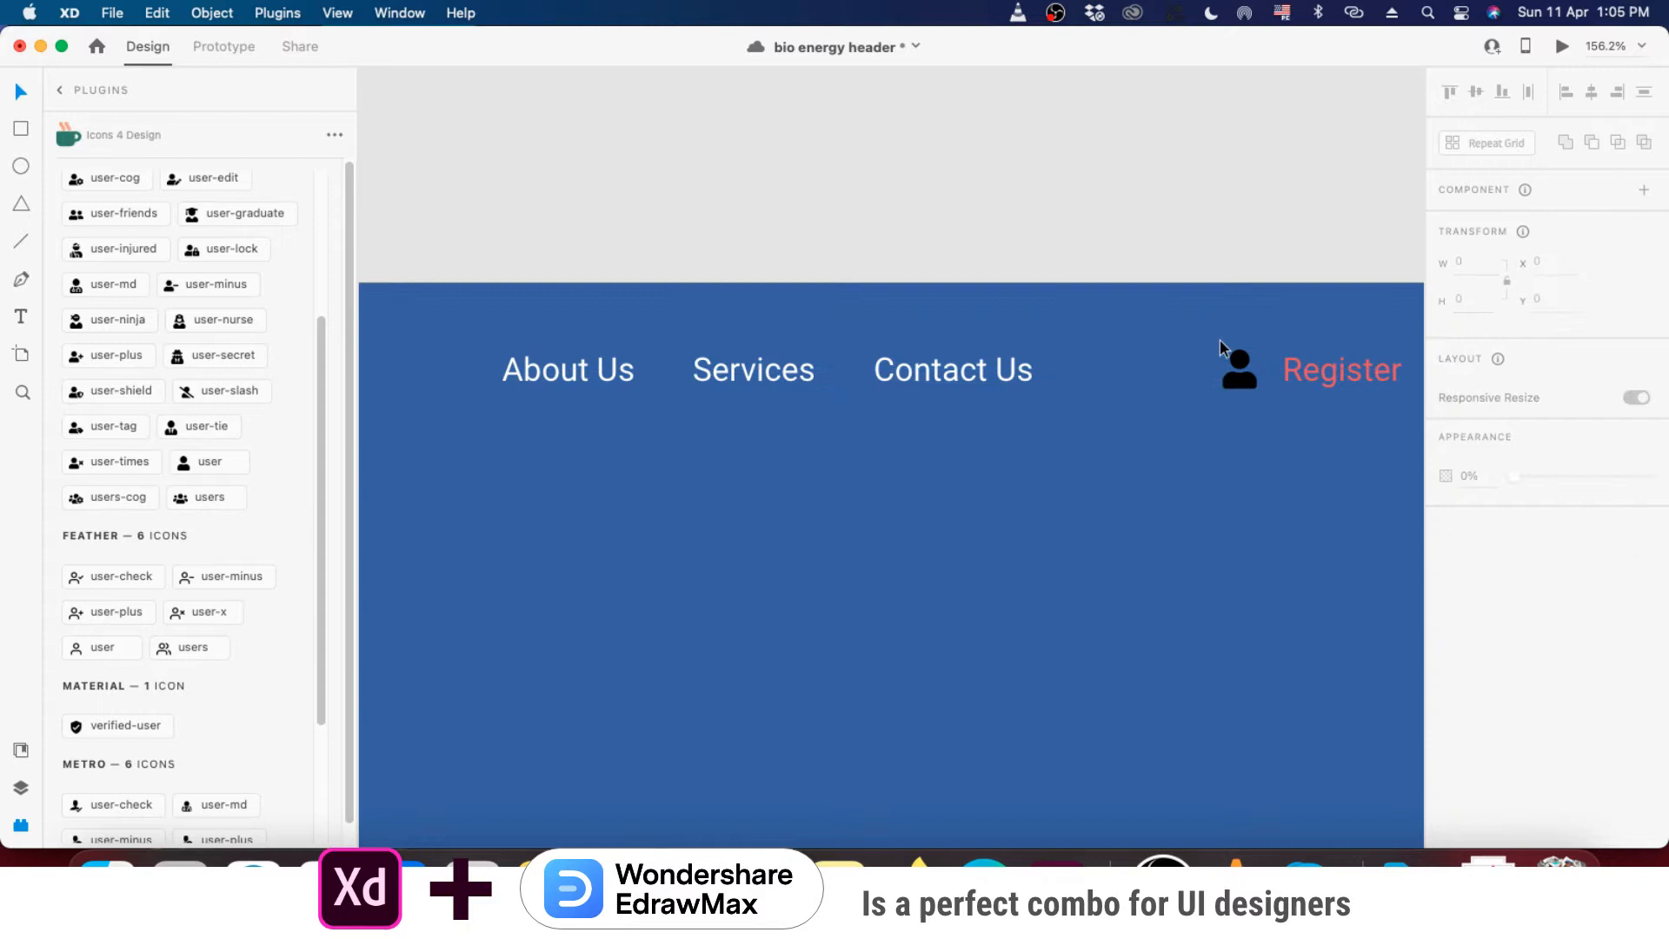
# - Color the user icon with the same red as the logo and deselect it
pyautogui.click(1245, 381)
pyautogui.scroll(-6, 1247, 387)
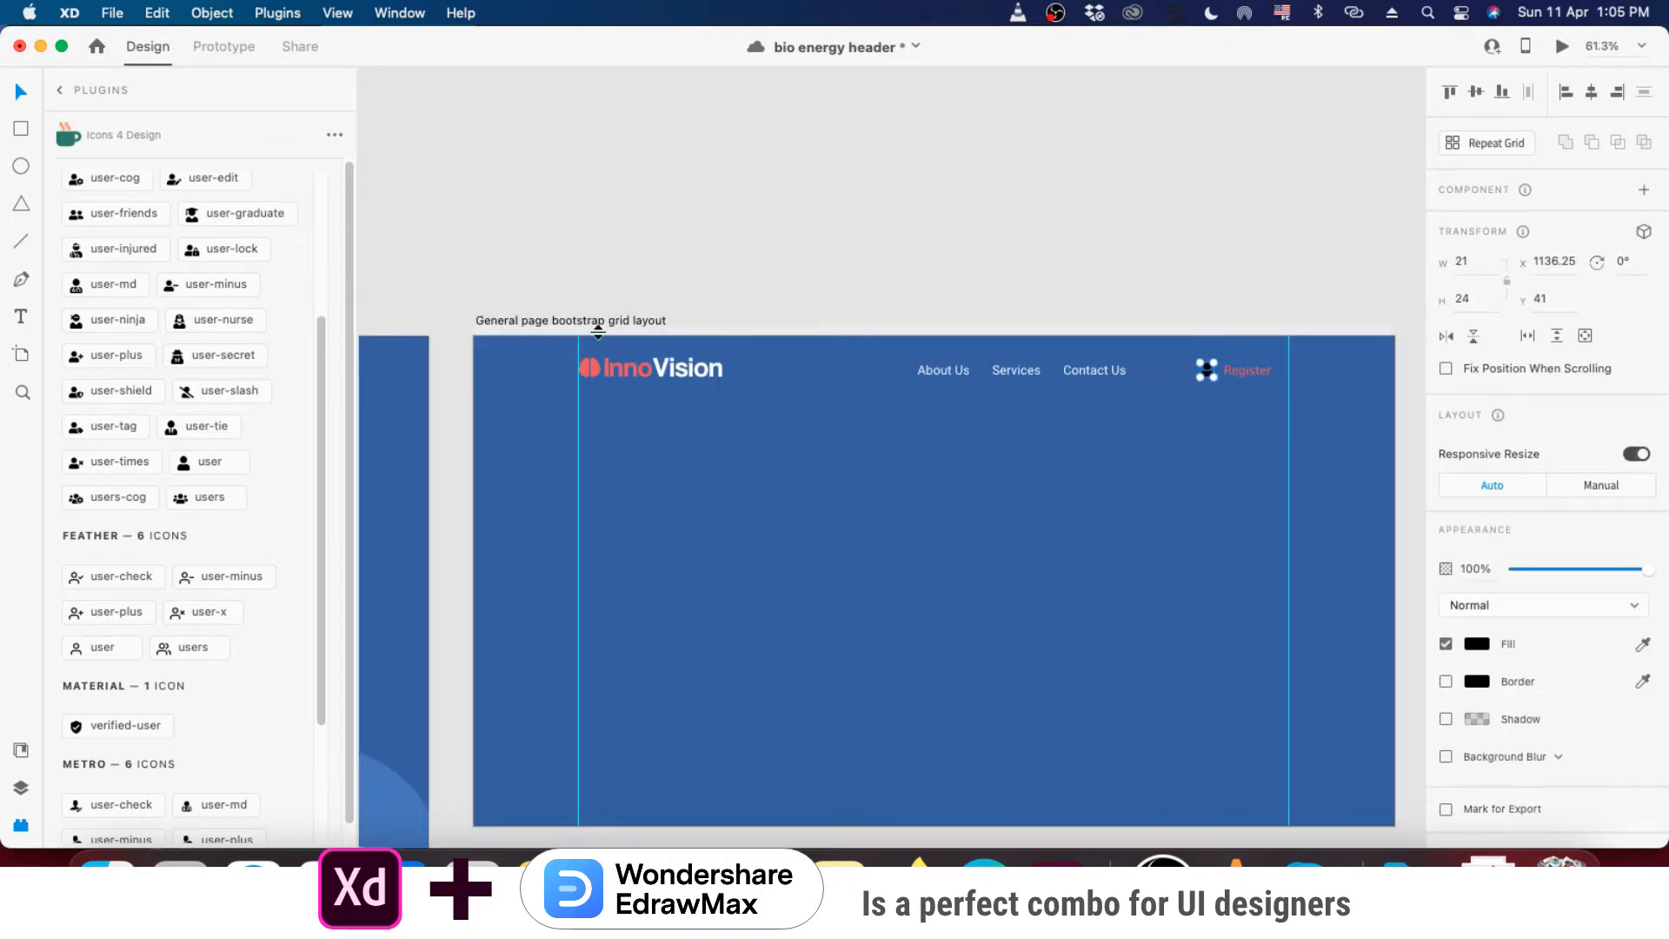
pyautogui.click(965, 226)
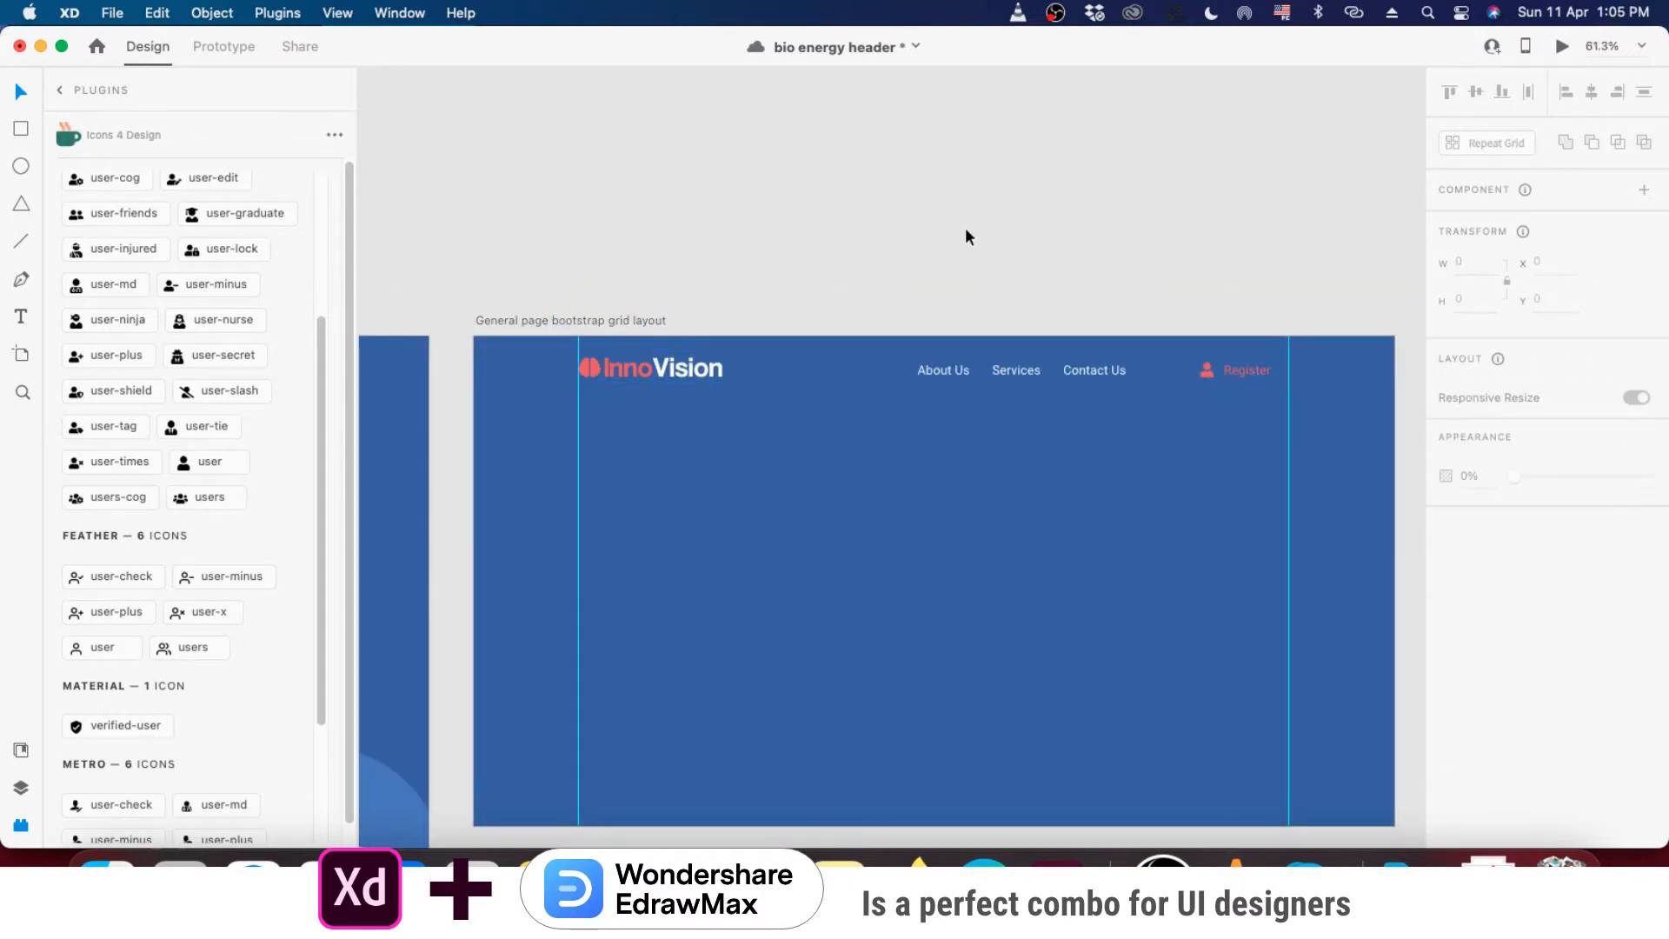
# - Underline the "Register" text
pyautogui.scroll(4, 1274, 439)
pyautogui.click(1241, 330)
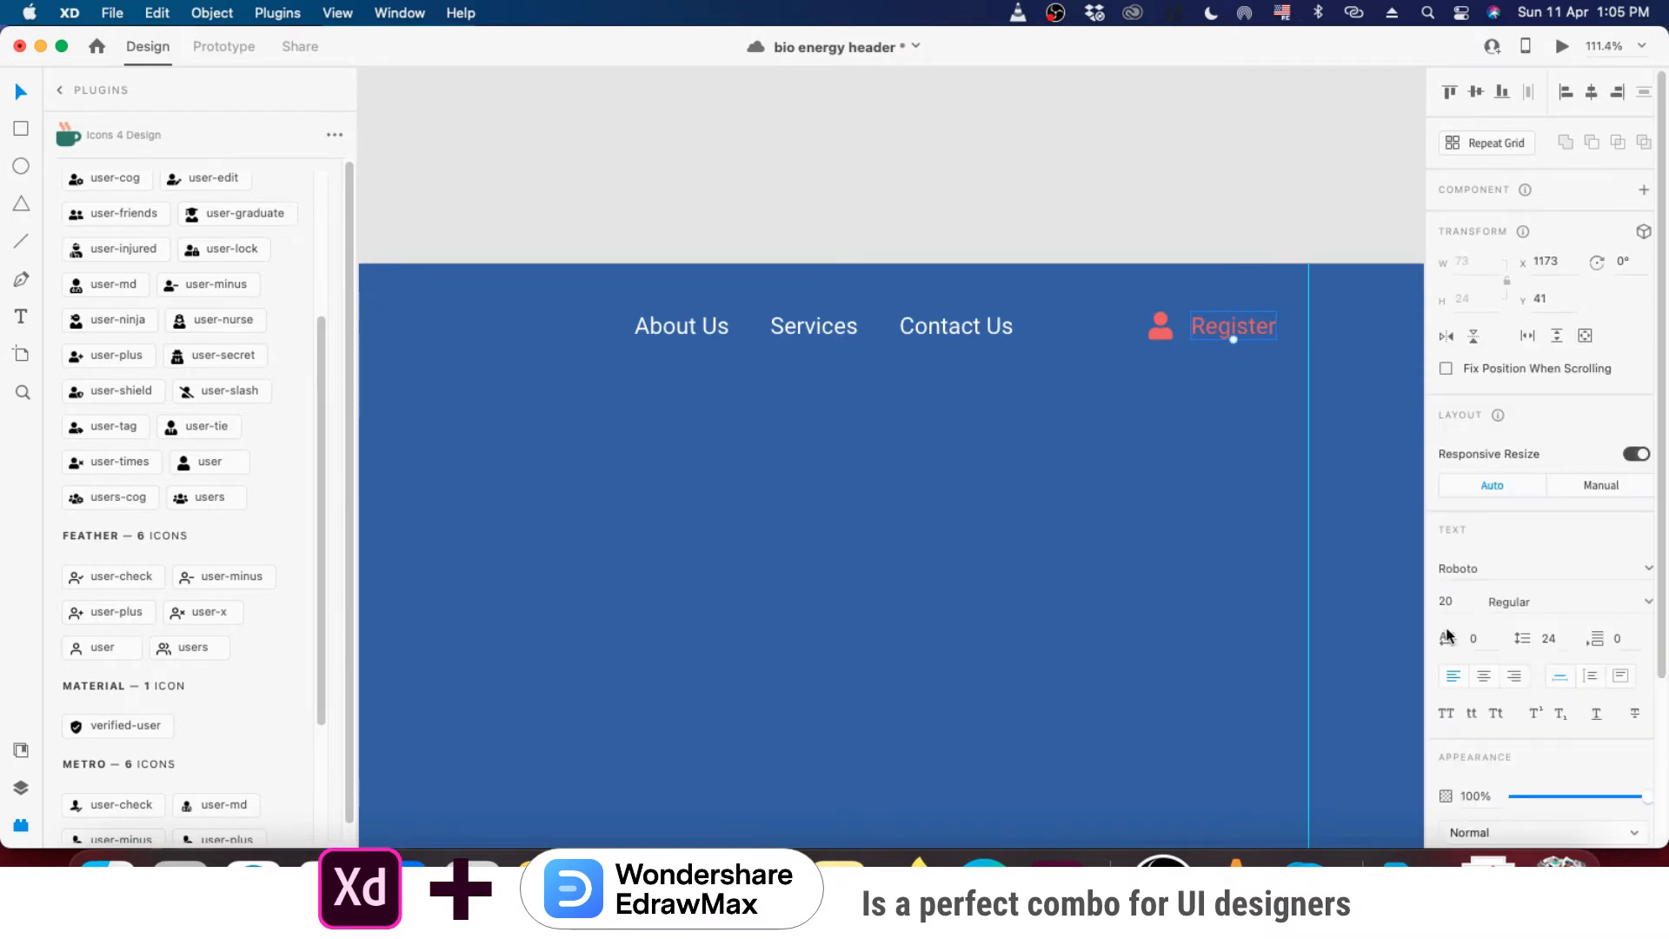
pyautogui.click(1593, 715)
pyautogui.click(1258, 278)
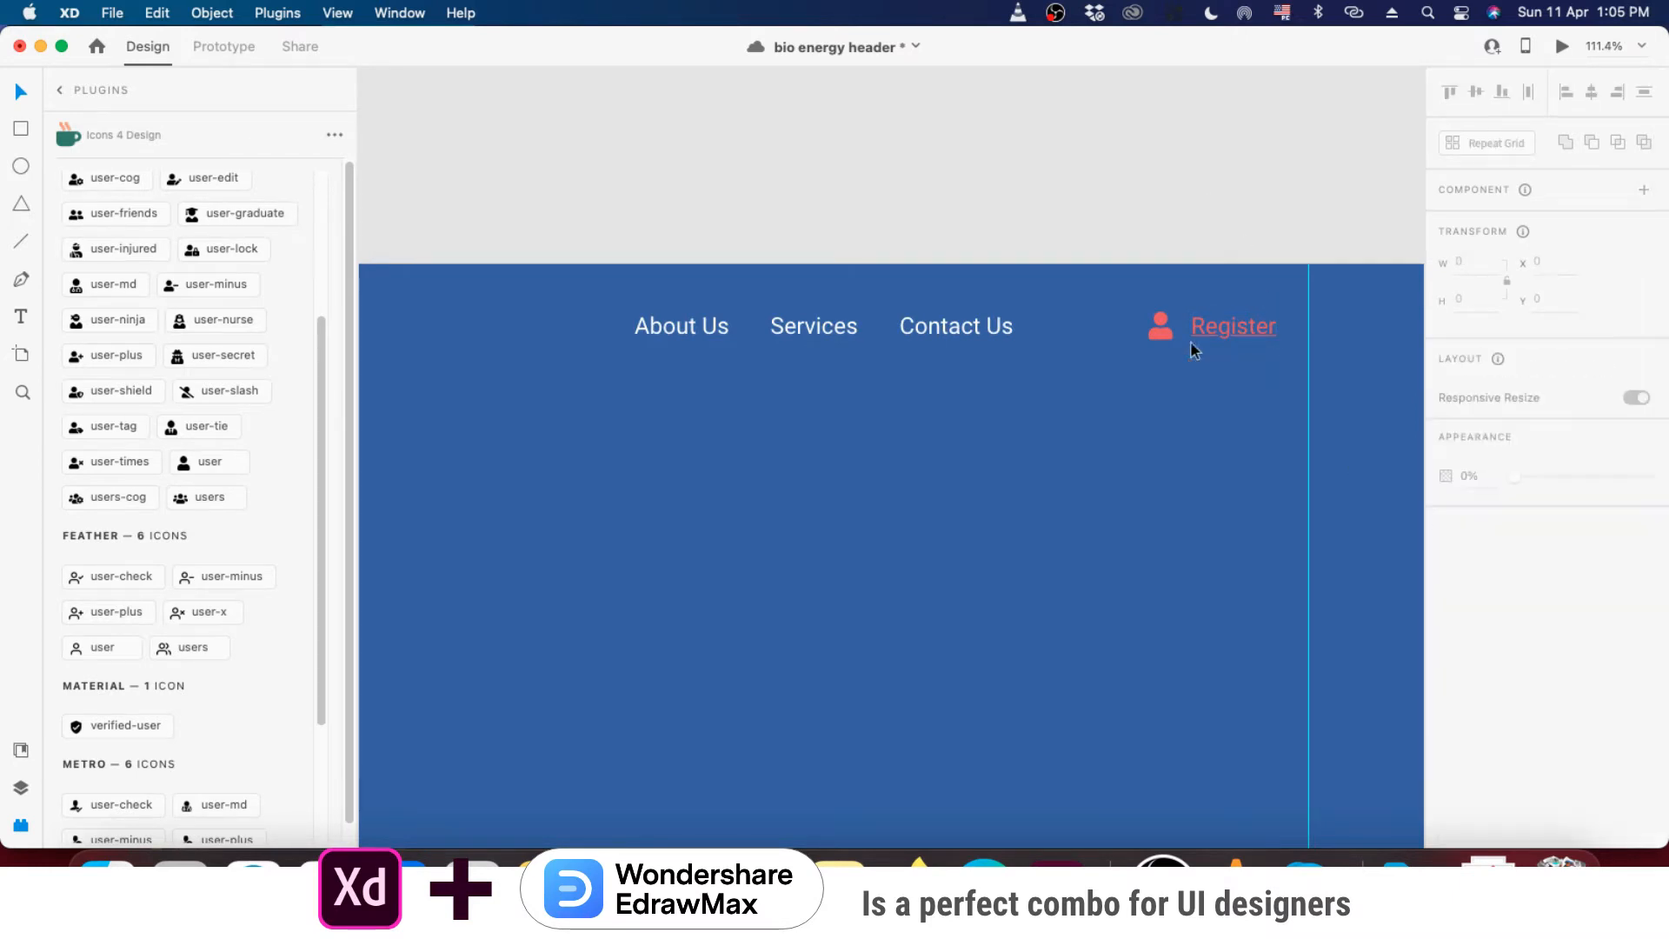
# - Move "Contact Us" toward the user icon, to about X 947
pyautogui.scroll(-3, 1191, 342)
pyautogui.scroll(-3, 1191, 342)
pyautogui.scroll(2, 1139, 460)
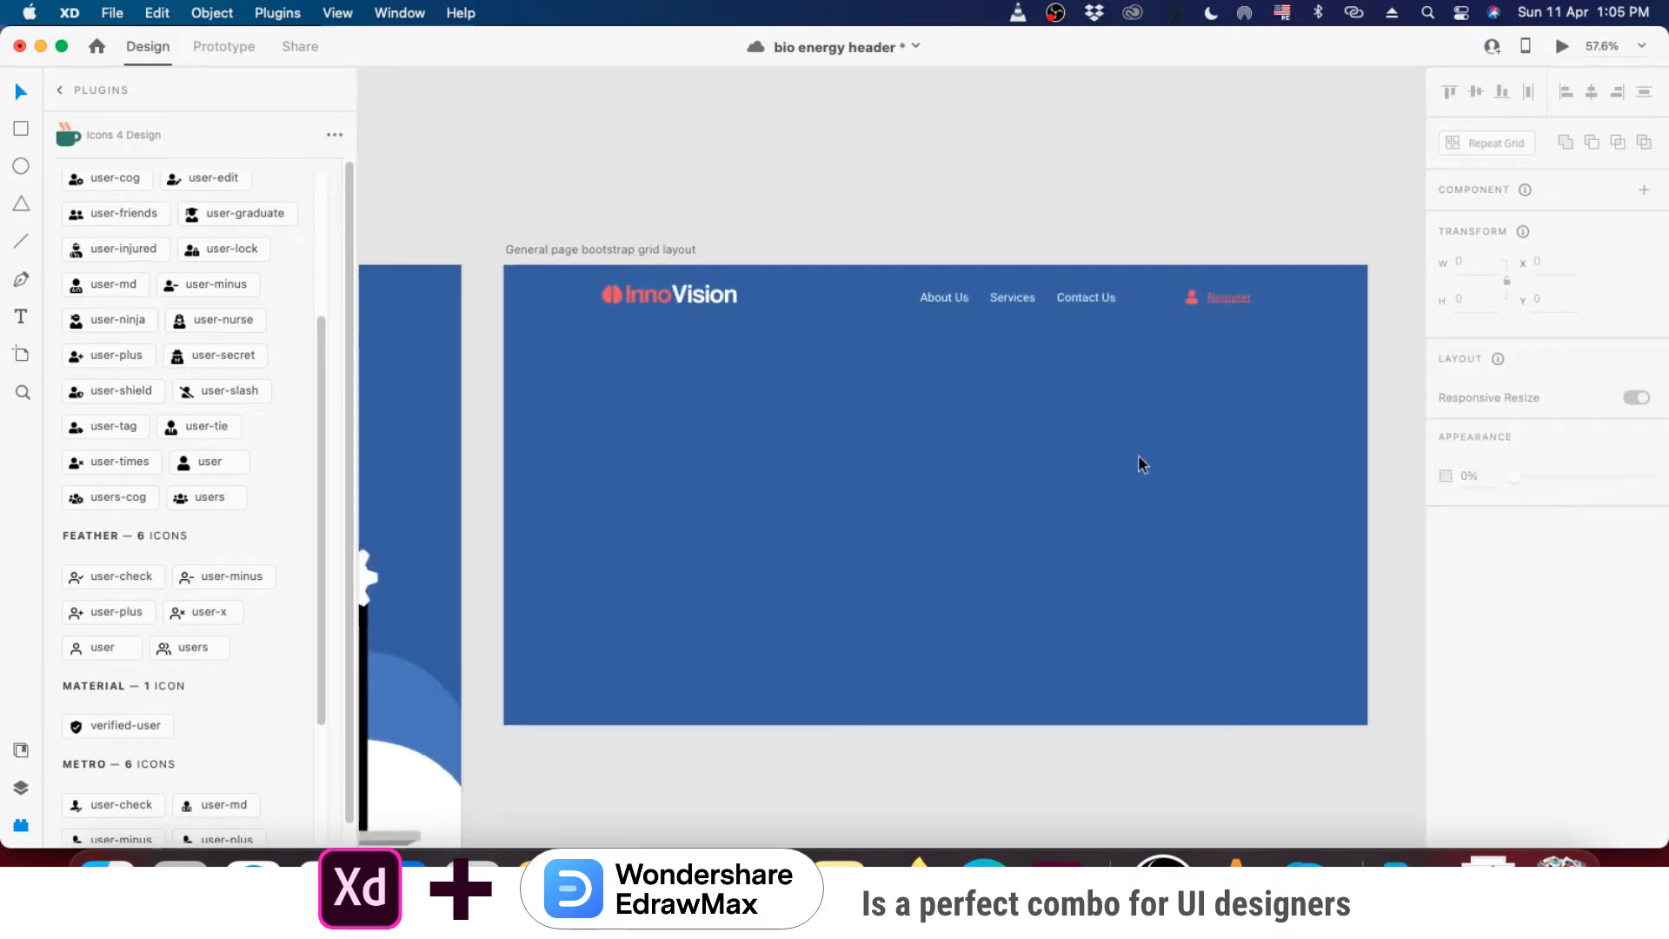
pyautogui.moveTo(1085, 298); pyautogui.dragTo(1101, 299)
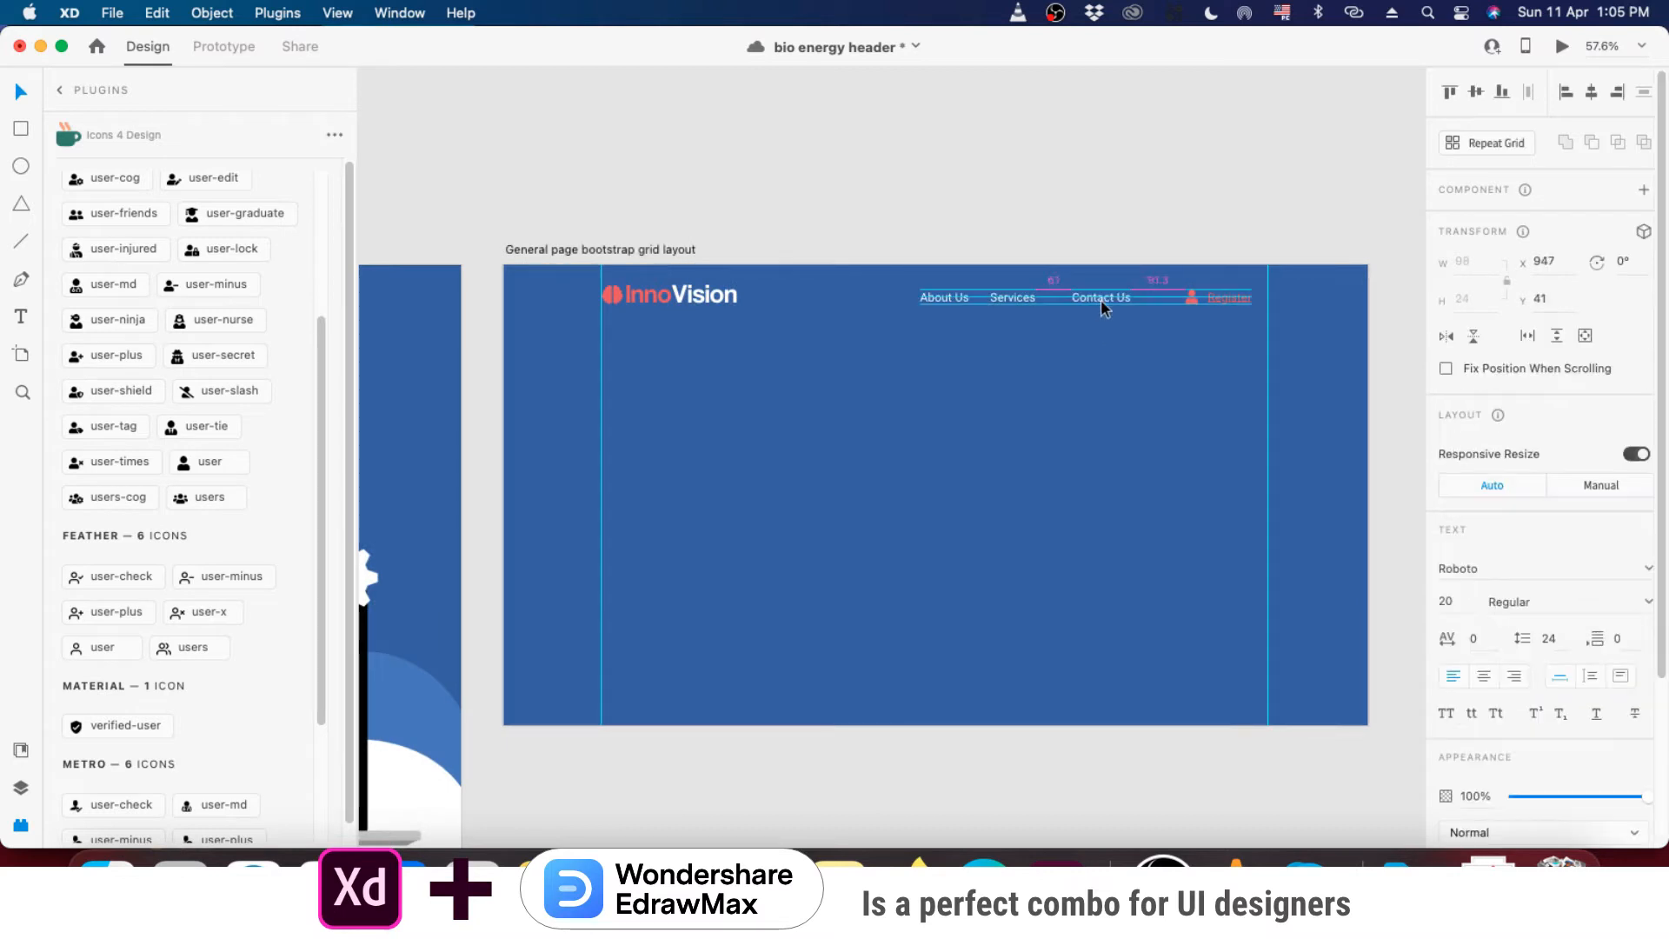
# - Group the user icon with the "Register" text
pyautogui.click(1196, 296)
pyautogui.keyDown('shift'); pyautogui.click(1215, 292); pyautogui.keyUp('shift')
pyautogui.press('super+g')
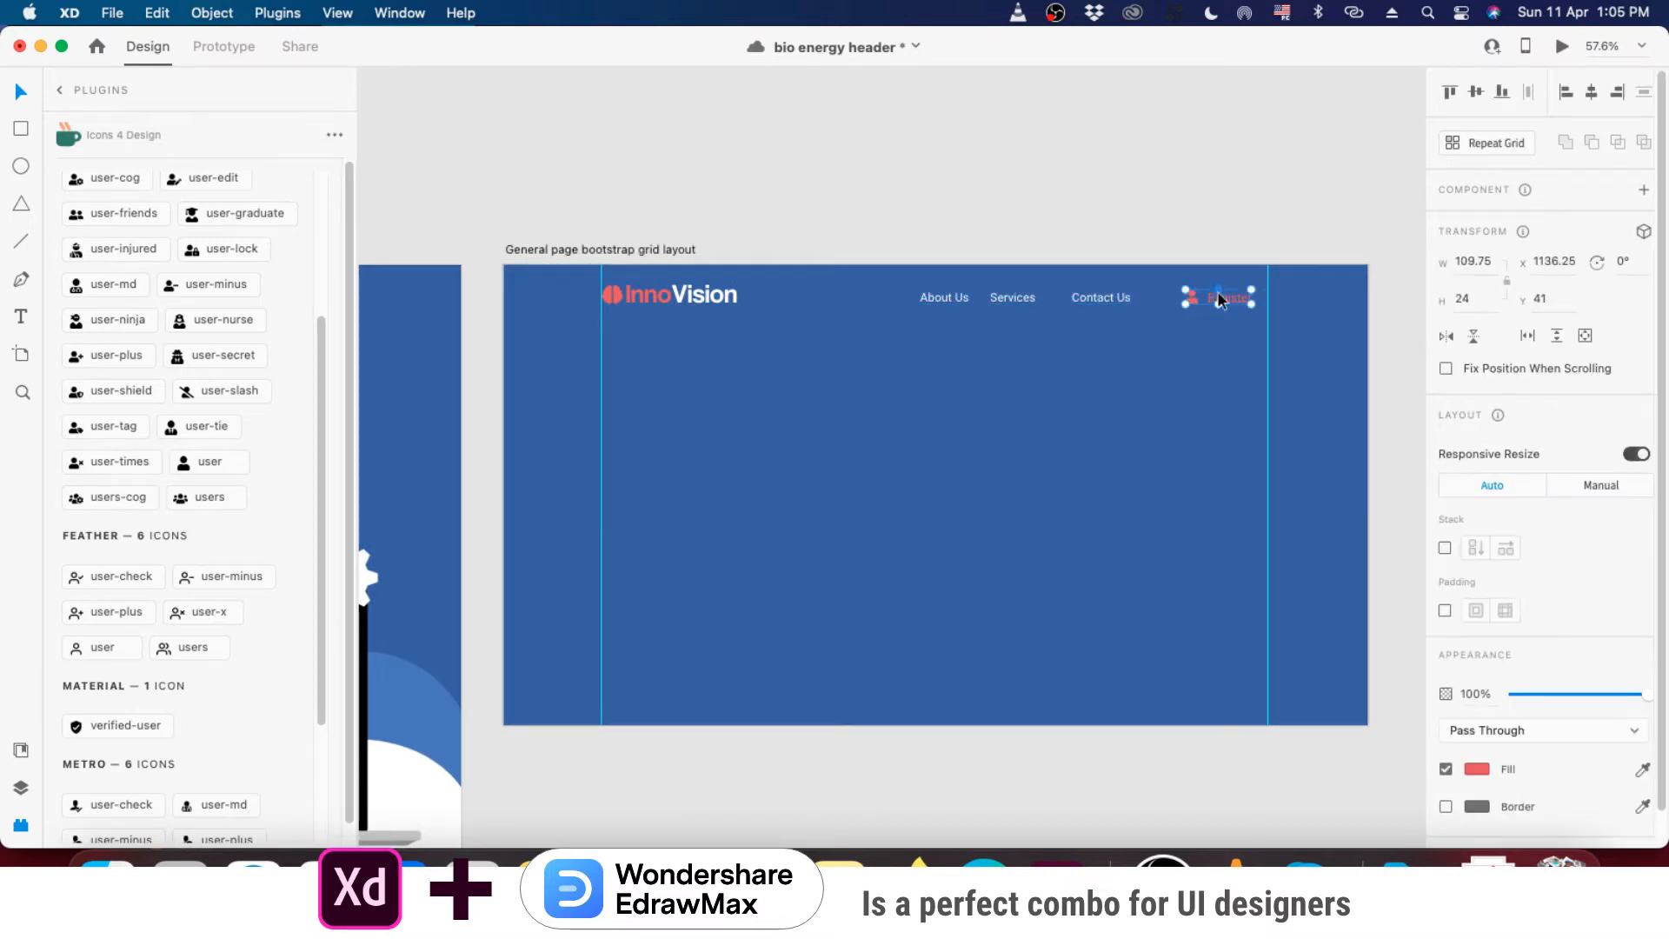
# - Distribute "About Us", "Services", "Contact Us" and the Register group evenly along the horizontal
pyautogui.scroll(5, 1215, 292)
pyautogui.scroll(-5, 1193, 307)
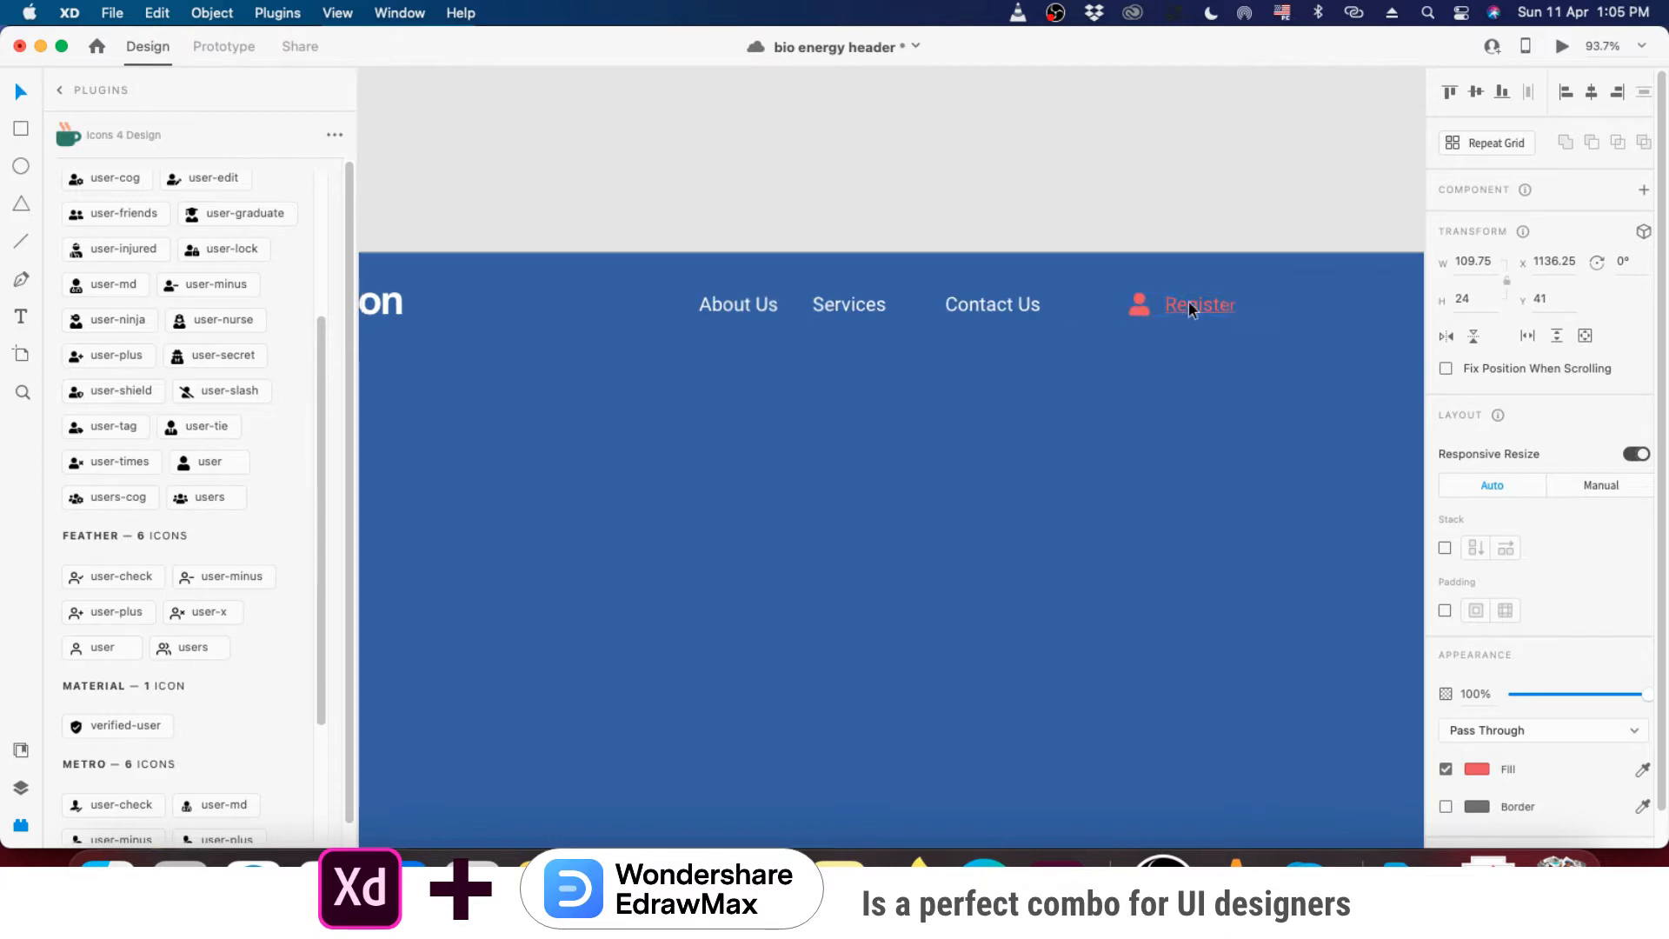
pyautogui.keyDown('shift'); pyautogui.click(1055, 302); pyautogui.keyUp('shift')
pyautogui.keyDown('shift'); pyautogui.click(899, 306); pyautogui.keyUp('shift')
pyautogui.keyDown('shift'); pyautogui.click(815, 303); pyautogui.keyUp('shift')
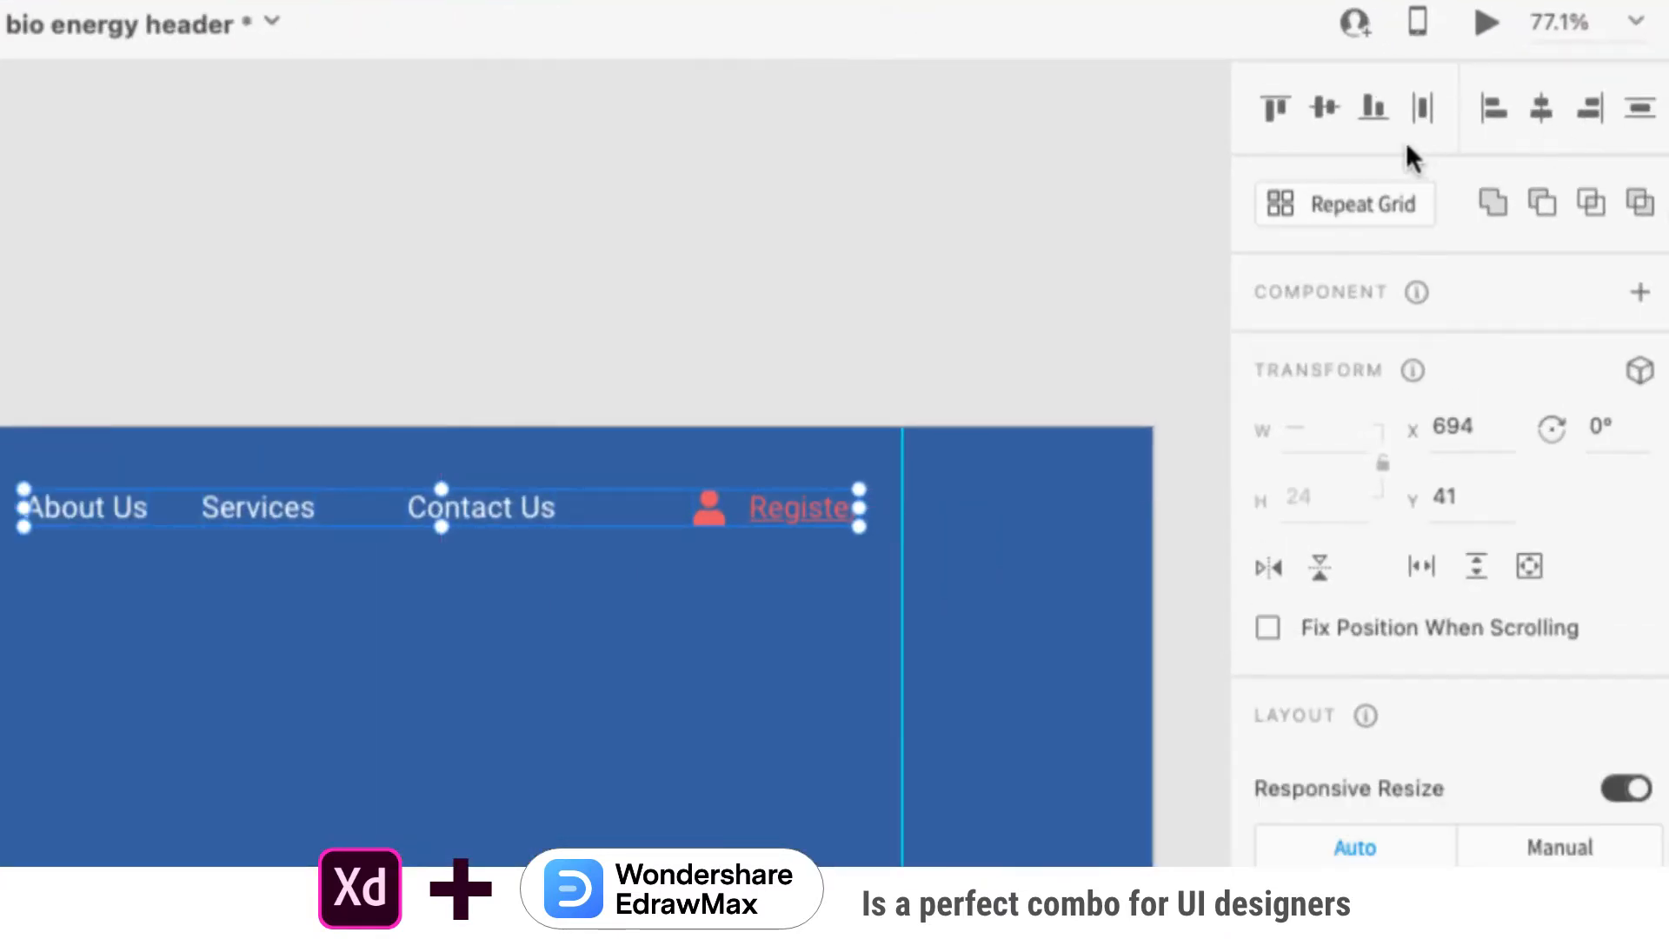
pyautogui.click(1427, 109)
pyautogui.scroll(-5, 1095, 365)
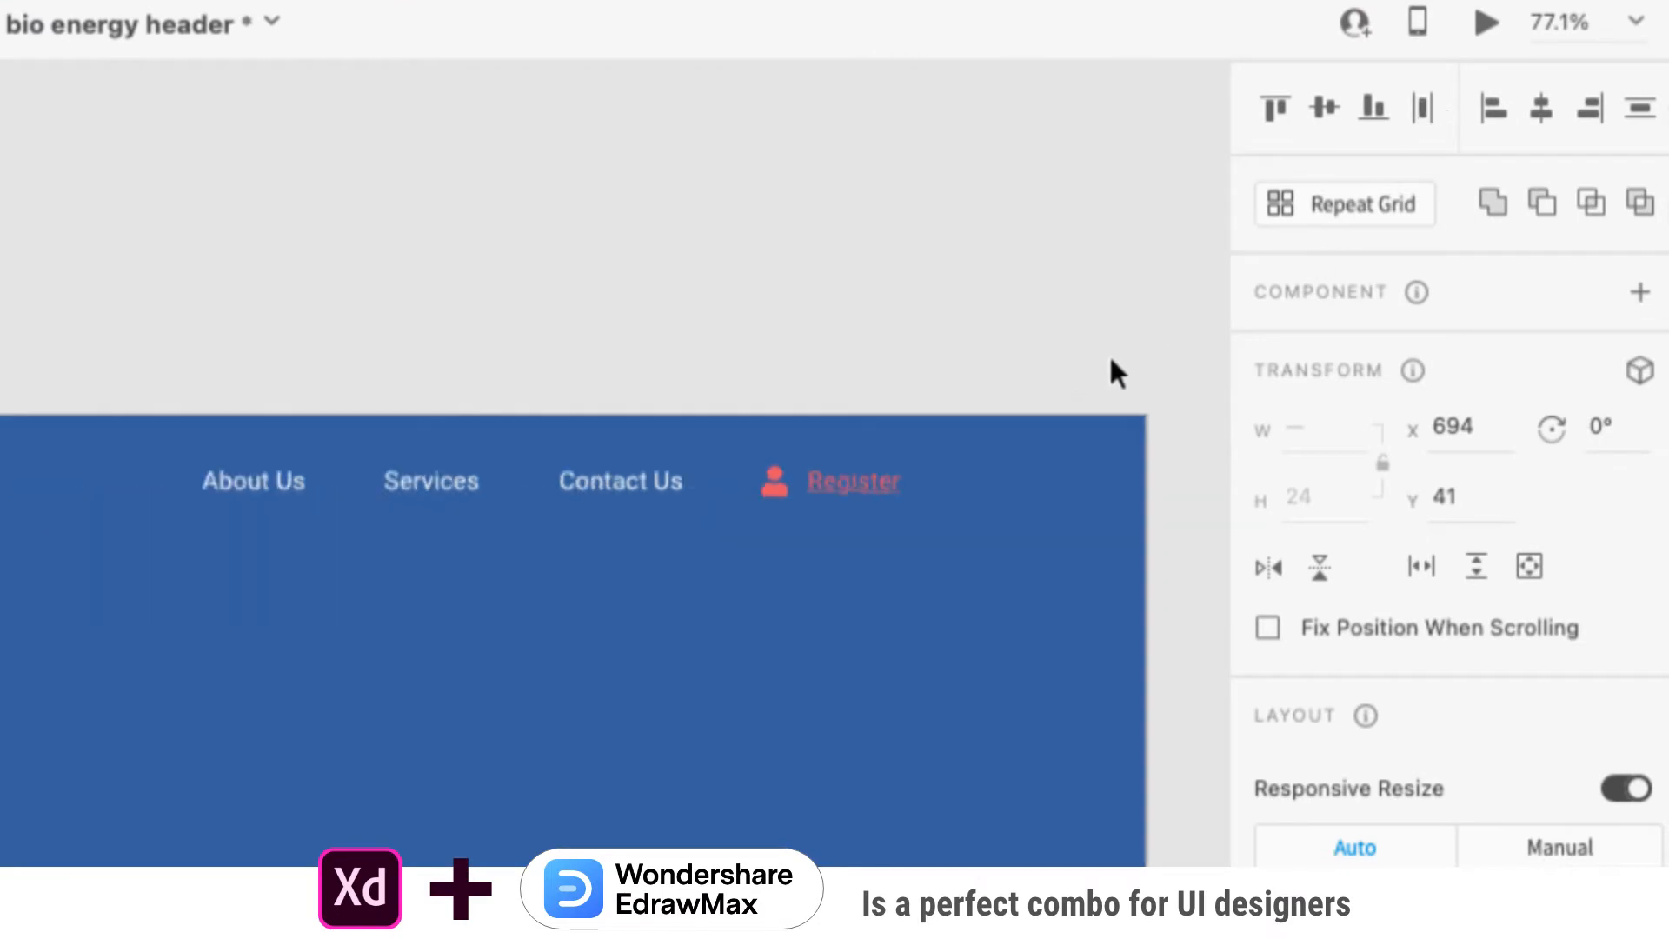
pyautogui.scroll(3, 951, 398)
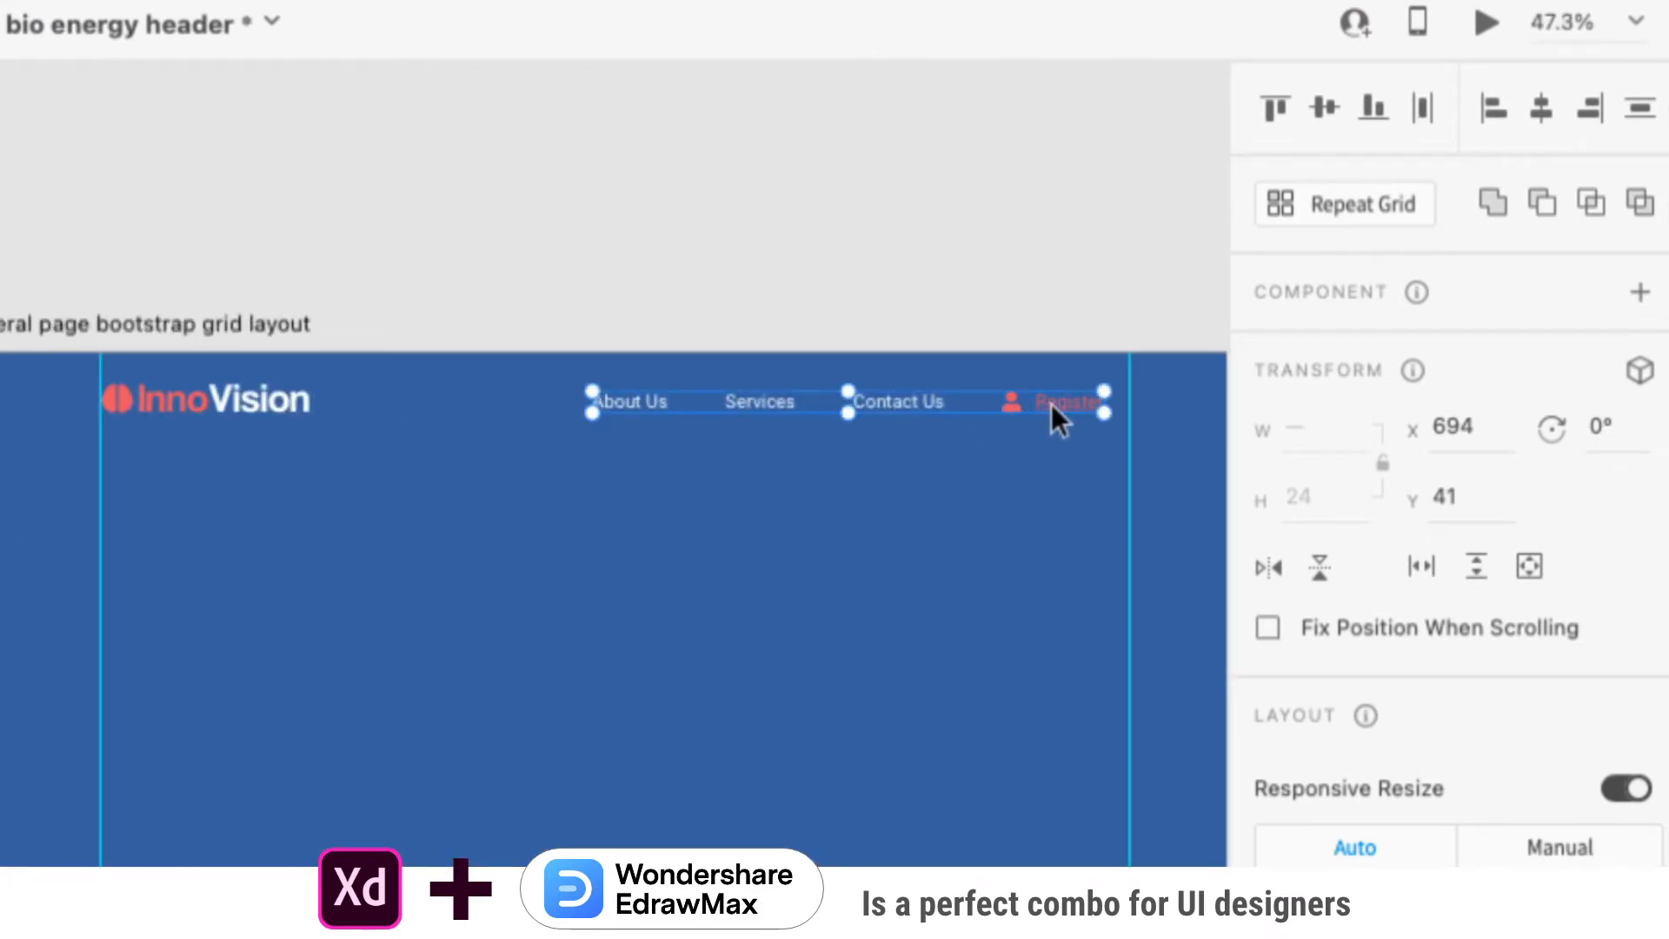
# - Move the navigation items and Register group sideways to X 720 so they end at the right-hand grid guide
pyautogui.moveTo(1051, 403); pyautogui.dragTo(1066, 402)
pyautogui.scroll(-5, 961, 303)
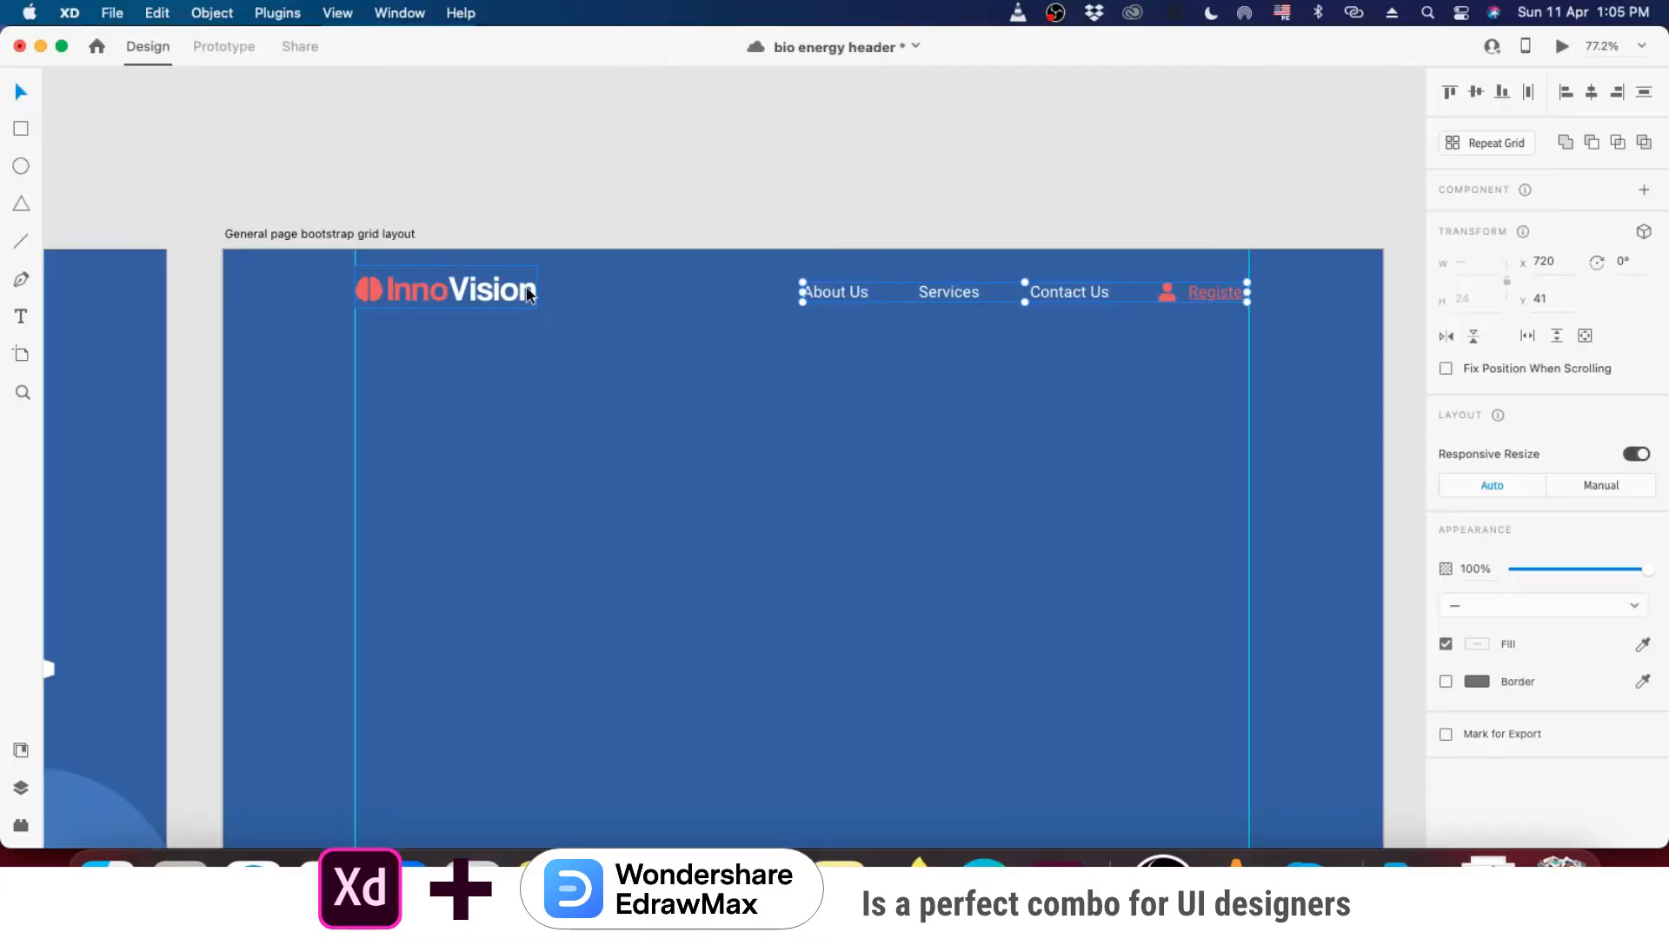
# - Align the InnoVision logo, "About Us", "Services", "Contact Us" and the Register group on their vertical middles
pyautogui.click(529, 294)
pyautogui.keyDown('shift'); pyautogui.click(846, 292); pyautogui.keyUp('shift')
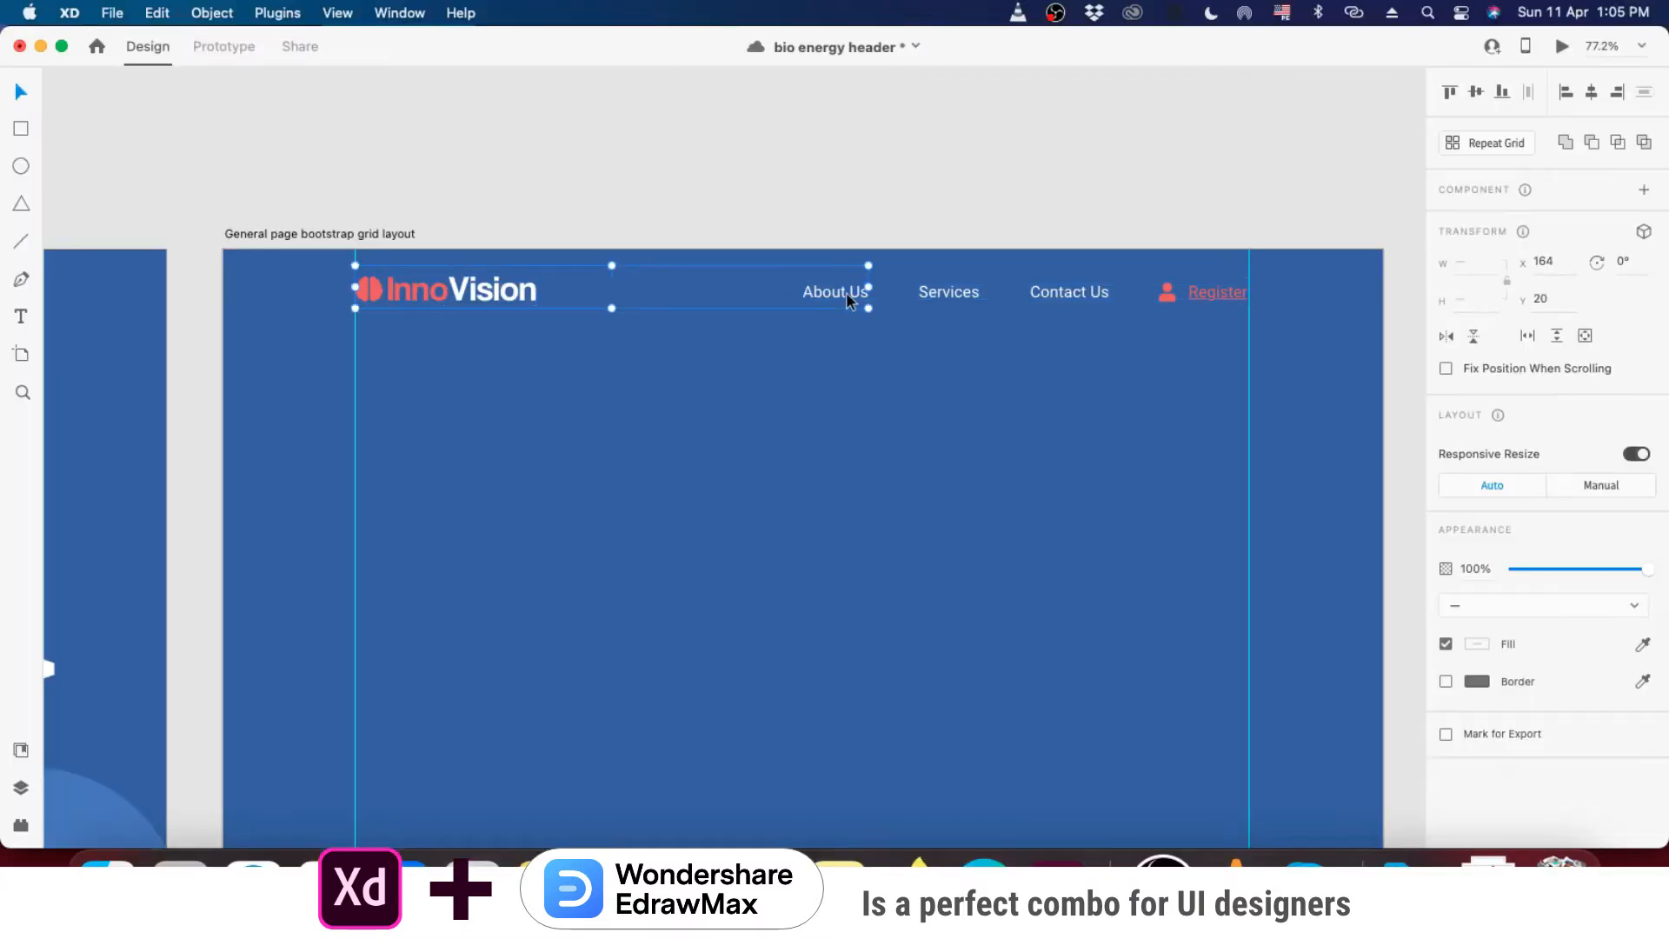
pyautogui.keyDown('shift'); pyautogui.click(935, 294); pyautogui.keyUp('shift')
pyautogui.keyDown('shift'); pyautogui.click(1043, 291); pyautogui.keyUp('shift')
pyautogui.keyDown('shift'); pyautogui.click(1208, 291); pyautogui.keyUp('shift')
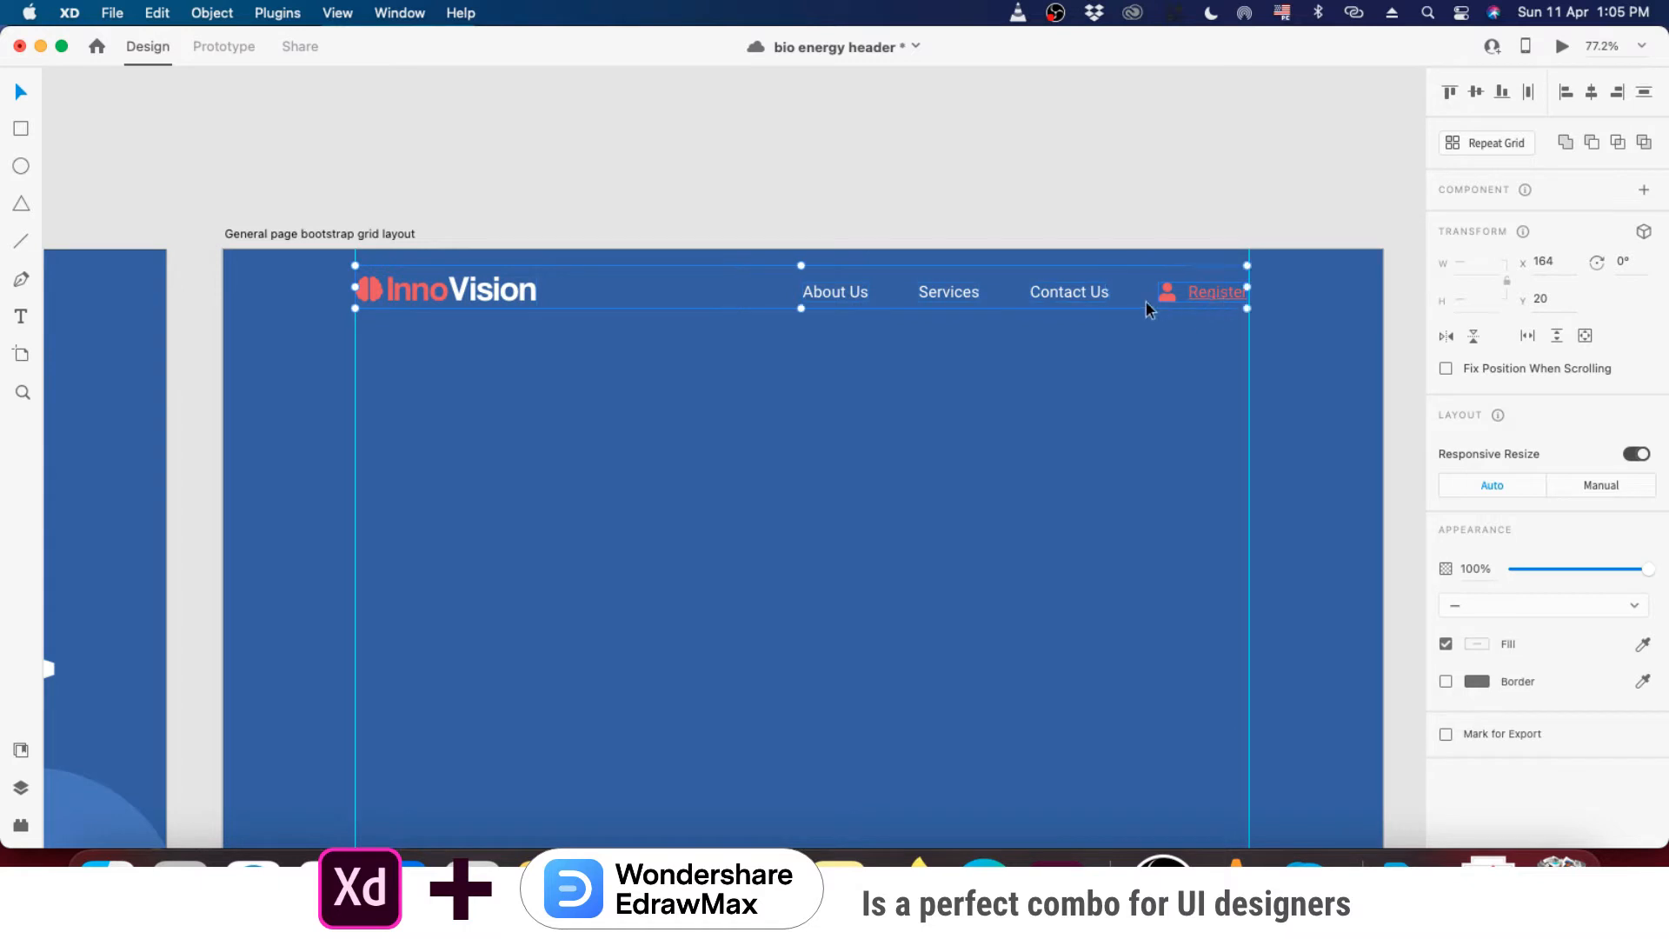
pyautogui.click(1476, 96)
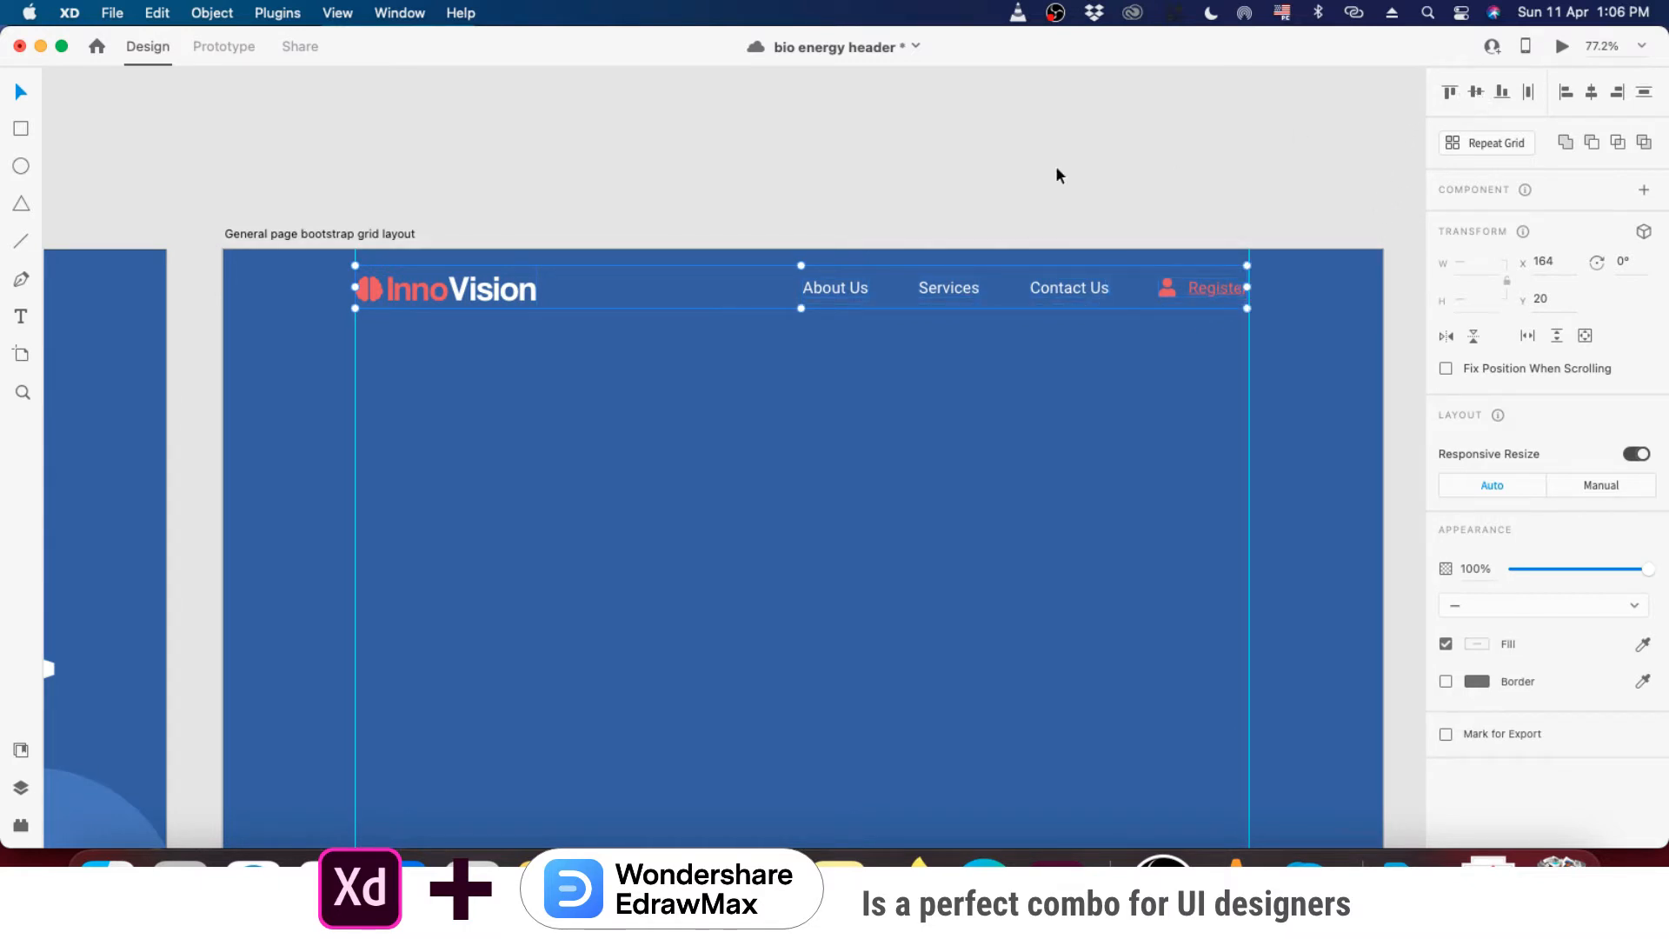
pyautogui.click(1032, 177)
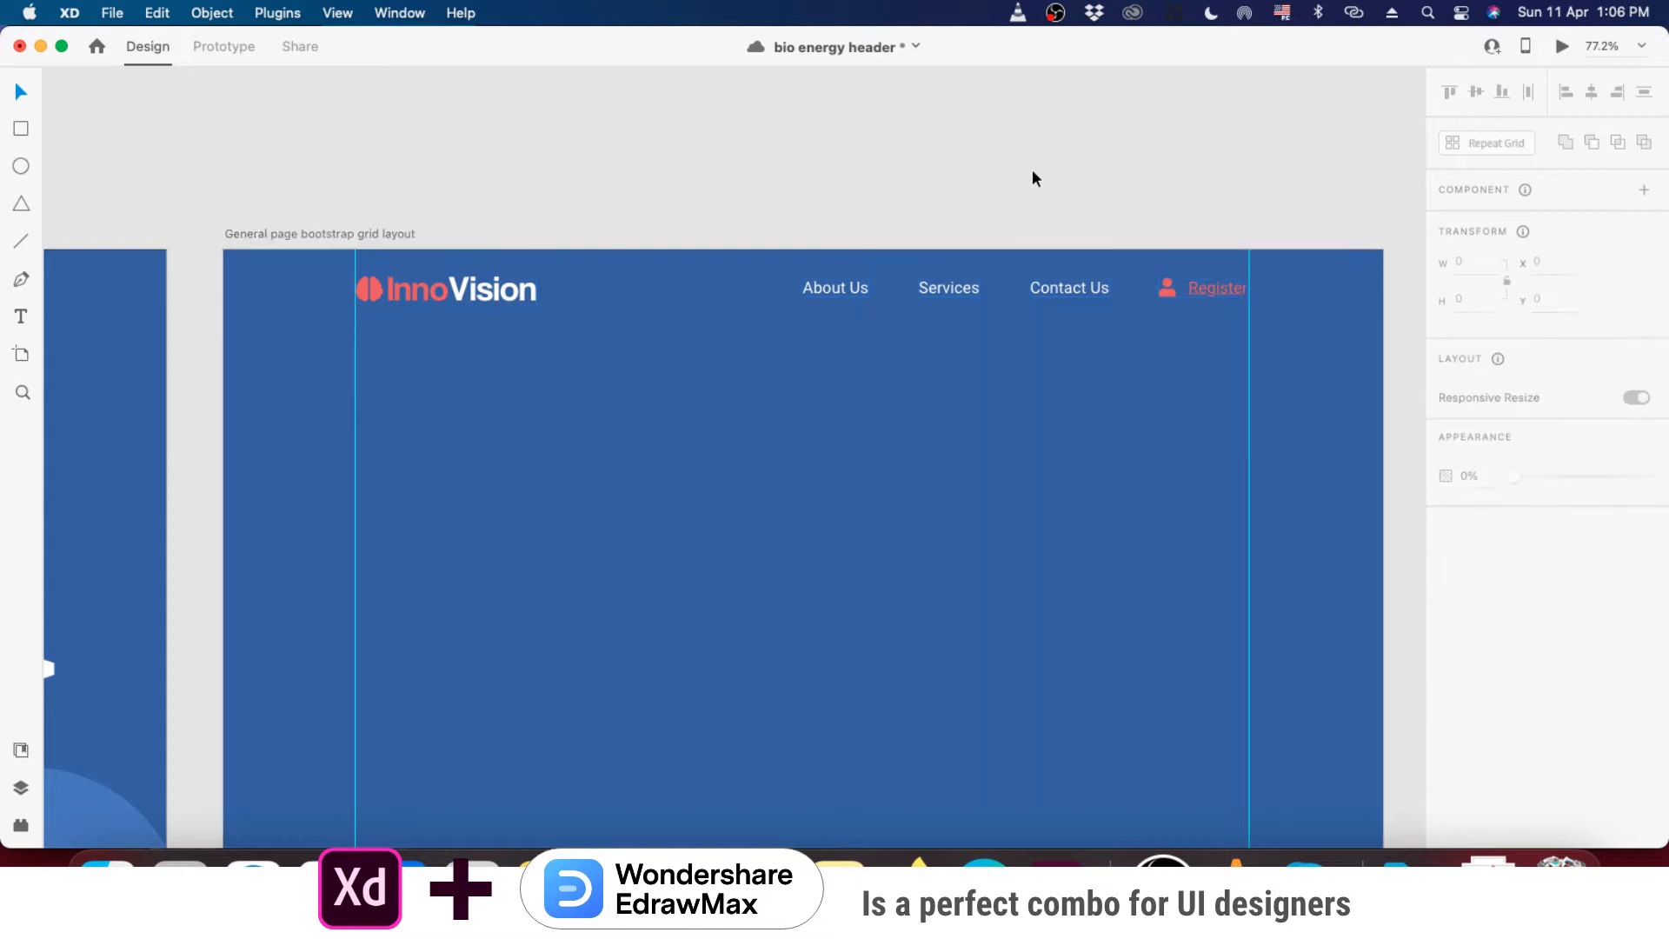
# - Move the logo and all navigation items together down to Y 25
pyautogui.moveTo(397, 172); pyautogui.dragTo(1244, 305)
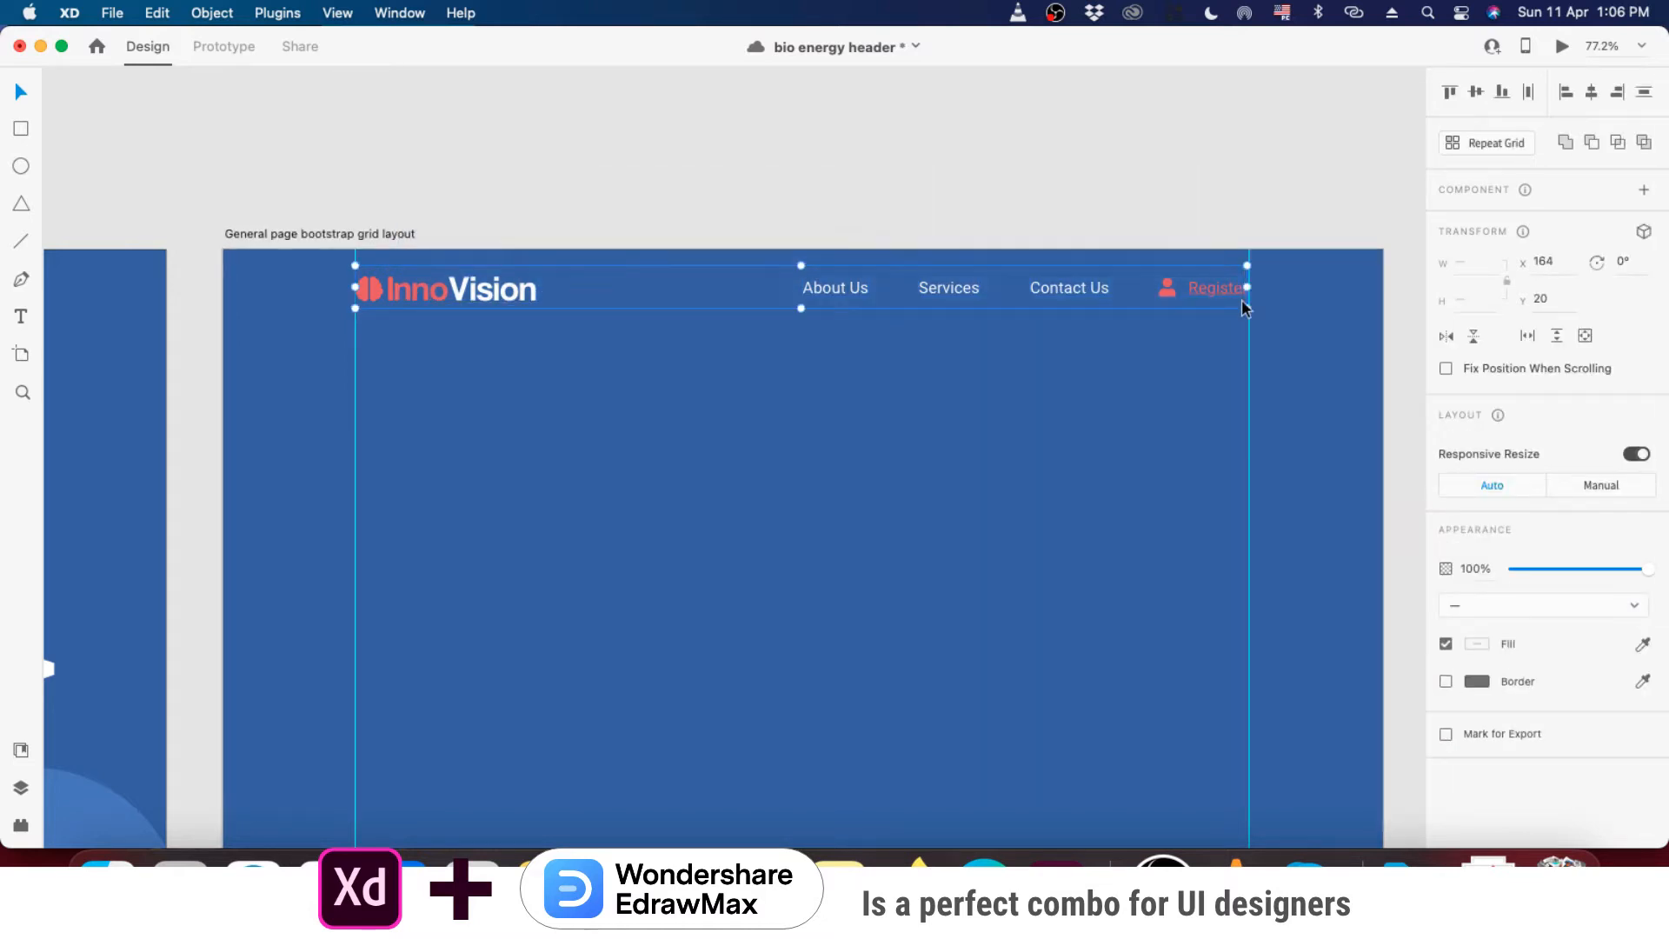
pyautogui.press('Down')
pyautogui.press('Down')
pyautogui.press('Down')
pyautogui.press('Down')
pyautogui.press('Down')
pyautogui.press('Down')
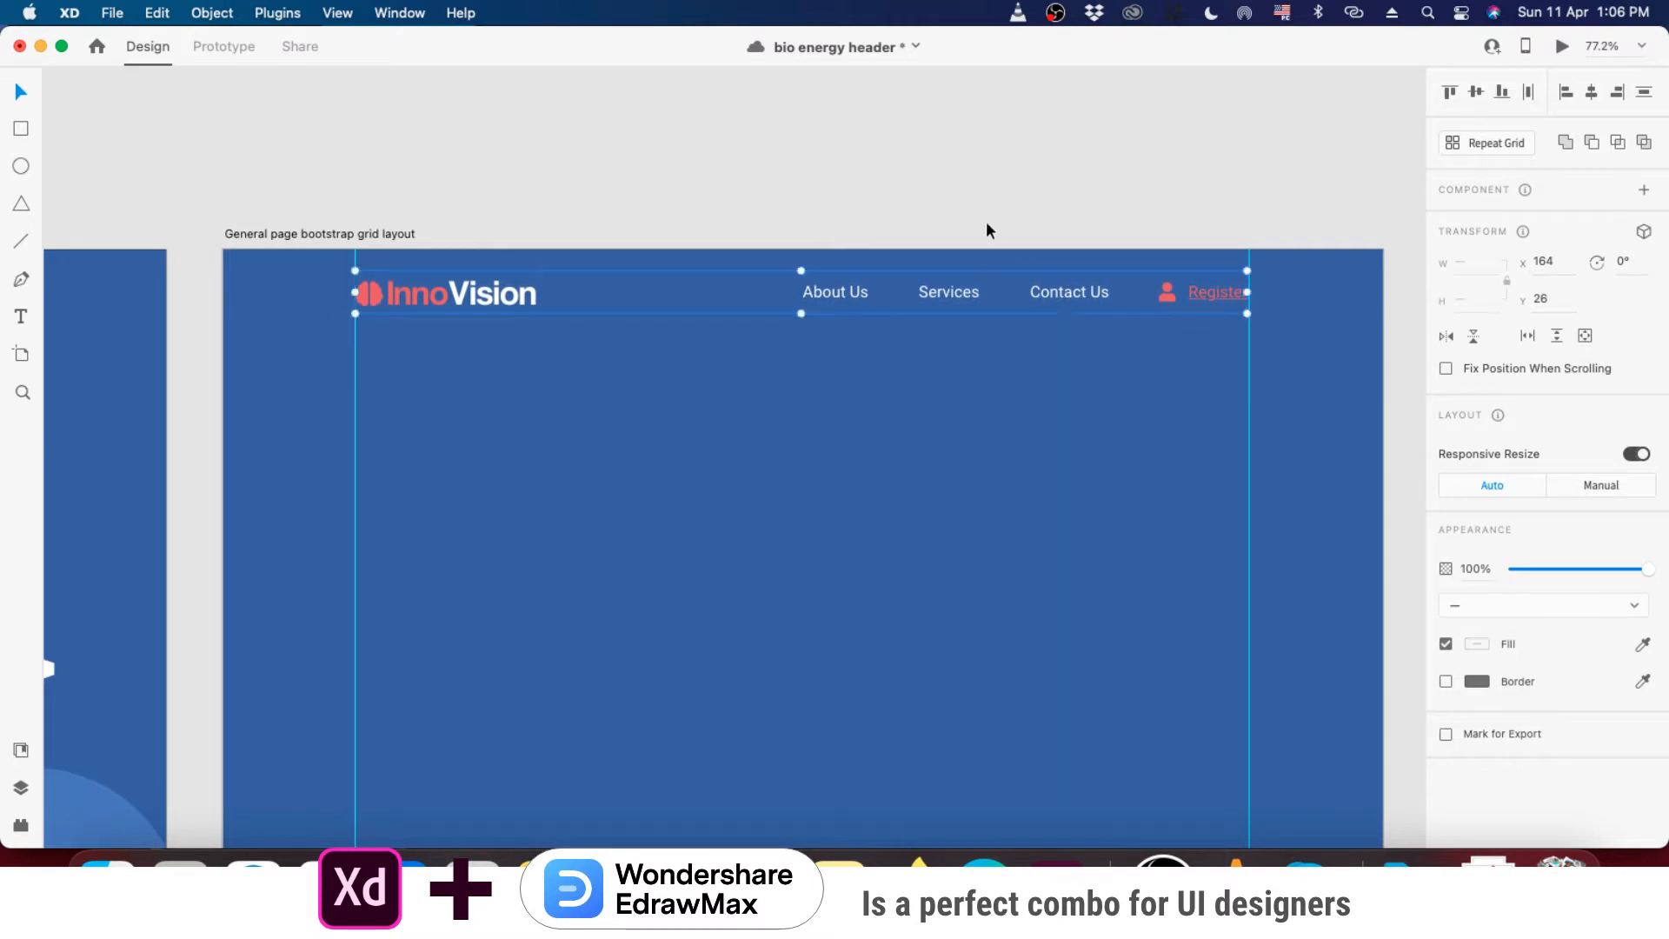
pyautogui.press('Up')
pyautogui.press('Escape')
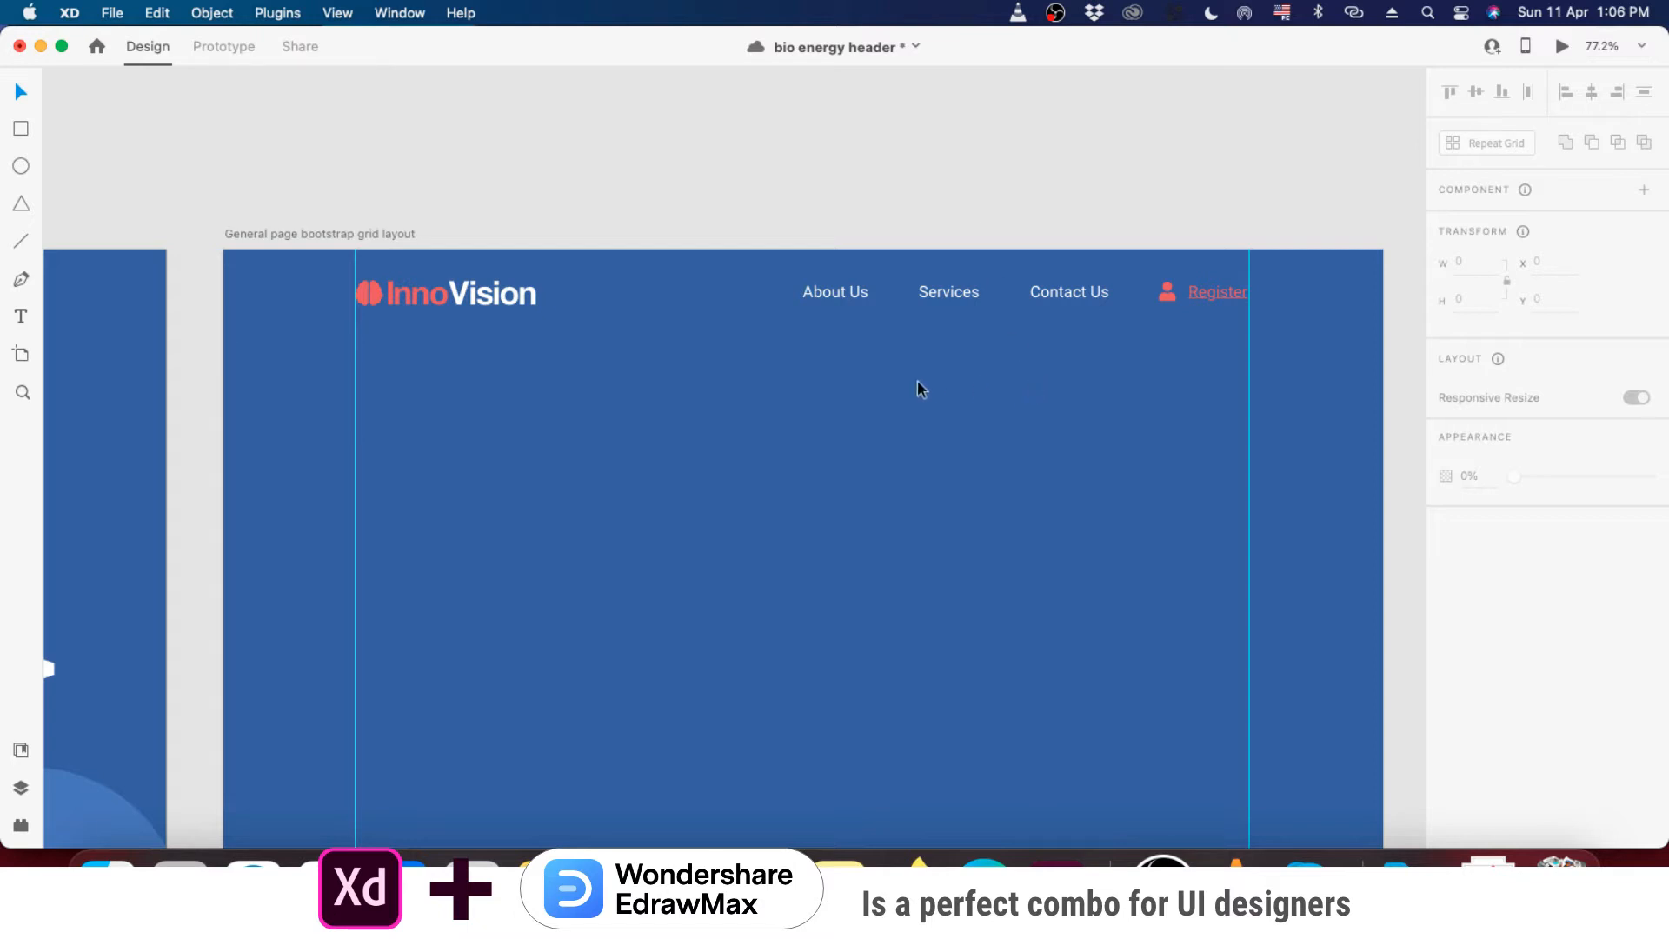
pyautogui.moveTo(920, 388); pyautogui.dragTo(935, 308)
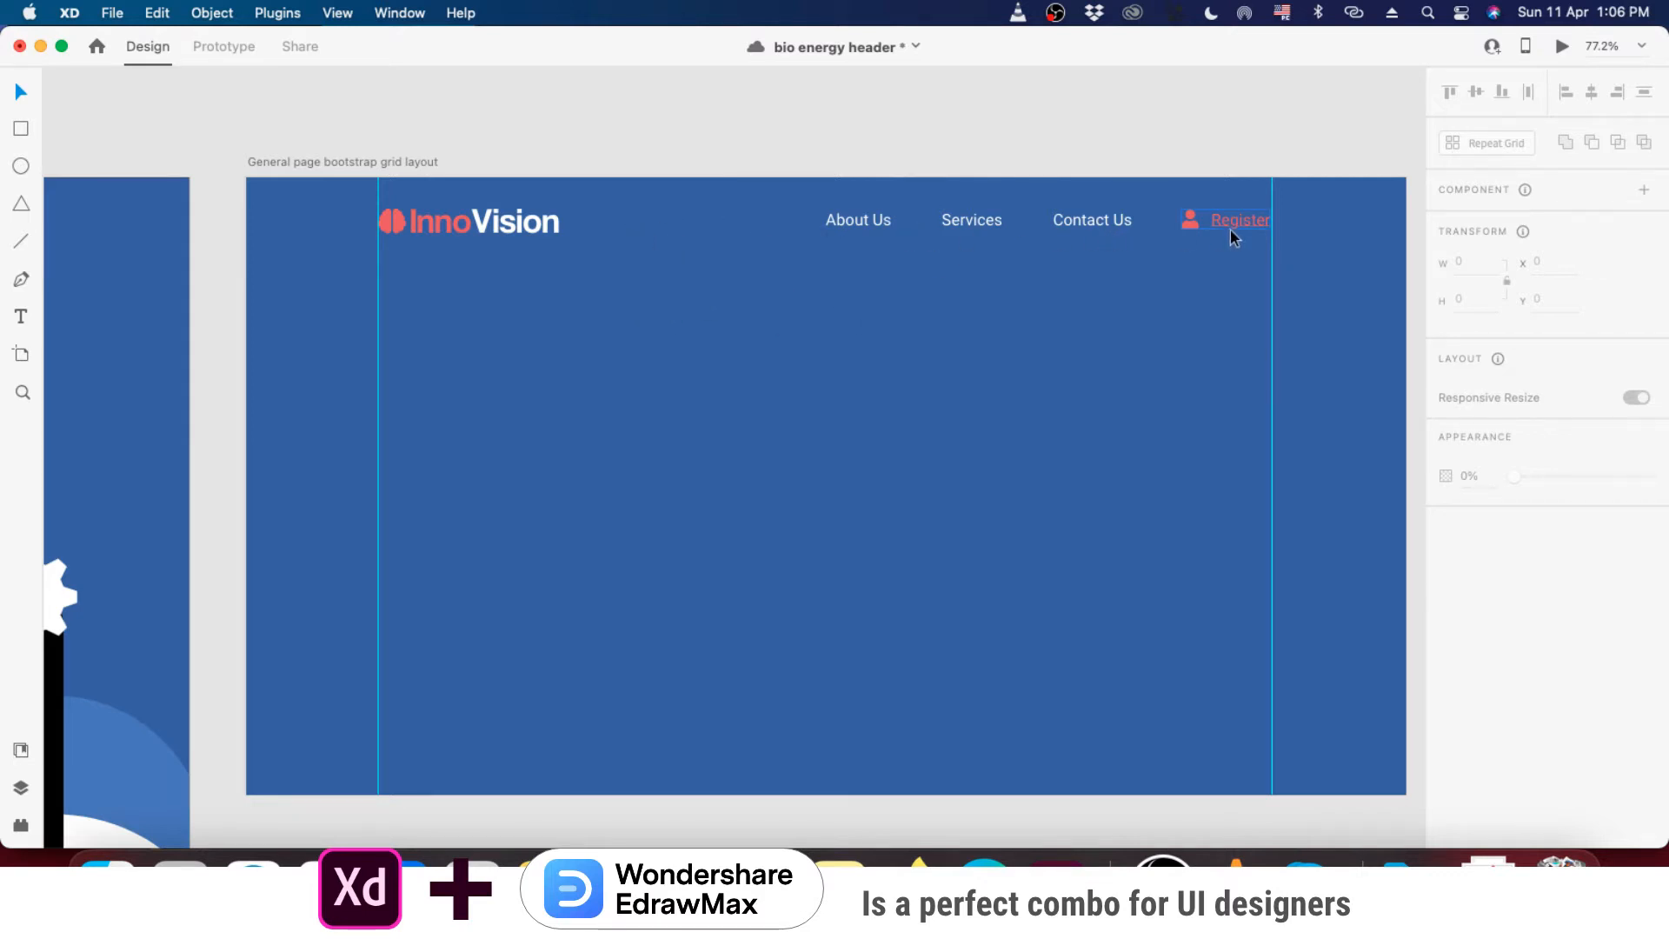
pyautogui.scroll(2, 1223, 172)
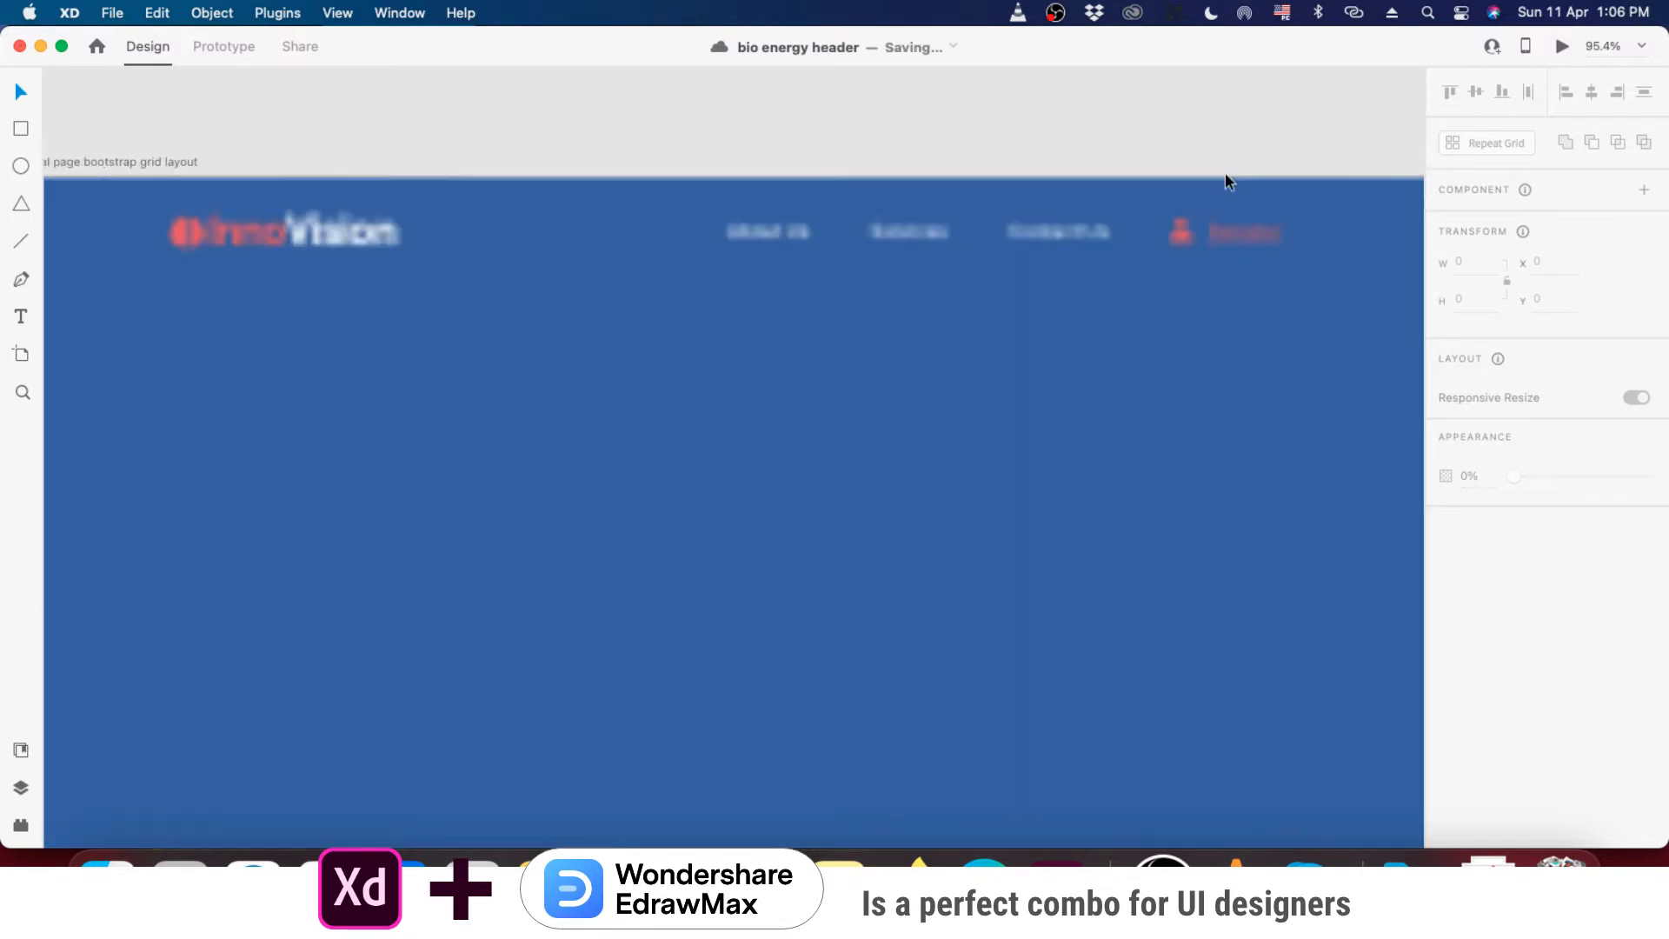
pyautogui.scroll(1, 1224, 172)
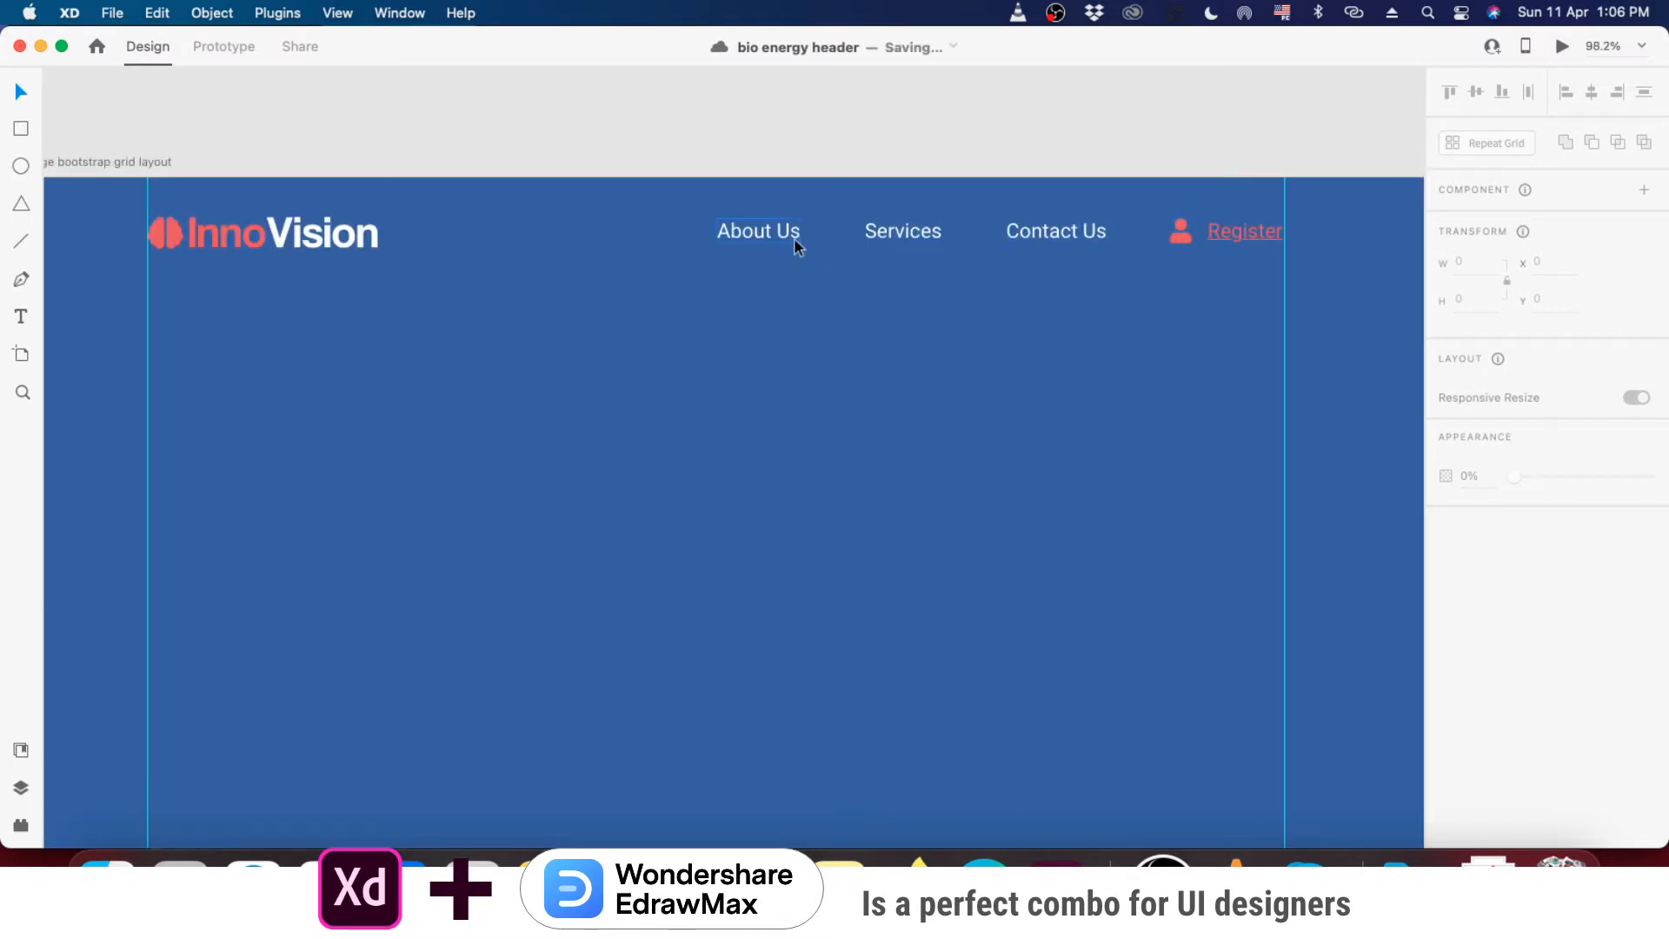
# - Try a copy of "About Us" directly below the original at Y 73, and undo it
pyautogui.click(770, 235)
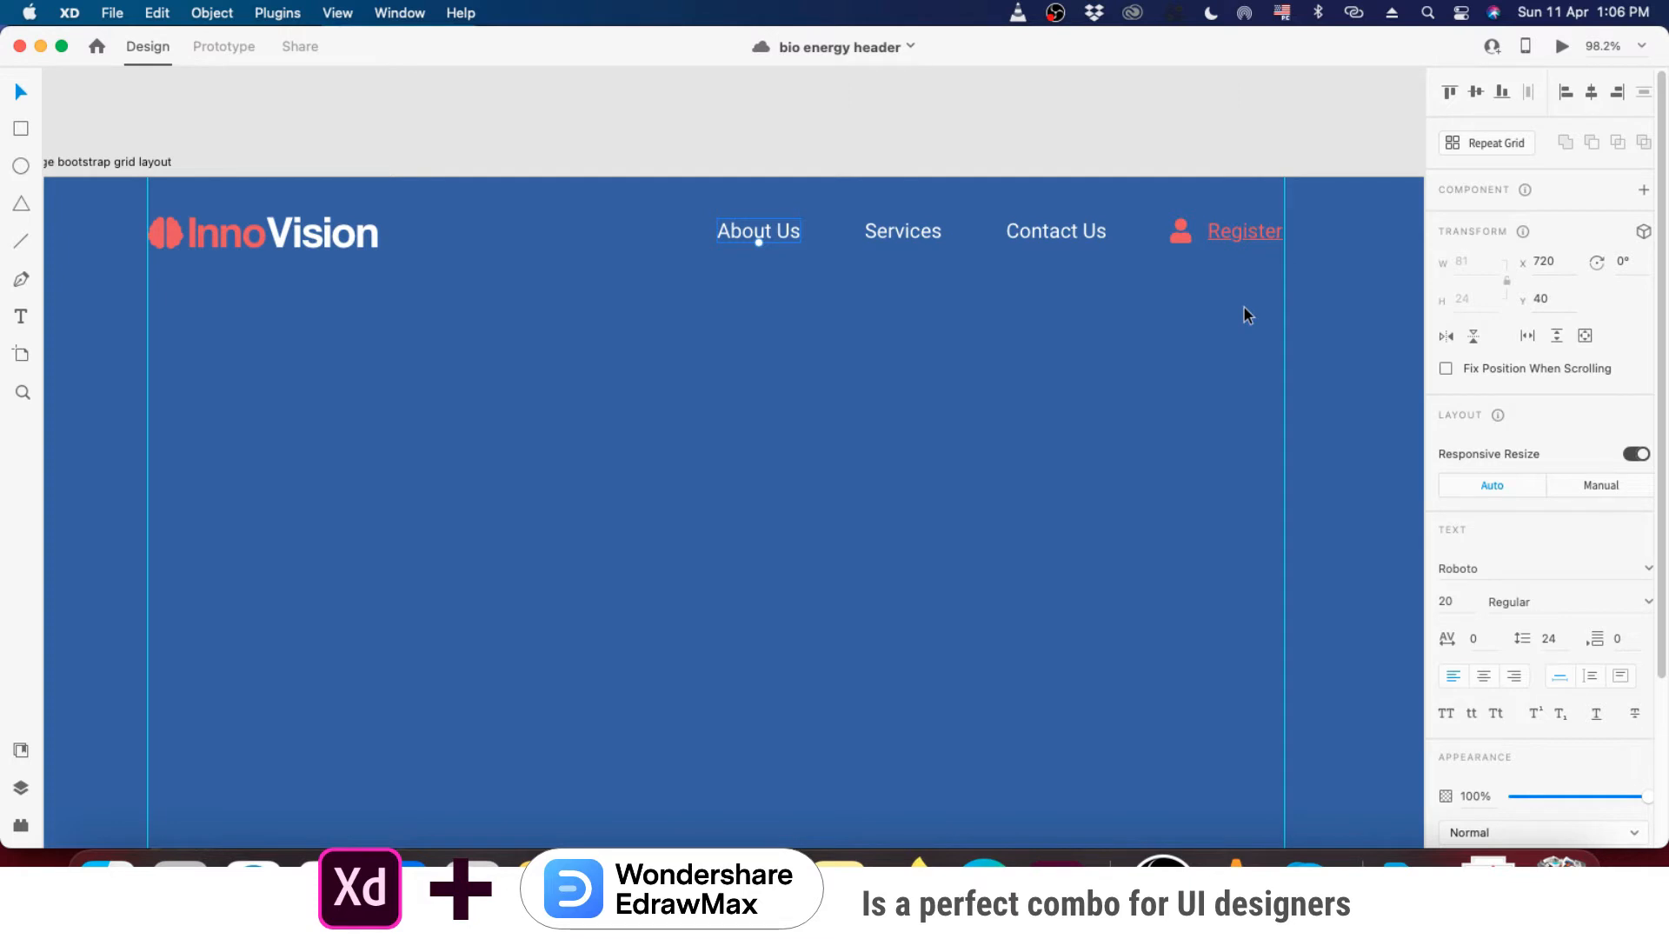
pyautogui.scroll(-3, 989, 228)
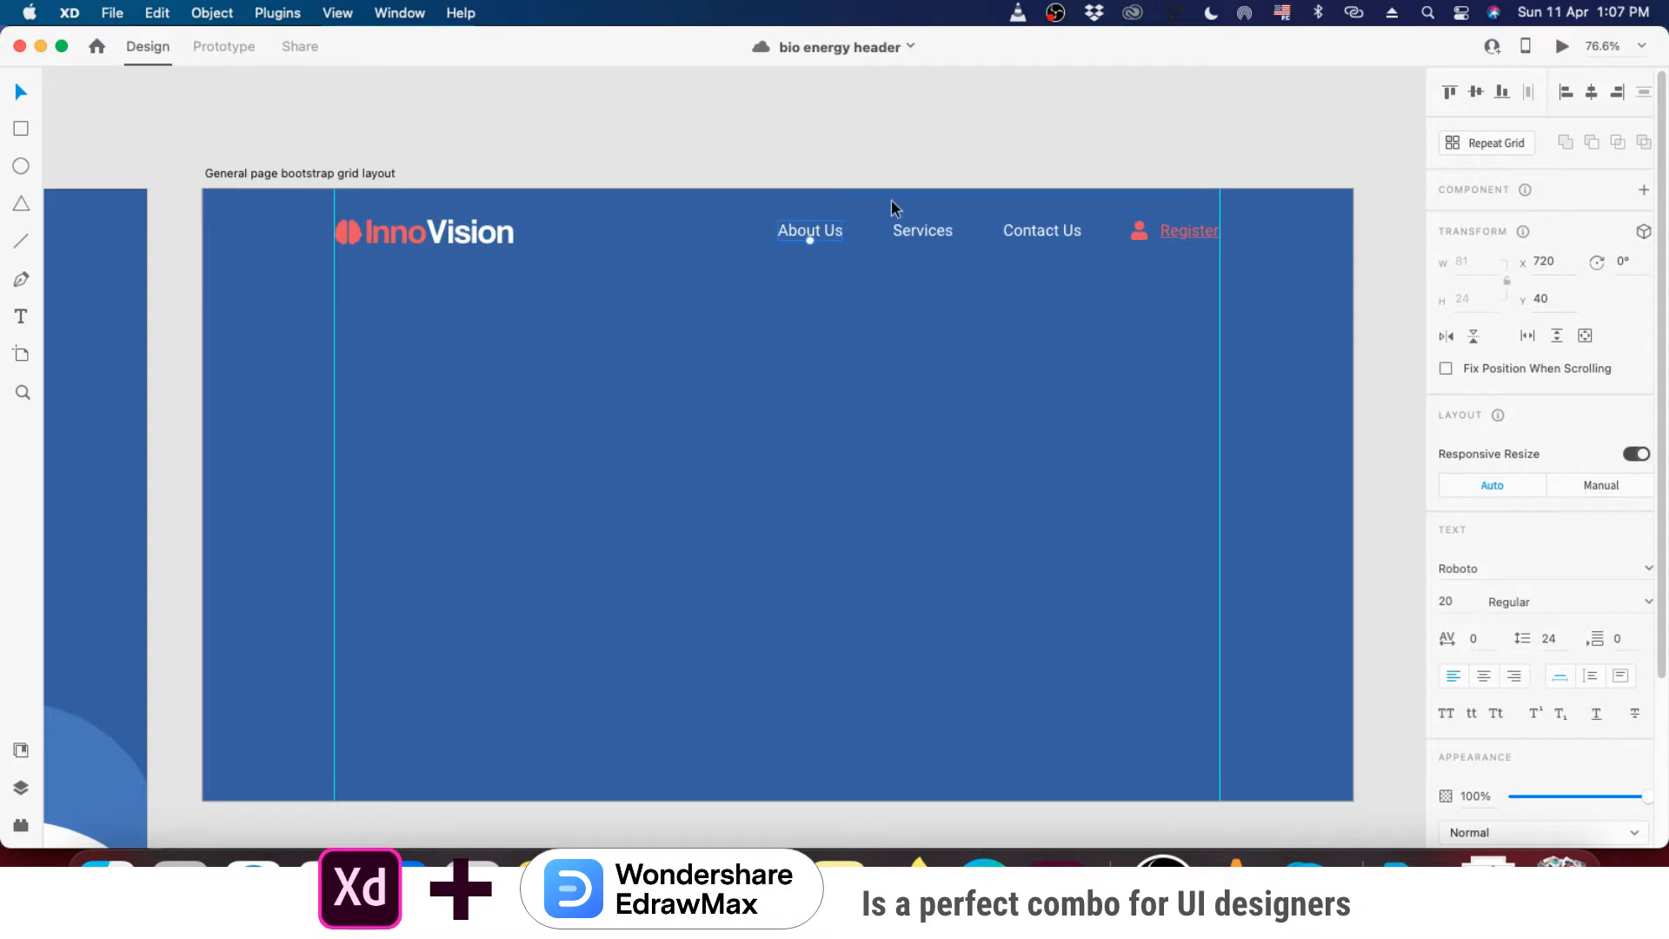
pyautogui.scroll(3, 895, 209)
pyautogui.moveTo(794, 258); pyautogui.dragTo(797, 289)
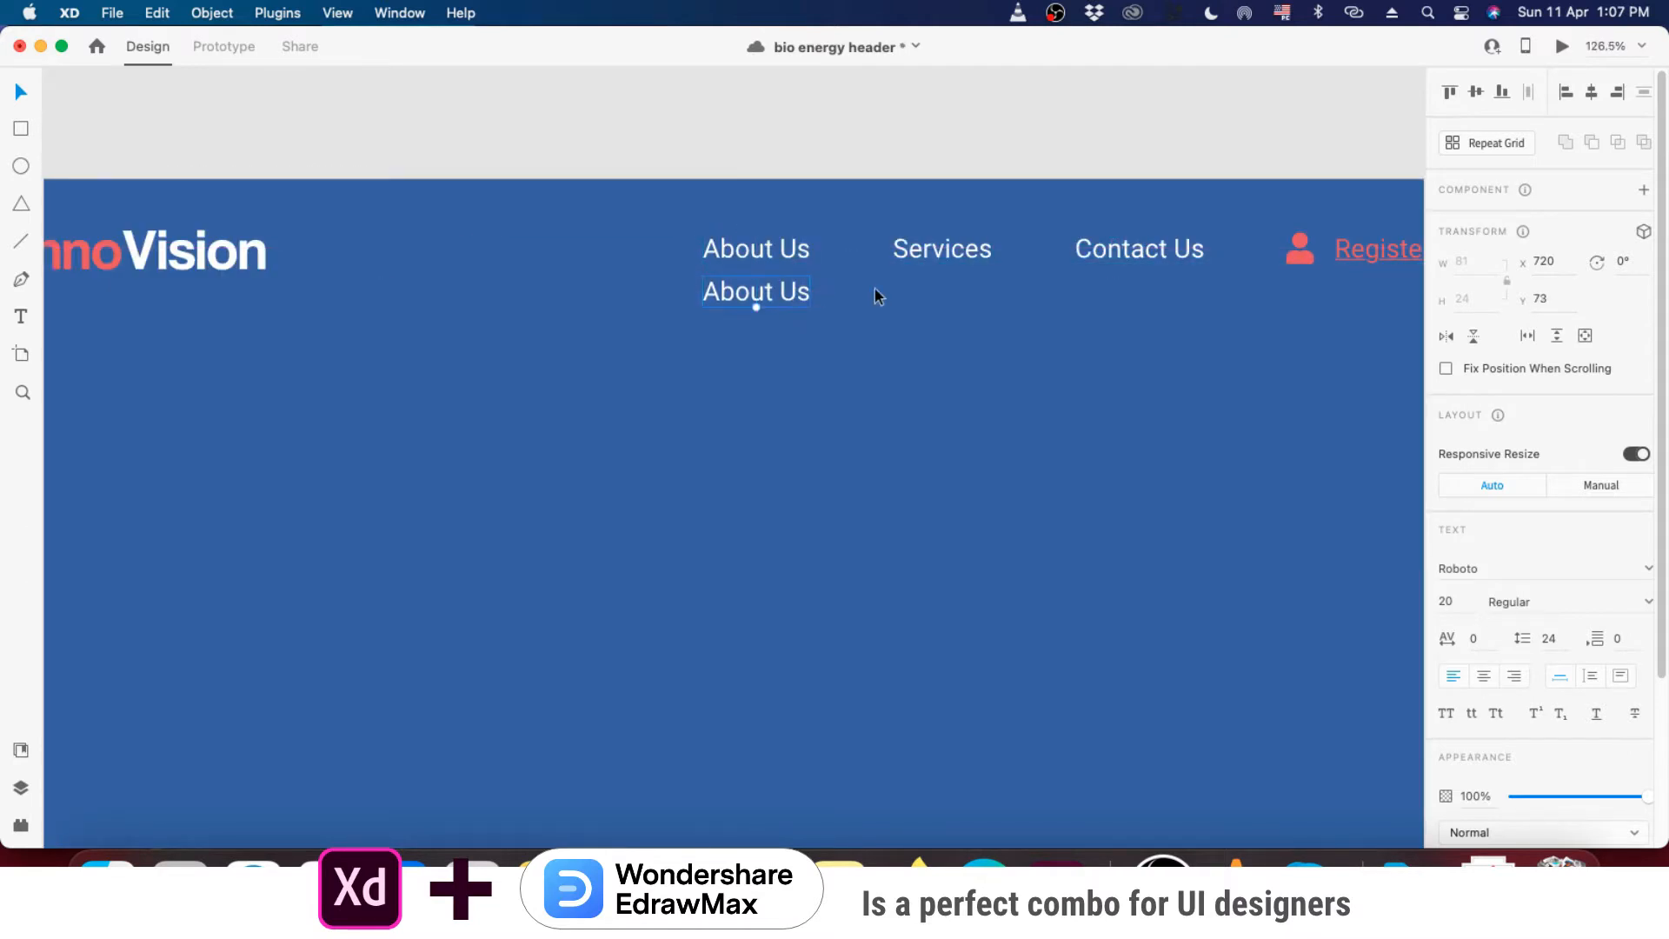
pyautogui.press('super+z')
pyautogui.scroll(-5, 919, 279)
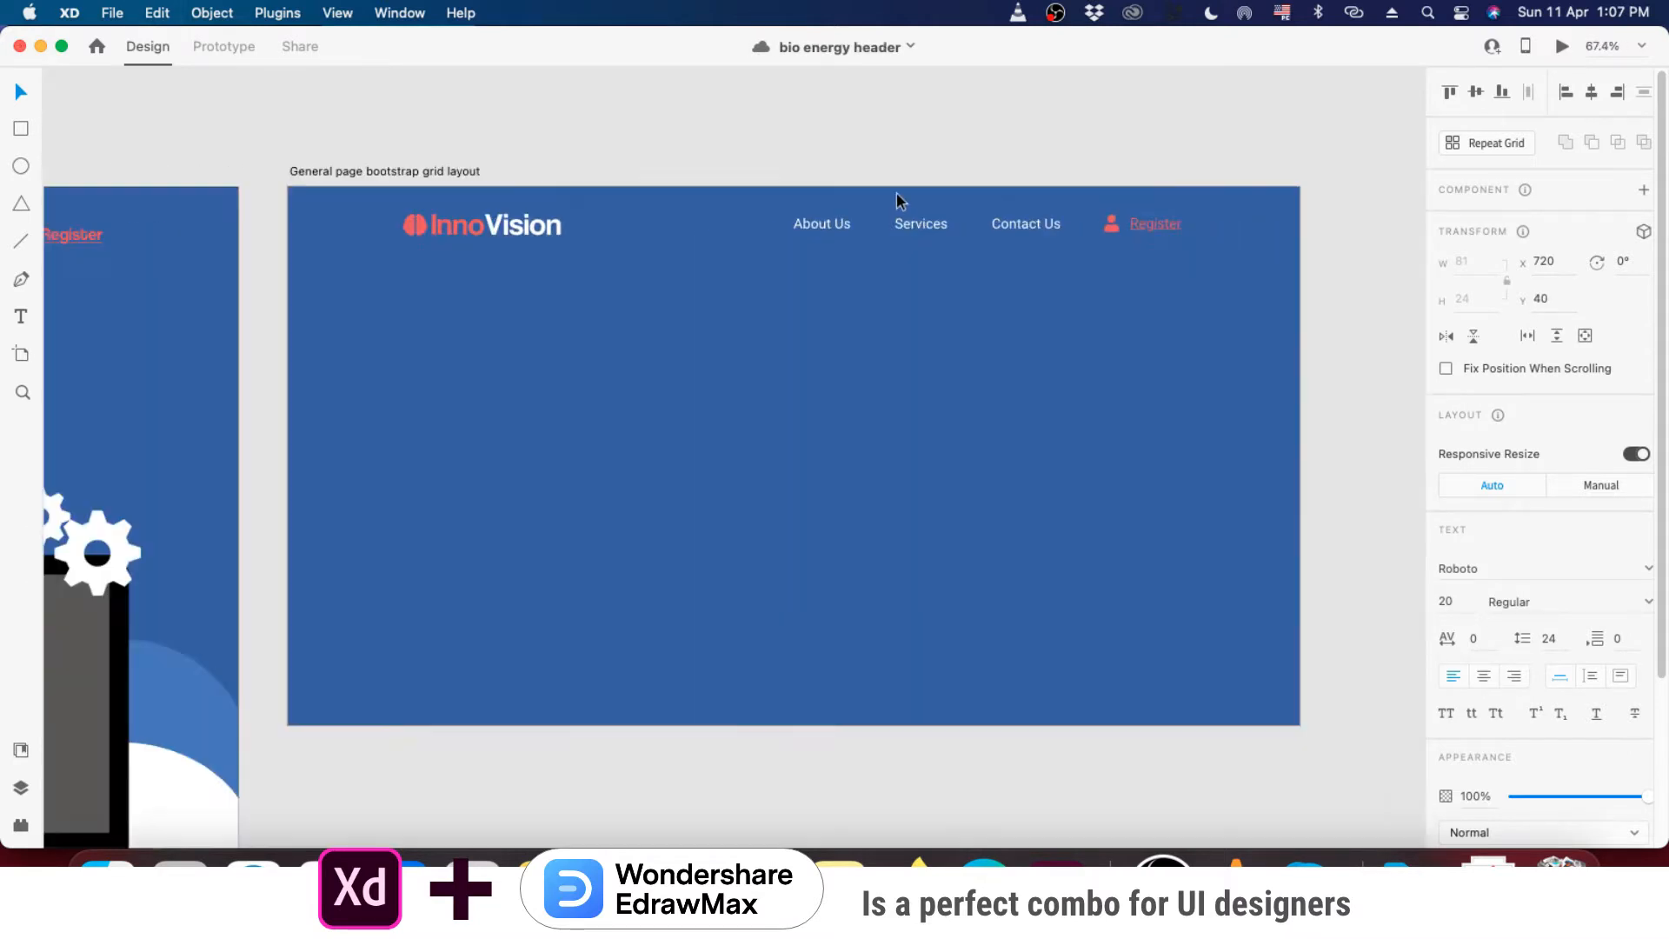
pyautogui.click(925, 127)
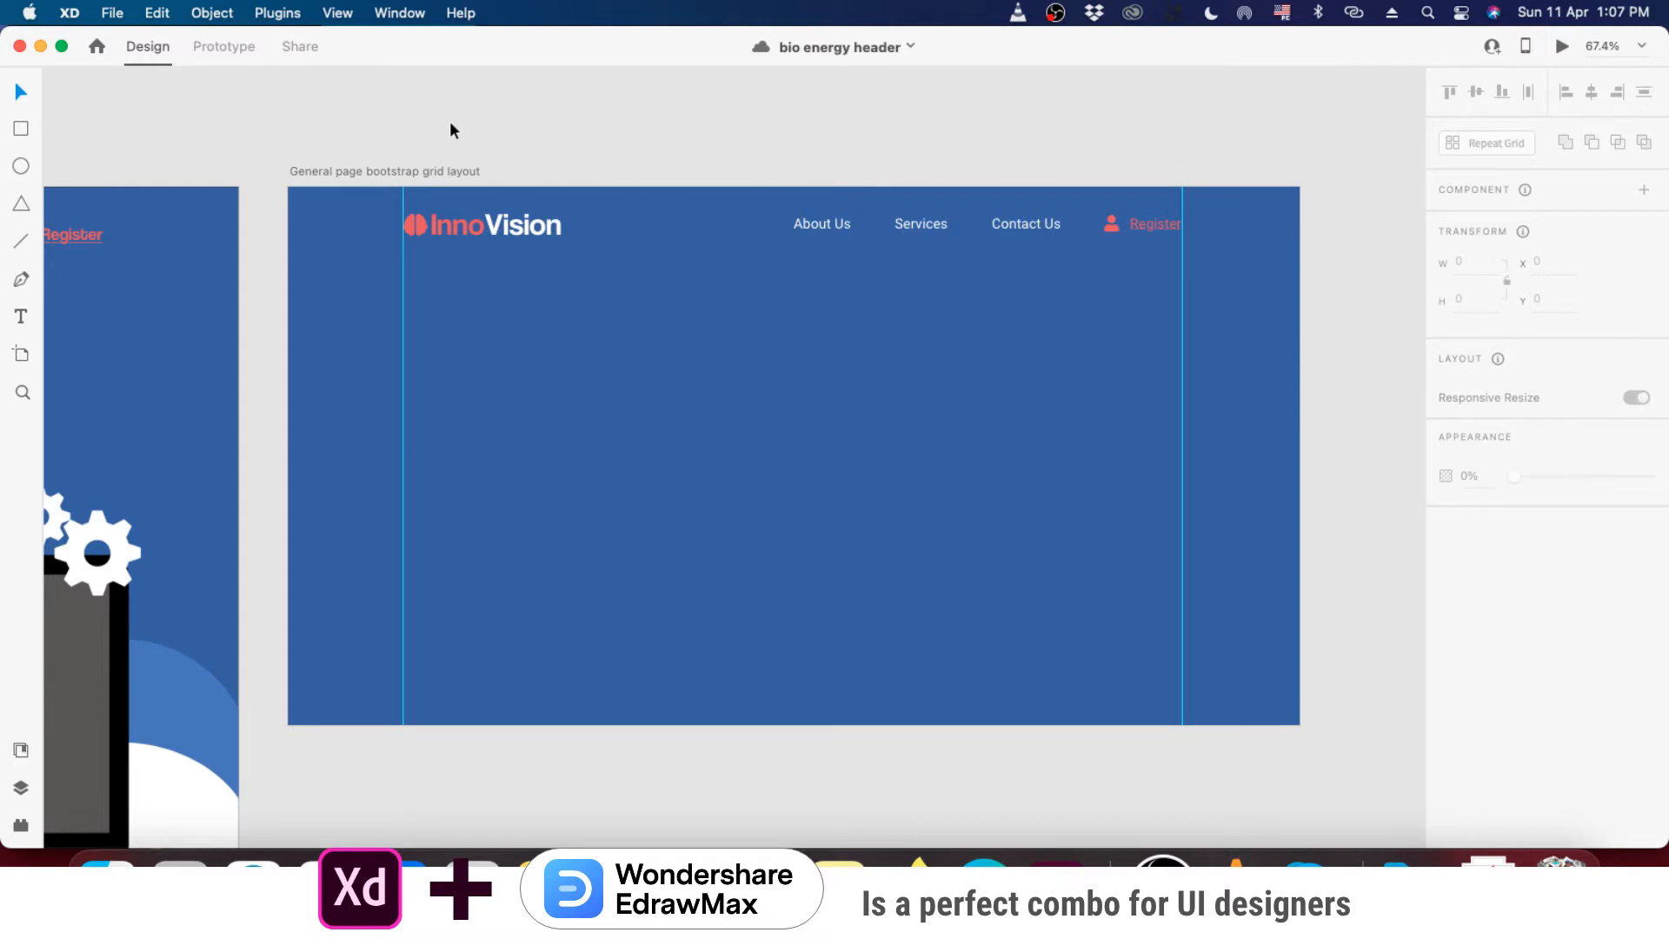
# - Move the whole header row down to Y 64 and draw a 1440 × 45 rectangle along the artboard's upper edge
pyautogui.moveTo(450, 122); pyautogui.dragTo(1139, 253)
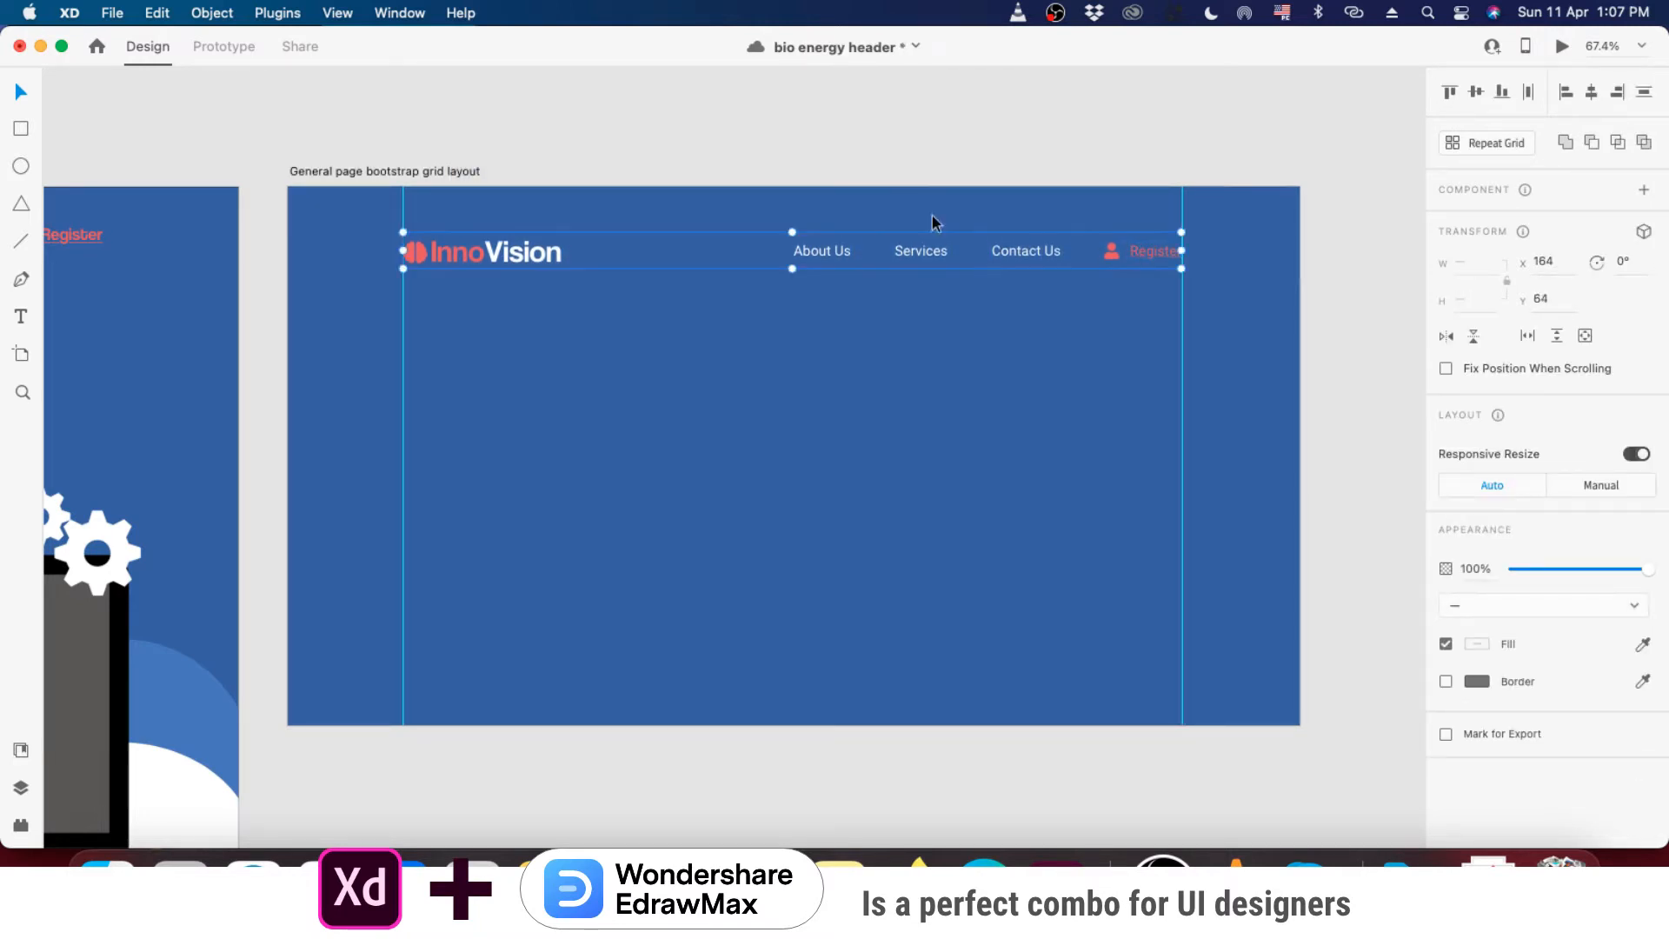
pyautogui.click(19, 129)
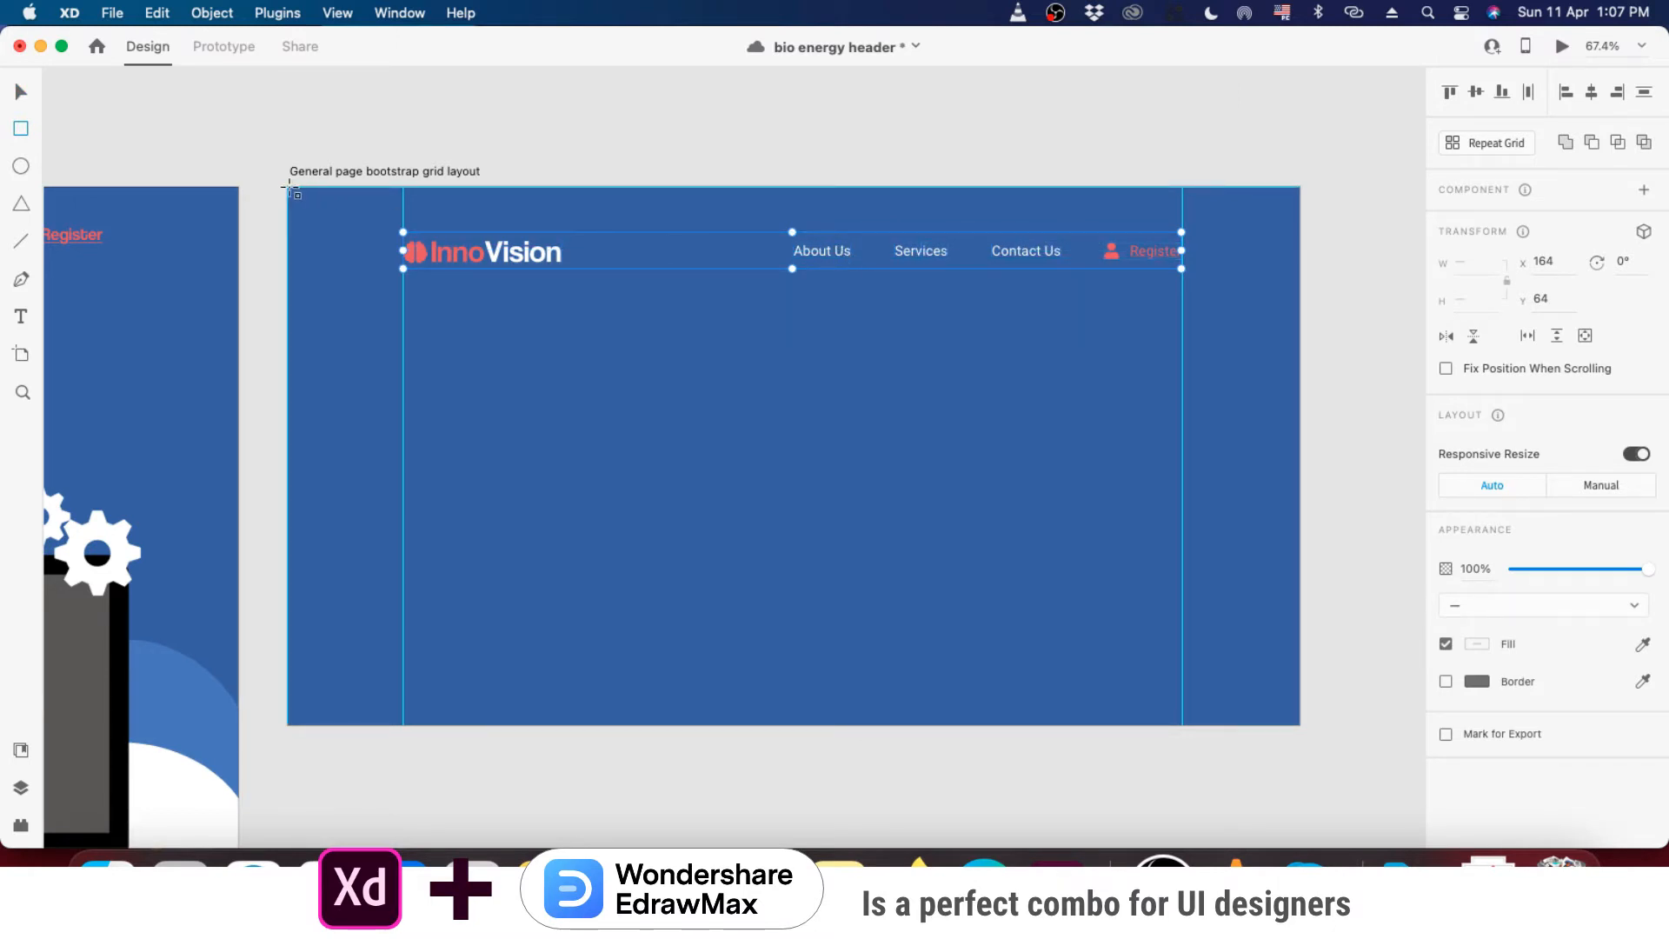
pyautogui.moveTo(289, 187); pyautogui.dragTo(1299, 218)
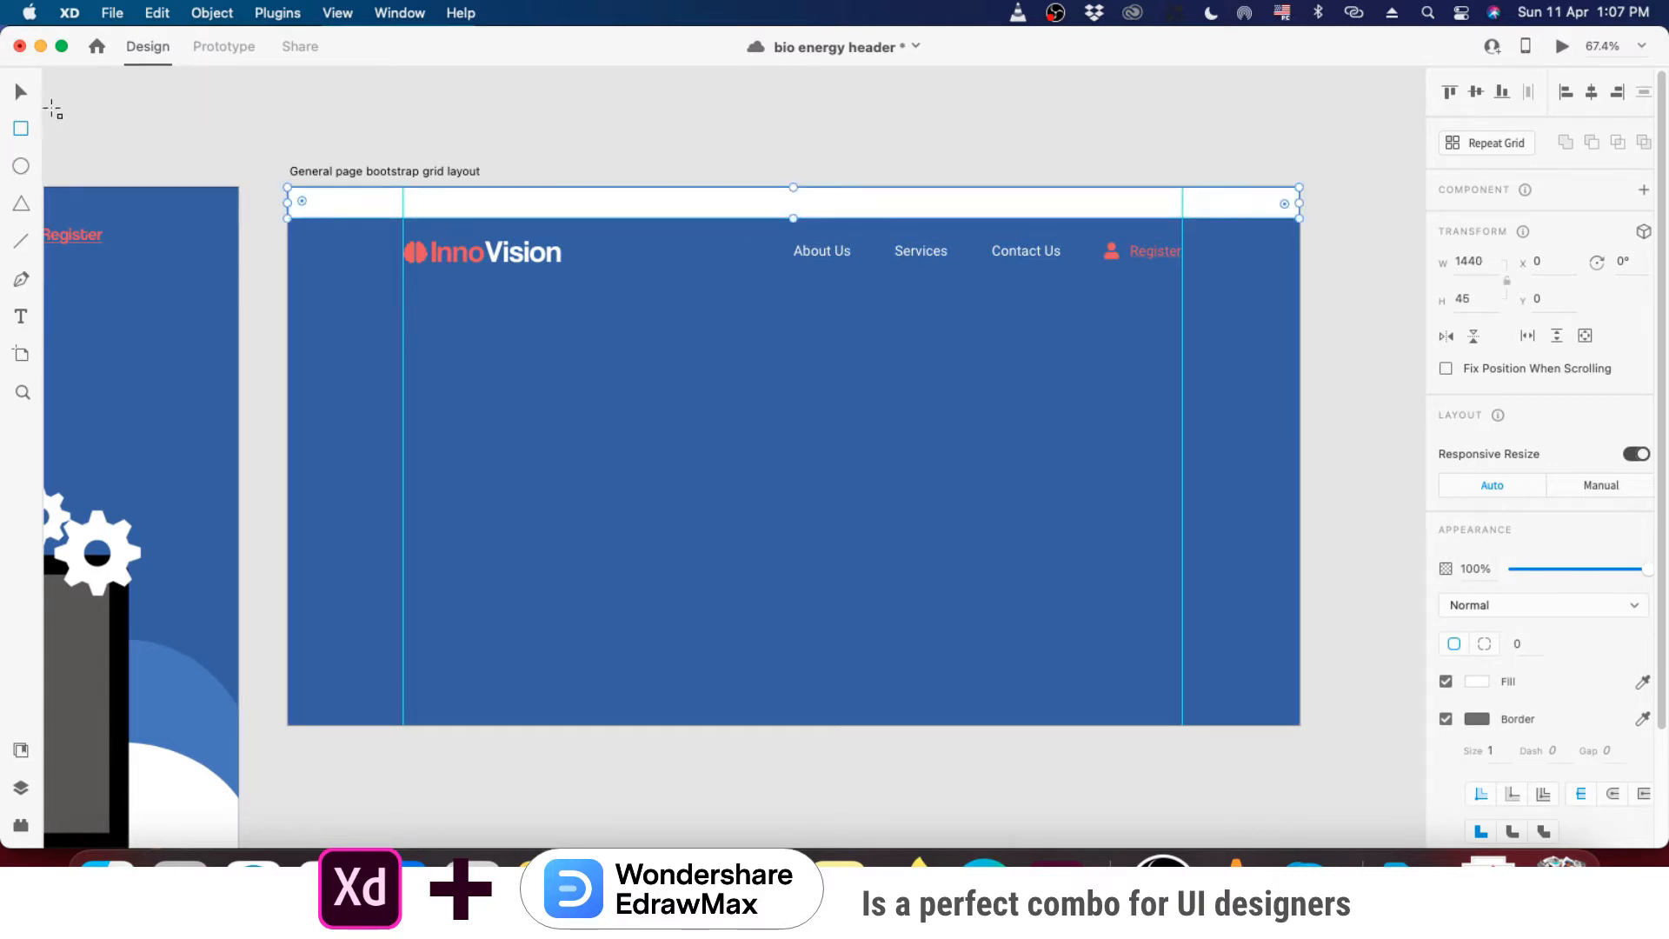
pyautogui.click(19, 93)
# - Fill the upper bar with the darker blue #28518D and no border, and save the document
pyautogui.press('i')
pyautogui.click(810, 401)
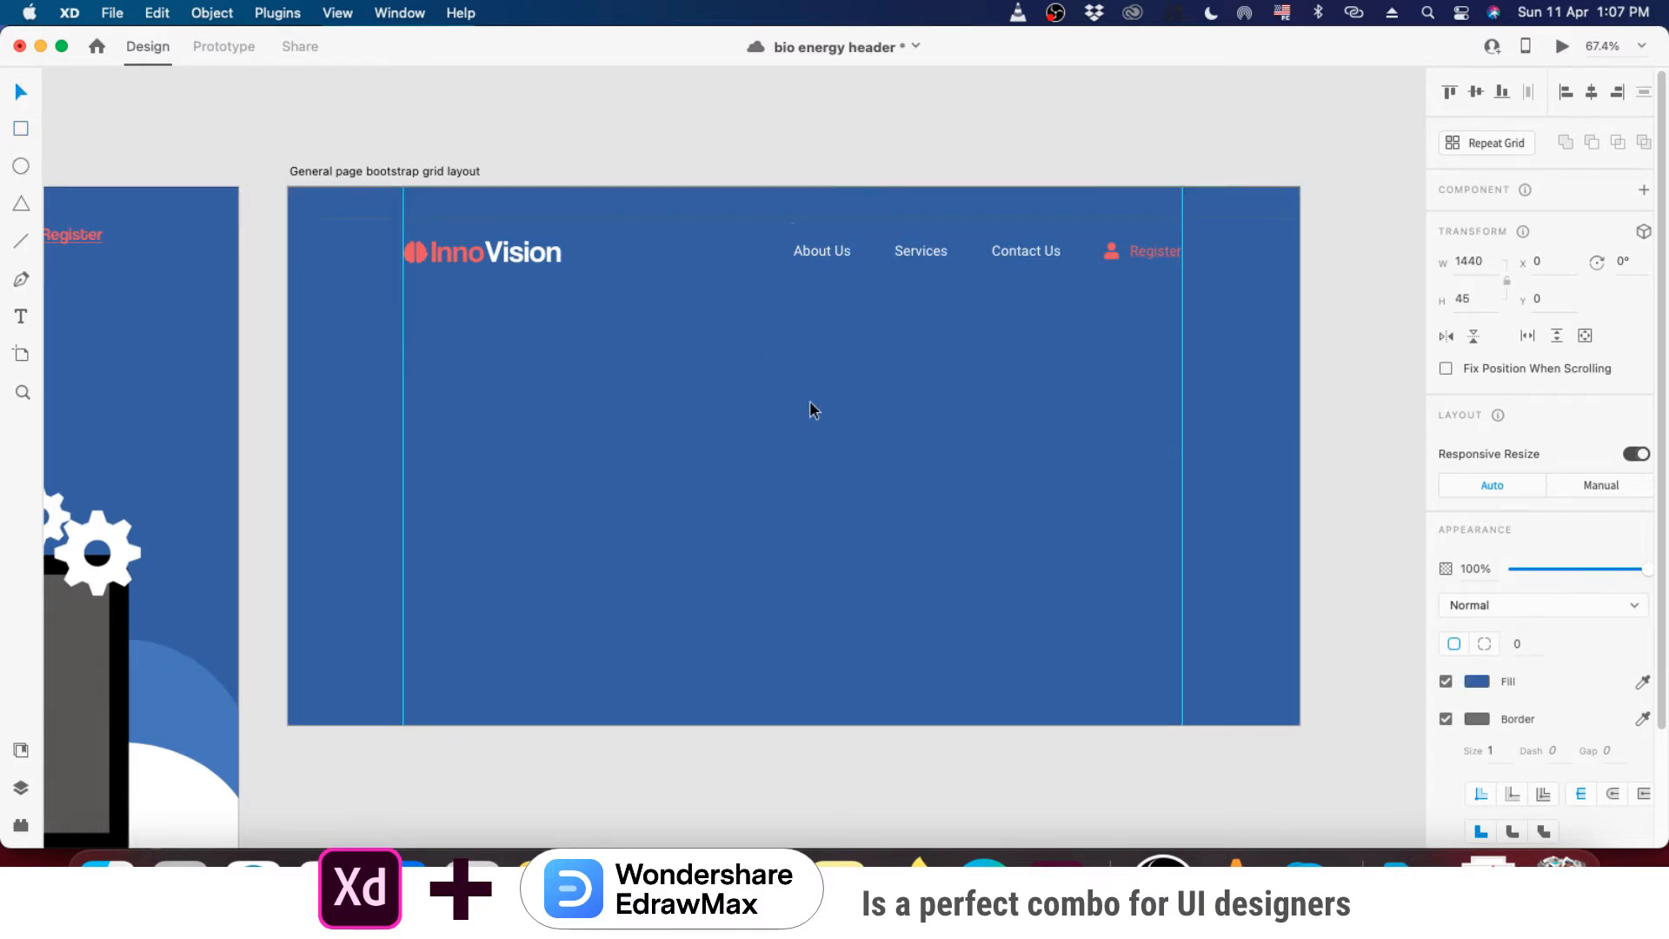
pyautogui.click(1477, 681)
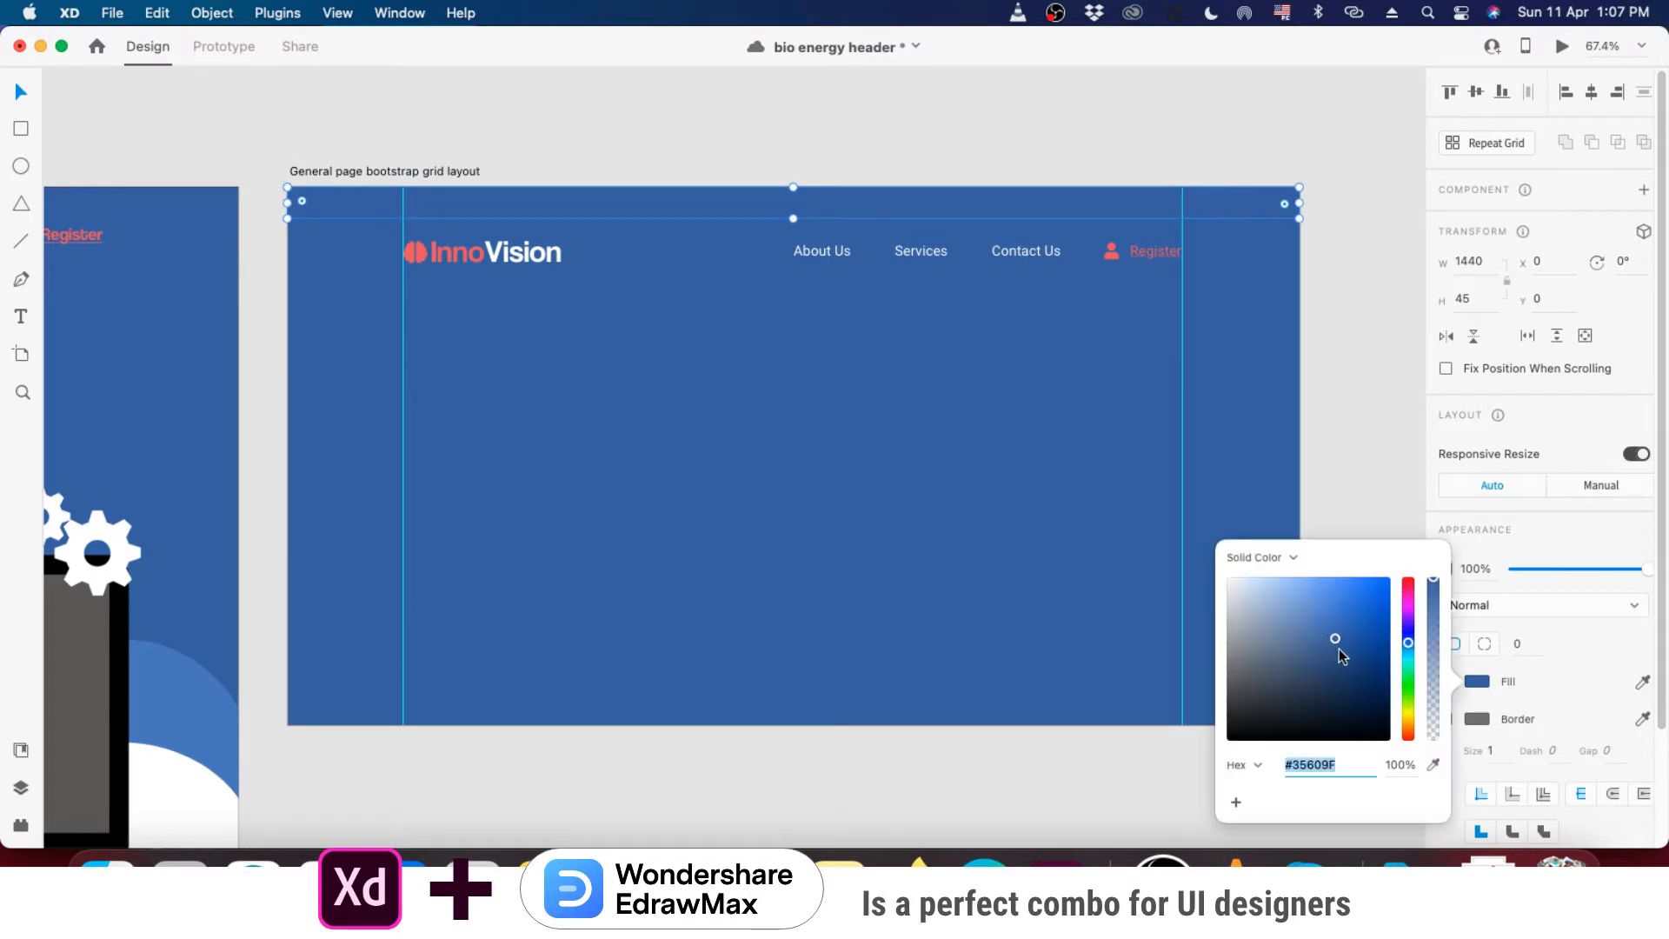
pyautogui.moveTo(1339, 649); pyautogui.dragTo(1343, 651)
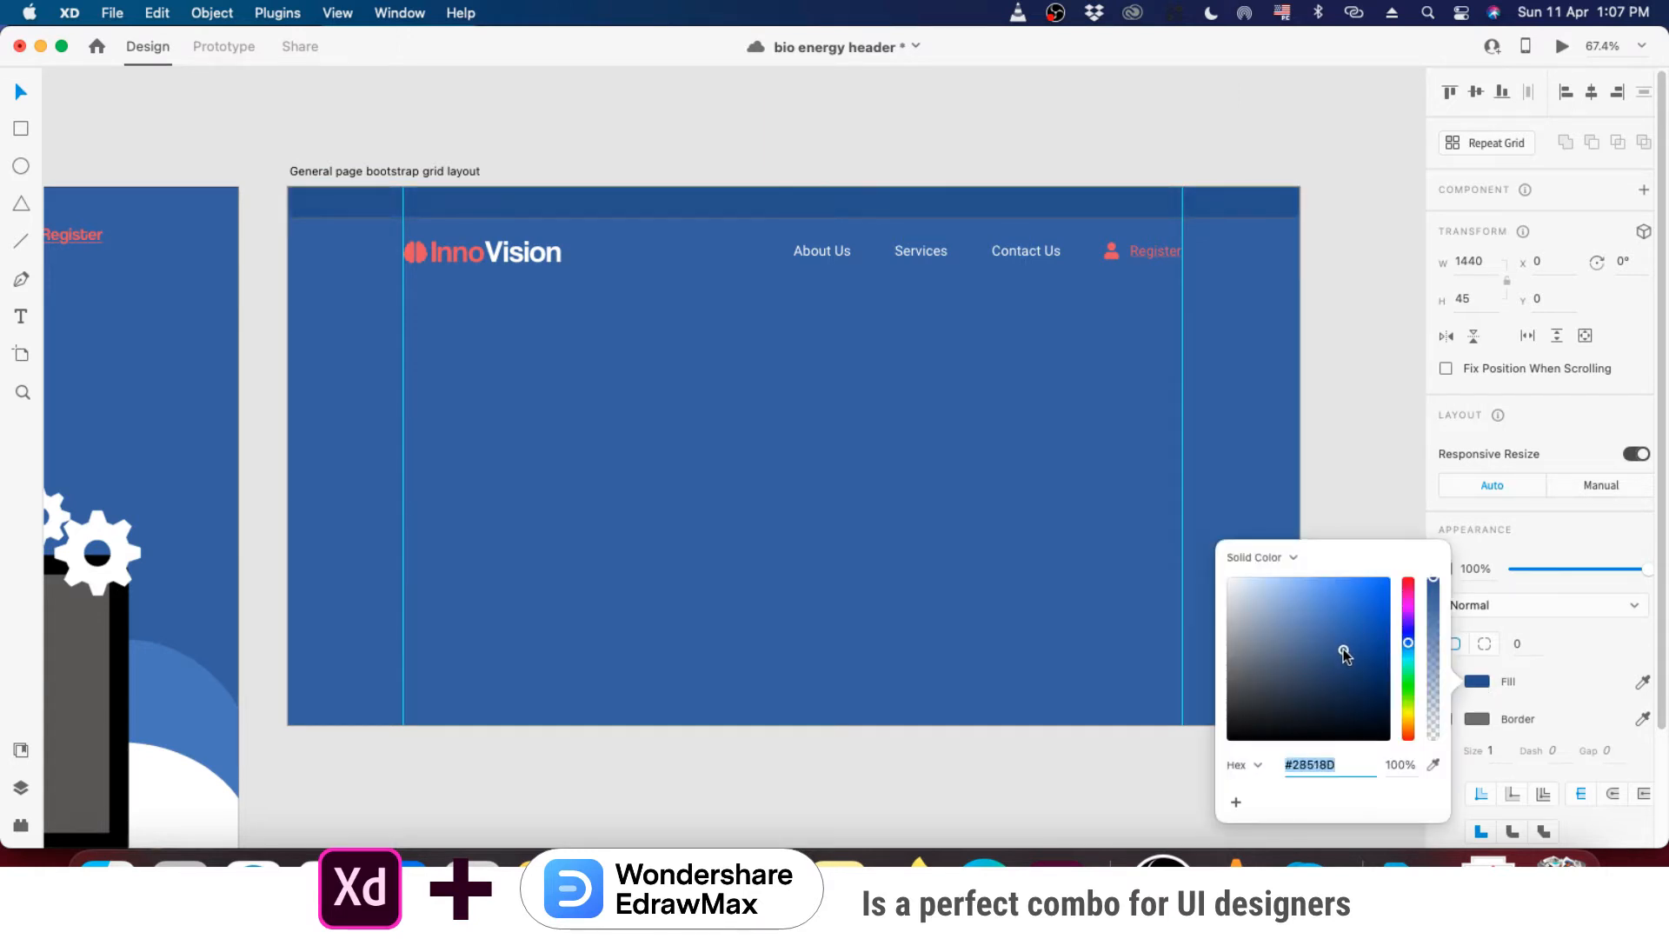
pyautogui.click(1567, 681)
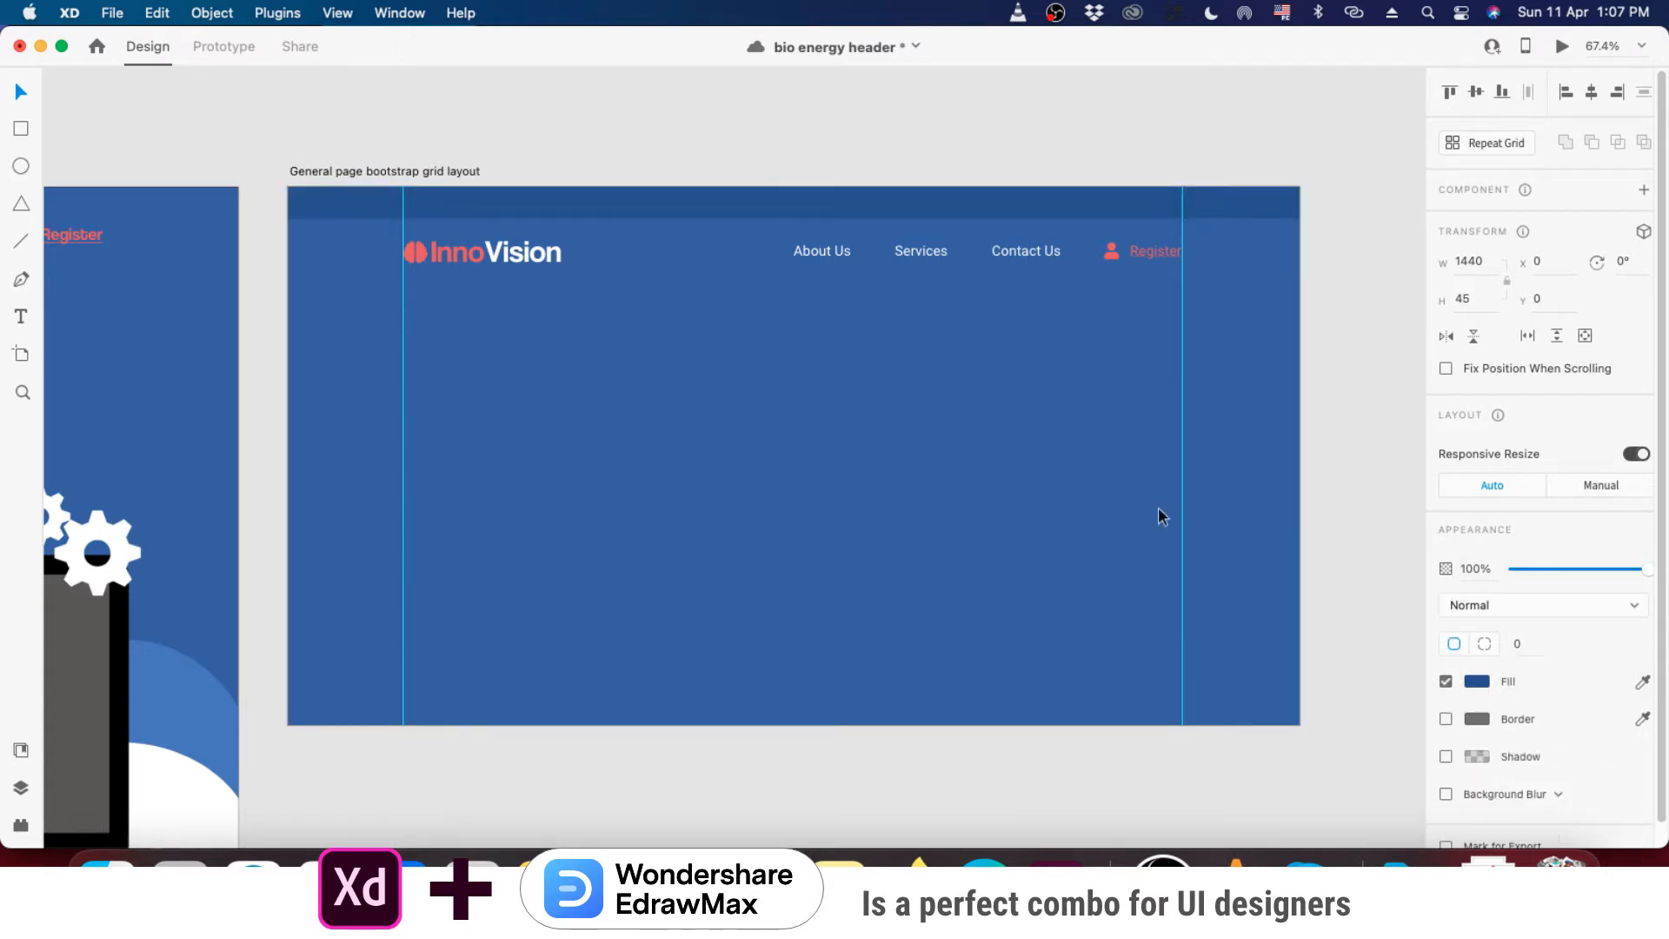
pyautogui.scroll(3, 997, 233)
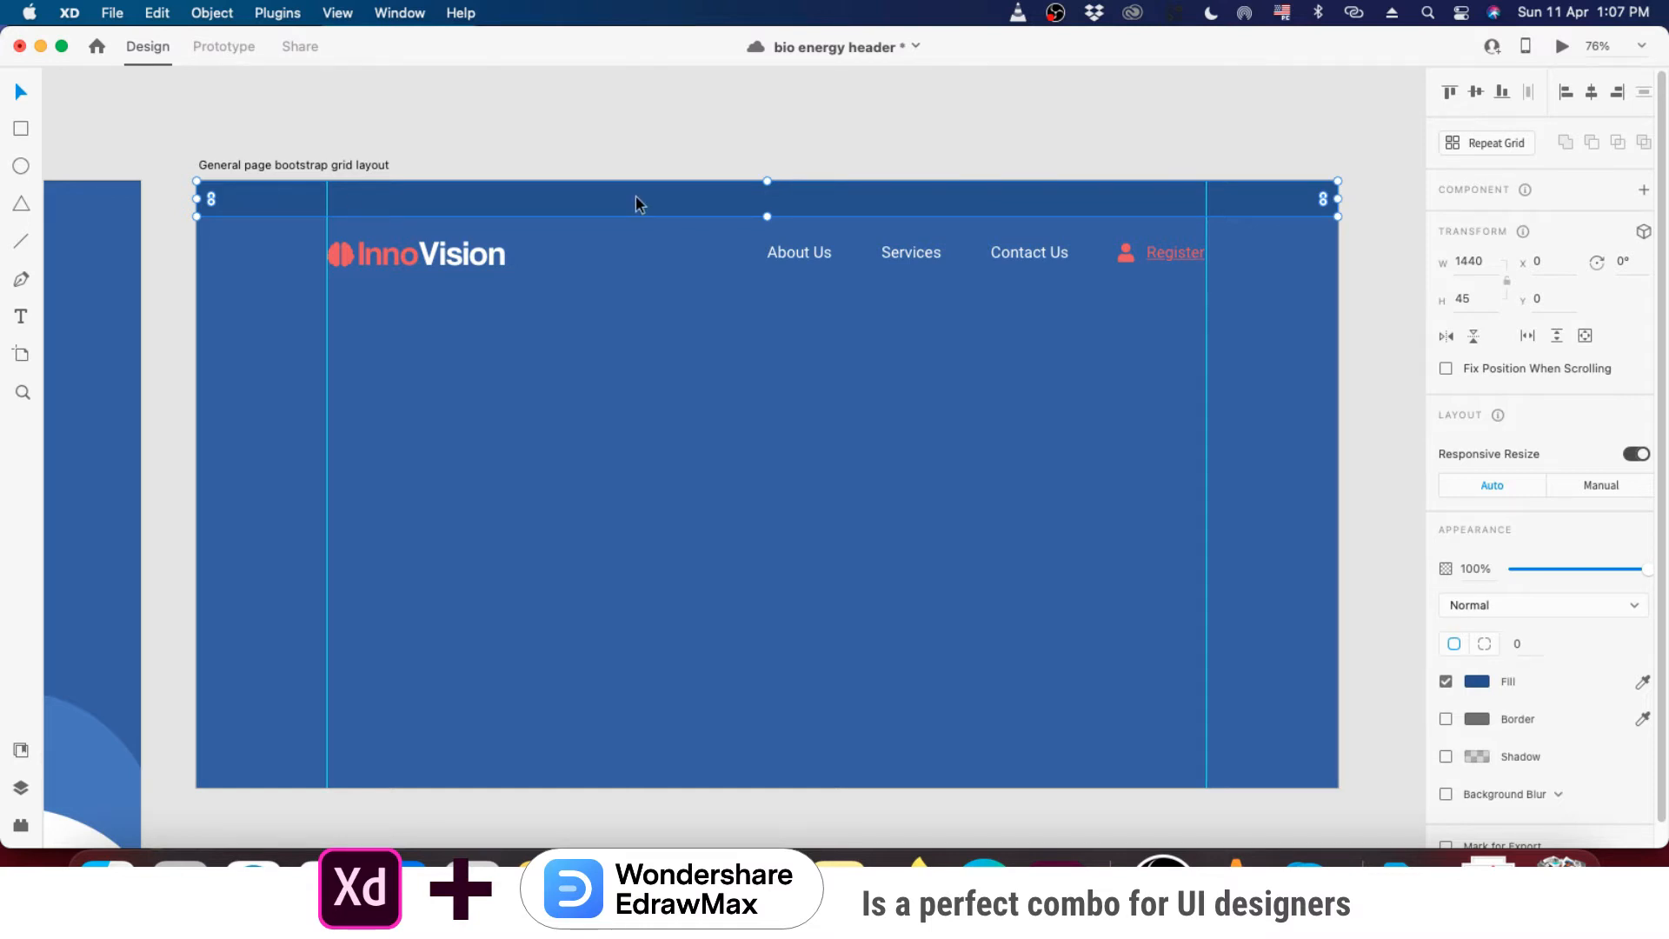
pyautogui.press('super+s')
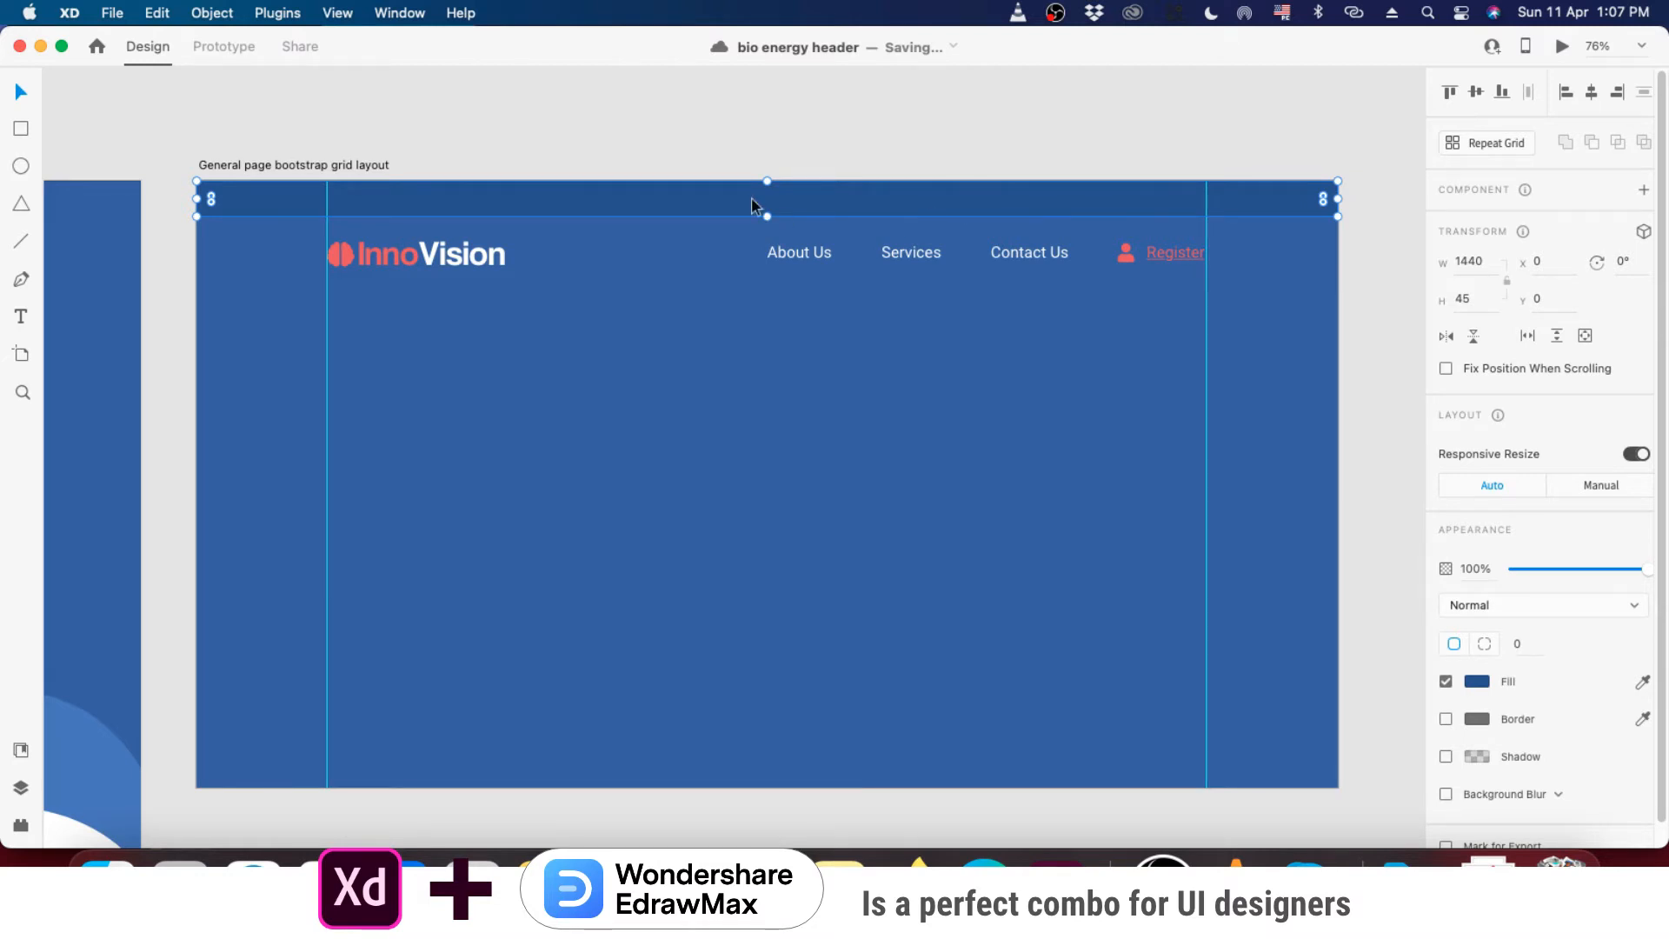
# - Undo the upper bar and the header row's move, back to the row at Y 25
pyautogui.press('super+z')
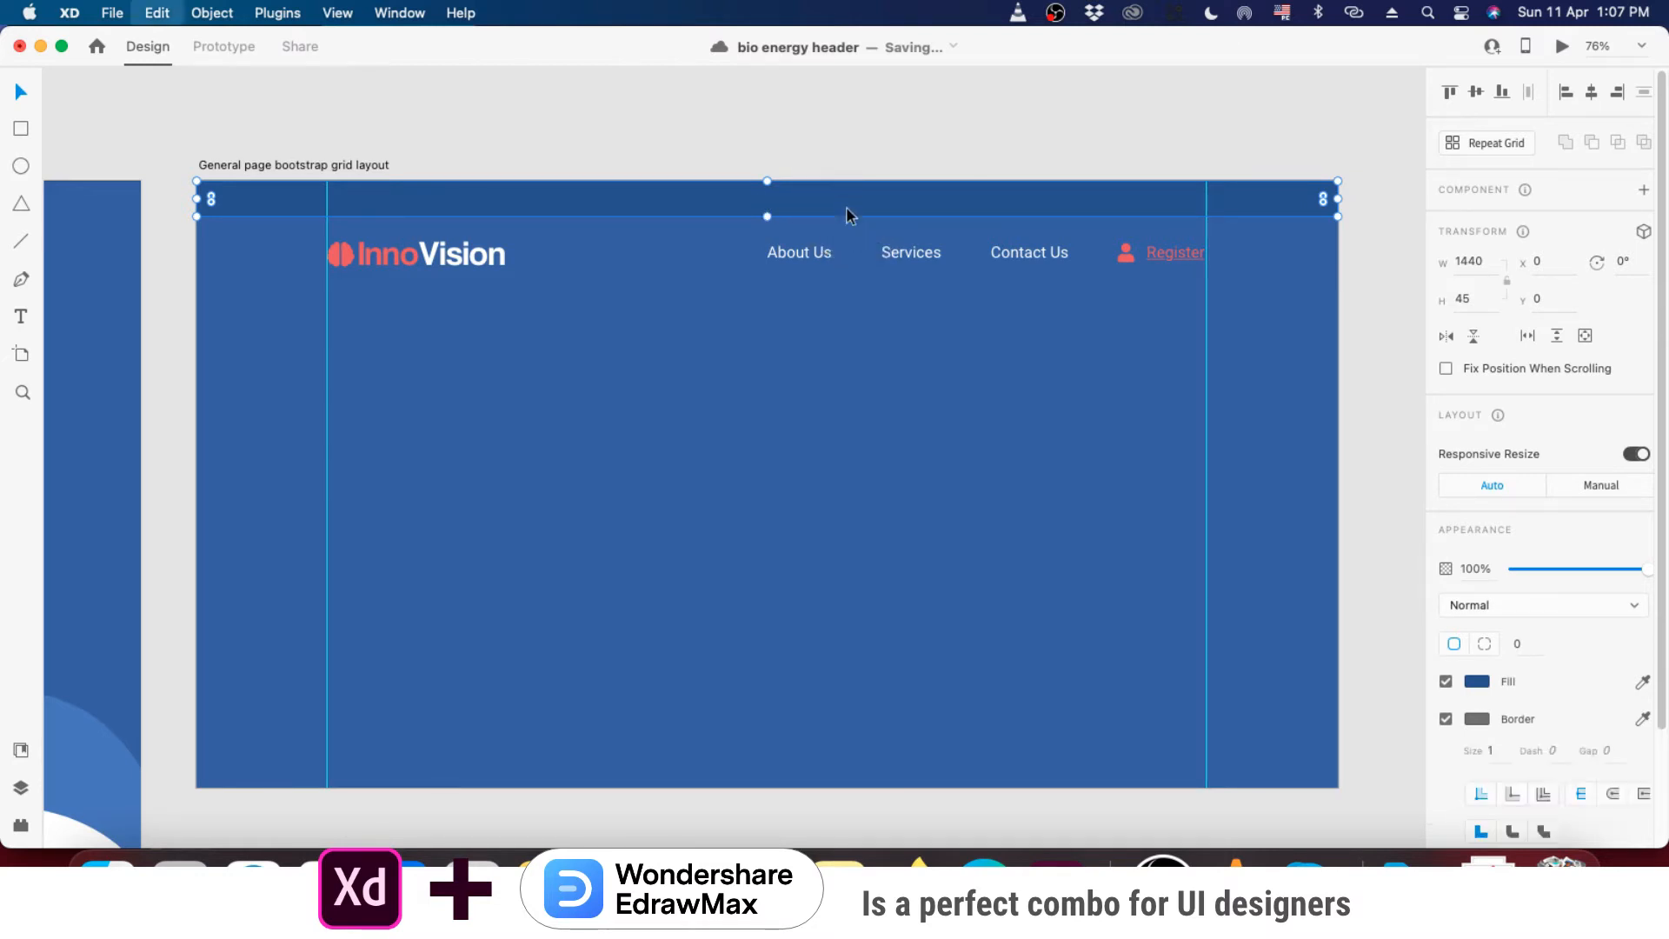
pyautogui.press('super+z')
pyautogui.press('super+z')
pyautogui.press('super+z')
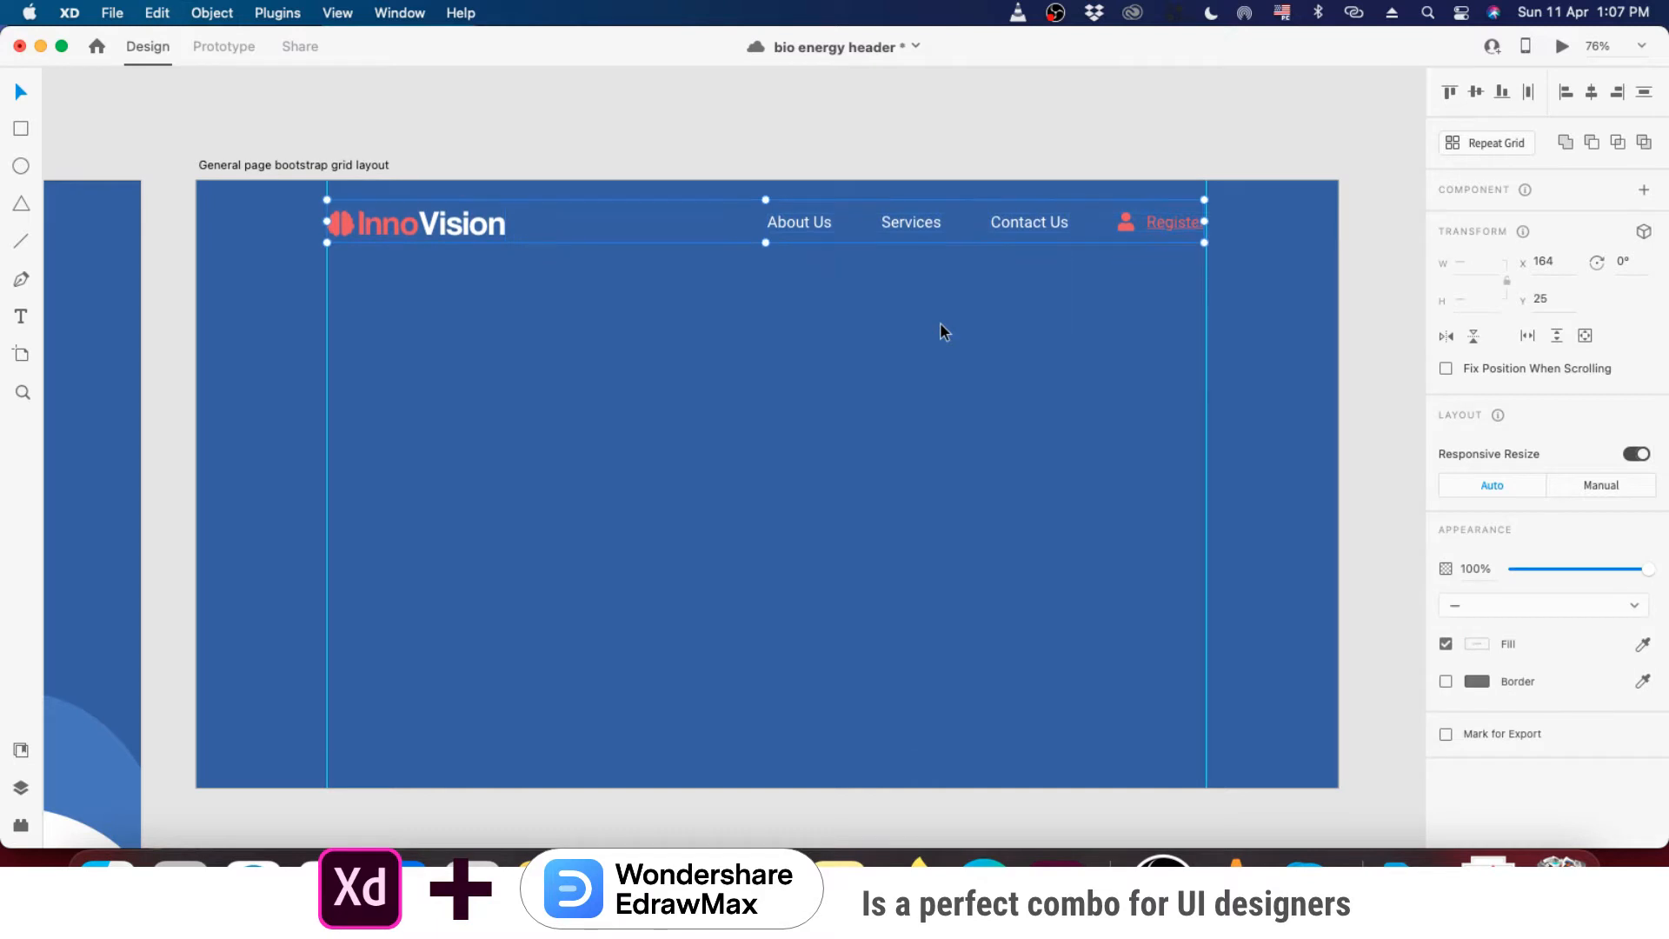
pyautogui.click(838, 130)
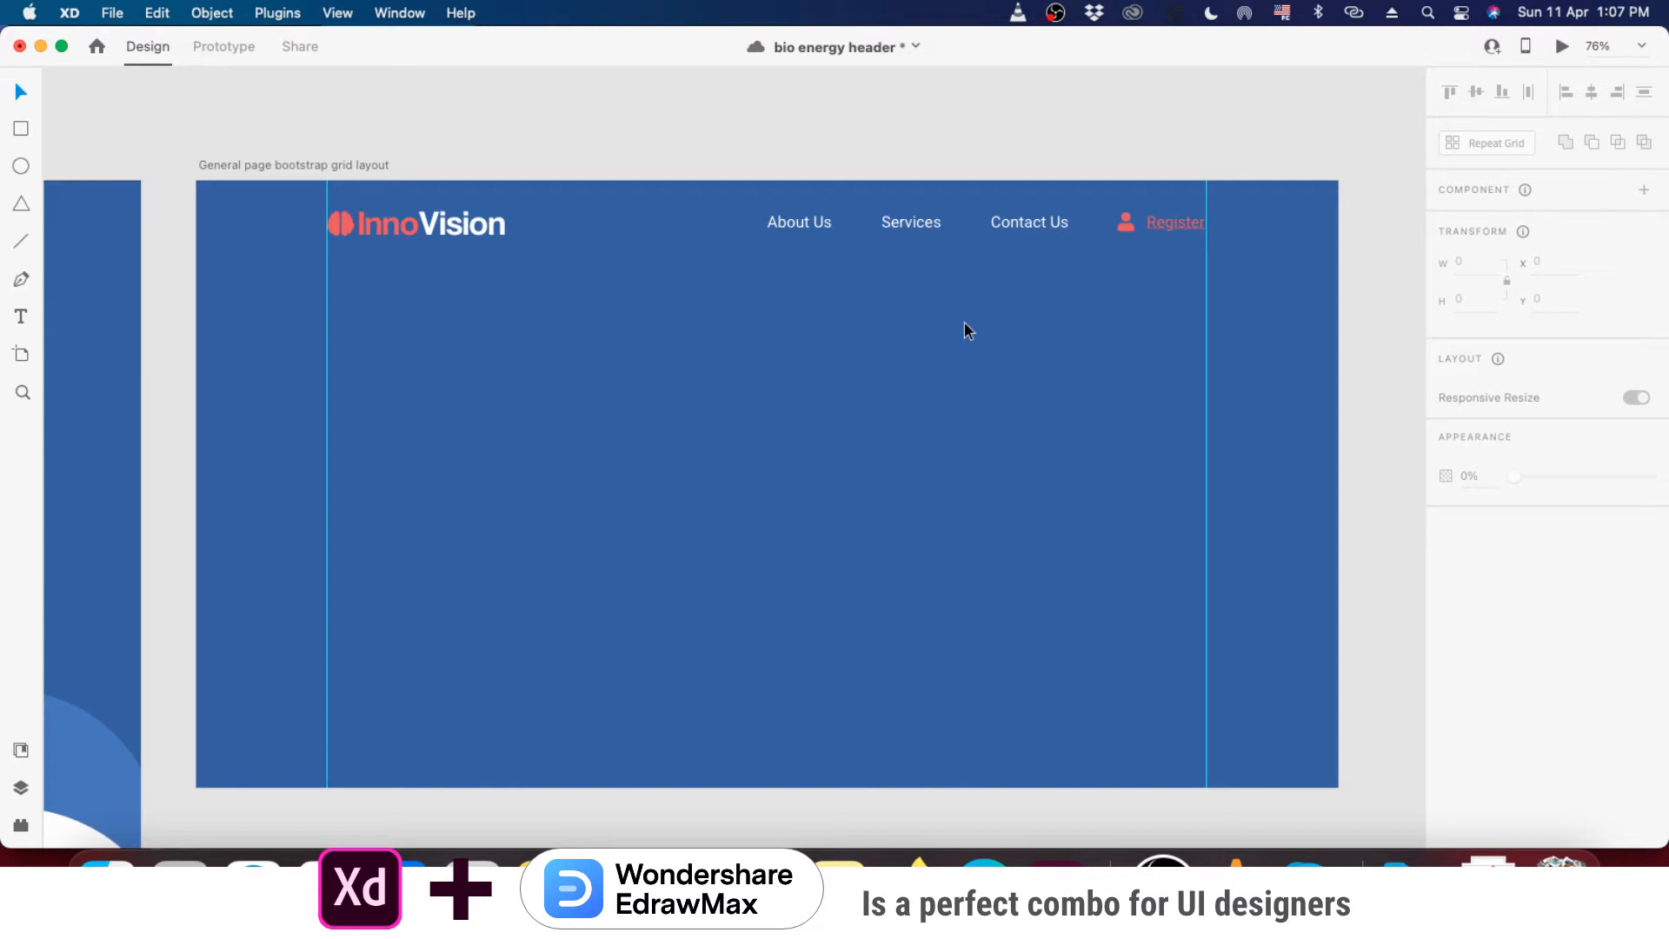
# - Add the text "Your Vision" below the logo at about X 212, Y 255
pyautogui.scroll(2, 1108, 290)
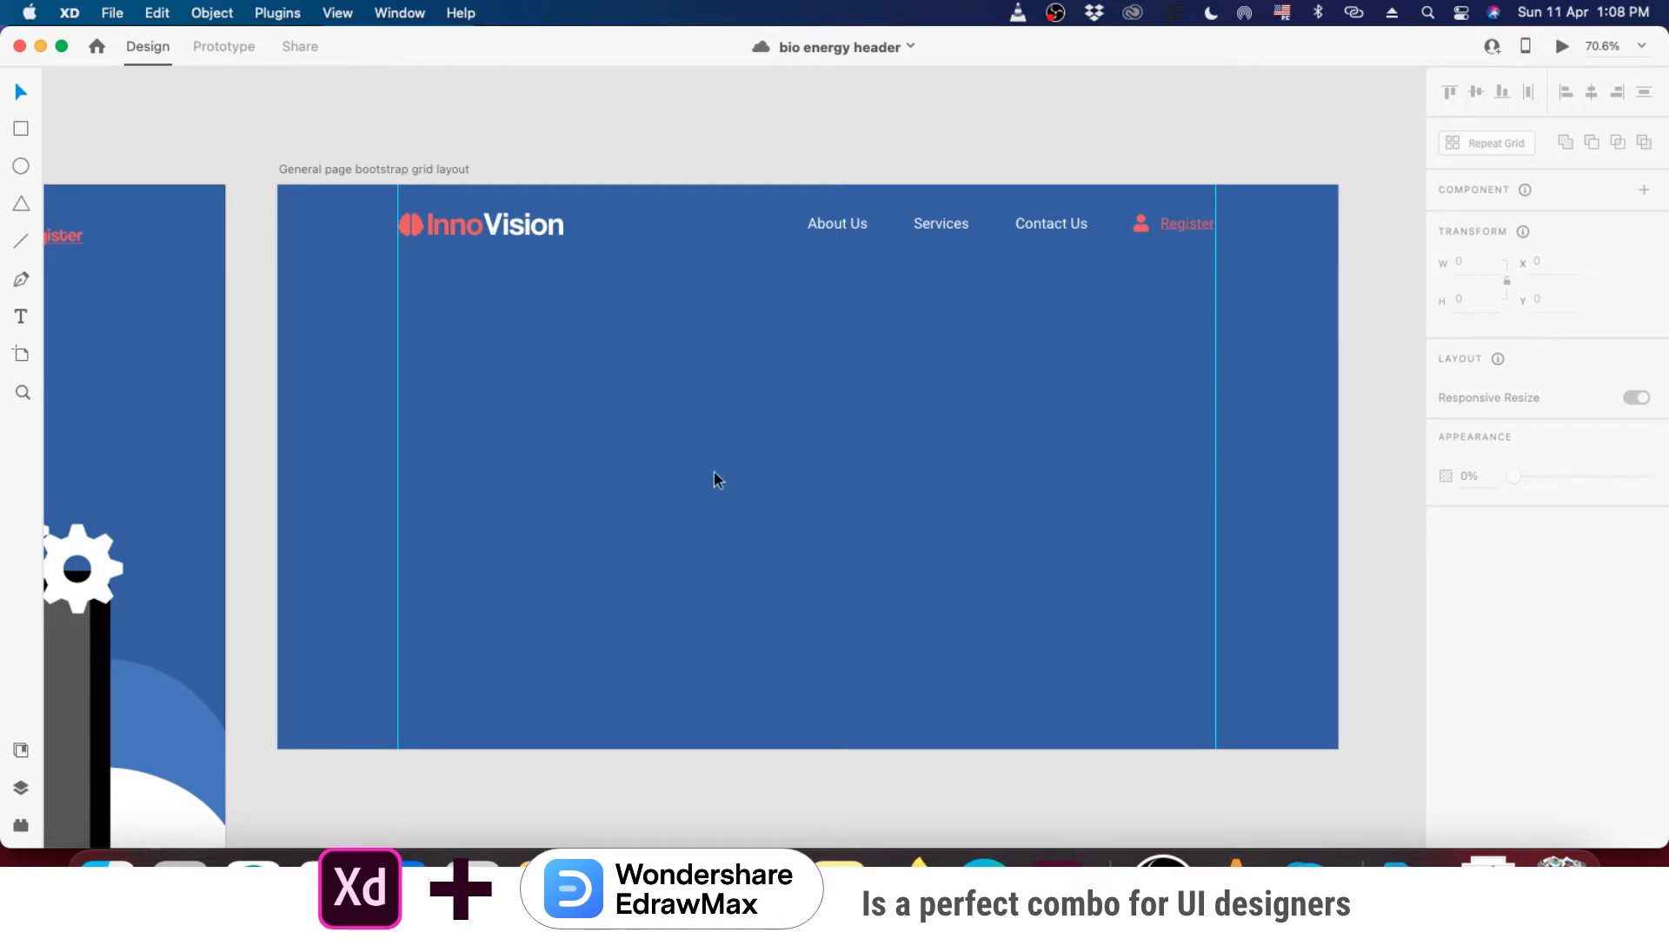
pyautogui.press('t')
pyautogui.click(433, 380)
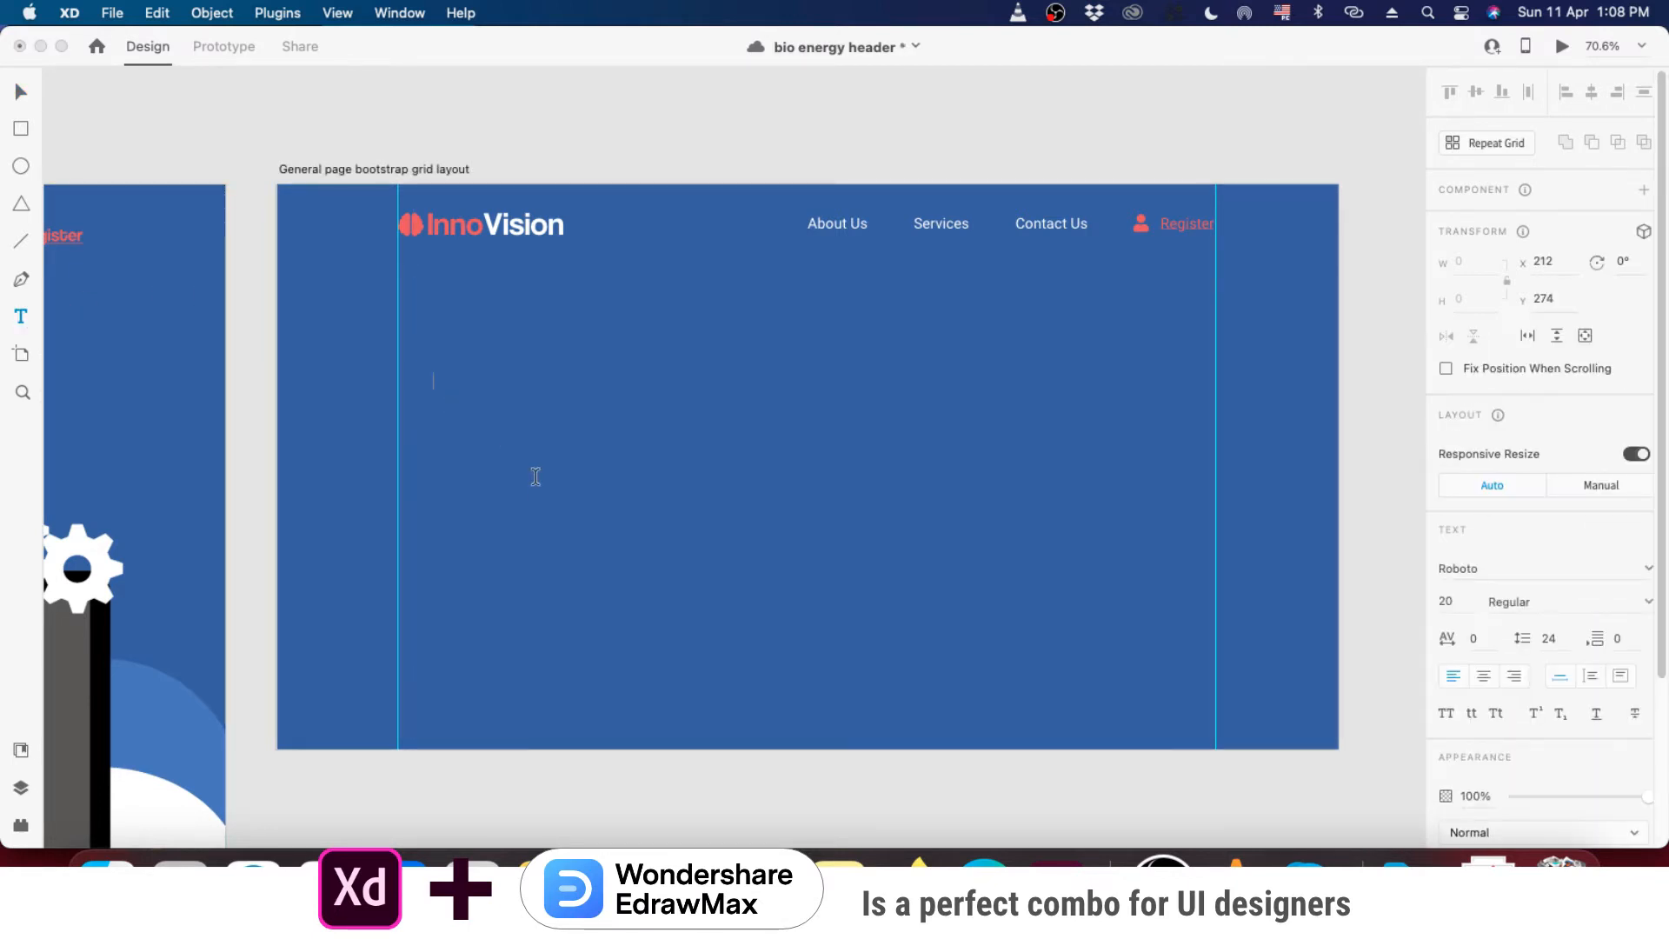
pyautogui.write('Your Vision')
pyautogui.click(22, 90)
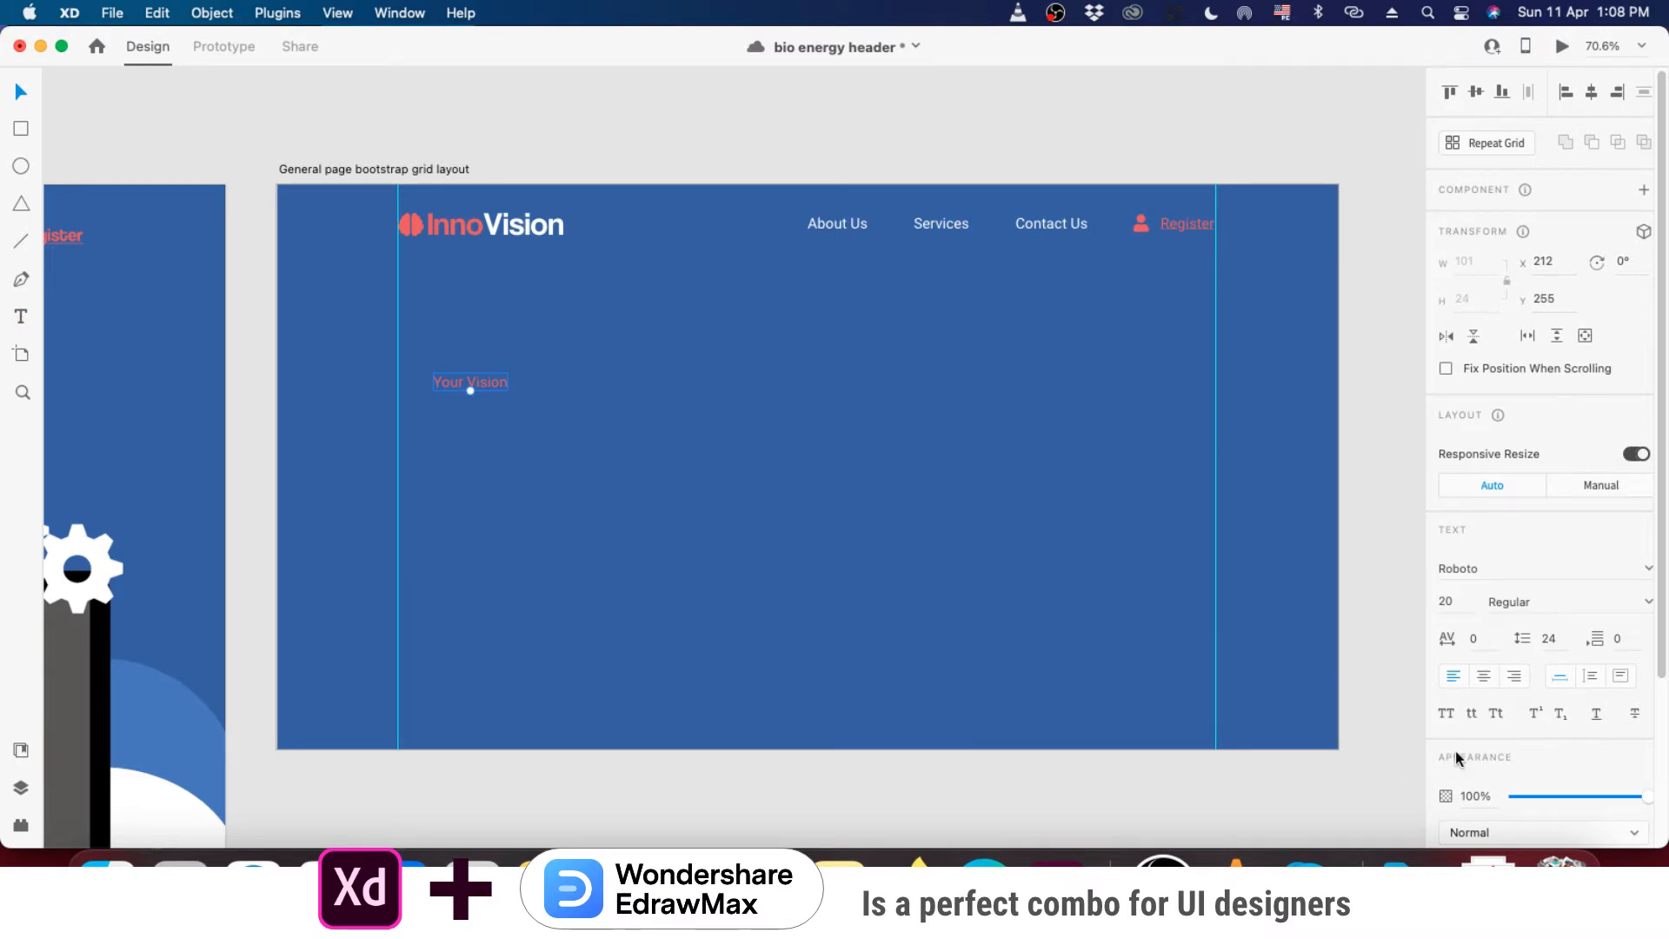
# - Set the fill of the "Your Vision" text to white, #FFFFFF
pyautogui.scroll(-5, 1465, 741)
pyautogui.click(1475, 693)
pyautogui.moveTo(1339, 635); pyautogui.dragTo(807, 373)
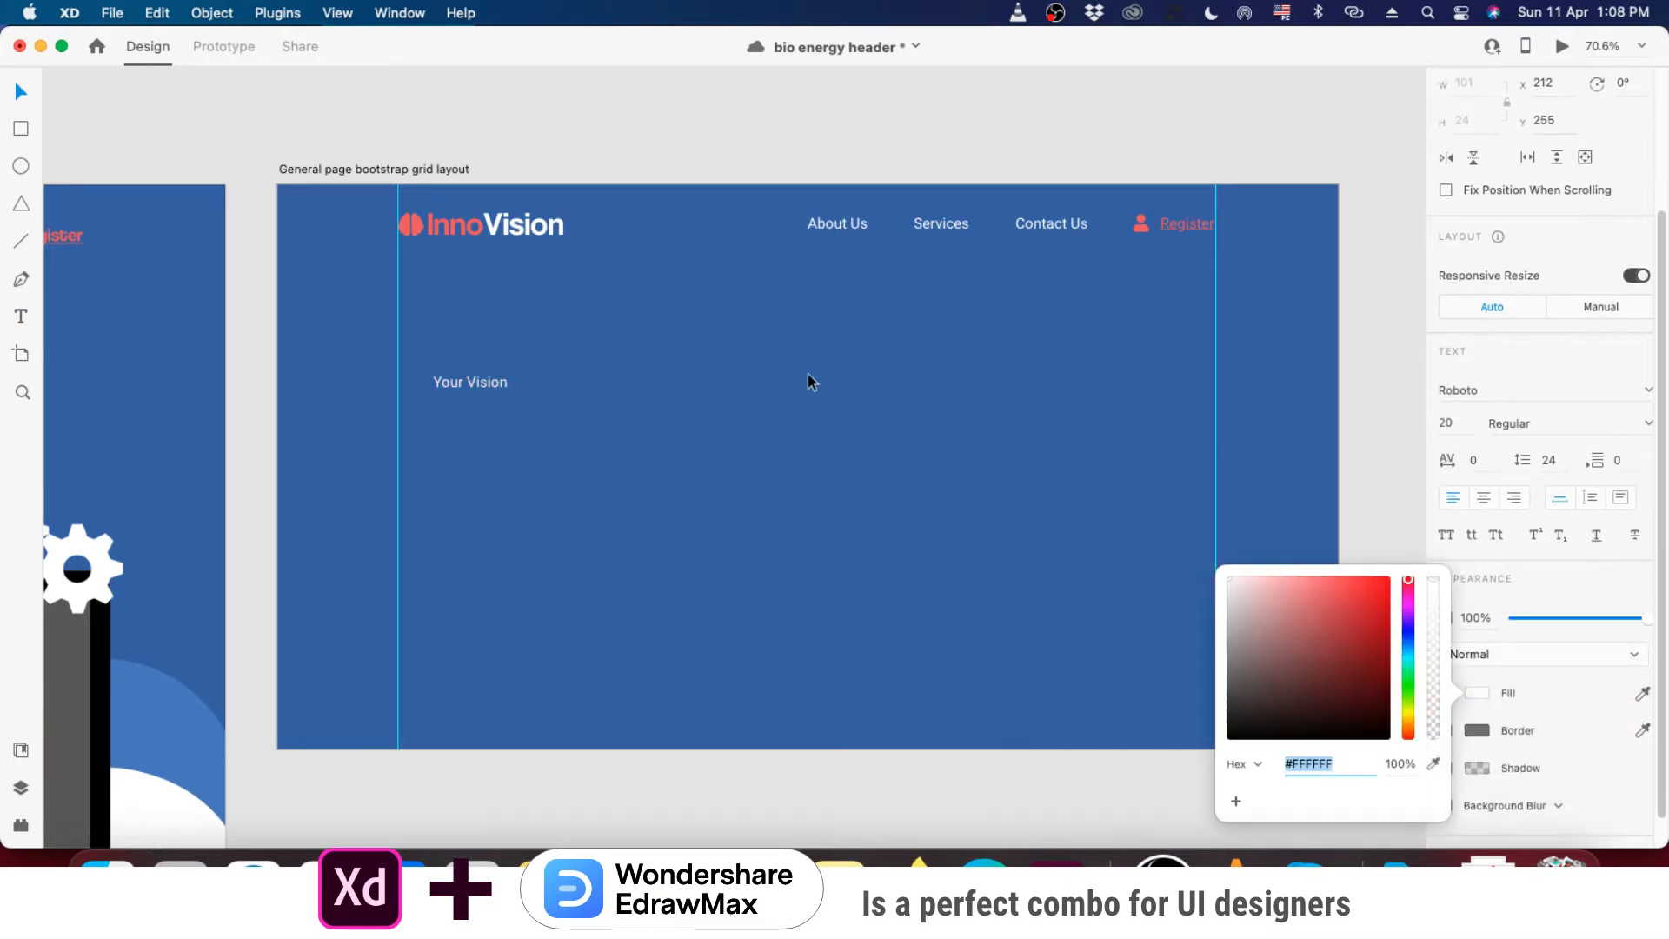
# - Enlarge "Your Vision" to font size 68 and place it against the left-hand grid guide at X 164, Y 235
pyautogui.click(457, 383)
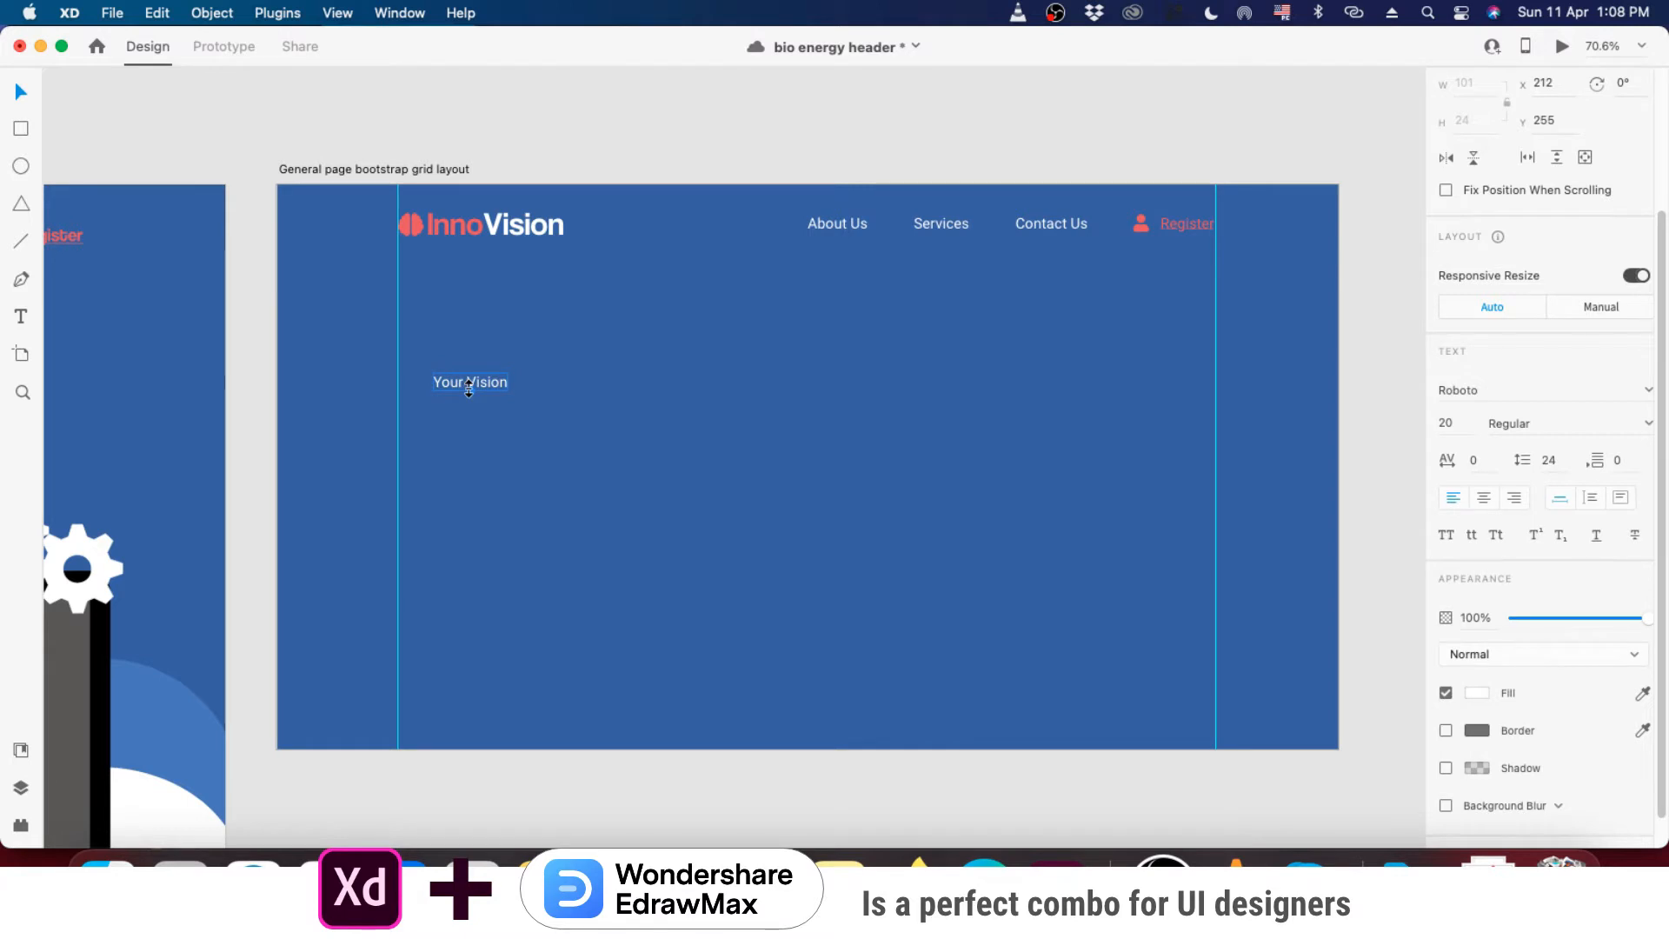
pyautogui.moveTo(470, 391); pyautogui.dragTo(499, 410)
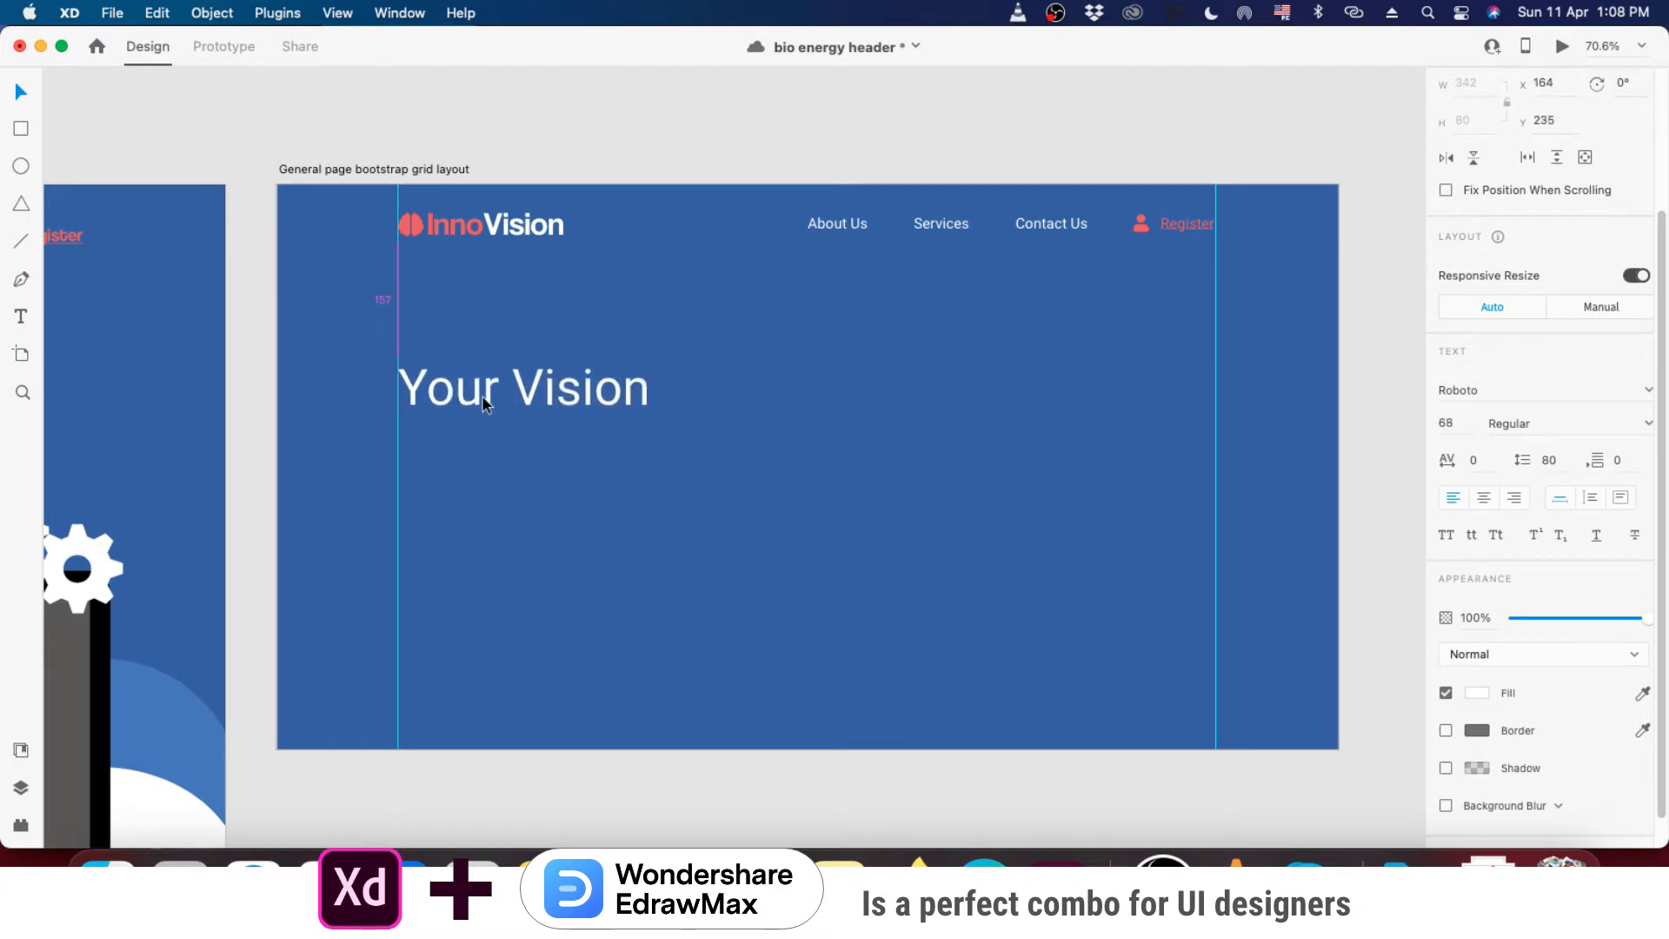
# - Move "Your Vision" down along the left-hand grid guide to X 164, Y 262
pyautogui.click(1622, 50)
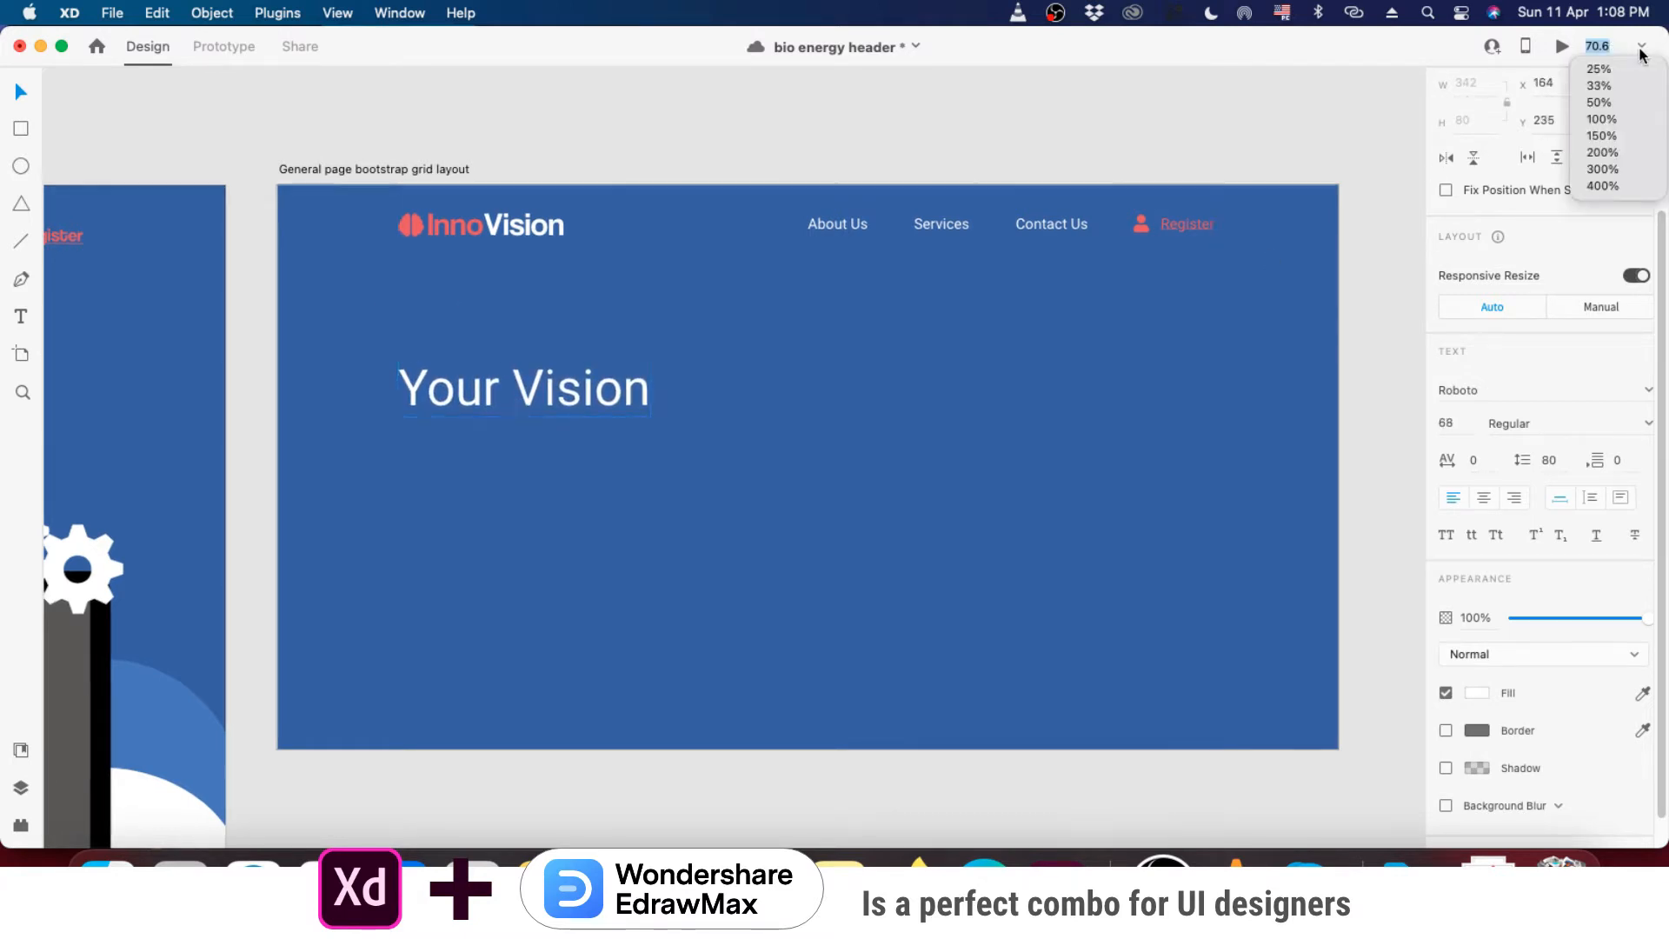
pyautogui.click(1610, 122)
pyautogui.moveTo(723, 352); pyautogui.dragTo(674, 400)
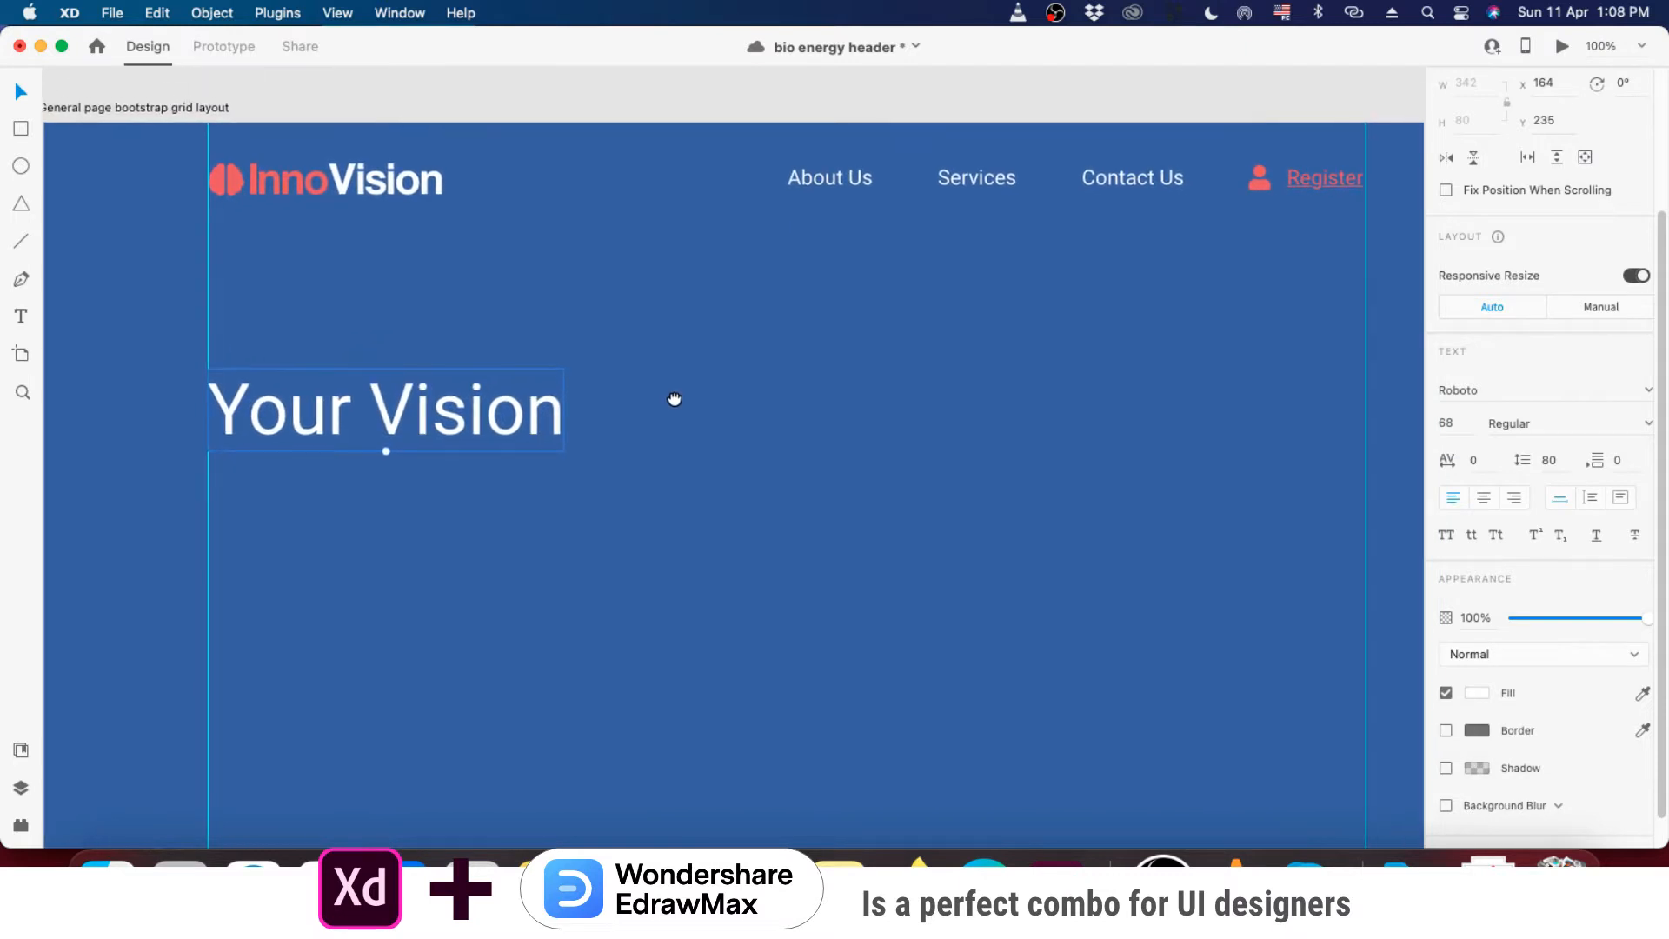
pyautogui.moveTo(304, 415); pyautogui.dragTo(304, 443)
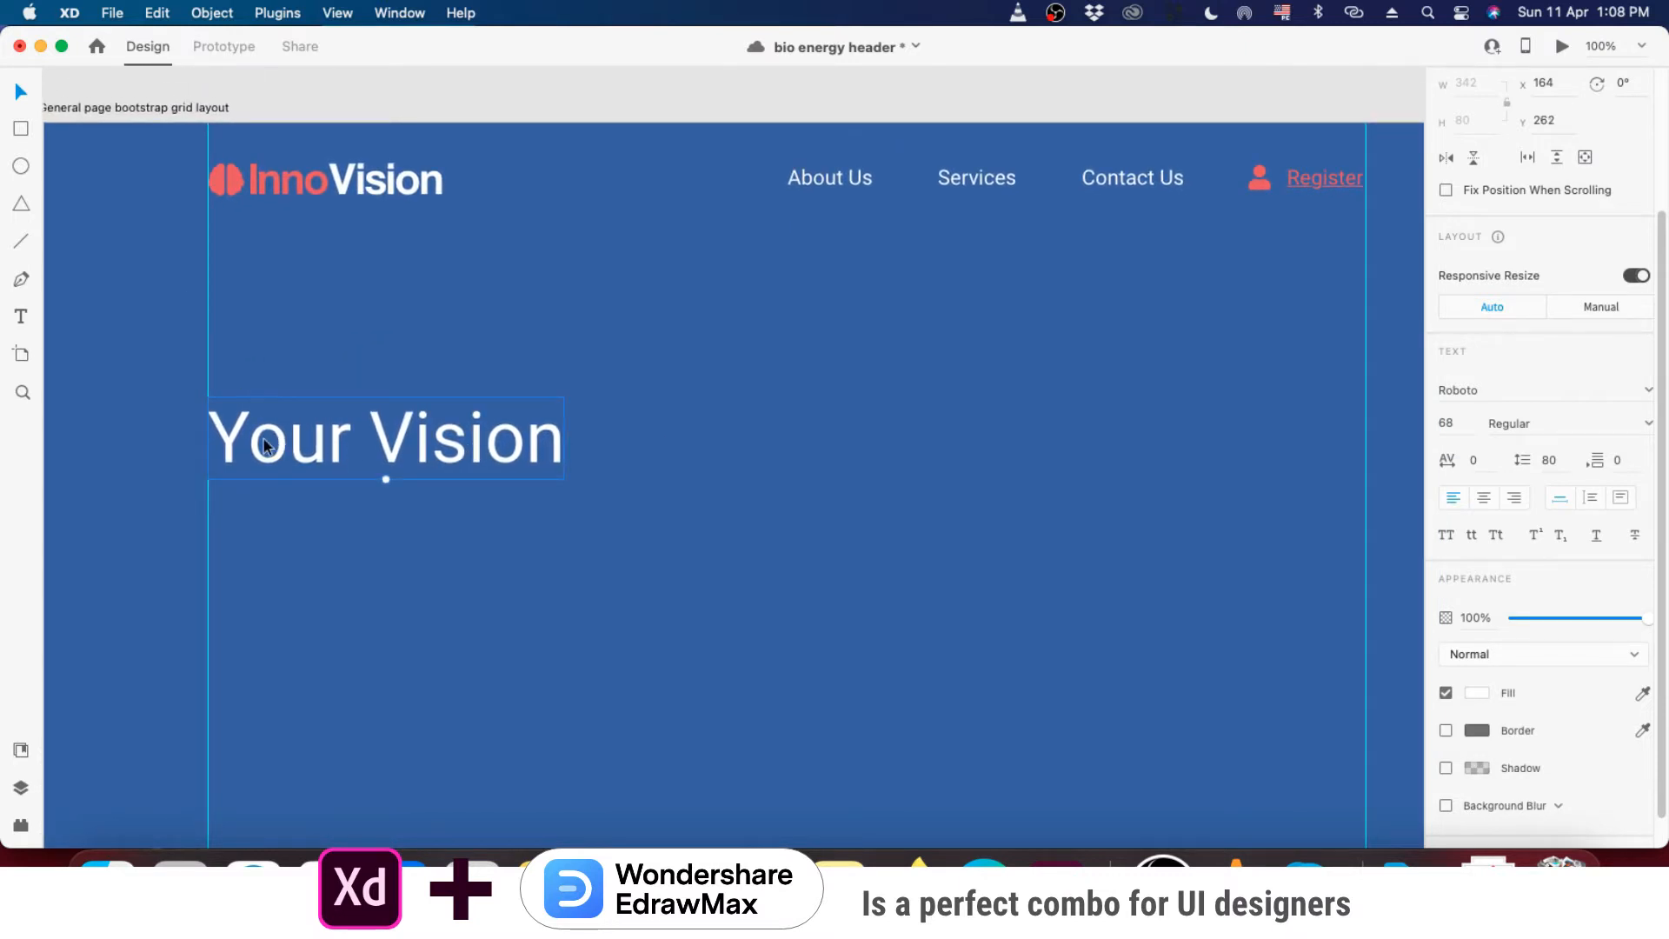
pyautogui.scroll(8, 258, 437)
pyautogui.moveTo(459, 476)
pyautogui.mouseDown()
pyautogui.moveTo(471, 514)
pyautogui.moveTo(461, 478)
pyautogui.mouseUp()
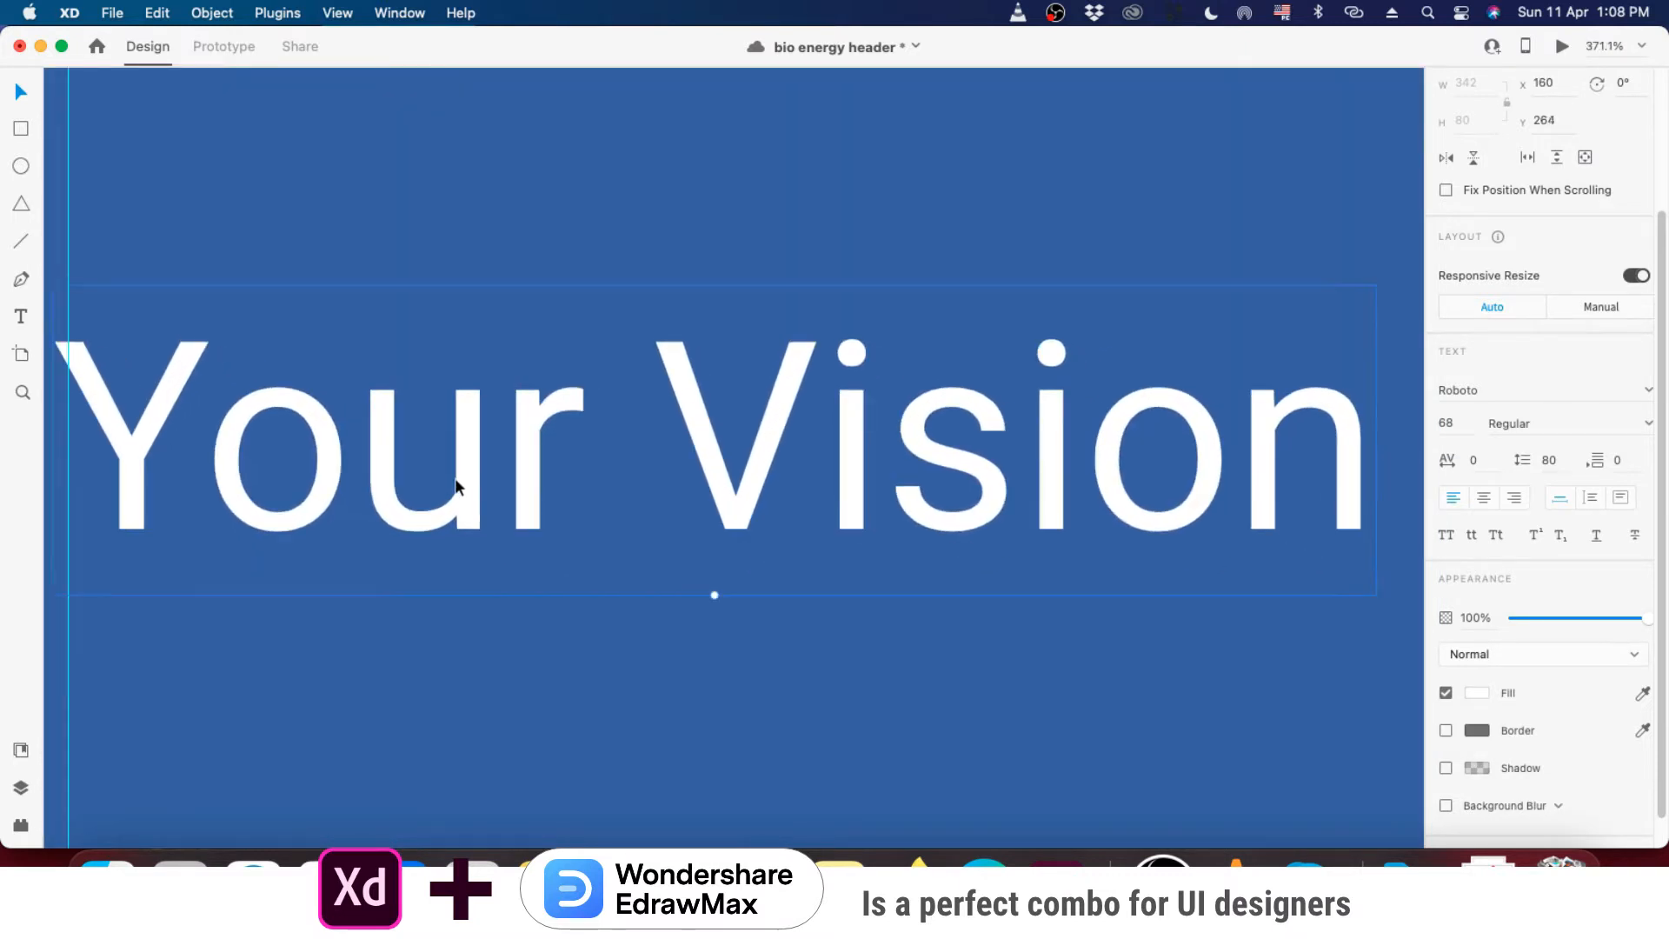
pyautogui.scroll(-5, 350, 409)
pyautogui.scroll(-4, 488, 451)
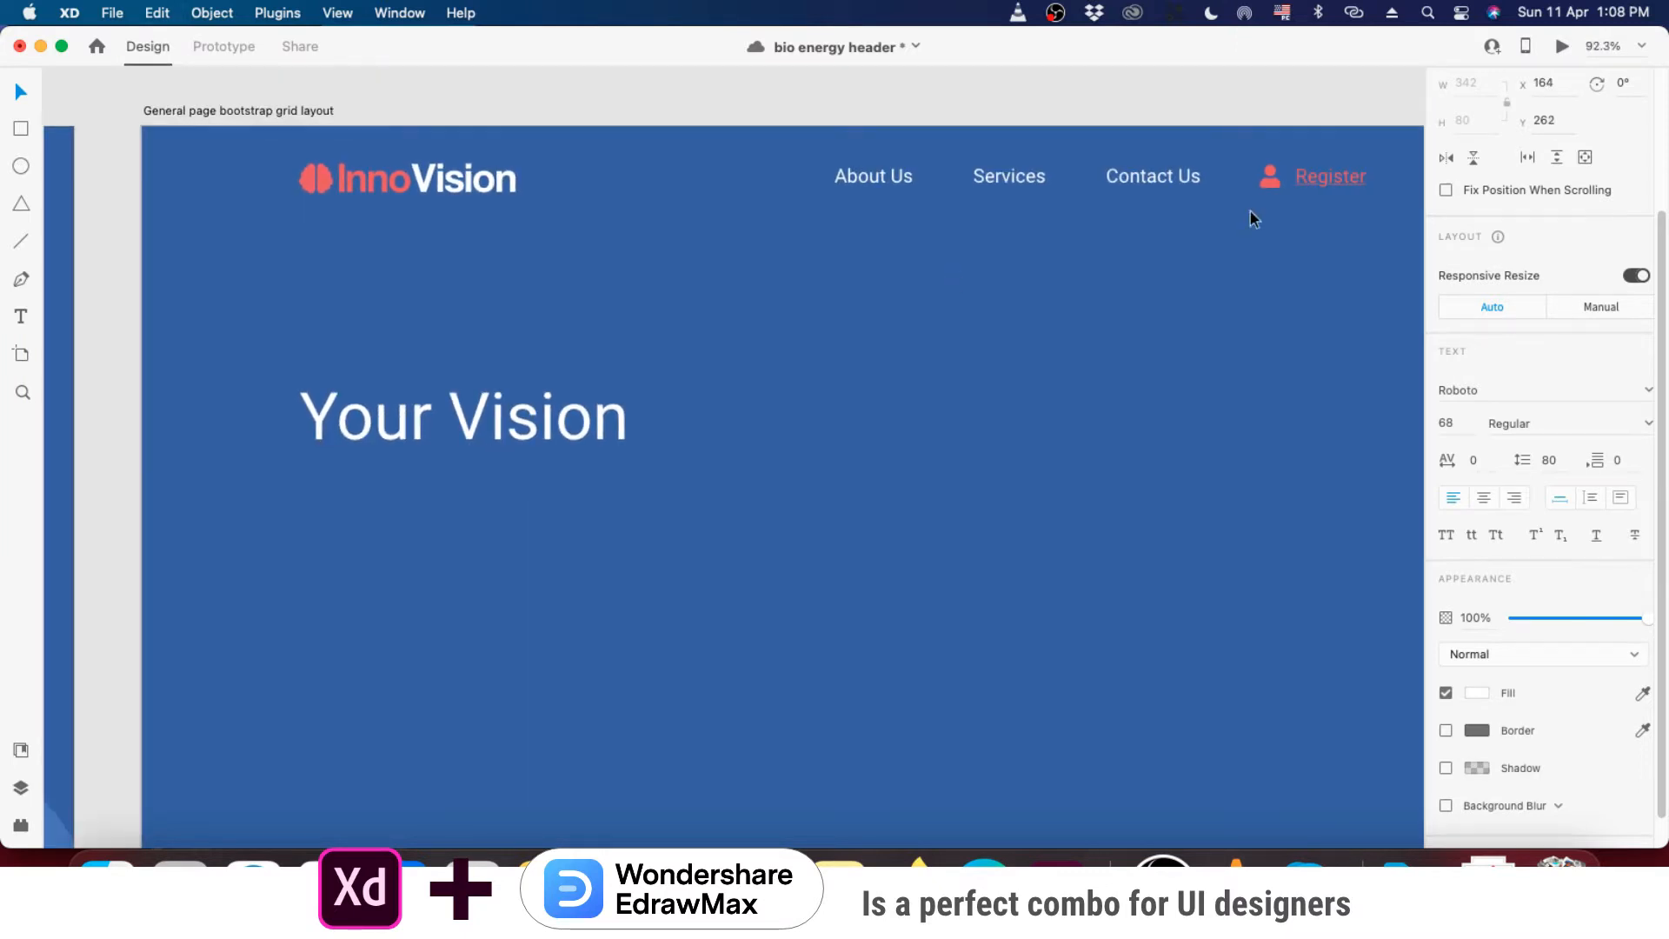
pyautogui.click(1641, 45)
pyautogui.click(1604, 118)
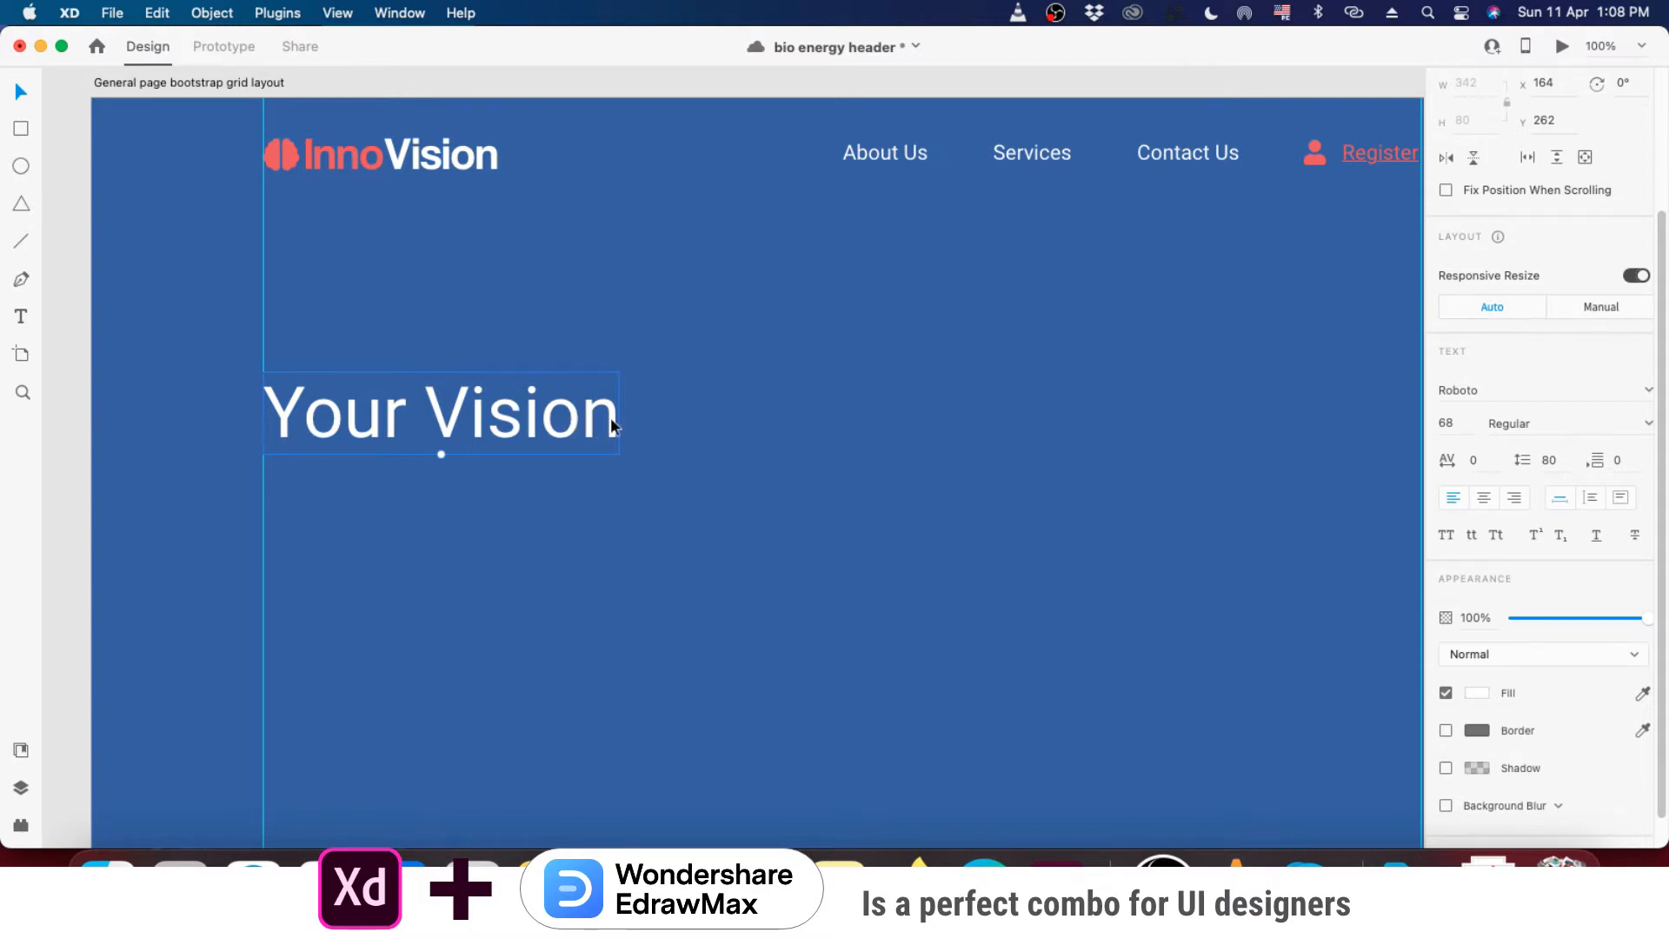
# - Set the "Your Vision" text to Roboto Bold and move it up to Y 243
pyautogui.click(1517, 392)
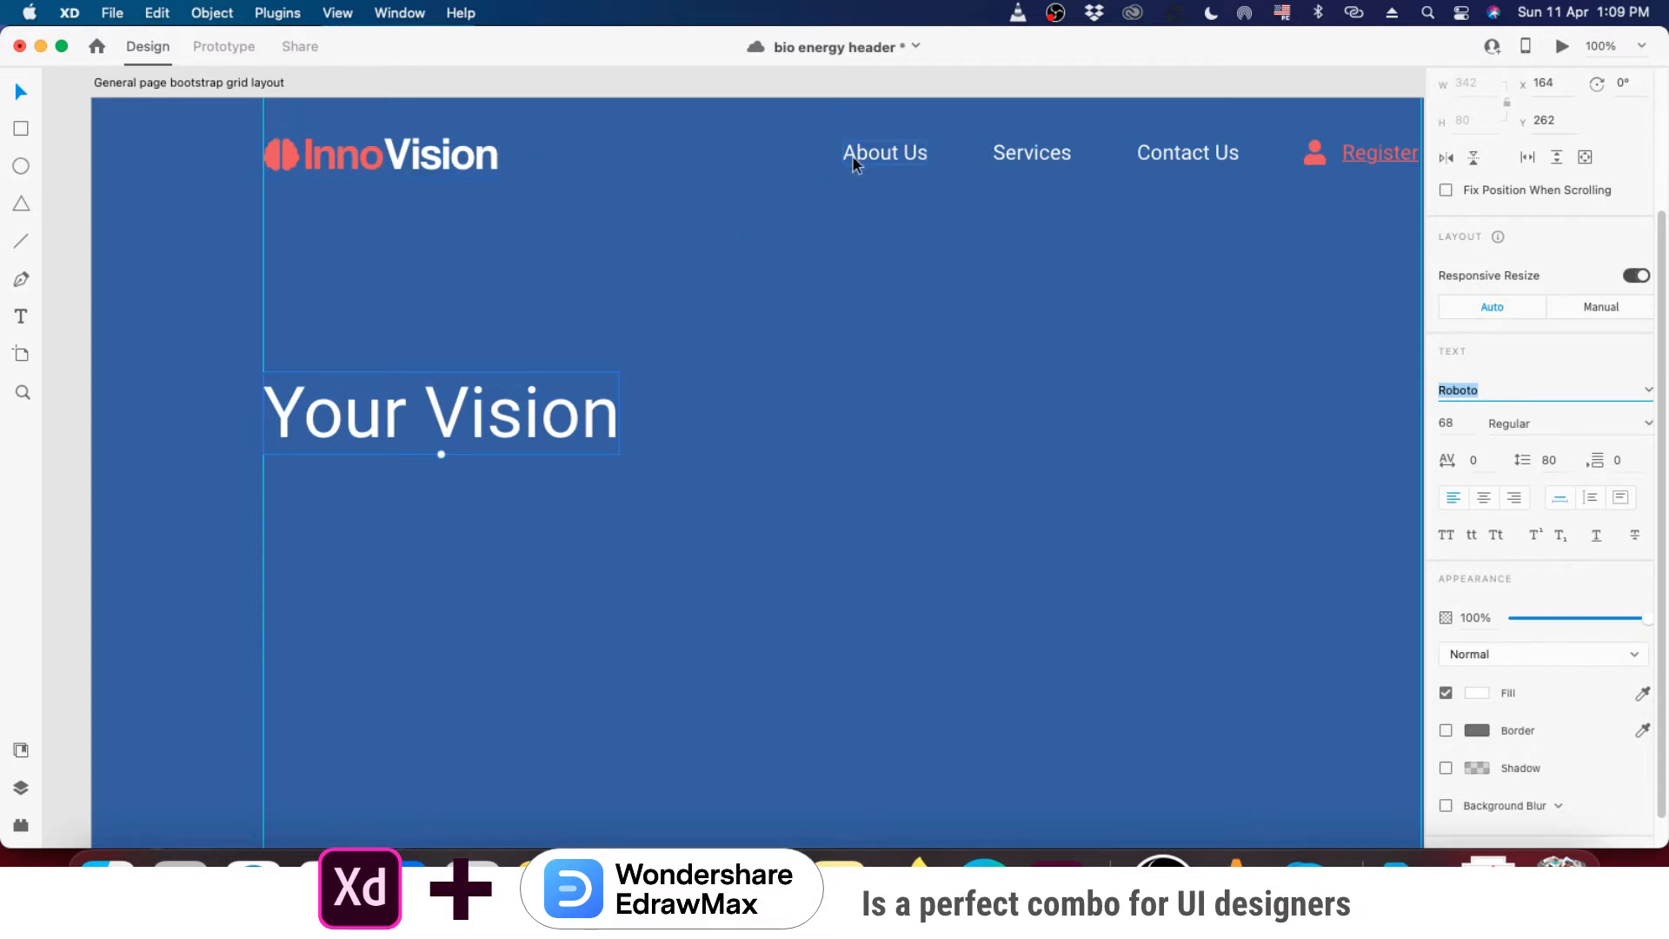
pyautogui.click(1648, 424)
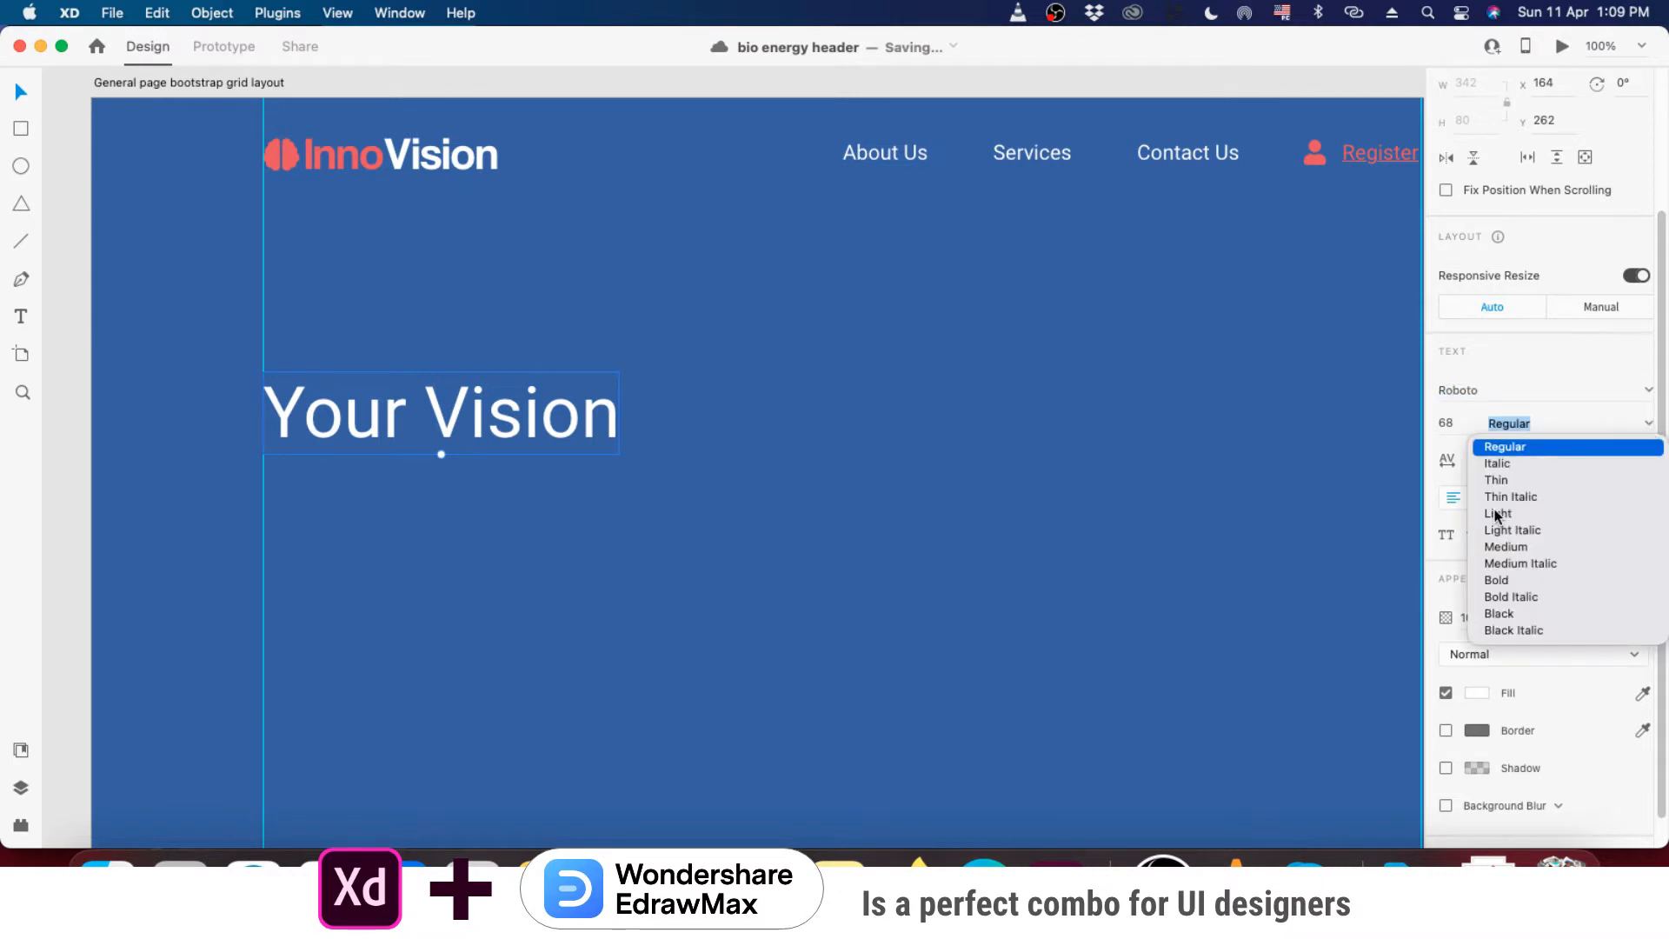
pyautogui.click(1511, 577)
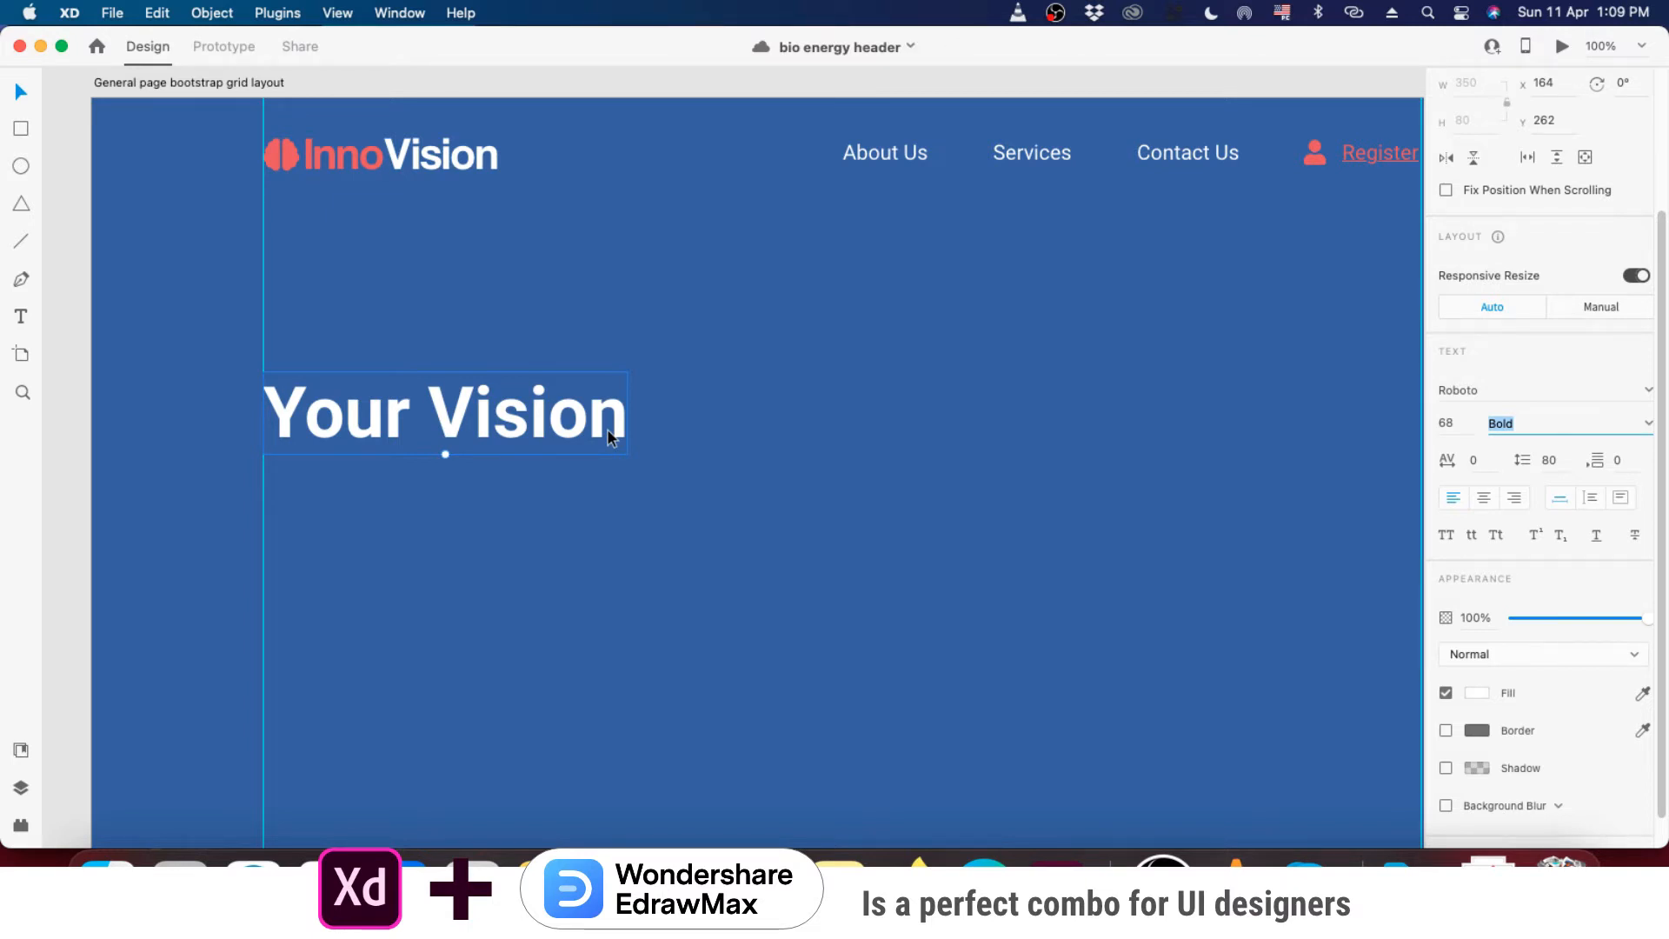
pyautogui.moveTo(611, 438); pyautogui.dragTo(614, 417)
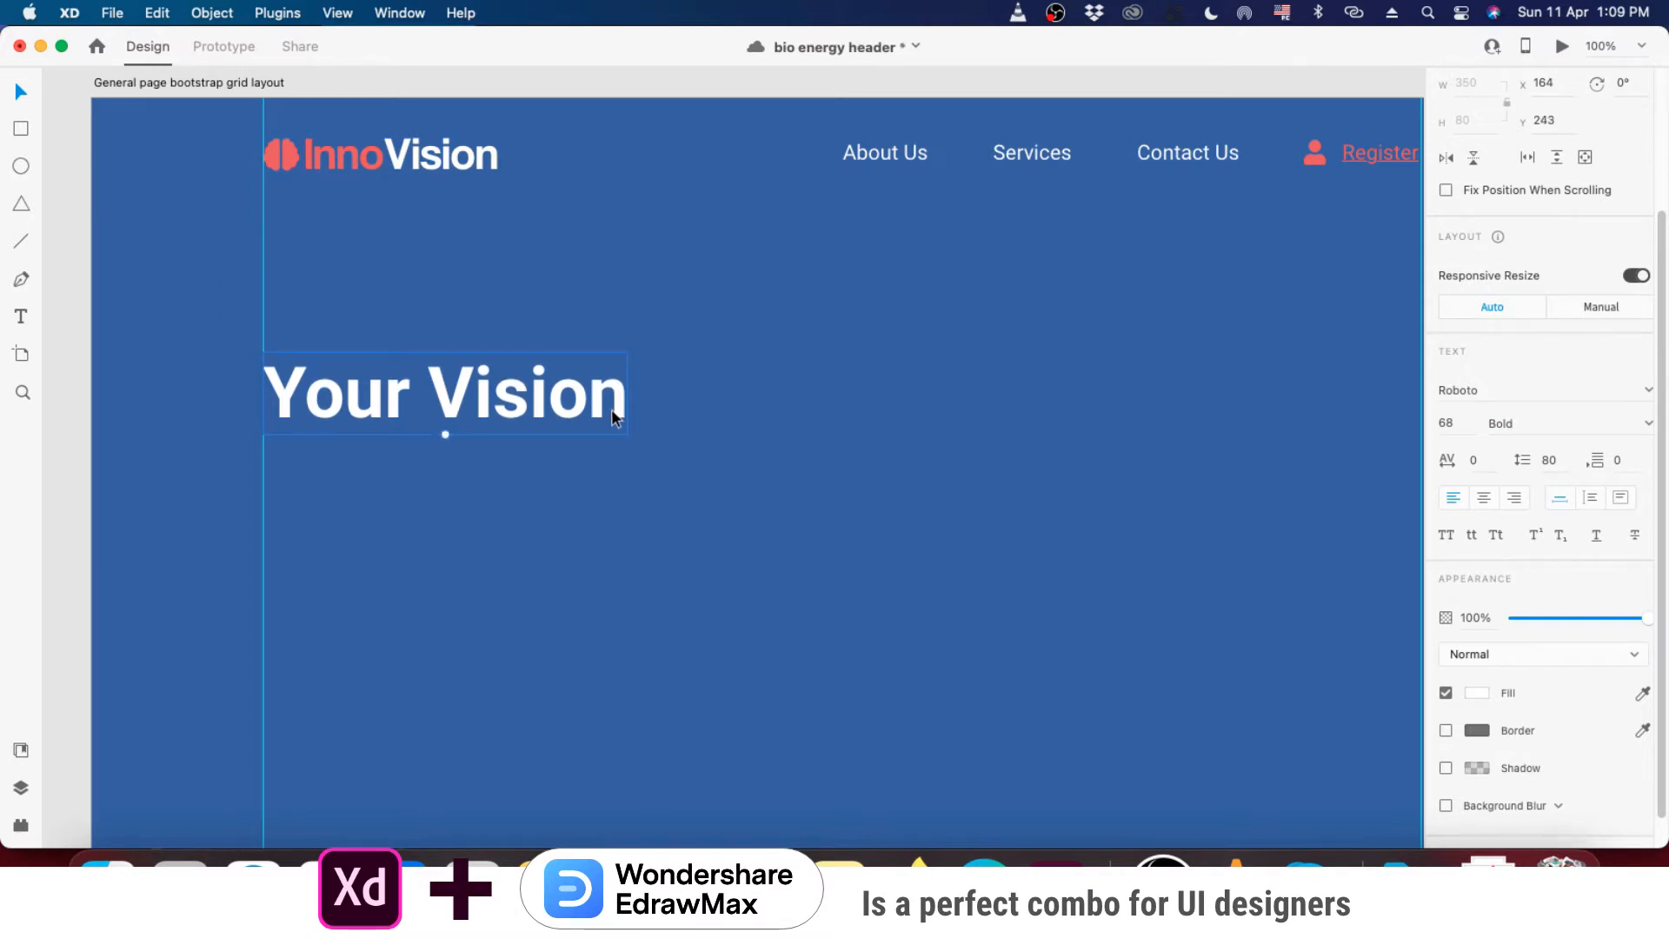
# - Duplicate "Your Vision" directly below at X 164, Y 328 and change the copy's text to "Our Innovation"
pyautogui.moveTo(614, 417); pyautogui.dragTo(610, 501)
pyautogui.doubleClick(609, 499)
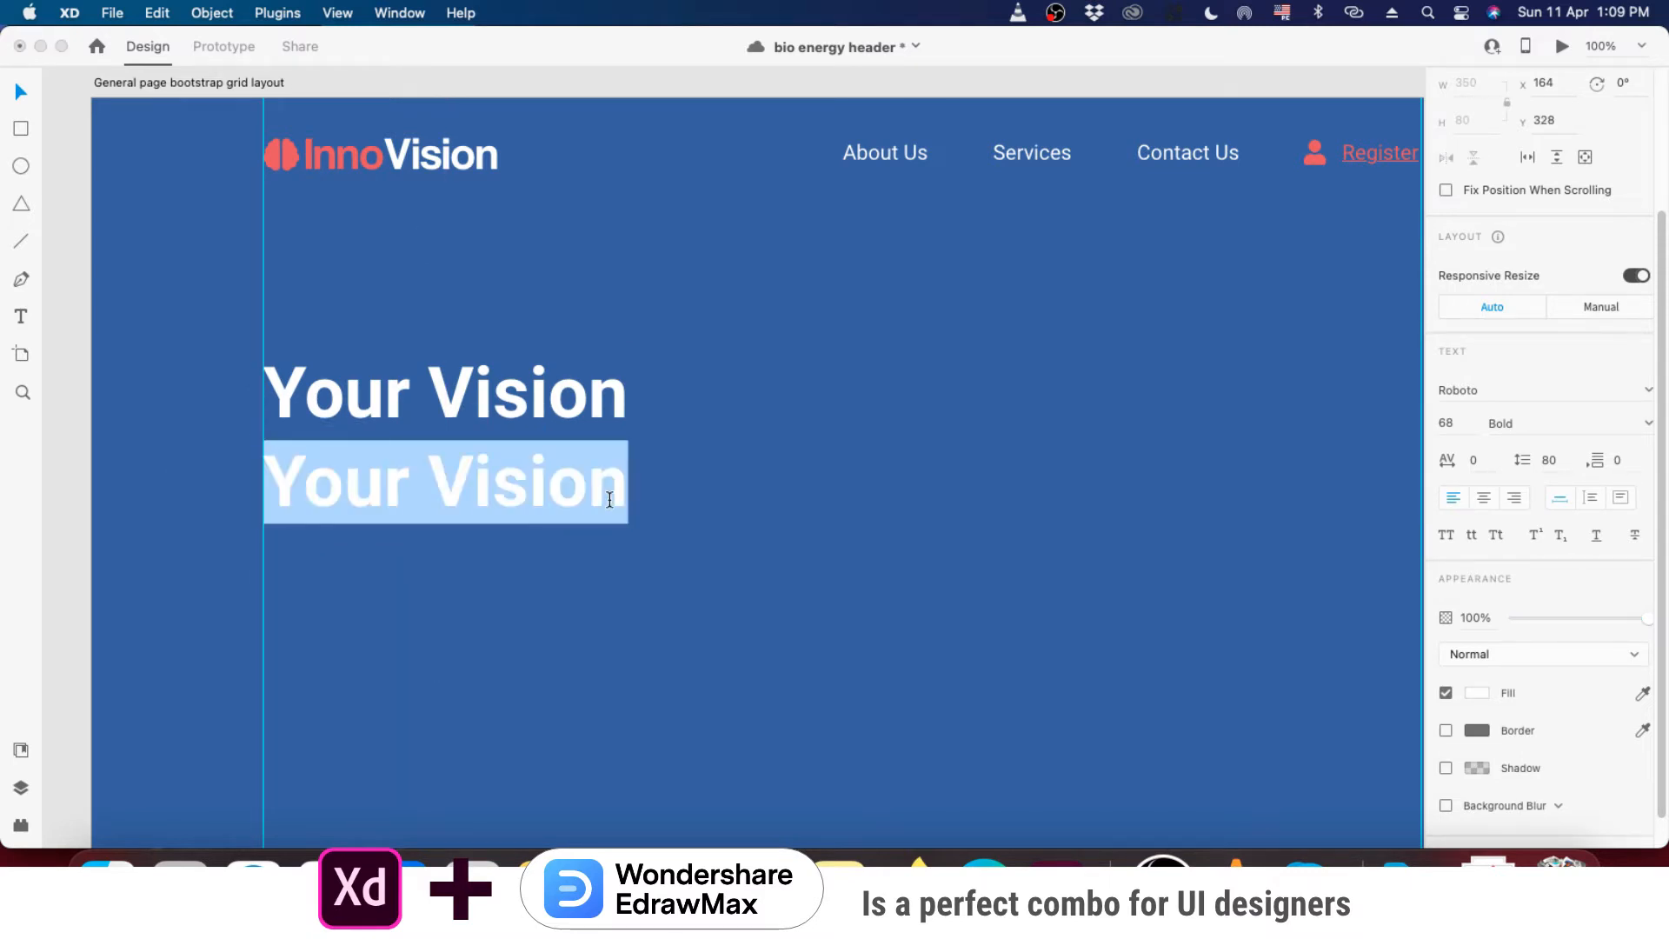
pyautogui.write('u')
pyautogui.press('BackSpace')
pyautogui.write('O')
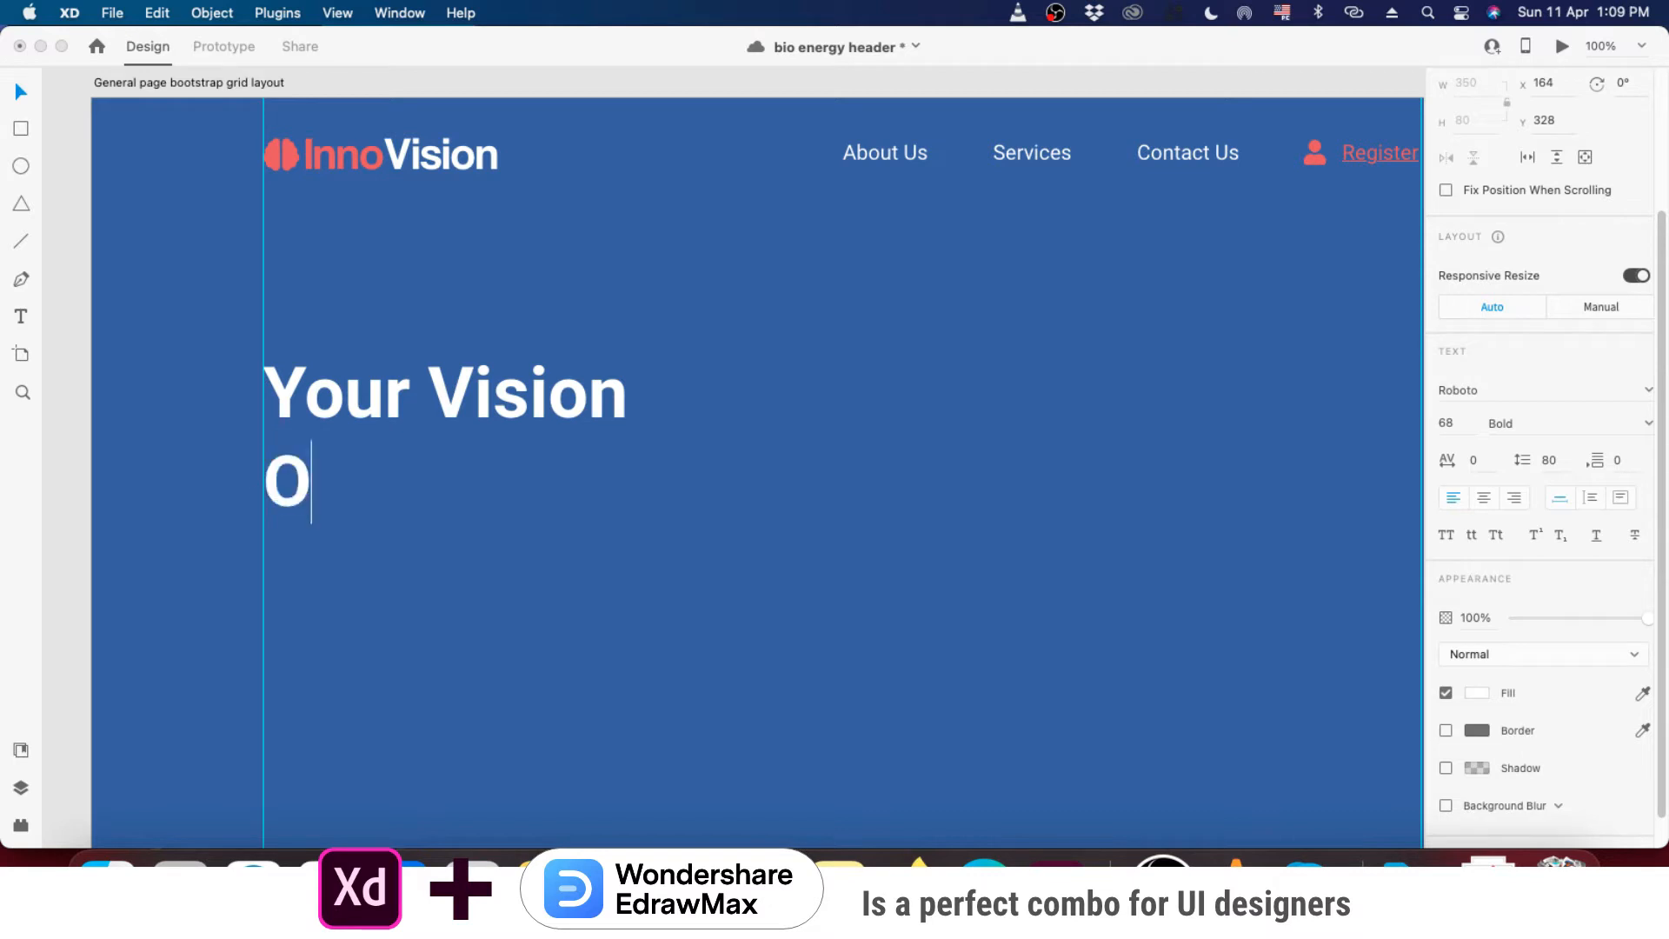
pyautogui.write('ur ')
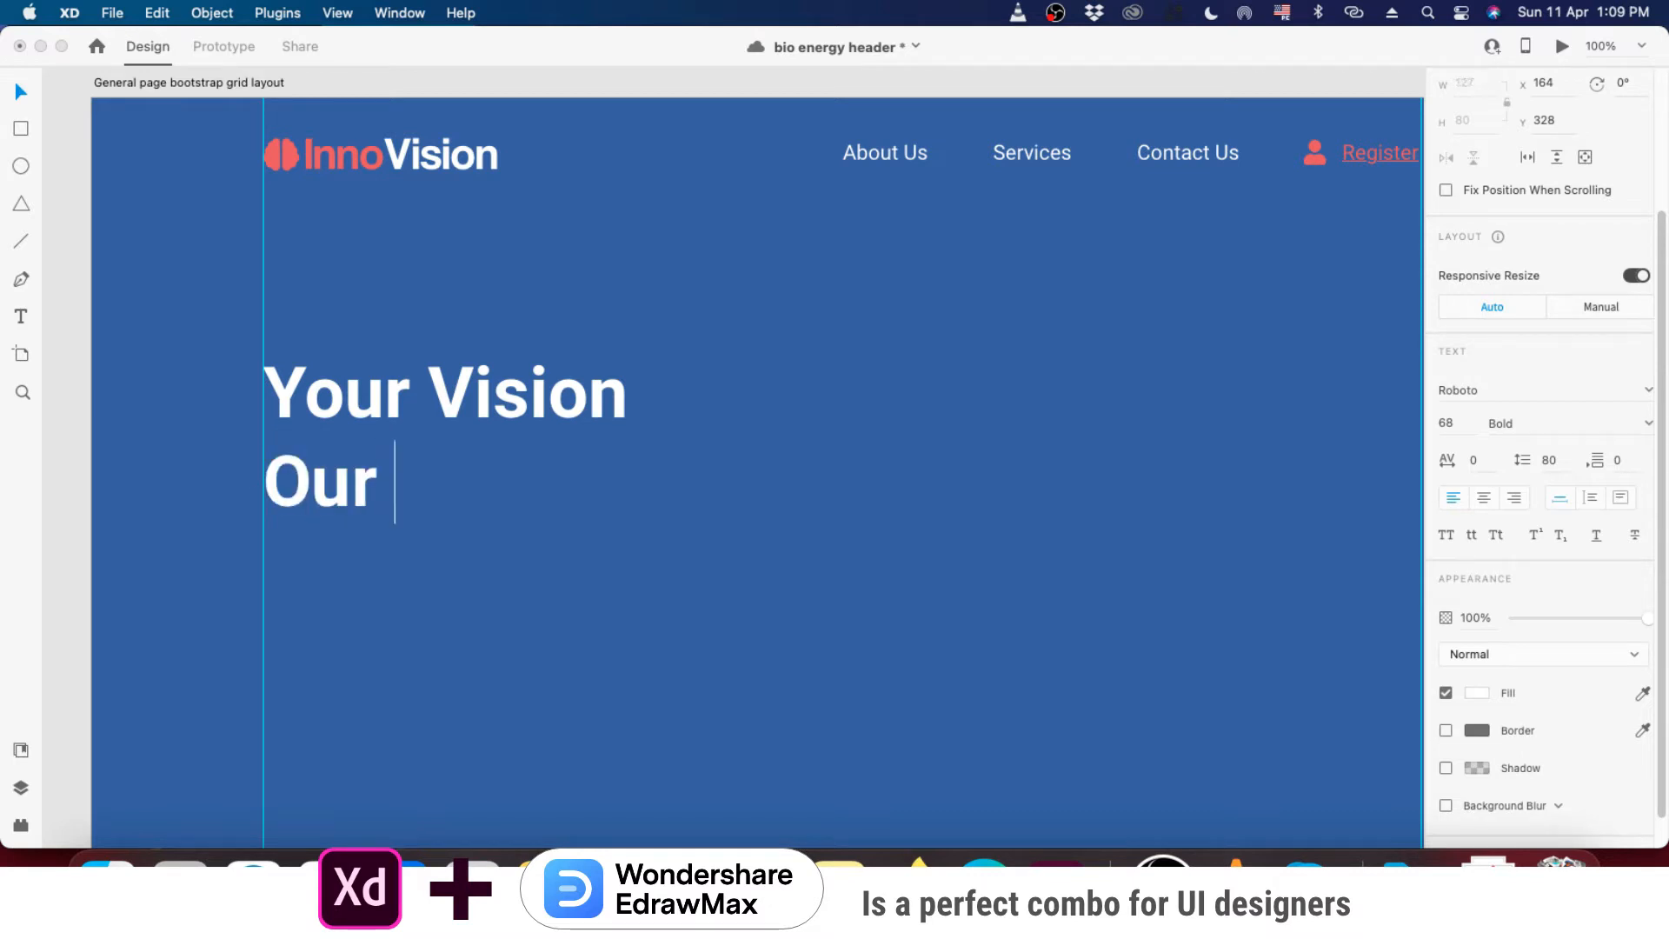
pyautogui.write('Innovation')
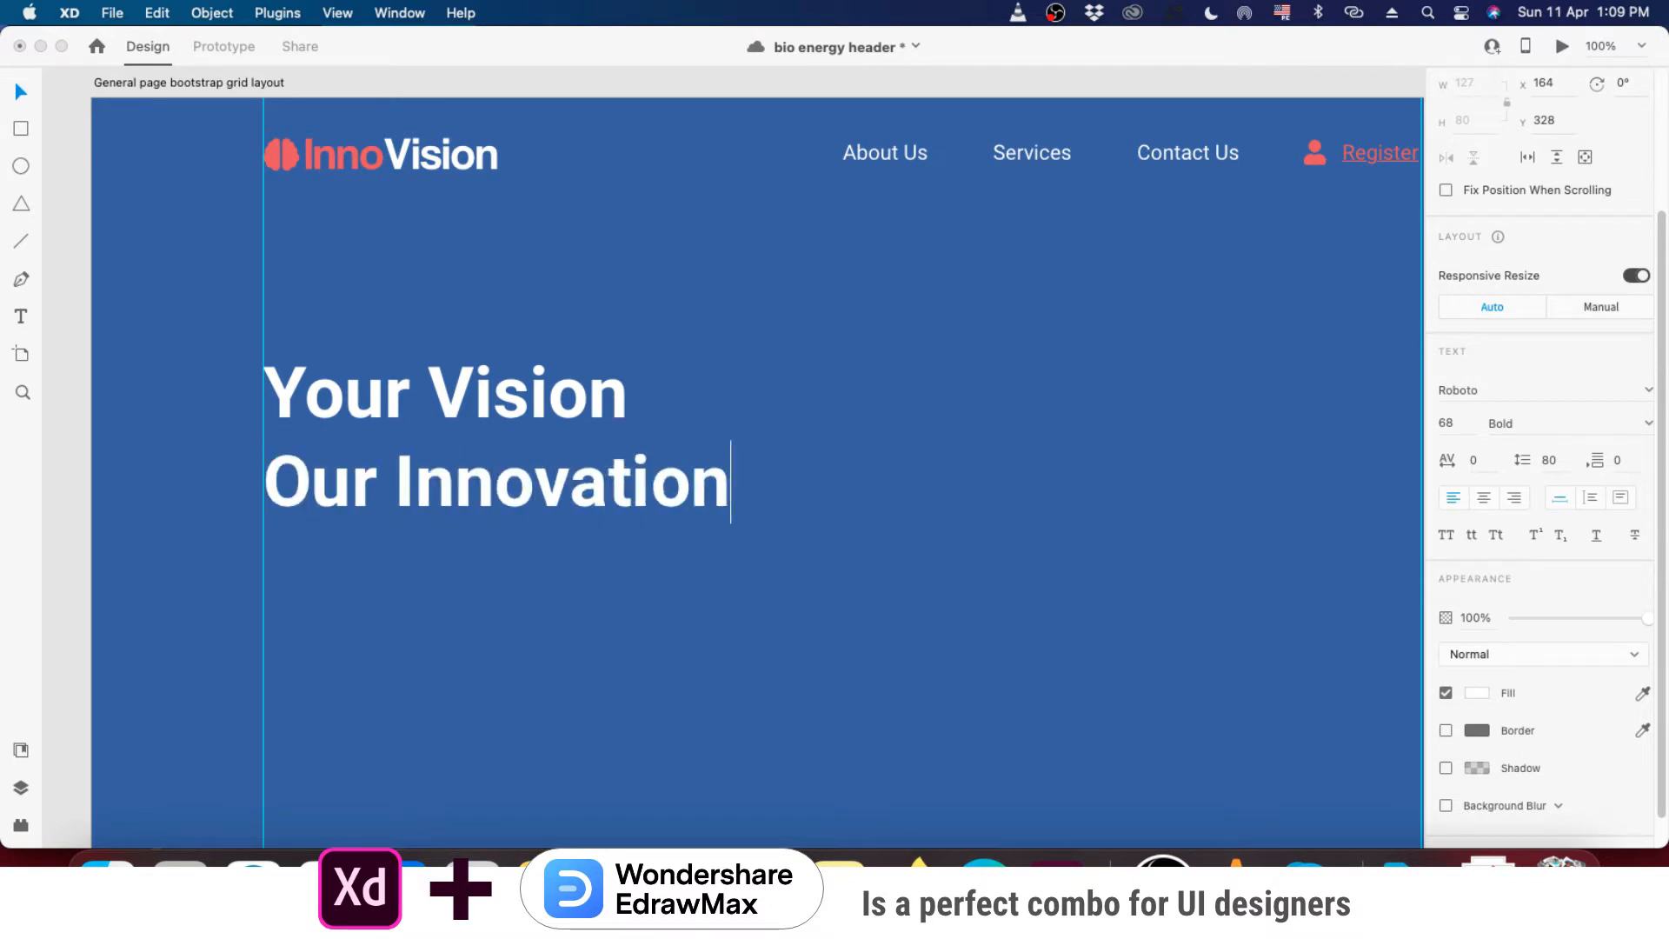
pyautogui.press('Escape')
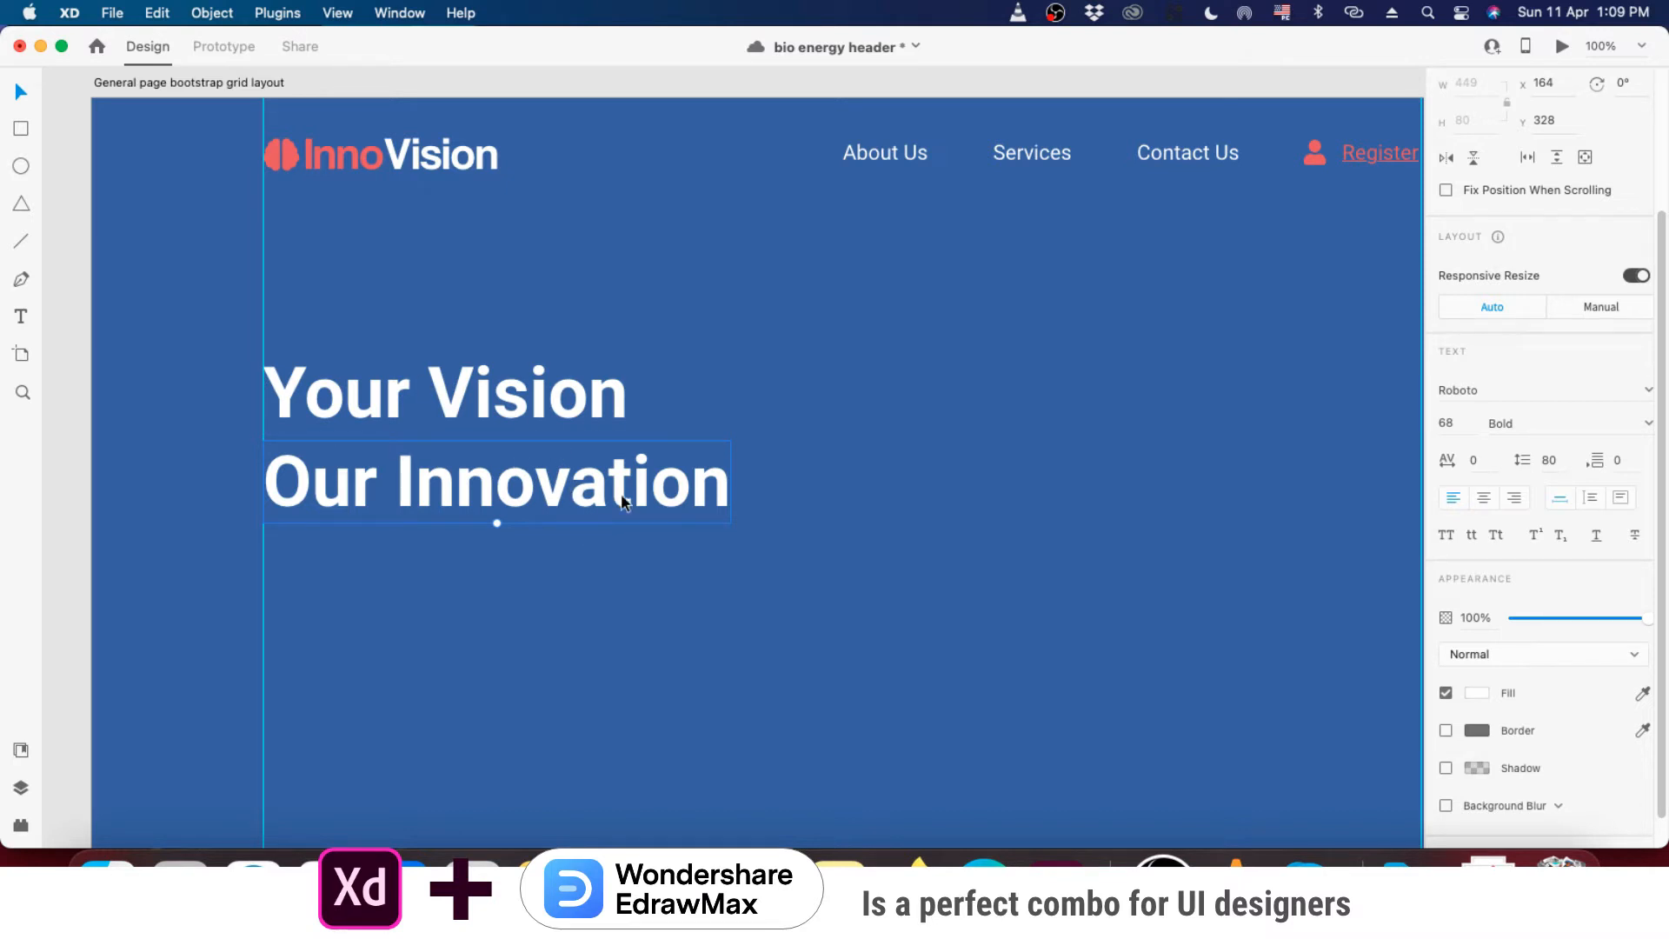
pyautogui.click(555, 412)
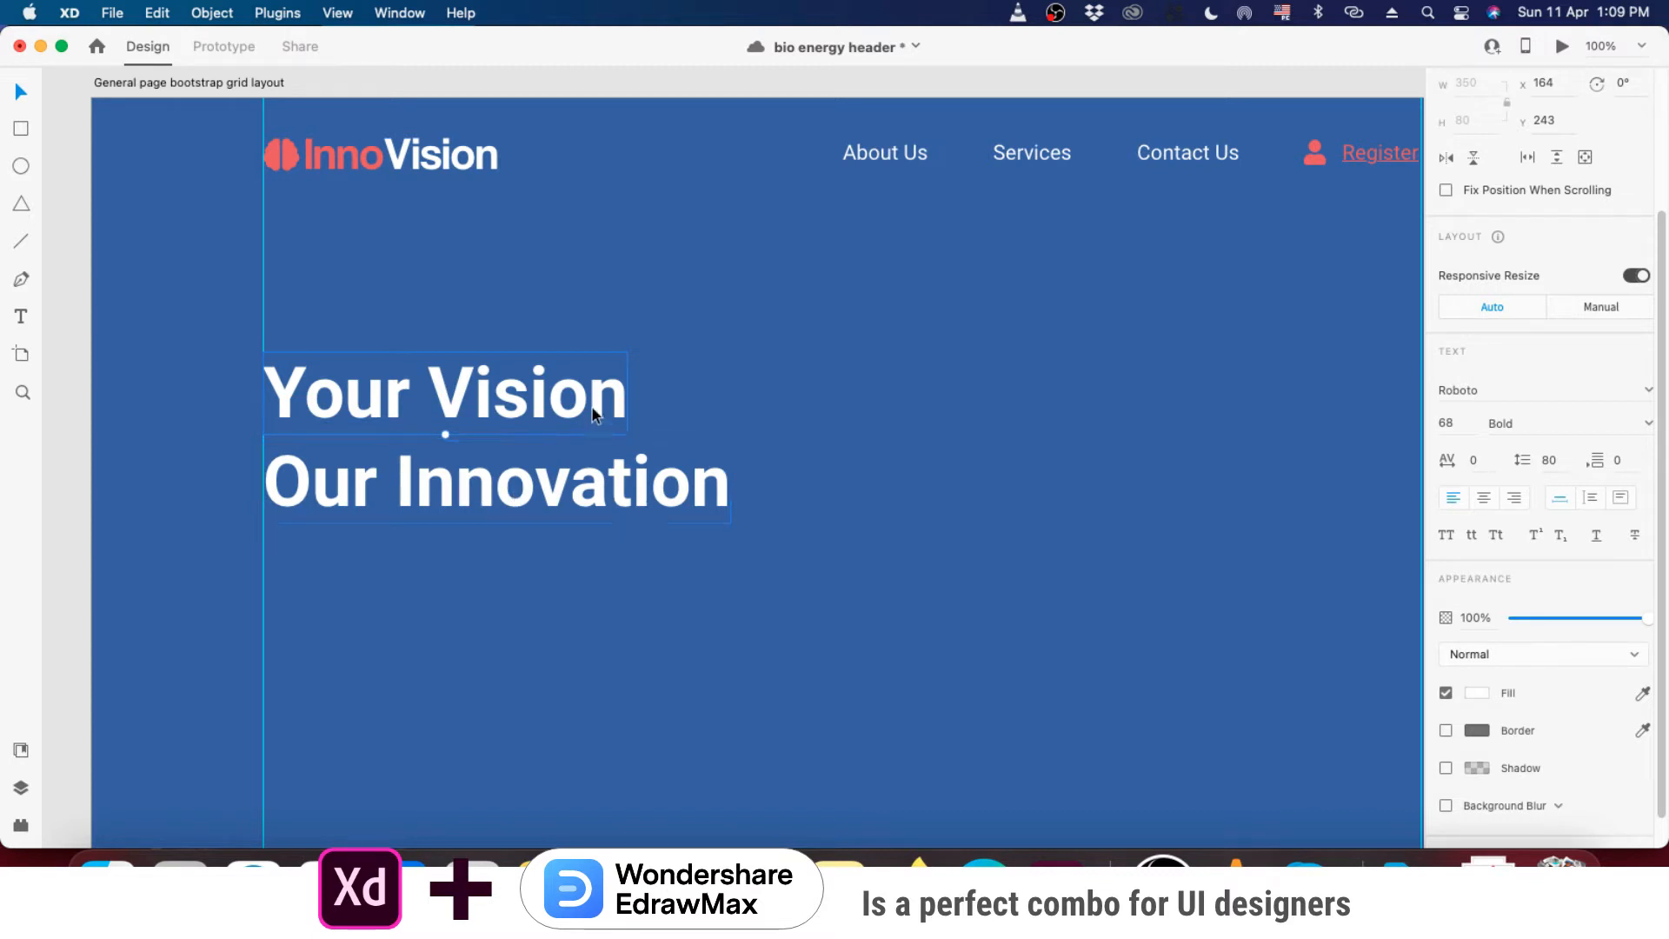
pyautogui.click(1458, 426)
pyautogui.click(630, 519)
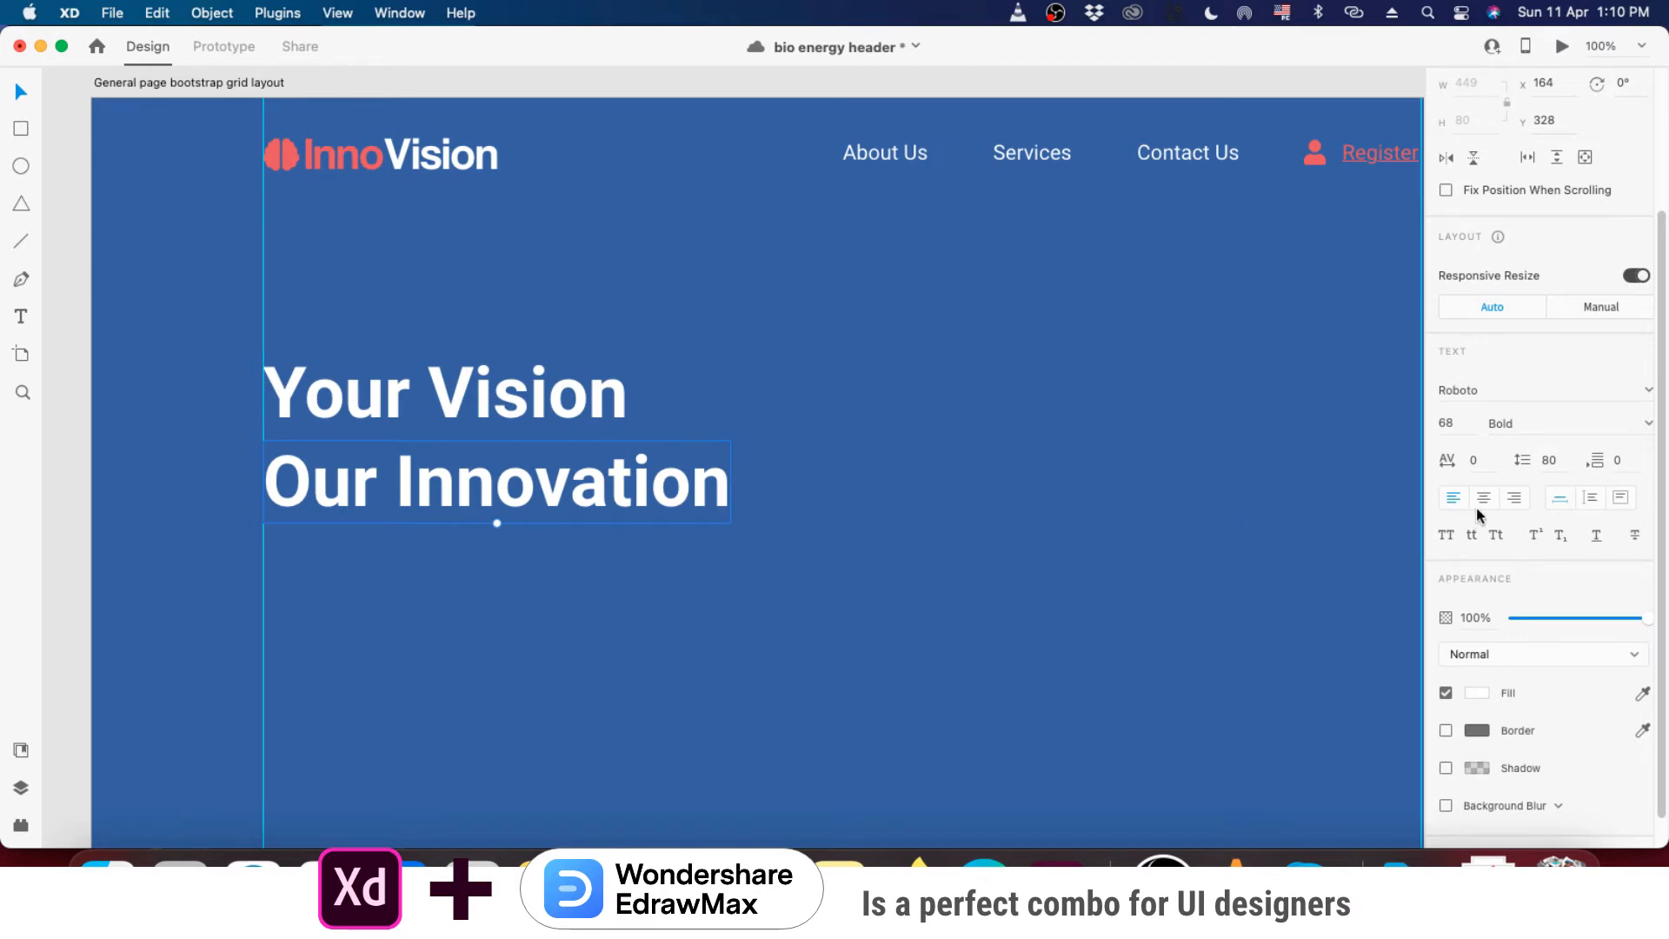
# - Append the trial letters "dsadasd" to the left-aligned "Your Vision" and delete them again
pyautogui.click(484, 410)
pyautogui.doubleClick(480, 401)
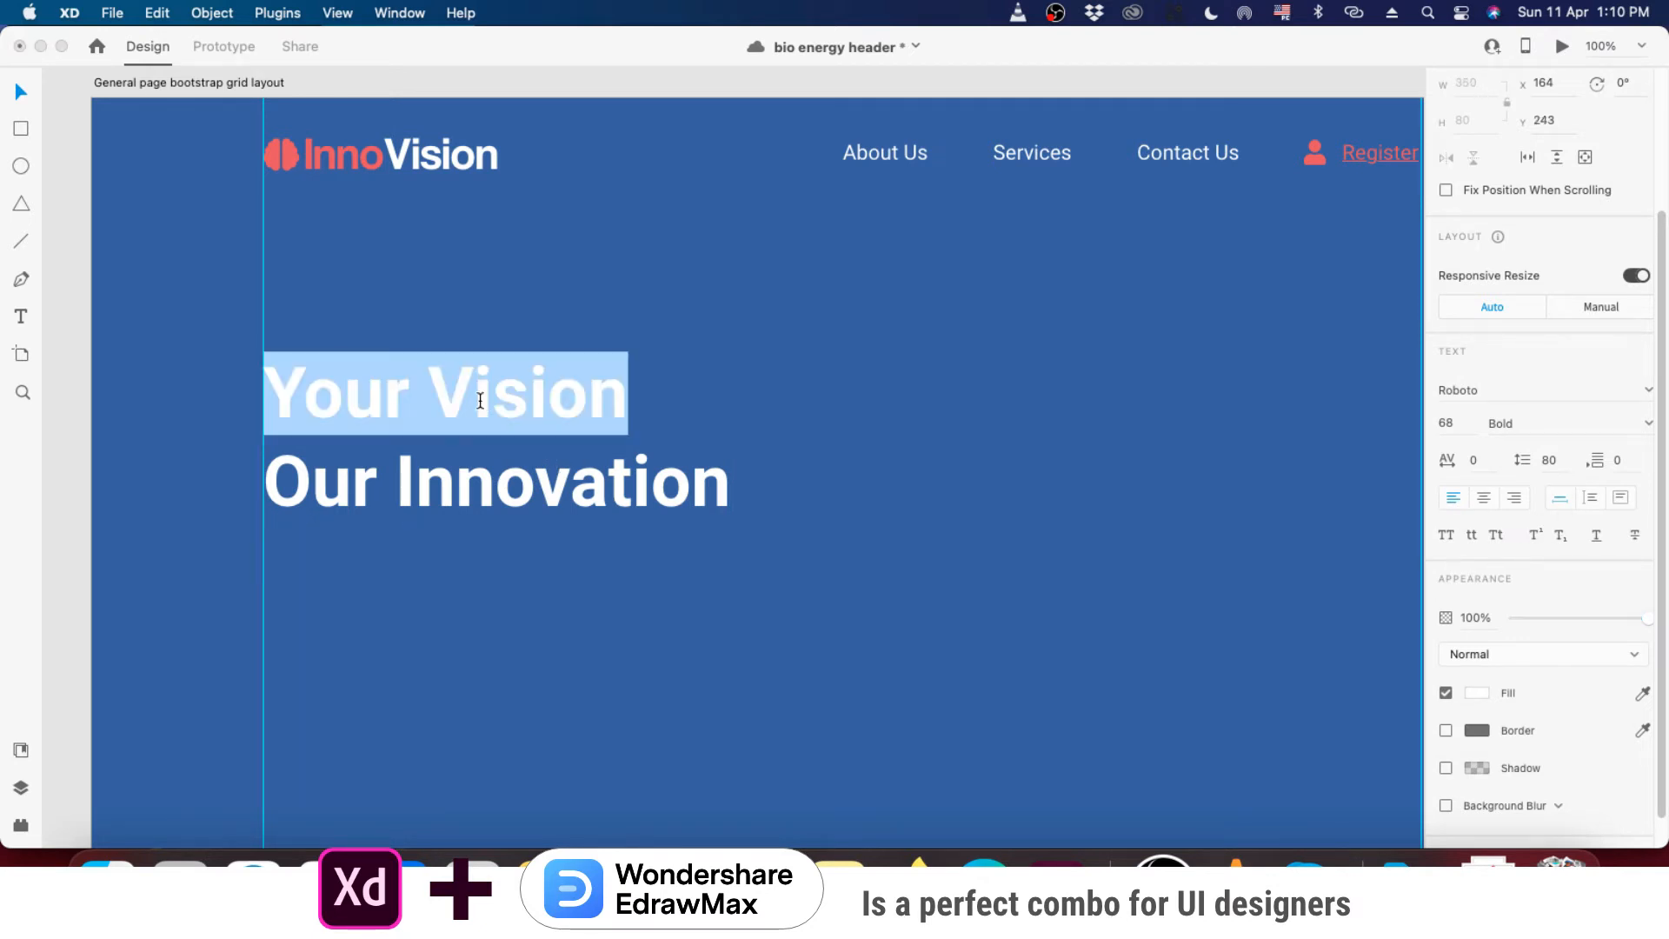
pyautogui.click(615, 401)
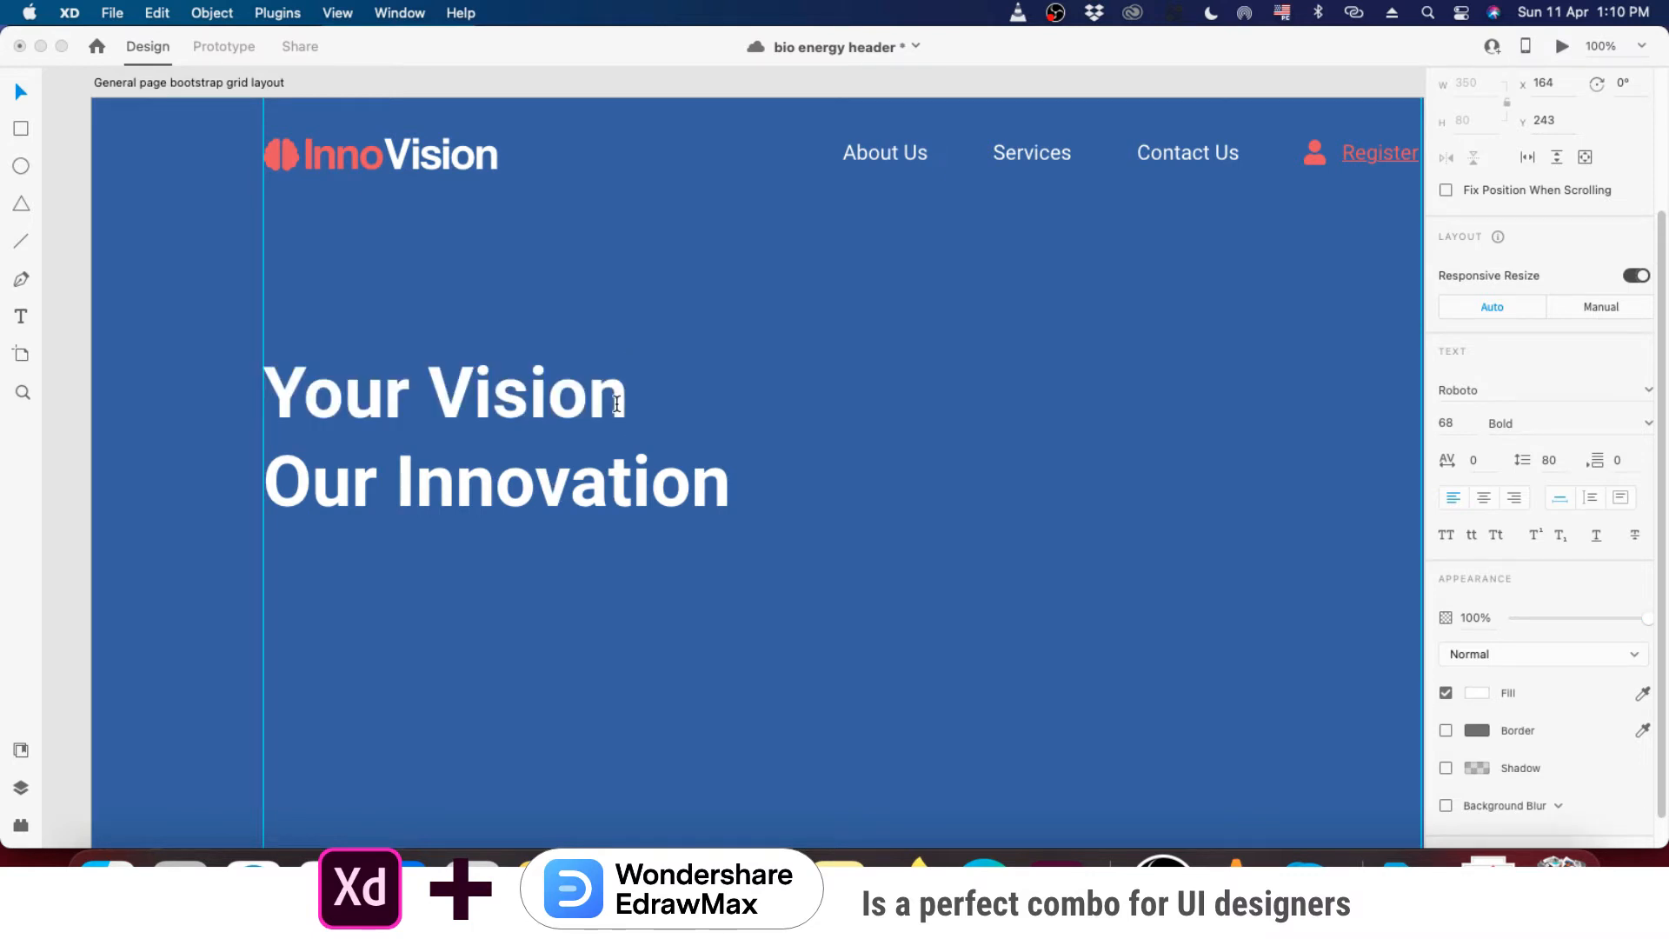
pyautogui.write('dsadas')
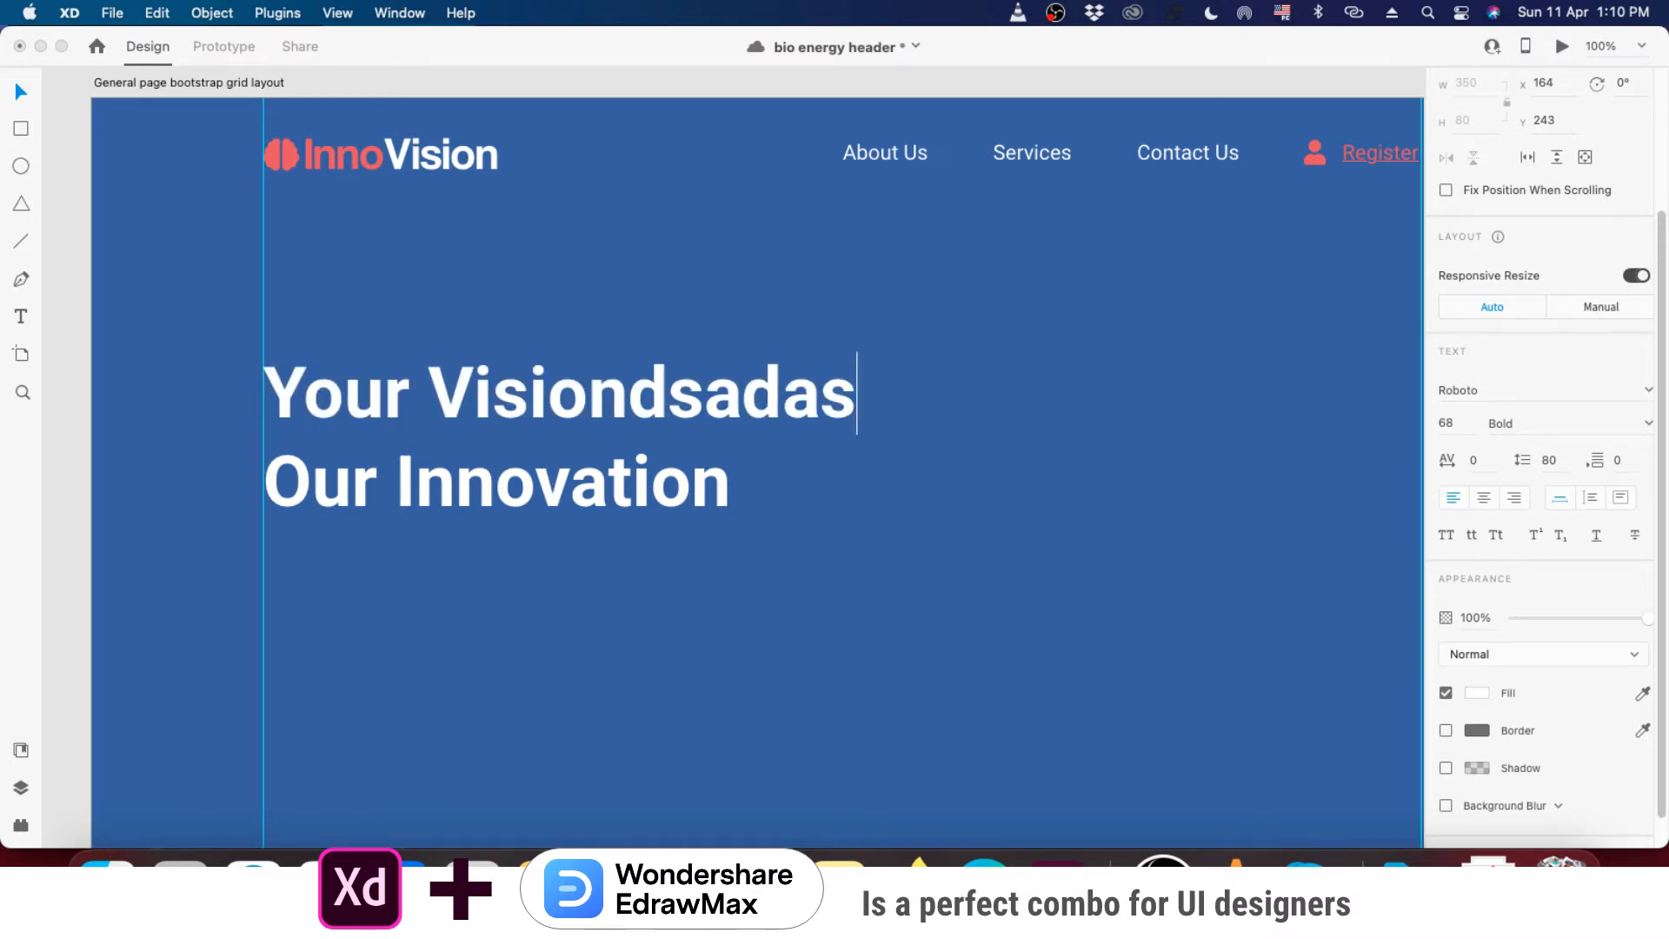
pyautogui.write('d')
pyautogui.press('BackSpace')
pyautogui.press('BackSpace')
pyautogui.press('BackSpace')
pyautogui.press('BackSpace')
pyautogui.press('BackSpace')
pyautogui.press('BackSpace')
pyautogui.press('BackSpace')
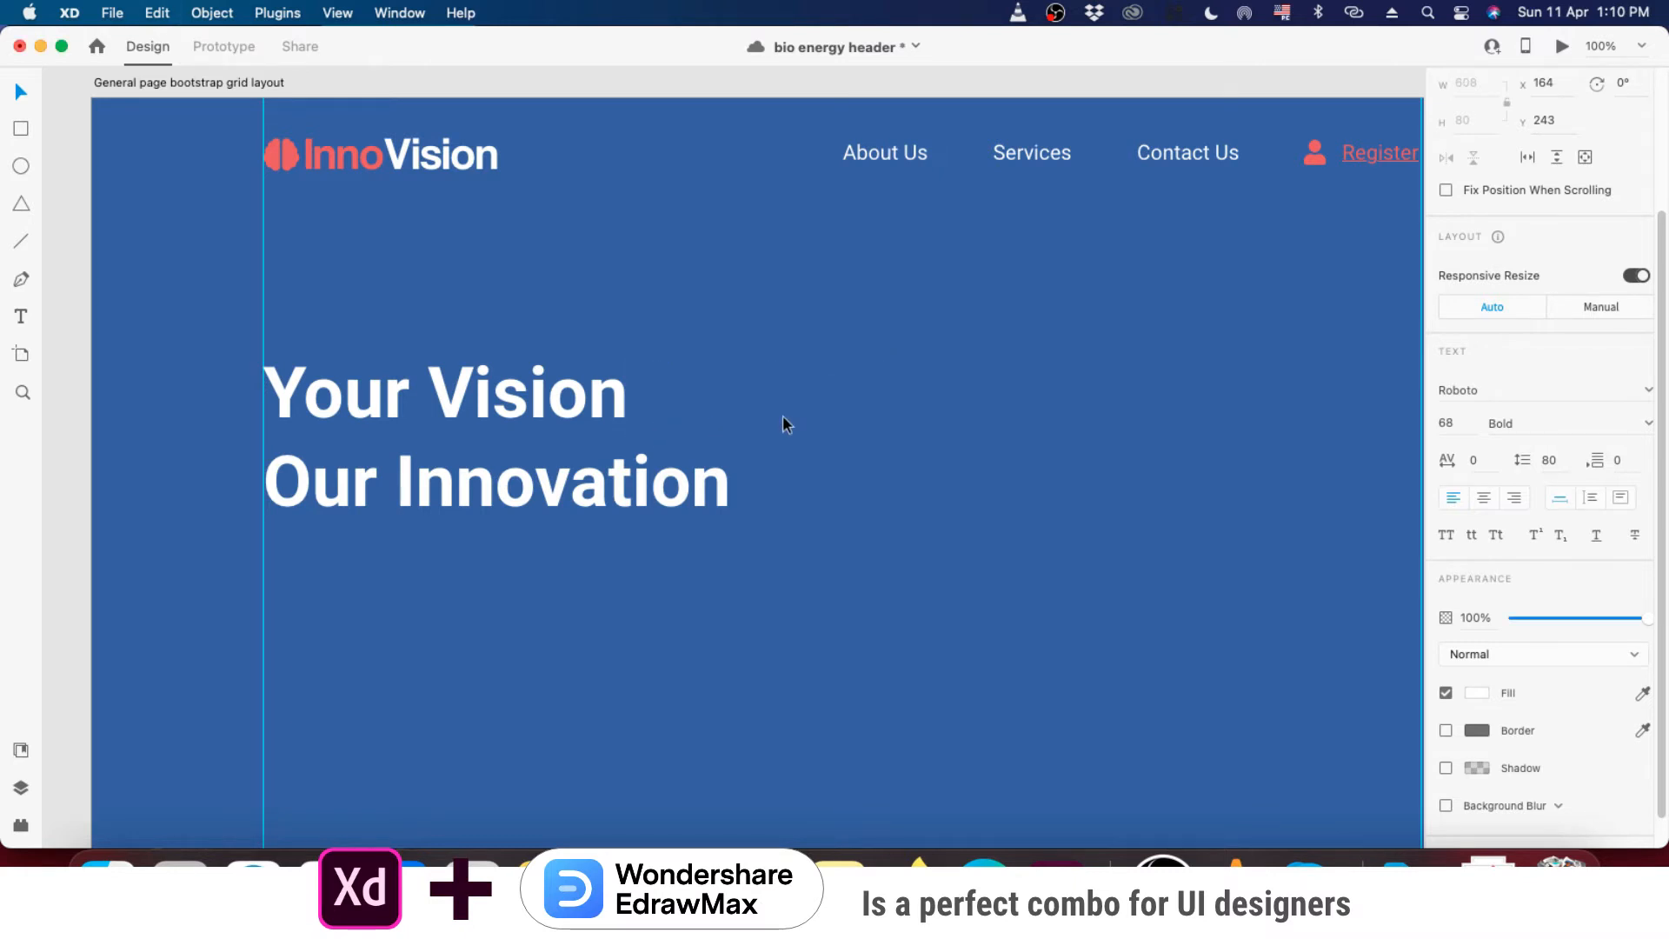
pyautogui.press('Escape')
# - Try center alignment on "Your Vision" with a long string of filler letters as its text, and undo the changes
pyautogui.click(1482, 498)
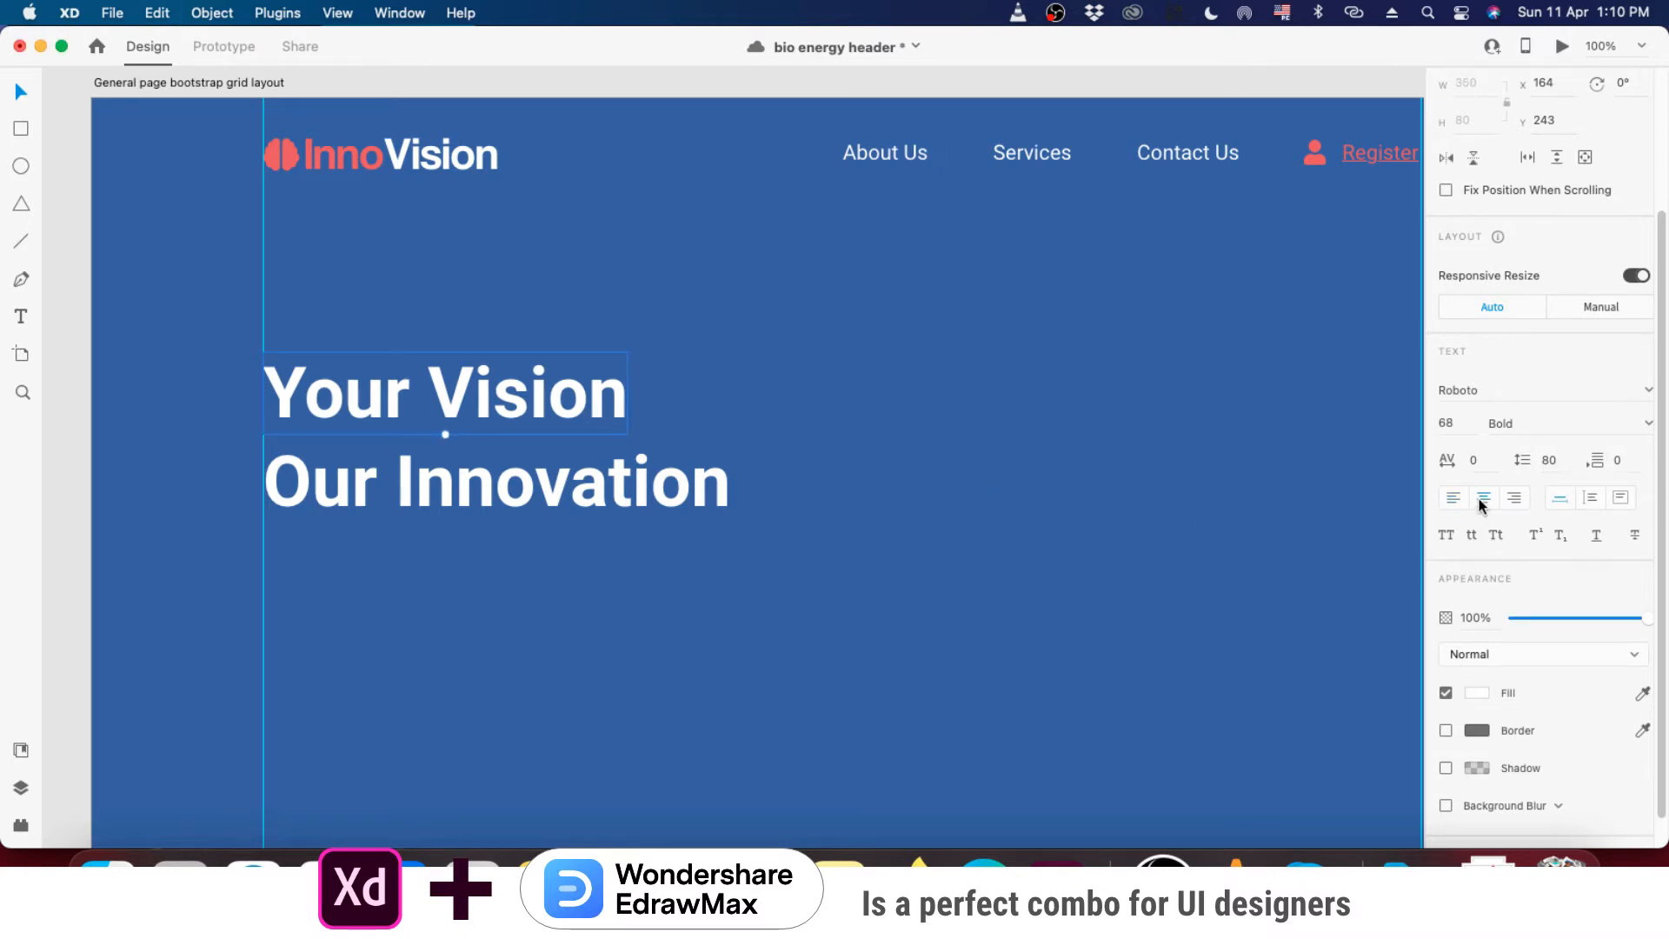
pyautogui.scroll(-1, 1639, 511)
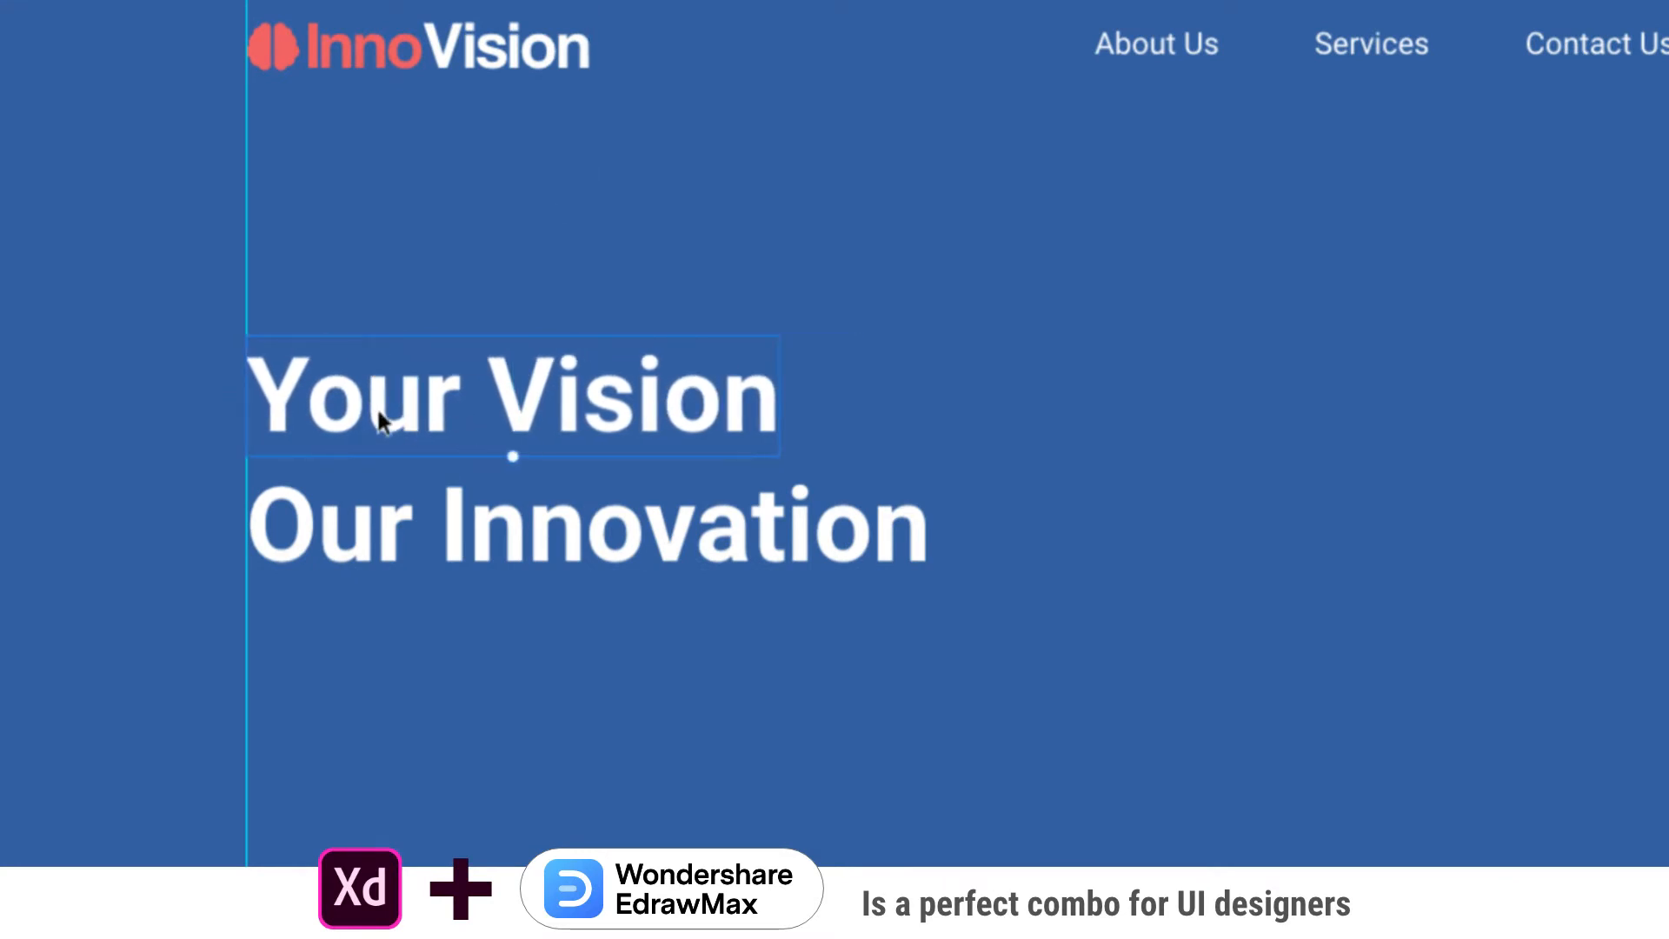
pyautogui.doubleClick(454, 400)
pyautogui.write('fsdfsdfsdfsdfdsf')
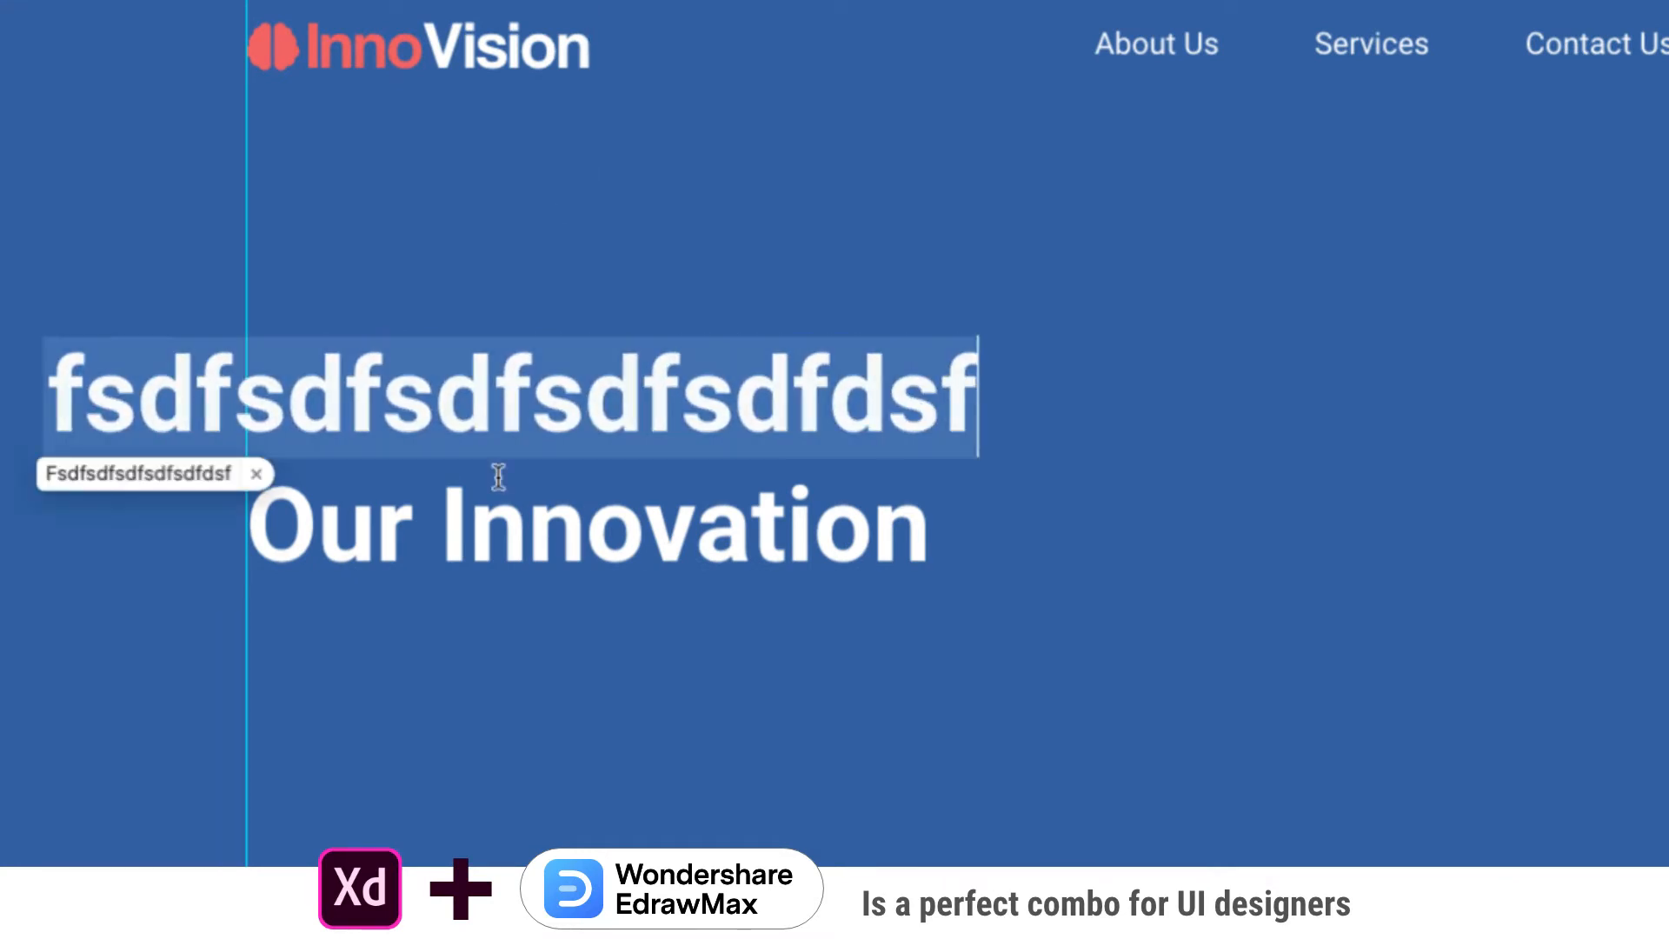
pyautogui.press('Escape')
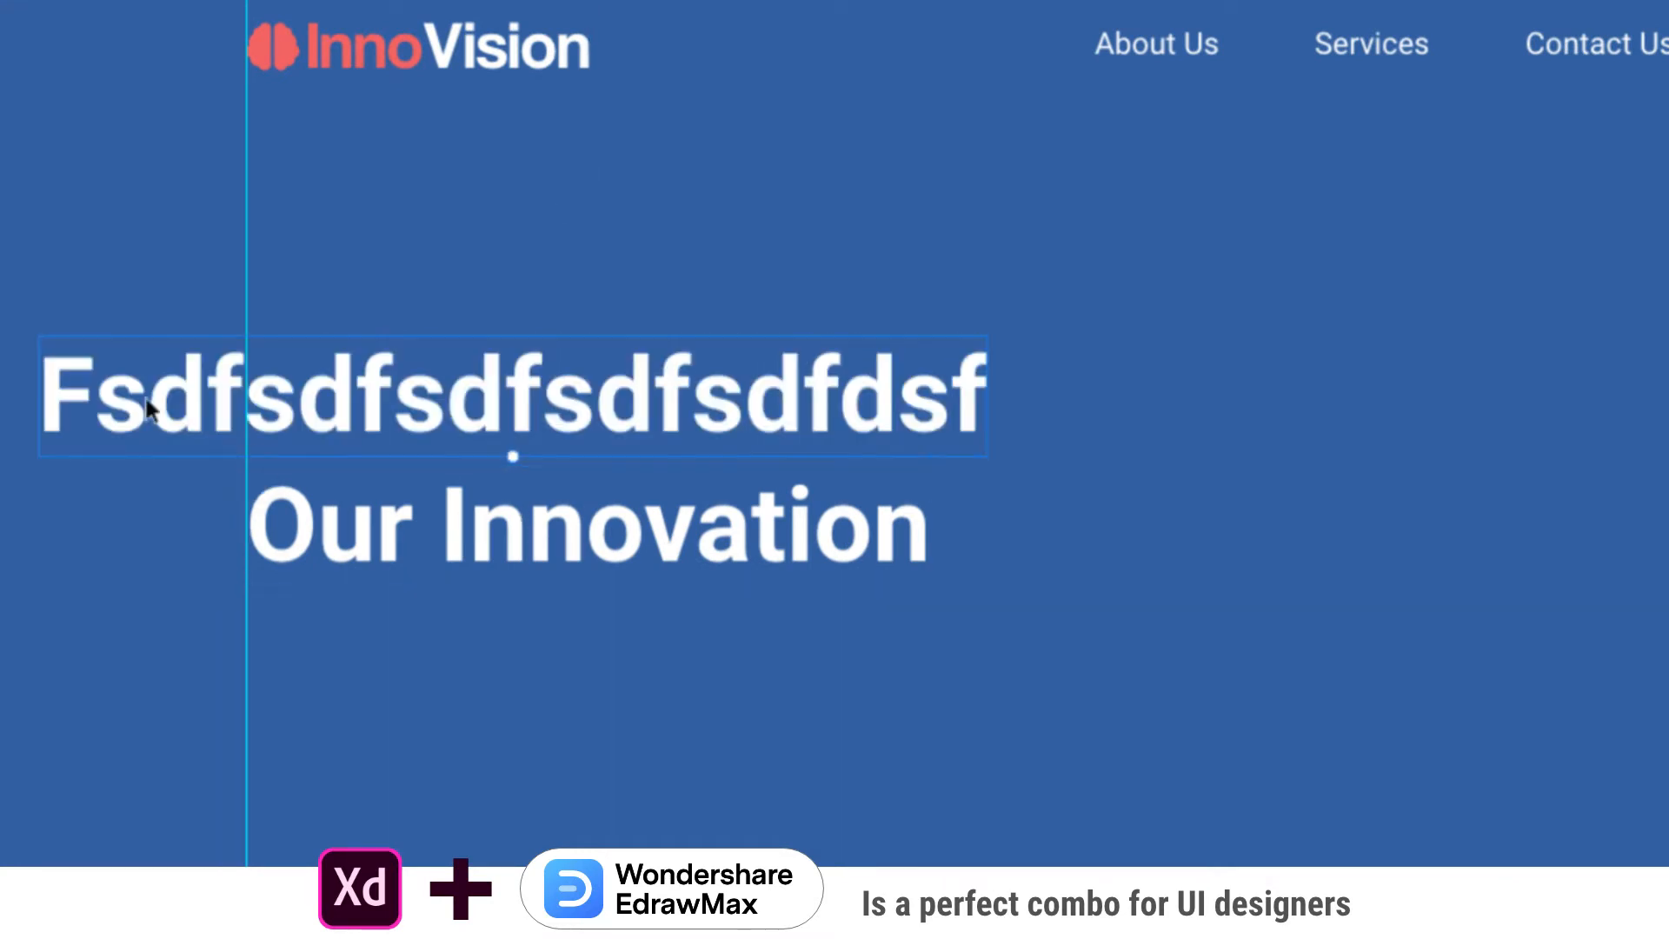
pyautogui.hotkey('ctrl', 'z')
pyautogui.scroll(-10, 406, 457)
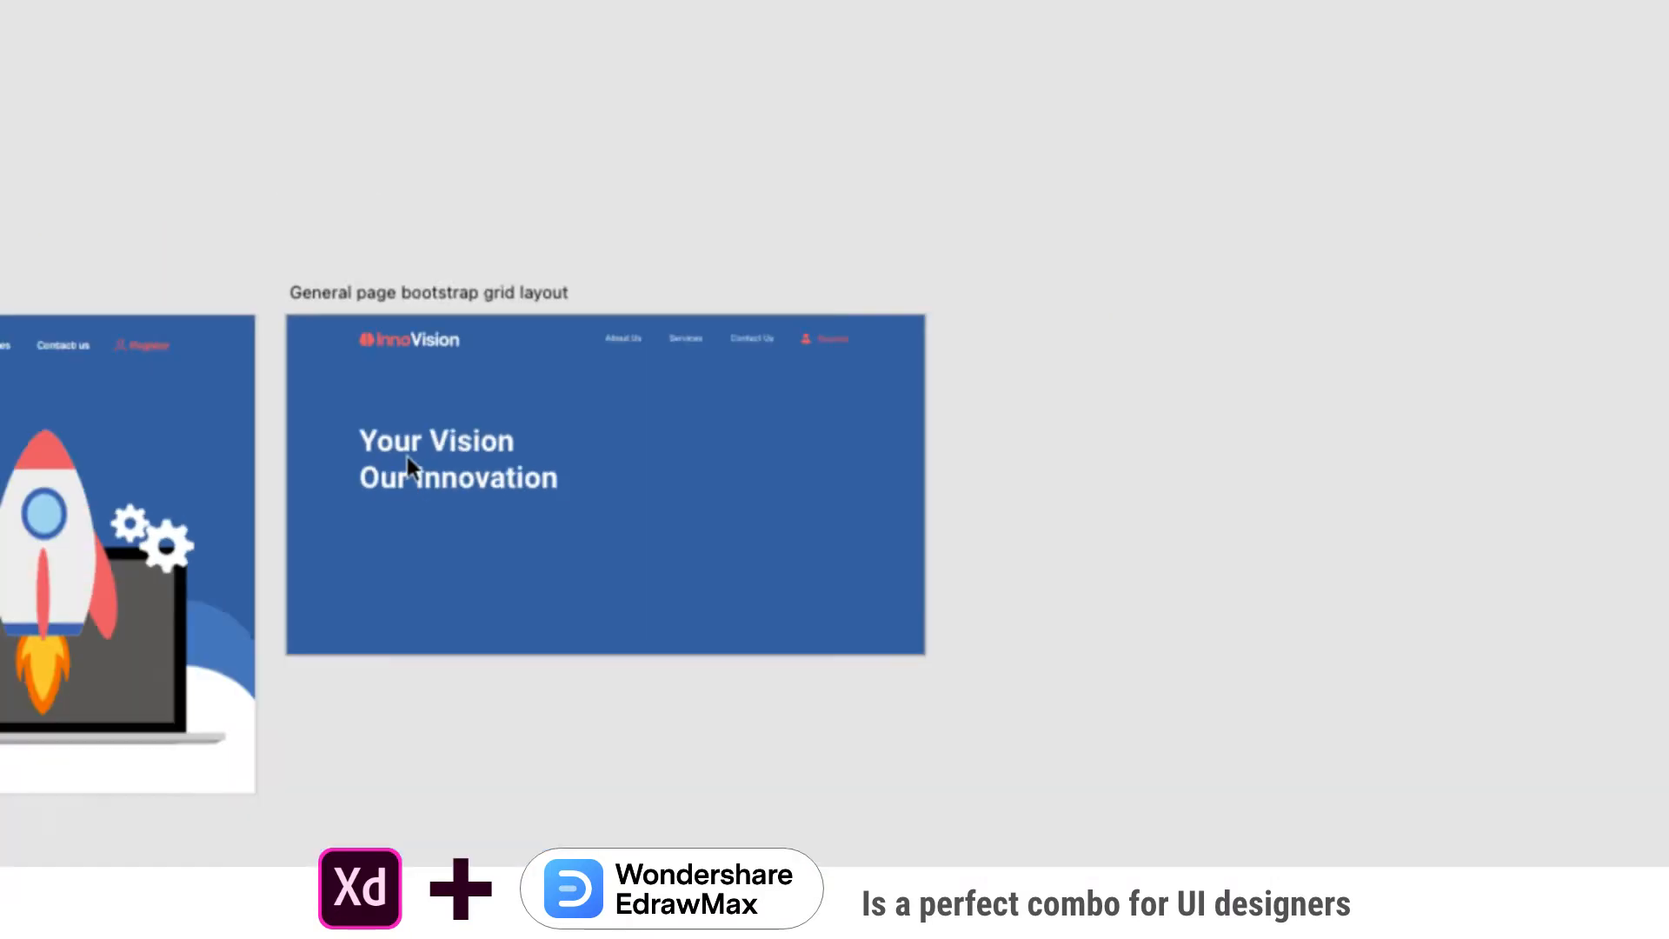
pyautogui.scroll(5, 407, 456)
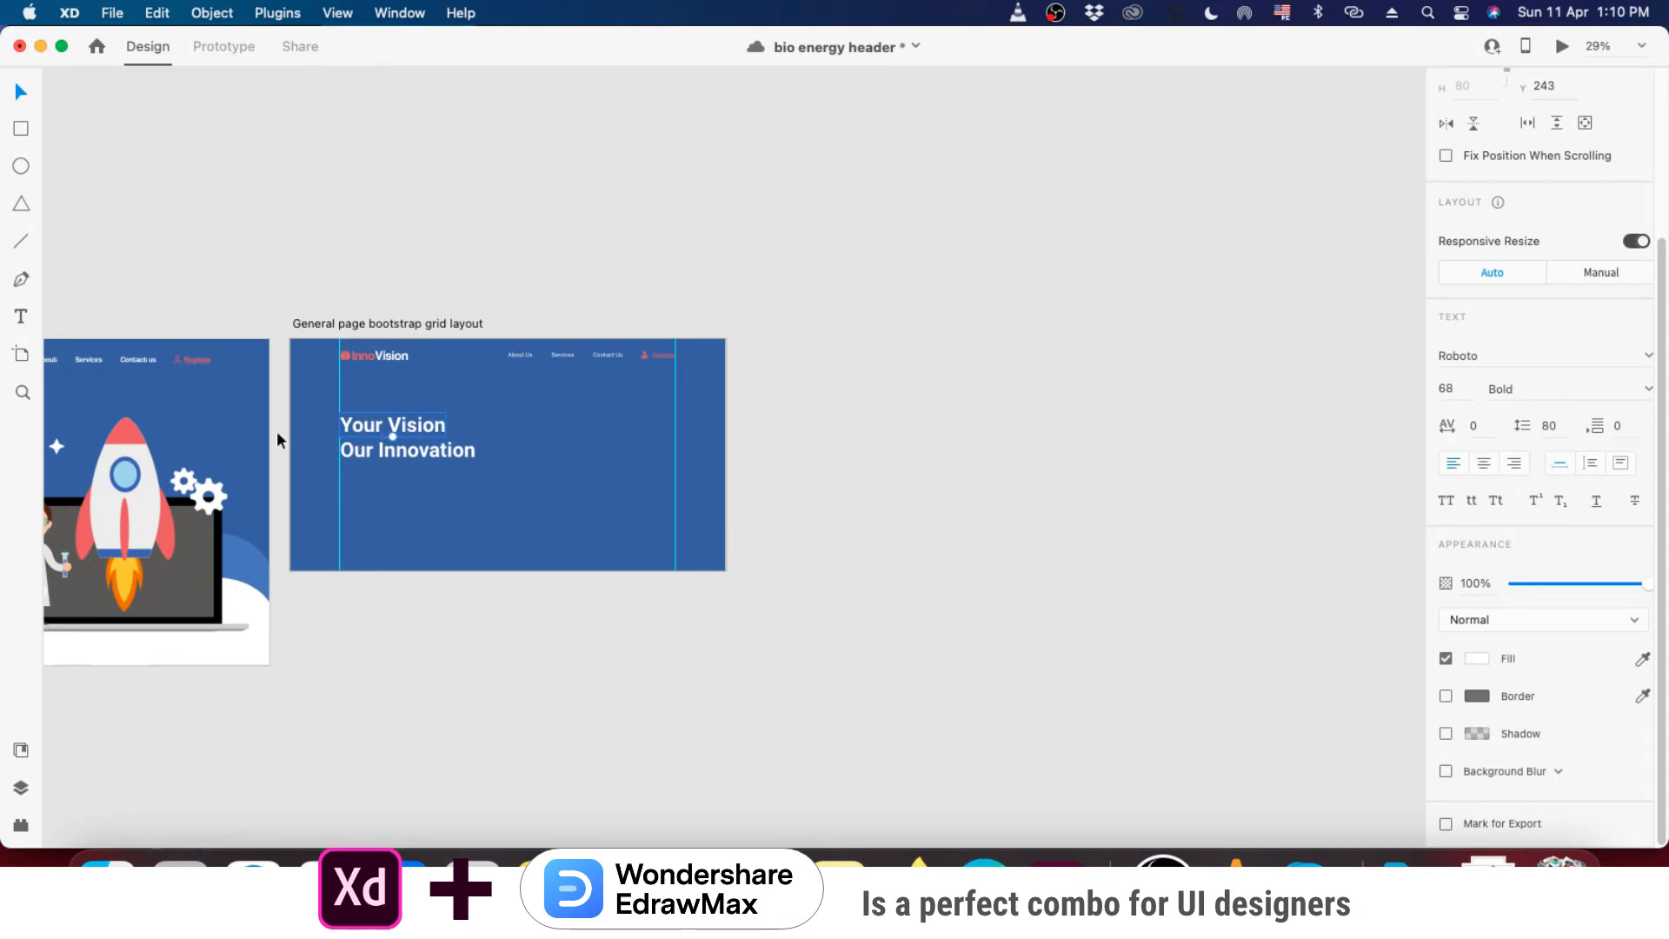
# - Reduce "Your Vision" to font size 54 and move it down to Y 270, close above "Our Innovation"
pyautogui.scroll(10, 361, 442)
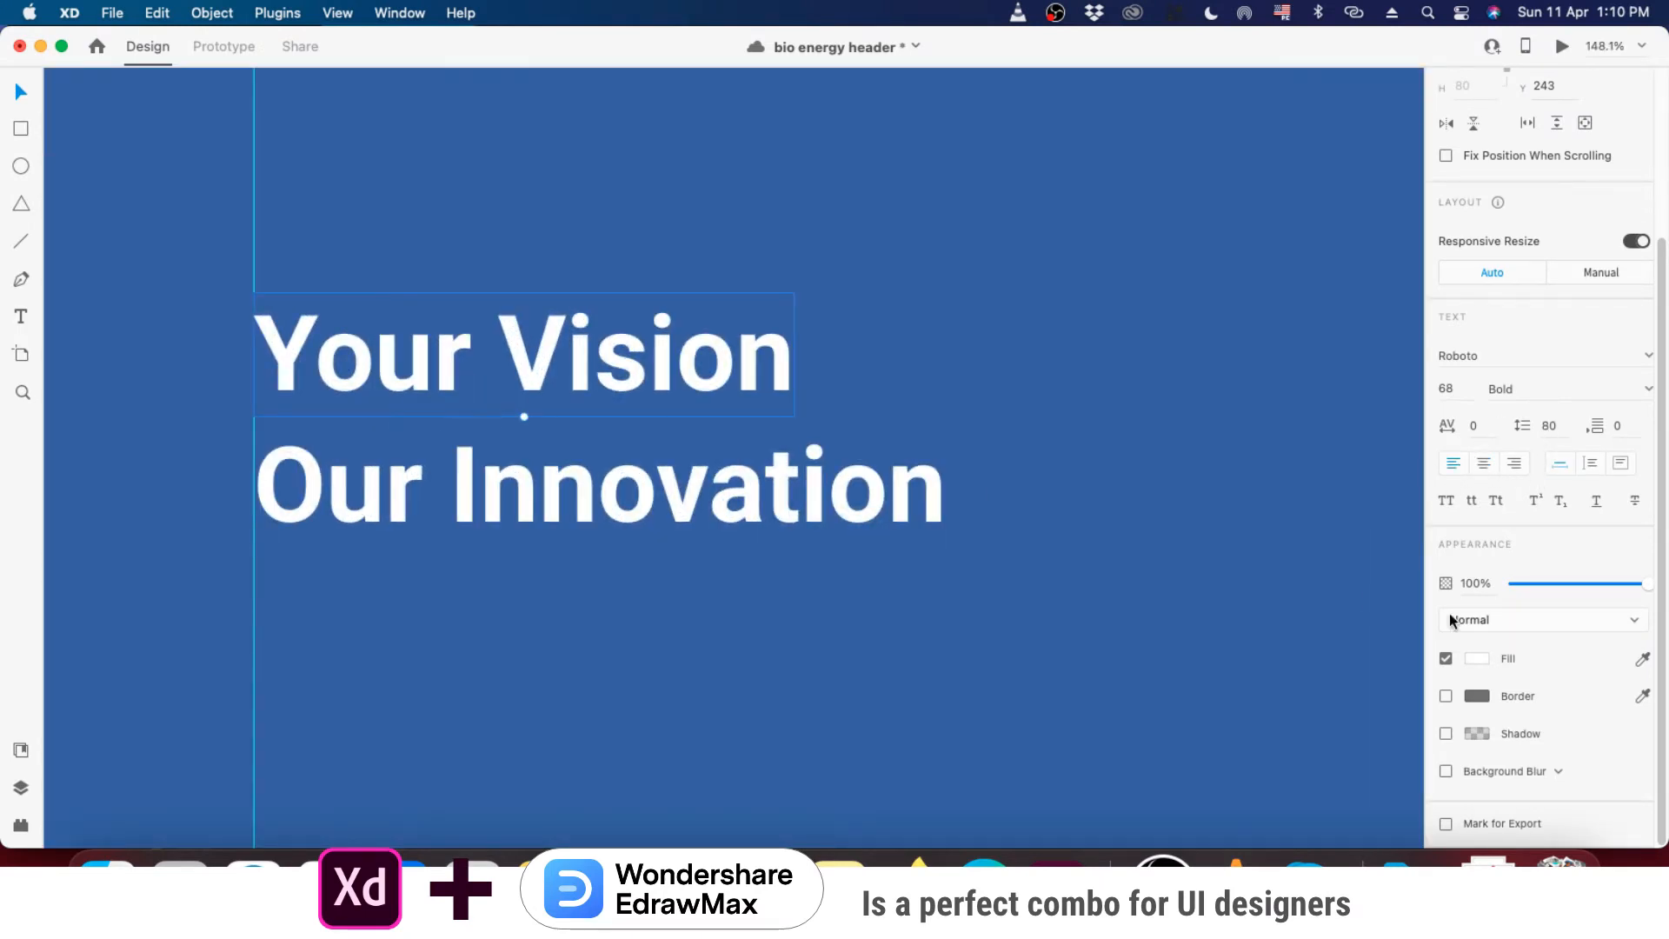
pyautogui.click(1460, 394)
pyautogui.press('Down')
pyautogui.press('Down')
pyautogui.press('Down')
pyautogui.press('Down')
pyautogui.press('Down')
pyautogui.press('Down')
pyautogui.press('Down')
pyautogui.press('Down')
pyautogui.press('Down')
pyautogui.press('Down')
pyautogui.press('Down')
pyautogui.press('Down')
pyautogui.press('Down')
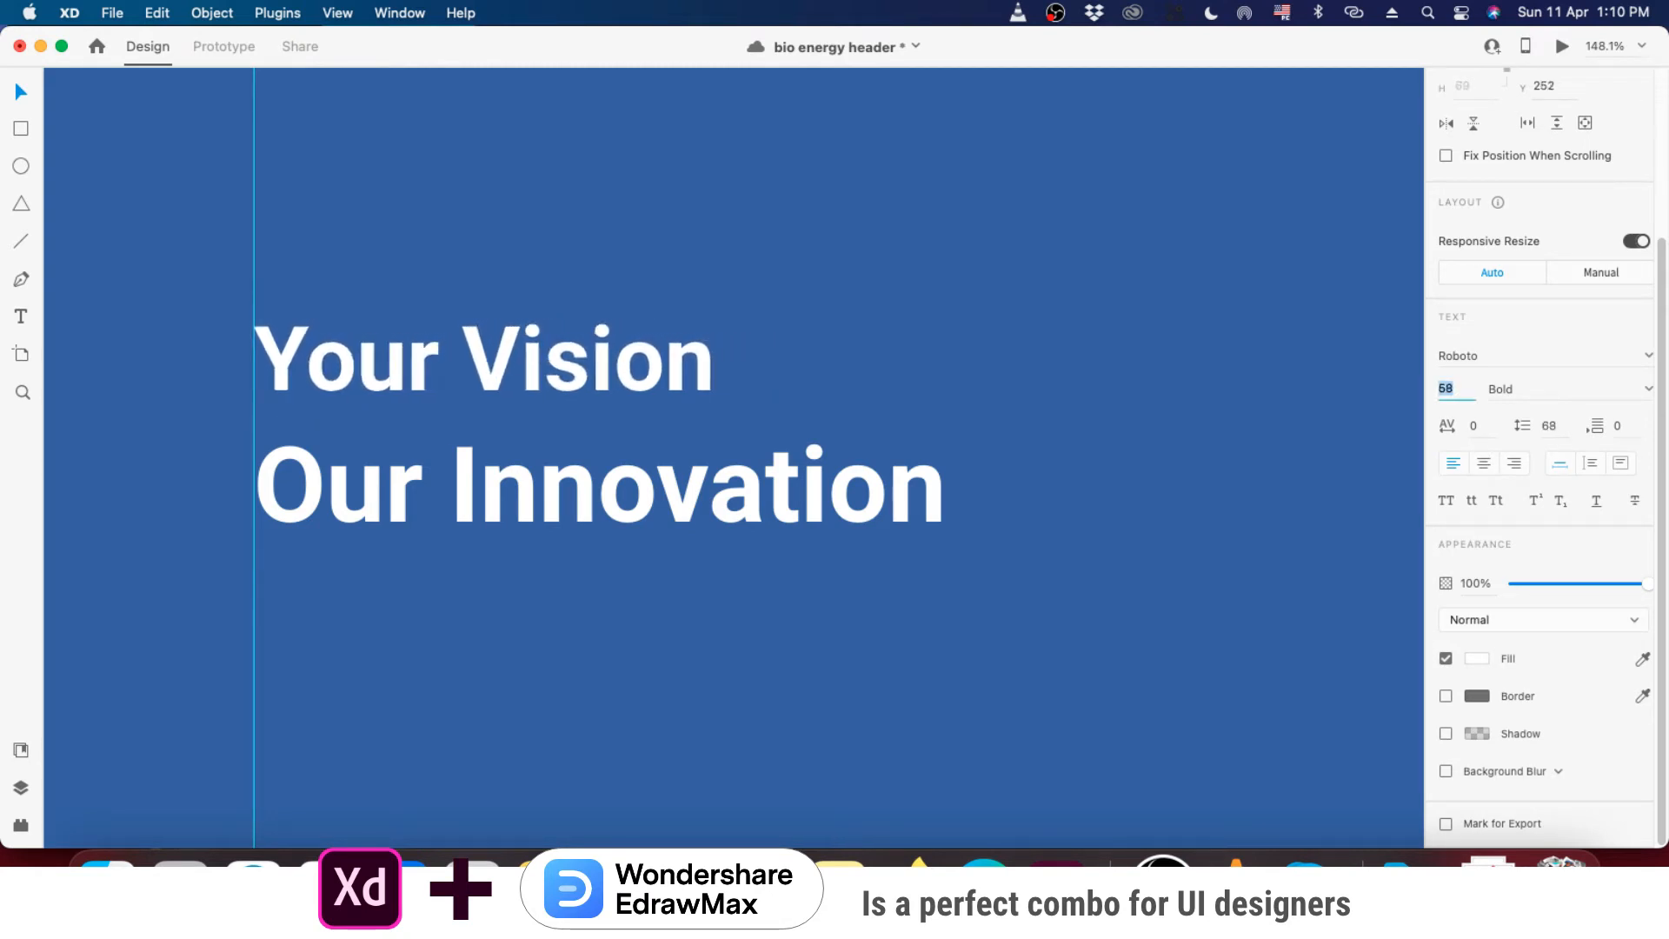
pyautogui.press('Down')
pyautogui.moveTo(466, 384); pyautogui.dragTo(488, 399)
pyautogui.scroll(-5, 489, 389)
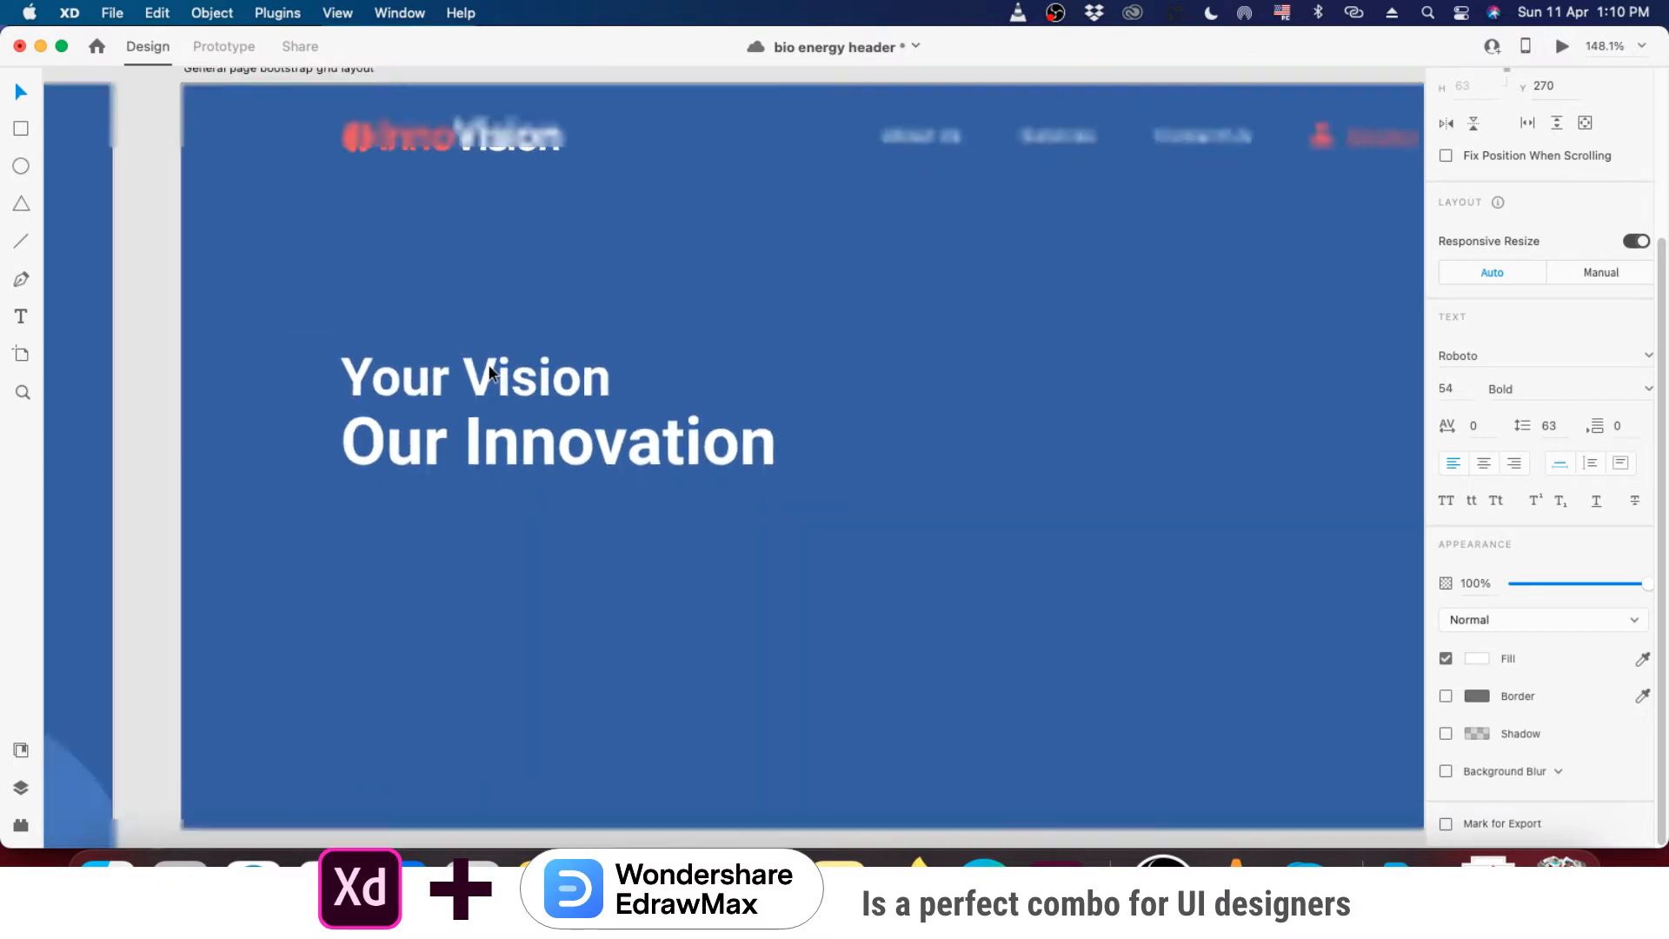
pyautogui.scroll(2, 622, 361)
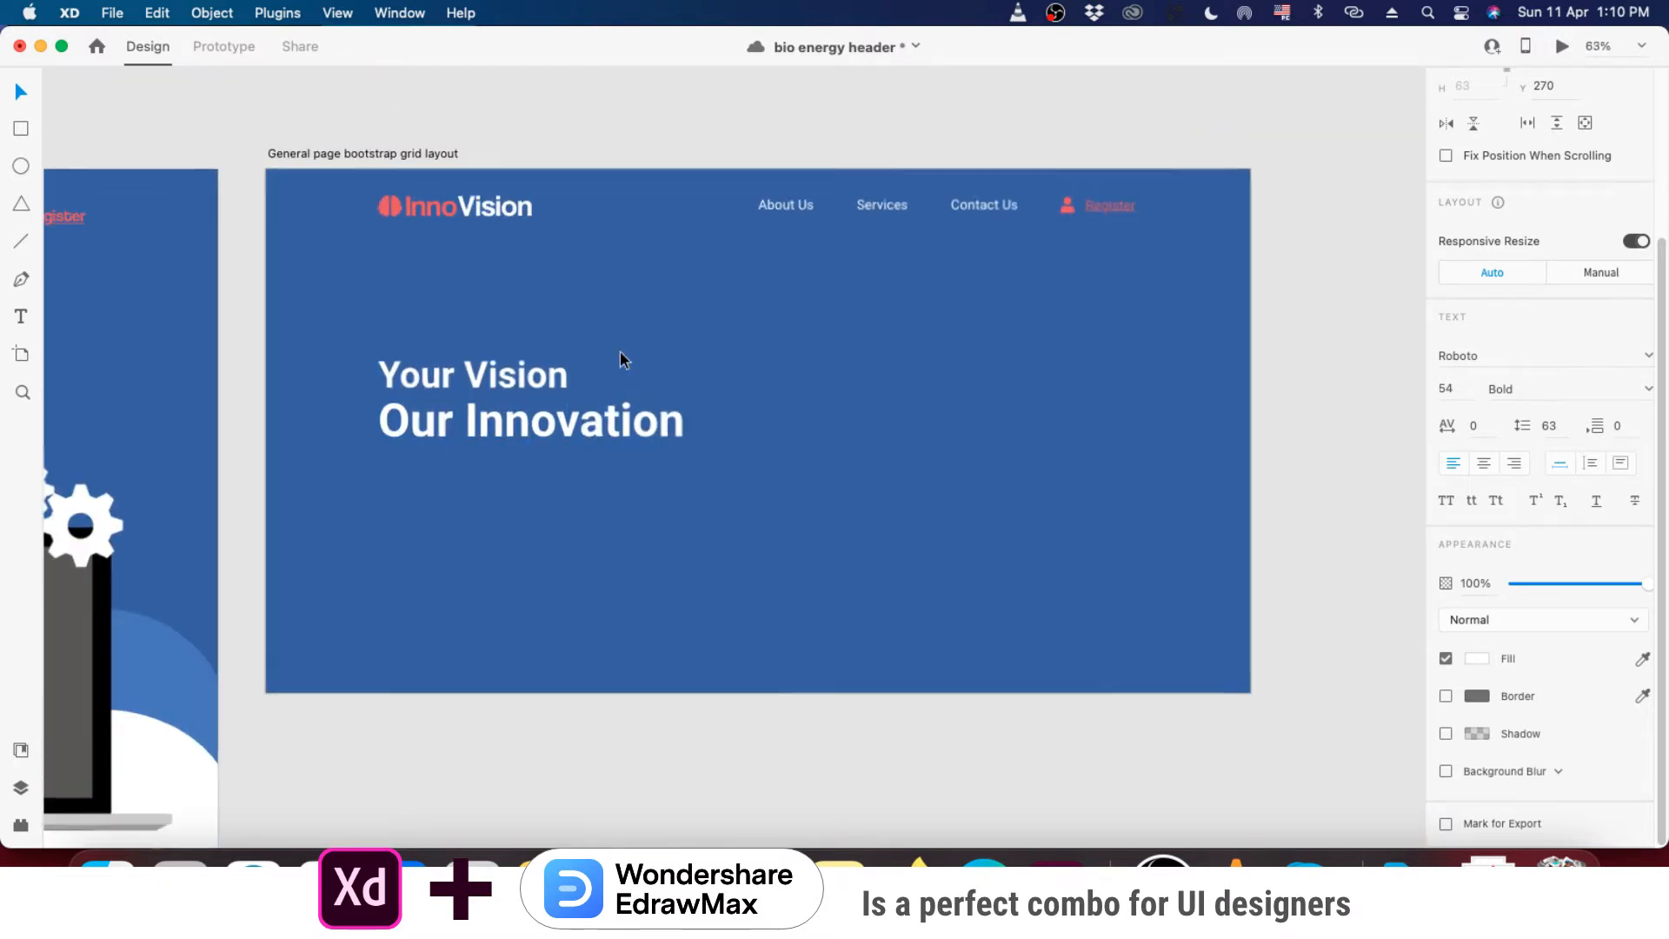
pyautogui.click(624, 483)
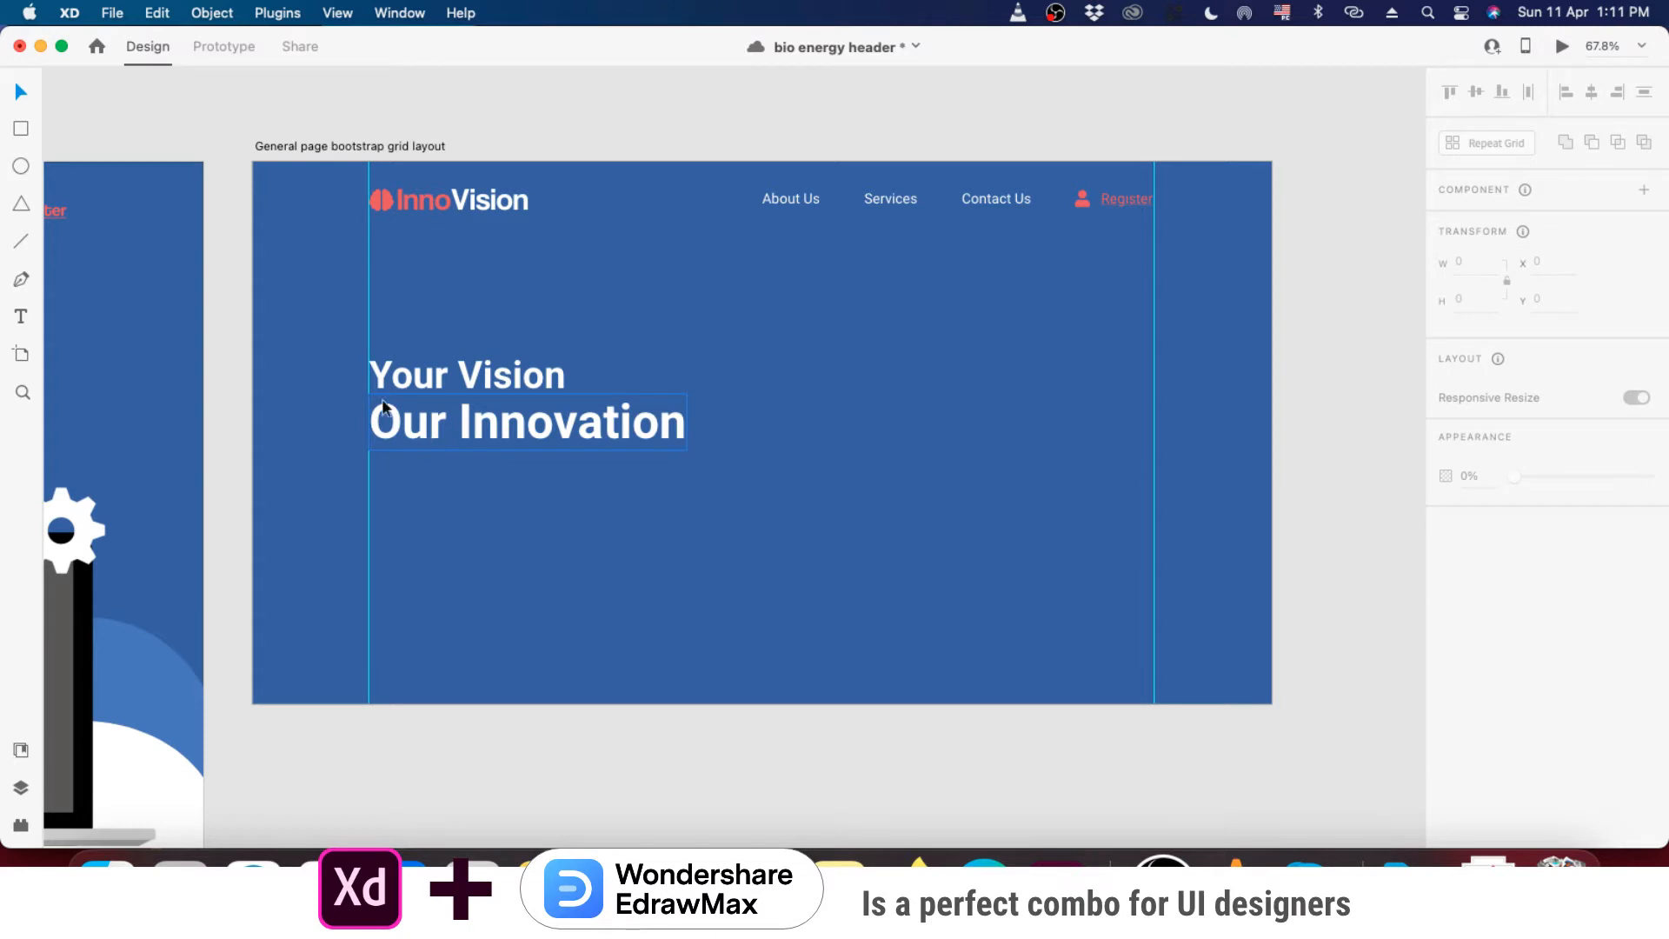
# - Move "Our Innovation" down along the left-hand grid guide to X 164, Y 378
pyautogui.scroll(5, 367, 404)
pyautogui.scroll(2, 366, 404)
pyautogui.moveTo(465, 456); pyautogui.dragTo(459, 536)
pyautogui.scroll(-5, 445, 451)
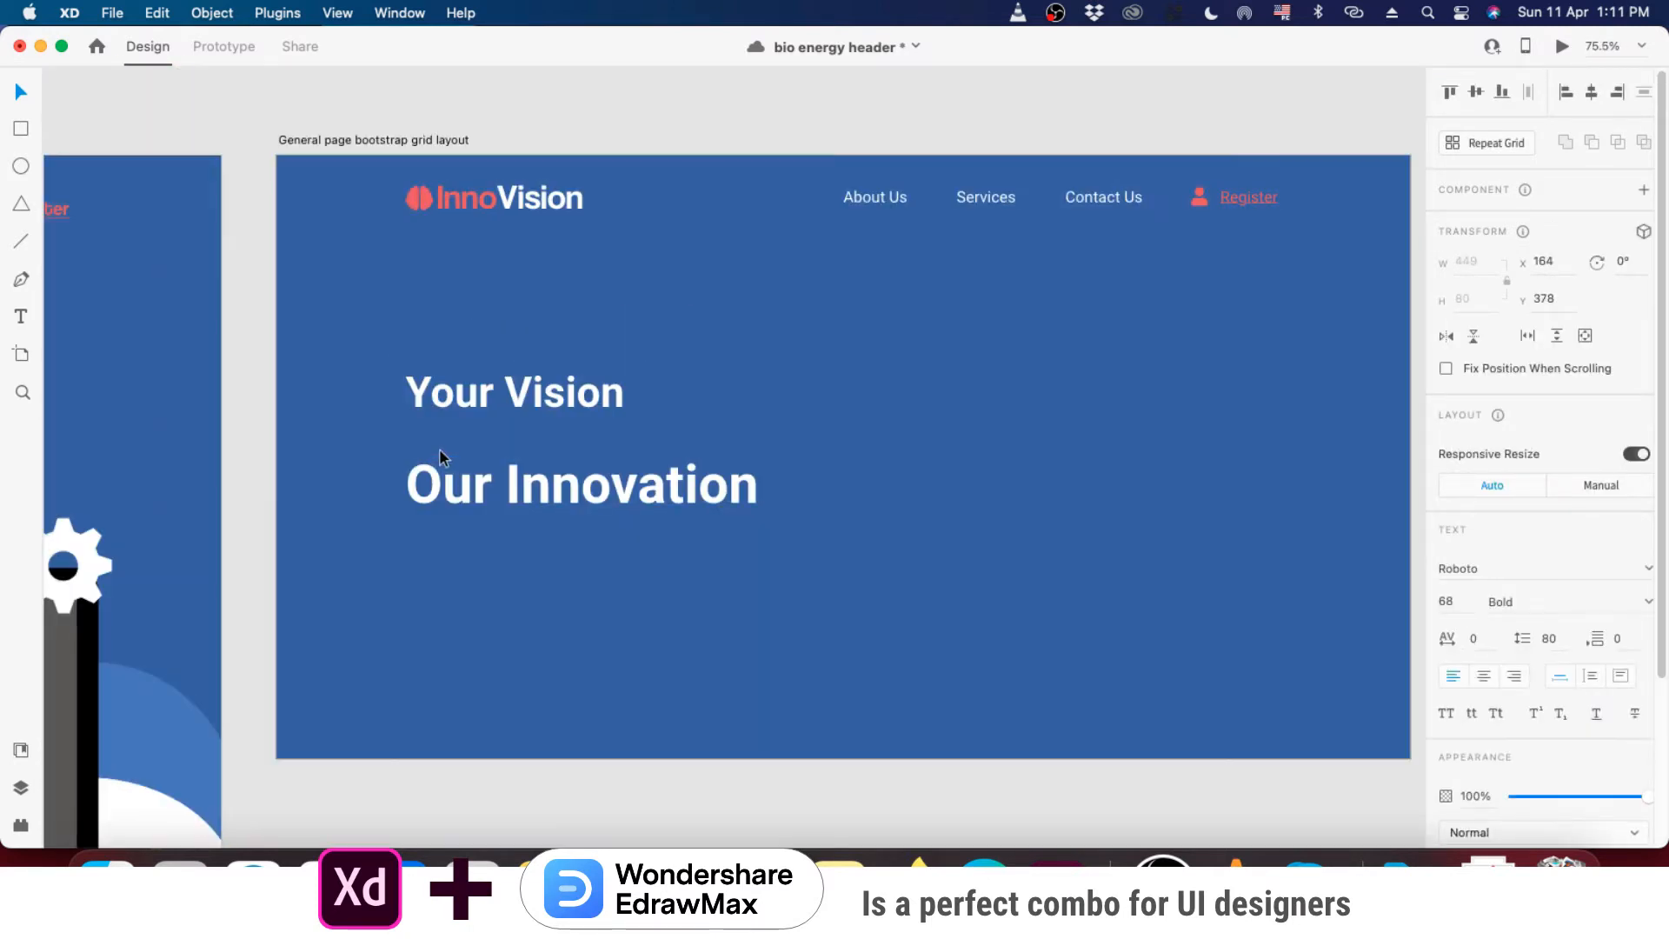
pyautogui.click(1619, 54)
pyautogui.click(1609, 122)
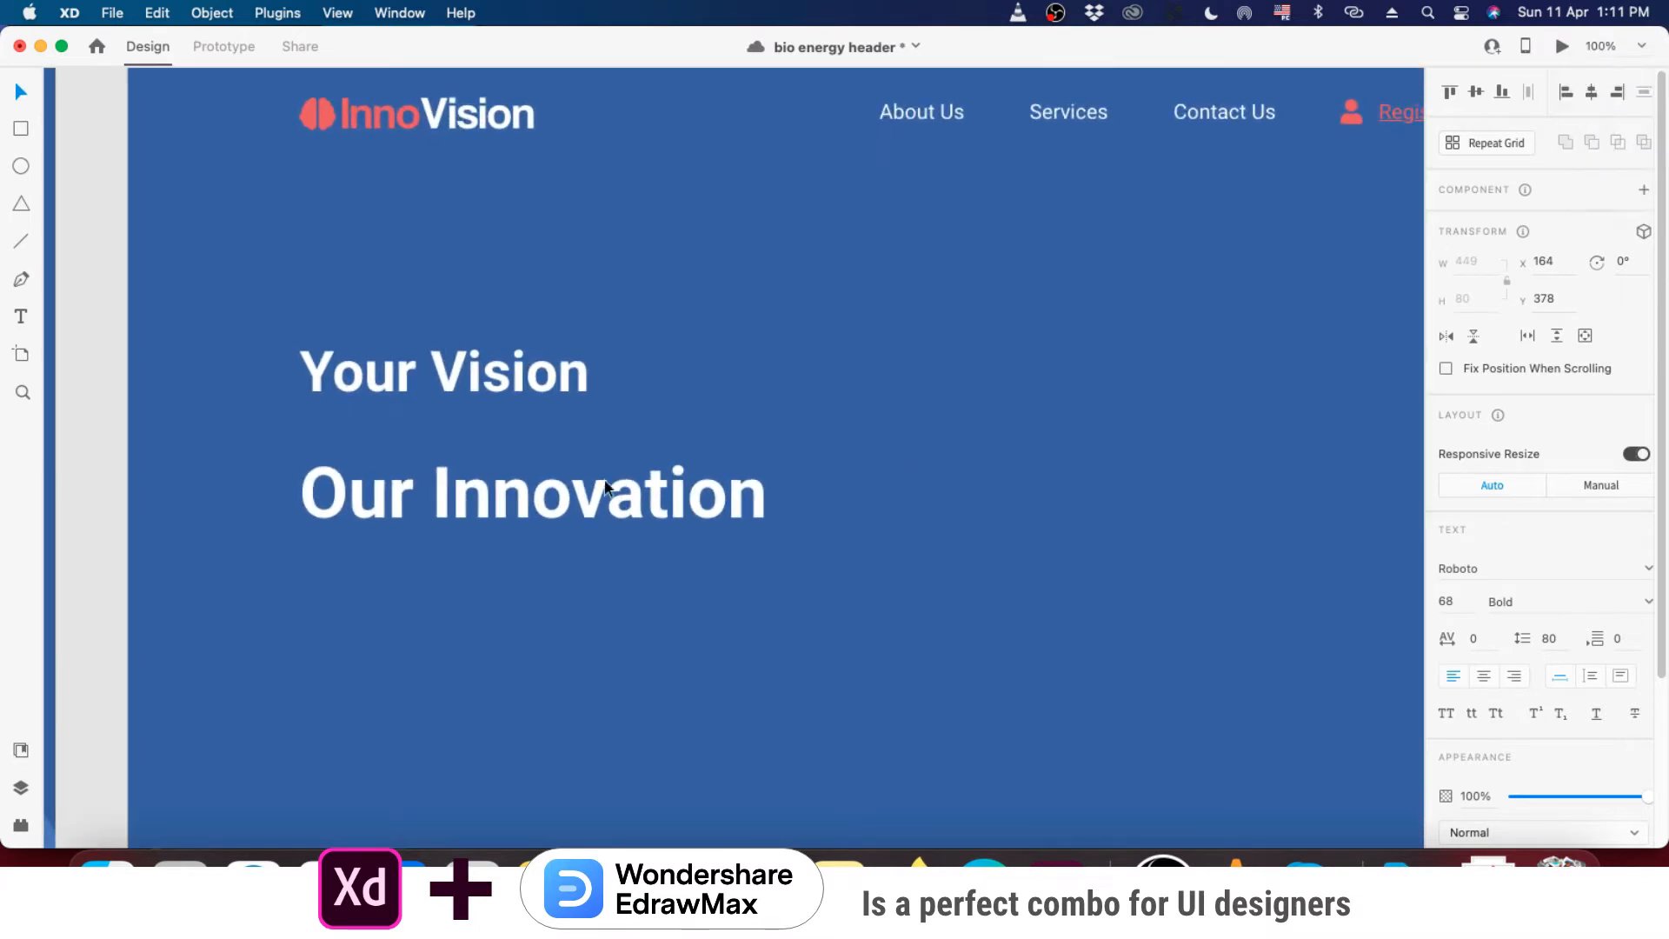
pyautogui.moveTo(405, 509); pyautogui.dragTo(380, 520)
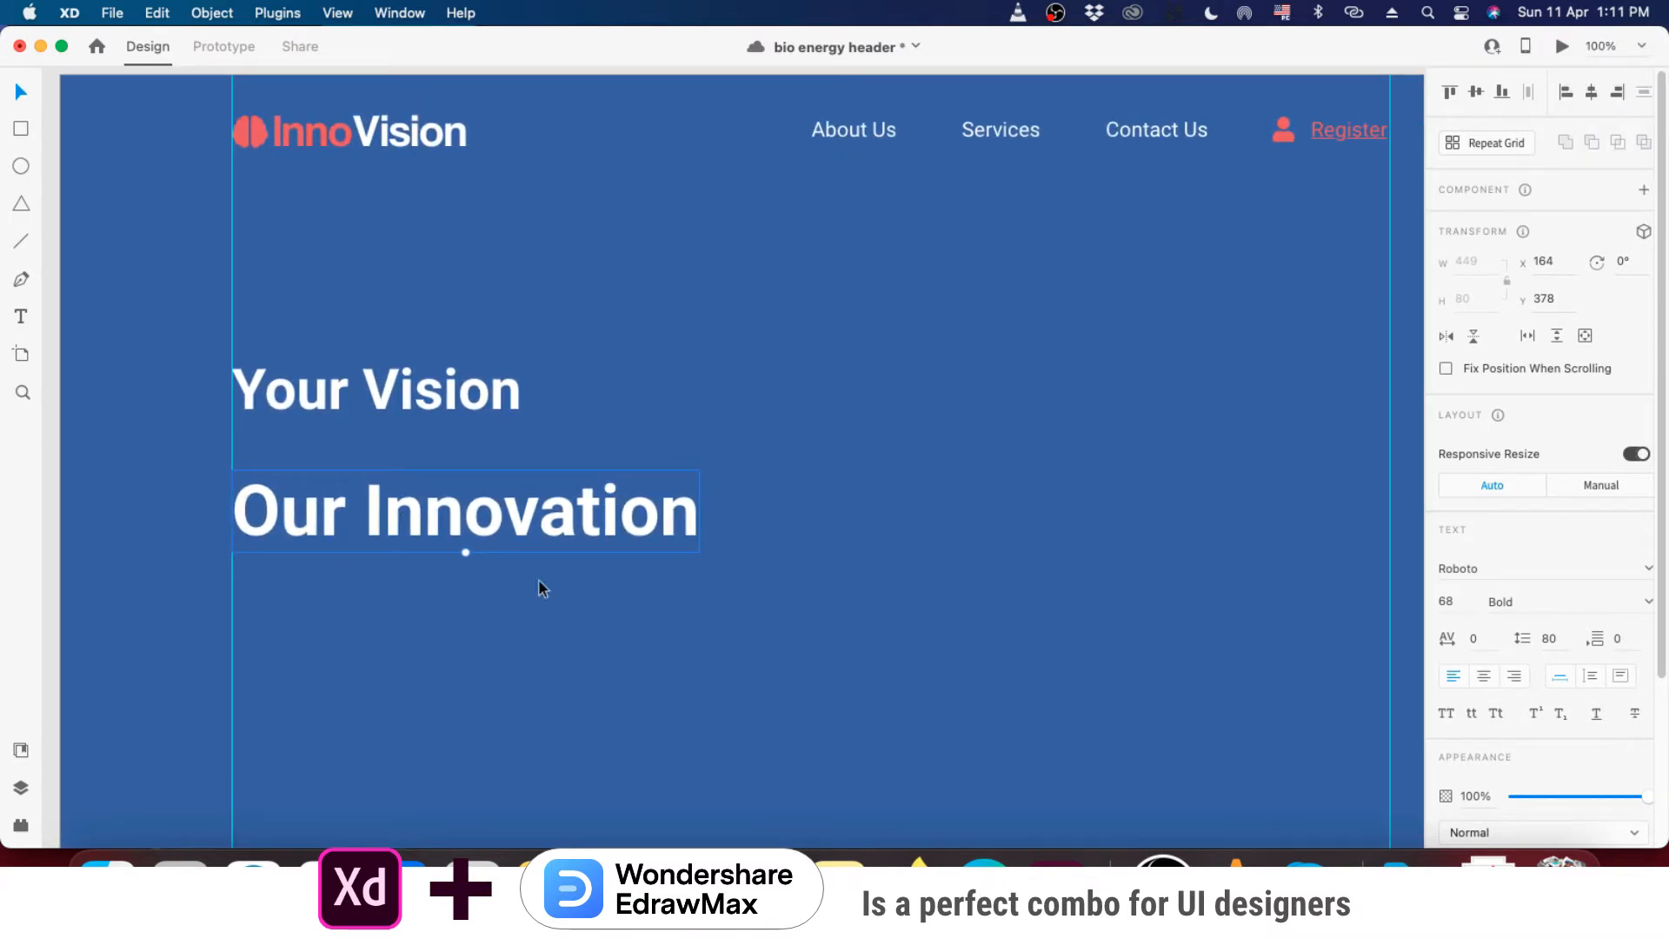
# - Move "Our Innovation" up to X 164, Y 333, directly beneath "Your Vision", and save the document
pyautogui.click(777, 589)
pyautogui.moveTo(426, 520); pyautogui.dragTo(428, 471)
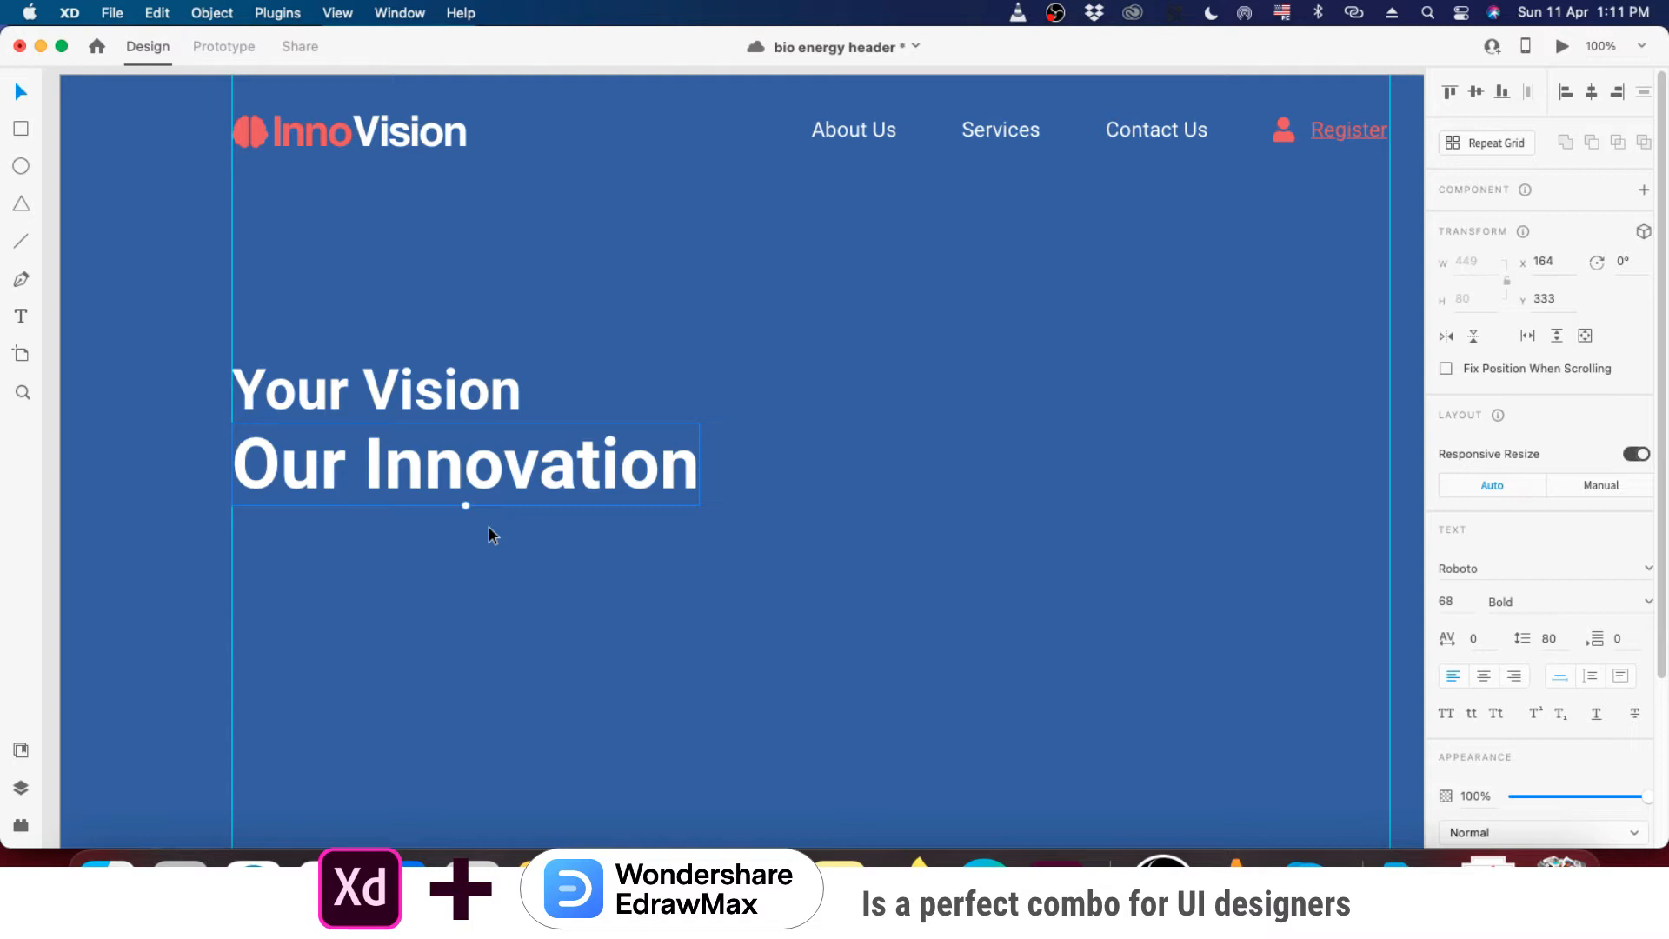
pyautogui.press('super+s')
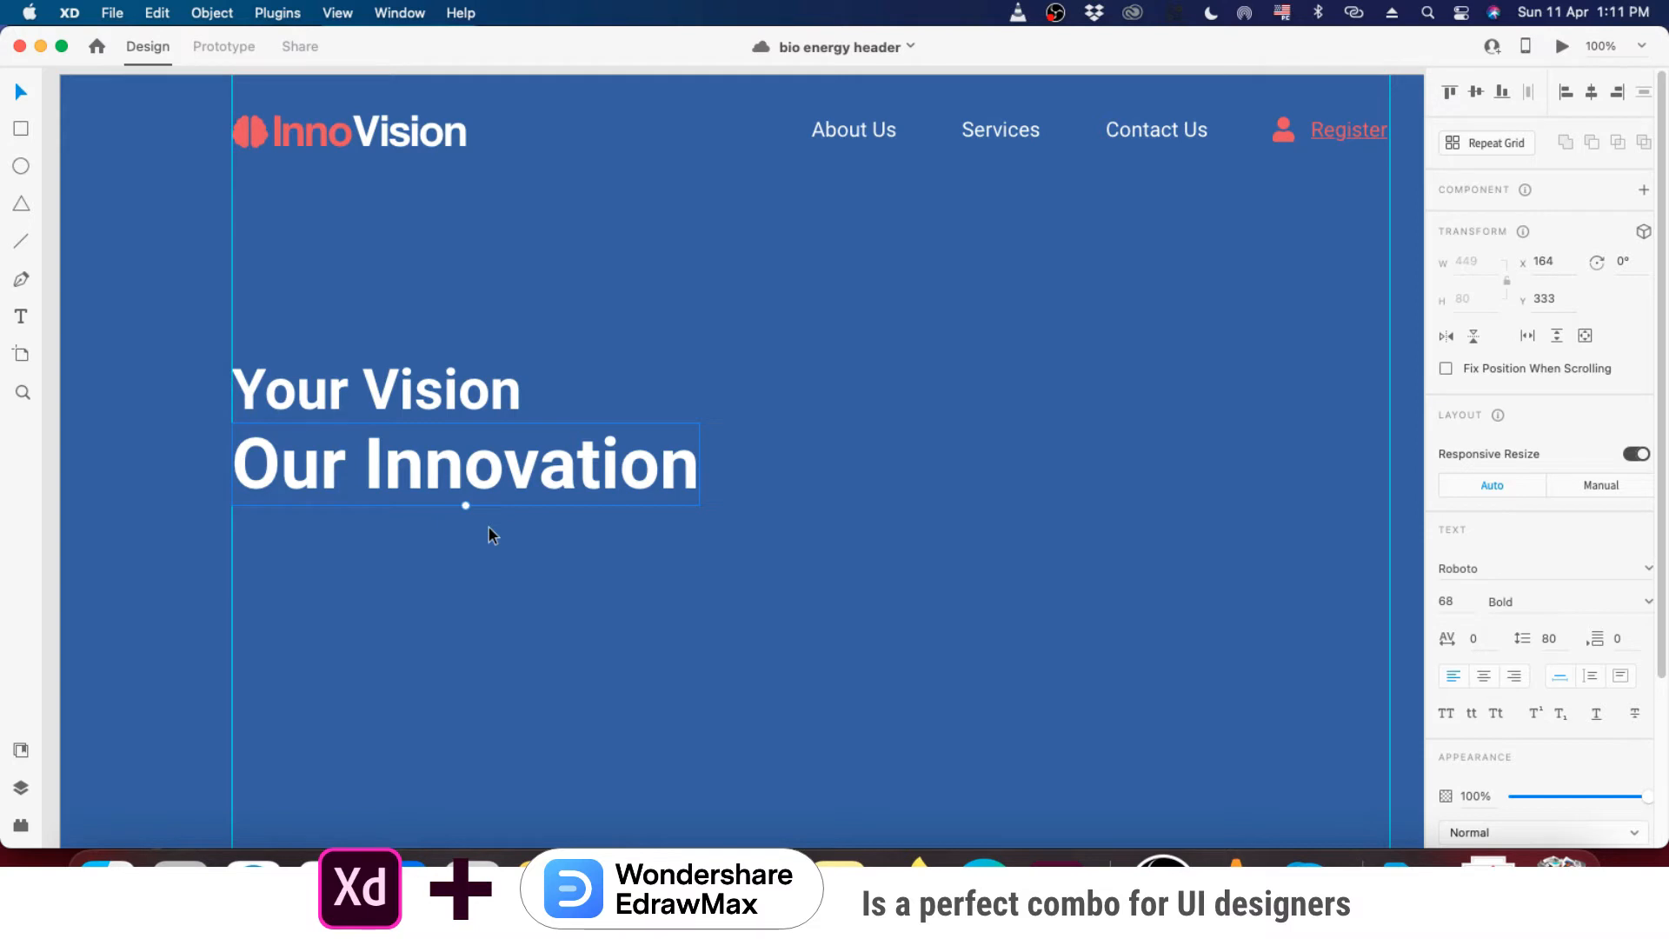
# - Draw a 234 × 66 rectangle below the headline at X 164, Y 460 and fill it with the logo's coral red
pyautogui.press('r')
pyautogui.moveTo(231, 552)
pyautogui.mouseDown()
pyautogui.moveTo(445, 676)
pyautogui.moveTo(559, 654)
pyautogui.moveTo(477, 623)
pyautogui.mouseUp()
pyautogui.press('i')
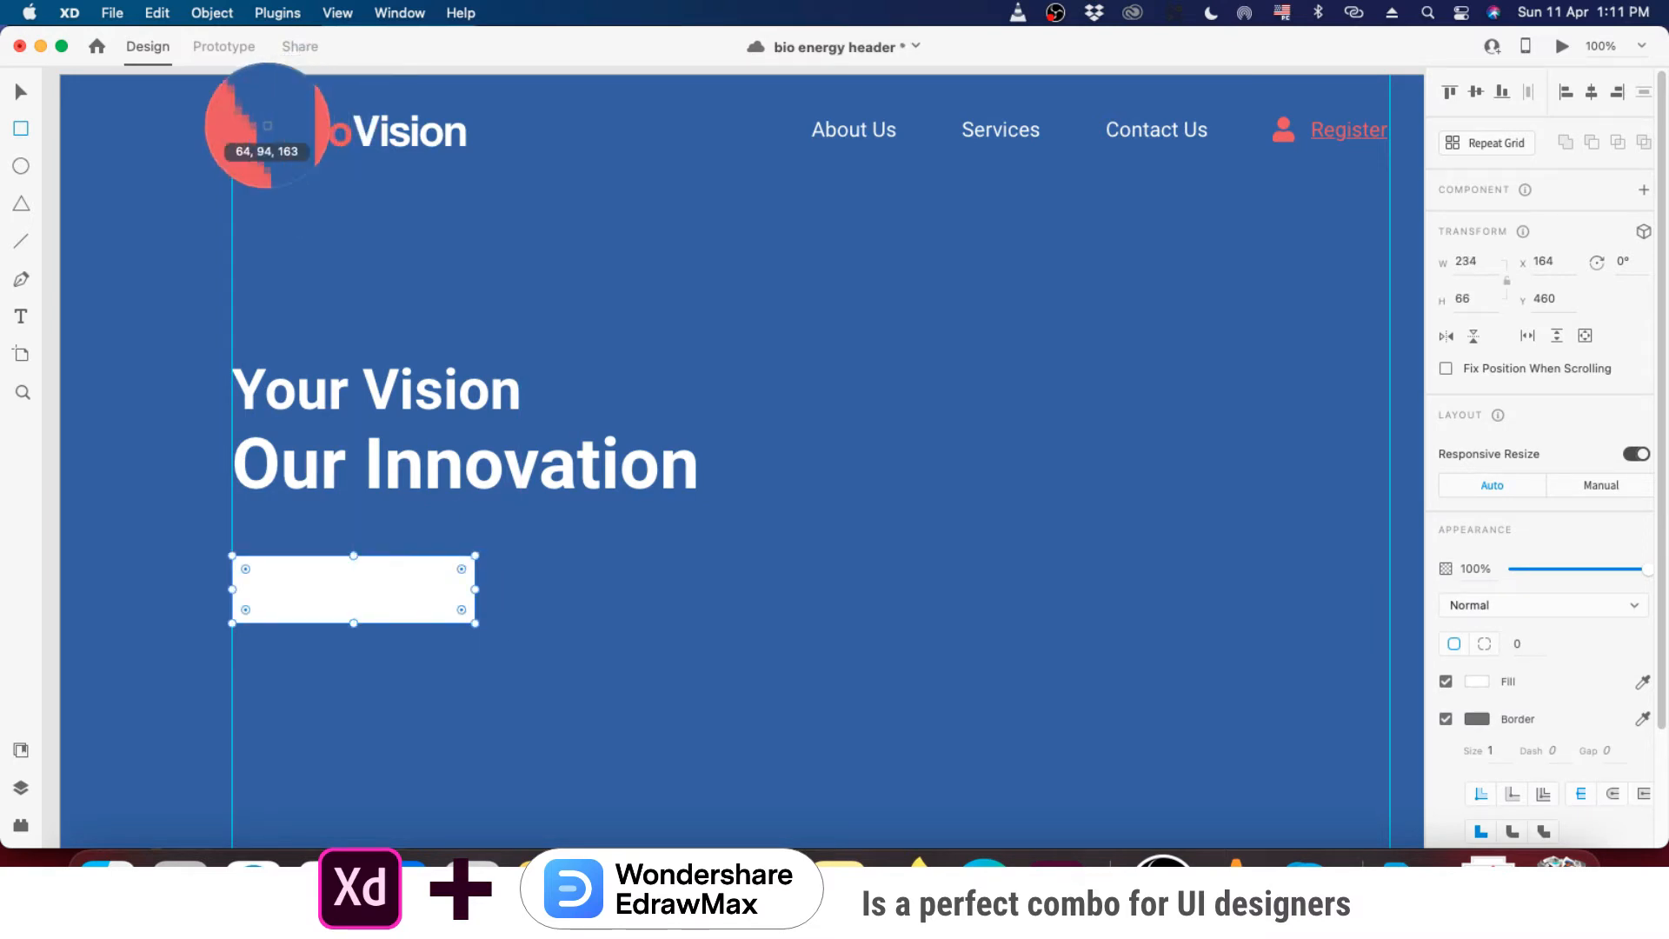
pyautogui.click(255, 126)
pyautogui.press('v')
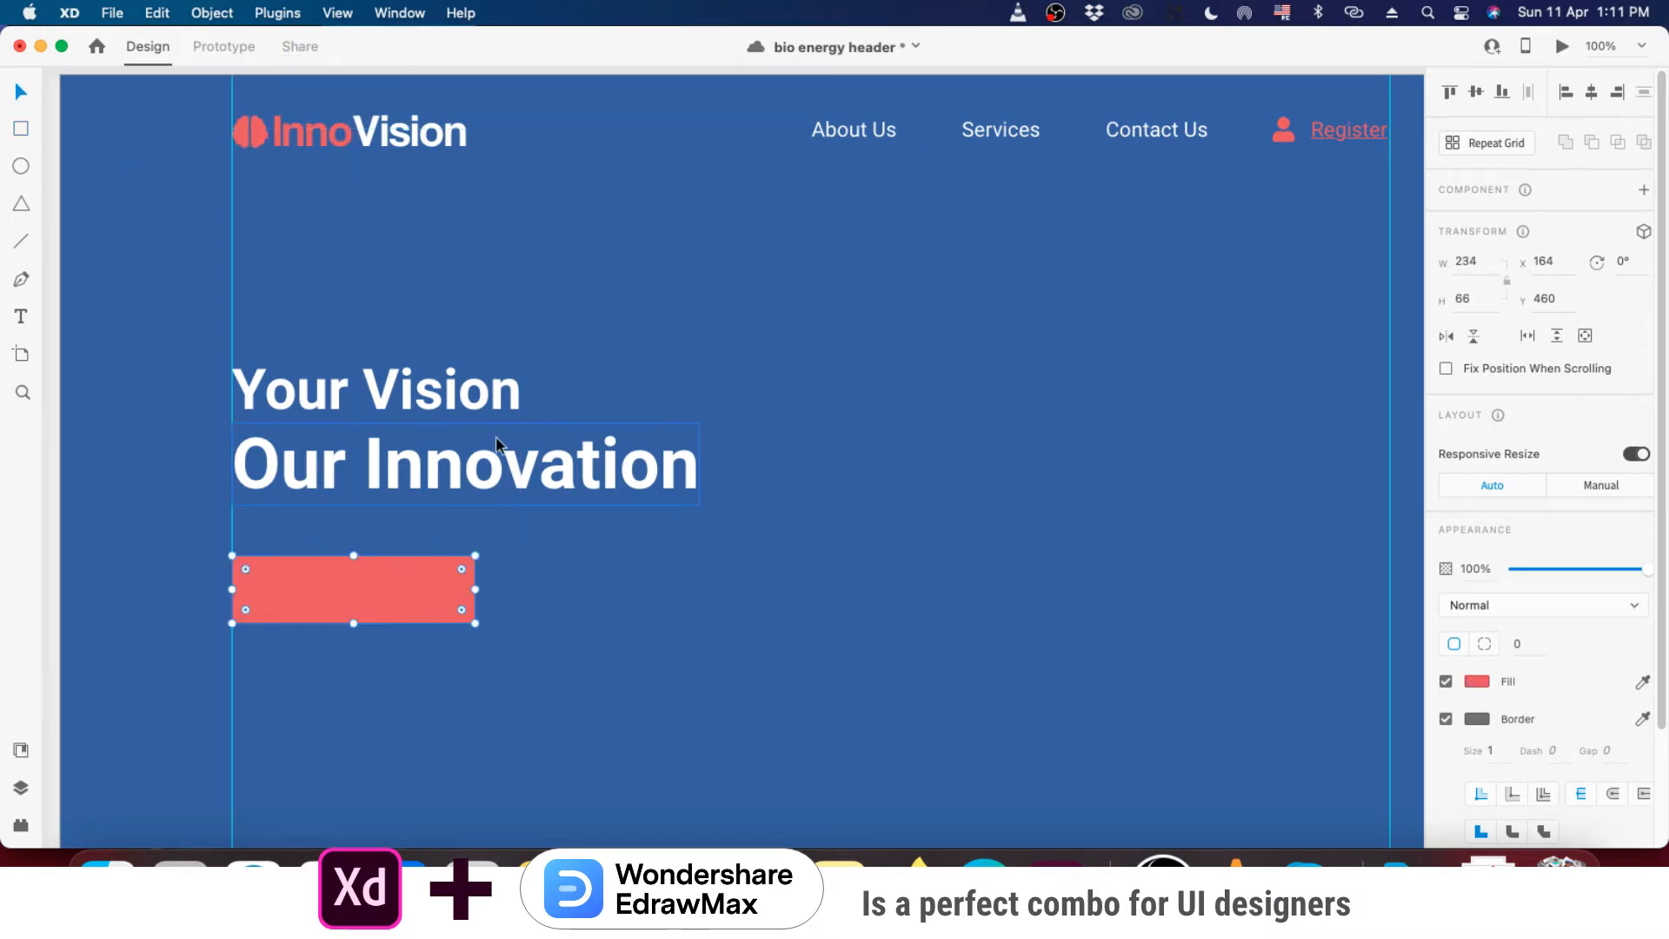
pyautogui.click(597, 563)
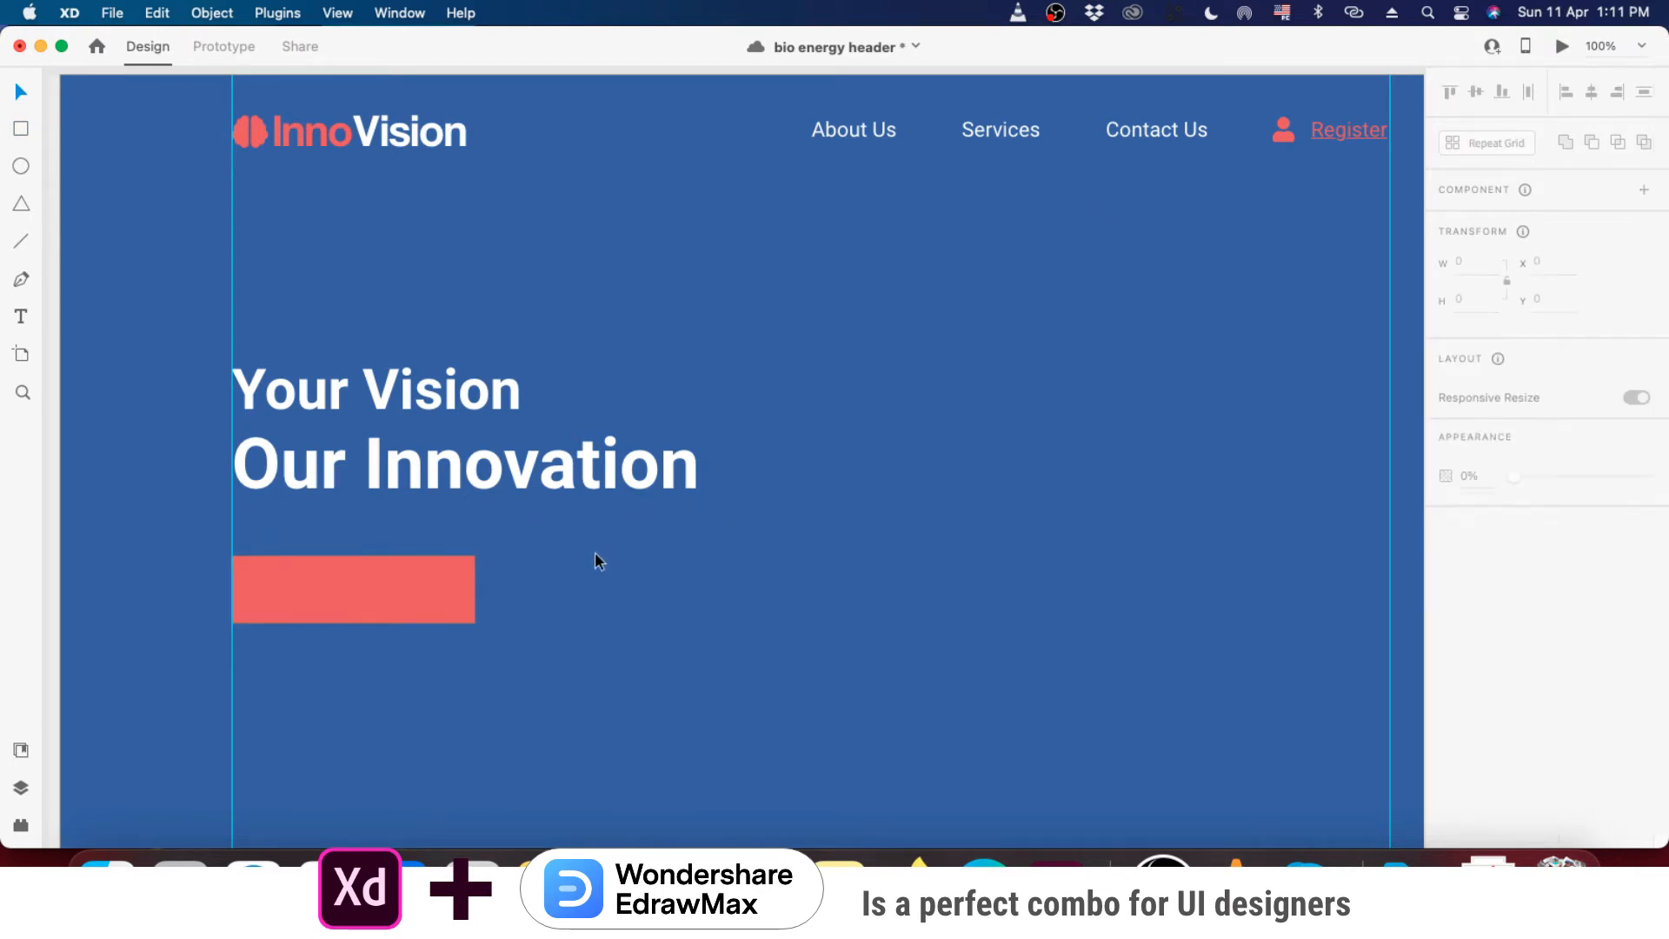
# - Try moving the coral rectangle up to Y 423, closer to "Our Innovation", and undo the move
pyautogui.hscroll(1, 780, 568)
pyautogui.moveTo(780, 568)
pyautogui.mouseDown()
pyautogui.moveTo(715, 570)
pyautogui.moveTo(748, 640)
pyautogui.moveTo(678, 592)
pyautogui.moveTo(793, 588)
pyautogui.moveTo(778, 591)
pyautogui.mouseUp()
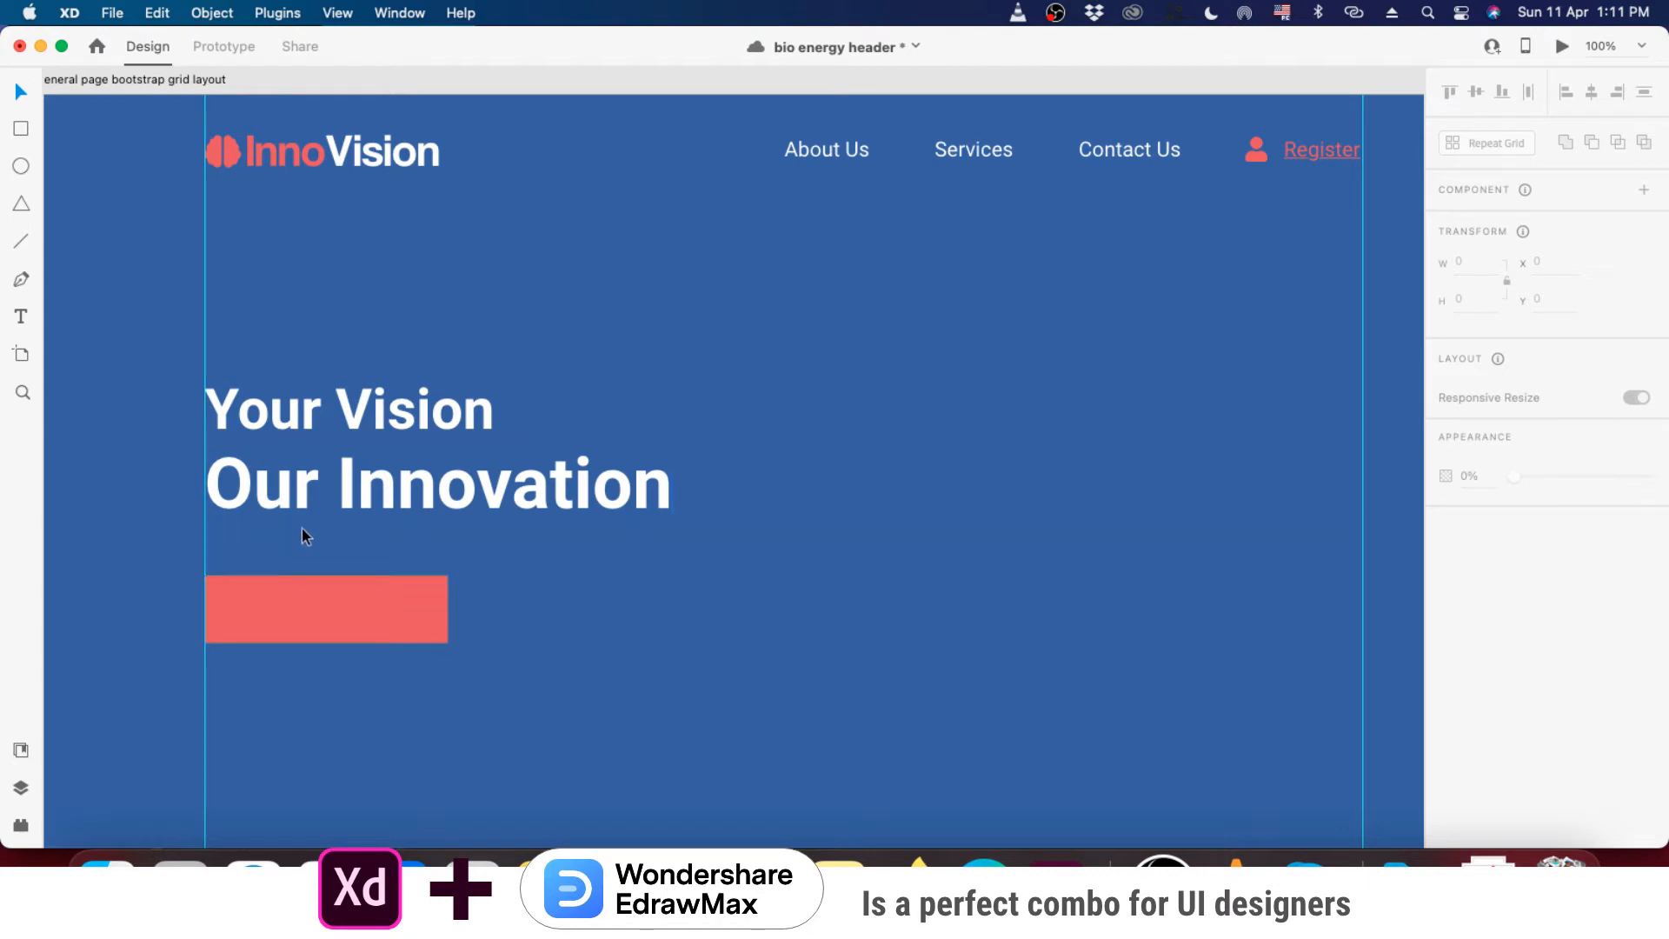
pyautogui.moveTo(301, 621); pyautogui.dragTo(300, 581)
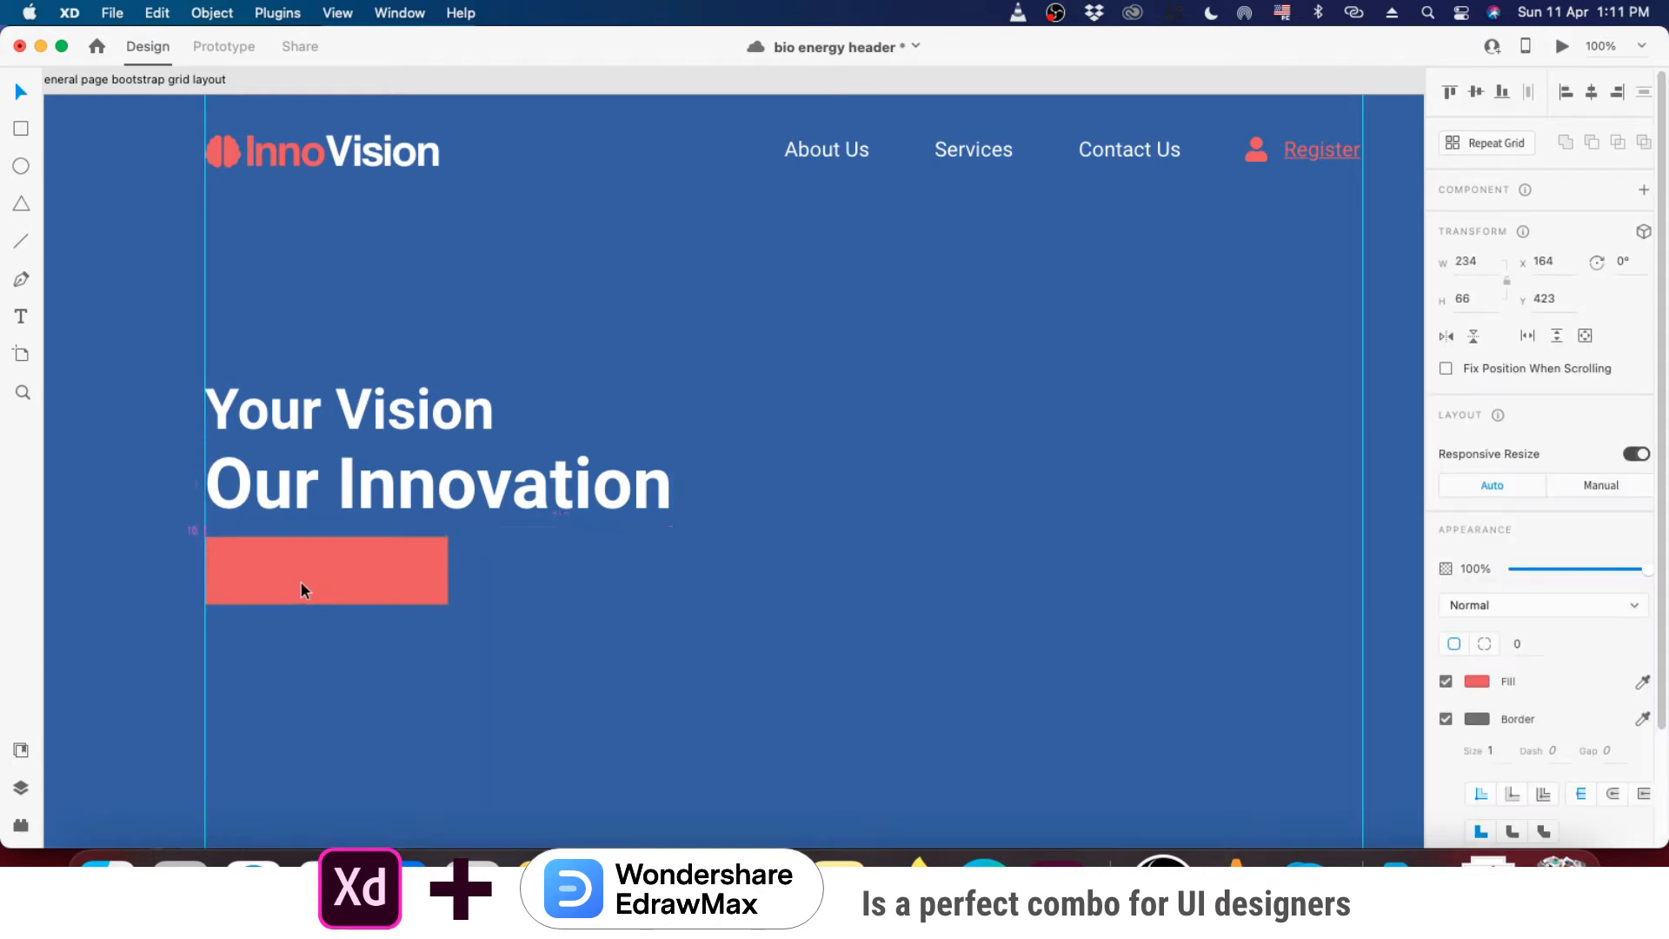
pyautogui.press('super+c')
pyautogui.press('super+z')
pyautogui.click(125, 459)
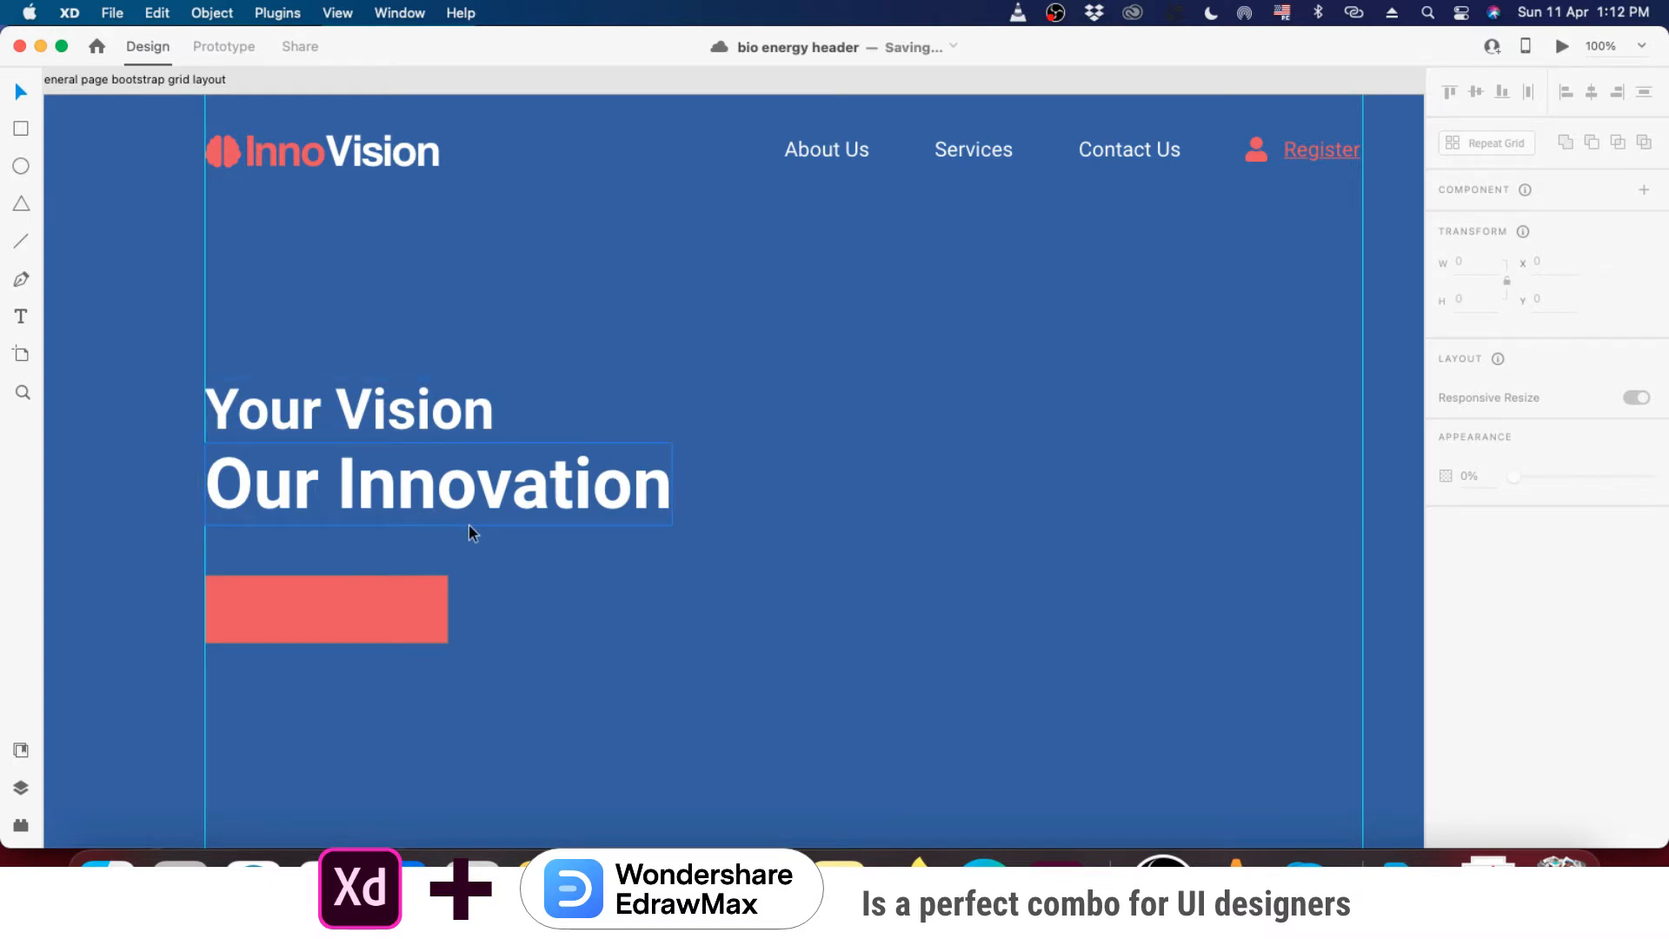
# - Add the center-aligned text "Discover Now" at font size 27 in the middle of the coral rectangle, at X 198, Y 477
pyautogui.click(12, 321)
pyautogui.click(261, 614)
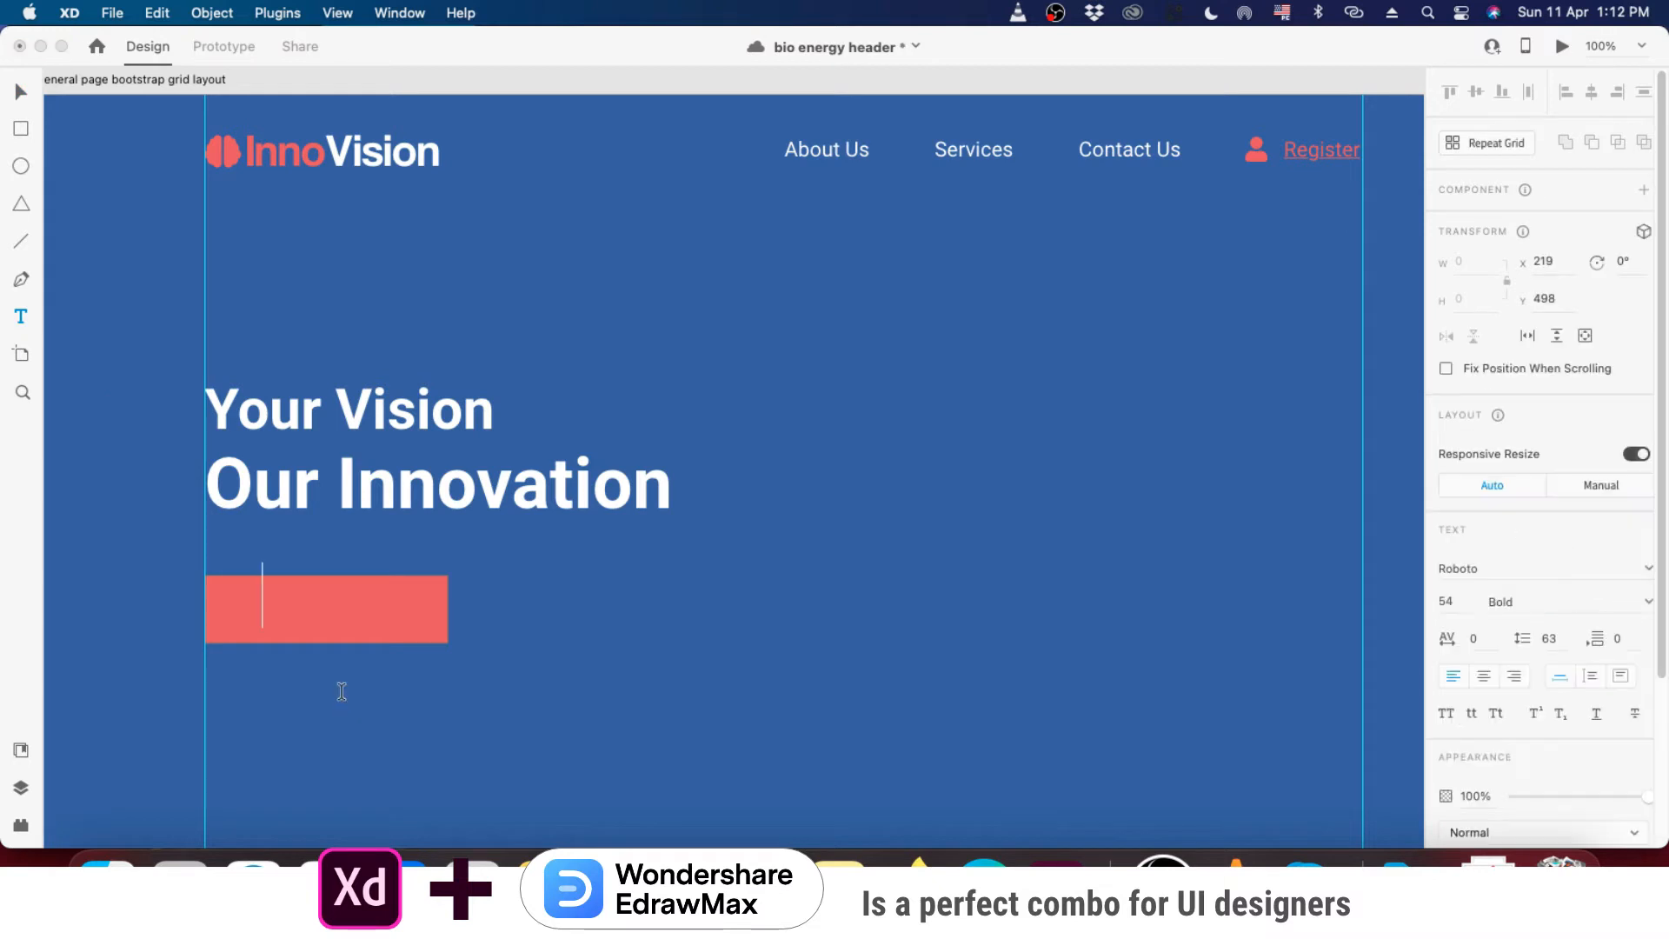
pyautogui.write('Dis')
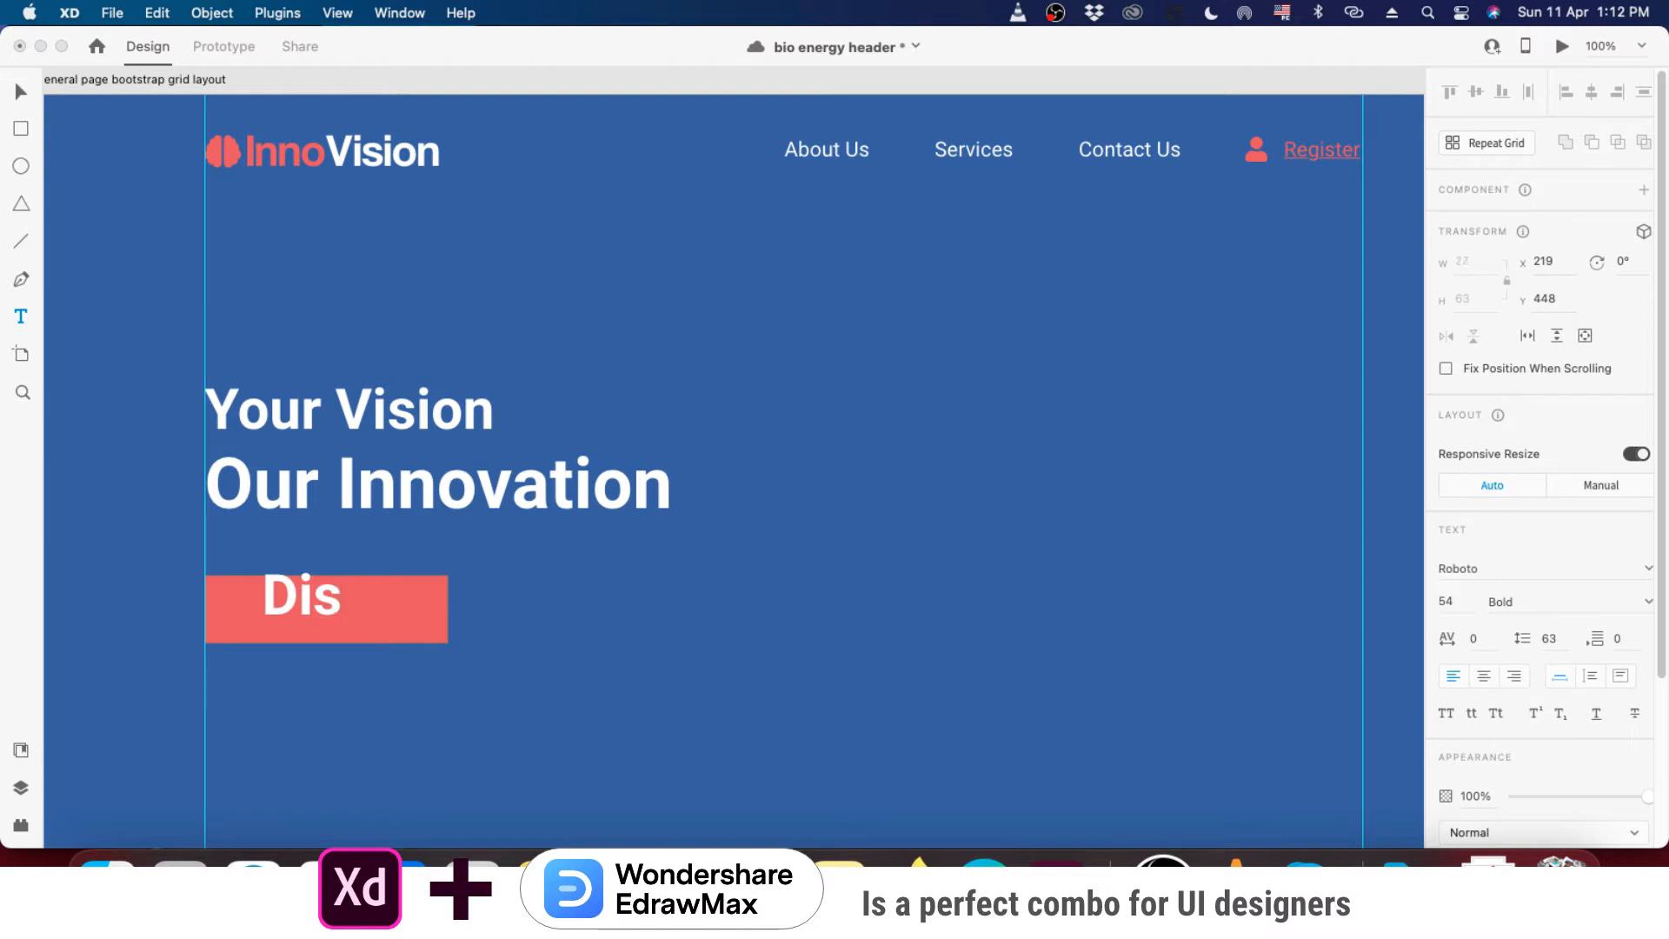
pyautogui.write('cover Now')
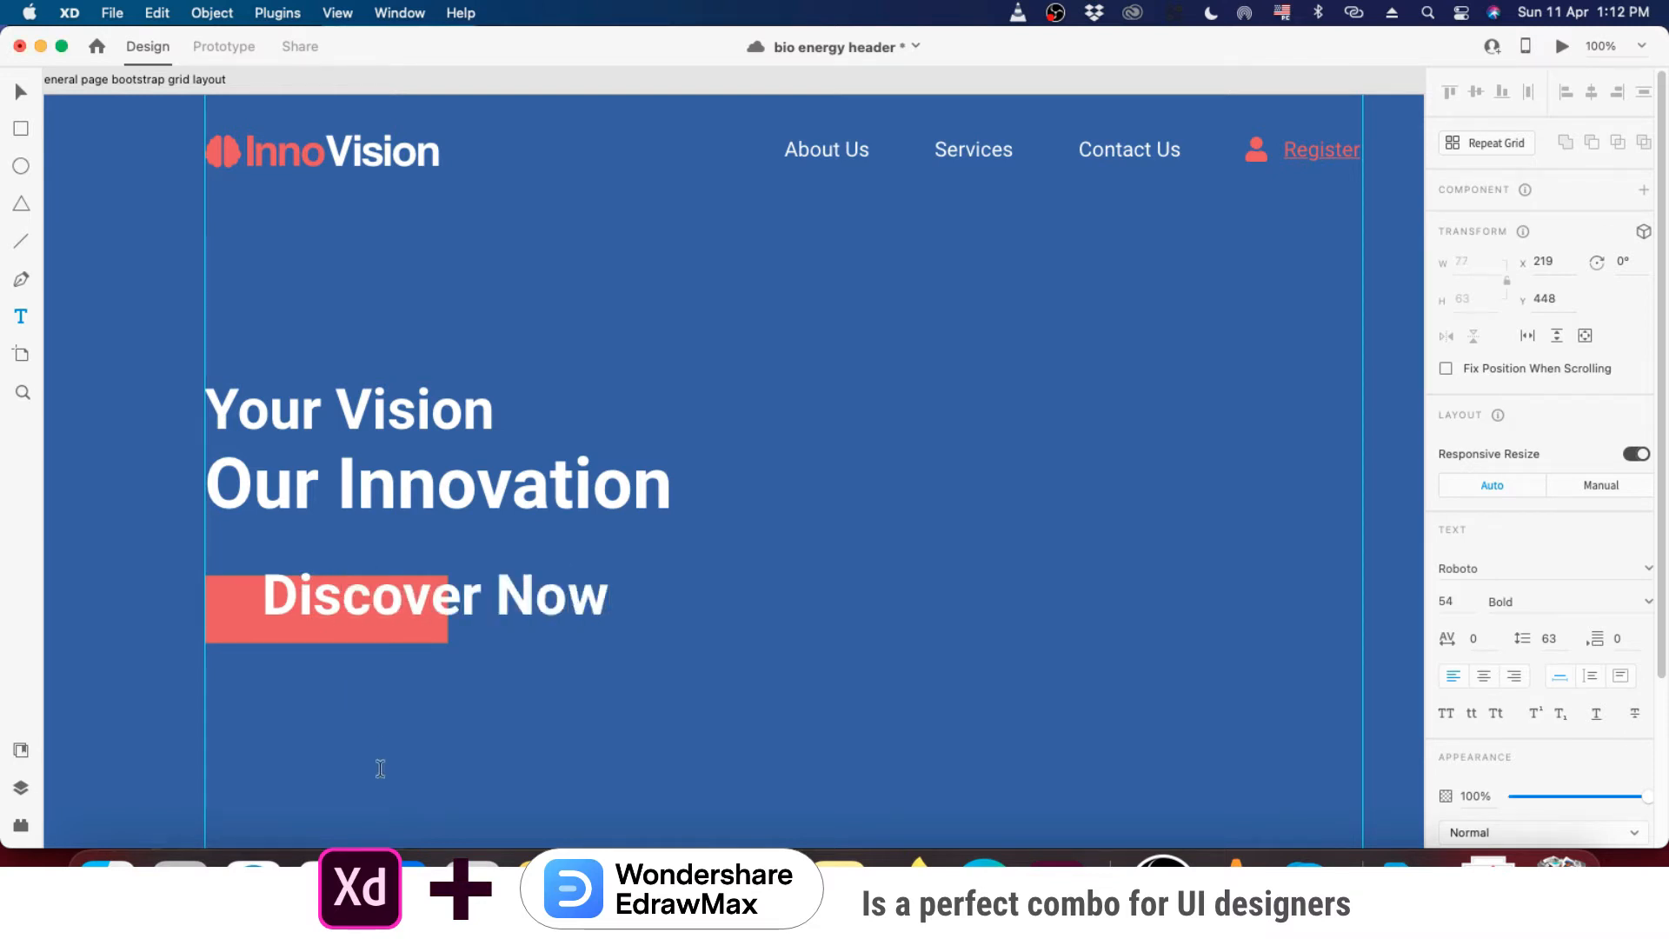
pyautogui.press('Escape')
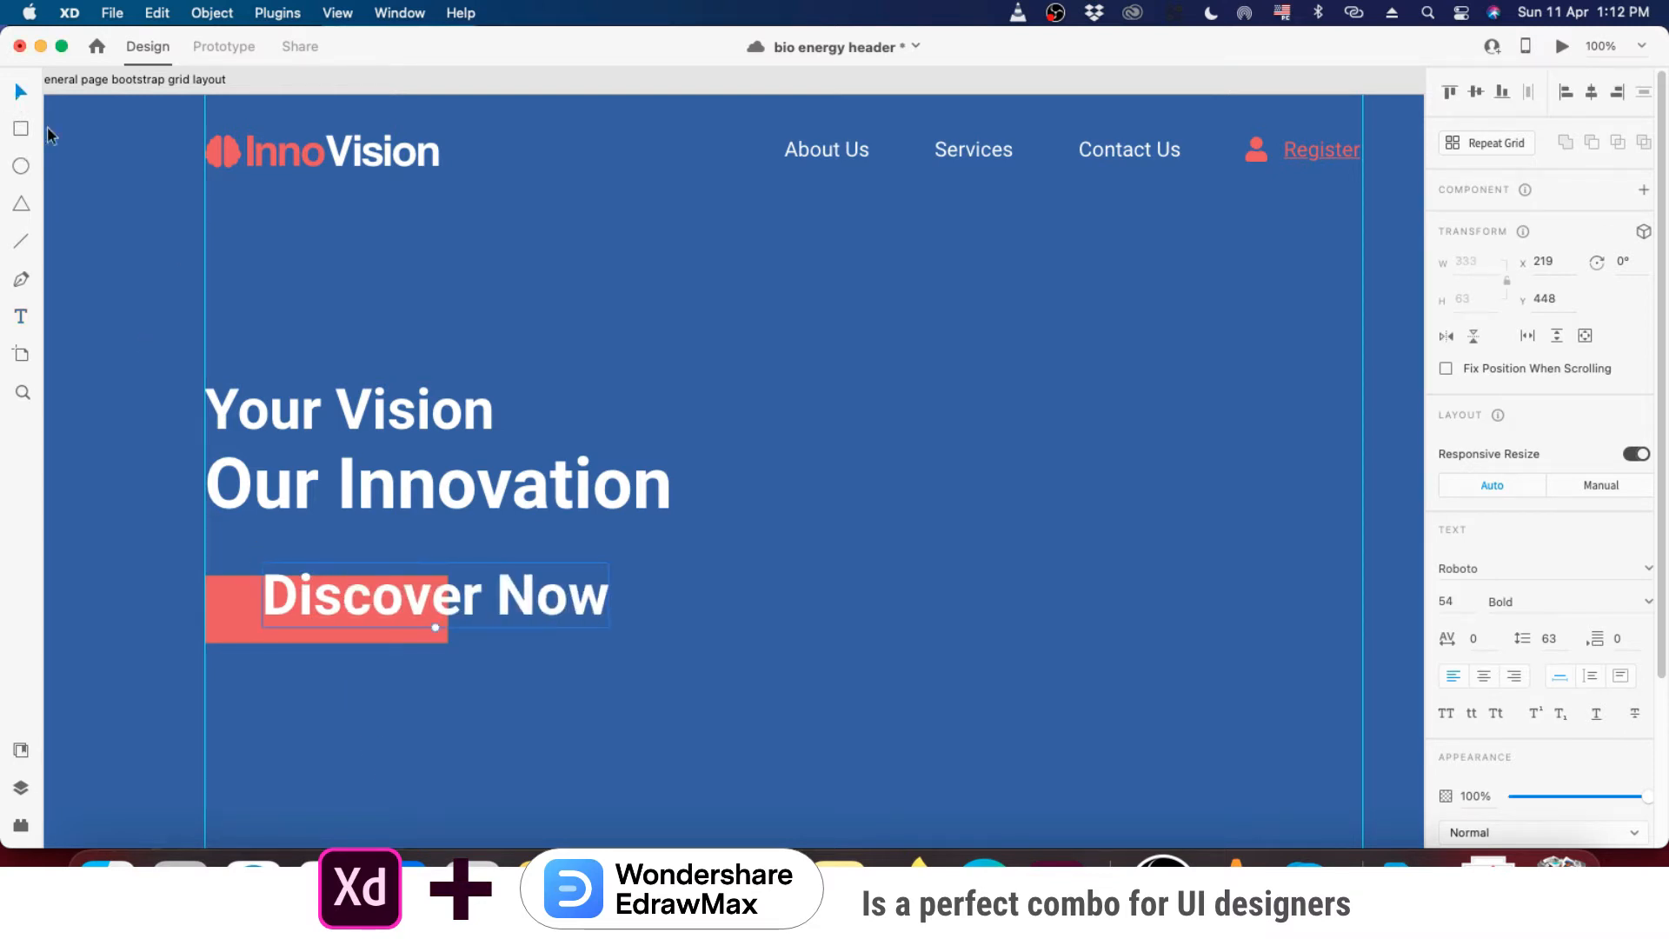
pyautogui.click(1483, 675)
pyautogui.moveTo(363, 598)
pyautogui.mouseDown()
pyautogui.moveTo(305, 620)
pyautogui.moveTo(395, 612)
pyautogui.moveTo(340, 602)
pyautogui.mouseUp()
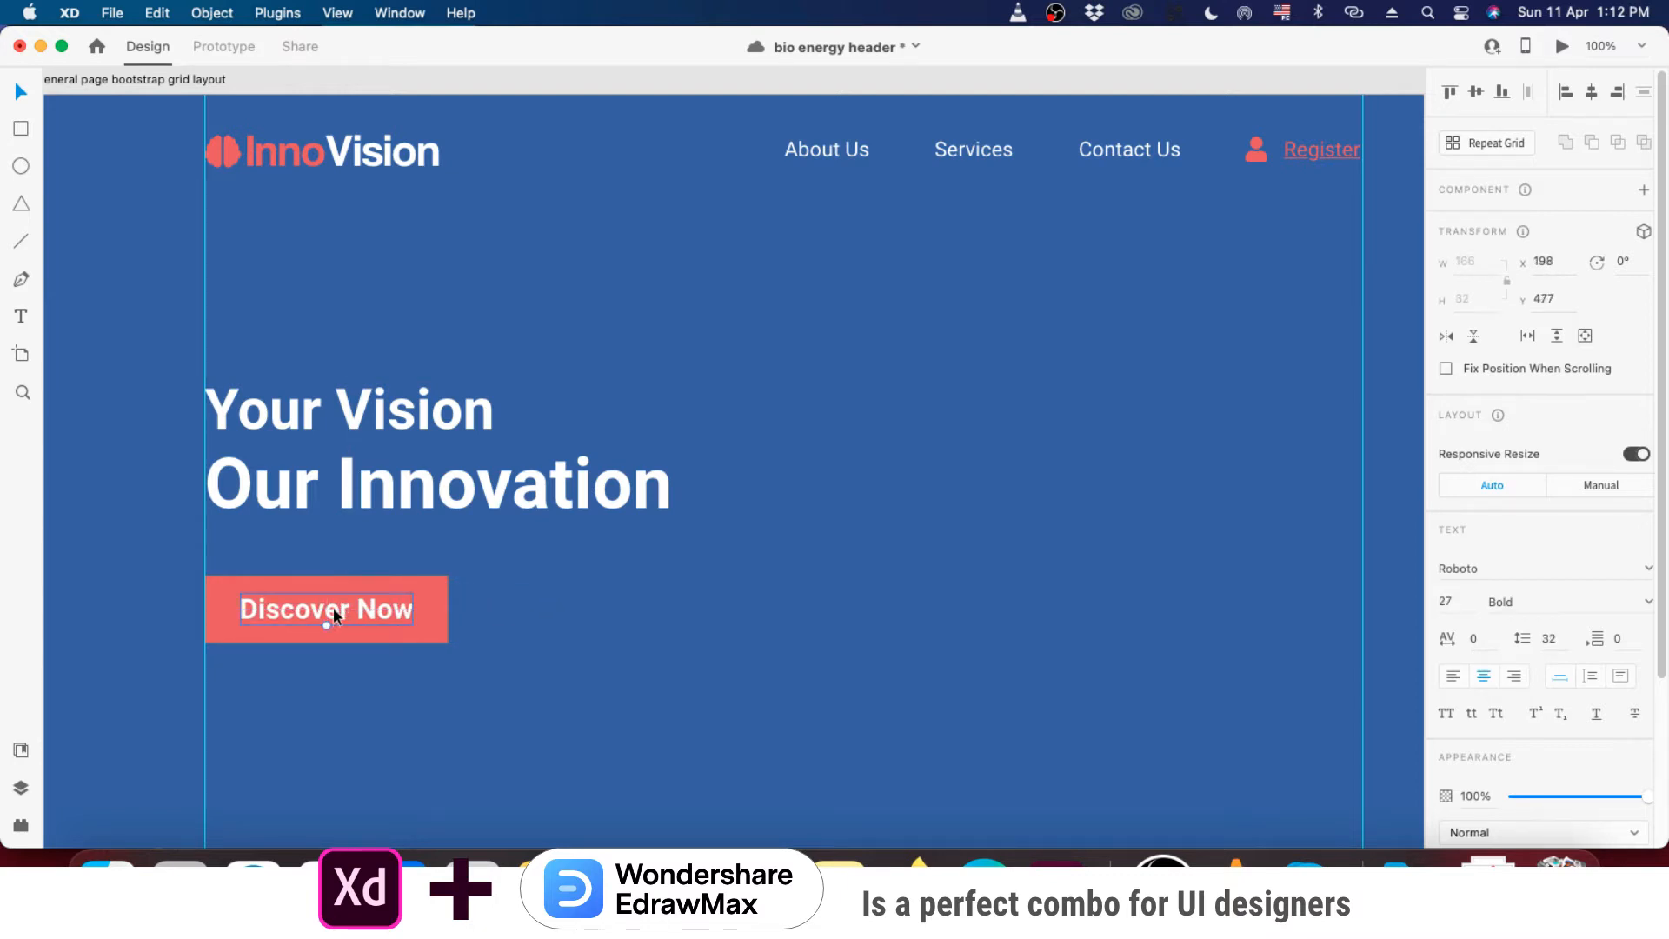
# - Remove the border from the coral rectangle behind "Discover Now"
pyautogui.scroll(10, 207, 640)
pyautogui.scroll(2, 199, 640)
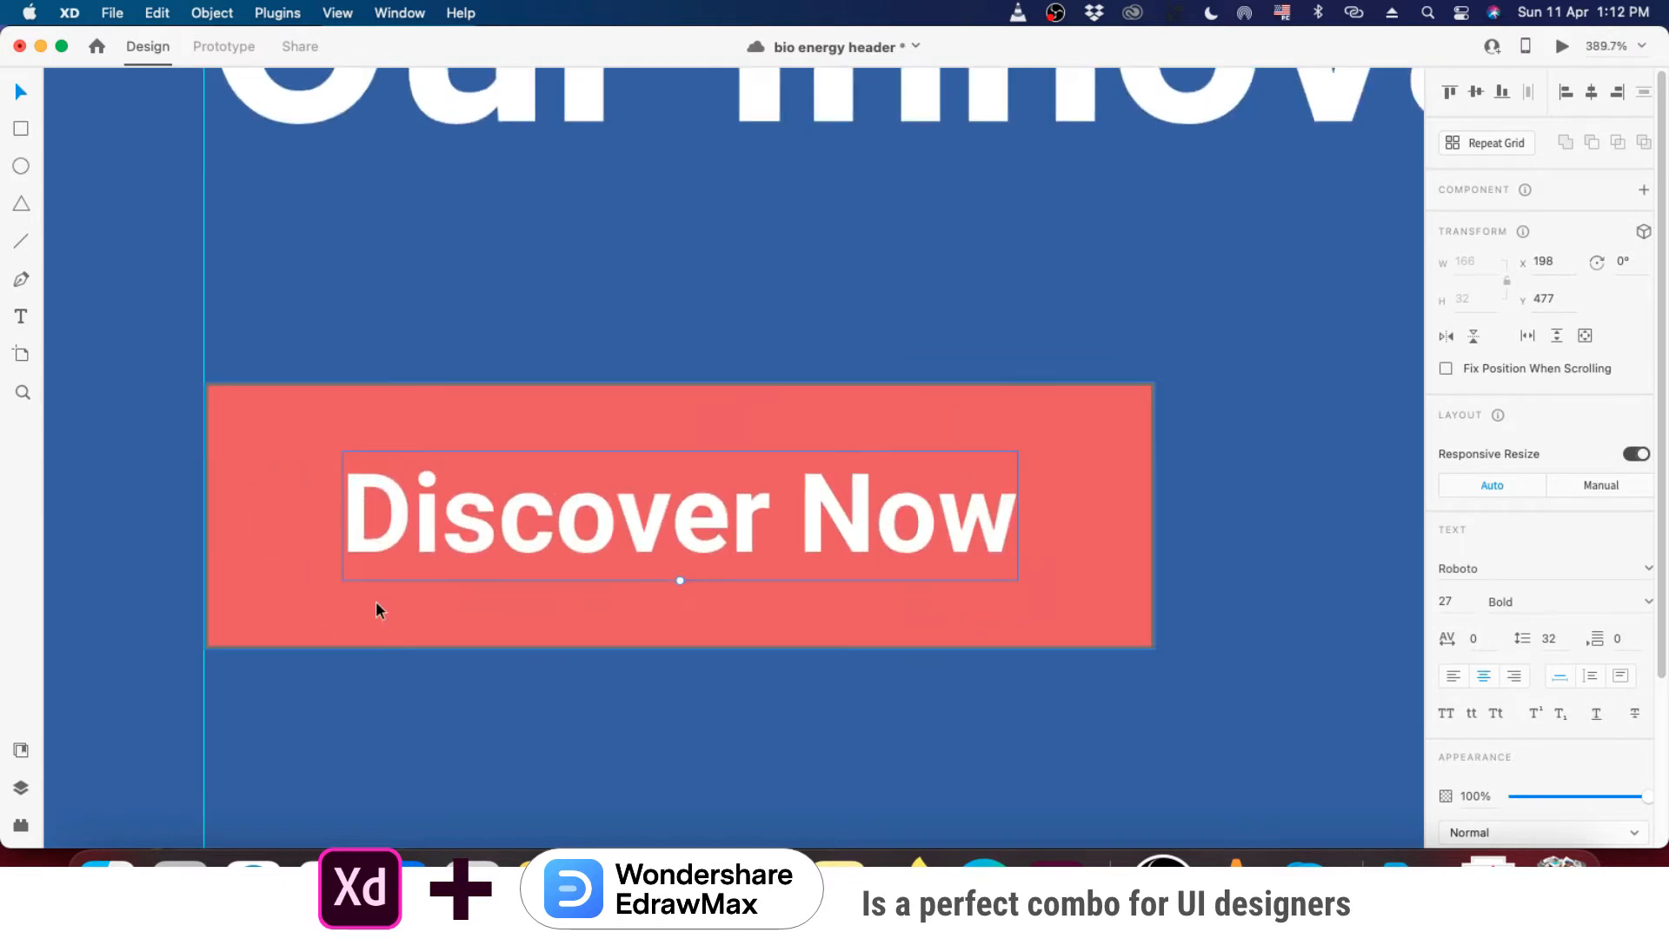
pyautogui.click(373, 602)
pyautogui.click(1445, 717)
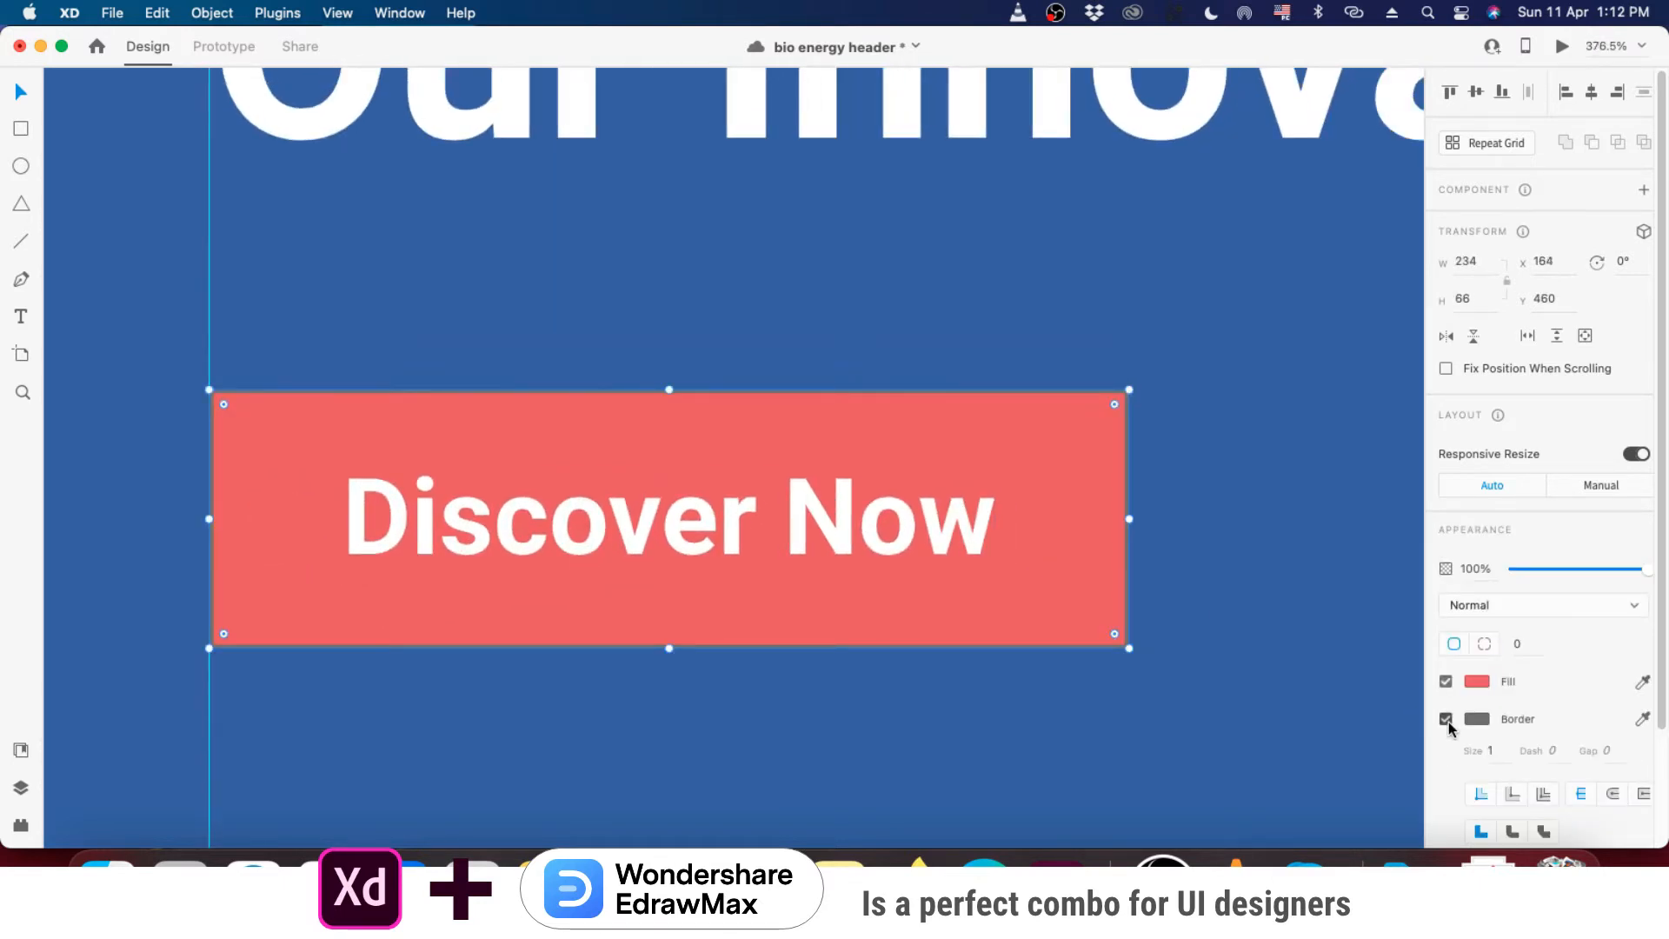
# - Try resizing the "Discover Now" label and undo the change
pyautogui.click(924, 542)
pyautogui.moveTo(664, 582); pyautogui.dragTo(695, 565)
pyautogui.press('super+z')
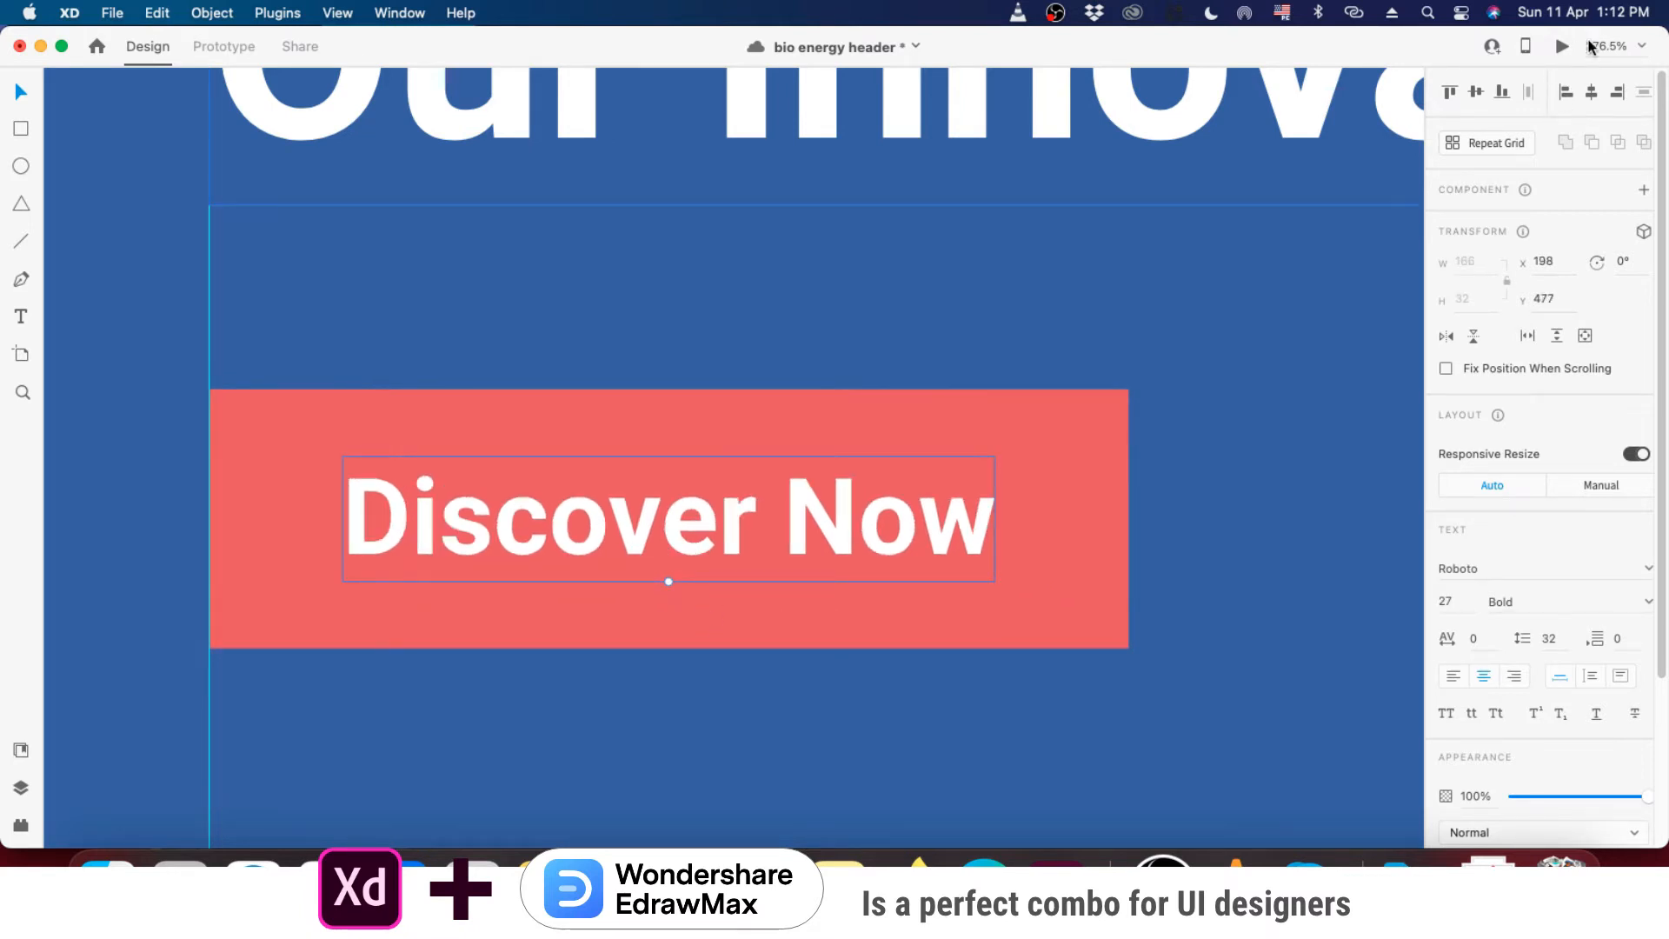
# - Reduce the "Discover Now" label to font size 22 and center it on the coral rectangle at X 213, Y 481
pyautogui.click(1640, 46)
pyautogui.click(1578, 146)
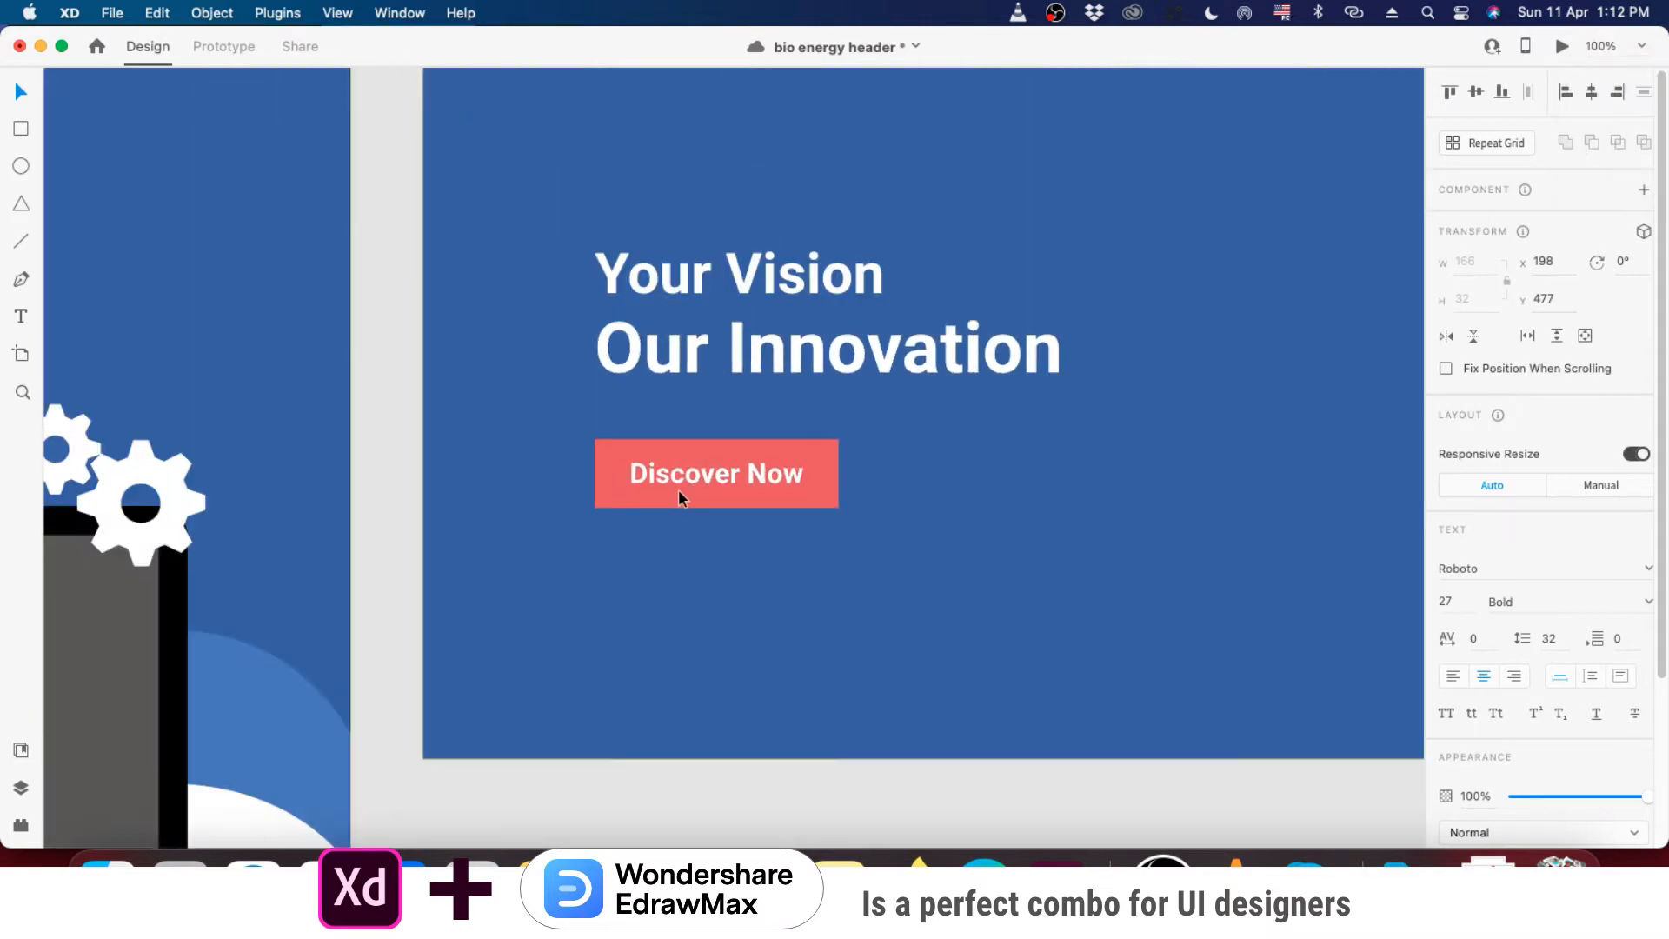
pyautogui.click(895, 552)
pyautogui.moveTo(1086, 446); pyautogui.dragTo(739, 589)
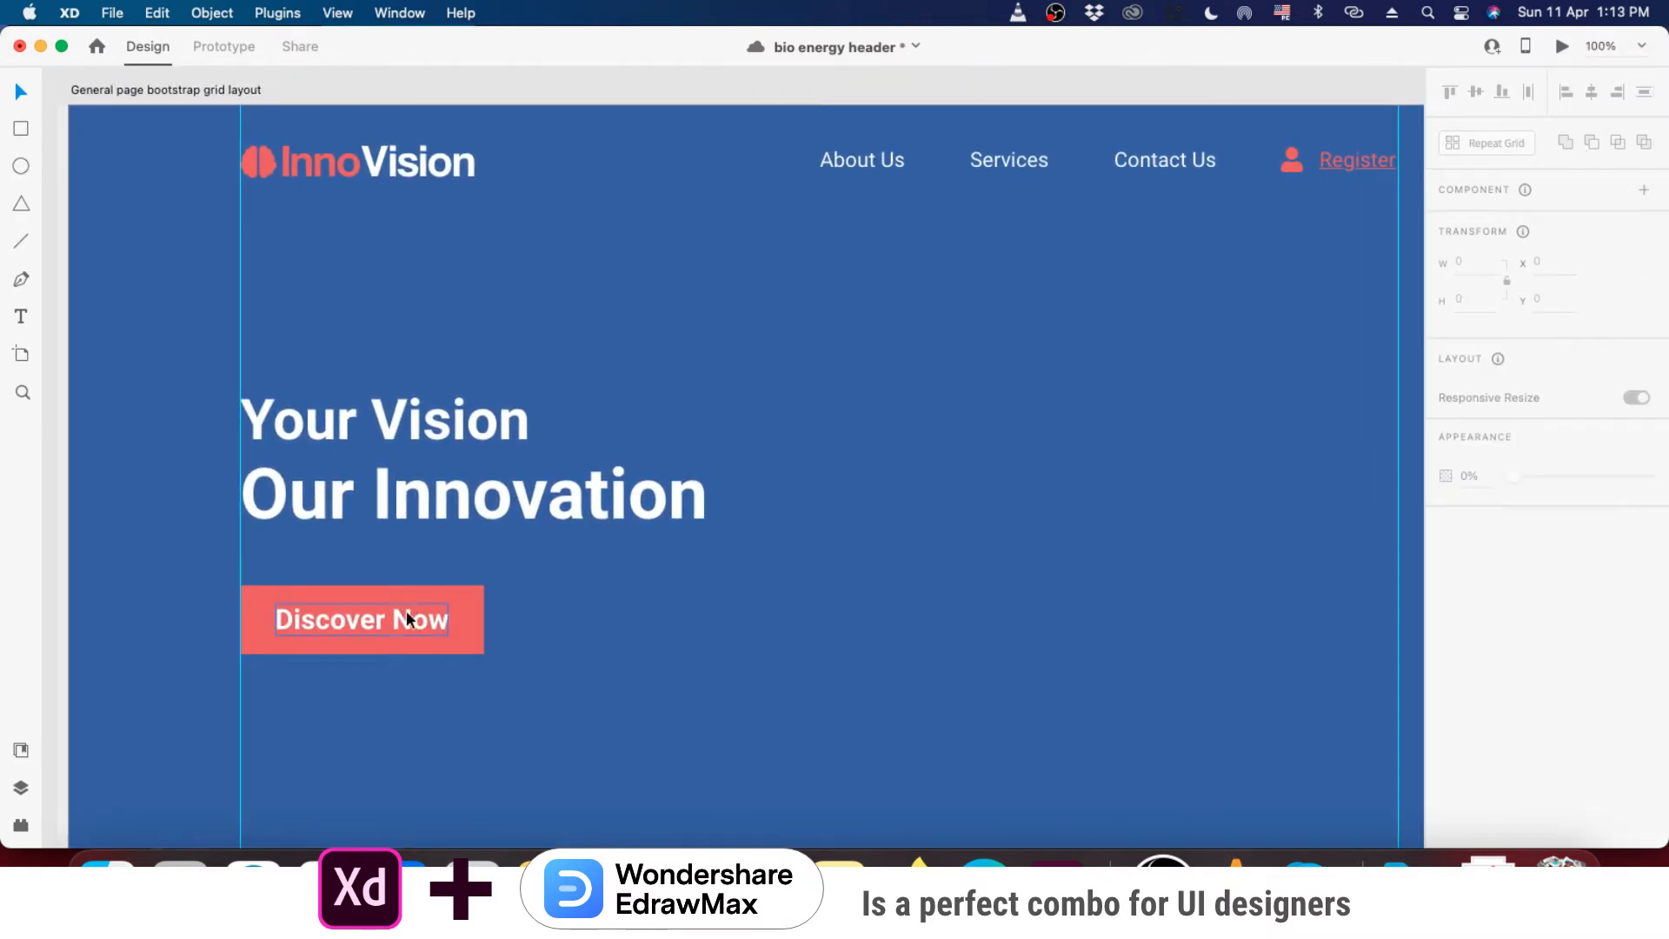
pyautogui.click(358, 623)
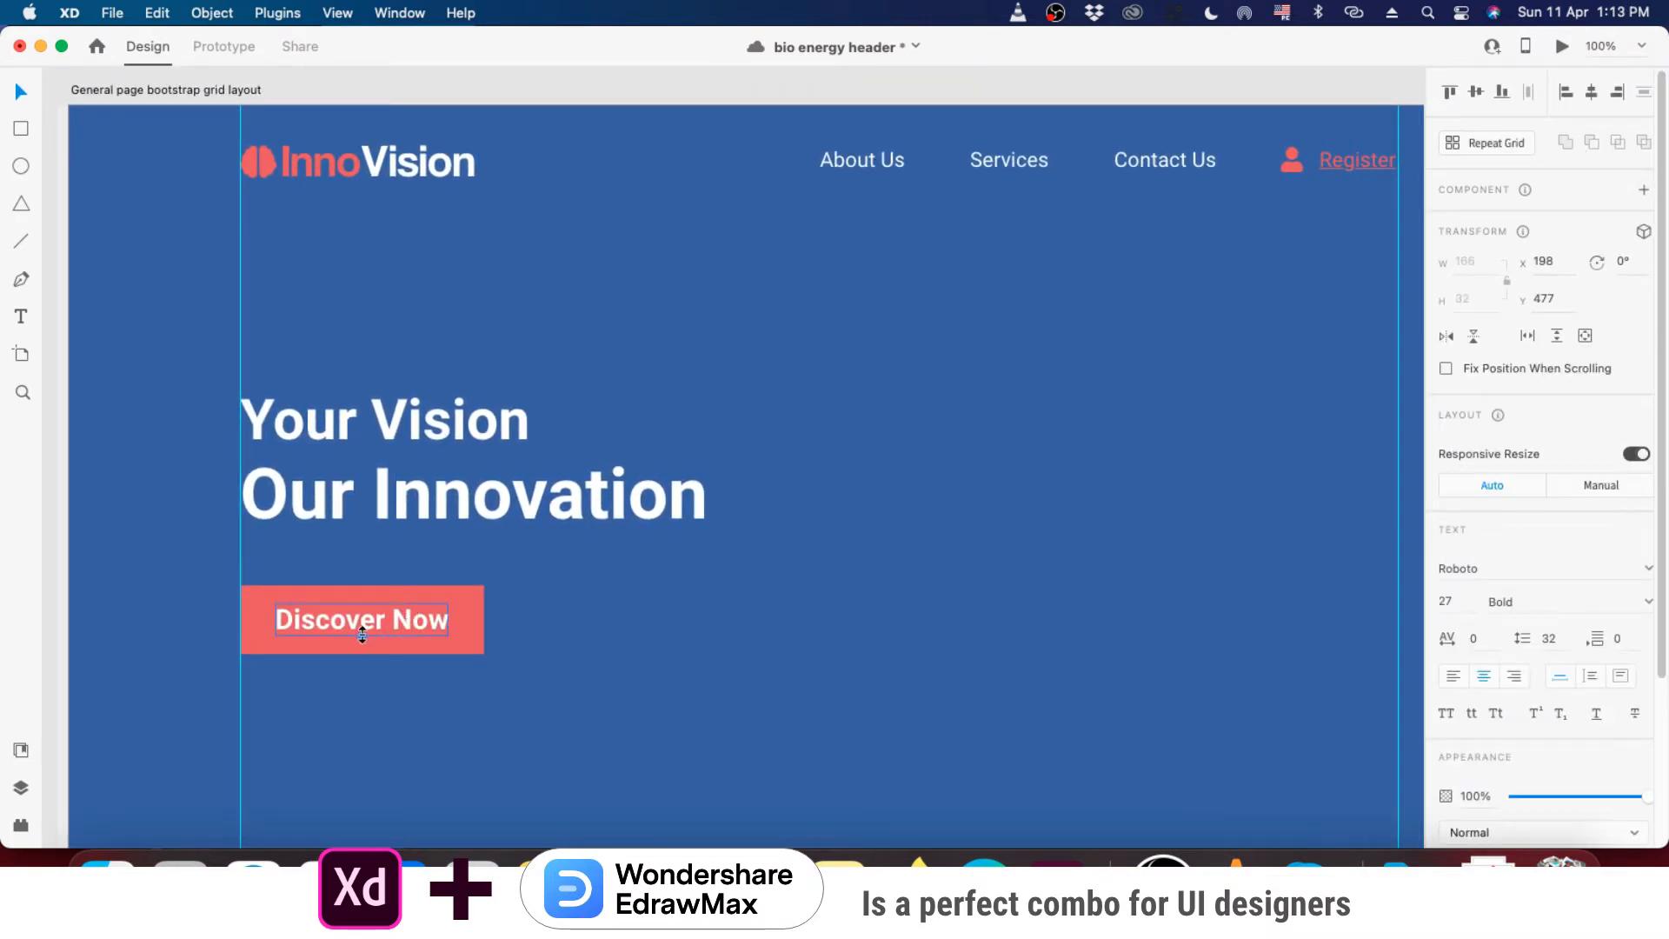
pyautogui.moveTo(362, 636); pyautogui.dragTo(351, 631)
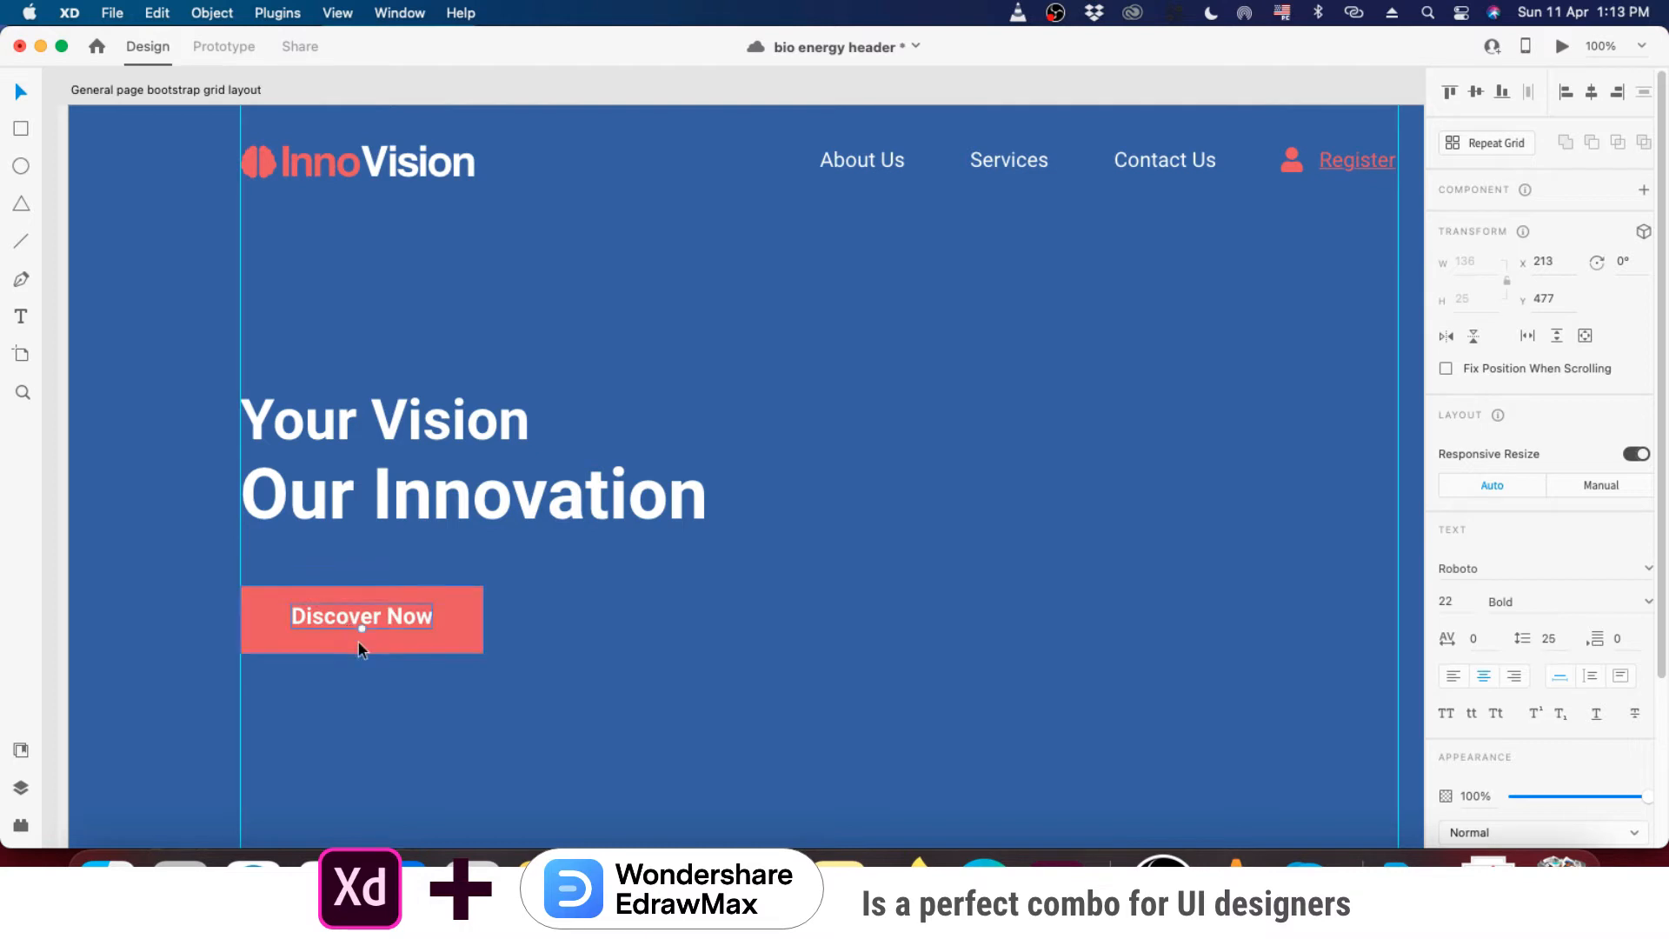
pyautogui.press('Down')
pyautogui.press('Down')
pyautogui.press('Down')
pyautogui.press('Down')
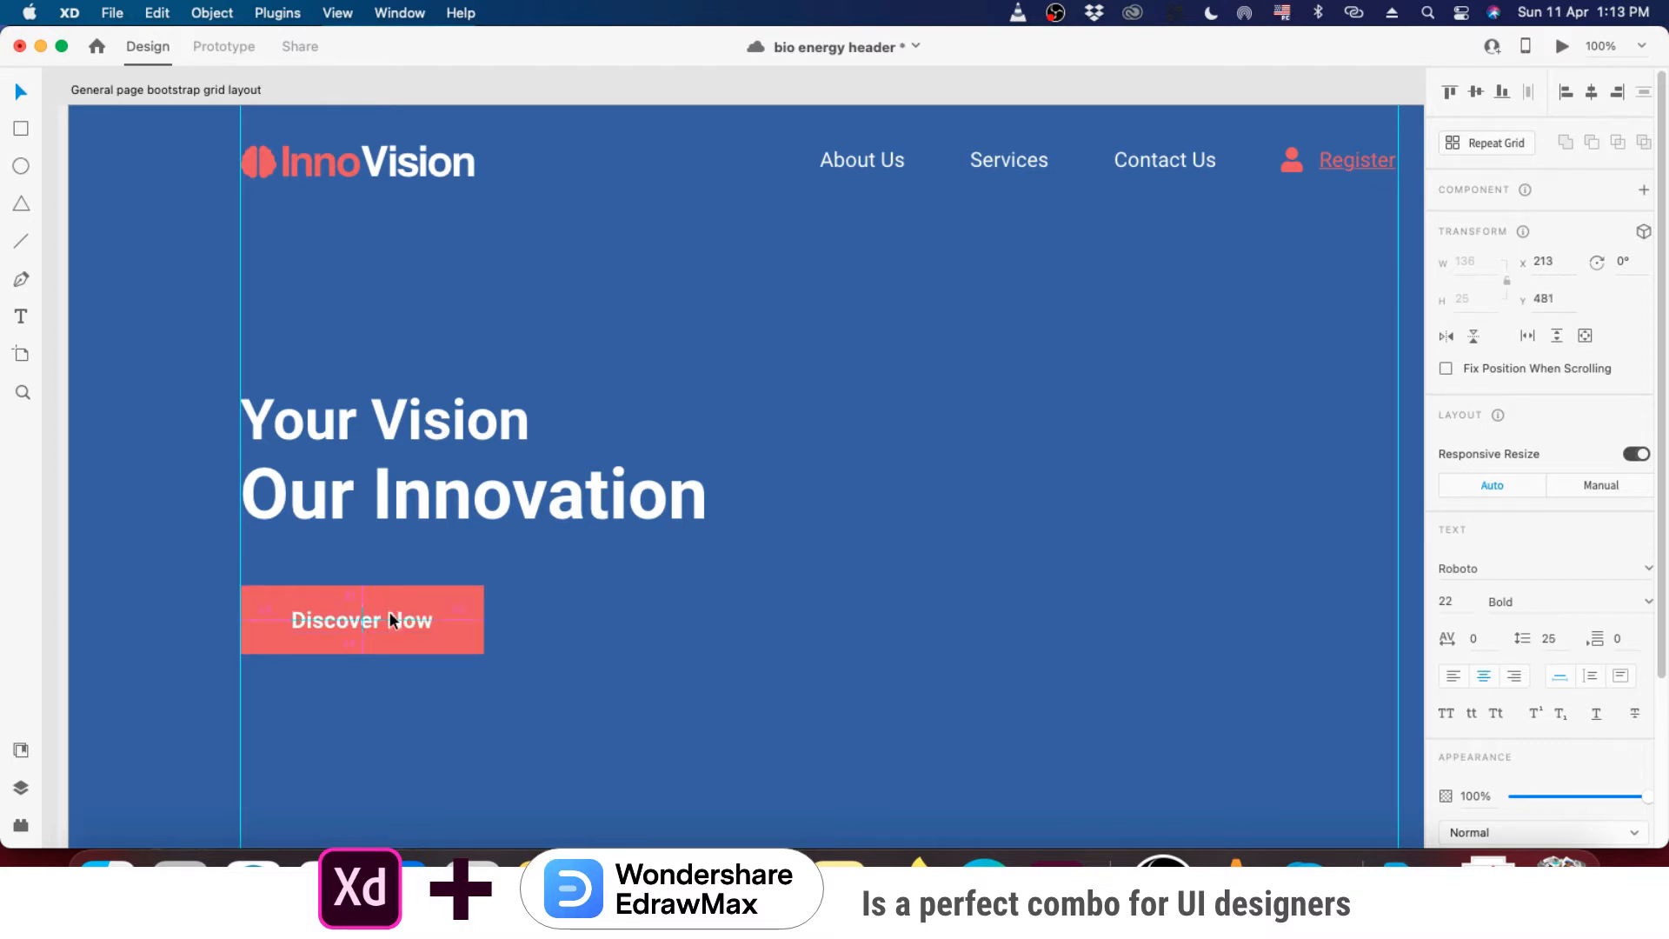
pyautogui.click(613, 653)
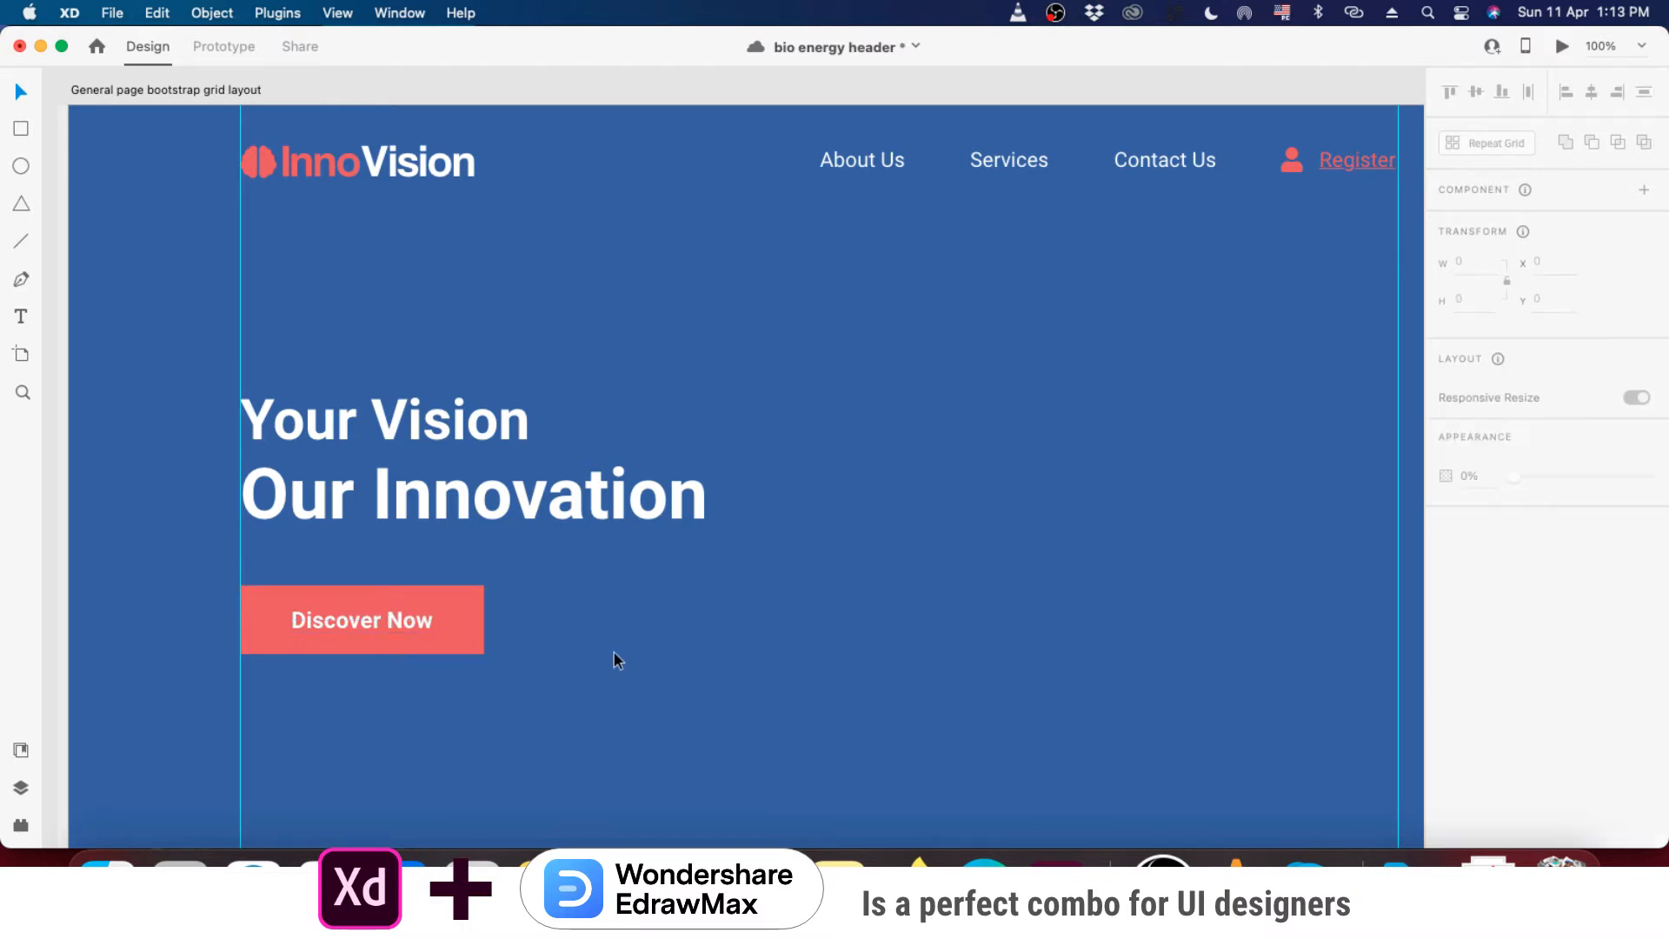
# - Try rounding the corners of the coral button rectangle and restore its square corners
pyautogui.click(393, 619)
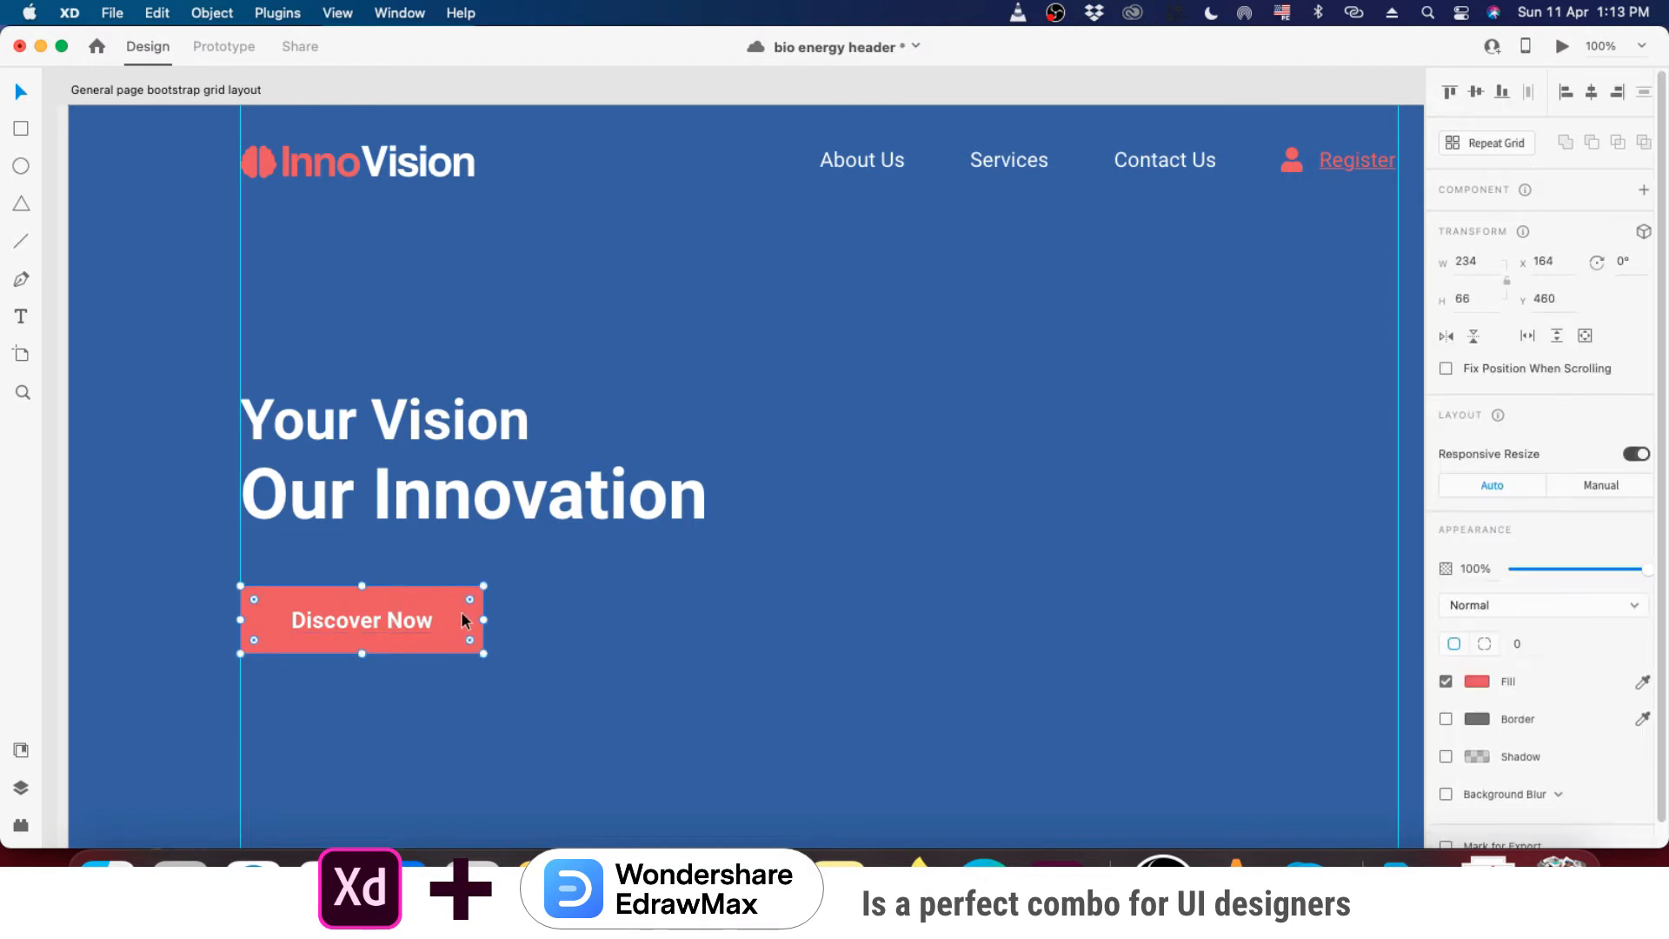
pyautogui.moveTo(470, 601); pyautogui.dragTo(426, 619)
pyautogui.moveTo(593, 544)
pyautogui.mouseDown()
pyautogui.moveTo(480, 617)
pyautogui.moveTo(577, 570)
pyautogui.mouseUp()
pyautogui.click(501, 662)
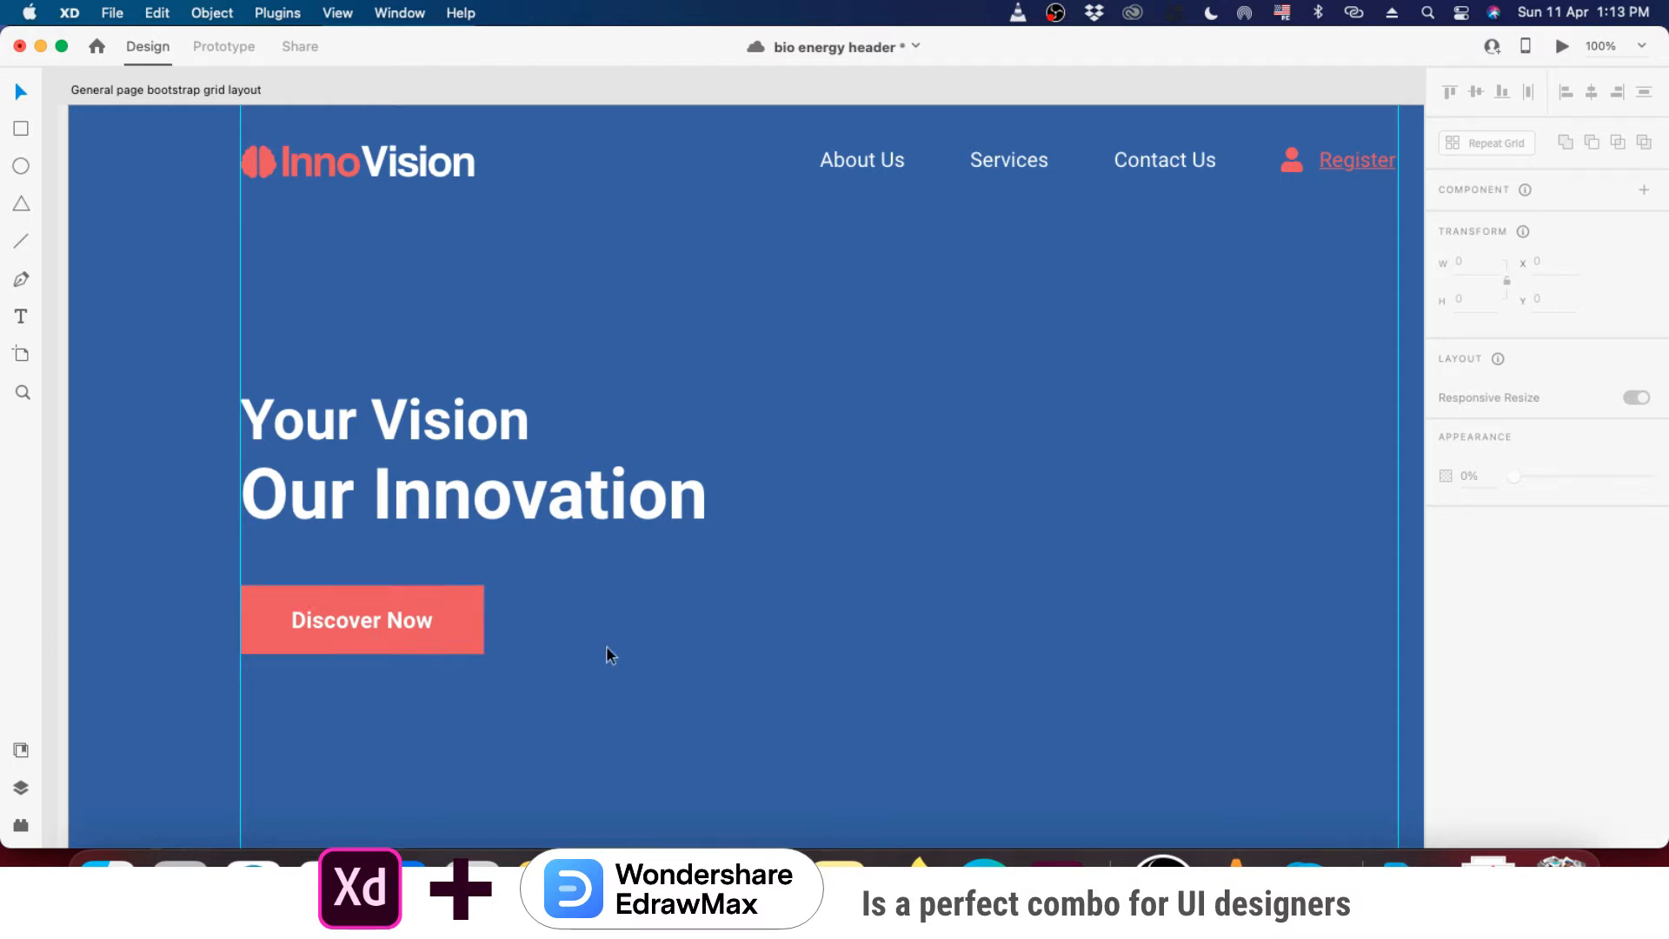
# - Save the document and group the coral rectangle with its "Discover Now" label
pyautogui.moveTo(785, 536); pyautogui.dragTo(726, 544)
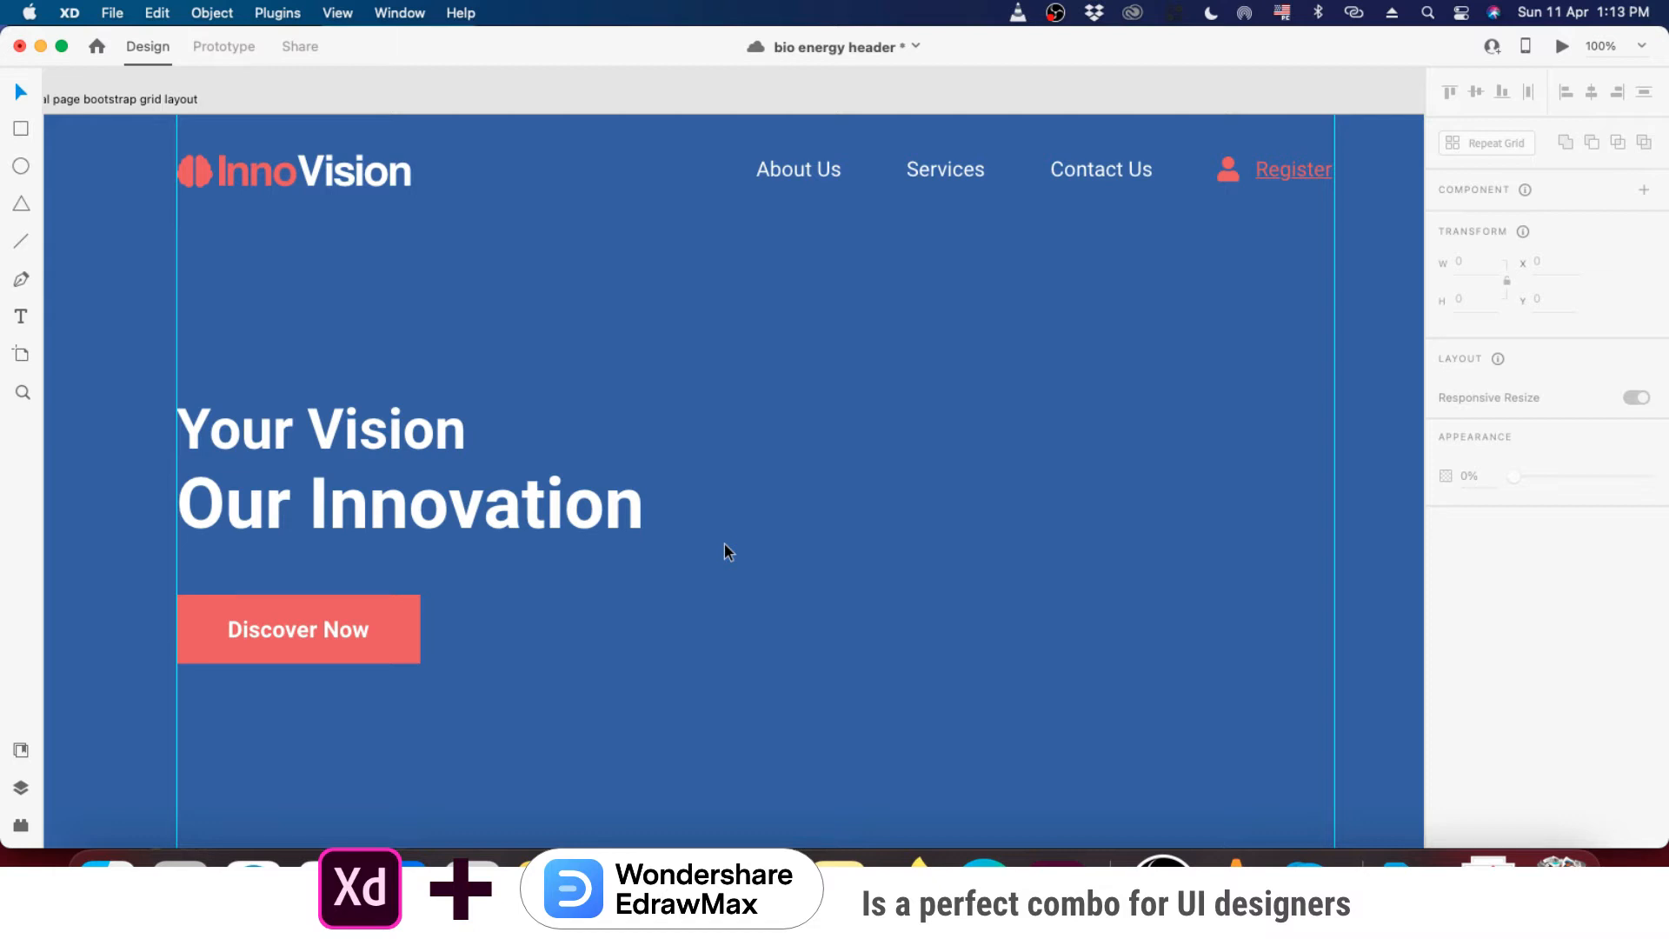
pyautogui.press('super+s')
pyautogui.scroll(-2, 409, 609)
pyautogui.click(283, 593)
pyautogui.keyDown('shift'); pyautogui.click(396, 595); pyautogui.keyUp('shift')
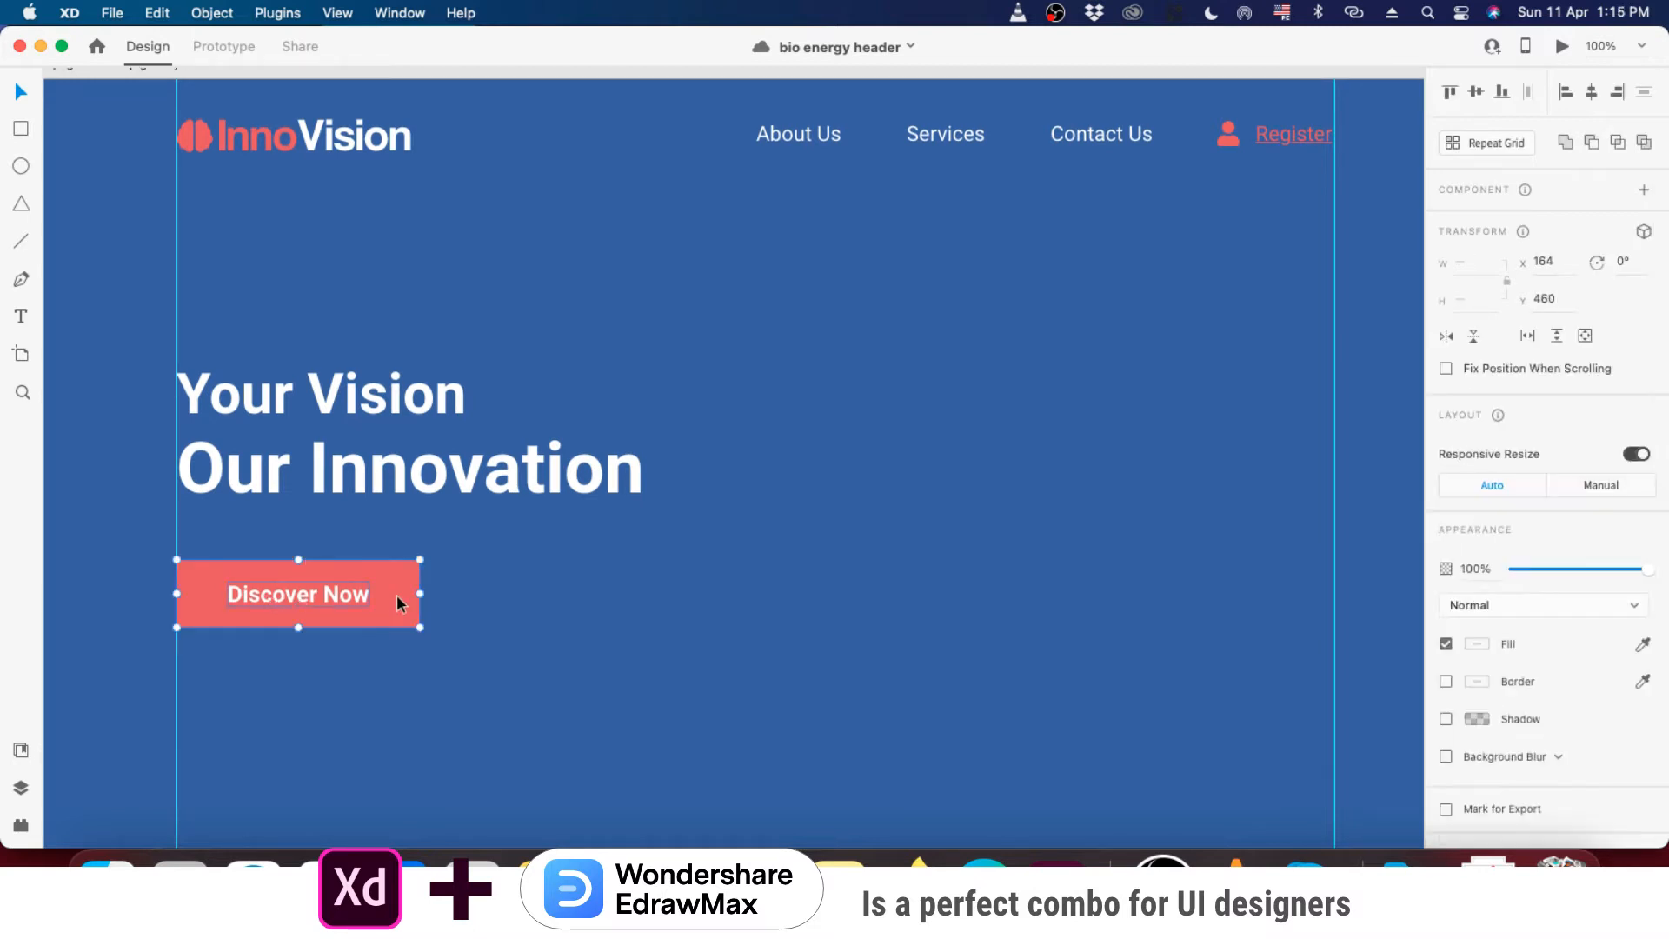
pyautogui.press('super+g')
# - Duplicate the button group alongside the original at X 424, Y 460 and give the copy's rectangle a #FFFFFF border without fill
pyautogui.moveTo(291, 592); pyautogui.dragTo(551, 600)
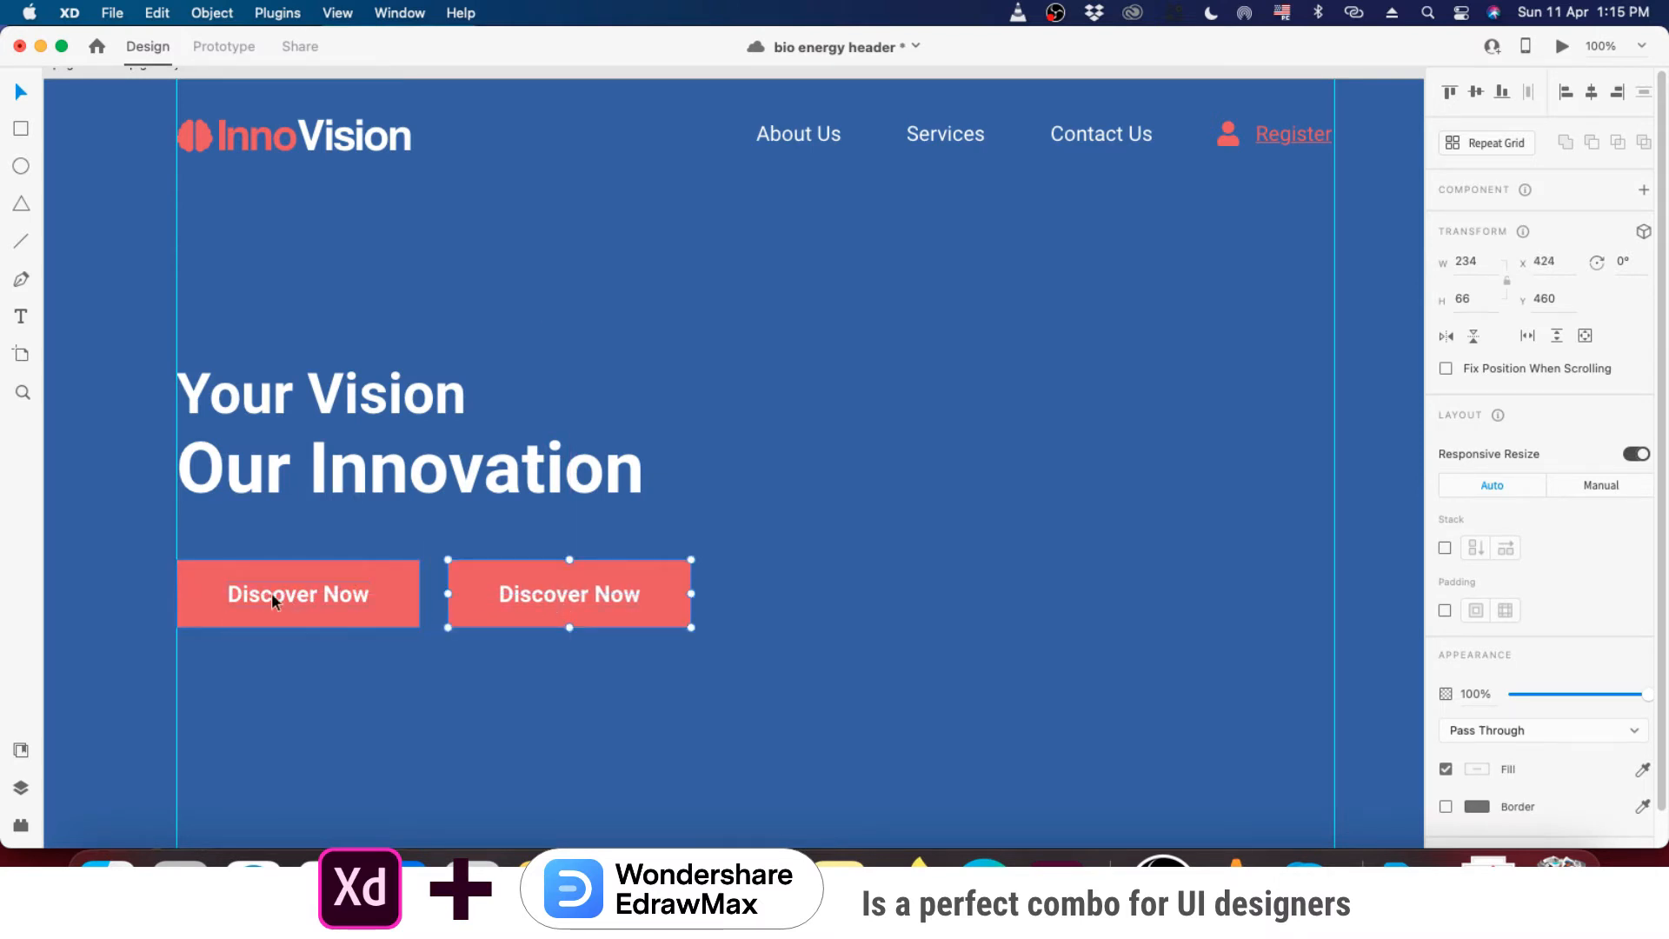
pyautogui.doubleClick(658, 608)
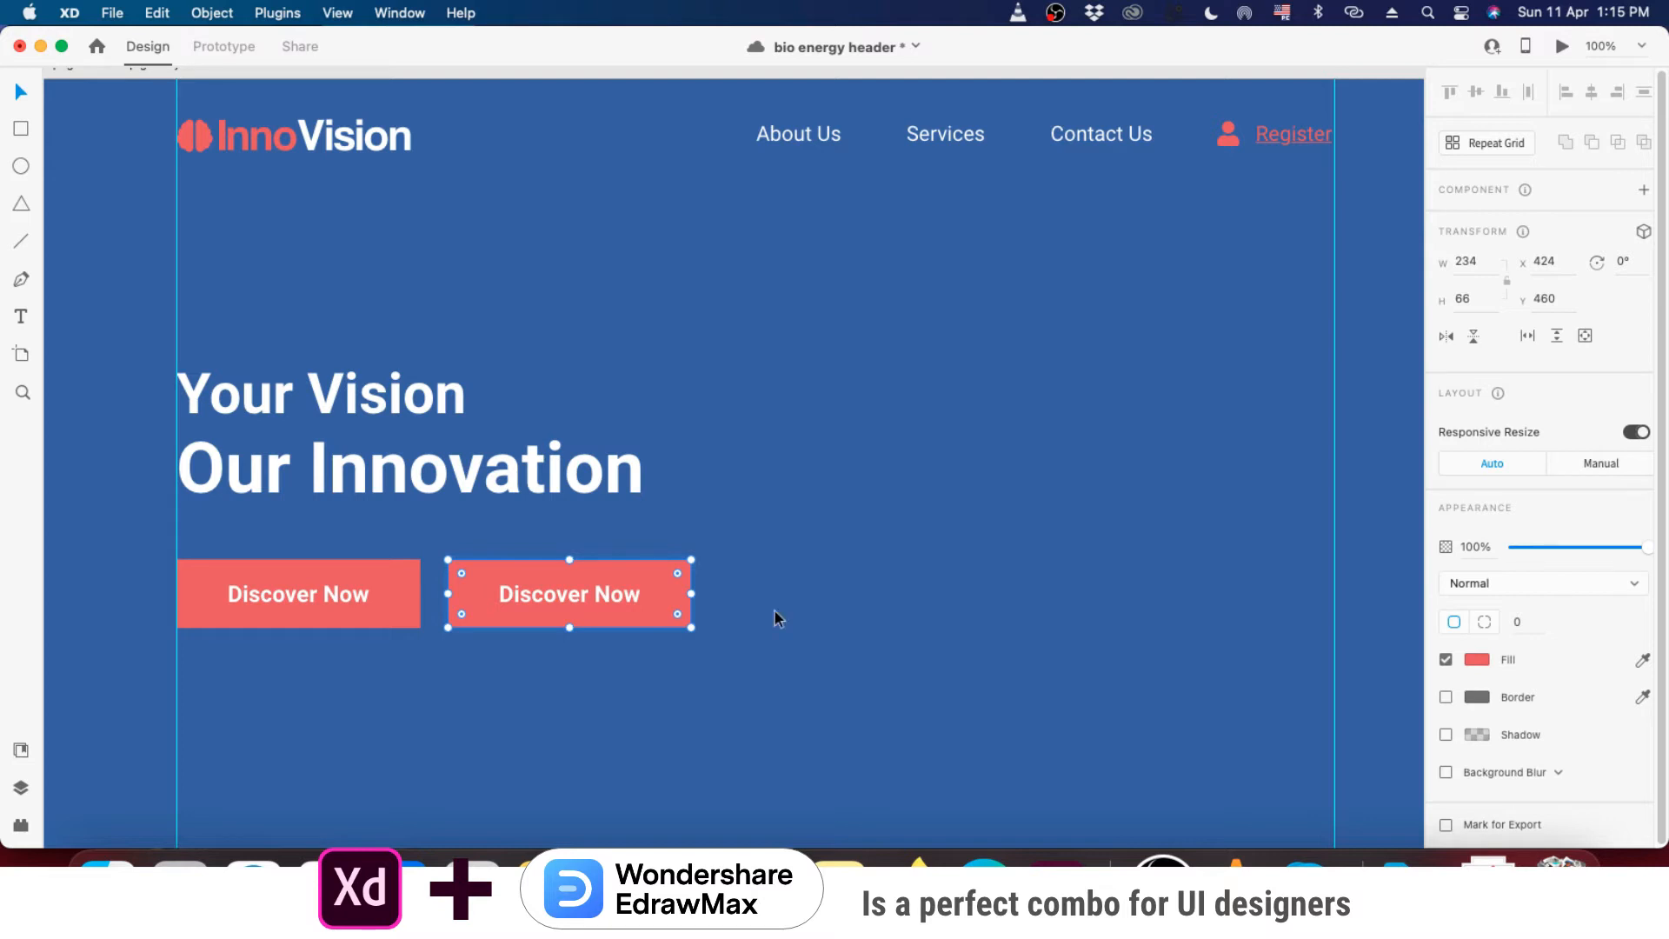
pyautogui.click(1446, 698)
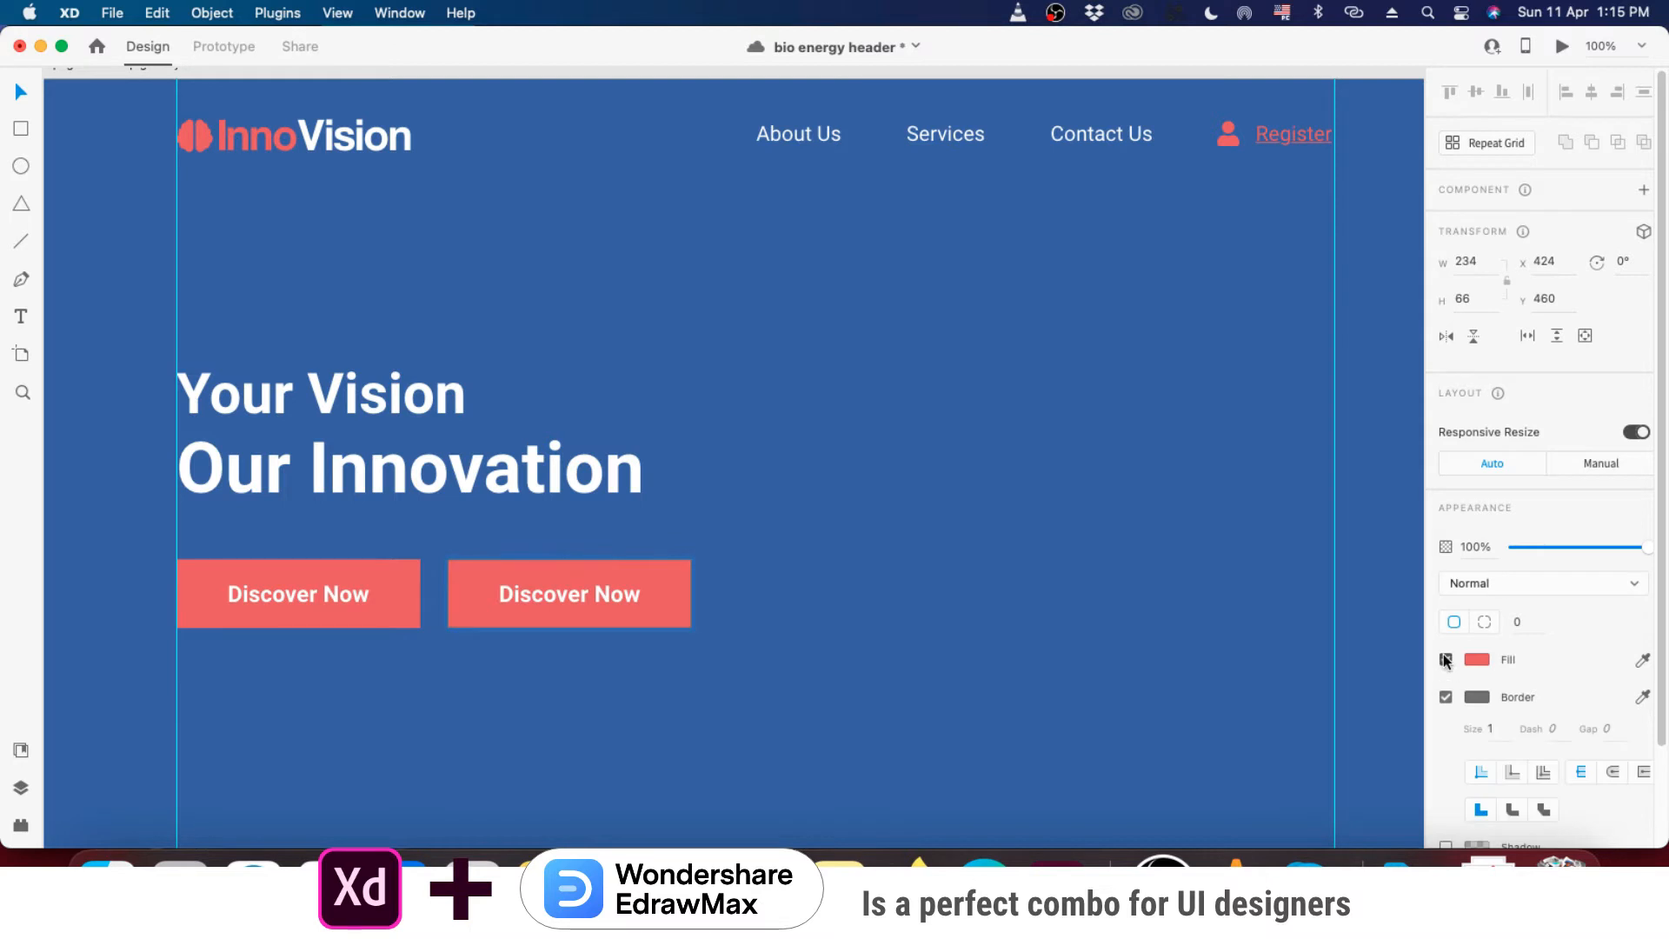
pyautogui.click(1445, 659)
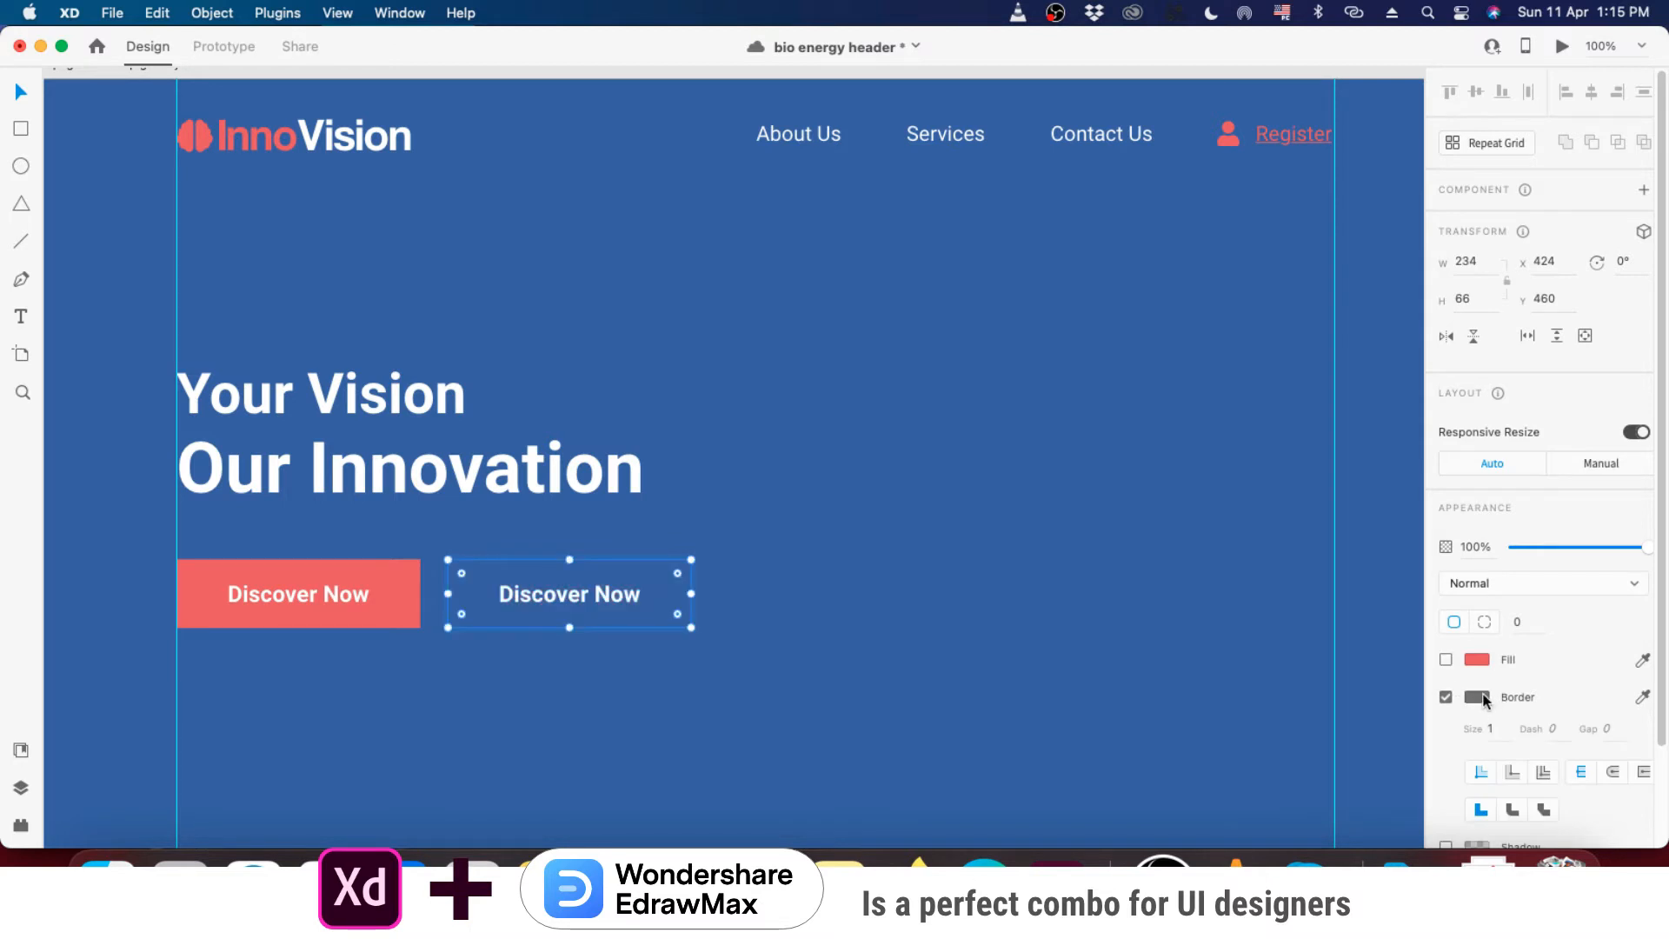
pyautogui.click(1482, 698)
pyautogui.moveTo(1288, 629); pyautogui.dragTo(1022, 463)
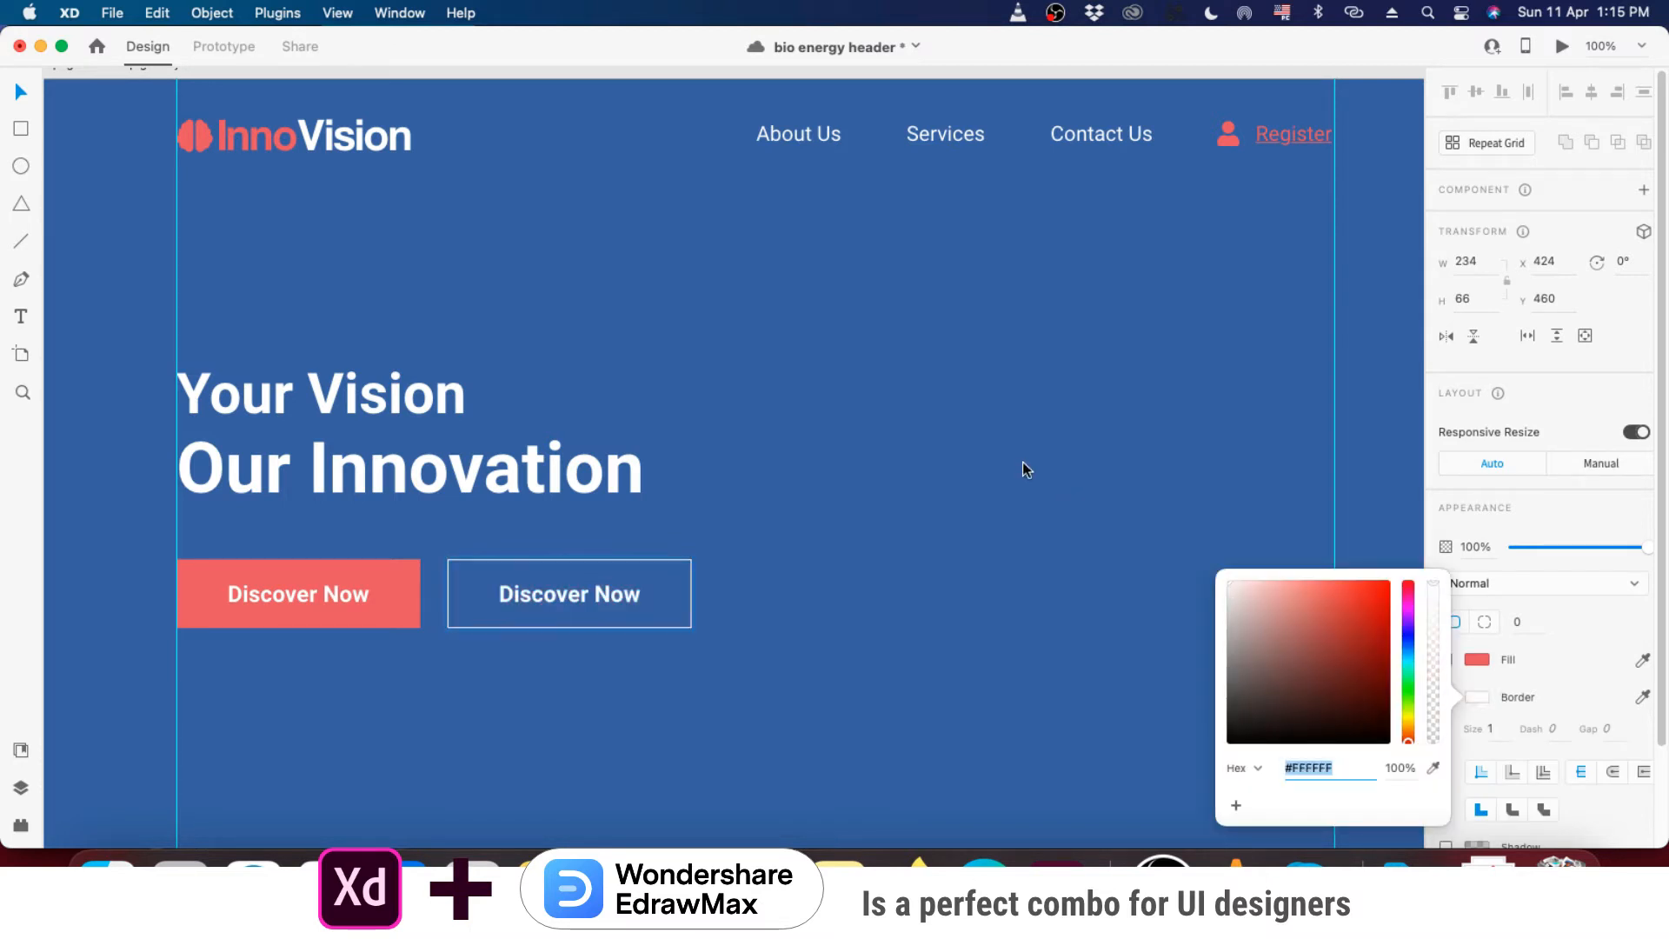
pyautogui.click(942, 540)
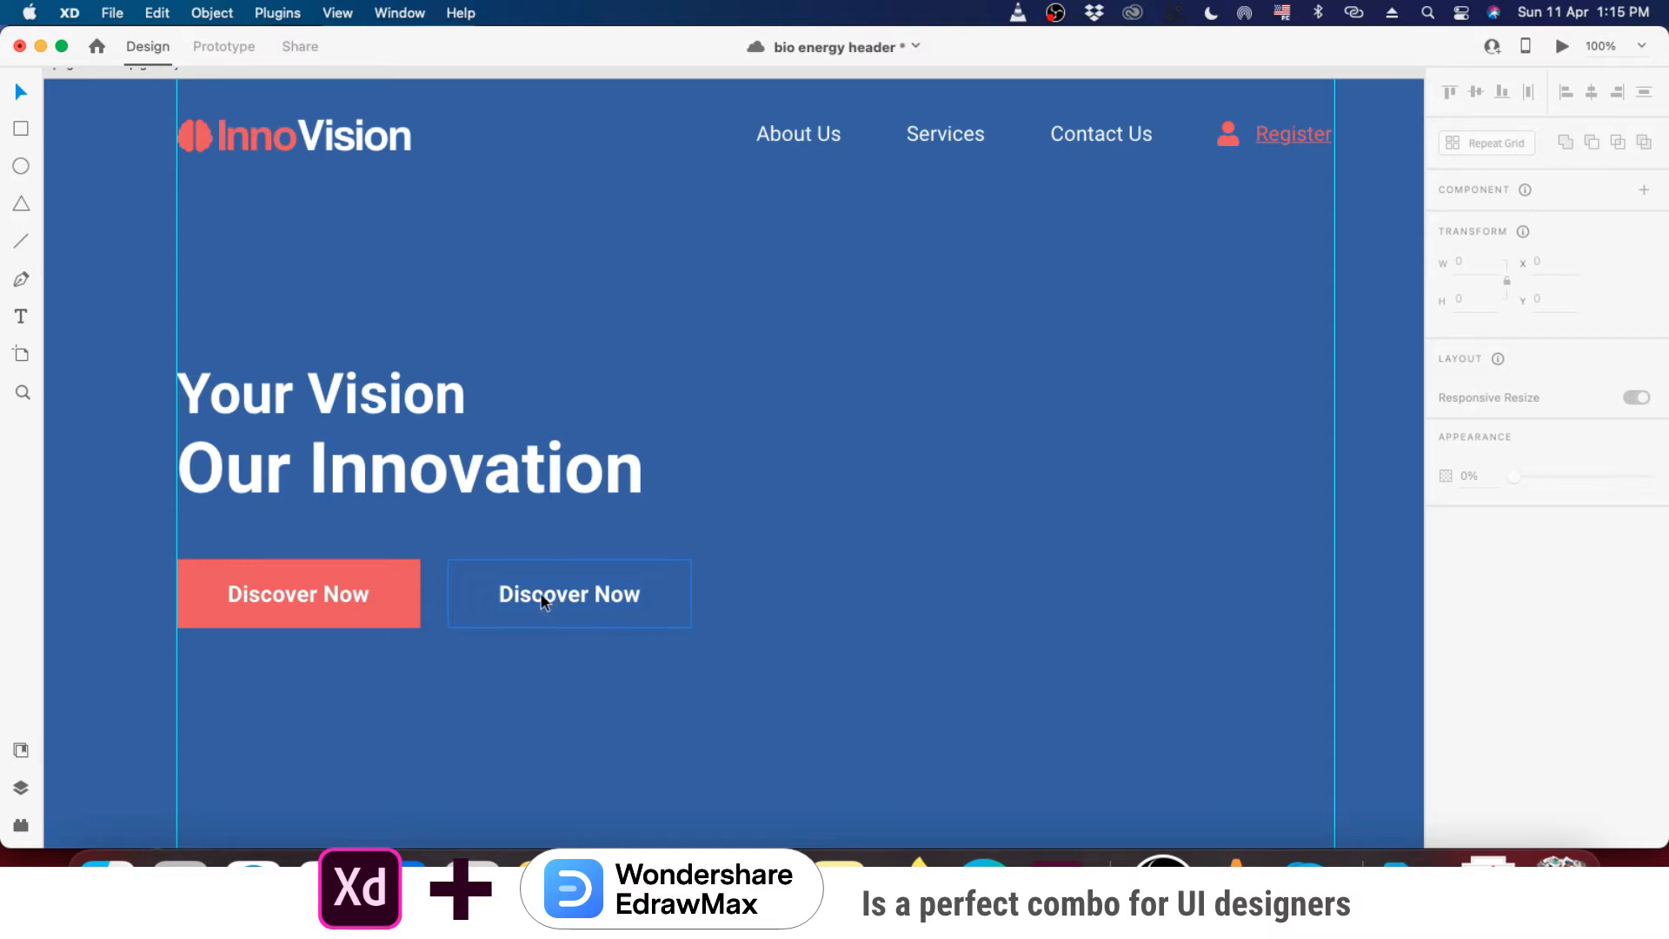
# - Copy the outlined button's "Discover Now" label to X 164, Y 558 below the coral button and underline it
pyautogui.doubleClick(598, 597)
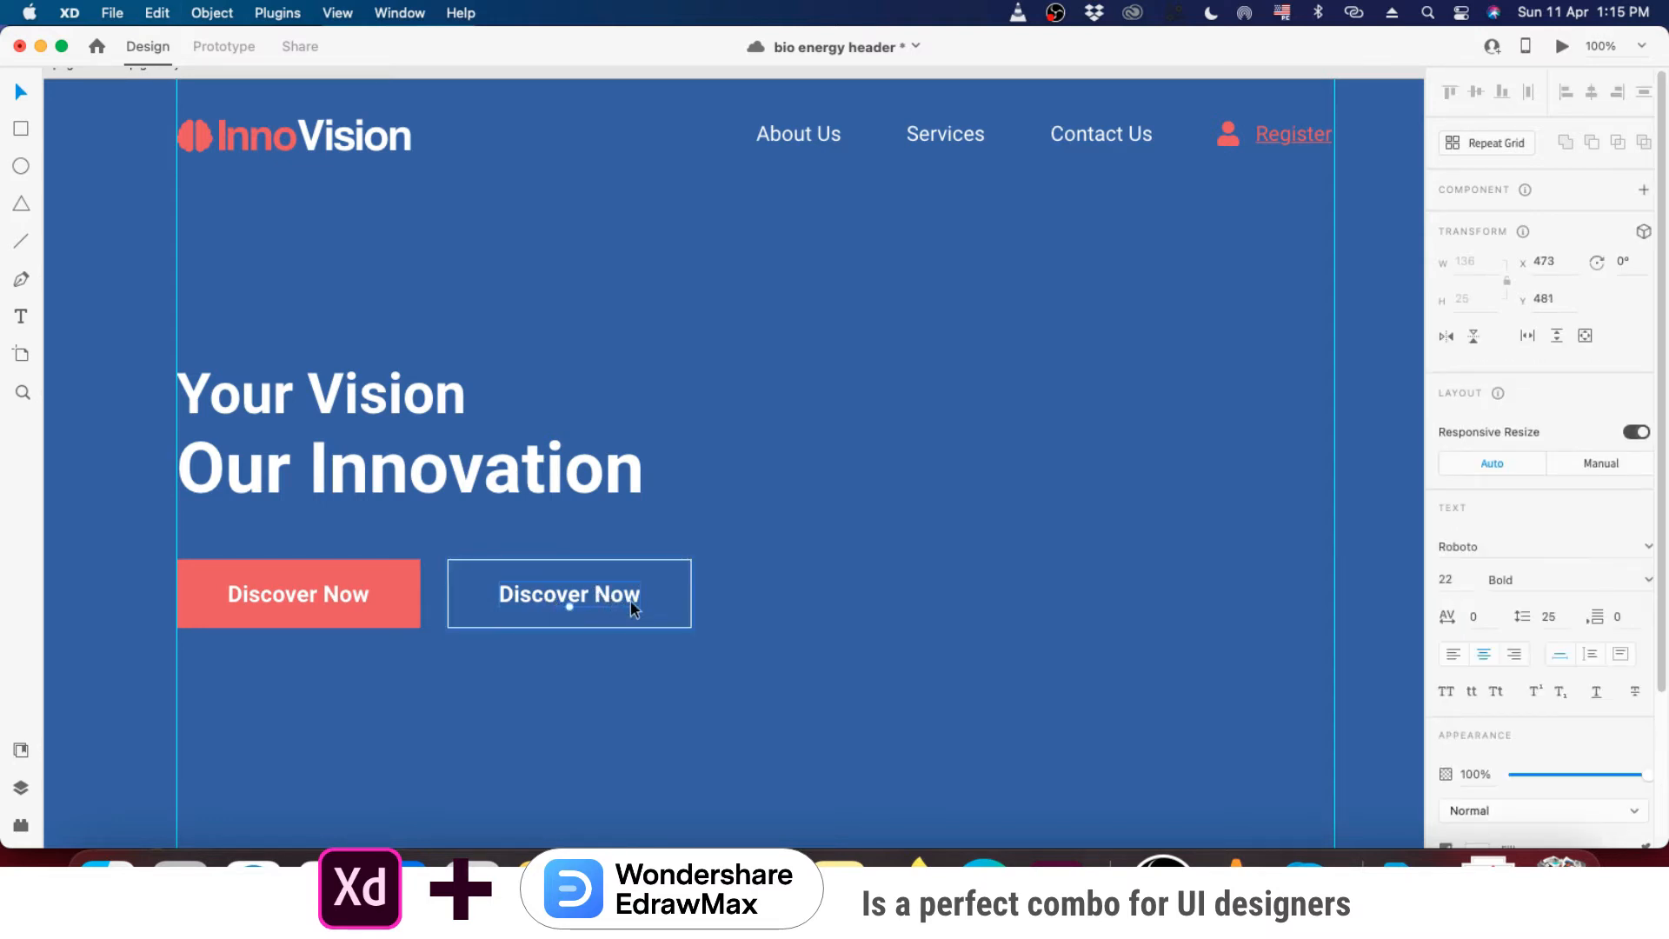
pyautogui.click(761, 600)
pyautogui.press('super+z')
pyautogui.keyDown('alt'); pyautogui.moveTo(606, 596); pyautogui.dragTo(281, 668); pyautogui.keyUp('alt')
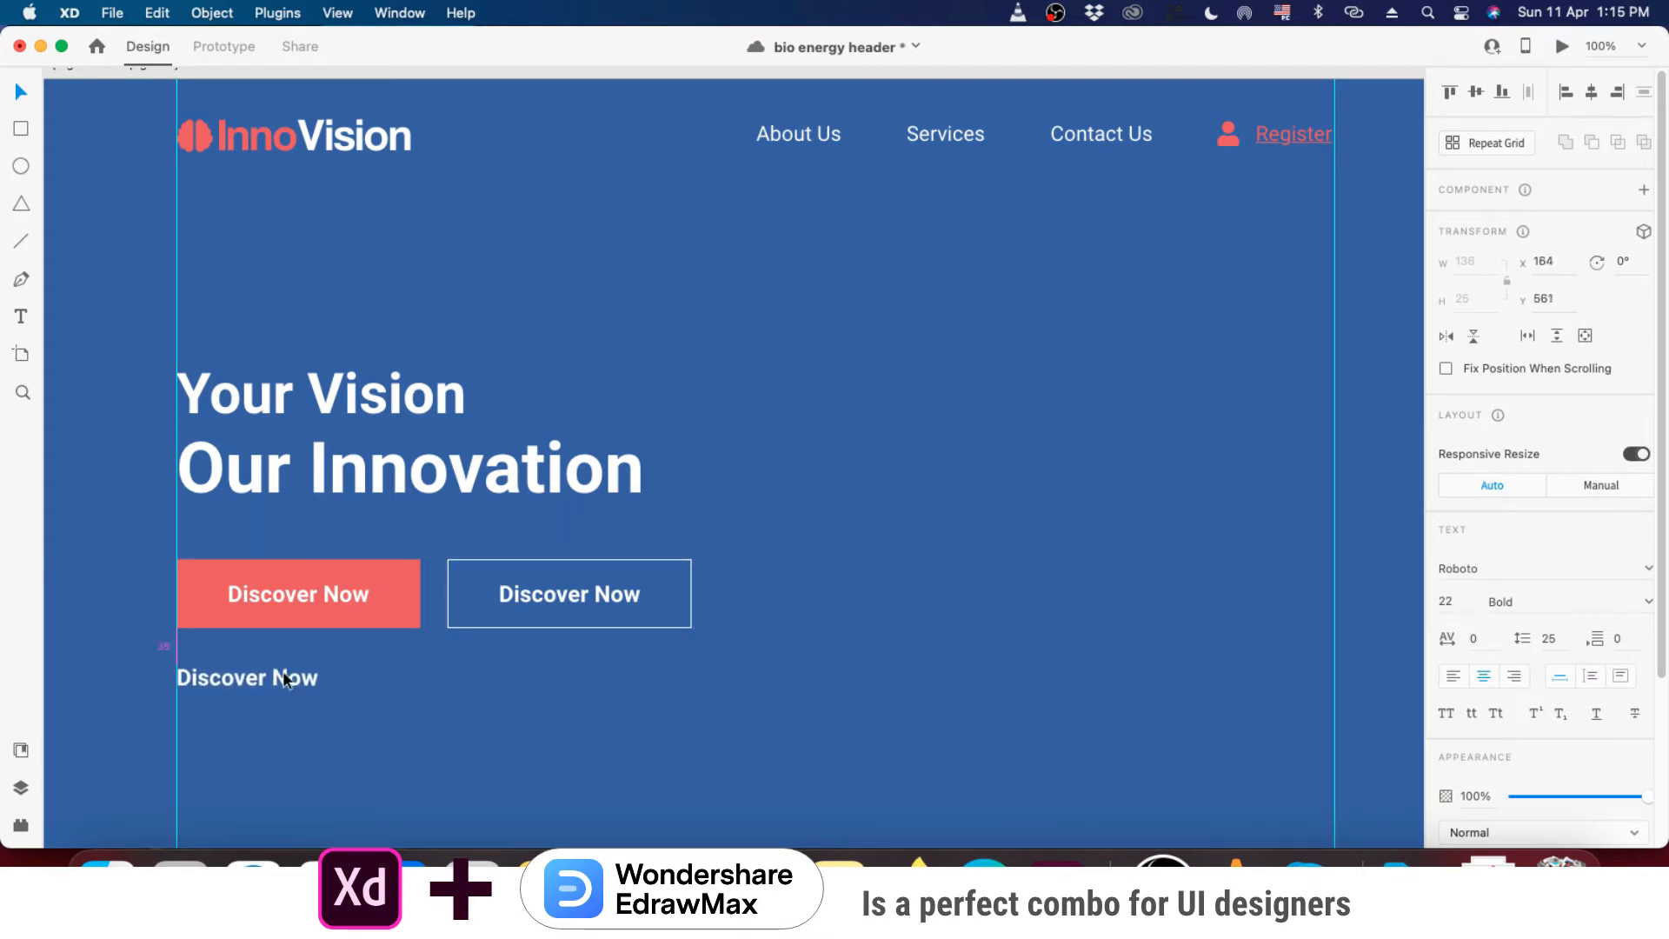
pyautogui.click(1593, 714)
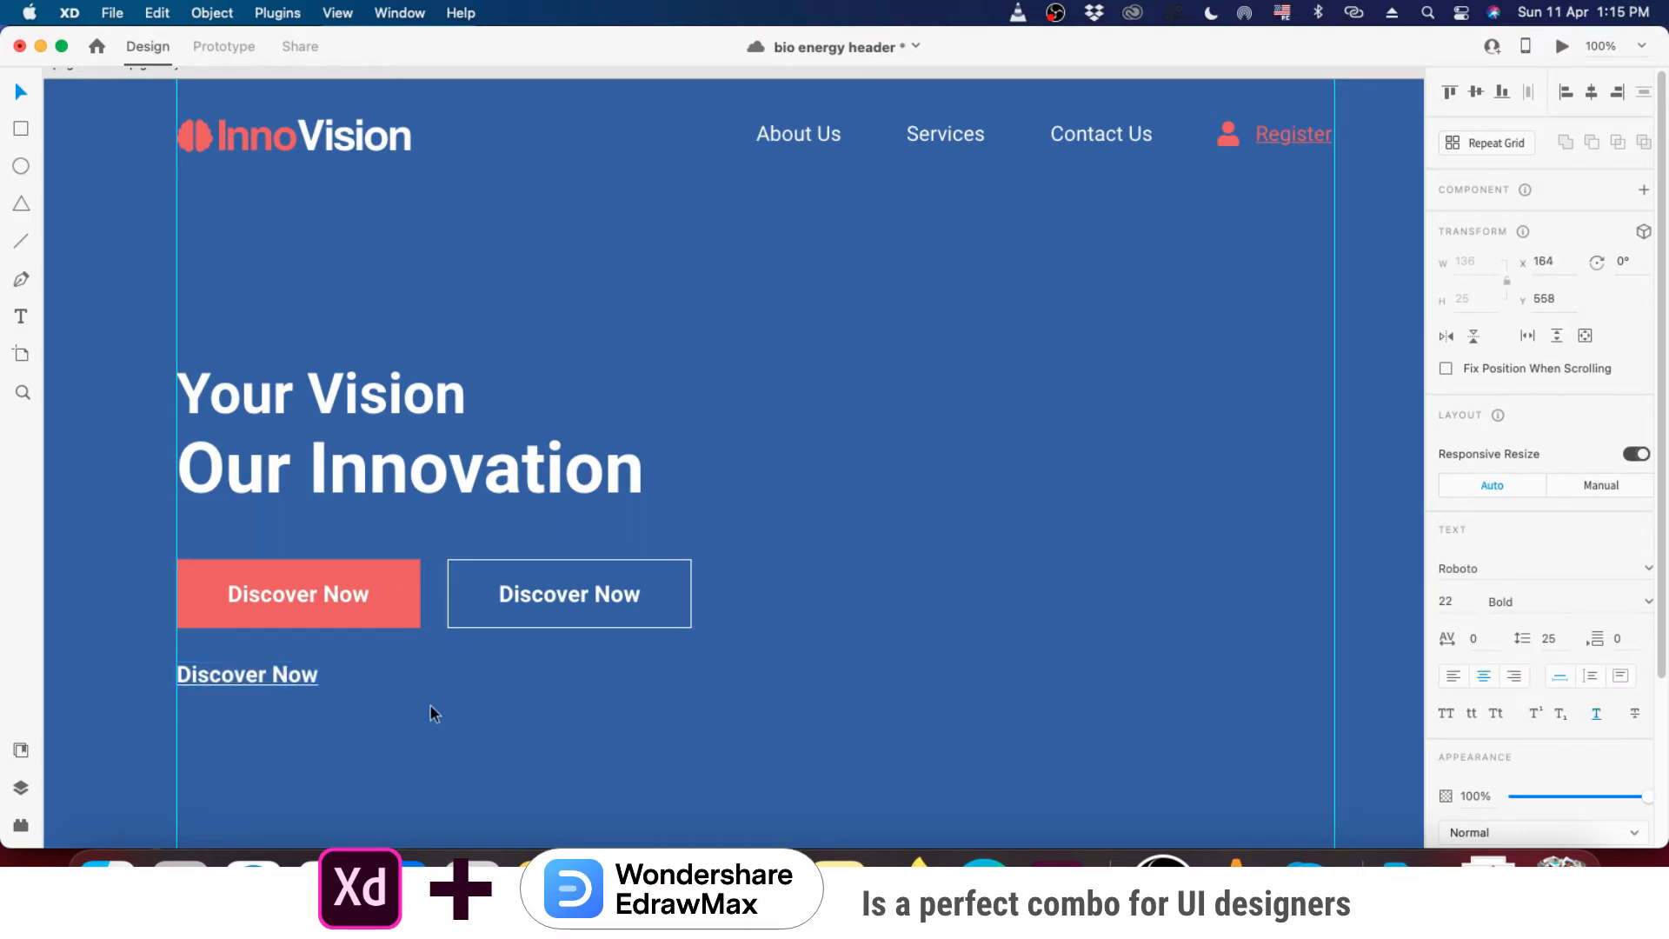
# - Delete the underlined "Discover Now" label and the outlined button, keeping only the coral button
pyautogui.click(351, 618)
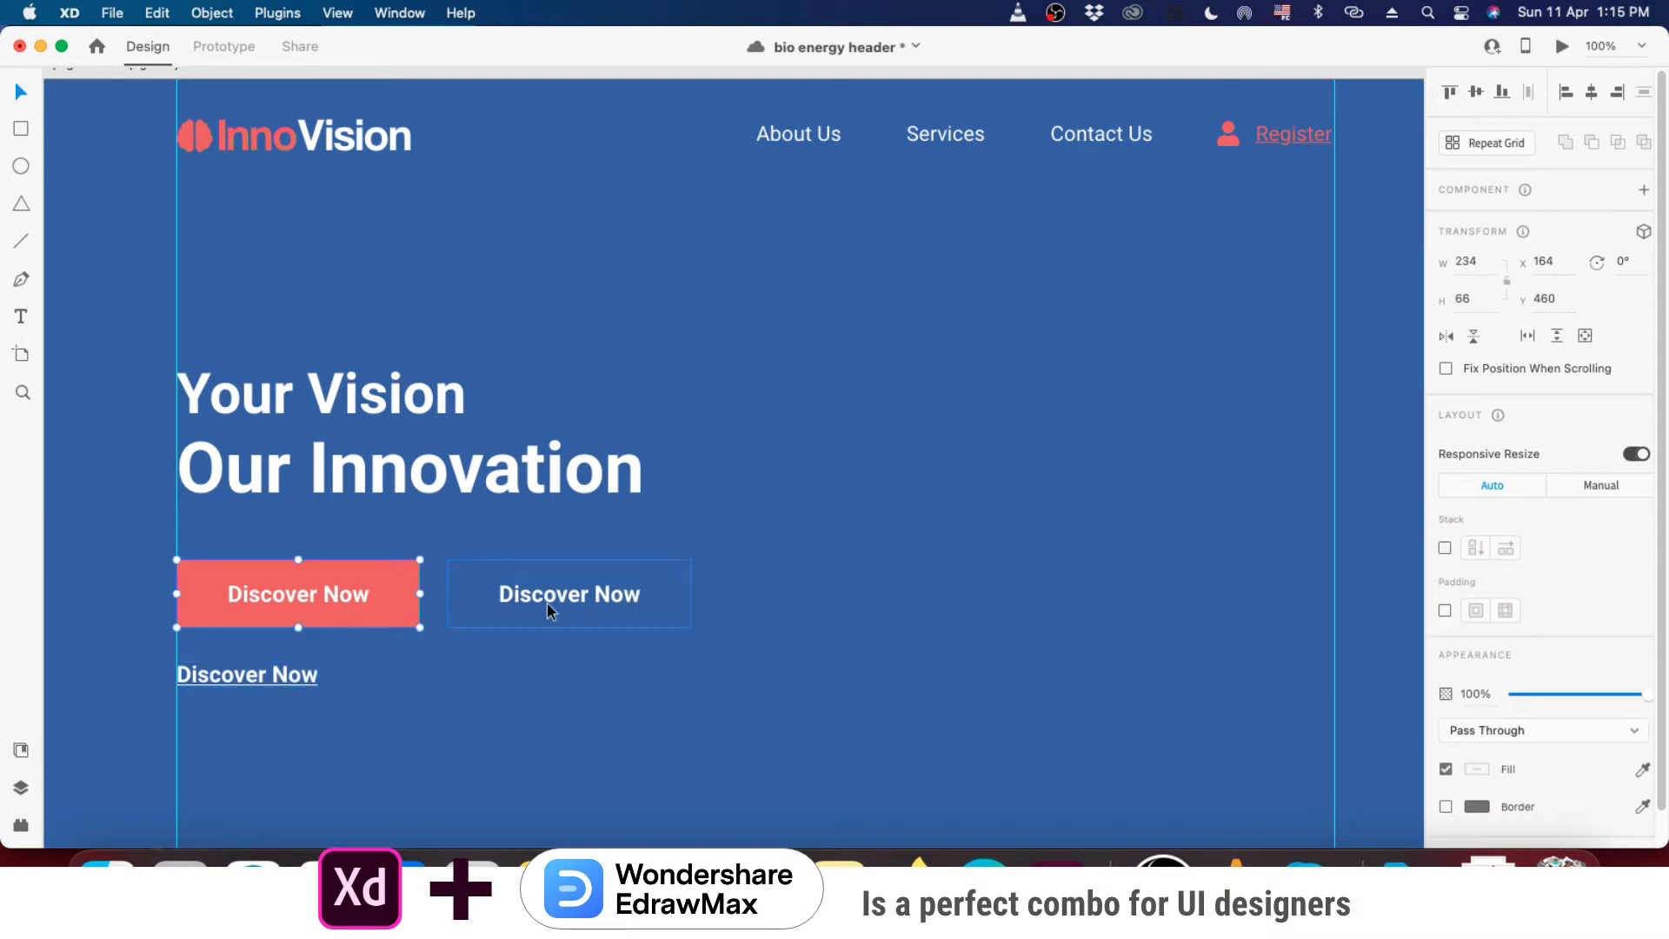
pyautogui.click(556, 601)
pyautogui.click(271, 676)
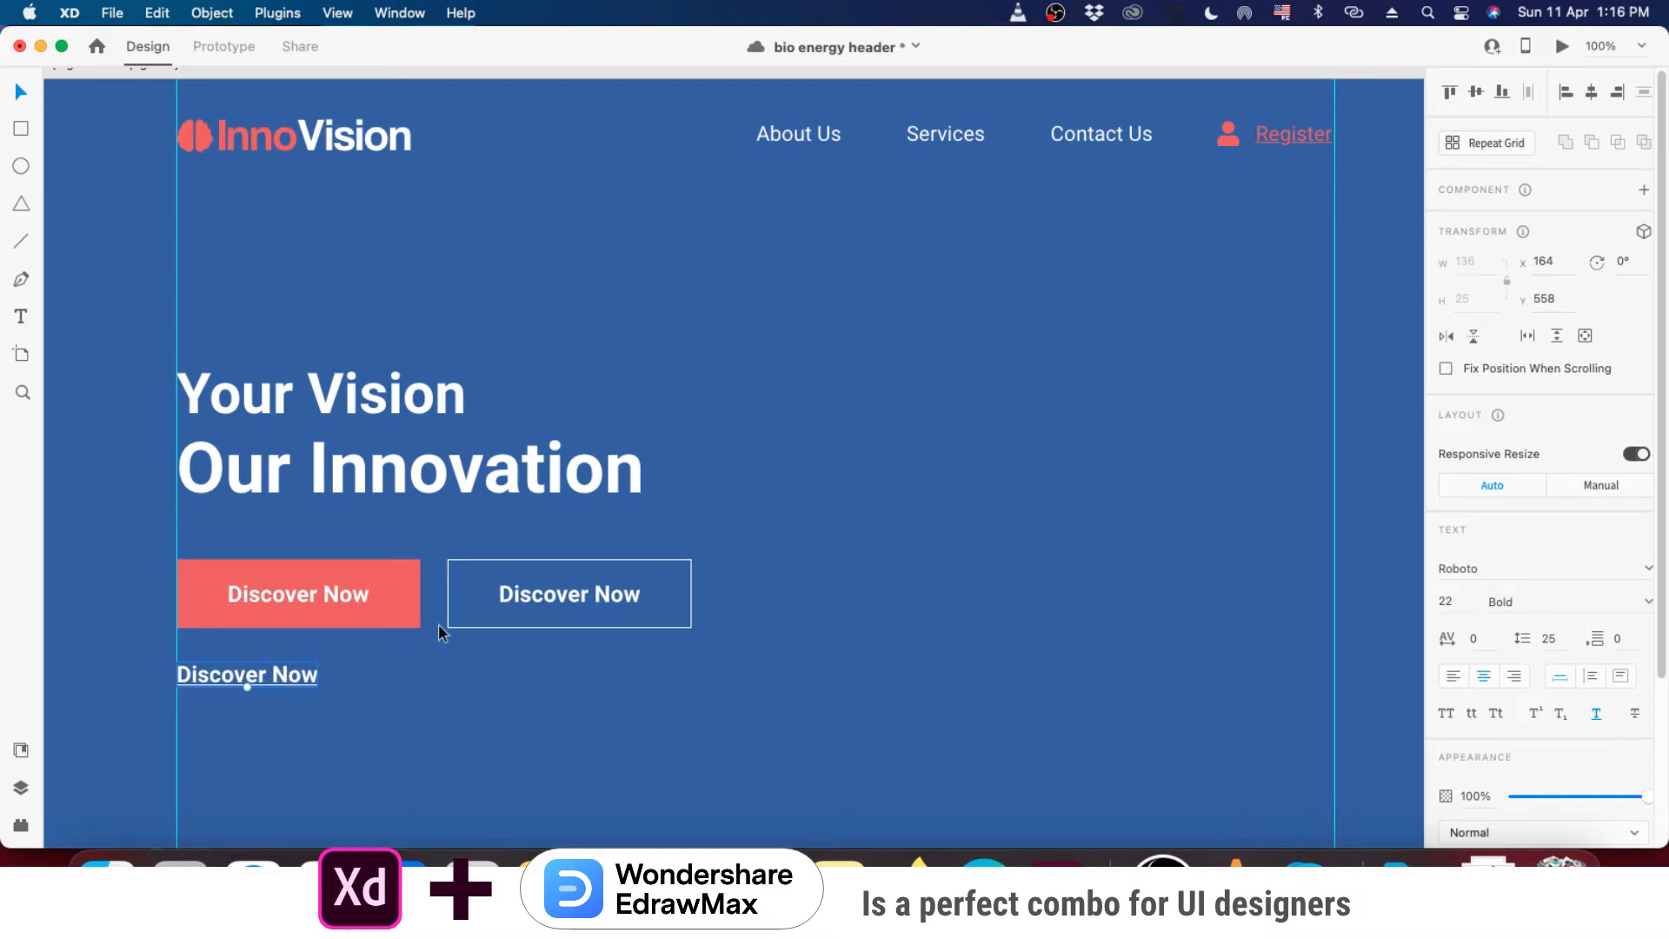
pyautogui.press('Delete')
pyautogui.click(518, 601)
pyautogui.press('Delete')
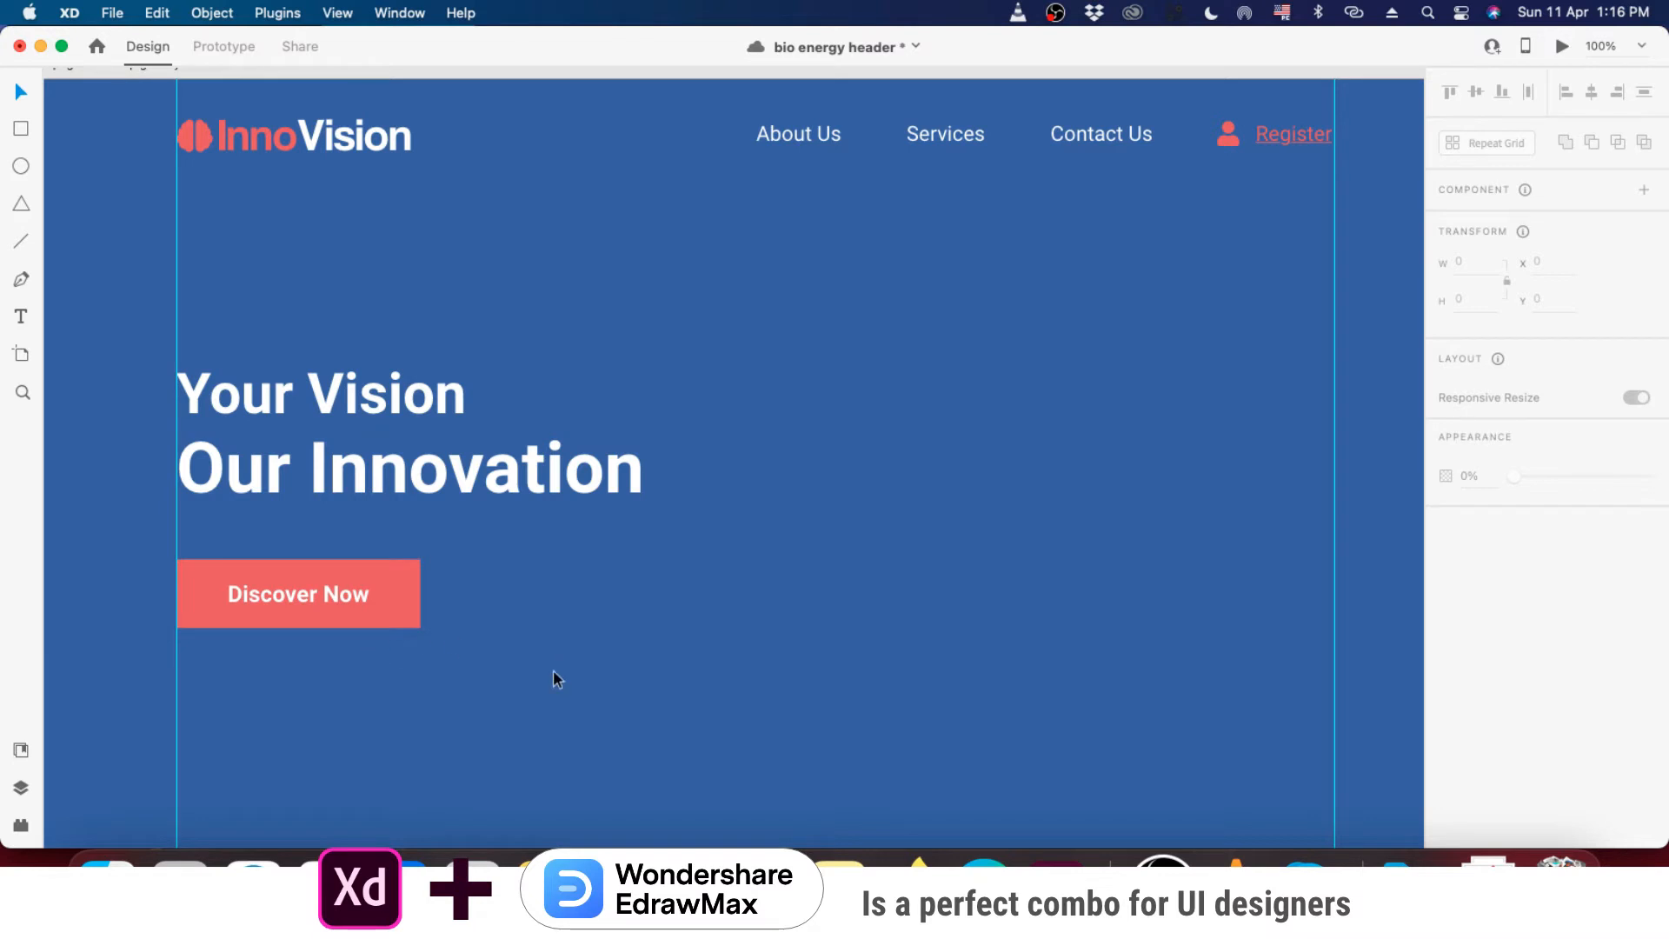
pyautogui.click(308, 608)
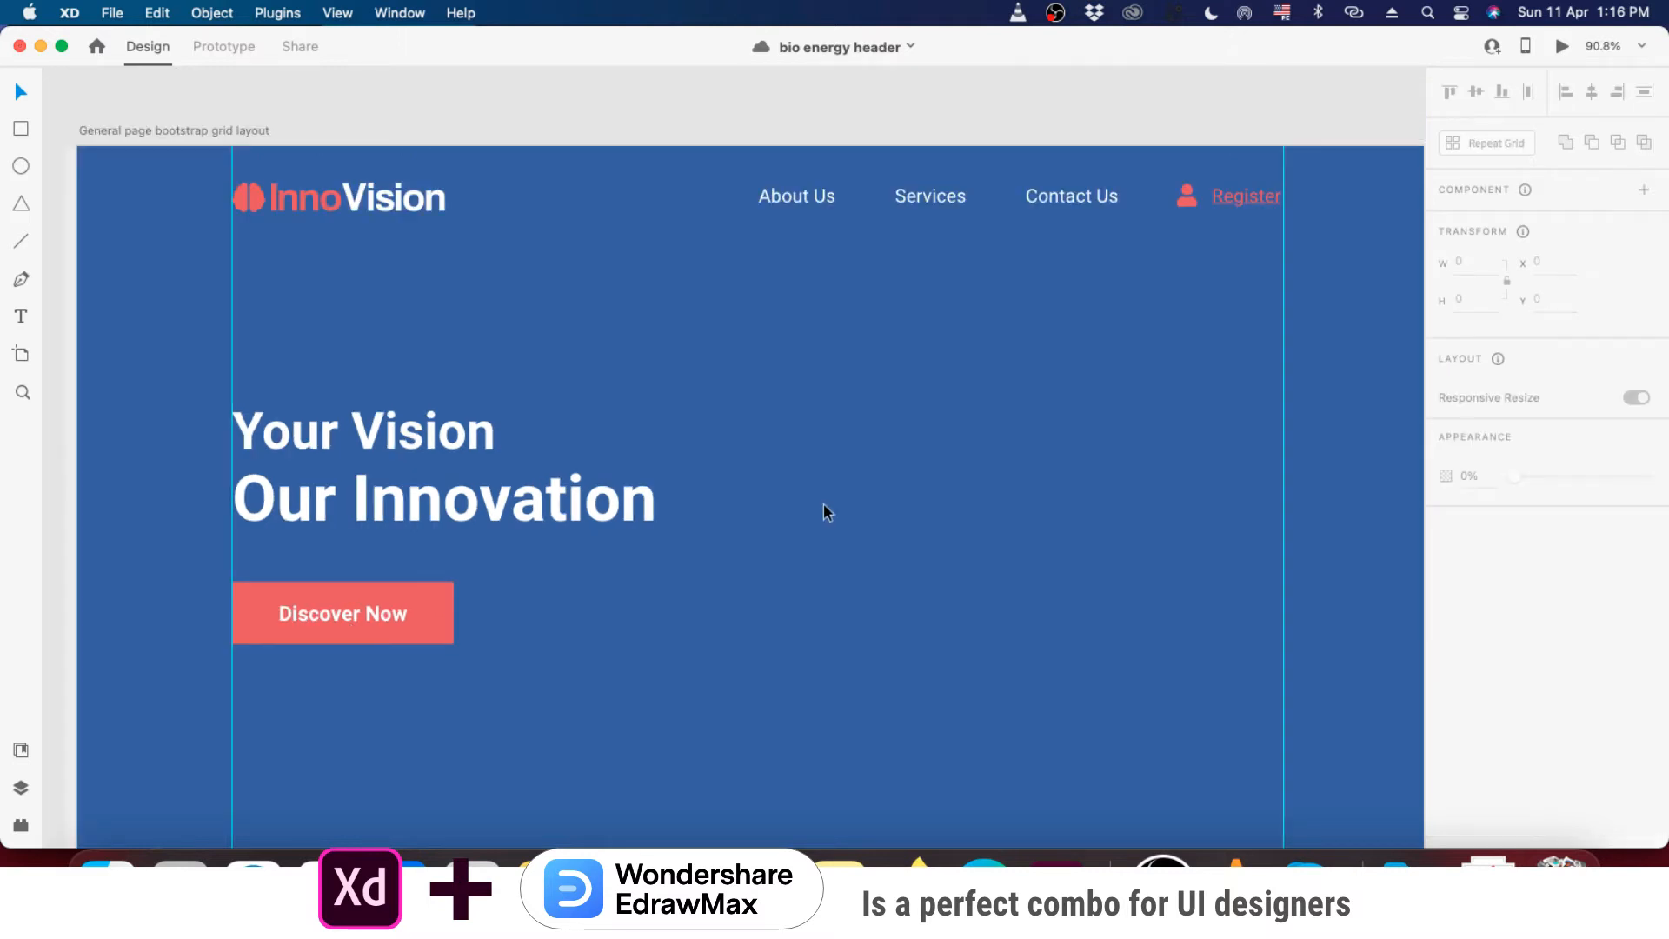
pyautogui.scroll(-1, 822, 502)
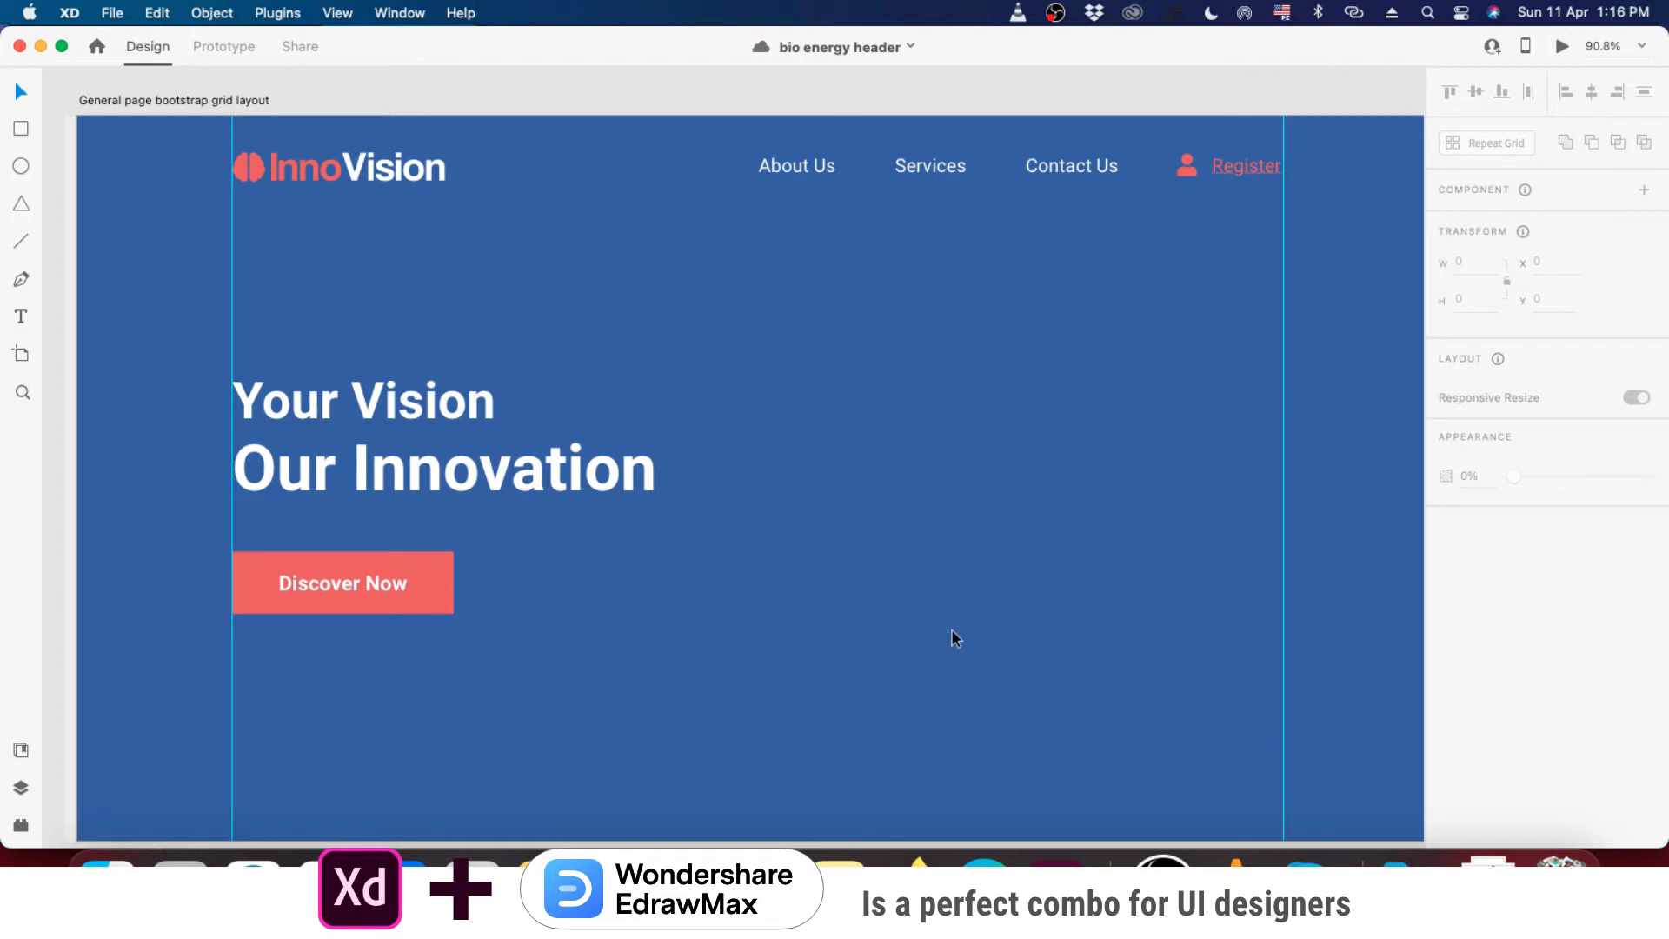
pyautogui.click(412, 448)
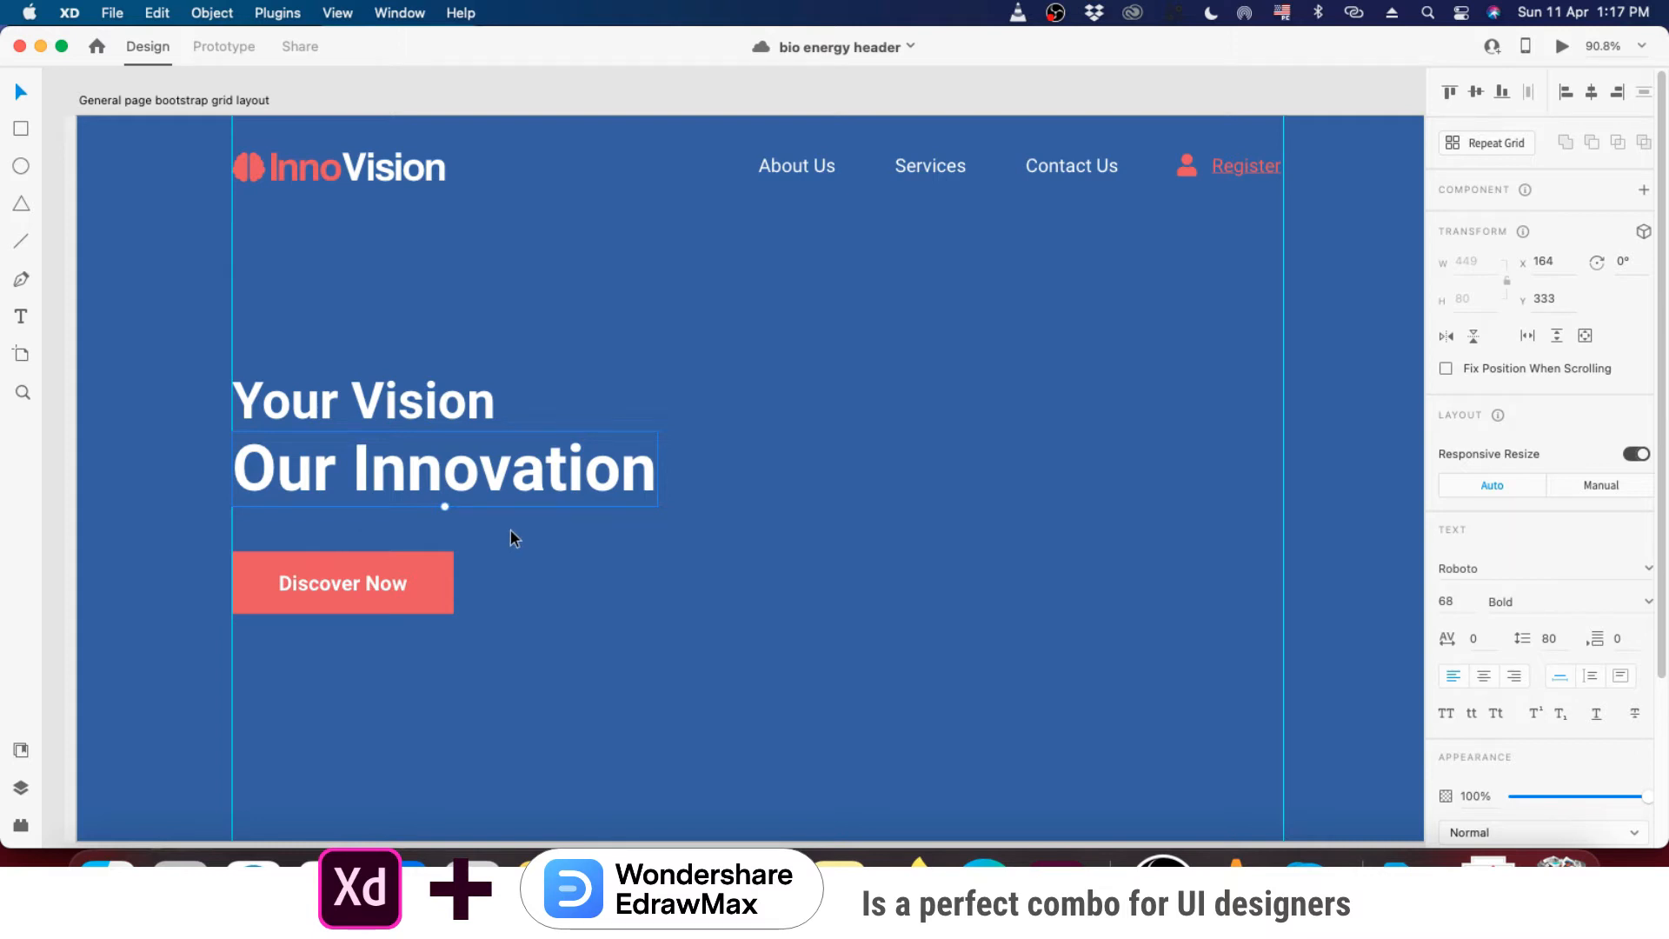
pyautogui.scroll(-1, 706, 483)
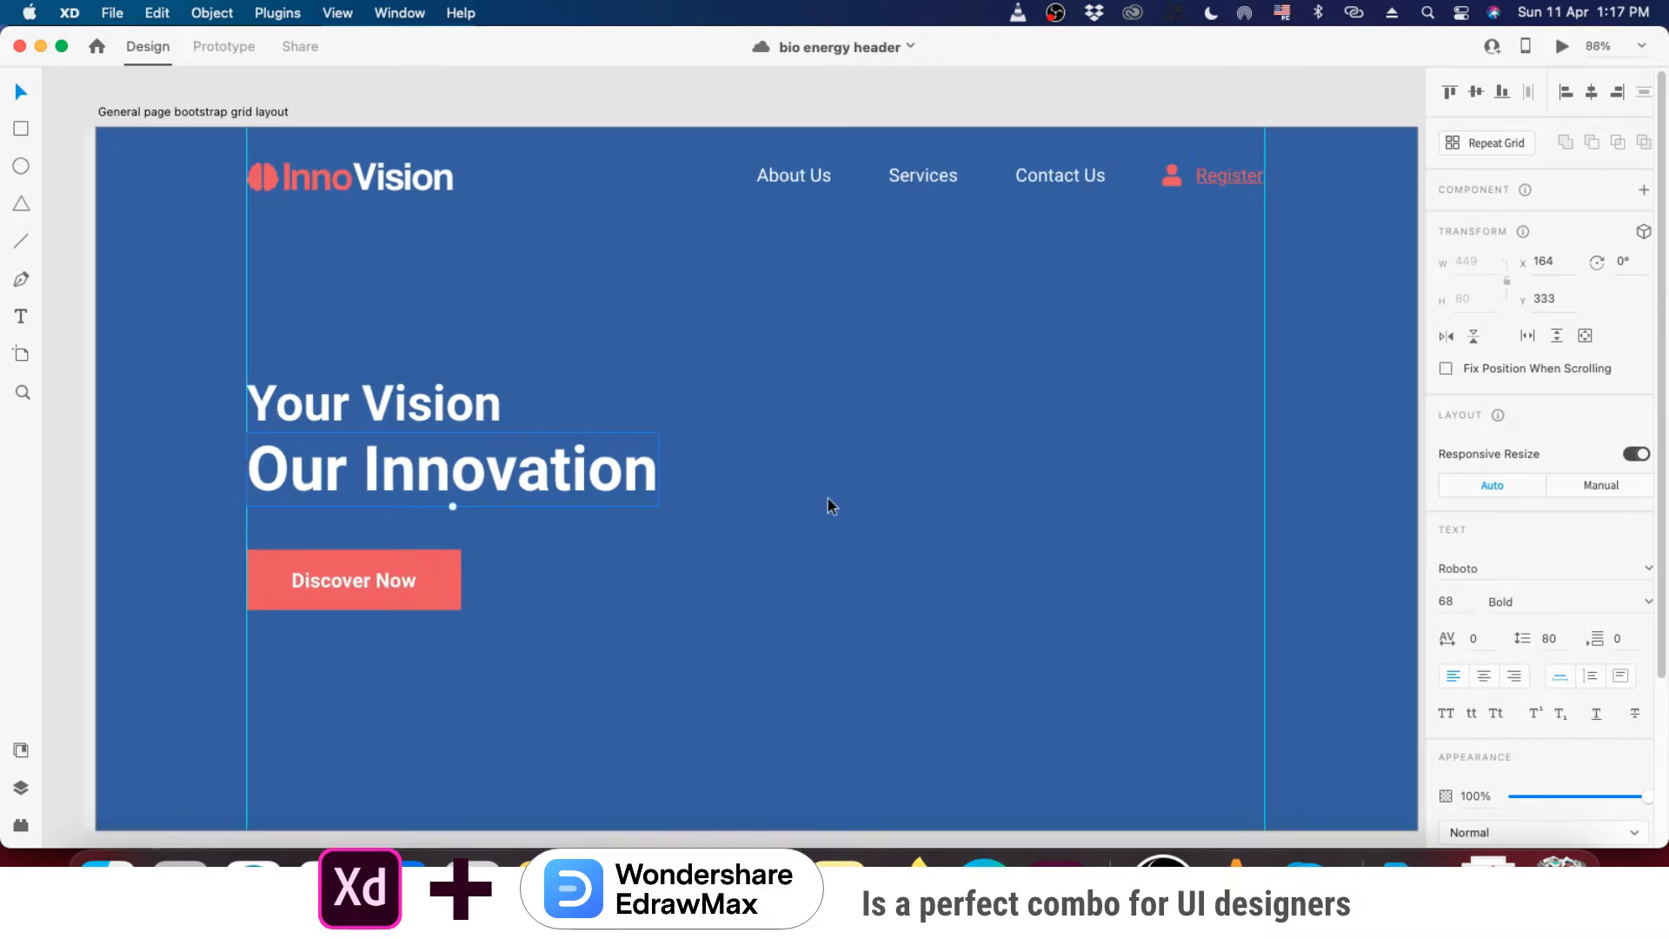
pyautogui.click(714, 115)
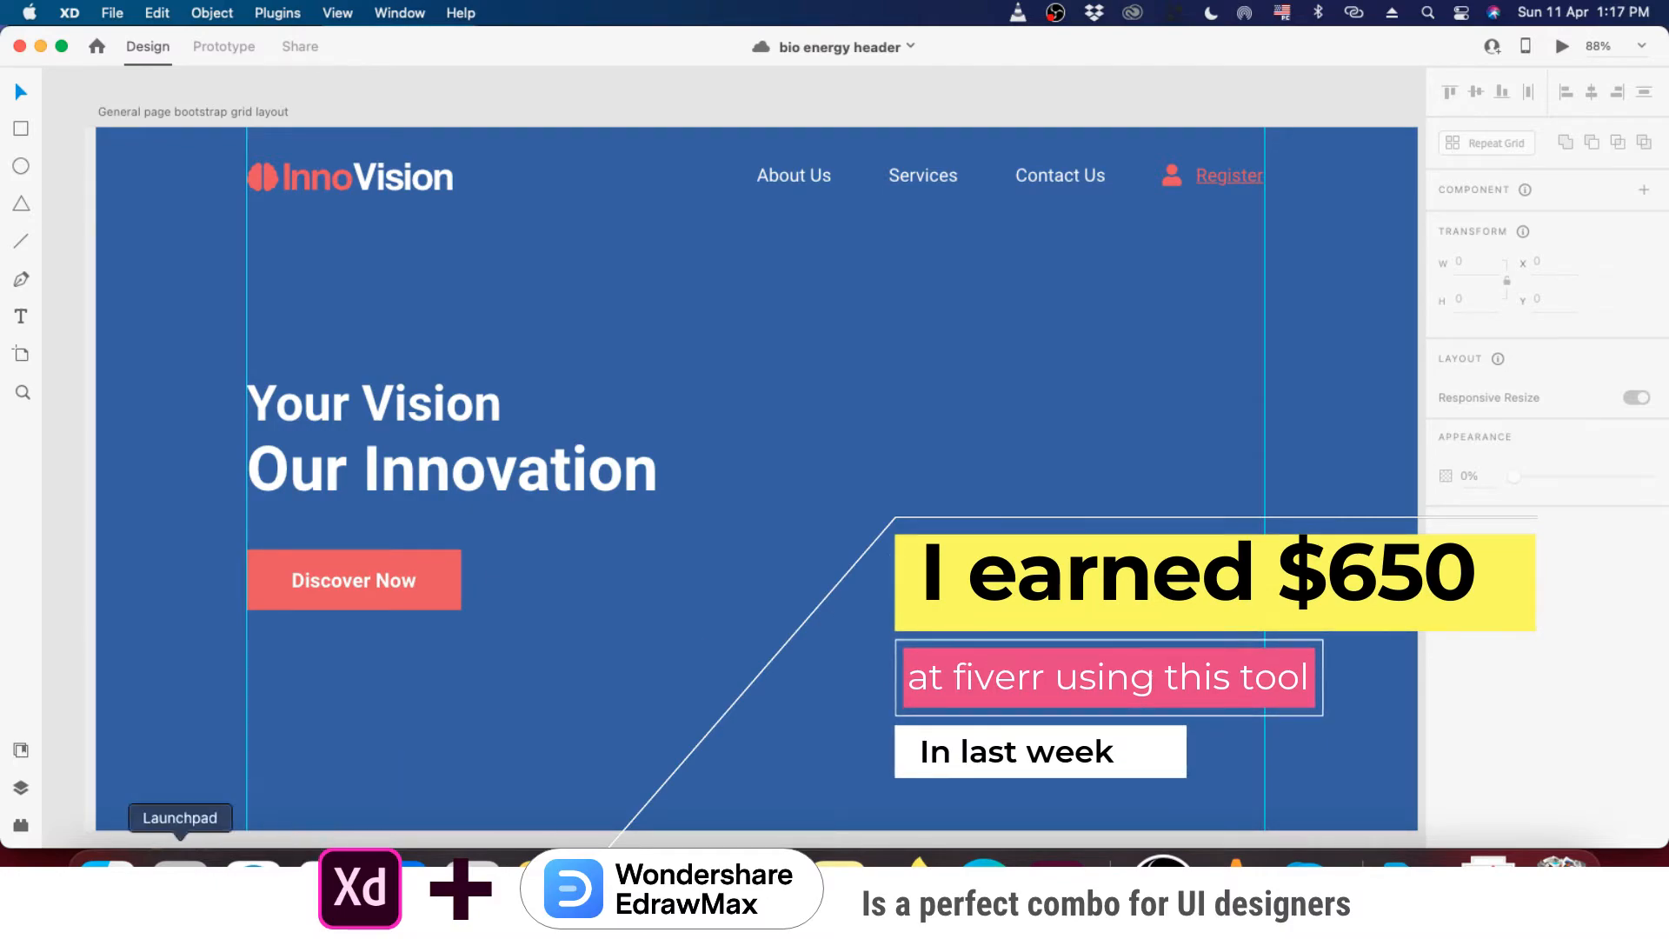
# - Switch to Wondershare EdrawMax and browse its Basic Diagram templates
pyautogui.click(180, 873)
pyautogui.scroll(-2, 835, 417)
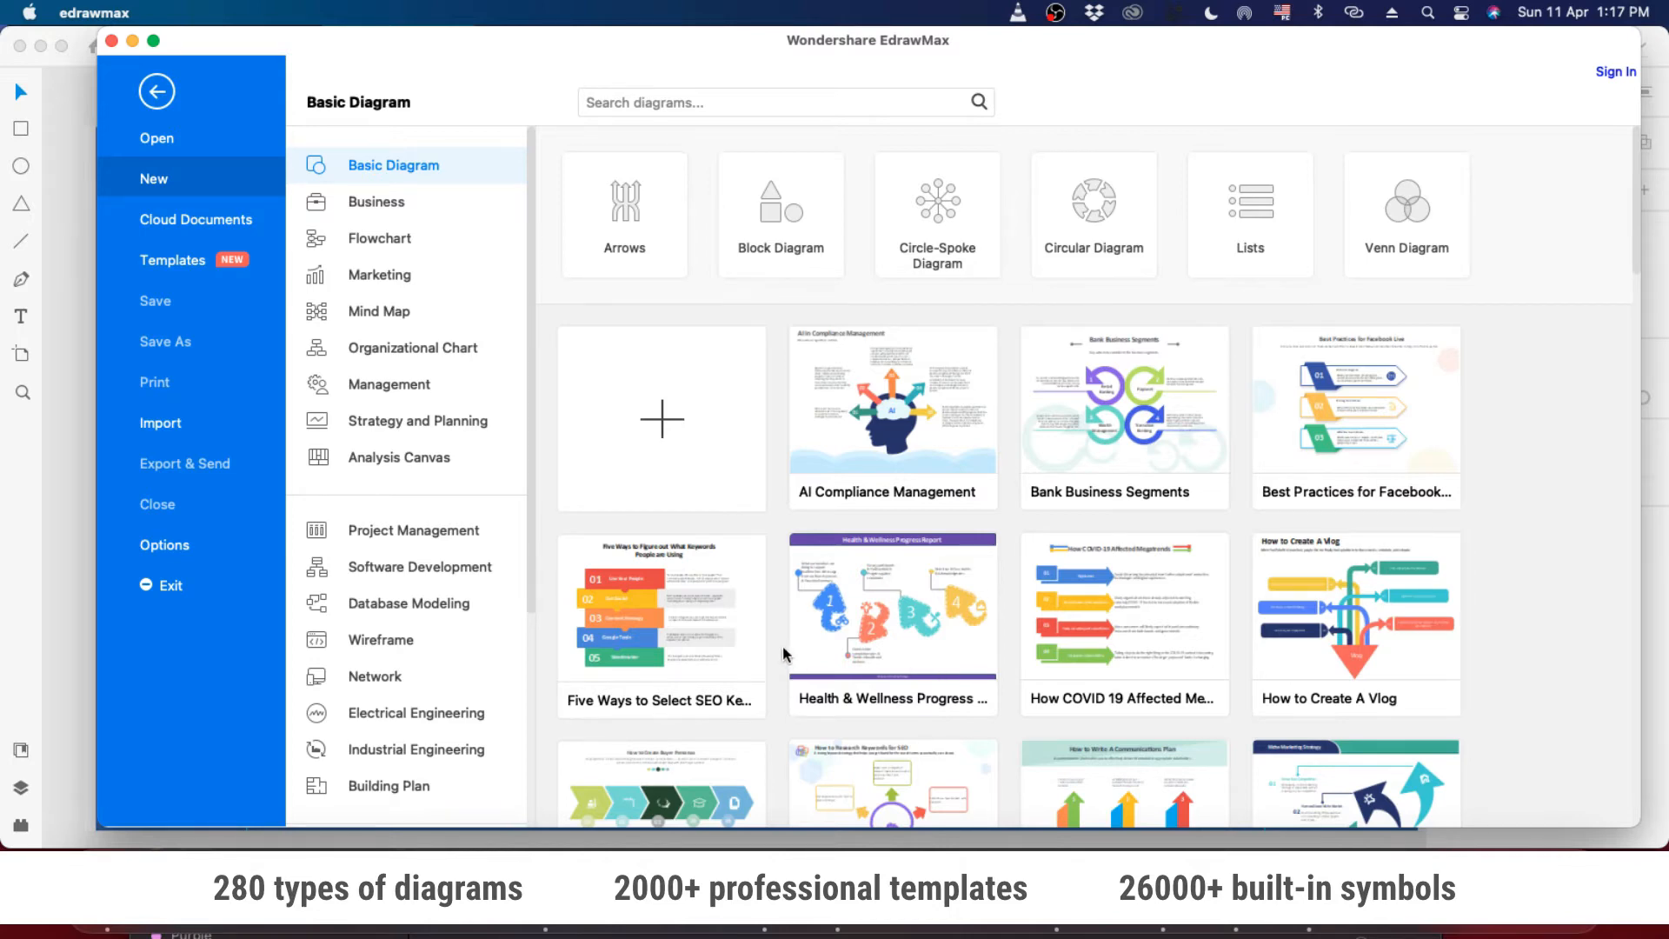
pyautogui.scroll(-3, 783, 645)
pyautogui.scroll(-1, 783, 653)
pyautogui.scroll(-6, 782, 654)
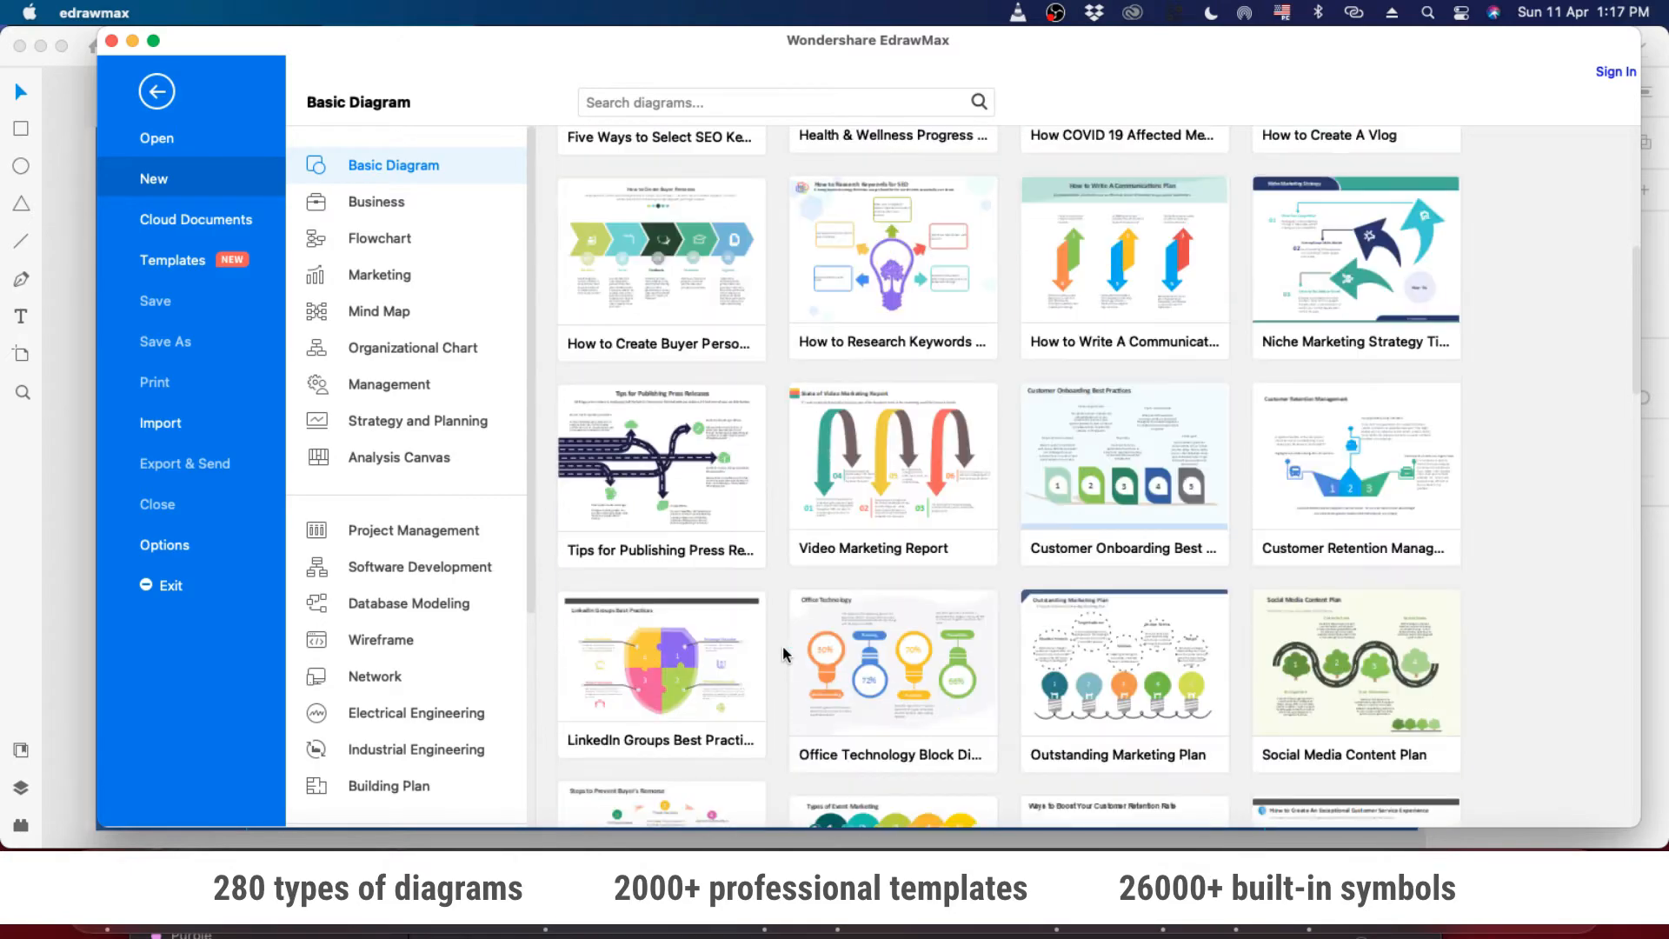
pyautogui.scroll(-2, 784, 653)
pyautogui.scroll(-15, 780, 654)
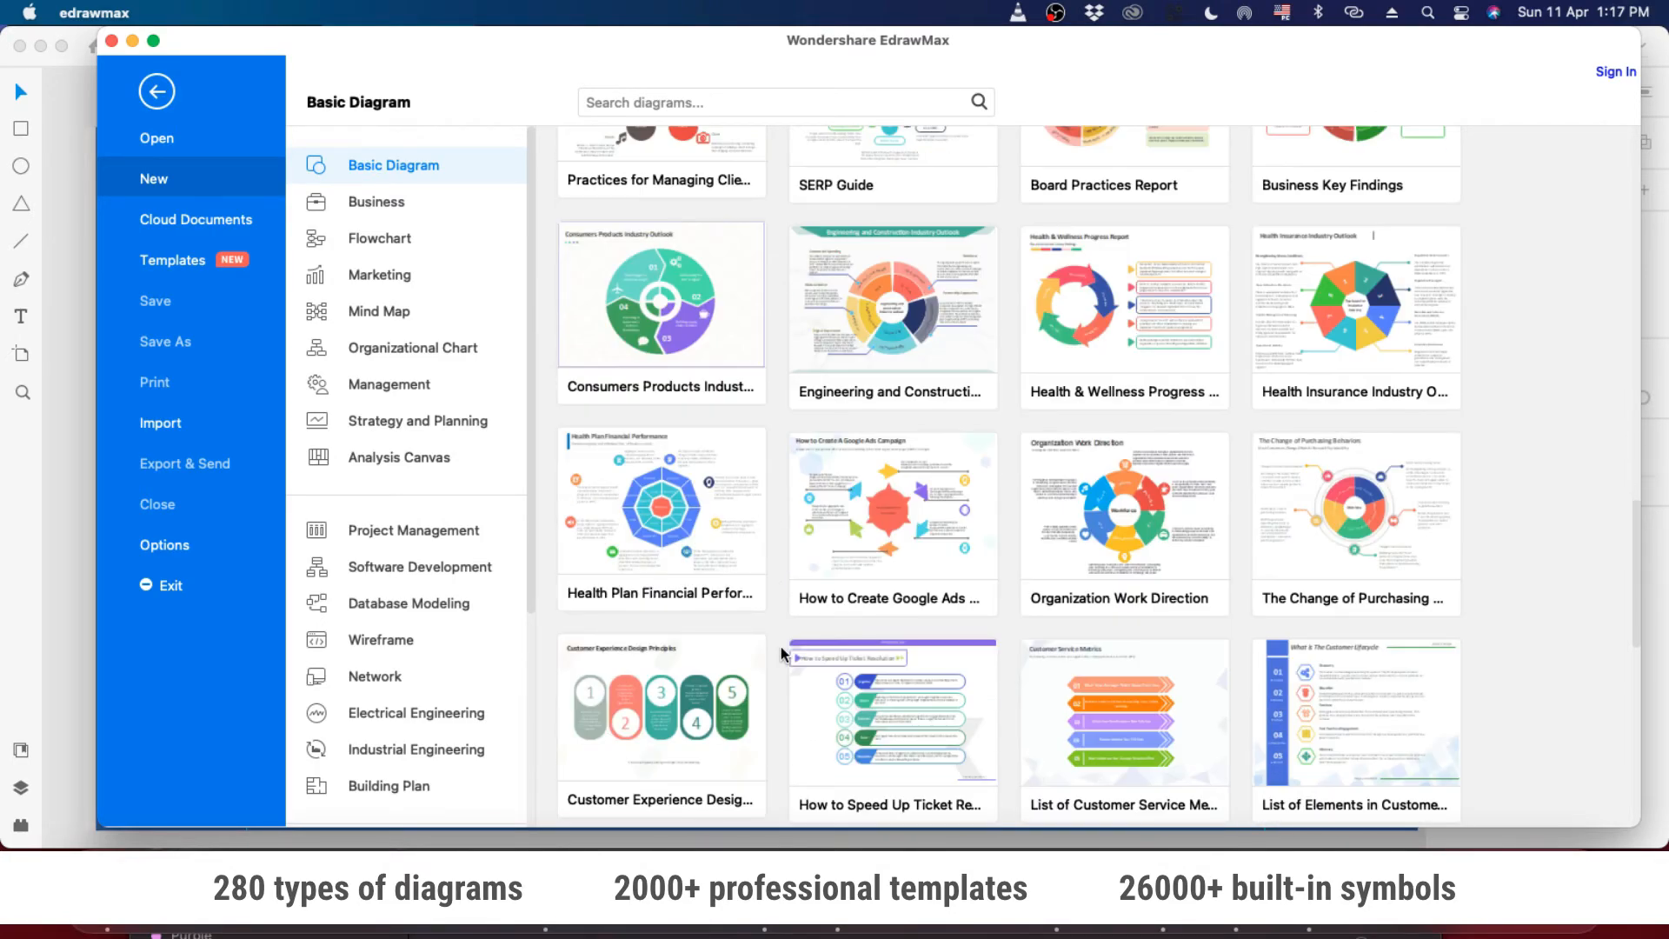
pyautogui.scroll(20, 780, 653)
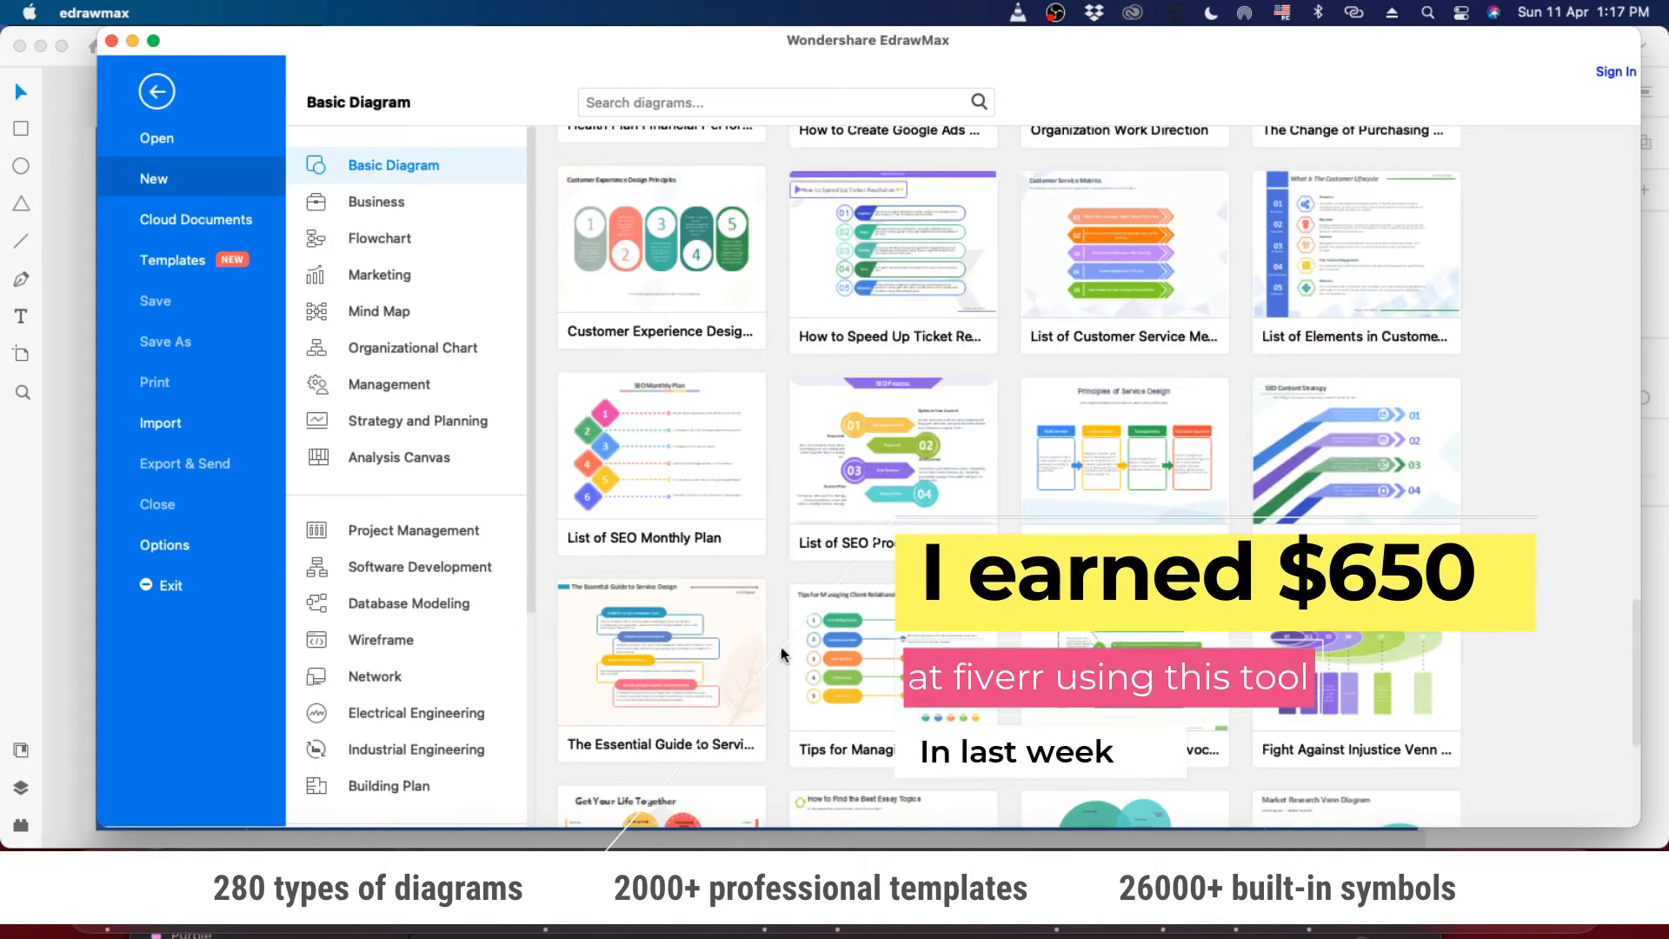
pyautogui.scroll(5, 780, 654)
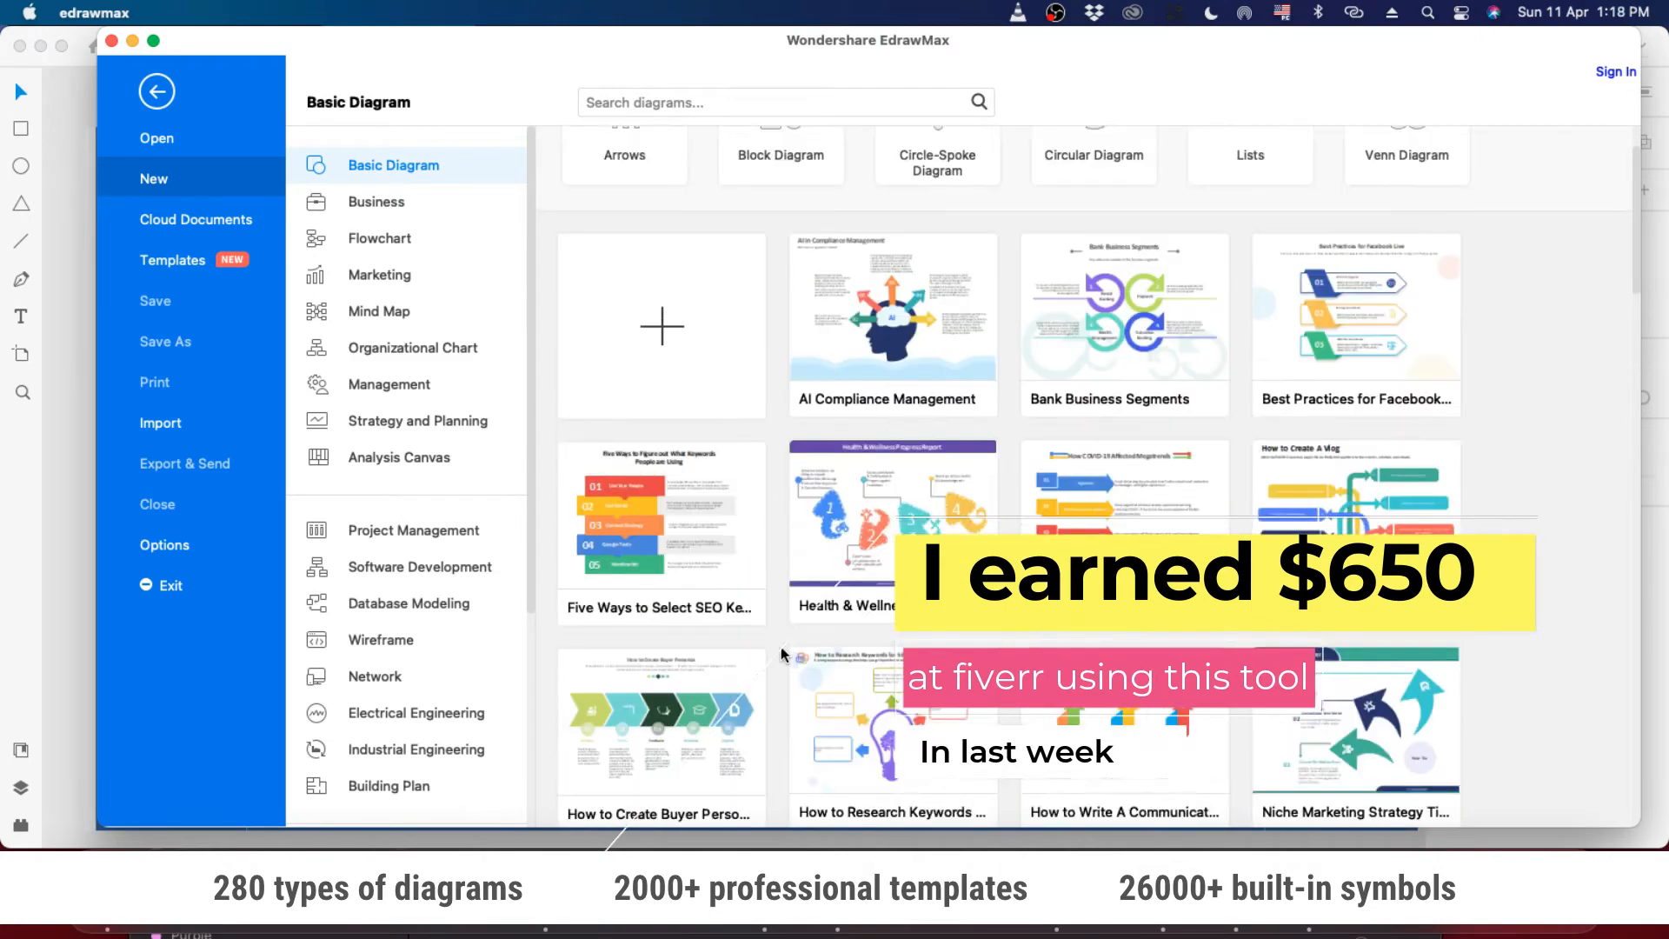
pyautogui.scroll(-8, 780, 653)
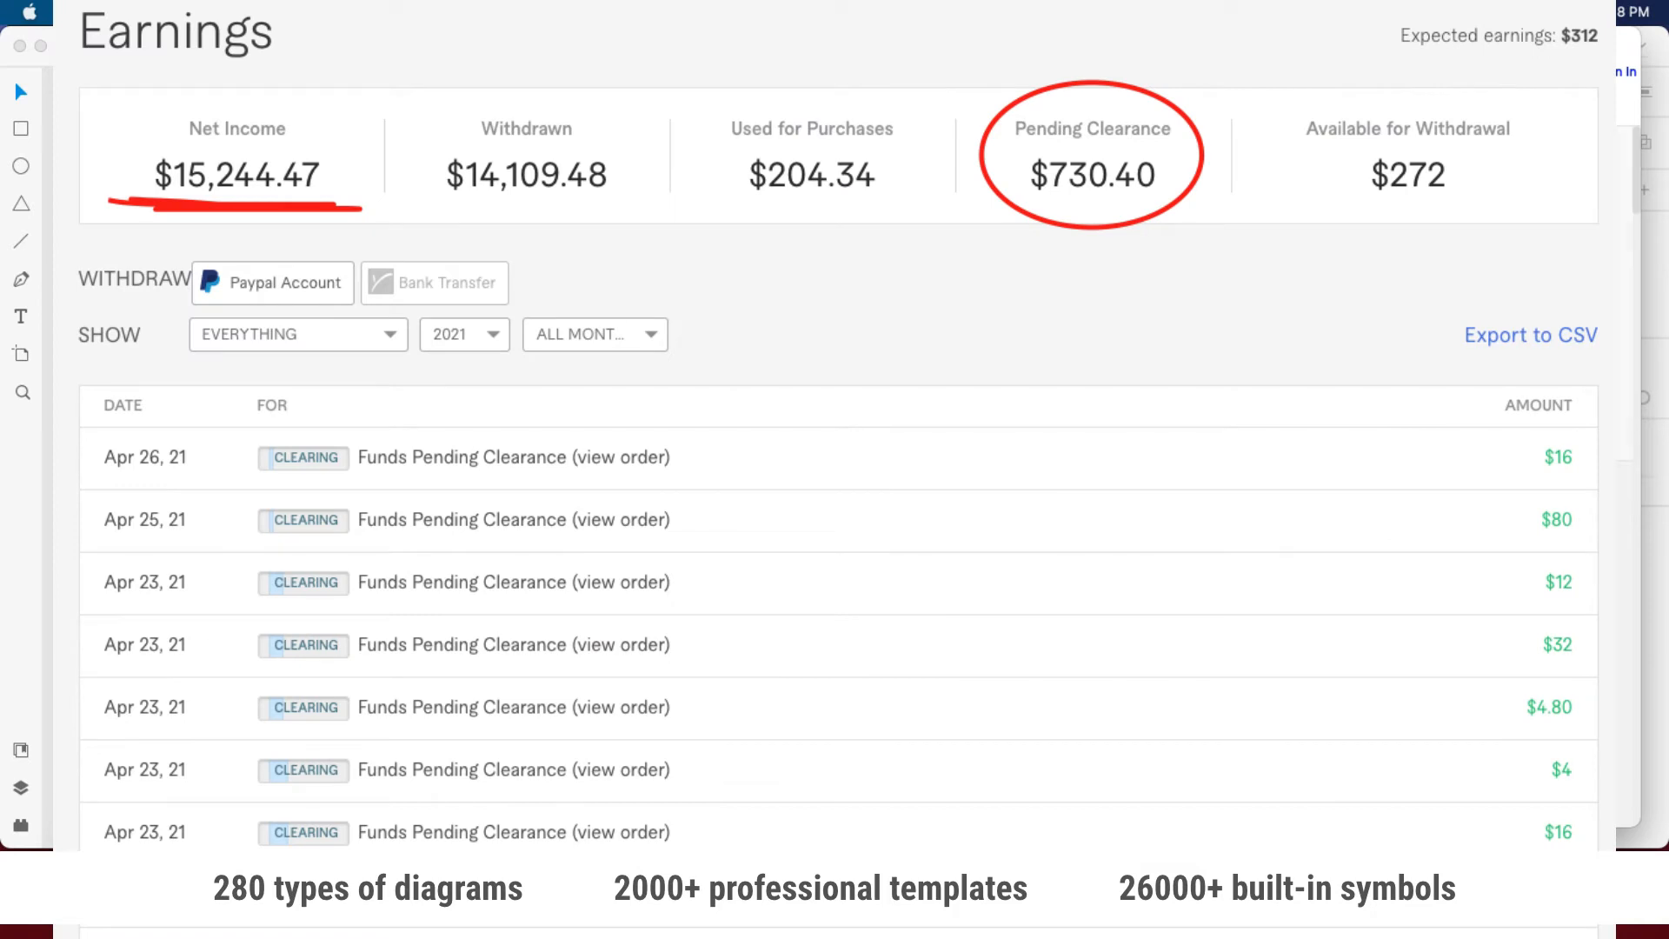
# - Browse the Flowchart, Marketing, Mind Map, Organizational Chart and Management template categories
pyautogui.scroll(-8, 781, 654)
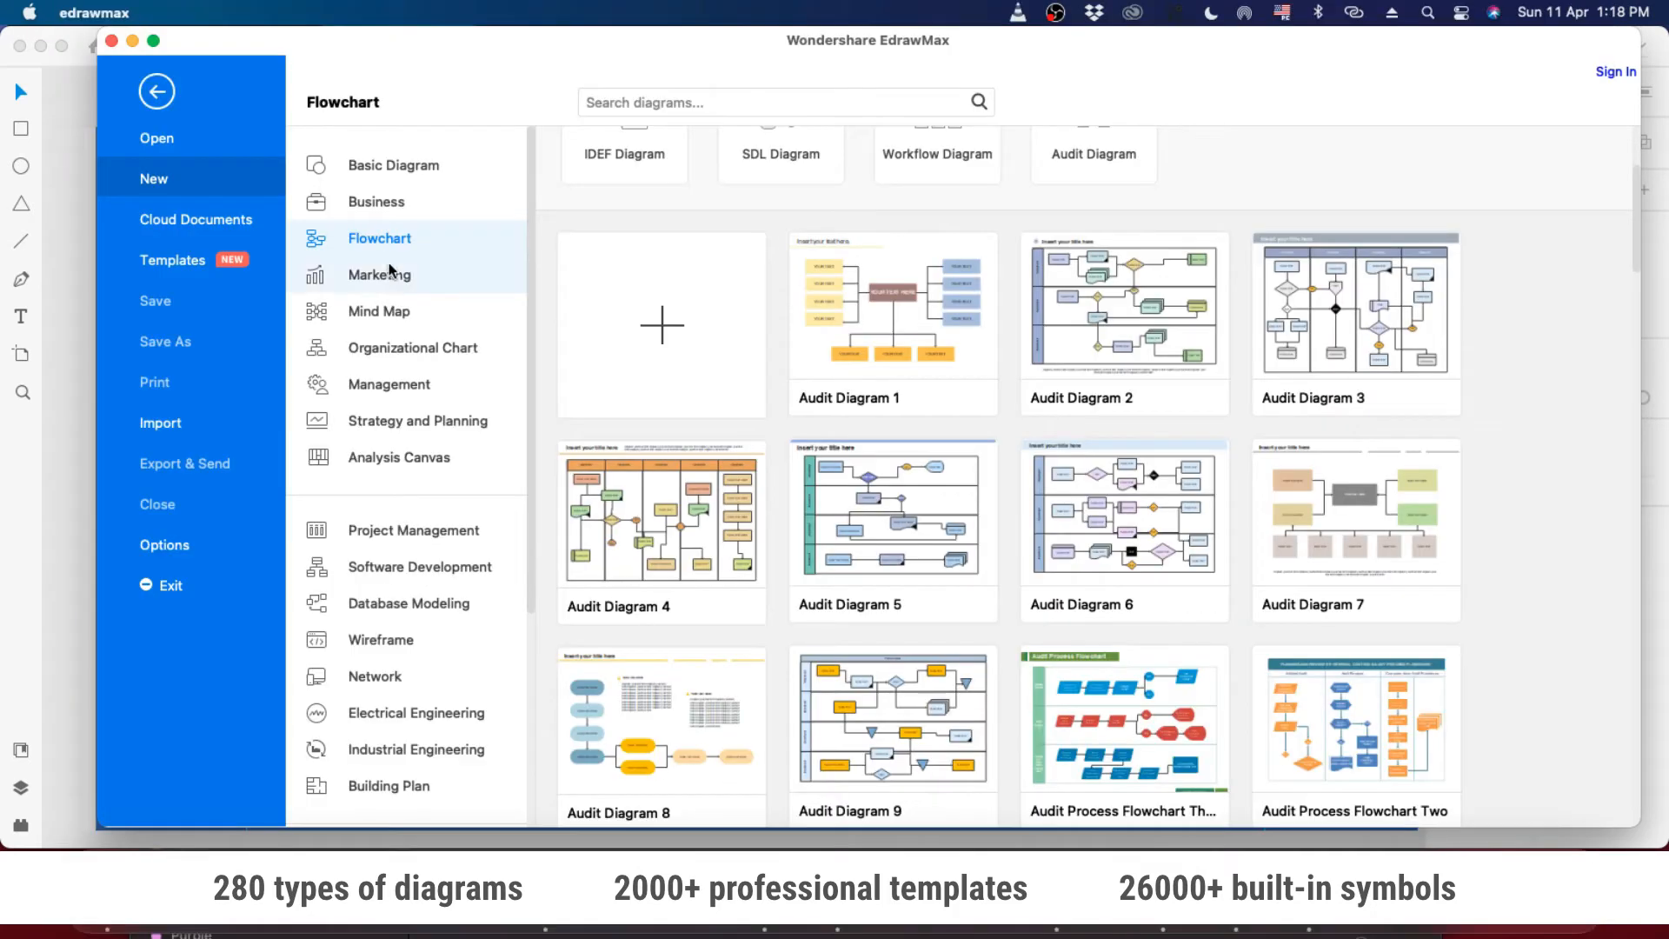
pyautogui.click(404, 276)
pyautogui.scroll(-5, 783, 435)
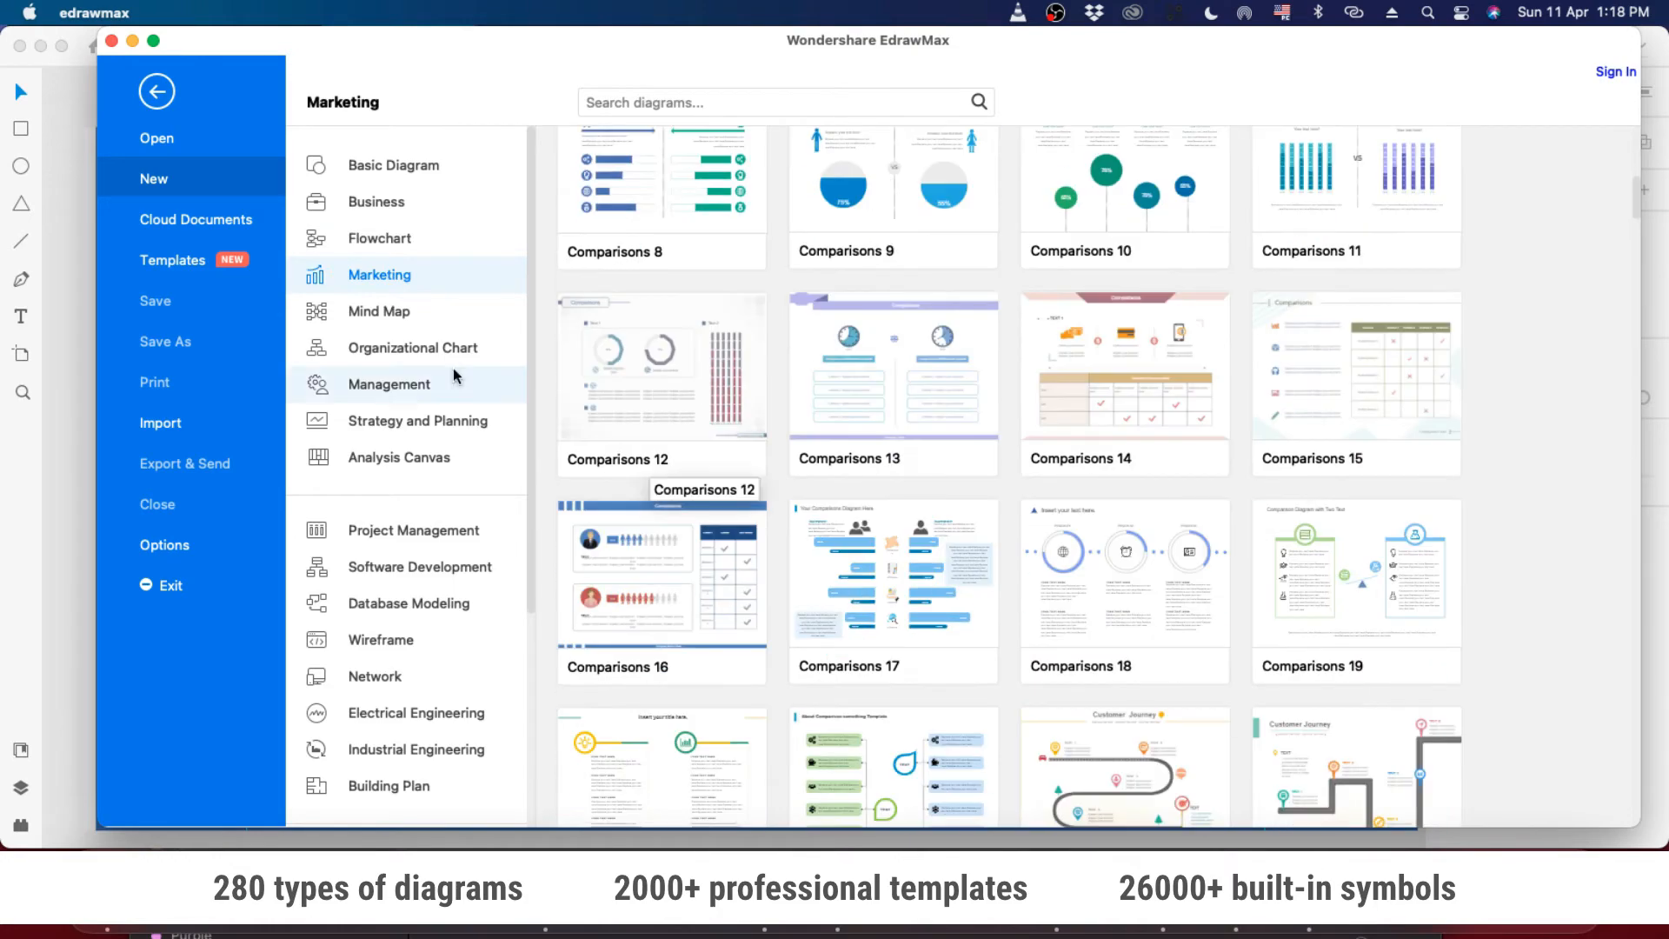
pyautogui.click(382, 311)
pyautogui.click(382, 347)
pyautogui.scroll(-8, 444, 392)
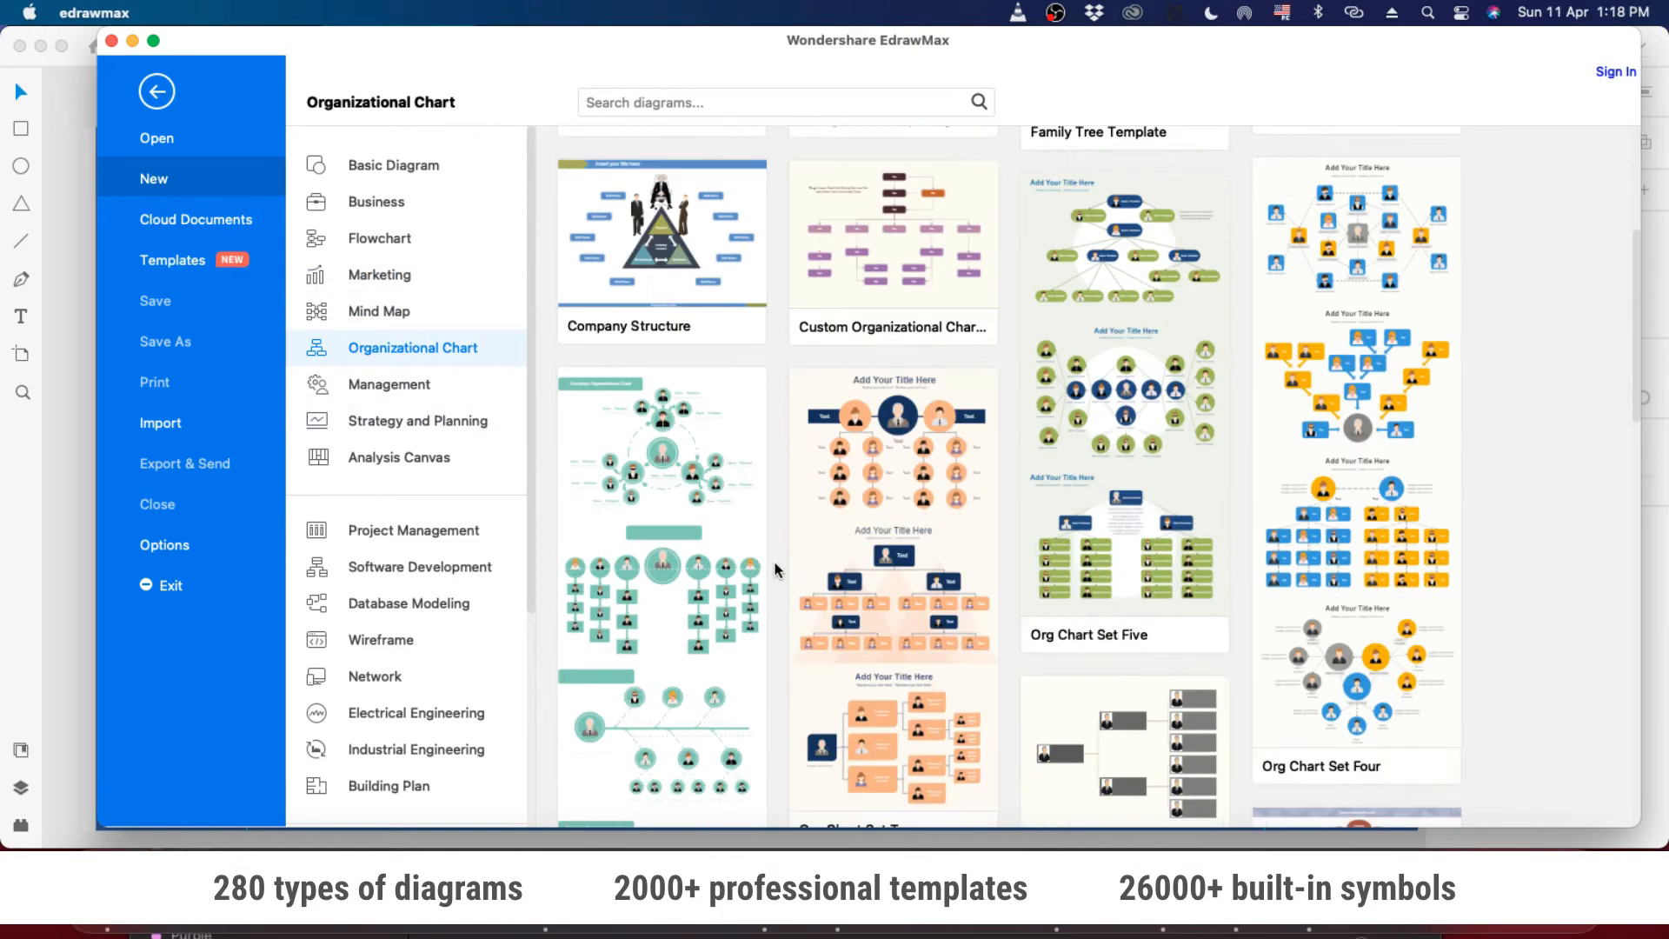
pyautogui.click(410, 384)
pyautogui.scroll(-5, 409, 387)
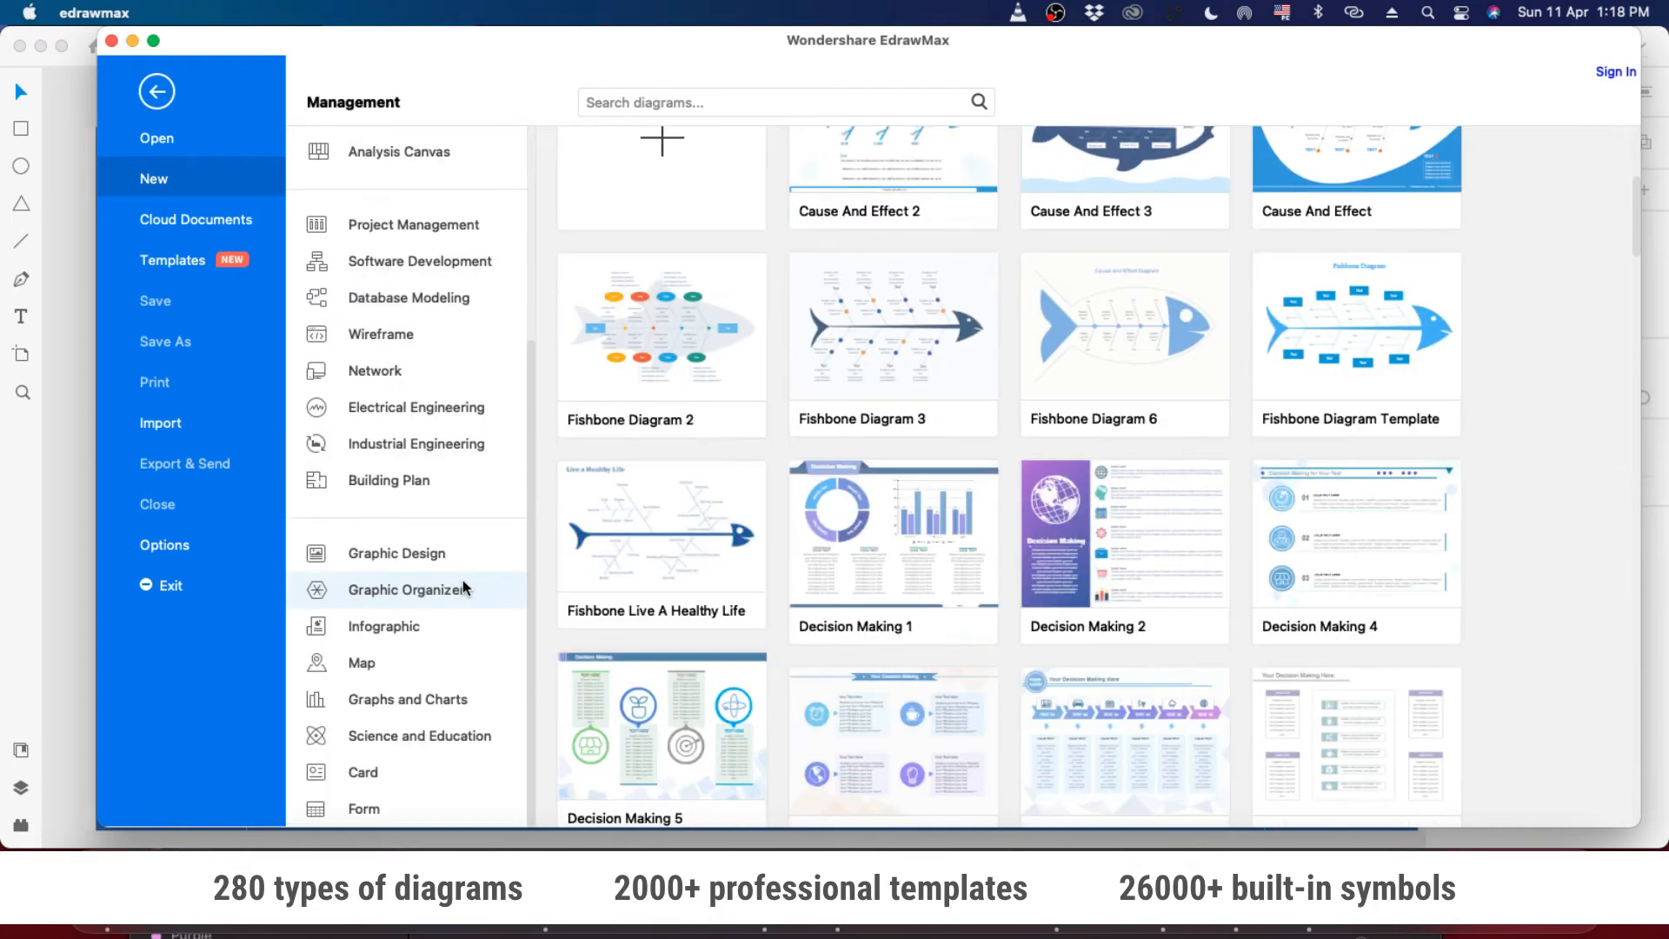
# - Examine the templates offered for Graphic Design, Graphic Organizer and Infographic
pyautogui.click(400, 554)
pyautogui.scroll(-10, 566, 632)
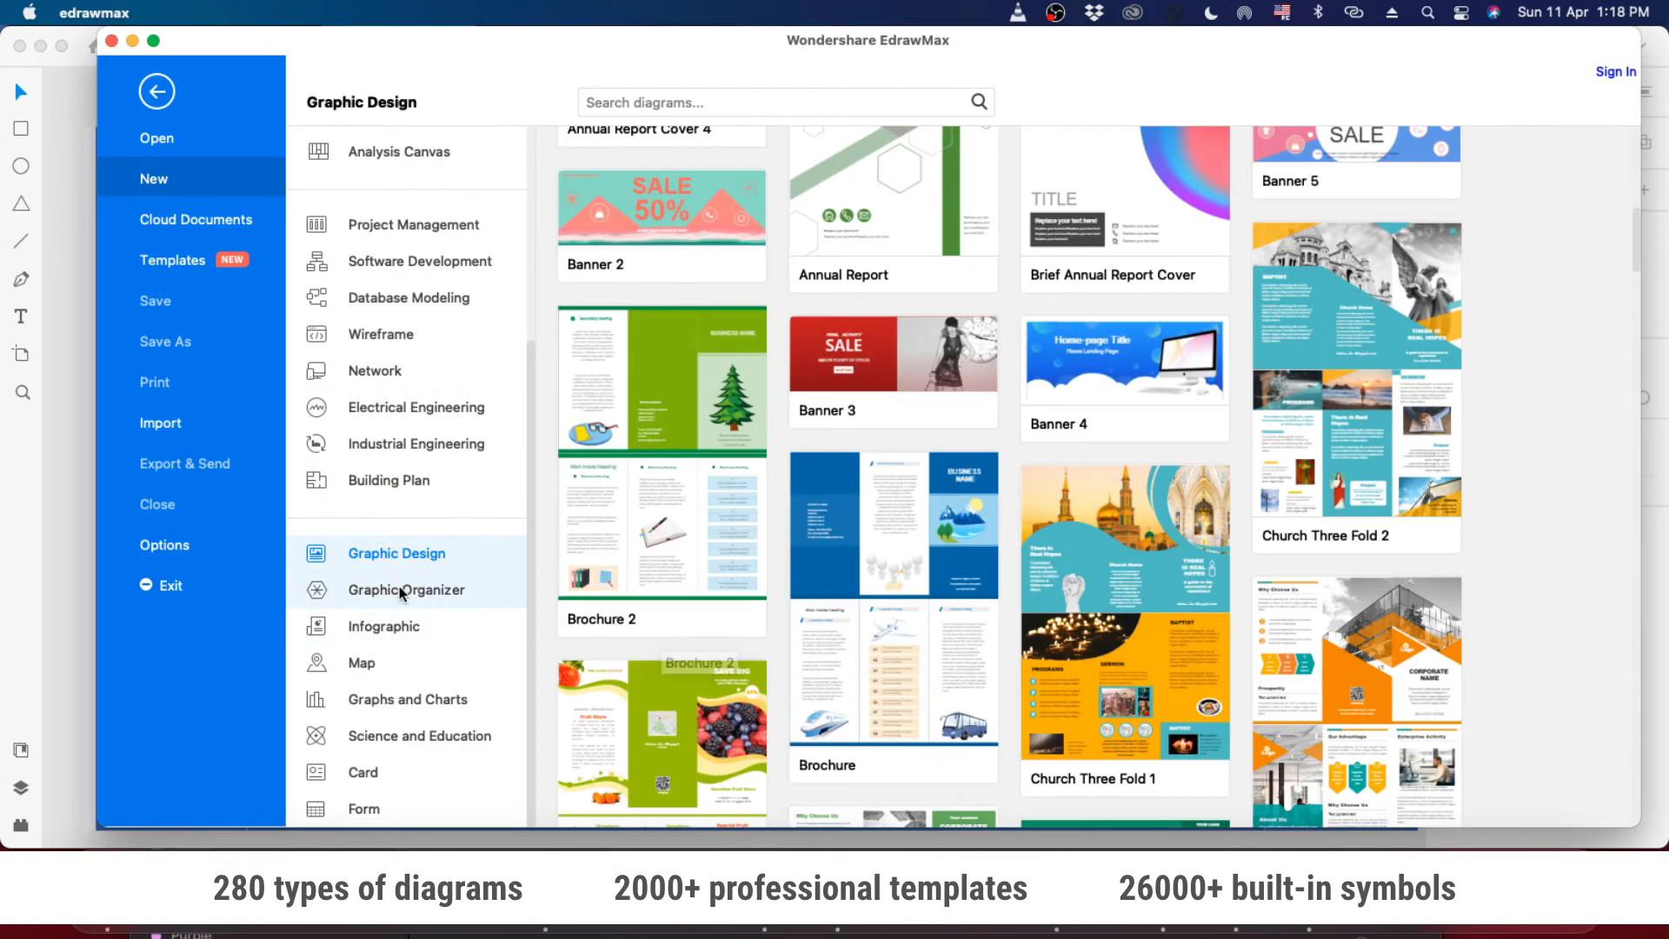
pyautogui.click(400, 590)
pyautogui.scroll(-5, 937, 639)
pyautogui.click(435, 628)
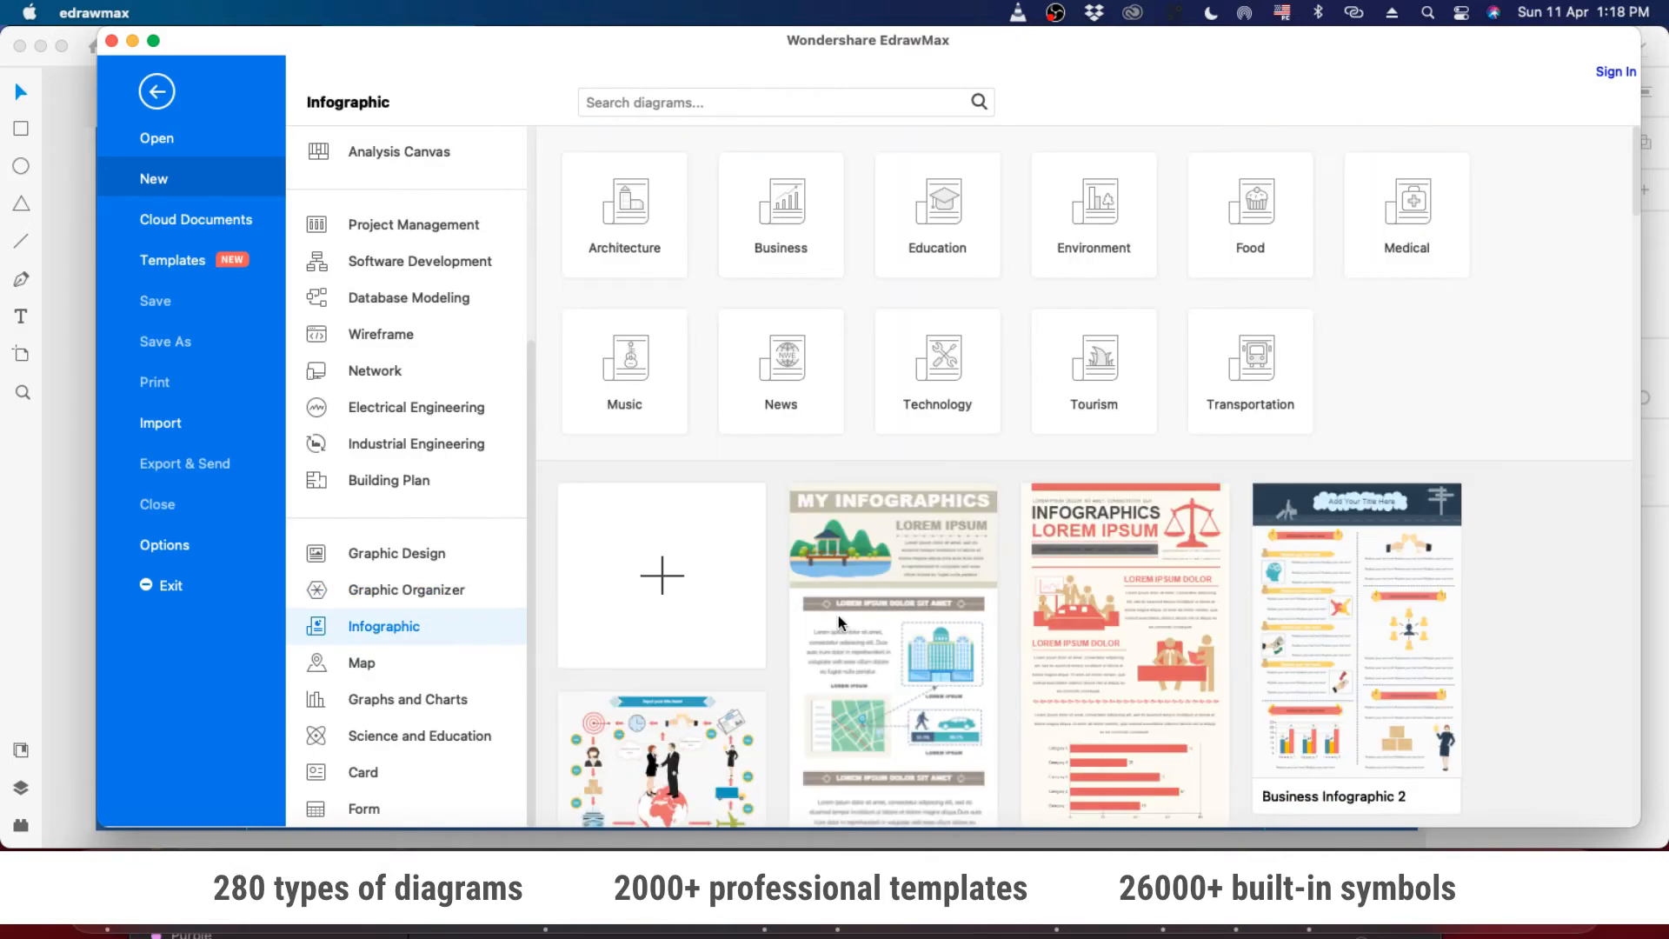
pyautogui.scroll(-5, 839, 623)
pyautogui.scroll(-8, 839, 622)
# - Look through the Map, Graphs and Charts, and Science and Education templates
pyautogui.click(414, 667)
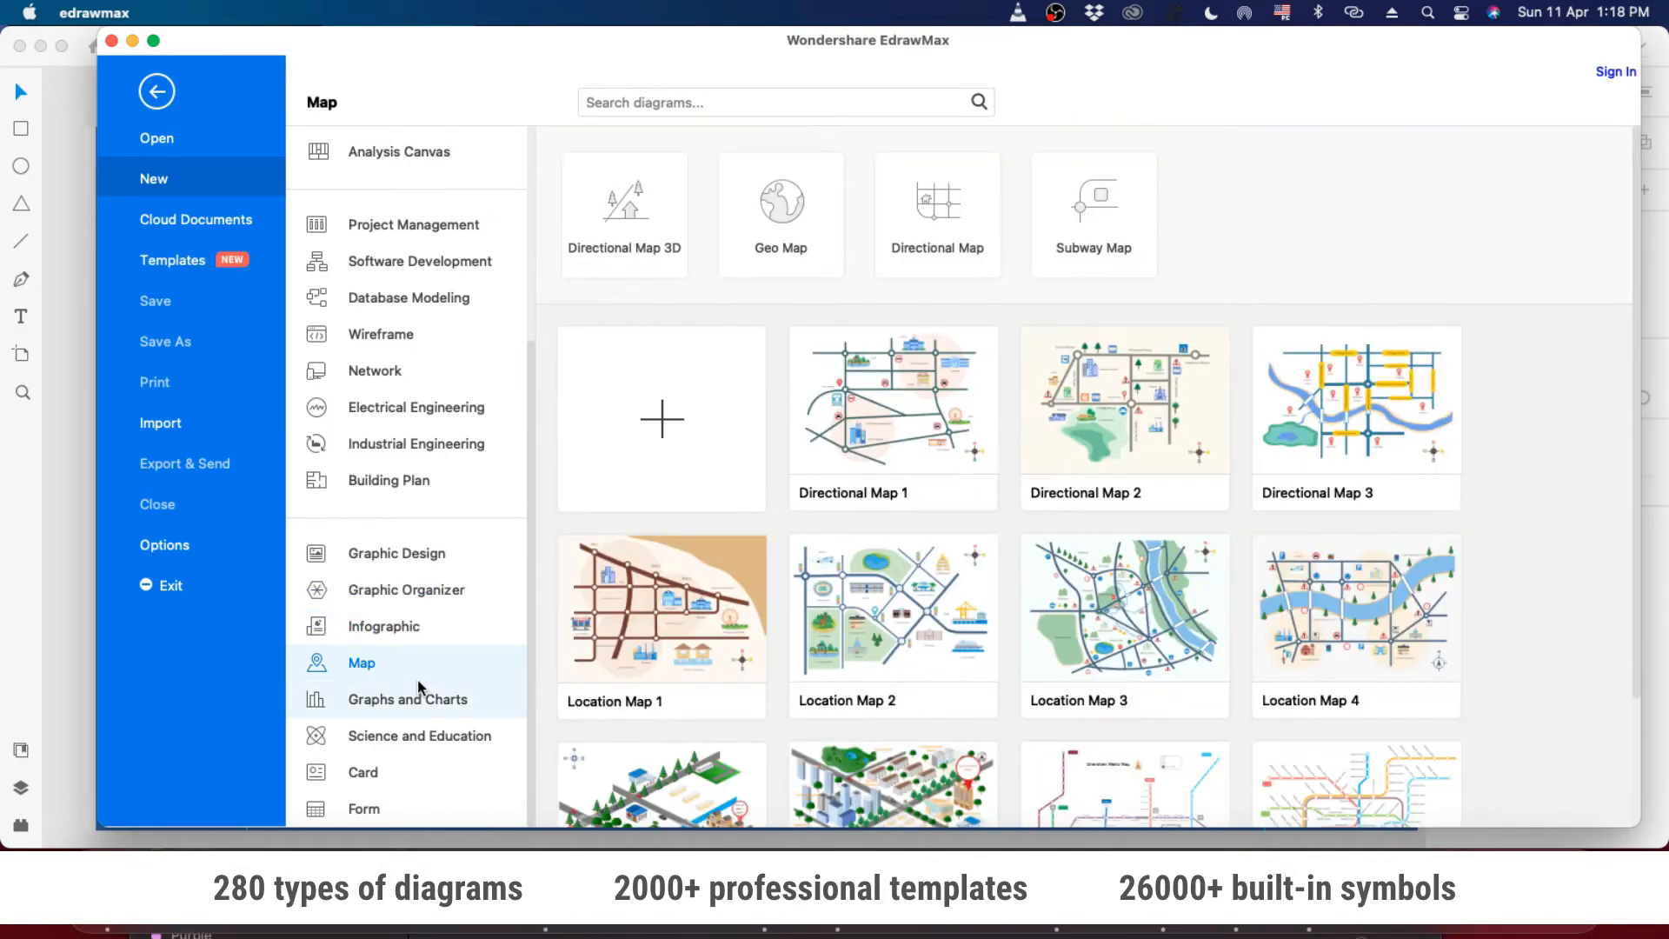
pyautogui.click(426, 697)
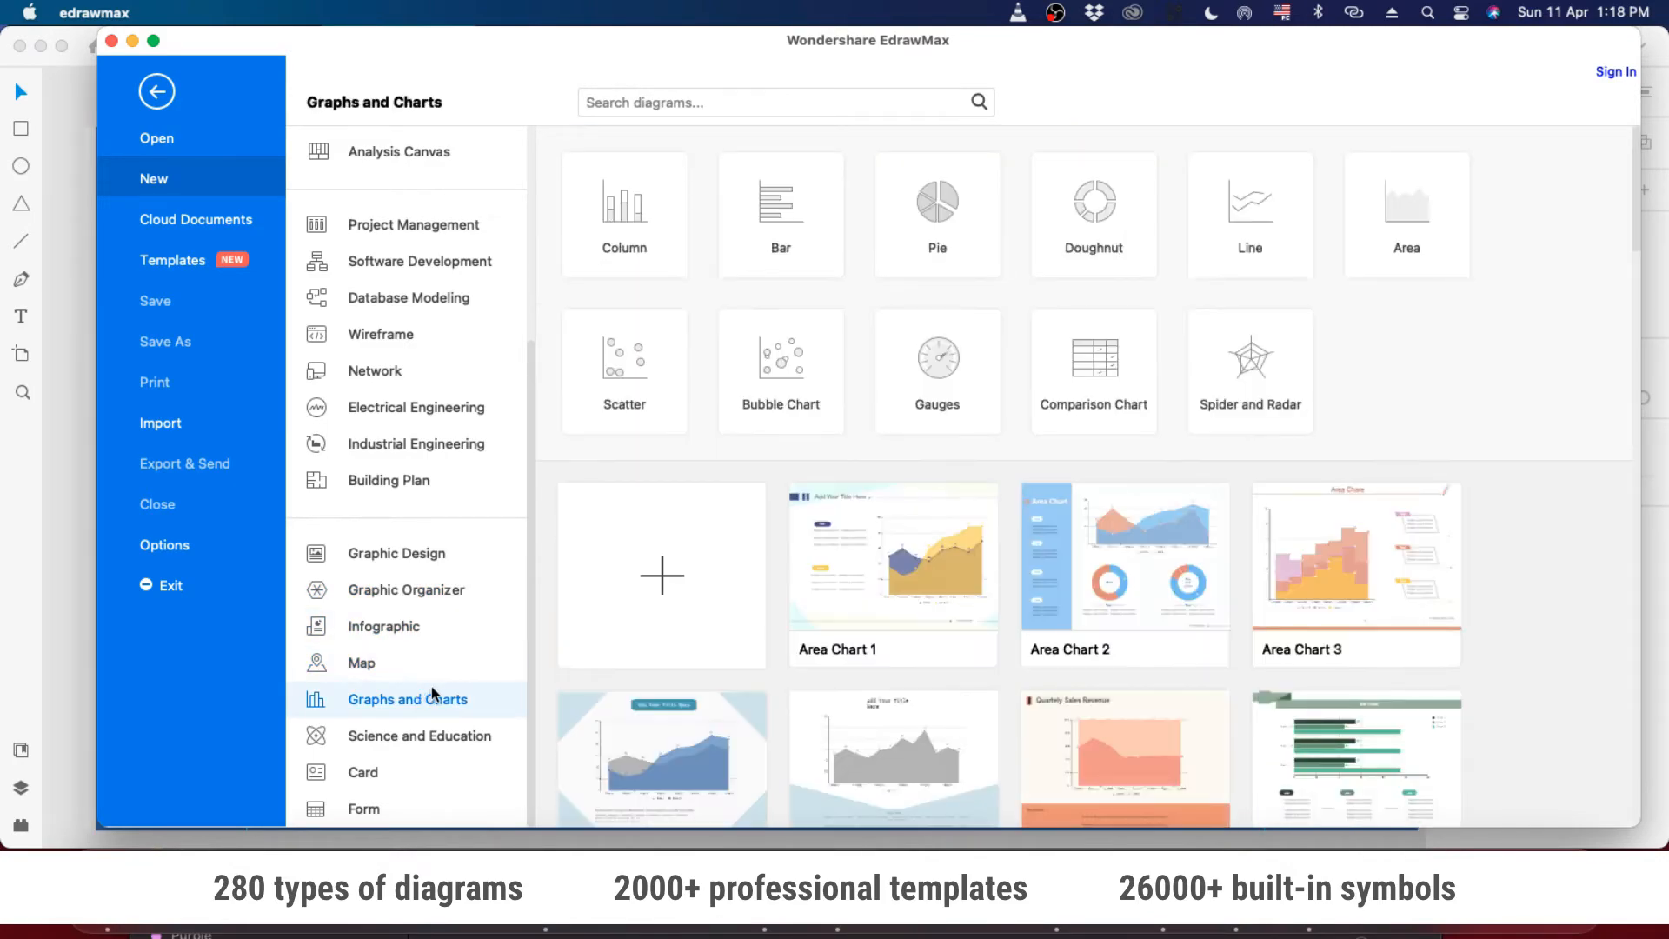
pyautogui.click(393, 737)
pyautogui.scroll(-8, 913, 618)
pyautogui.scroll(8, 917, 624)
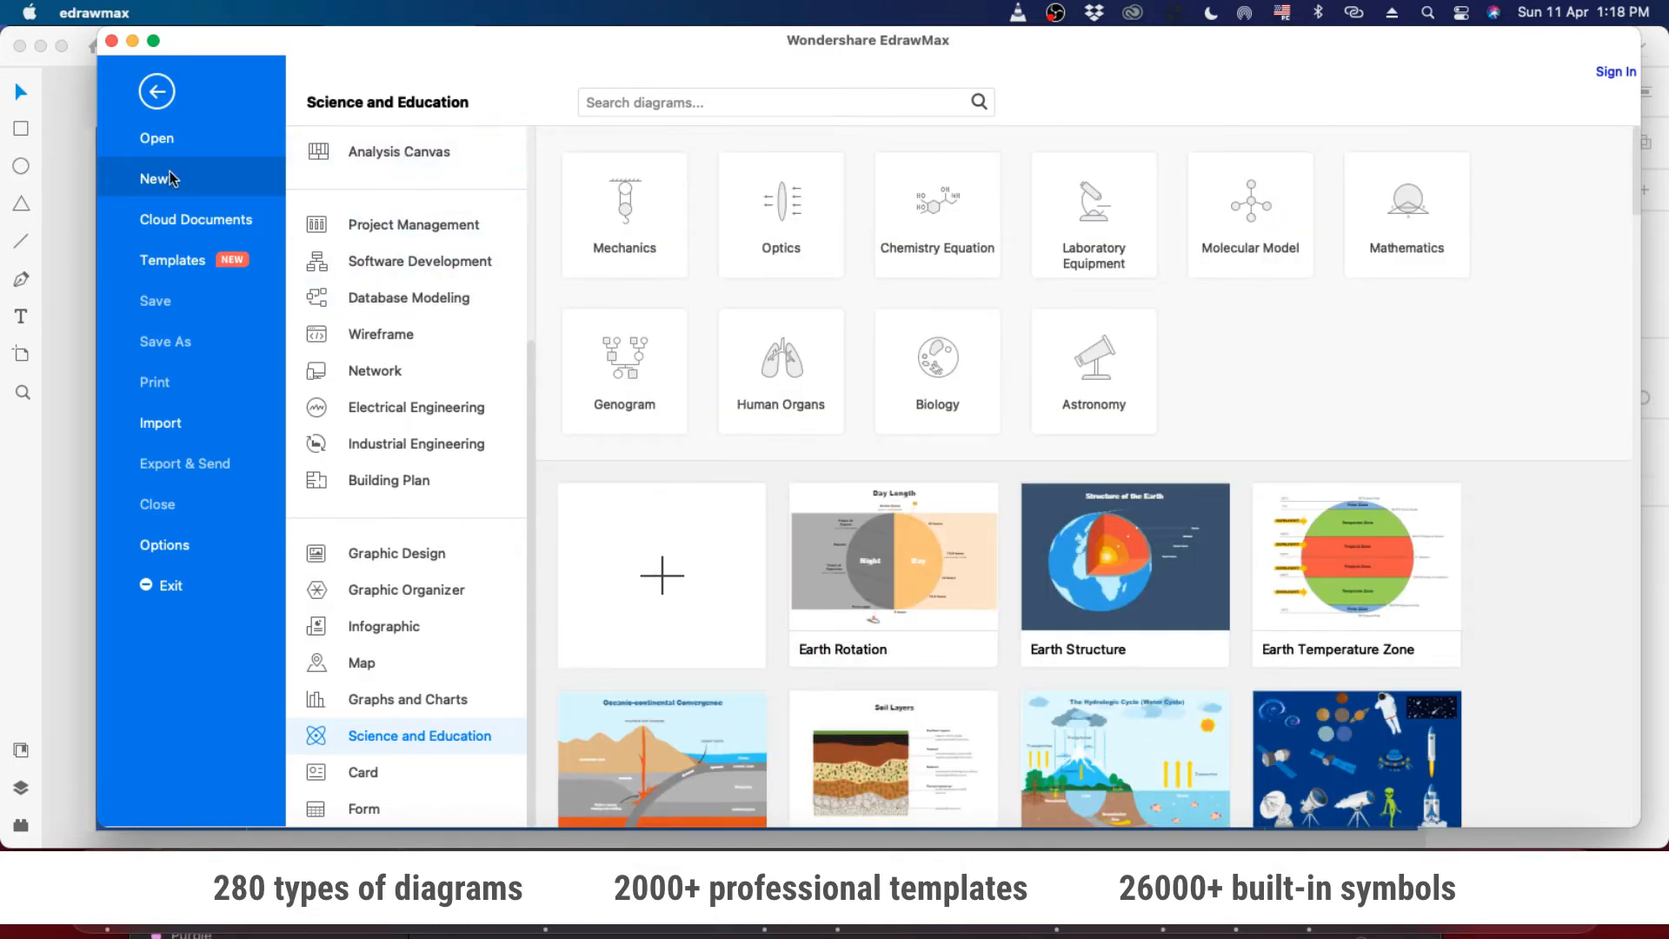
# - Create a blank drawing from the Science and Education category and maximize its window
pyautogui.click(662, 574)
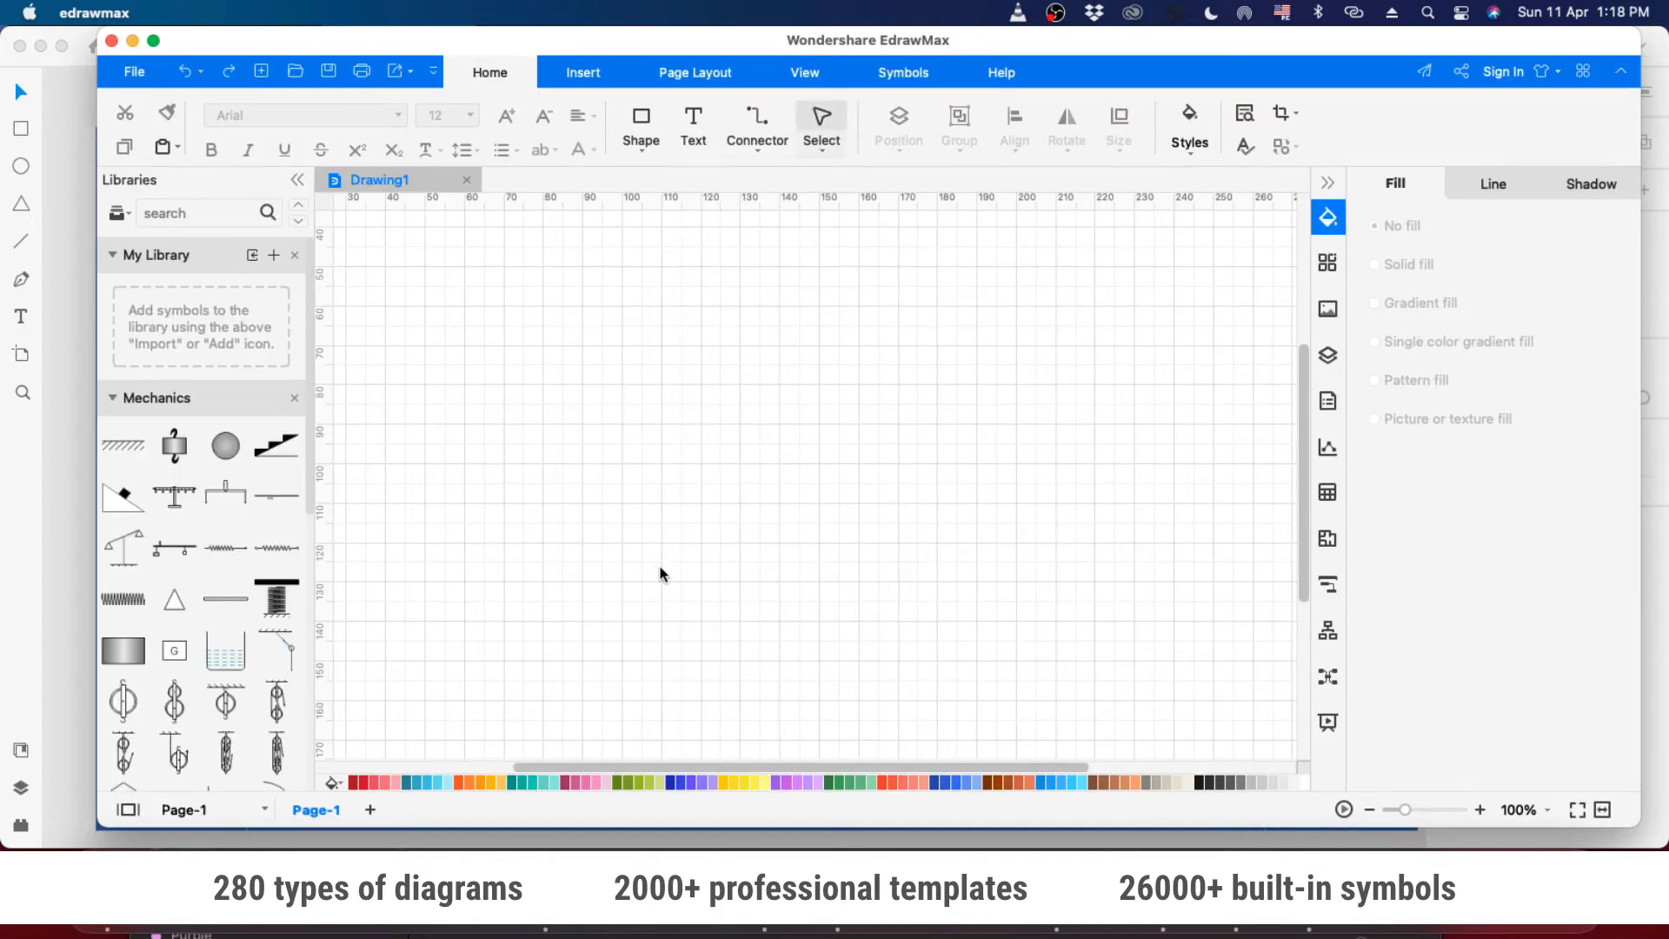
pyautogui.doubleClick(1158, 52)
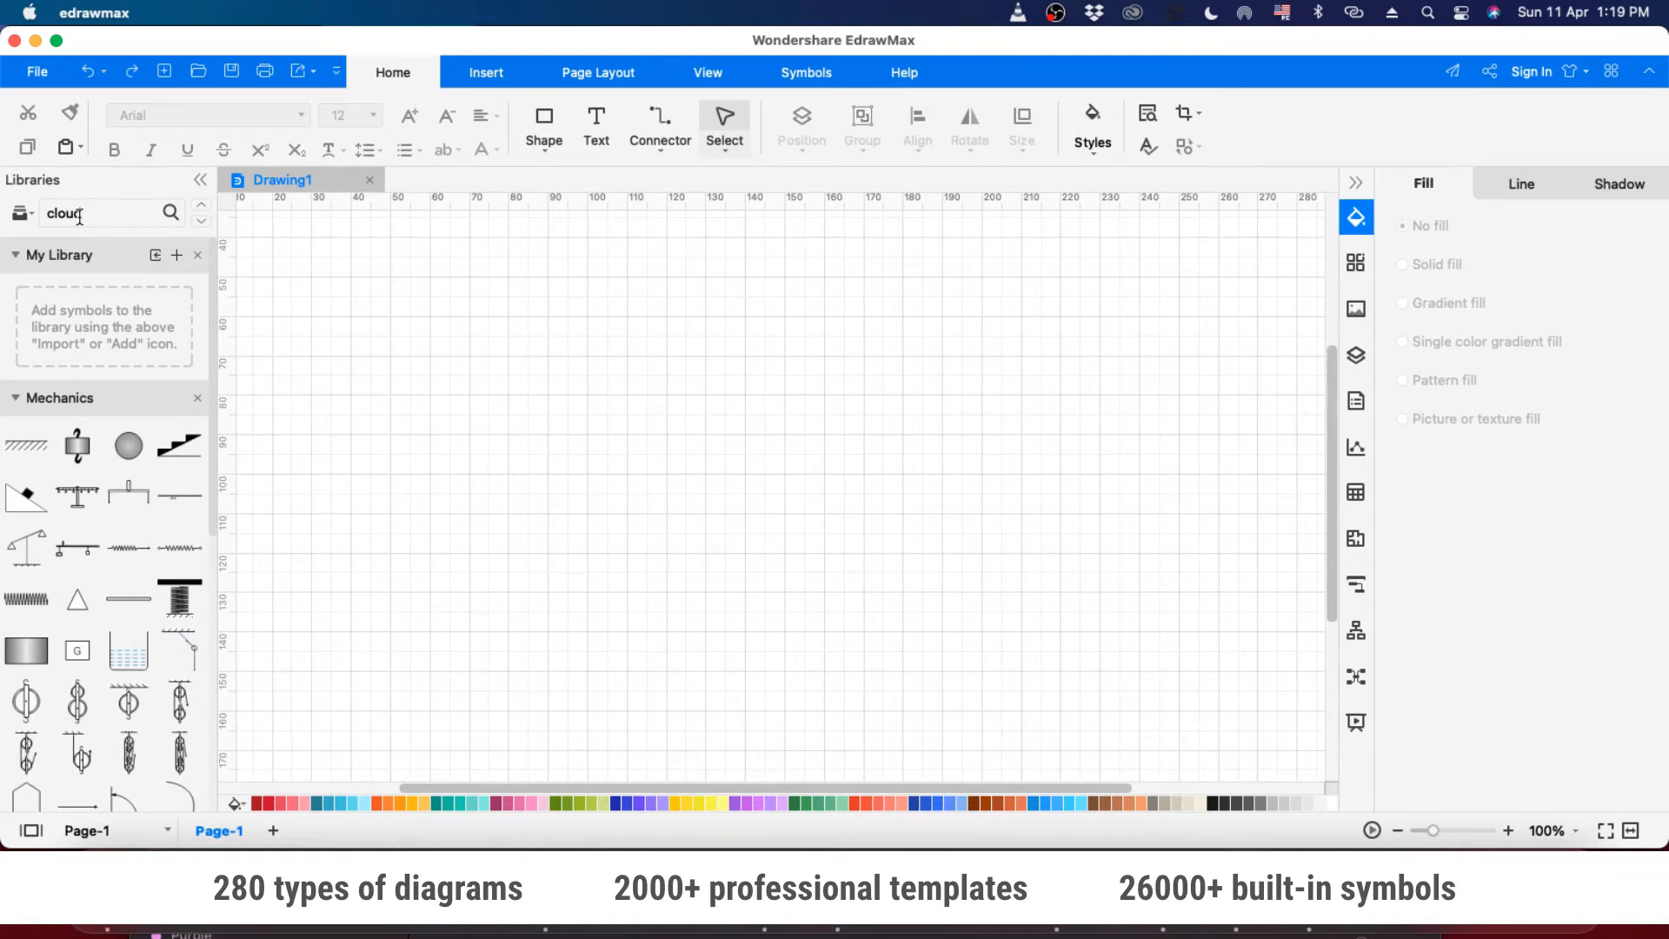
# - Search the symbol libraries for "cloud" and look through the matching symbols
pyautogui.press('Return')
pyautogui.scroll(-10, 109, 512)
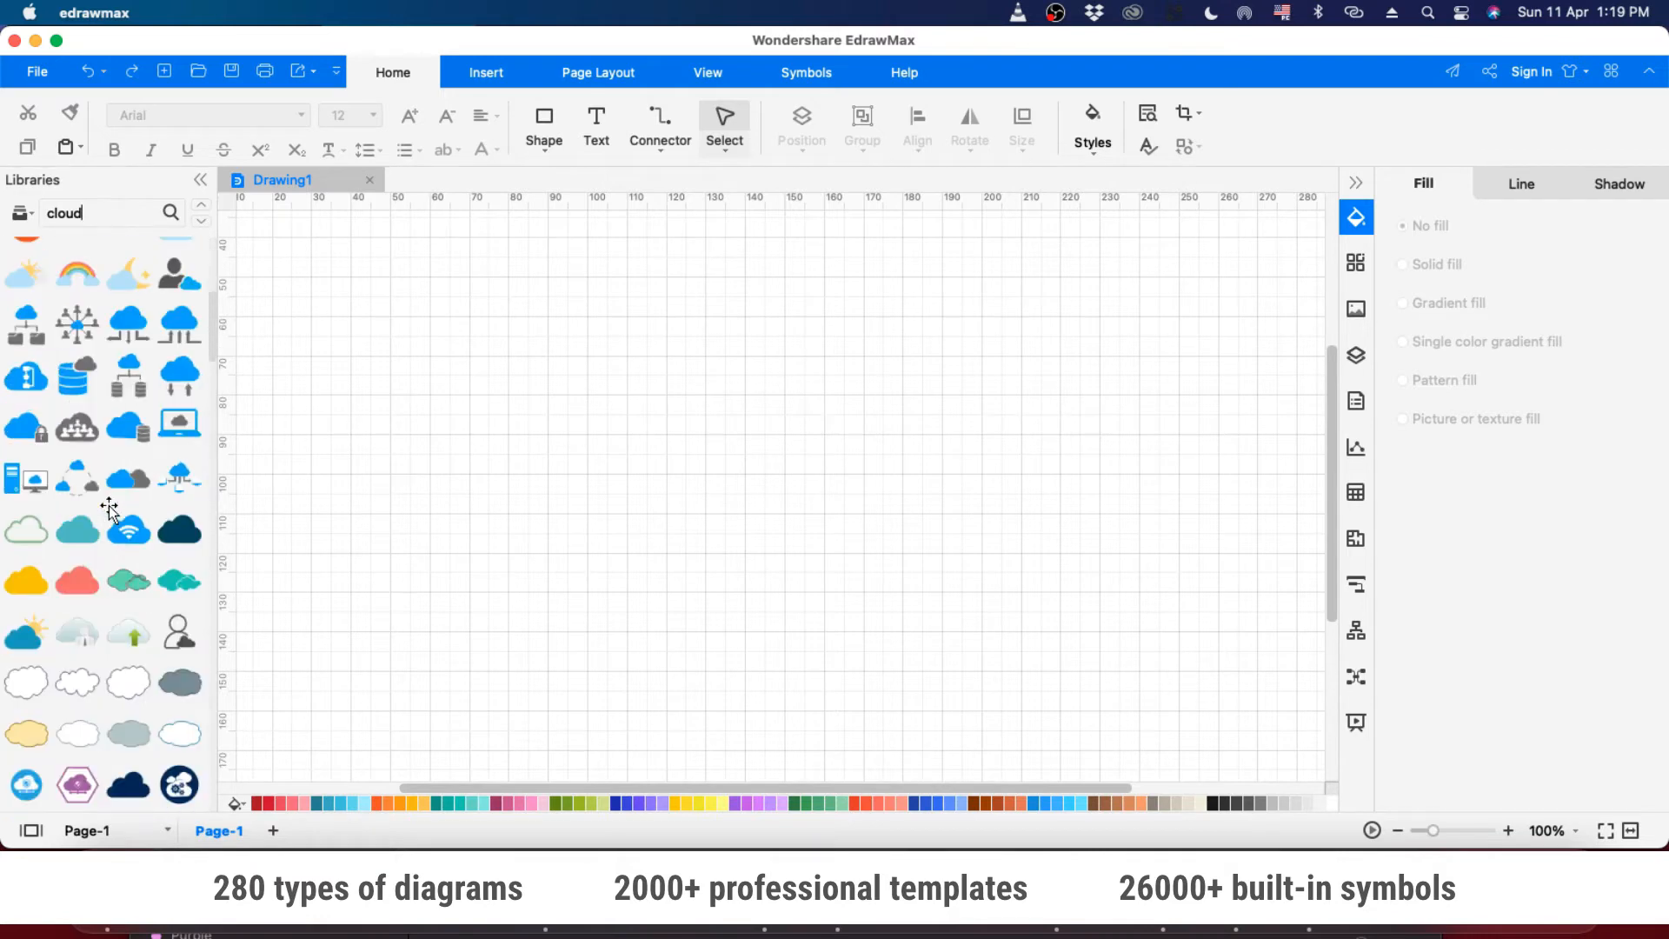
pyautogui.scroll(-15, 110, 512)
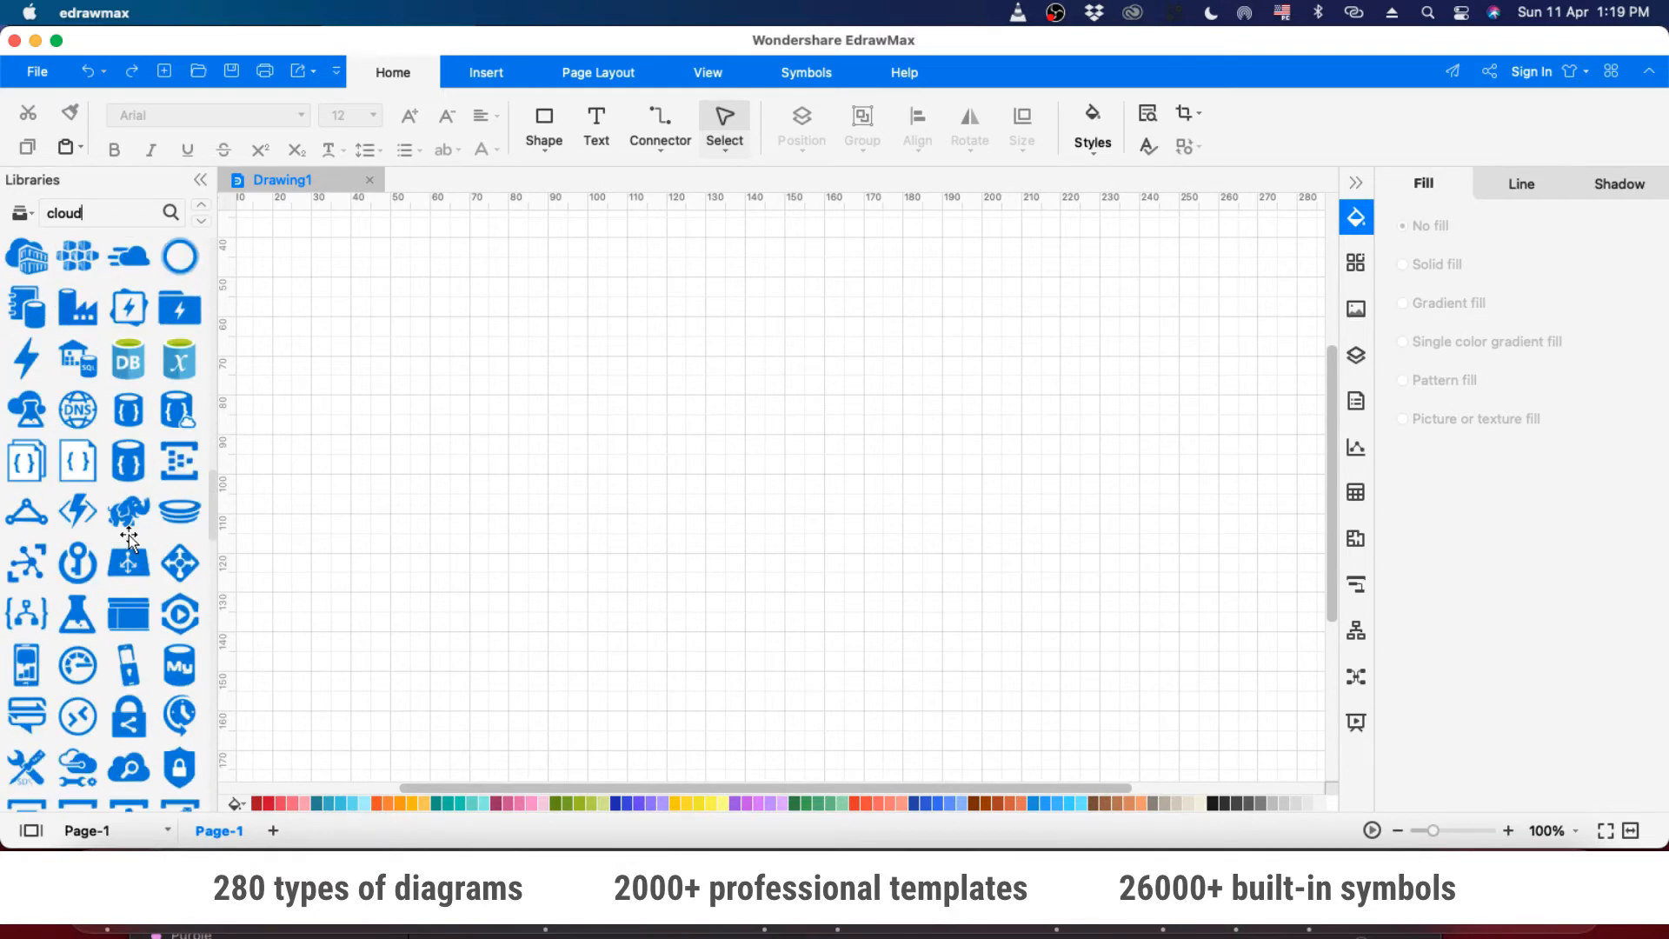
pyautogui.scroll(-10, 129, 541)
pyautogui.scroll(15, 128, 540)
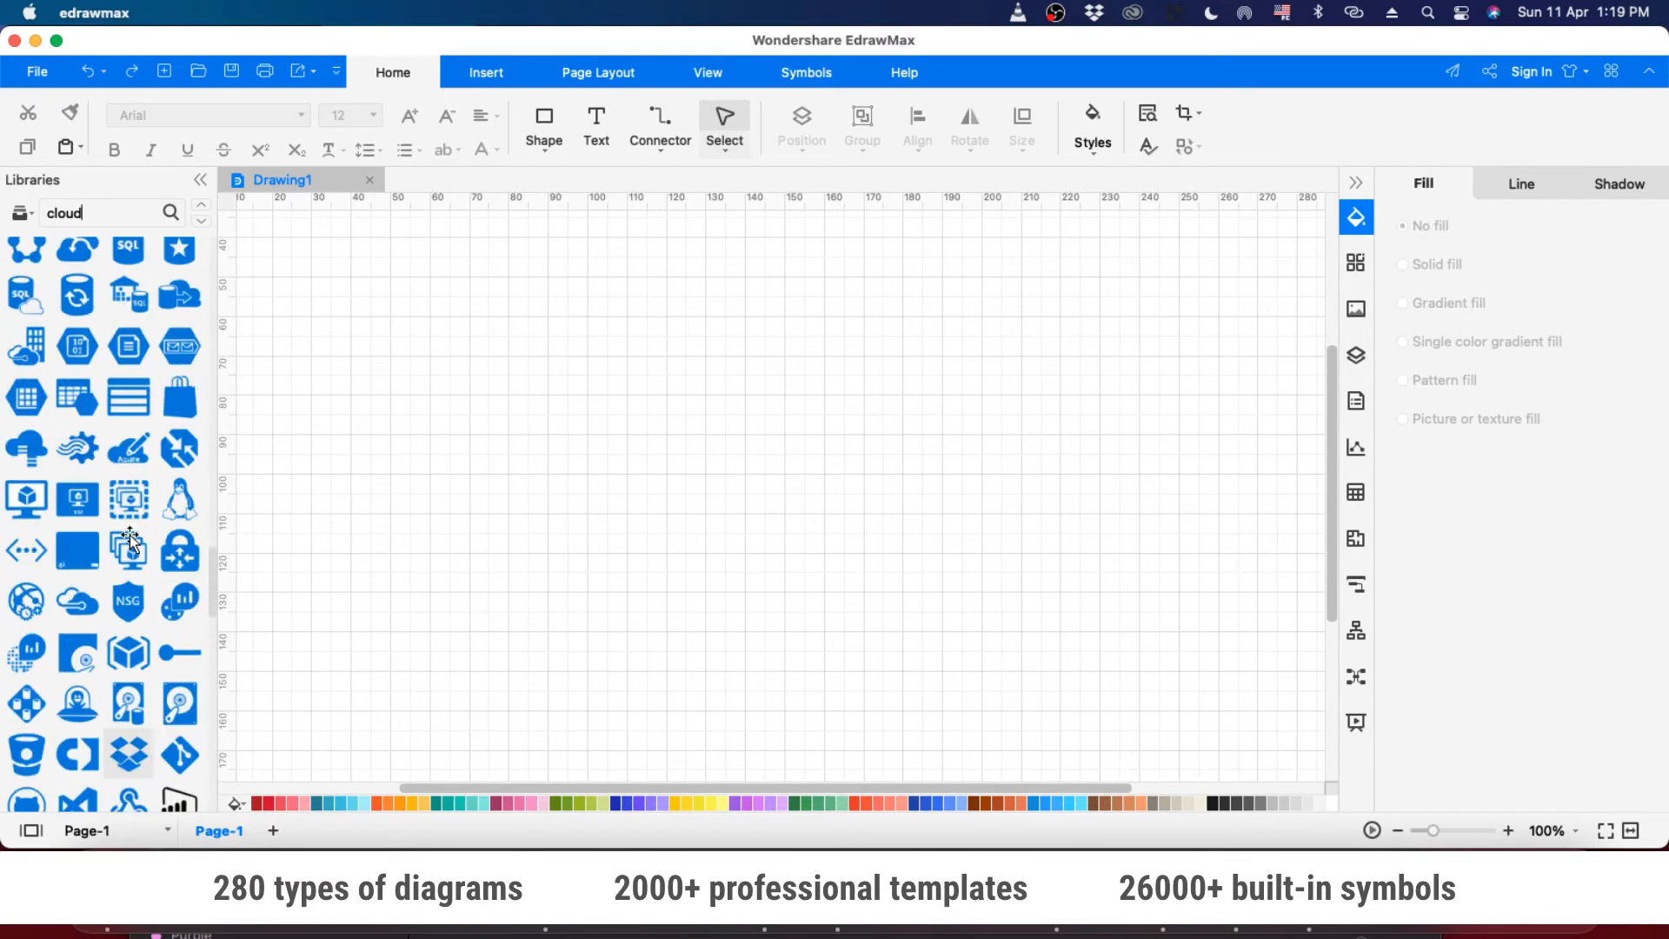
pyautogui.scroll(20, 128, 541)
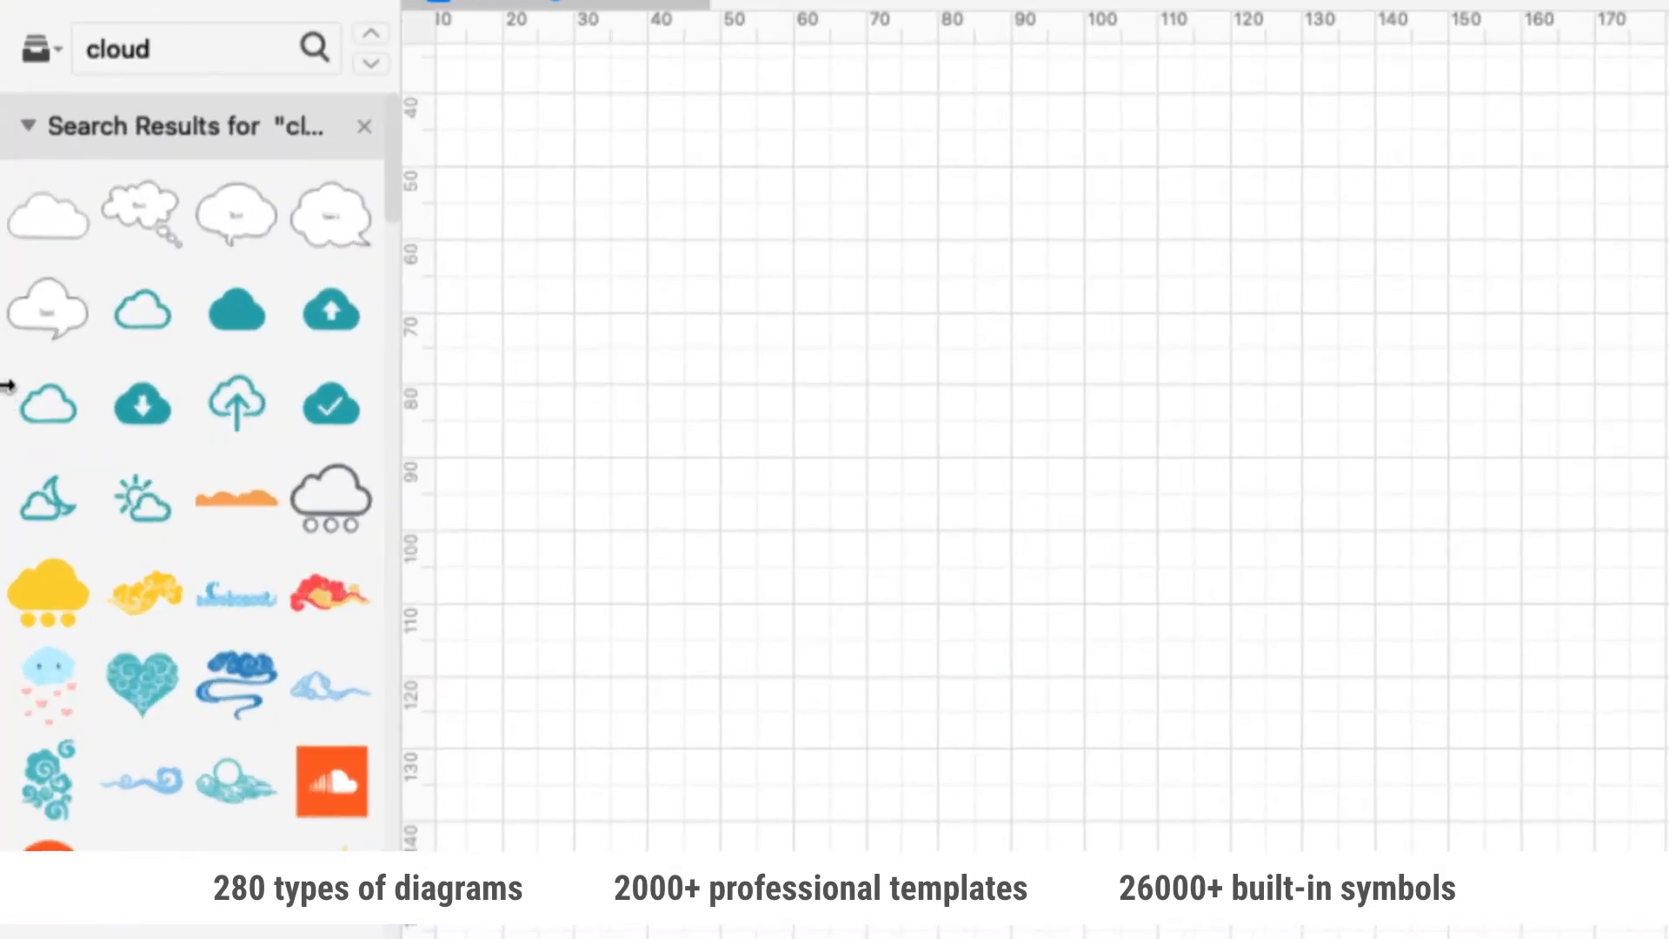
pyautogui.scroll(-10, 78, 448)
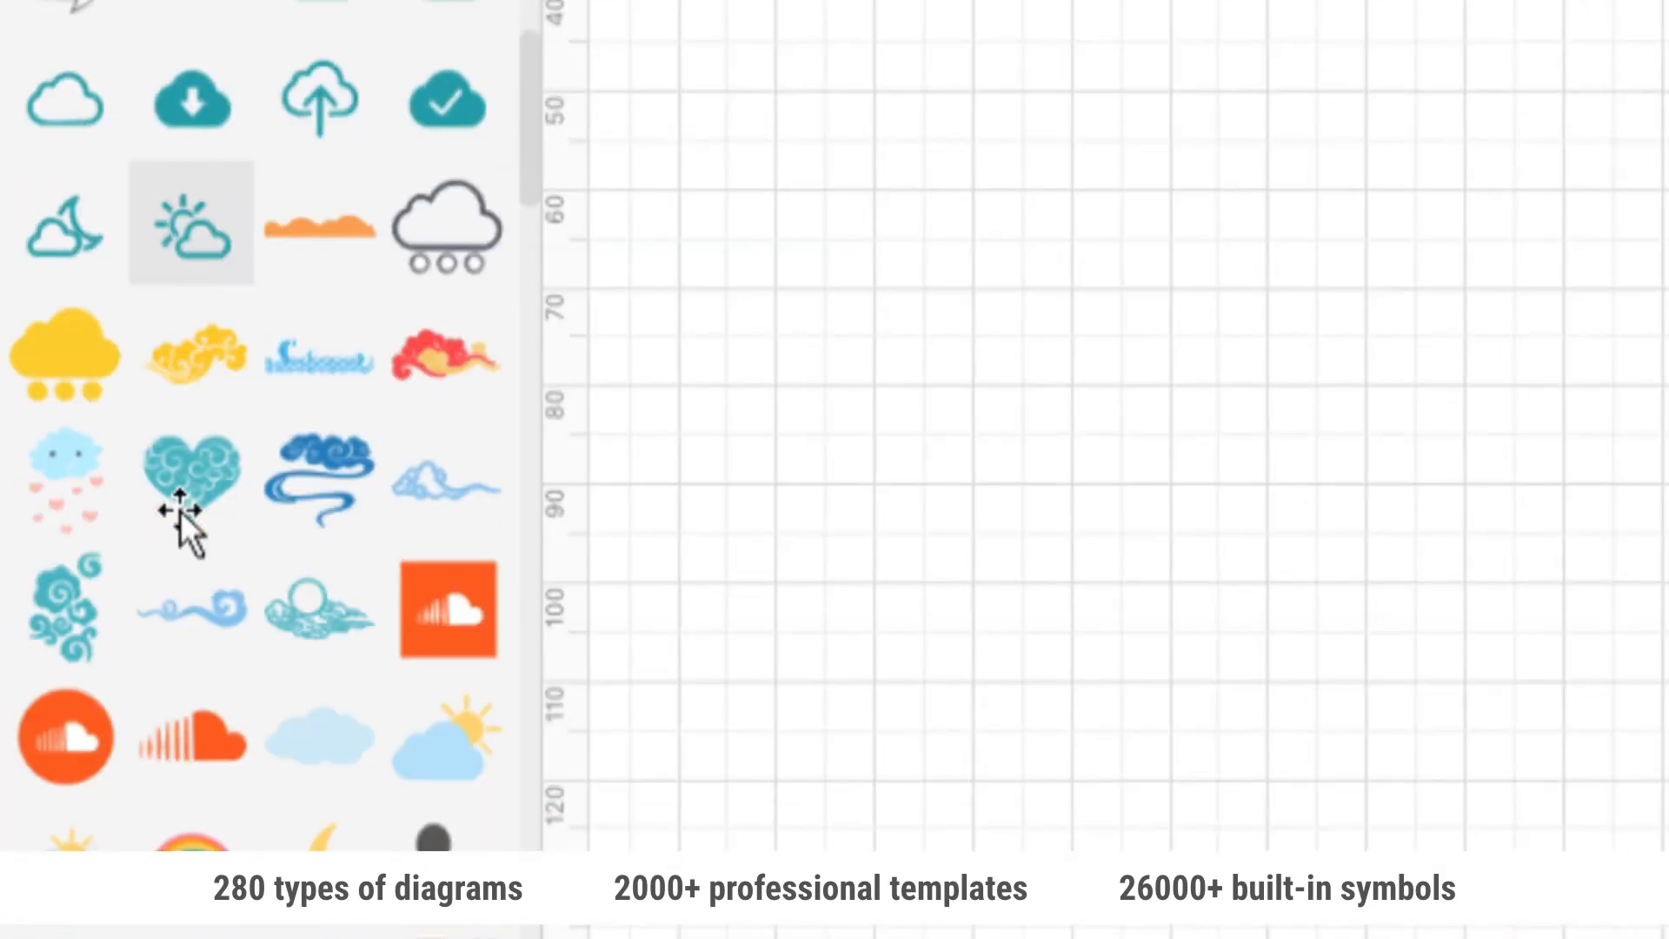
pyautogui.scroll(10, 180, 521)
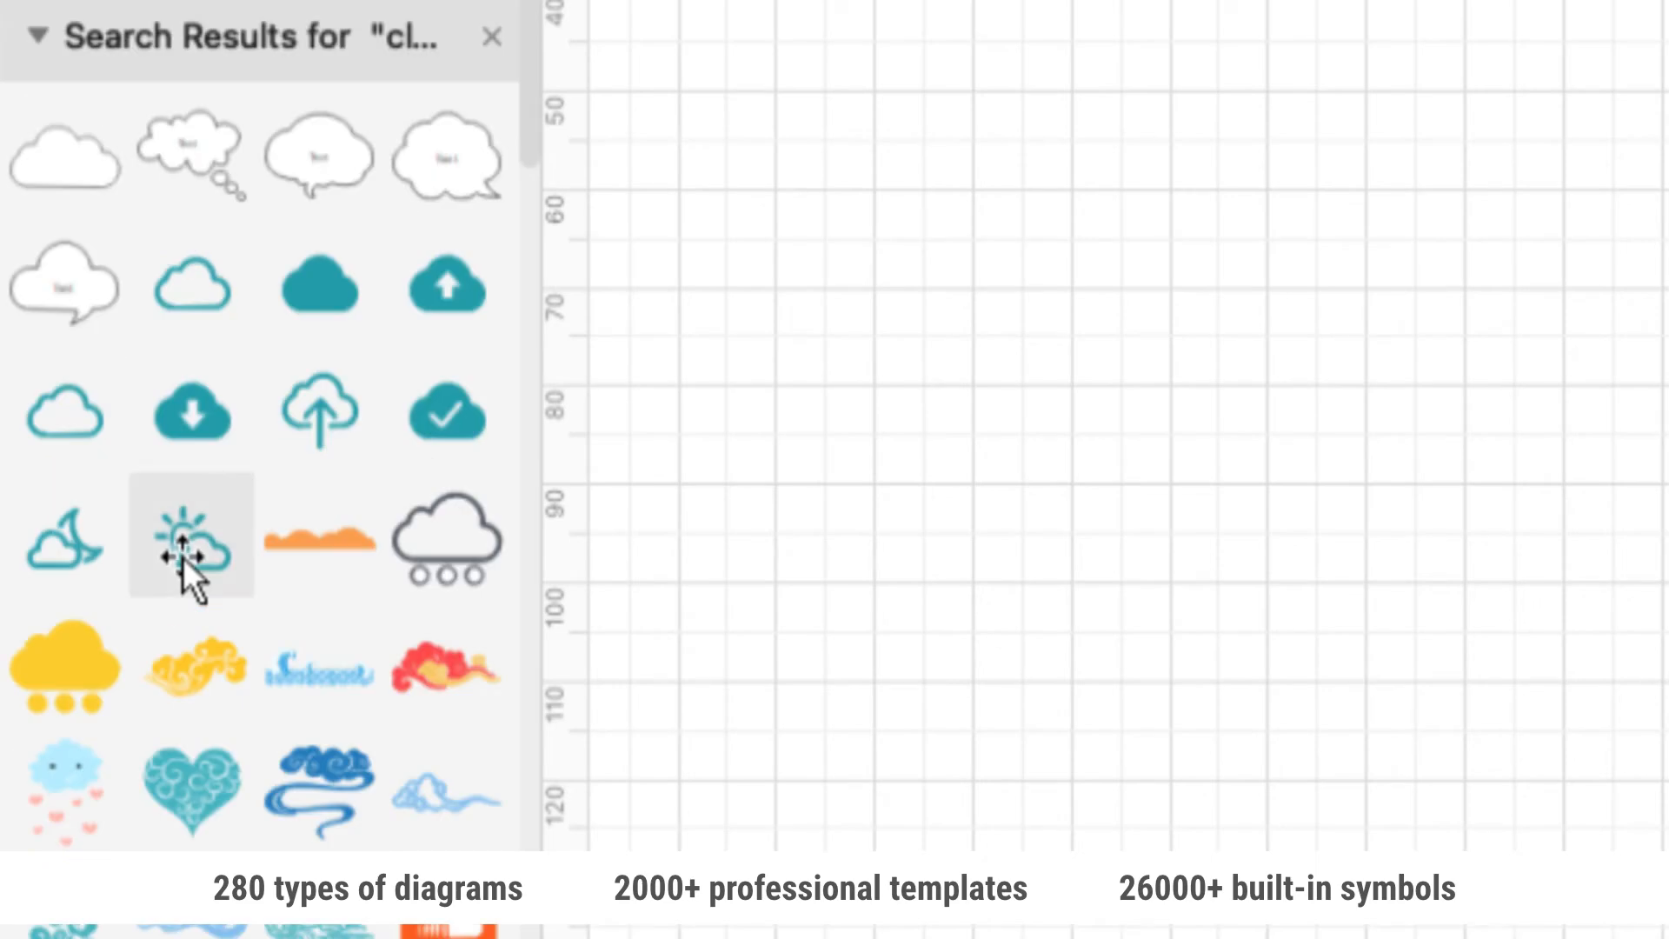
pyautogui.scroll(-15, 182, 557)
pyautogui.scroll(-20, 183, 556)
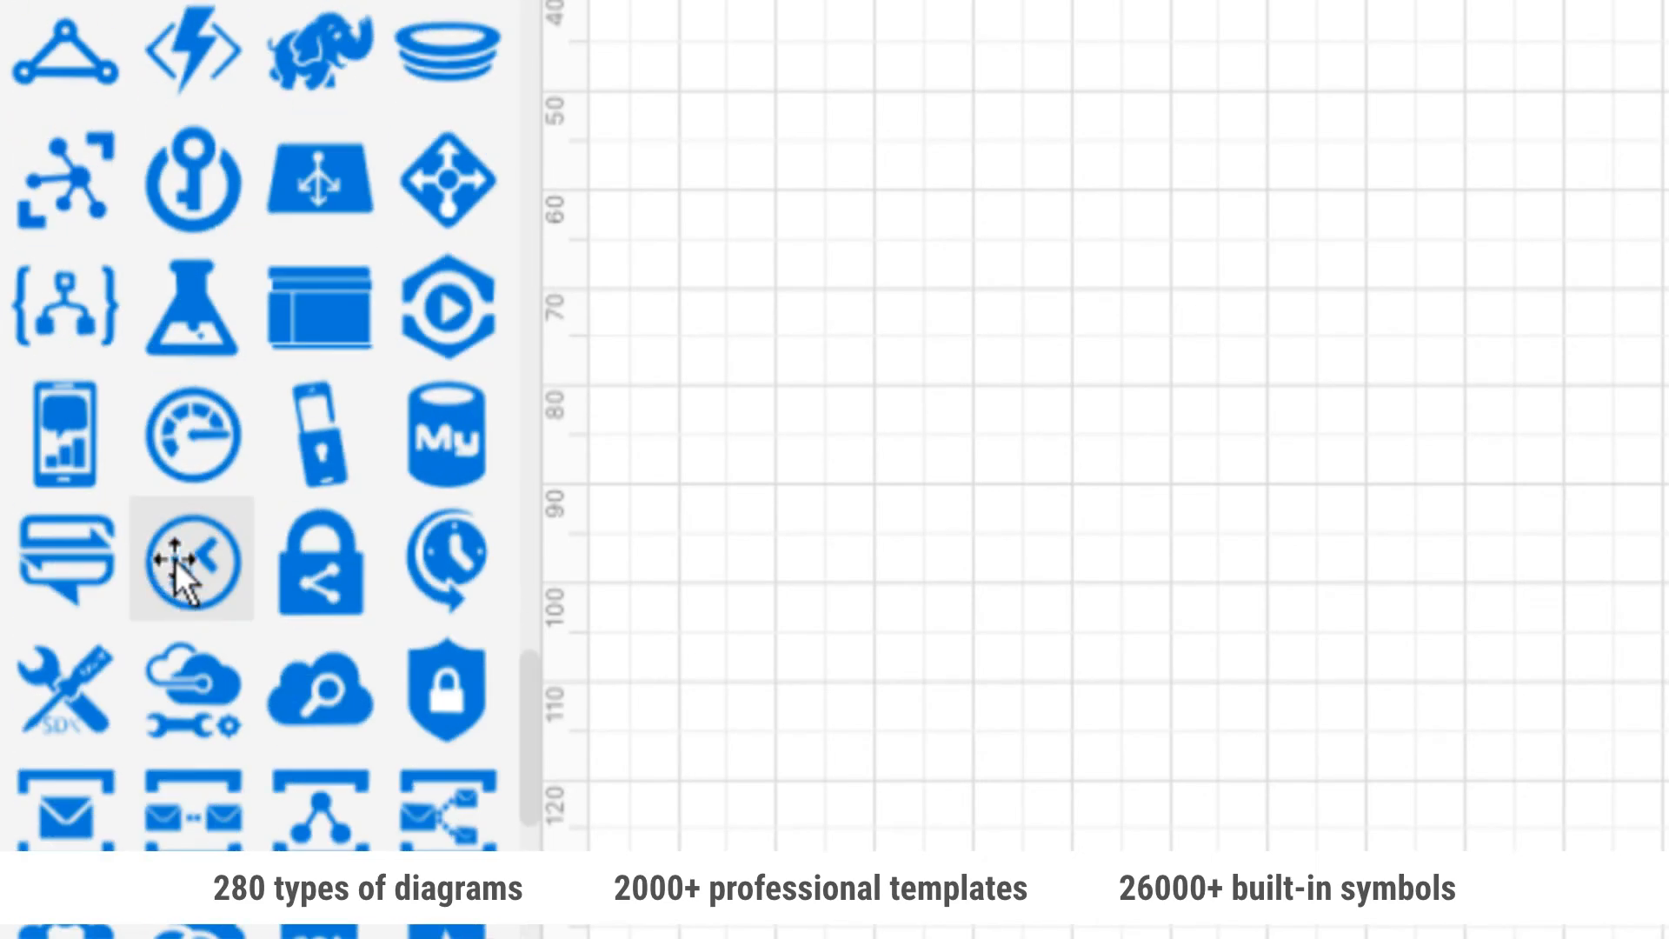
pyautogui.scroll(20, 183, 556)
pyautogui.scroll(20, 193, 235)
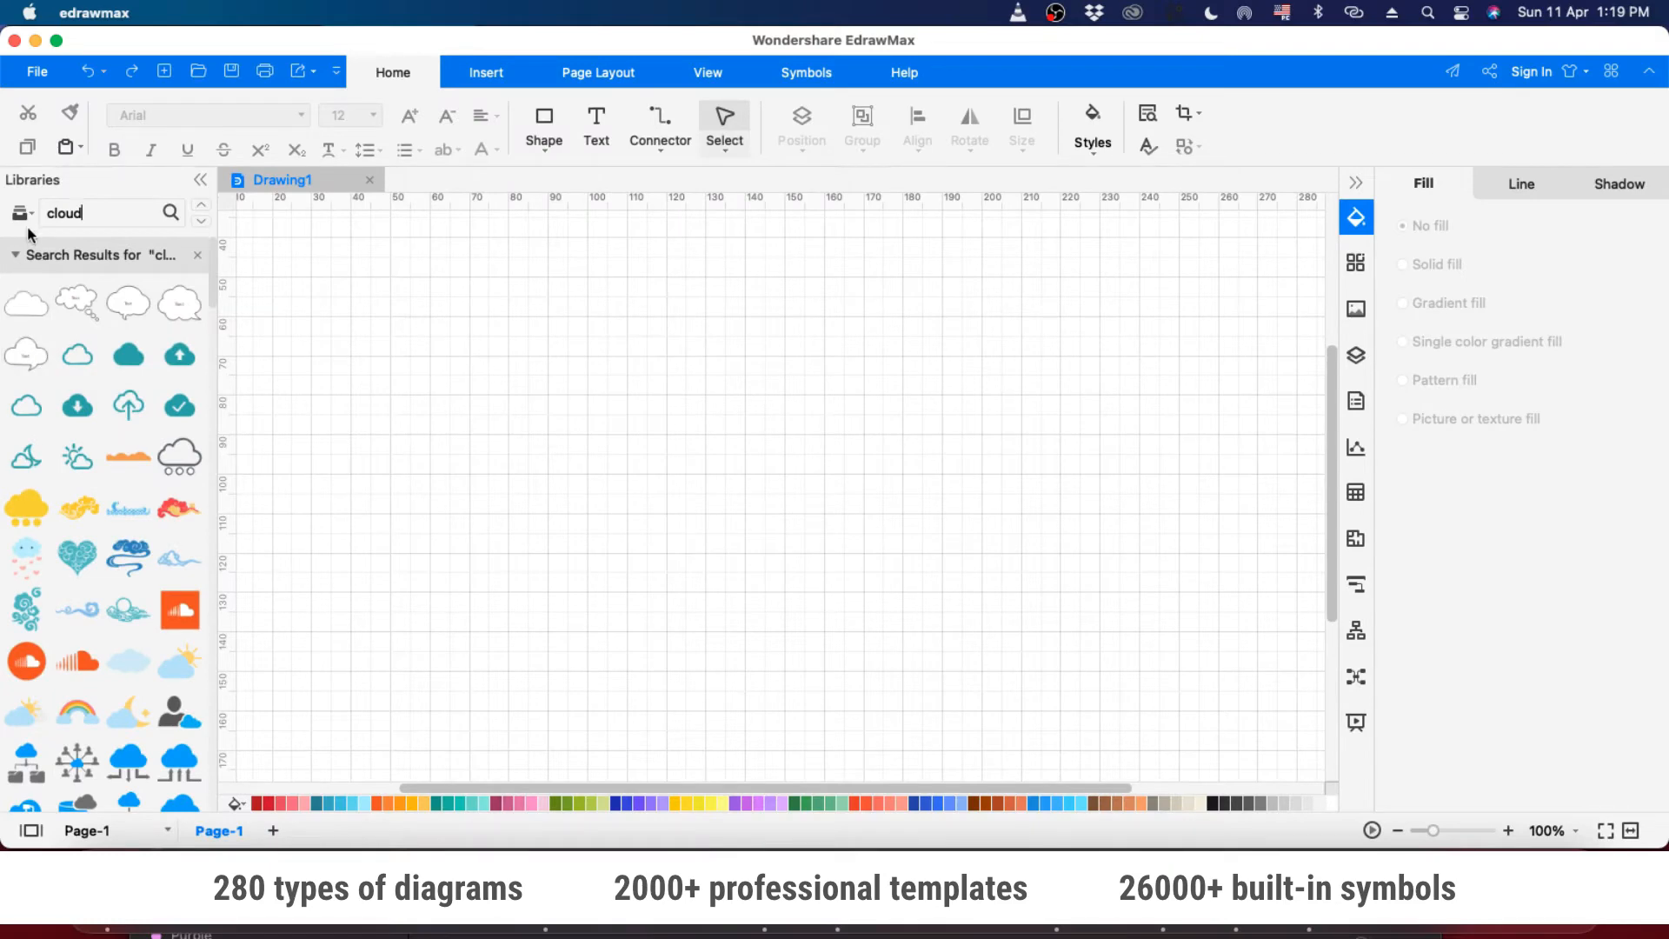
# - Review the list of available symbol library categories and close it
pyautogui.click(27, 142)
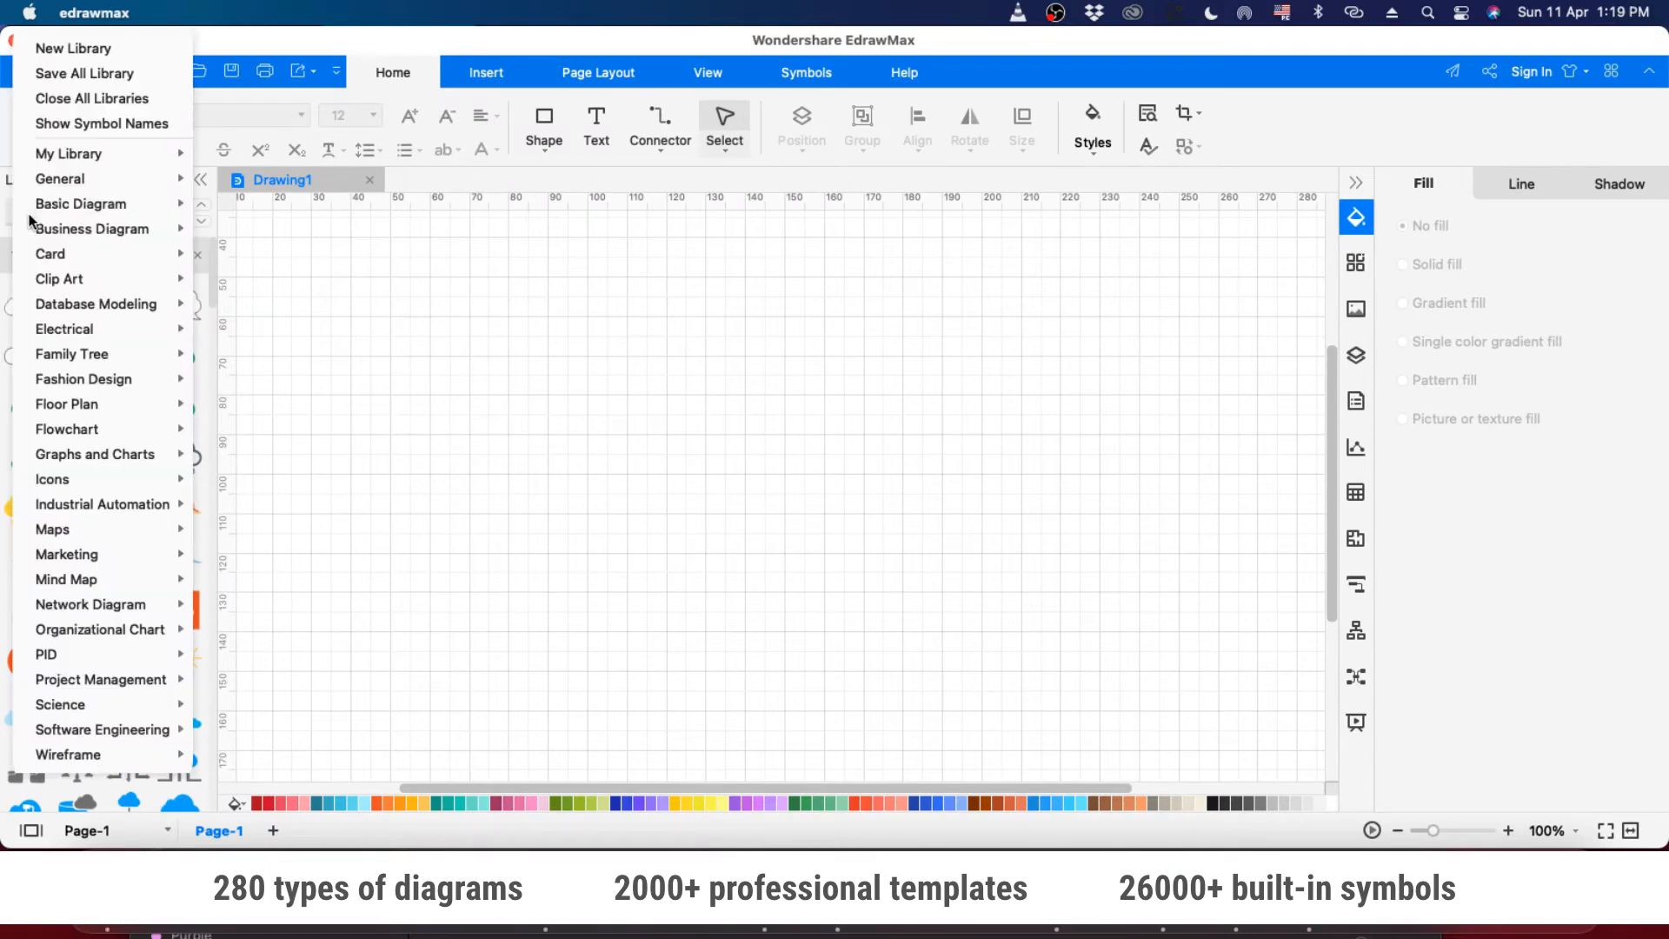
pyautogui.click(28, 215)
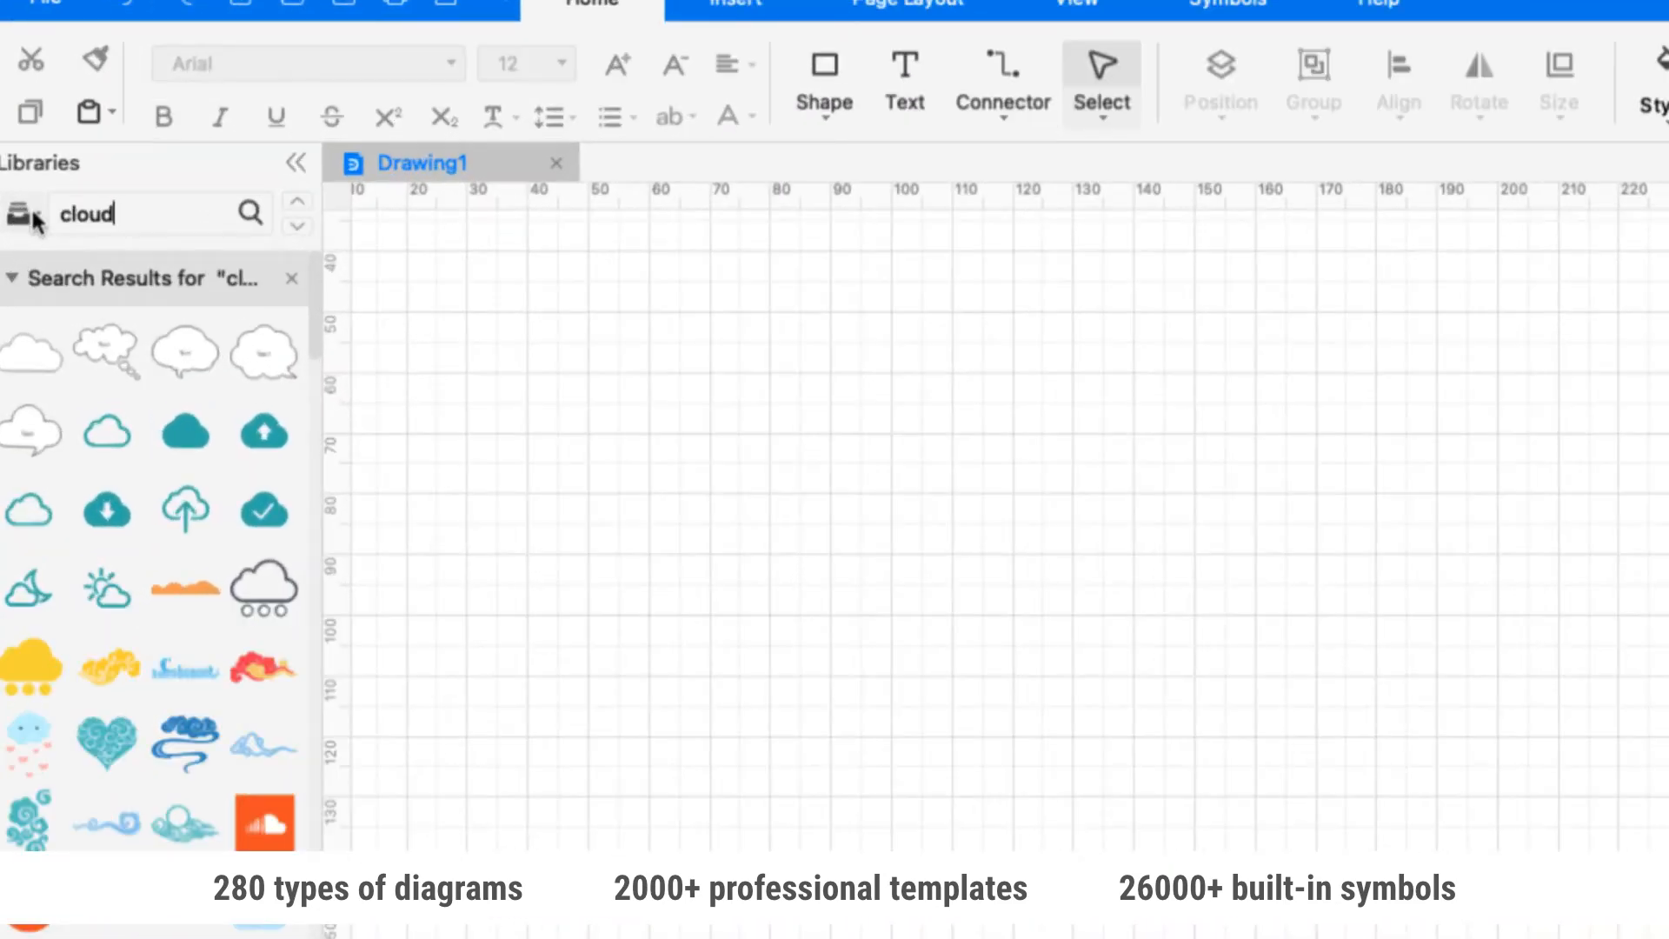
# - Look through the symbol libraries in the General, Basic Diagram, Business Diagram and Card categories
pyautogui.click(35, 221)
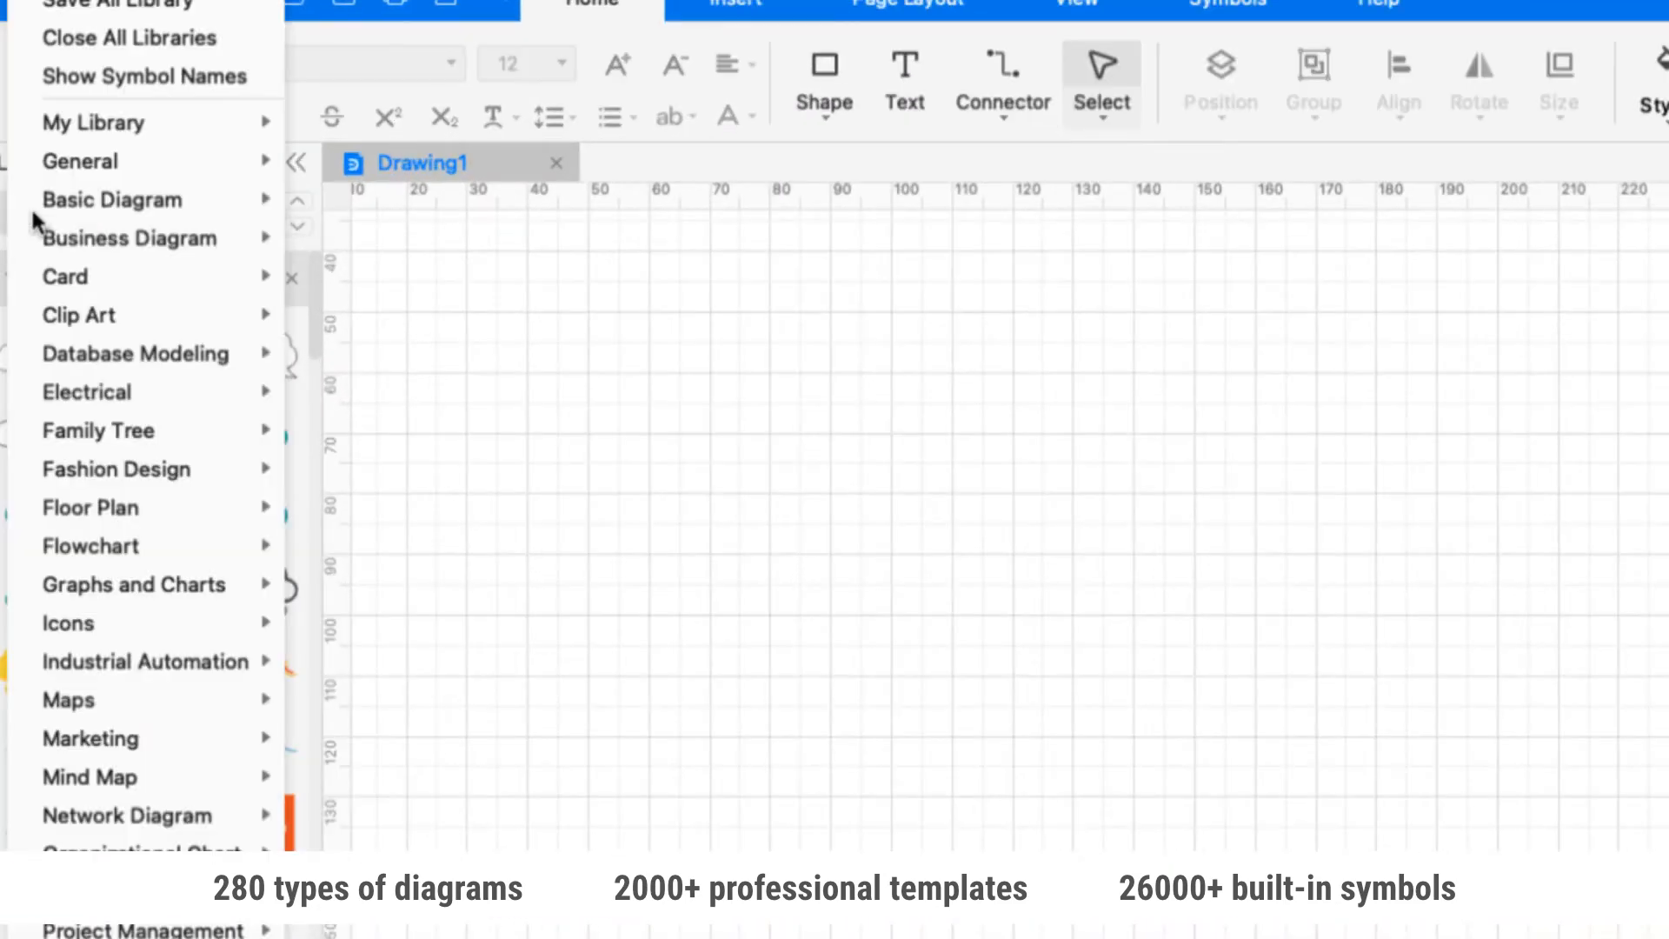
pyautogui.moveTo(178, 165)
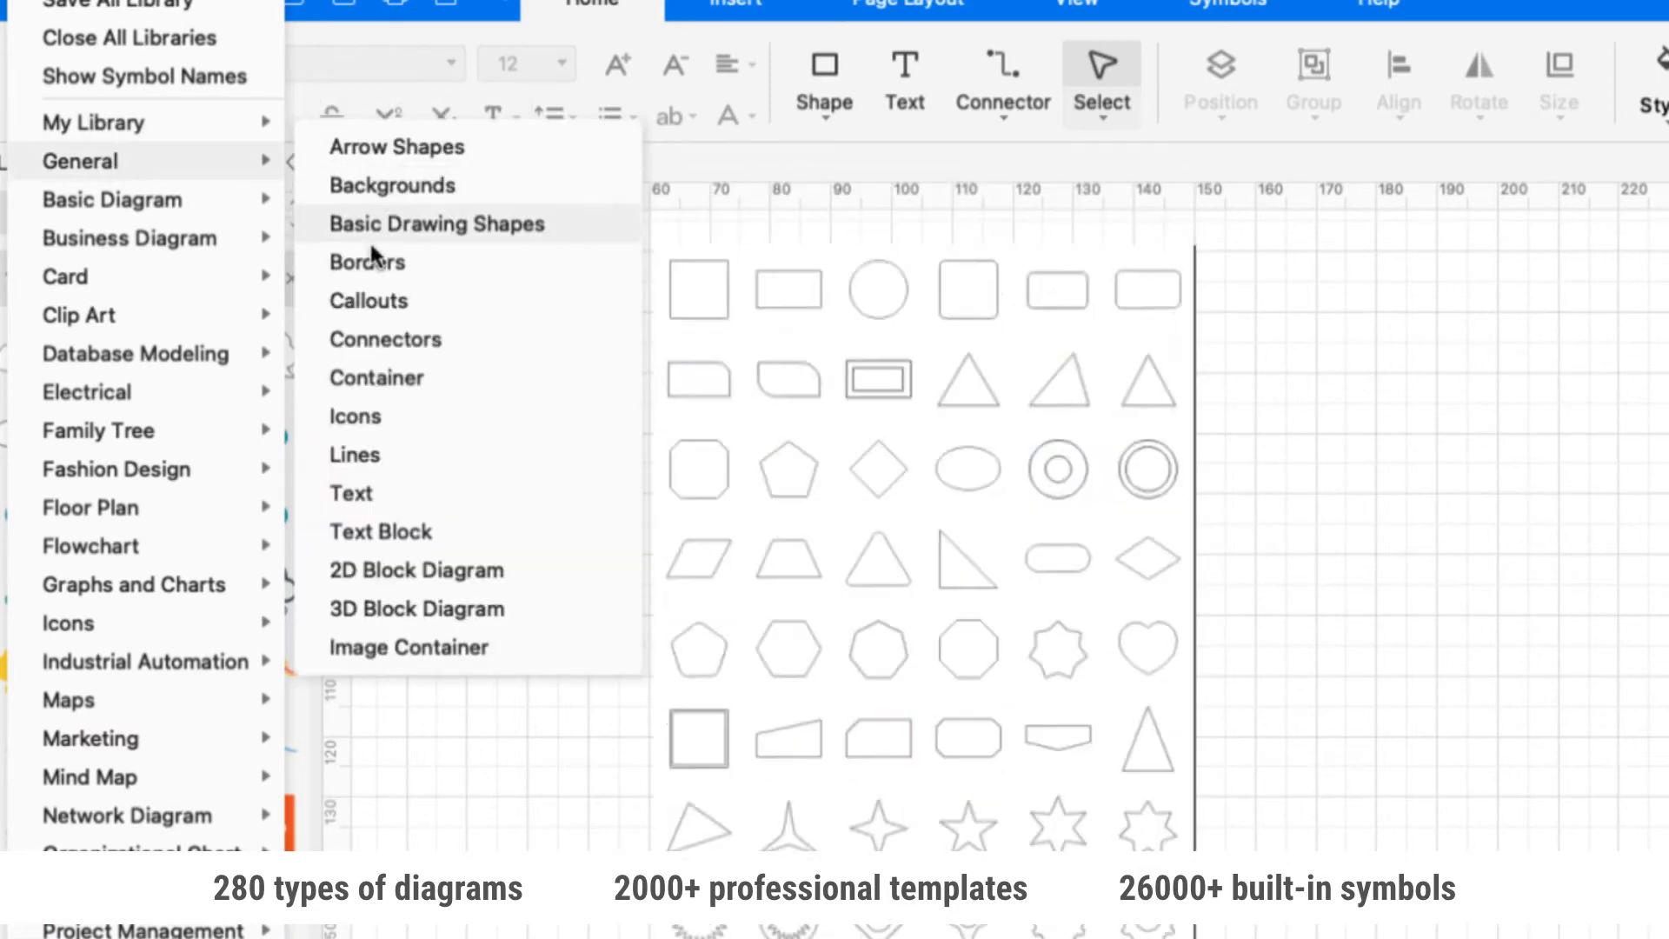
pyautogui.moveTo(403, 532)
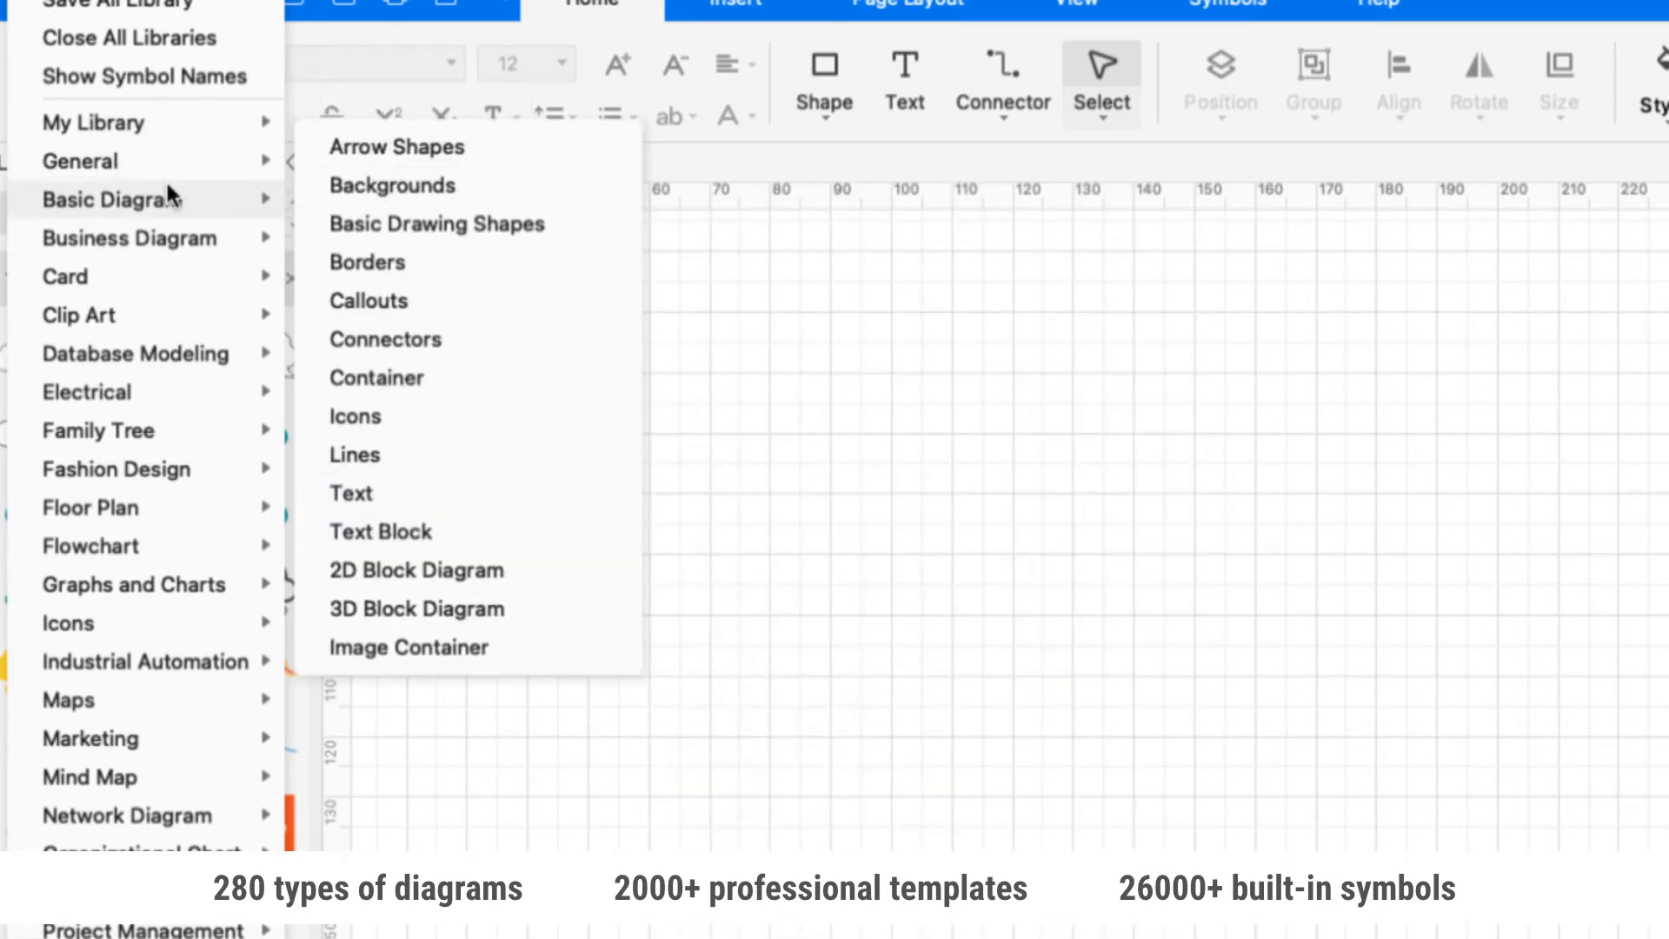
pyautogui.moveTo(178, 199)
pyautogui.moveTo(374, 330)
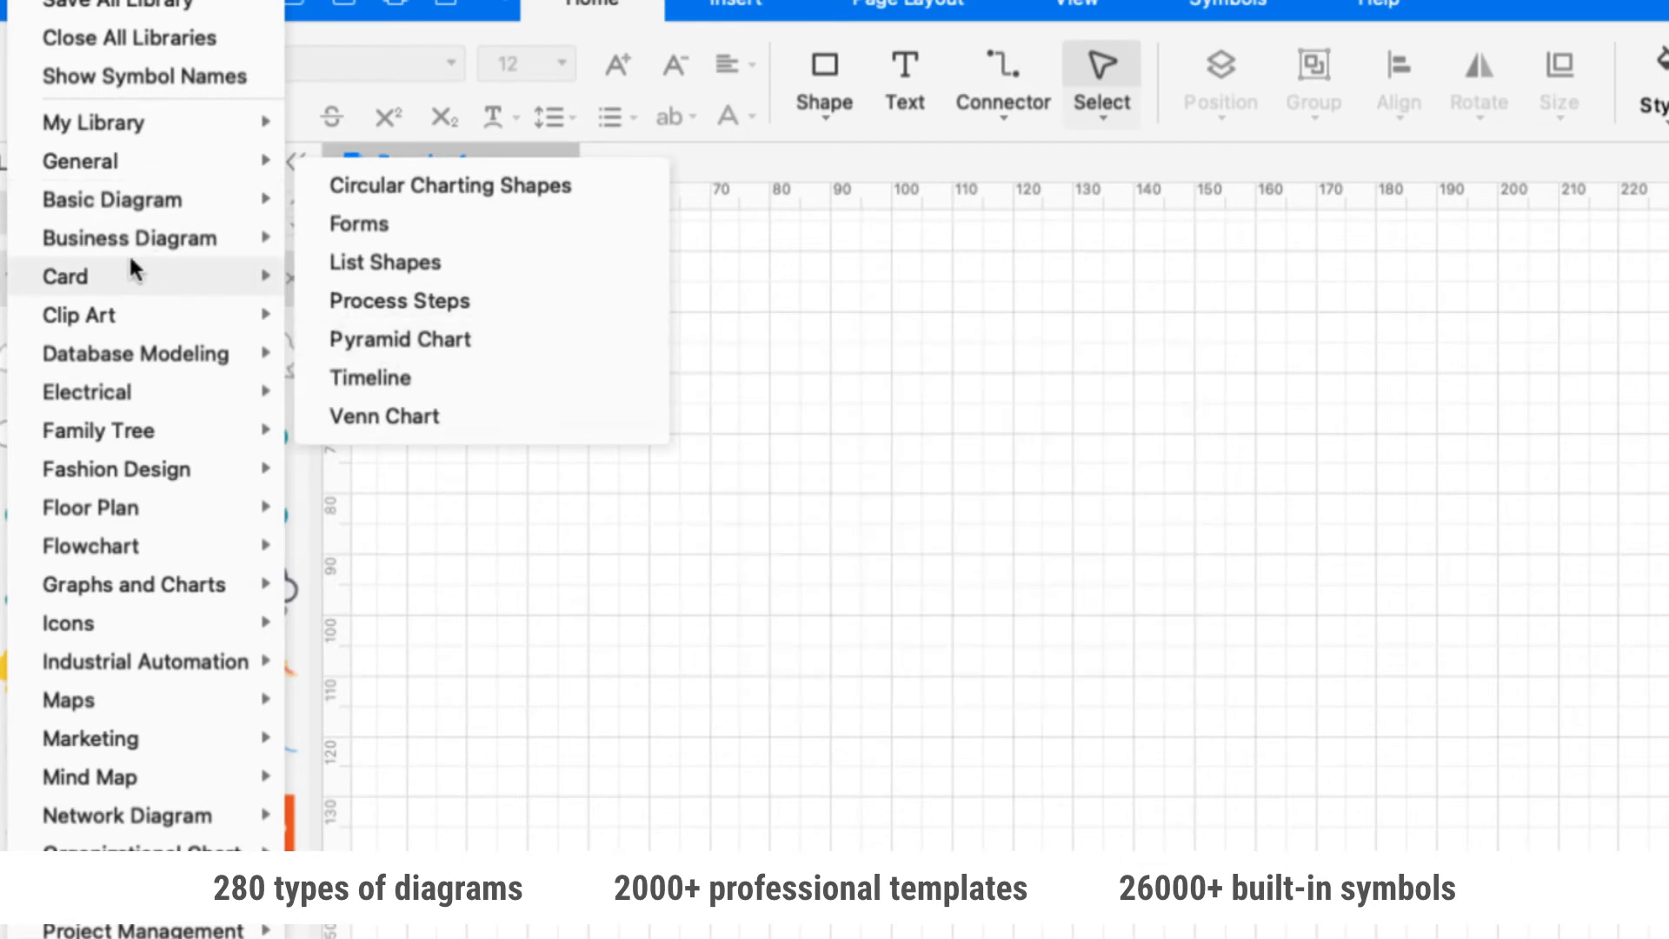
pyautogui.moveTo(141, 238)
pyautogui.moveTo(396, 501)
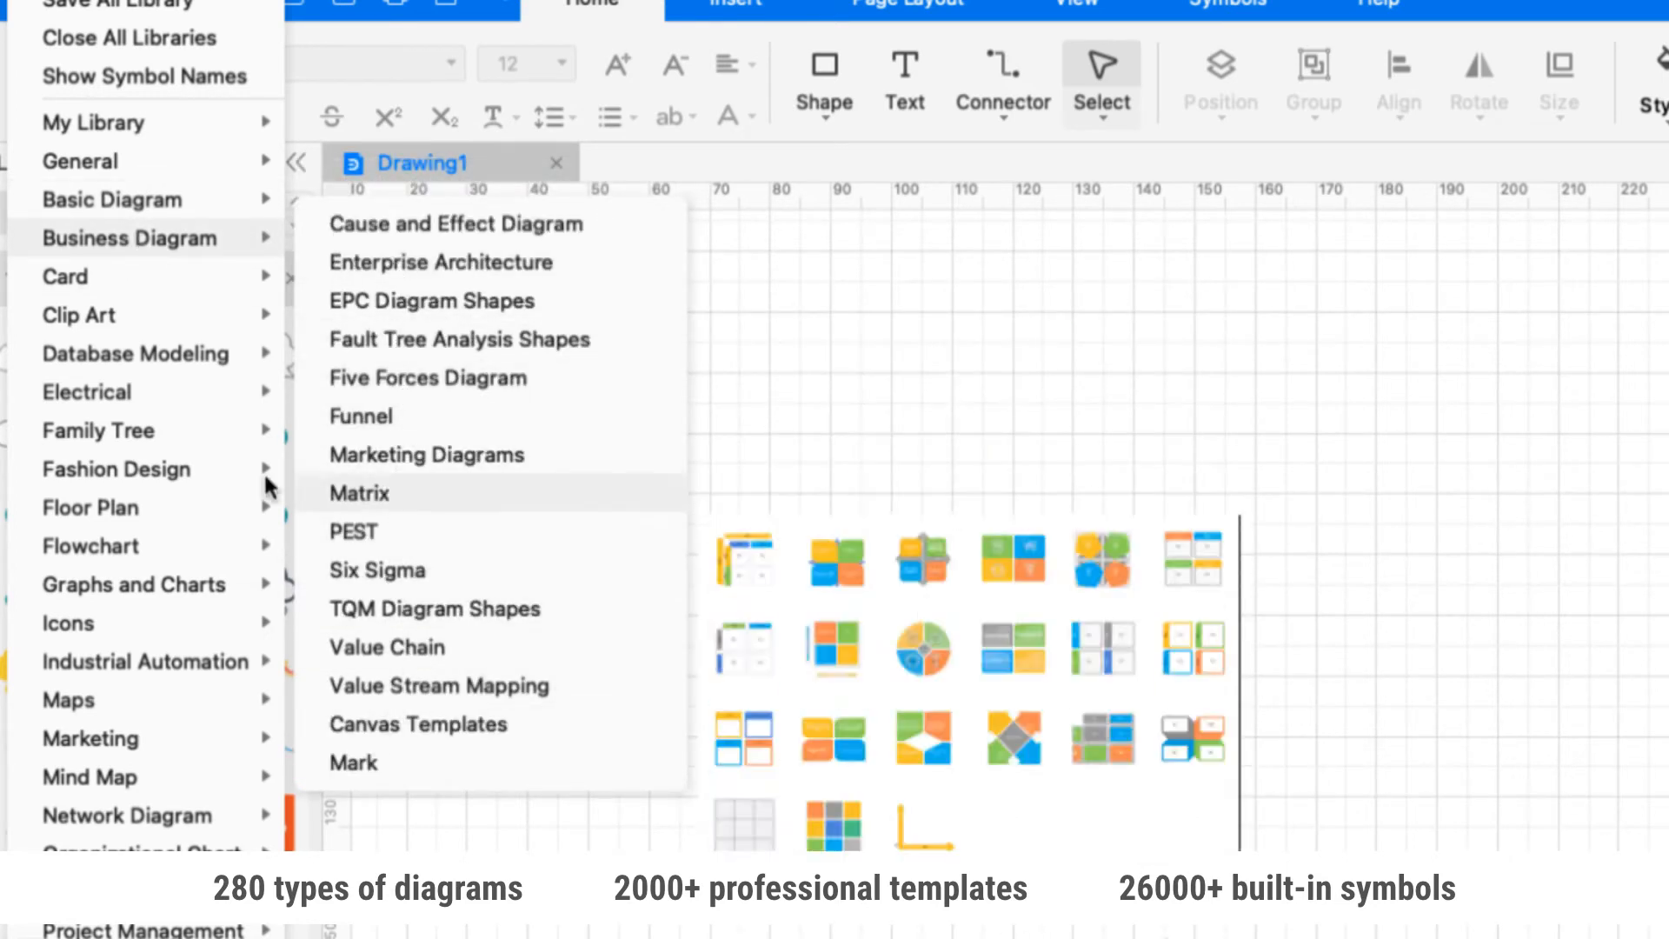
pyautogui.moveTo(138, 279)
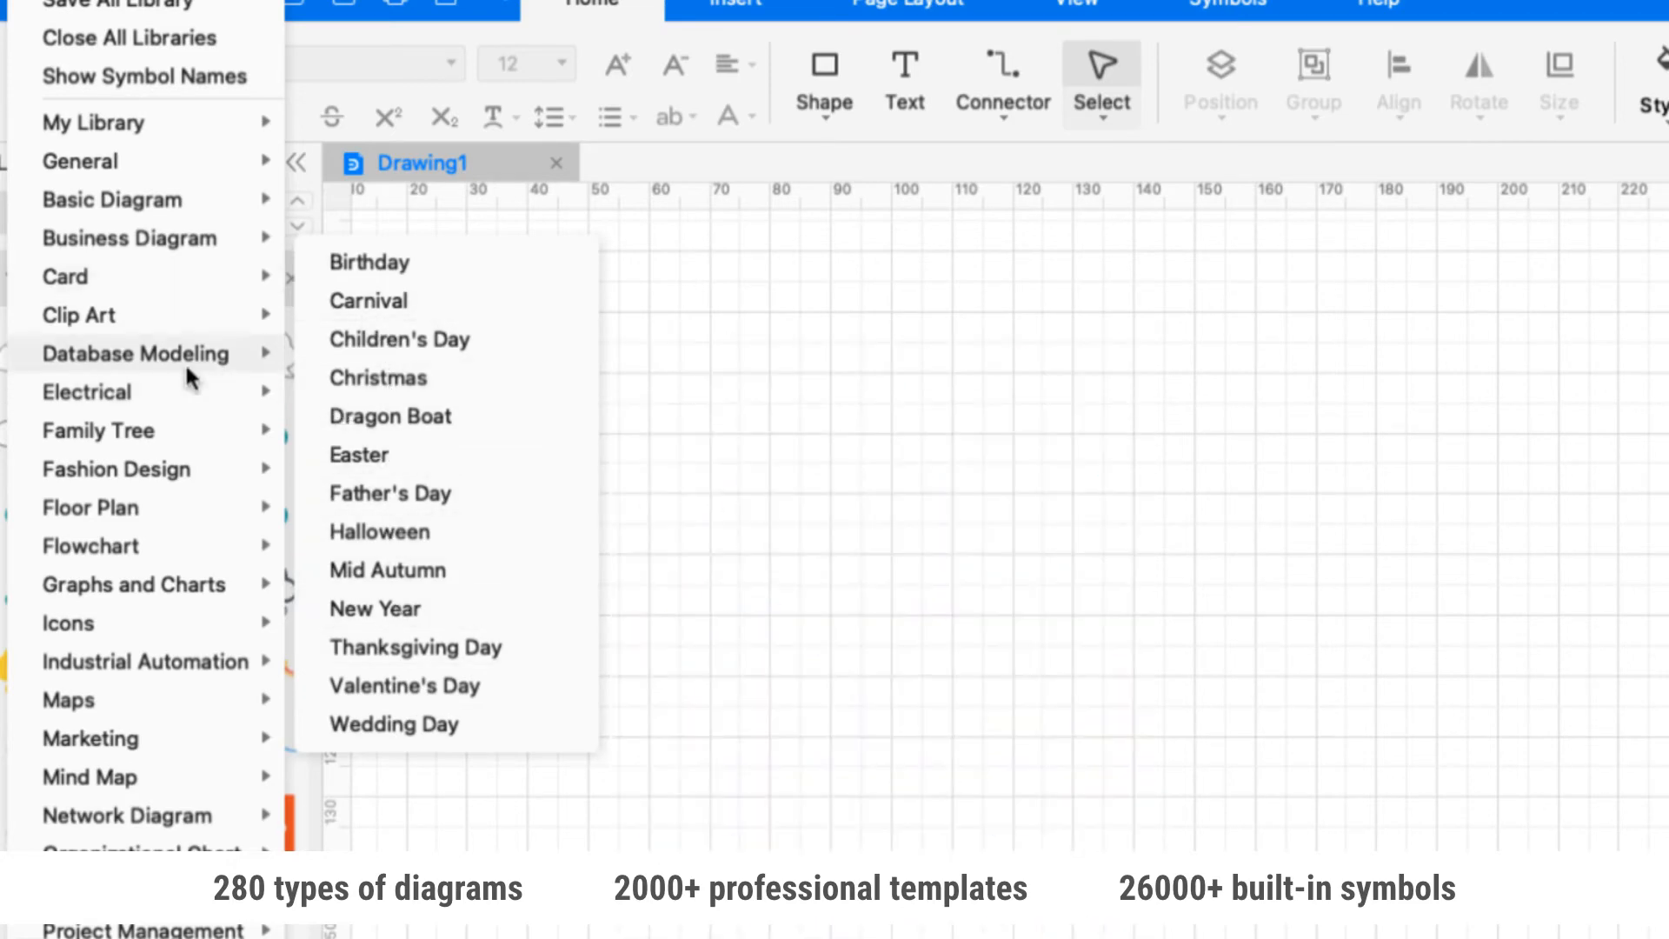
# - Look through the Clip Art symbol libraries, including Animals, Business, Education, Nature and Technology
pyautogui.moveTo(141, 308)
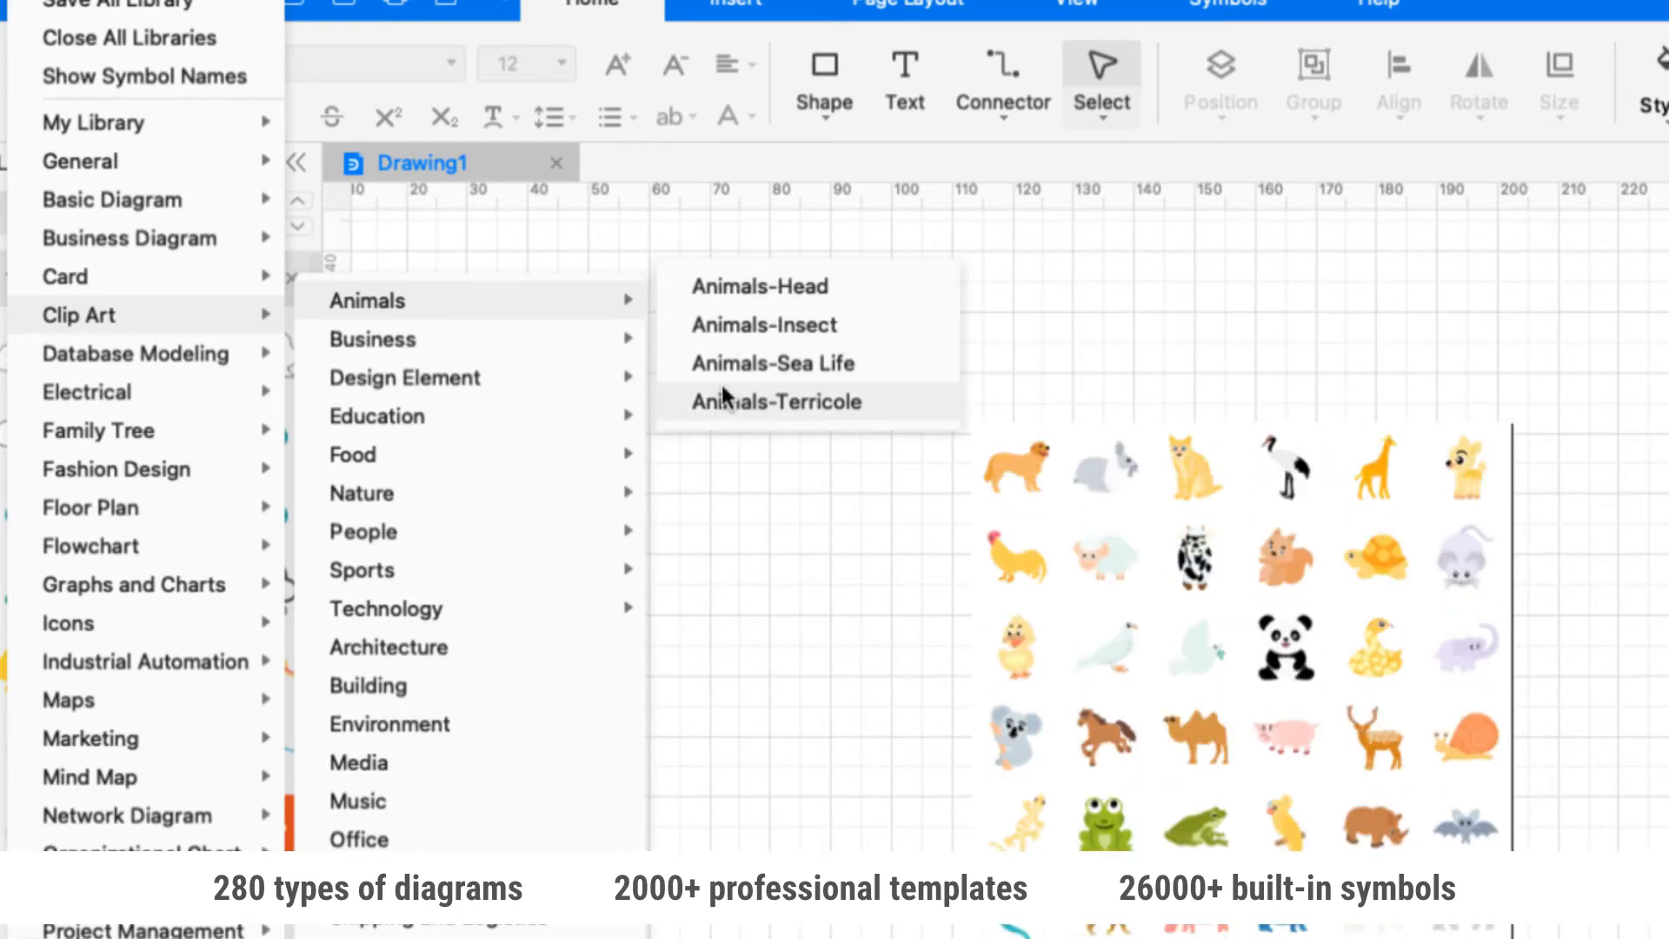
pyautogui.moveTo(483, 347)
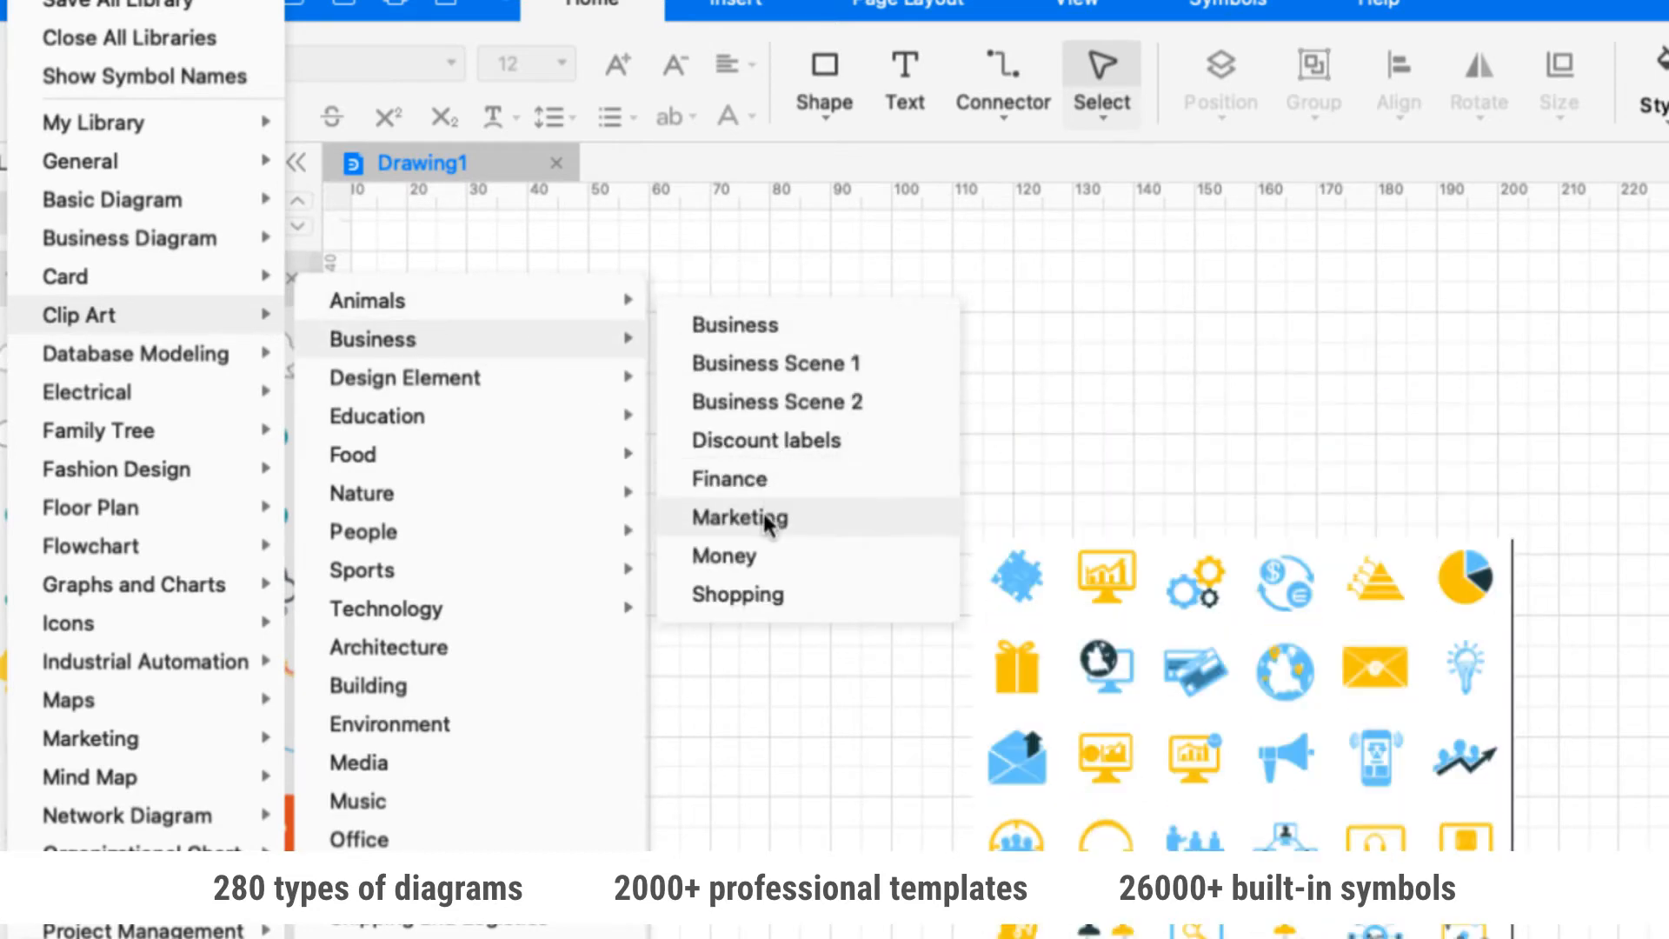
pyautogui.moveTo(412, 414)
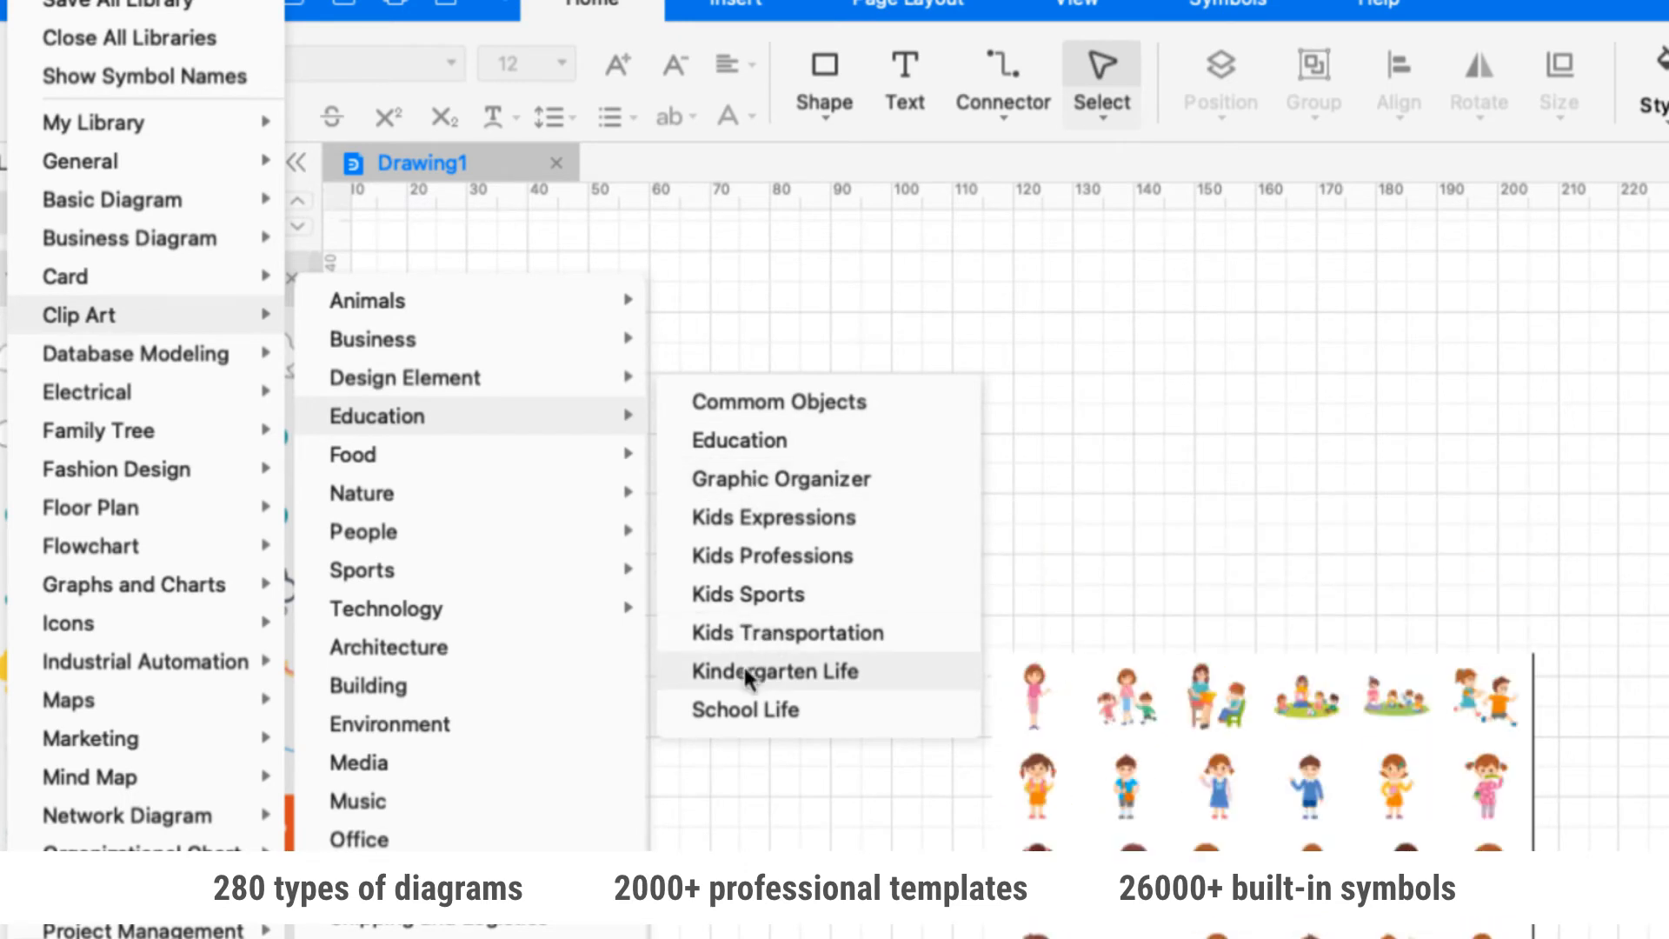
pyautogui.moveTo(599, 454)
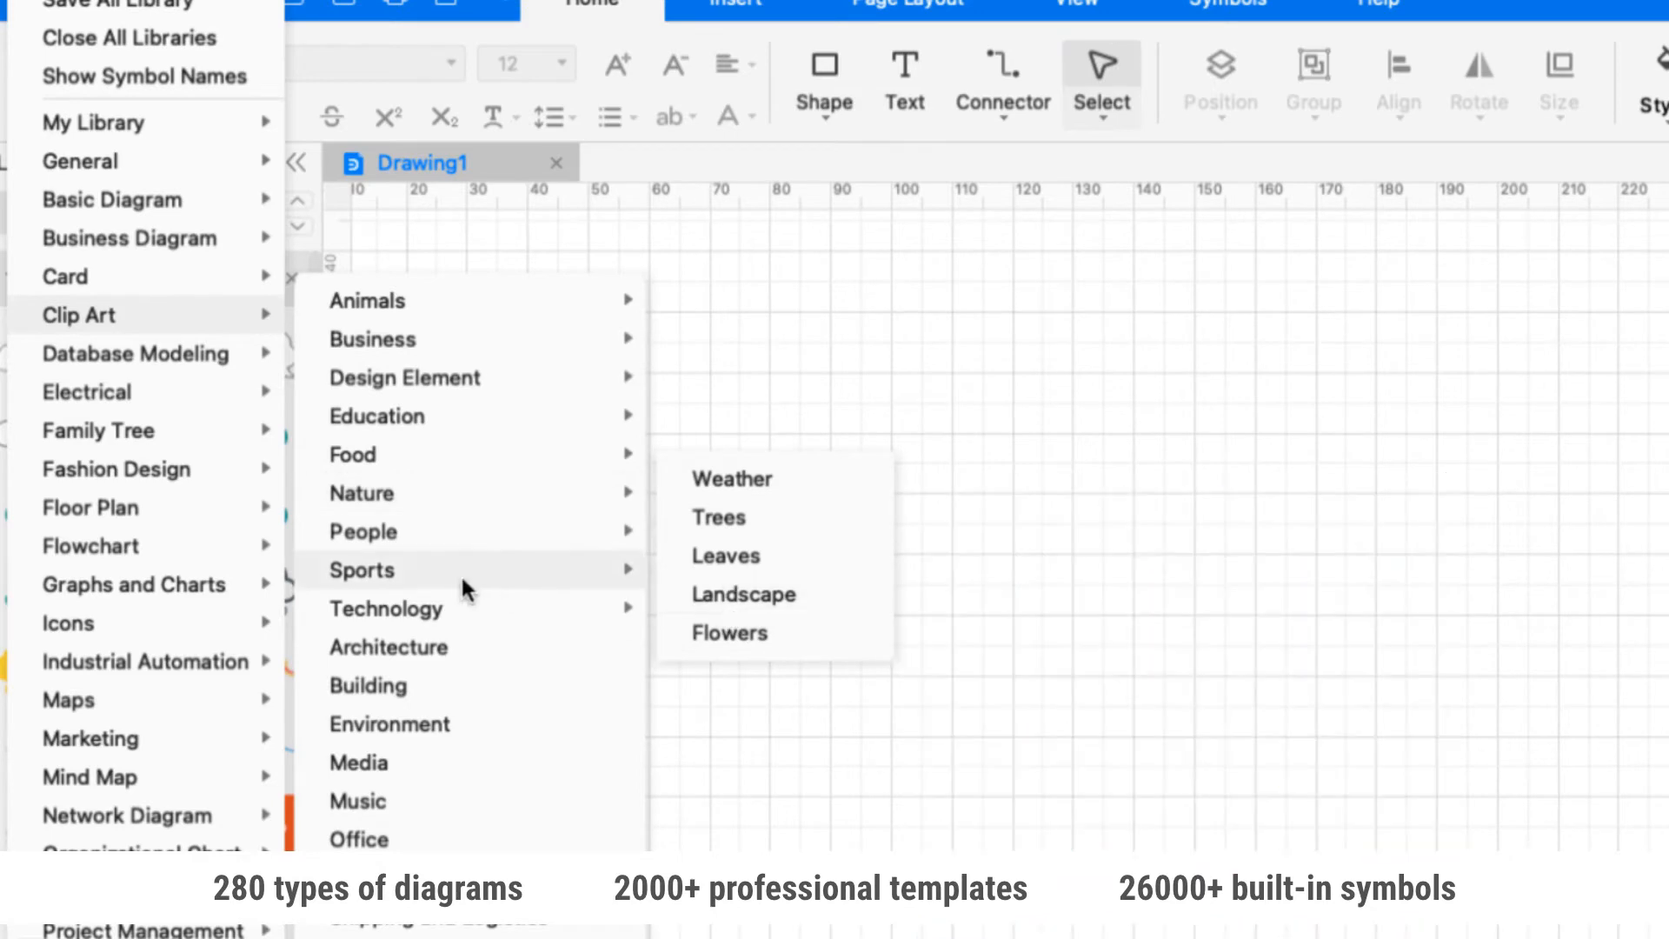
pyautogui.moveTo(447, 546)
pyautogui.moveTo(408, 608)
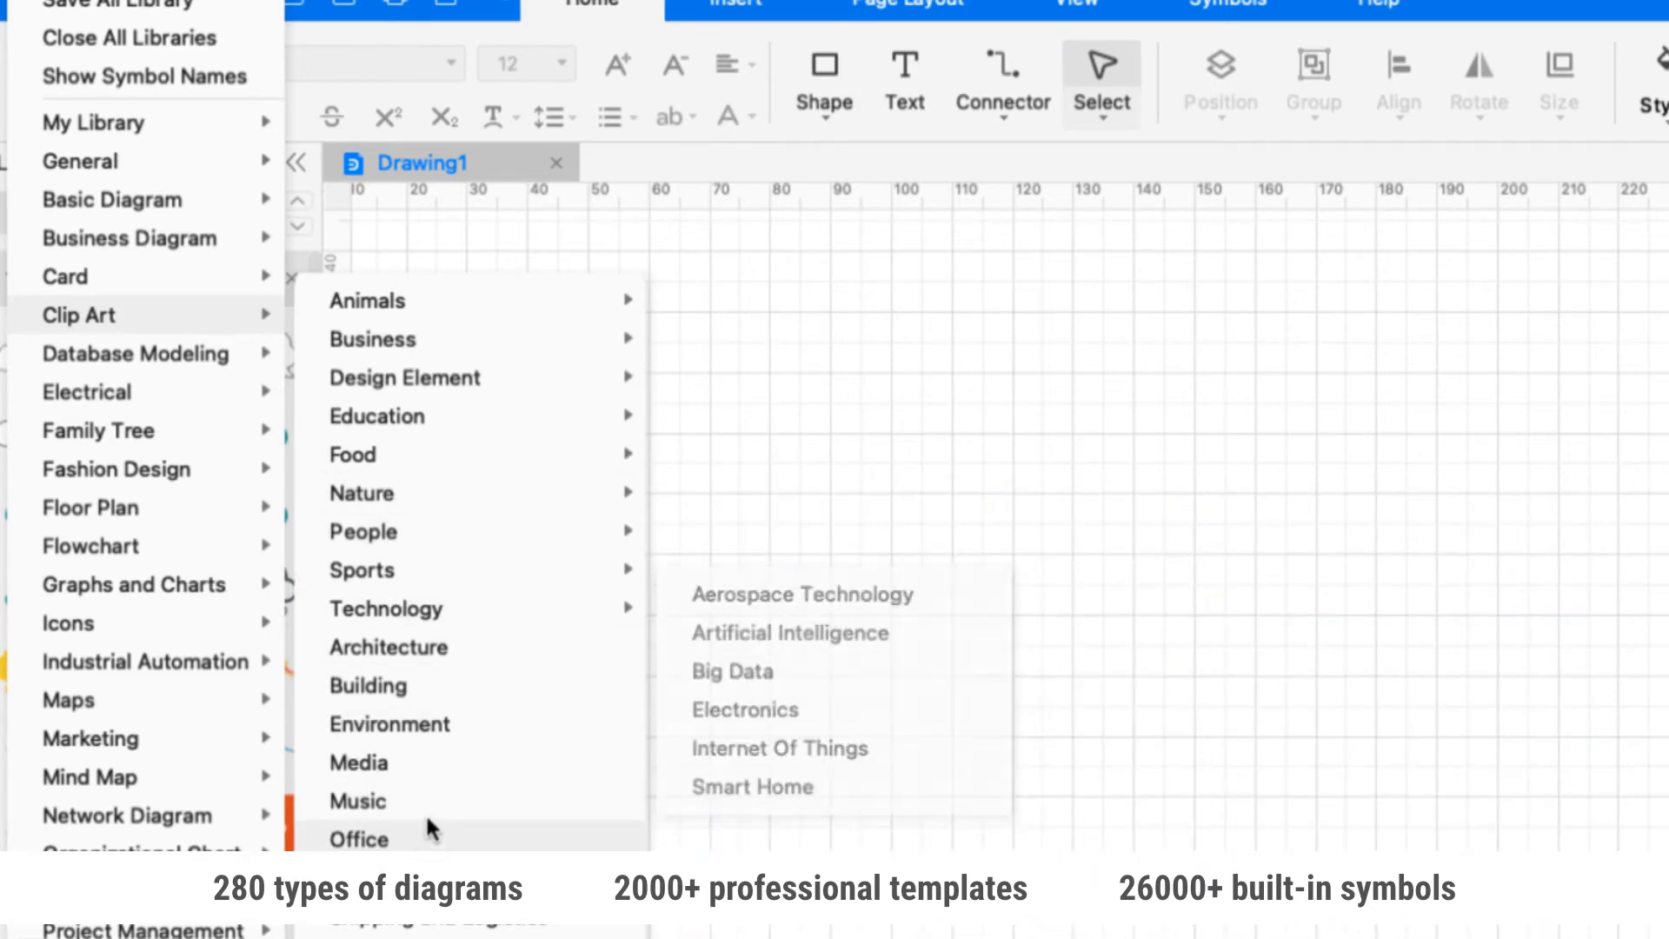
pyautogui.moveTo(423, 844)
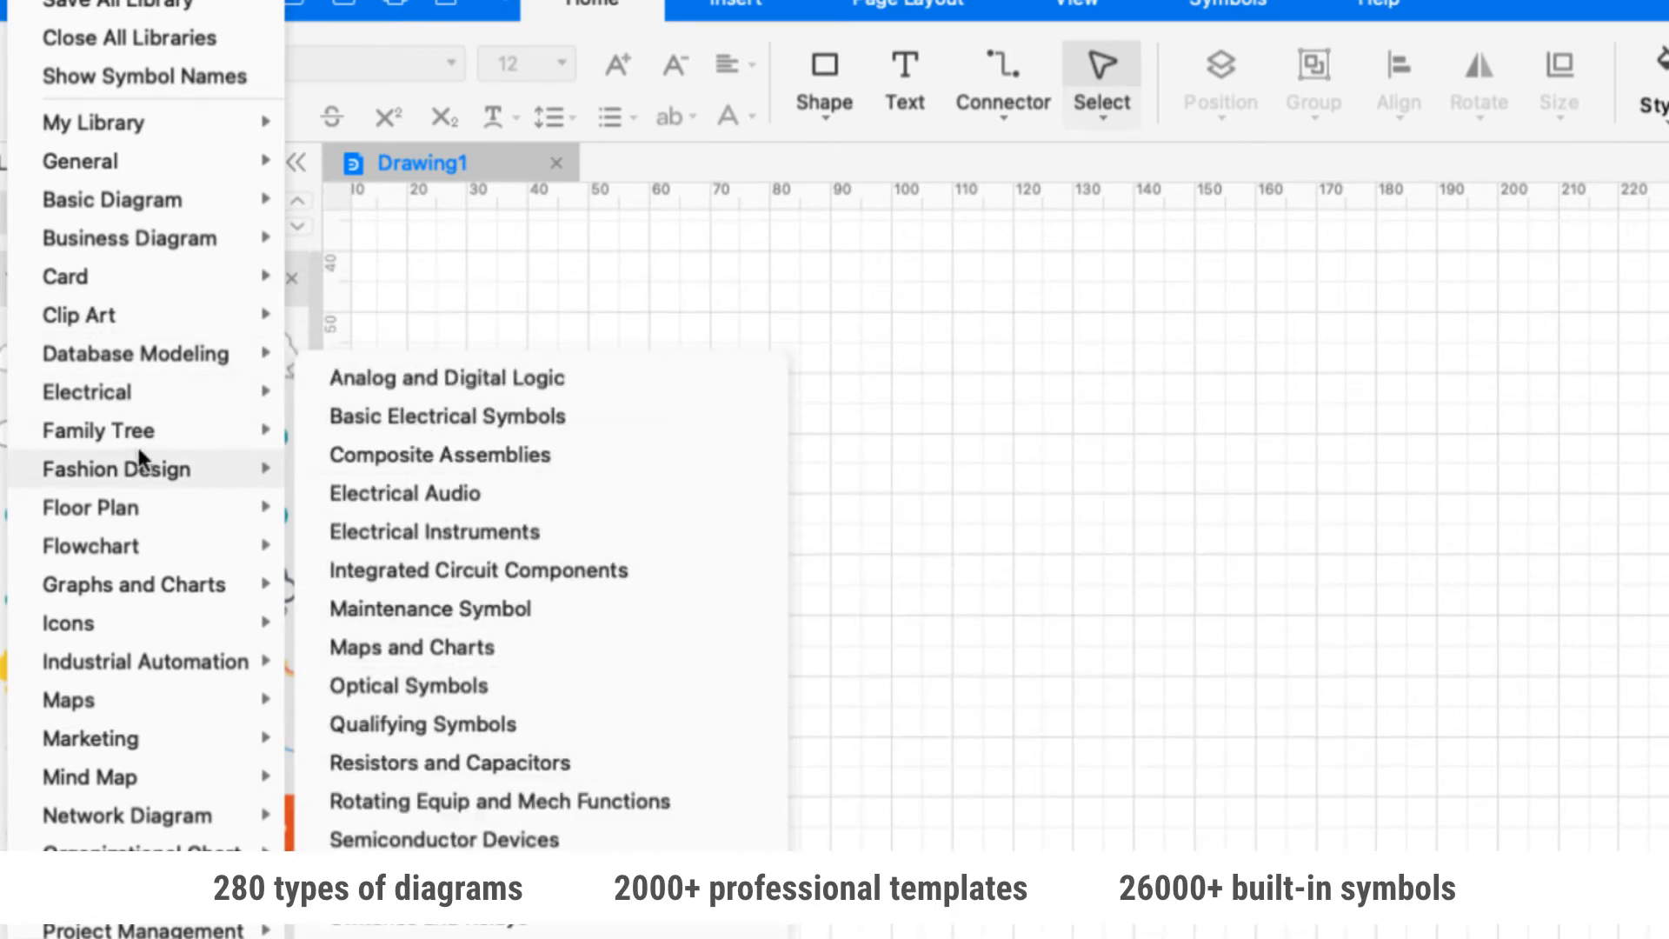
# - Look through the Fashion Design and Icons symbol libraries and close the library list
pyautogui.moveTo(151, 478)
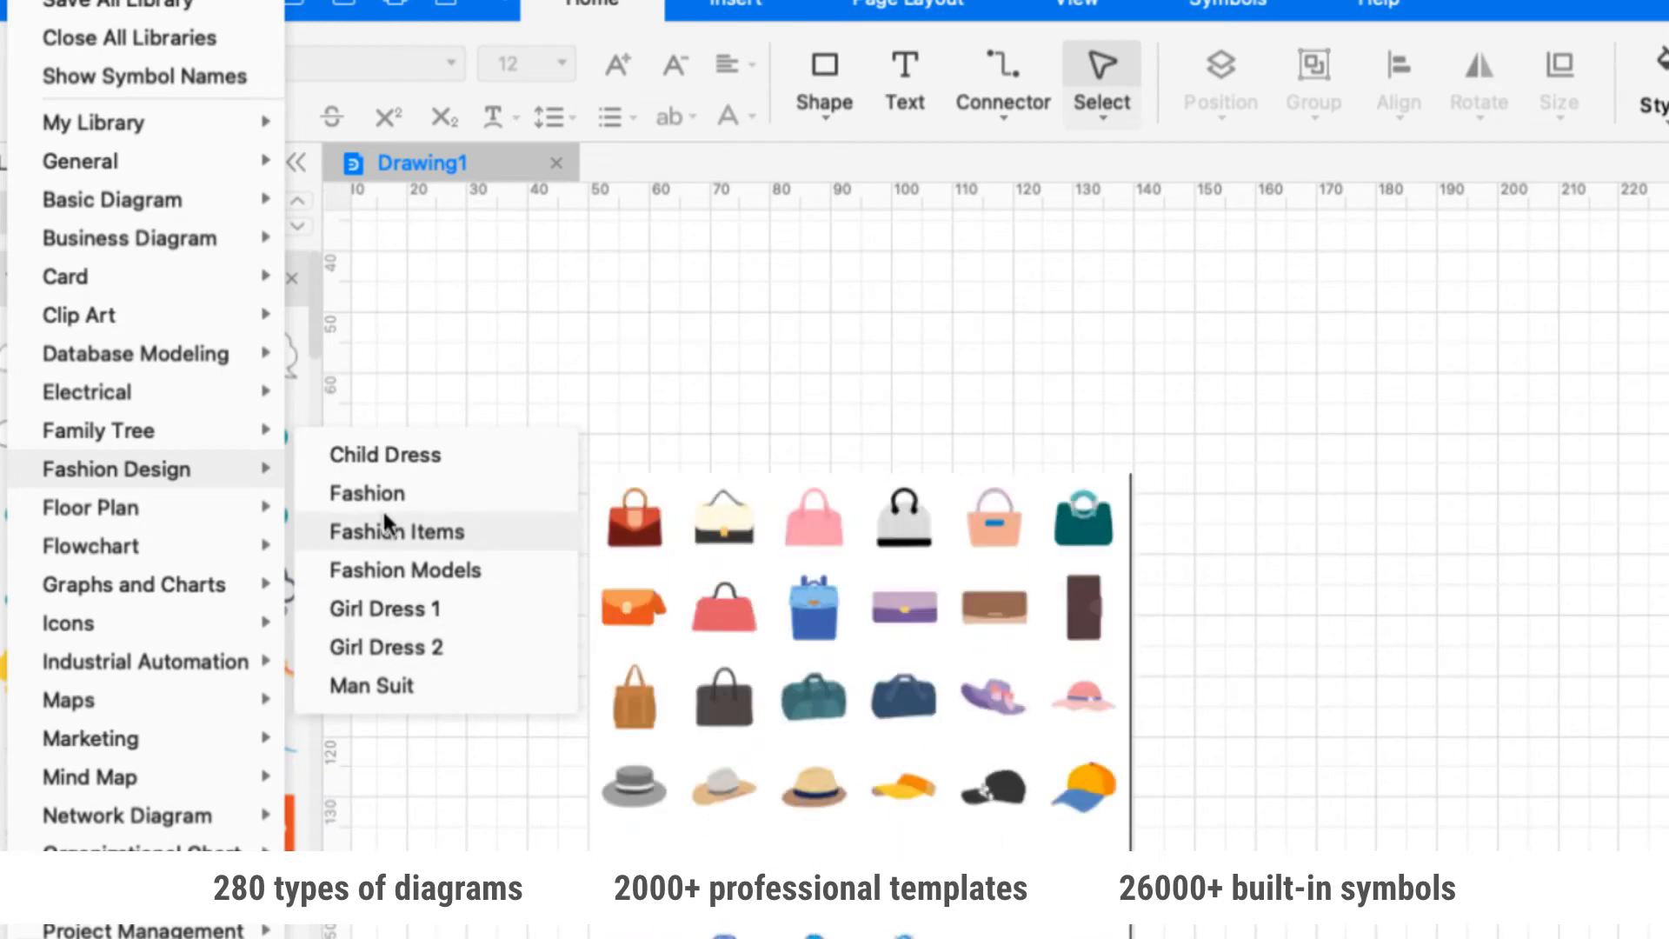
pyautogui.moveTo(160, 602)
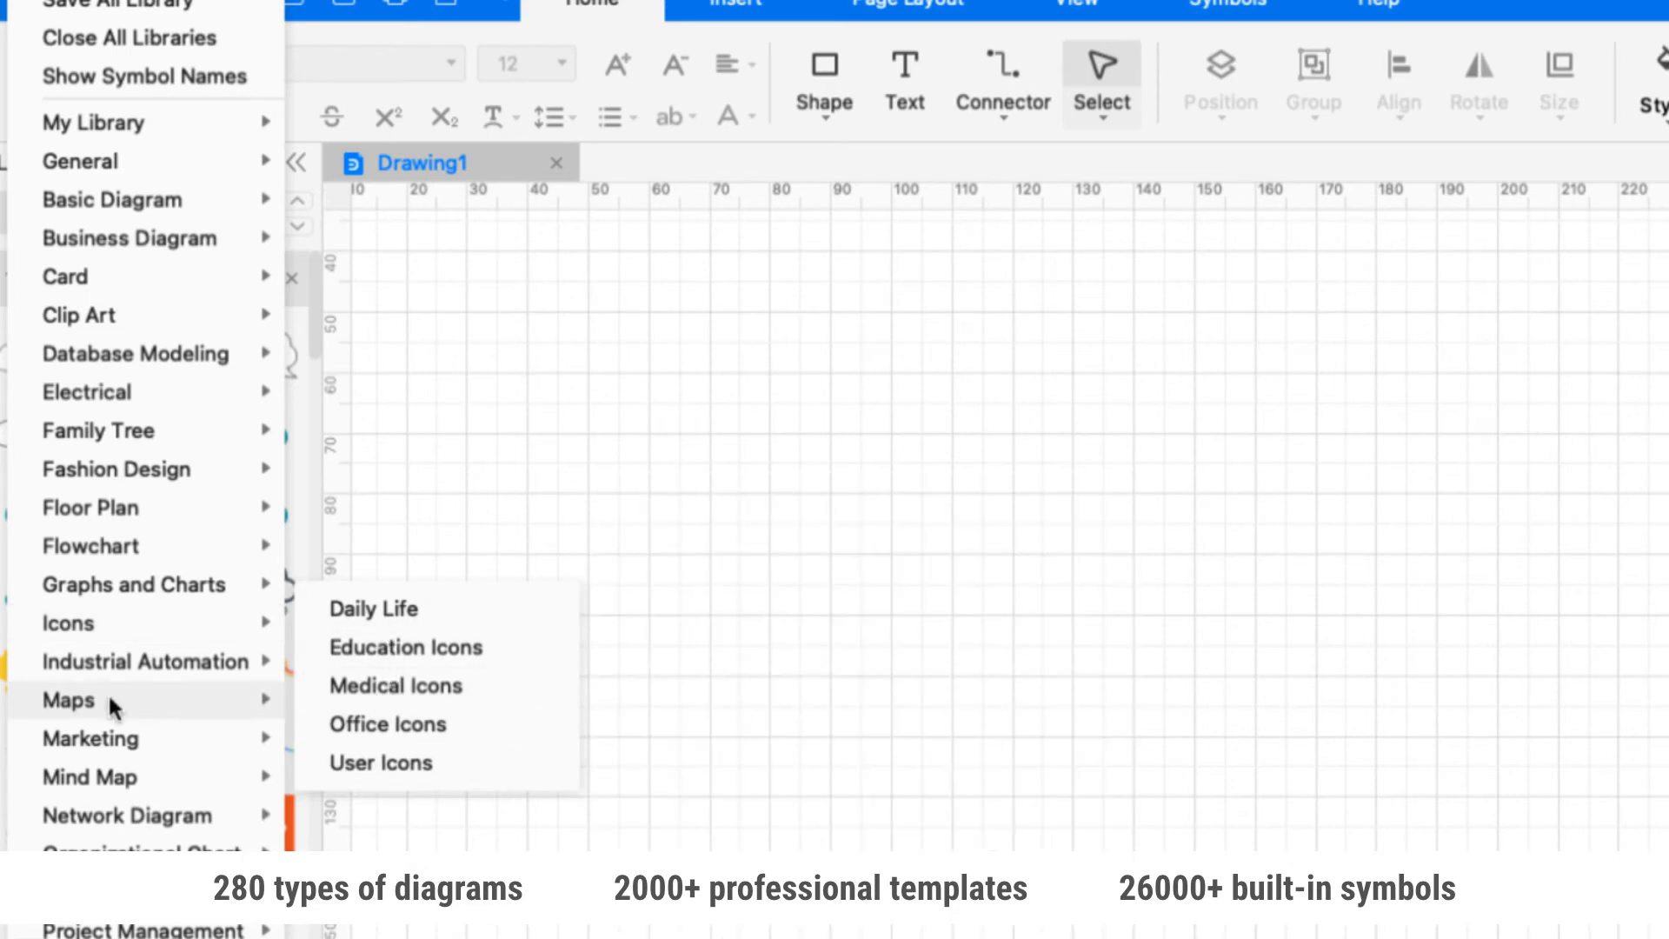
pyautogui.moveTo(108, 692)
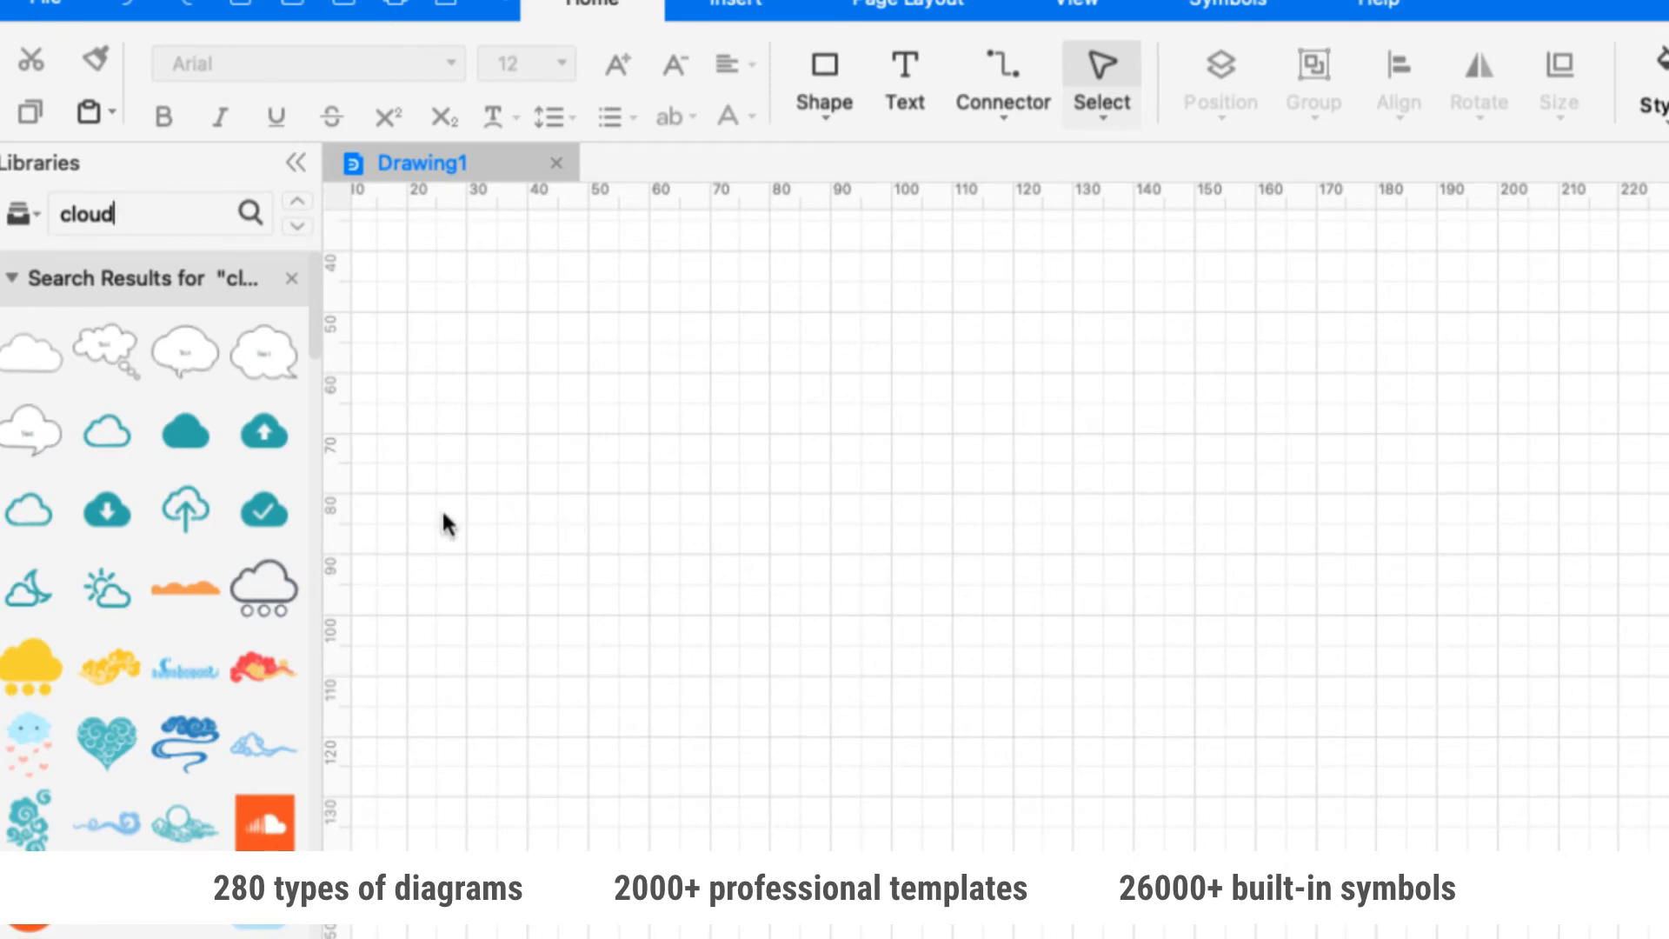
# - Place the solid teal cloud from the "cloud" search results on the page and overlap a second one on its right side
pyautogui.scroll(-5, 193, 735)
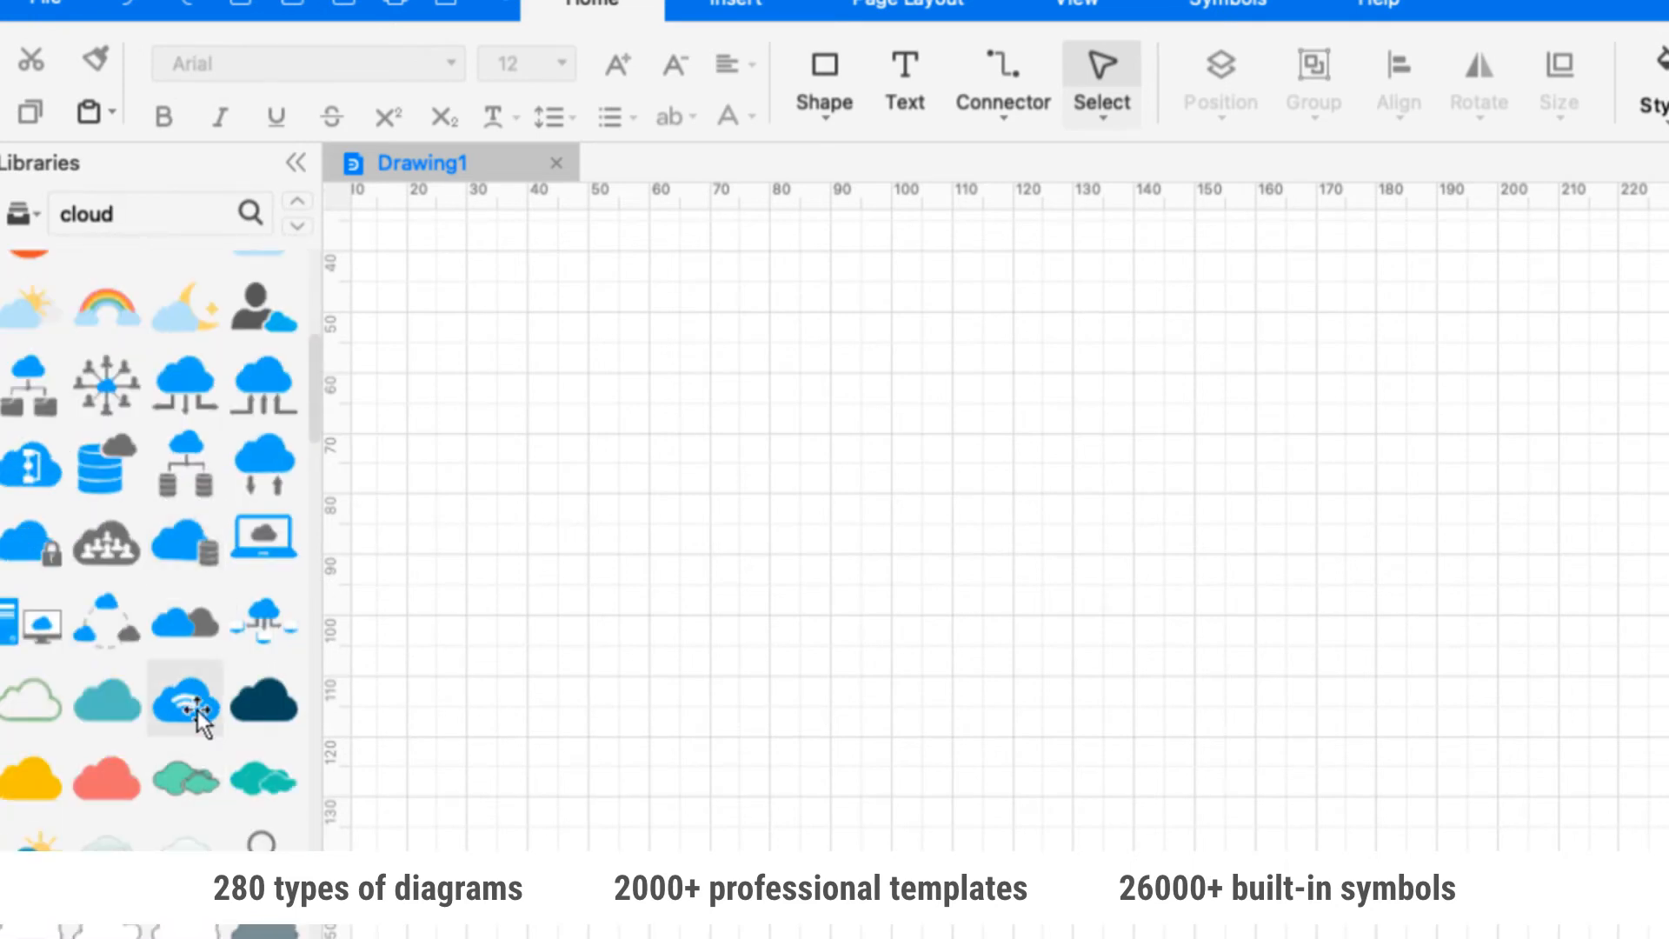
pyautogui.scroll(-4, 200, 661)
pyautogui.scroll(-3, 198, 663)
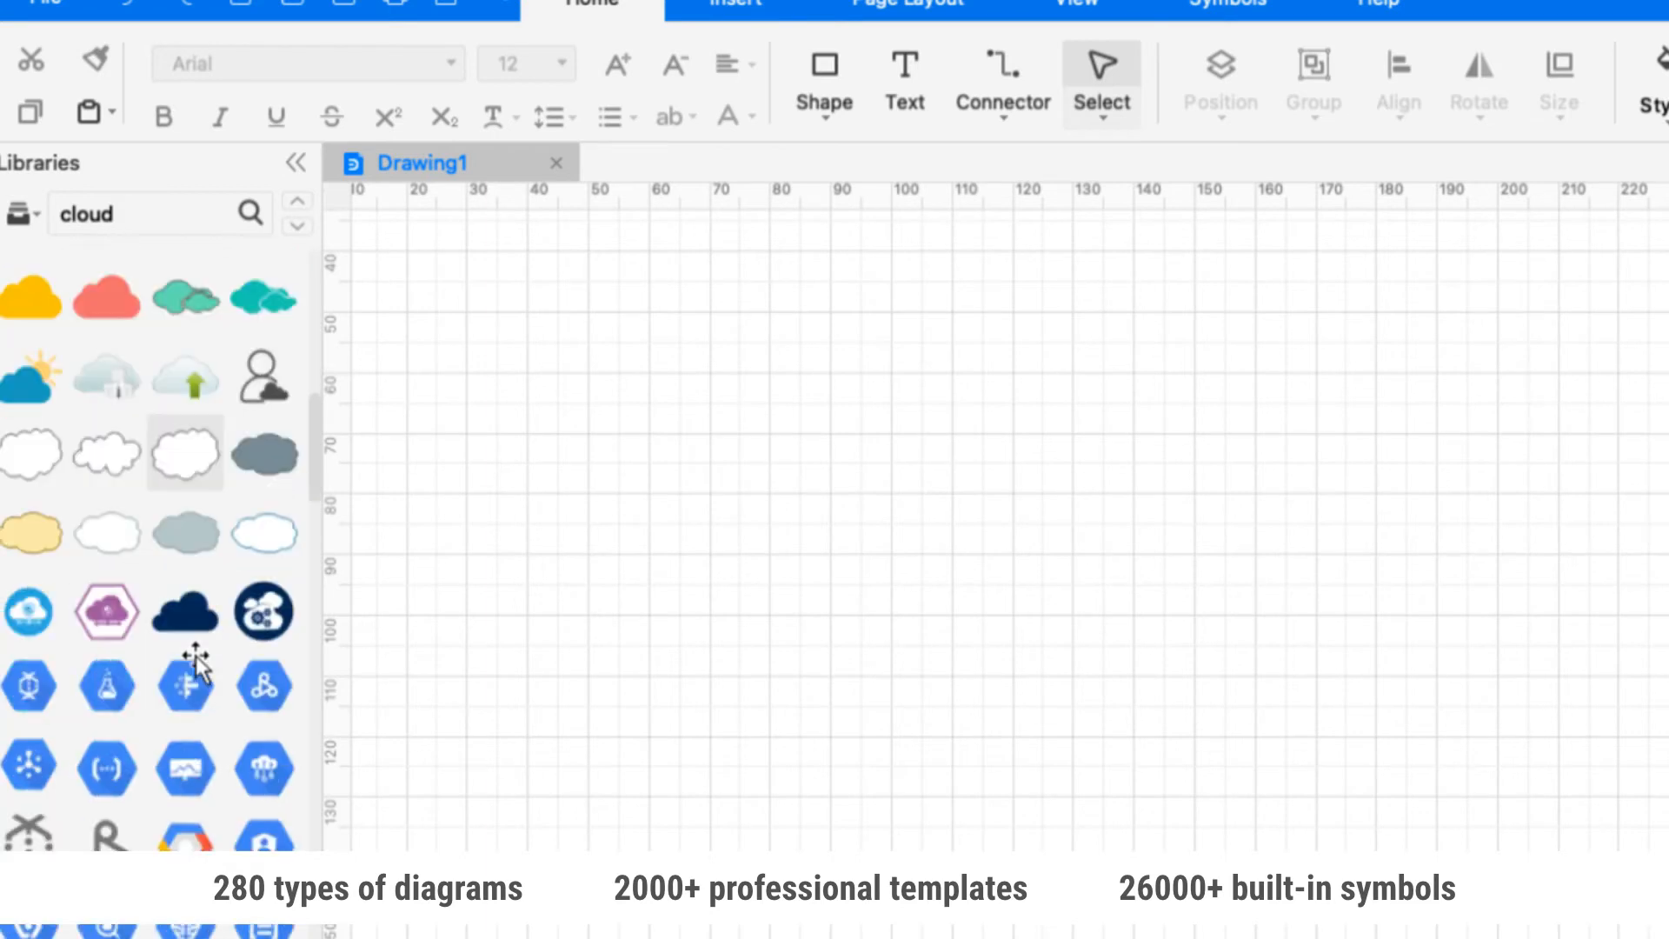
pyautogui.scroll(10, 198, 663)
pyautogui.scroll(3, 183, 663)
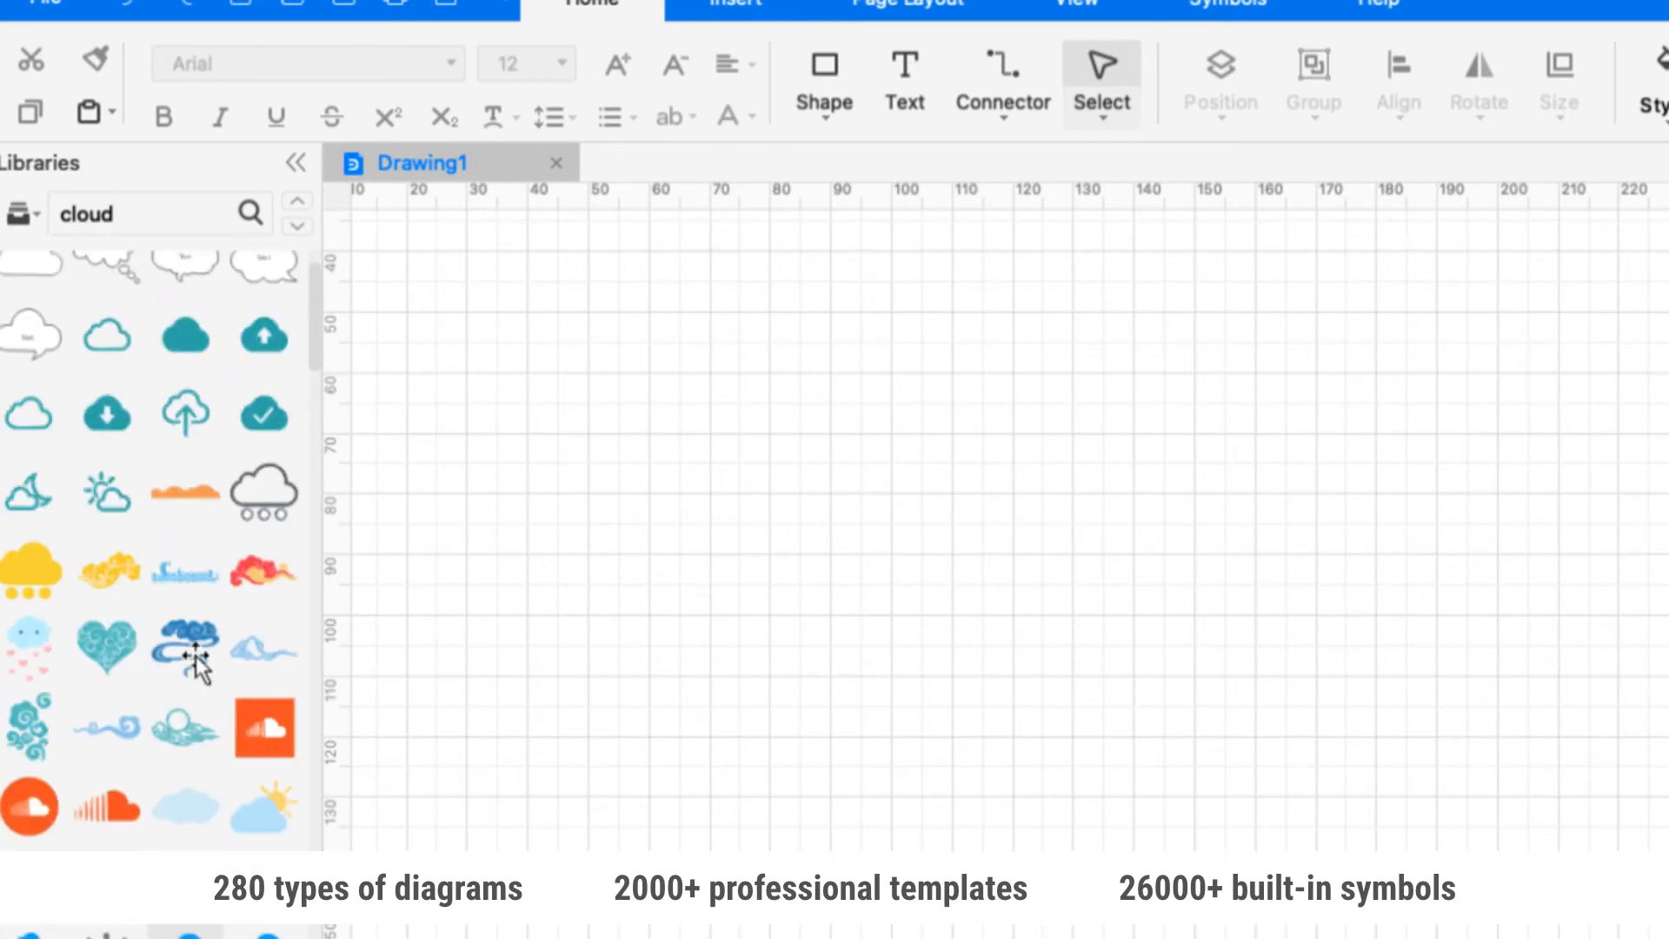
pyautogui.scroll(-3, 178, 660)
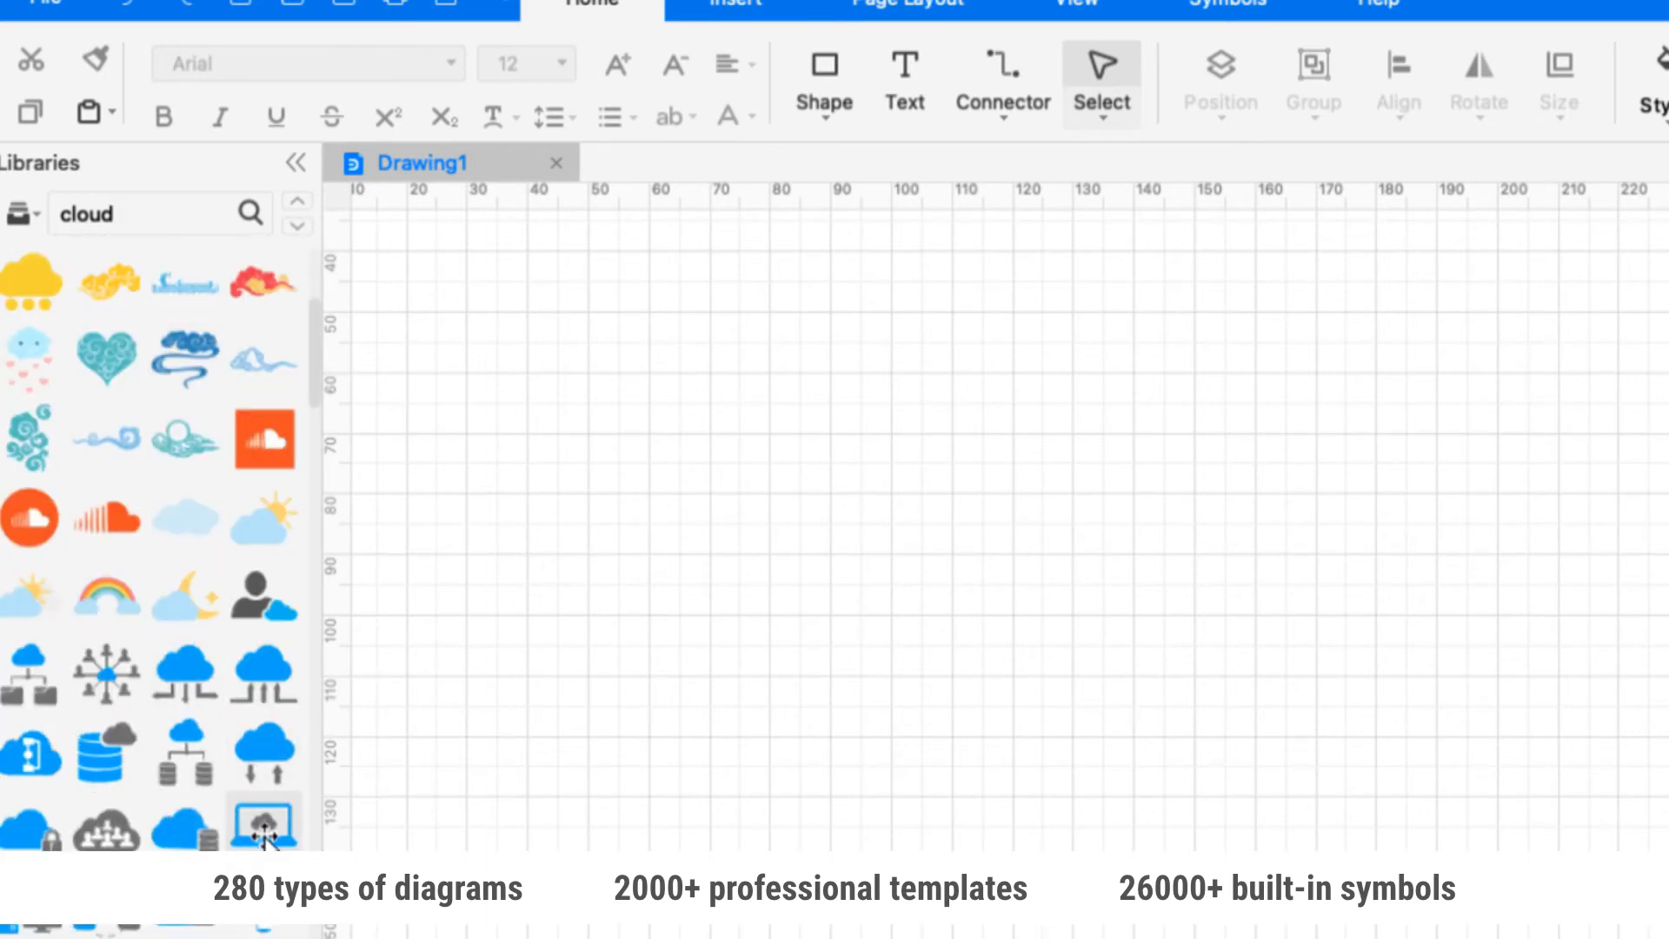
pyautogui.scroll(5, 225, 774)
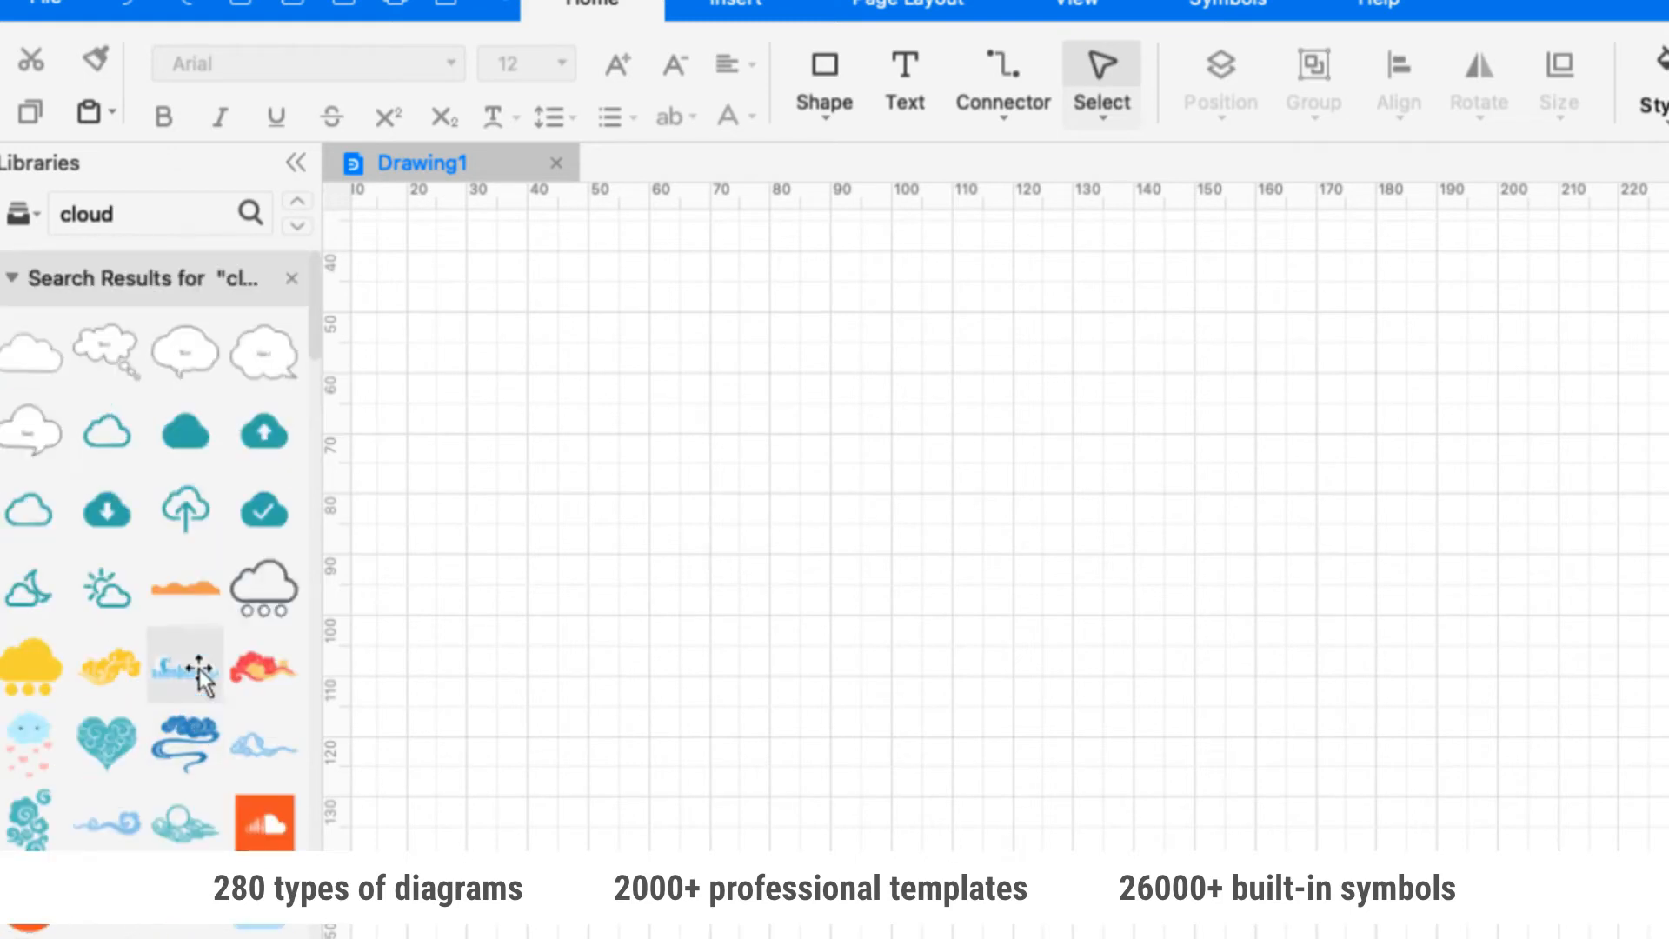
pyautogui.moveTo(187, 452); pyautogui.dragTo(988, 660)
pyautogui.moveTo(890, 612); pyautogui.dragTo(787, 586)
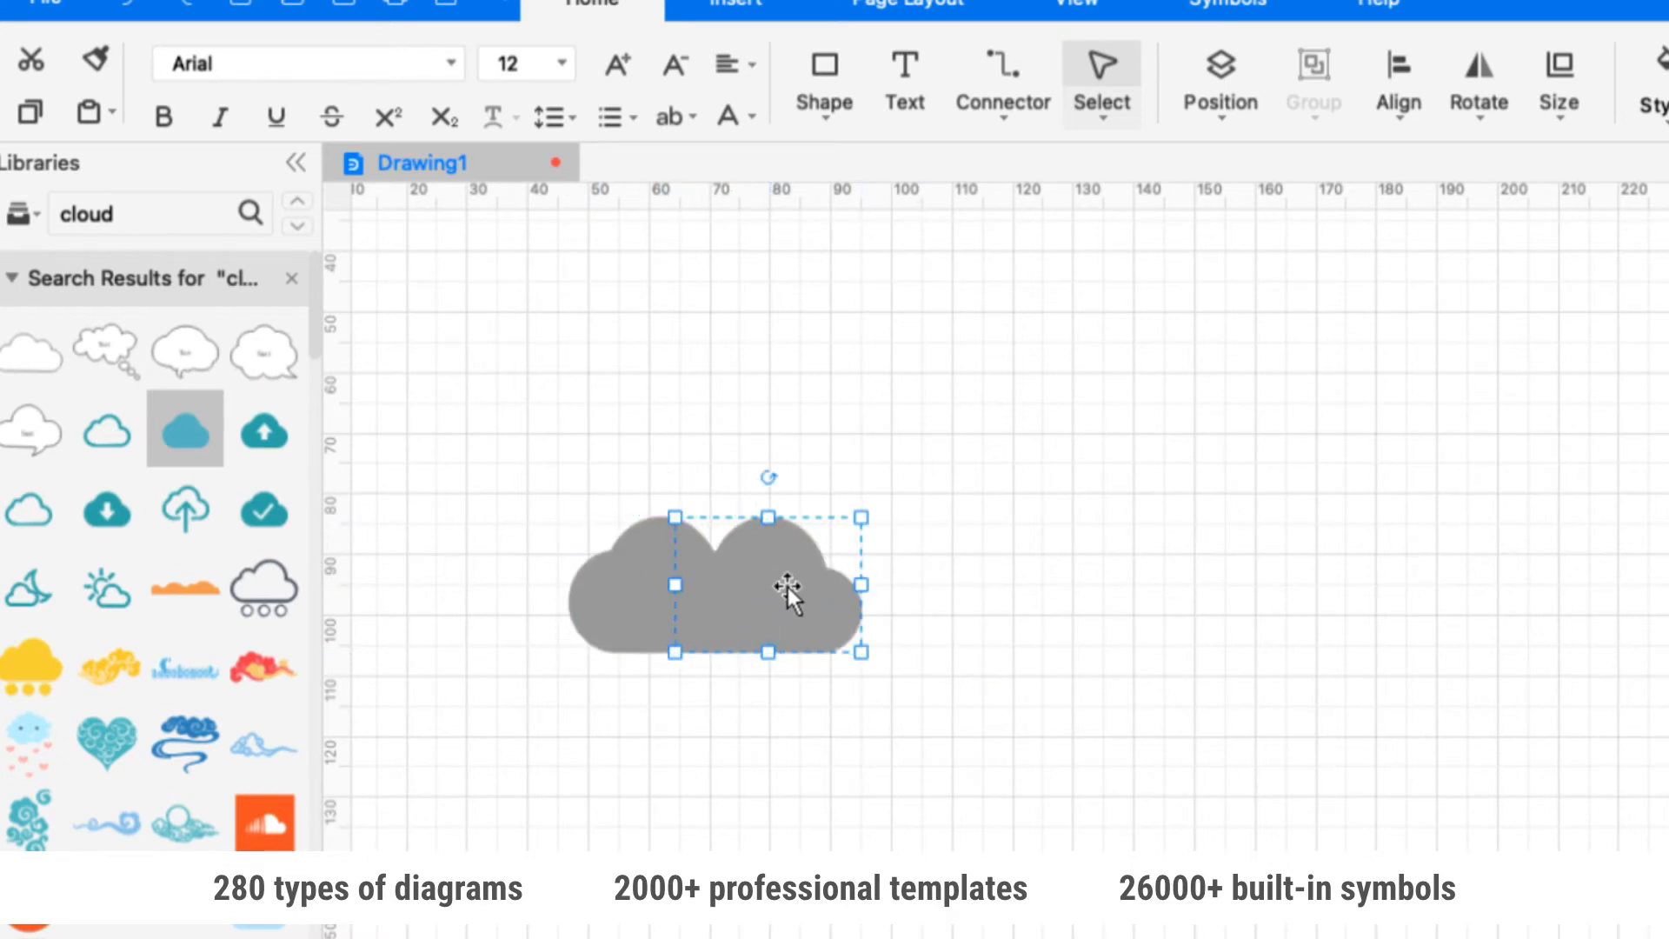
# - Enlarge the second cloud and add two overlapping copies of it to the right to form a row
pyautogui.moveTo(853, 521); pyautogui.dragTo(890, 488)
pyautogui.moveTo(790, 570); pyautogui.dragTo(905, 586)
pyautogui.moveTo(862, 587); pyautogui.dragTo(1084, 579)
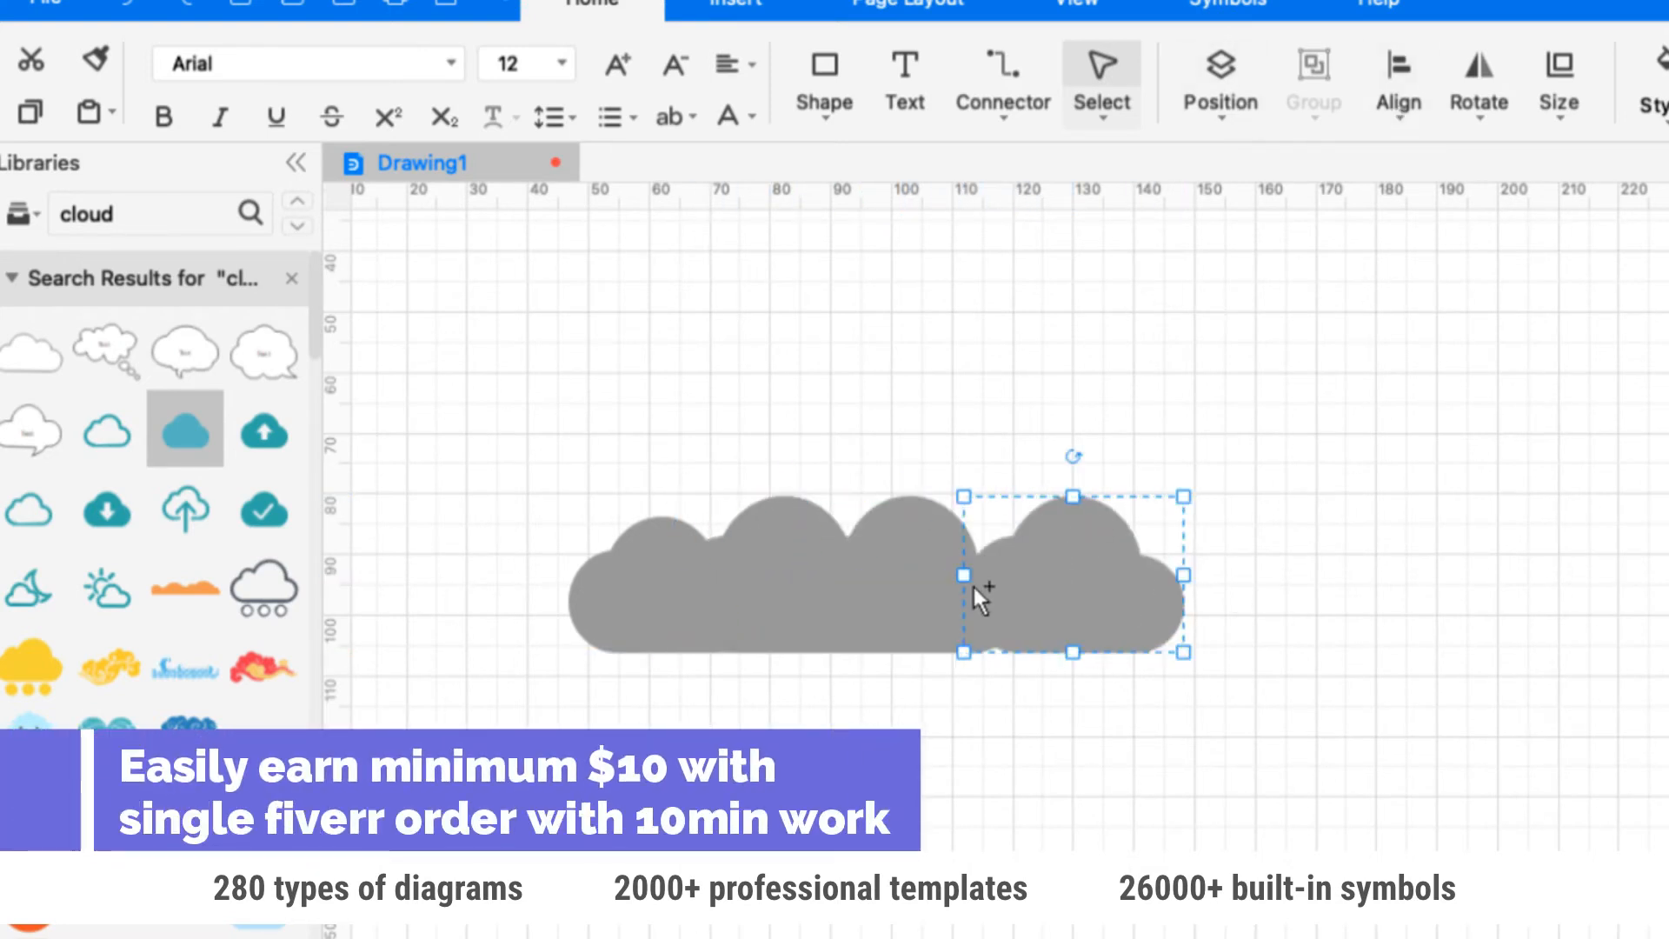
# - Flip the rightmost cloud horizontally, move it left to overlap its neighbour and enlarge it
pyautogui.scroll(5, 953, 604)
pyautogui.click(1478, 96)
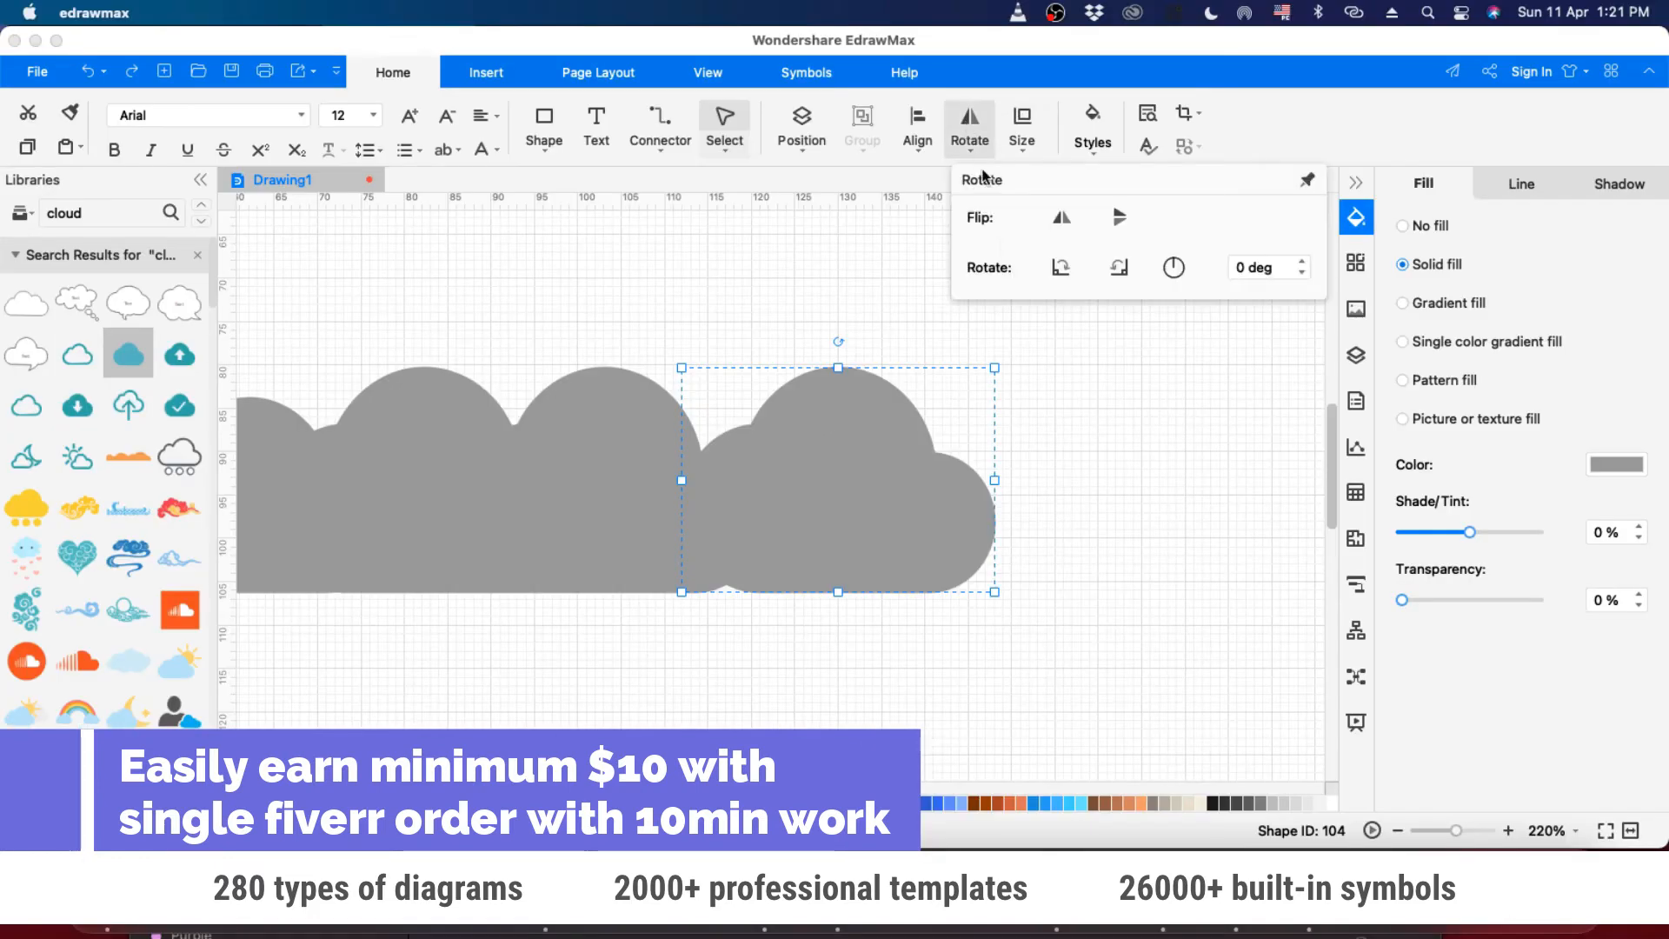
pyautogui.click(1061, 216)
pyautogui.moveTo(867, 551)
pyautogui.mouseDown()
pyautogui.moveTo(834, 533)
pyautogui.moveTo(854, 532)
pyautogui.mouseUp()
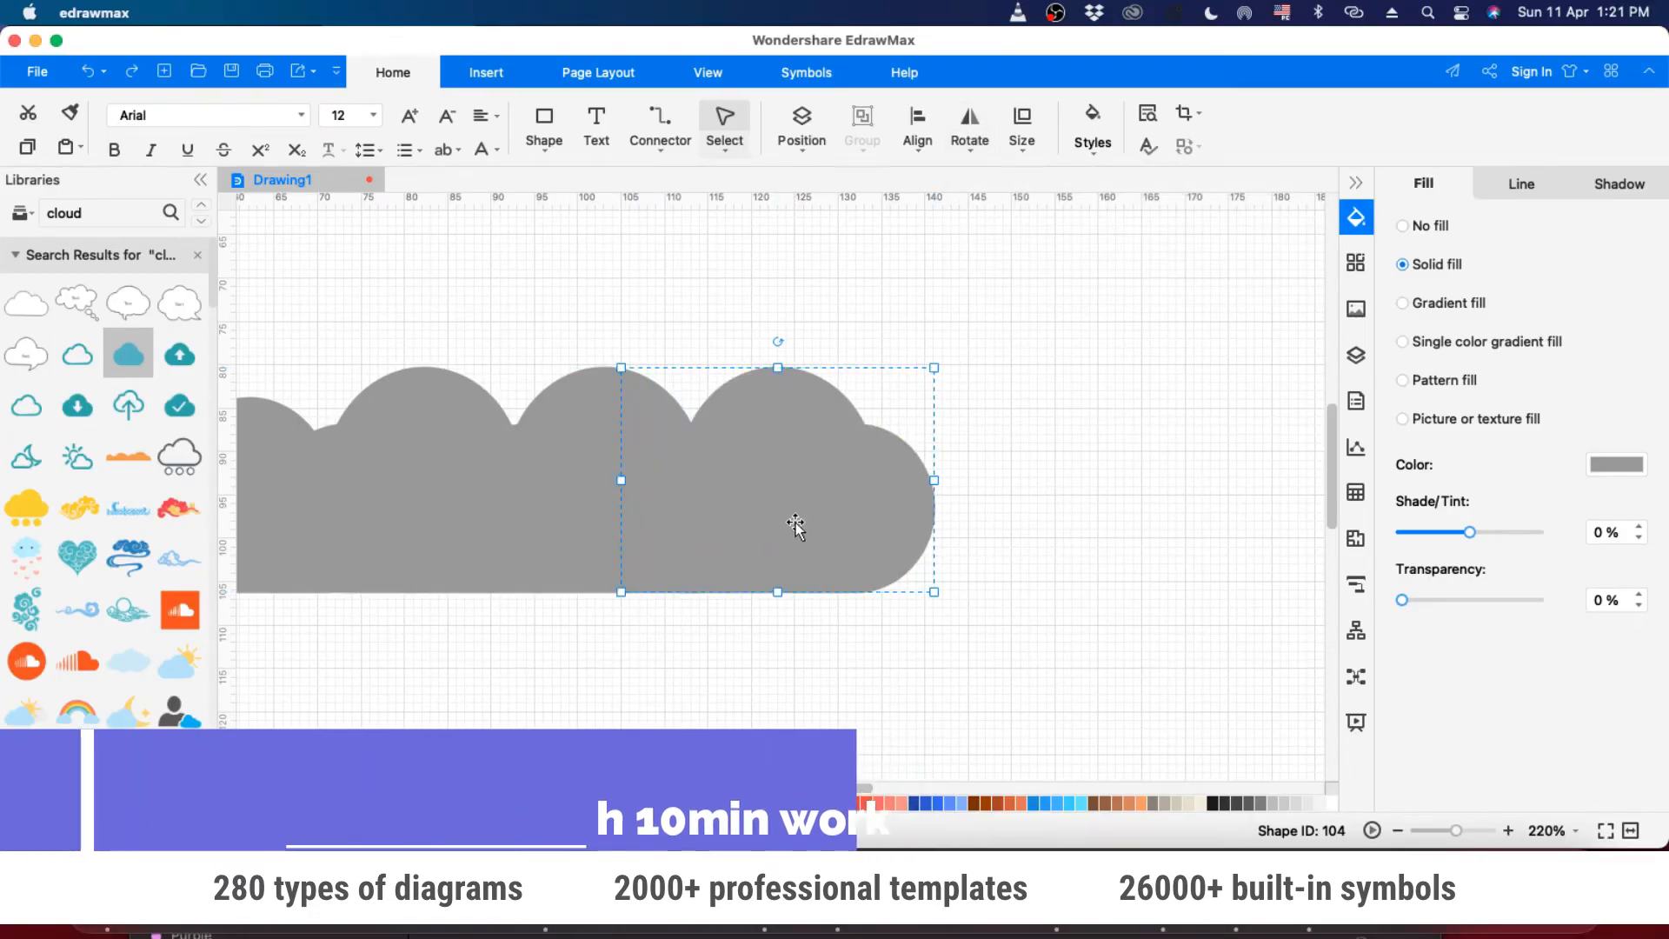
pyautogui.moveTo(934, 368); pyautogui.dragTo(989, 332)
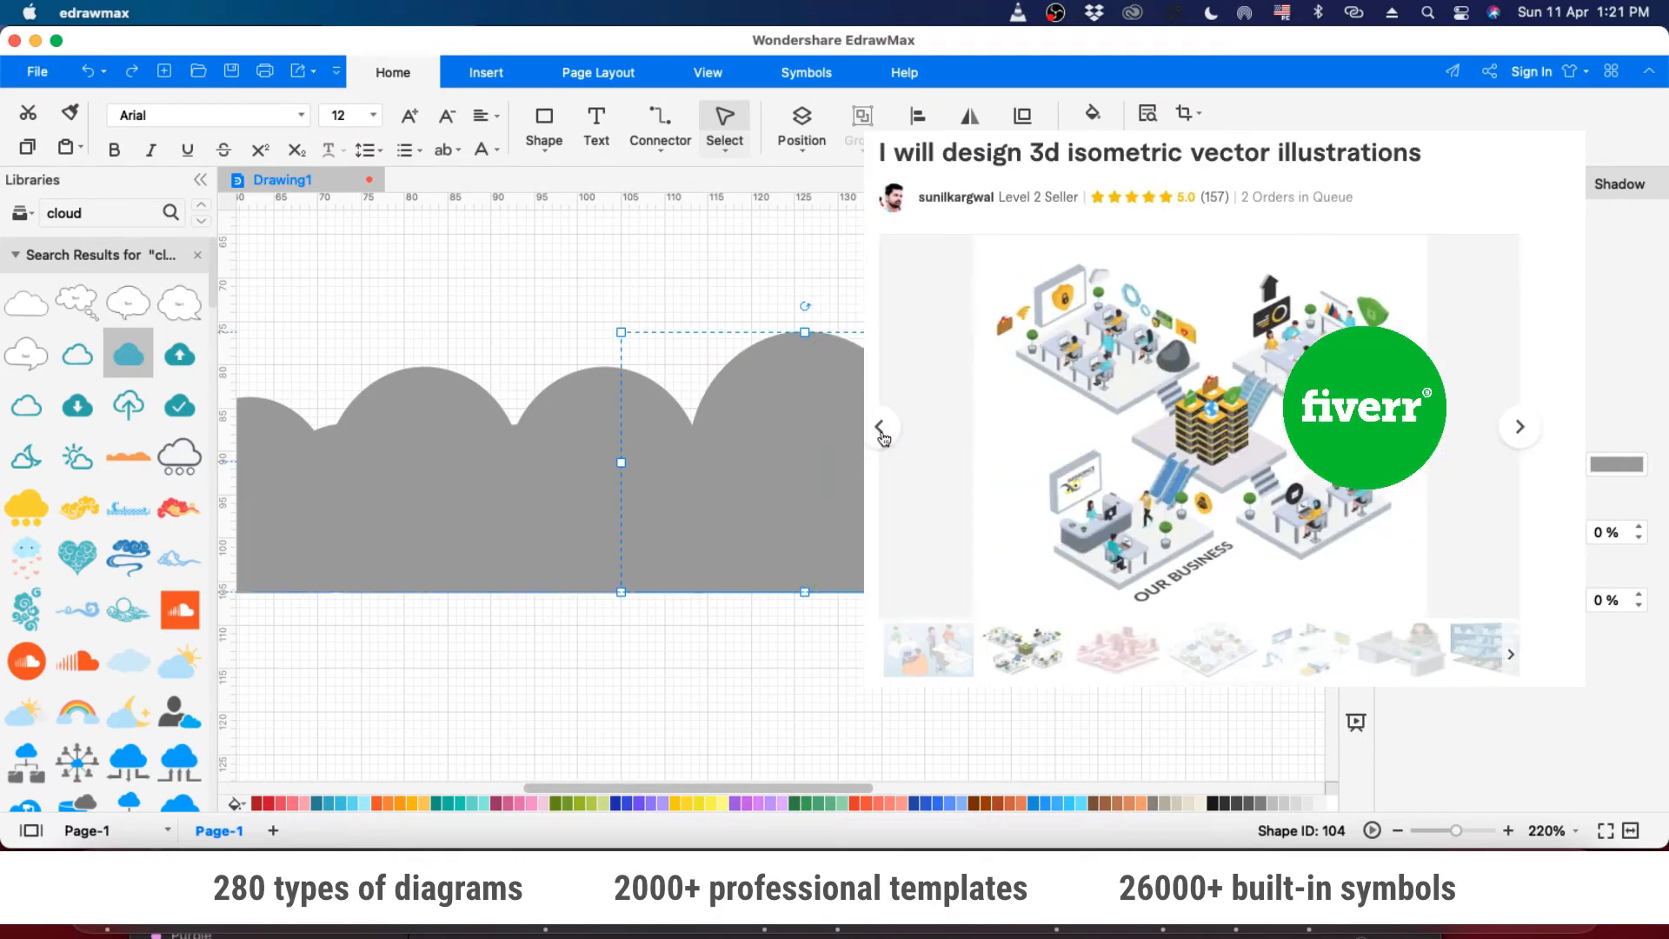
# - Look through the sample images of the 3D isometric vector illustrations gig on Fiverr
pyautogui.click(883, 439)
pyautogui.scroll(3, 1204, 630)
pyautogui.scroll(-10, 1204, 630)
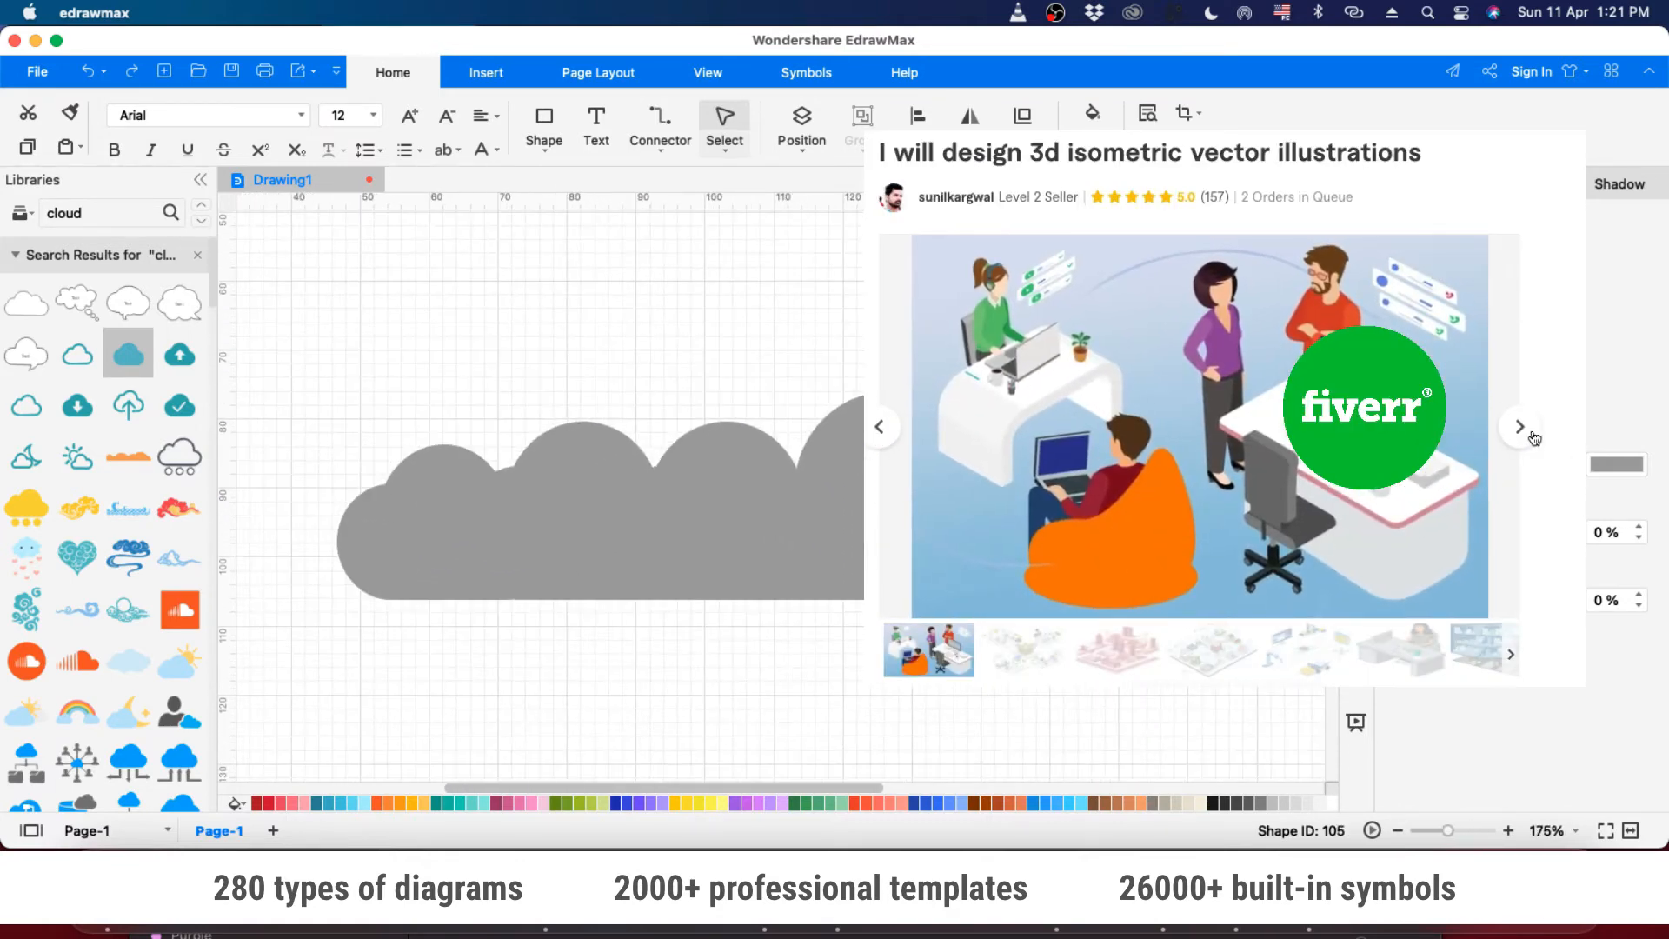
pyautogui.click(1532, 439)
pyautogui.click(1532, 438)
pyautogui.click(1532, 439)
pyautogui.press('Escape')
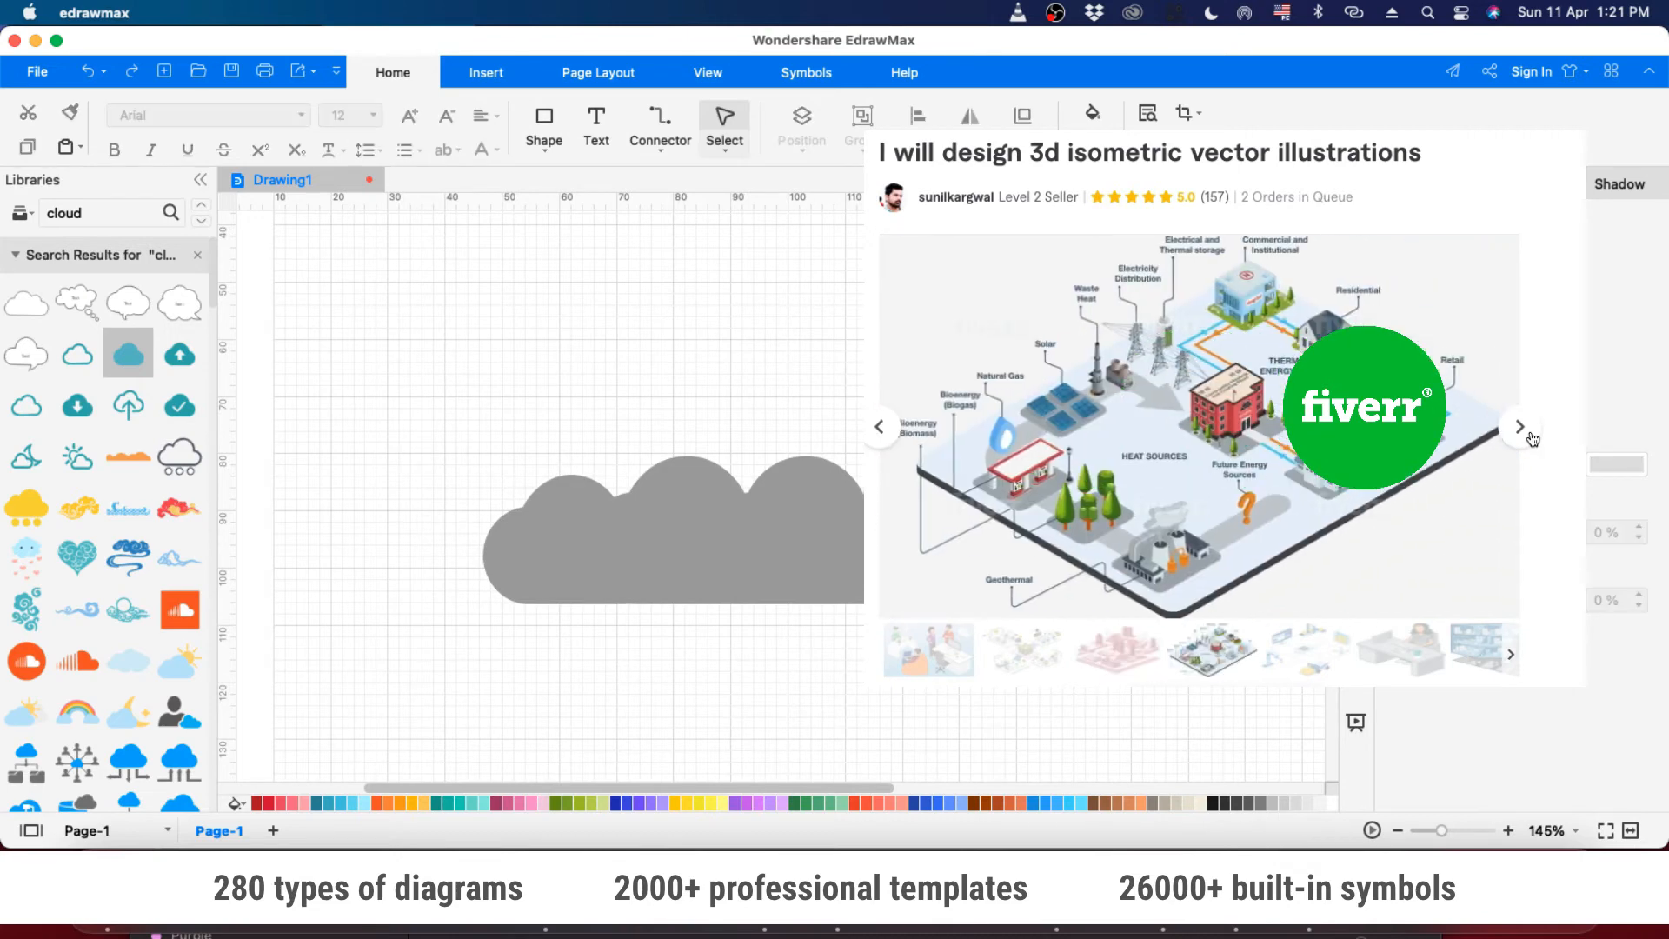
pyautogui.click(1532, 439)
pyautogui.click(1532, 439)
pyautogui.click(1532, 439)
pyautogui.scroll(1, 1205, 630)
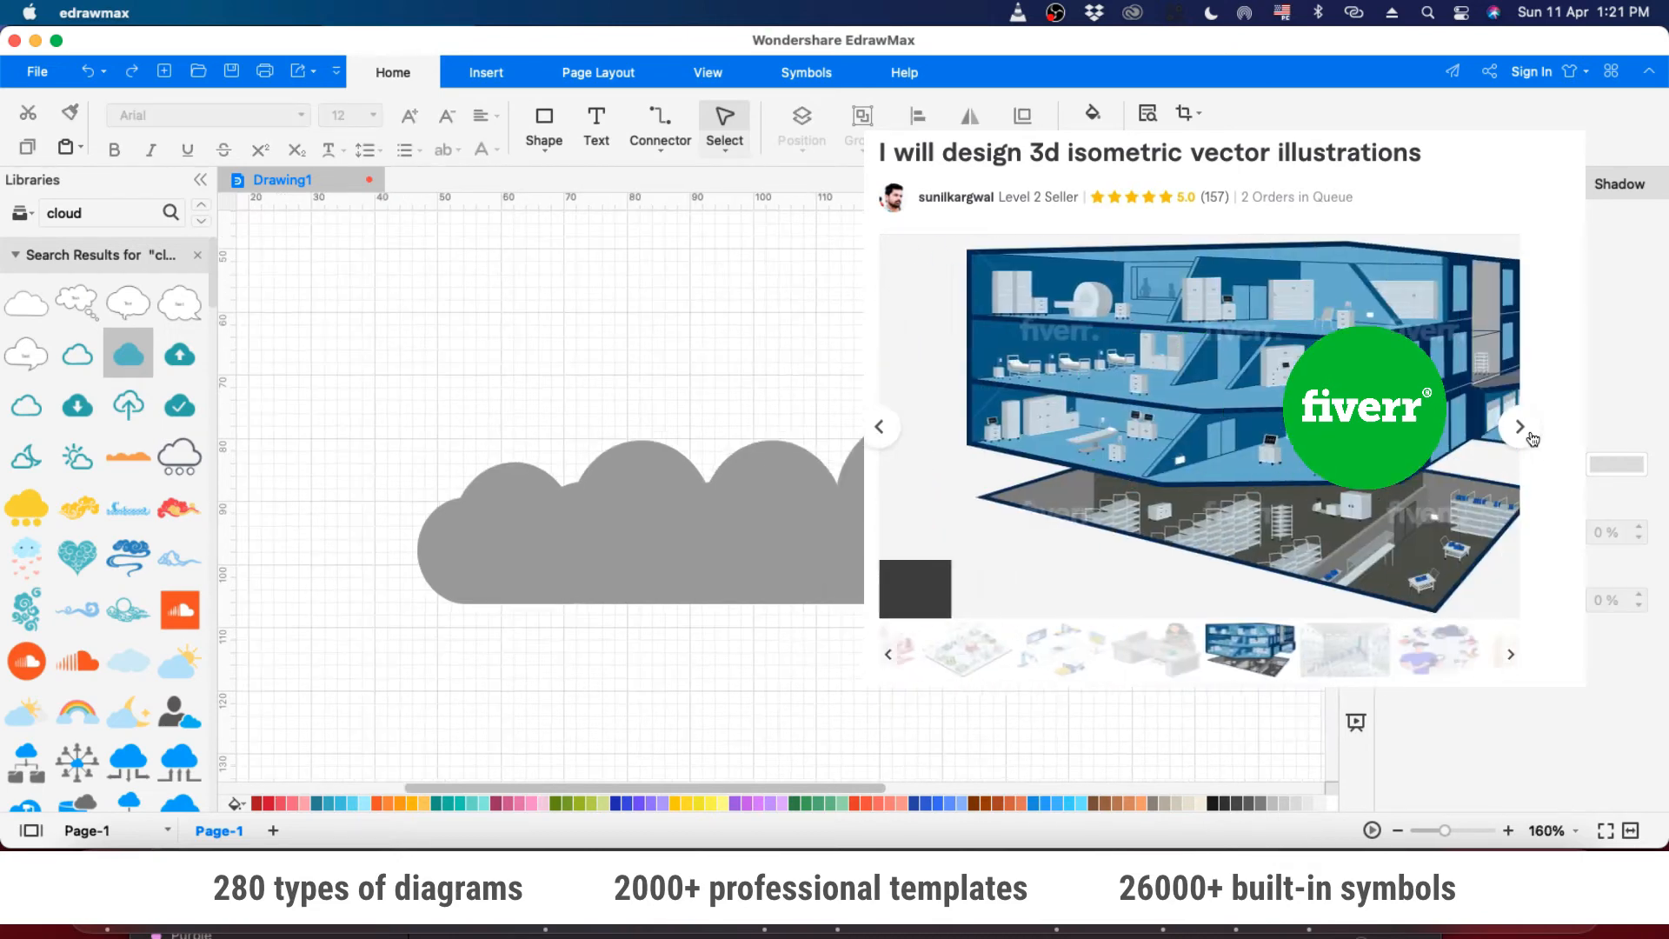
pyautogui.click(1533, 439)
pyautogui.scroll(-2, 943, 322)
pyautogui.scroll(3, 943, 322)
pyautogui.scroll(2, 943, 322)
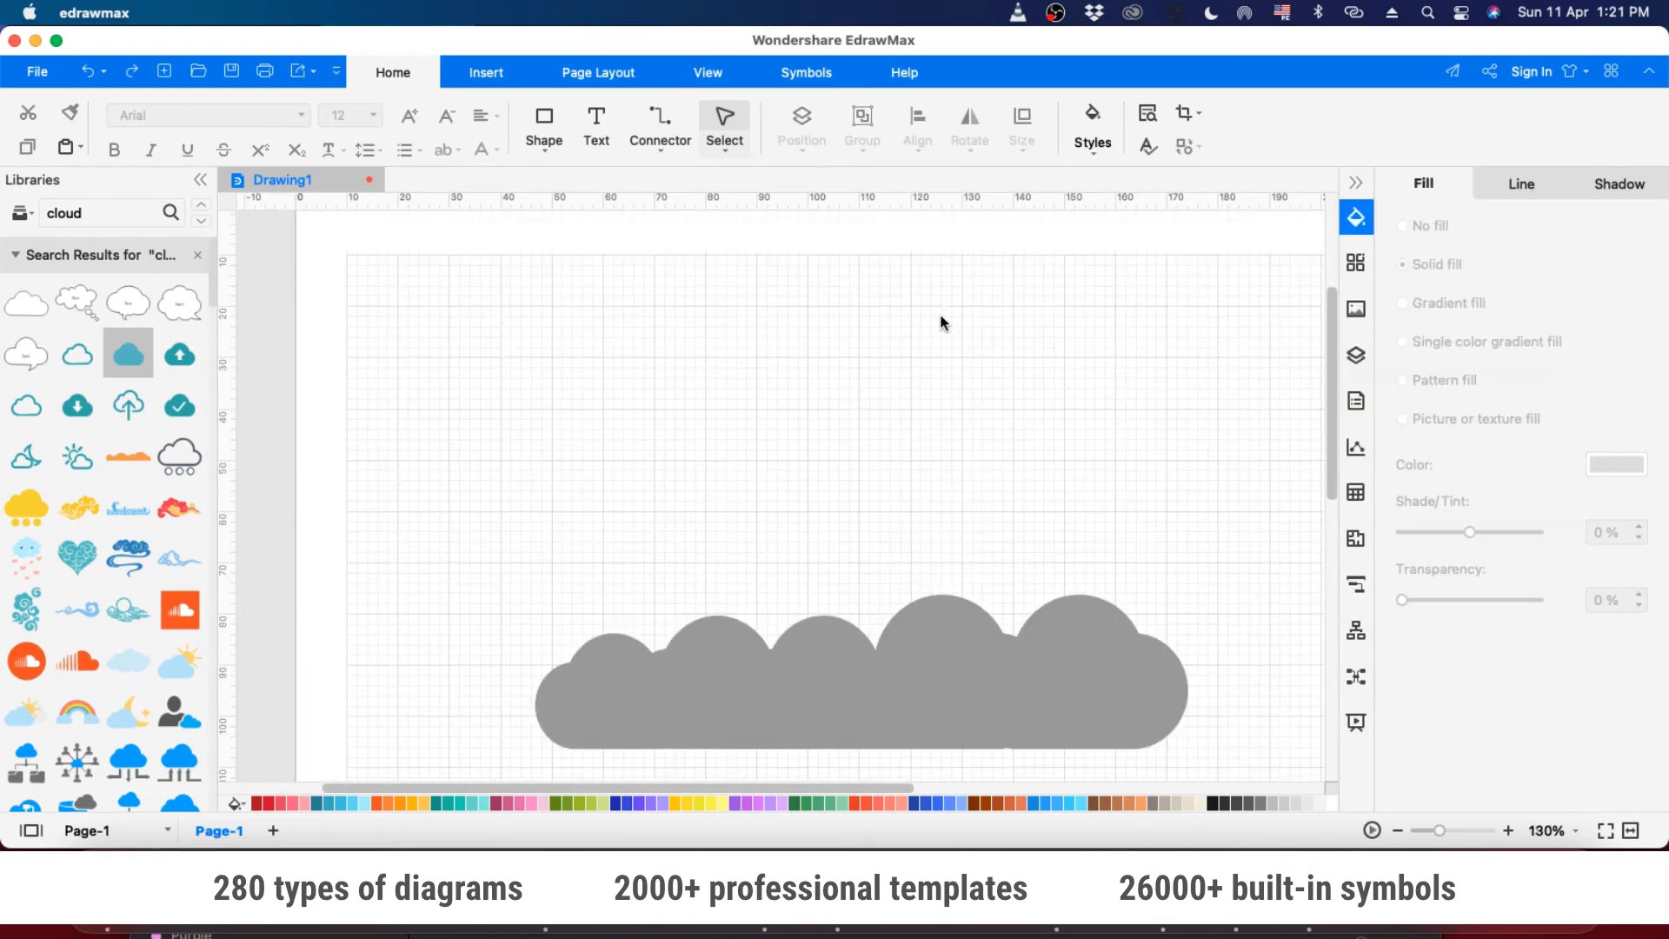
# - Search the symbol libraries for "laptop" and place the front-view laptop with the dark grey screen on the row of clouds
pyautogui.doubleClick(113, 204)
pyautogui.press('BackSpace')
pyautogui.press('Return')
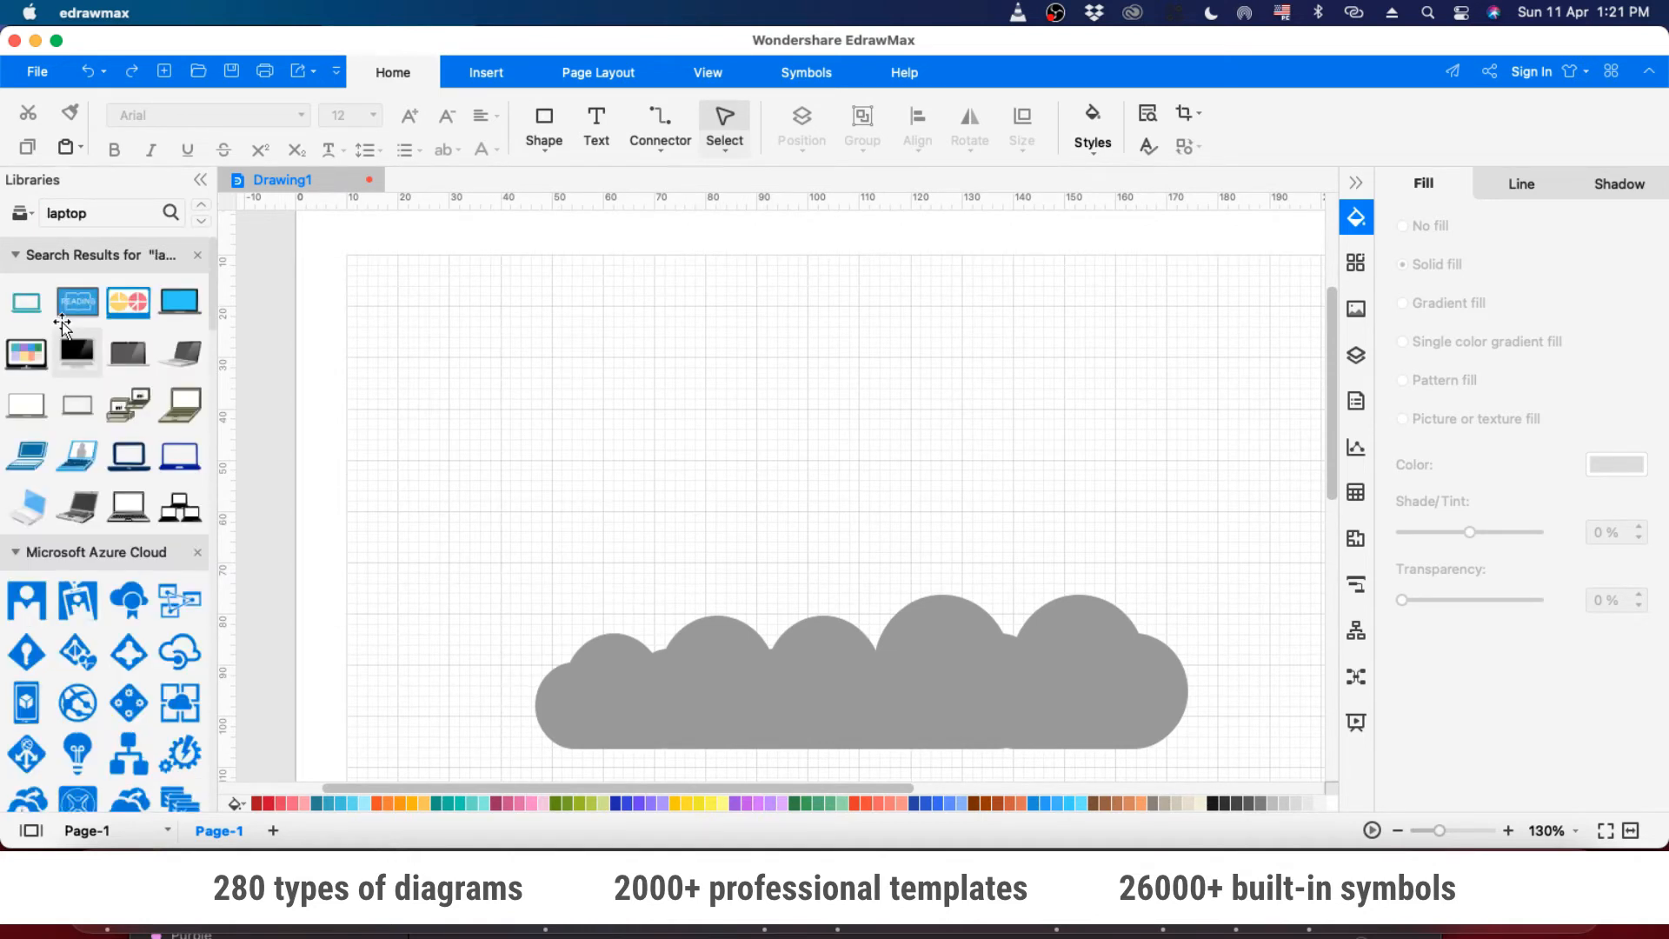
pyautogui.moveTo(125, 353); pyautogui.dragTo(812, 466)
pyautogui.moveTo(730, 416); pyautogui.dragTo(926, 607)
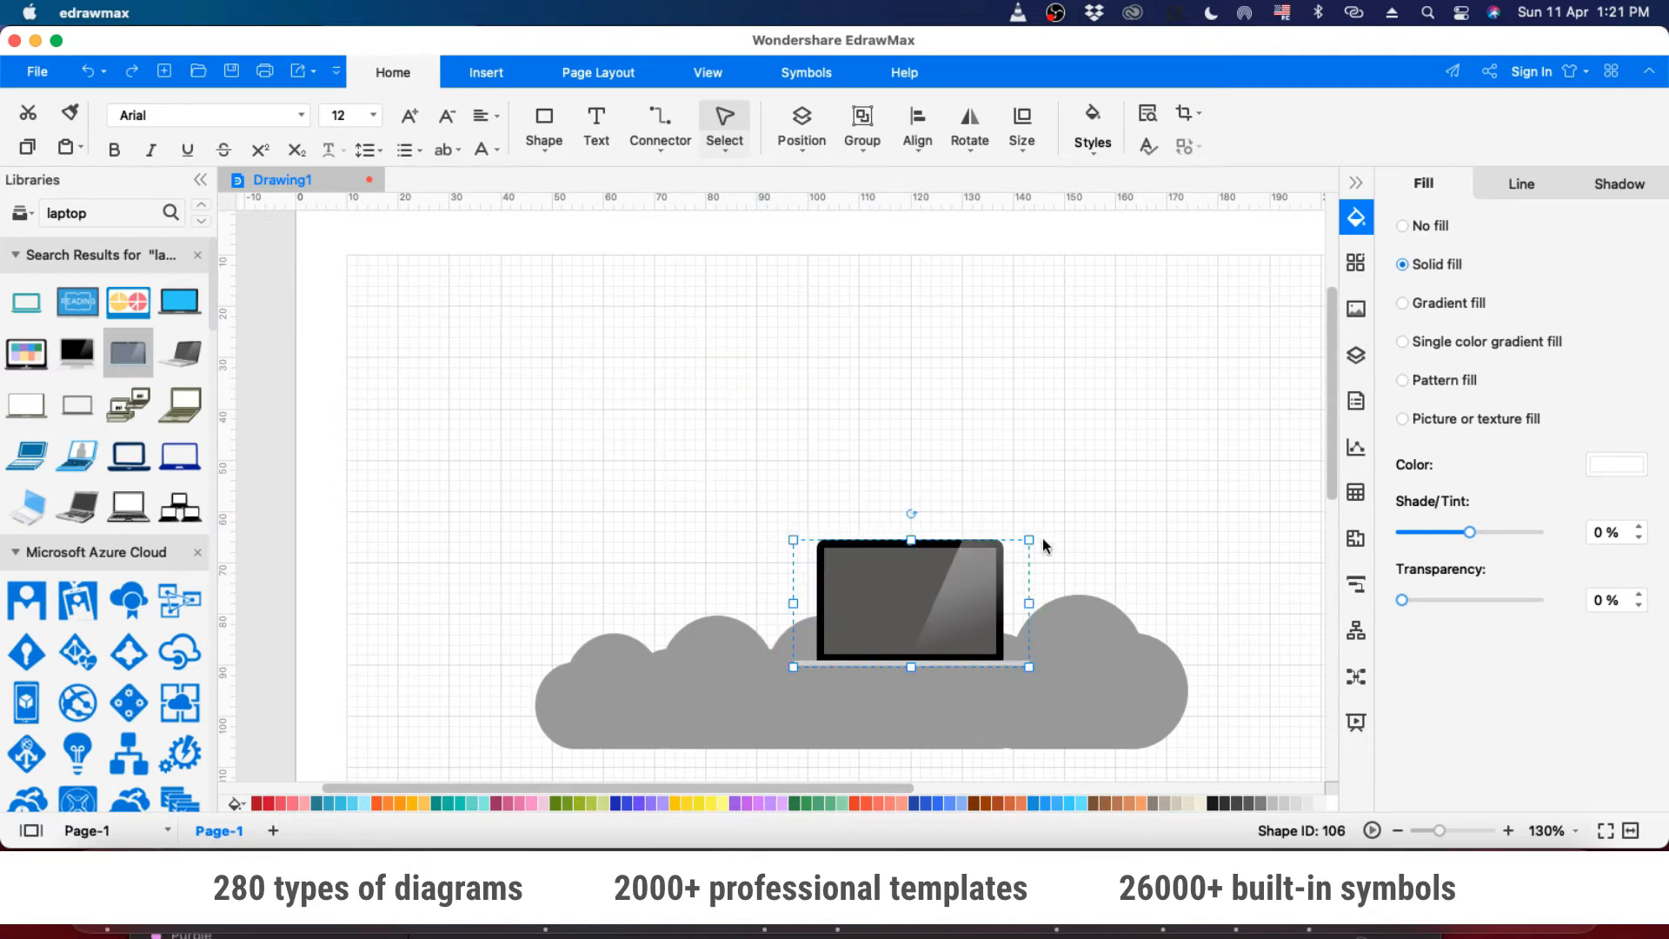
# - Enlarge the laptop and reposition it over the middle of the cloud row
pyautogui.moveTo(1031, 538); pyautogui.dragTo(1187, 454)
pyautogui.moveTo(1043, 548); pyautogui.dragTo(969, 554)
pyautogui.moveTo(1115, 456); pyautogui.dragTo(1069, 479)
pyautogui.scroll(5, 1005, 572)
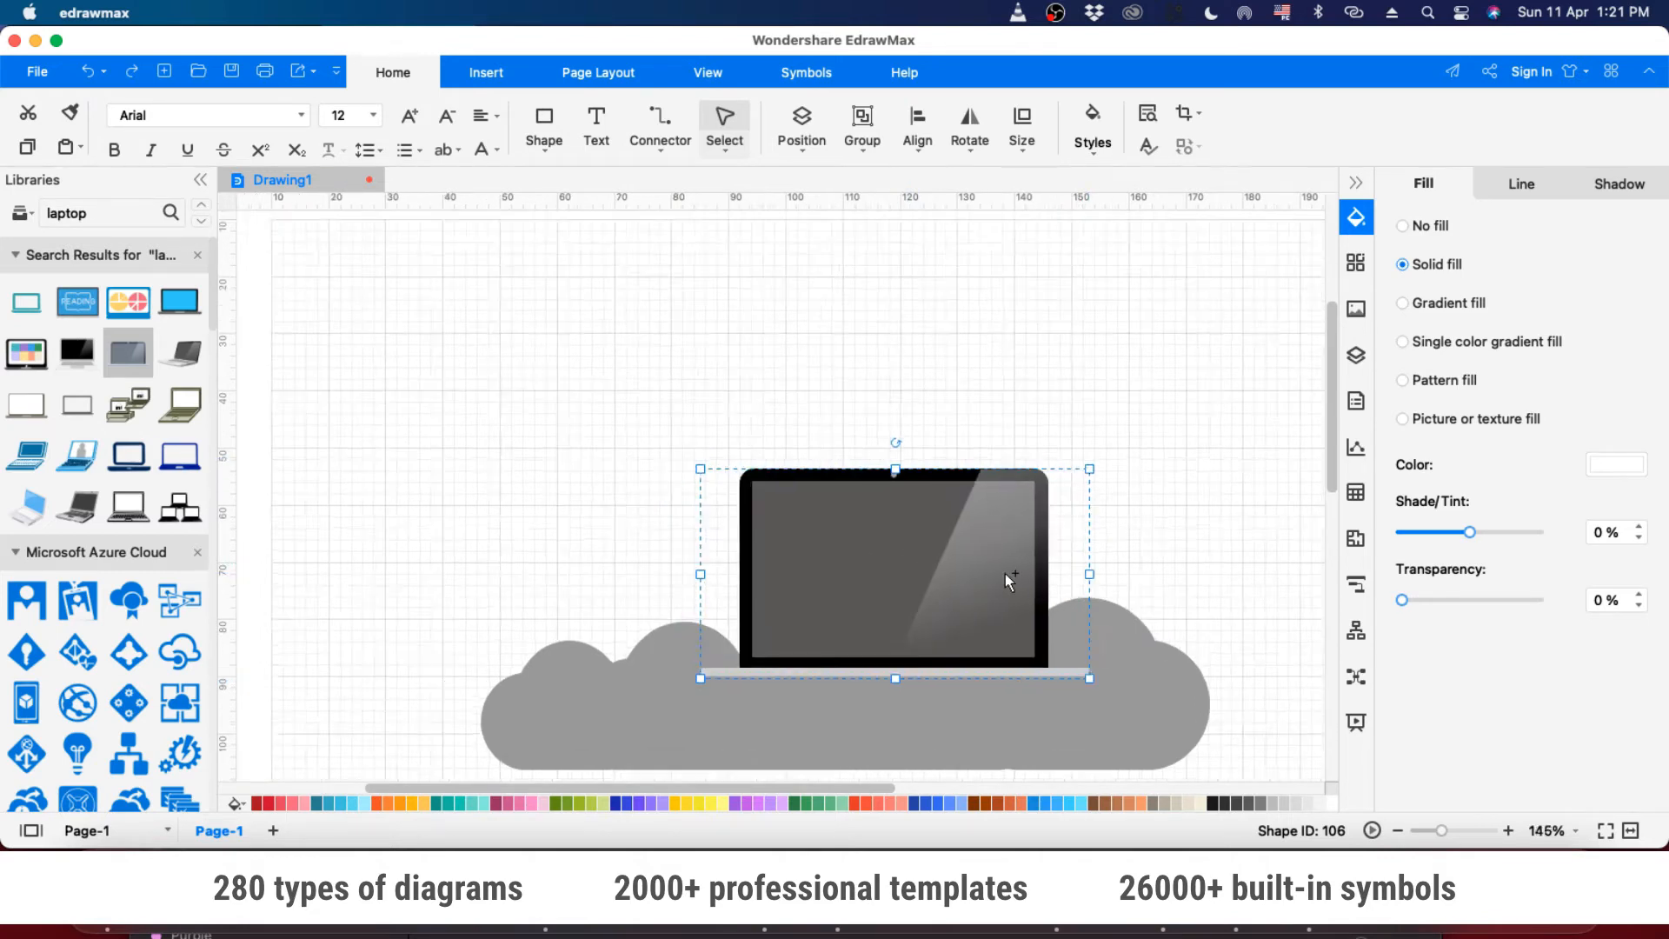
pyautogui.click(771, 533)
pyautogui.click(771, 532)
pyautogui.moveTo(875, 614); pyautogui.dragTo(782, 456)
pyautogui.press('super+z')
pyautogui.moveTo(814, 694); pyautogui.dragTo(869, 615)
pyautogui.press('super+z')
pyautogui.click(687, 699)
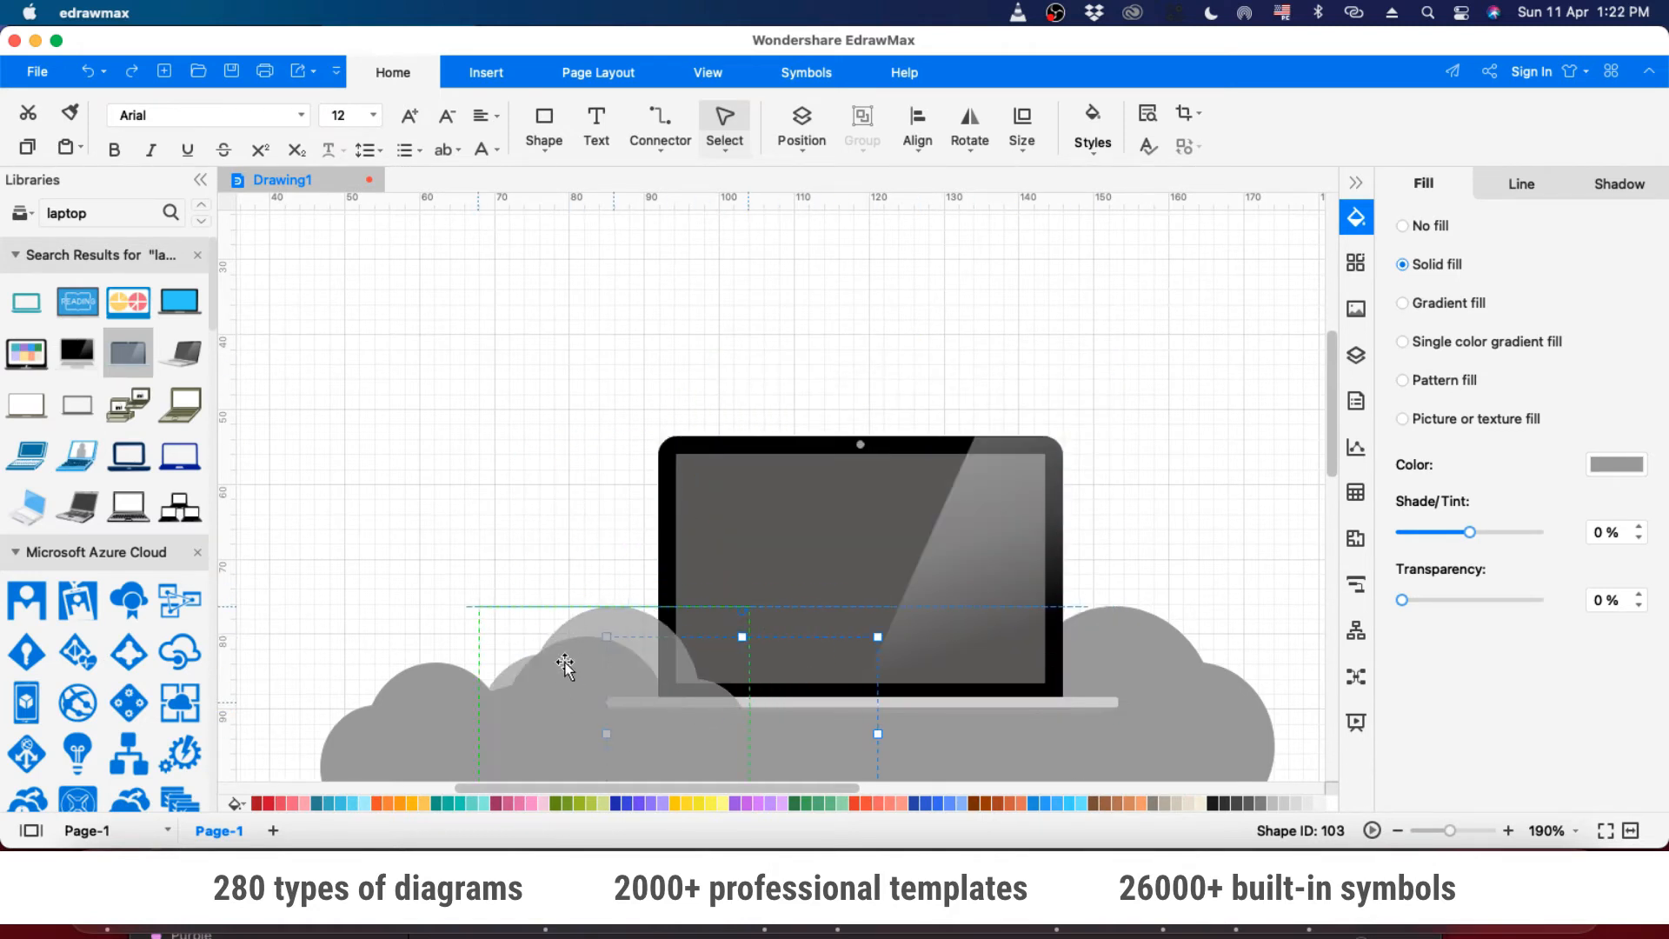
pyautogui.click(991, 697)
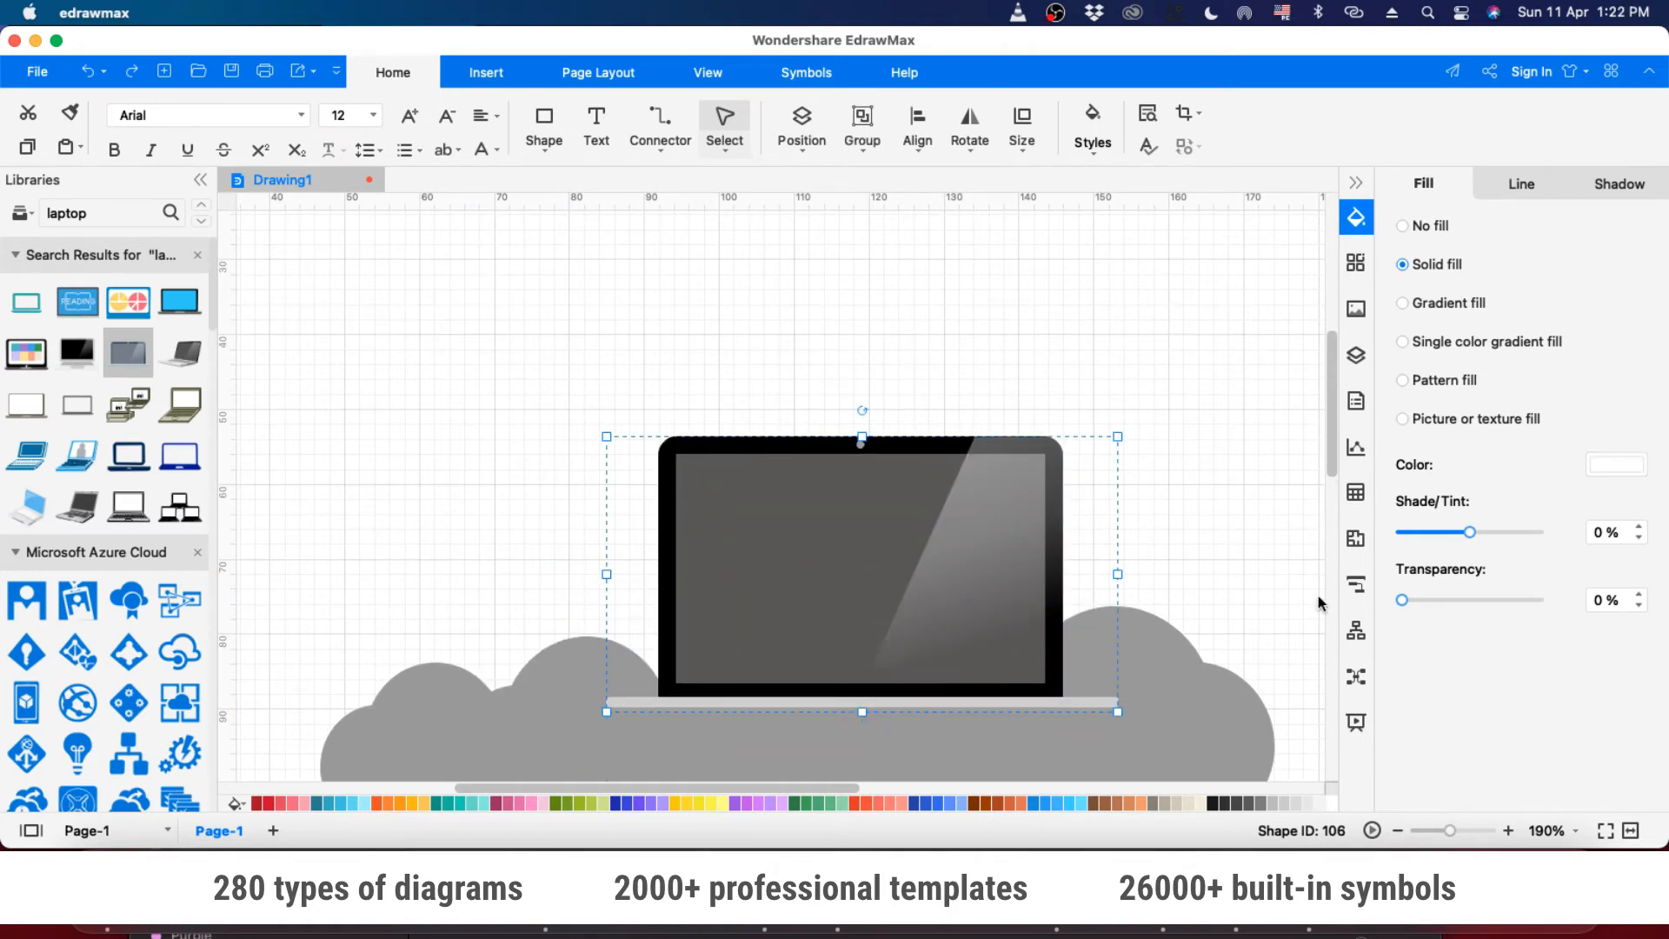
# - Try a green solid fill on the laptop illustration and undo it
pyautogui.click(1618, 465)
pyautogui.click(1439, 528)
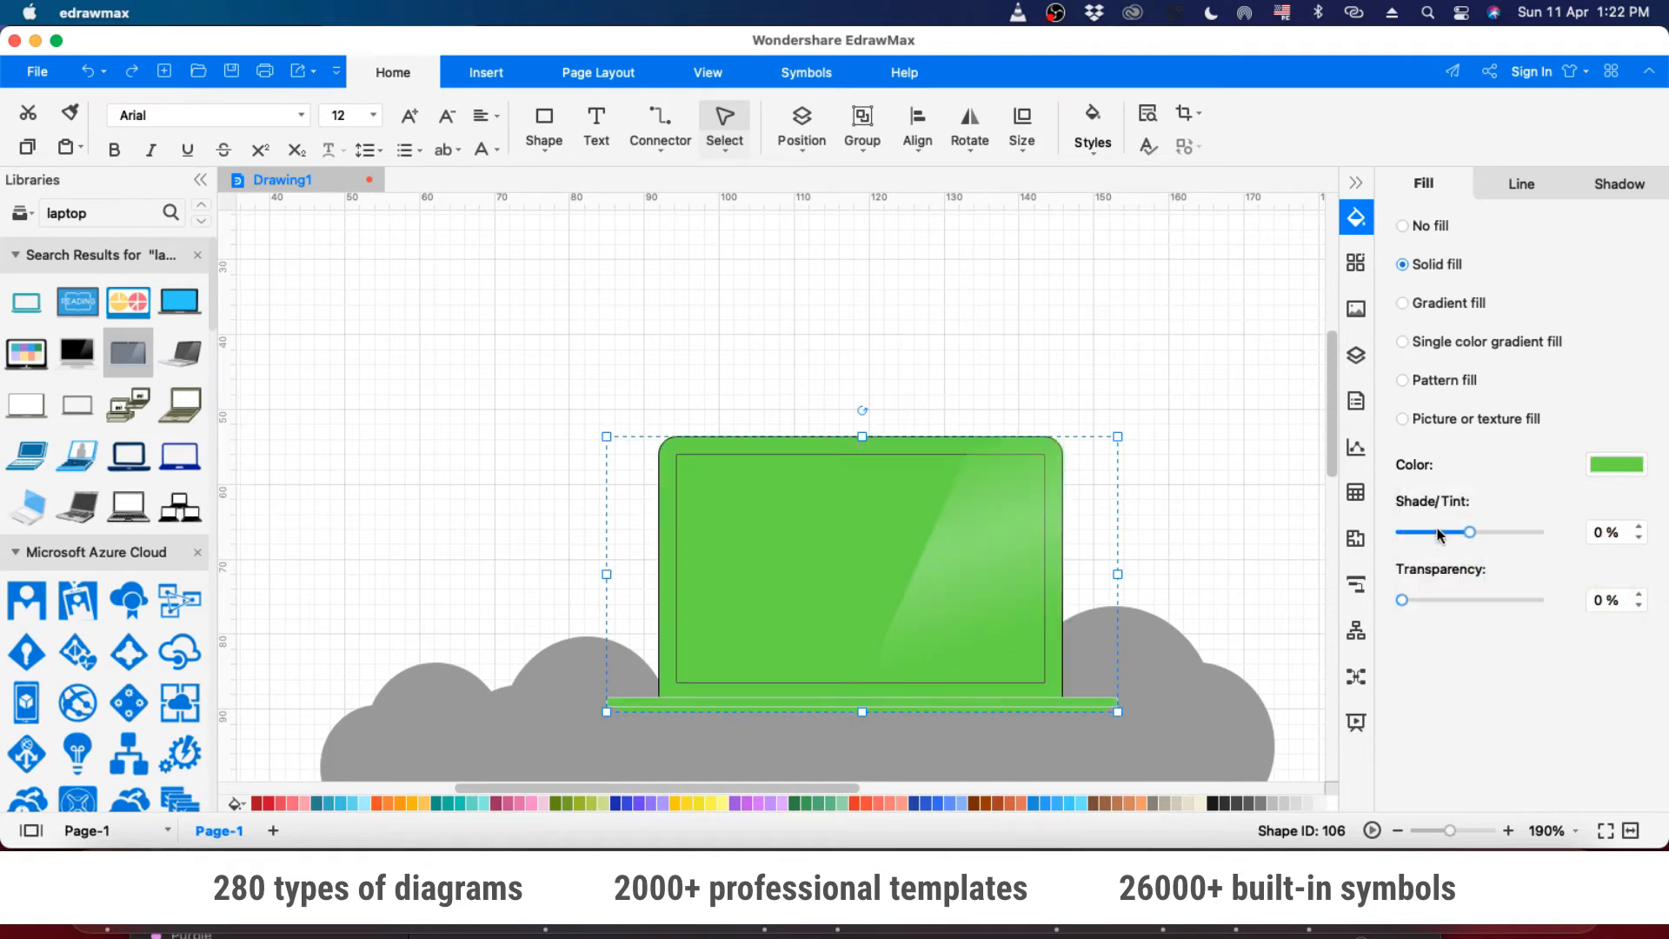
pyautogui.press('super+z')
pyautogui.click(773, 456)
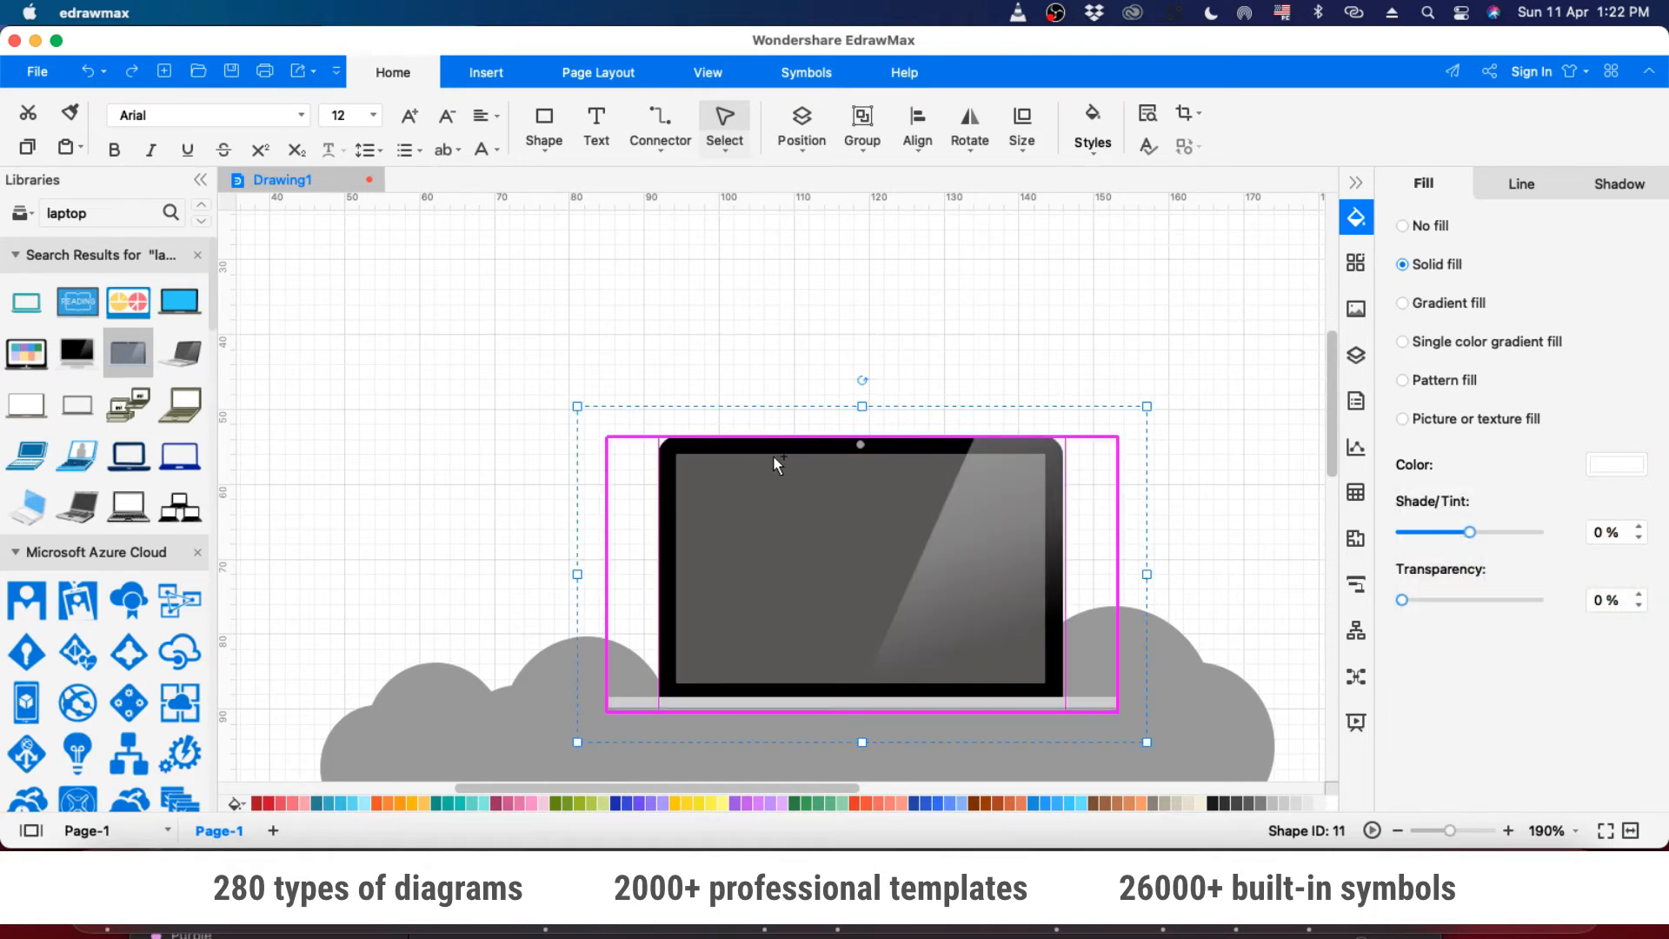
pyautogui.moveTo(770, 452); pyautogui.dragTo(755, 373)
pyautogui.press('super+z')
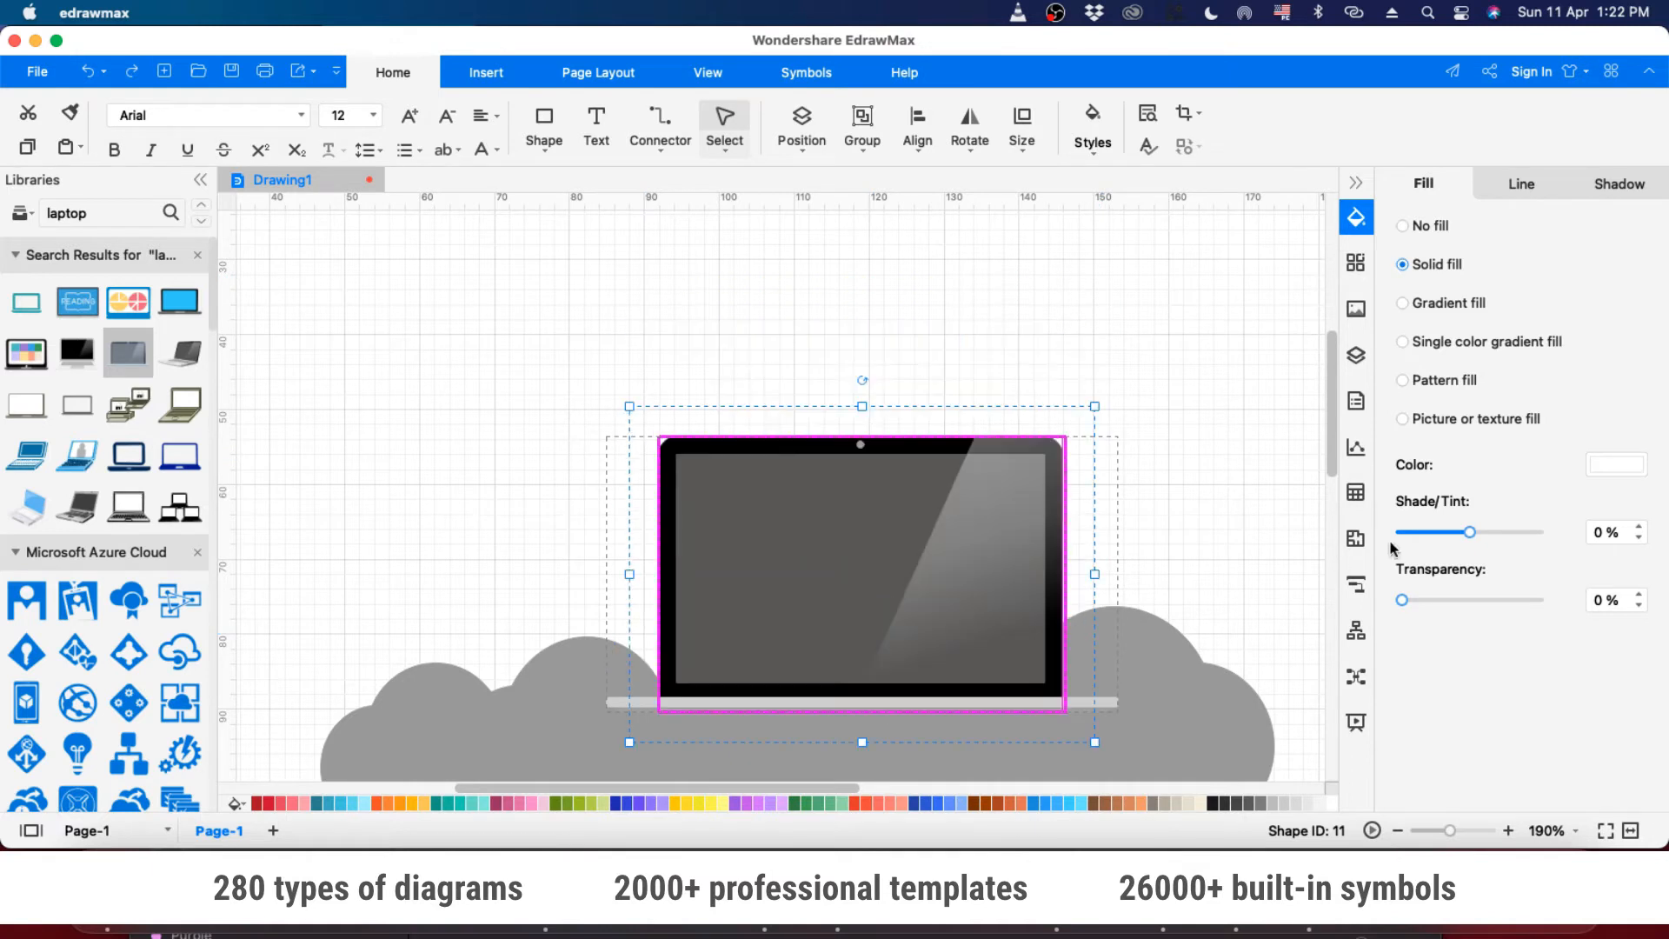
pyautogui.click(872, 704)
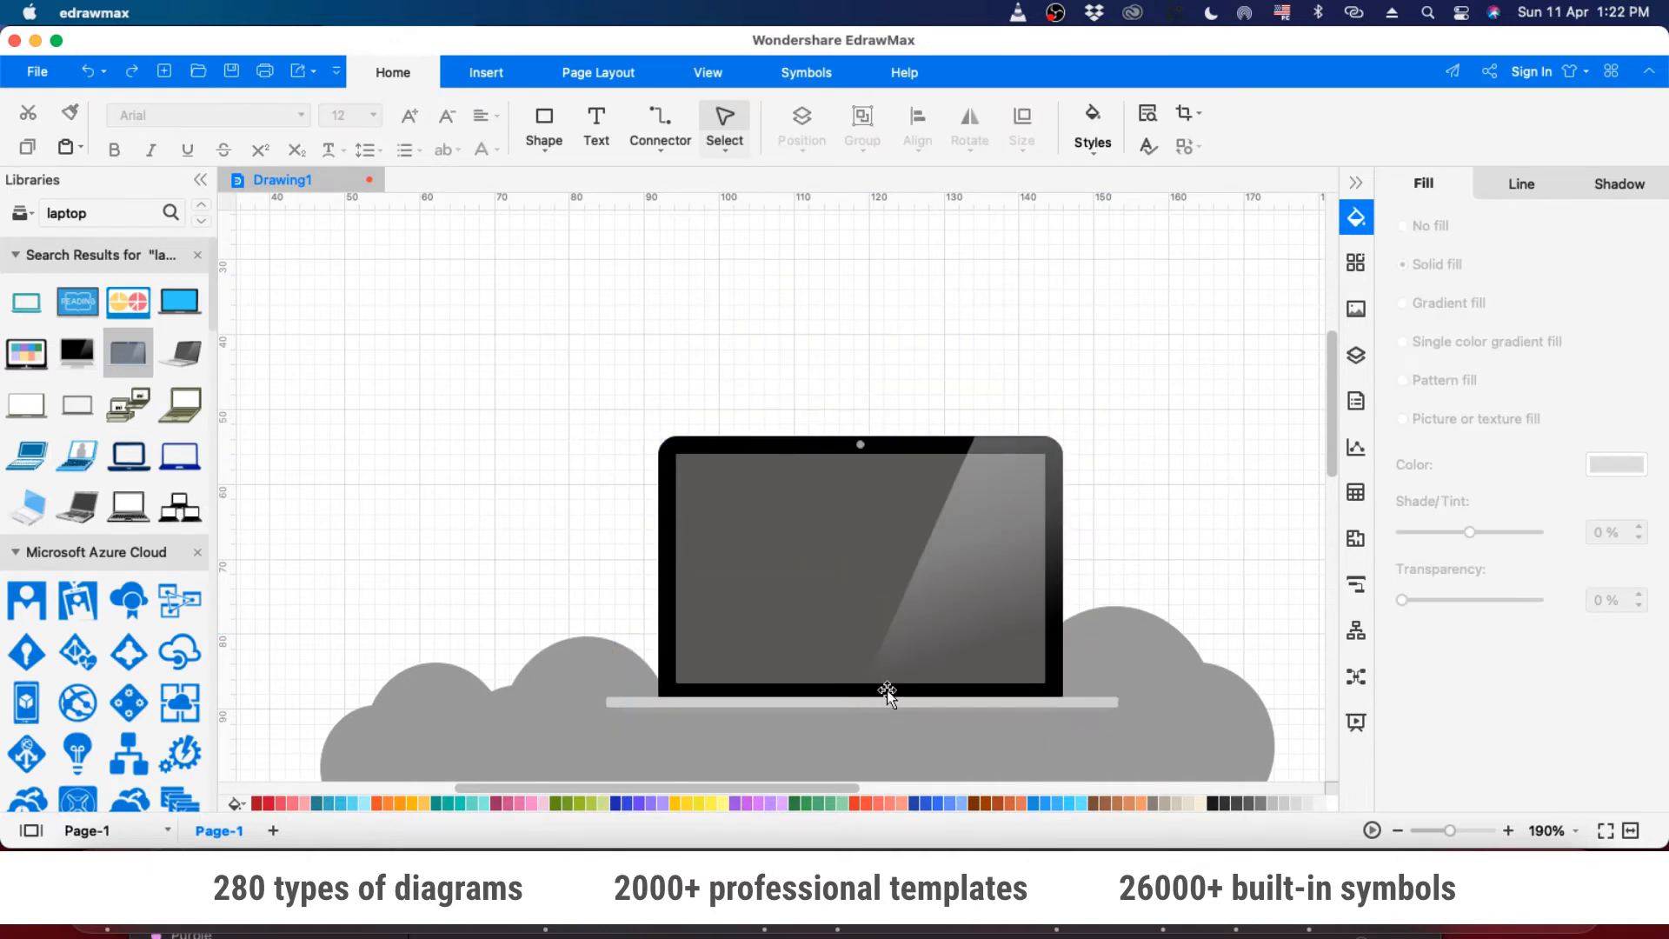
pyautogui.click(881, 557)
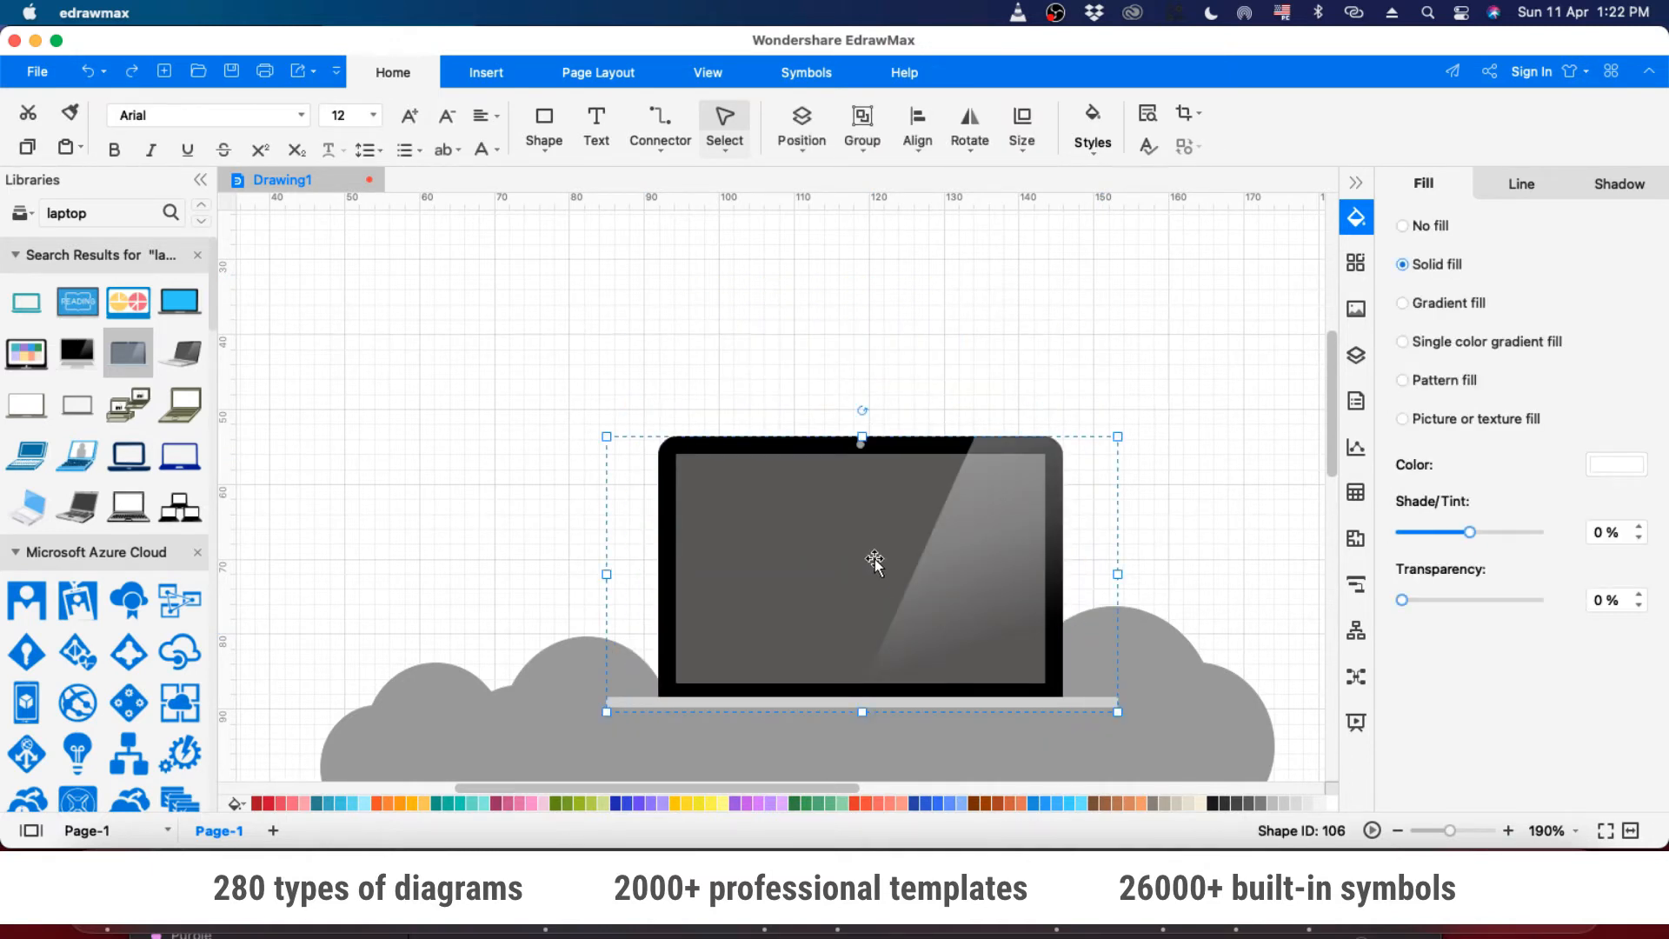
# - Search the symbol library for rocket, place the red-and-white rocket over the laptop, and enlarge and centre it on the screen
pyautogui.doubleClick(108, 221)
pyautogui.write('rocket')
pyautogui.press('Return')
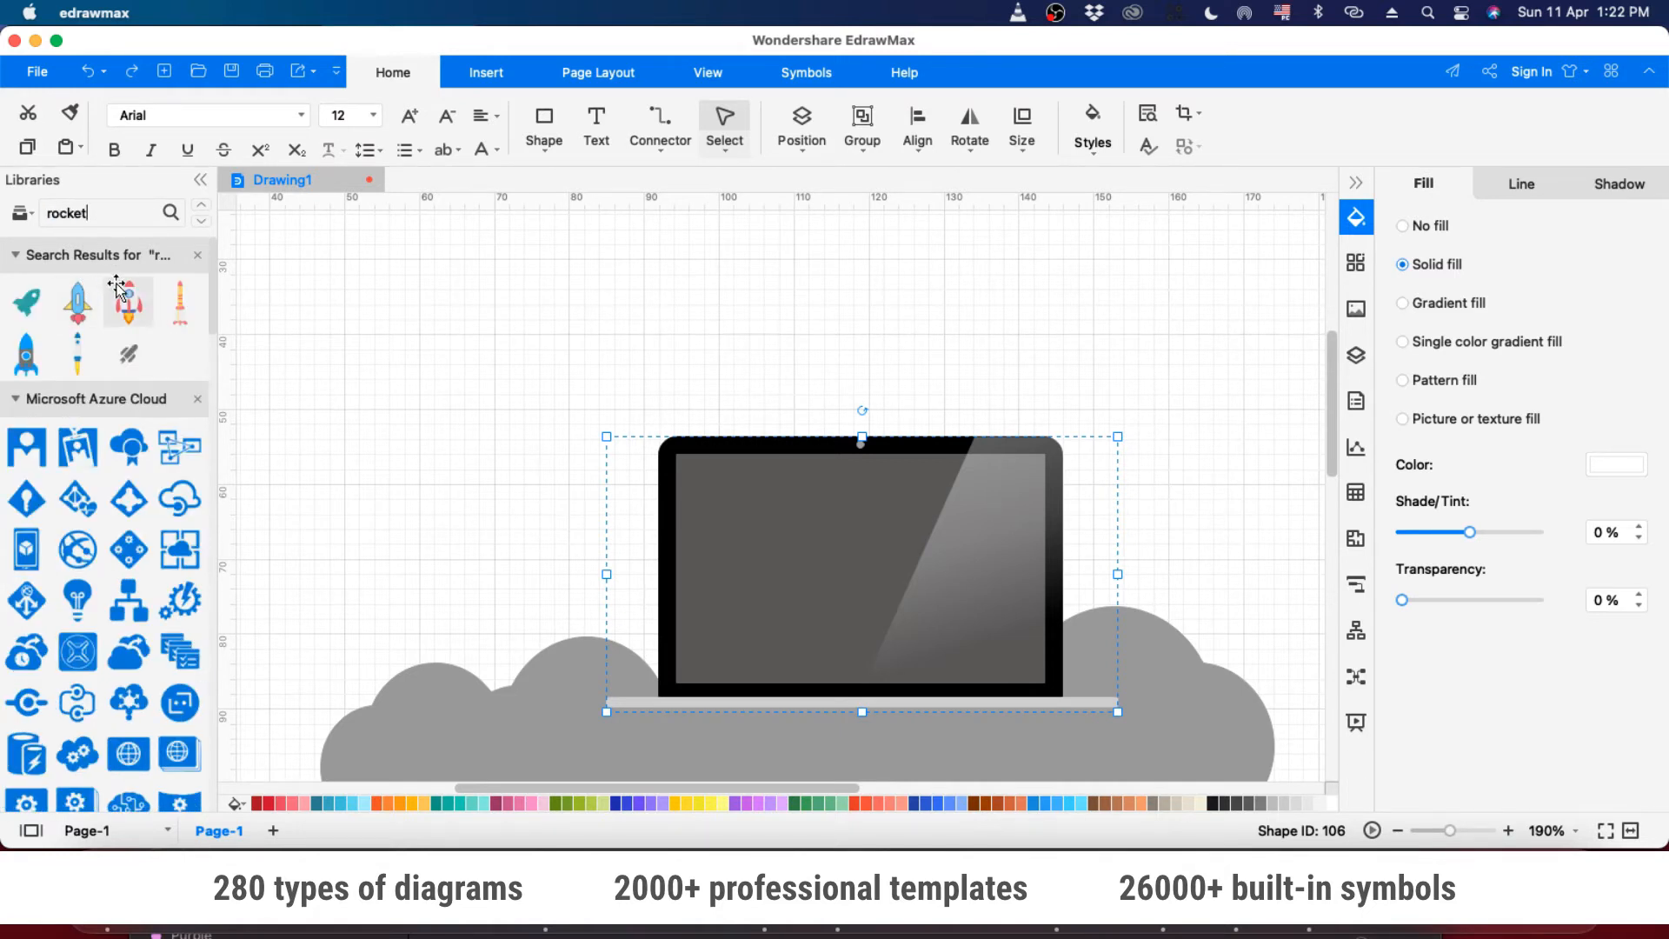
pyautogui.moveTo(128, 302); pyautogui.dragTo(851, 458)
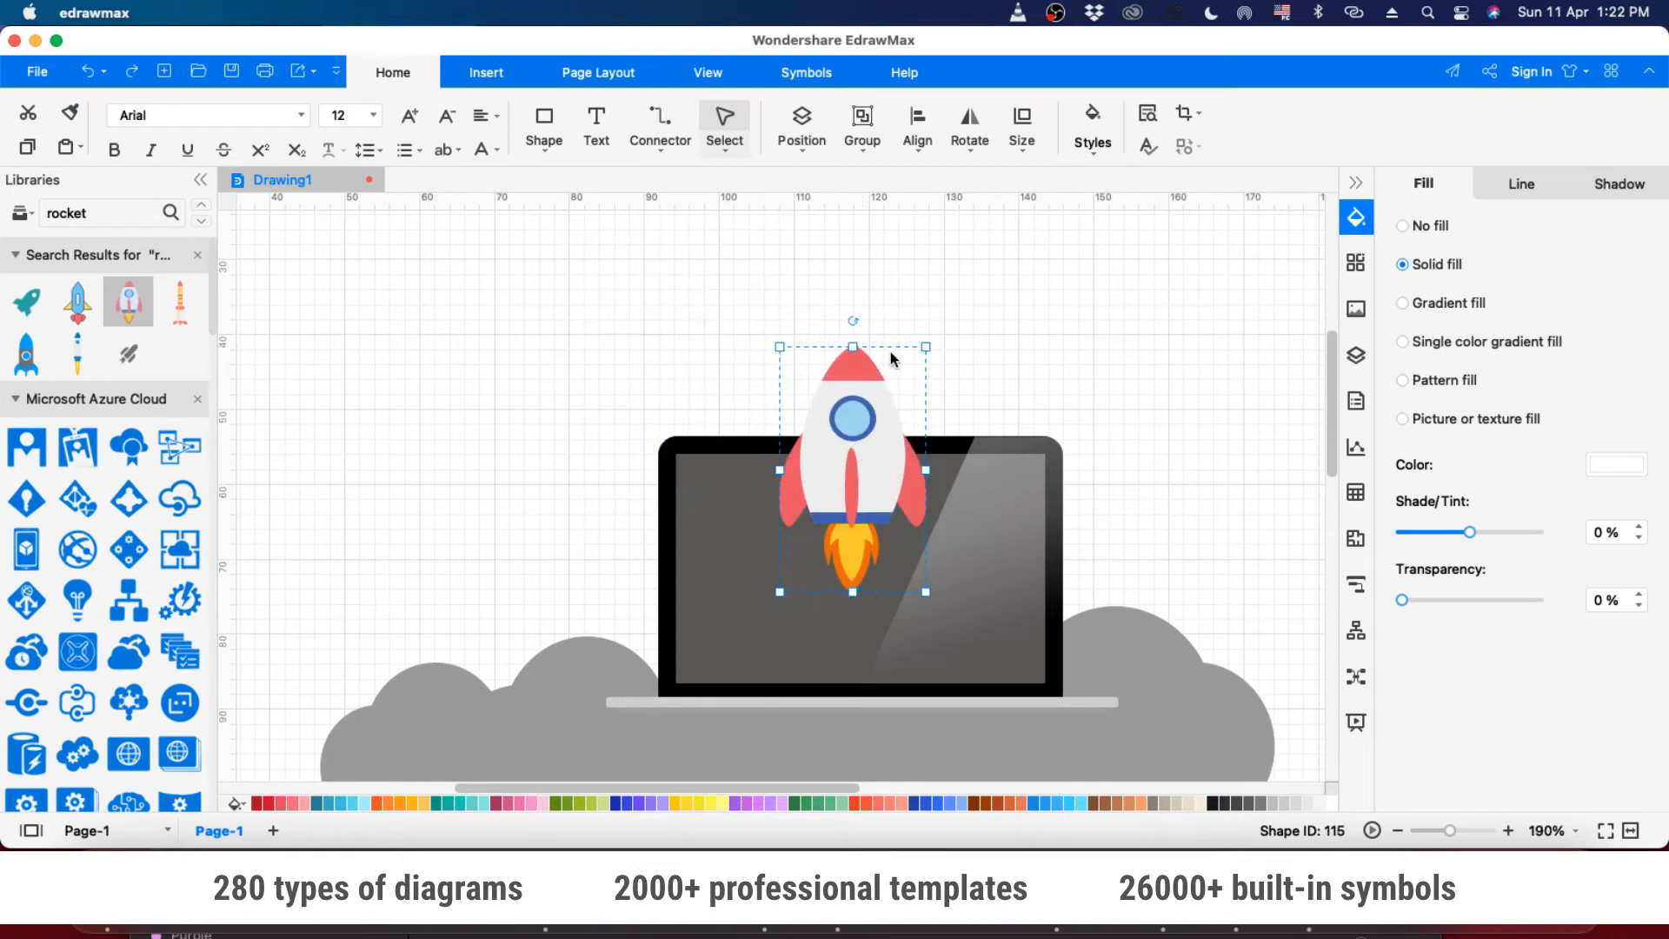
pyautogui.moveTo(923, 347); pyautogui.dragTo(969, 284)
pyautogui.moveTo(884, 405); pyautogui.dragTo(873, 426)
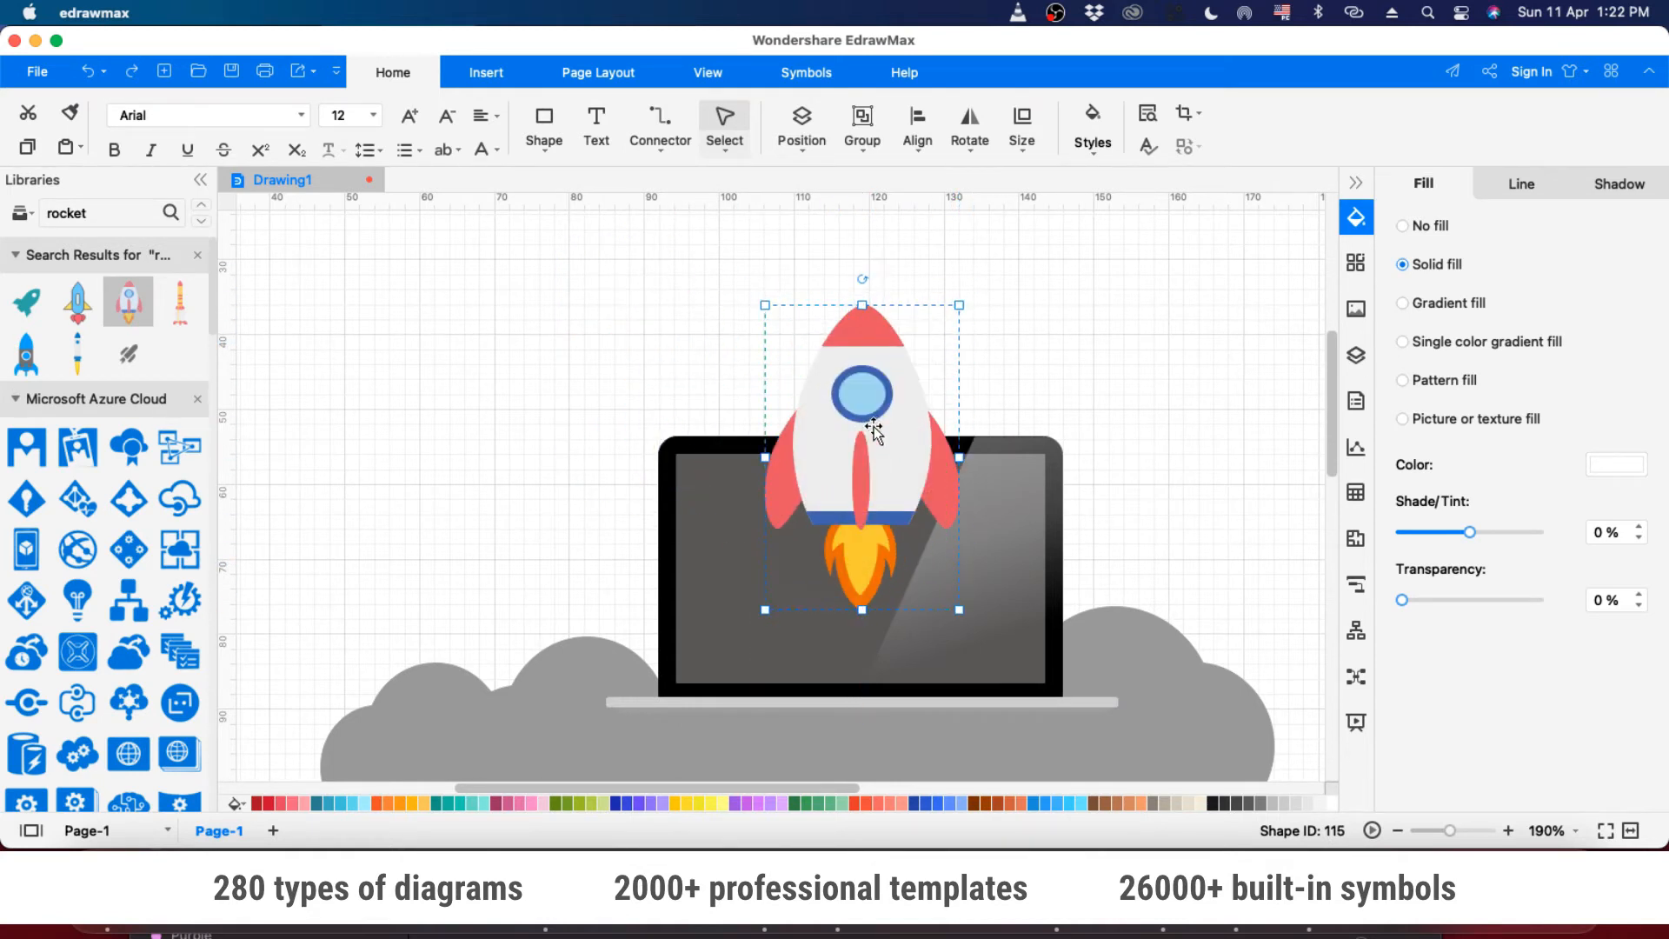
# - Search the symbol library for scientist and place the figure on the cloud, overlapping the laptop's left side
pyautogui.doubleClick(102, 213)
pyautogui.write('scientist')
pyautogui.press('Return')
pyautogui.moveTo(24, 299); pyautogui.dragTo(618, 402)
pyautogui.scroll(8, 666, 461)
pyautogui.scroll(-8, 684, 473)
pyautogui.moveTo(595, 334); pyautogui.dragTo(605, 342)
pyautogui.scroll(2, 639, 394)
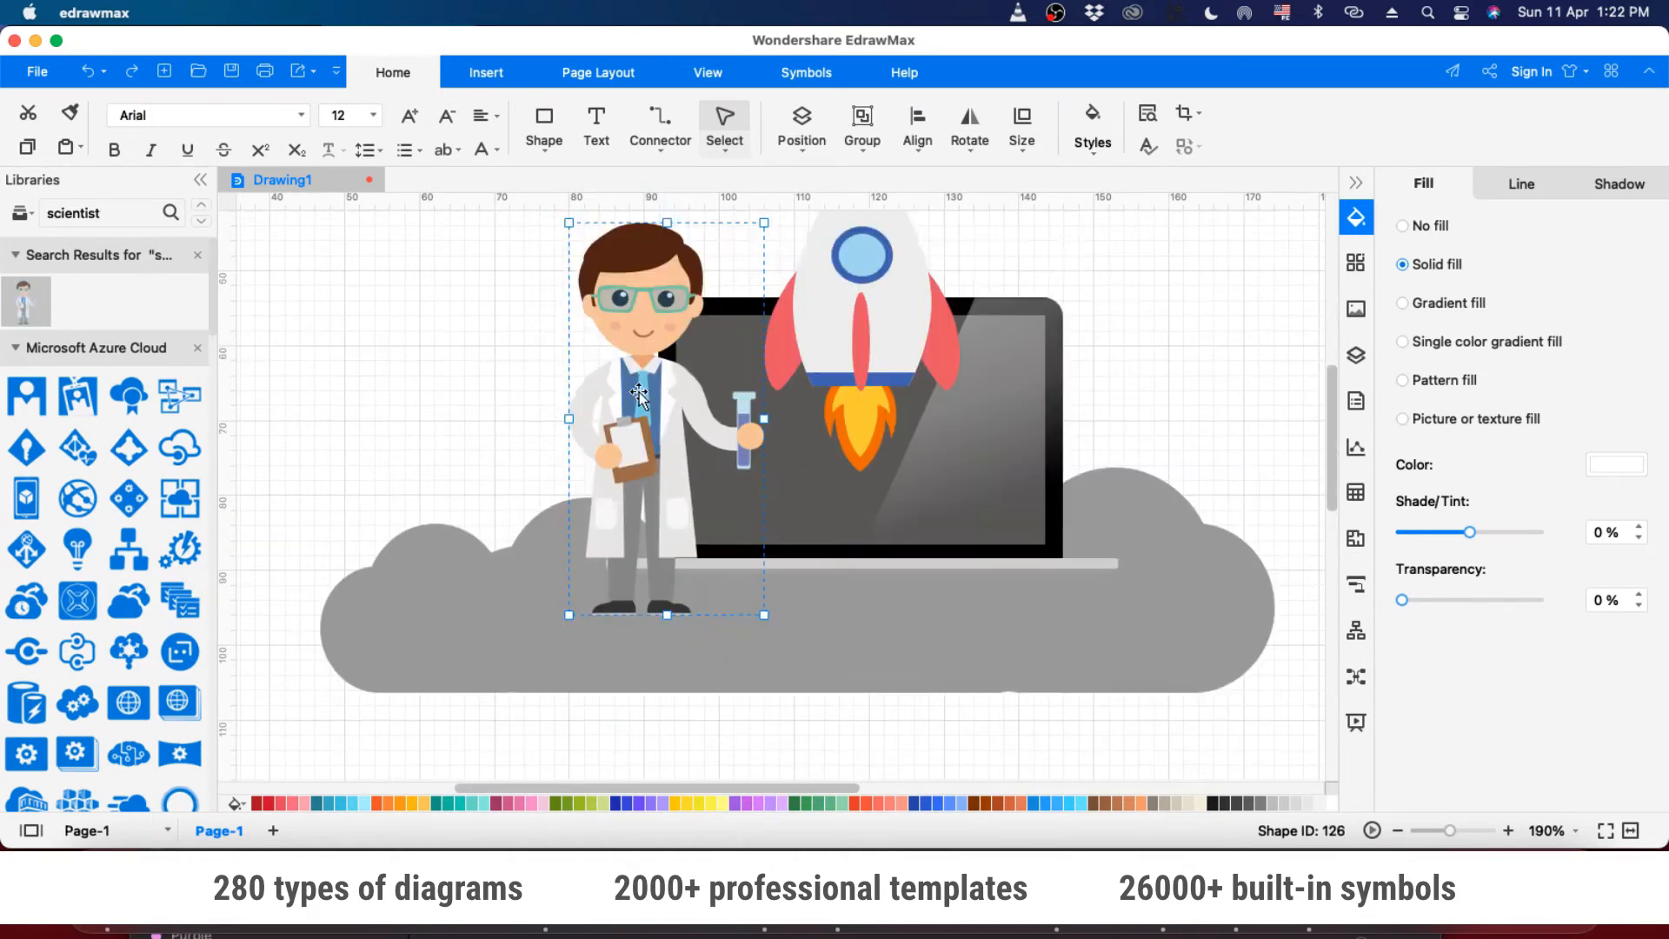
pyautogui.scroll(2, 638, 393)
pyautogui.scroll(-4, 973, 412)
pyautogui.scroll(-1, 988, 564)
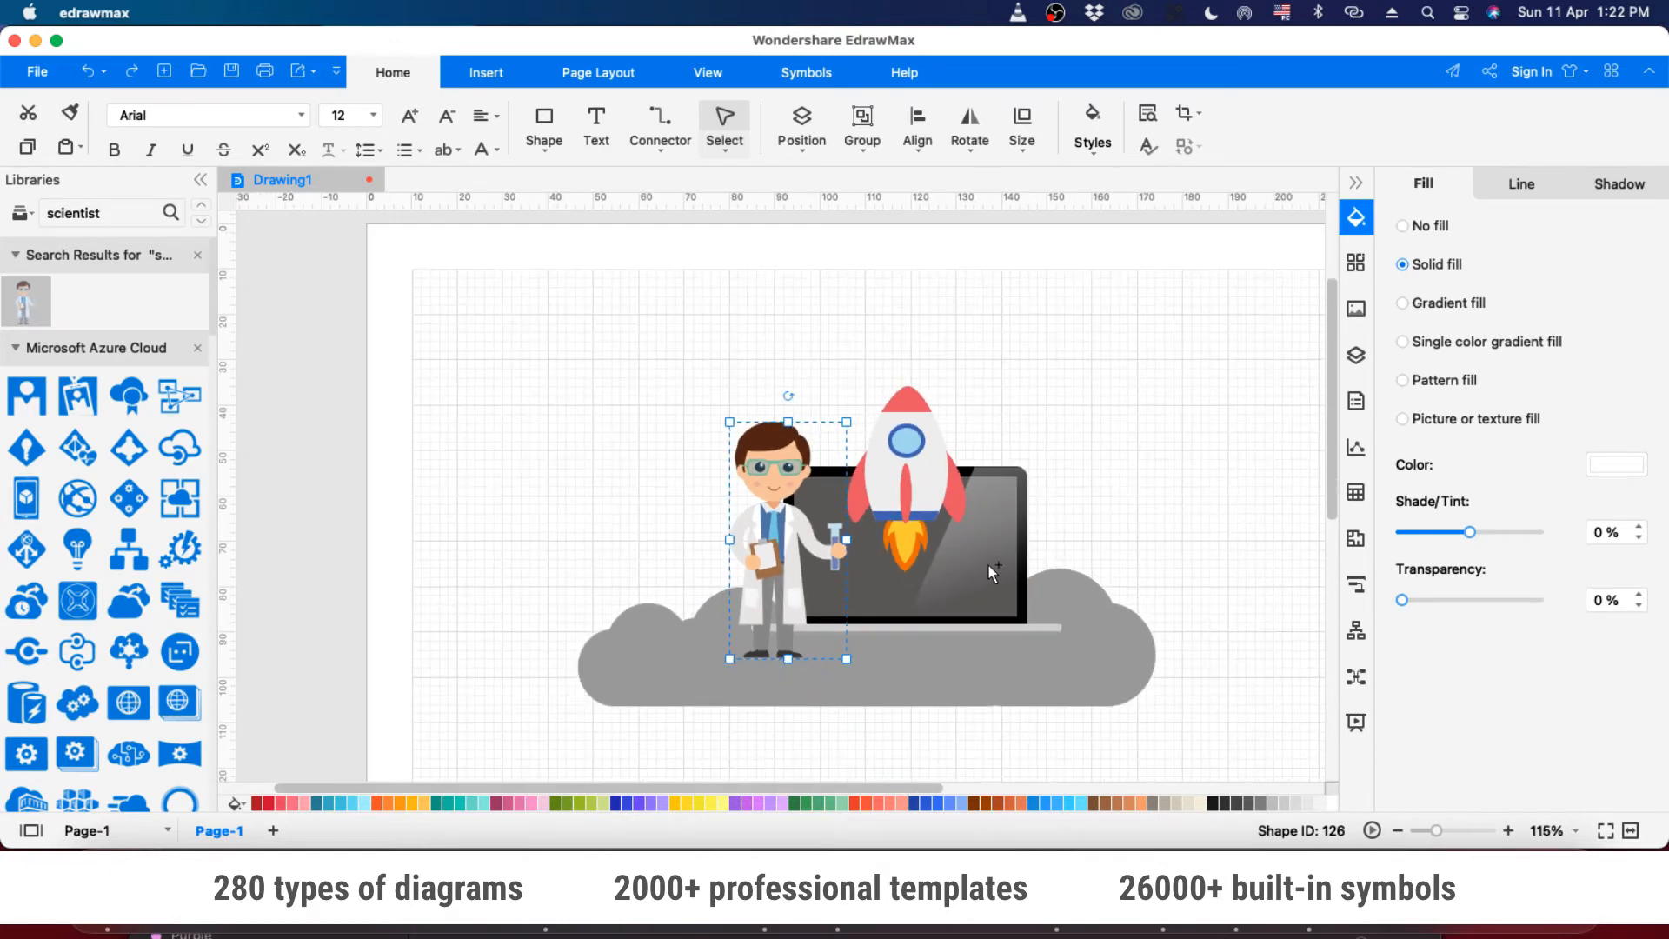
pyautogui.scroll(2, 964, 495)
# - Search the symbol library for gear and place two solid gears at the laptop's upper-right corner
pyautogui.doubleClick(111, 215)
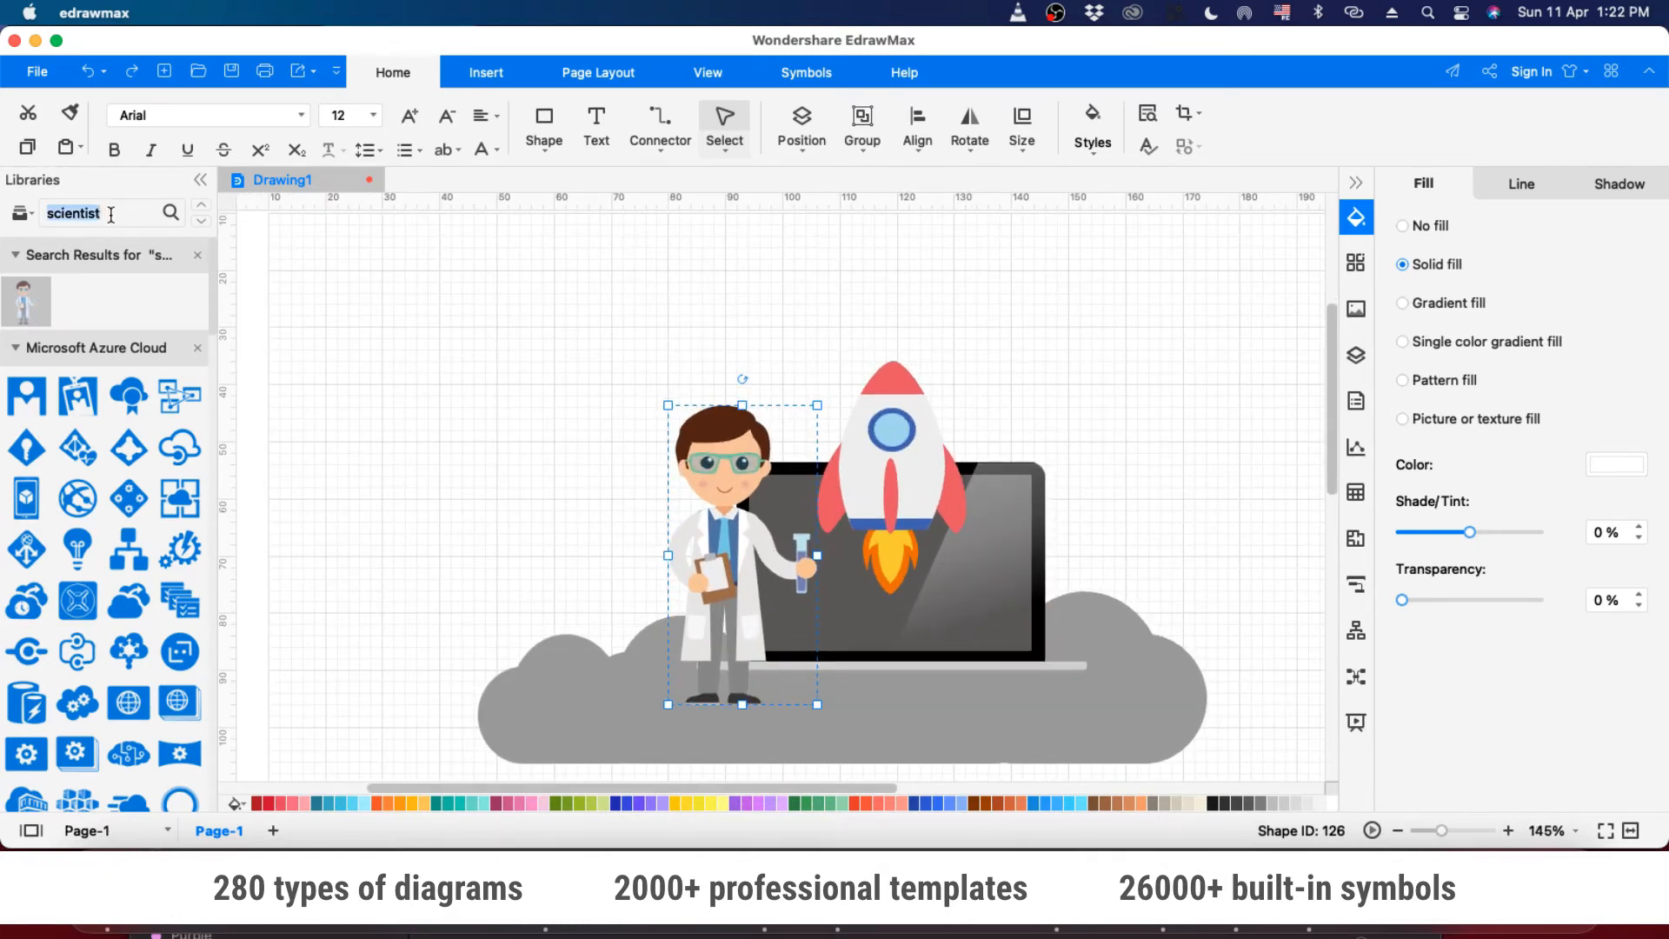
pyautogui.write('grear')
pyautogui.press('Return')
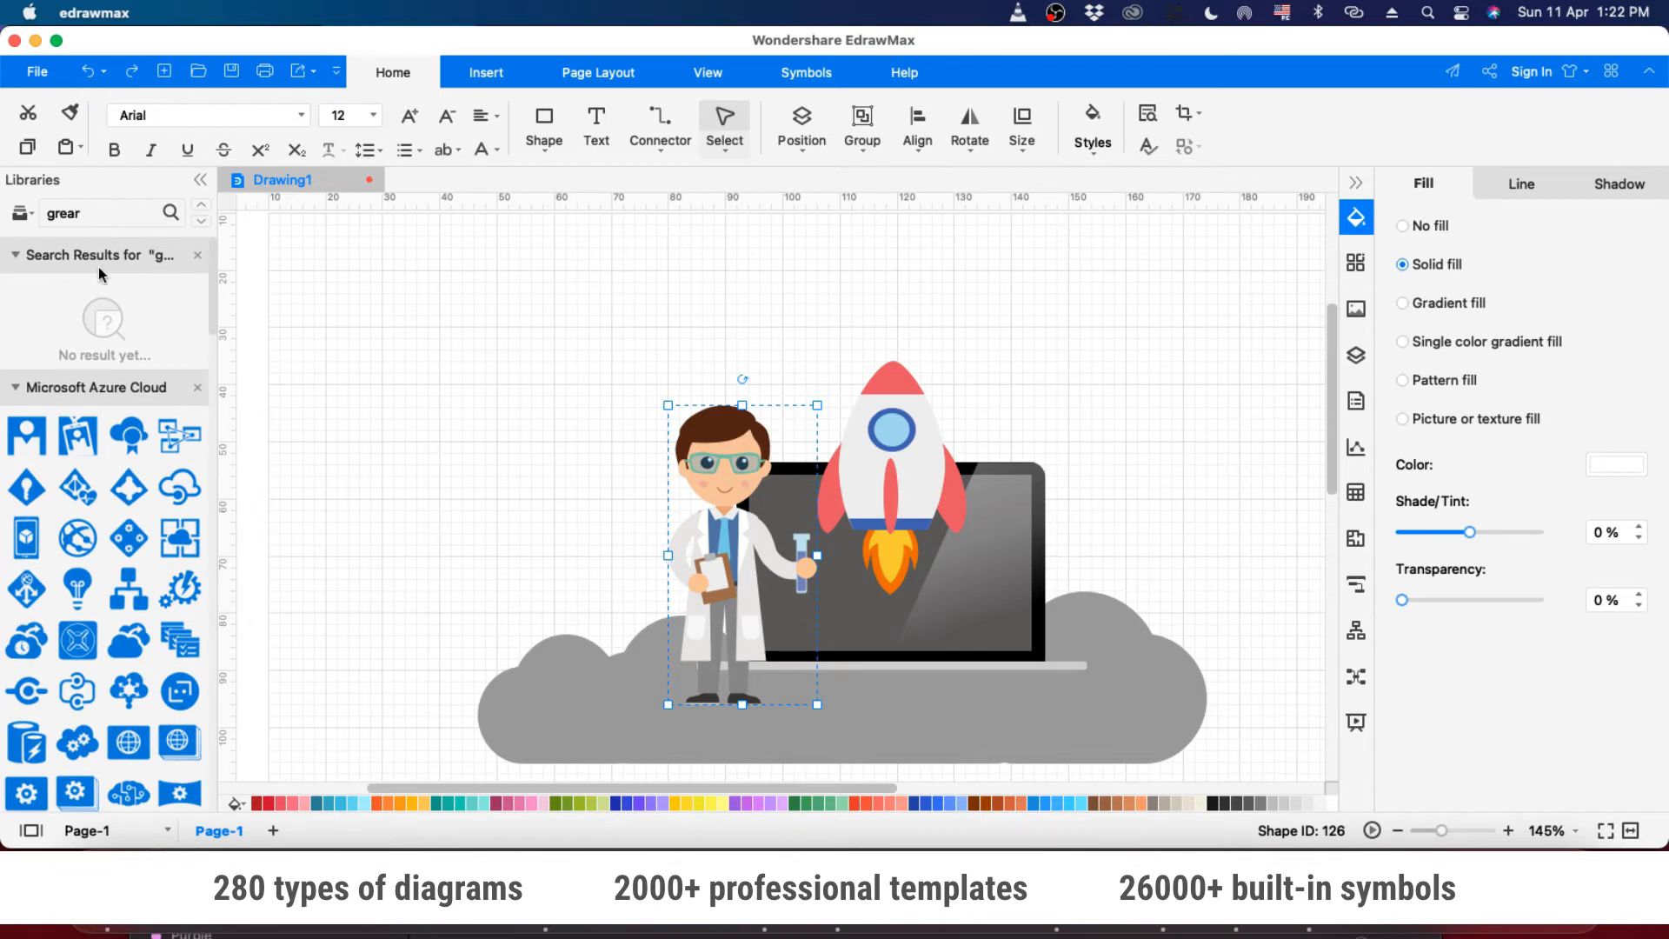
pyautogui.press('BackSpace')
pyautogui.press('BackSpace')
pyautogui.press('BackSpace')
pyautogui.press('Return')
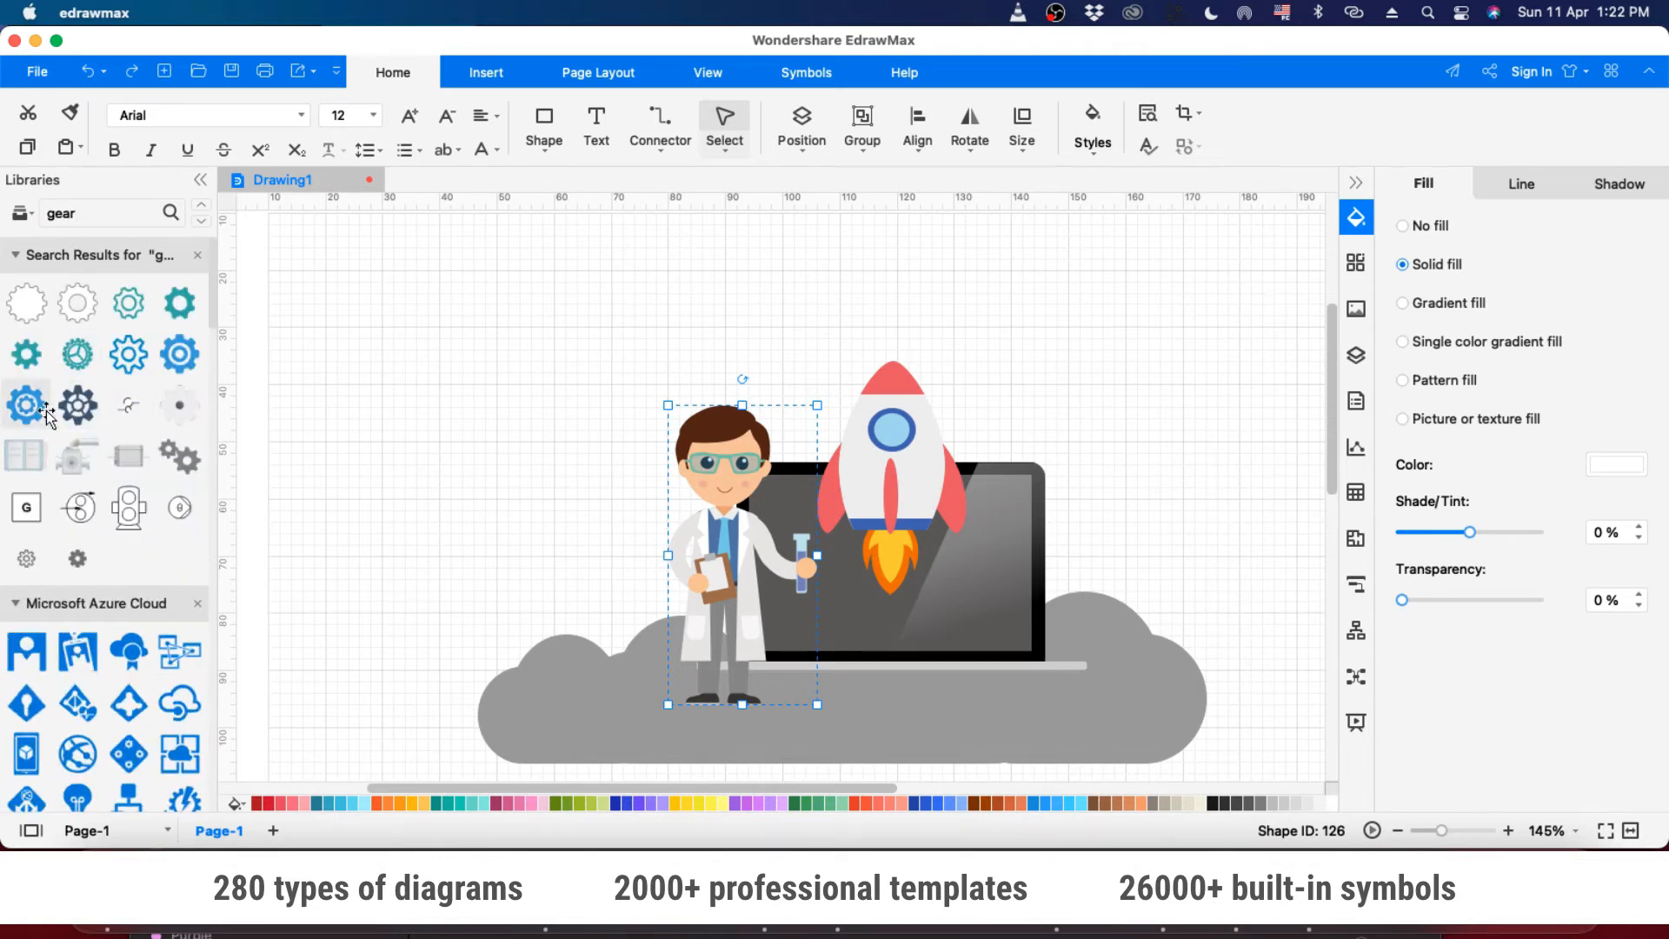
pyautogui.moveTo(180, 304); pyautogui.dragTo(1061, 514)
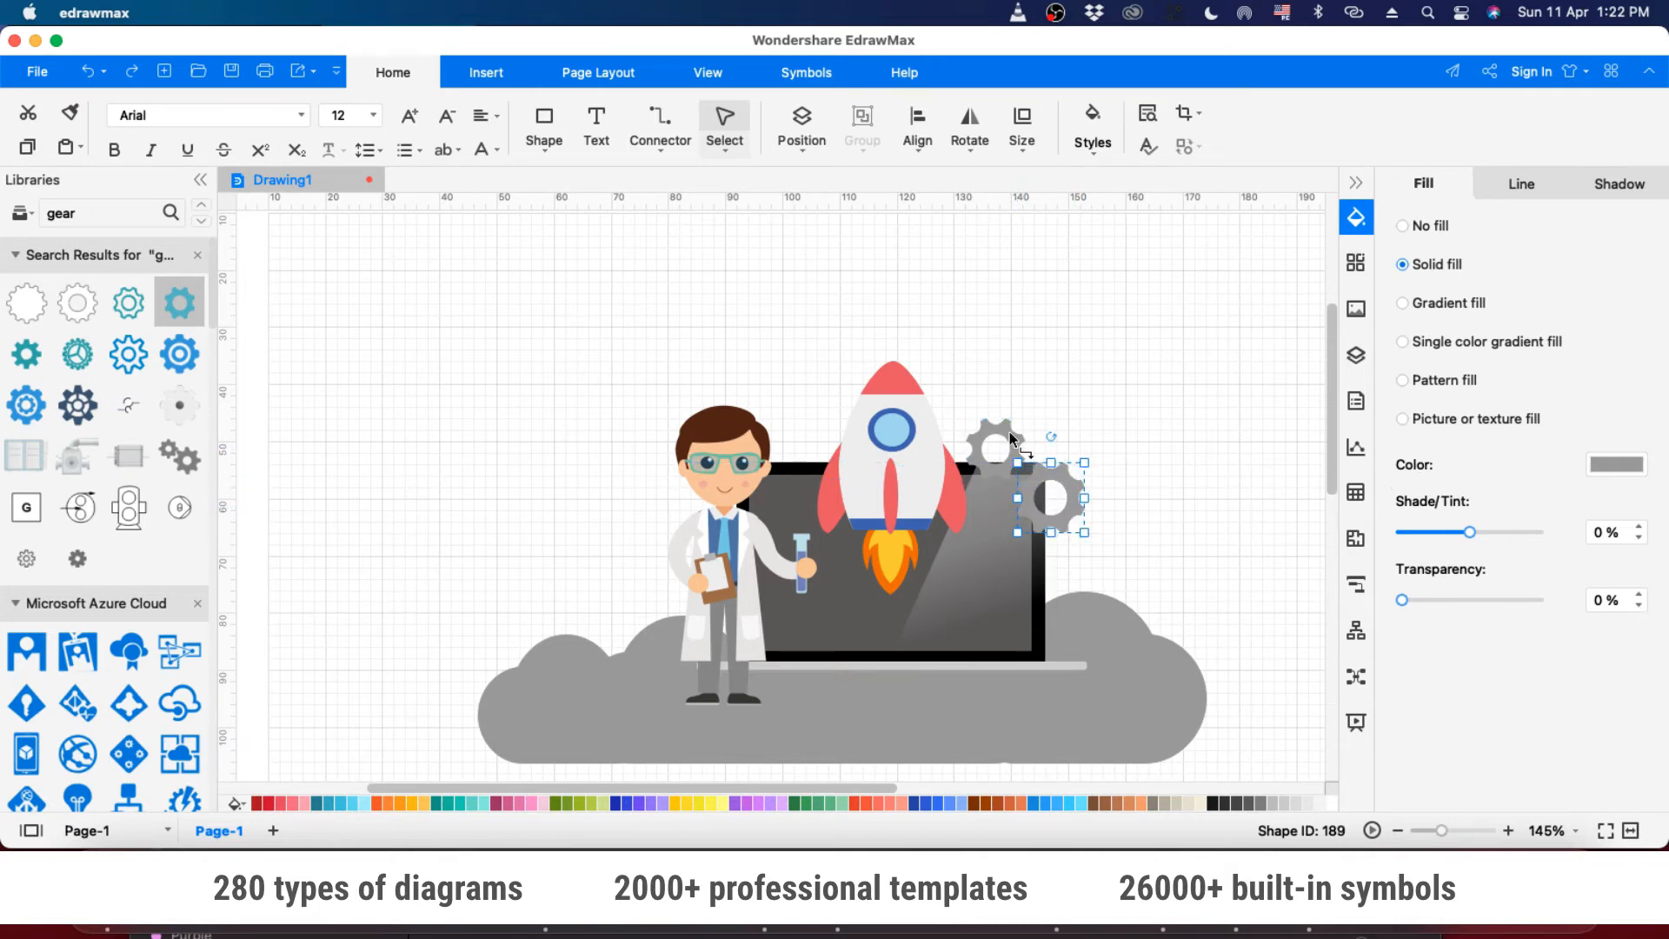
# - Fill both gears with white
pyautogui.keyDown('shift'); pyautogui.click(1011, 437); pyautogui.keyUp('shift')
pyautogui.click(1614, 464)
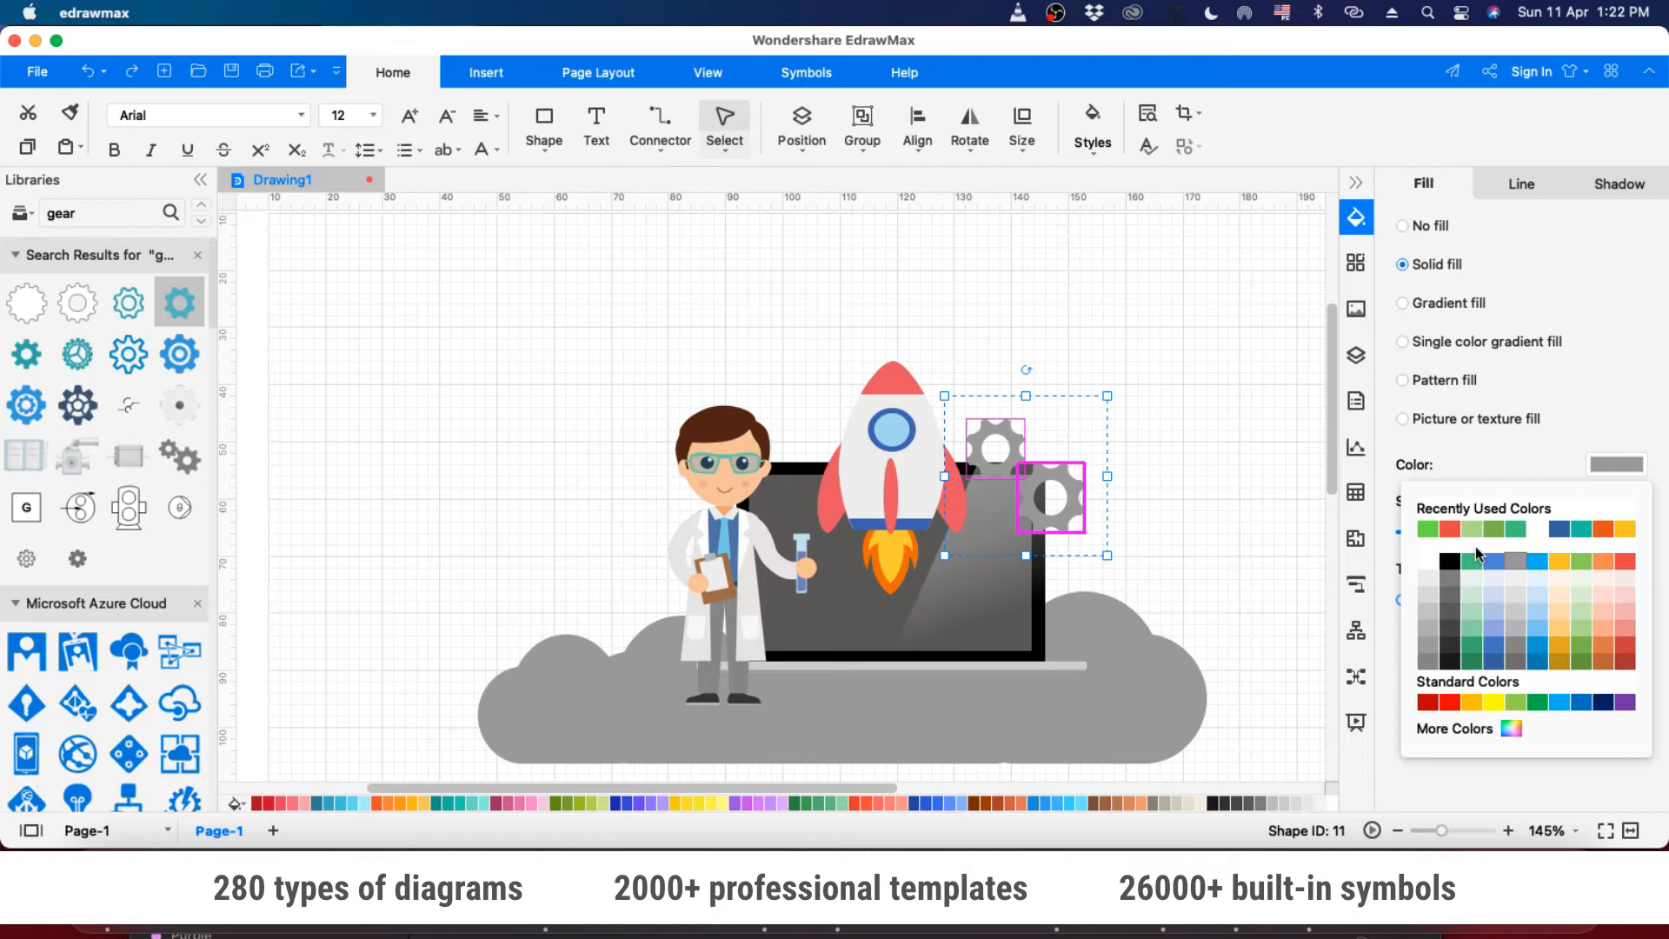
pyautogui.click(1432, 563)
pyautogui.click(1260, 513)
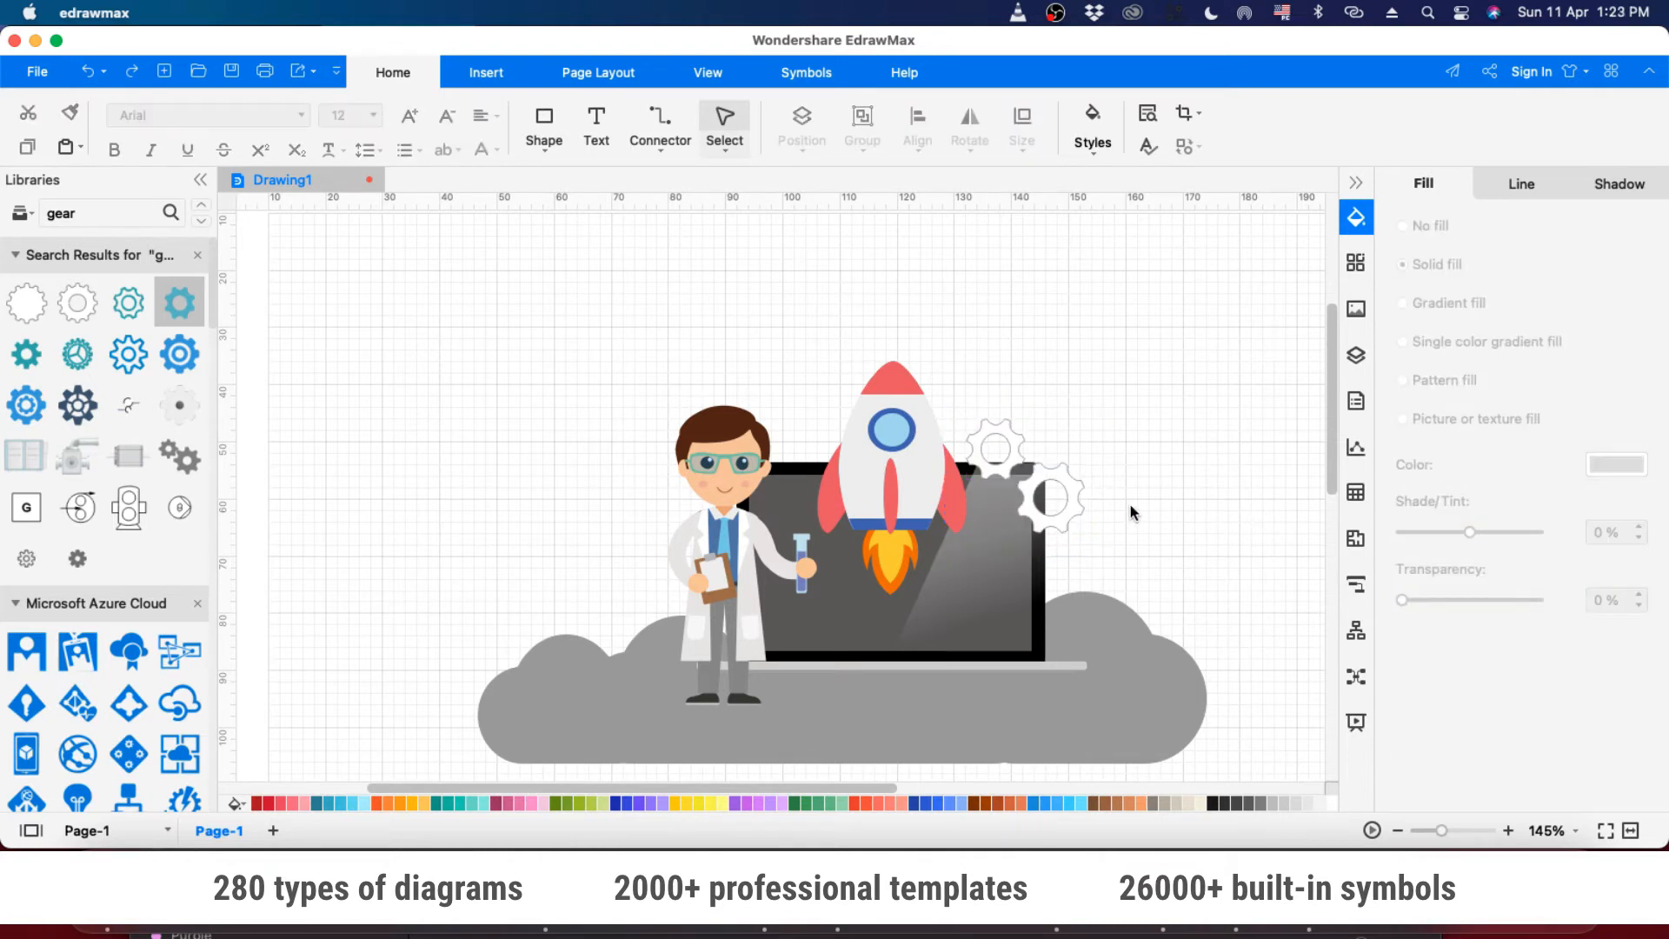
# - Search the symbol library for star, place a four-pointed star left of the scientist's head, and shrink it
pyautogui.doubleClick(104, 216)
pyautogui.write('star')
pyautogui.press('Return')
pyautogui.moveTo(76, 301); pyautogui.dragTo(543, 366)
pyautogui.moveTo(629, 461); pyautogui.dragTo(597, 424)
pyautogui.click(549, 388)
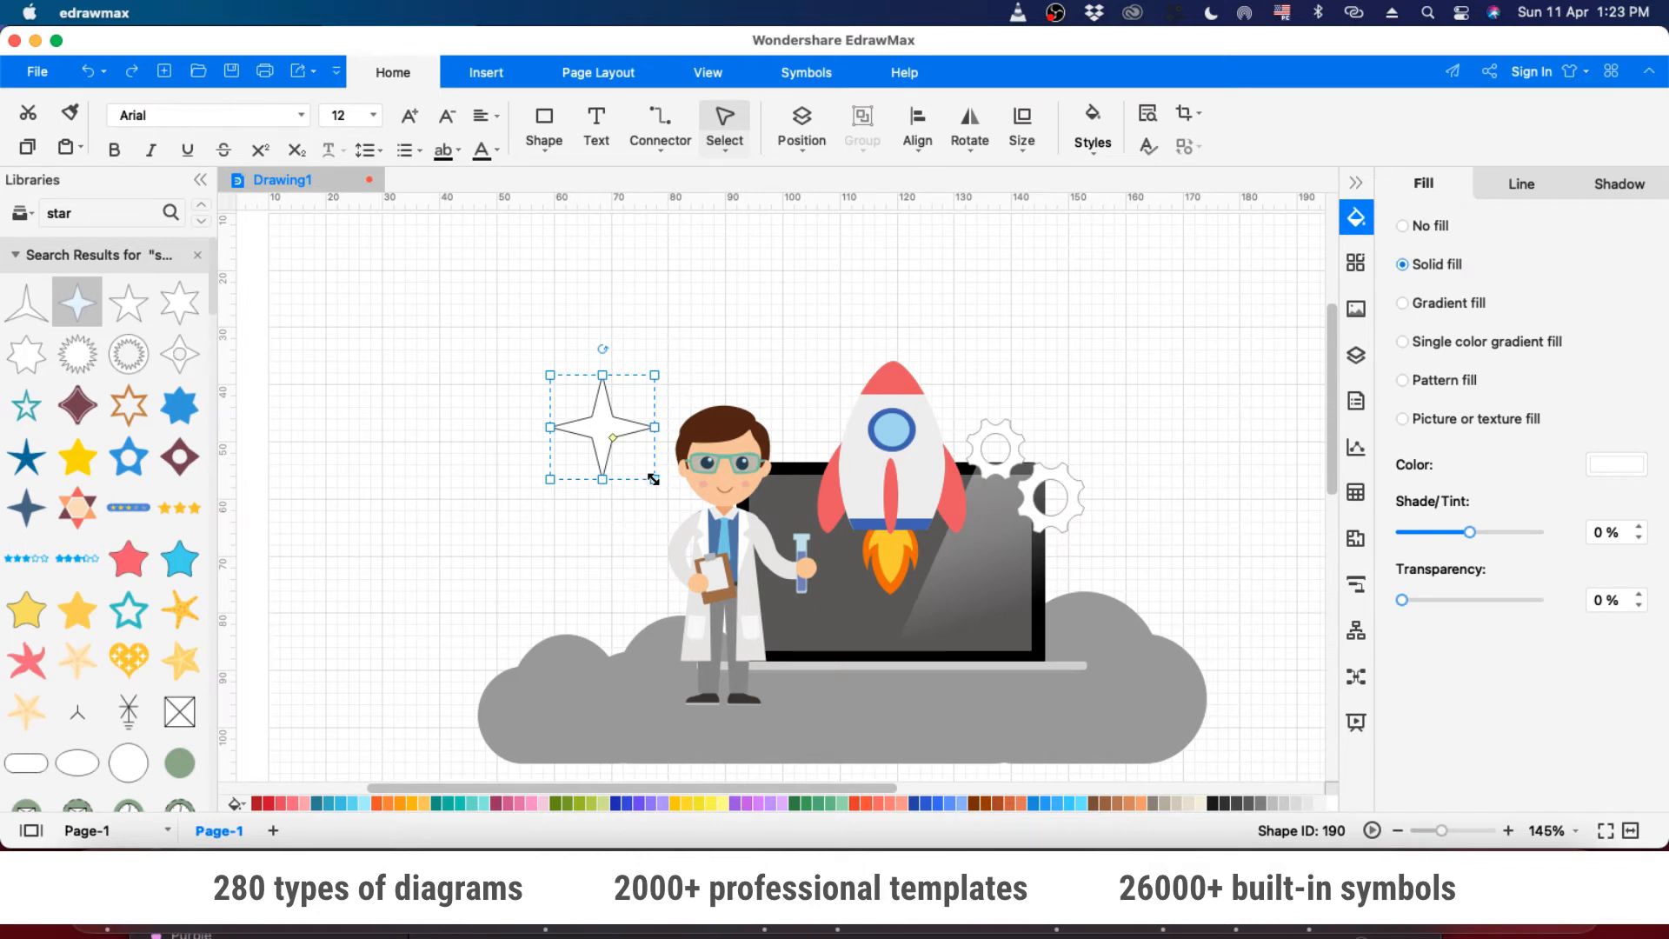
pyautogui.moveTo(652, 479); pyautogui.dragTo(615, 463)
# - Adjust the inner corners of the small star beside the scientist's head so its four arms are slim and pointed
pyautogui.scroll(5, 617, 463)
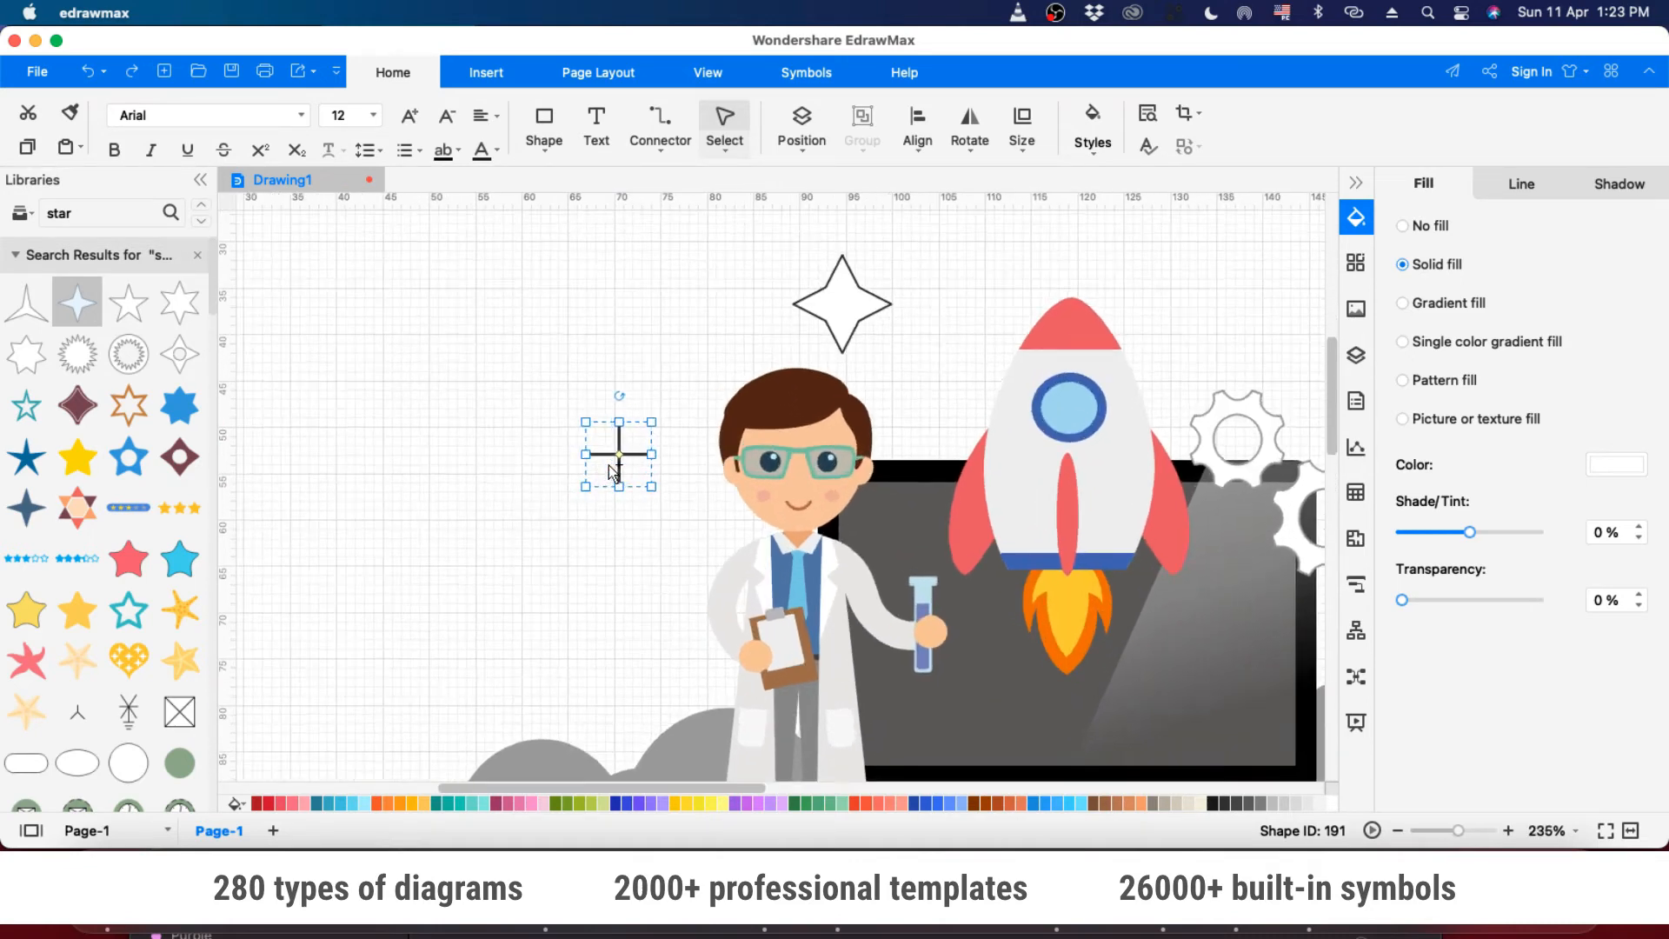
pyautogui.moveTo(625, 451)
pyautogui.mouseDown()
pyautogui.moveTo(648, 476)
pyautogui.moveTo(636, 465)
pyautogui.mouseUp()
pyautogui.click(690, 378)
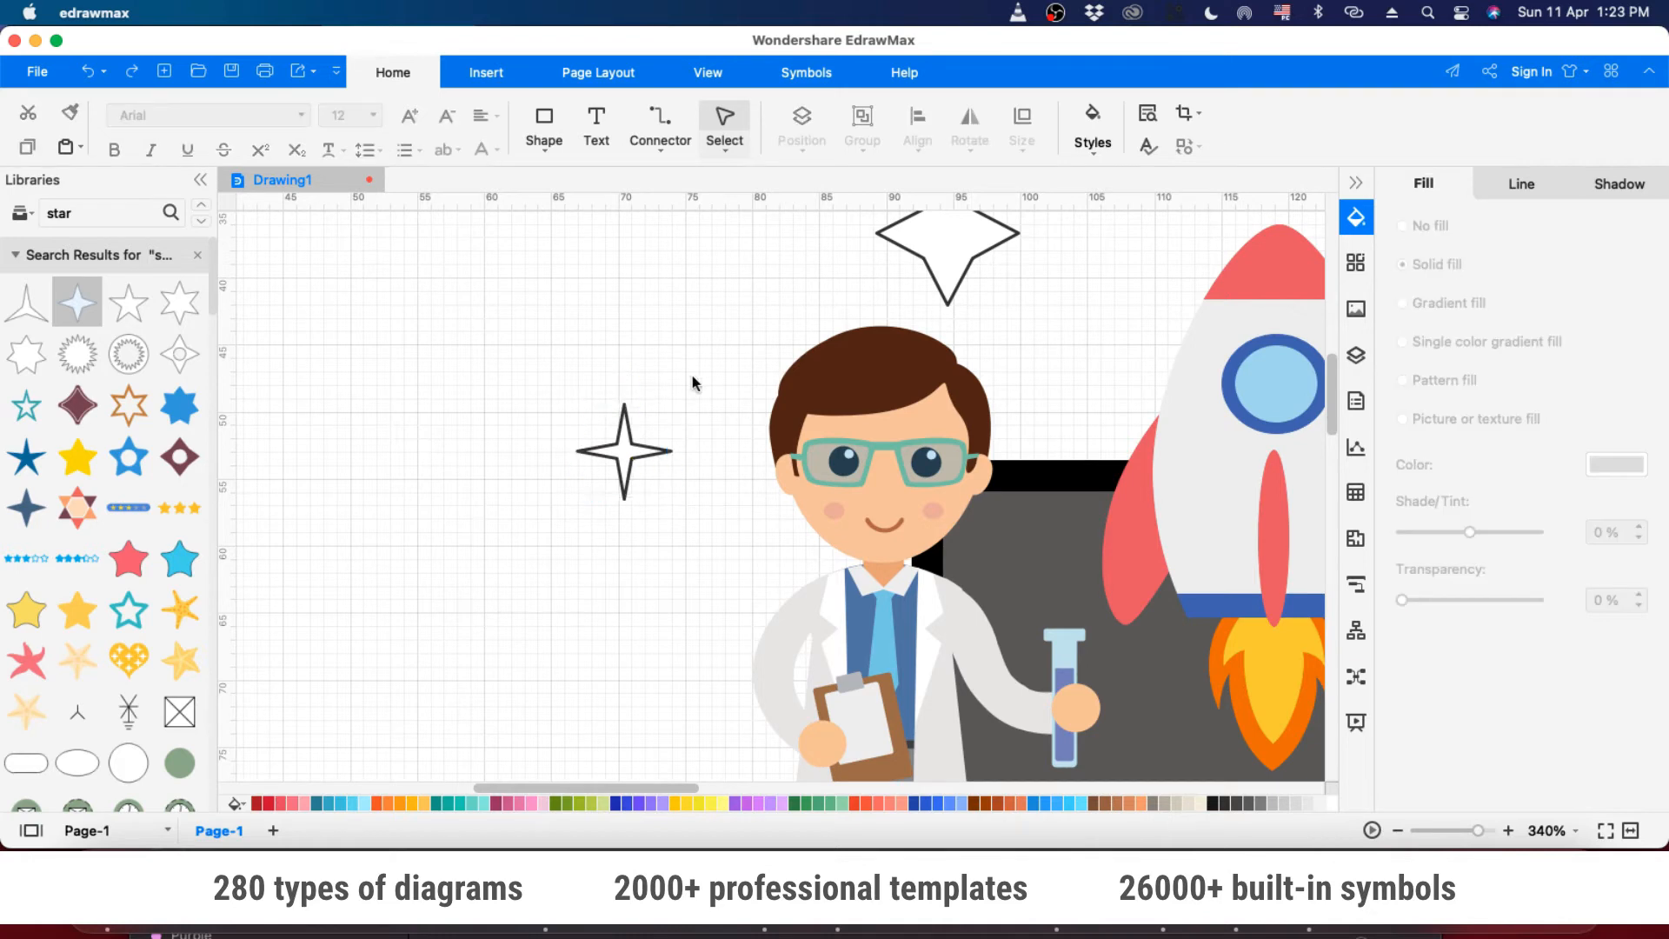
pyautogui.scroll(1, 683, 441)
pyautogui.scroll(-4, 696, 457)
pyautogui.scroll(-5, 697, 456)
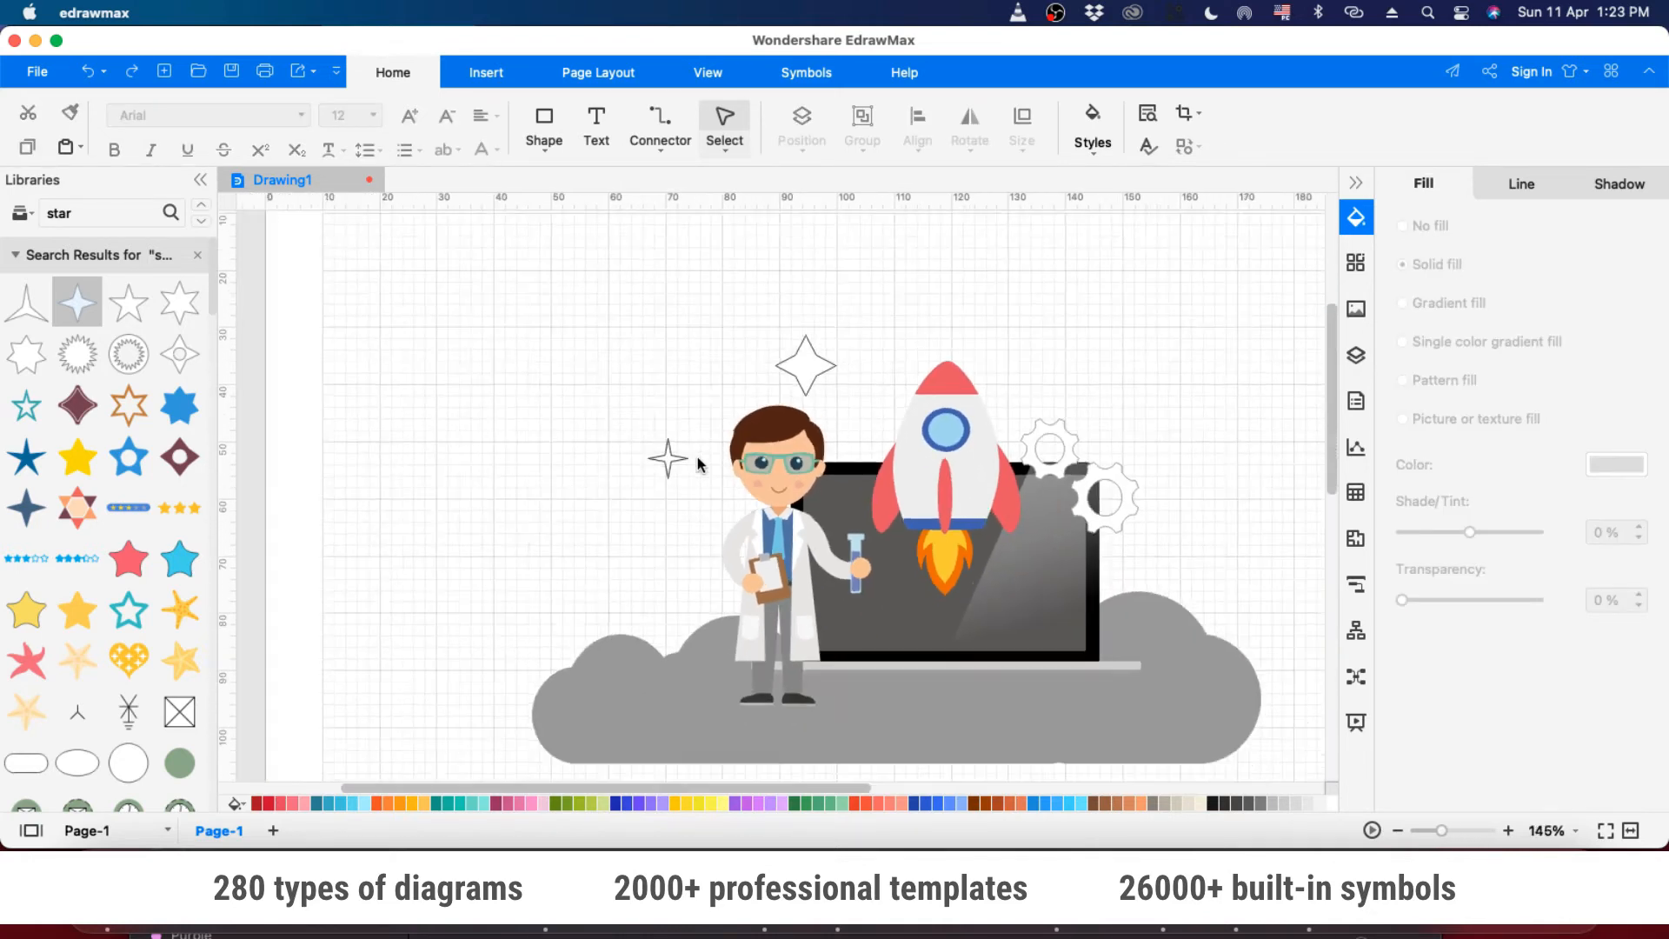
# - Group the cloud, laptop, scientist, rocket, gears and stars into one object and shift it slightly down and right
pyautogui.moveTo(564, 366)
pyautogui.mouseDown()
pyautogui.moveTo(1130, 714)
pyautogui.moveTo(1163, 686)
pyautogui.mouseUp()
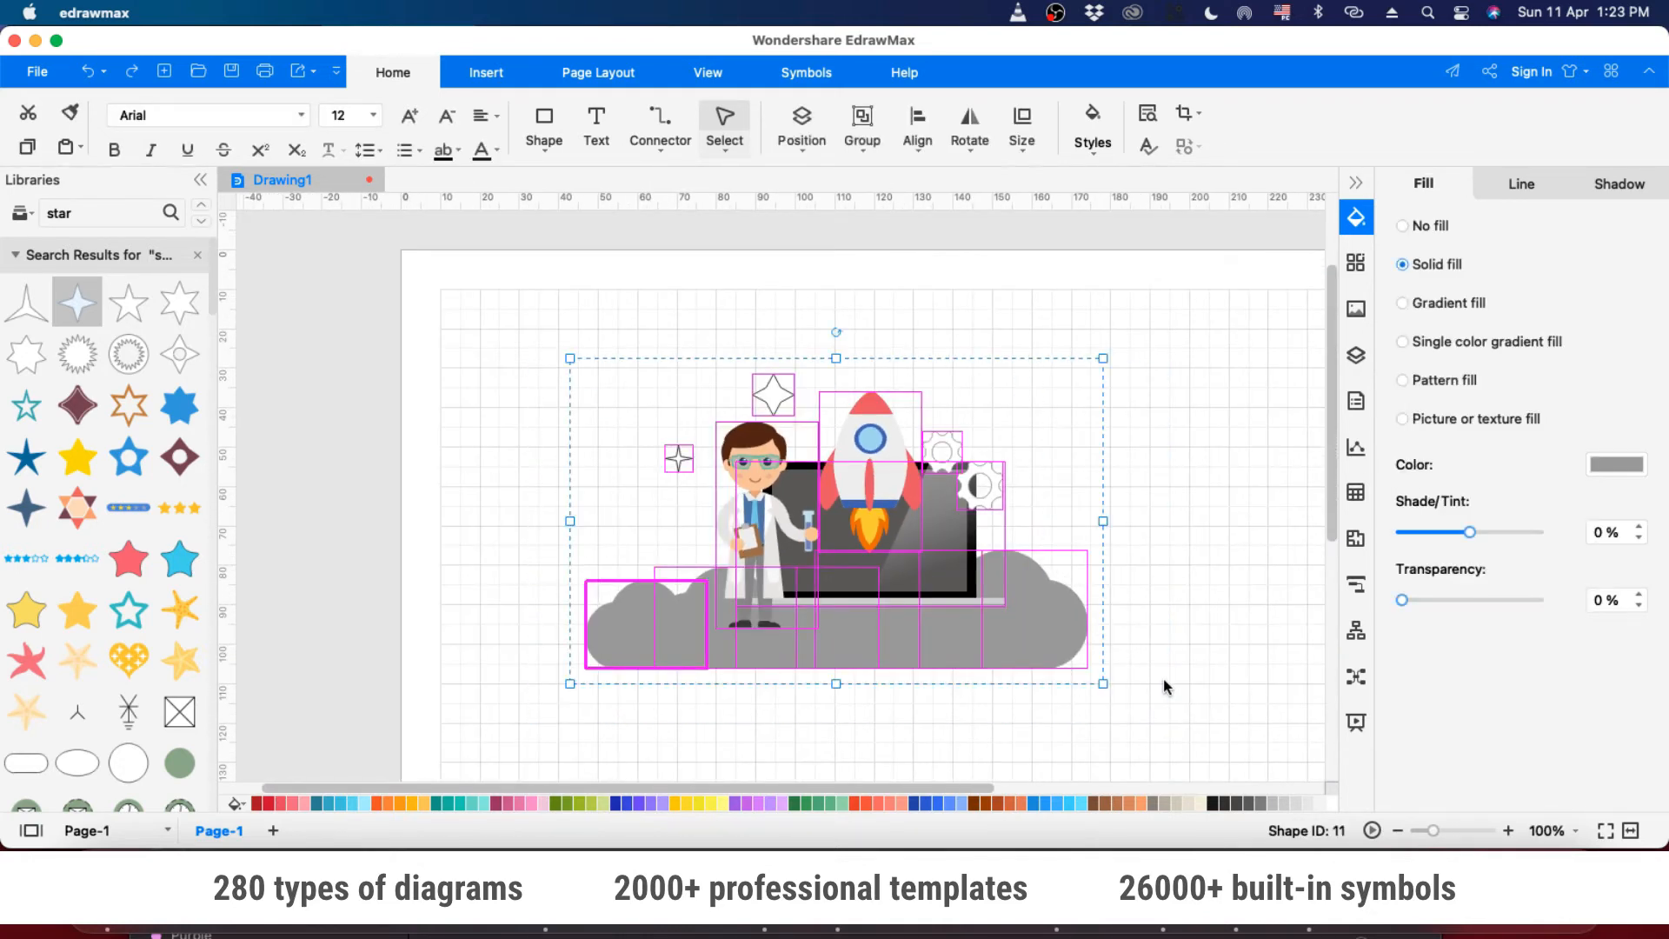
pyautogui.press('super+g')
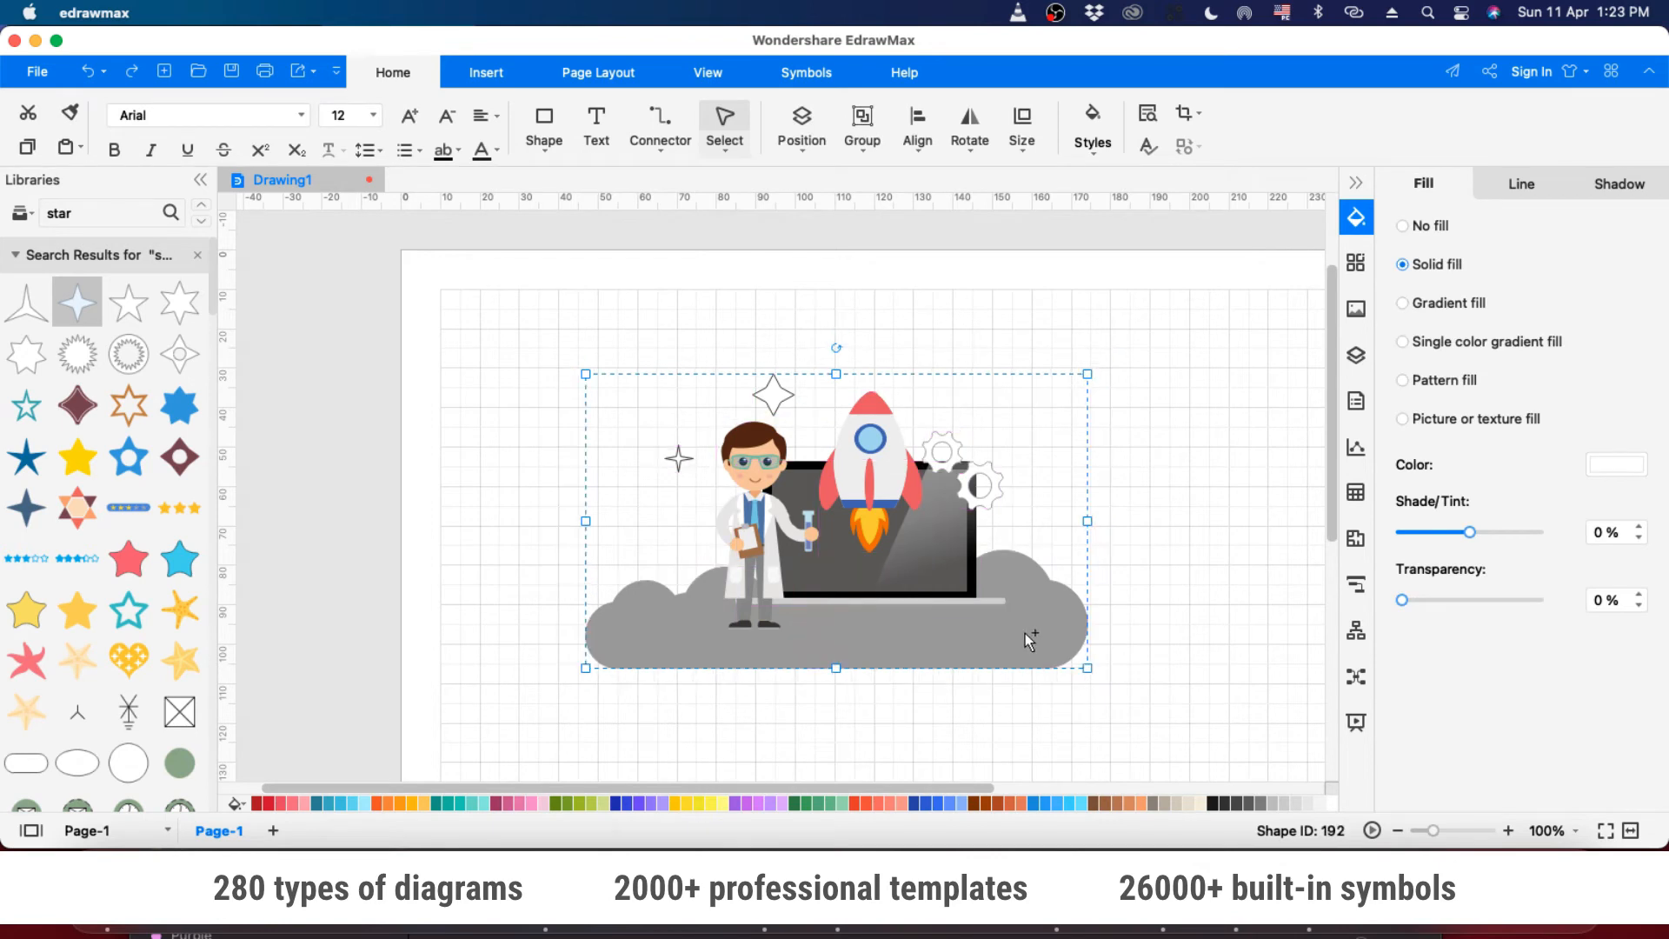
pyautogui.scroll(3, 956, 625)
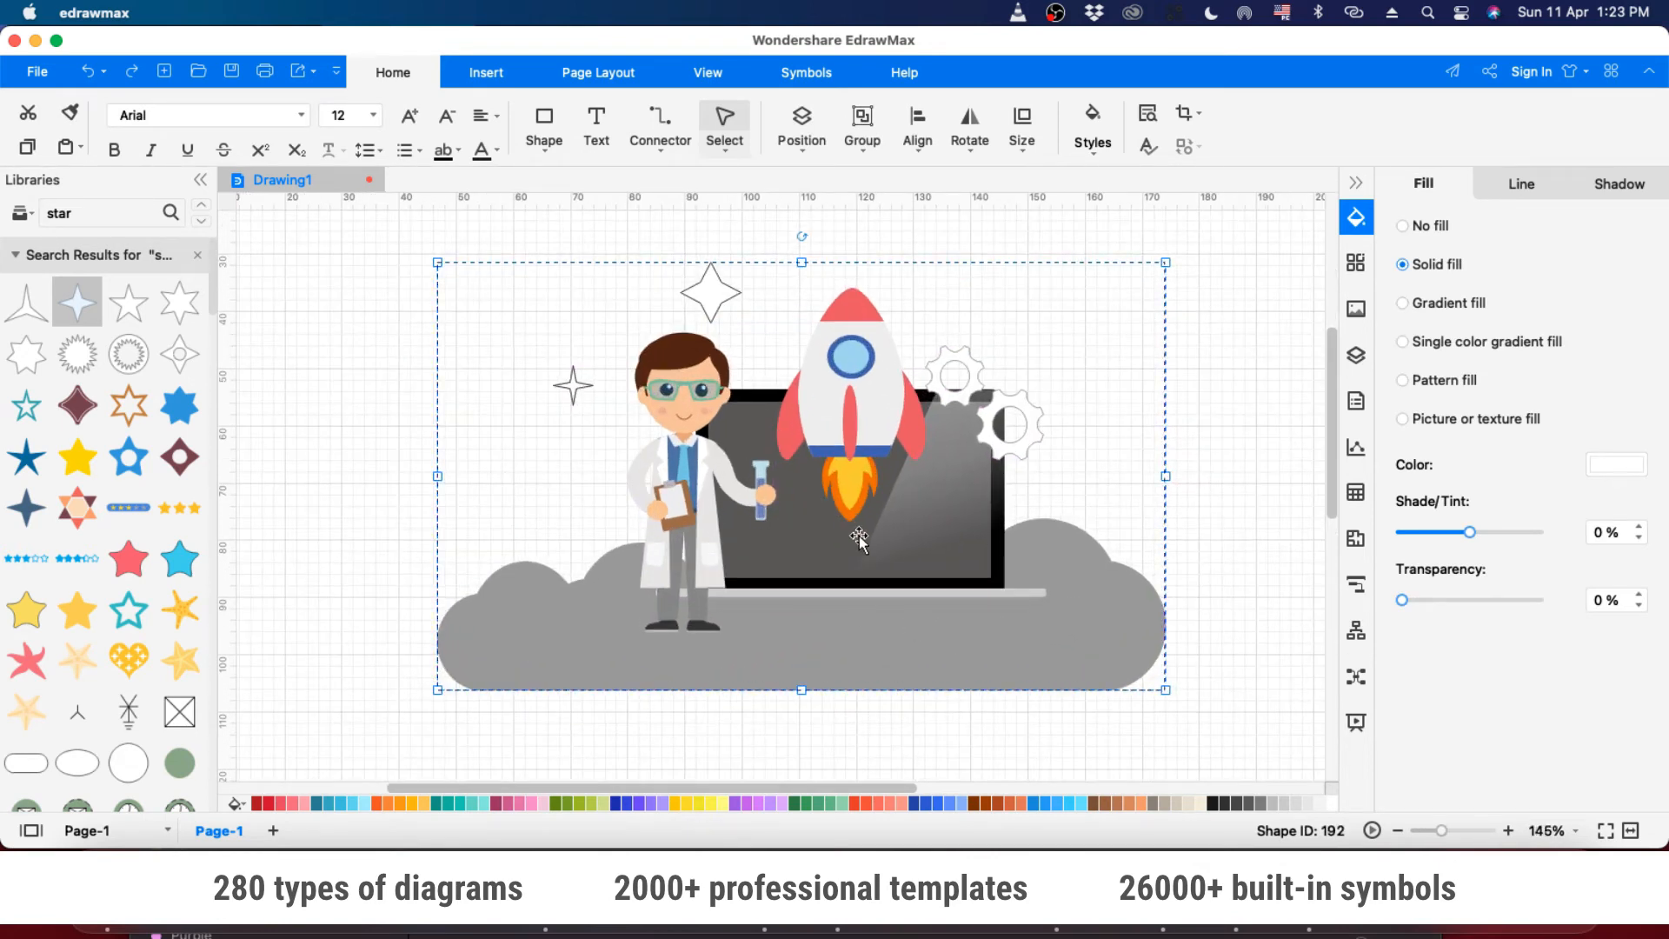
pyautogui.moveTo(859, 535); pyautogui.dragTo(877, 550)
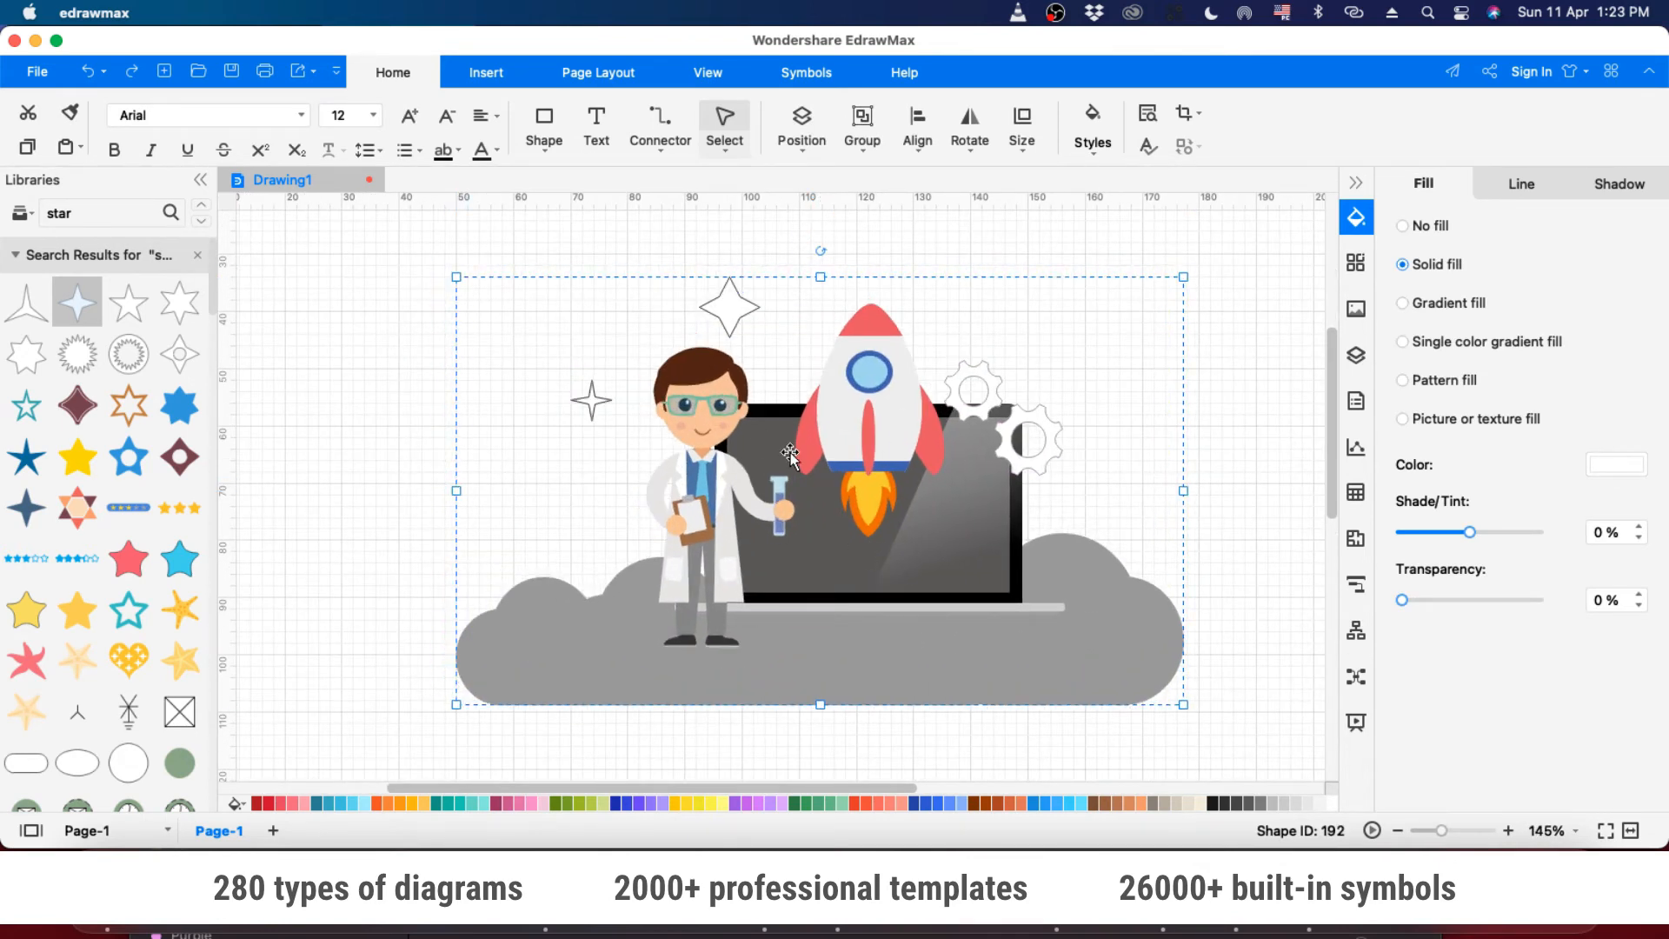
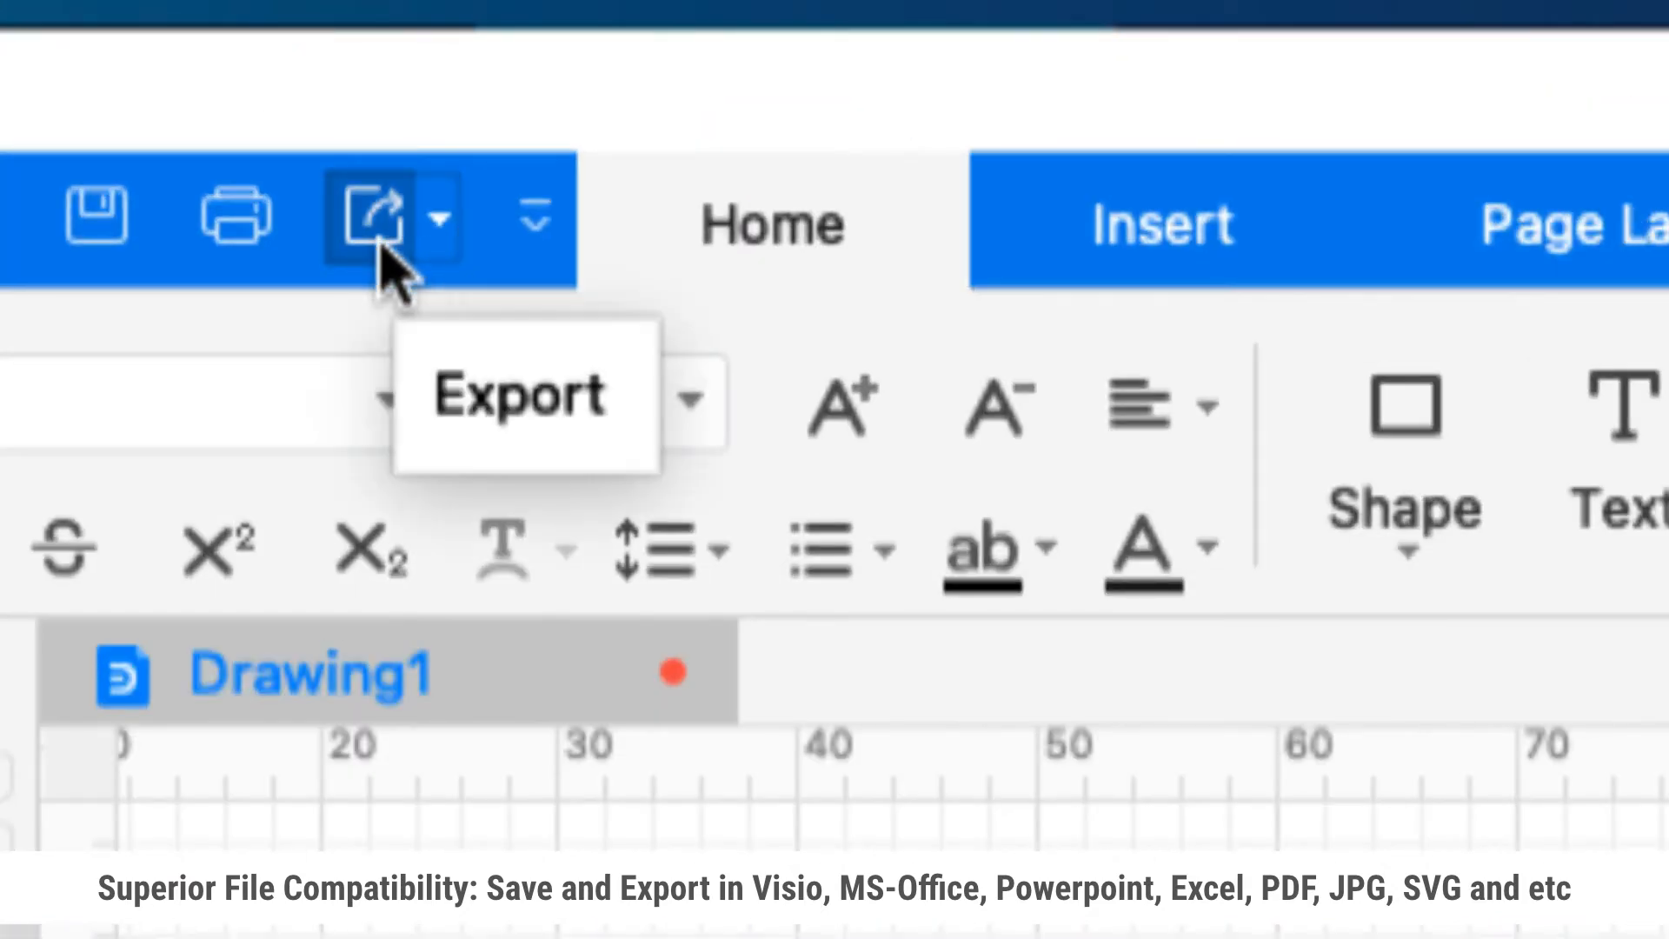
# - Review the export options for PDF, HTML, SVG and Visio, and return to the drawing
pyautogui.click(383, 253)
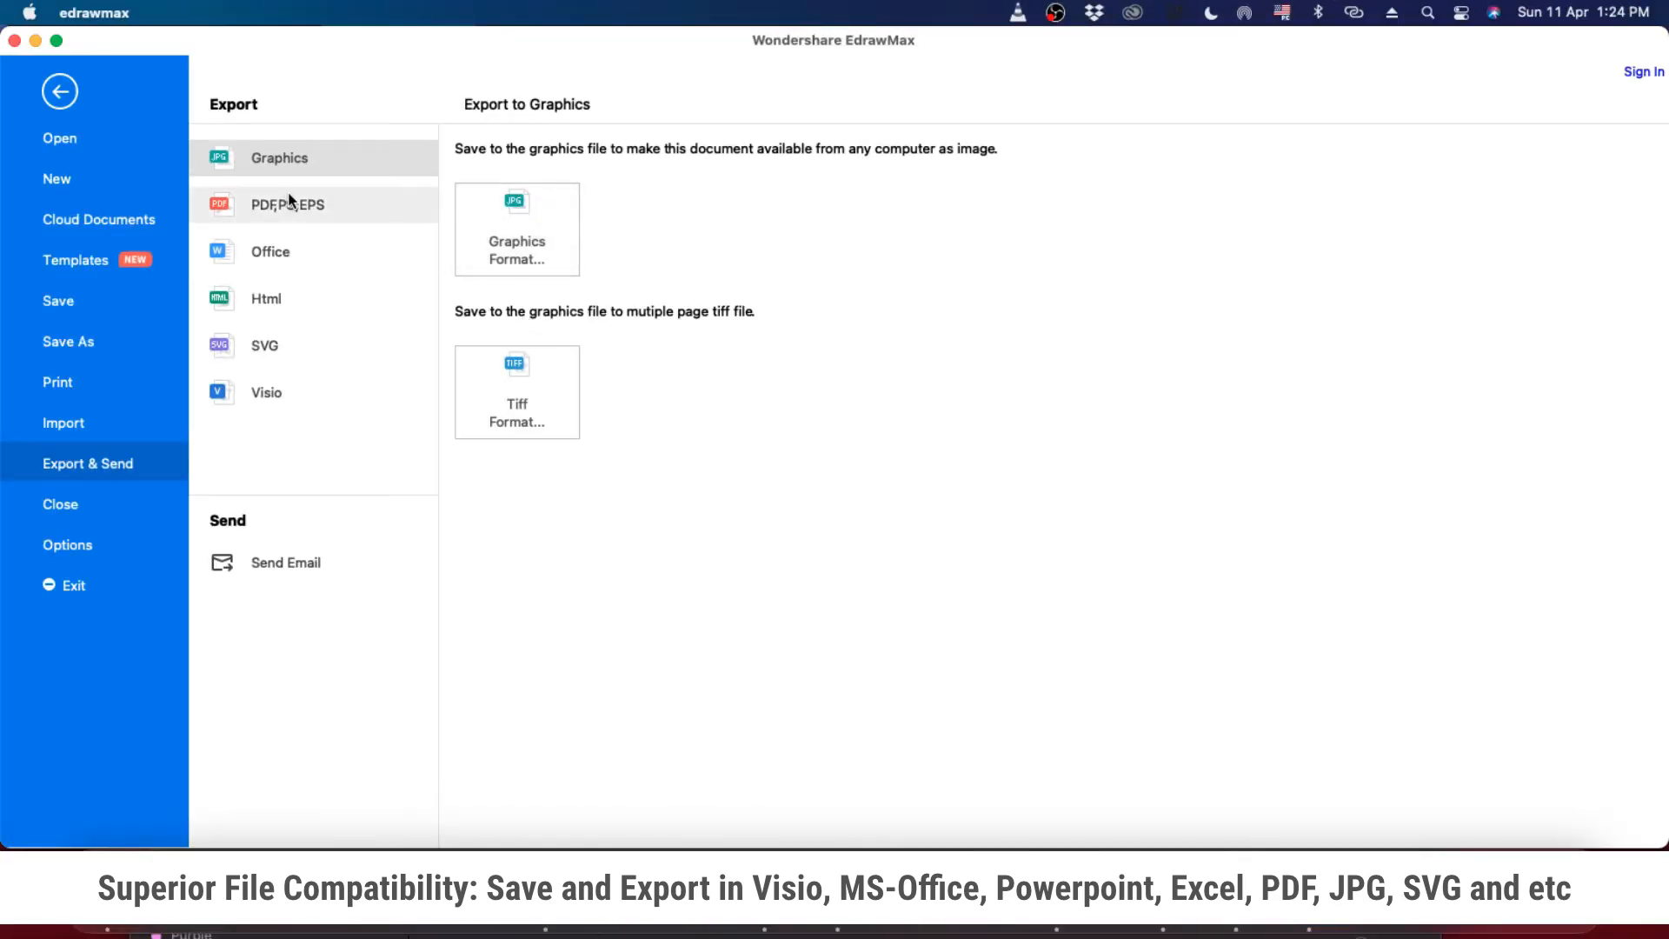
pyautogui.click(290, 203)
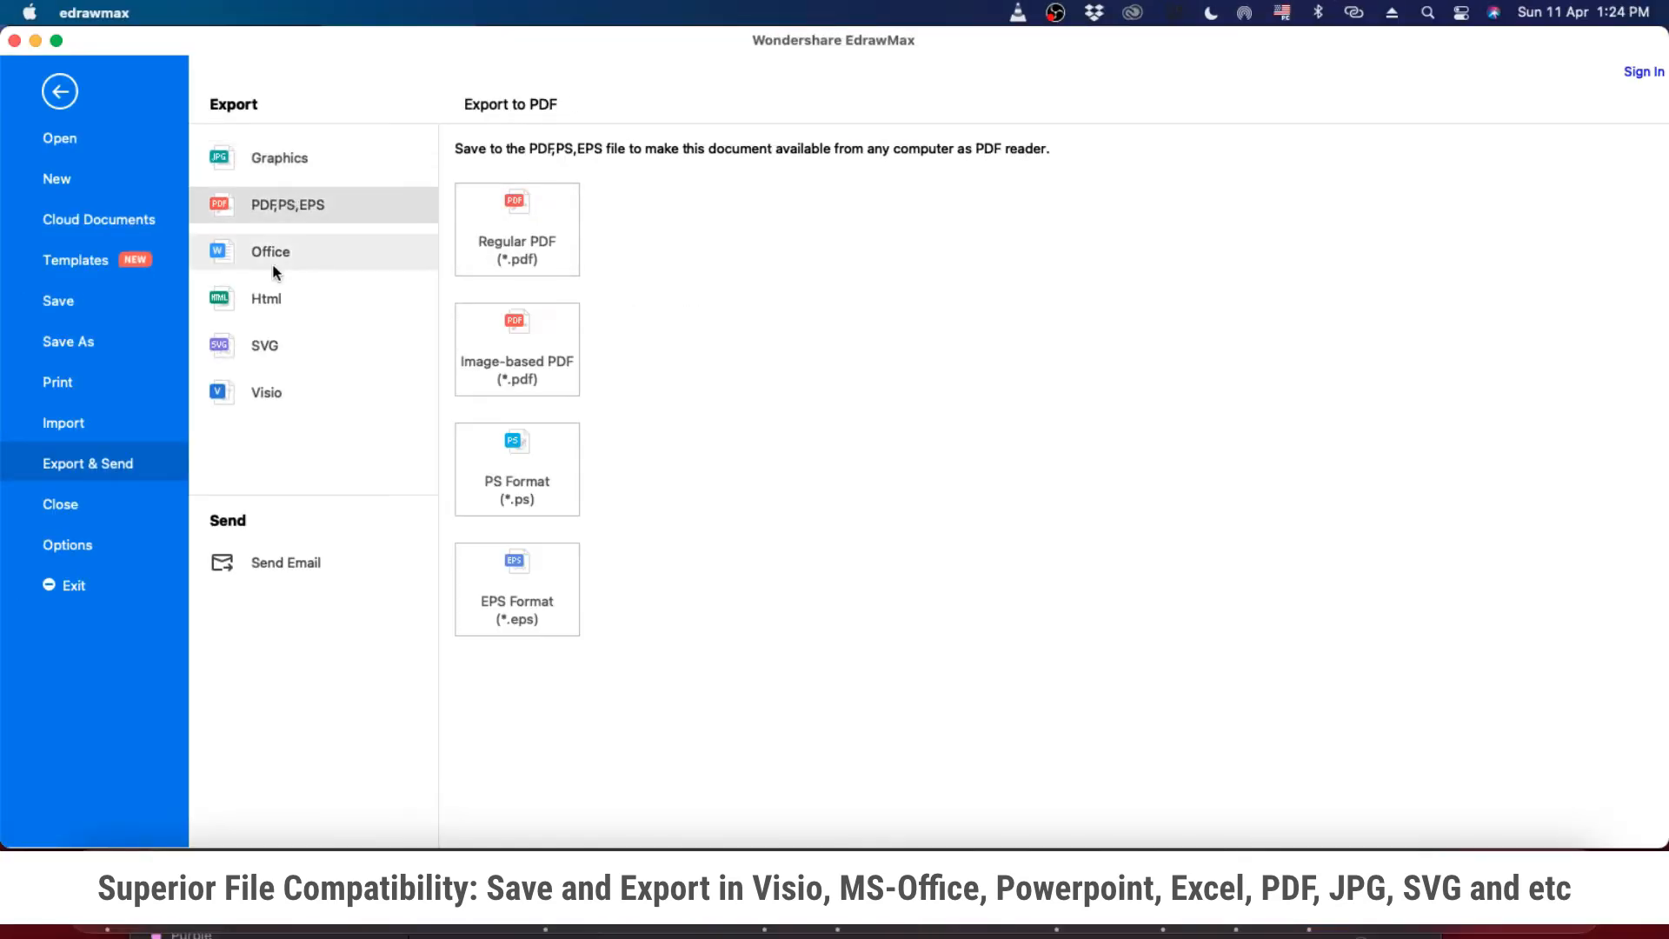
pyautogui.click(276, 298)
pyautogui.click(280, 346)
pyautogui.click(284, 296)
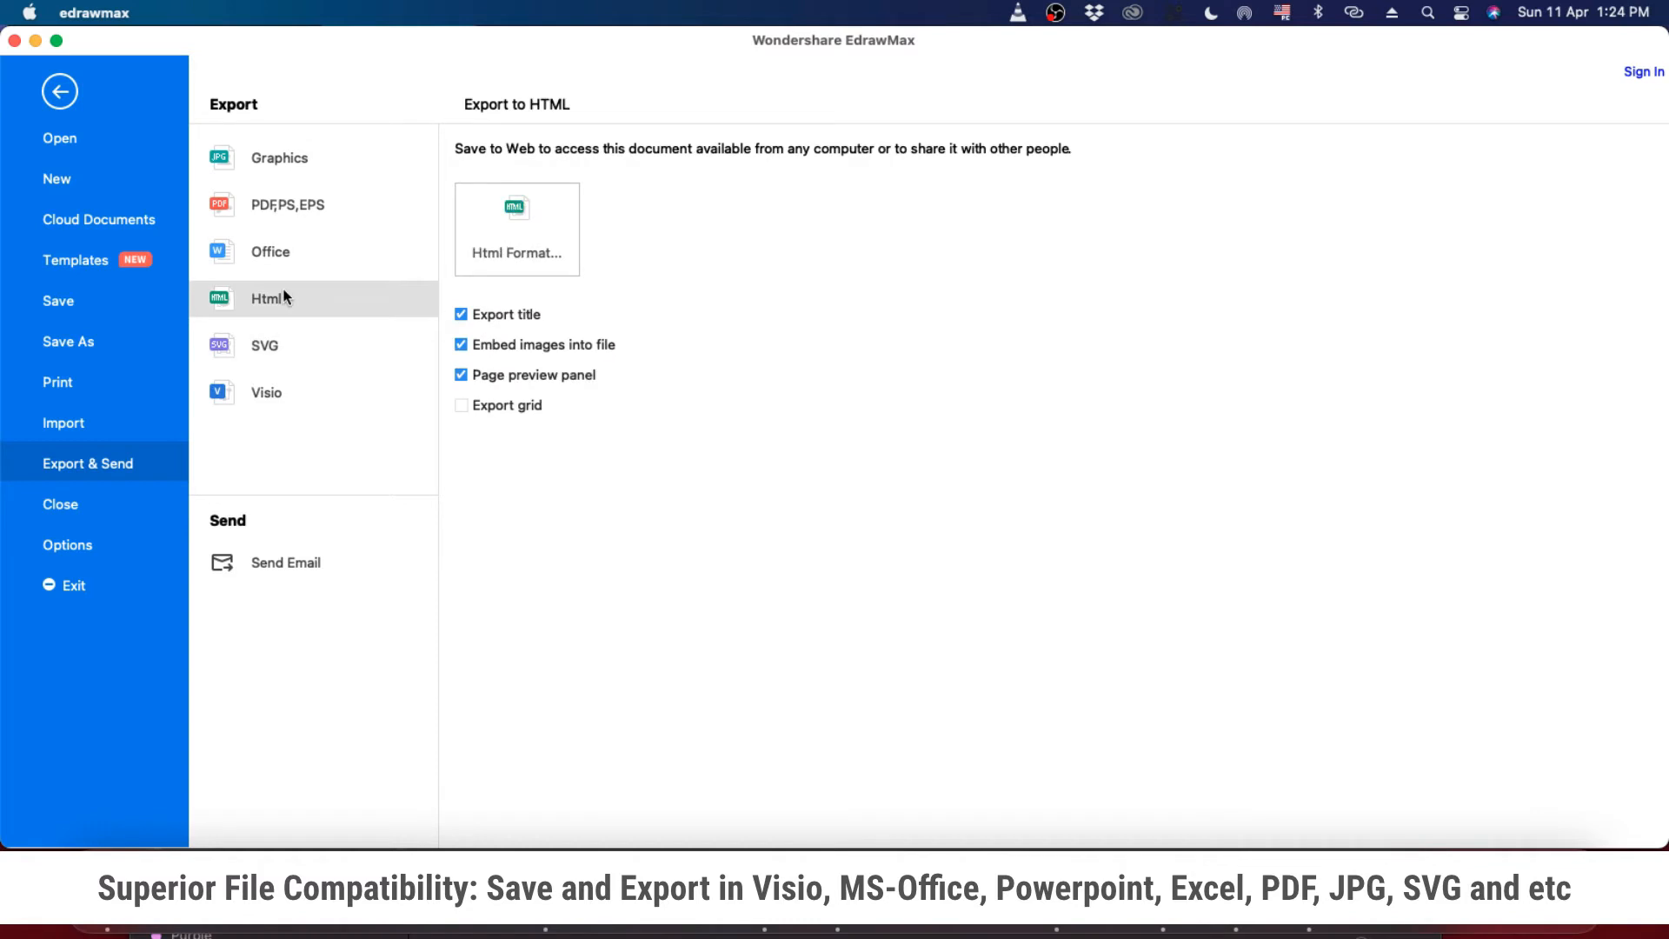
pyautogui.click(256, 347)
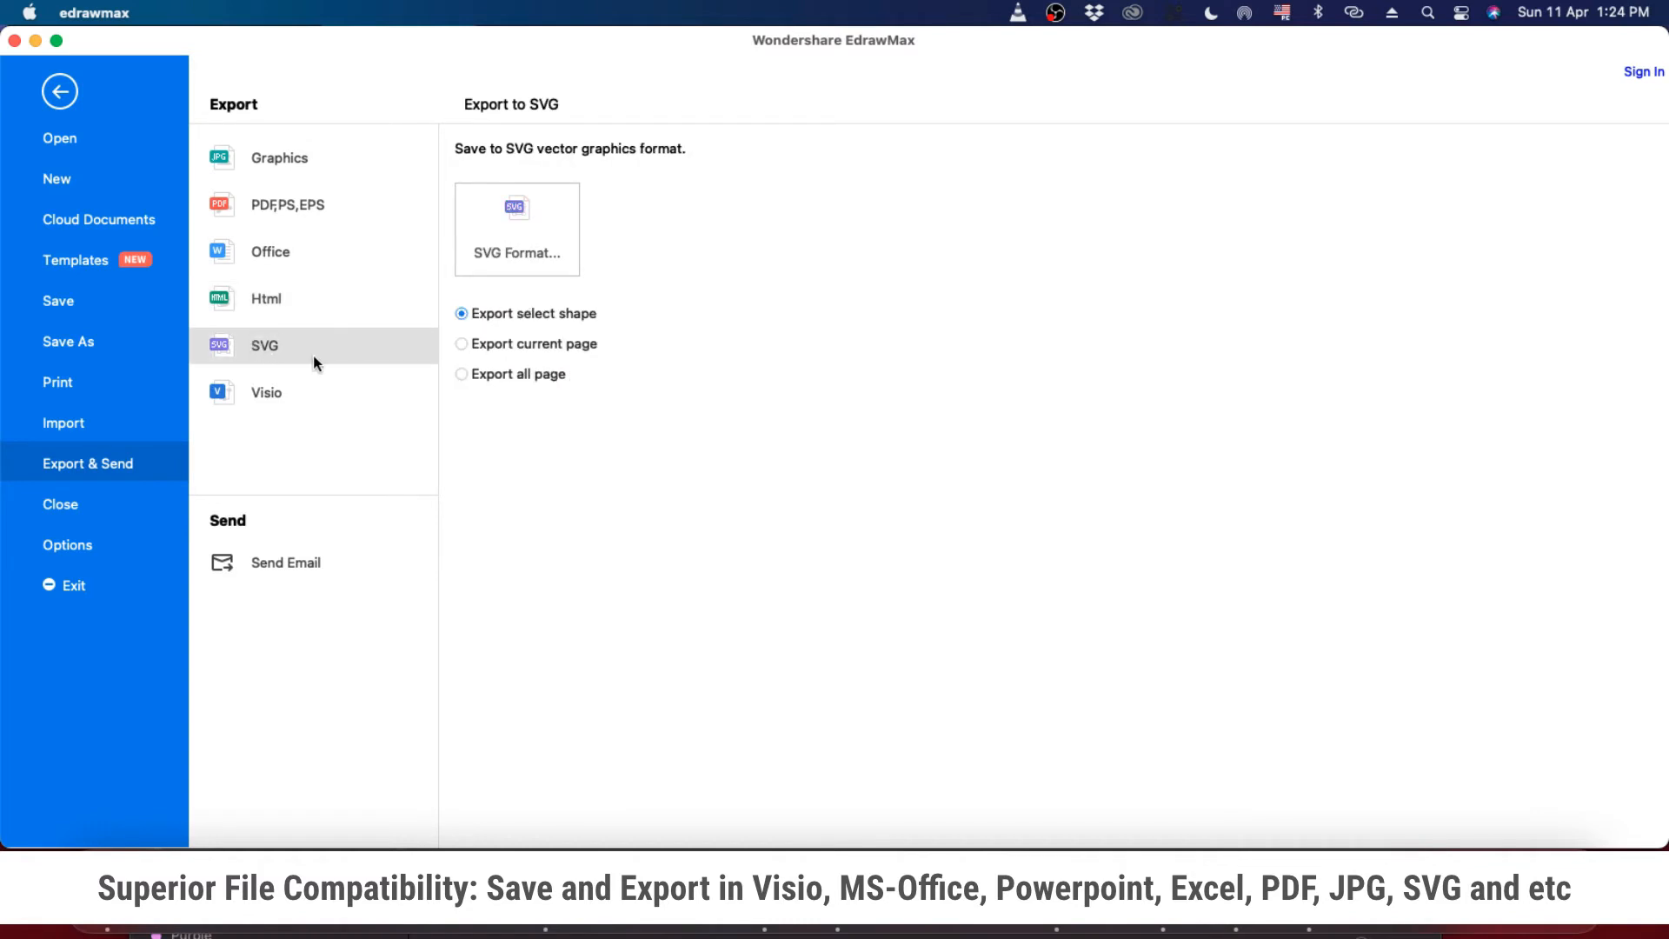
pyautogui.click(306, 391)
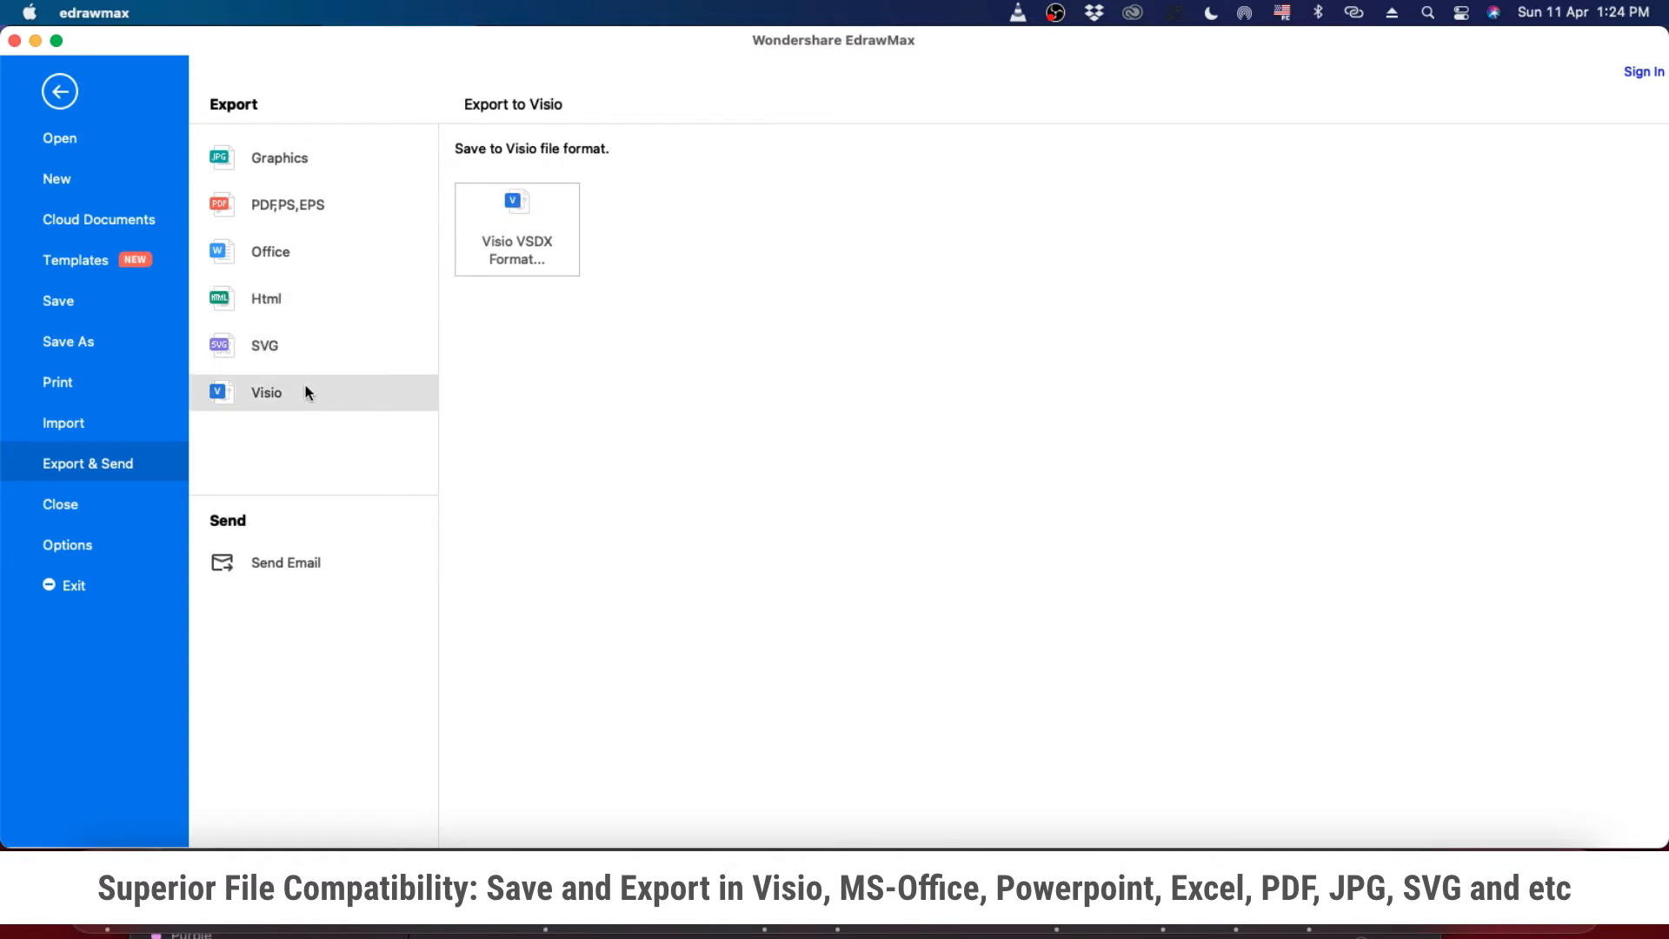
pyautogui.click(285, 337)
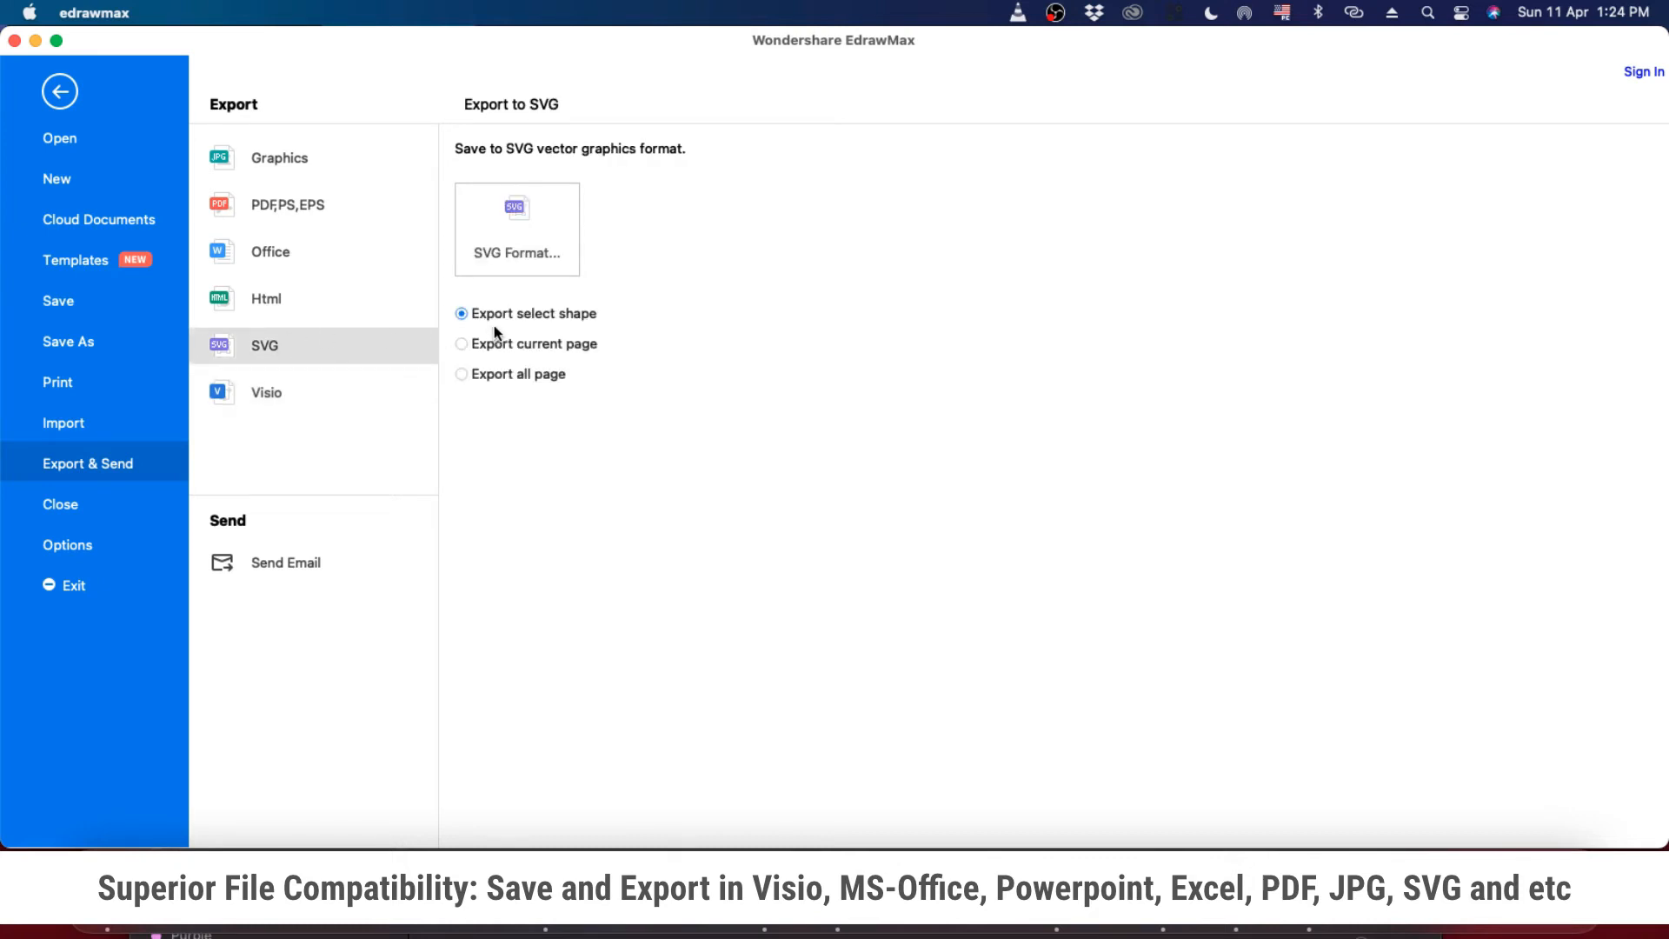
pyautogui.click(465, 342)
pyautogui.click(79, 93)
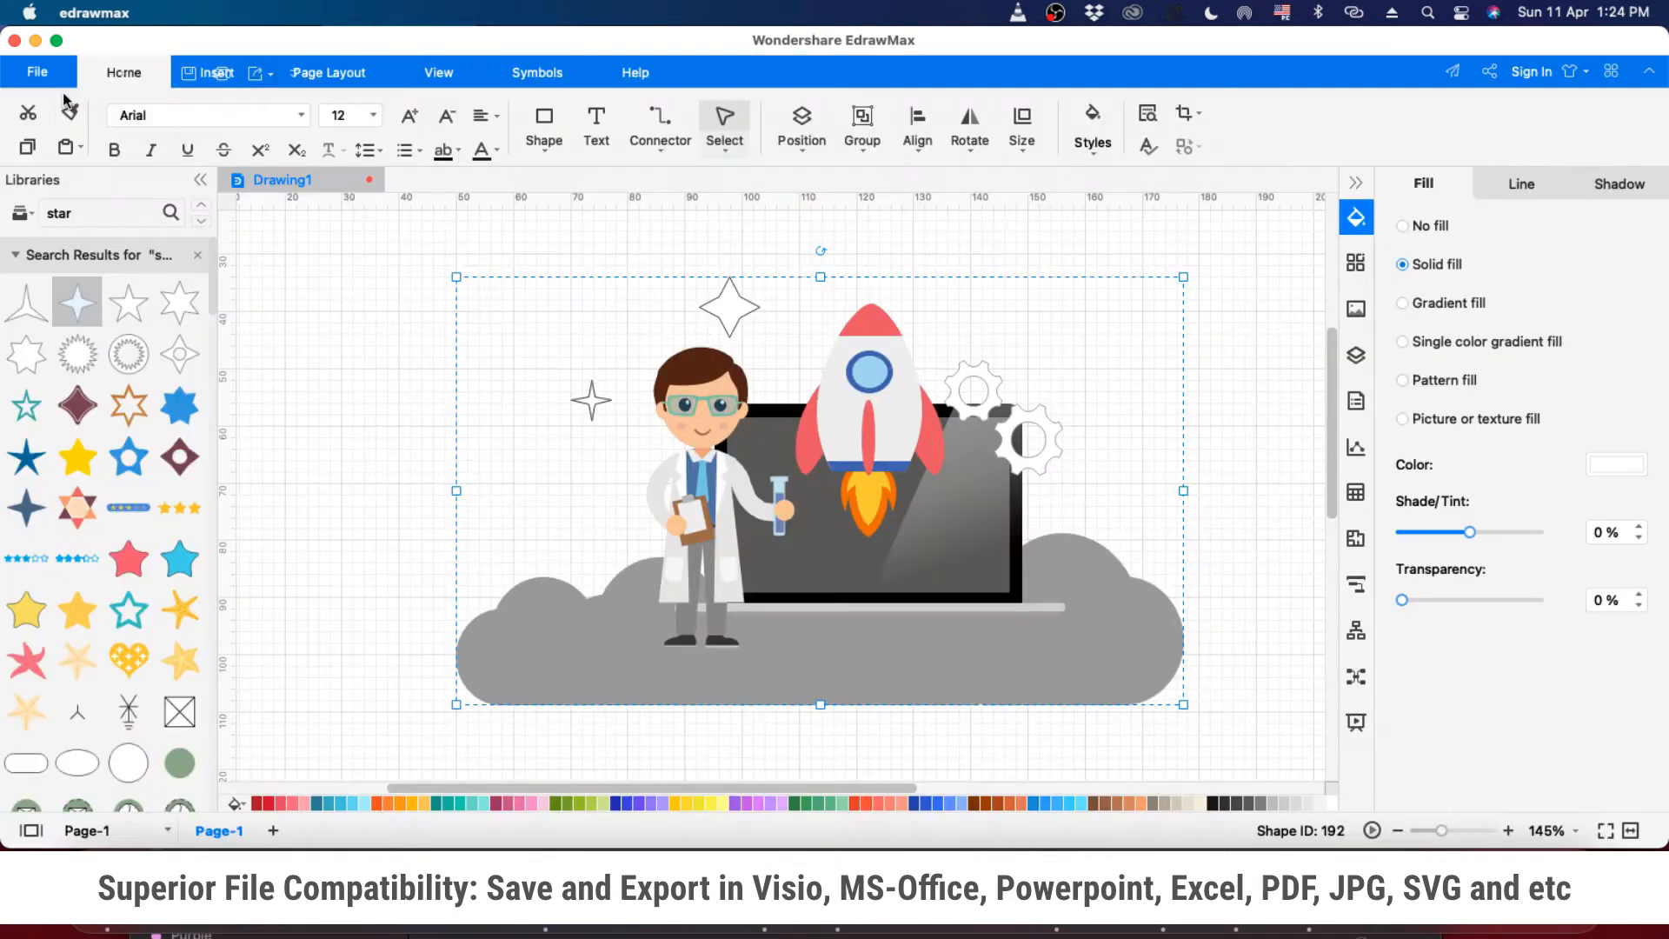
# - Nudge the grouped illustration slightly left and export the selected shape to SVG format as Drawing1.svg
pyautogui.moveTo(937, 567)
pyautogui.mouseDown()
pyautogui.moveTo(843, 550)
pyautogui.moveTo(932, 550)
pyautogui.moveTo(923, 571)
pyautogui.mouseUp()
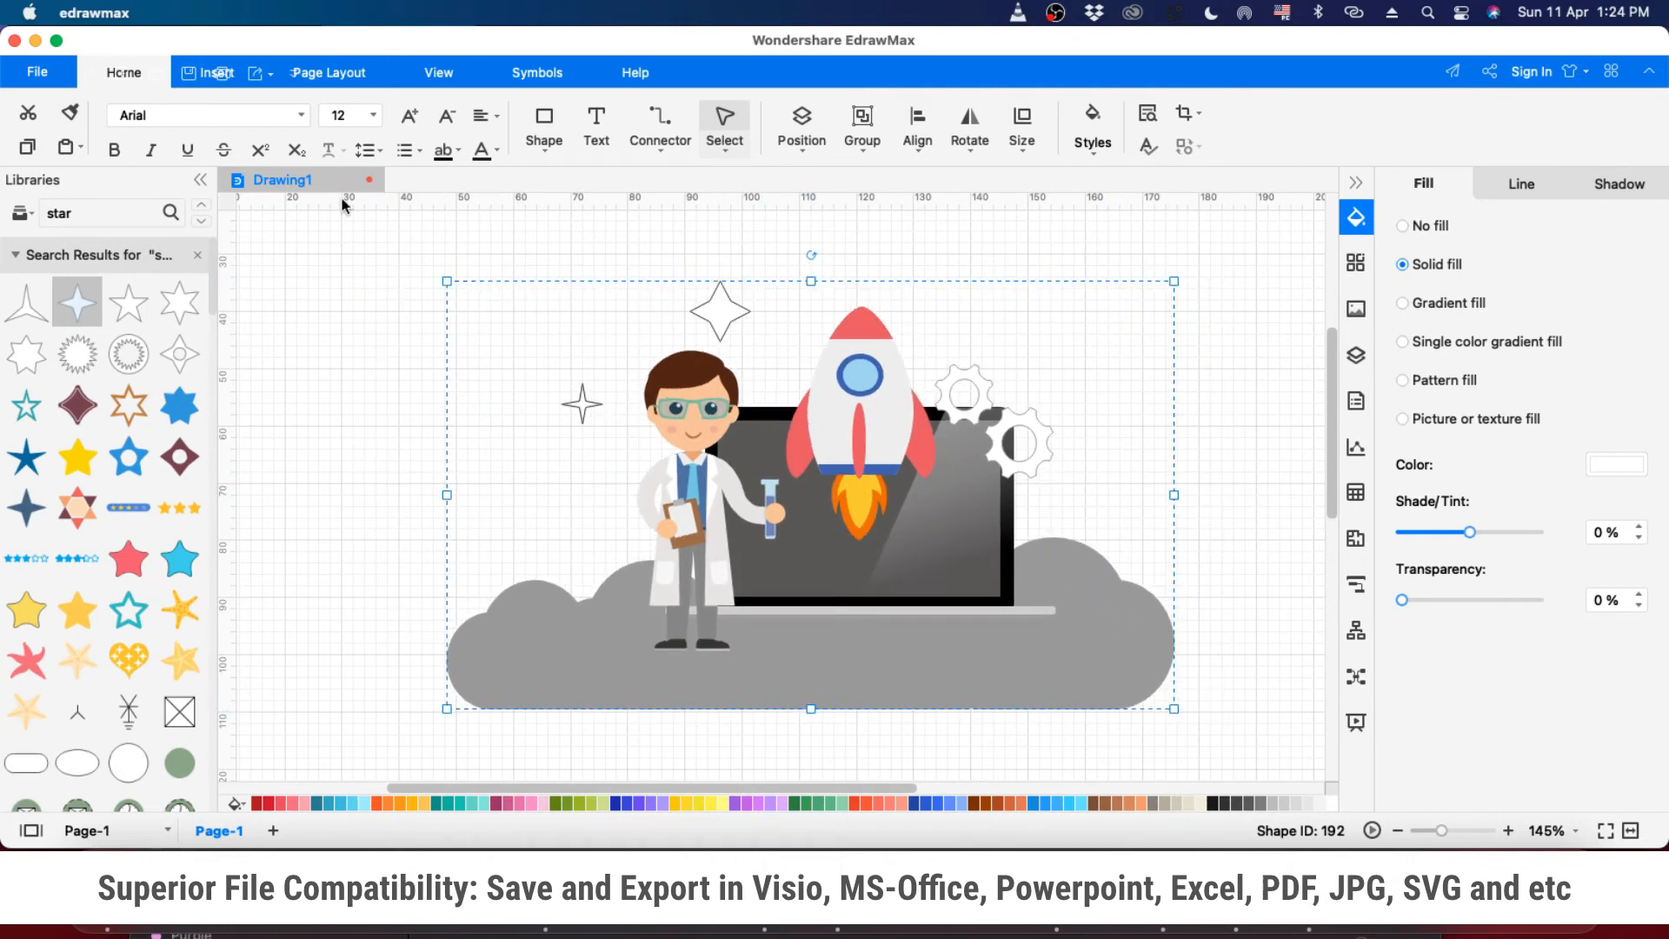
pyautogui.click(254, 74)
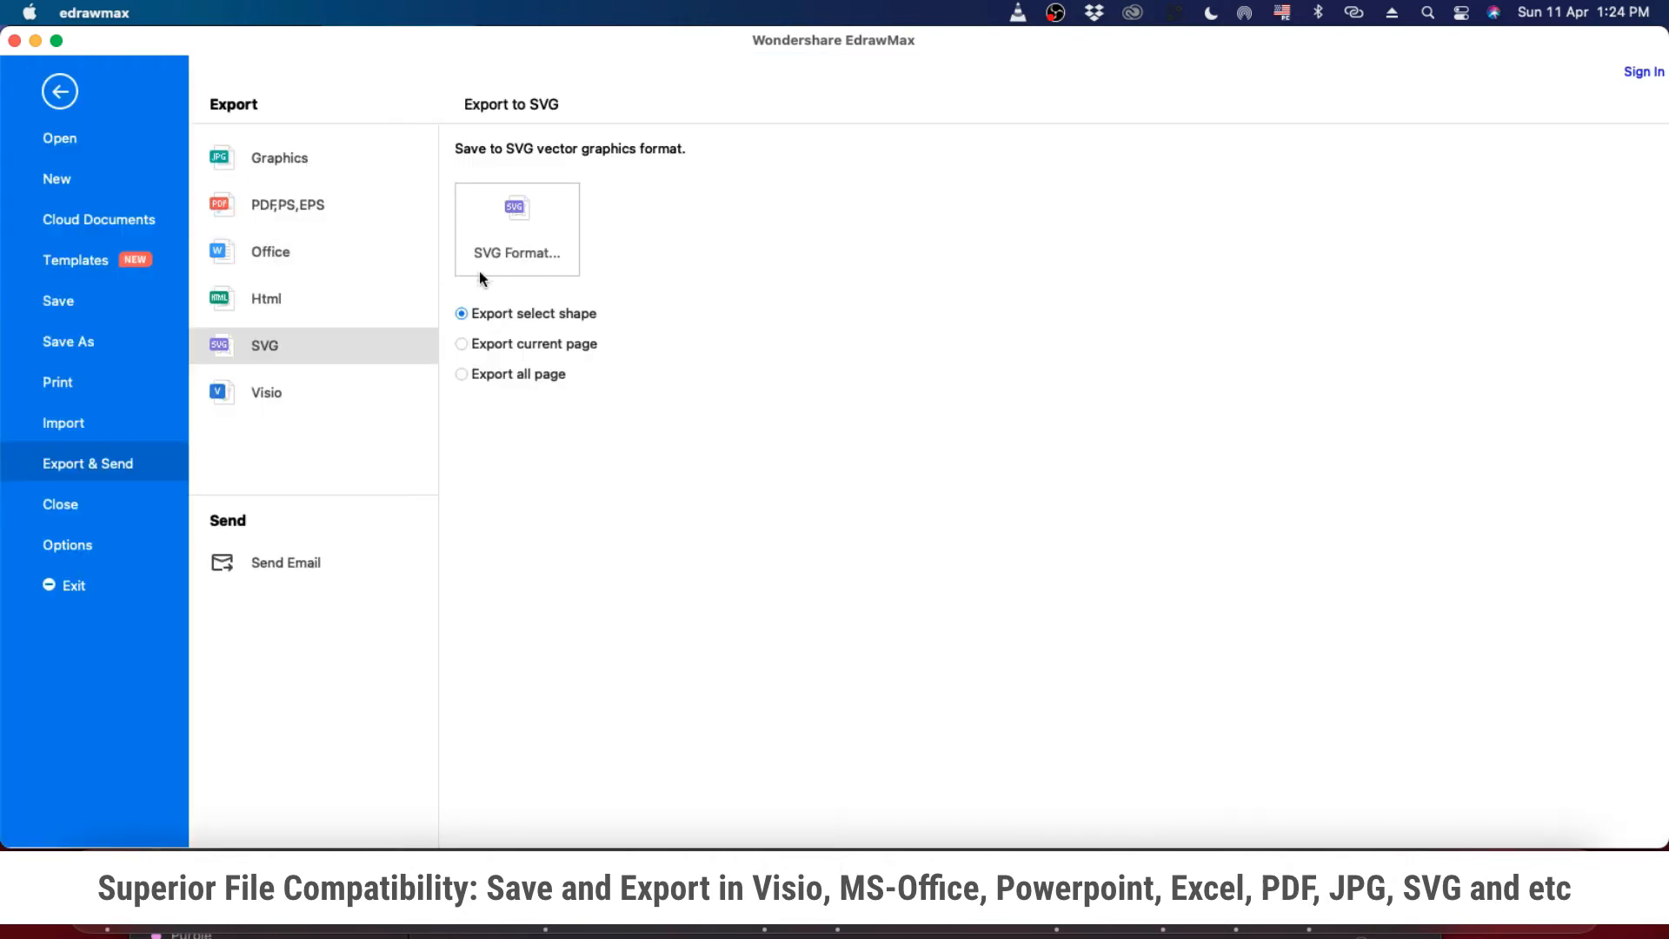
pyautogui.click(509, 225)
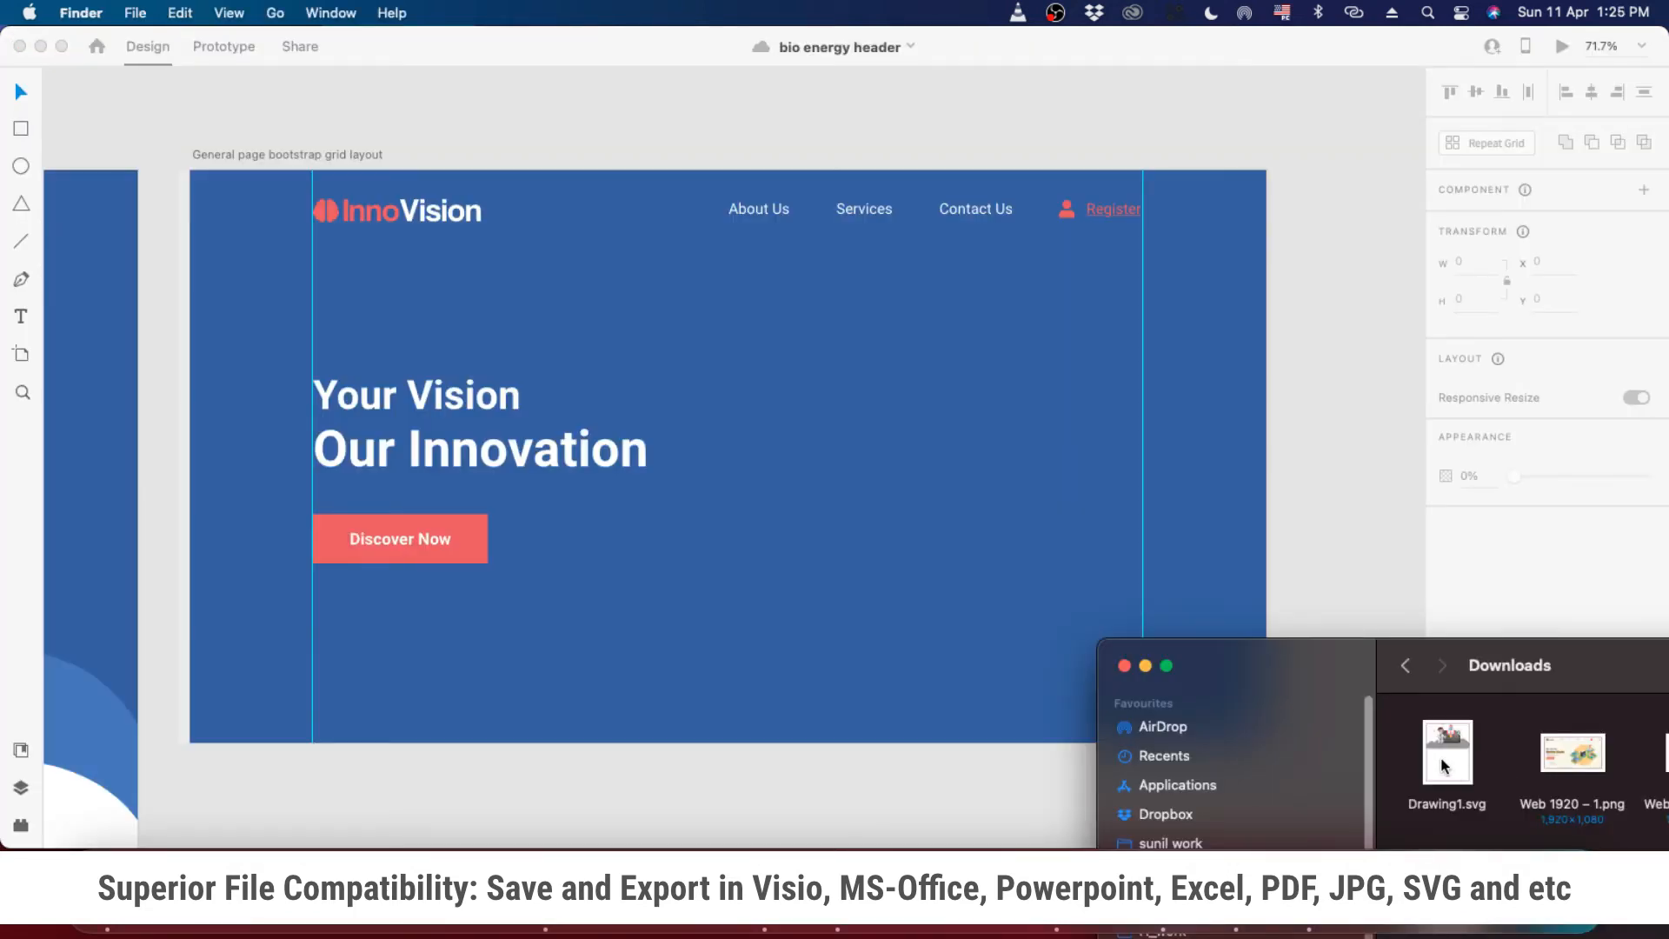
# - Import Drawing1.svg from the Downloads folder onto the Adobe XD header artboard, enlarged to about 1060 × 623 at X 434, Y 162
pyautogui.moveTo(1446, 770); pyautogui.dragTo(1330, 470)
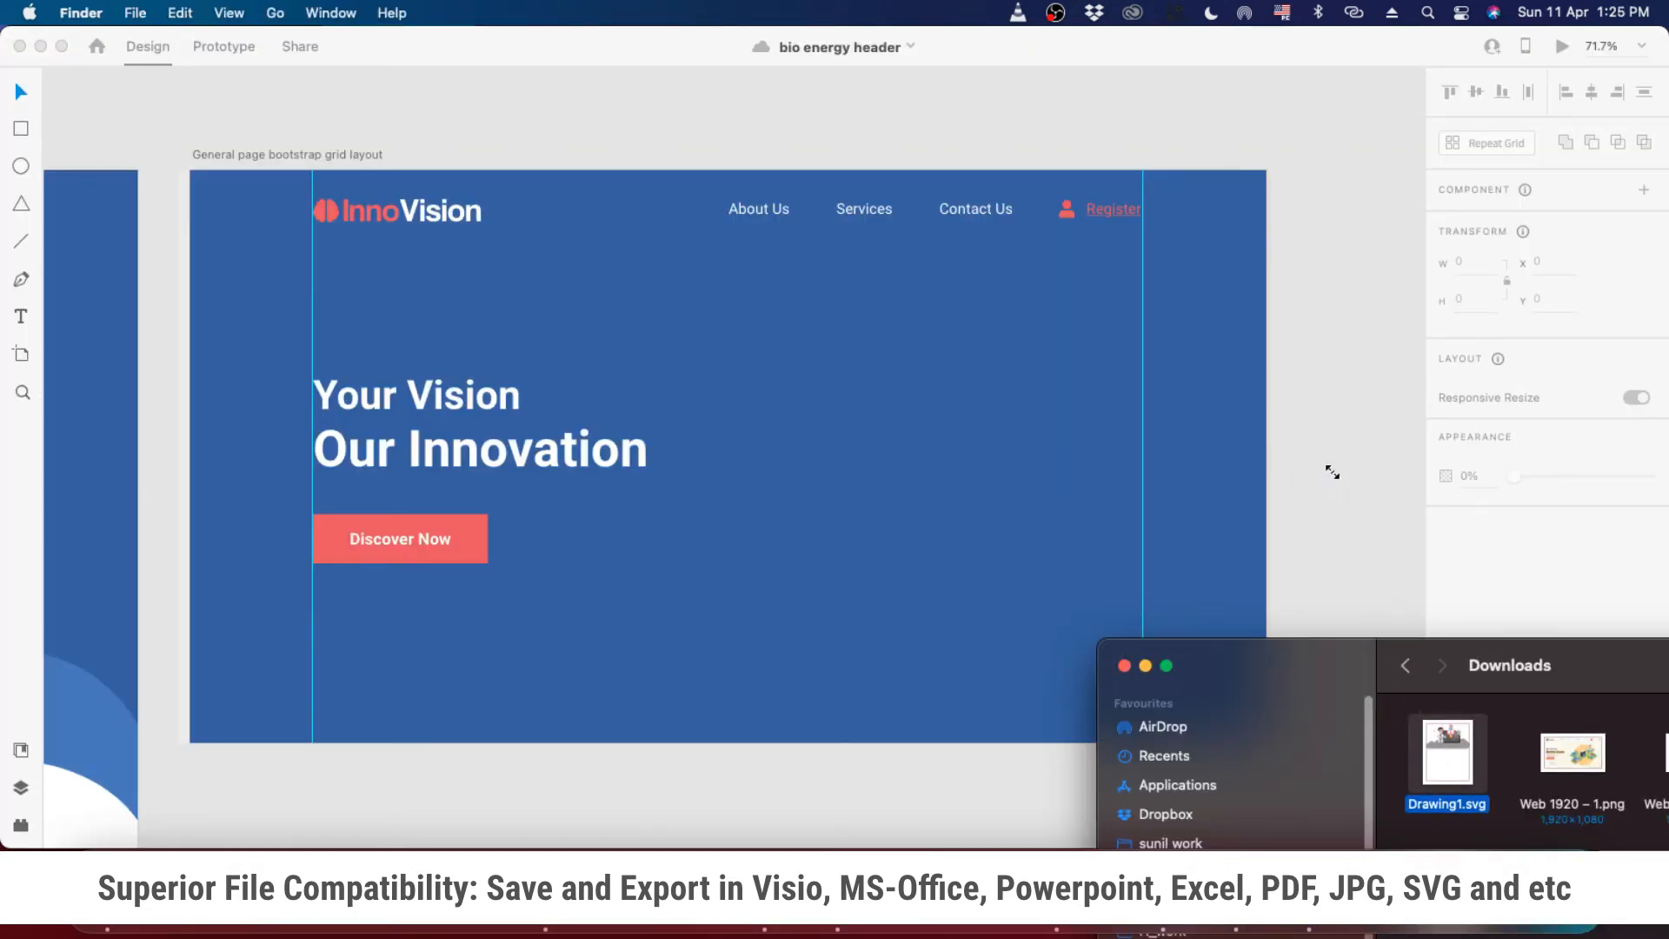
pyautogui.moveTo(1392, 678); pyautogui.dragTo(673, 565)
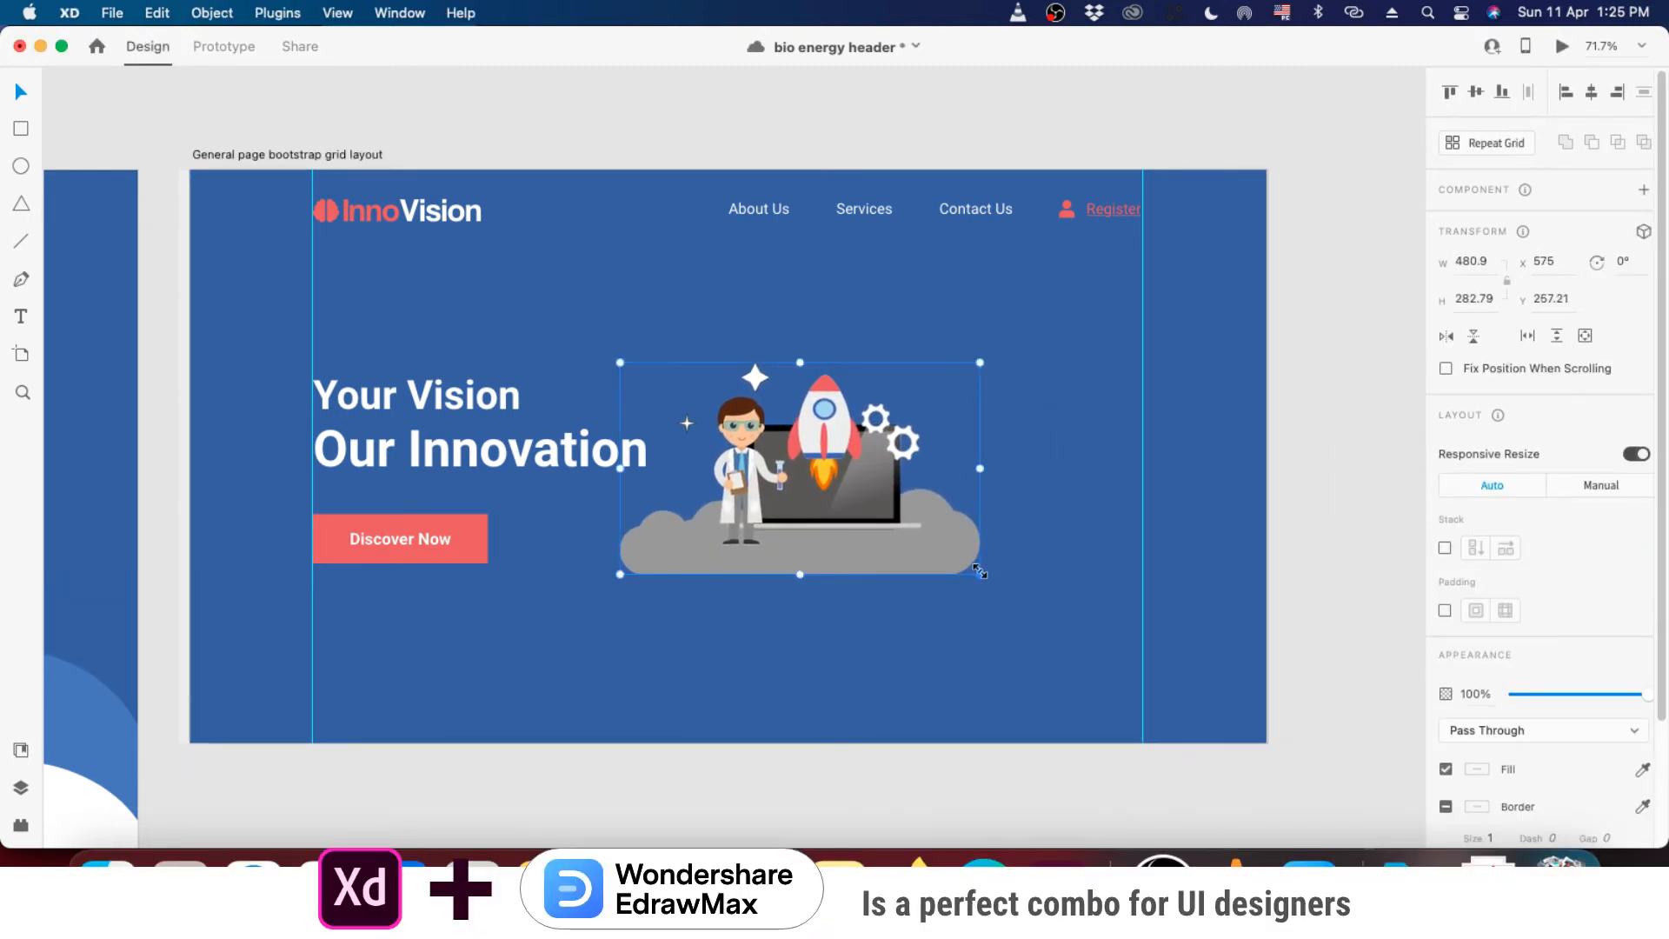
pyautogui.moveTo(980, 571); pyautogui.dragTo(1302, 795)
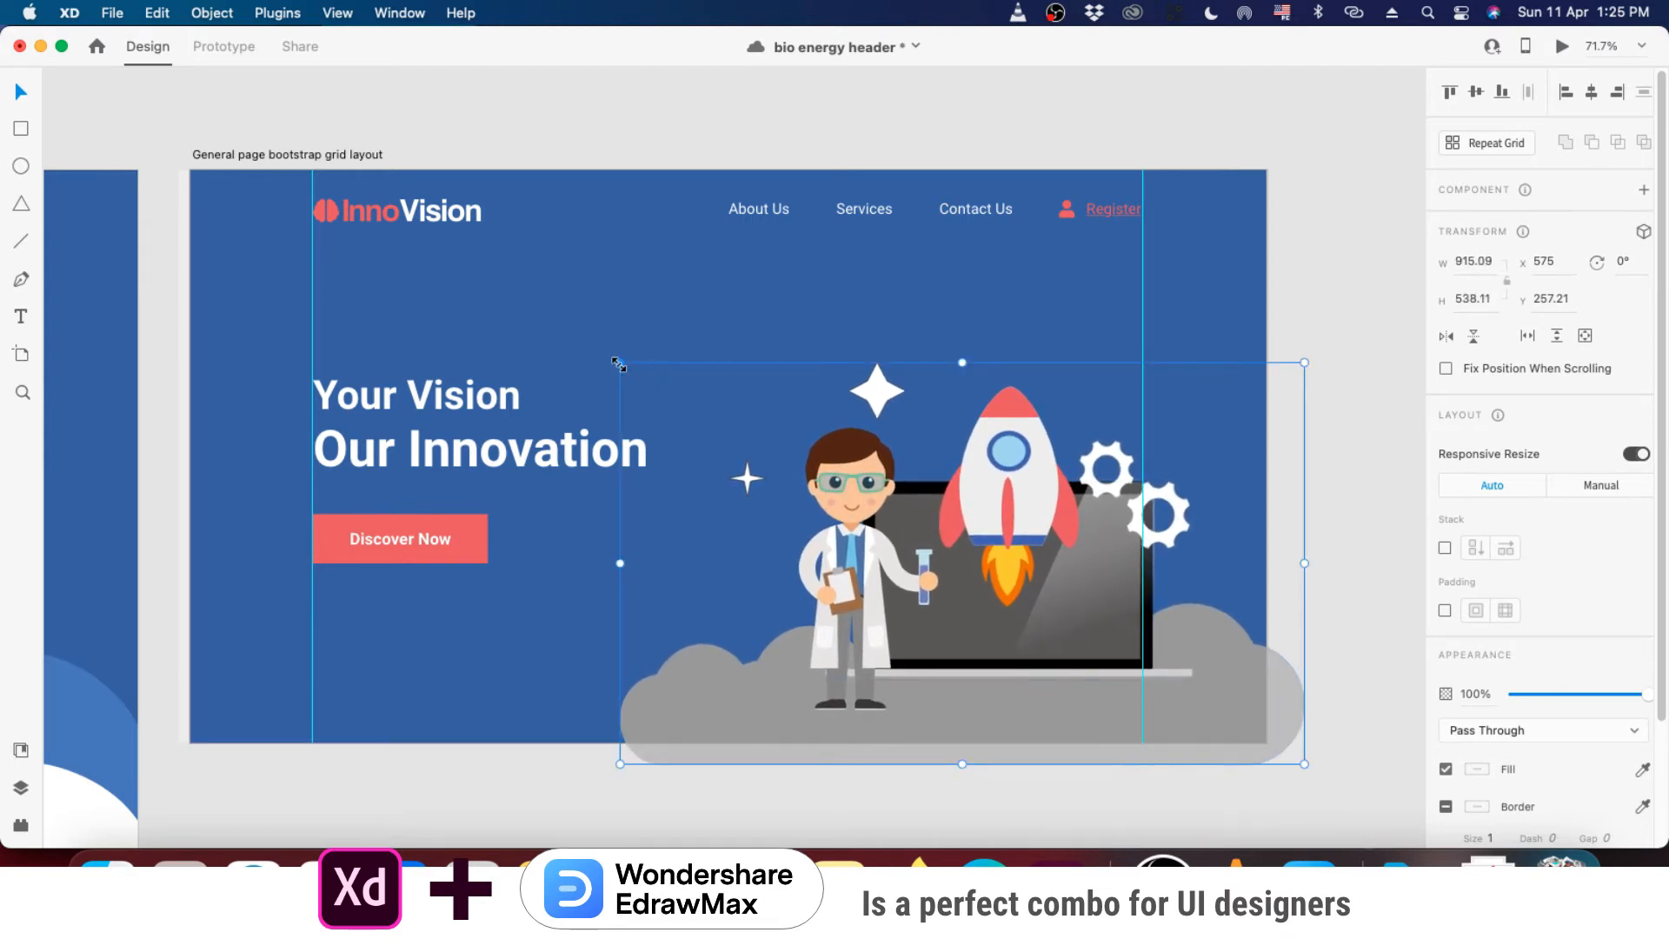
pyautogui.moveTo(619, 363); pyautogui.dragTo(511, 270)
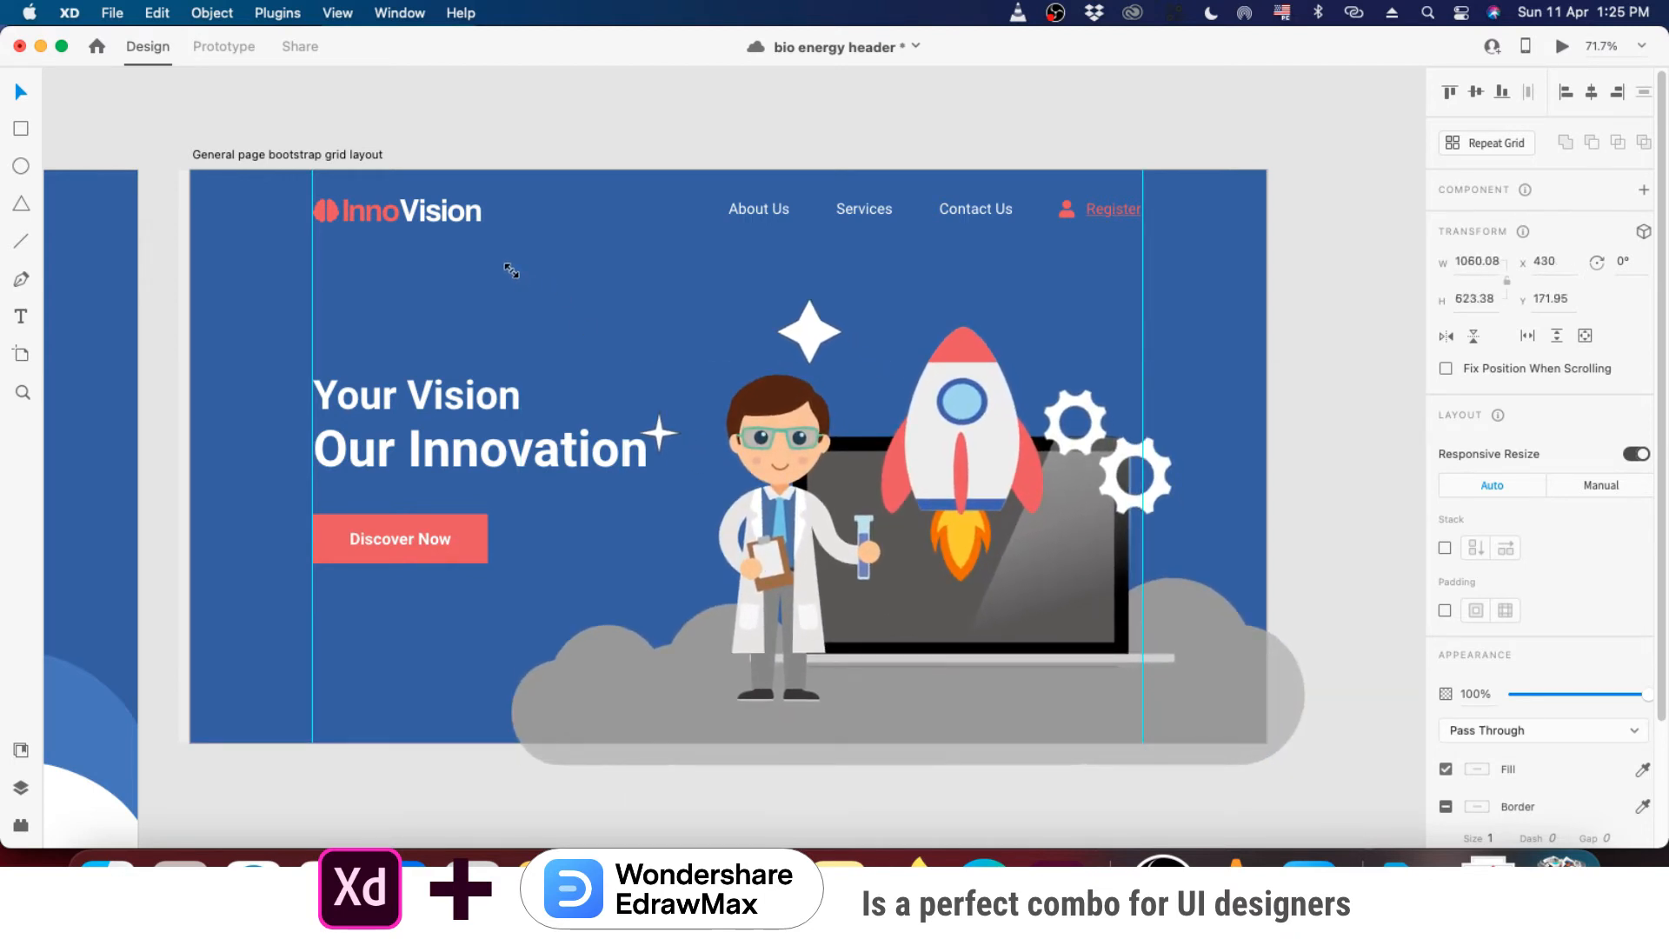
pyautogui.moveTo(821, 641); pyautogui.dragTo(829, 635)
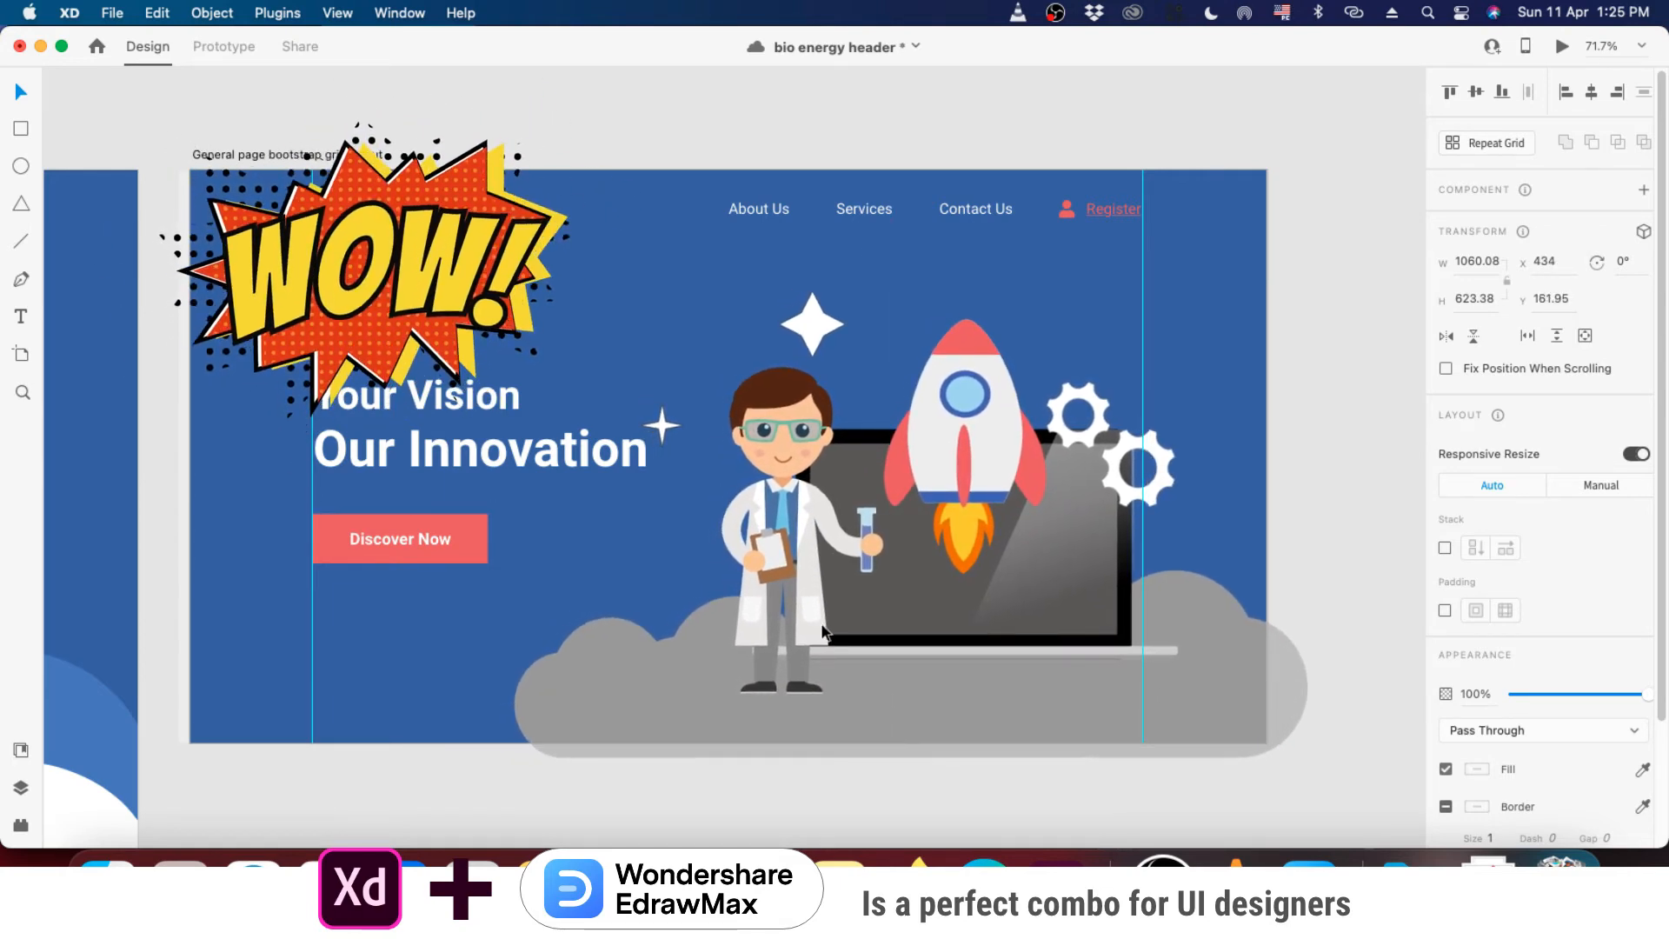
pyautogui.click(1299, 230)
# - Move the small star to about X 655, Y 387 near the scientist's shoulder and the large star to about X 844, Y 190
pyautogui.scroll(5, 884, 373)
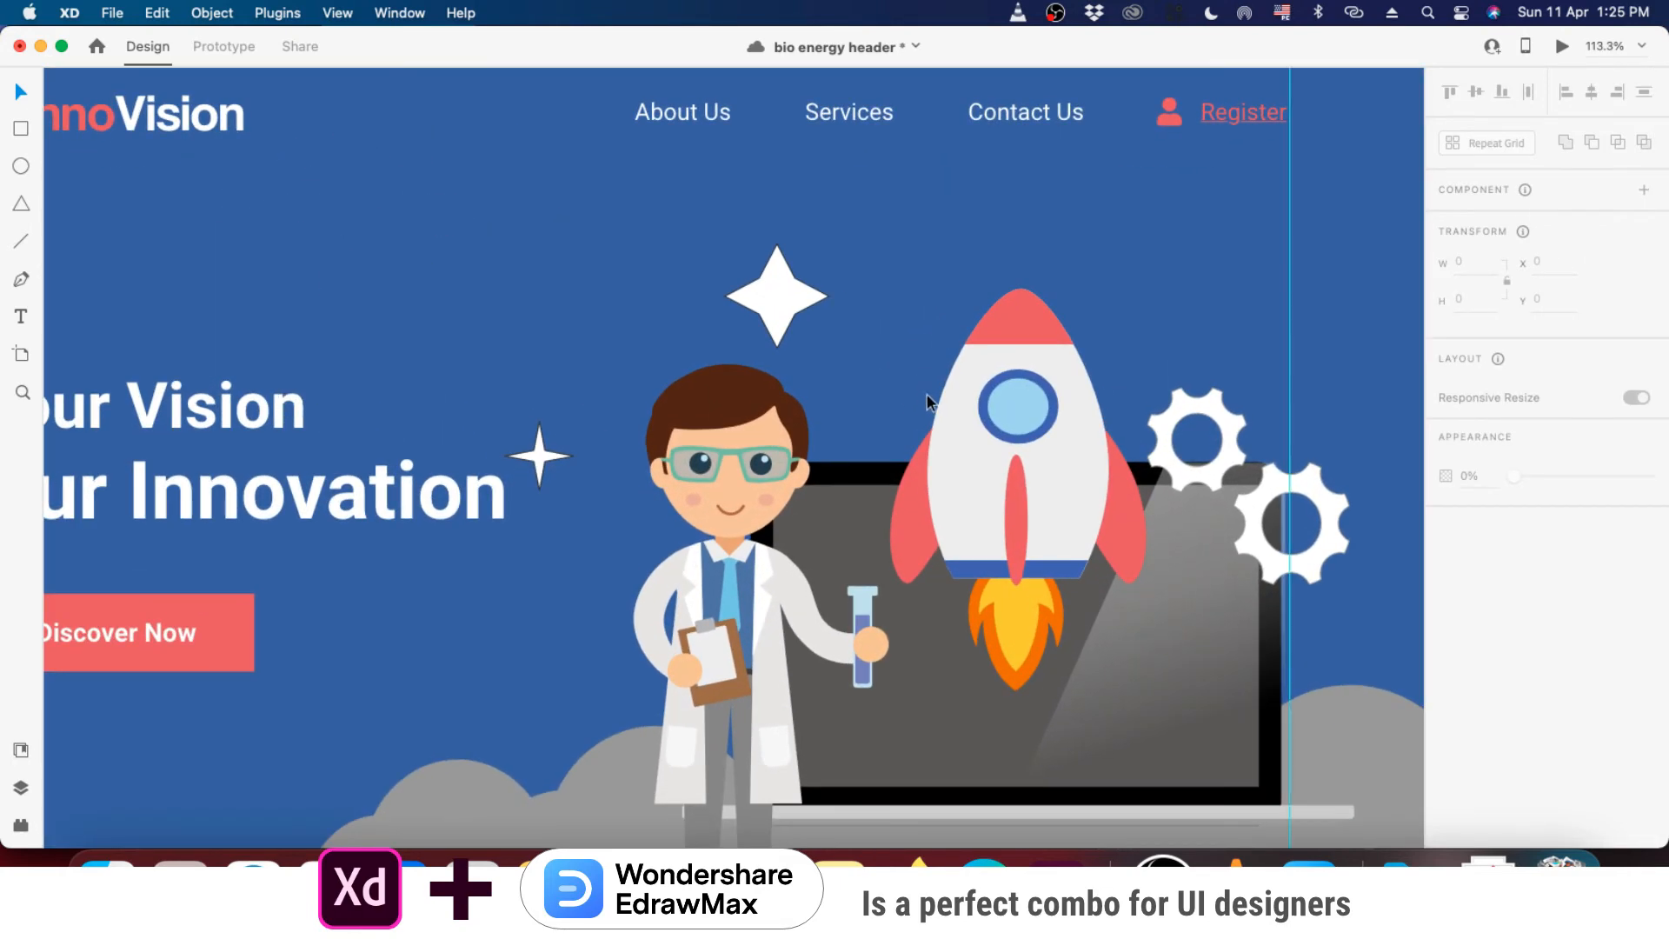
pyautogui.click(540, 461)
pyautogui.doubleClick(540, 461)
pyautogui.moveTo(539, 464); pyautogui.dragTo(593, 551)
pyautogui.moveTo(774, 299); pyautogui.dragTo(836, 320)
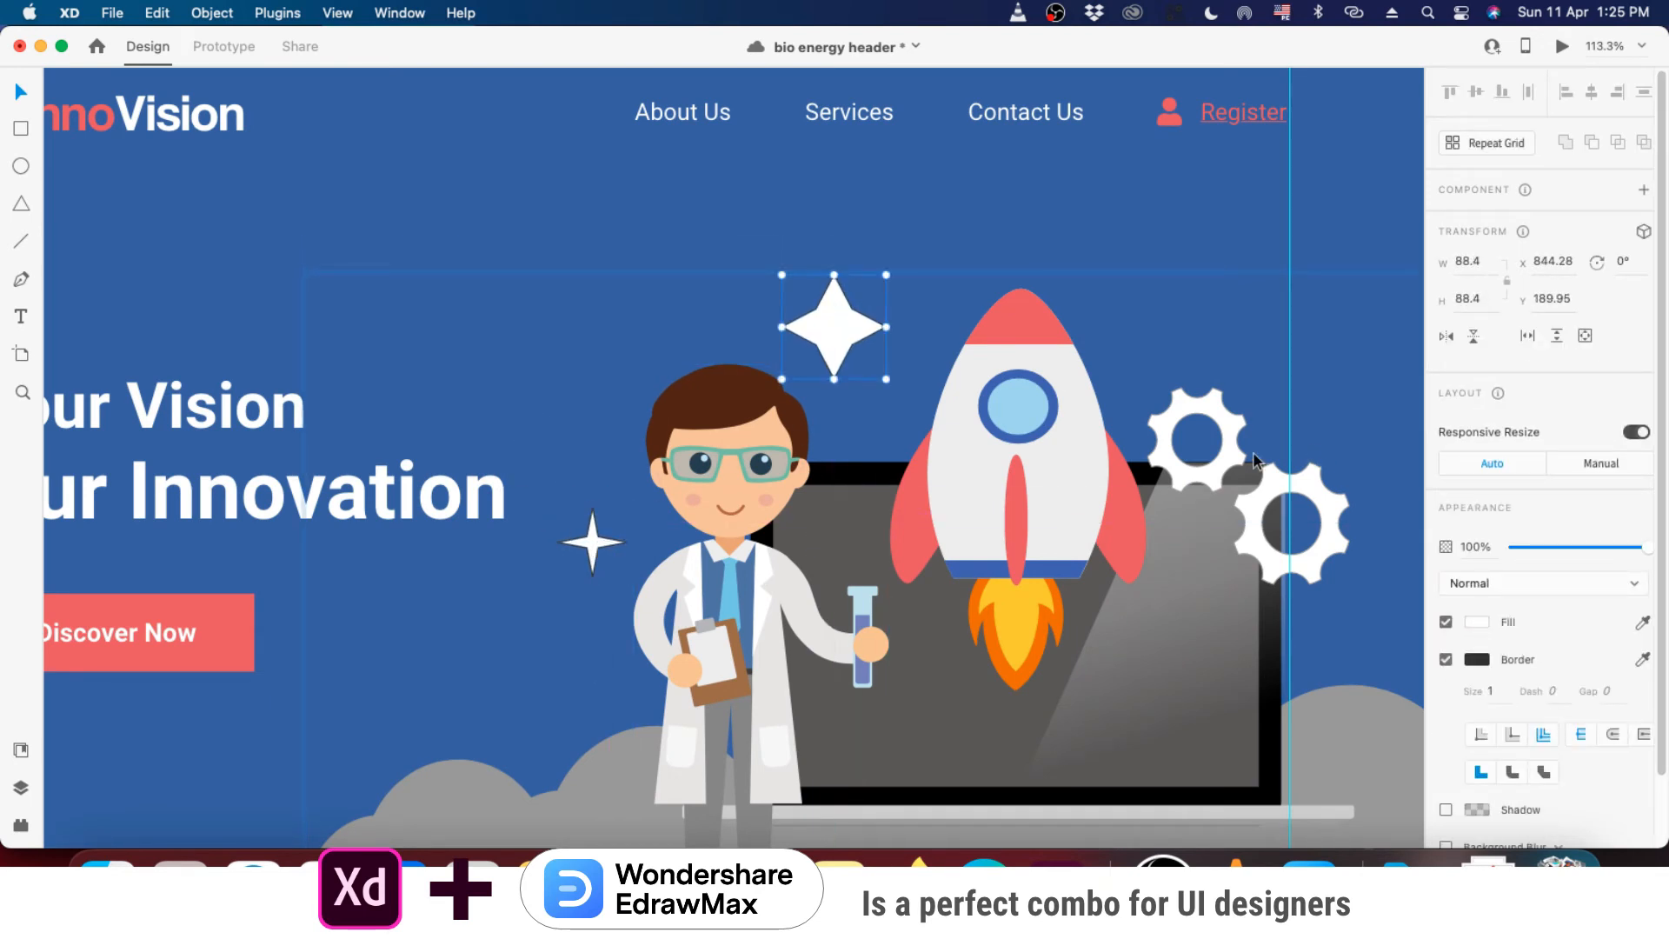
# - Remove the dark border from both the large and the small star
pyautogui.press('Escape')
pyautogui.click(589, 541)
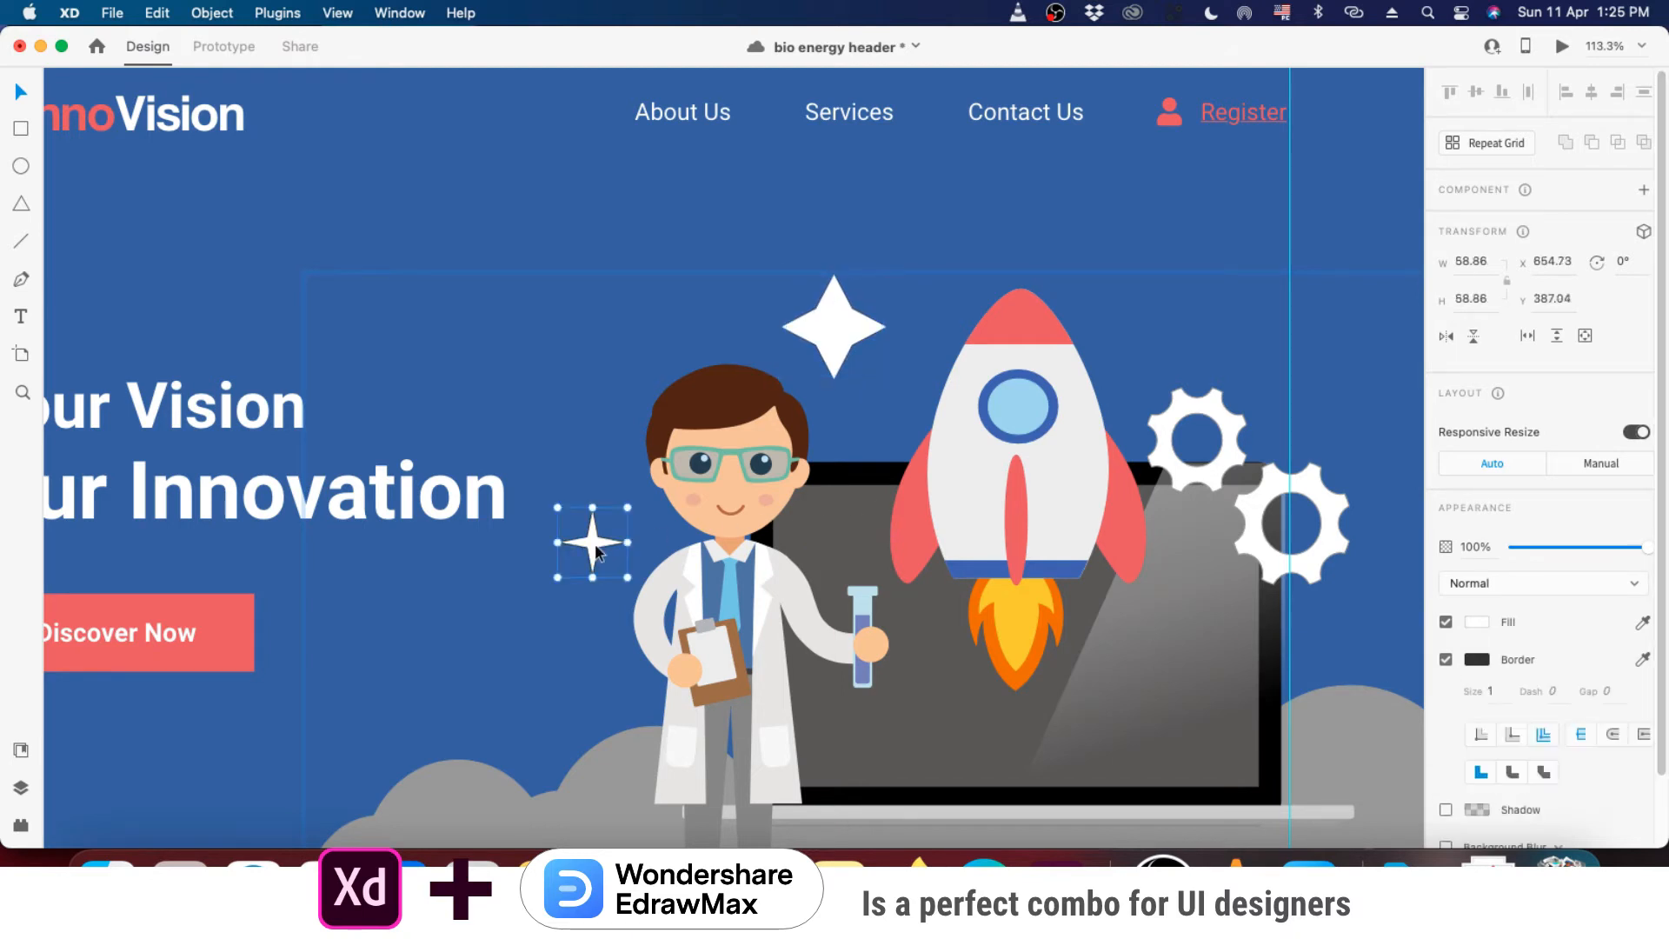
pyautogui.click(1446, 659)
# - Try resizing the large star and filling it with red #FF1010, undoing both changes
pyautogui.click(843, 318)
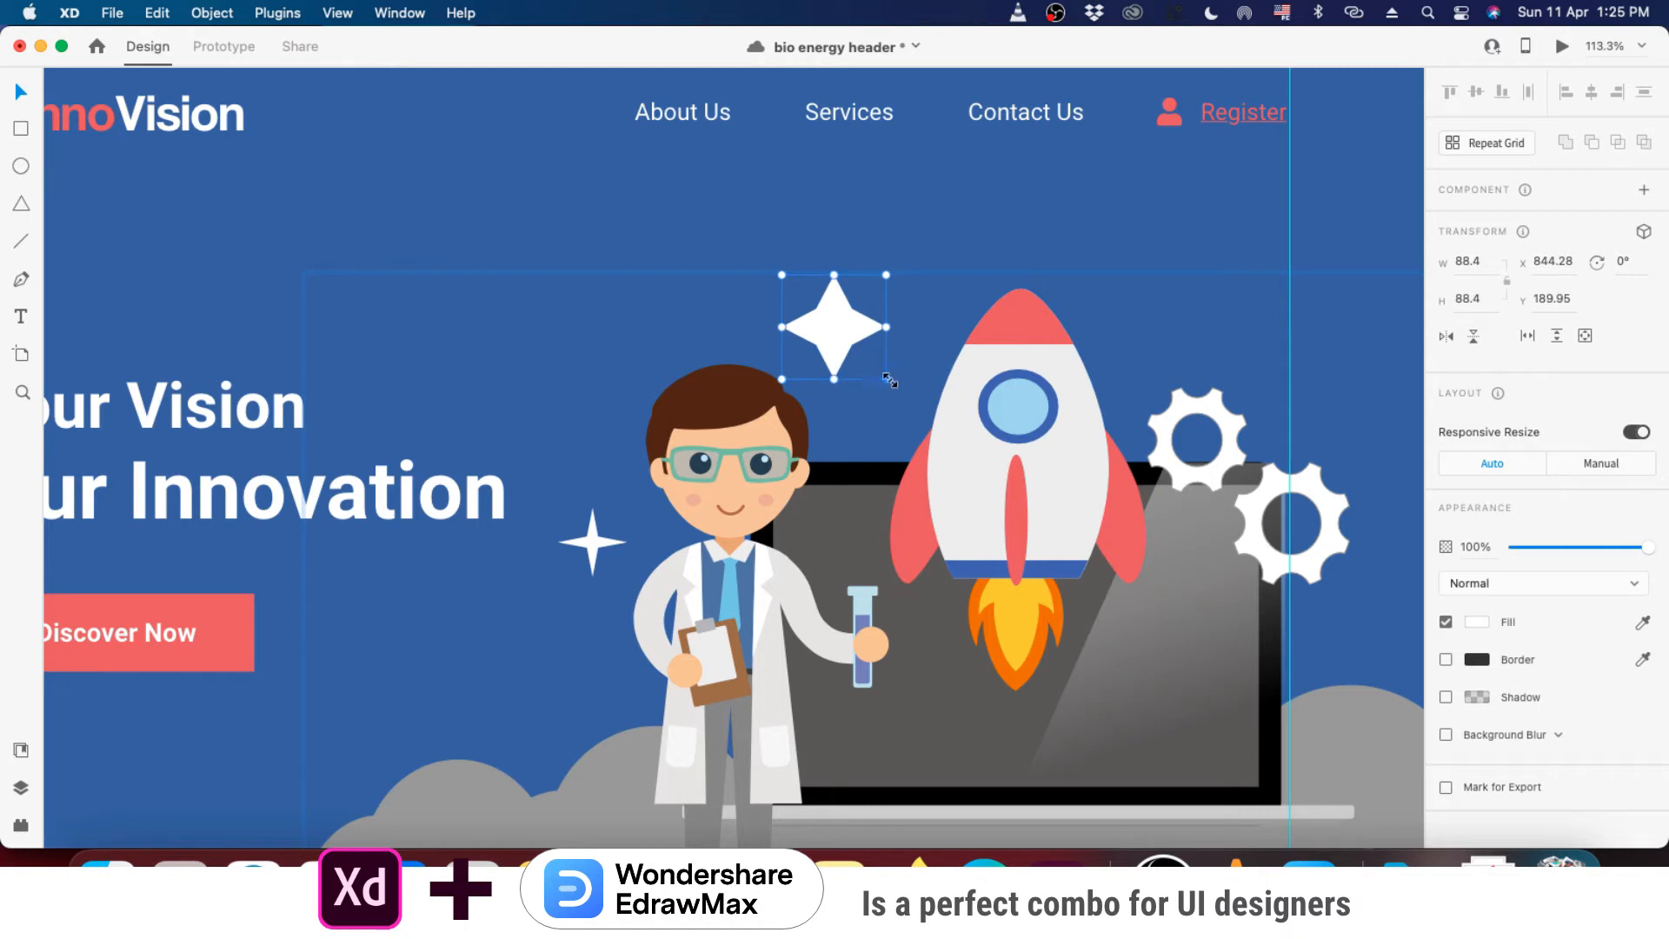
pyautogui.moveTo(889, 381); pyautogui.dragTo(901, 353)
pyautogui.press('super+z')
pyautogui.click(1476, 626)
pyautogui.moveTo(1341, 616); pyautogui.dragTo(1381, 532)
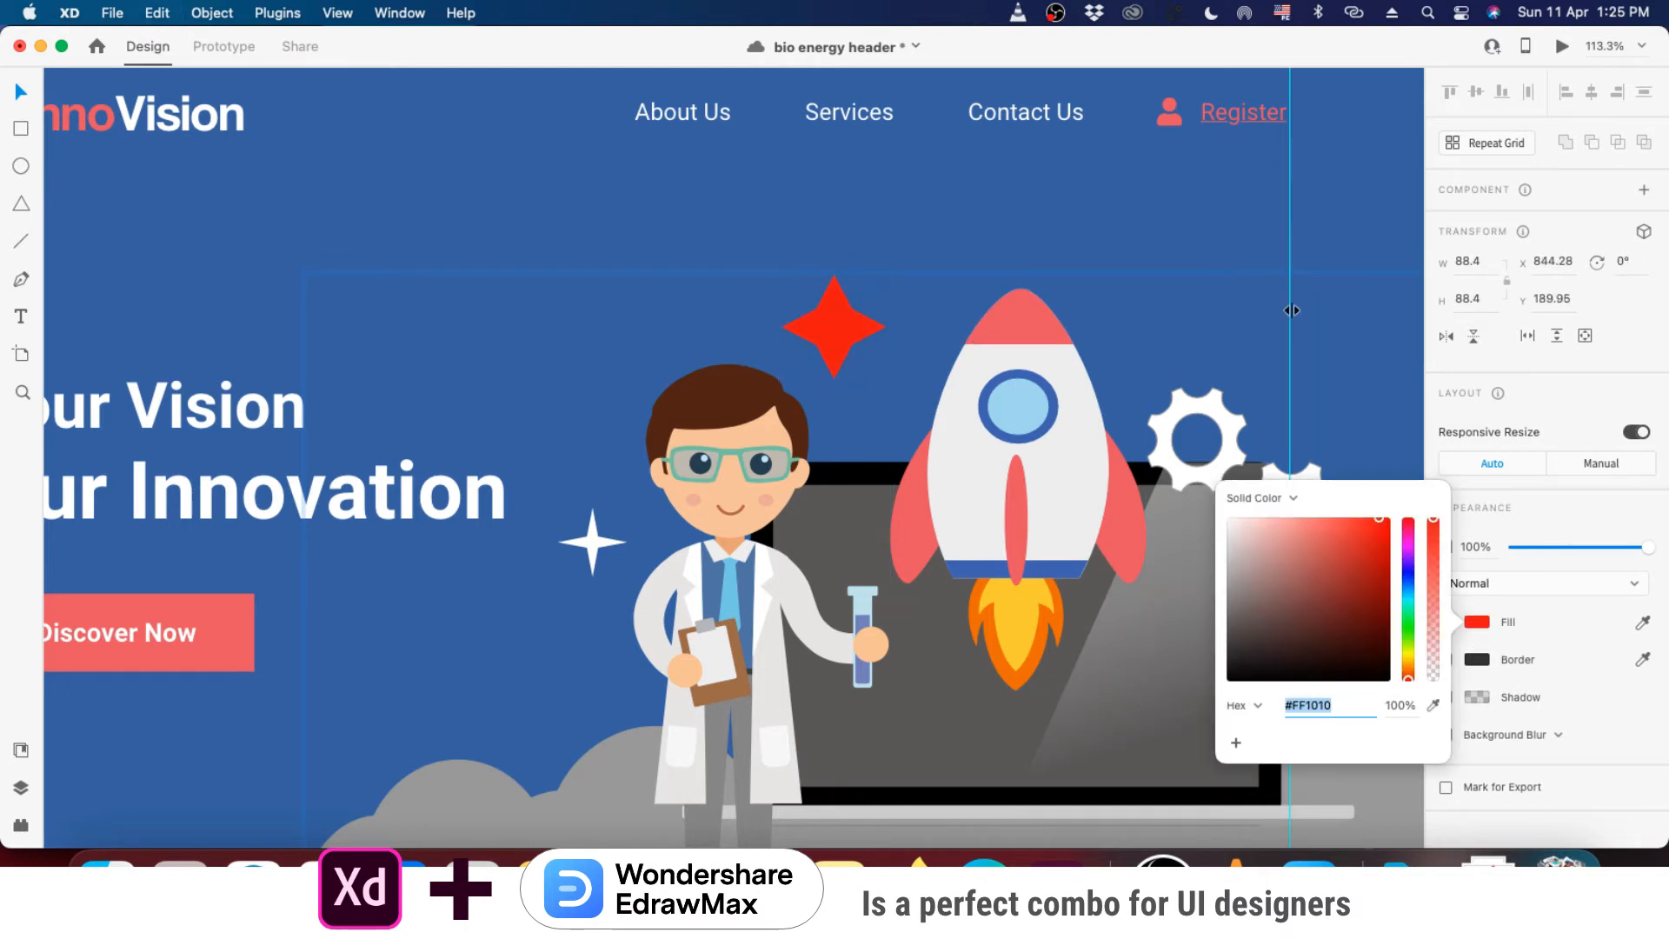
pyautogui.click(1184, 327)
pyautogui.press('super+z')
# - Try reshaping the rocket's blue window ring by stretching one of its anchor points, and undo the edit
pyautogui.doubleClick(1056, 428)
pyautogui.scroll(10, 1074, 437)
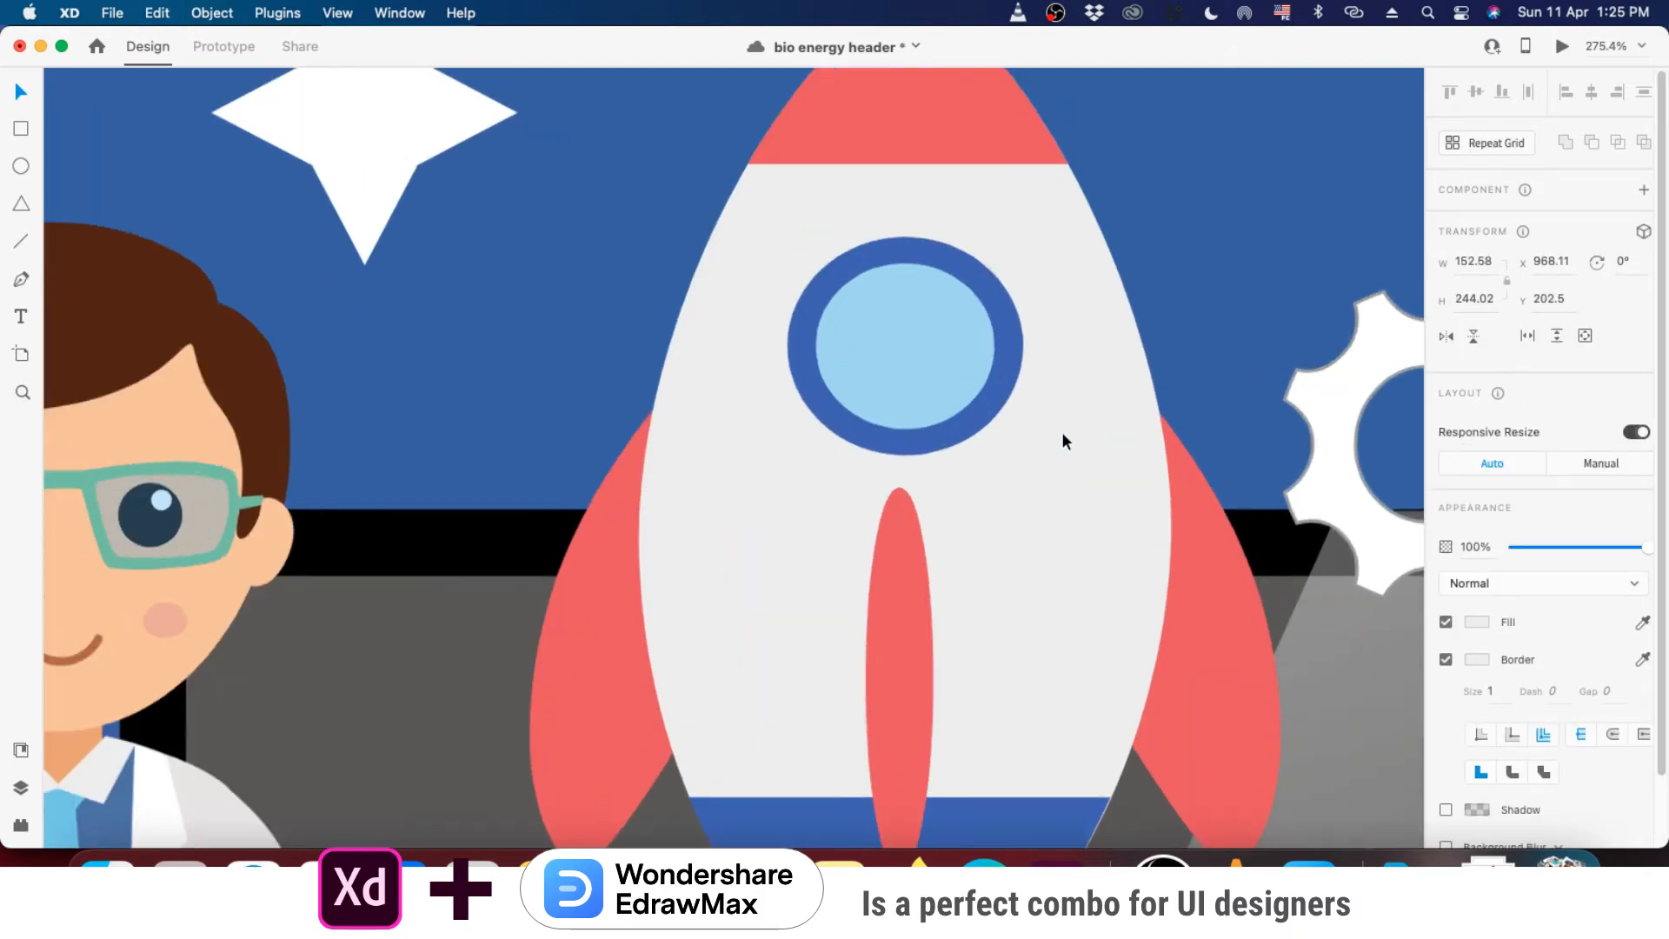
pyautogui.doubleClick(965, 374)
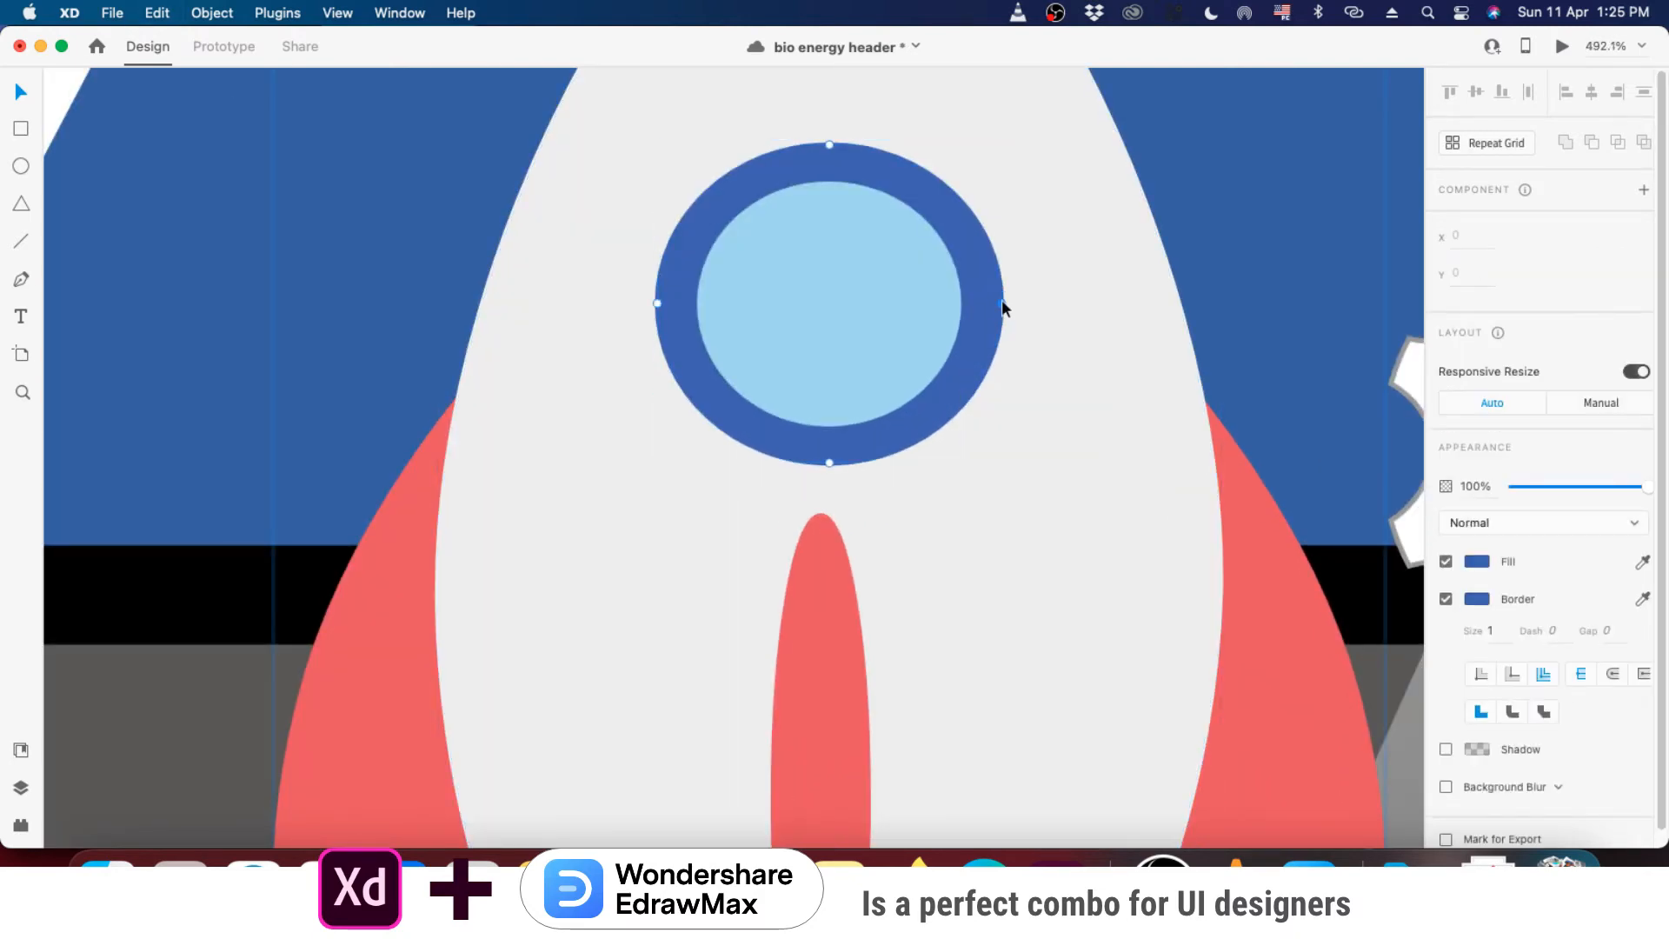
pyautogui.moveTo(1001, 303); pyautogui.dragTo(1052, 296)
pyautogui.press('super+z')
pyautogui.scroll(-8, 1013, 361)
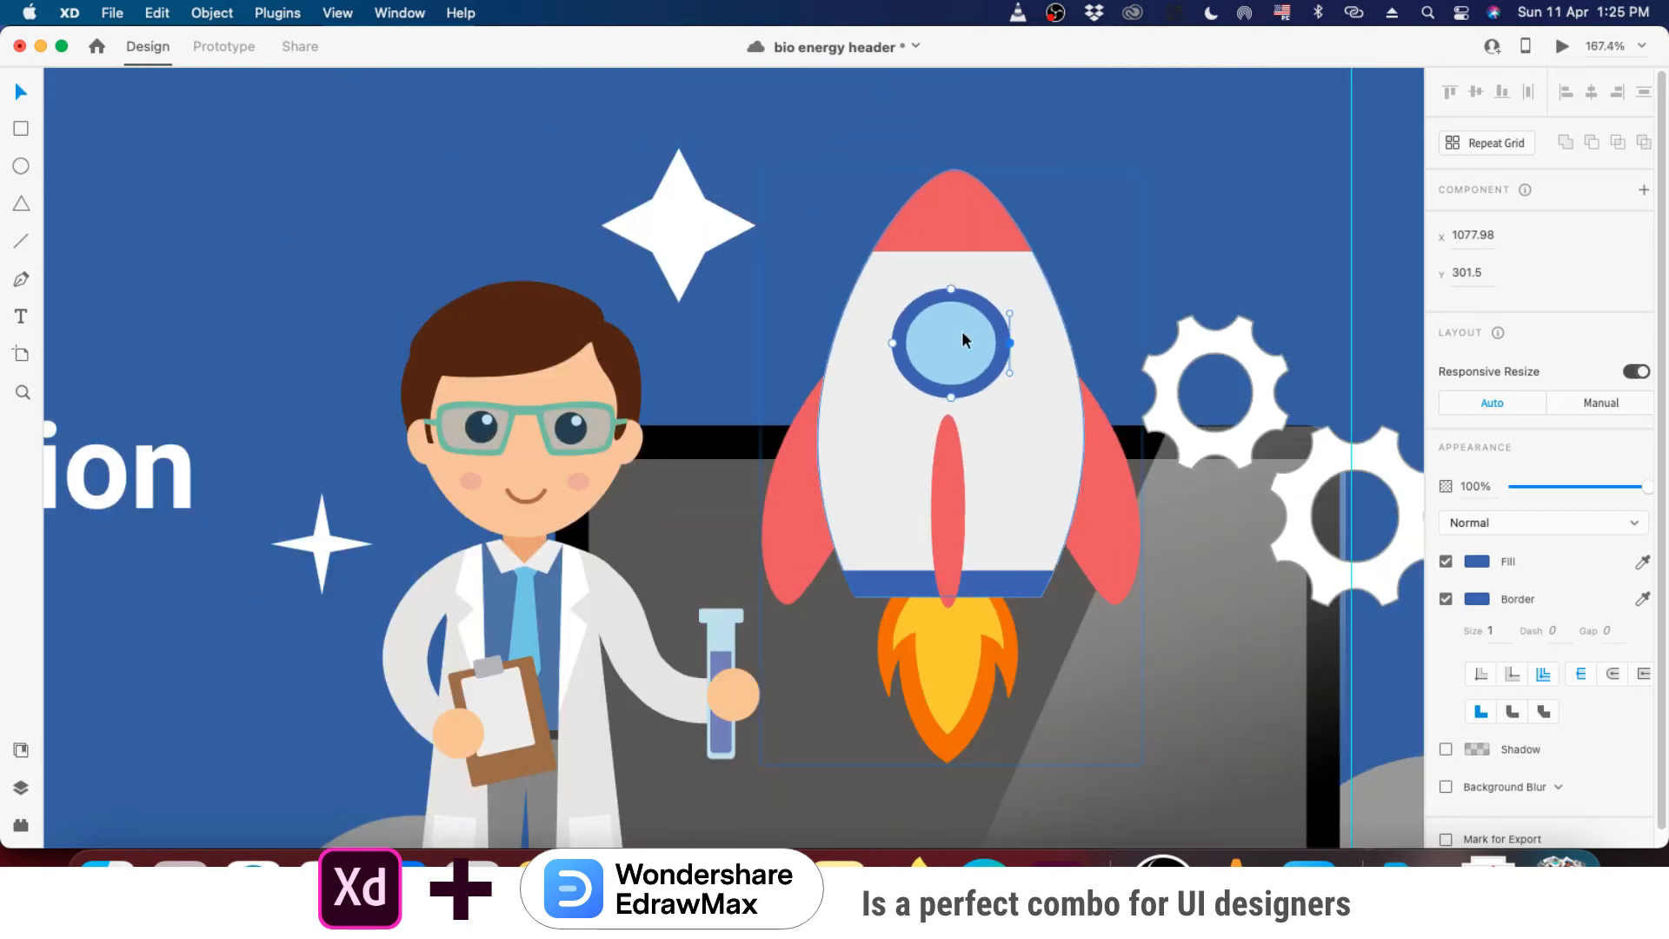
# - Fill all the grey cloud shapes at the base of the illustration with white
pyautogui.scroll(-5, 766, 316)
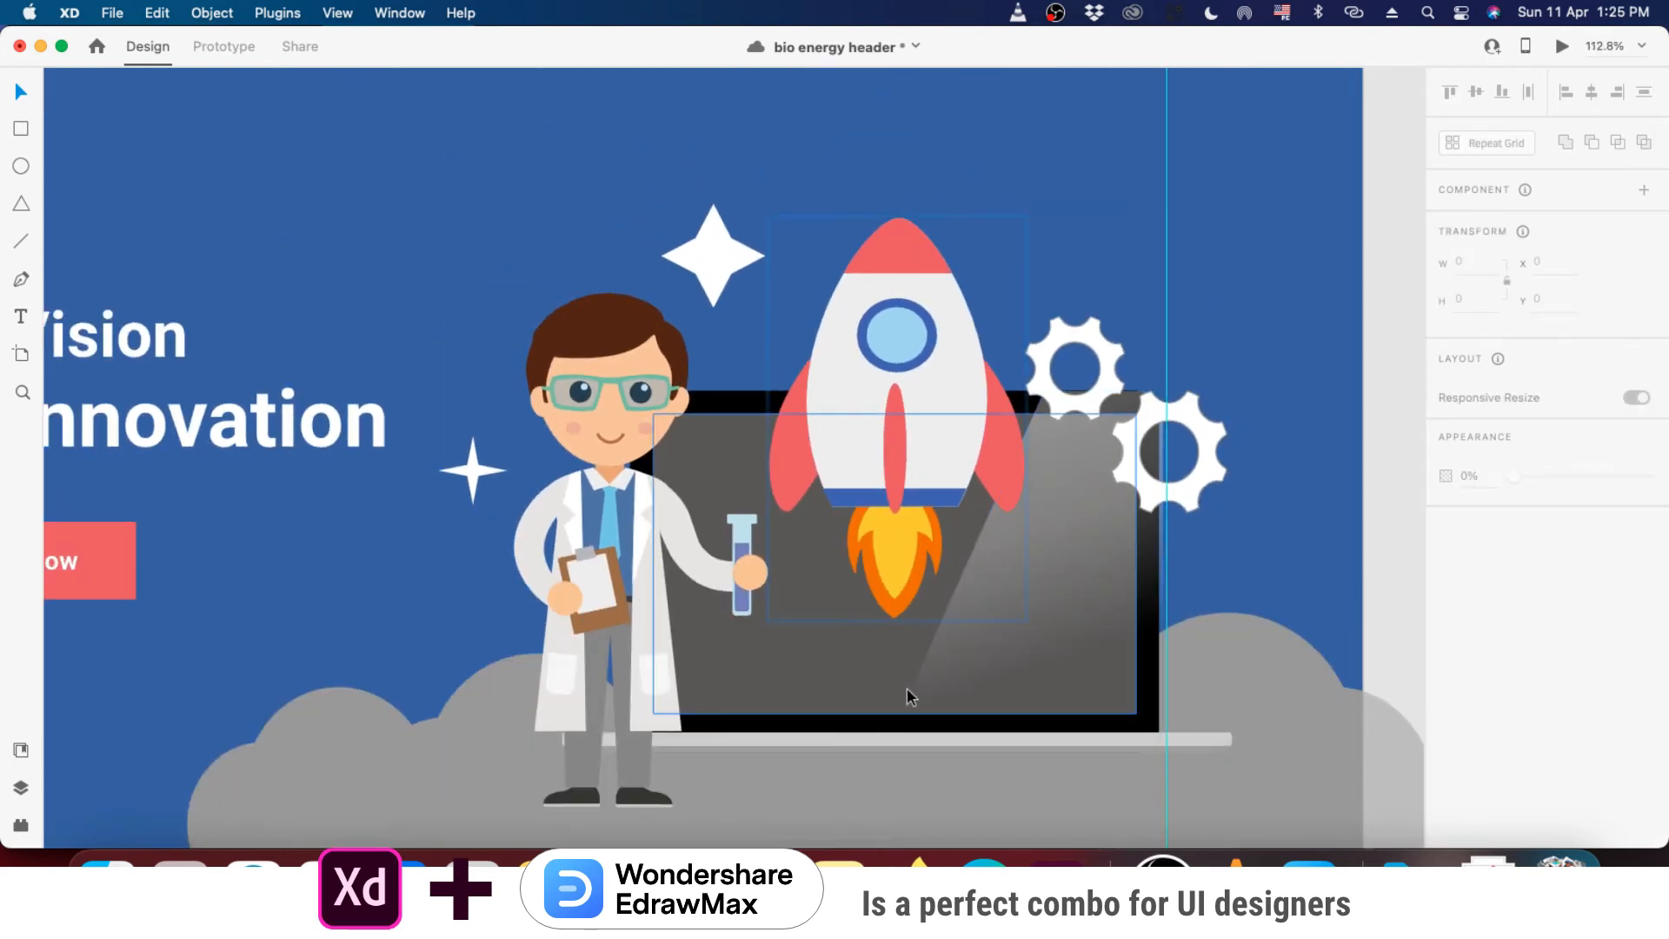
pyautogui.scroll(2, 908, 669)
pyautogui.scroll(-3, 943, 650)
pyautogui.scroll(1, 1080, 771)
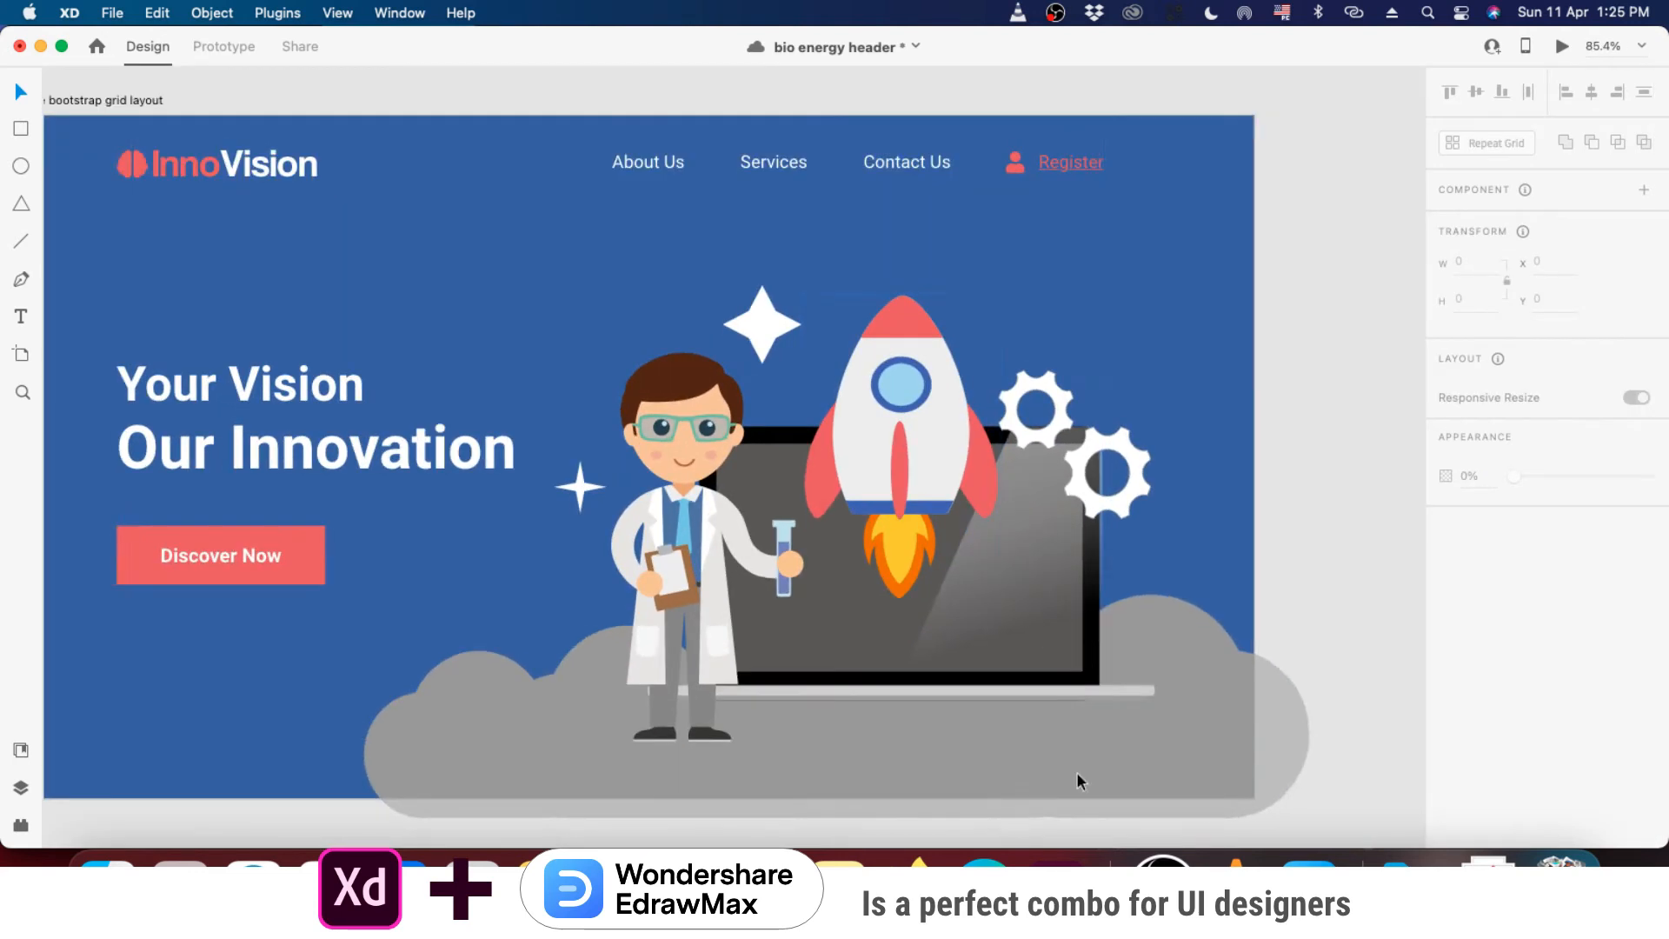
pyautogui.click(1188, 700)
pyautogui.keyDown('shift'); pyautogui.click(939, 744); pyautogui.keyUp('shift')
pyautogui.keyDown('shift'); pyautogui.click(749, 748); pyautogui.keyUp('shift')
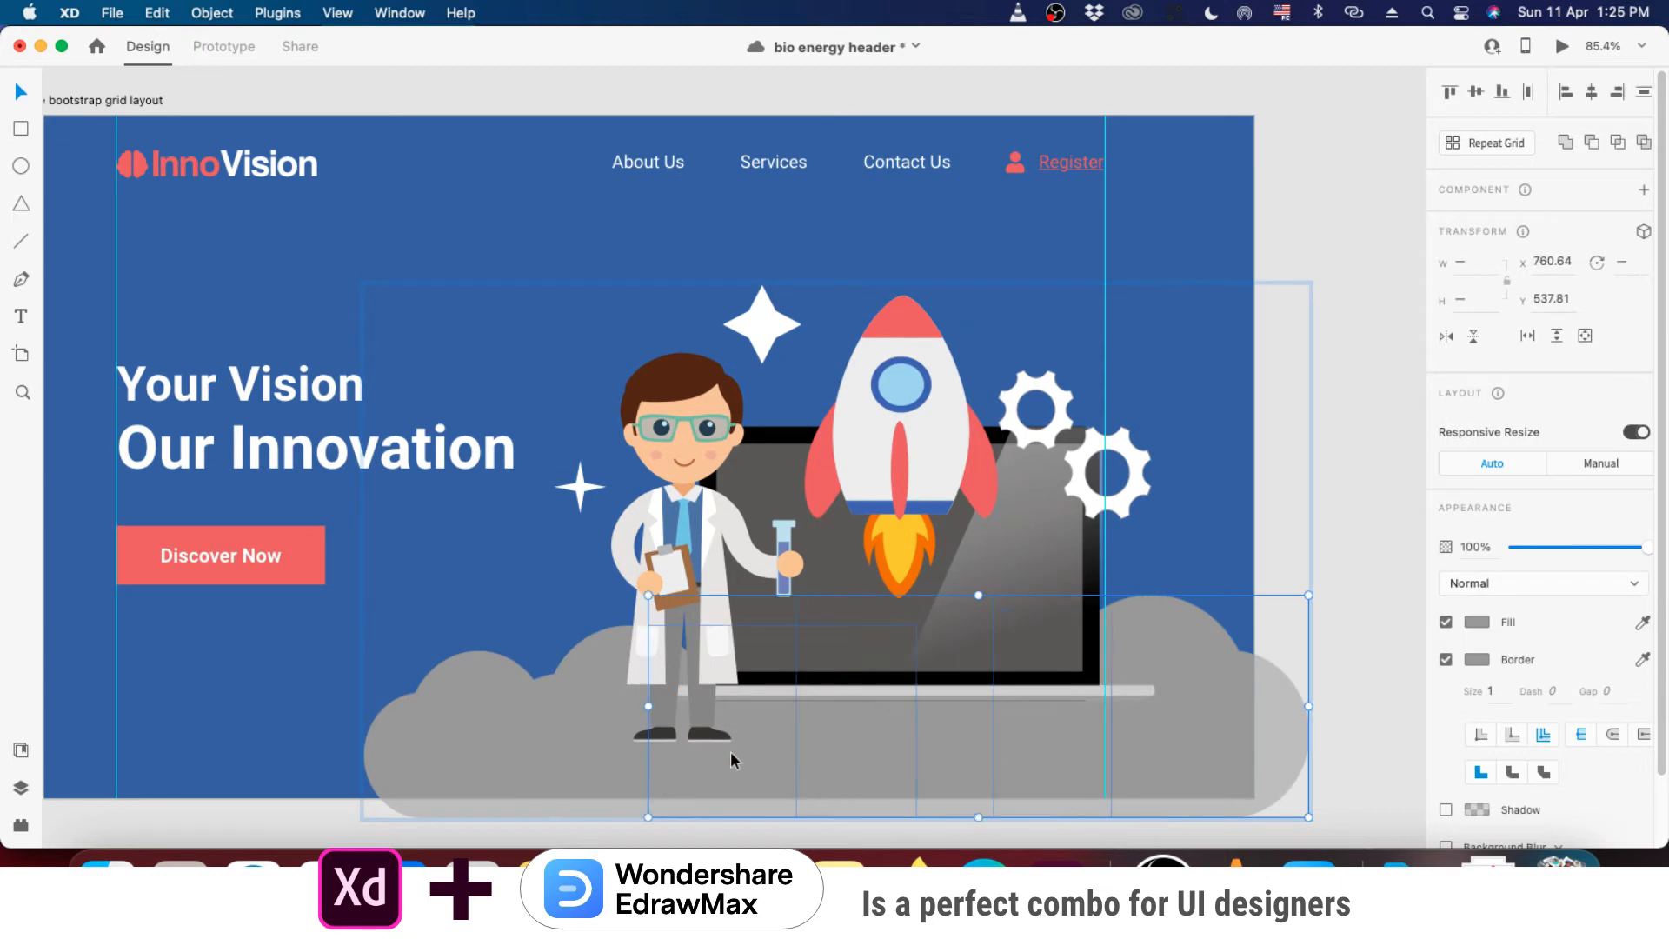
pyautogui.keyDown('shift'); pyautogui.click(580, 681); pyautogui.keyUp('shift')
pyautogui.keyDown('shift'); pyautogui.click(486, 701); pyautogui.keyUp('shift')
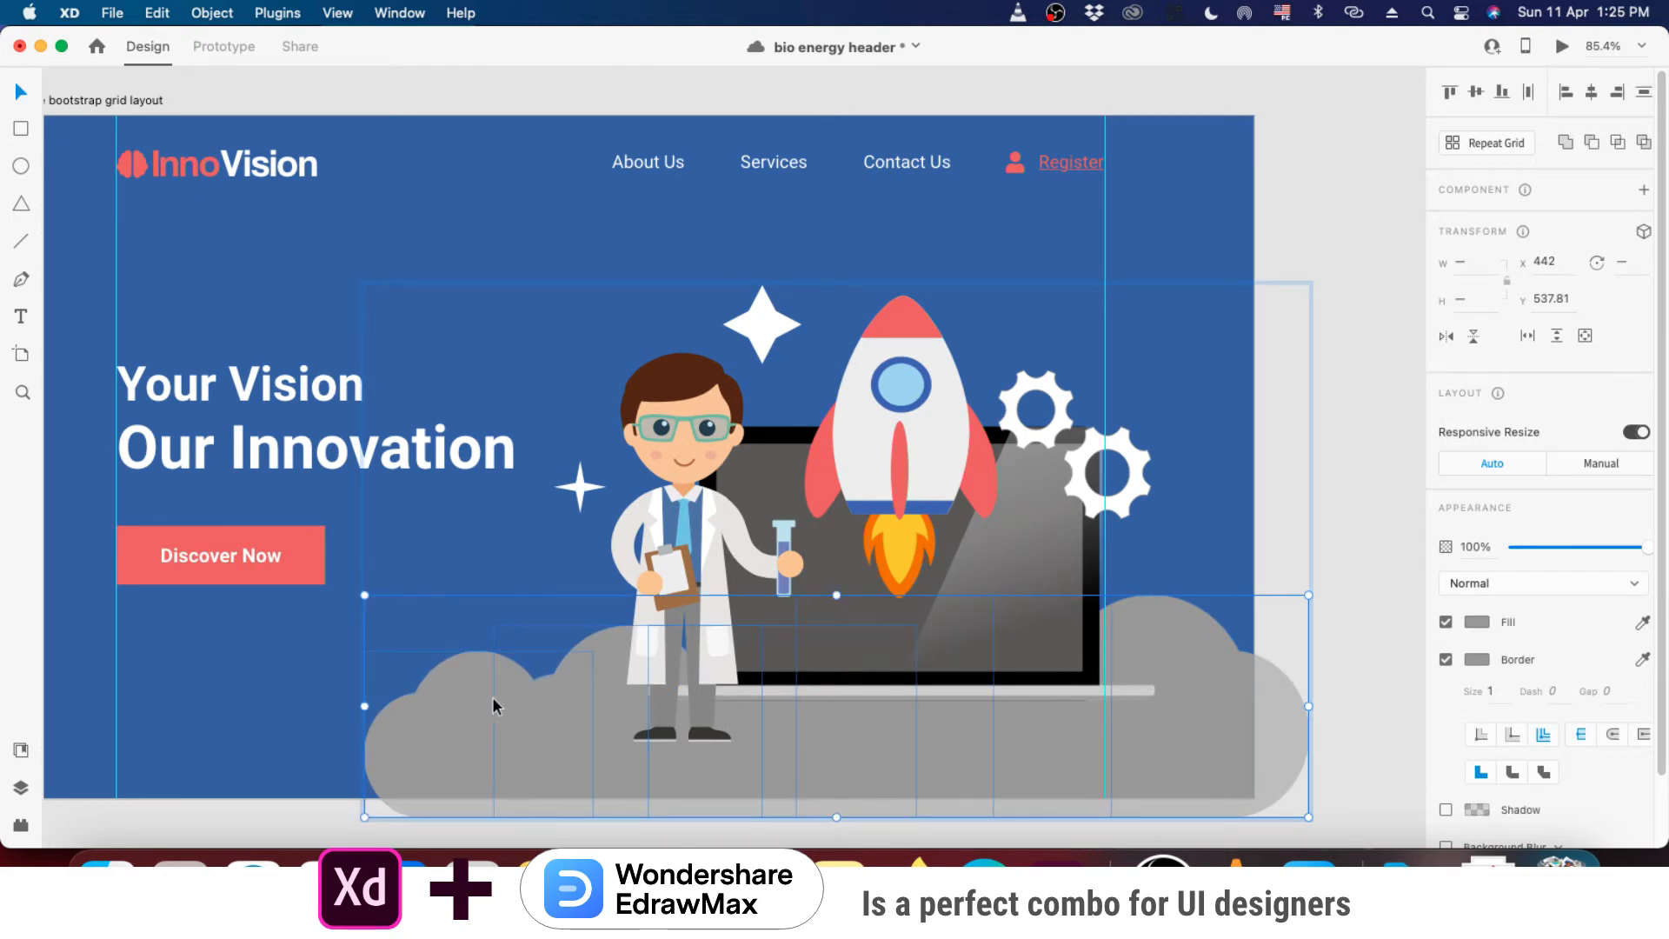
pyautogui.click(1480, 624)
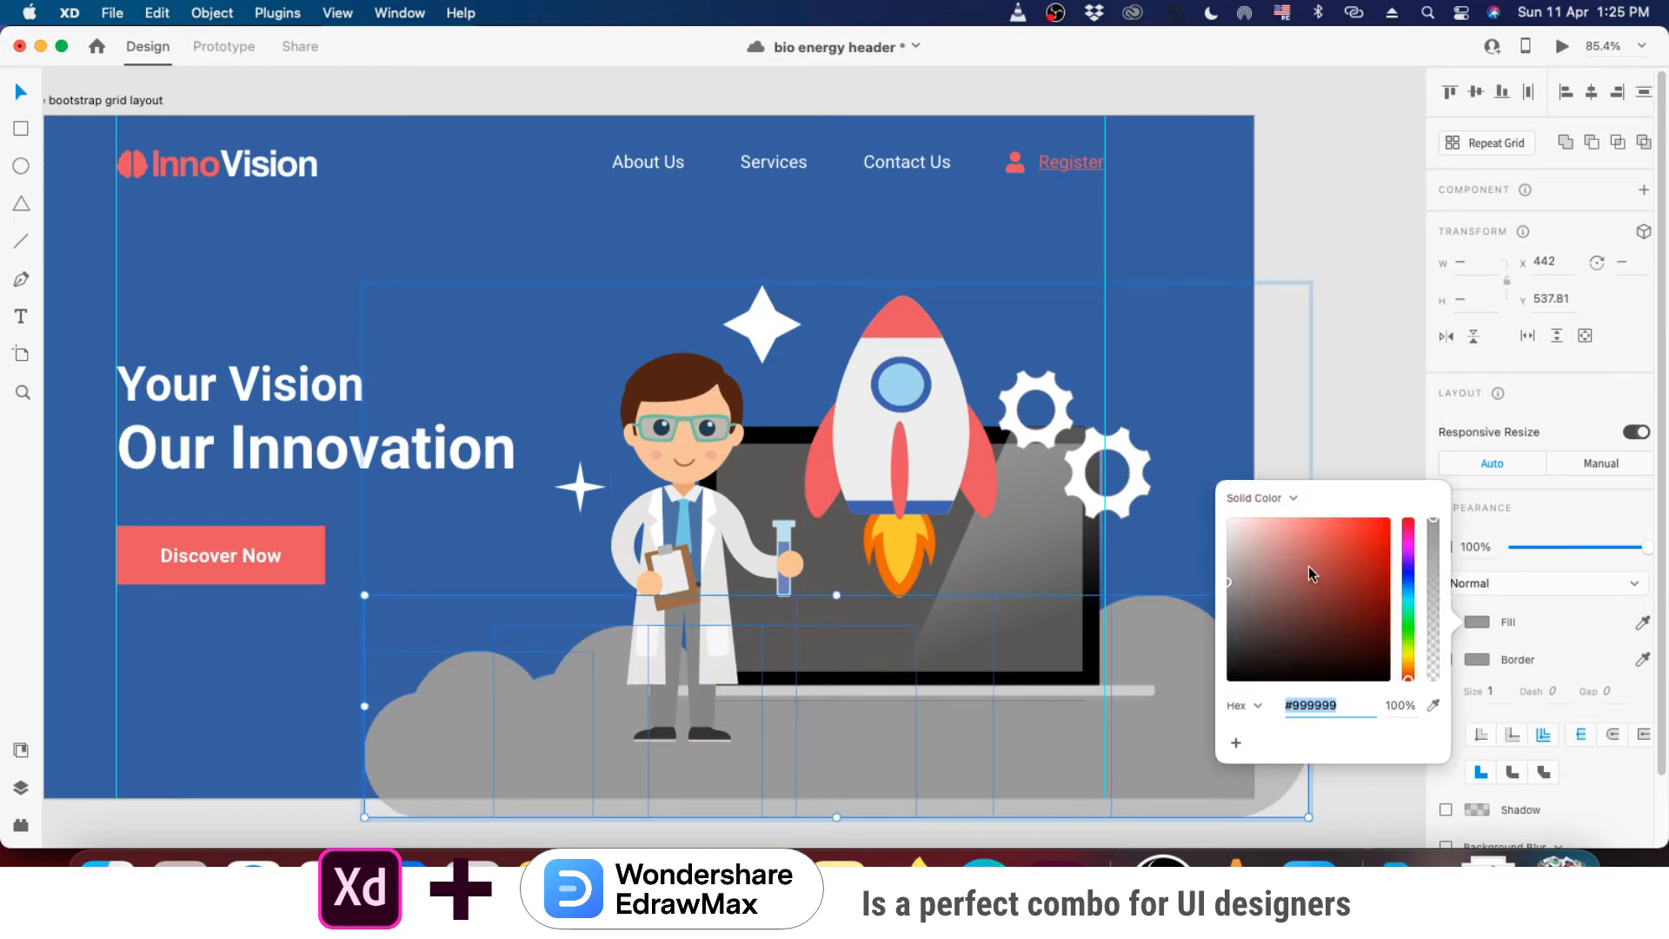
pyautogui.moveTo(1309, 567); pyautogui.dragTo(1075, 452)
pyautogui.click(1590, 615)
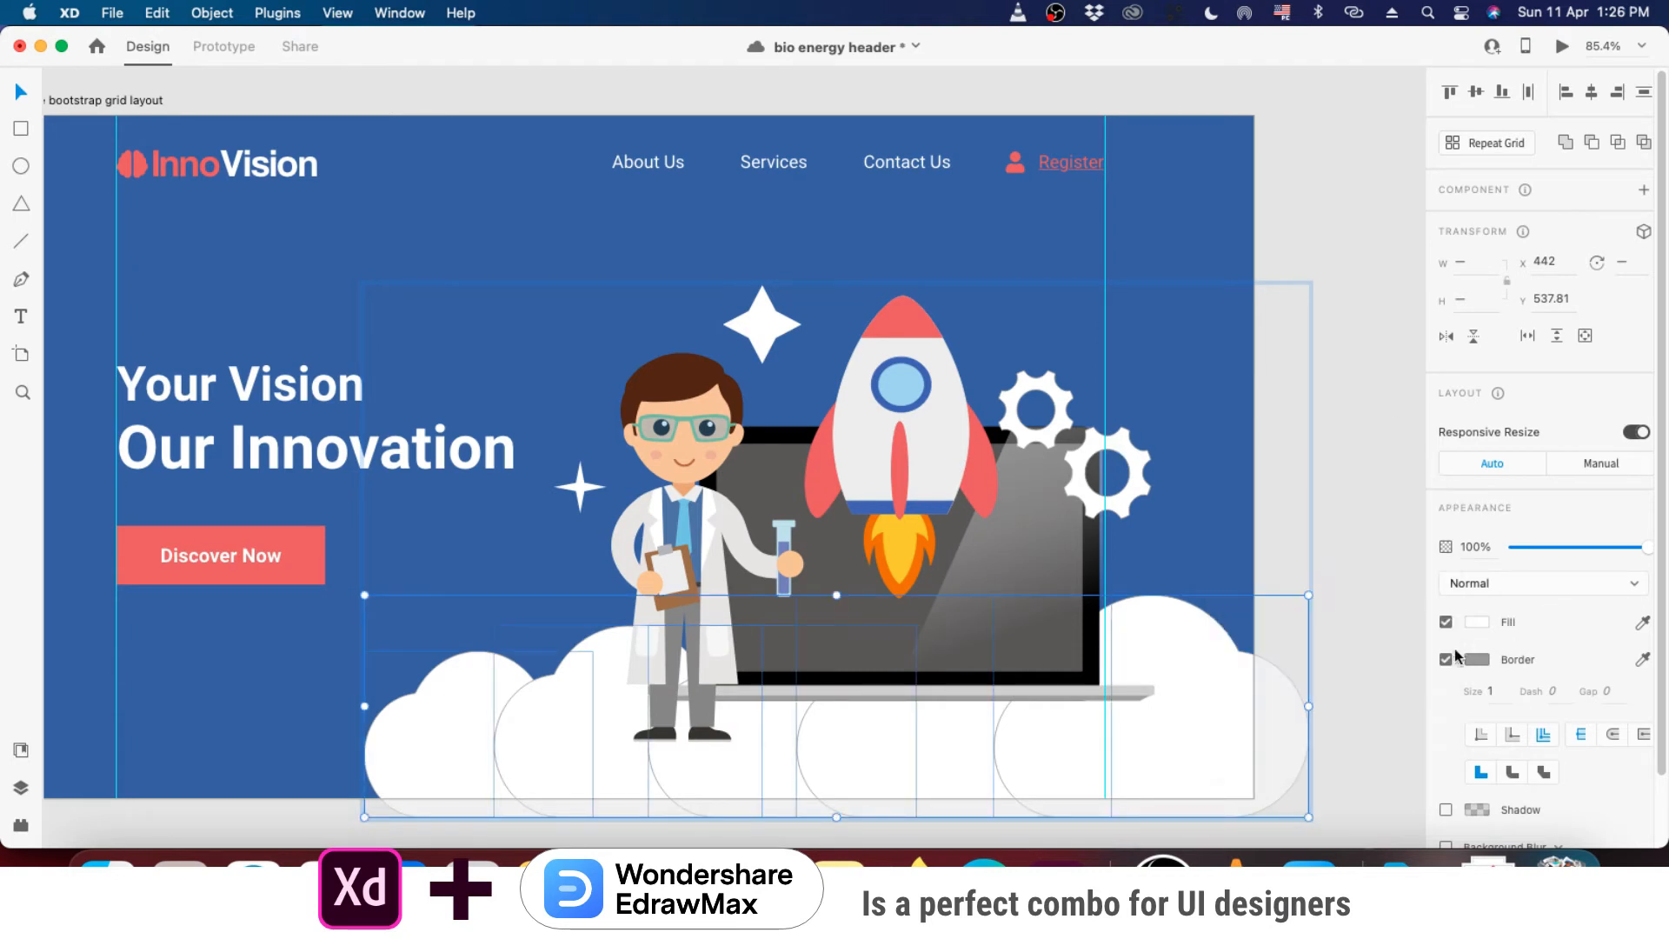
# - Remove the grey border from the selected cloud shapes and deselect them
pyautogui.click(1445, 660)
pyautogui.click(1342, 478)
pyautogui.scroll(-4, 1246, 576)
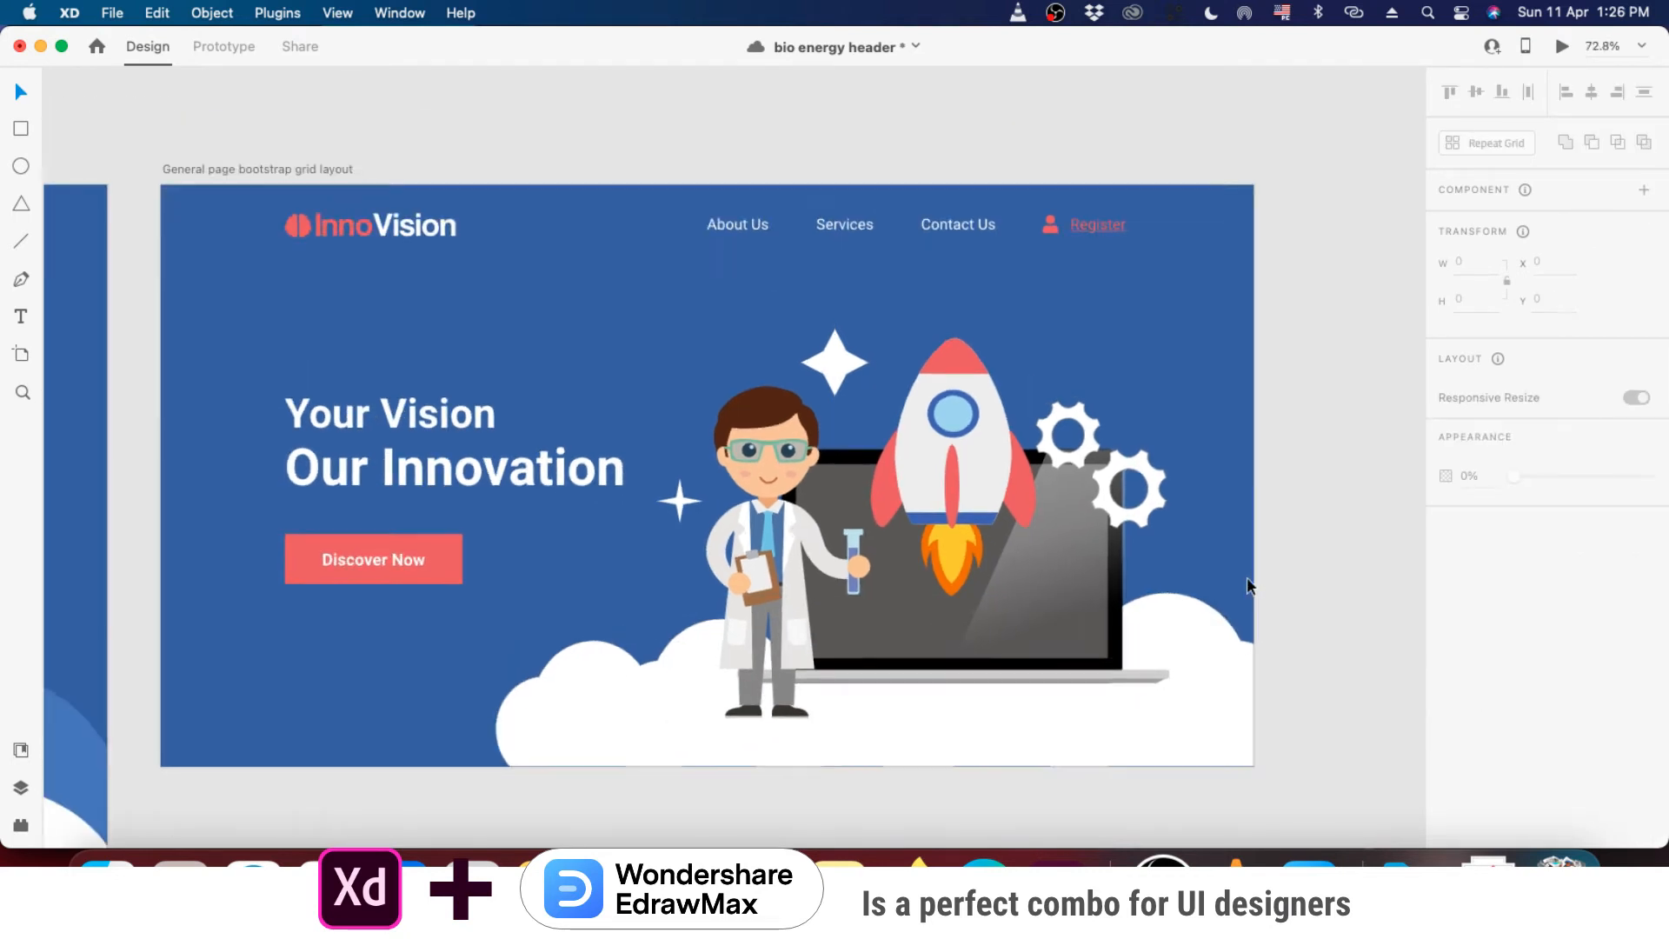
# - Shrink the large star between the scientist and the rocket to 54.42 × 54.42
pyautogui.scroll(3, 662, 570)
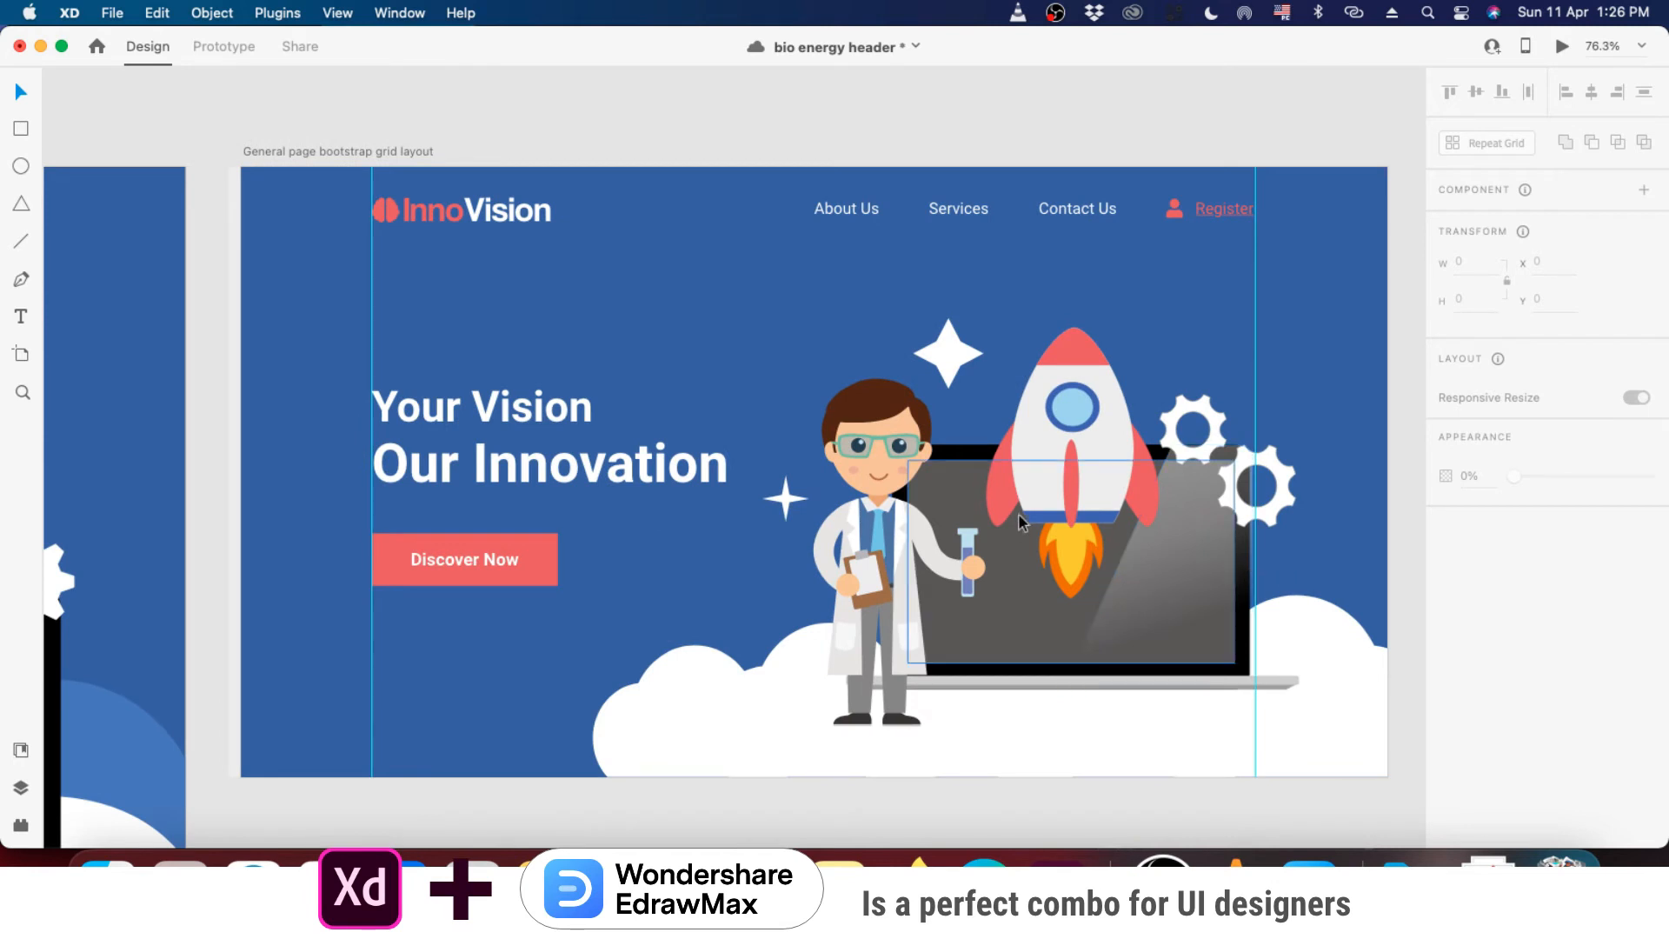
pyautogui.doubleClick(963, 353)
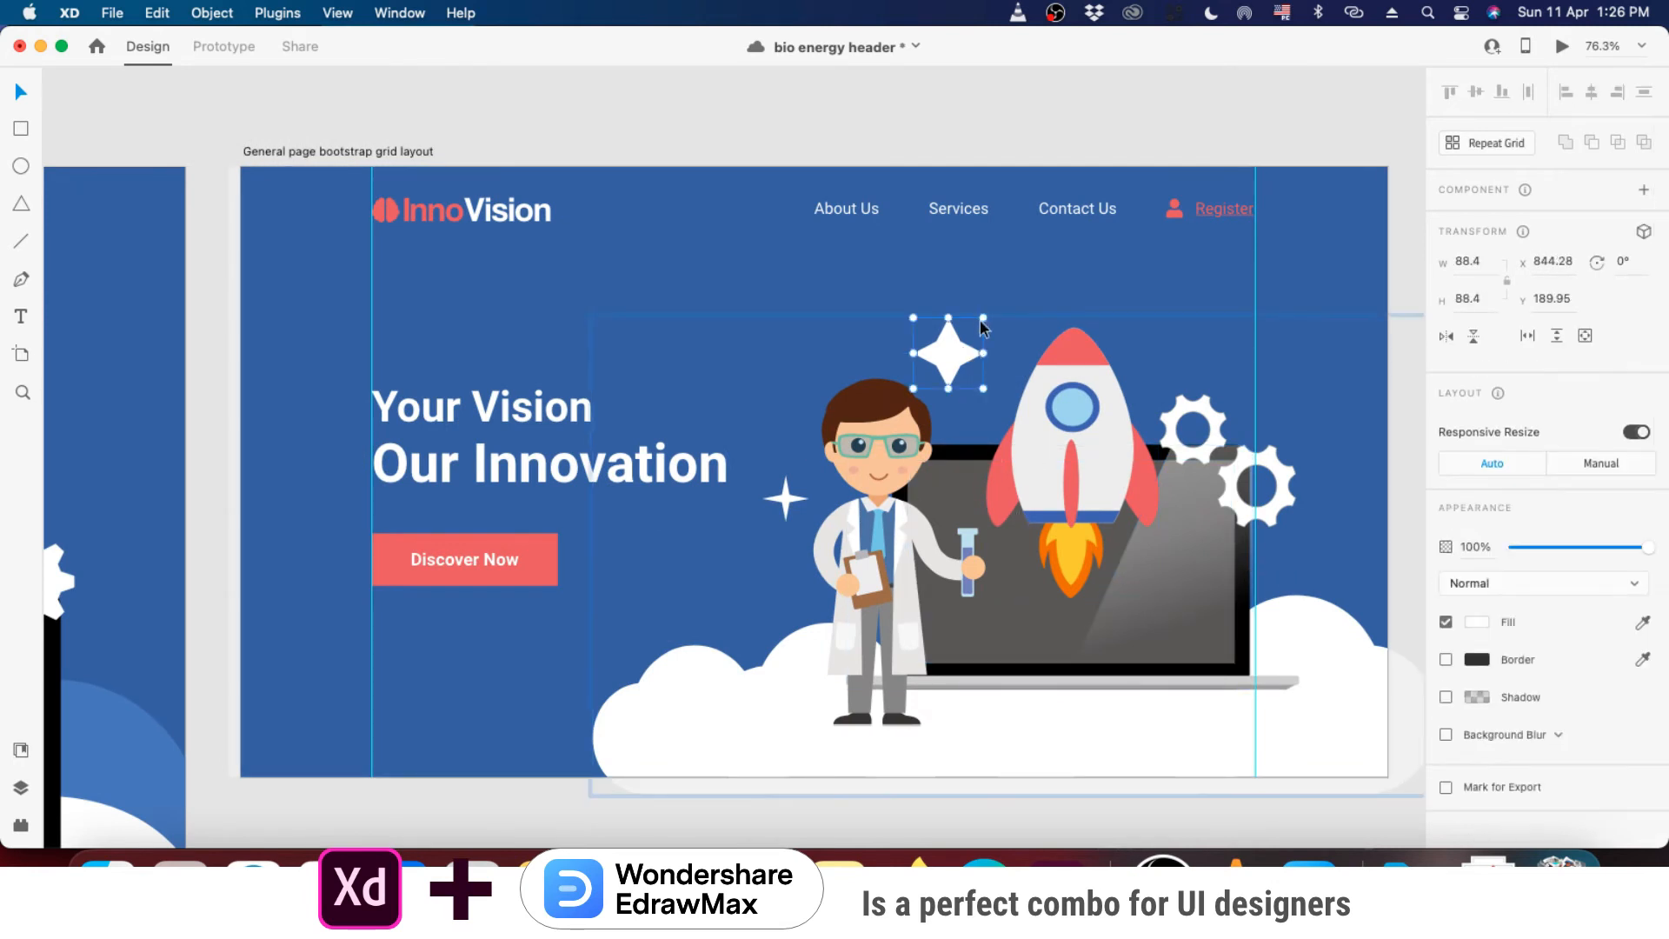
pyautogui.moveTo(981, 326); pyautogui.dragTo(957, 376)
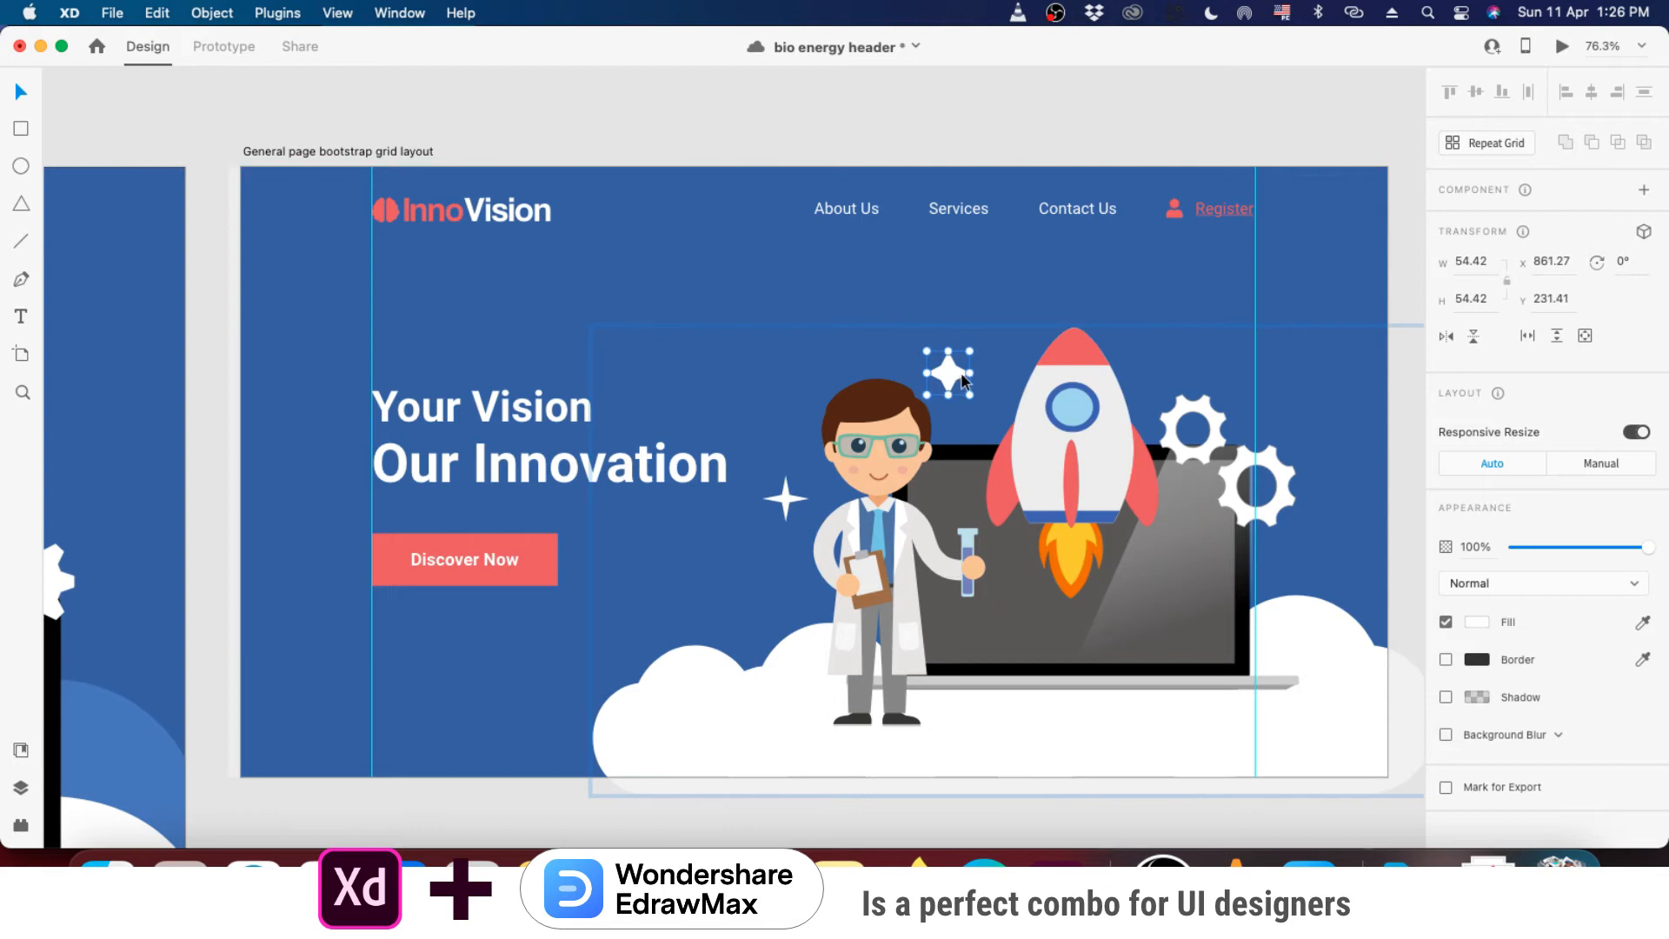
# - Remove the grey border from both white gears beside the rocket
pyautogui.click(1186, 435)
pyautogui.click(1446, 659)
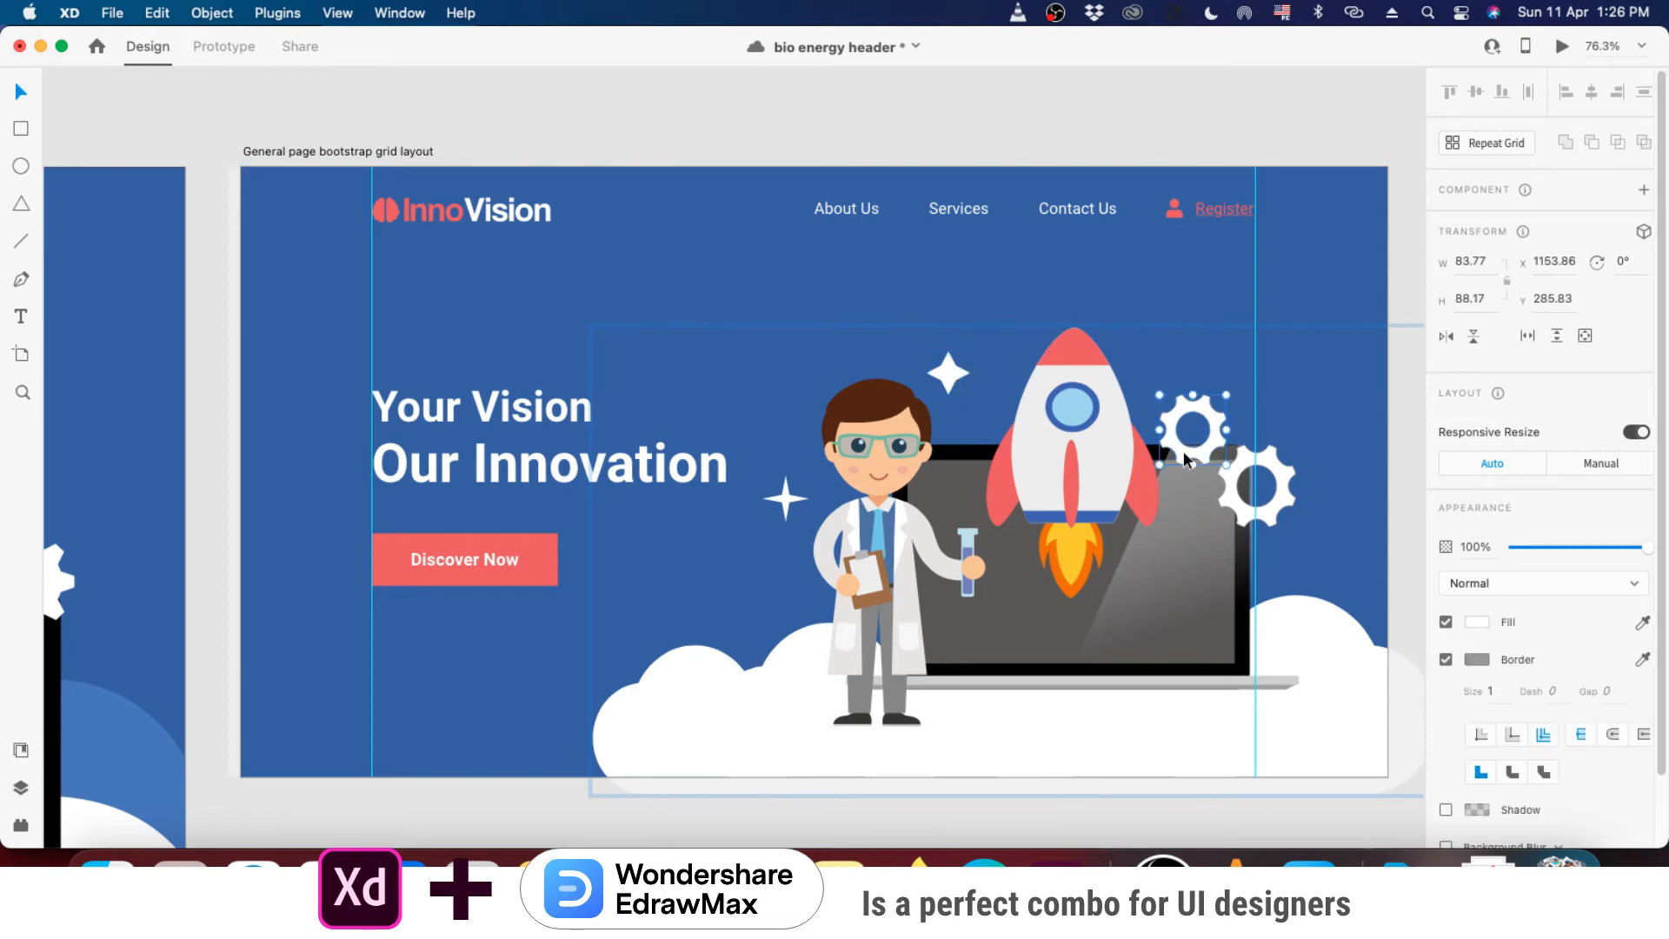
pyautogui.click(1445, 659)
pyautogui.click(1240, 498)
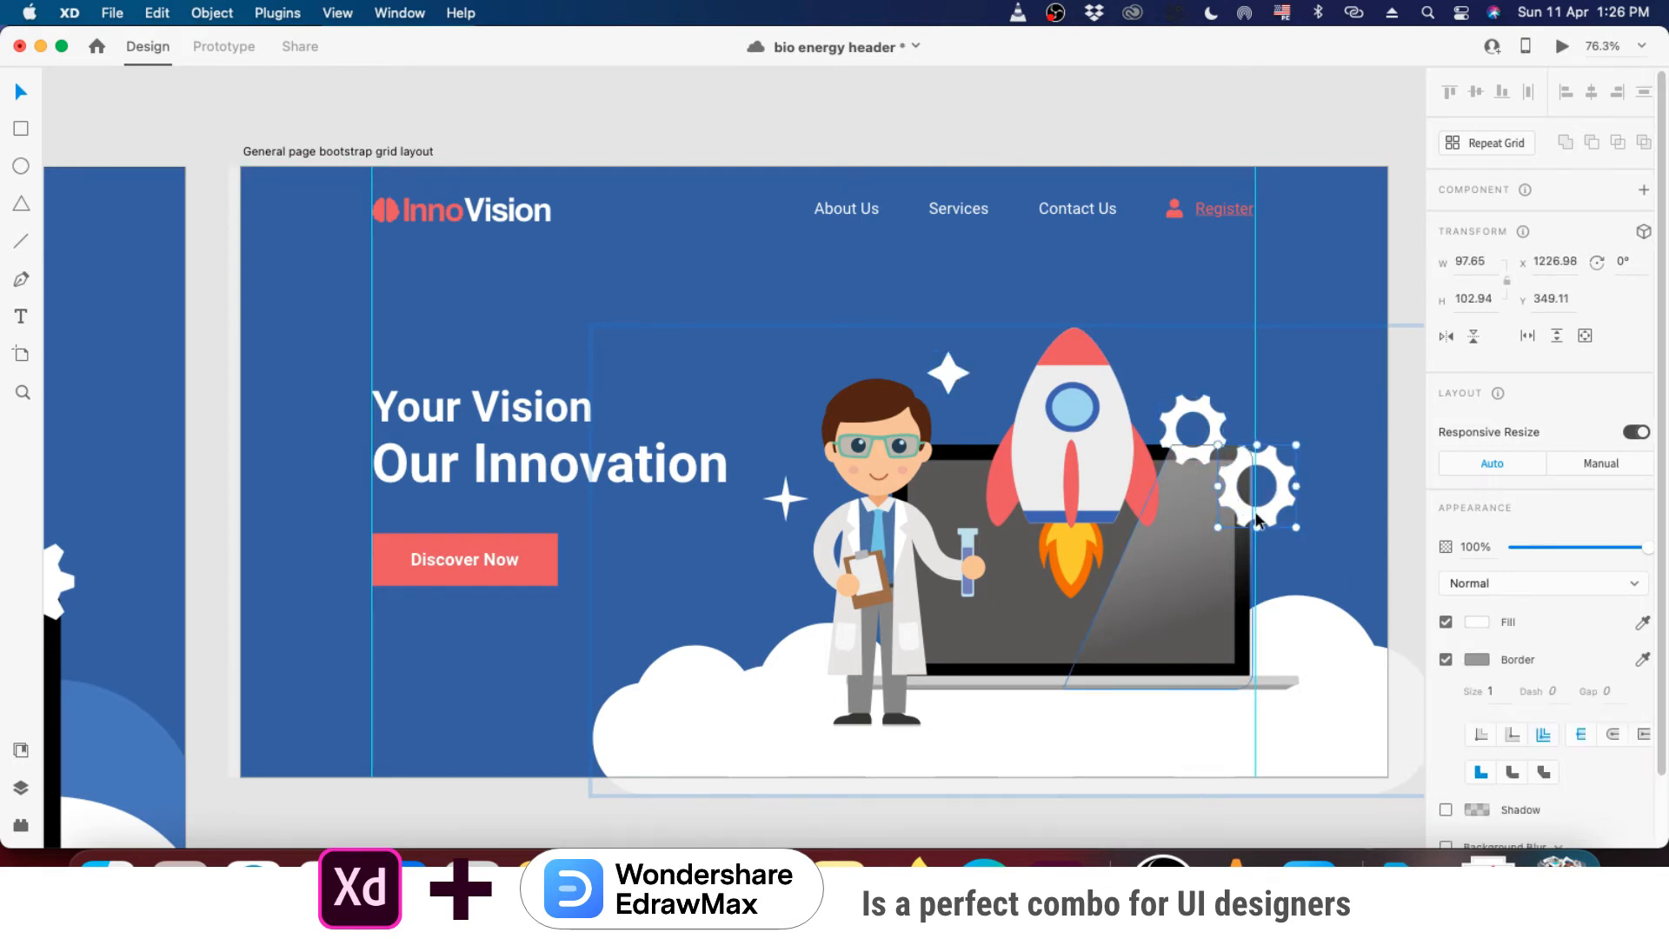
pyautogui.click(1447, 660)
# - Try shifting the scientist figure slightly, and undo the move
pyautogui.click(1288, 485)
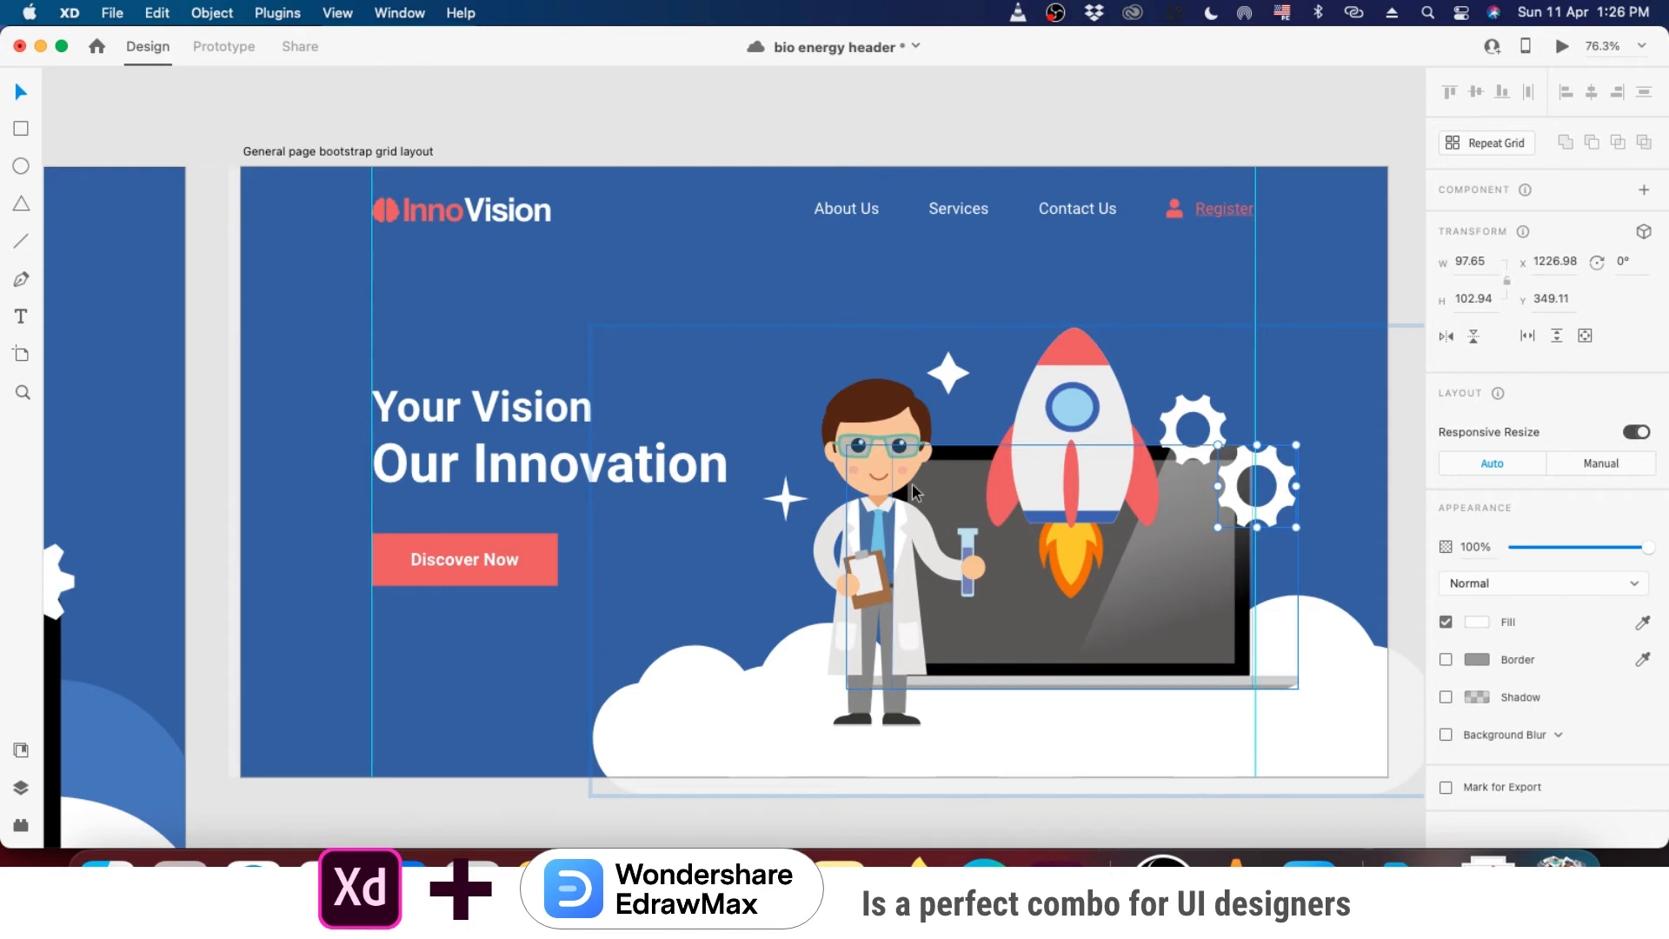
pyautogui.moveTo(898, 551); pyautogui.dragTo(882, 550)
pyautogui.press('super+z')
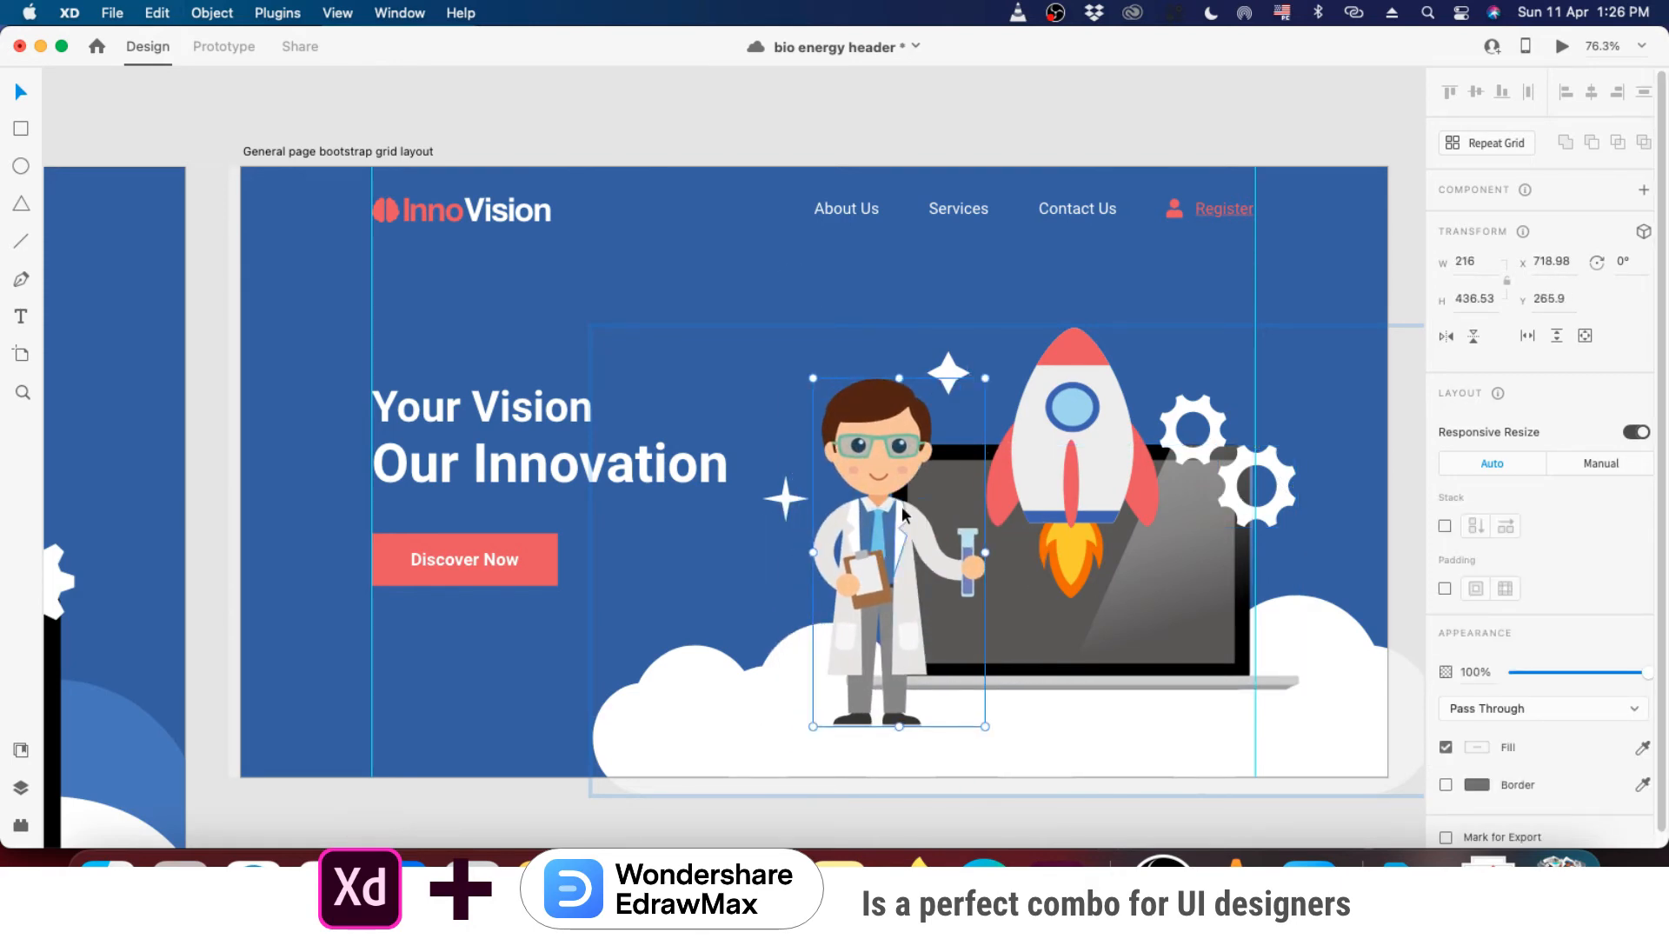
# - Pull the brown top hair off the scientist's head and delete it, leaving only the side tuft
pyautogui.scroll(5, 900, 504)
pyautogui.doubleClick(821, 279)
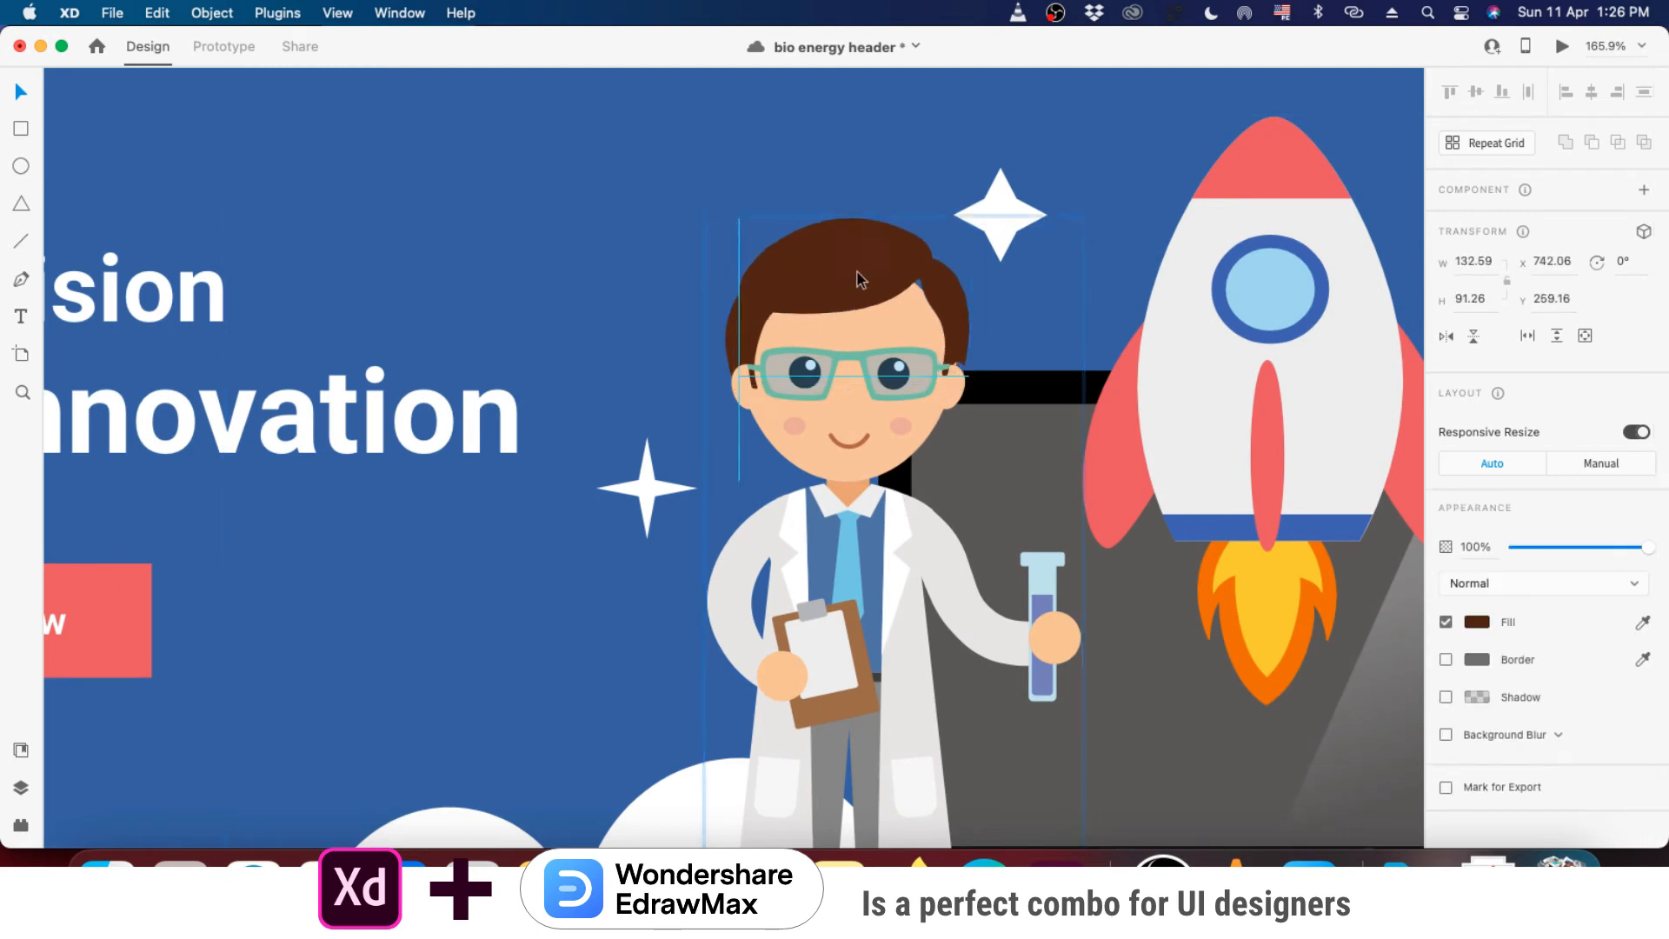
pyautogui.moveTo(830, 300); pyautogui.dragTo(980, 228)
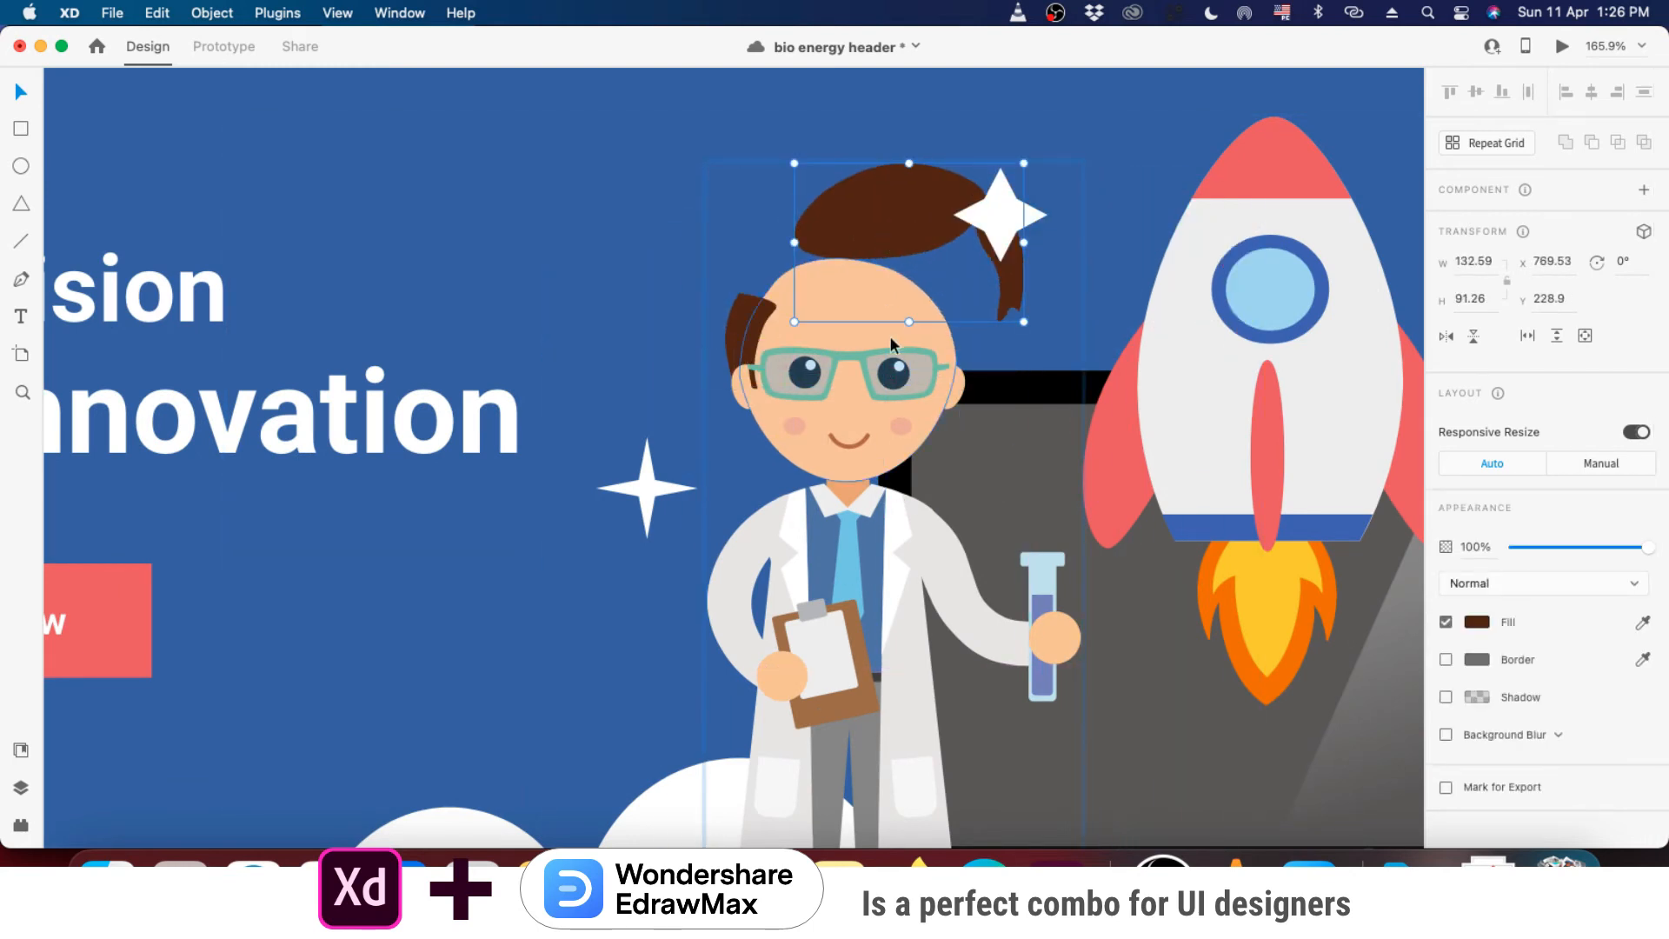
pyautogui.press('Delete')
# - Copy the remaining side hair tuft to the opposite side of the scientist's head and flip it horizontally
pyautogui.click(758, 323)
pyautogui.moveTo(758, 323); pyautogui.dragTo(943, 322)
pyautogui.click(1448, 335)
pyautogui.press('Escape')
# - Move the whole illustration left on the header artboard to X 390.08, lining up the laptop and gears with the outer grid guide
pyautogui.scroll(-8, 883, 426)
pyautogui.scroll(5, 815, 430)
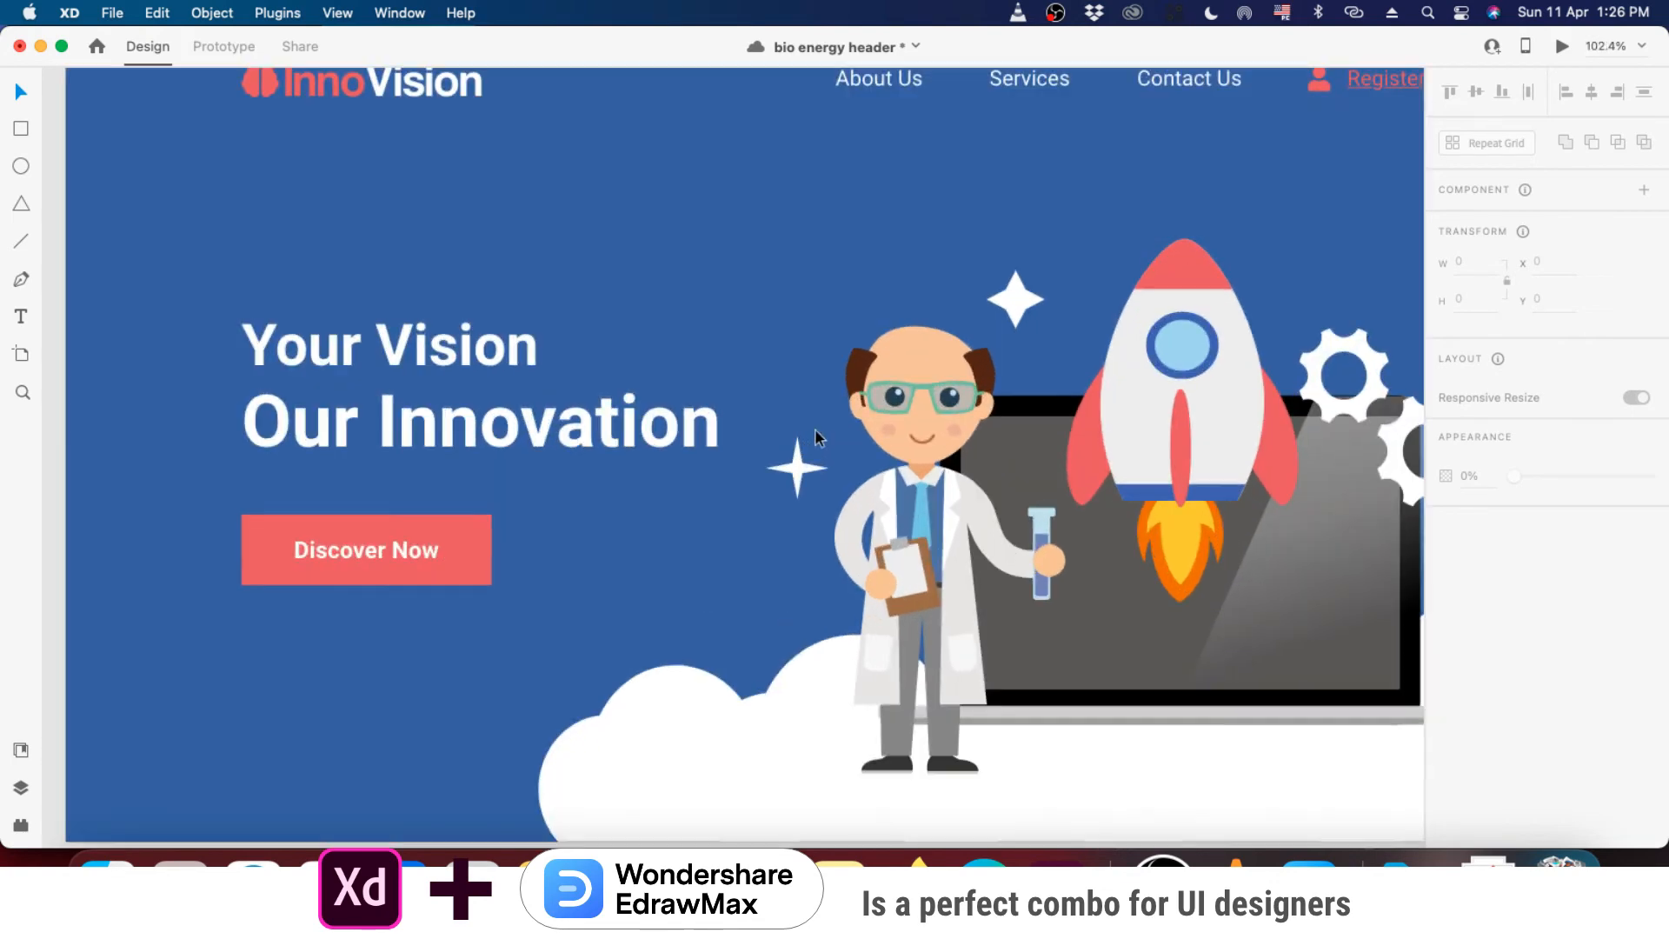
pyautogui.scroll(-6, 867, 441)
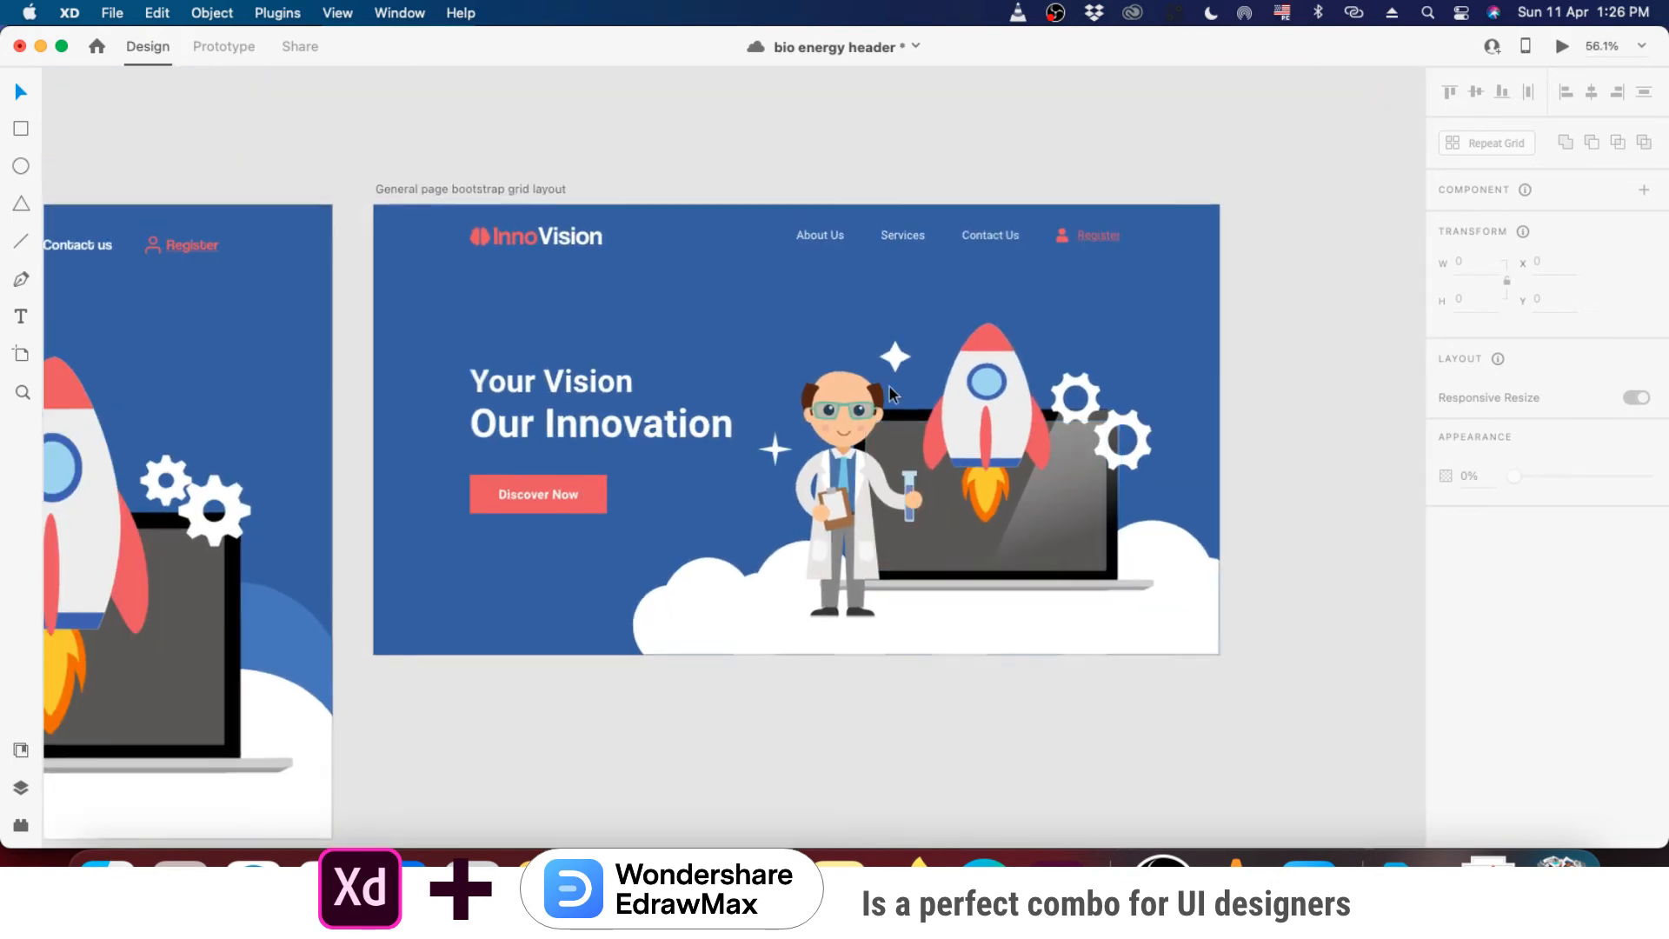
pyautogui.scroll(6, 891, 393)
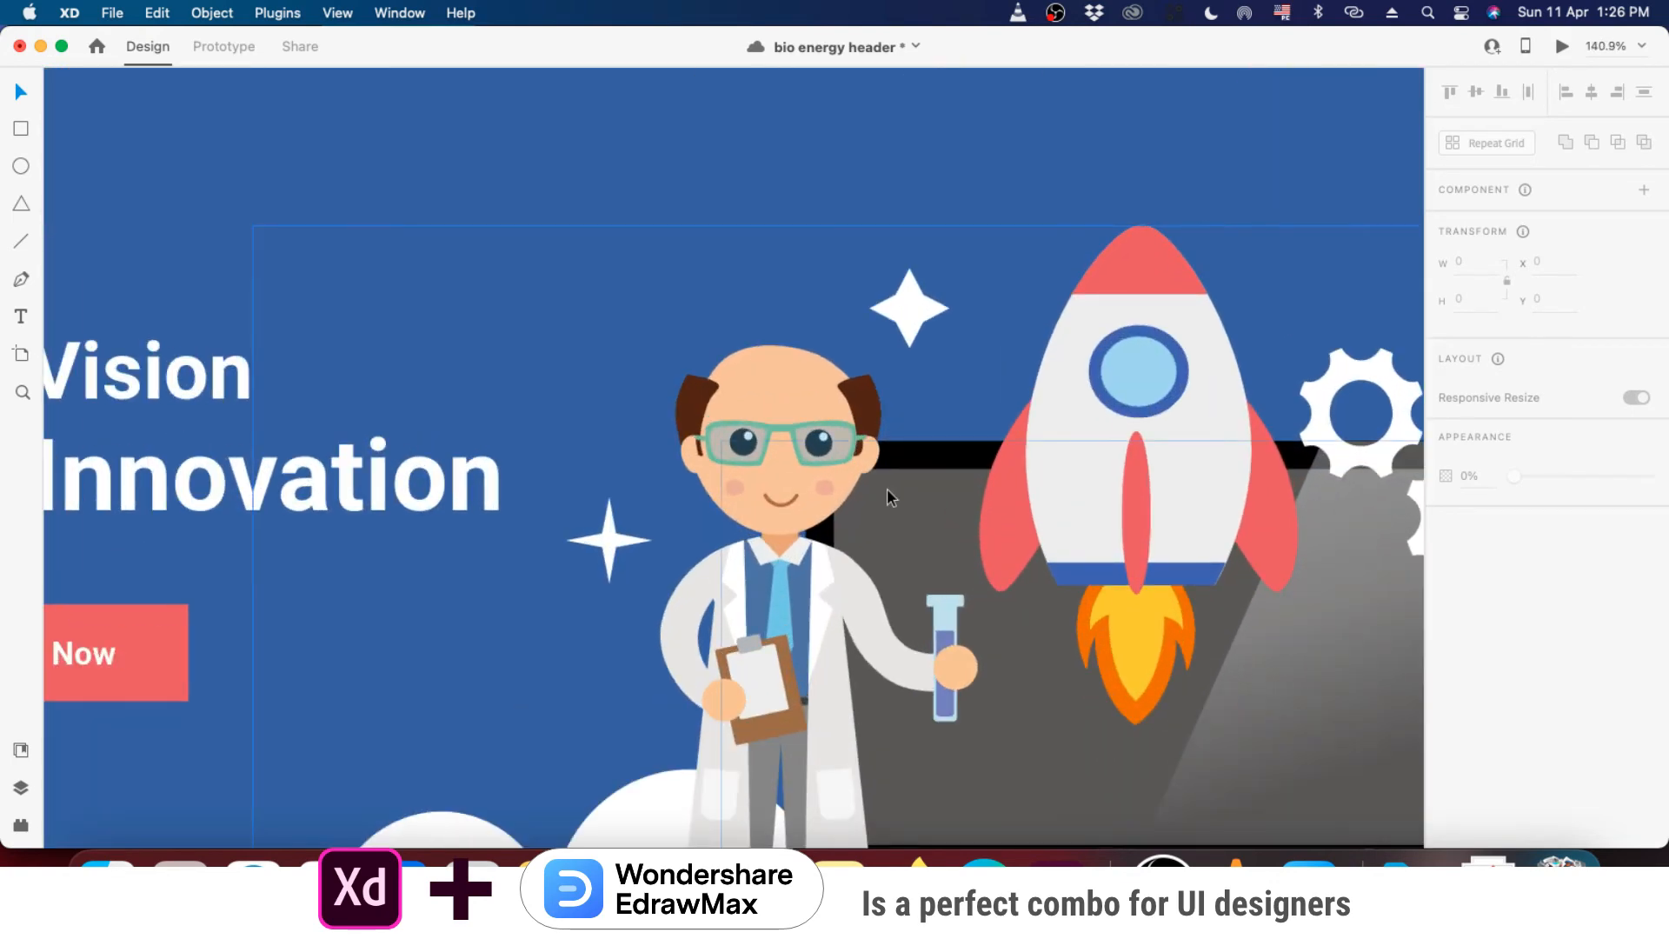
pyautogui.scroll(-7, 886, 495)
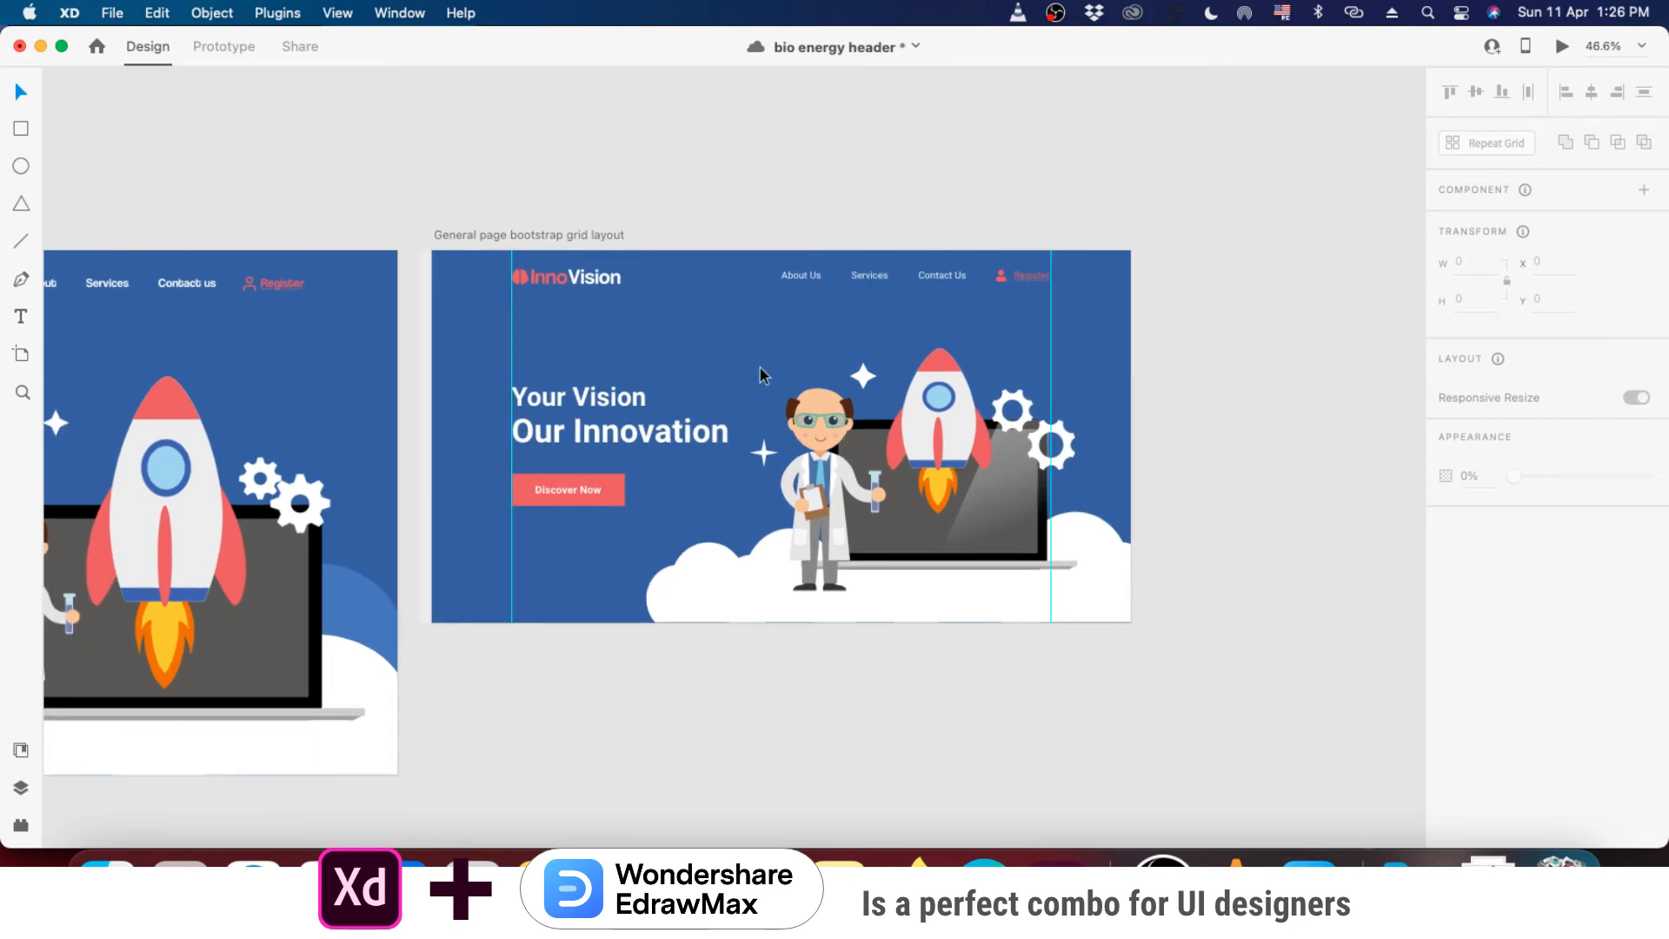
pyautogui.scroll(3, 765, 367)
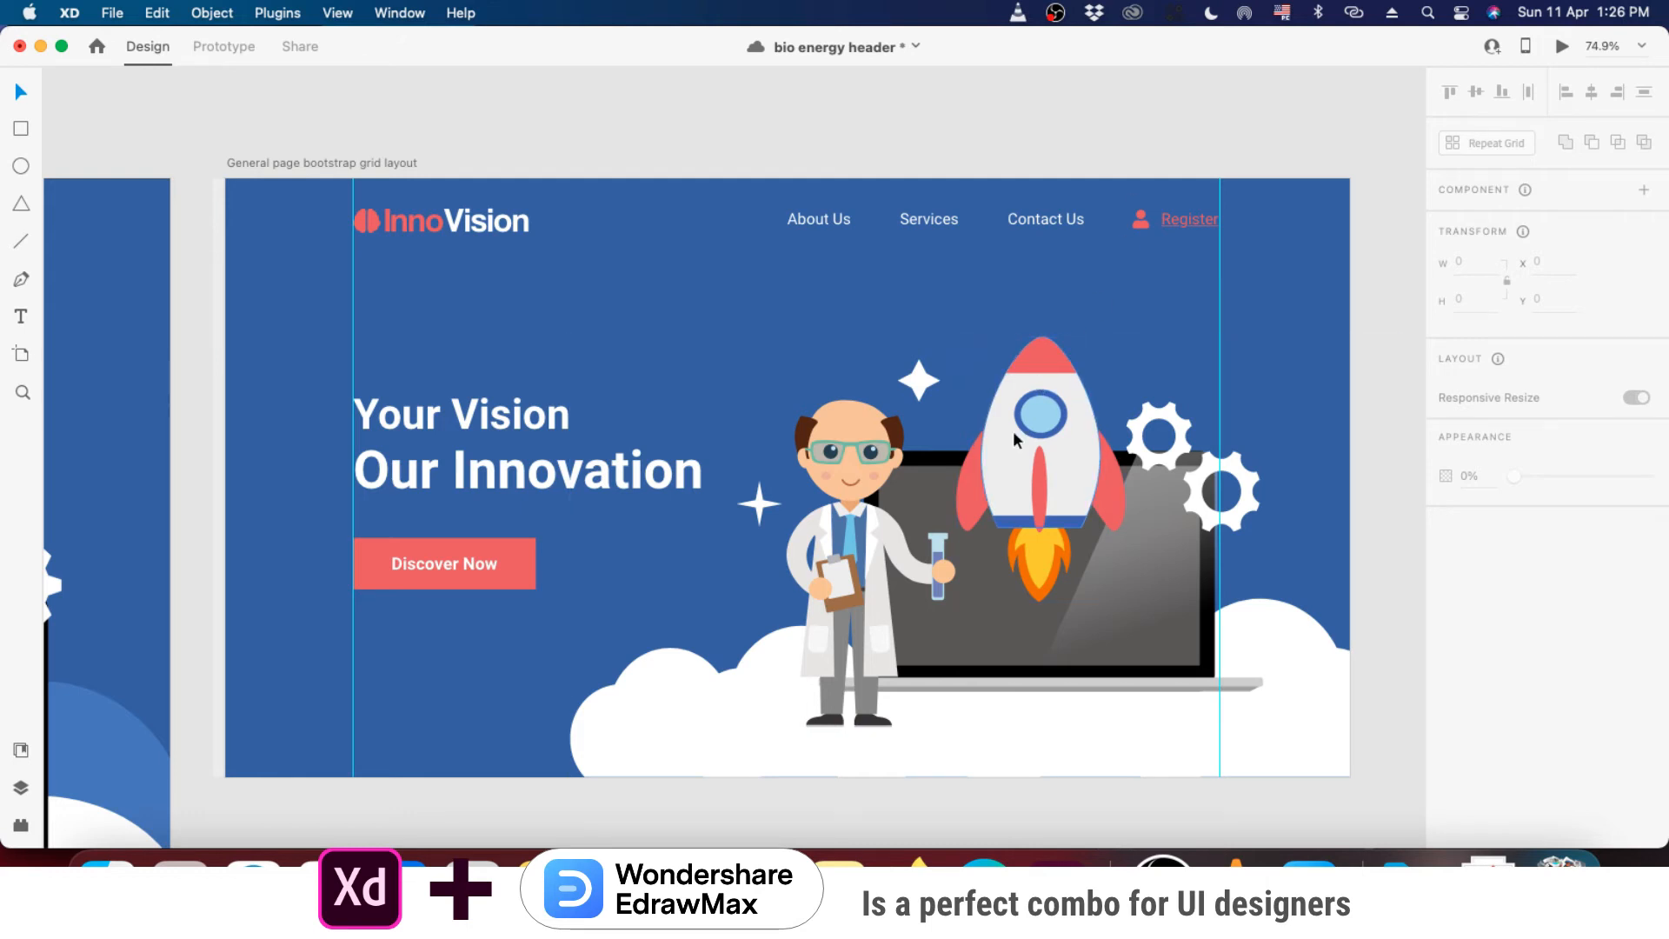
pyautogui.moveTo(1013, 430); pyautogui.dragTo(1031, 490)
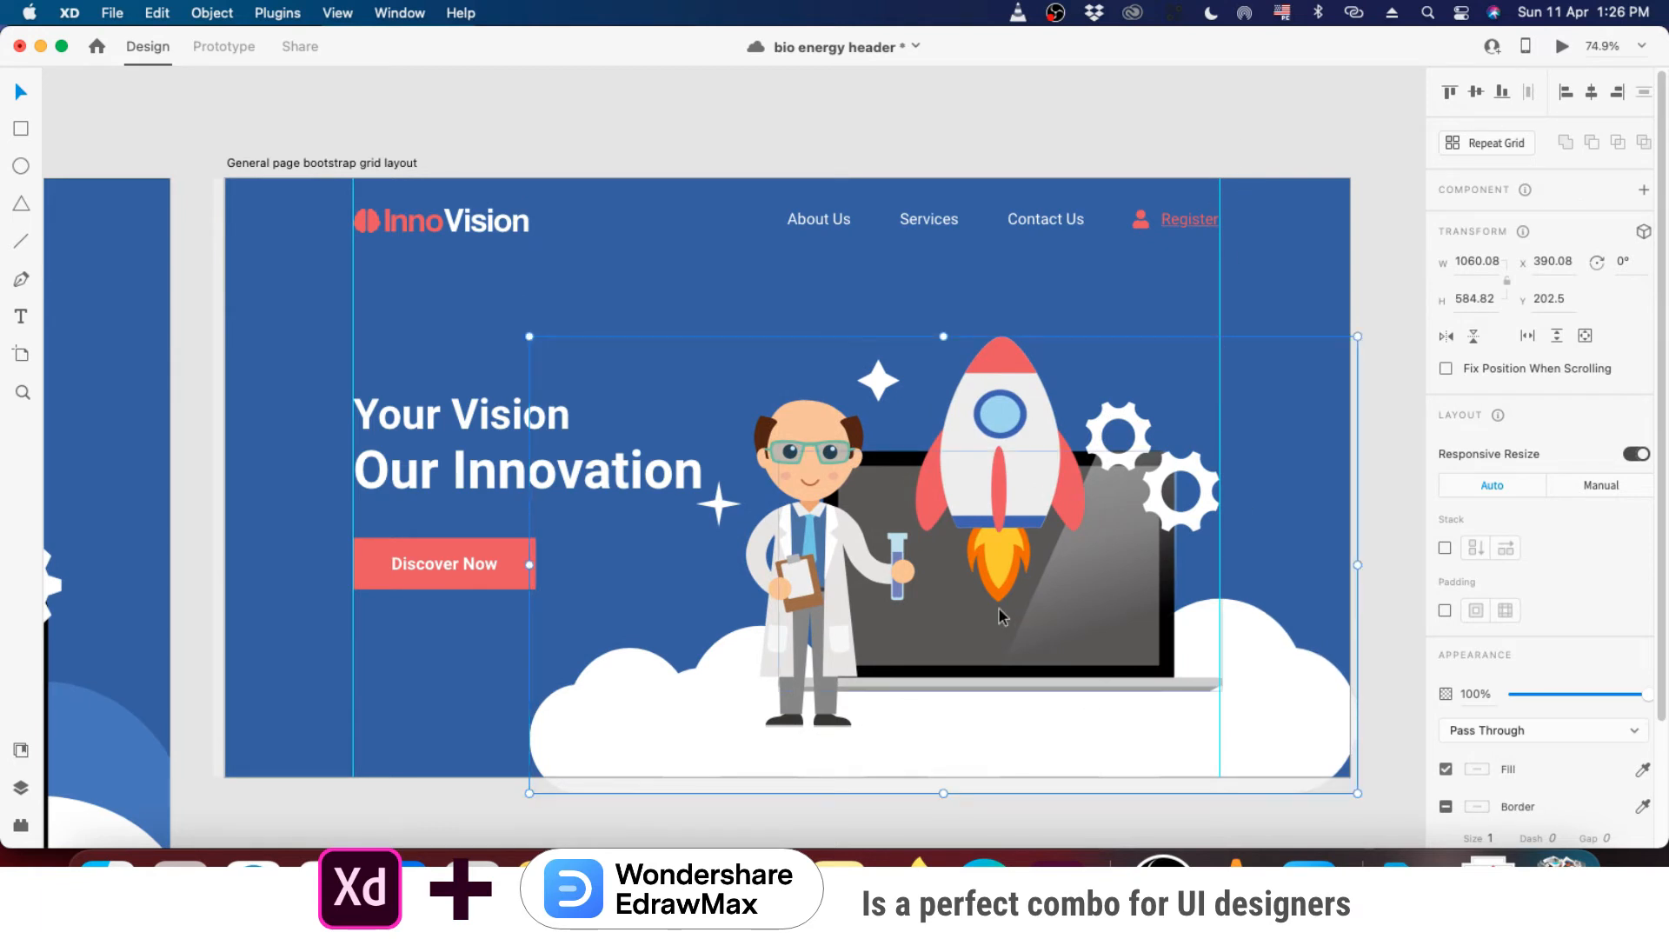
# - Shift the whole illustration right to X 442 and extend its clouds to the artboard's left edge with three enlarged cloud copies
pyautogui.moveTo(999, 608); pyautogui.dragTo(1041, 612)
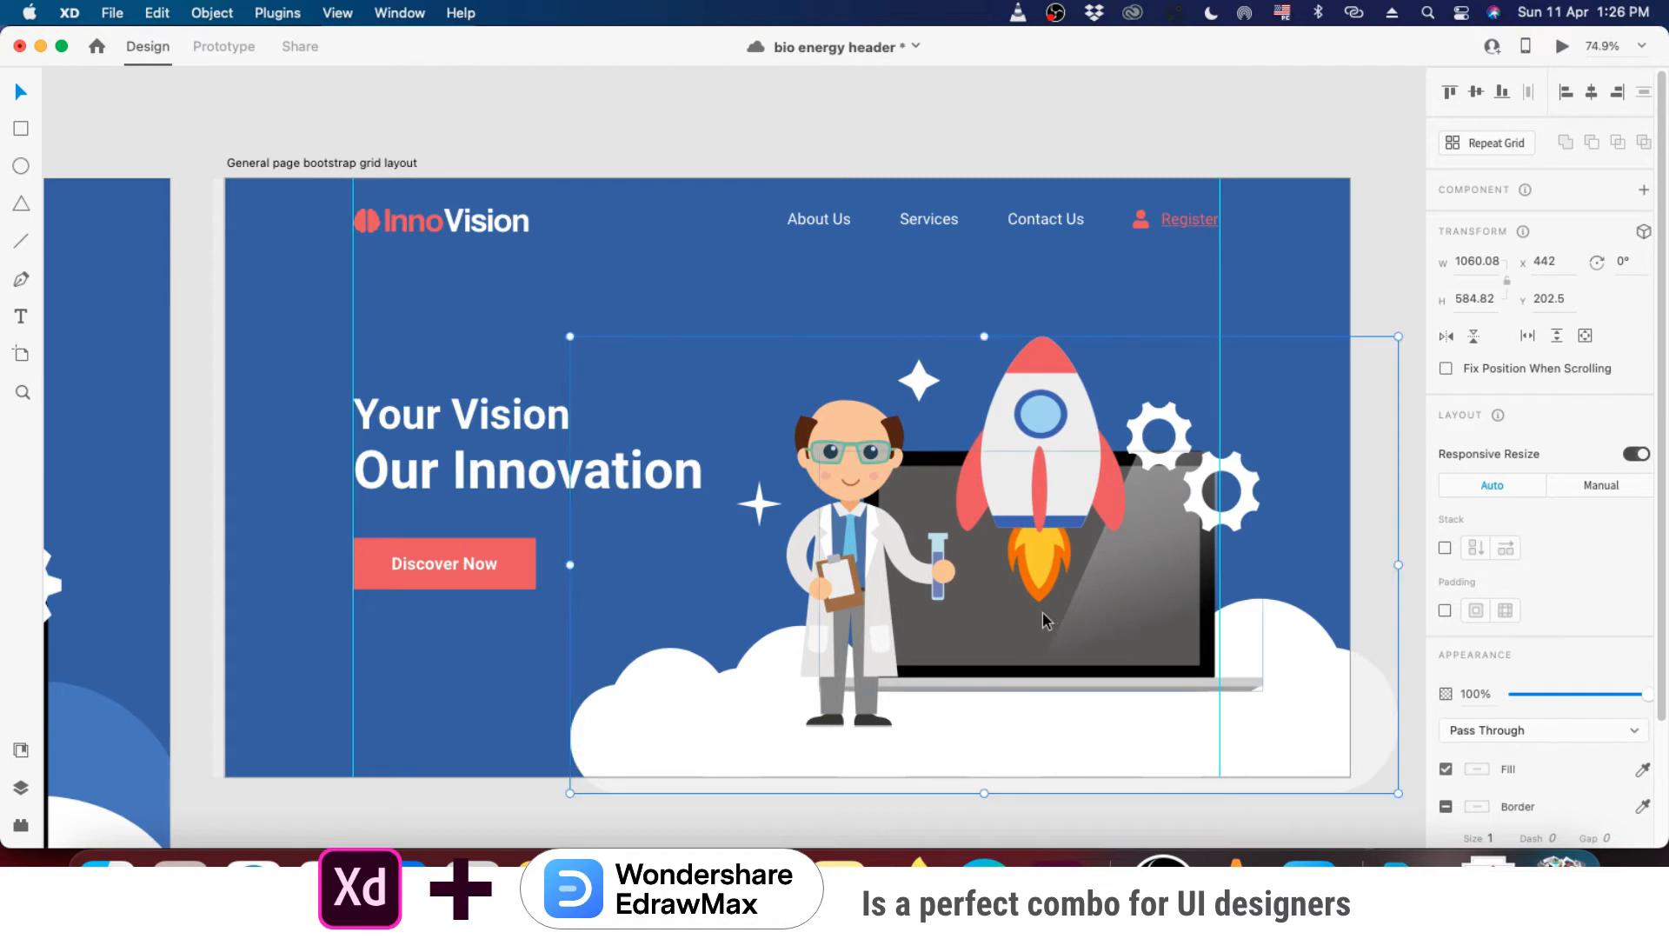
pyautogui.doubleClick(659, 726)
pyautogui.moveTo(683, 711); pyautogui.dragTo(554, 707)
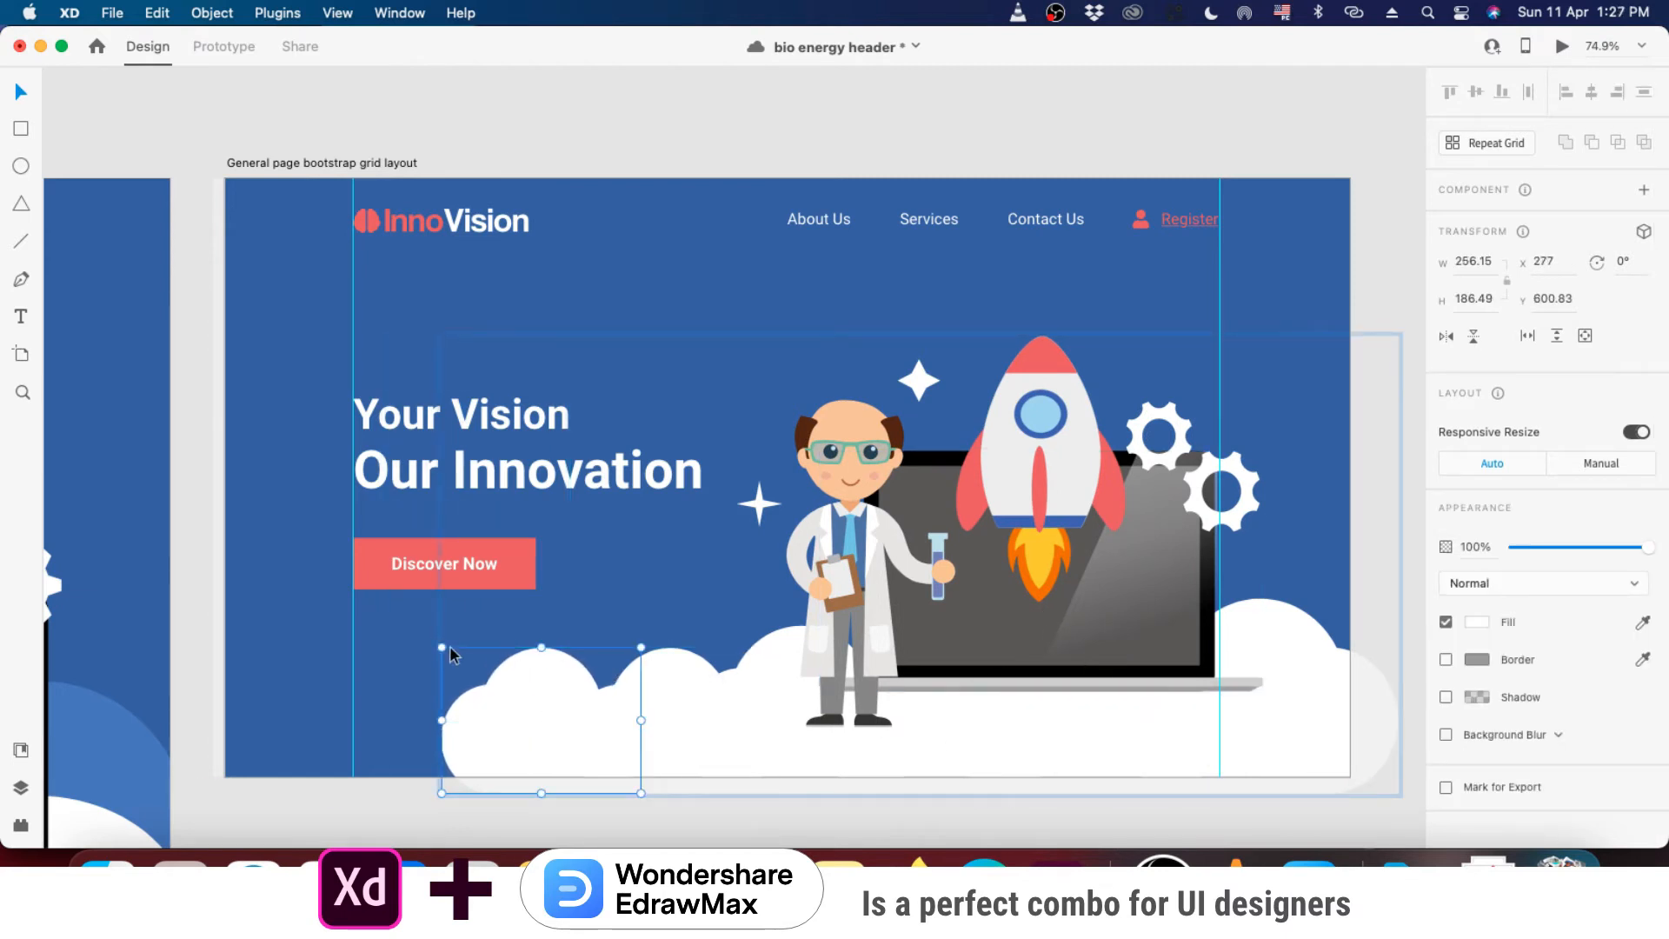
pyautogui.moveTo(442, 647); pyautogui.dragTo(403, 626)
pyautogui.moveTo(539, 703); pyautogui.dragTo(381, 701)
pyautogui.moveTo(257, 625); pyautogui.dragTo(239, 612)
pyautogui.moveTo(384, 686); pyautogui.dragTo(321, 675)
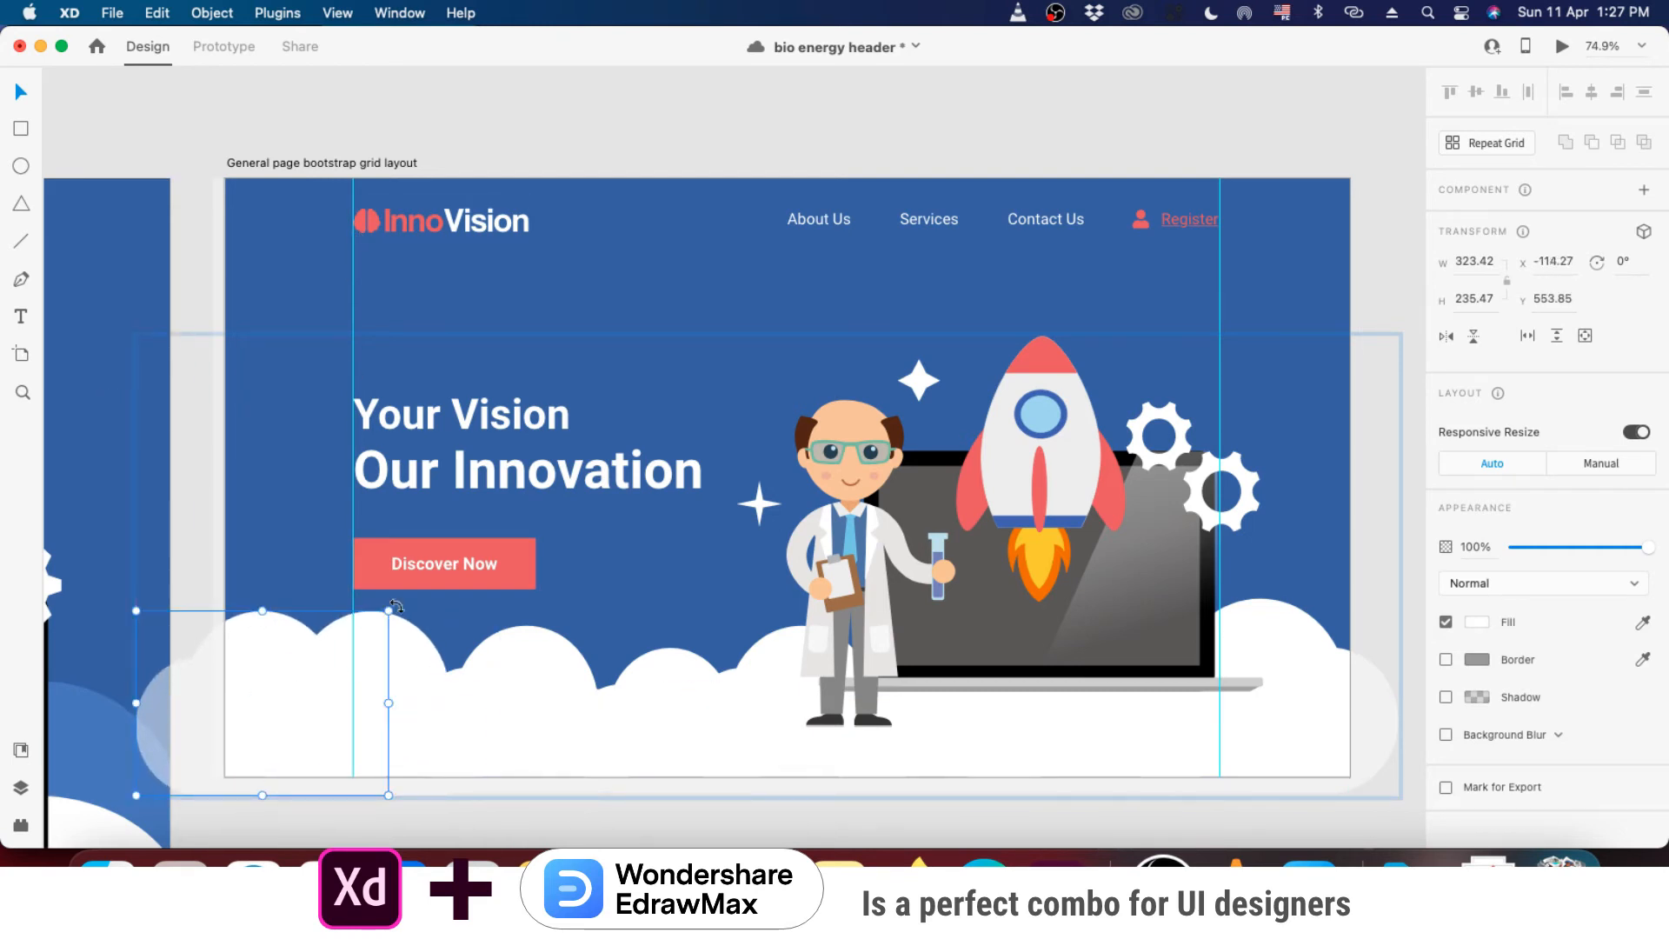
pyautogui.click(1360, 589)
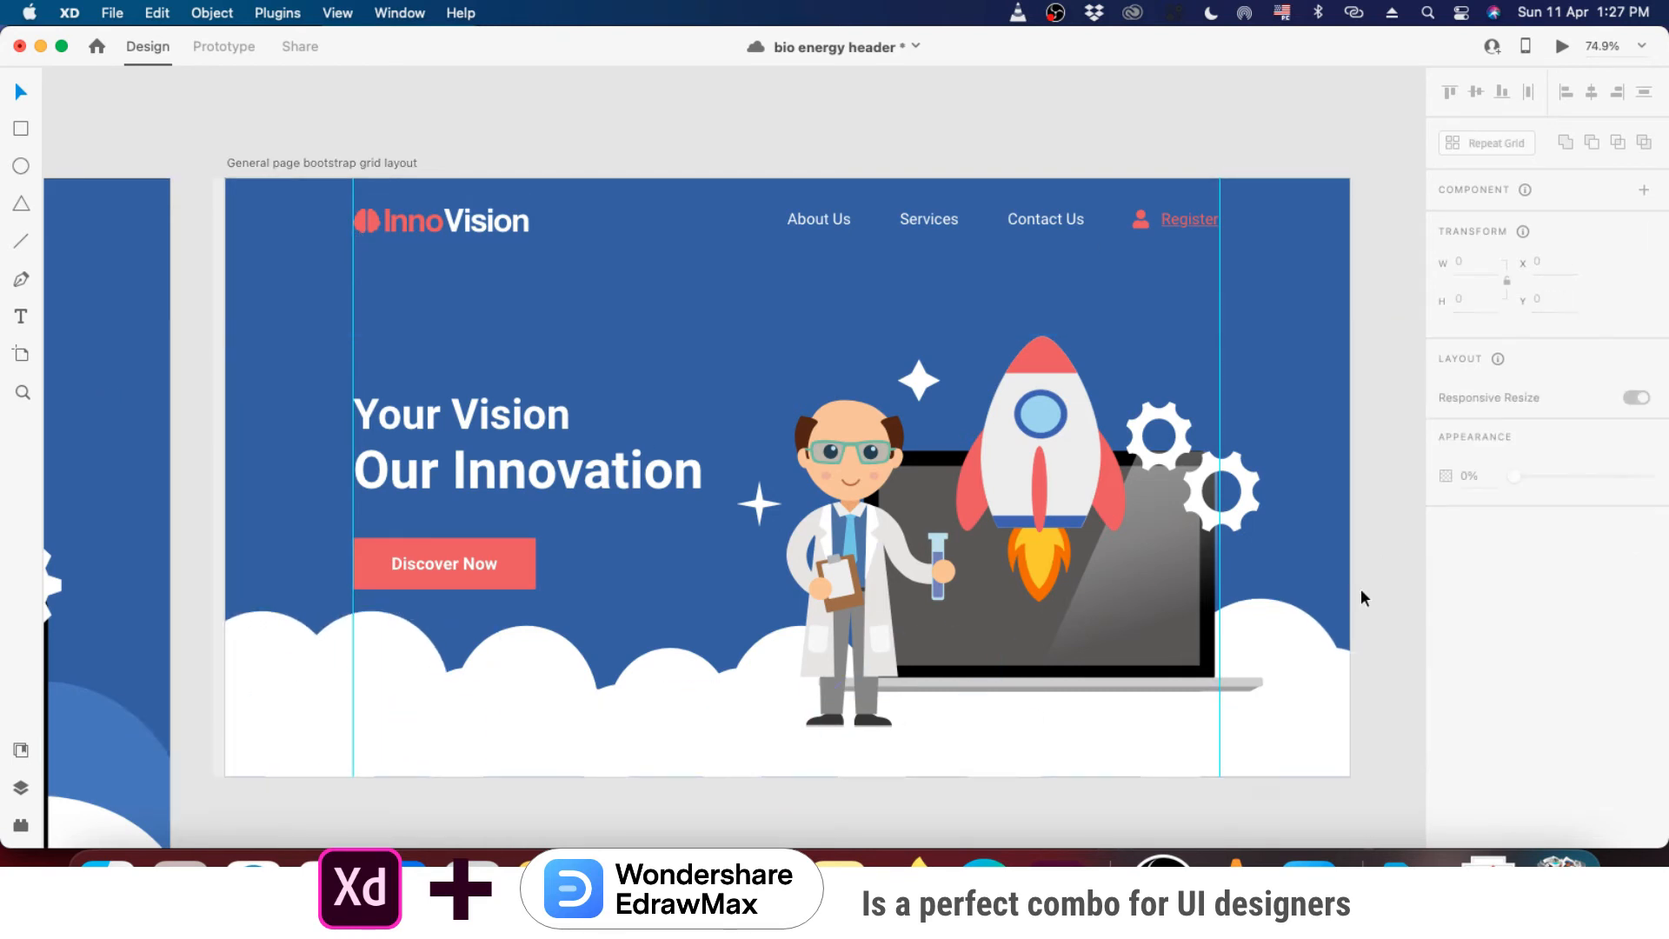
pyautogui.click(496, 470)
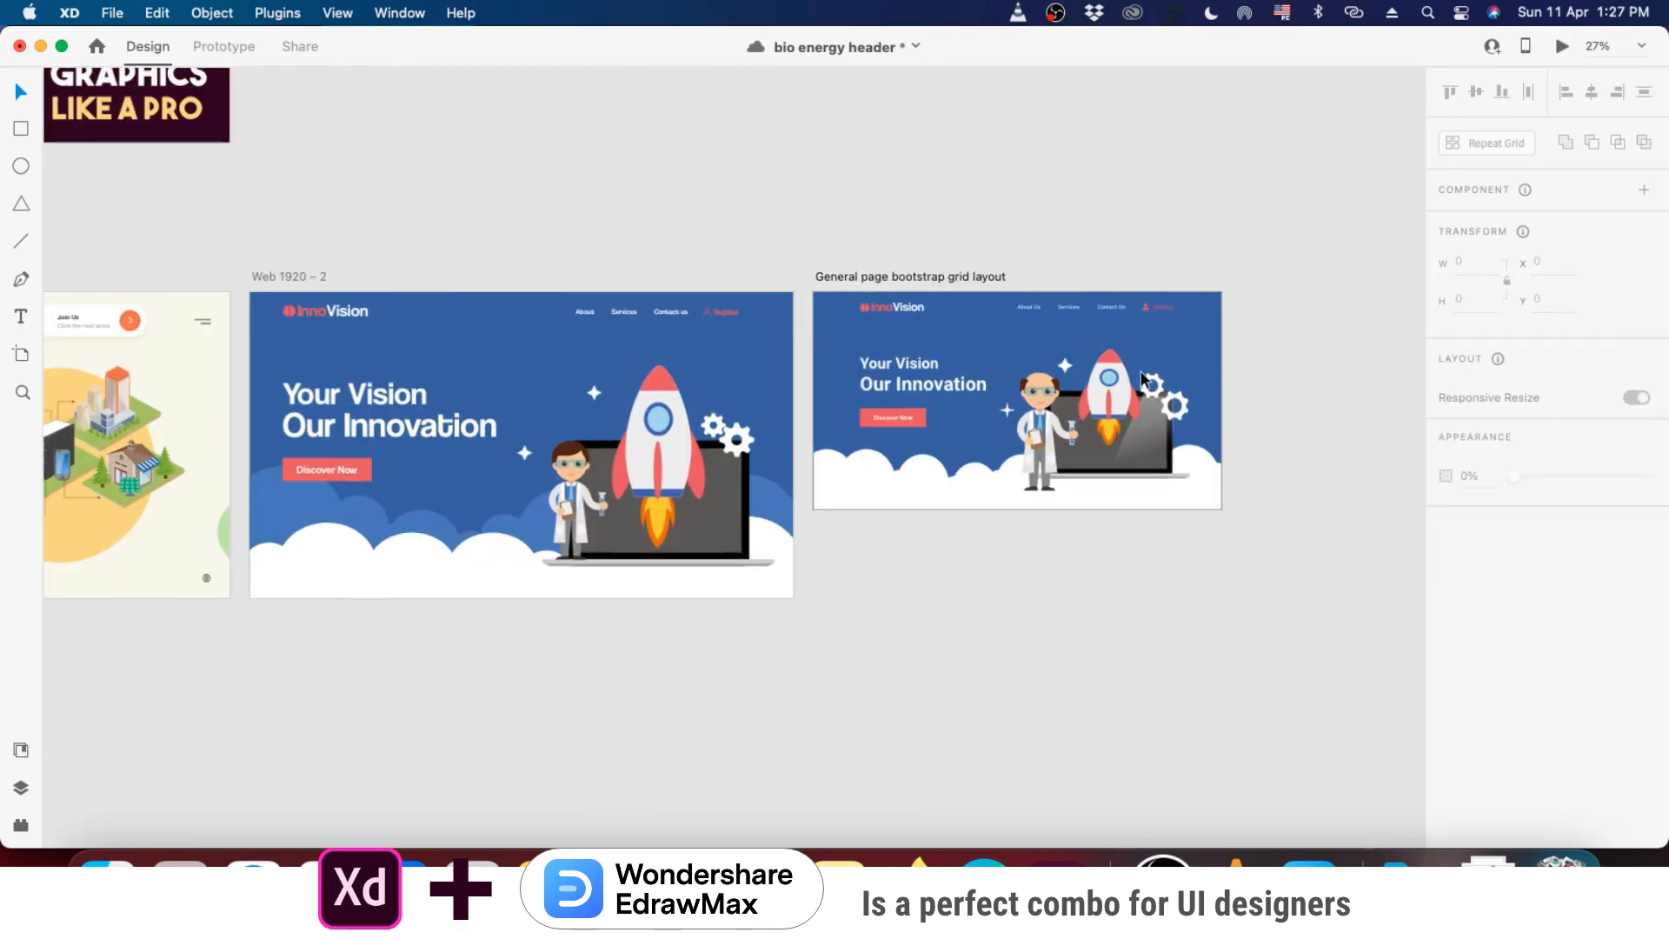
pyautogui.scroll(5, 1141, 379)
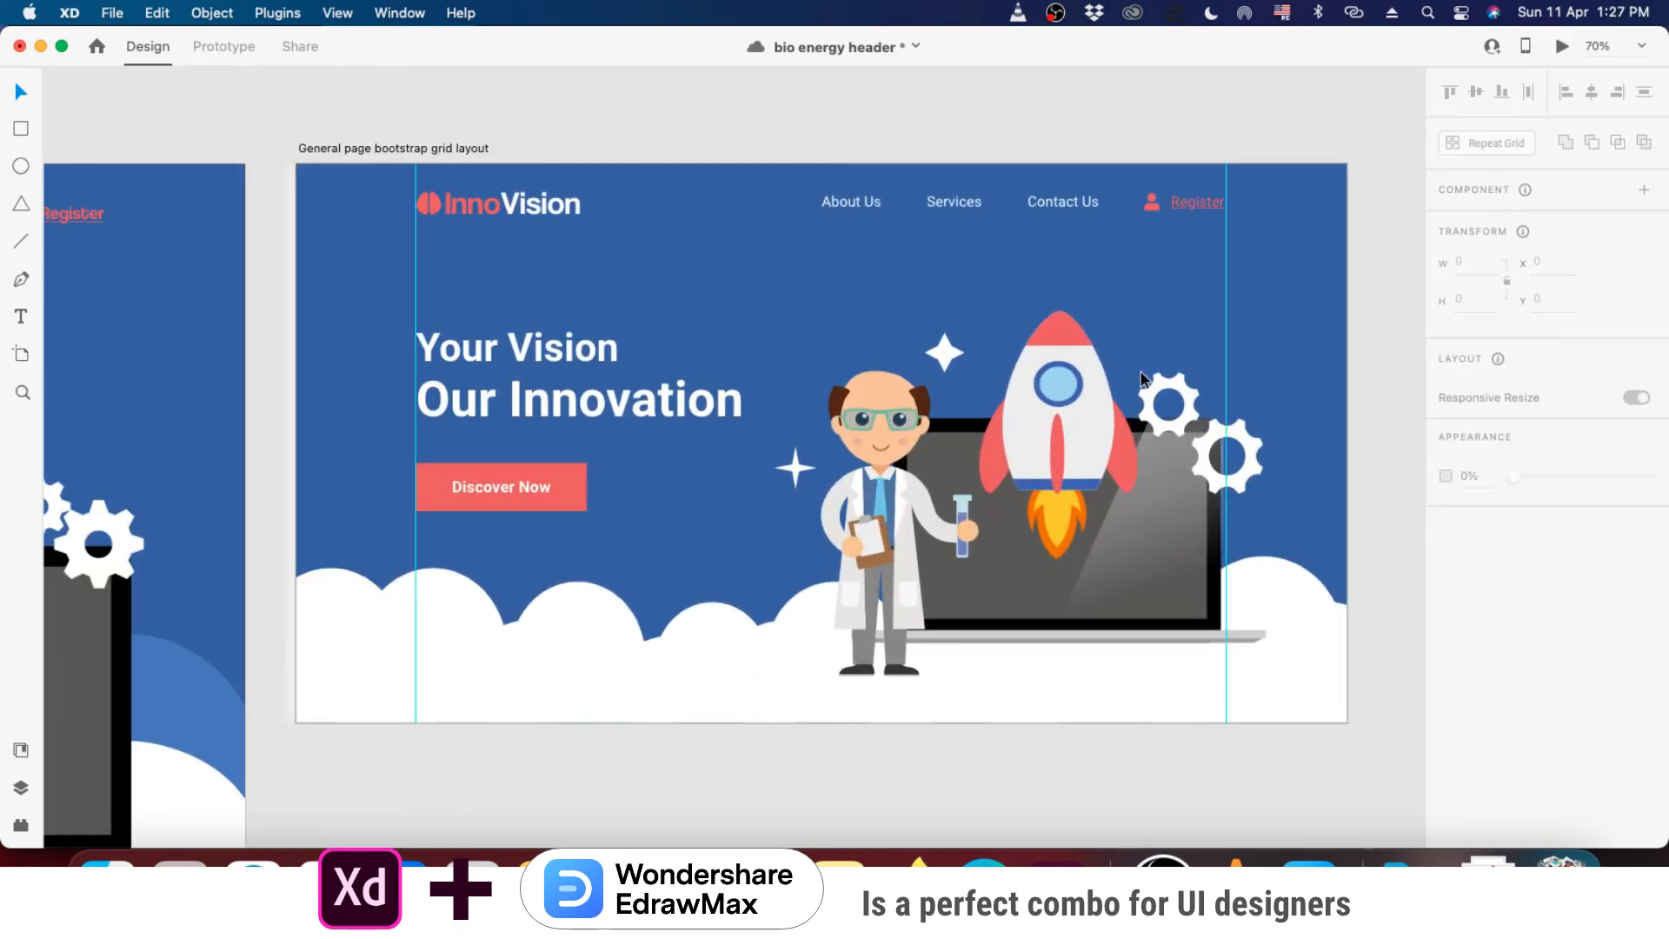
pyautogui.scroll(1, 1140, 372)
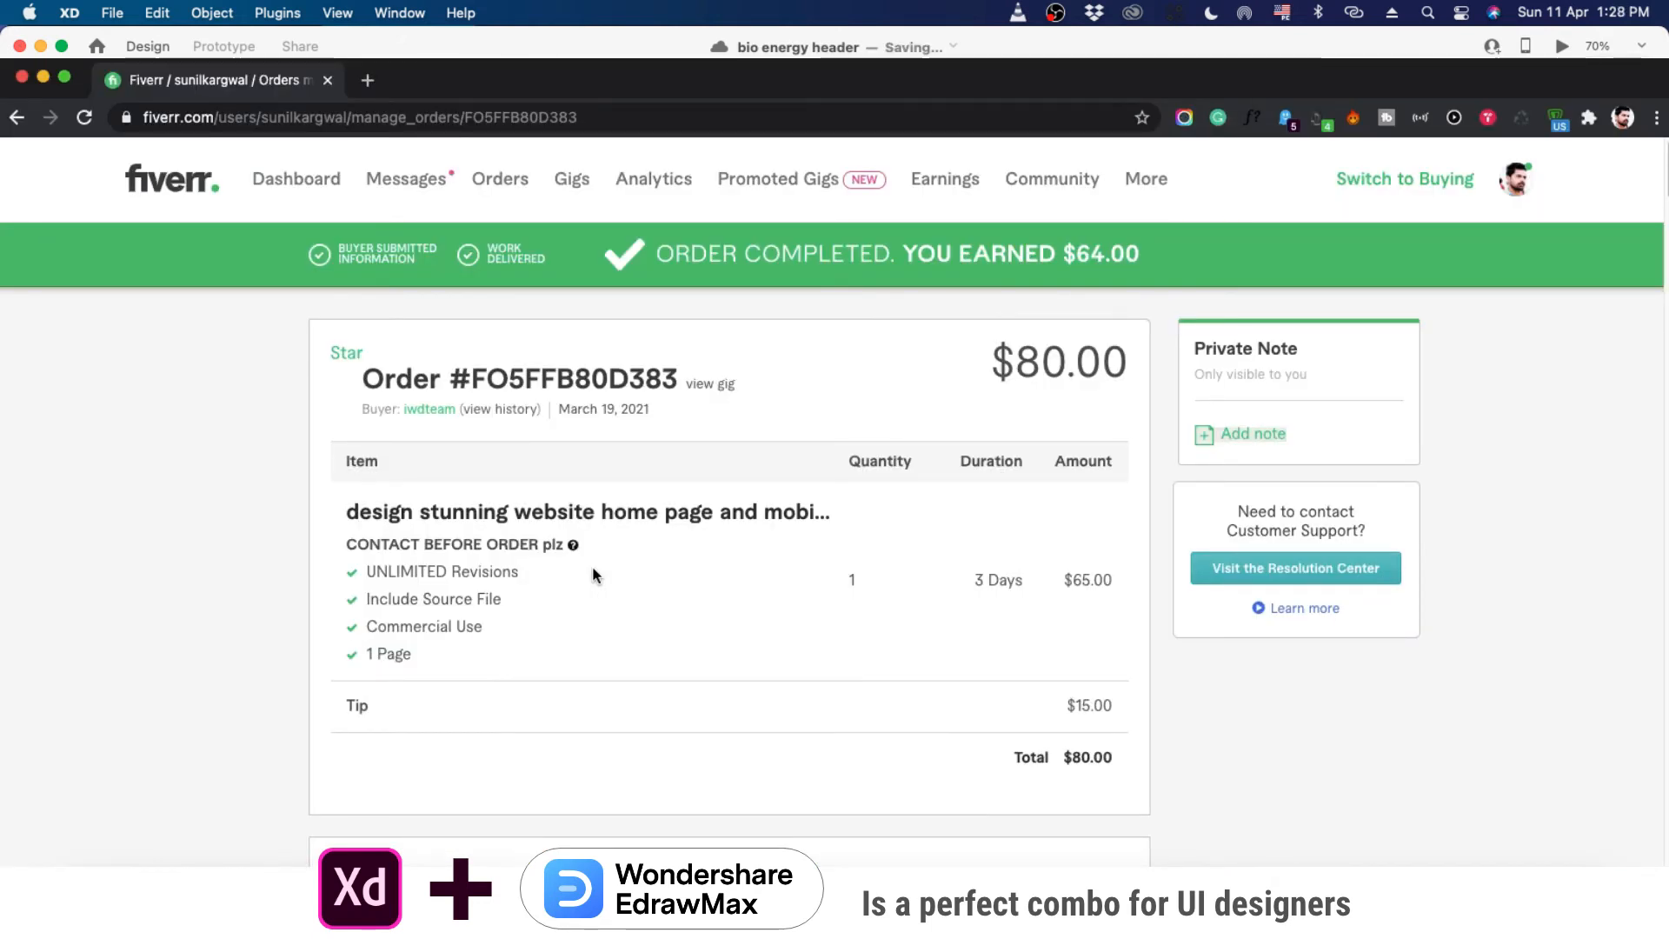
# - Switch to the Fiverr order page in the browser and review the completed order's earnings, total price and website design service description
pyautogui.click(663, 252)
pyautogui.moveTo(662, 252); pyautogui.dragTo(1120, 303)
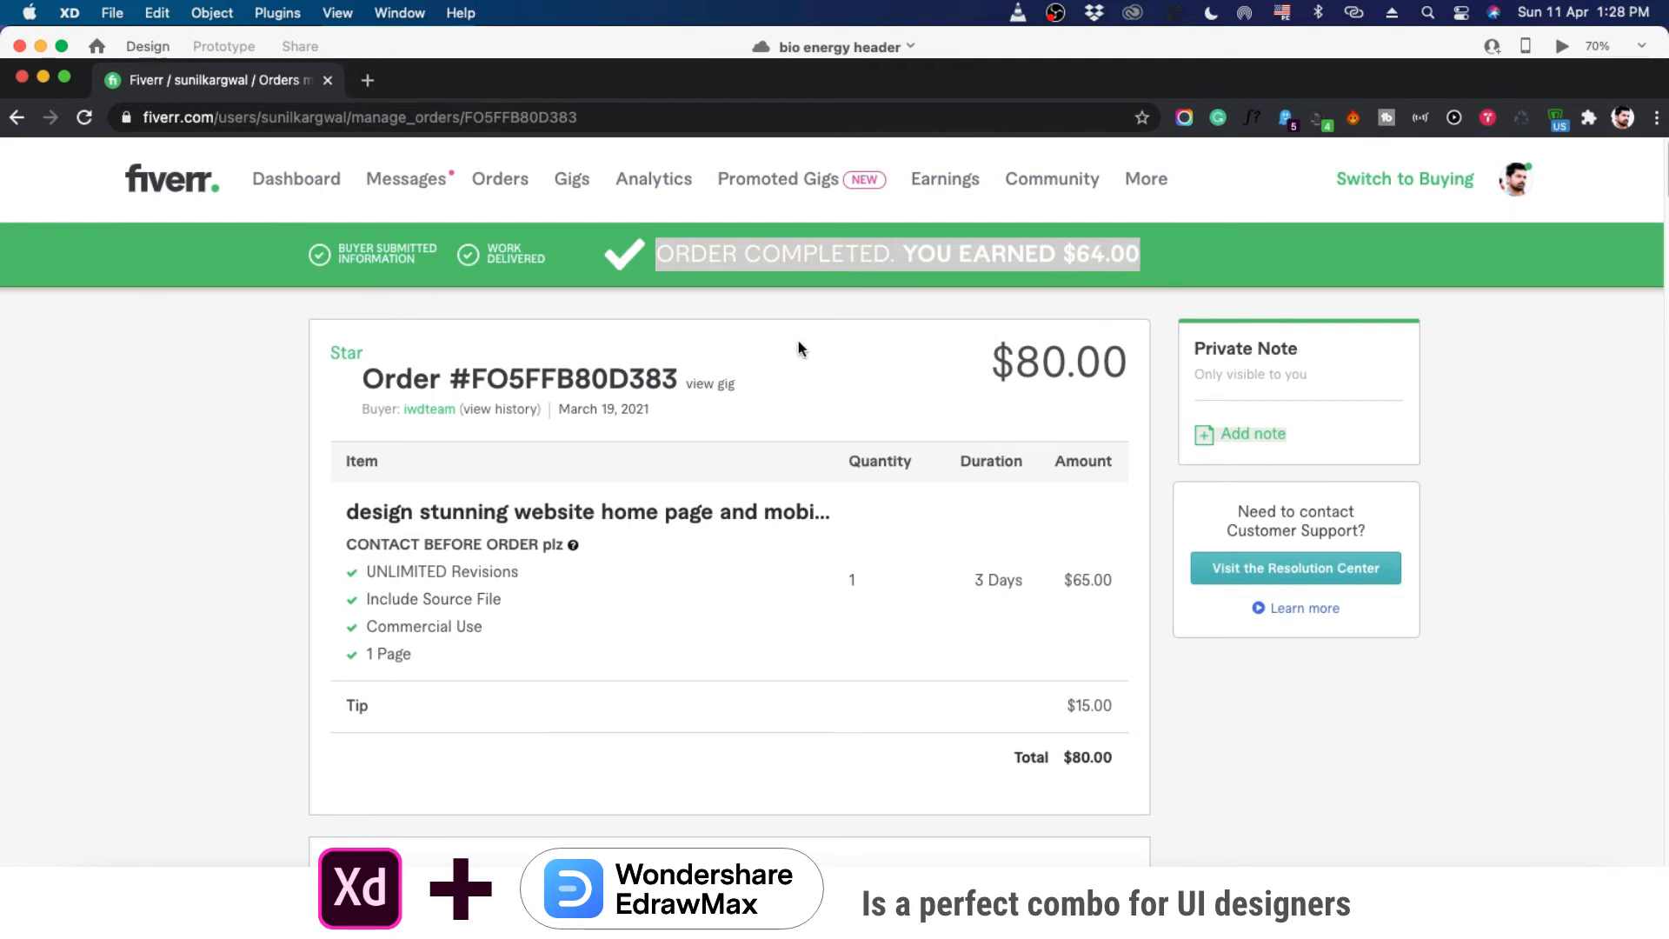
pyautogui.click(1160, 364)
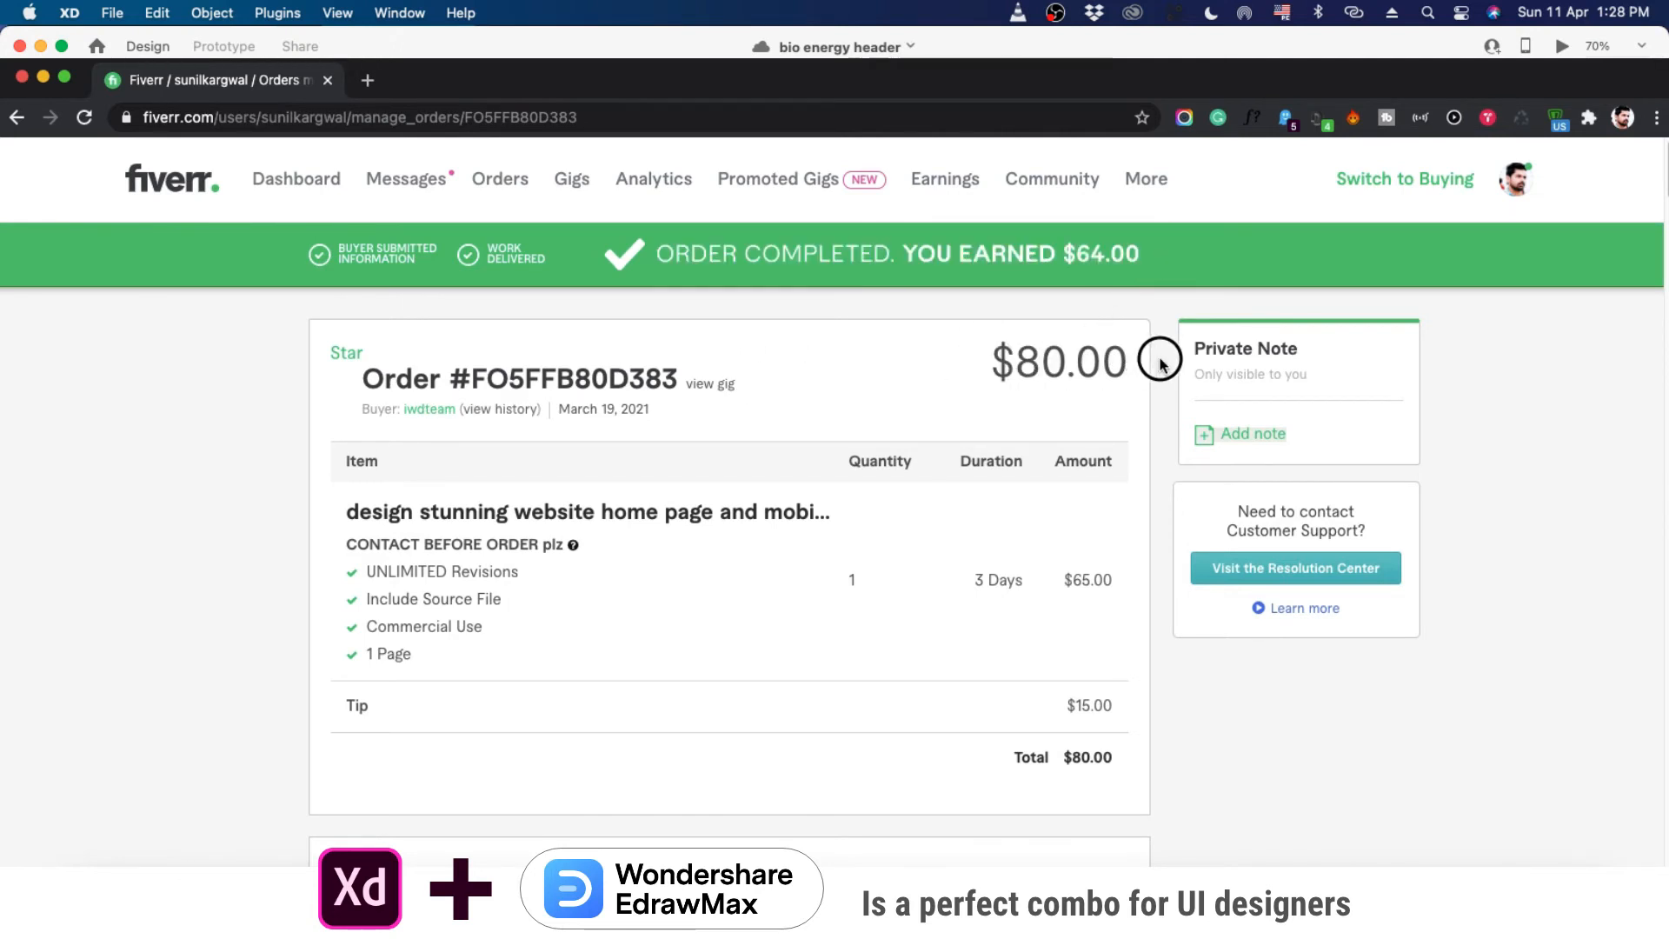
pyautogui.moveTo(1160, 363); pyautogui.dragTo(1123, 361)
pyautogui.click(1103, 429)
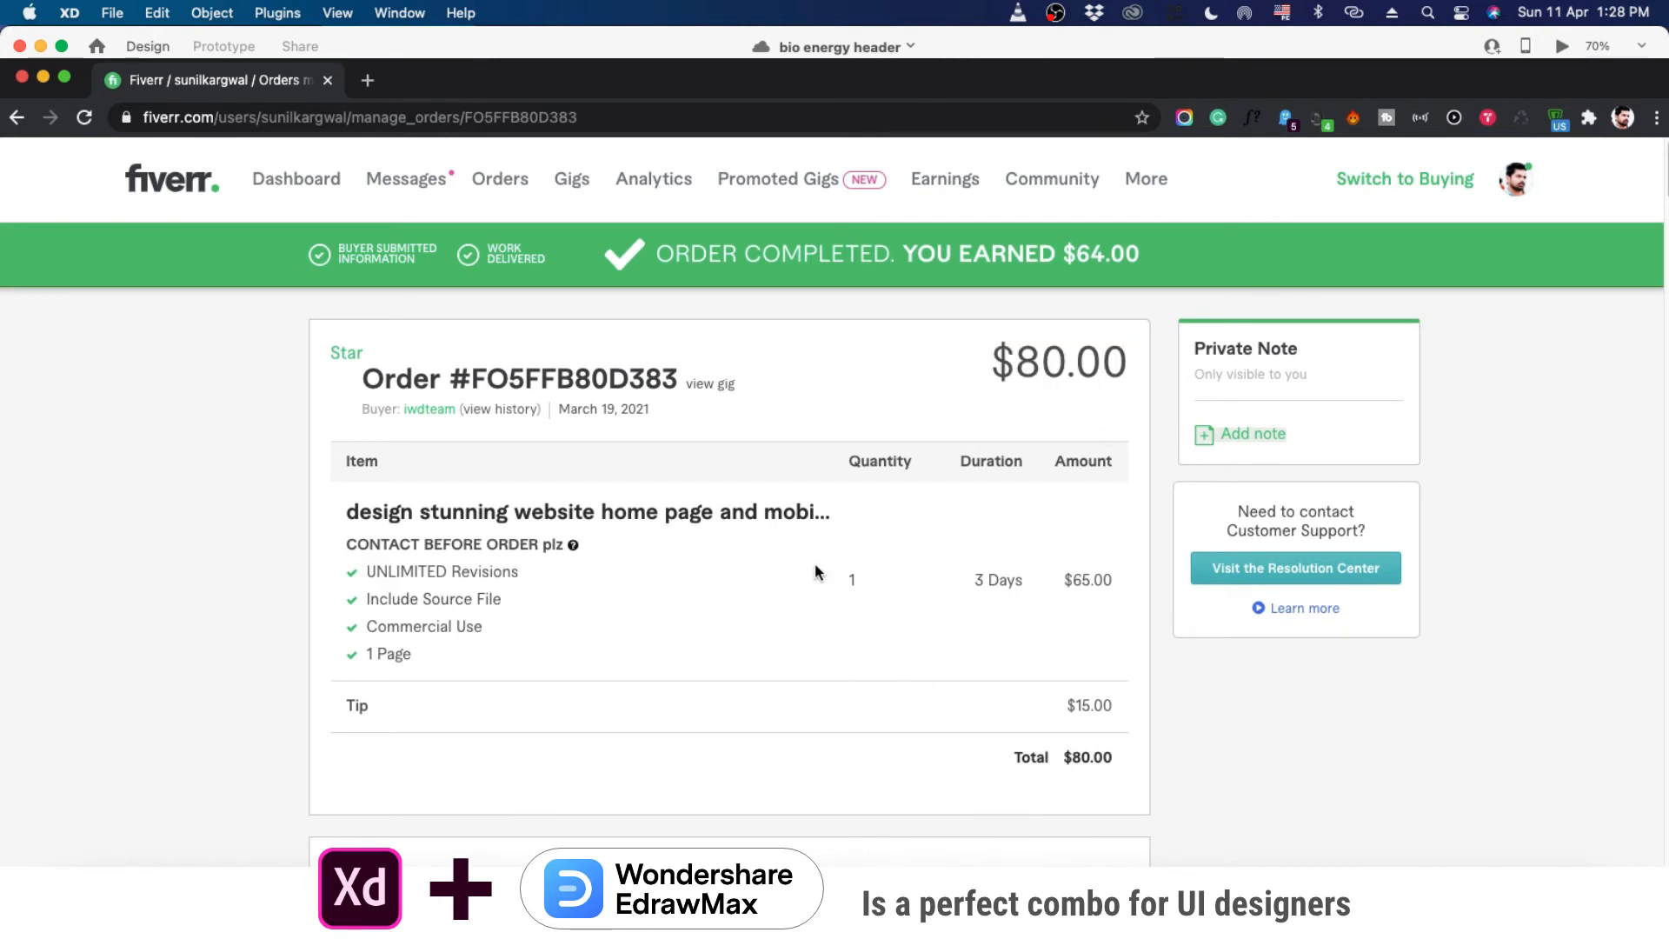
pyautogui.moveTo(343, 520); pyautogui.dragTo(998, 525)
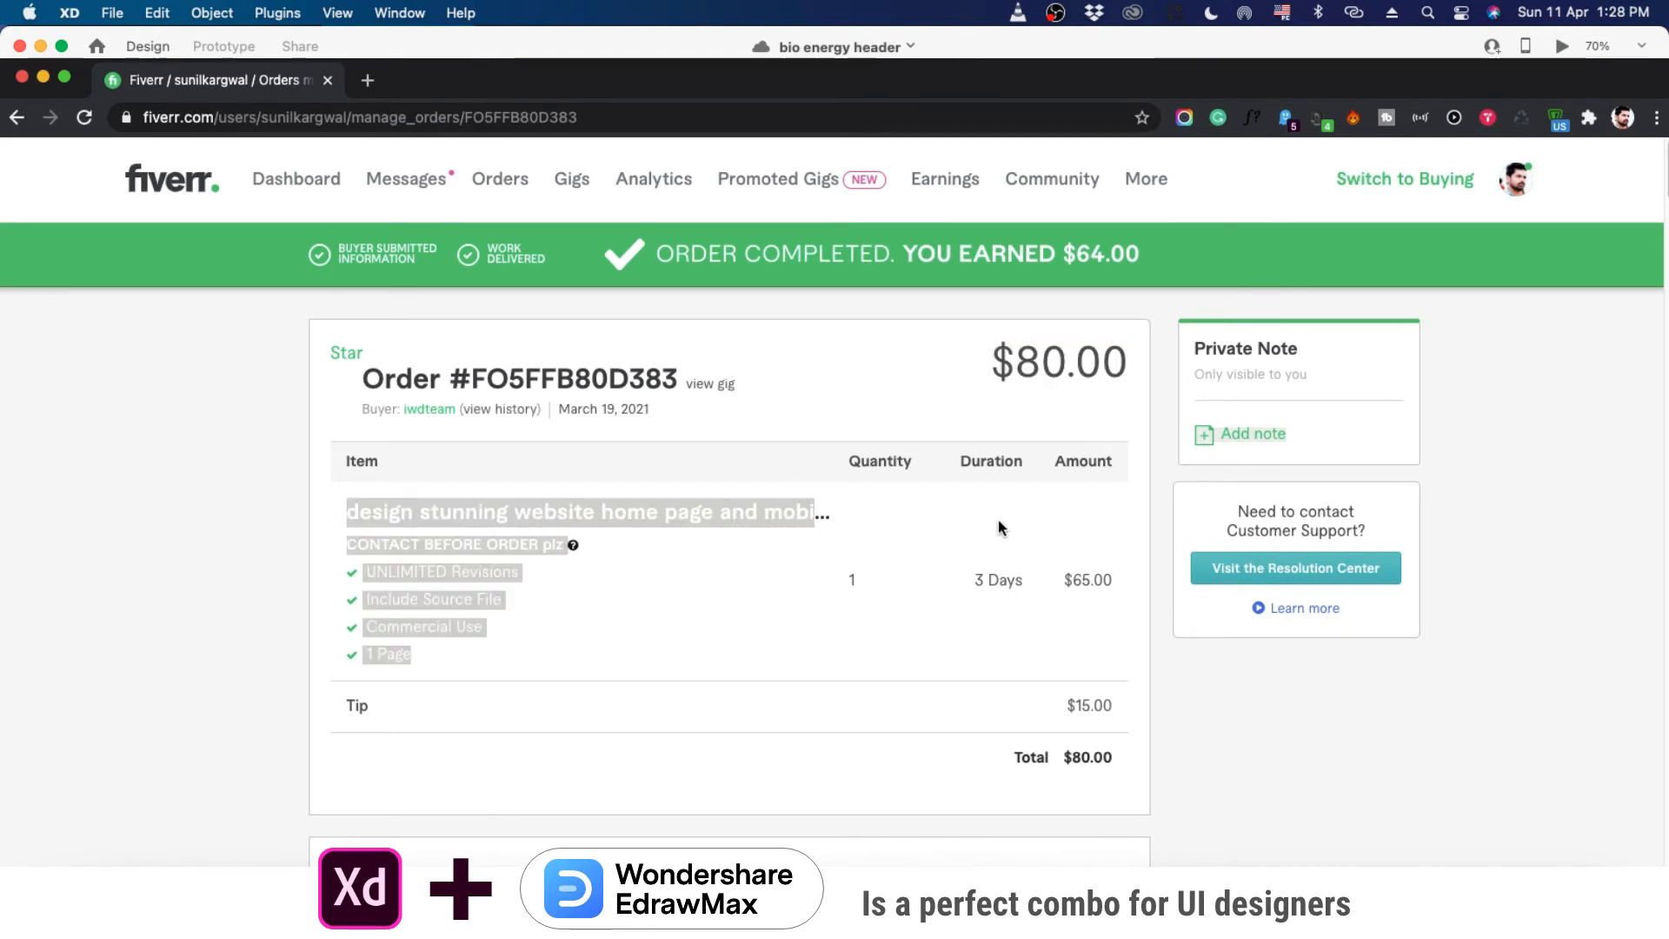
pyautogui.click(1136, 581)
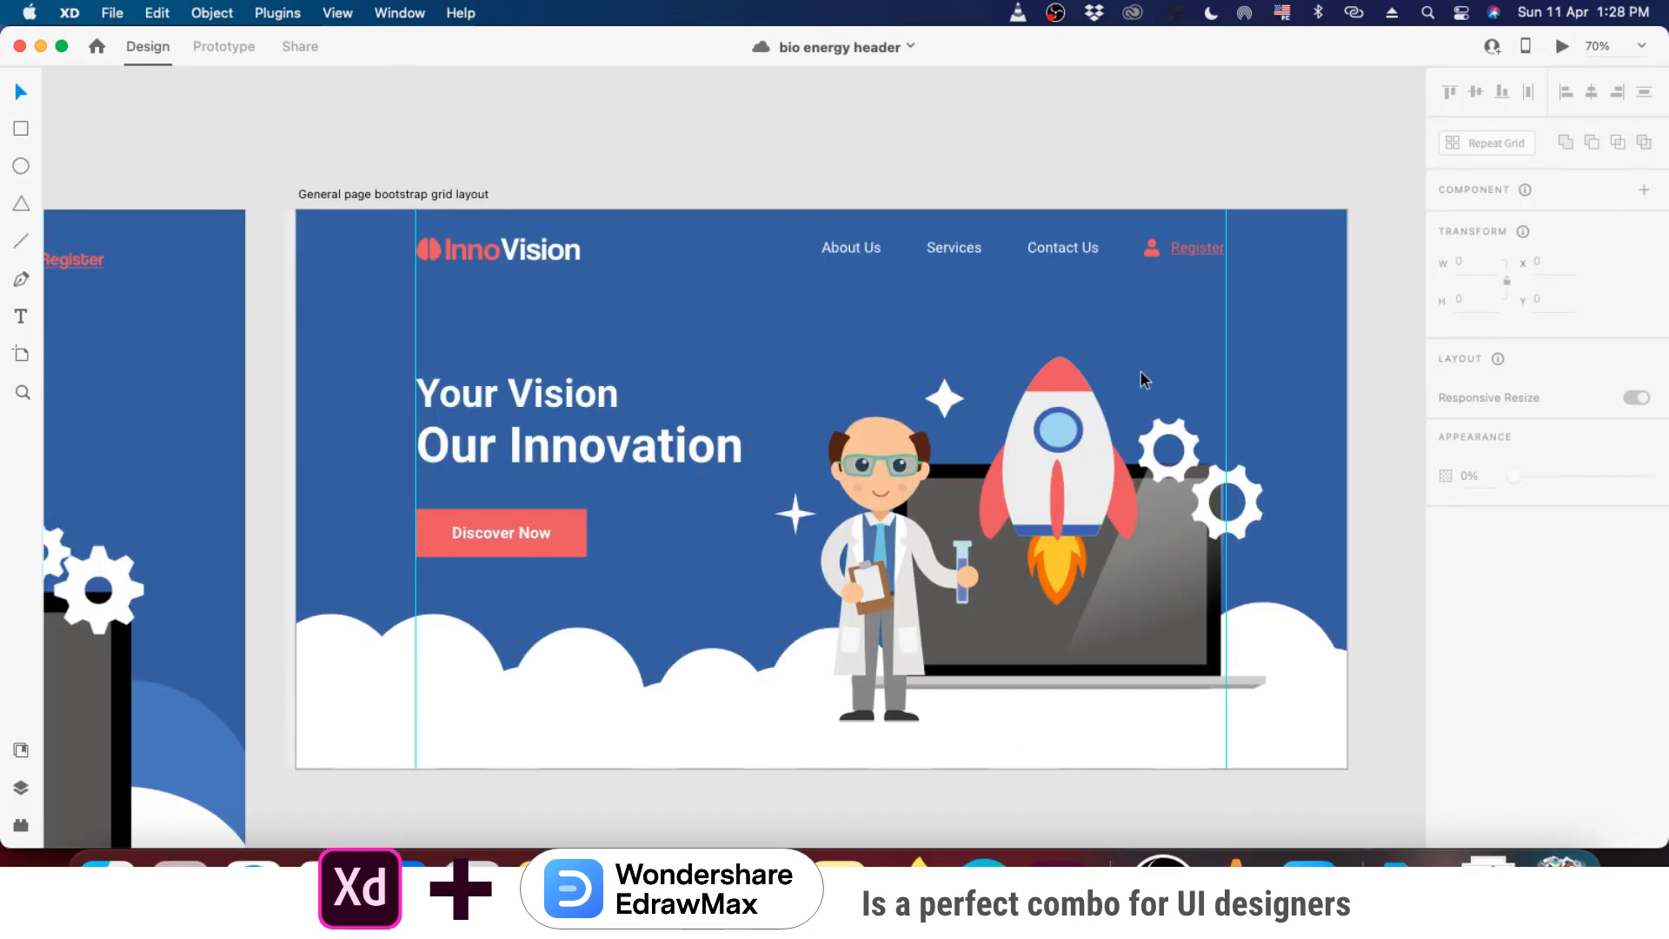
# - Return to Adobe XD and duplicate the Web 1920 – 1 energy artboard directly below the original, aligned at X 0, Y 1265
pyautogui.click(1140, 372)
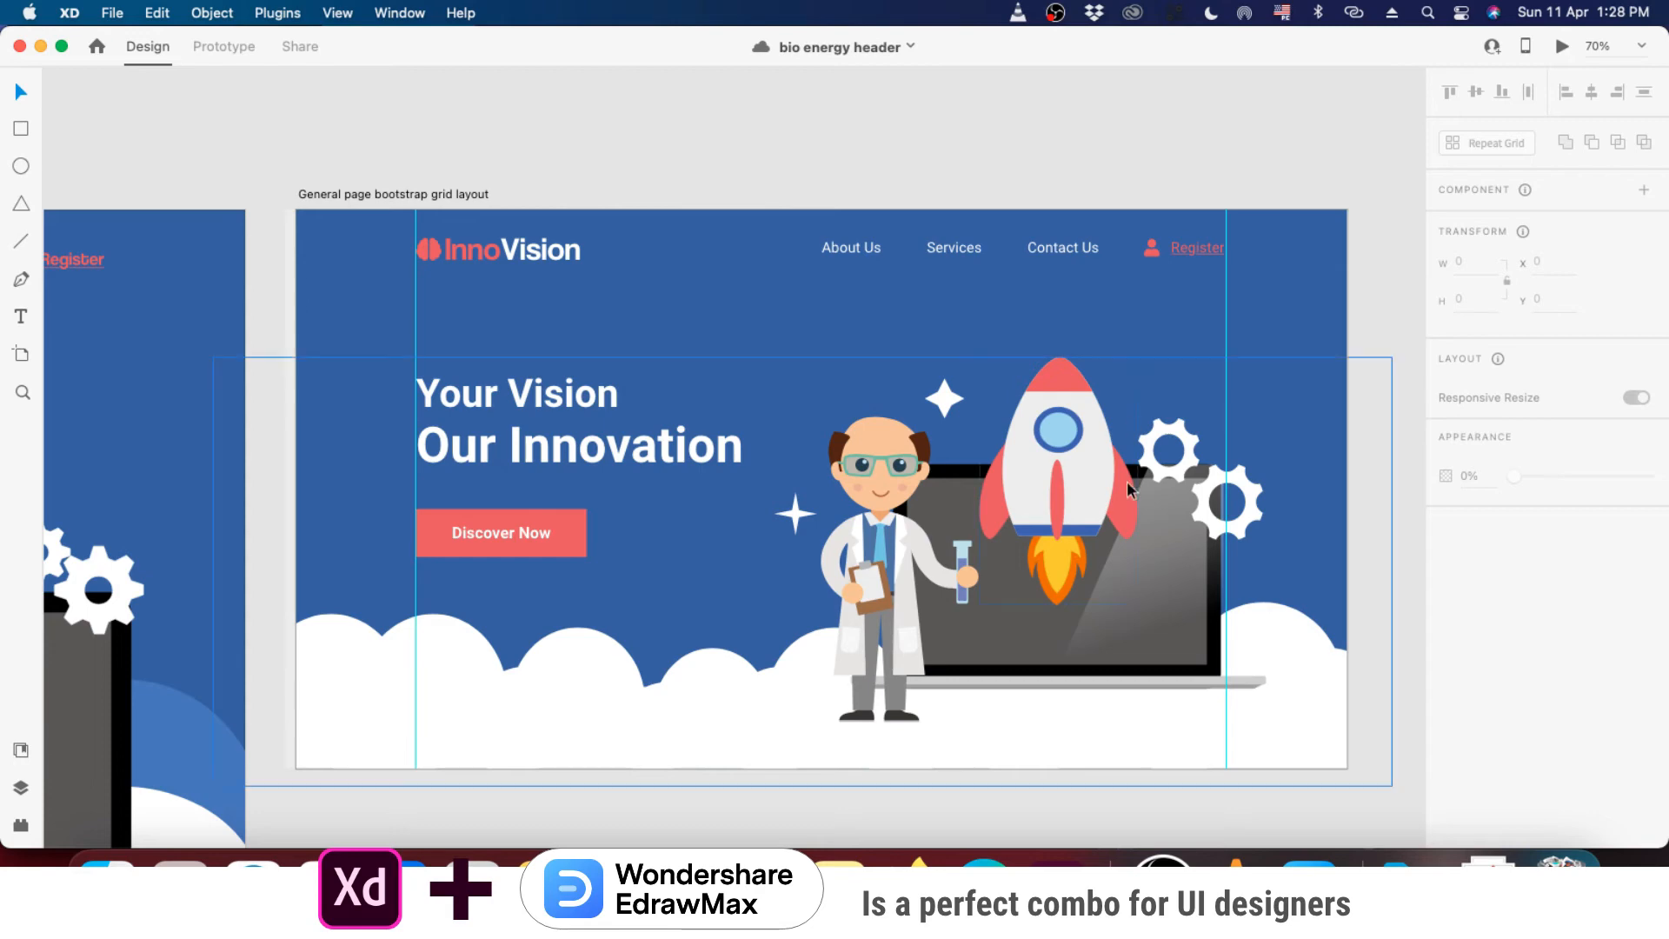
pyautogui.scroll(-5, 1071, 546)
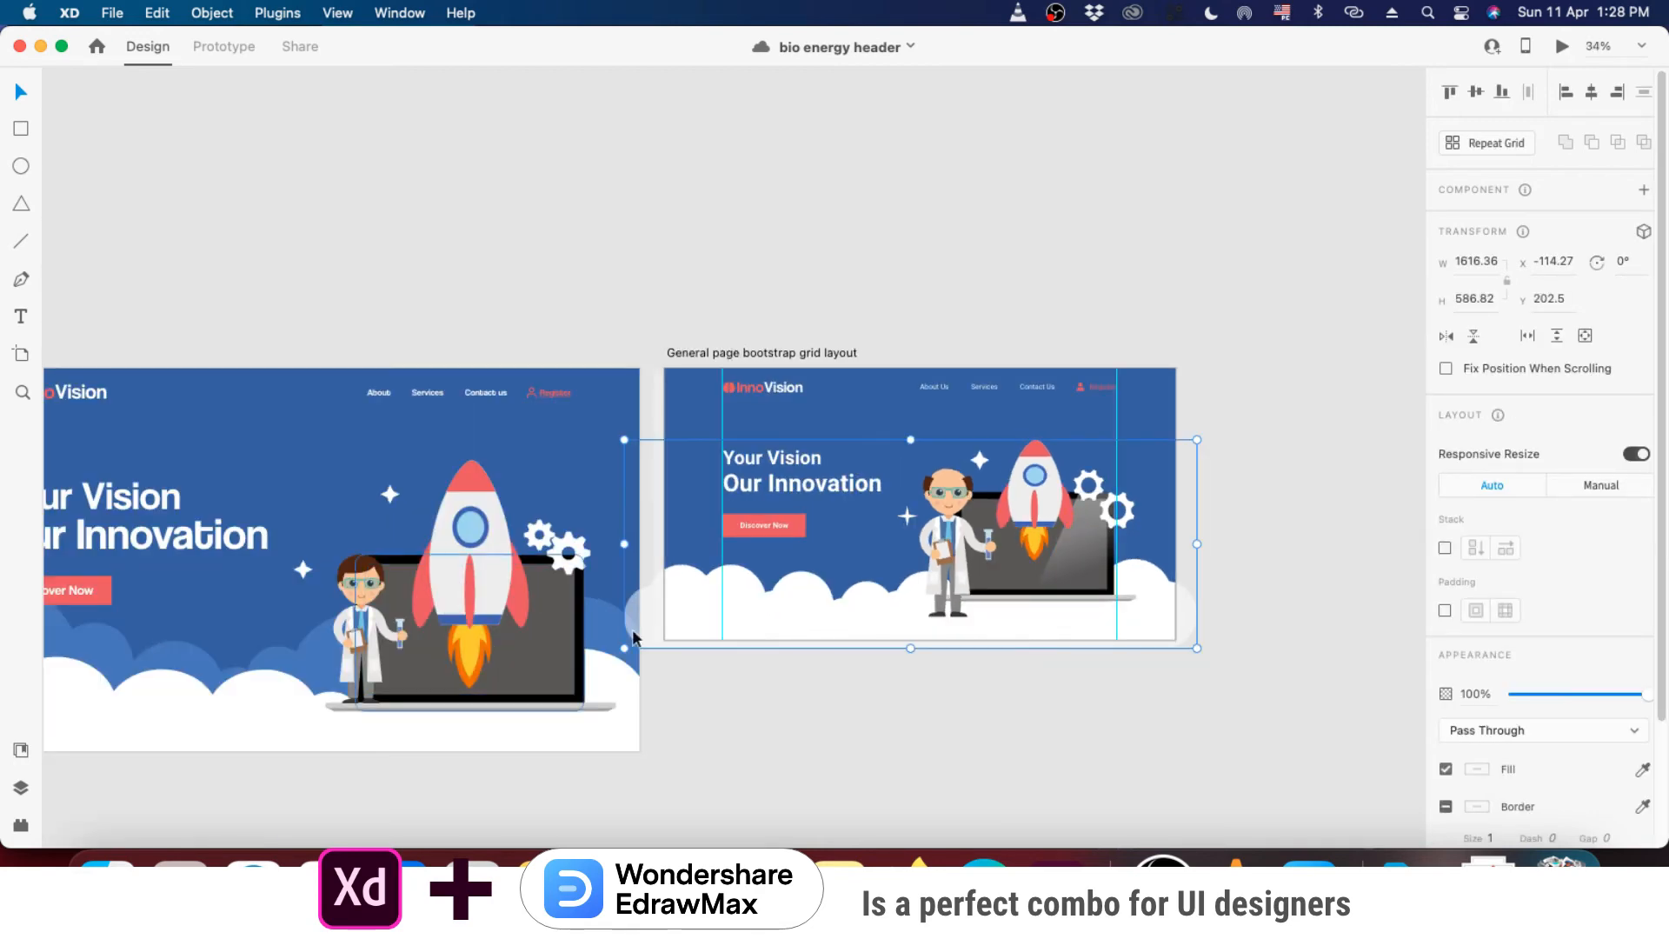
pyautogui.scroll(-6, 1236, 399)
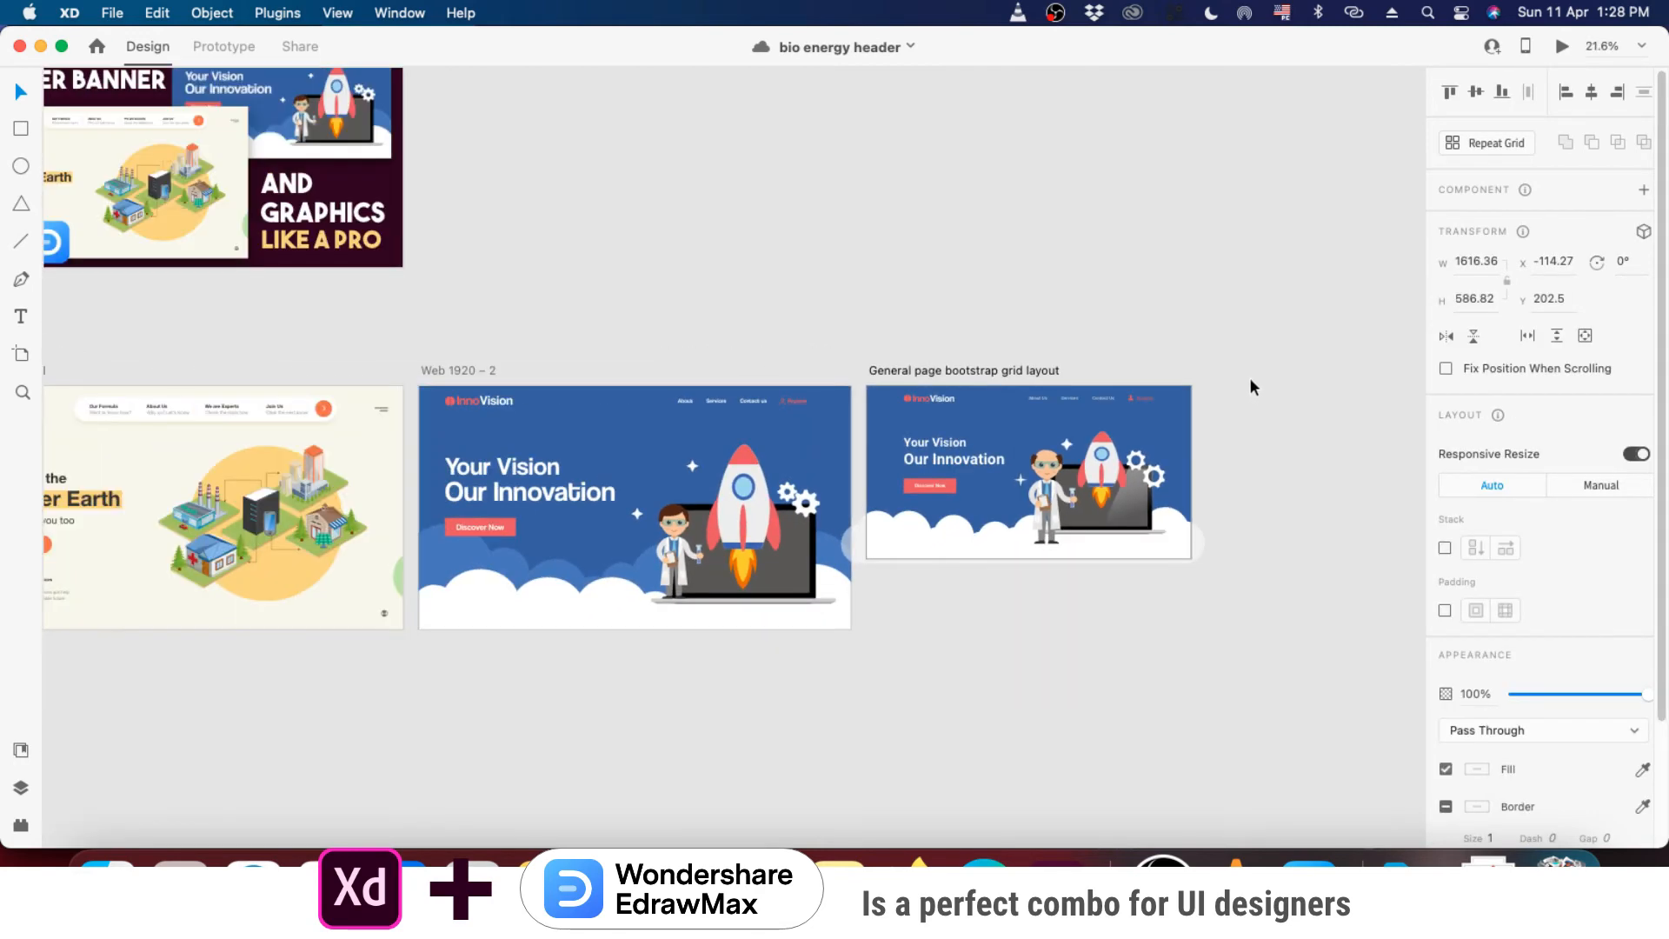
pyautogui.scroll(2, 691, 505)
pyautogui.scroll(3, 791, 491)
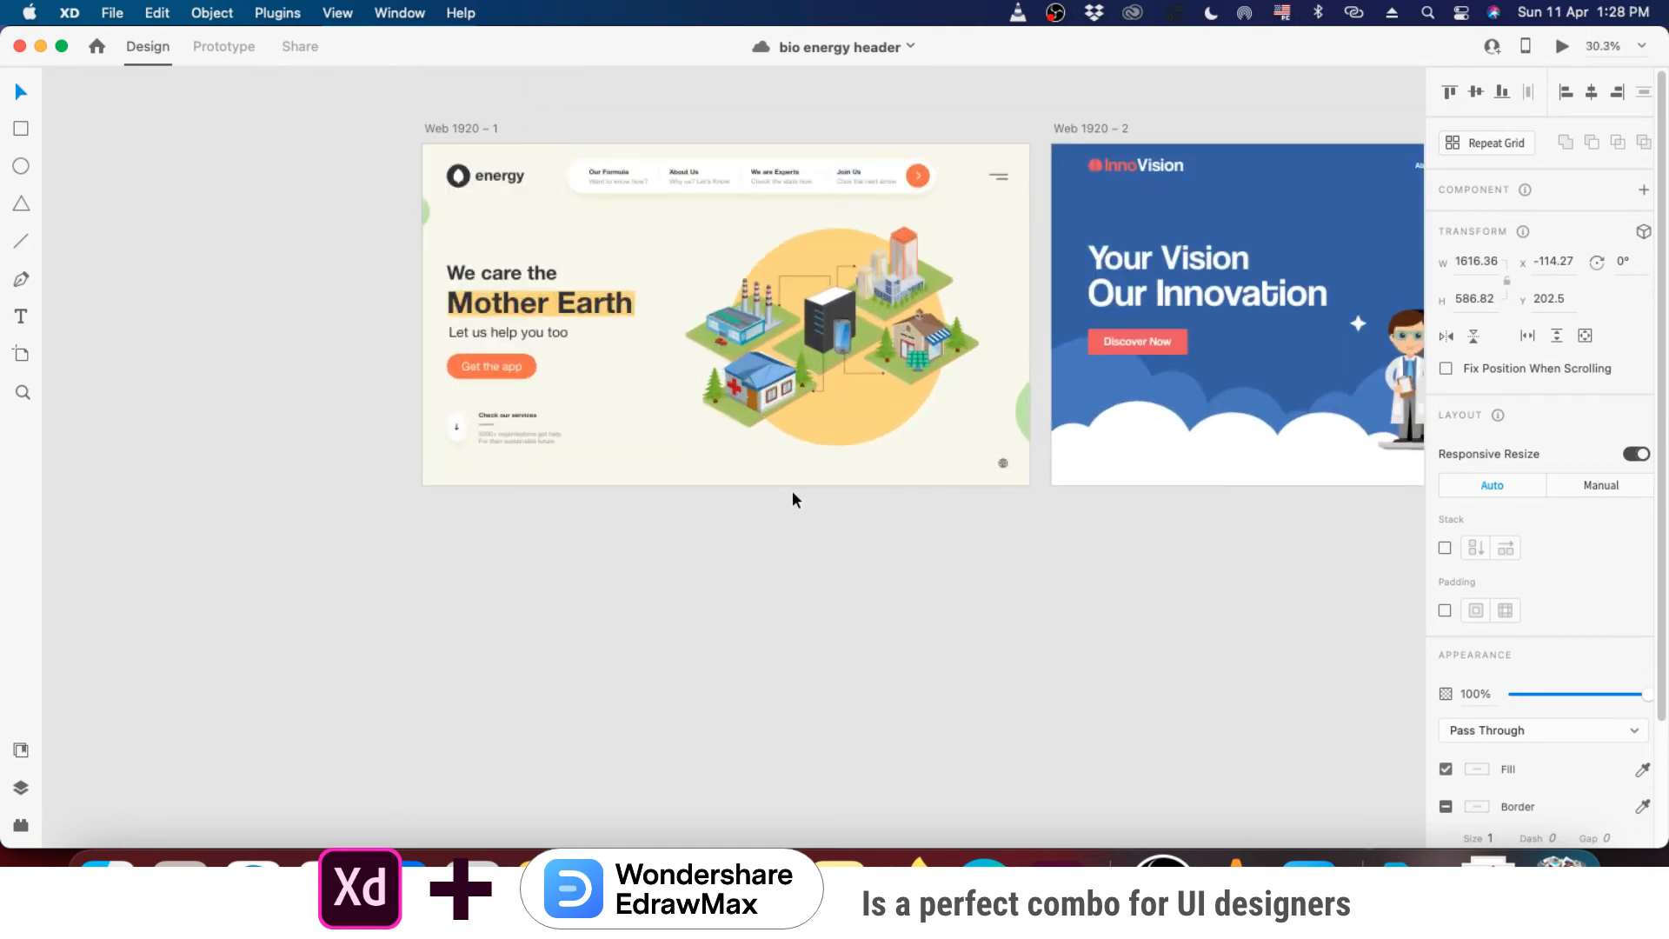
pyautogui.scroll(2, 702, 227)
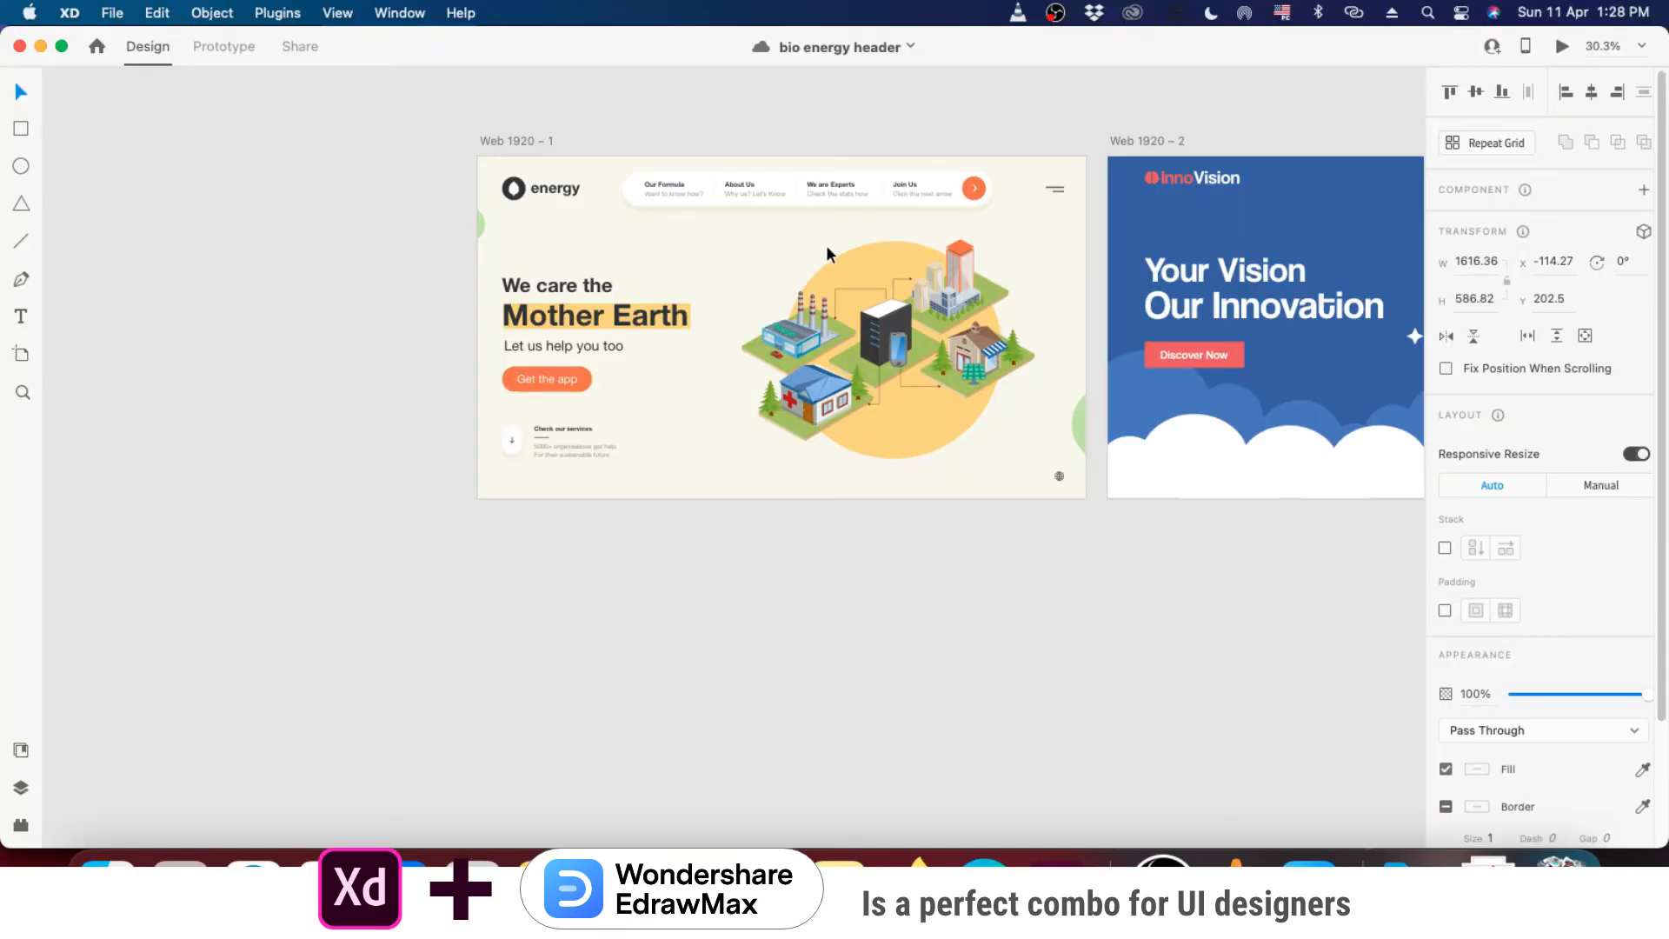
pyautogui.moveTo(513, 149); pyautogui.dragTo(512, 544)
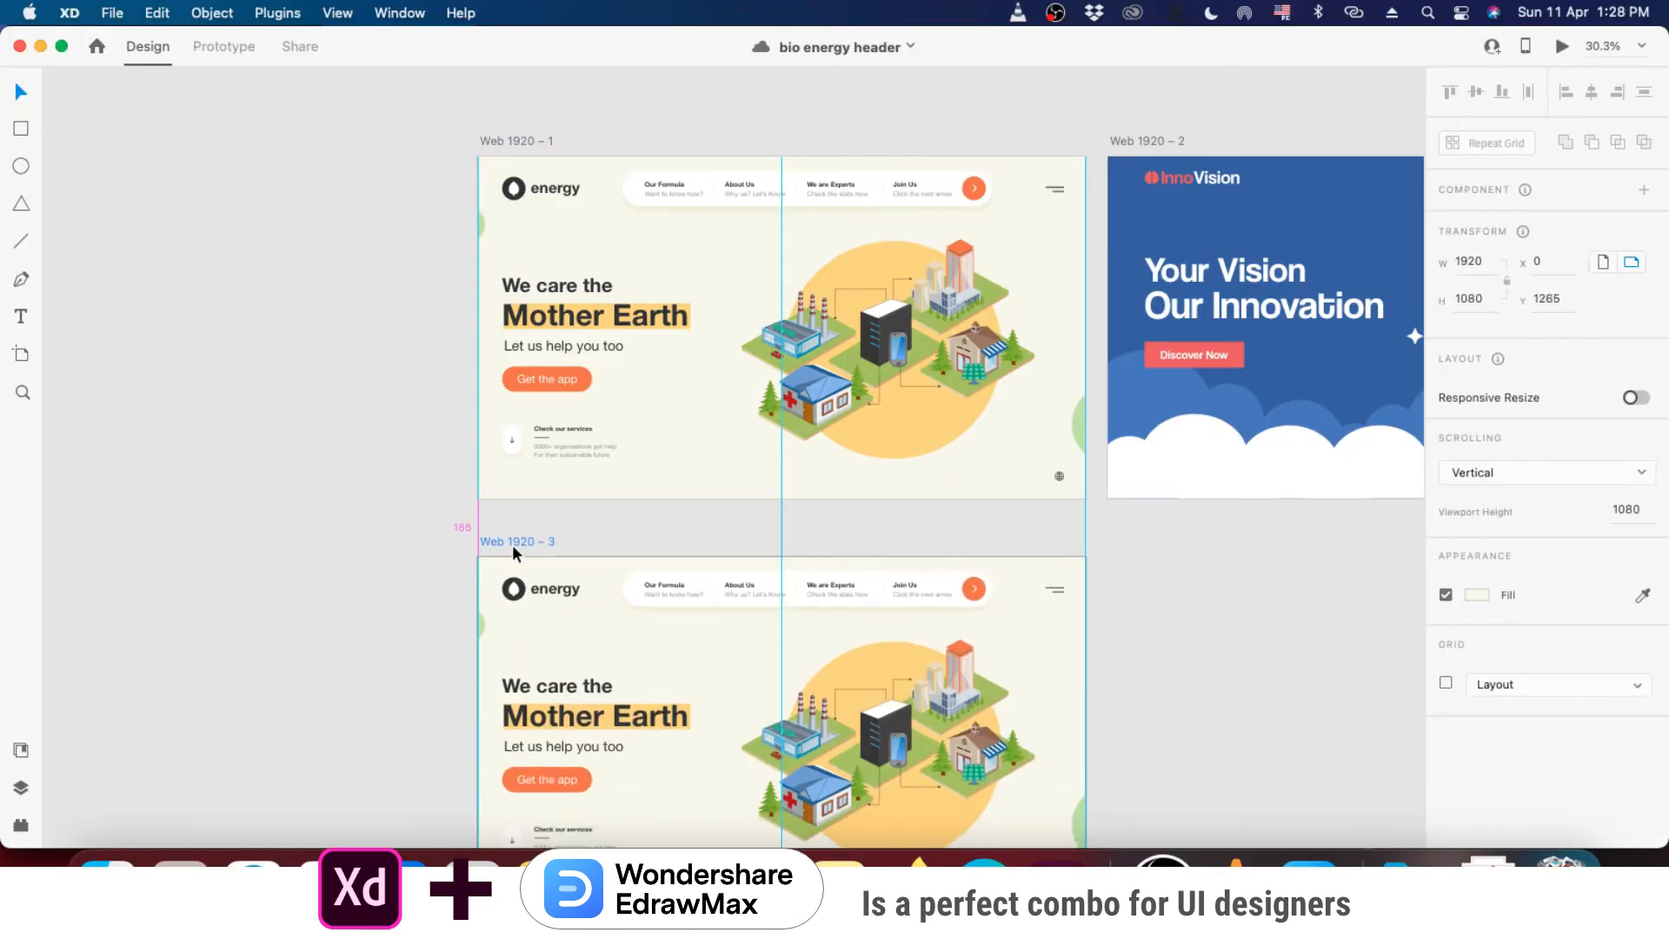
# - Delete all content from the duplicated energy artboard, leaving only its cream background
pyautogui.moveTo(402, 559); pyautogui.dragTo(1155, 790)
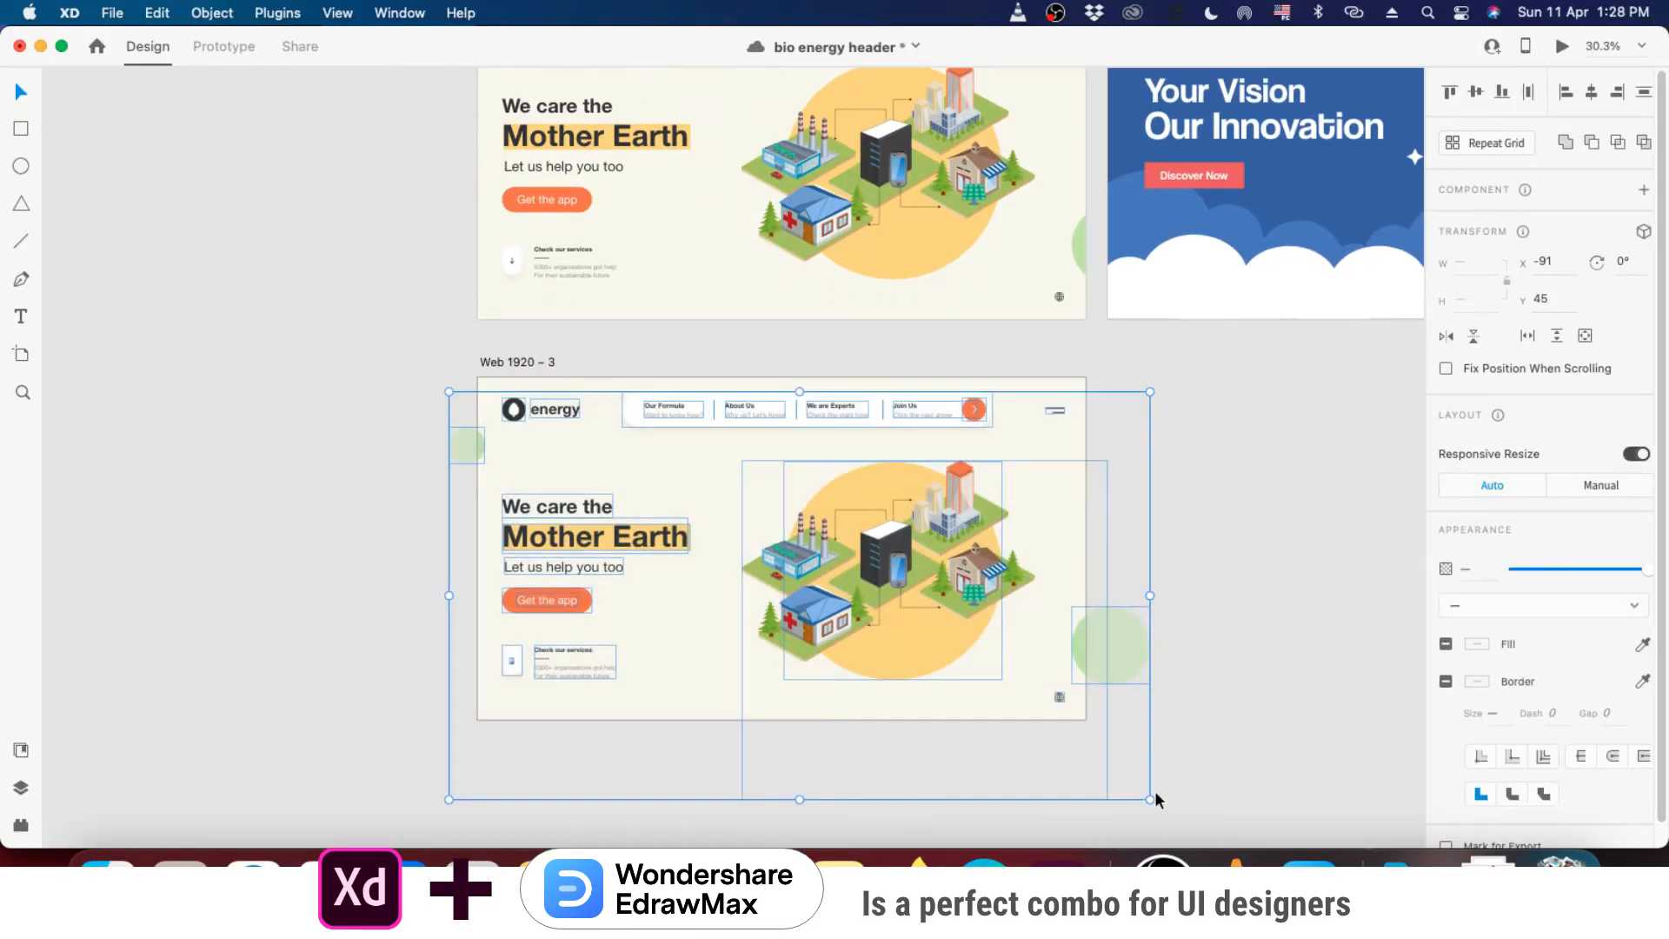
pyautogui.press('Delete')
pyautogui.scroll(2, 953, 570)
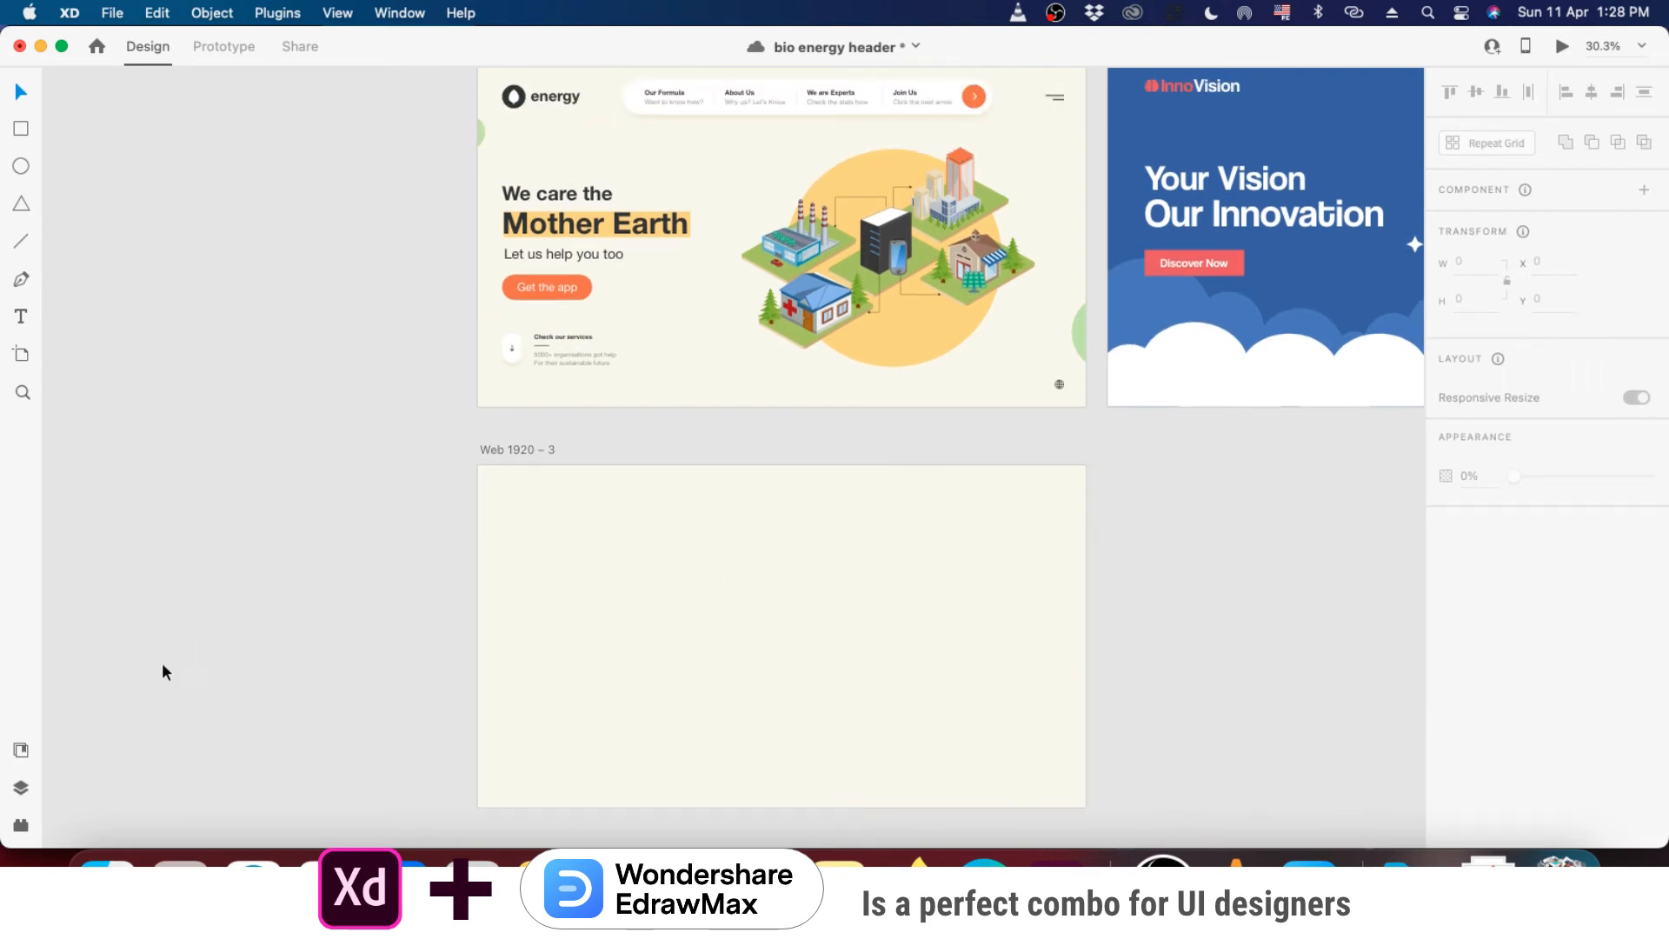
# - Open the document assets to examine the saved colors, character styles and components
pyautogui.click(21, 753)
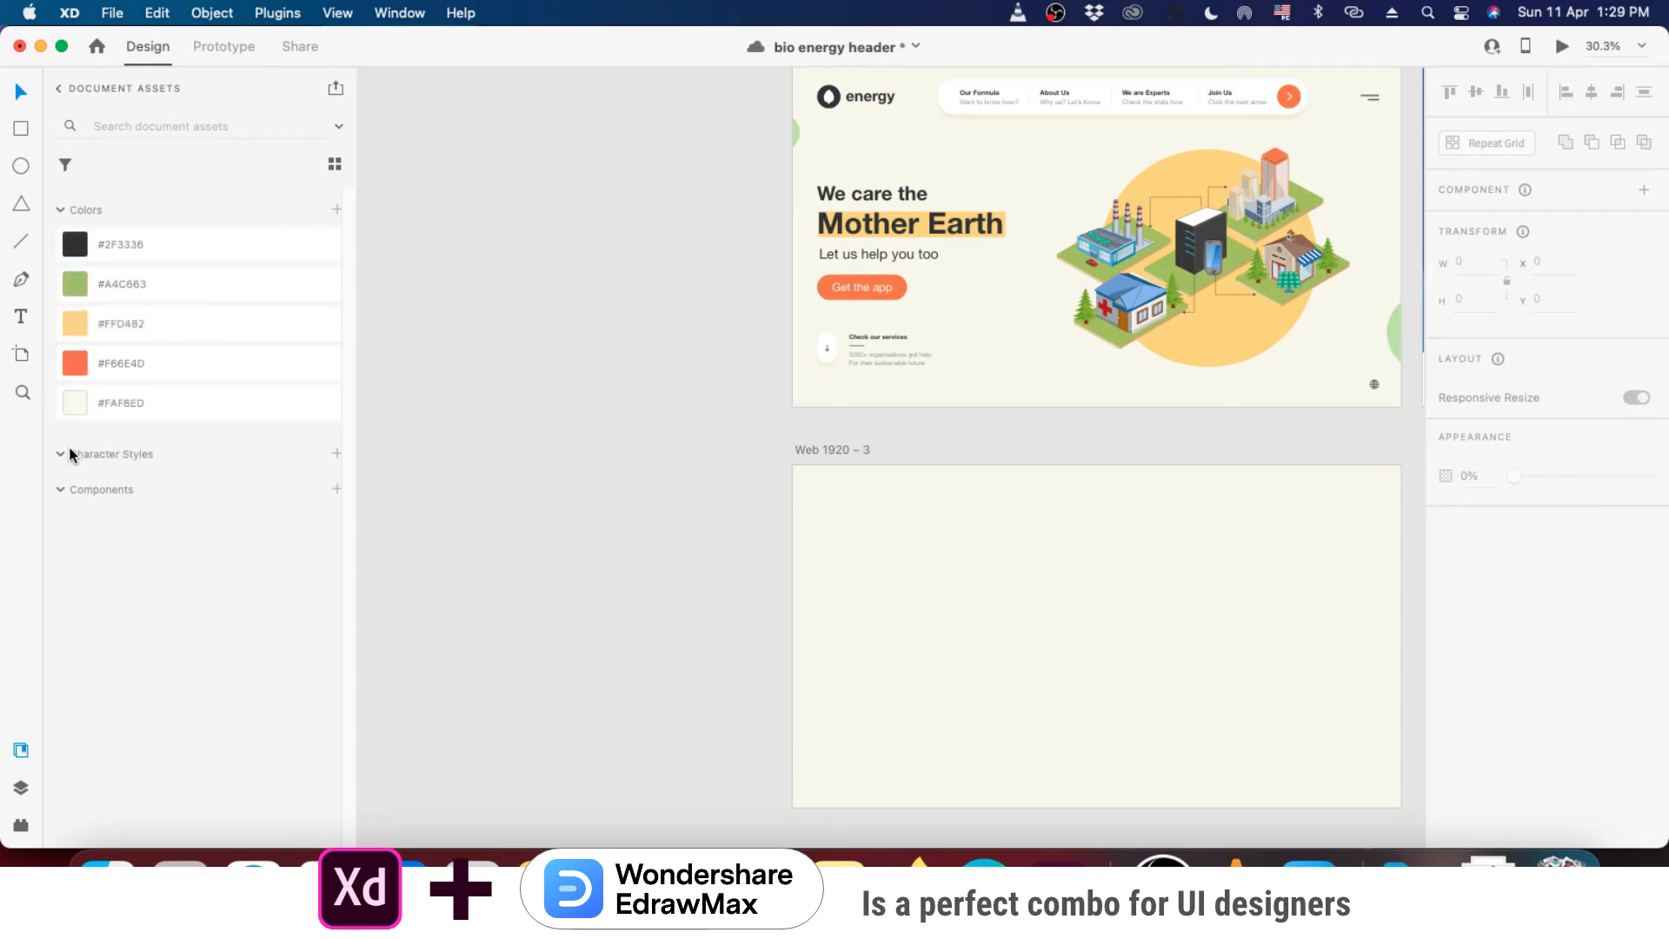
pyautogui.click(61, 490)
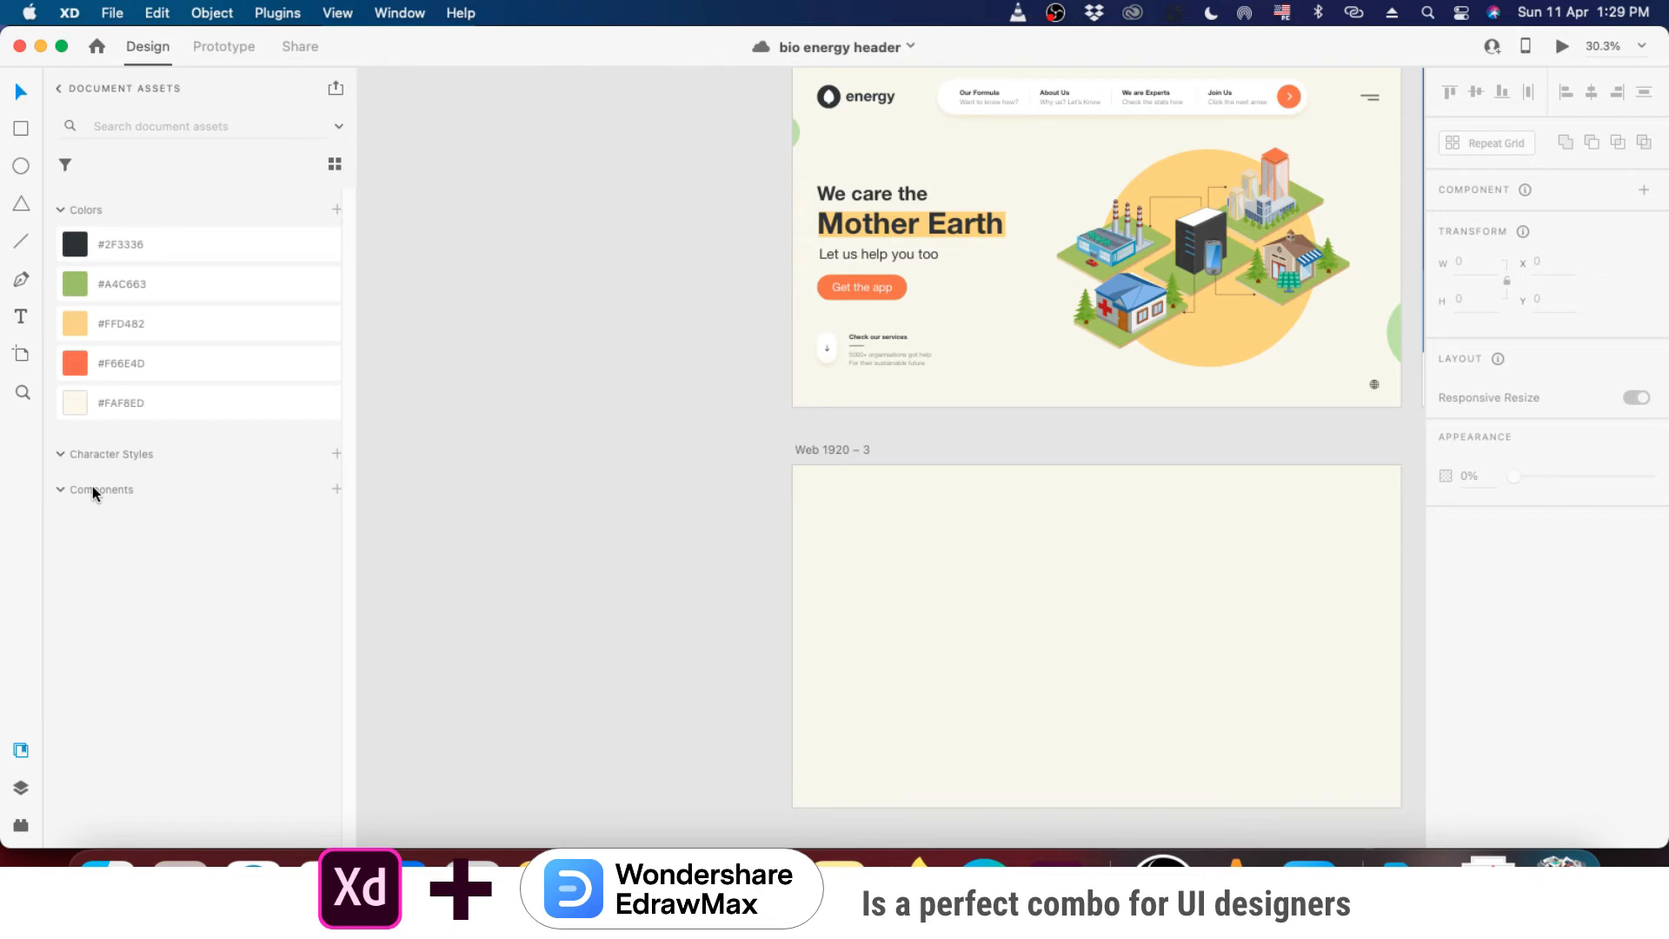
pyautogui.moveTo(1028, 451); pyautogui.dragTo(745, 383)
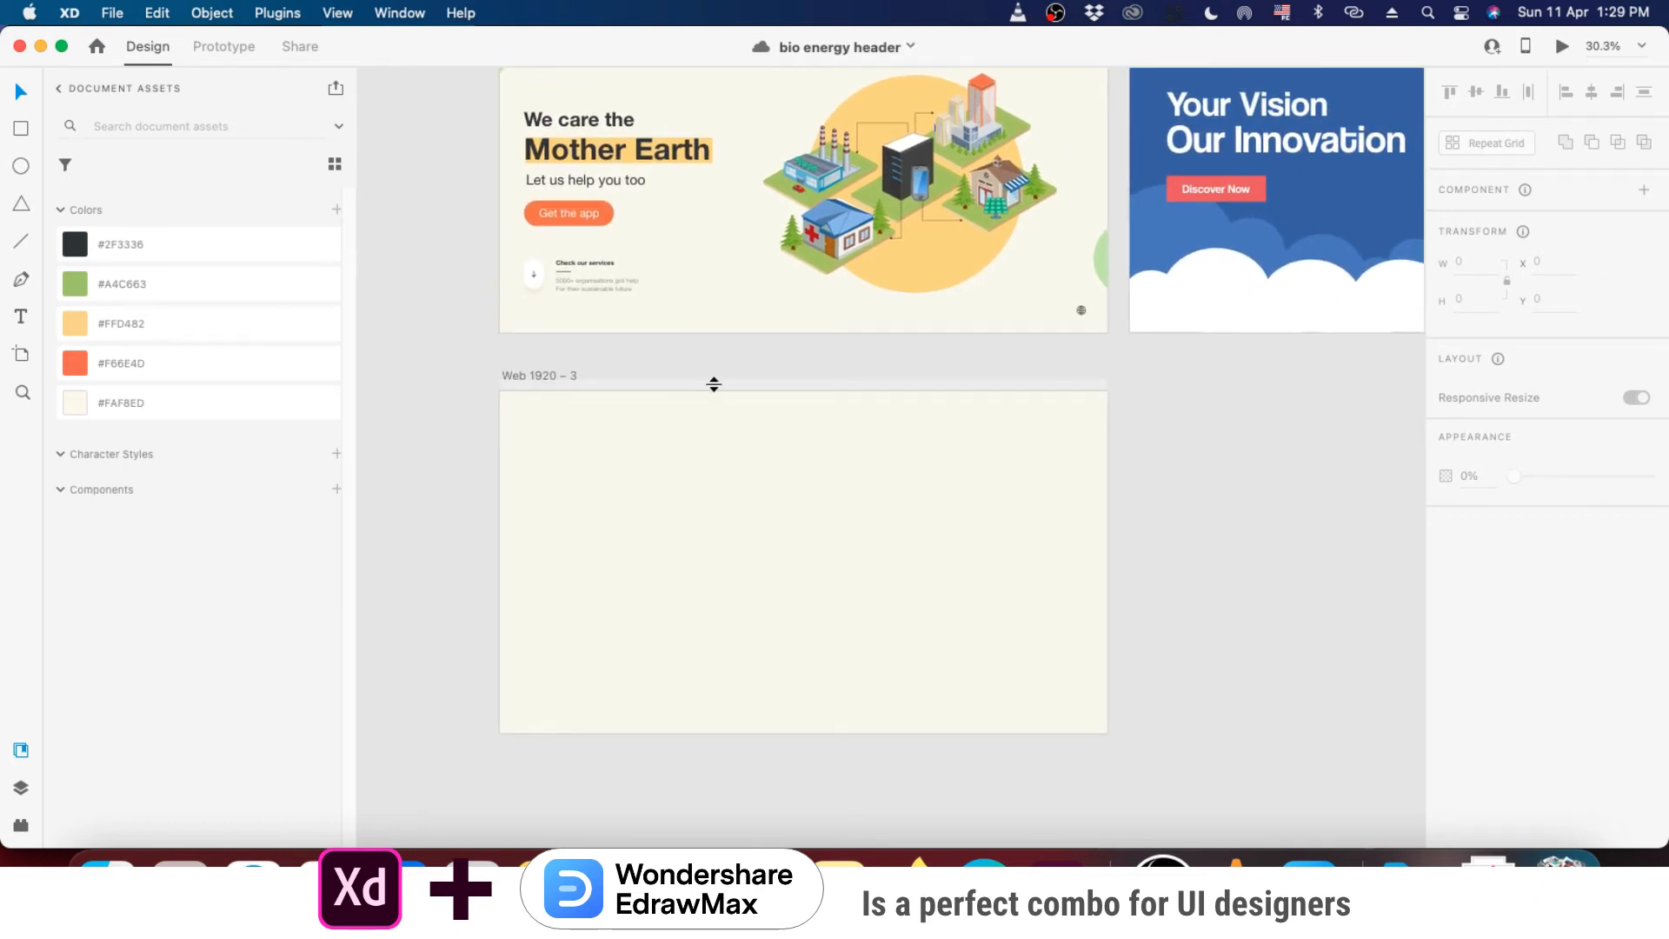
# - Copy the energy logo with its wordmark from the Web 1920 – 1 header onto the empty artboard at X 77, Y 64
pyautogui.click(766, 518)
pyautogui.scroll(2, 875, 551)
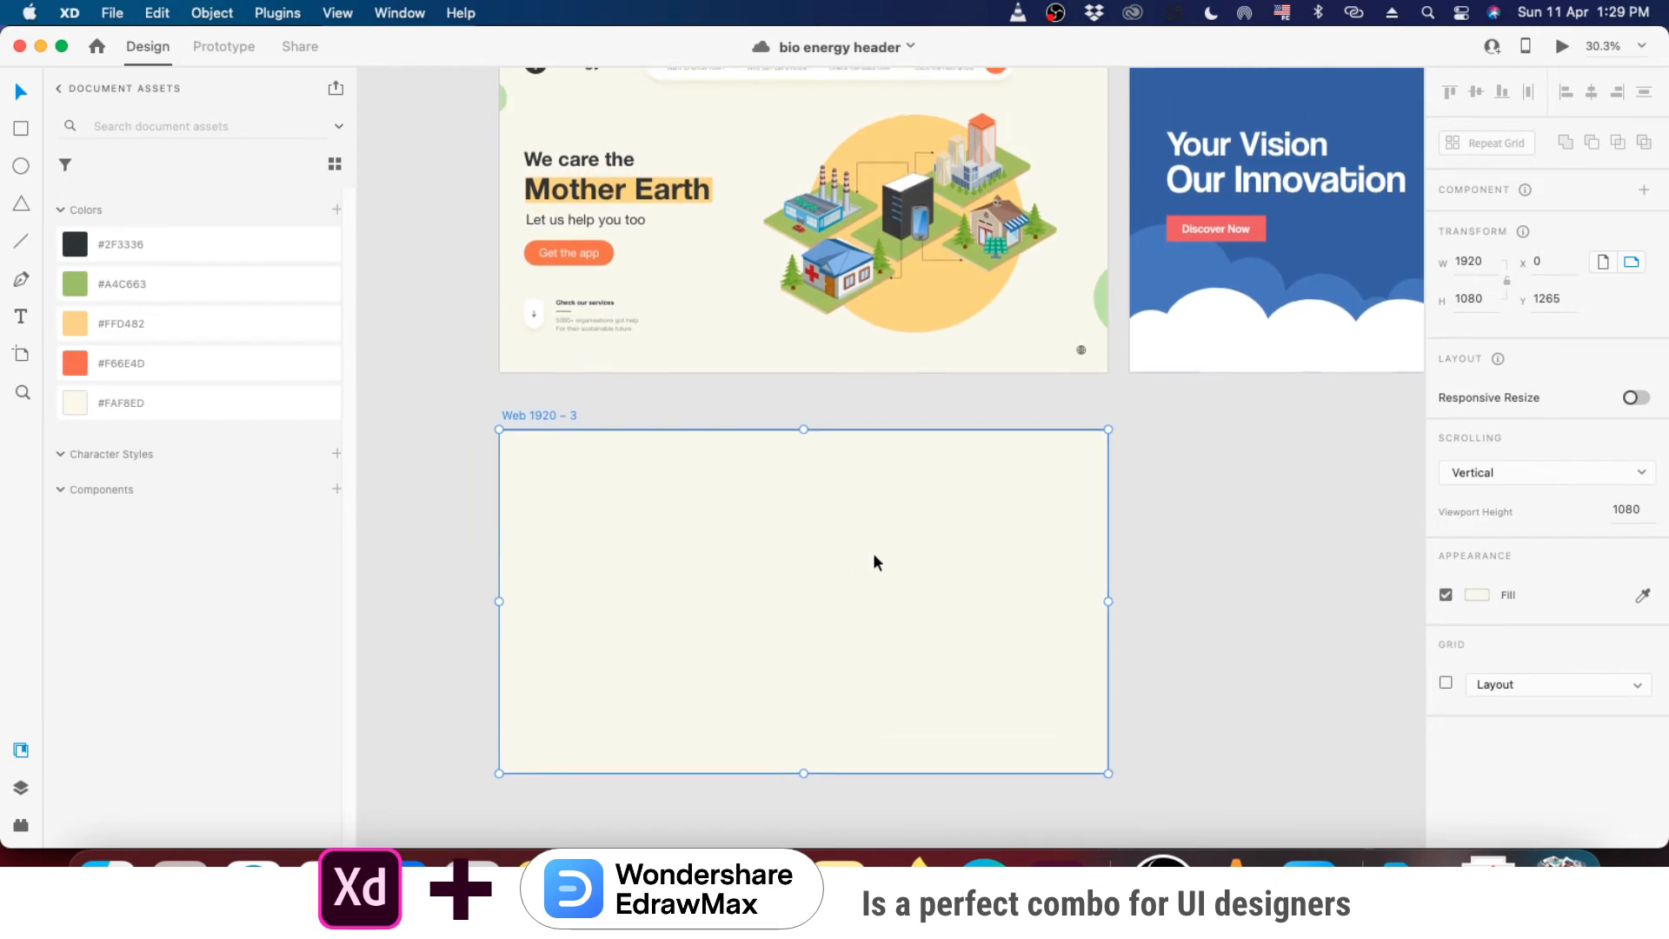
pyautogui.scroll(2, 873, 555)
pyautogui.scroll(1, 817, 580)
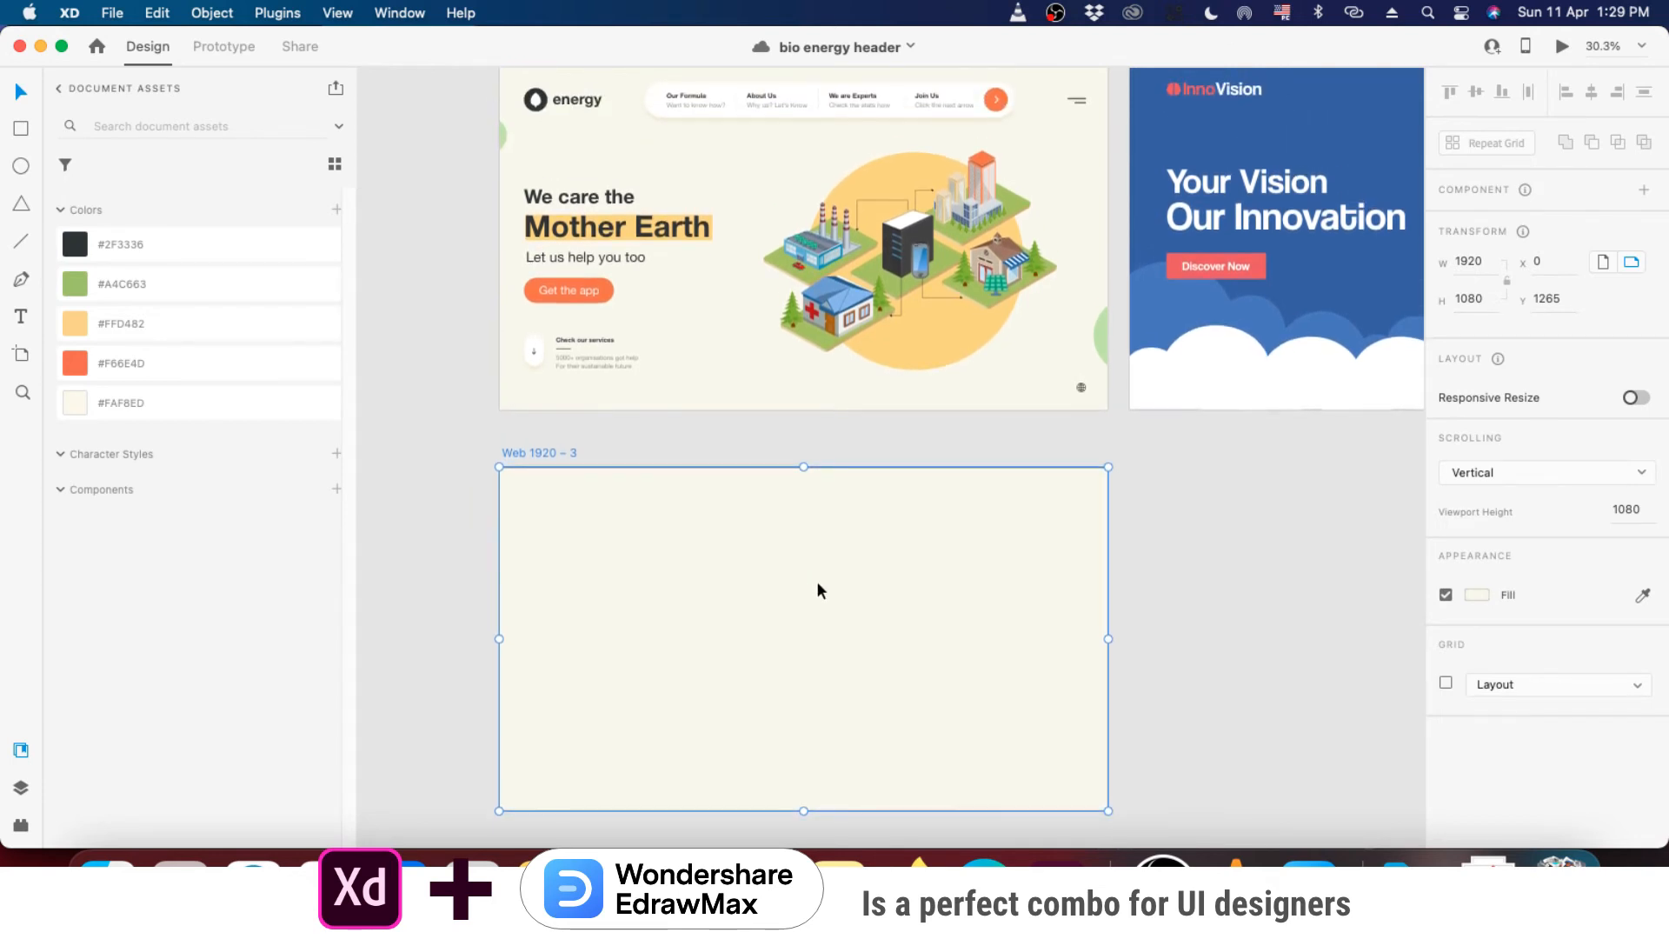
pyautogui.click(539, 99)
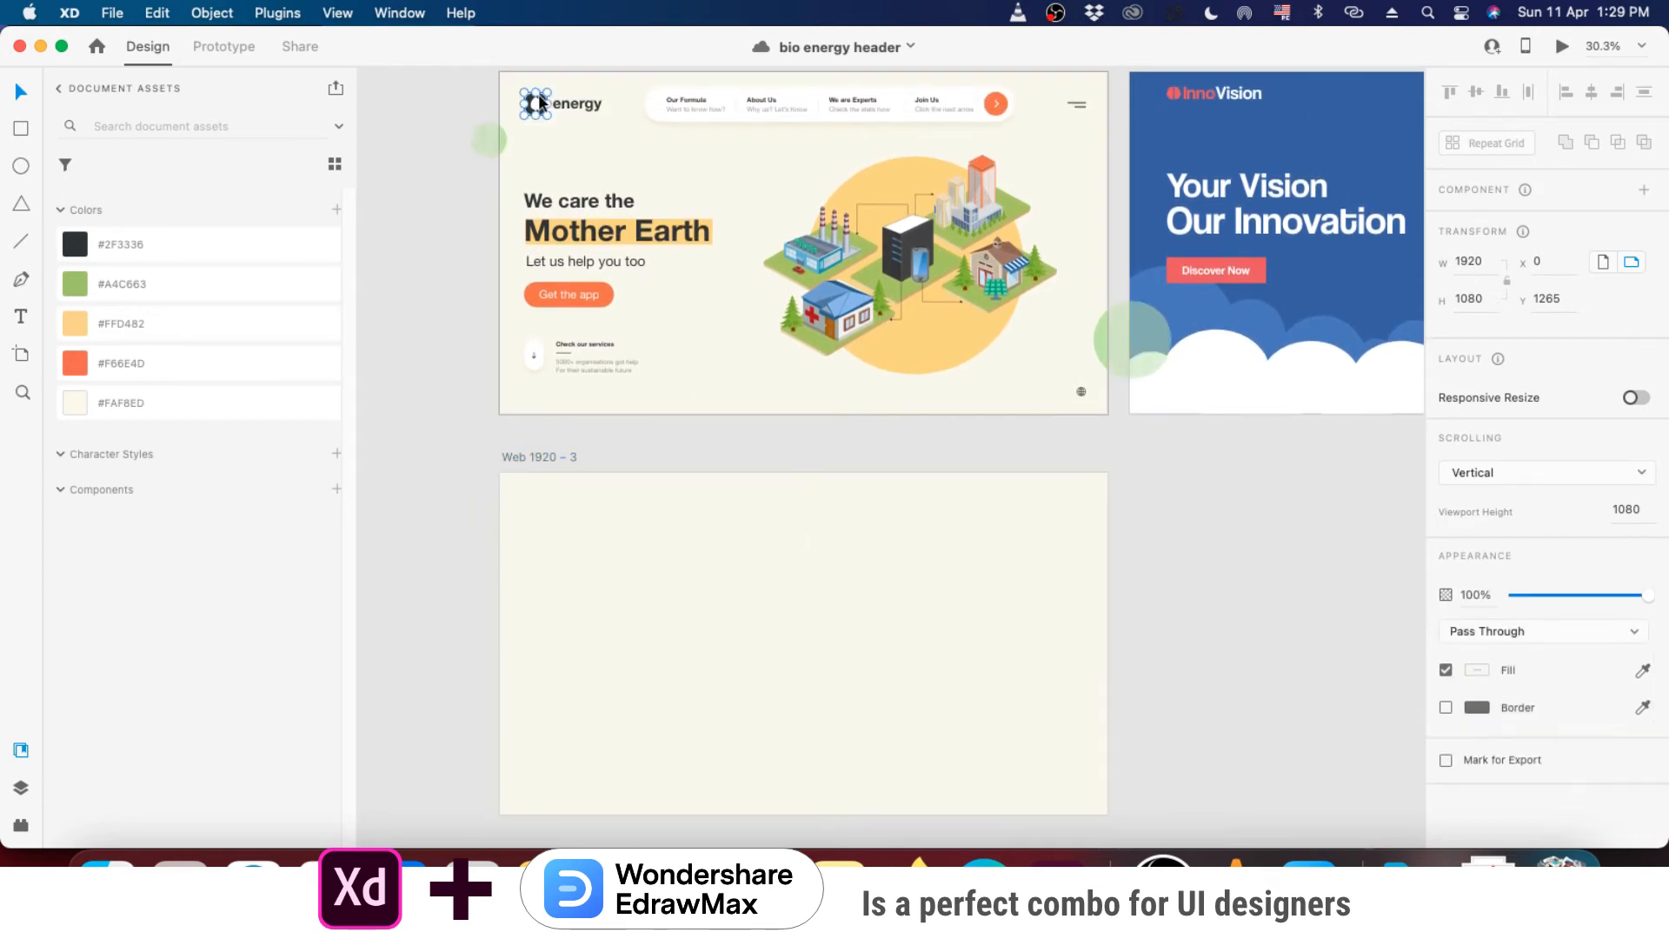
pyautogui.click(608, 619)
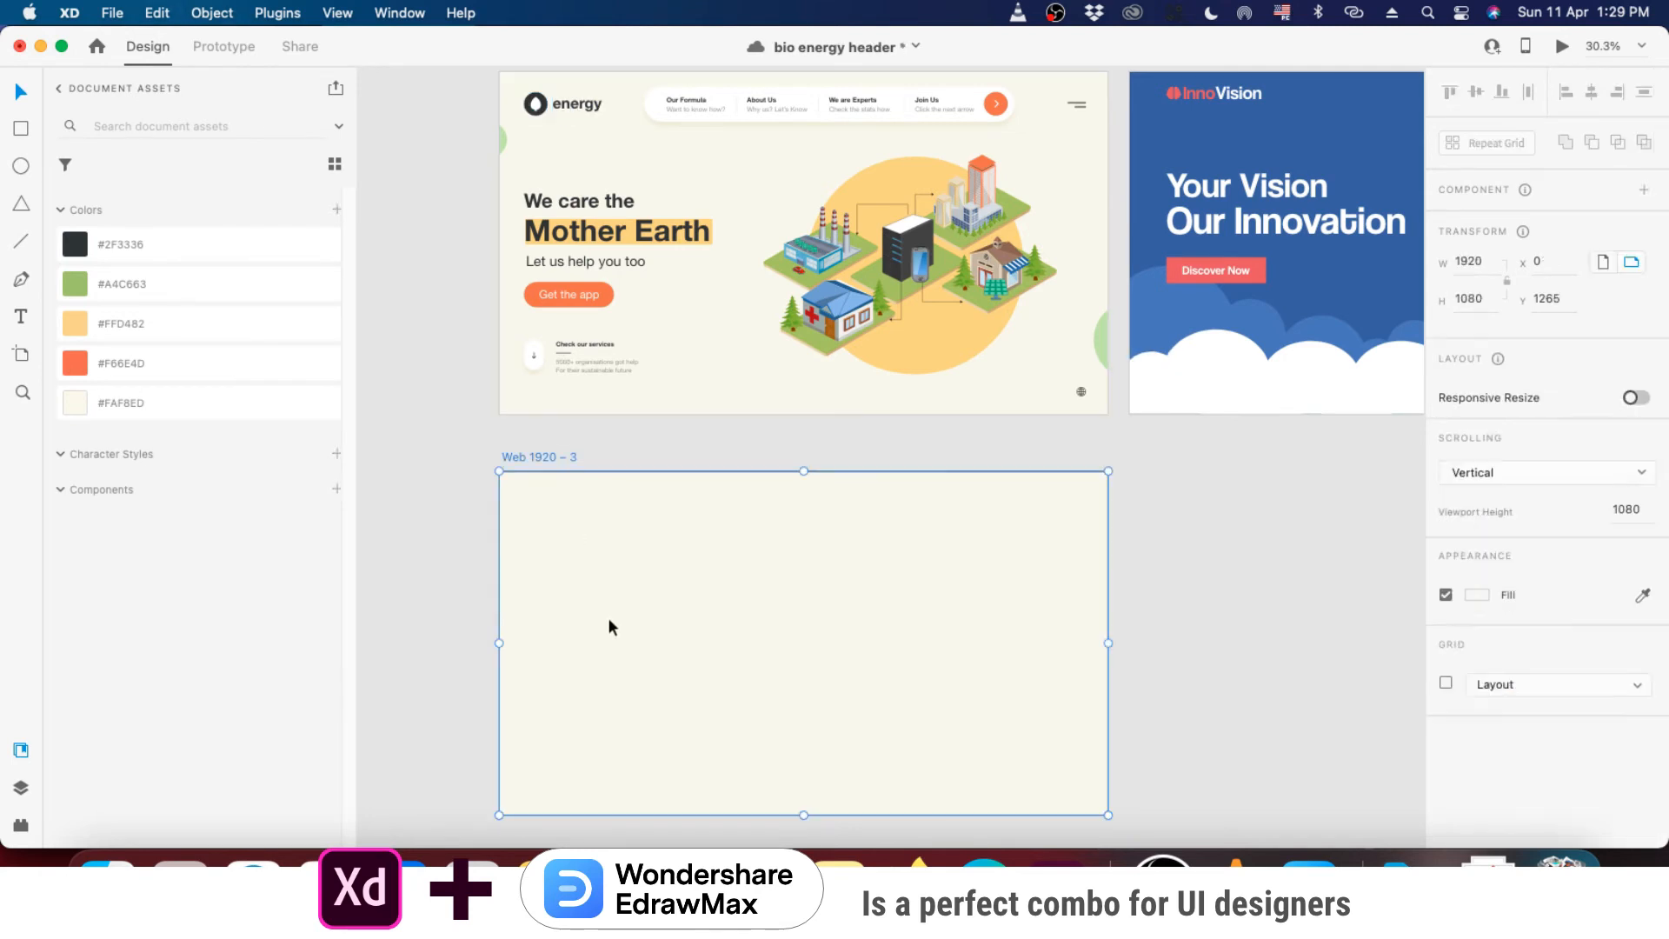
pyautogui.press('super+v')
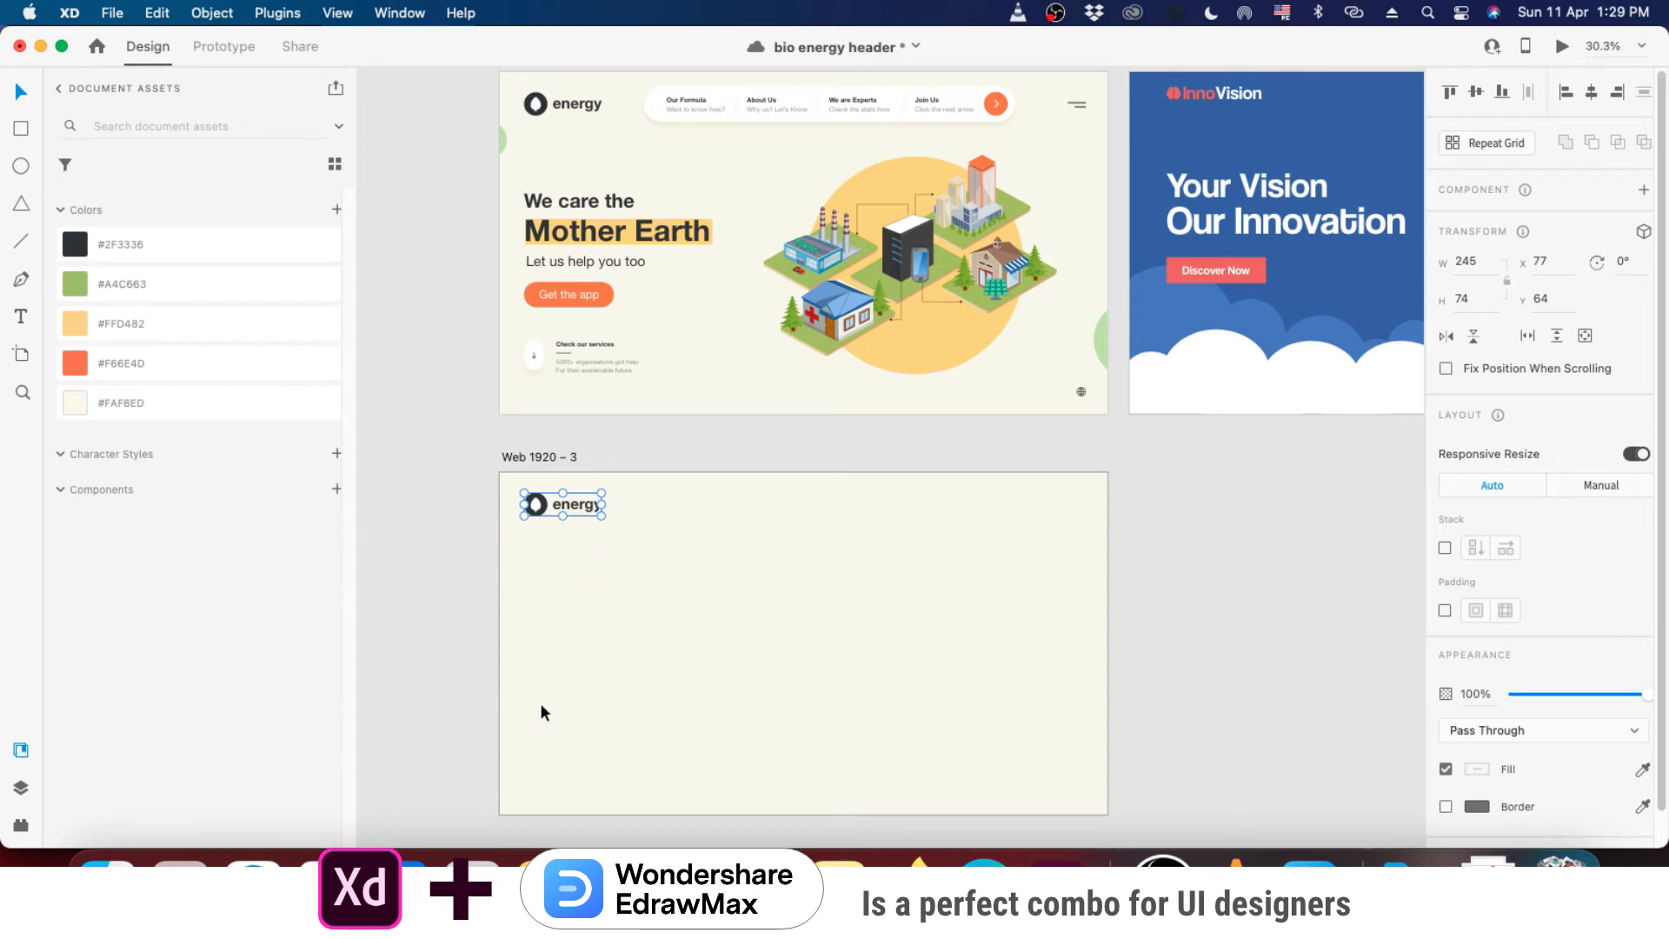
# - Hide the document assets and draw a navigation bar rectangle about 1067 by 130 beside the logo, with corners rounded to 65
pyautogui.scroll(5, 799, 591)
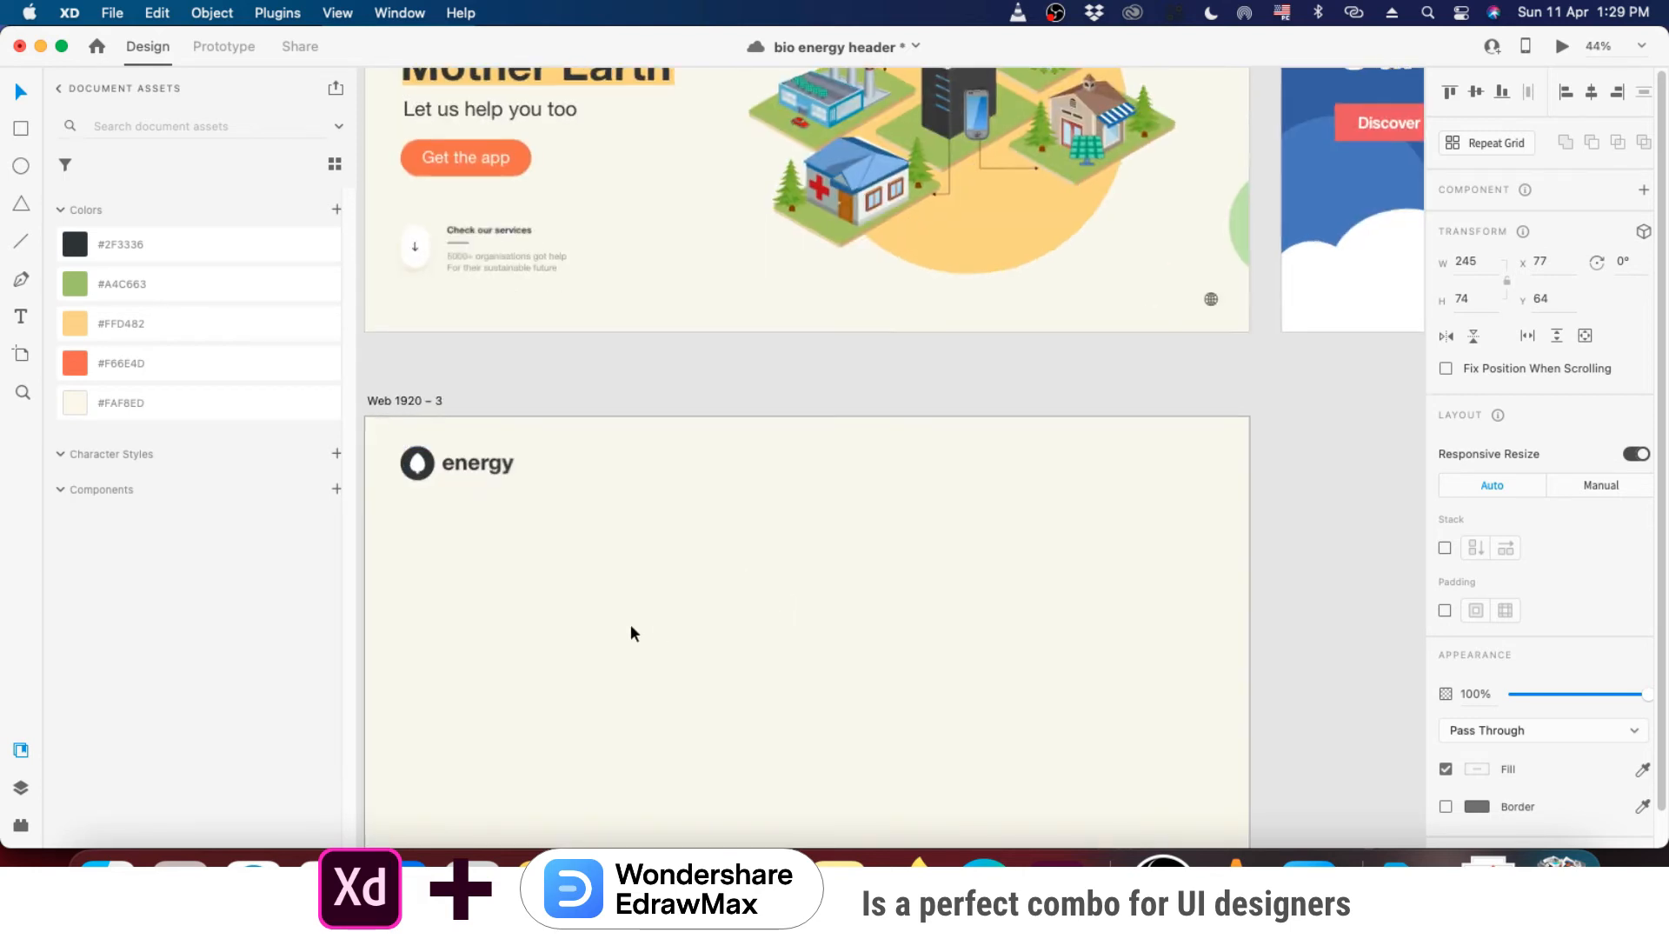
pyautogui.click(15, 753)
pyautogui.moveTo(488, 597); pyautogui.dragTo(669, 492)
pyautogui.click(513, 363)
pyautogui.click(22, 127)
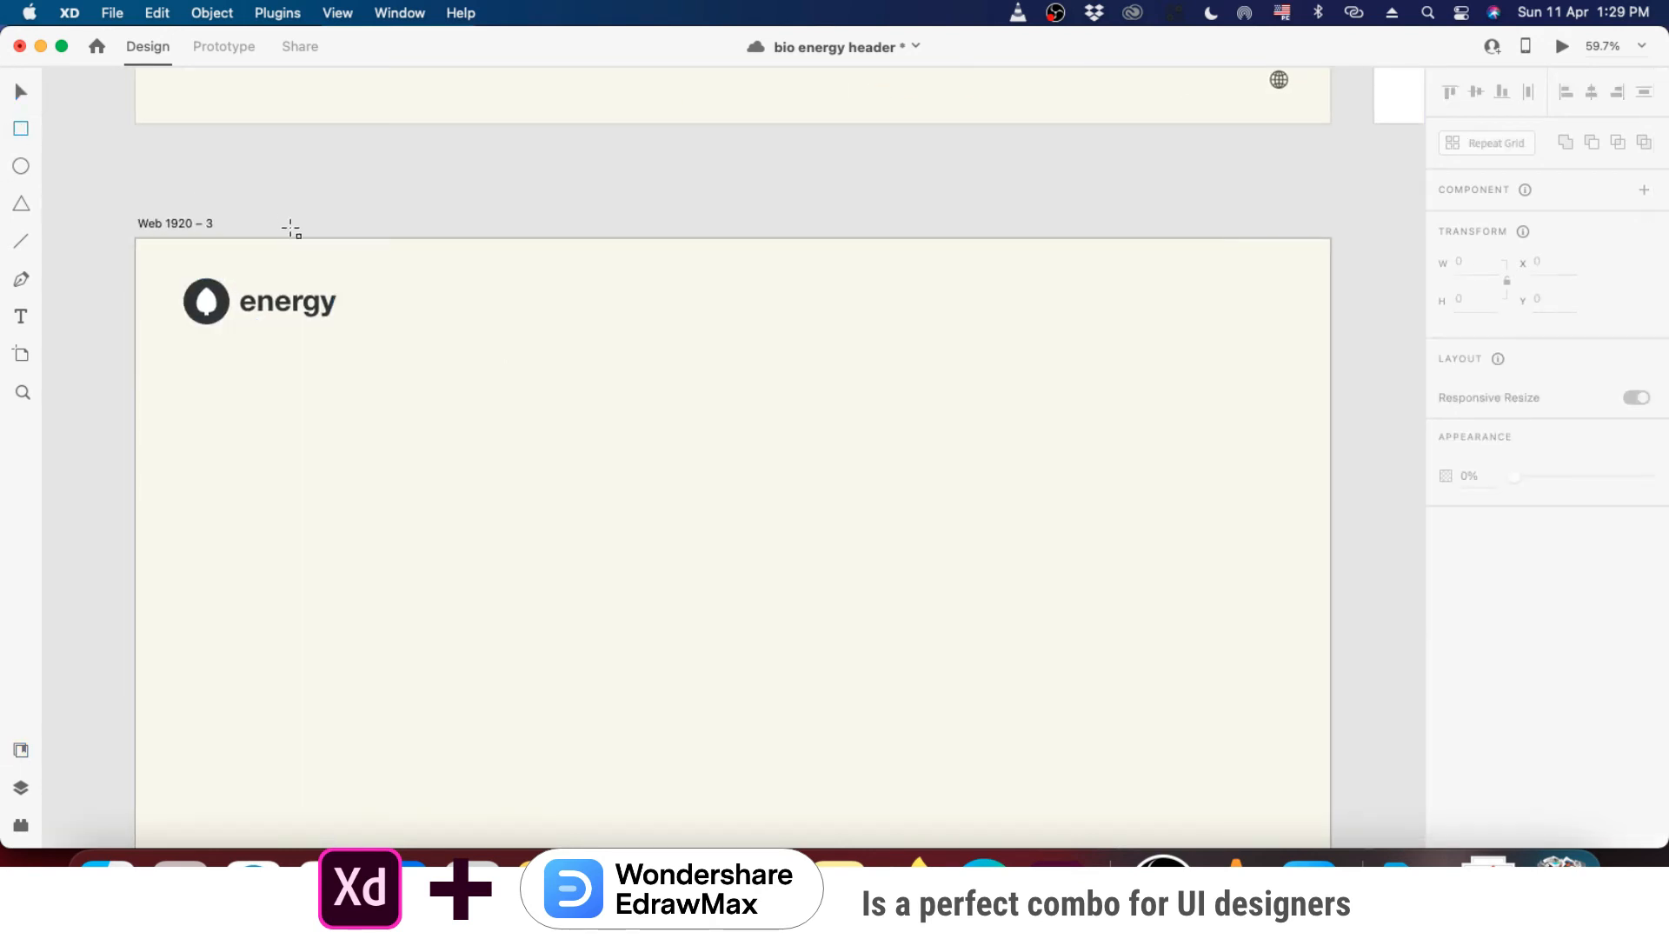
pyautogui.moveTo(399, 270)
pyautogui.mouseDown()
pyautogui.moveTo(454, 354)
pyautogui.moveTo(1106, 362)
pyautogui.moveTo(1062, 349)
pyautogui.mouseUp()
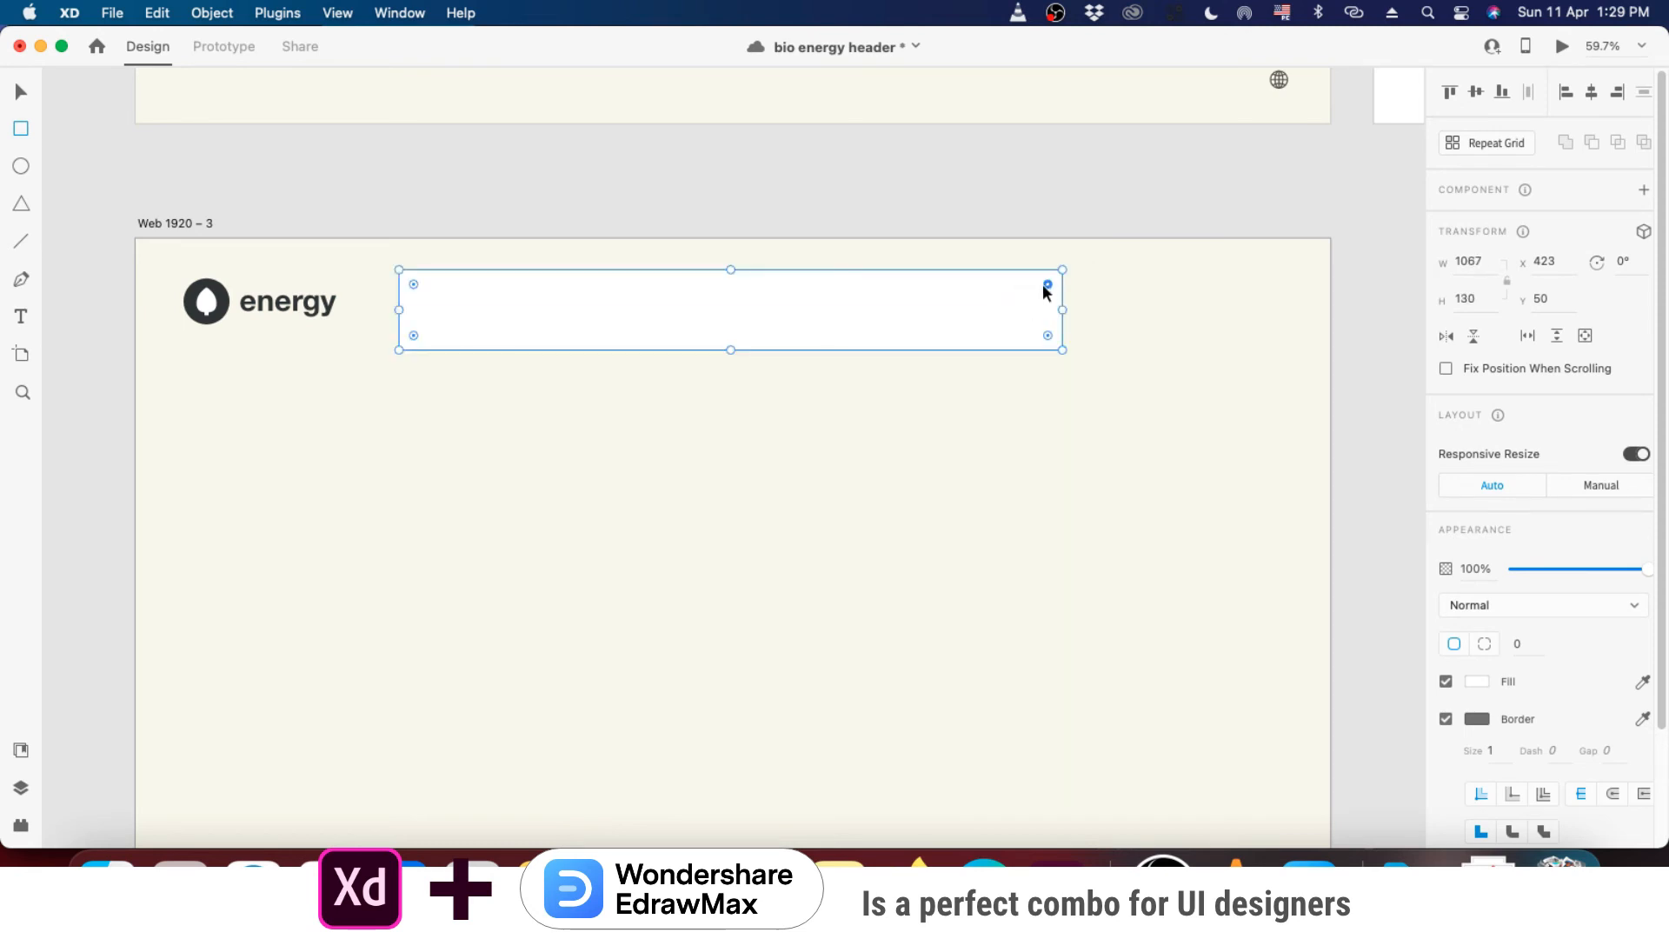
pyautogui.moveTo(1046, 285); pyautogui.dragTo(929, 338)
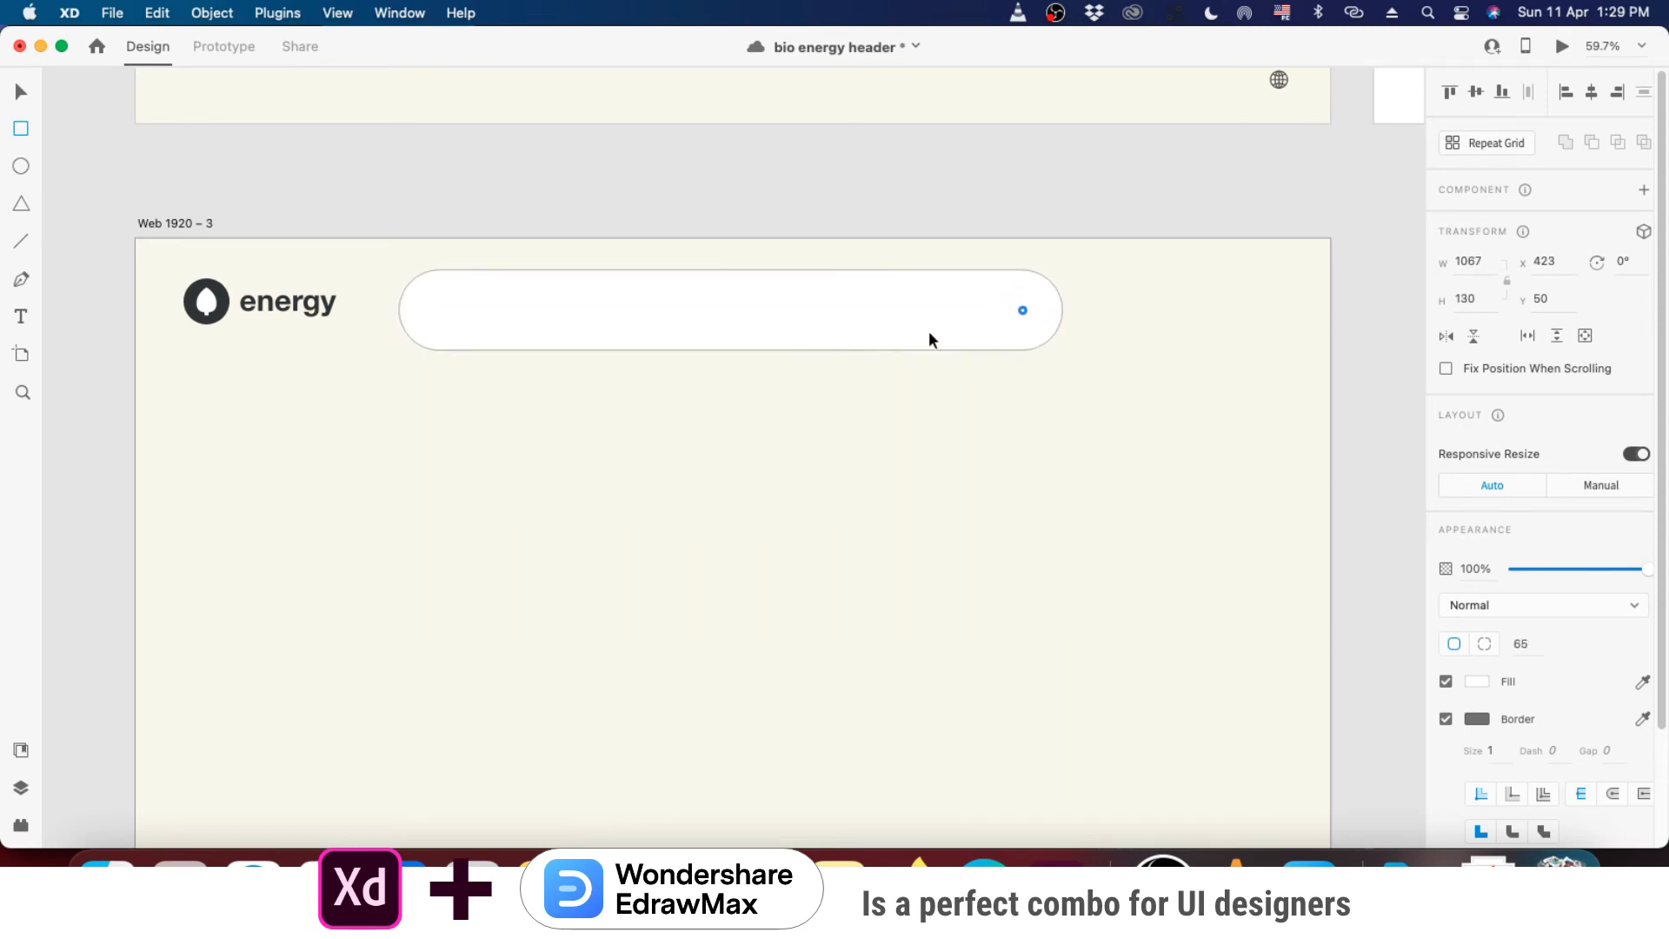
# - Remove the navigation bar's border, keep its white fill, and give it a shadow with X 0, Y 3 and blur 6
pyautogui.click(1446, 681)
pyautogui.click(1446, 719)
pyautogui.click(1445, 682)
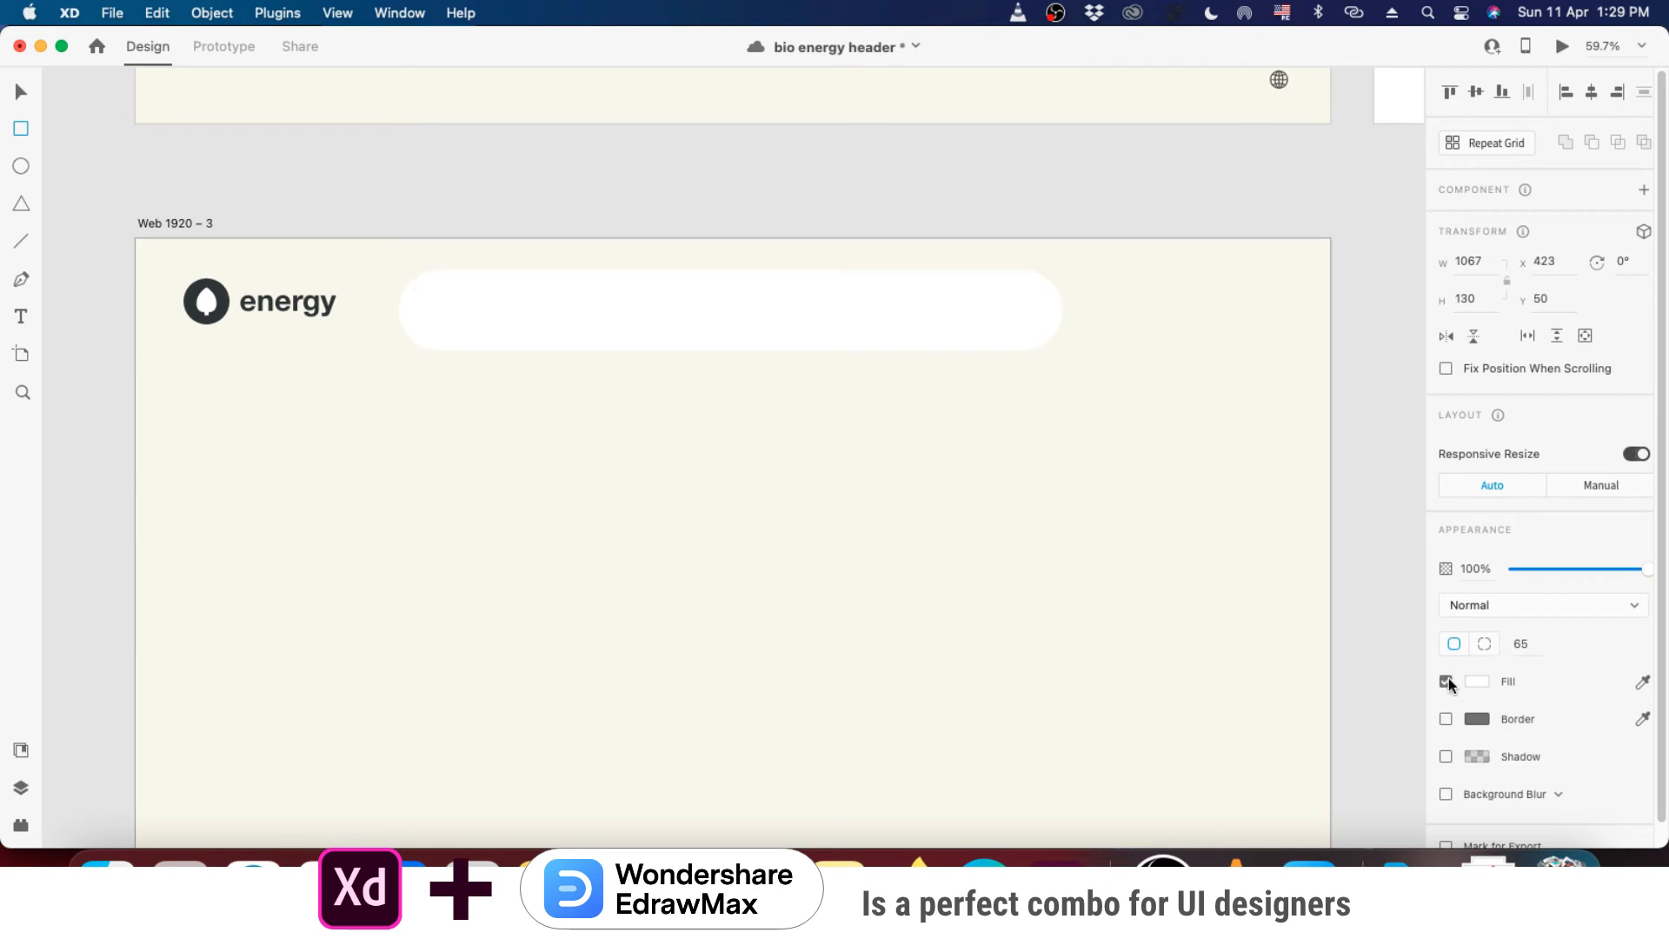
pyautogui.click(15, 102)
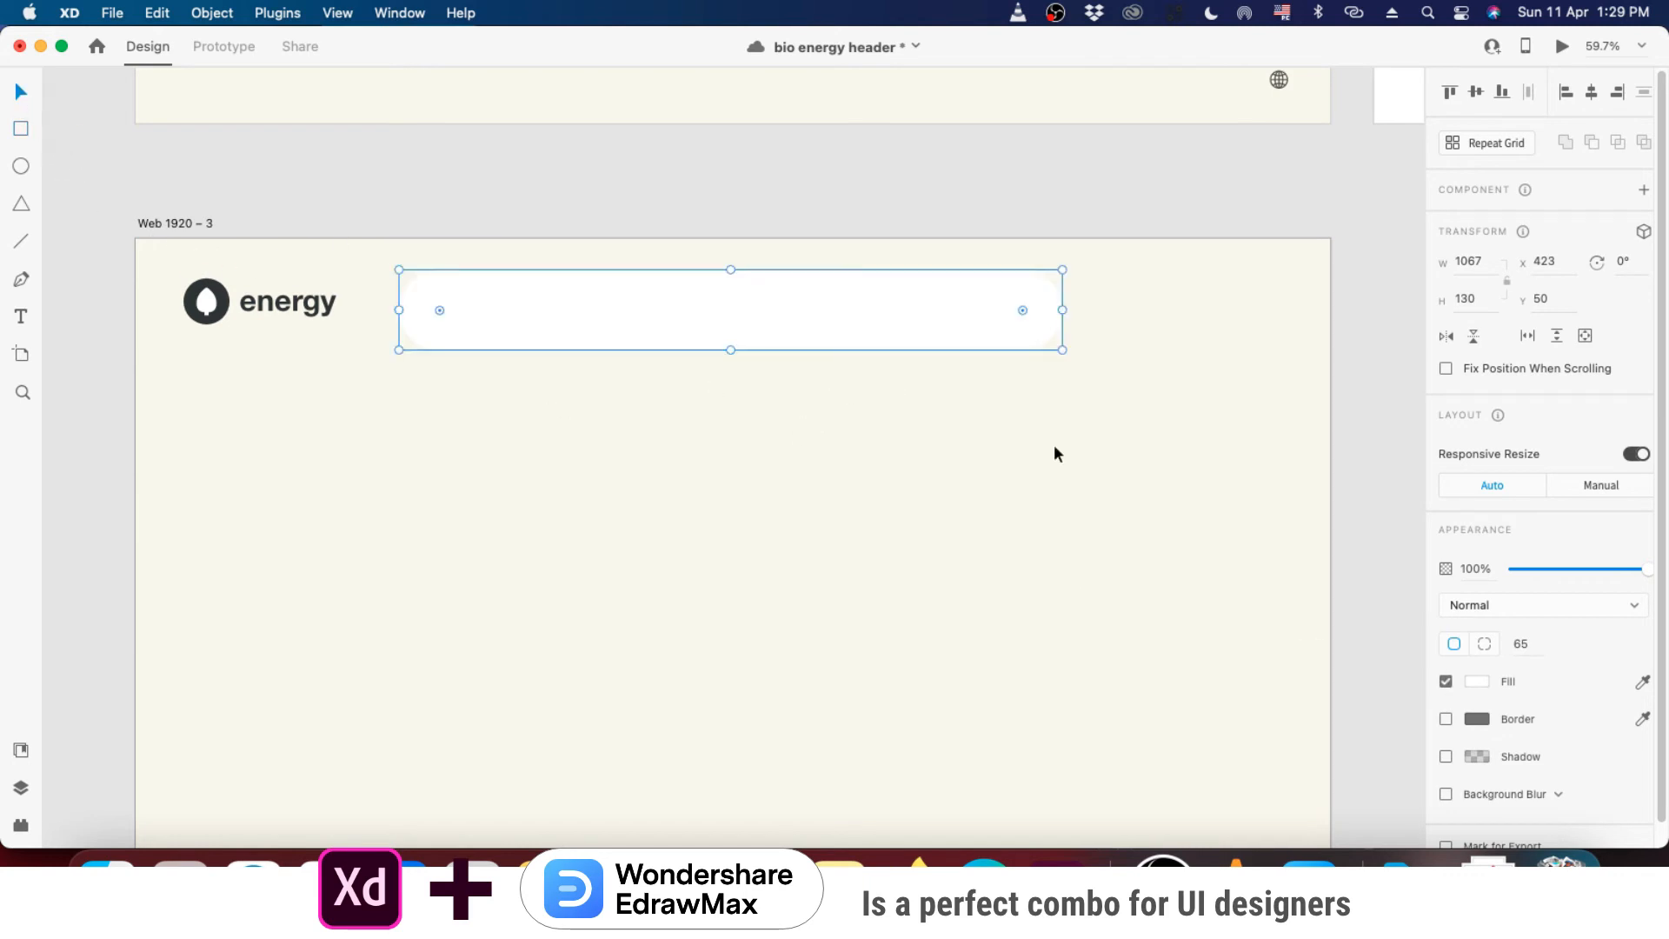
pyautogui.click(1445, 756)
pyautogui.press('F11')
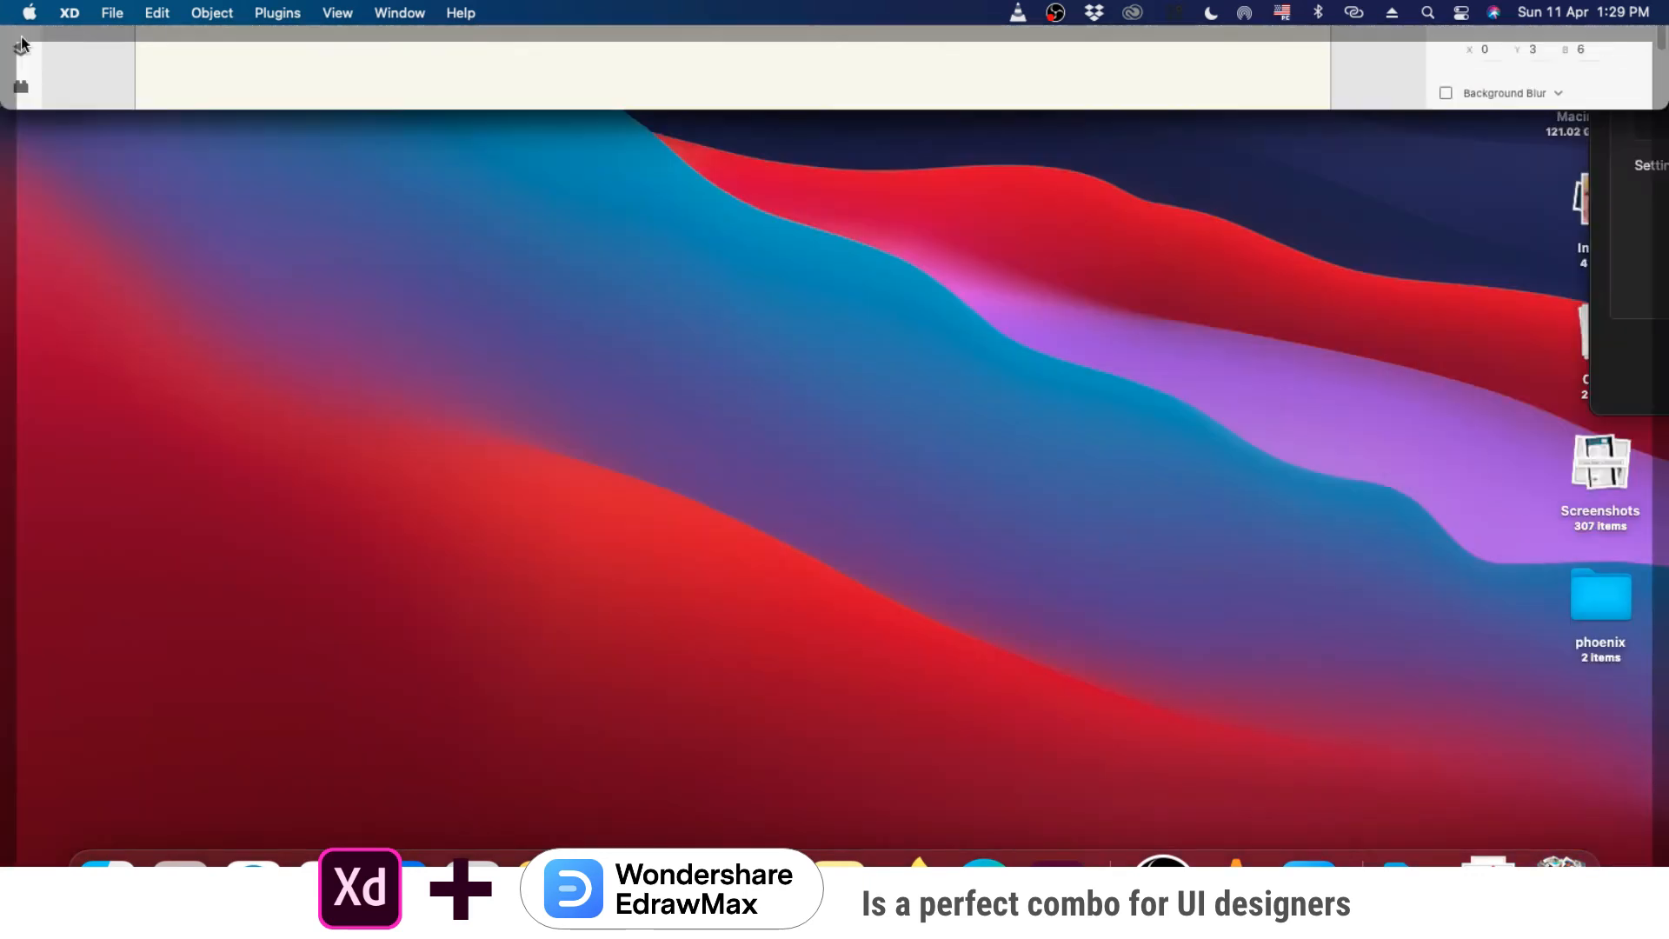
pyautogui.press('F11')
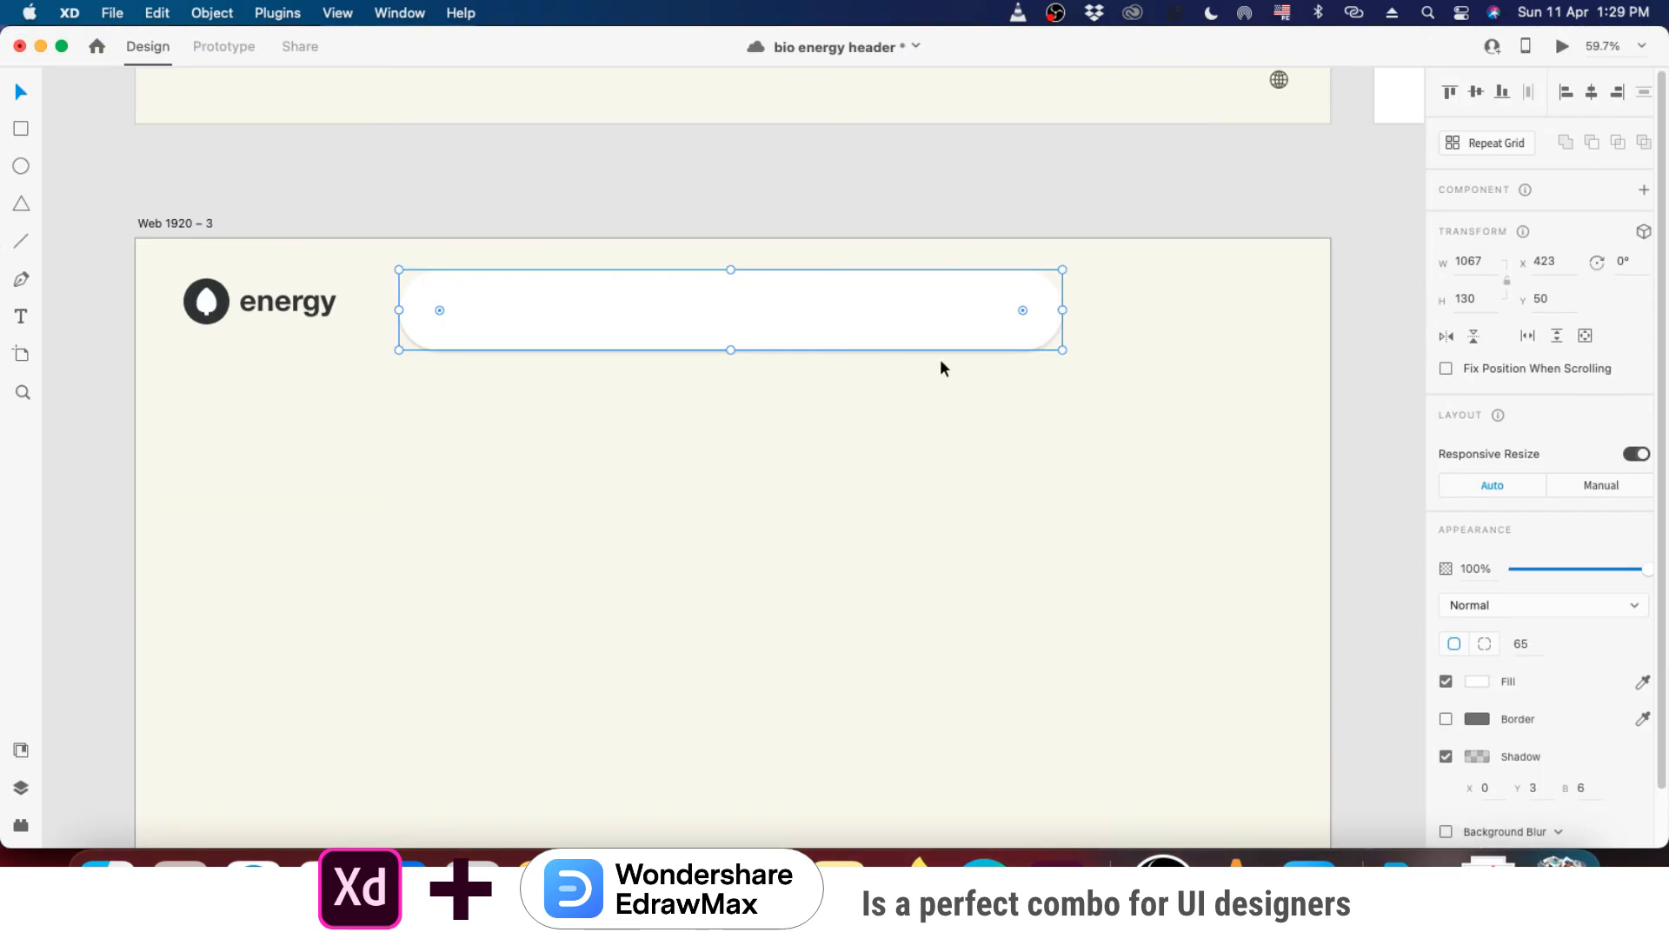
# - Set the navigation bar's shadow to Y offset 7 and blur 8
pyautogui.scroll(-1, 1564, 782)
pyautogui.click(1594, 756)
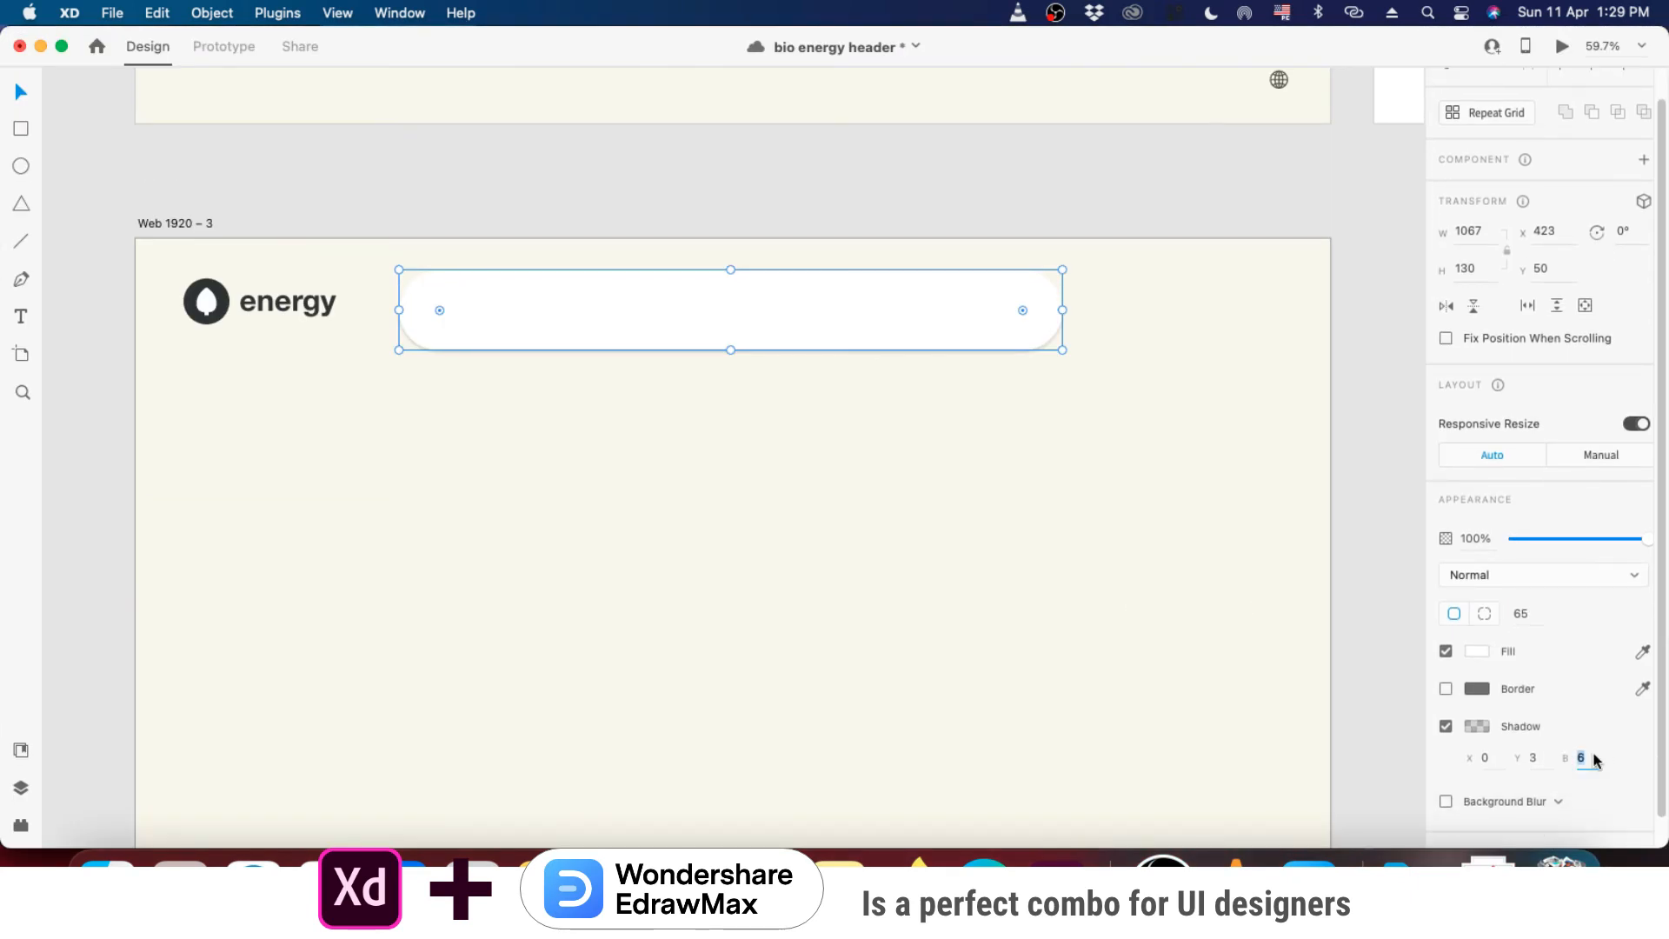
pyautogui.press('Up')
pyautogui.press('Up')
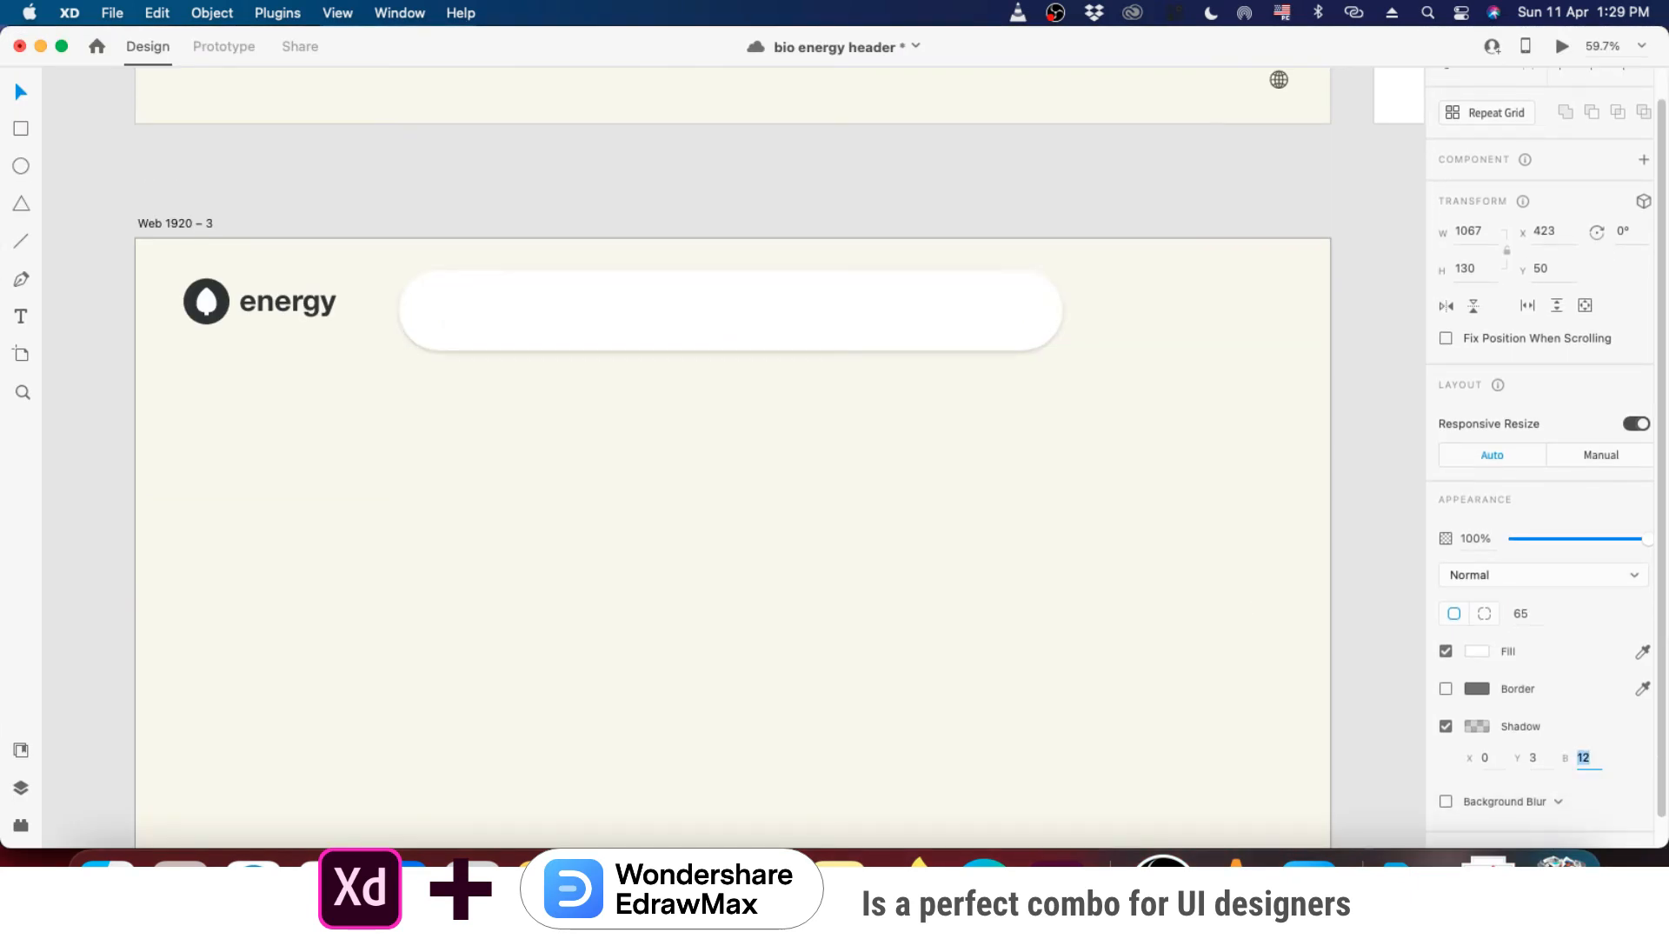
pyautogui.press('Down')
pyautogui.press('Down')
pyautogui.press('Down')
pyautogui.click(1542, 757)
pyautogui.press('Up')
pyautogui.press('Up')
pyautogui.press('Up')
# - Sample the artboard's cream background as the navigation bar's shadow color and darken it to #E6E1C3
pyautogui.click(1477, 727)
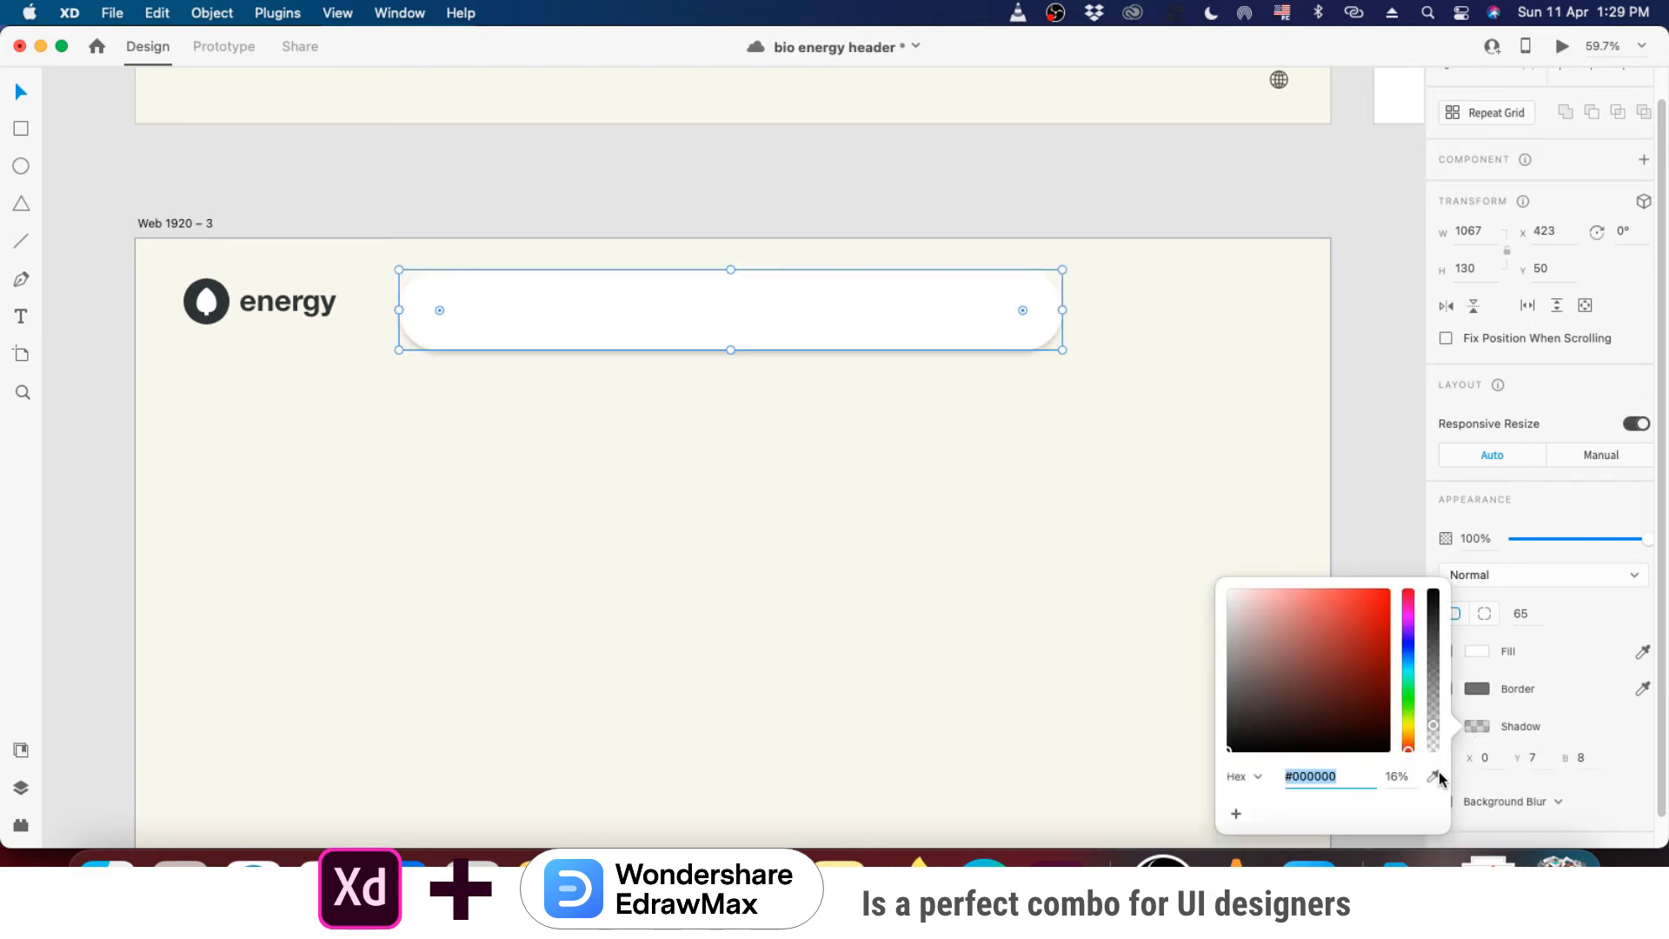
pyautogui.click(992, 409)
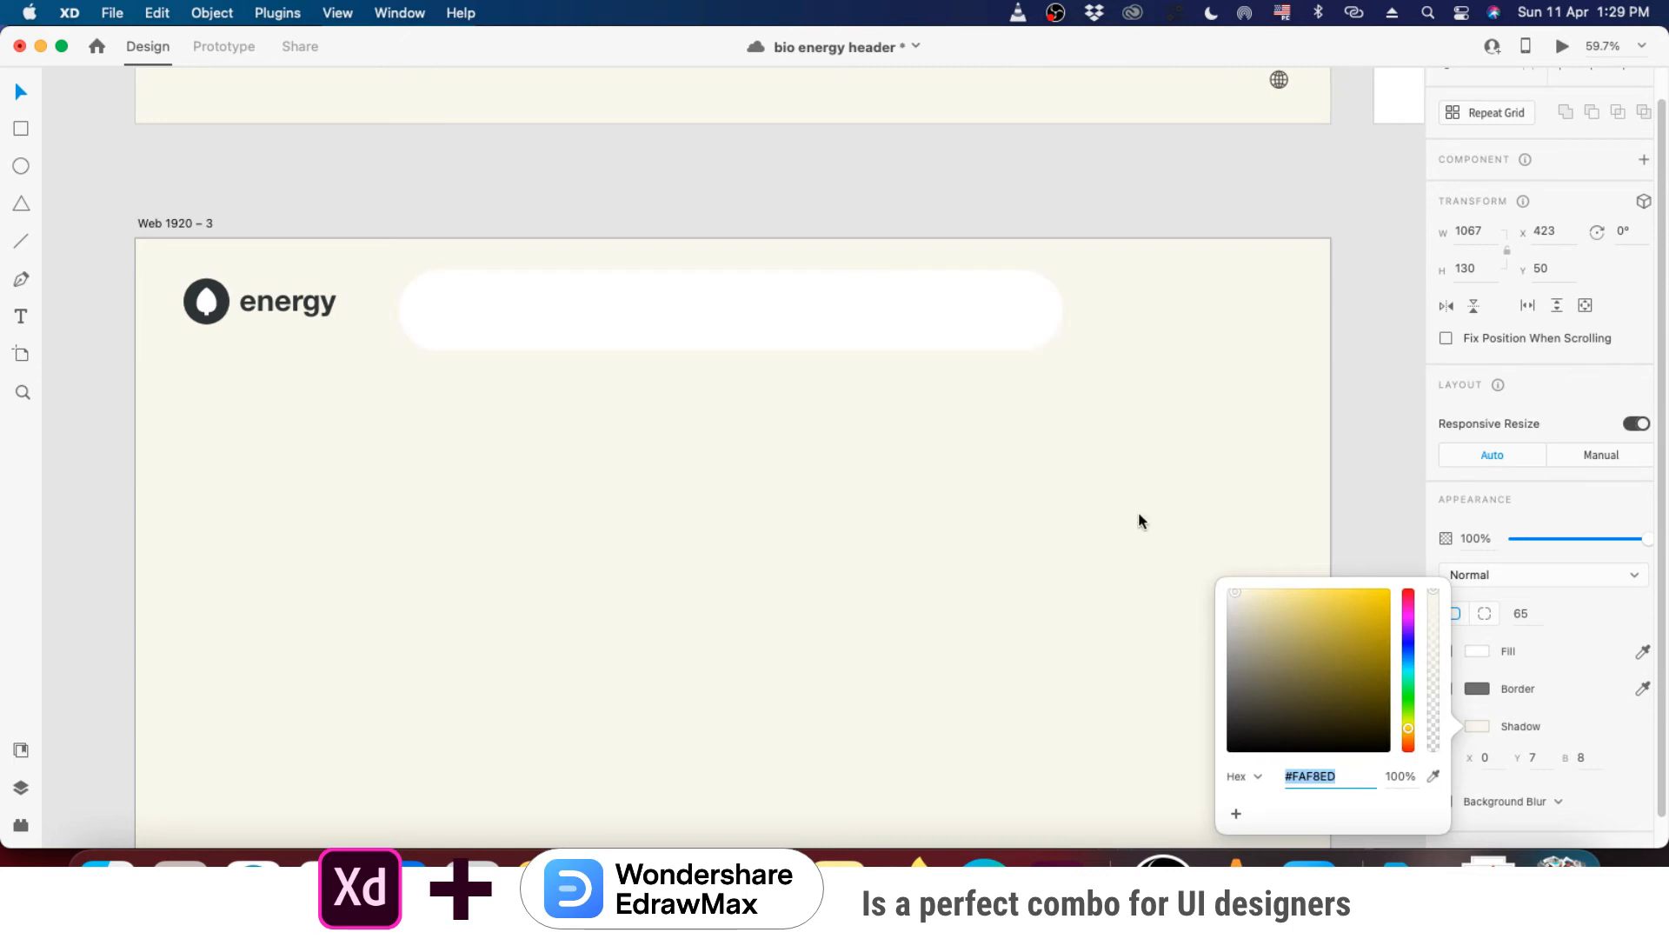
pyautogui.moveTo(1239, 598); pyautogui.dragTo(1249, 602)
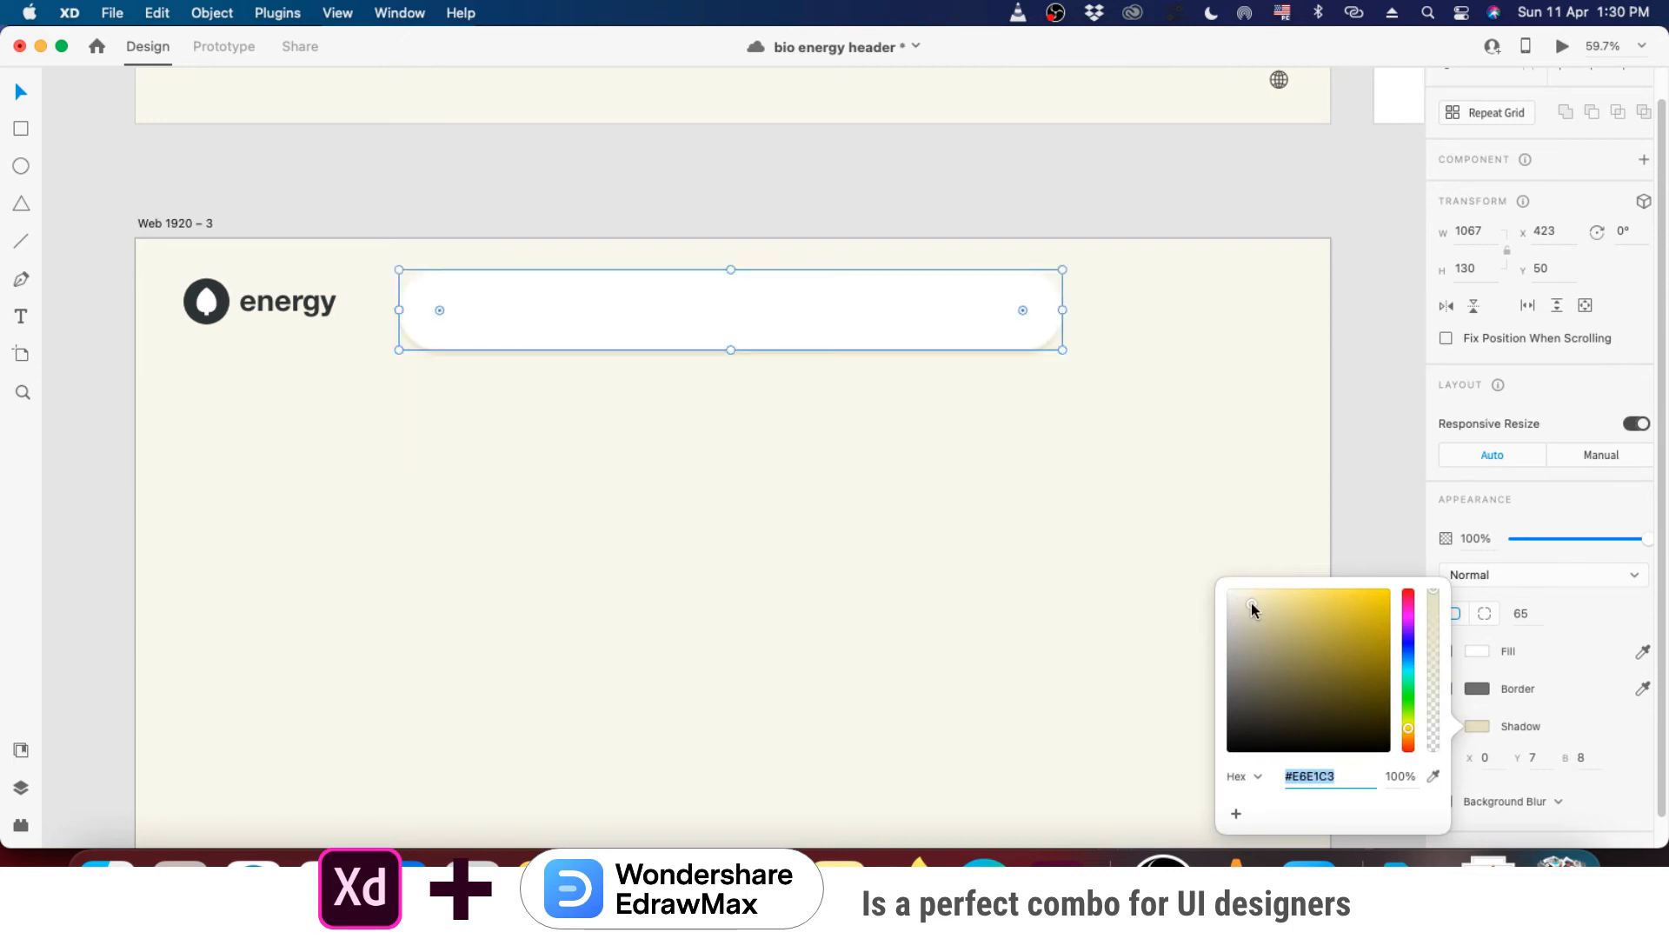
pyautogui.click(1366, 391)
pyautogui.click(913, 340)
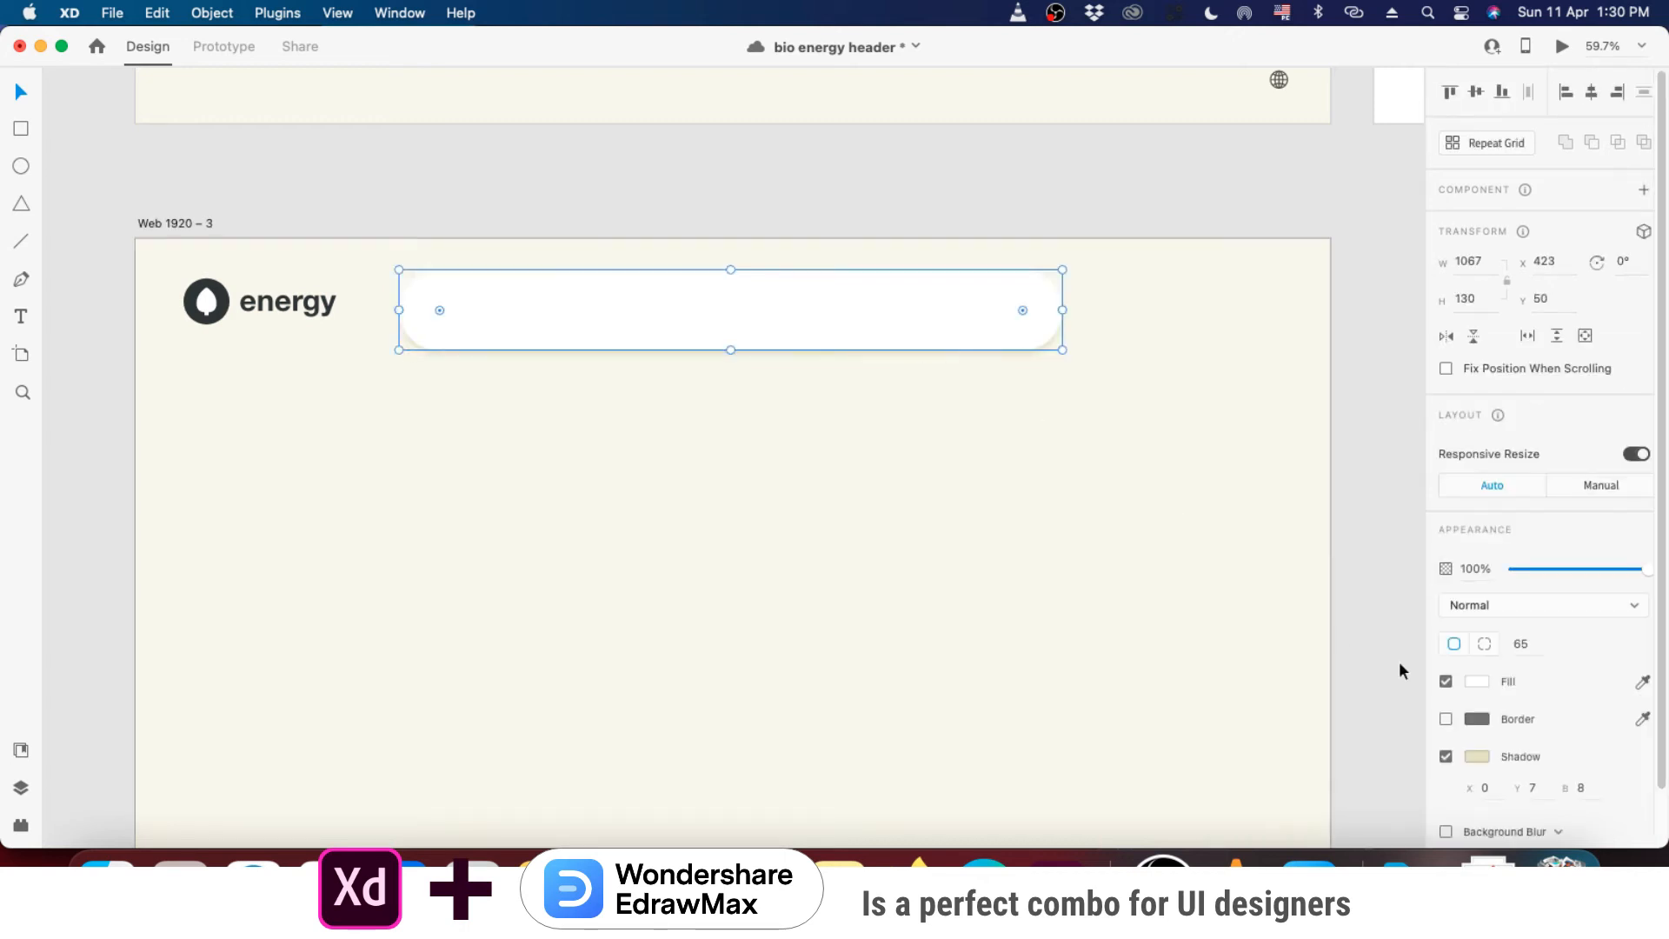
# - Darken the navigation bar's shadow color further to #D8D2B2 and reduce the color's opacity
pyautogui.click(1475, 755)
pyautogui.moveTo(1246, 609); pyautogui.dragTo(1254, 612)
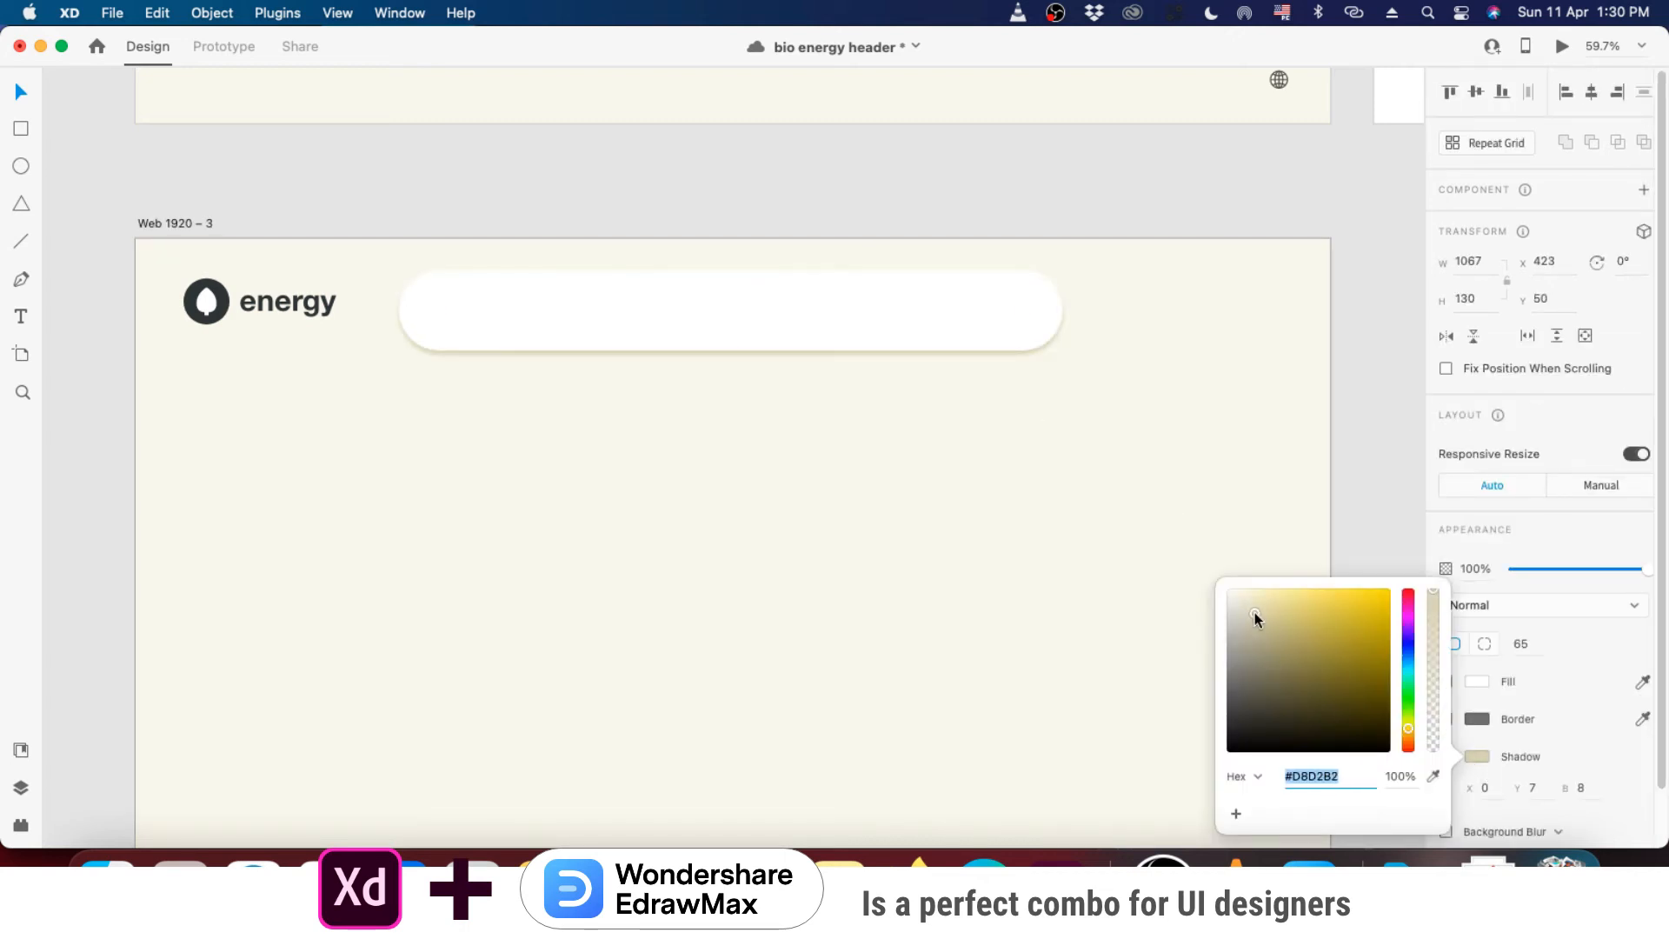
pyautogui.moveTo(1429, 601); pyautogui.dragTo(1437, 645)
pyautogui.click(1378, 523)
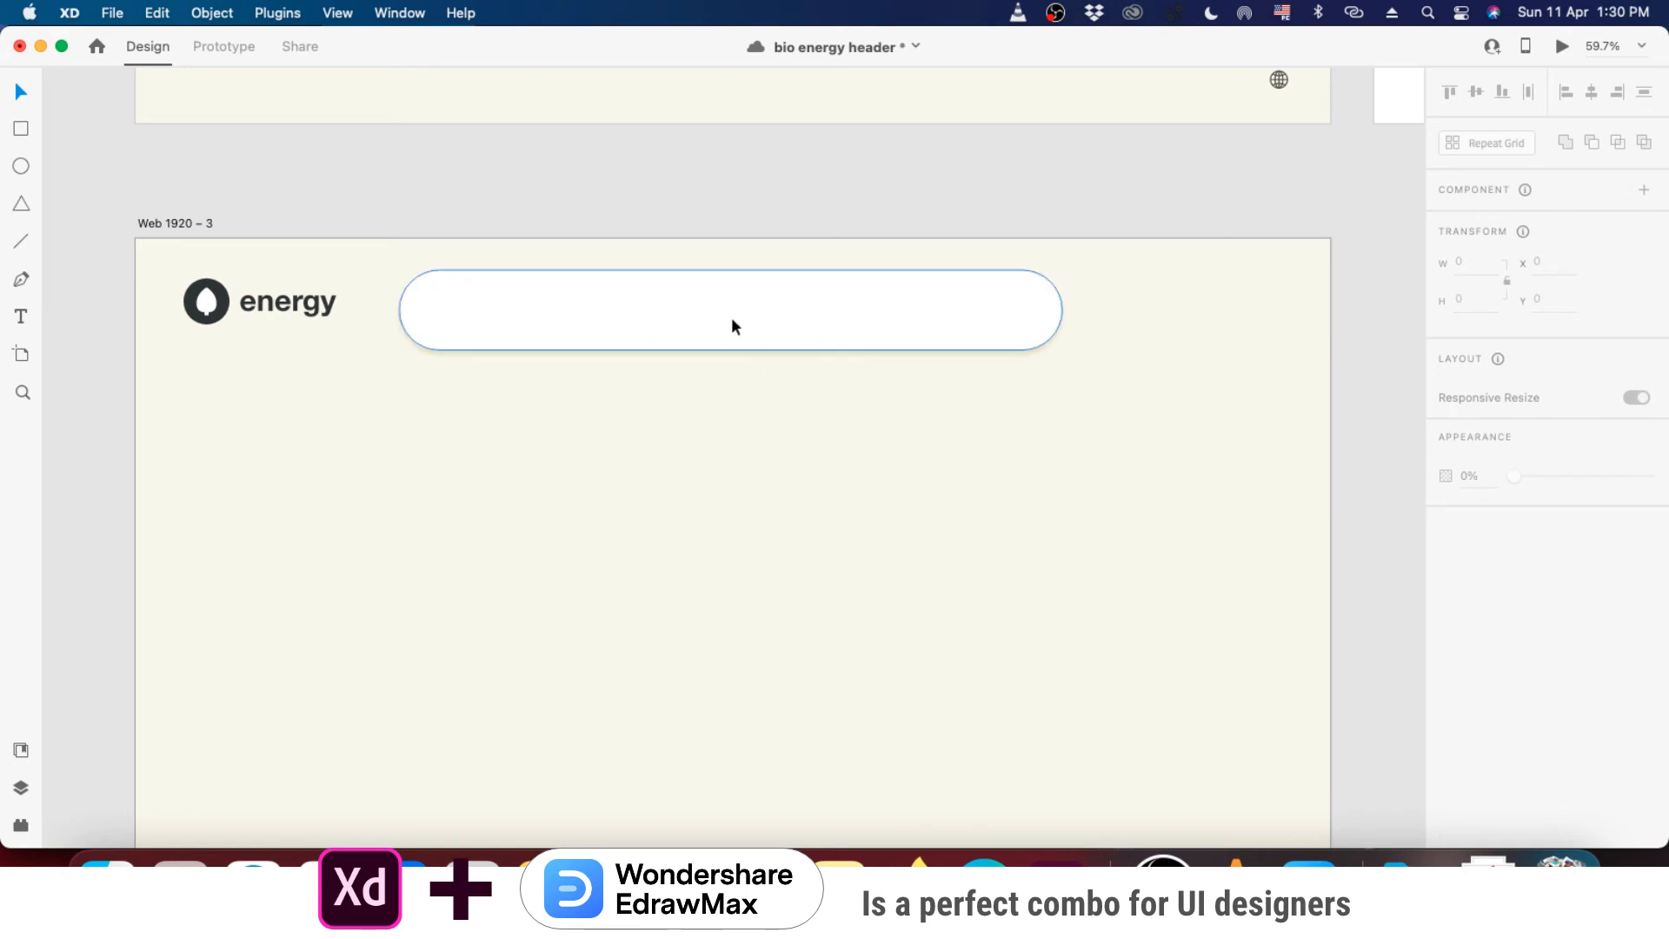
# - Add the text "Our Formula" near the left end of the white navigation bar
pyautogui.click(28, 321)
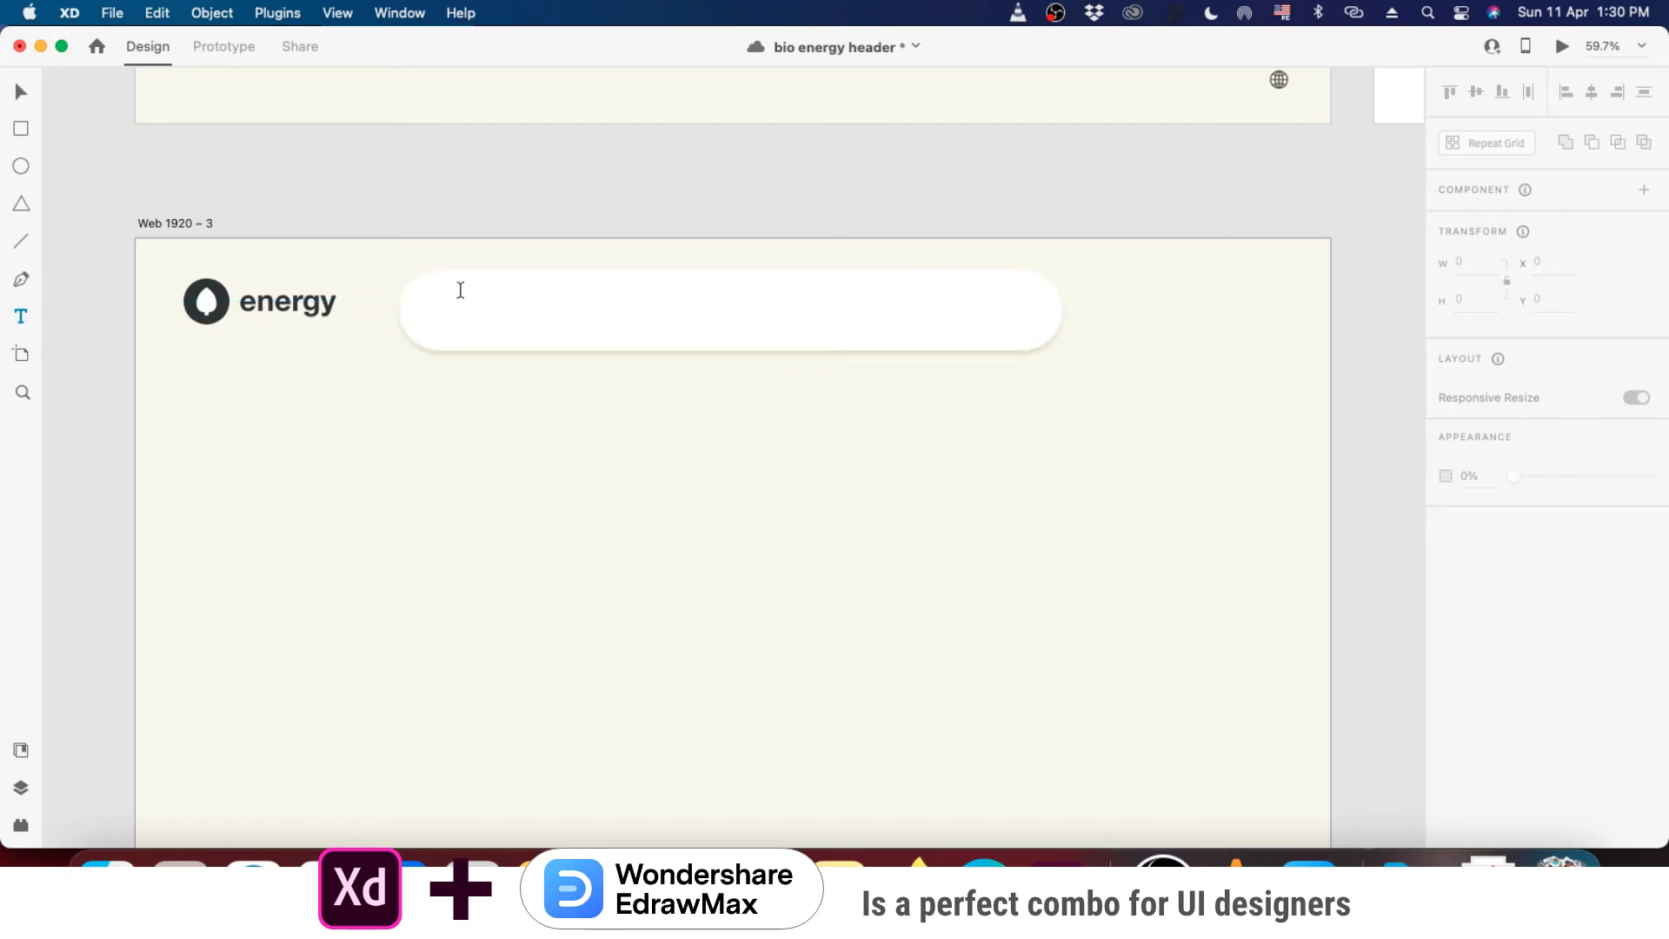
pyautogui.click(449, 294)
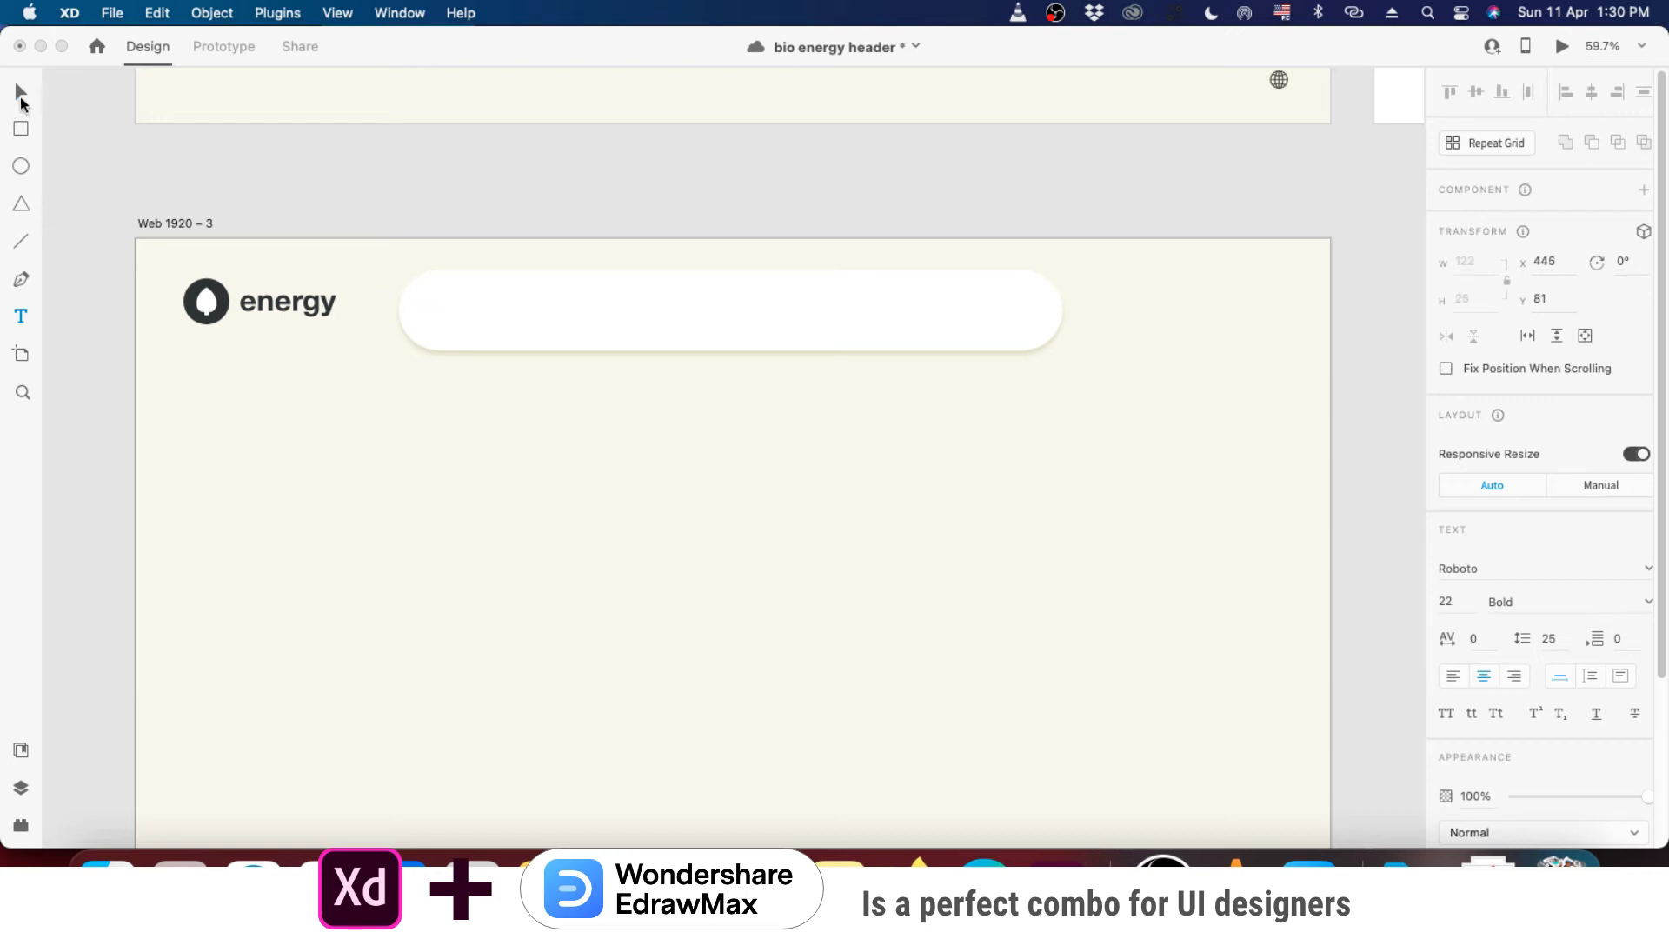
pyautogui.click(21, 92)
# - Recolor the "Our Formula" text from the document assets with the saved dark color #2F3336
pyautogui.scroll(-5, 1516, 808)
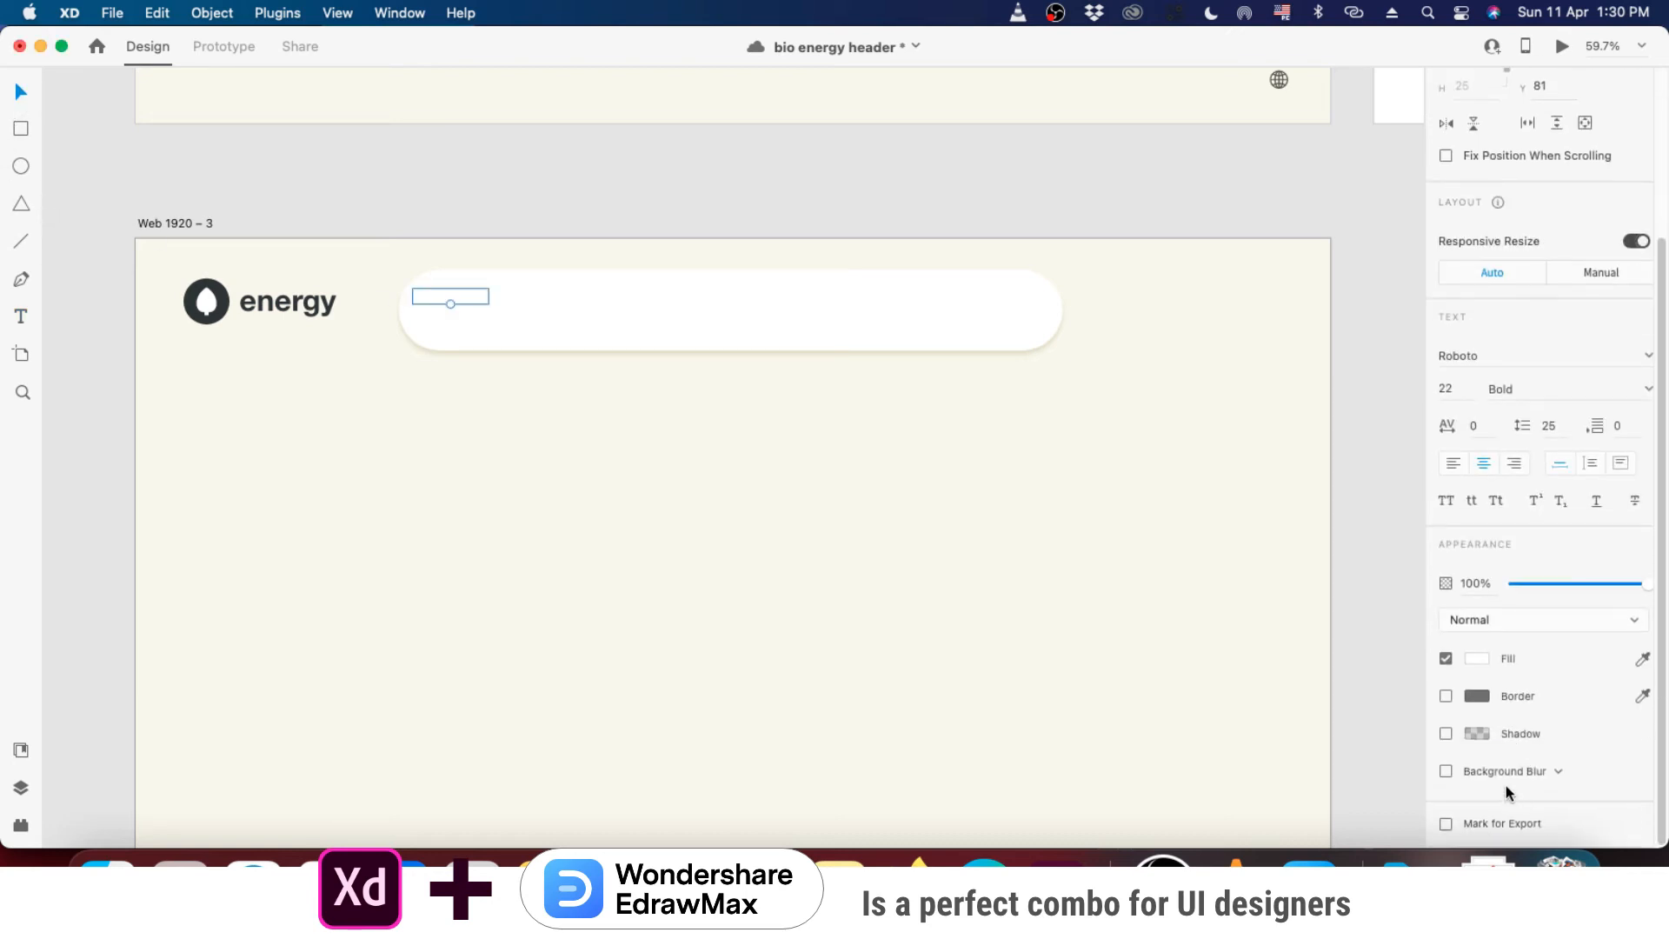
pyautogui.click(1477, 660)
pyautogui.moveTo(1366, 640); pyautogui.dragTo(1166, 705)
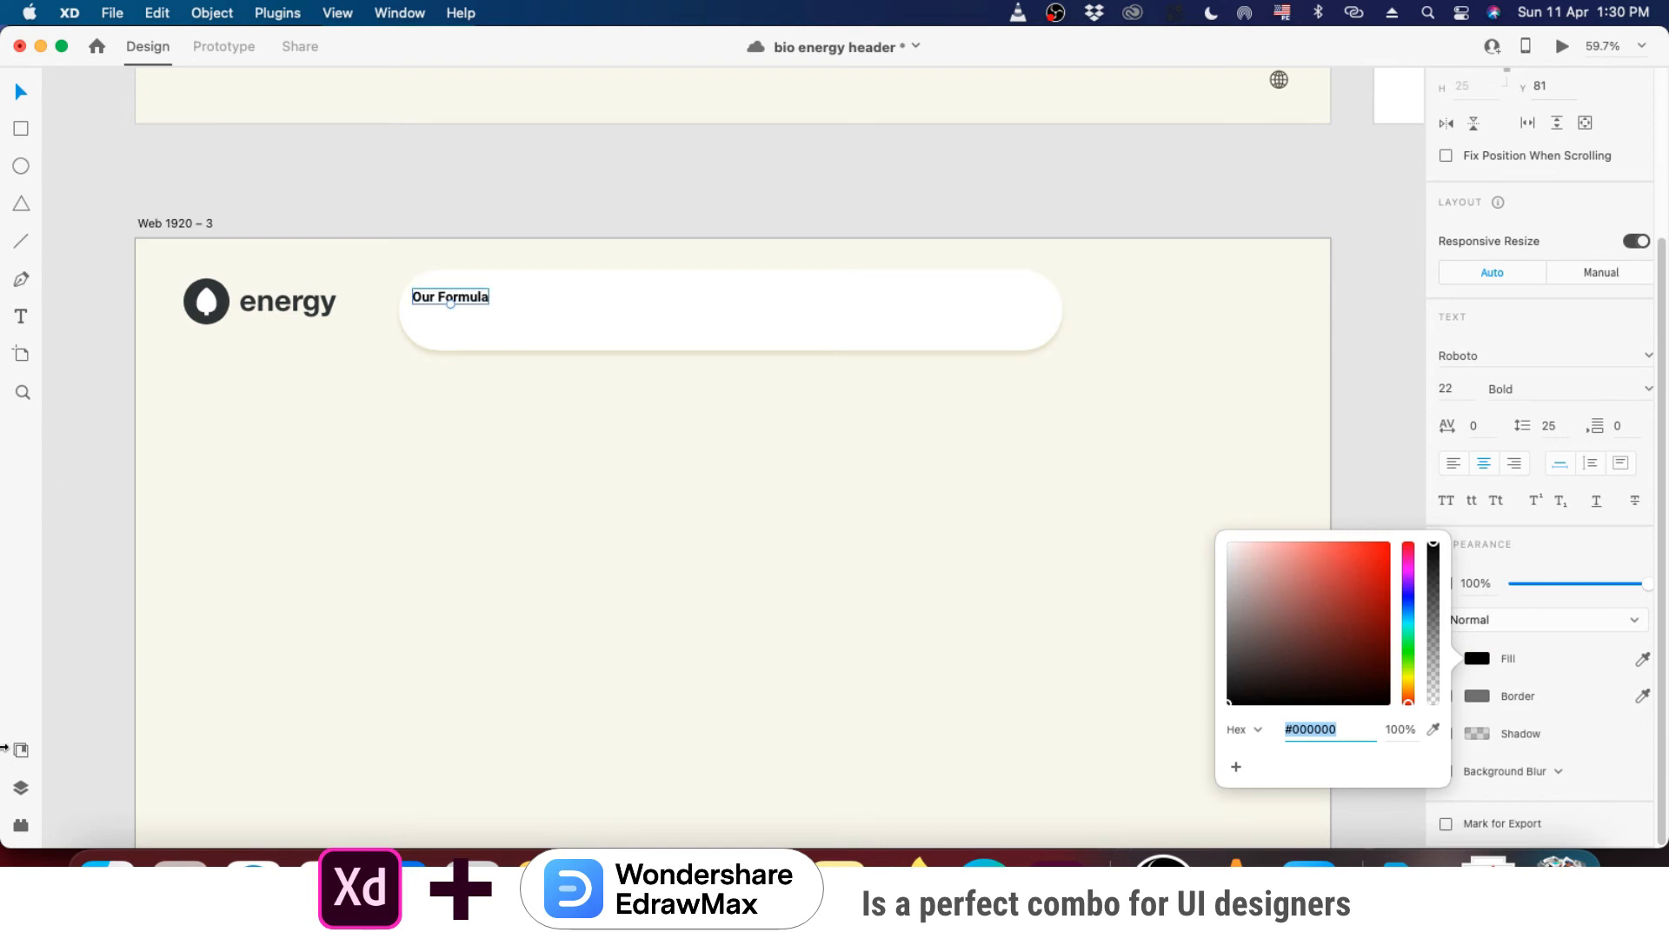
pyautogui.click(85, 569)
pyautogui.click(24, 746)
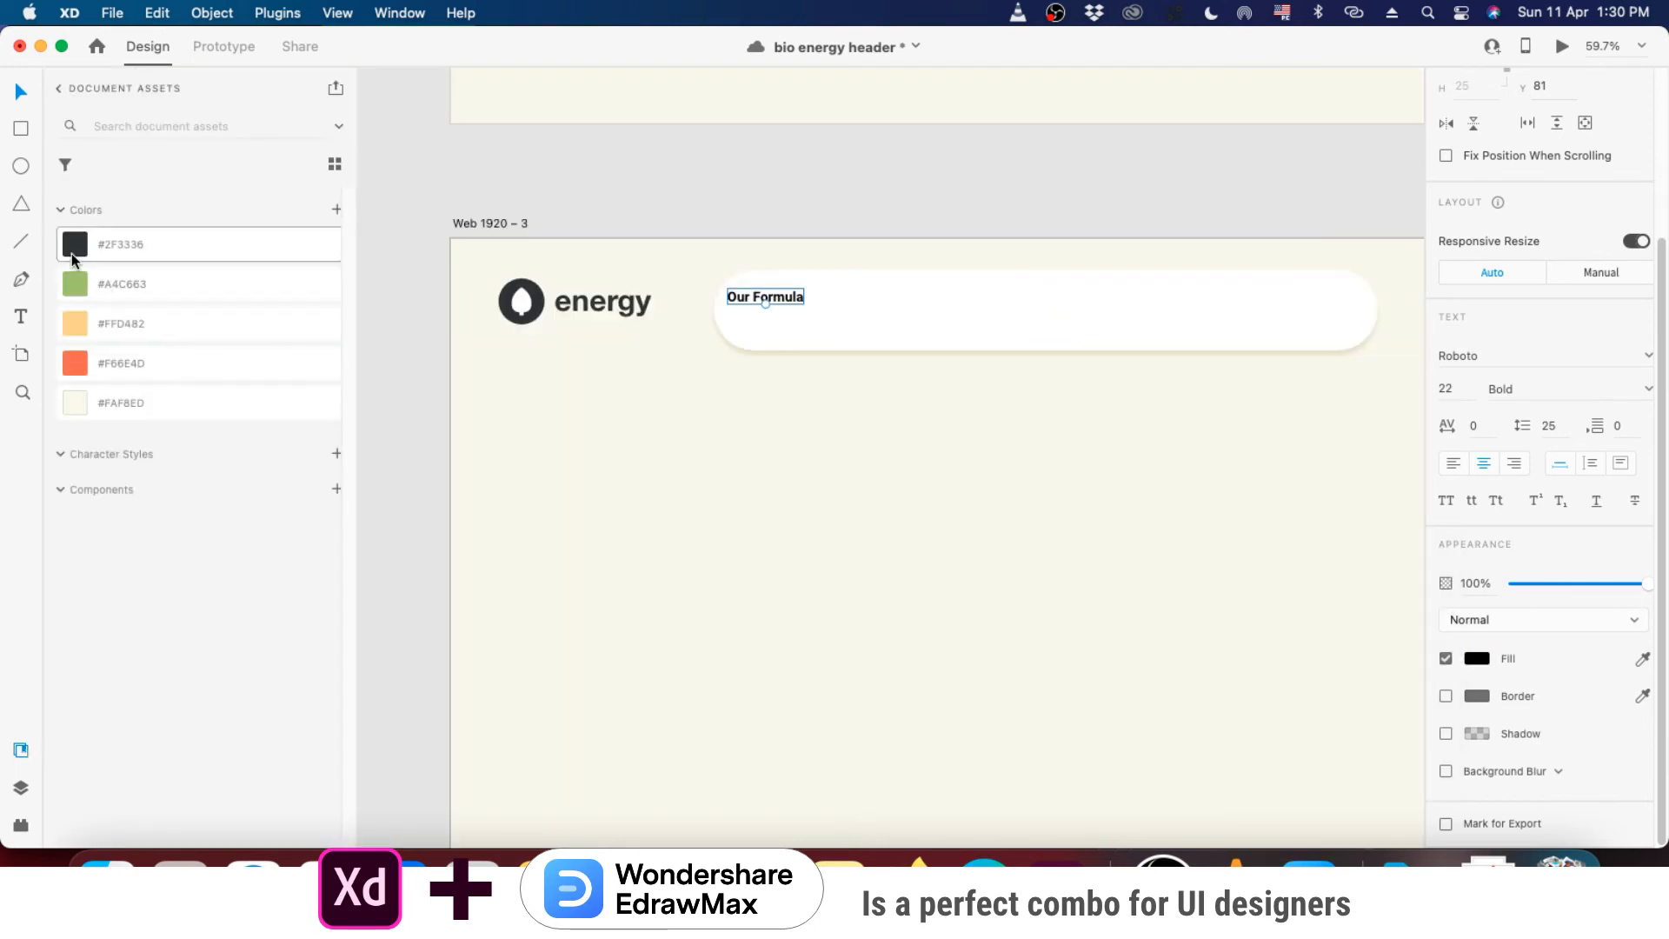
pyautogui.click(164, 253)
# - Move "Our Formula" in from the navigation bar's rounded end and change its font weight to Regular
pyautogui.scroll(5, 916, 319)
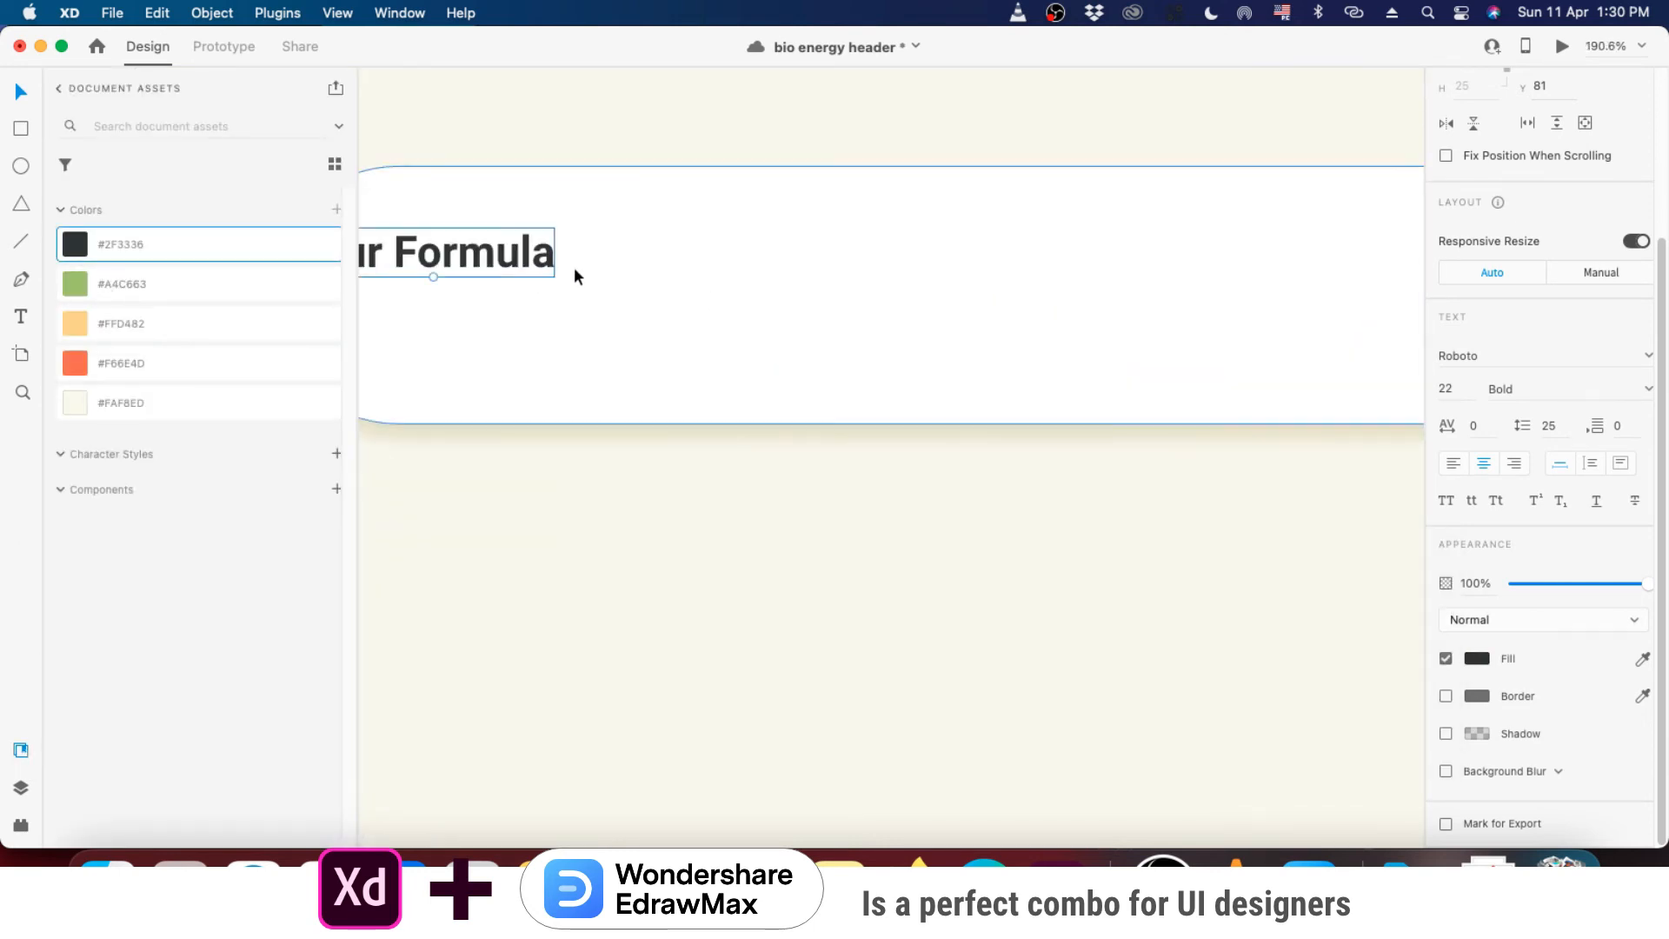
pyautogui.moveTo(479, 254); pyautogui.dragTo(565, 254)
pyautogui.scroll(-3, 811, 364)
pyautogui.scroll(-3, 809, 359)
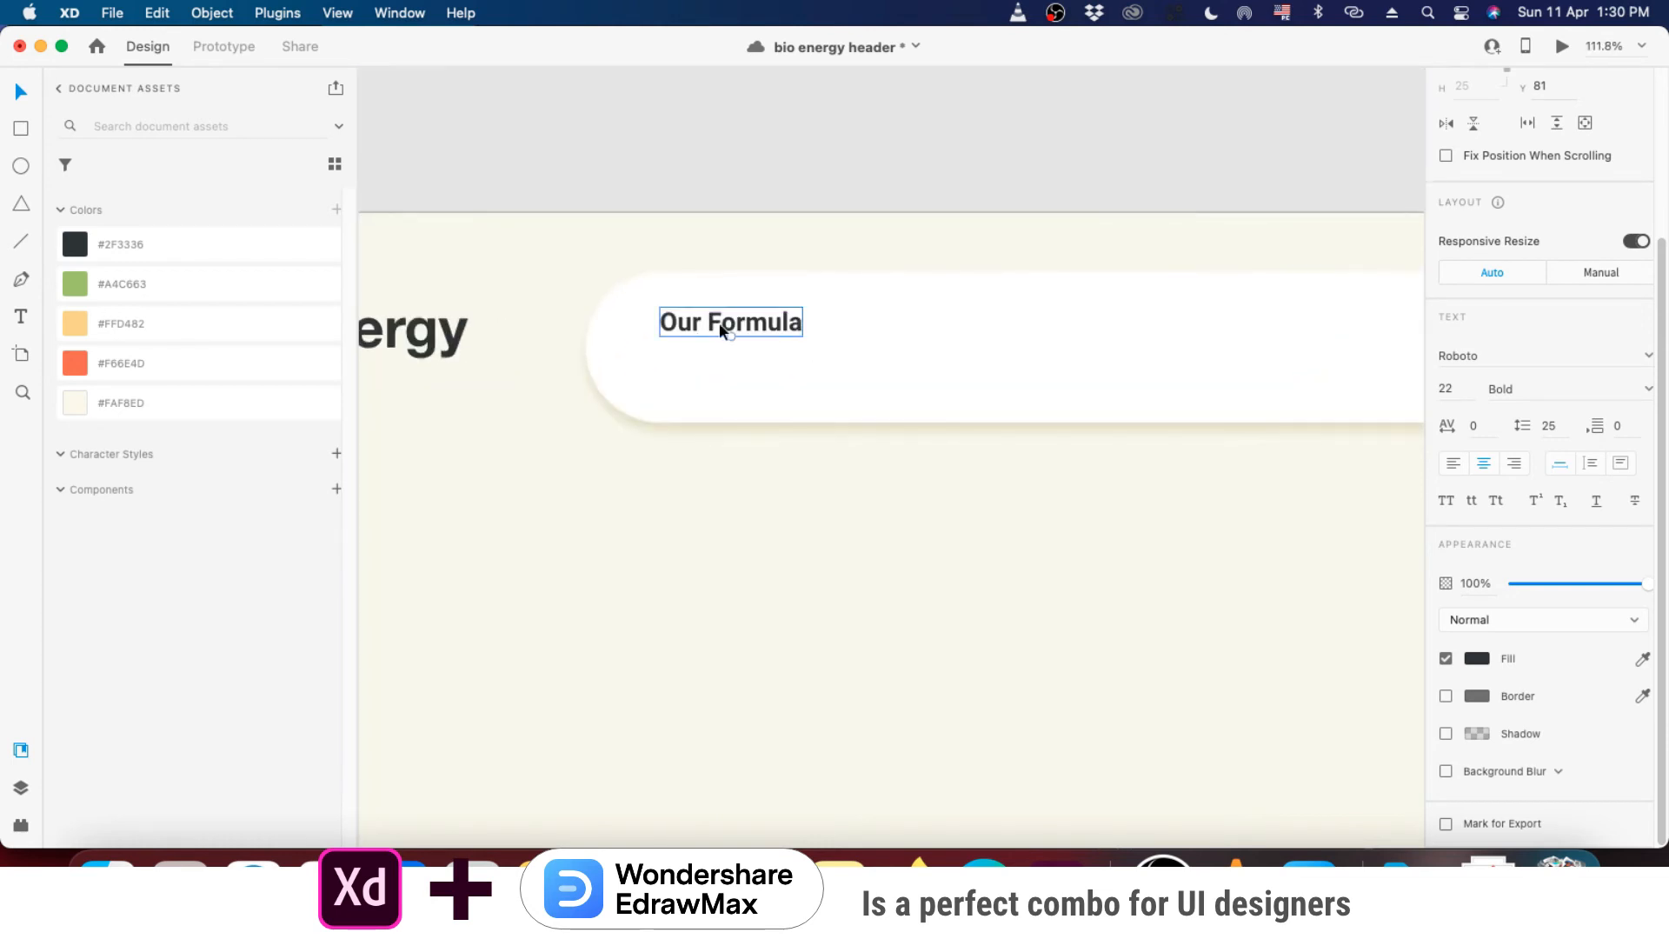
pyautogui.moveTo(718, 322); pyautogui.dragTo(713, 321)
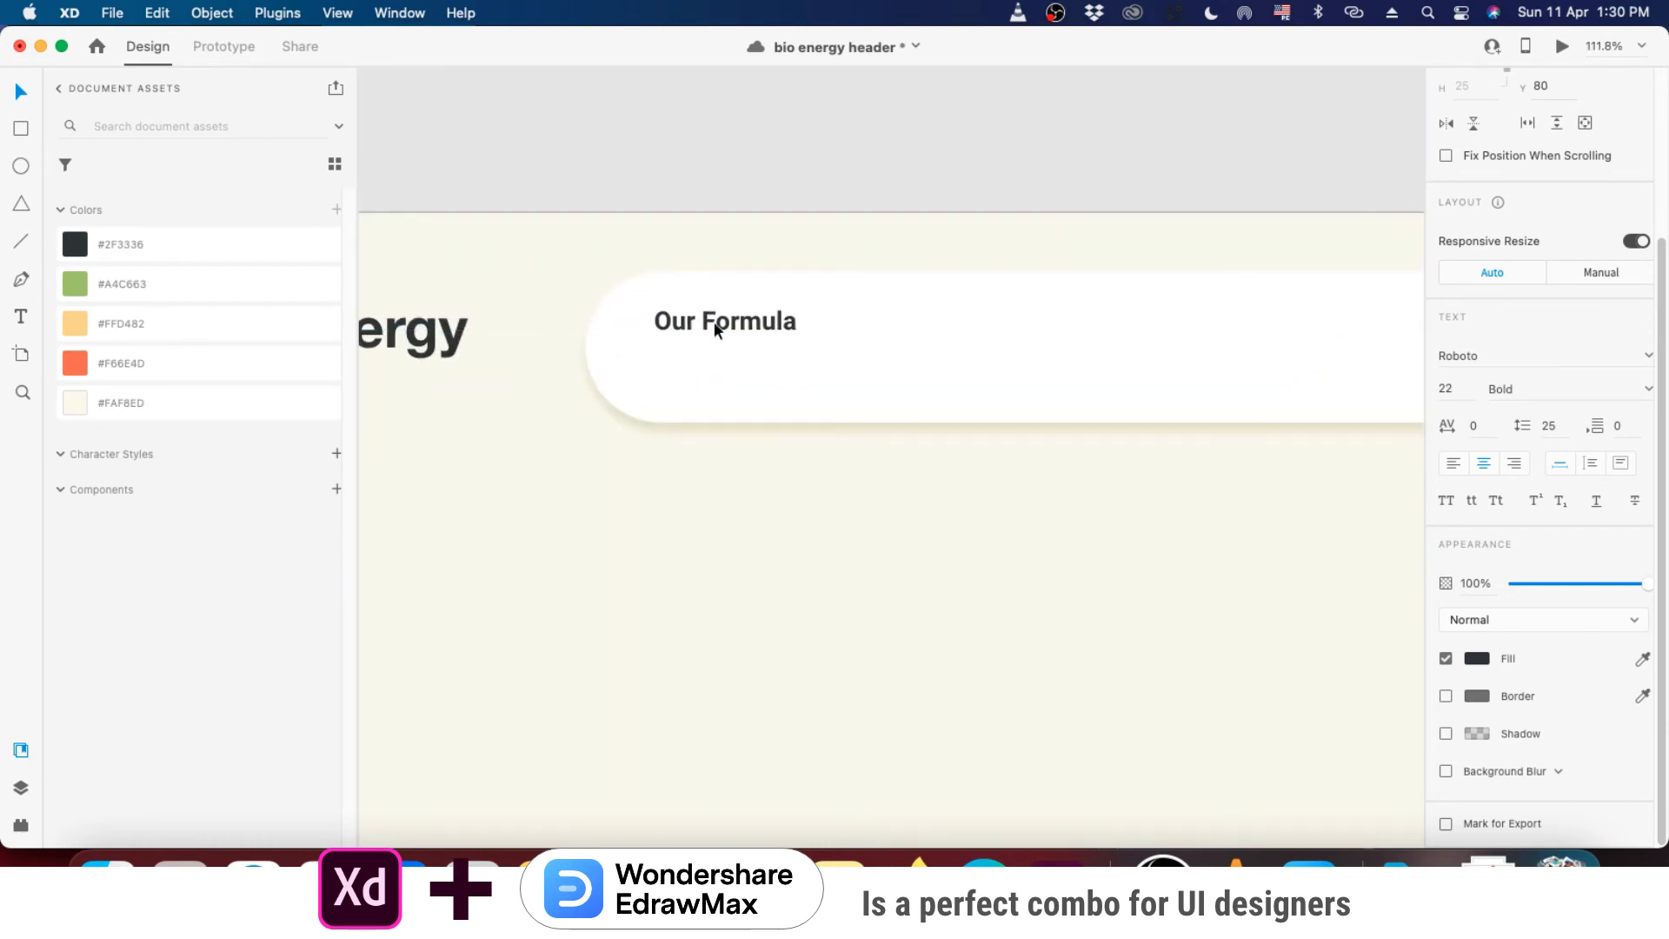
pyautogui.click(1641, 51)
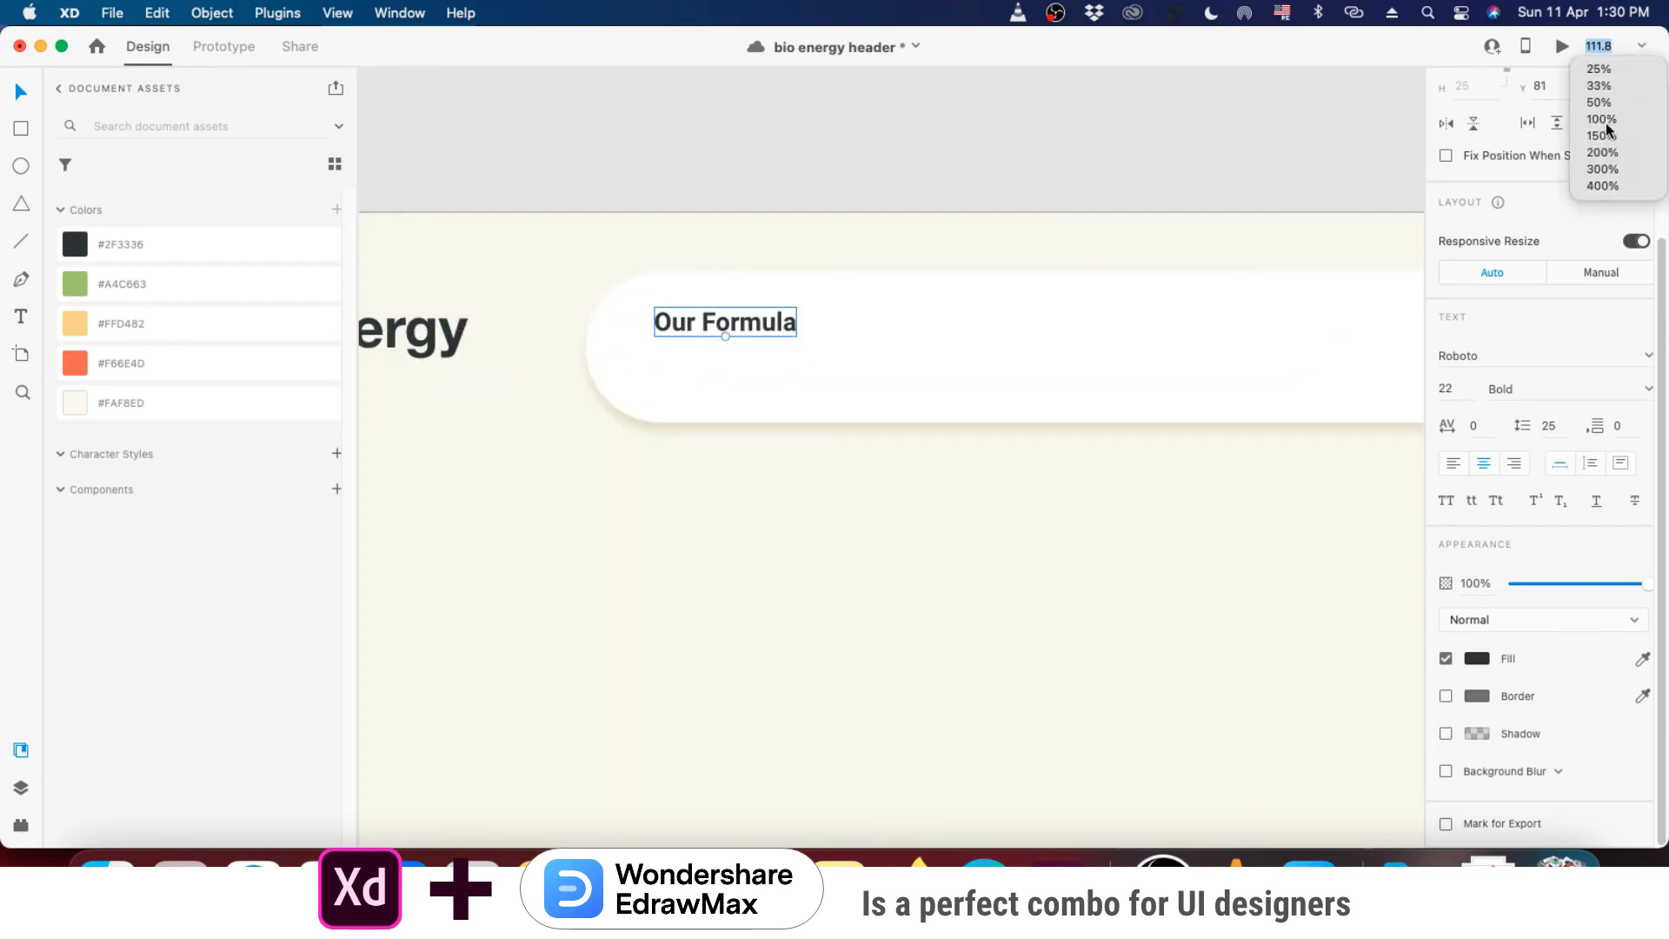
pyautogui.click(1604, 122)
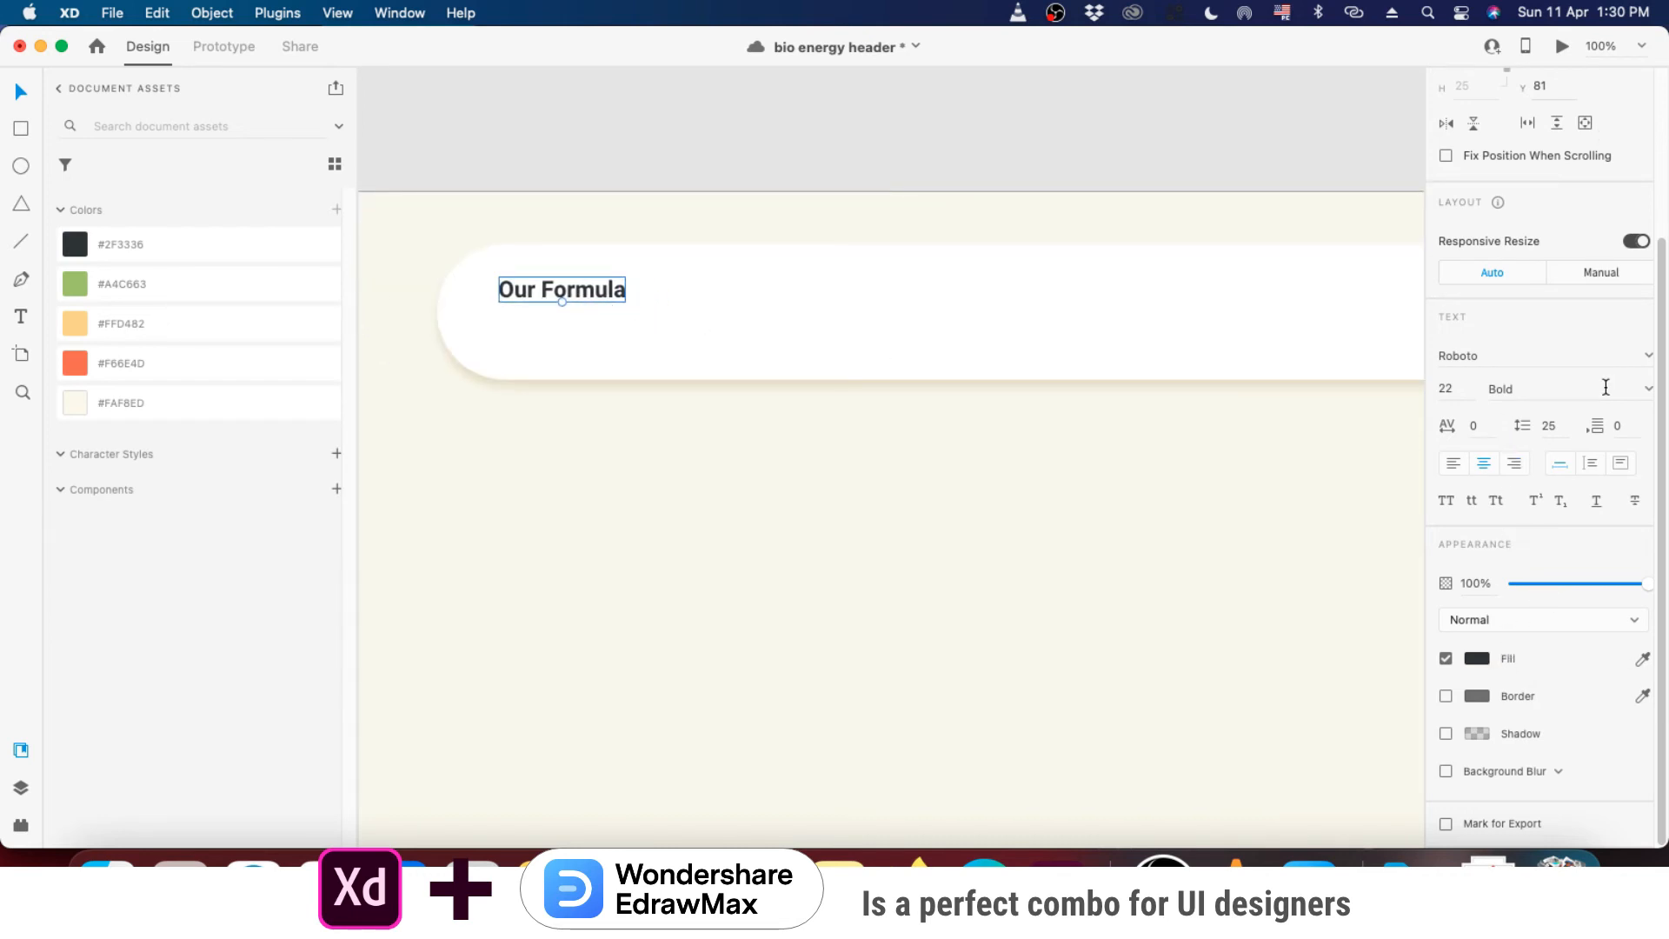
pyautogui.click(1645, 389)
pyautogui.click(1504, 416)
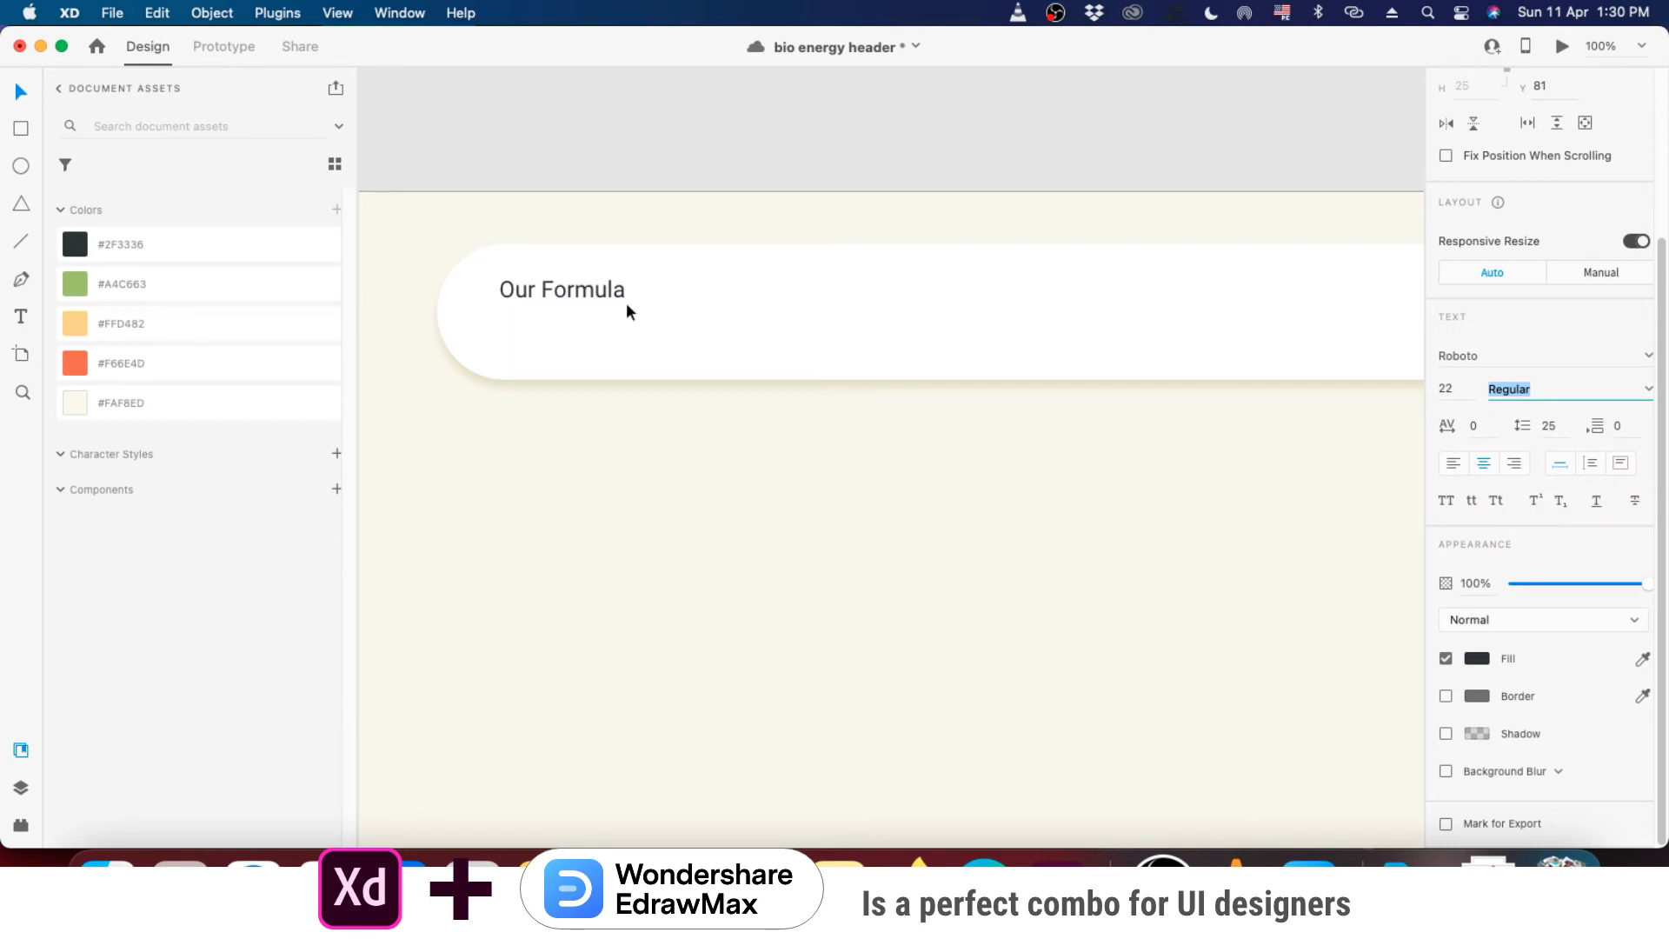
# - Duplicate the "Our Formula" text directly below itself and change the copy to "Want to know how?"
pyautogui.moveTo(575, 297); pyautogui.dragTo(573, 326)
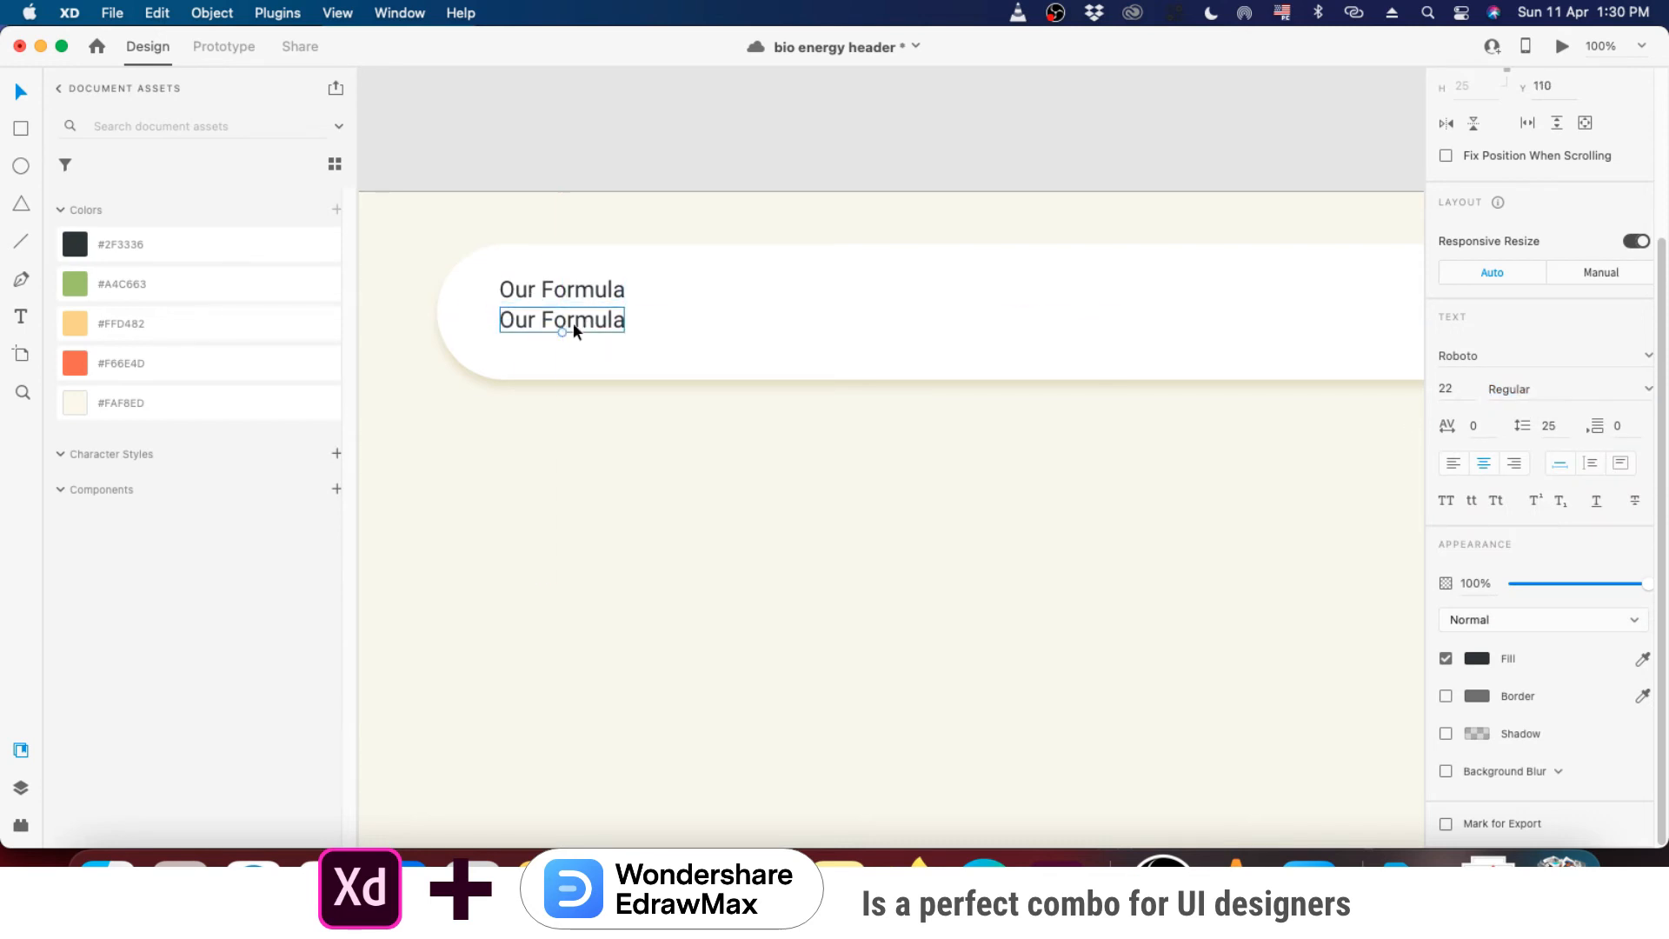
pyautogui.doubleClick(574, 325)
pyautogui.write('W')
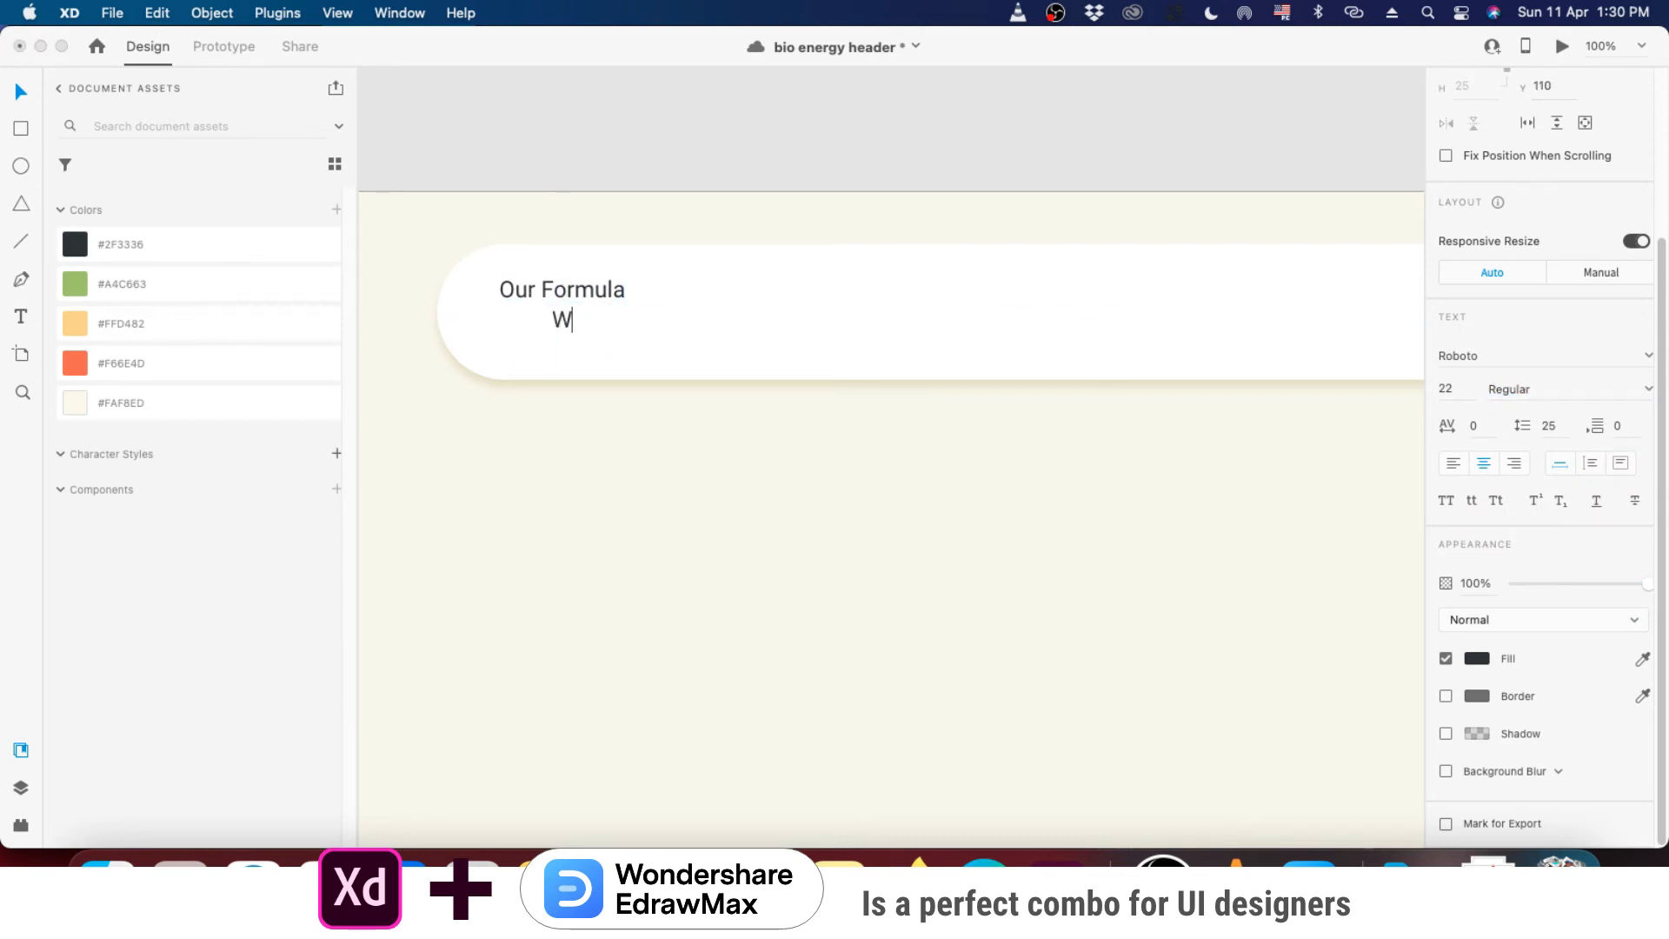
pyautogui.write('ant to know')
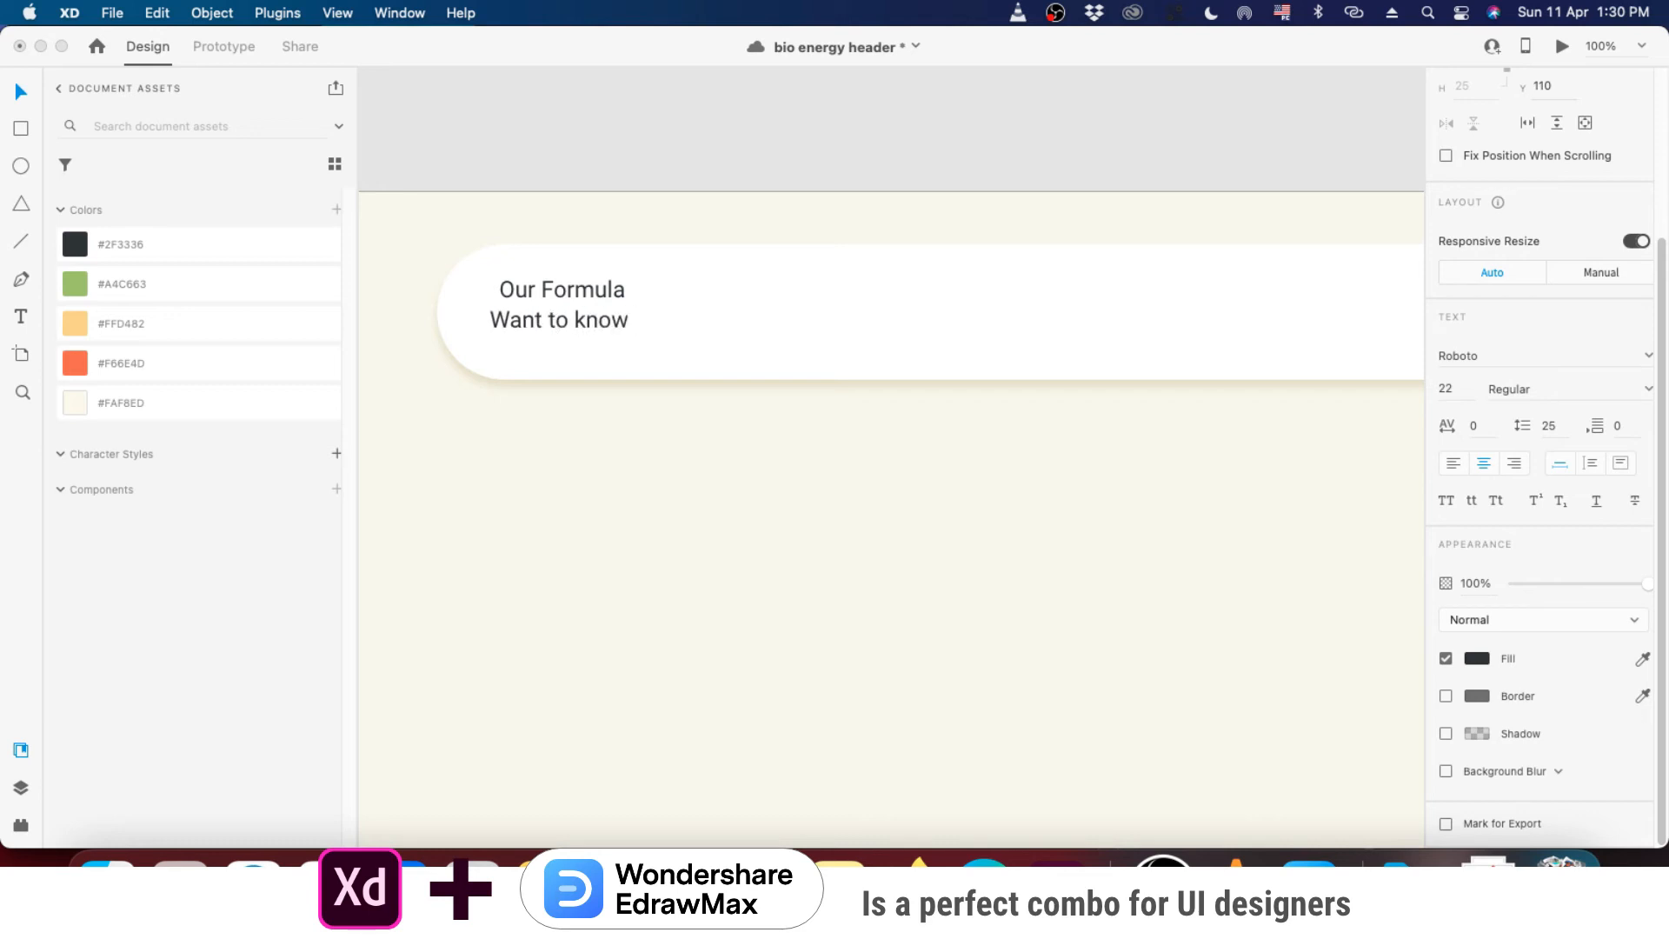
pyautogui.write(' how?')
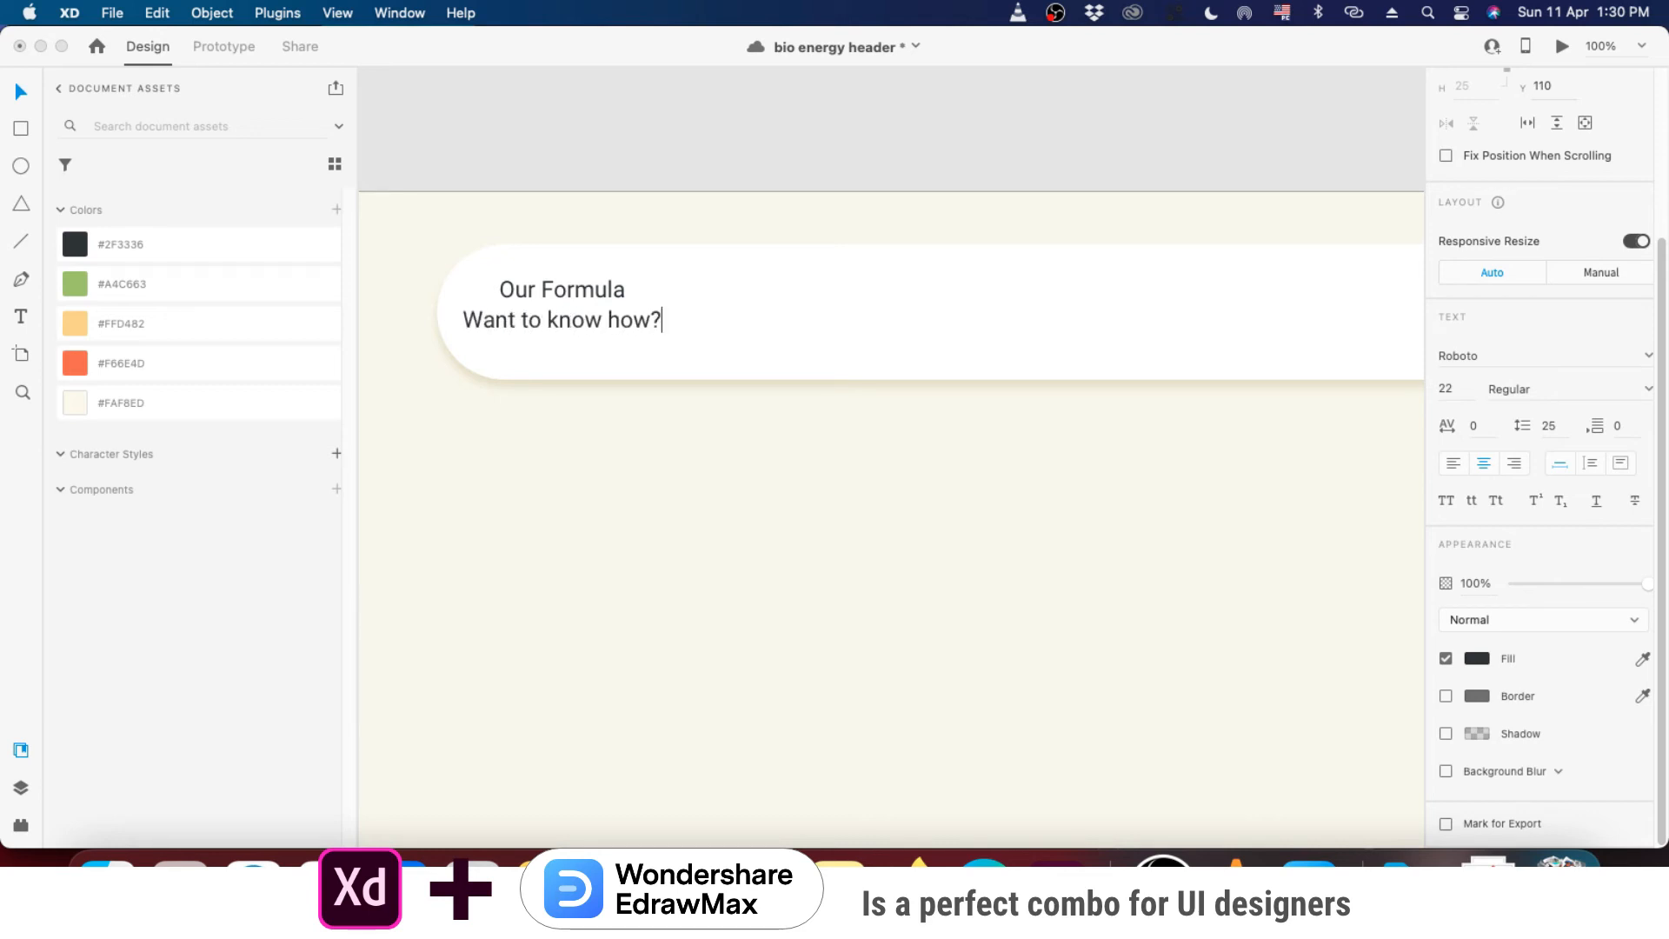
pyautogui.press('Escape')
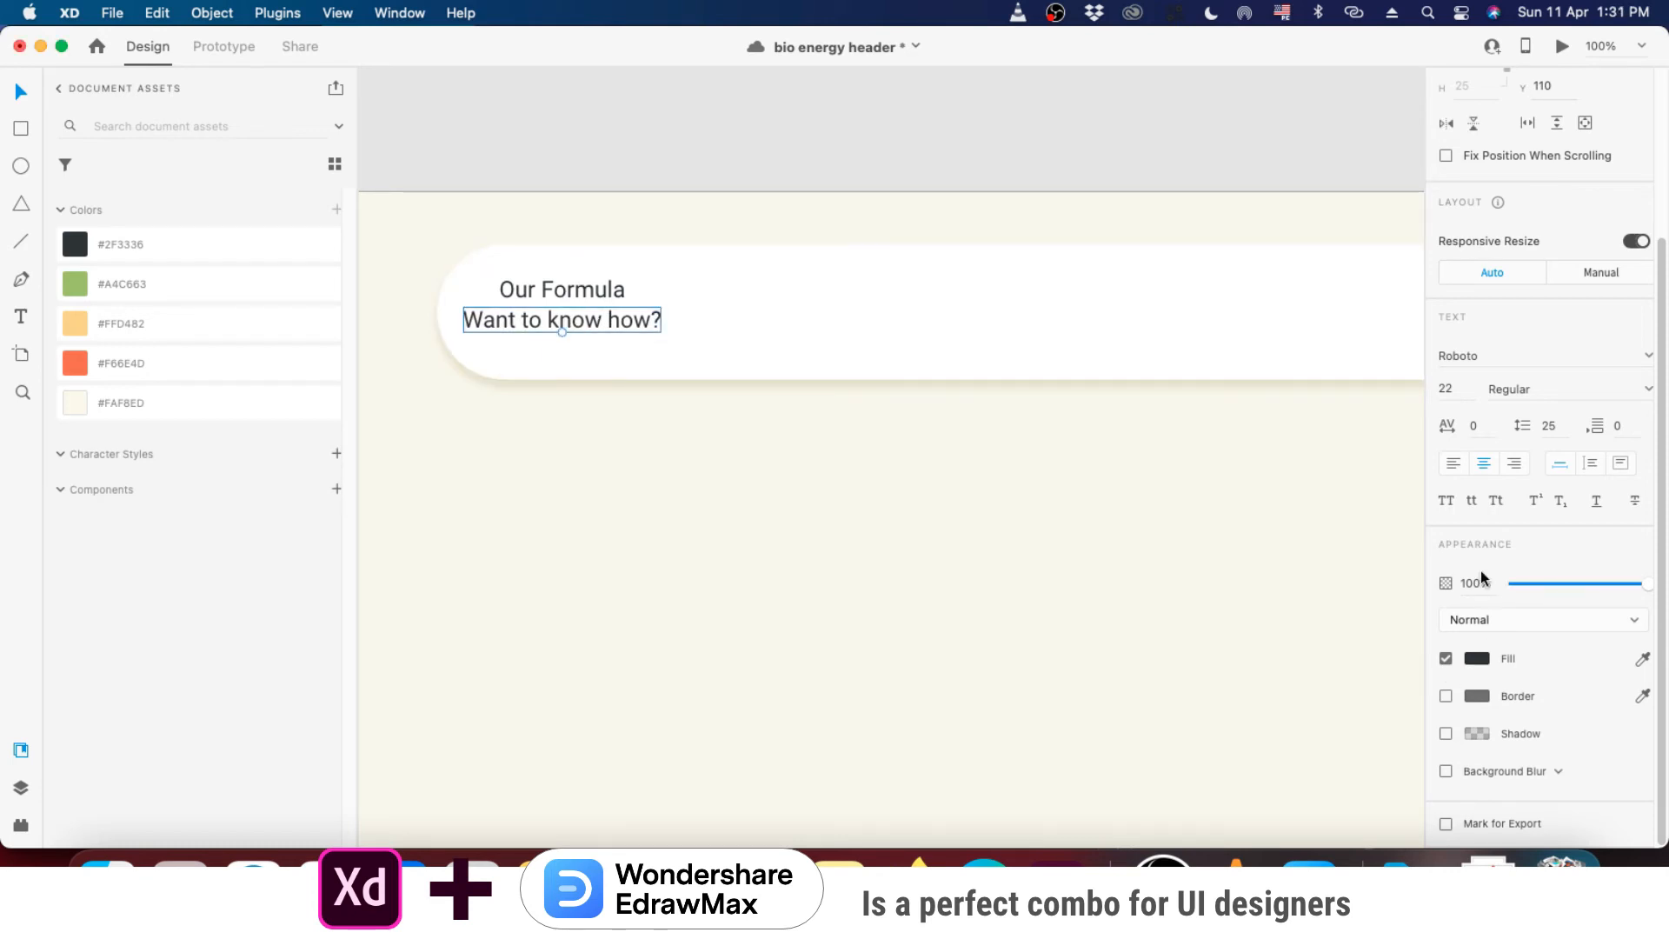
# - Left-align the "Want to know how?" subtitle beneath "Our Formula" and set its opacity to 50%
pyautogui.click(1454, 466)
pyautogui.moveTo(506, 325); pyautogui.dragTo(543, 330)
pyautogui.click(553, 288)
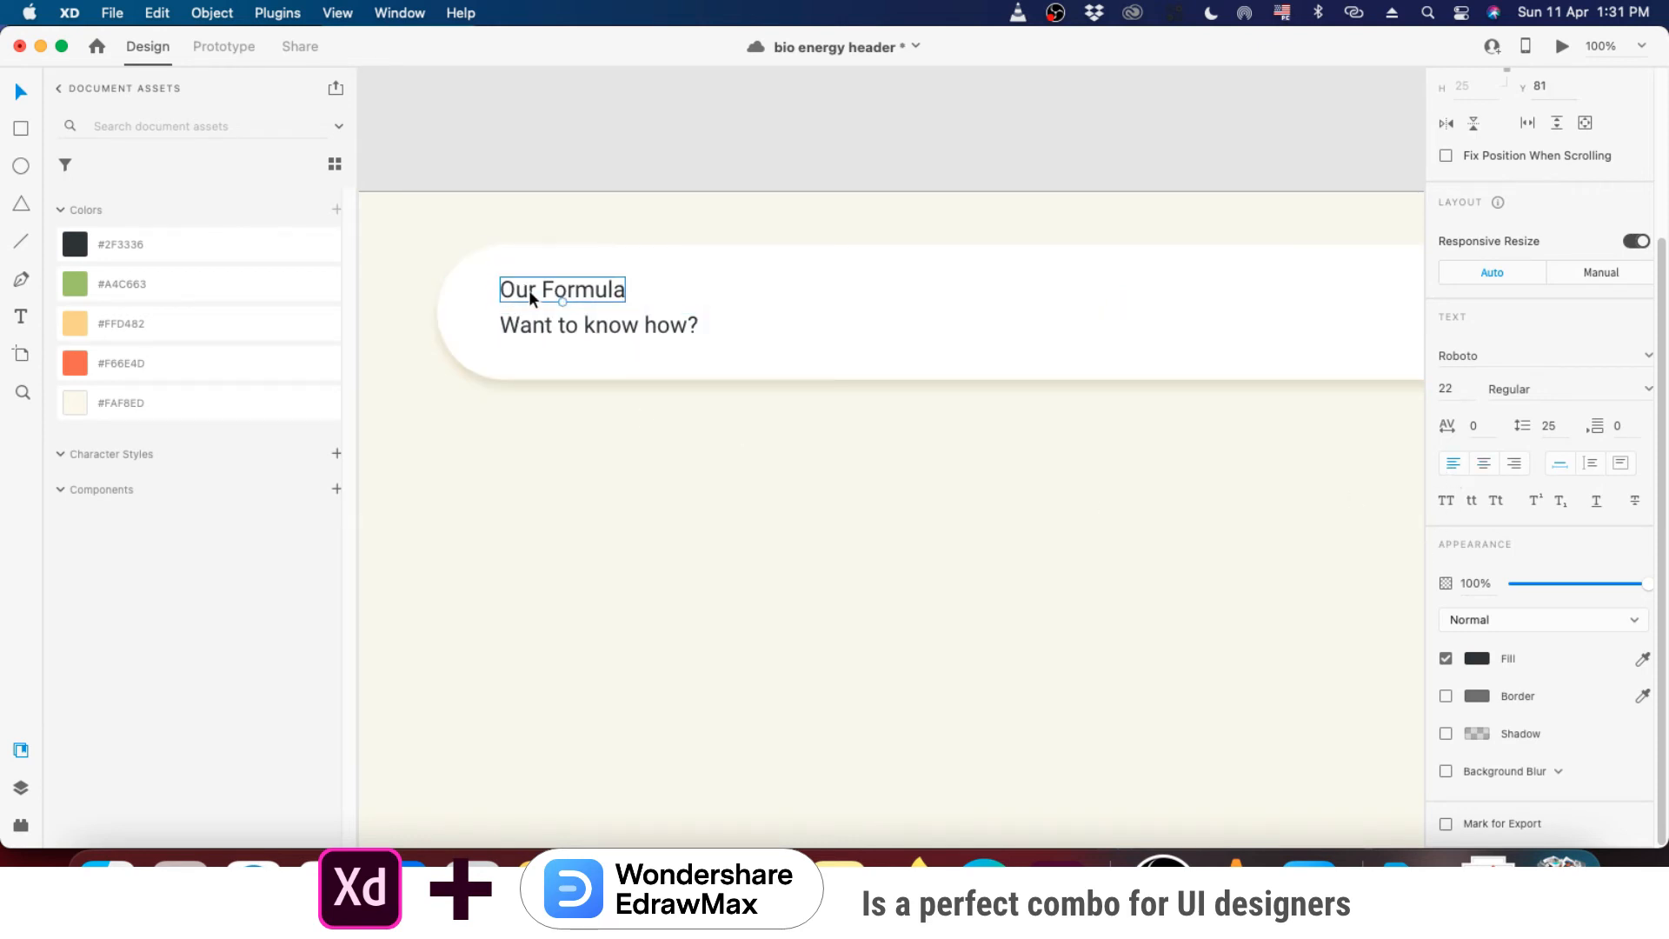
pyautogui.click(539, 336)
pyautogui.press('5')
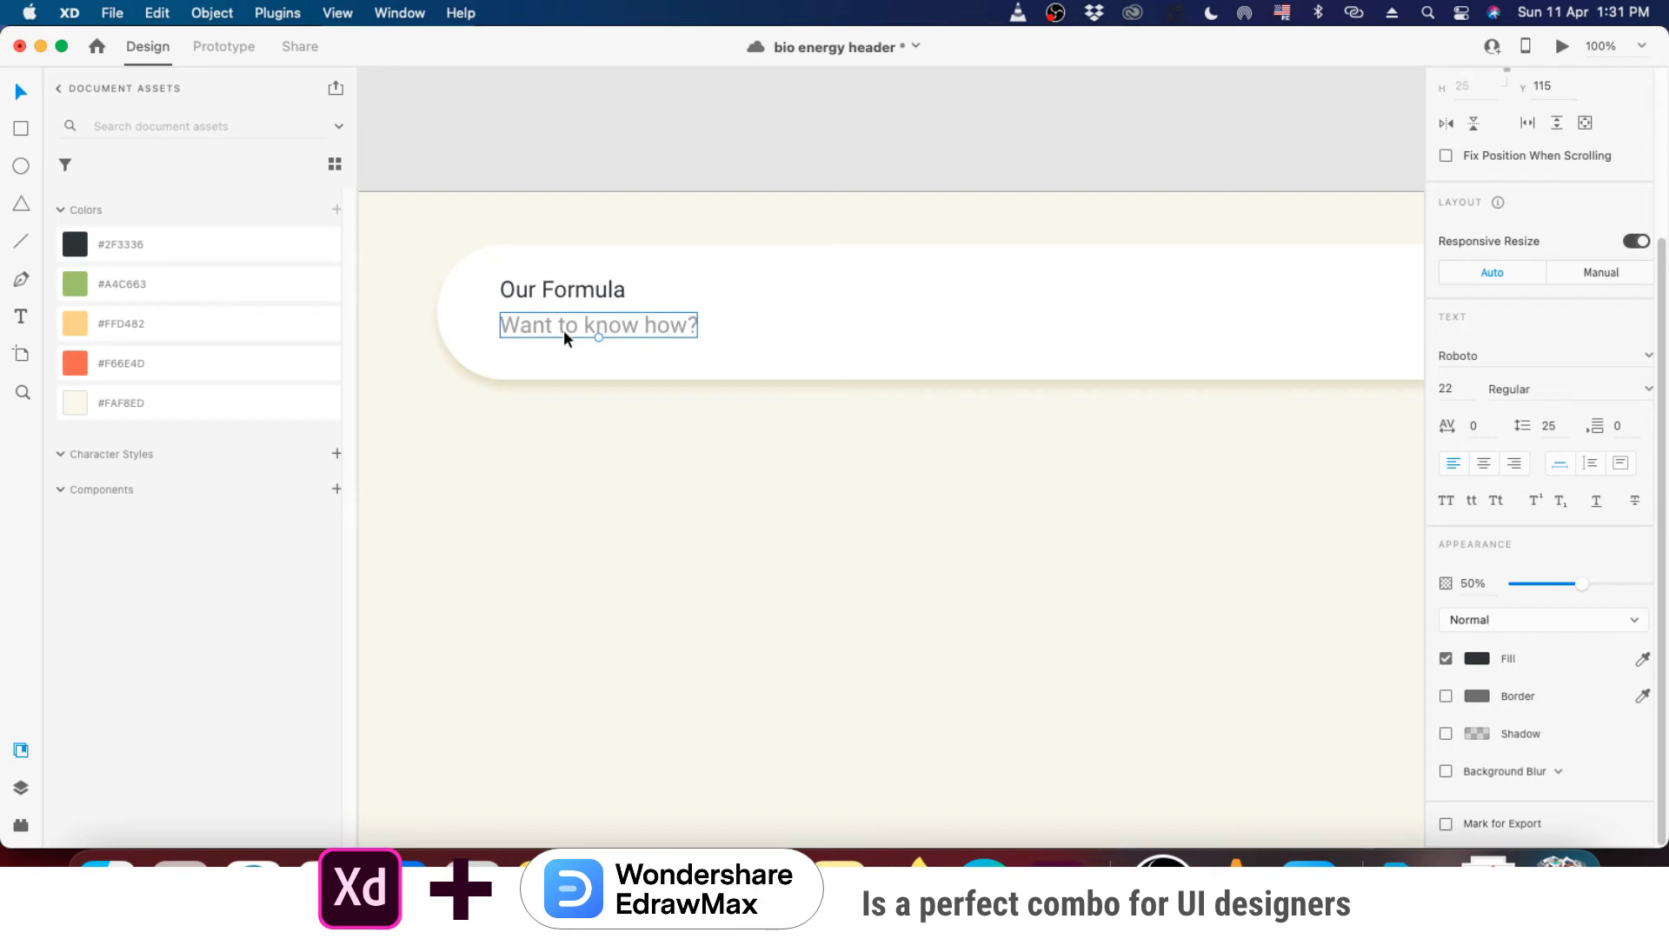
# - Center the title and subtitle together vertically in the navigation bar and group them
pyautogui.keyDown('shift'); pyautogui.click(599, 292); pyautogui.keyUp('shift')
pyautogui.moveTo(601, 292); pyautogui.dragTo(600, 296)
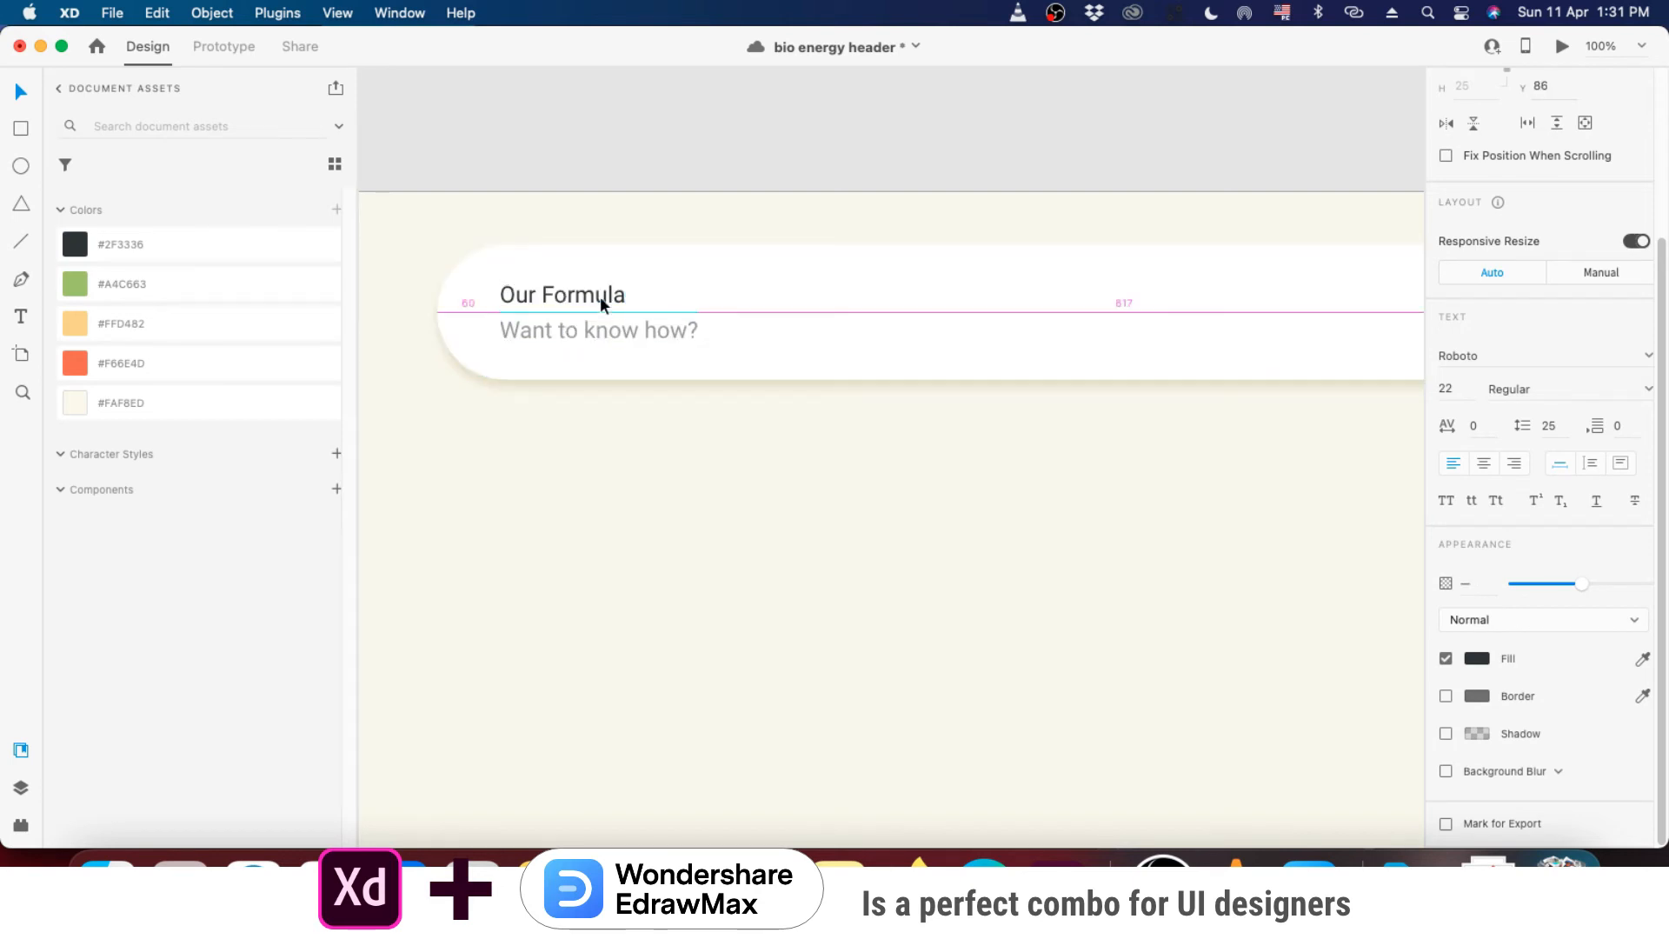
pyautogui.press('super+g')
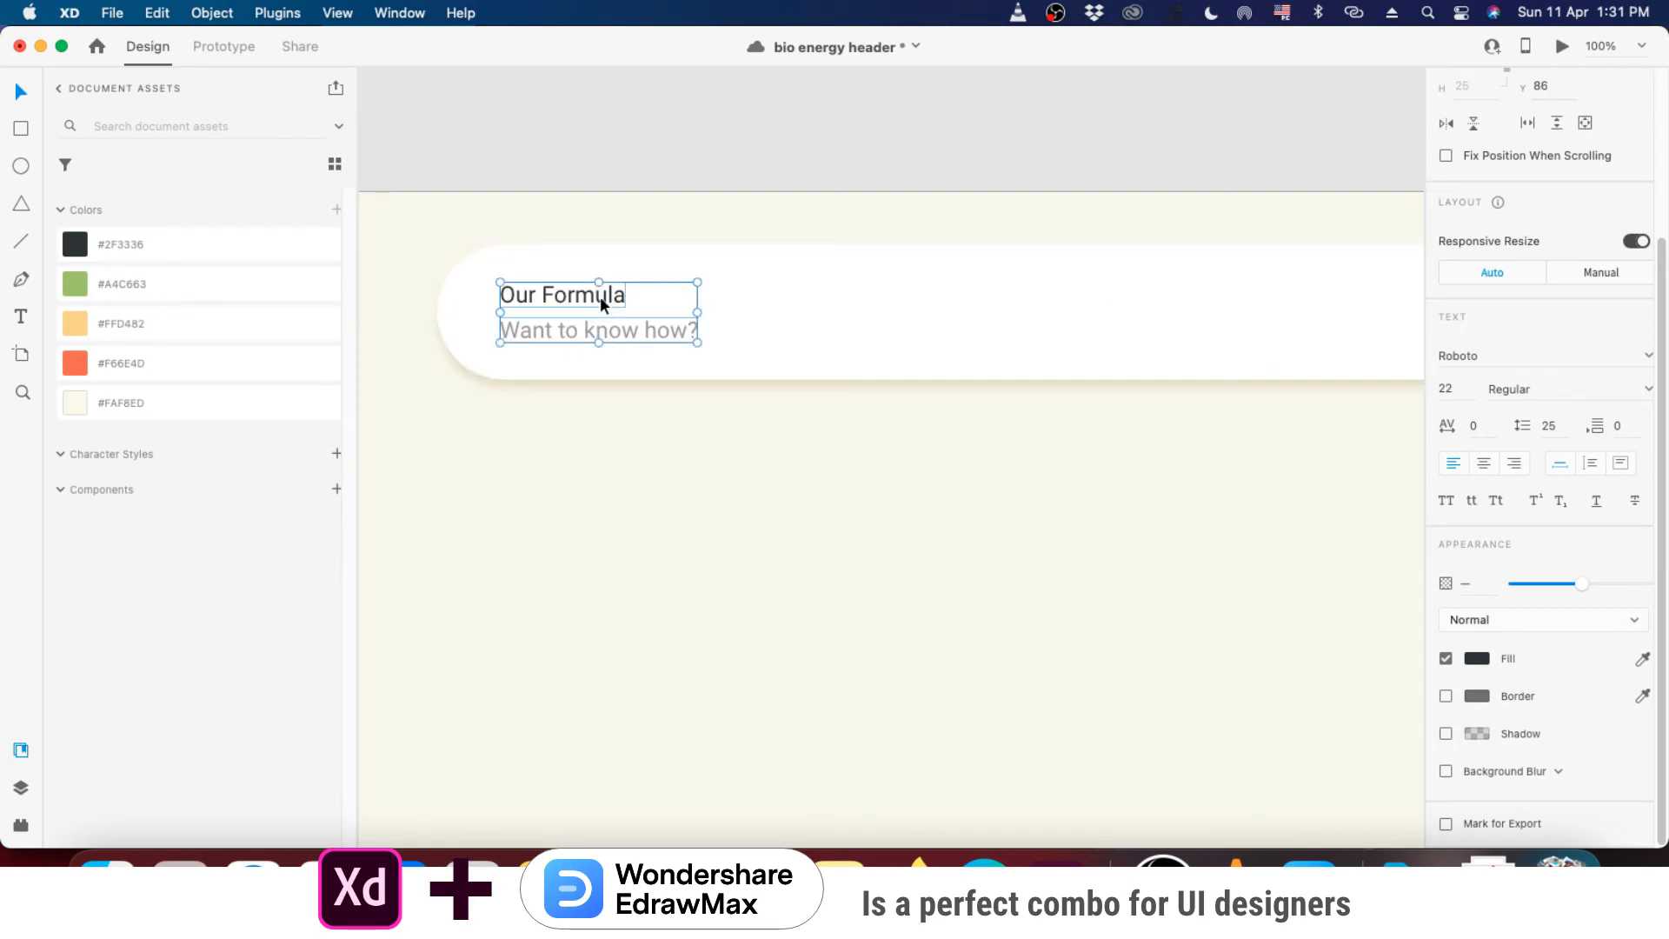
# - Duplicate the menu item to its right and change the copy's texts to "About Us" and "Why us? Let's Know"
pyautogui.keyDown('alt'); pyautogui.moveTo(577, 301); pyautogui.dragTo(811, 305); pyautogui.keyUp('alt')
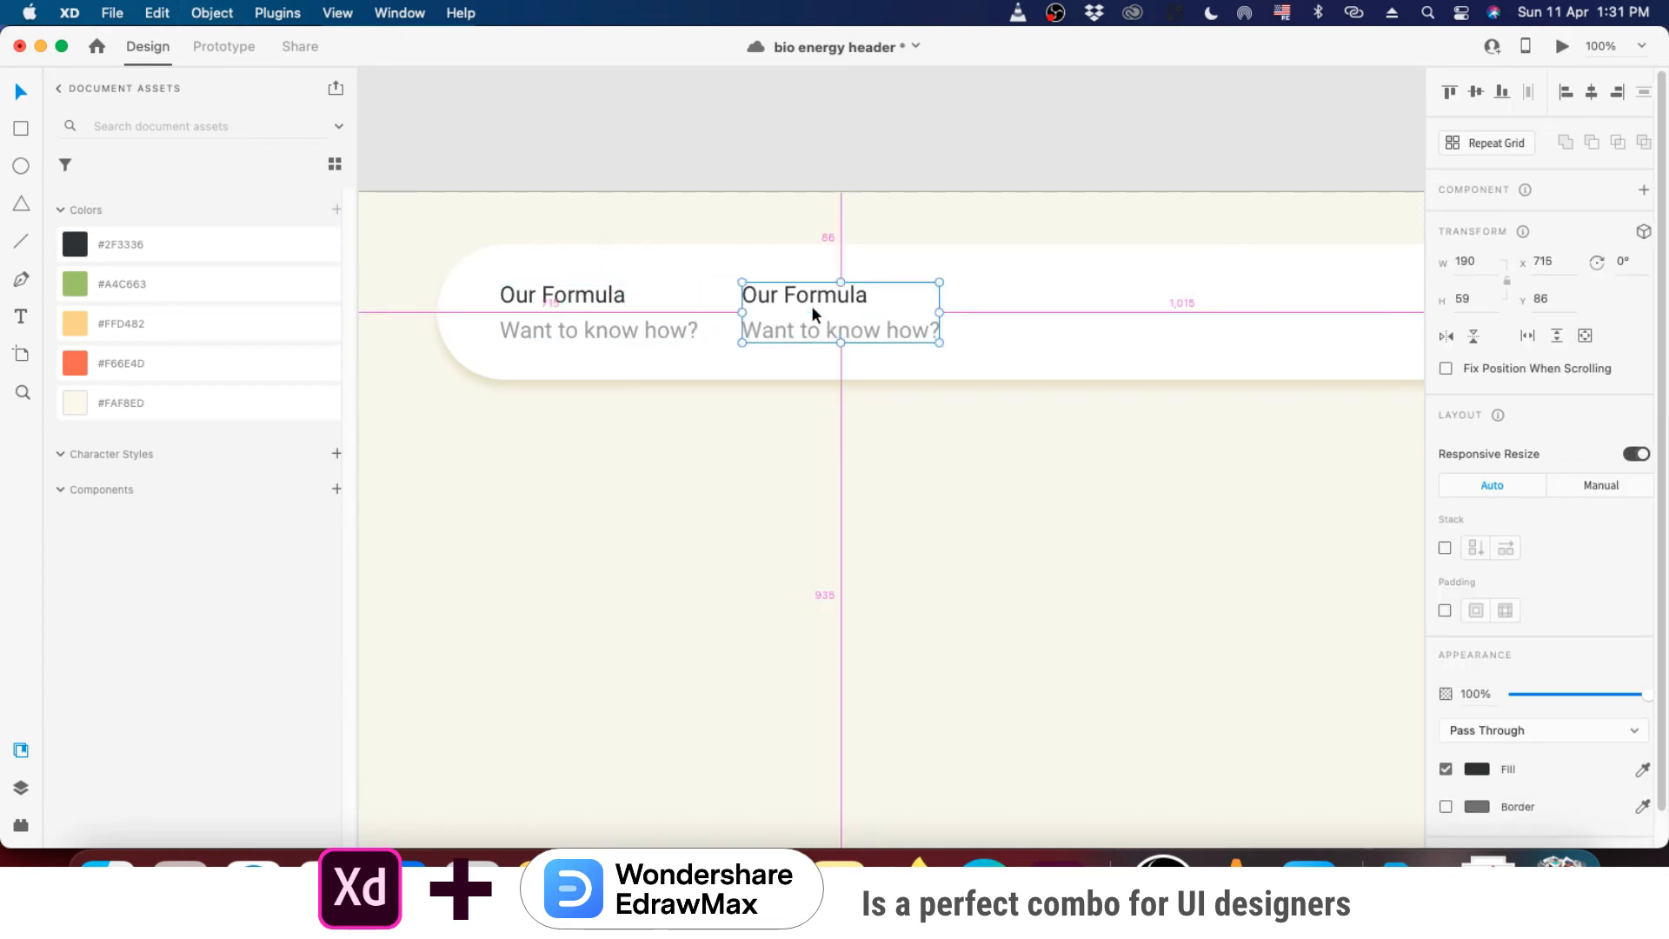
pyautogui.doubleClick(812, 303)
pyautogui.doubleClick(812, 302)
pyautogui.write('About Us')
pyautogui.doubleClick(811, 330)
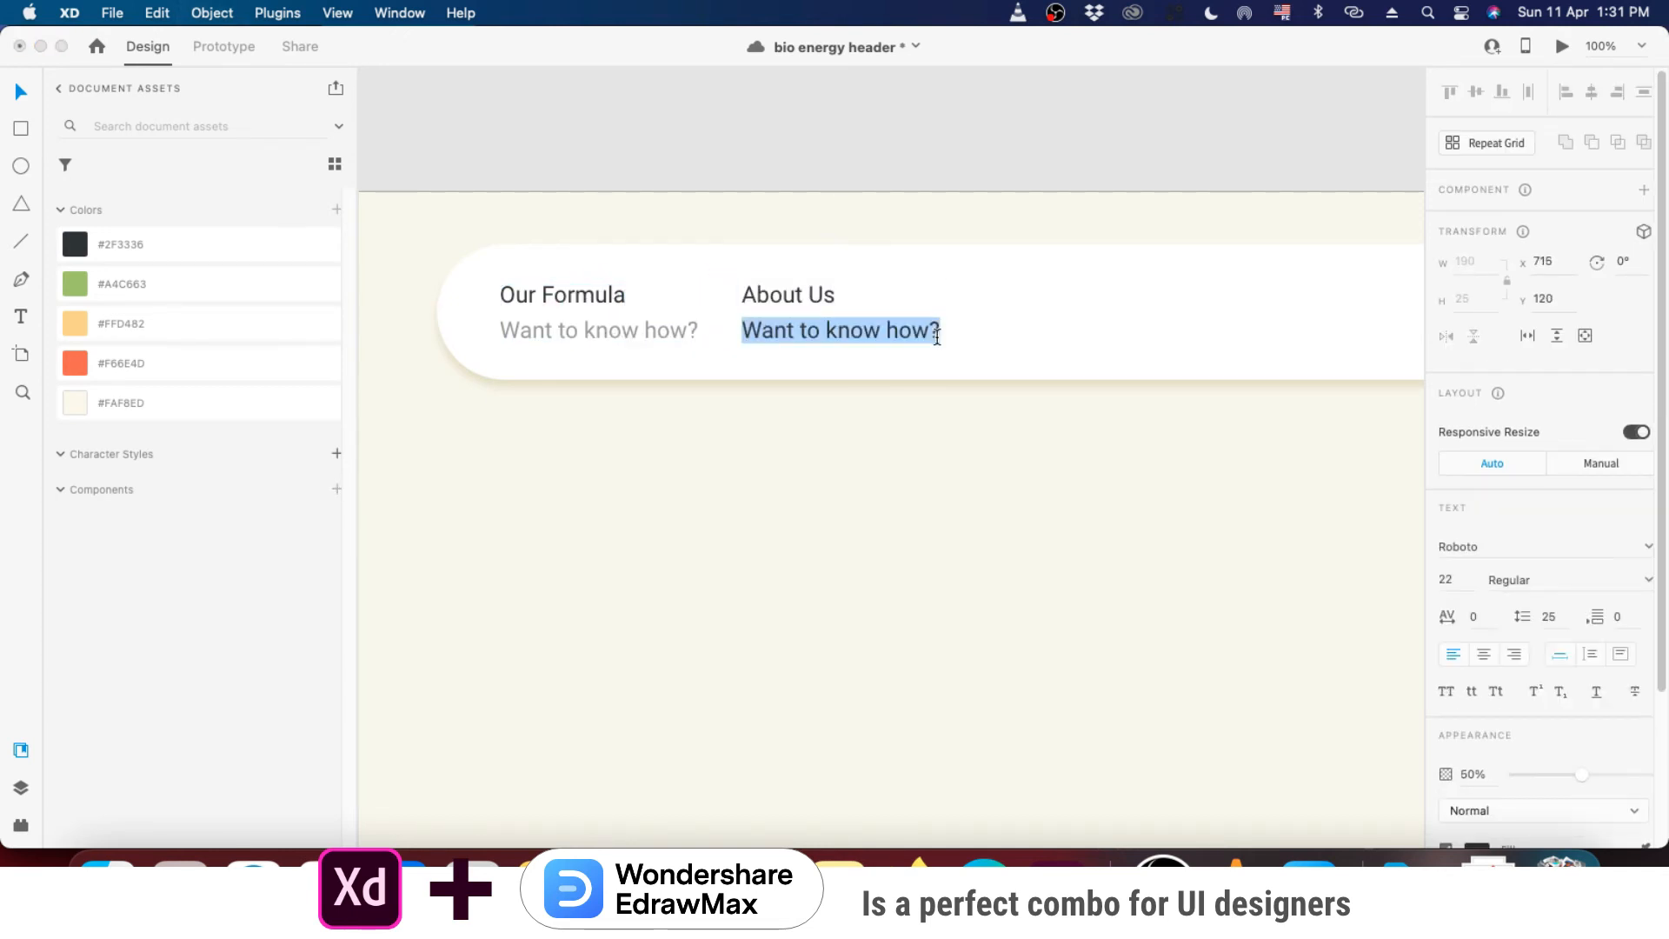
pyautogui.write("Why us? Let's K")
pyautogui.write('now')
pyautogui.press('Escape')
pyautogui.press('Escape')
# - Duplicate the menu item farther along the bar and set the third entry's texts to "We are Experts" and "Check the stats"
pyautogui.hscroll(3, 510, 335)
pyautogui.doubleClick(754, 336)
pyautogui.doubleClick(754, 336)
pyautogui.keyDown('alt'); pyautogui.moveTo(510, 336); pyautogui.dragTo(990, 363); pyautogui.keyUp('alt')
pyautogui.write('We are Experts')
pyautogui.doubleClick(755, 368)
pyautogui.write('Check the stats')
pyautogui.press('Escape')
pyautogui.press('Escape')
# - Change the fourth menu item's title to "Join Us" and its subtitle to "Click the next arrow"
pyautogui.doubleClick(978, 334)
pyautogui.write('Join Us')
pyautogui.doubleClick(970, 366)
pyautogui.write('Click the next arrow')
pyautogui.click(1024, 492)
# - Convert the "We are Experts" title to title case
pyautogui.scroll(5, 675, 305)
pyautogui.click(883, 365)
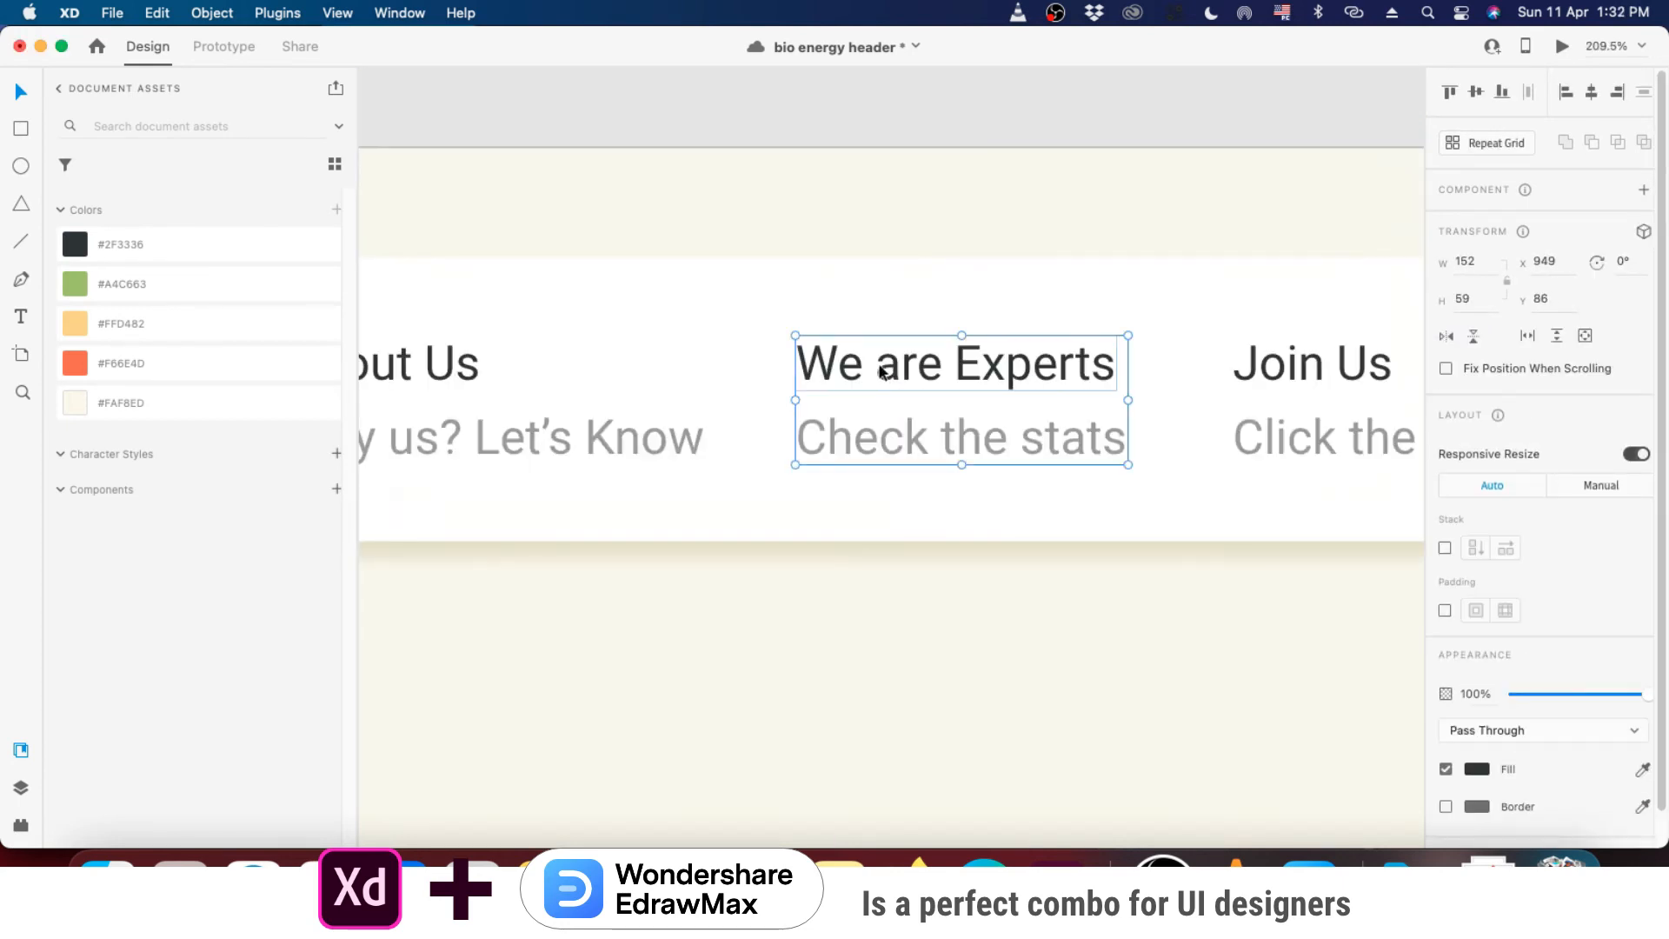
pyautogui.doubleClick(883, 365)
pyautogui.click(1494, 691)
# - Distribute the four menu items horizontally with equal spacing inside the navigation bar
pyautogui.scroll(-5, 804, 488)
pyautogui.click(871, 488)
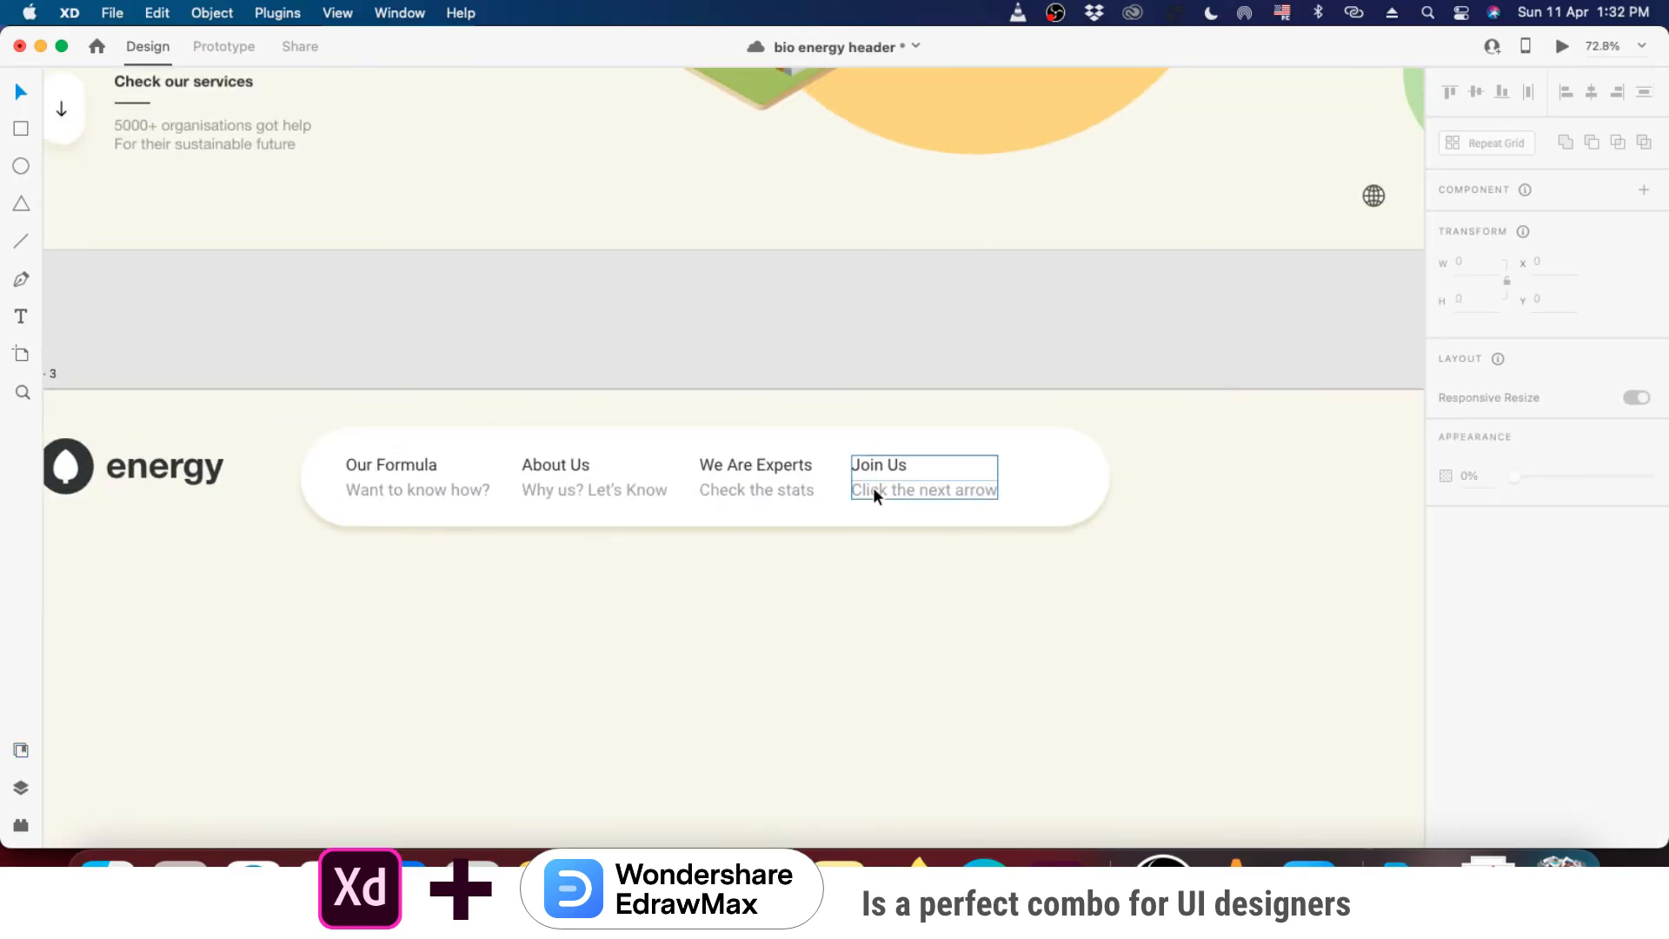
pyautogui.keyDown('shift'); pyautogui.click(779, 492); pyautogui.keyUp('shift')
pyautogui.keyDown('shift'); pyautogui.click(591, 488); pyautogui.keyUp('shift')
pyautogui.keyDown('shift'); pyautogui.click(455, 491); pyautogui.keyUp('shift')
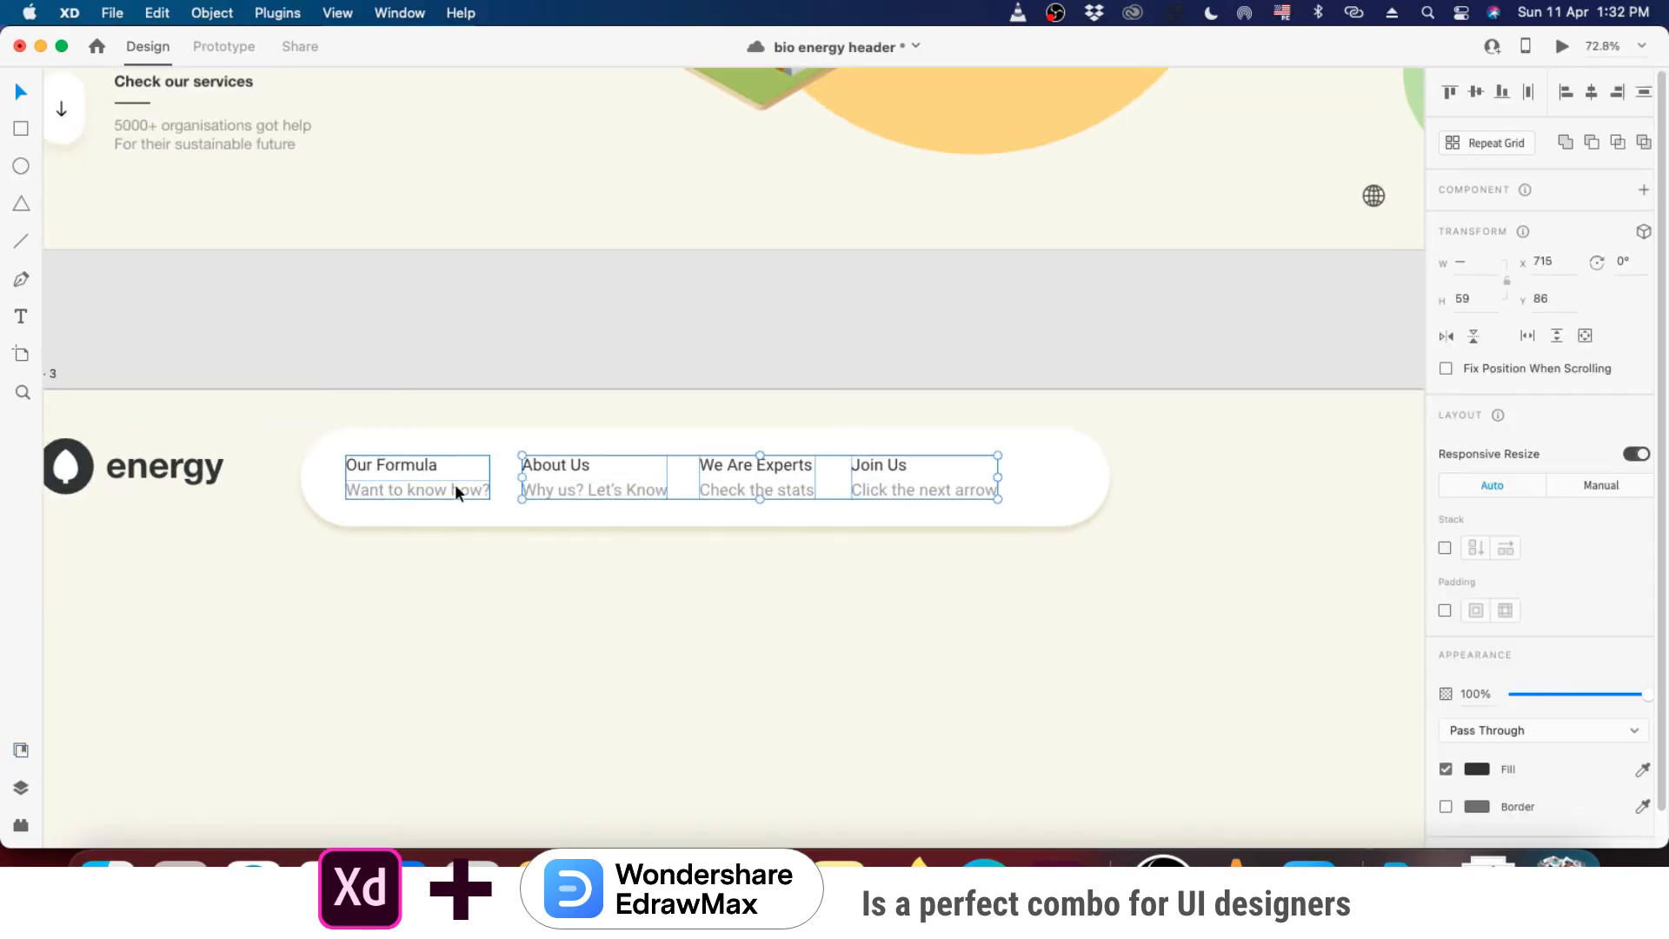
pyautogui.click(1528, 91)
# - Draw a circle about 100 px in diameter and position it inside the rounded end of the navigation bar beside "Join Us"
pyautogui.click(1054, 465)
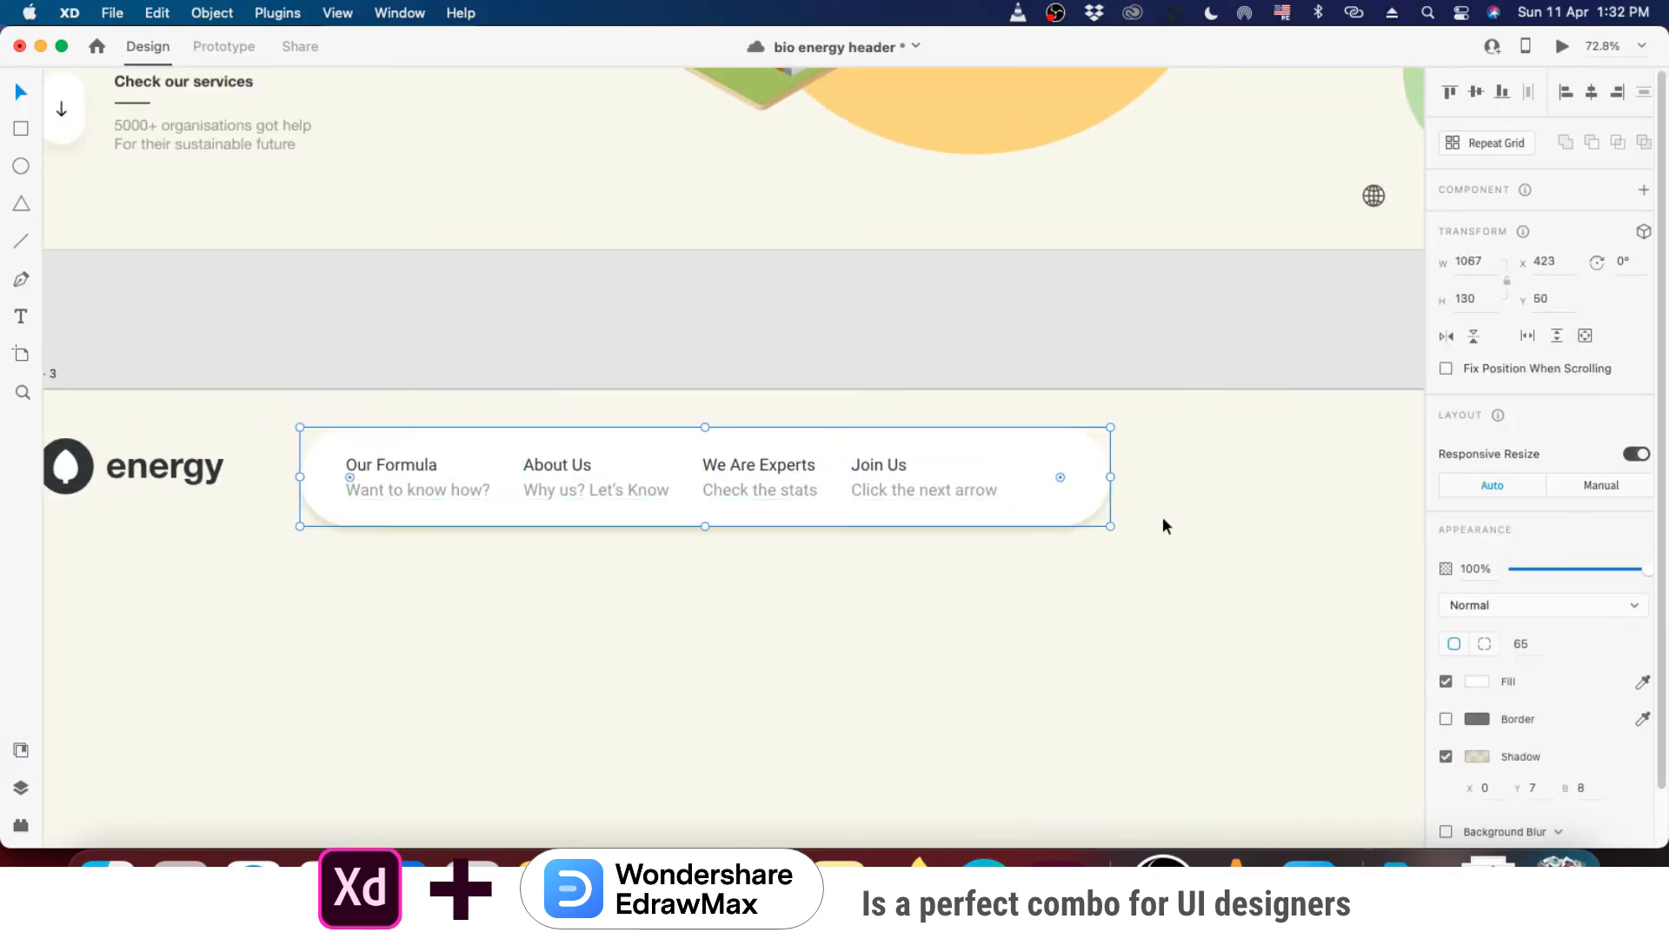
pyautogui.scroll(5, 1156, 512)
pyautogui.click(23, 166)
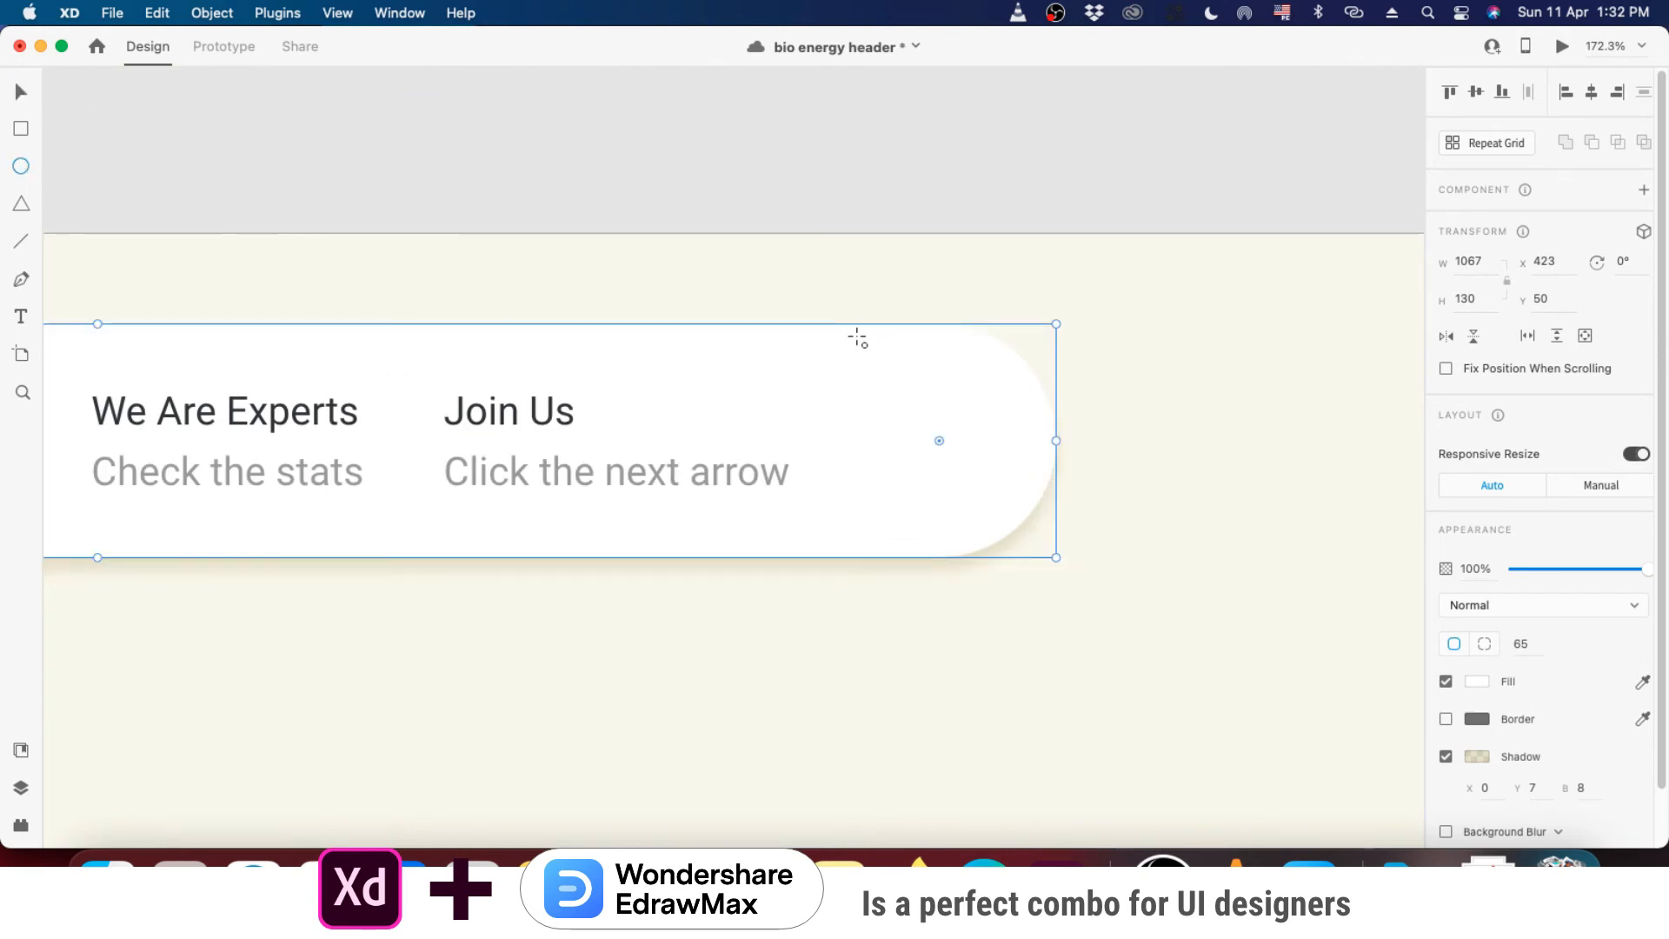
pyautogui.moveTo(856, 337); pyautogui.dragTo(1035, 515)
pyautogui.press('v')
pyautogui.moveTo(948, 425); pyautogui.dragTo(943, 442)
# - Fill the circle with the saved orange #F66E4D and remove its border
pyautogui.scroll(-1, 1113, 514)
pyautogui.click(21, 750)
pyautogui.click(78, 362)
pyautogui.scroll(2, 1130, 470)
pyautogui.click(1446, 682)
pyautogui.click(21, 750)
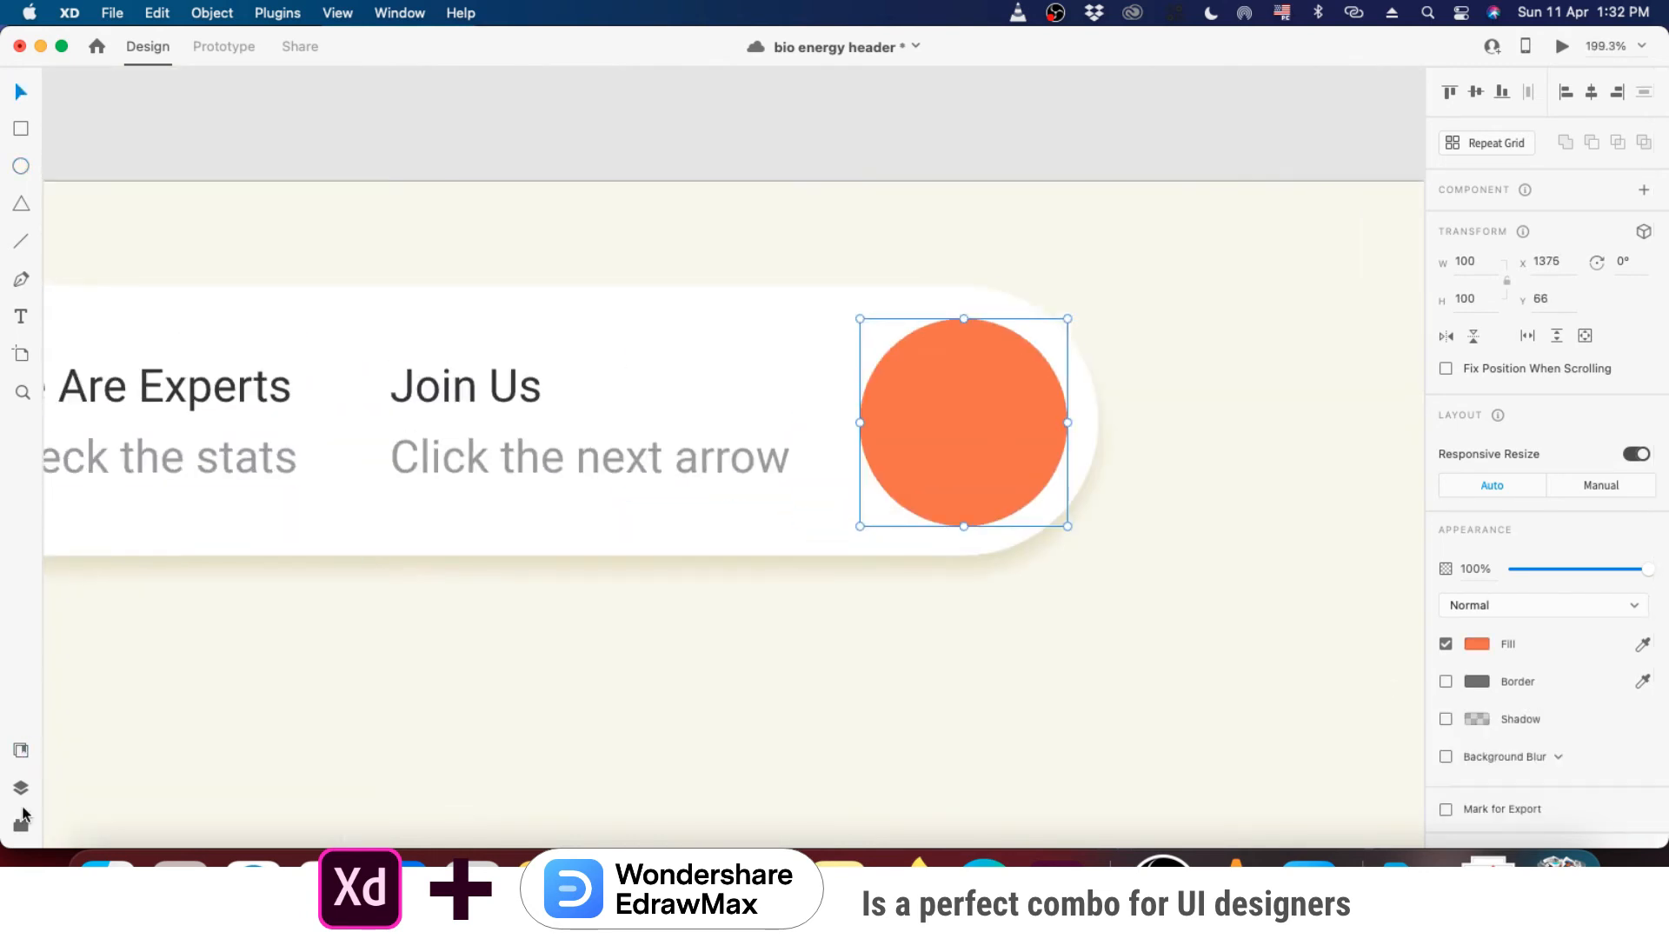
# - Insert the arrow-right icon from the Icons 4 Design plugin and centre it on the orange circle
pyautogui.click(21, 824)
pyautogui.write('arrow')
pyautogui.scroll(-10, 145, 596)
pyautogui.click(113, 413)
pyautogui.hscroll(6, 956, 458)
pyautogui.moveTo(892, 457); pyautogui.dragTo(737, 458)
# - Set the arrow icon's border colour to white, #FFFFFF
pyautogui.click(1477, 805)
pyautogui.moveTo(1252, 626); pyautogui.dragTo(1233, 588)
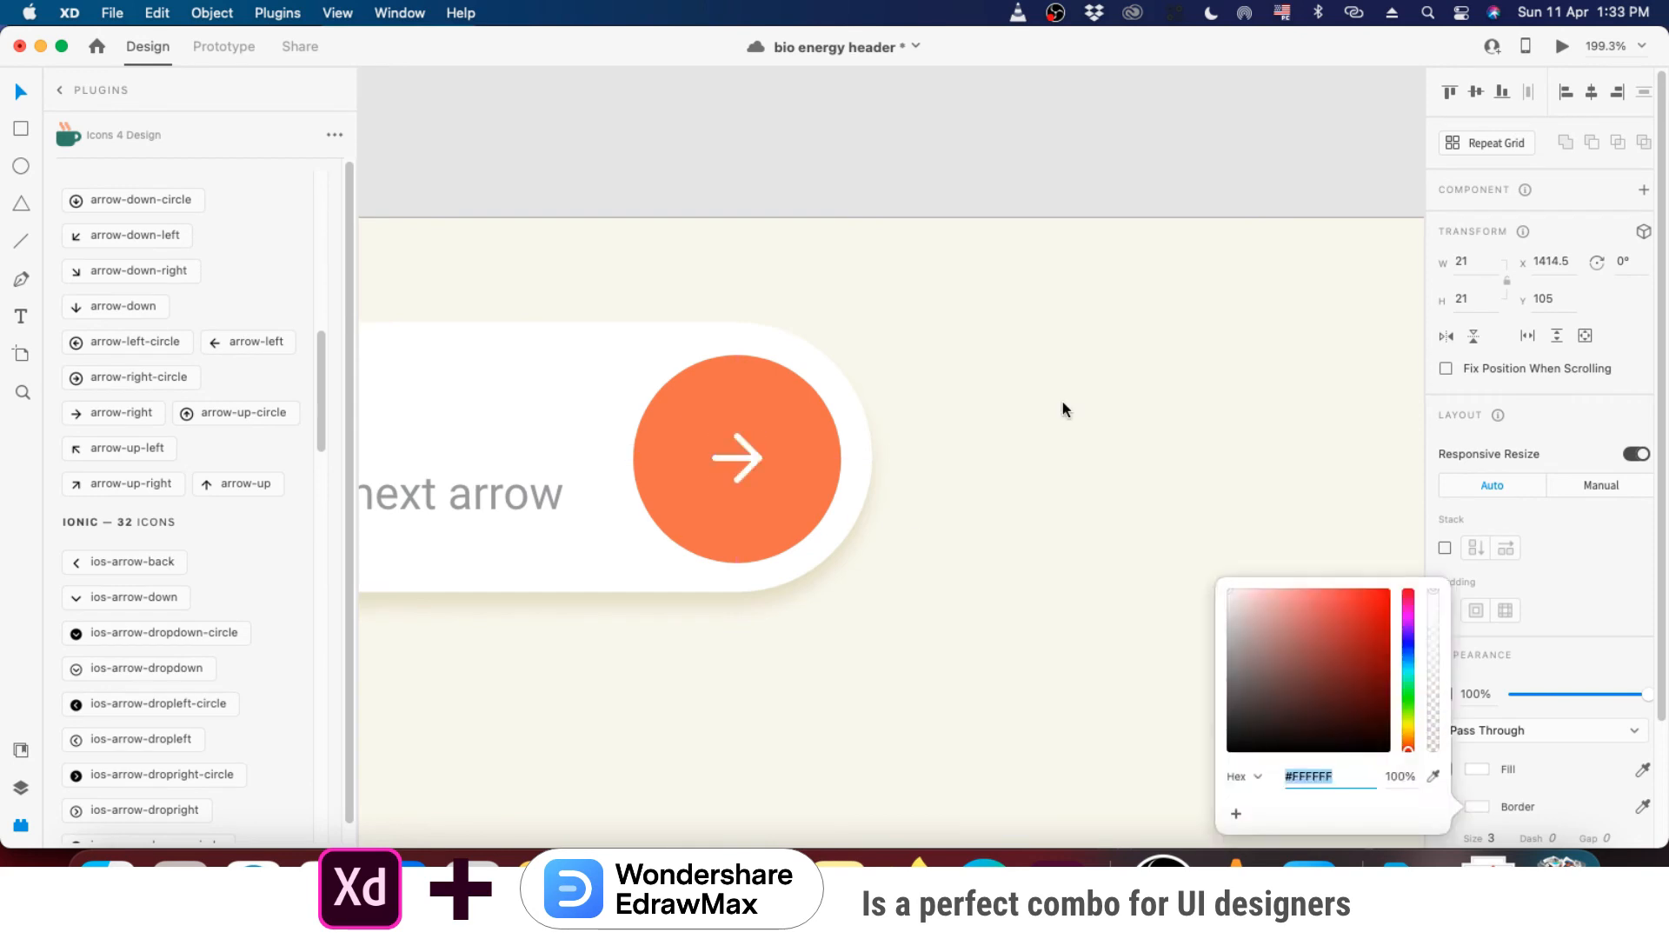
pyautogui.click(1064, 413)
# - Find the Feather "menu" icon in the plugin, insert it and place it beyond the navigation bar's arrow button, vertically aligned with it
pyautogui.scroll(-8, 1124, 434)
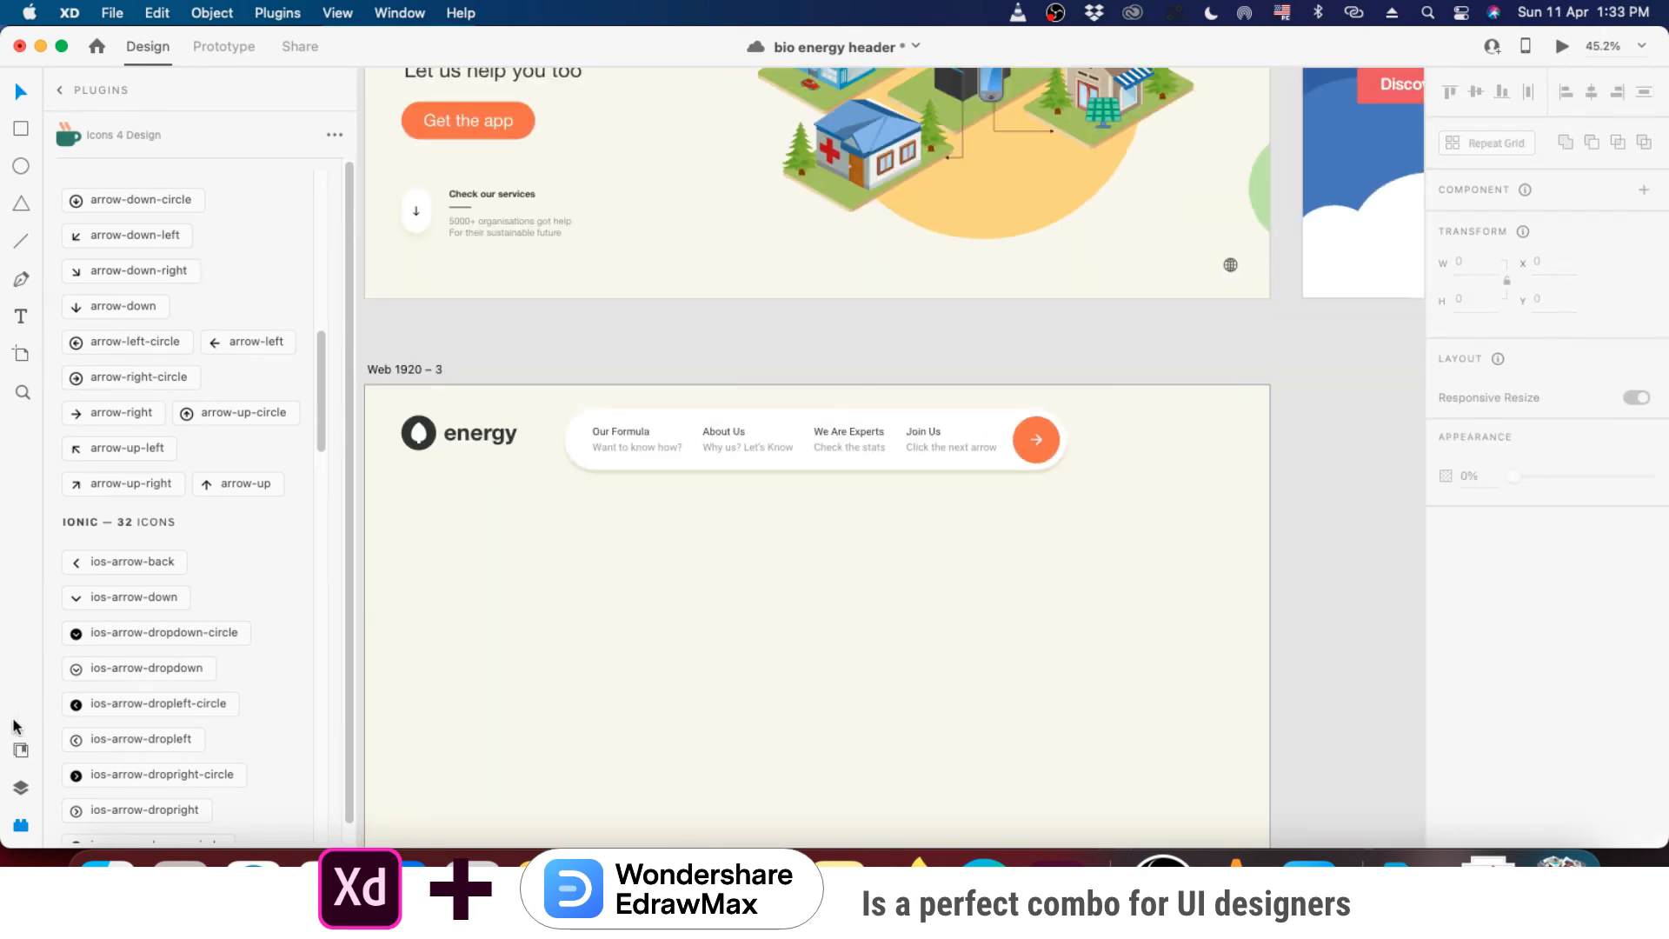
pyautogui.scroll(10, 139, 210)
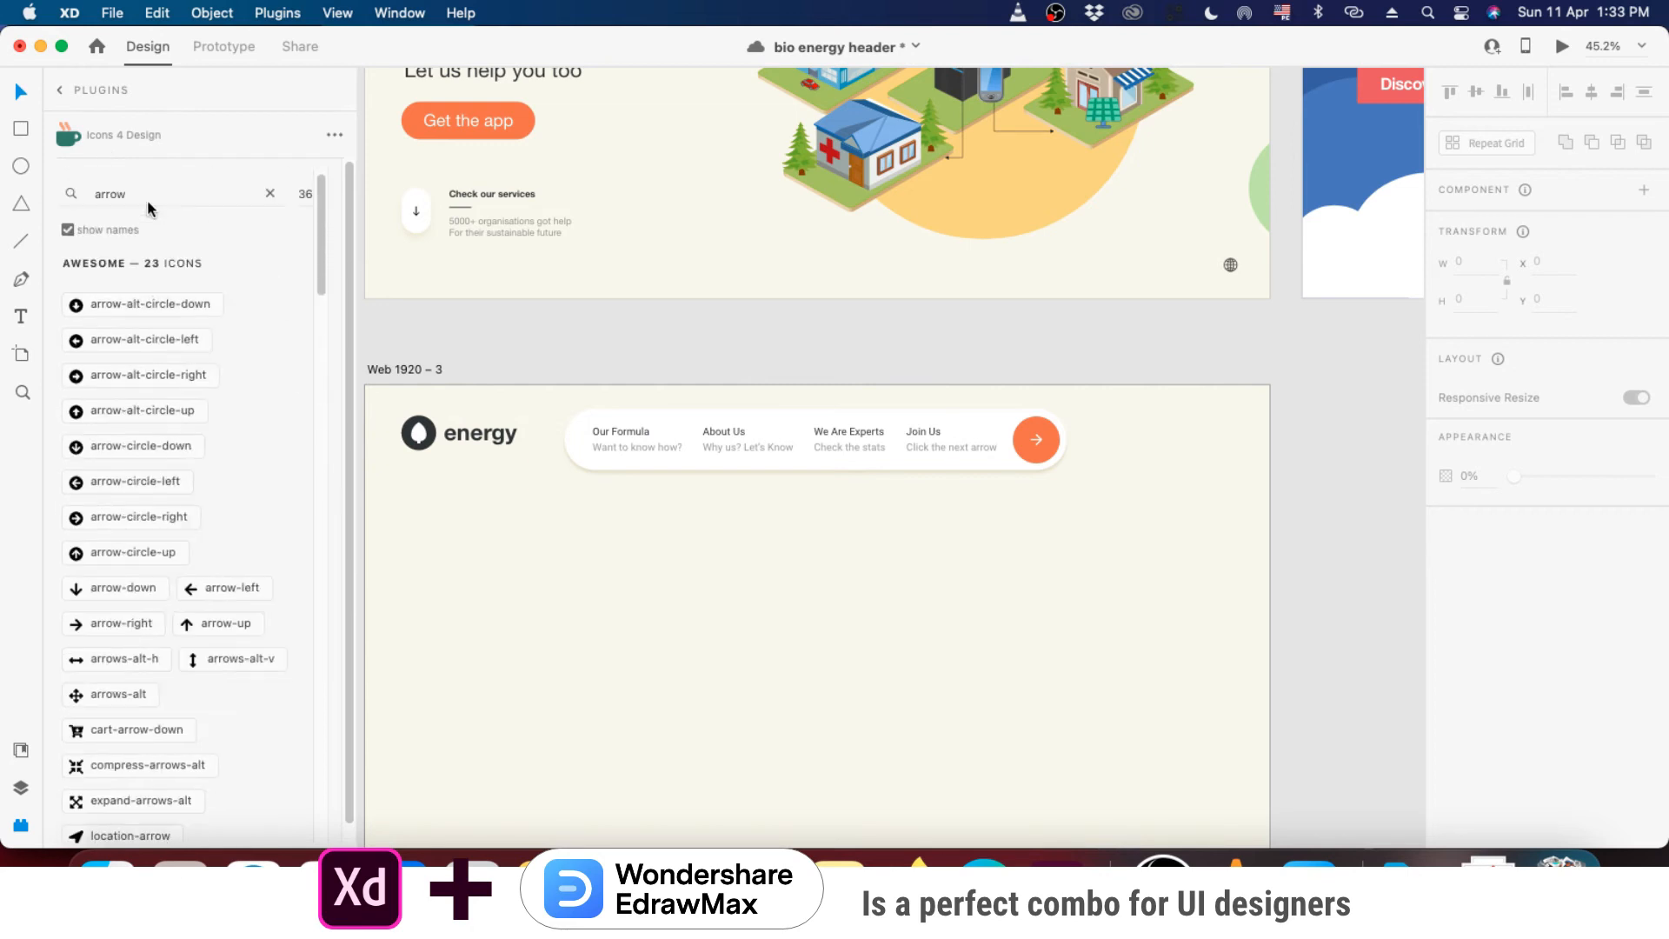
pyautogui.doubleClick(113, 194)
pyautogui.write('meun')
pyautogui.press('super+a')
pyautogui.write('menu')
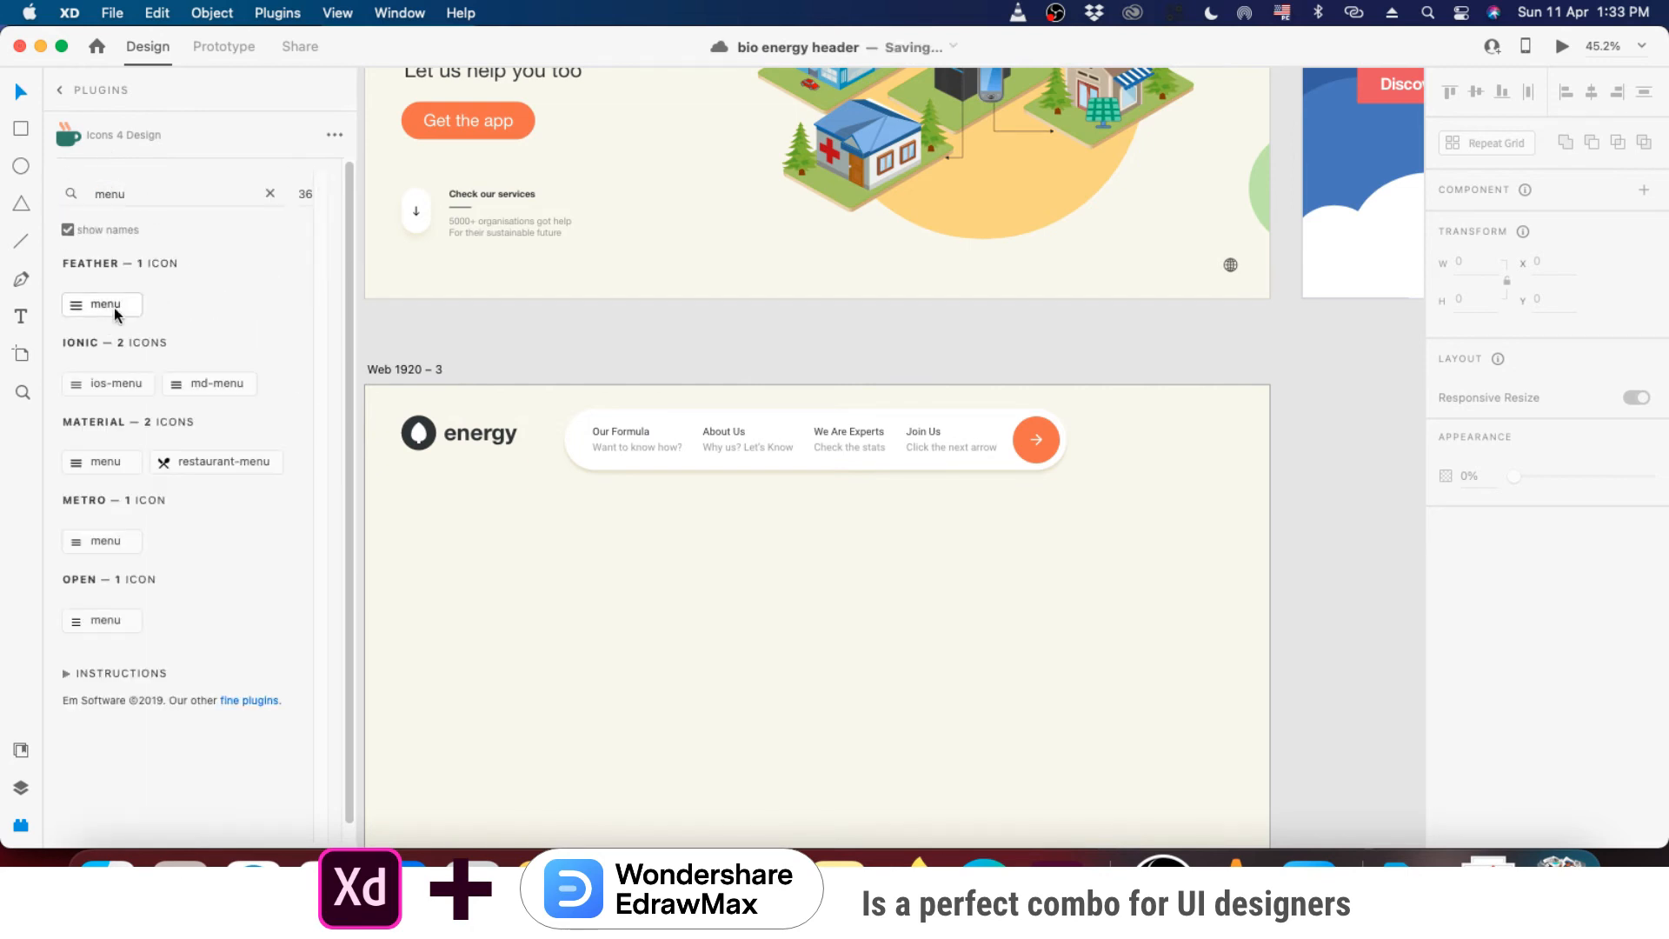
pyautogui.click(113, 306)
pyautogui.moveTo(374, 392); pyautogui.dragTo(1143, 444)
pyautogui.moveTo(1144, 444); pyautogui.dragTo(1143, 446)
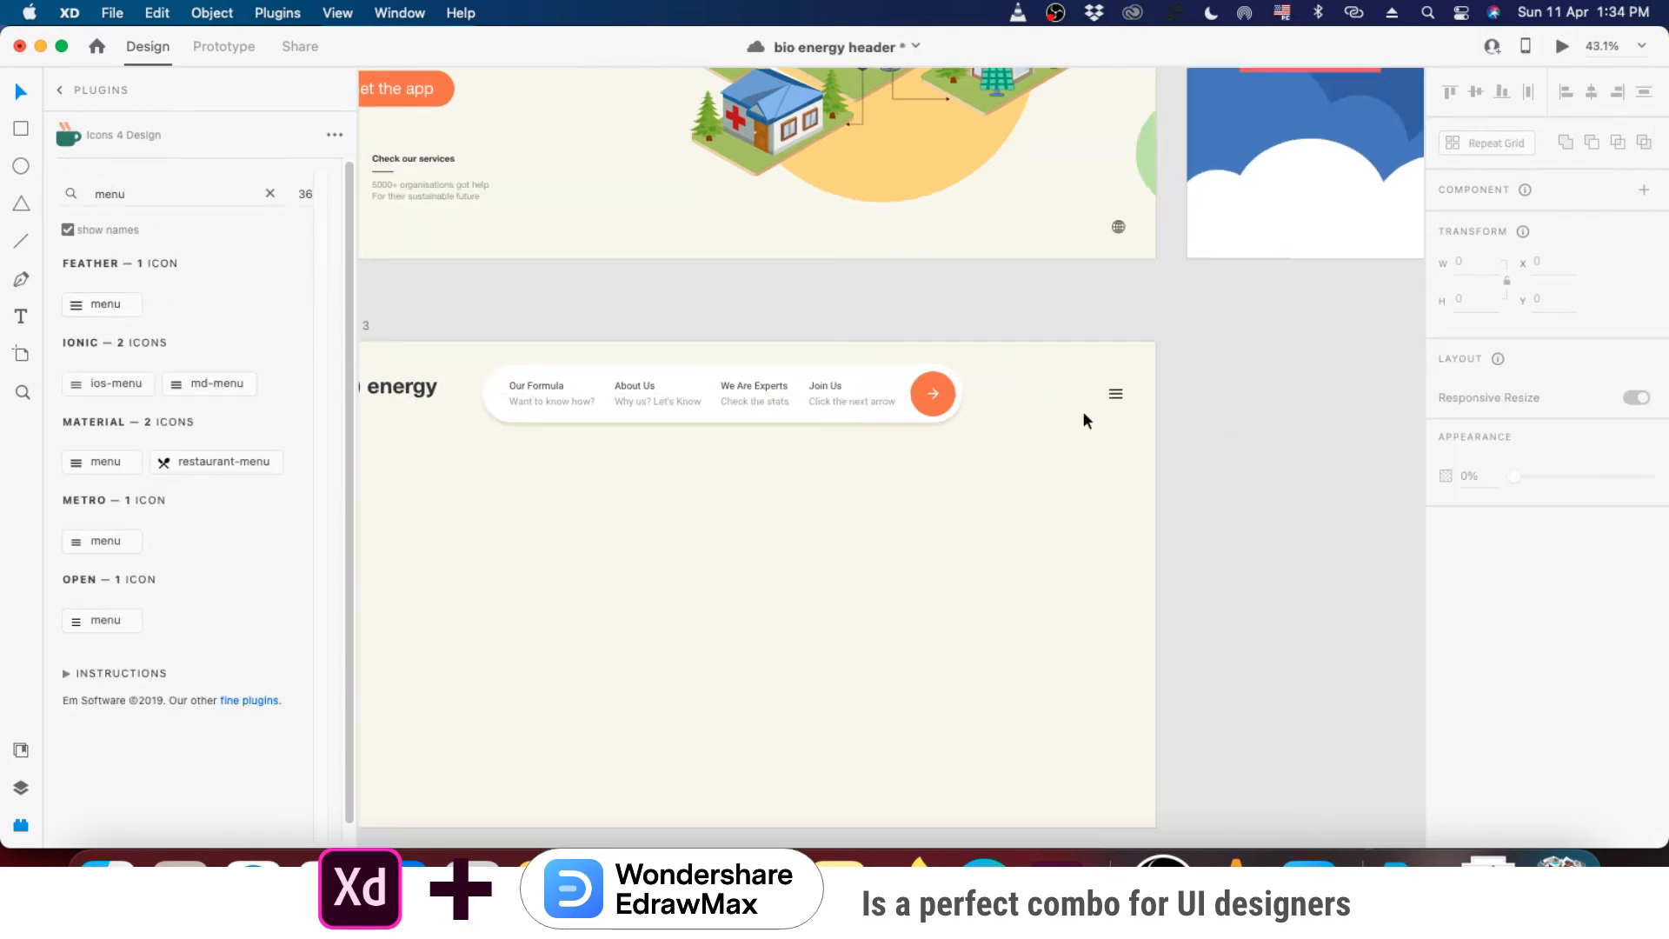
# - Group all navigation bar elements and move the group closer to the menu icon, to X 679
pyautogui.scroll(-5, 1176, 315)
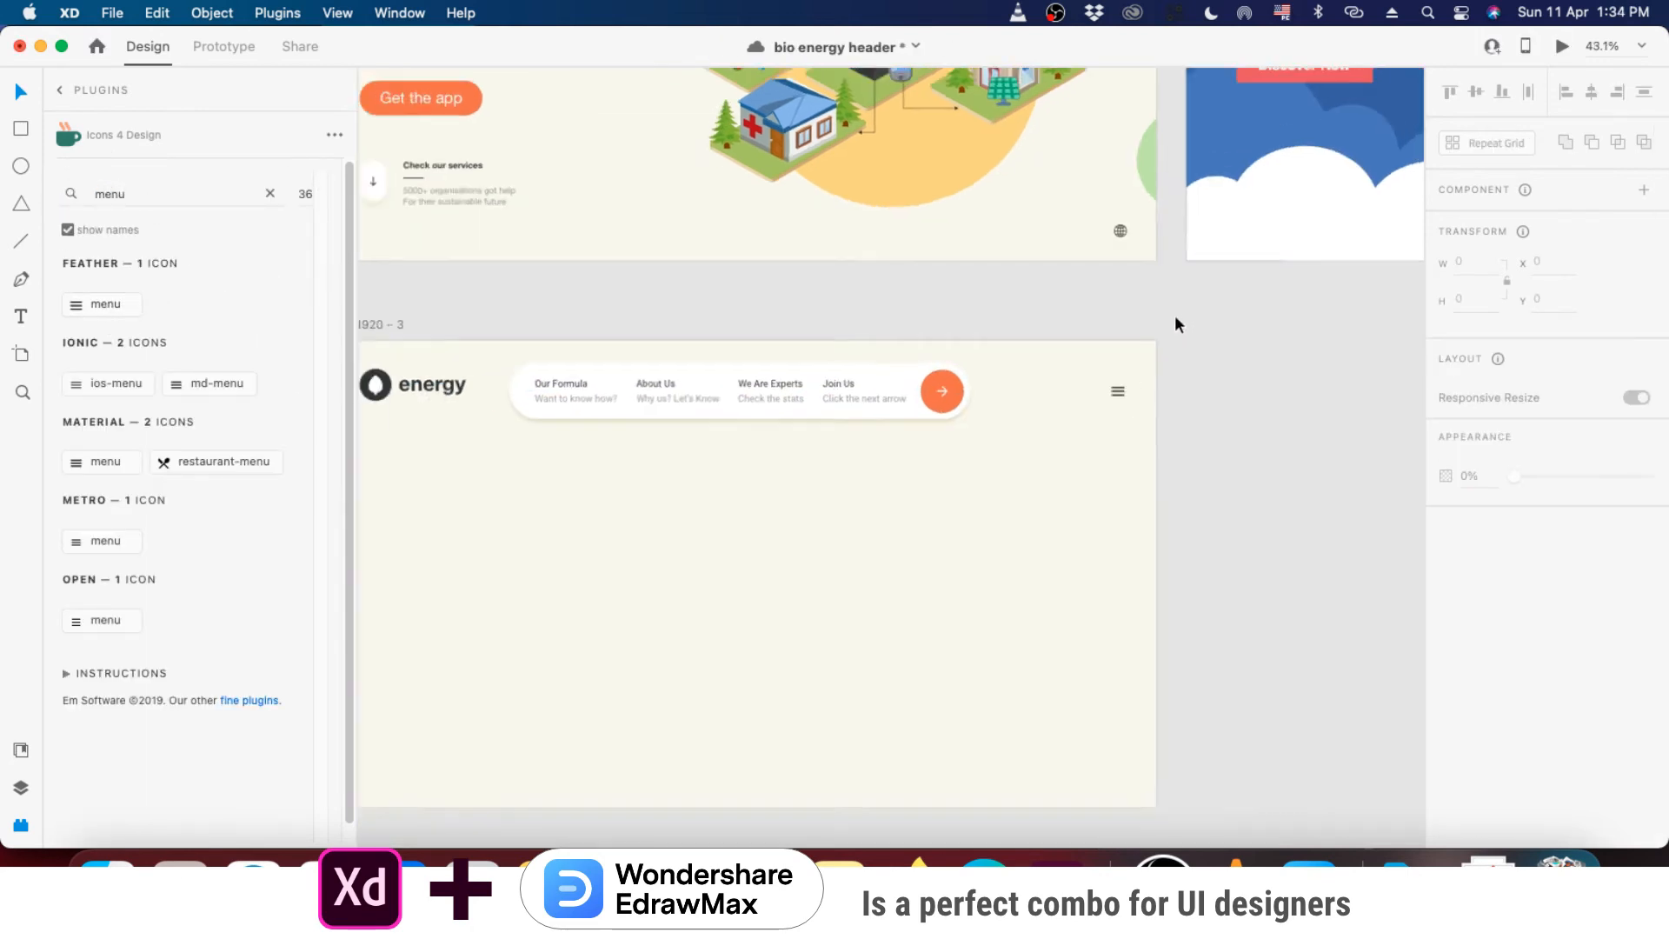
pyautogui.doubleClick(860, 381)
pyautogui.moveTo(696, 401); pyautogui.dragTo(1013, 346)
pyautogui.press('super+g')
pyautogui.moveTo(806, 373); pyautogui.dragTo(892, 377)
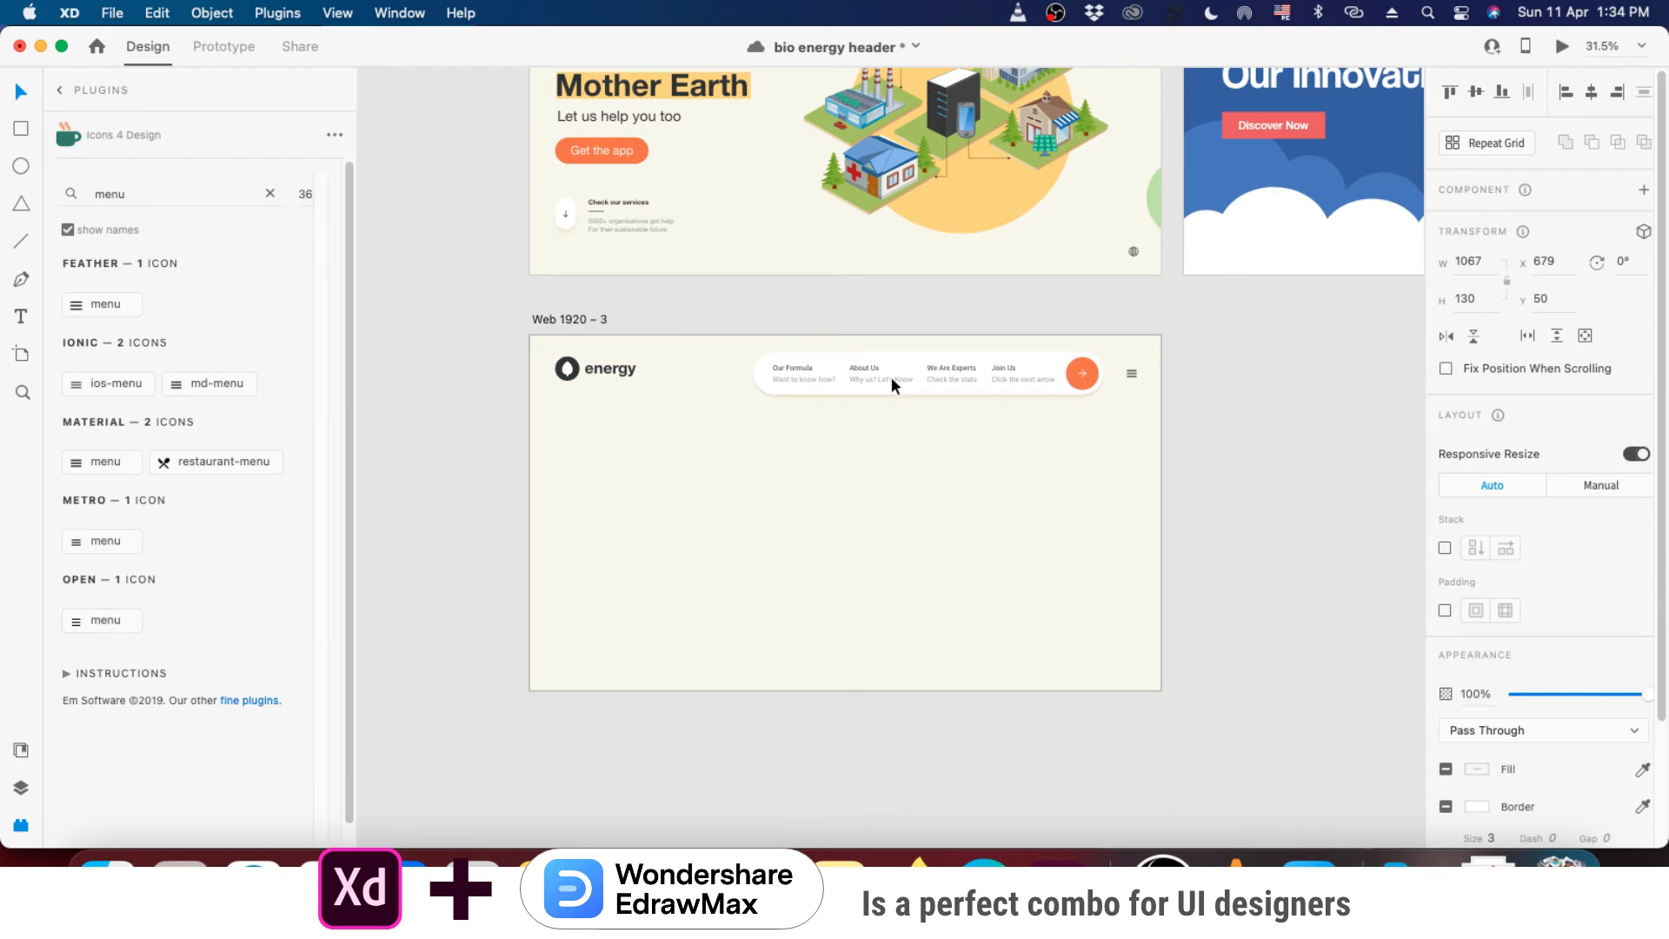
pyautogui.click(1253, 407)
# - Examine the spacing and alignment of the logo, navigation bar and menu icon up close and across the whole artboard
pyautogui.scroll(5, 1121, 361)
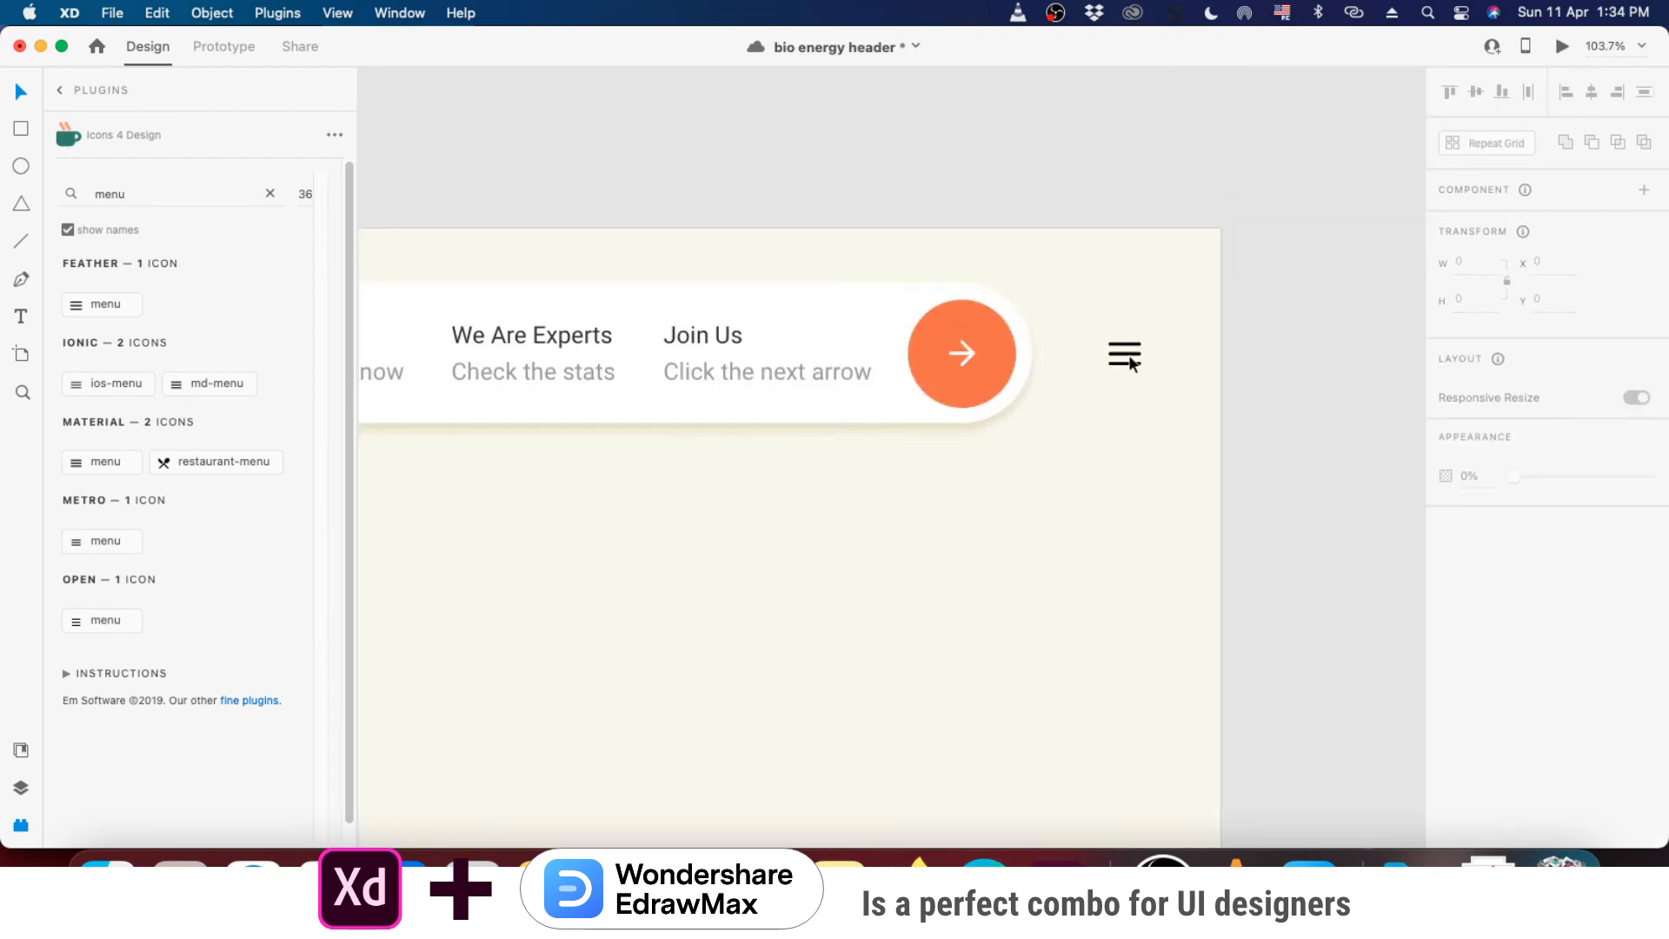
pyautogui.scroll(-5, 1132, 363)
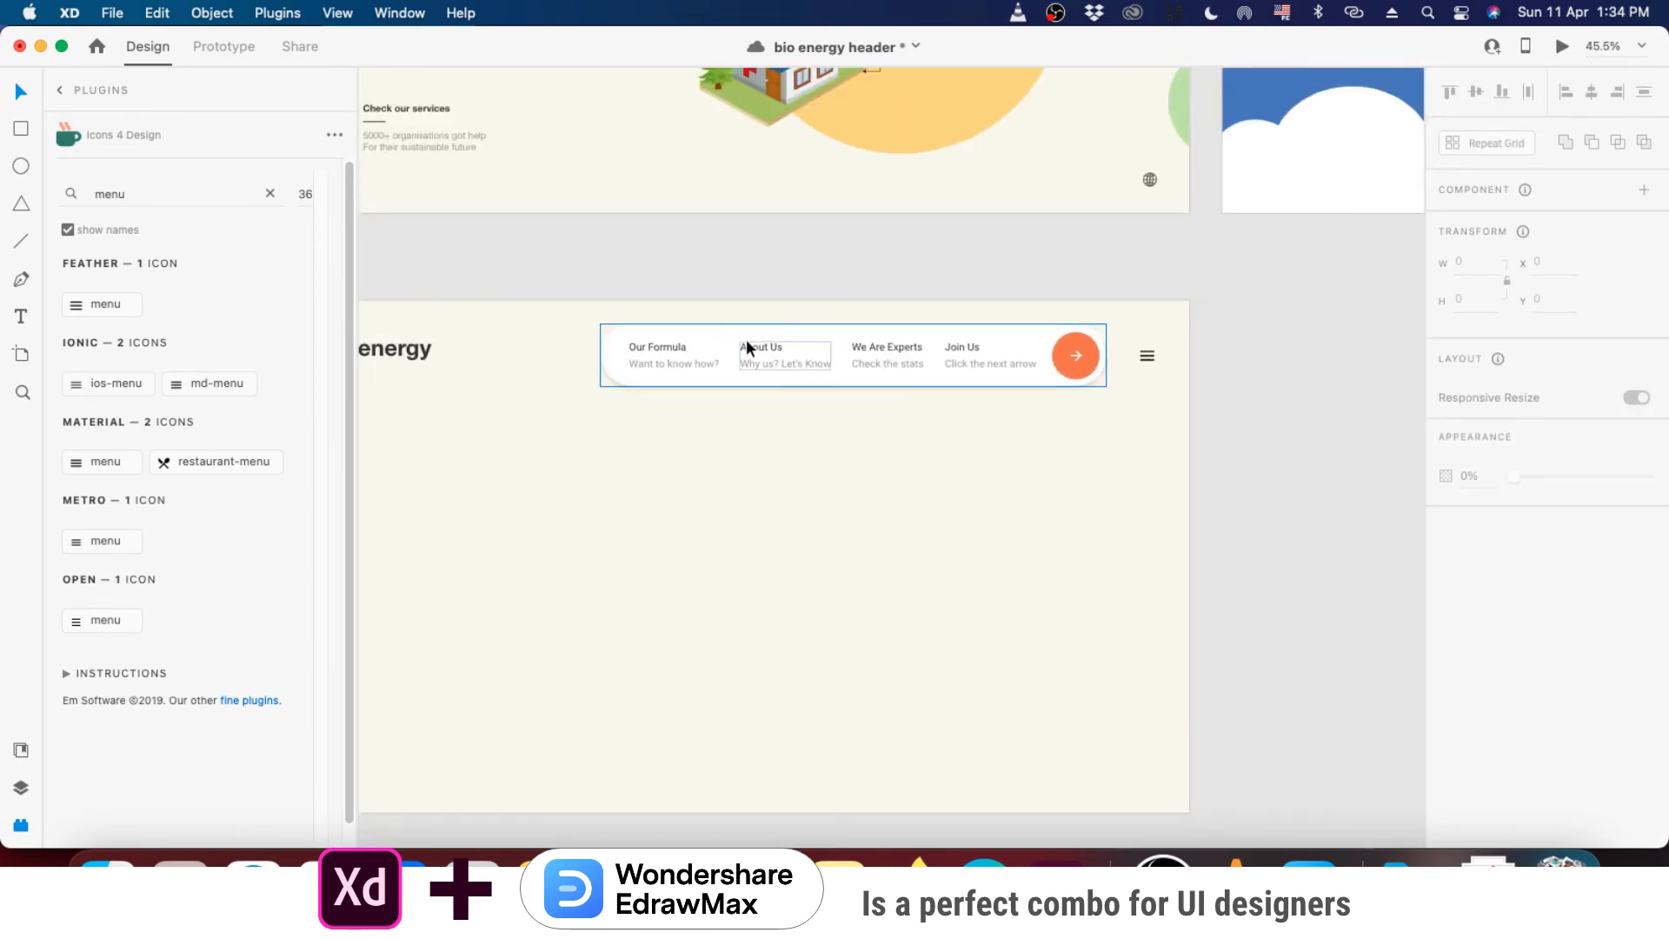
pyautogui.scroll(2, 1175, 374)
pyautogui.scroll(4, 1170, 352)
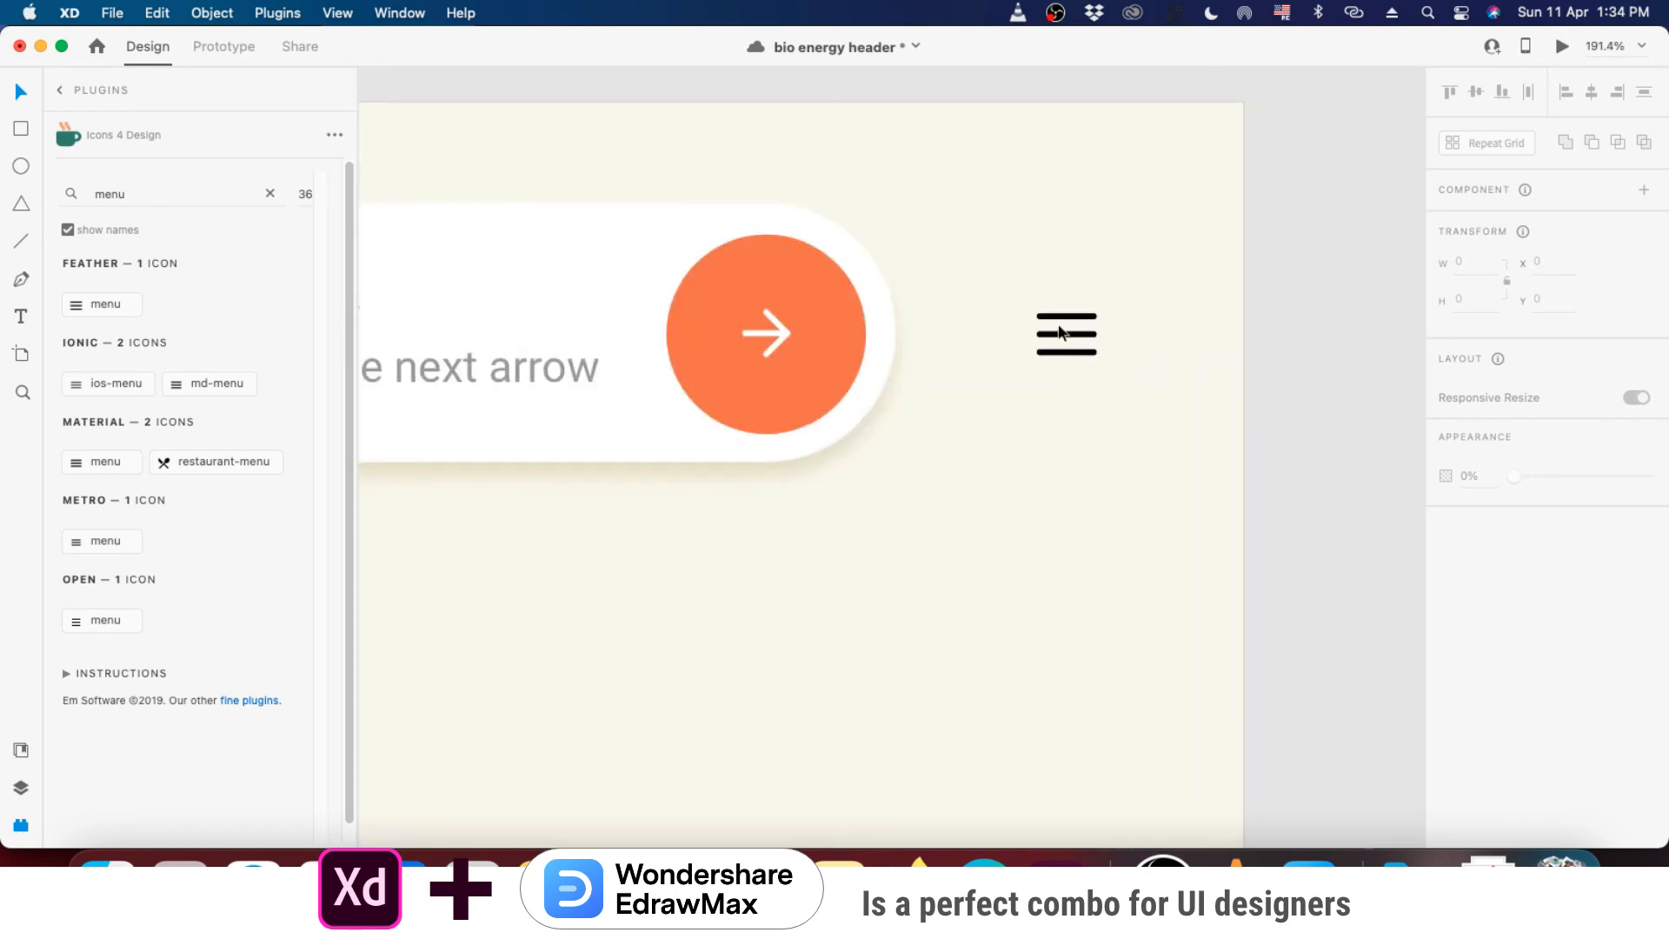
pyautogui.scroll(-5, 1058, 355)
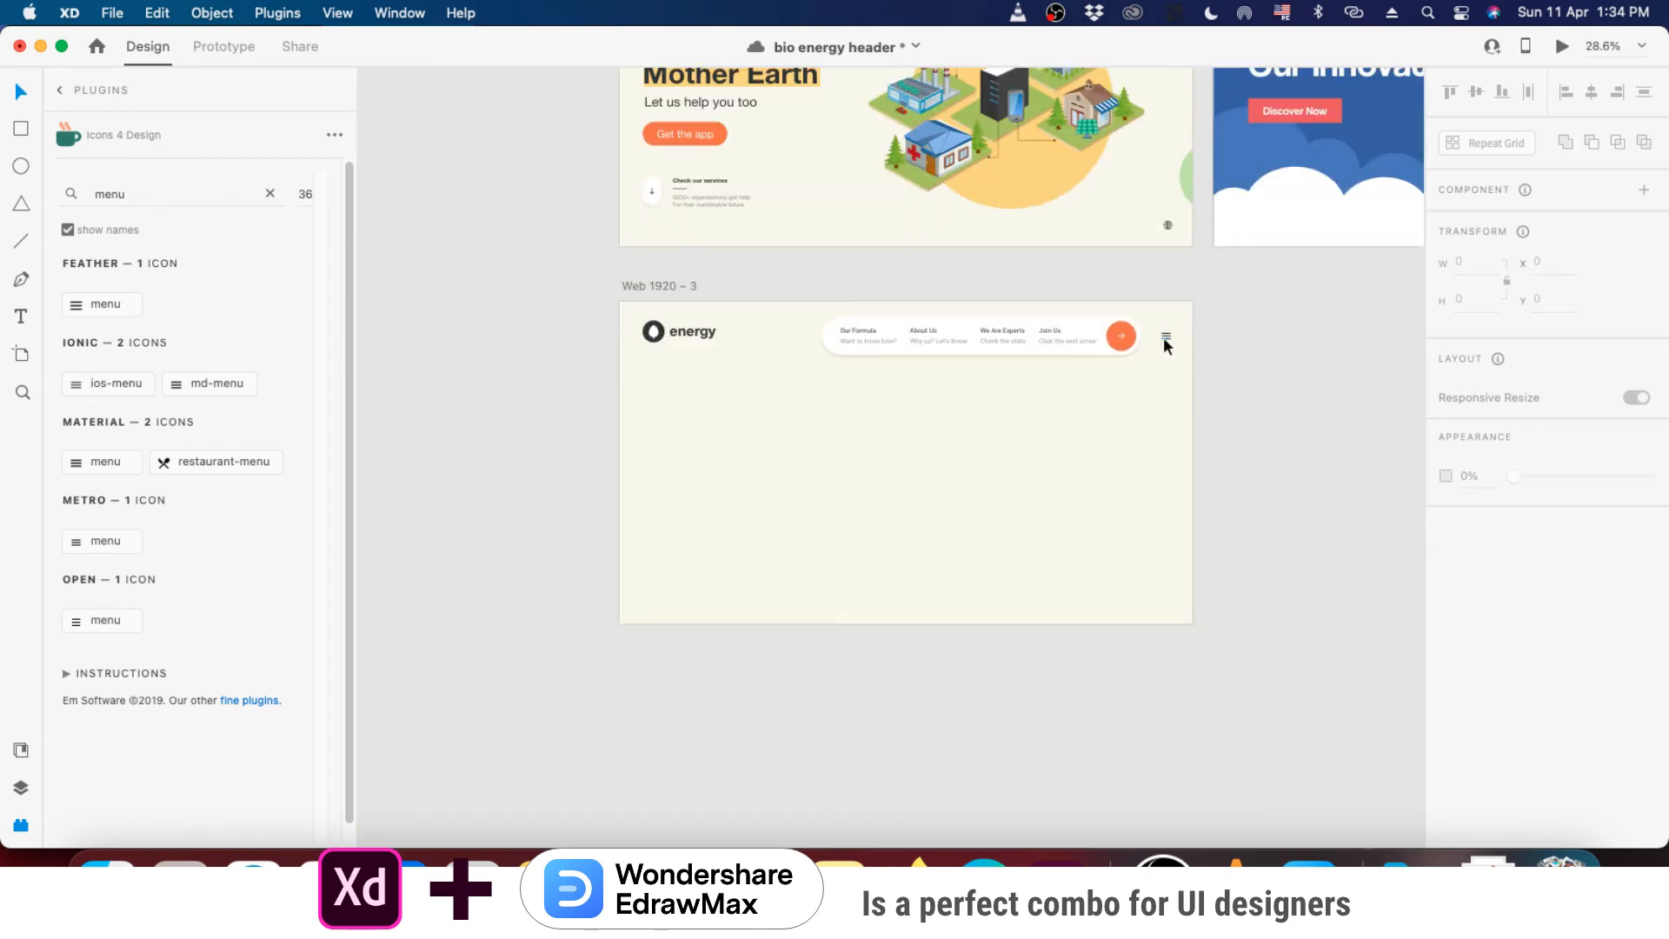
pyautogui.scroll(4, 1163, 336)
pyautogui.scroll(-6, 1171, 334)
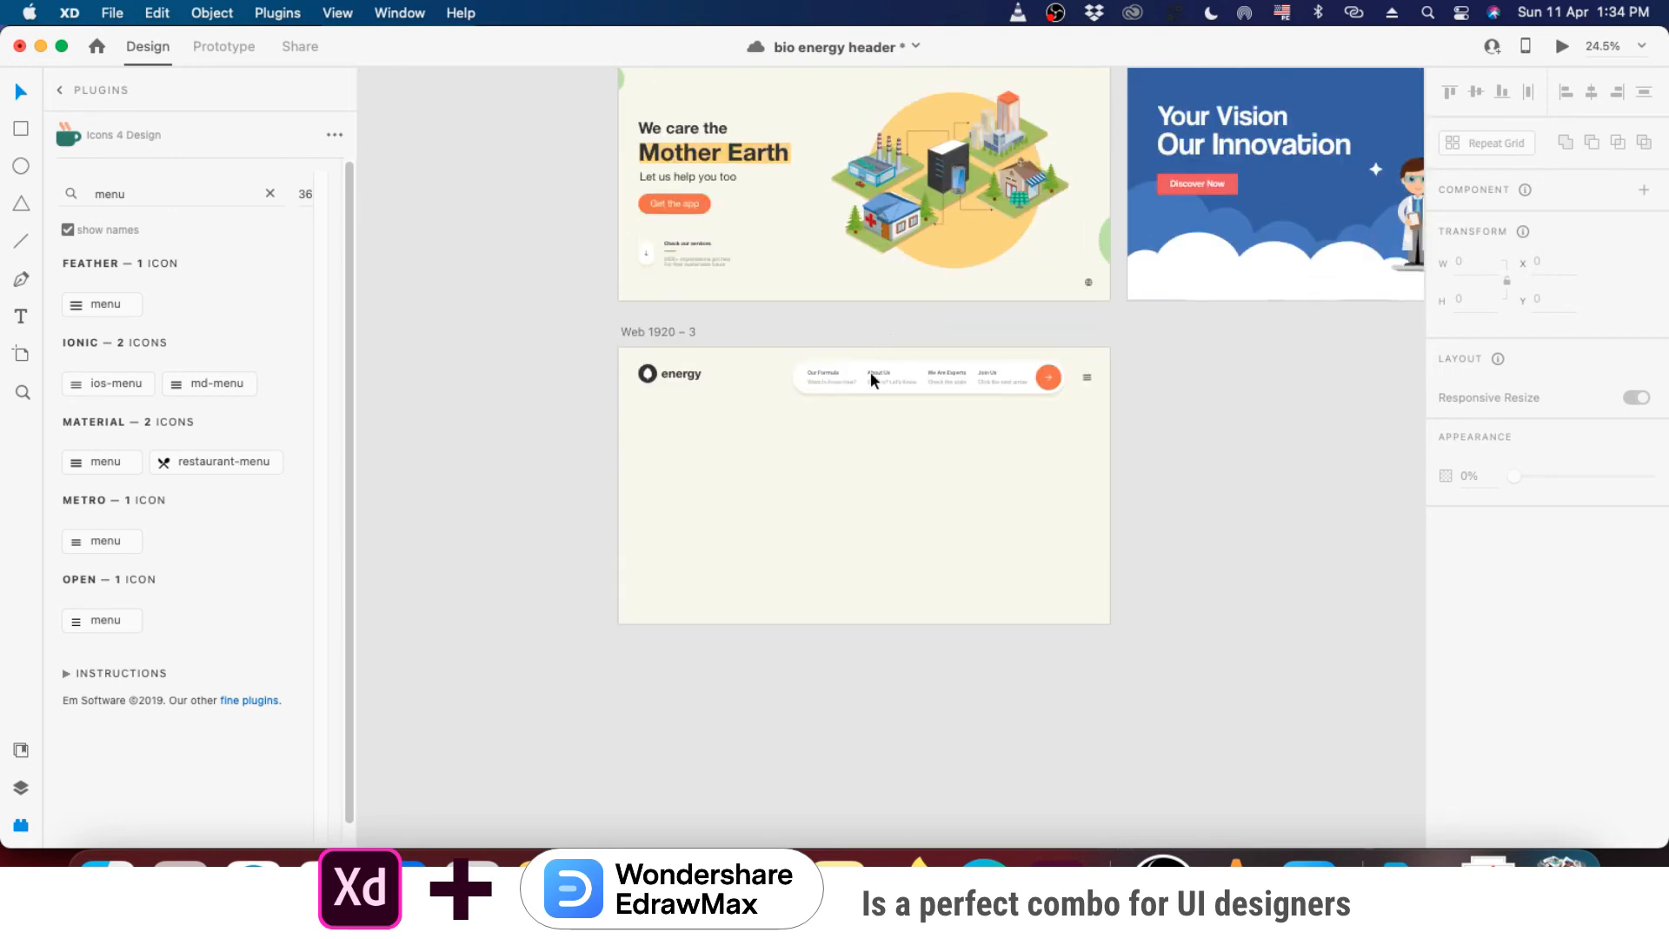
pyautogui.scroll(4, 872, 373)
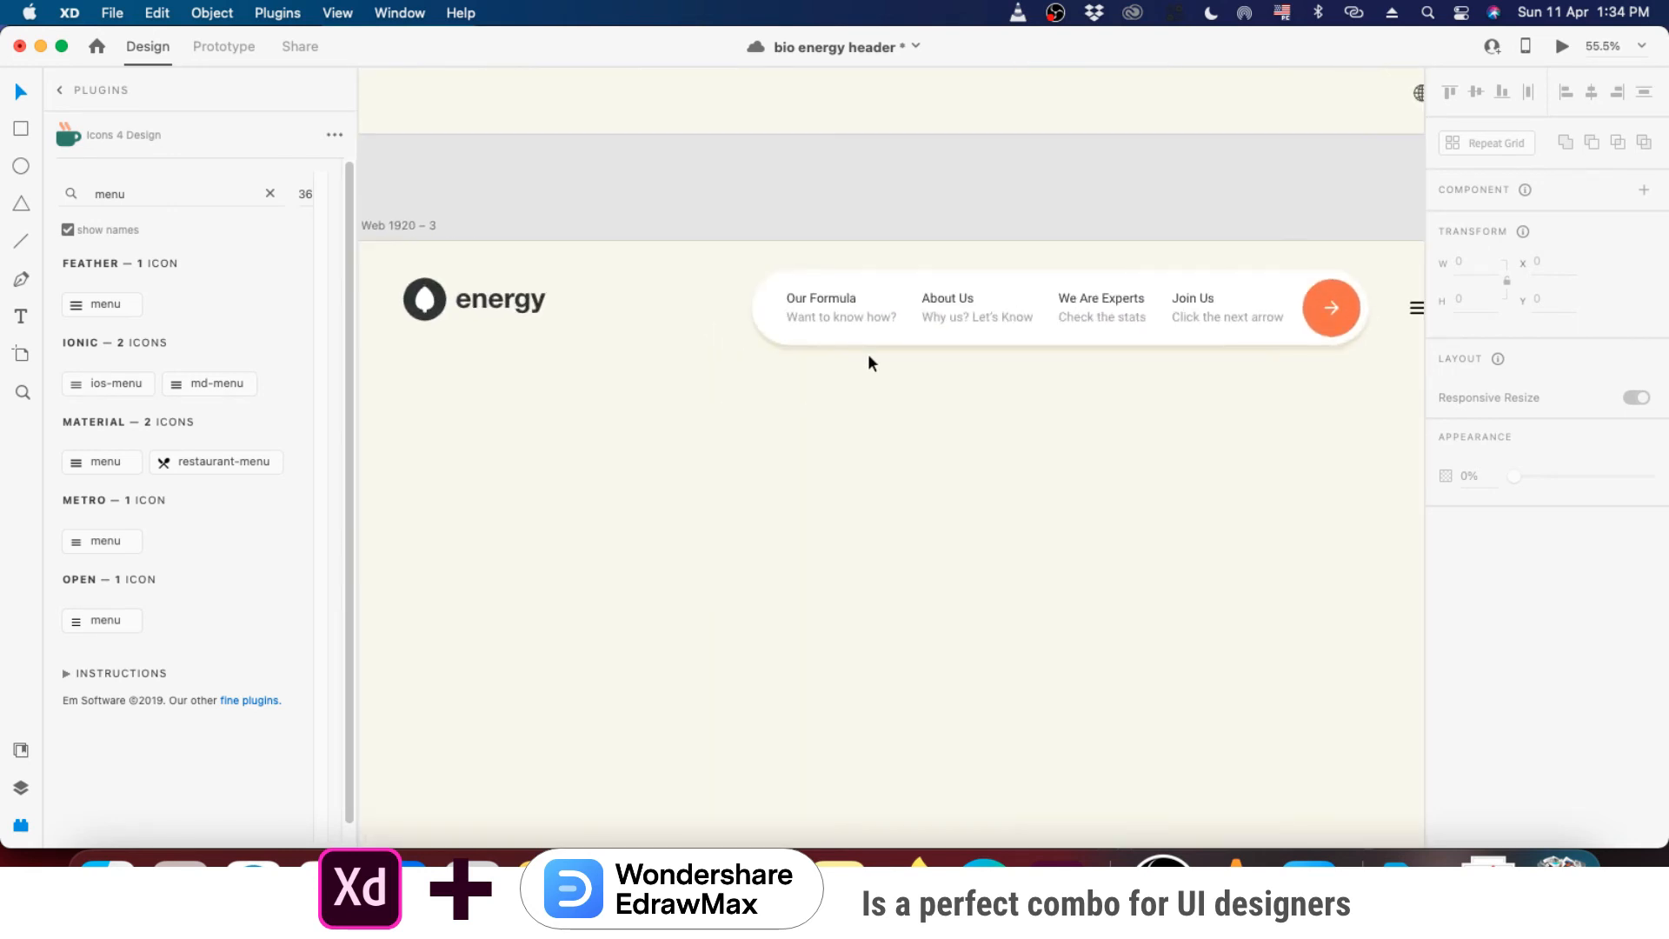
pyautogui.scroll(-1, 867, 353)
pyautogui.scroll(3, 763, 352)
# - Check the text settings of the "Mother Earth" heading on the original artboard
pyautogui.click(606, 81)
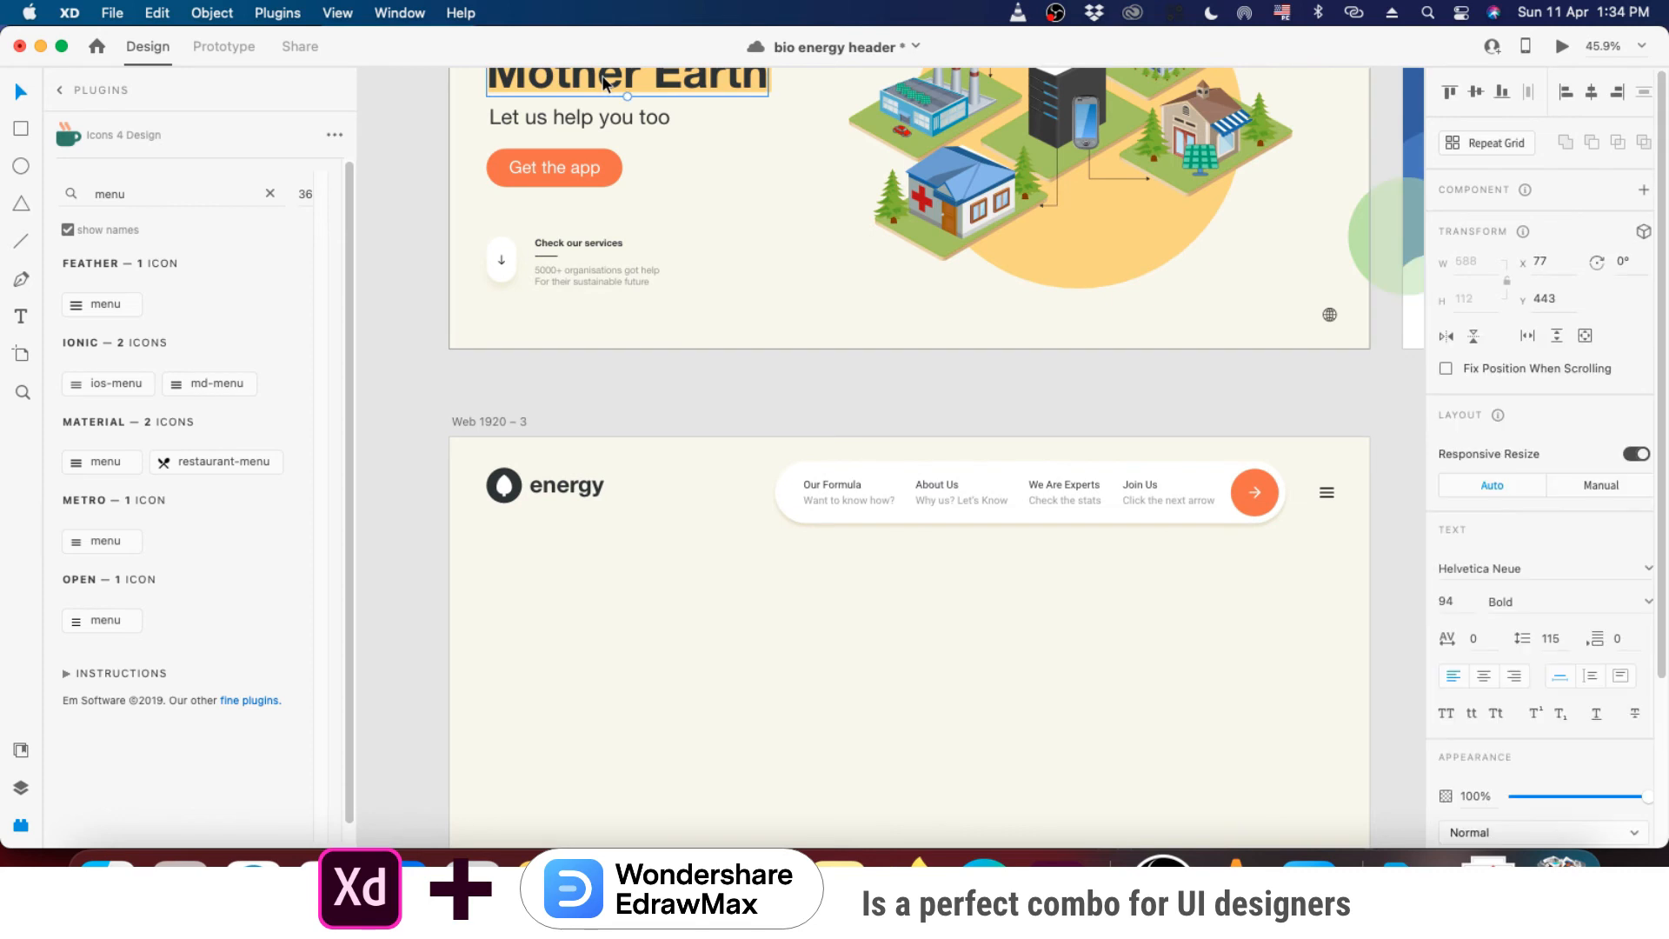
pyautogui.scroll(-2, 740, 504)
pyautogui.click(704, 513)
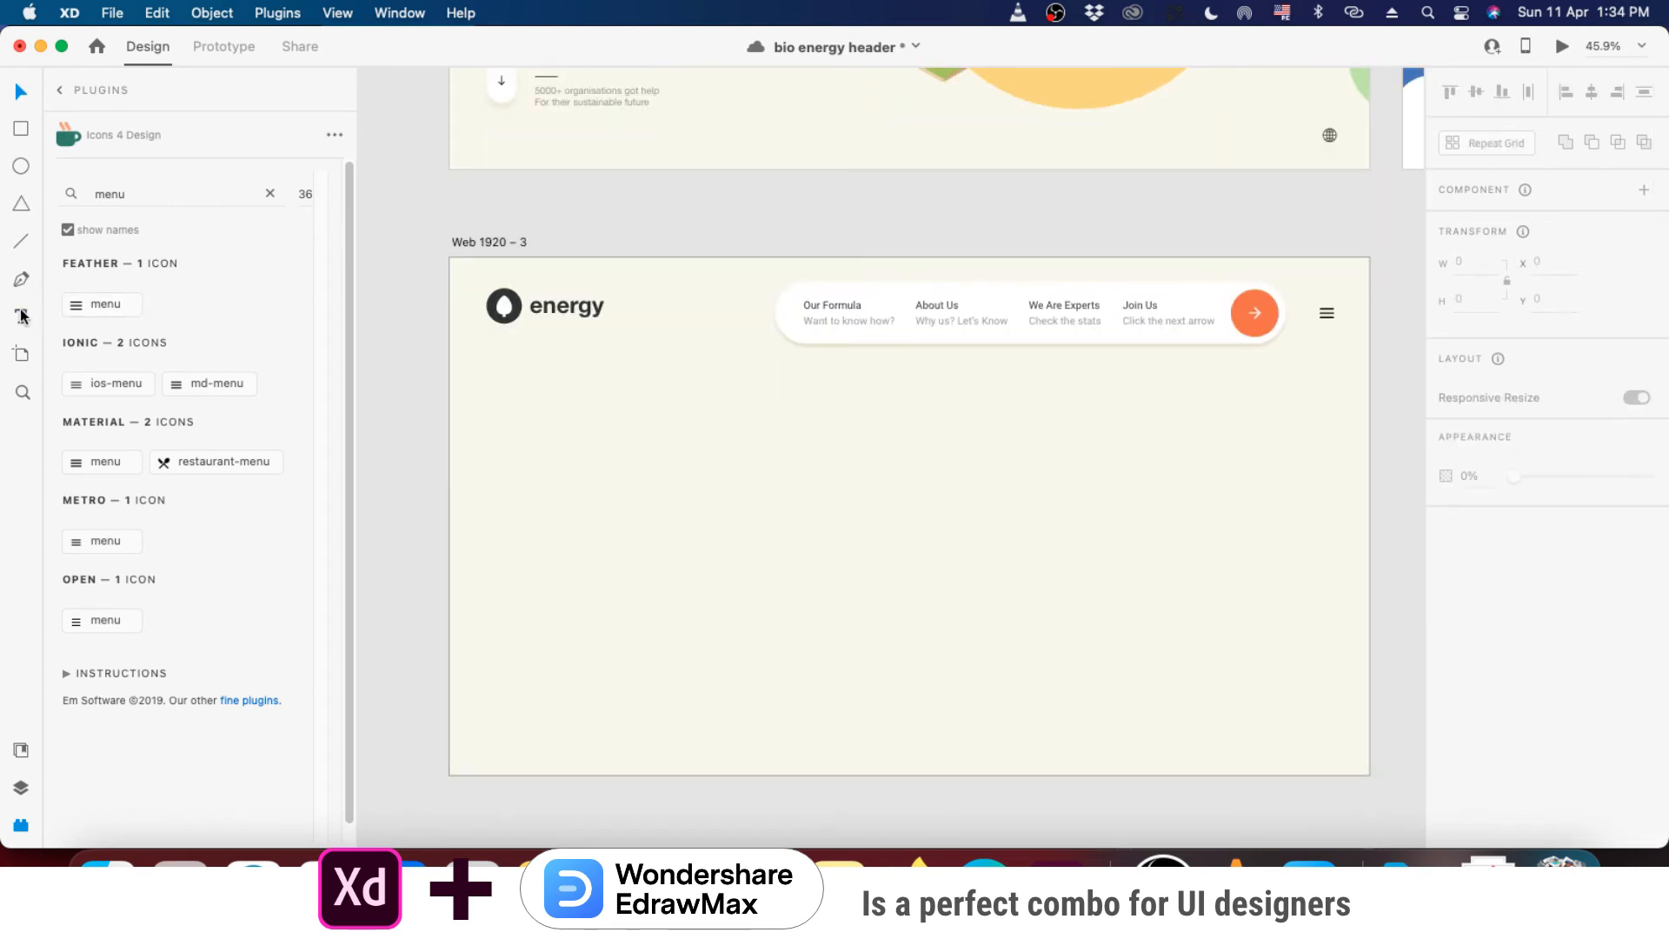
# - Add the text "We care the" below the logo on the new artboard and set its font size to 80
pyautogui.click(491, 471)
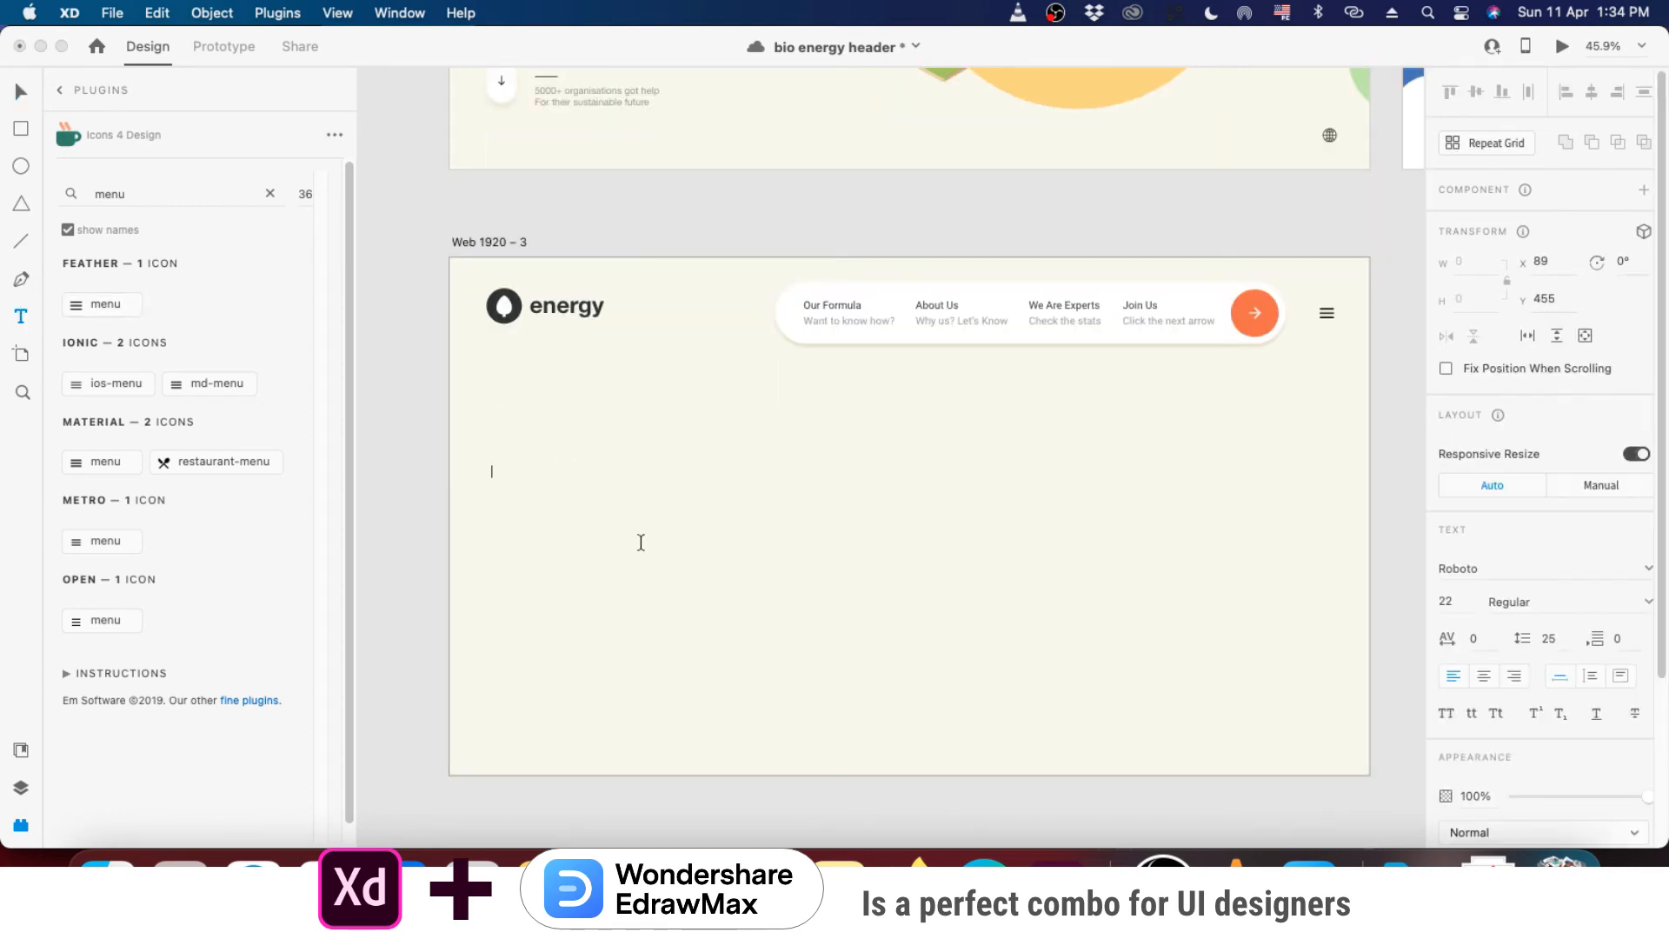
pyautogui.write('We')
pyautogui.click(22, 90)
pyautogui.click(1446, 601)
pyautogui.write('80')
pyautogui.press('Return')
# - Add a second headline line directly beneath "We care the" reading "Mother Earth"
pyautogui.doubleClick(663, 509)
pyautogui.write('Mother Nature')
pyautogui.moveTo(663, 464); pyautogui.dragTo(735, 519)
pyautogui.press('Escape')
pyautogui.doubleClick(639, 511)
pyautogui.write('Earth')
pyautogui.press('Escape')
# - Set the "Mother Earth" line to font size 120 and Bold weight
pyautogui.click(1447, 602)
pyautogui.hotkey('shift', 'Up')
pyautogui.hotkey('shift', 'Up')
pyautogui.hotkey('shift', 'Up')
pyautogui.hotkey('shift', 'Up')
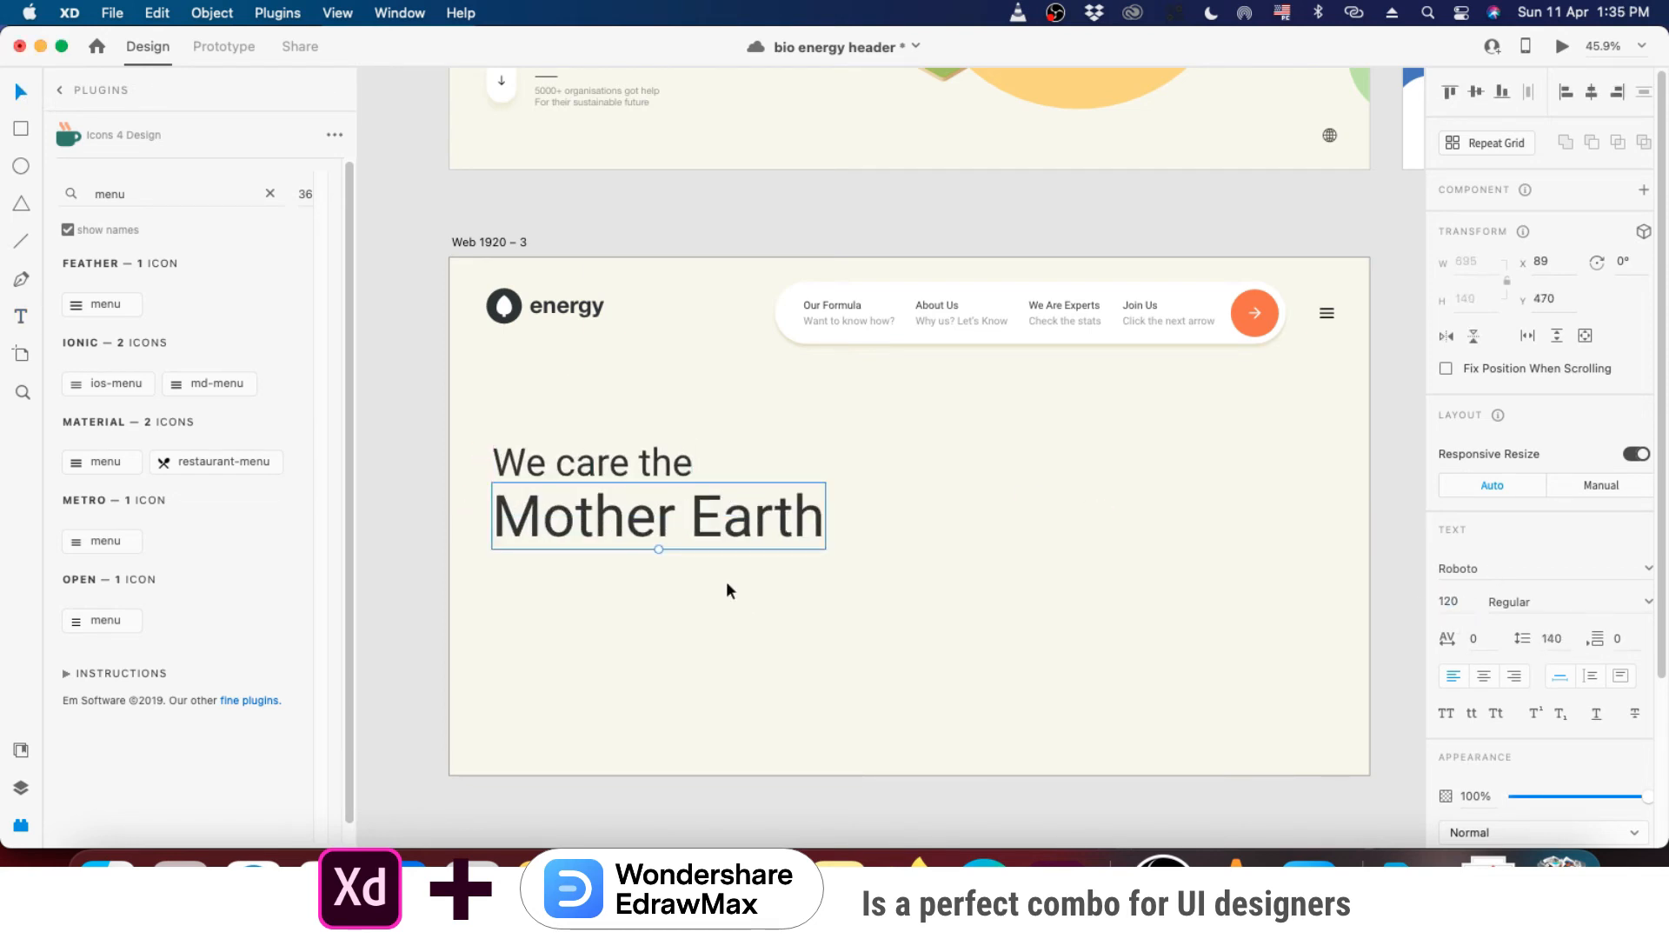
pyautogui.click(1646, 603)
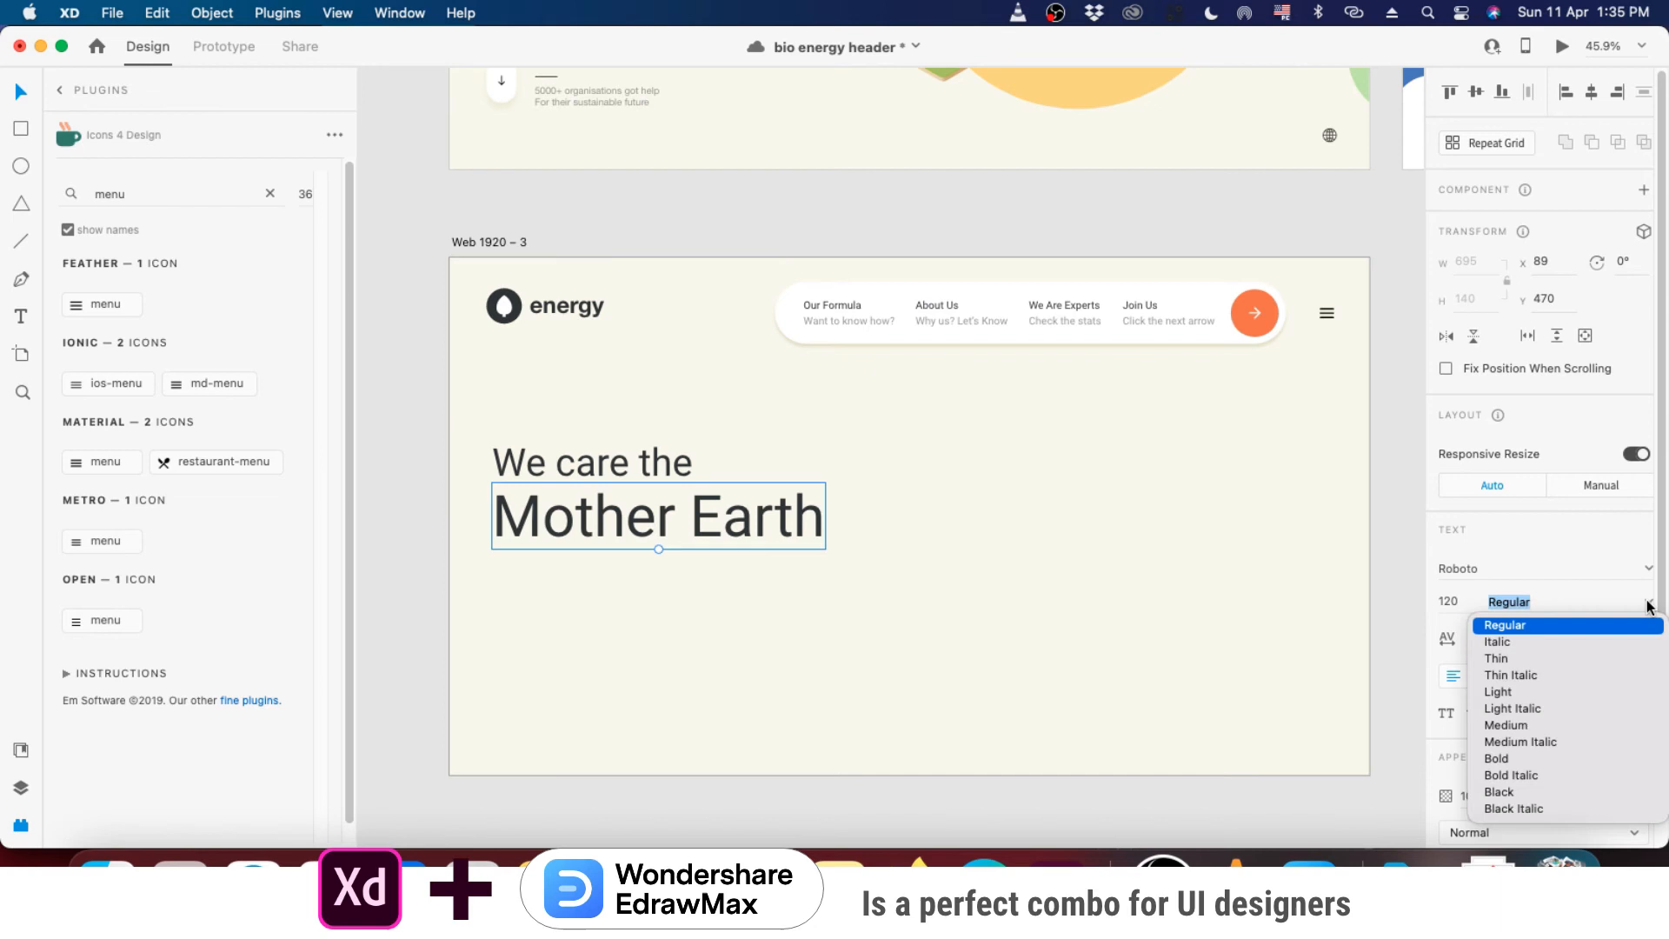
pyautogui.click(1496, 758)
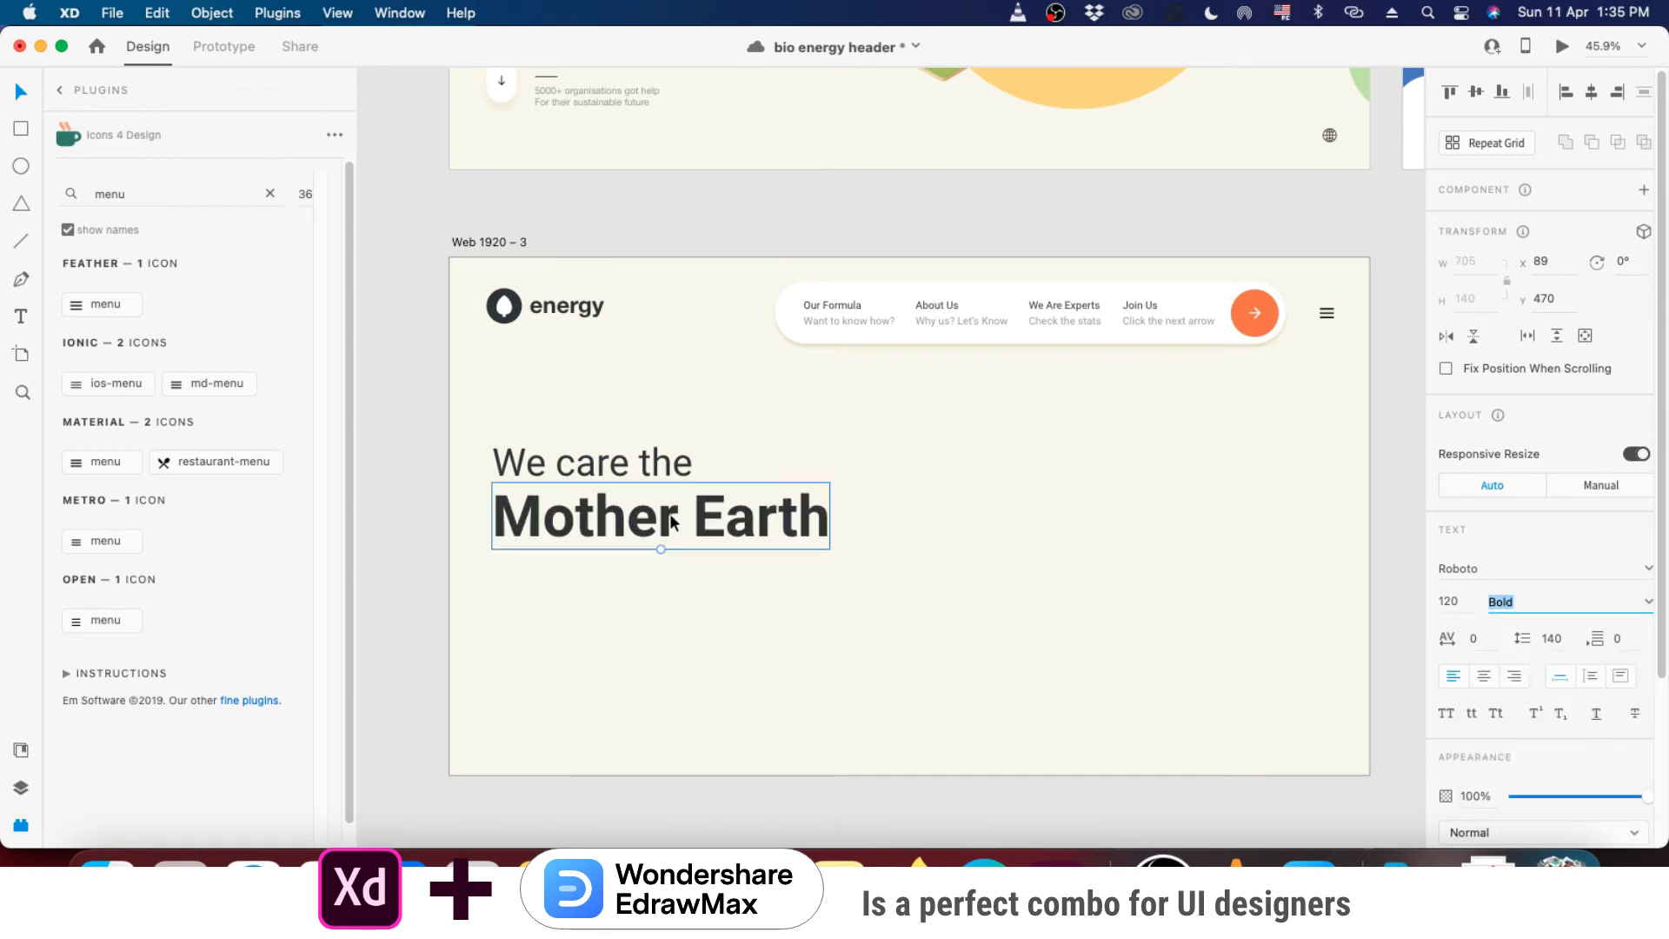
# - Draw a rectangle about 722 by 106 px over the "Mother Earth" text
pyautogui.scroll(5, 582, 522)
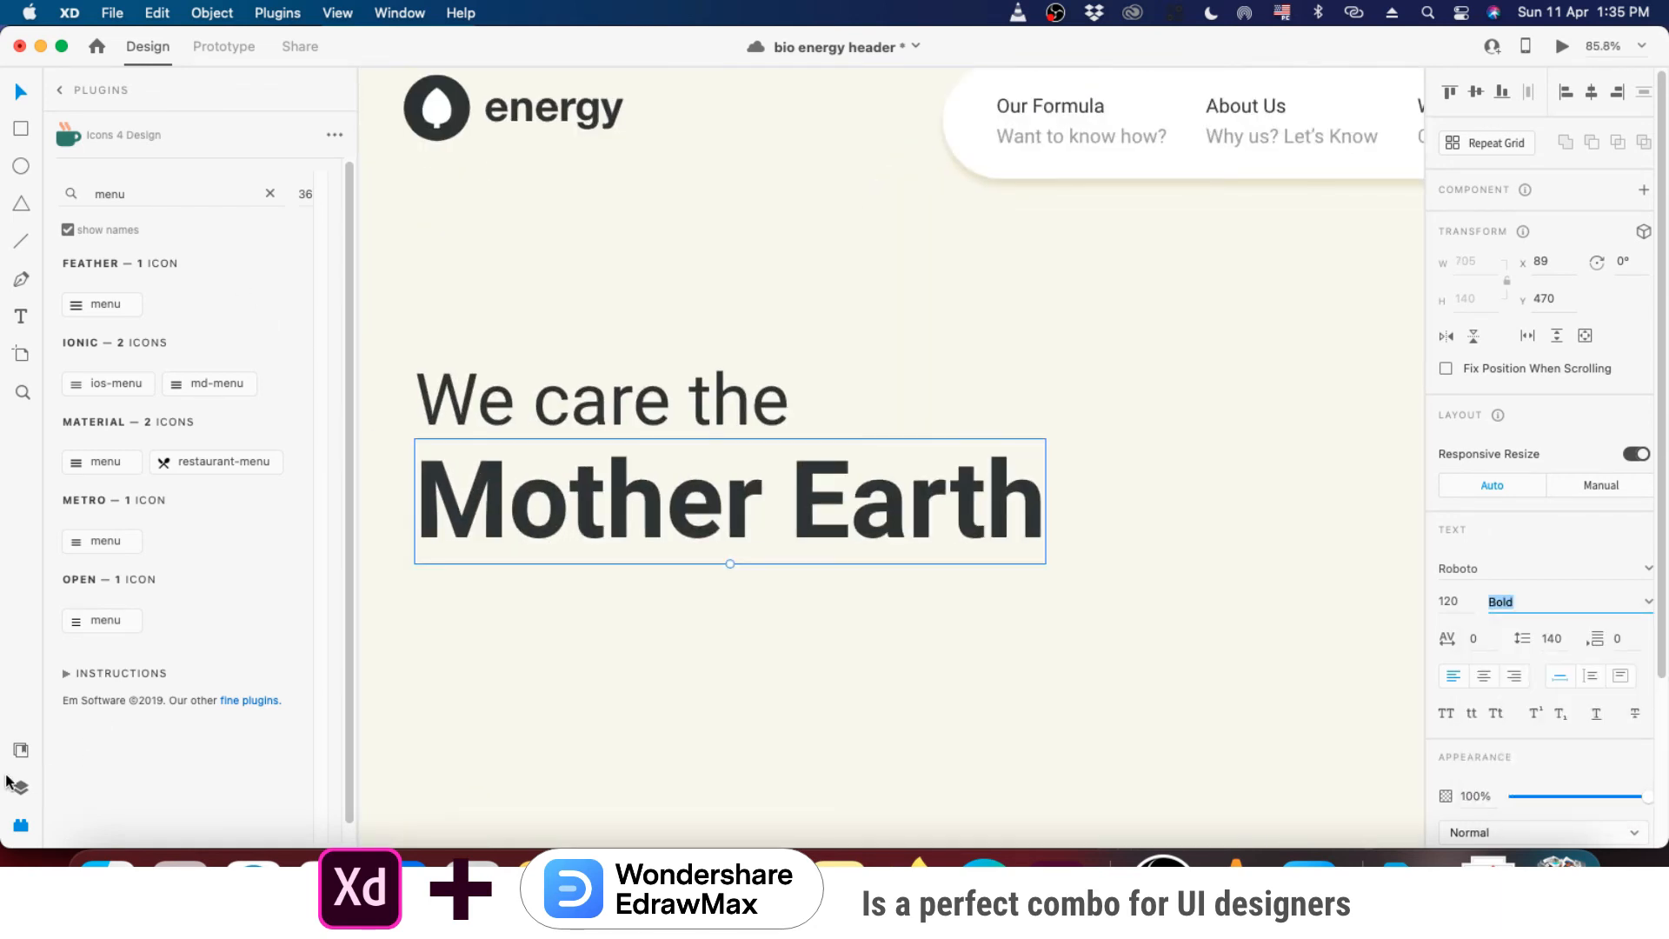
pyautogui.click(22, 824)
pyautogui.hscroll(-5, 339, 506)
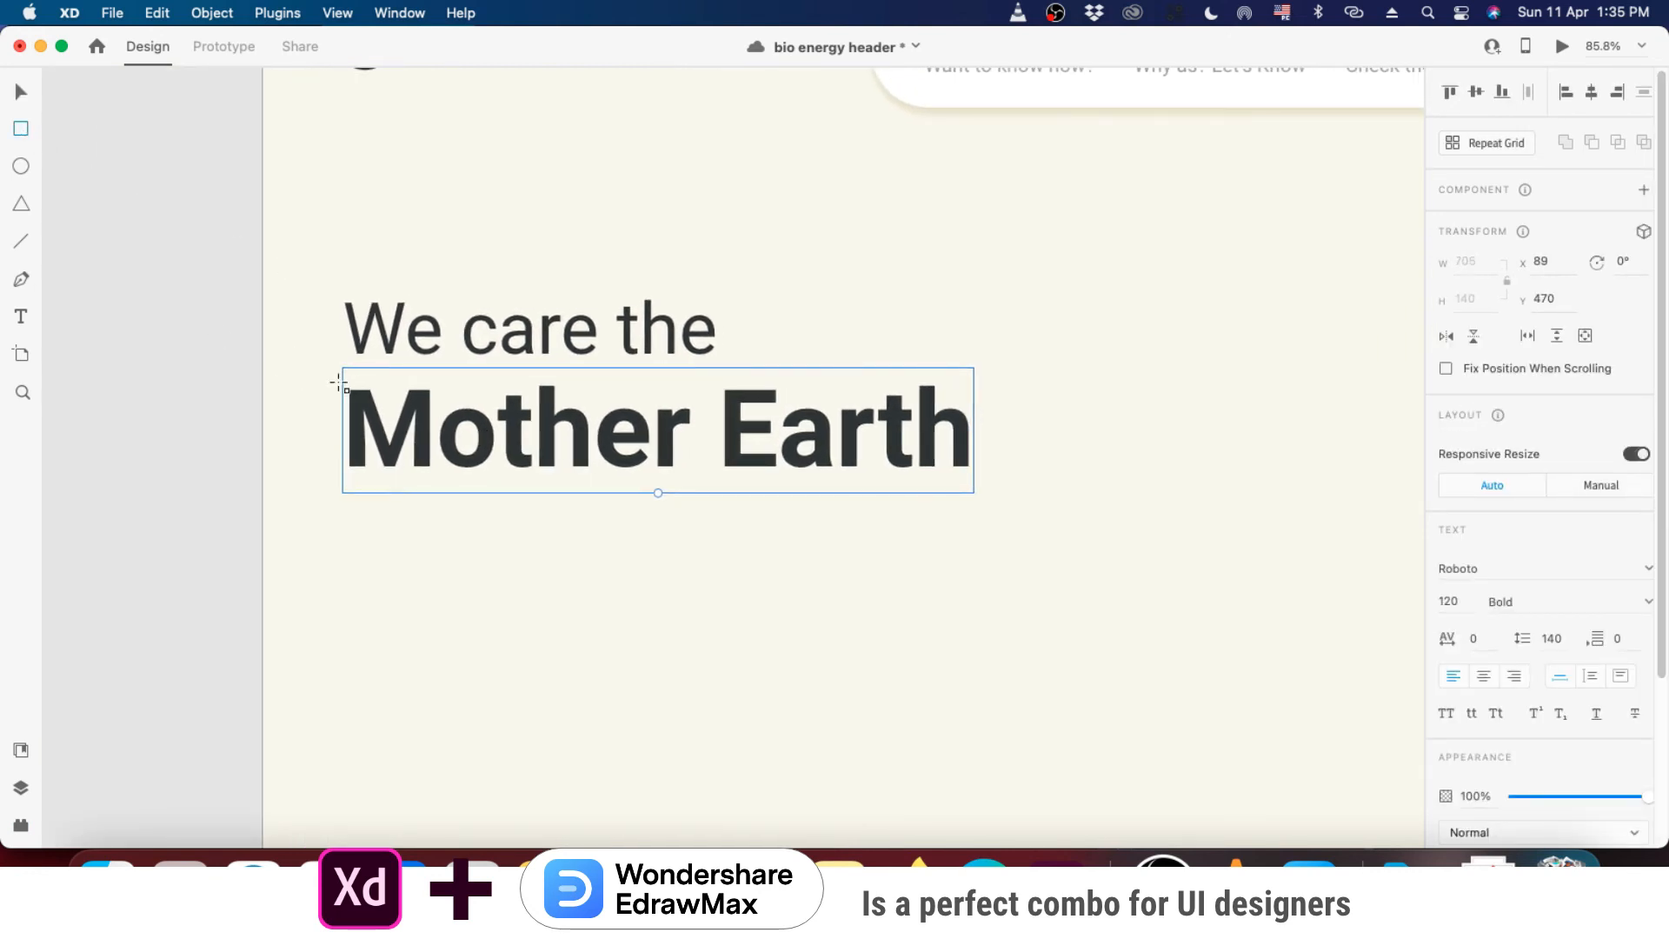
pyautogui.moveTo(342, 384); pyautogui.dragTo(989, 479)
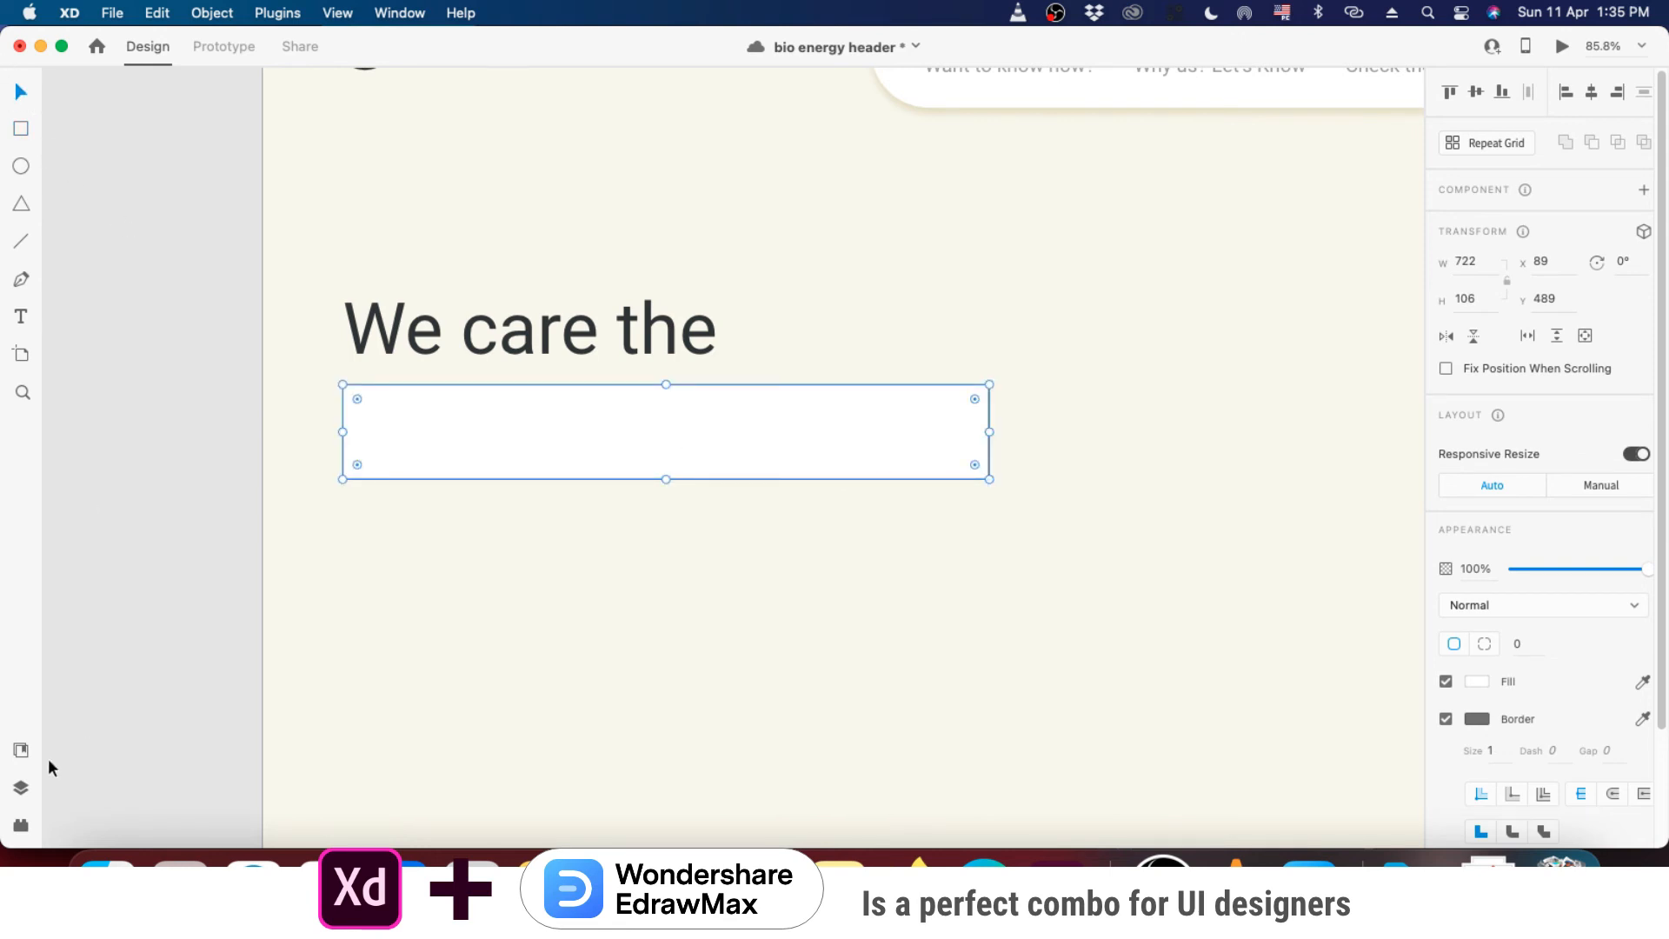
# - Fill the rectangle with the saved yellow #FFD482 and send it behind the "Mother Earth" text
pyautogui.click(20, 750)
pyautogui.click(287, 323)
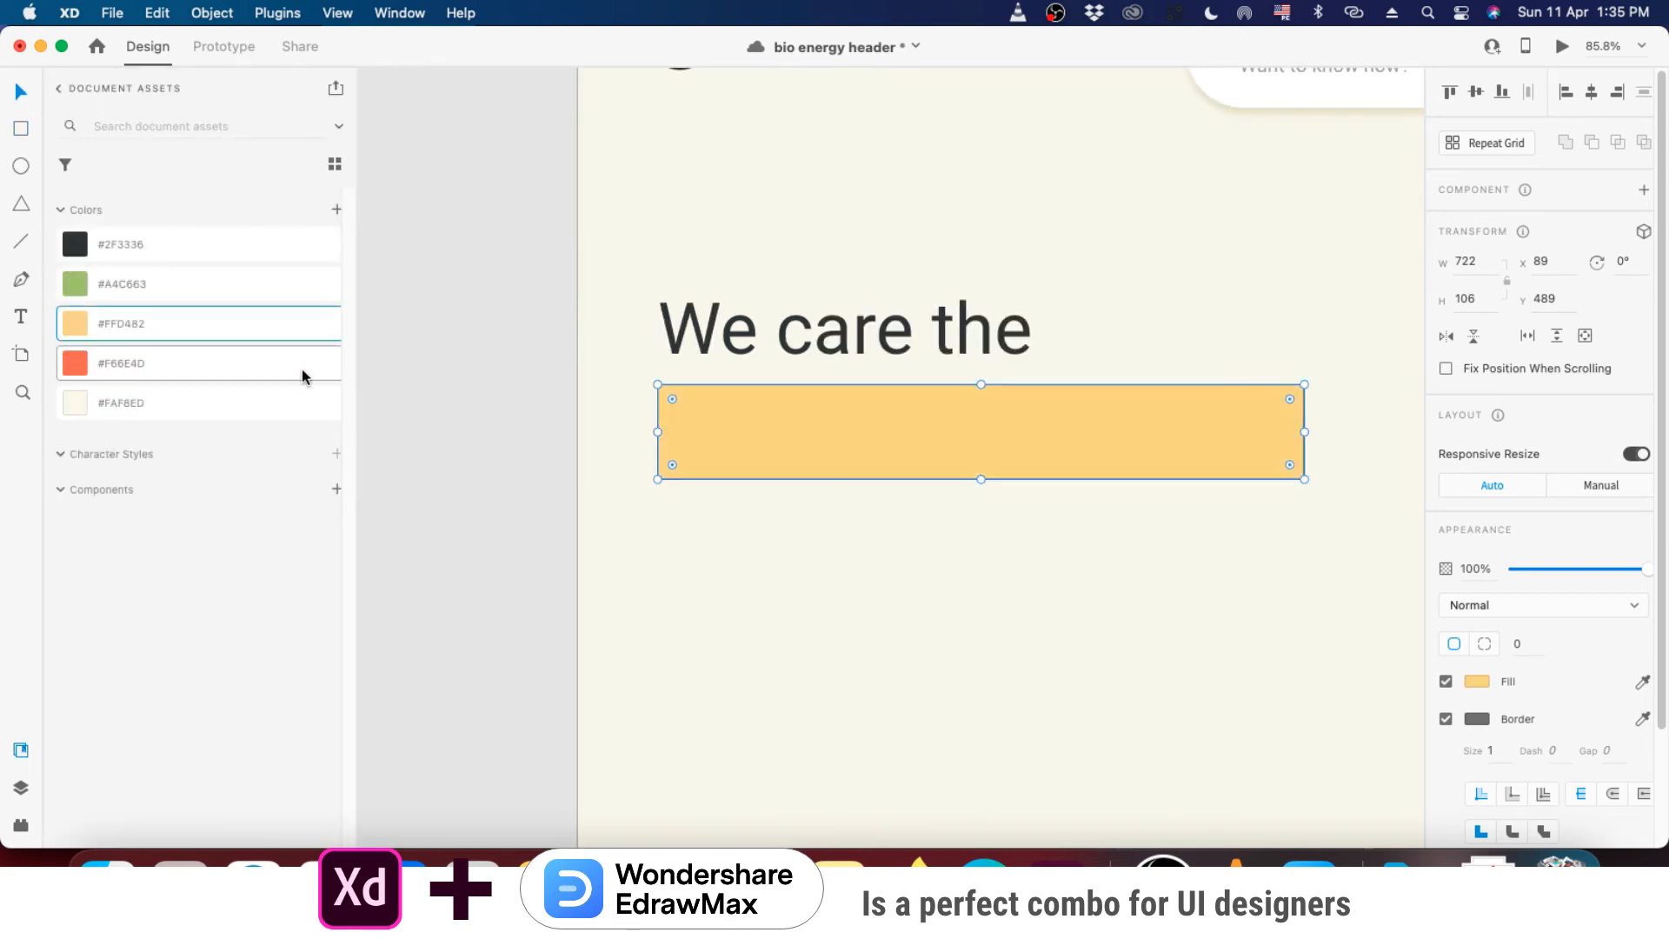
pyautogui.press('super+bracketleft')
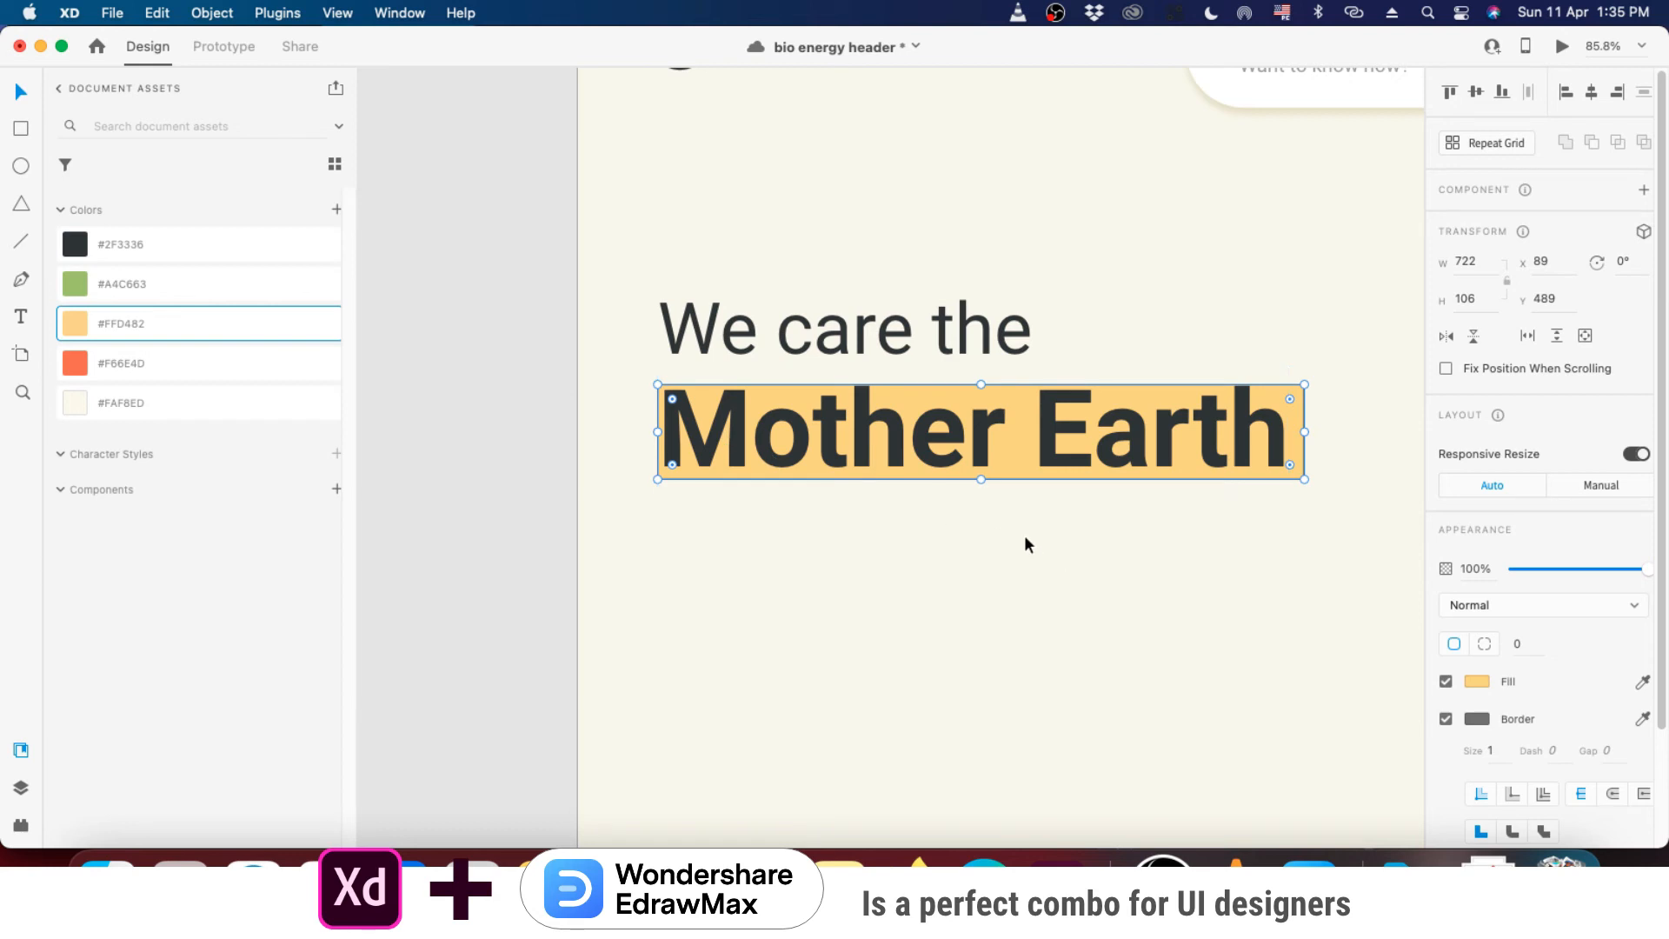
# - Trim the yellow highlight rectangle to about 705 by 98 px to fit the text and remove its border
pyautogui.moveTo(981, 479); pyautogui.dragTo(980, 472)
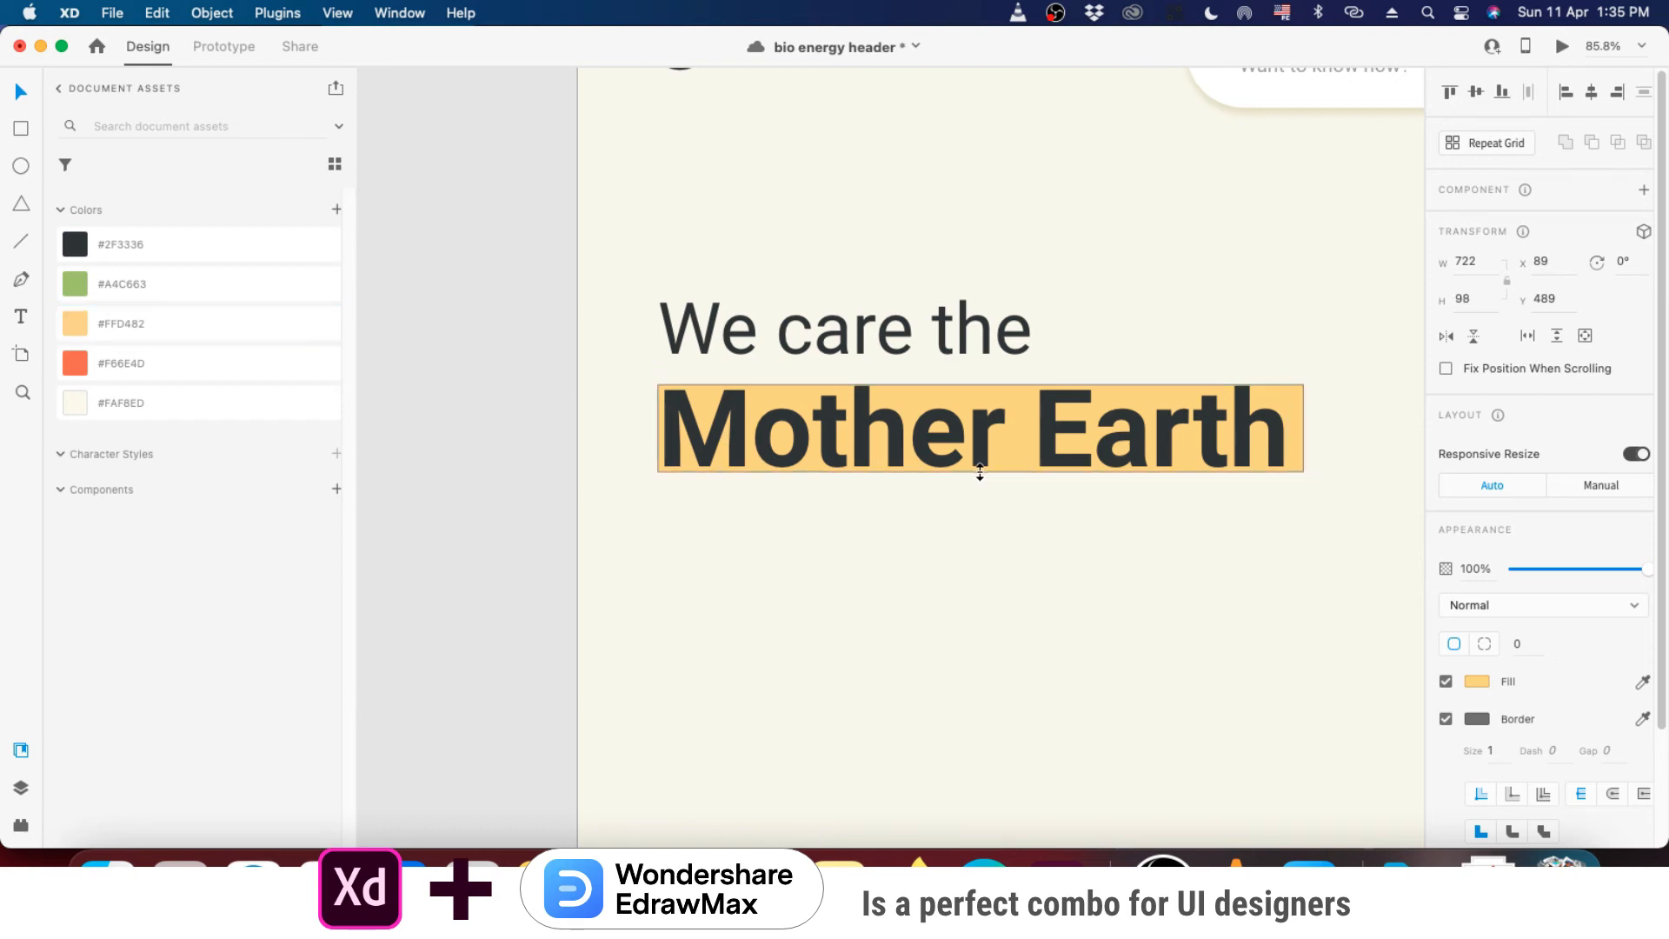
pyautogui.moveTo(1301, 427); pyautogui.dragTo(1288, 428)
pyautogui.click(1023, 517)
pyautogui.click(1007, 453)
pyautogui.click(1021, 467)
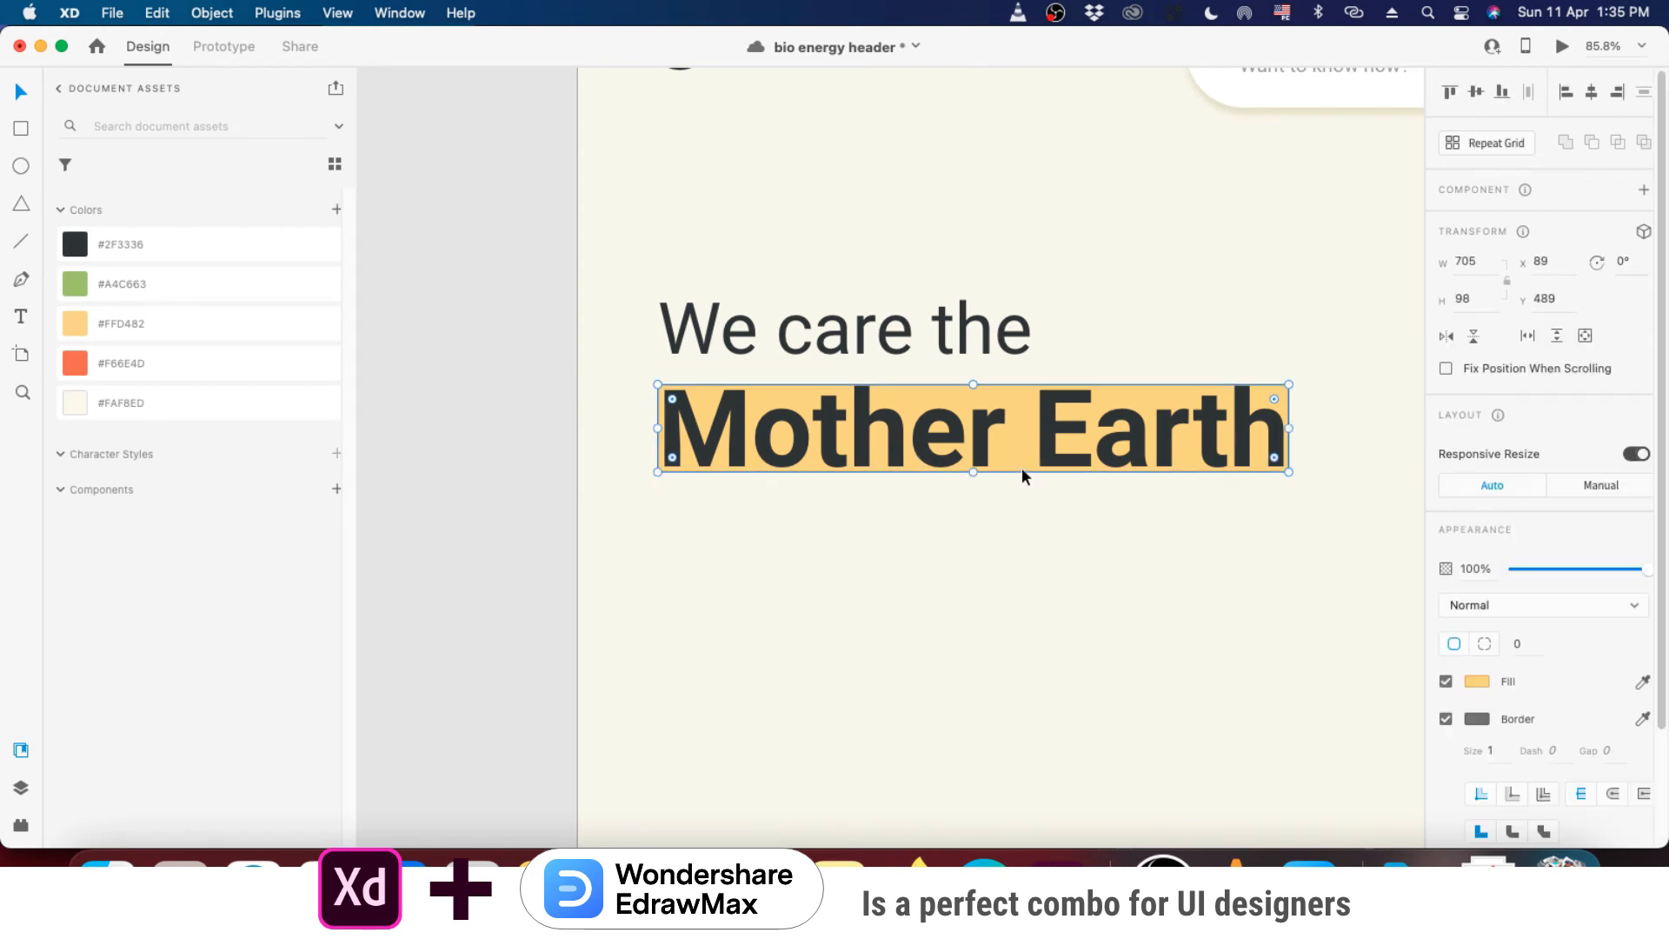
pyautogui.click(1444, 718)
pyautogui.click(1297, 657)
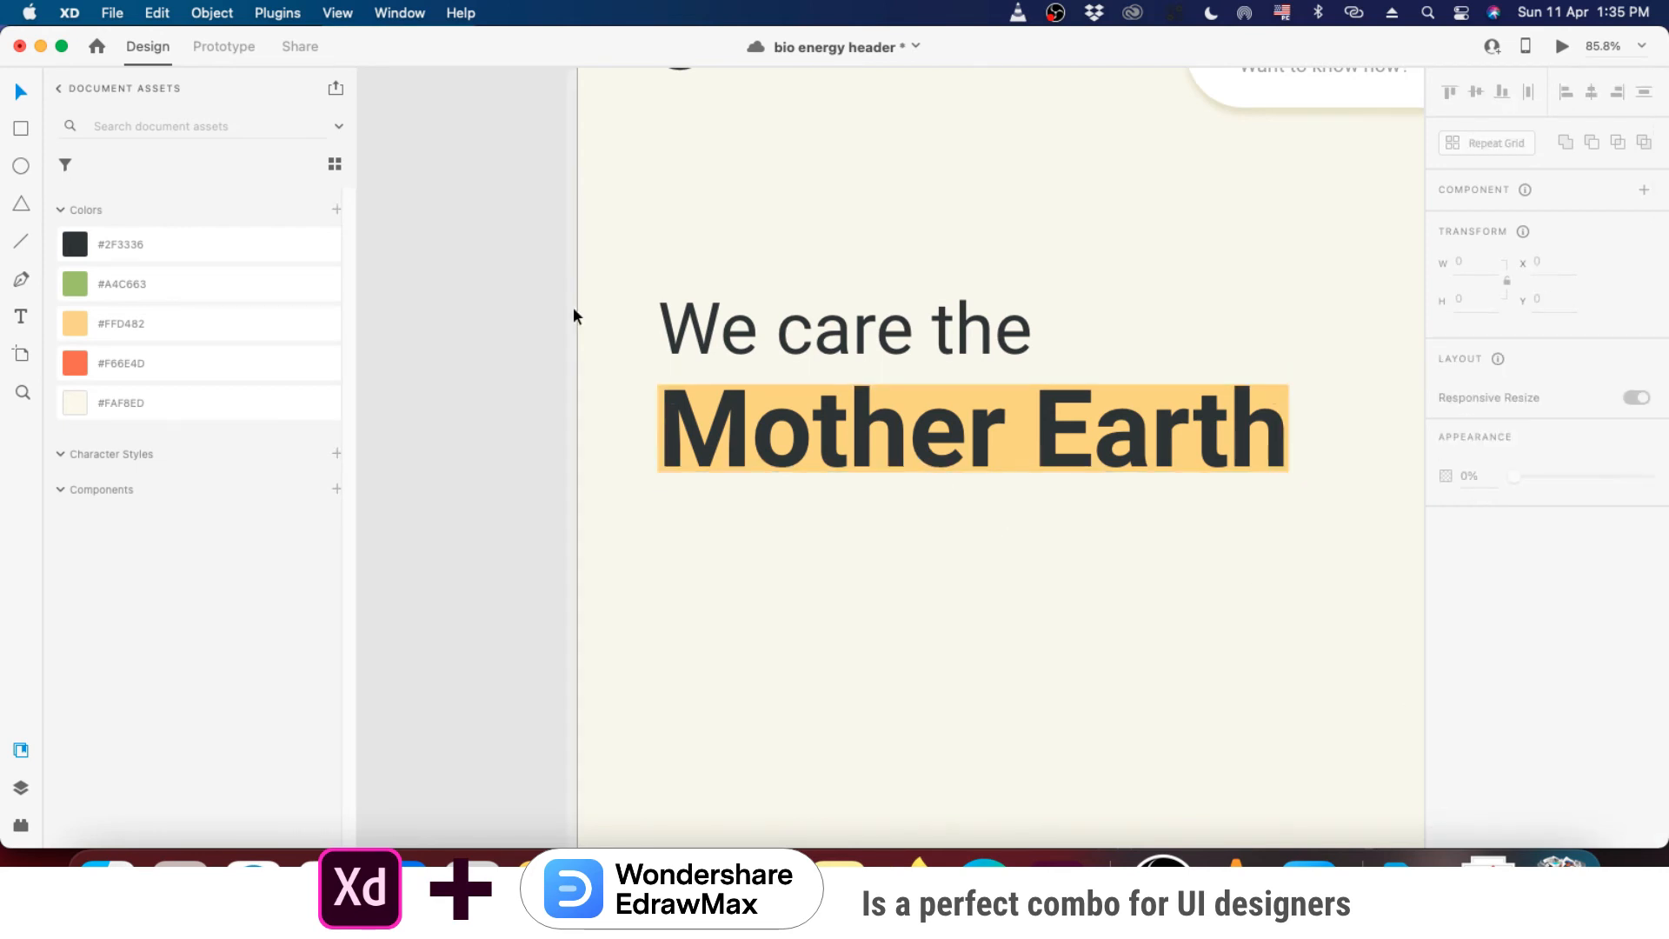
# - Duplicate the "We care the" line below "Mother Earth", reword it as "Let us help you too" and make it smaller
pyautogui.scroll(-8, 618, 388)
pyautogui.scroll(5, 785, 400)
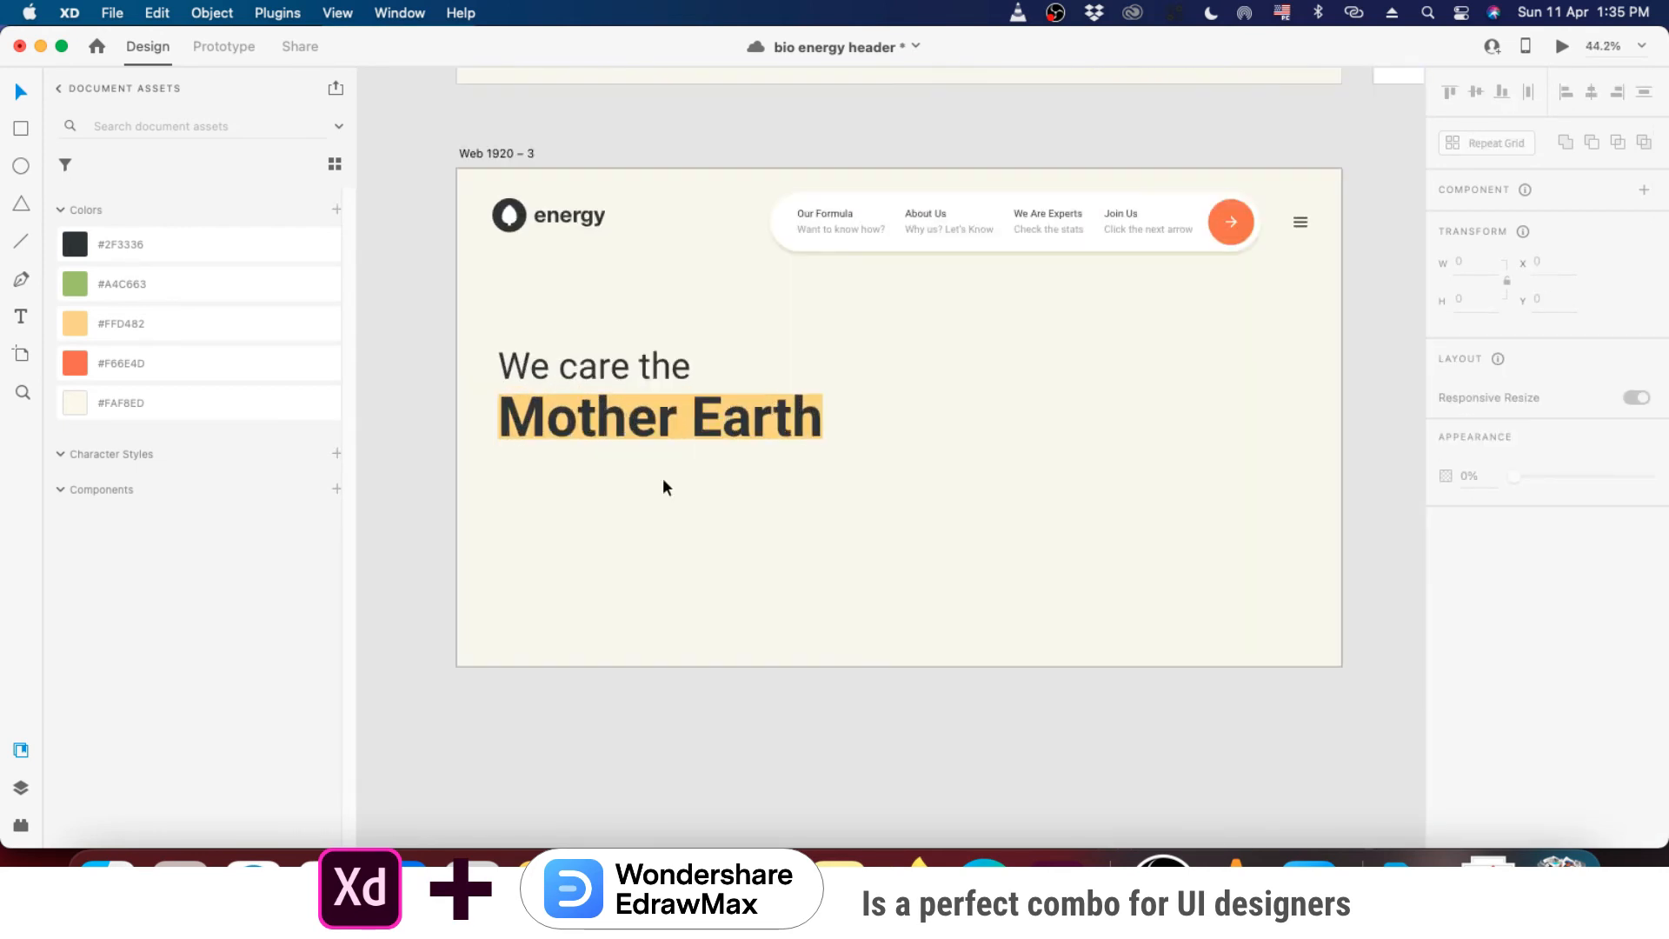
pyautogui.moveTo(621, 370); pyautogui.dragTo(610, 462)
pyautogui.doubleClick(613, 465)
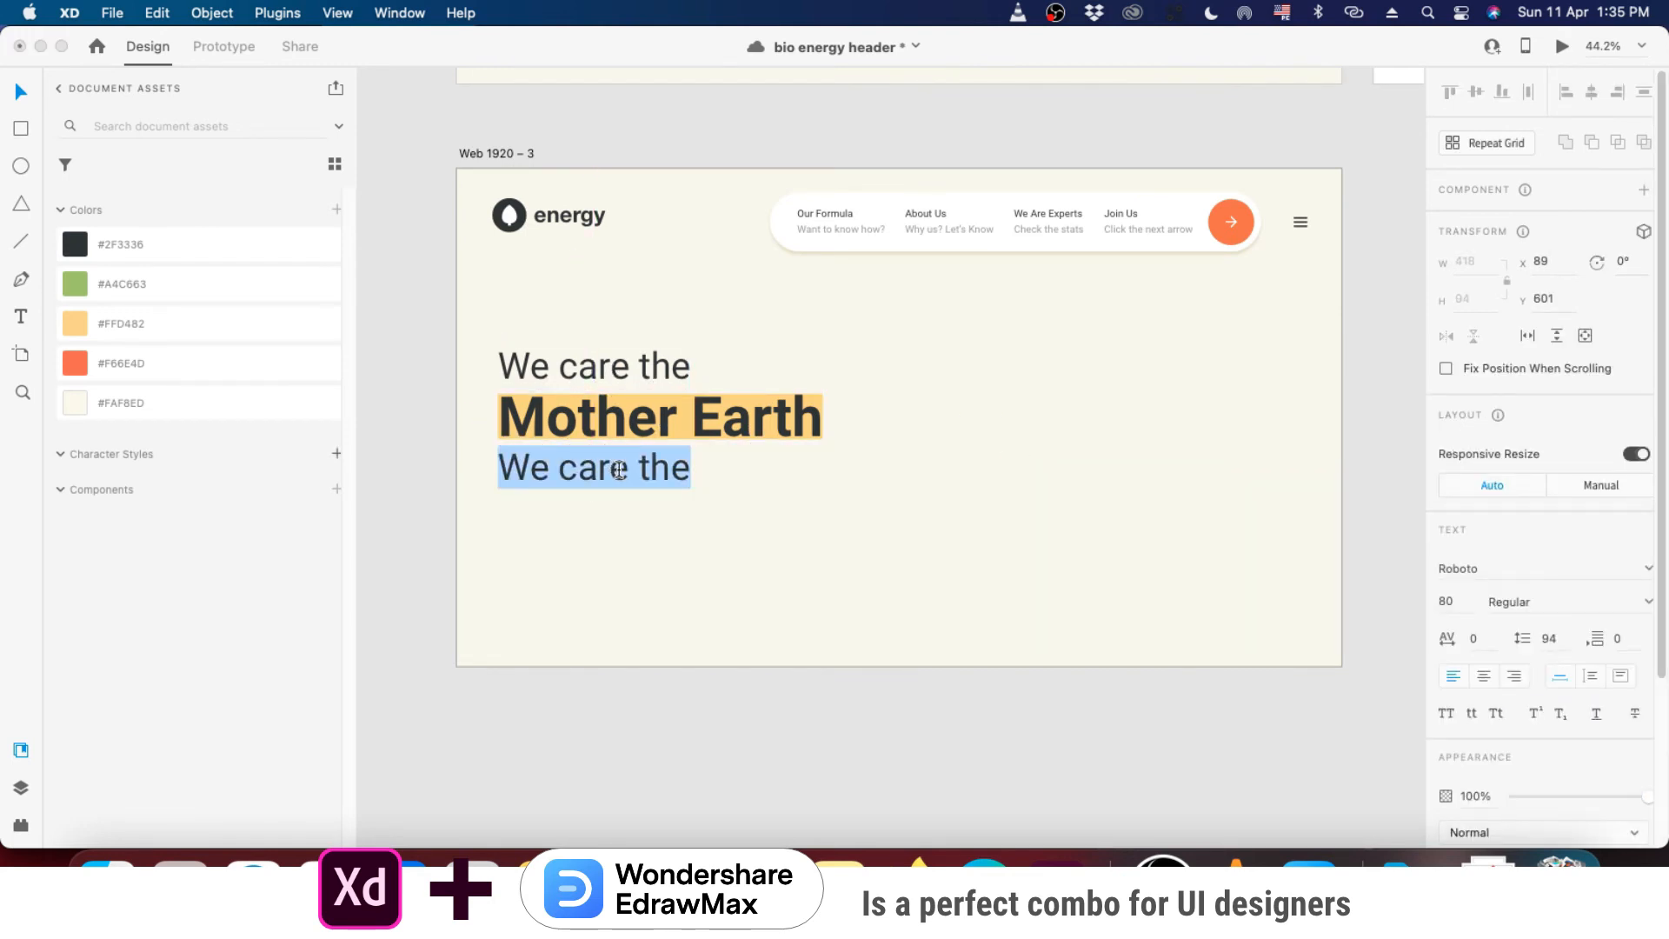
pyautogui.write('Let')
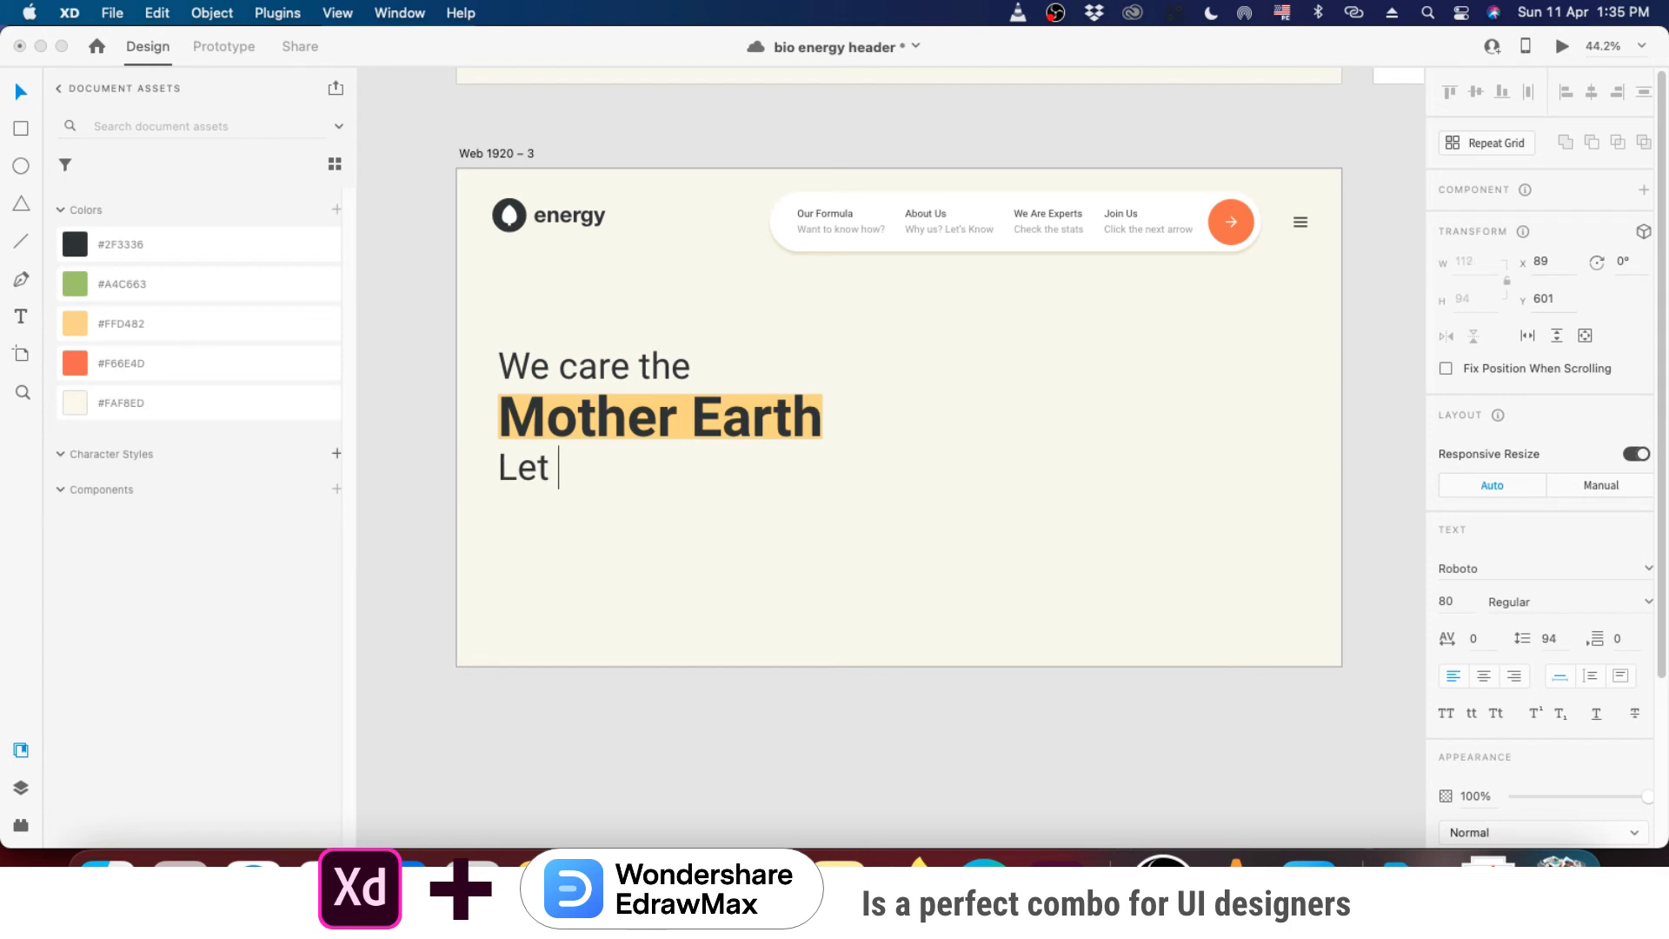
pyautogui.write(' us help you')
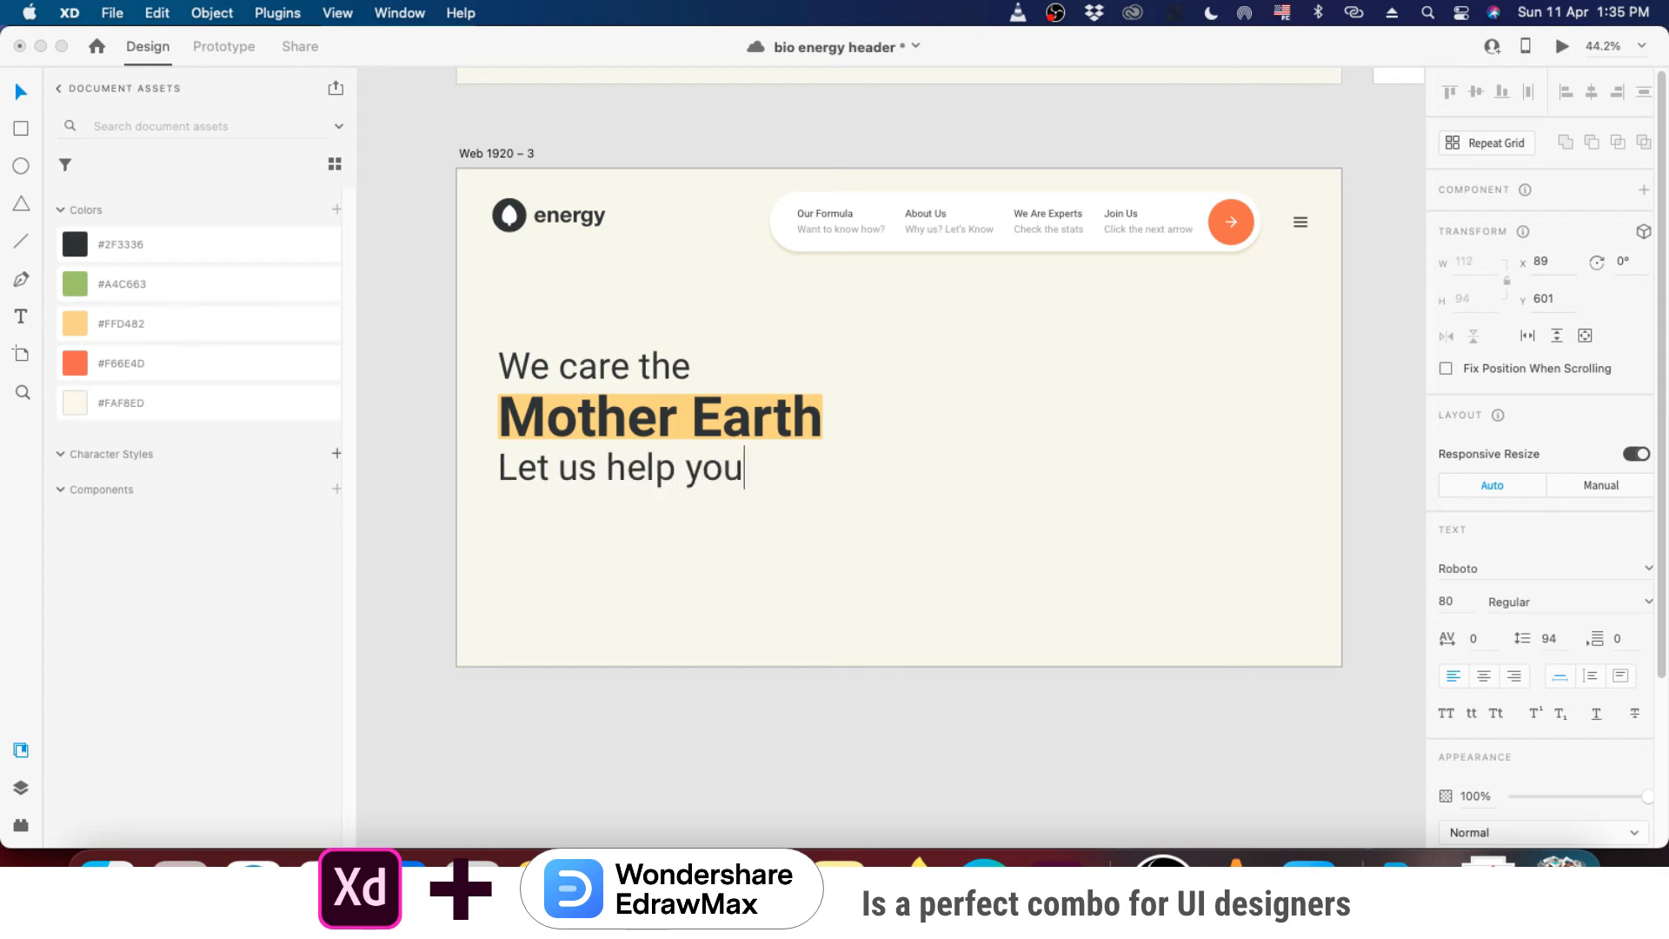
pyautogui.write(' too')
pyautogui.press('Escape')
# - Draw a fully rounded, borderless button about 418 by 106 px below the headline, filled with the saved orange #F66E4D
pyautogui.press('r')
pyautogui.moveTo(498, 516)
pyautogui.mouseDown()
pyautogui.moveTo(596, 583)
pyautogui.moveTo(691, 582)
pyautogui.mouseUp()
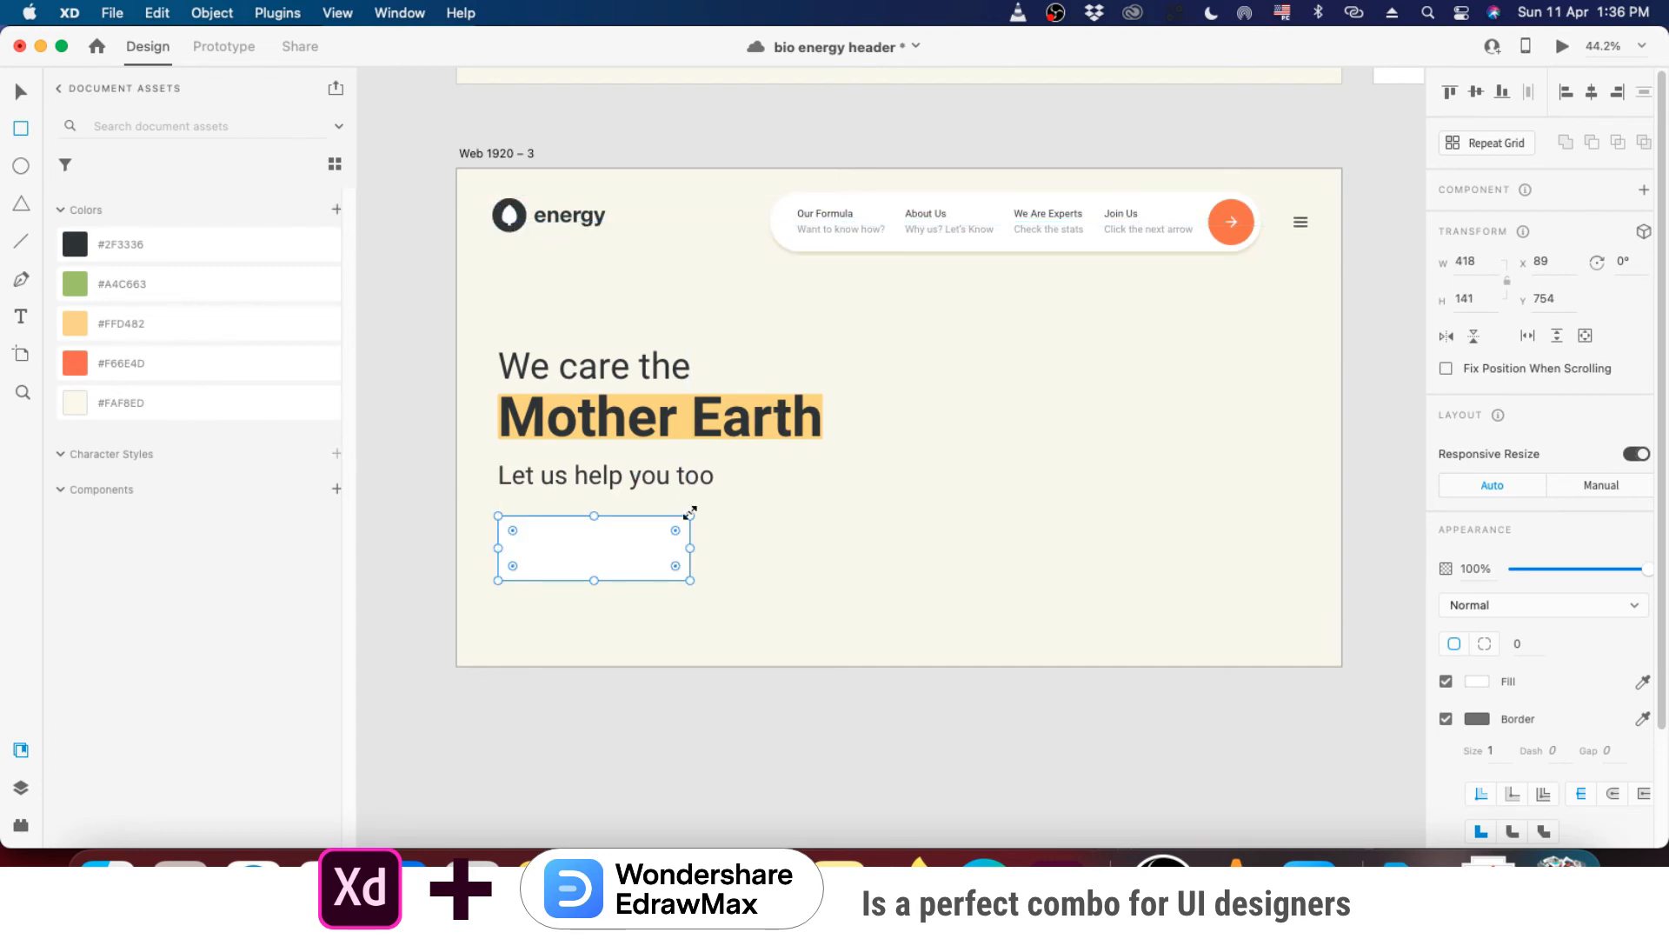
pyautogui.moveTo(676, 531); pyautogui.dragTo(594, 565)
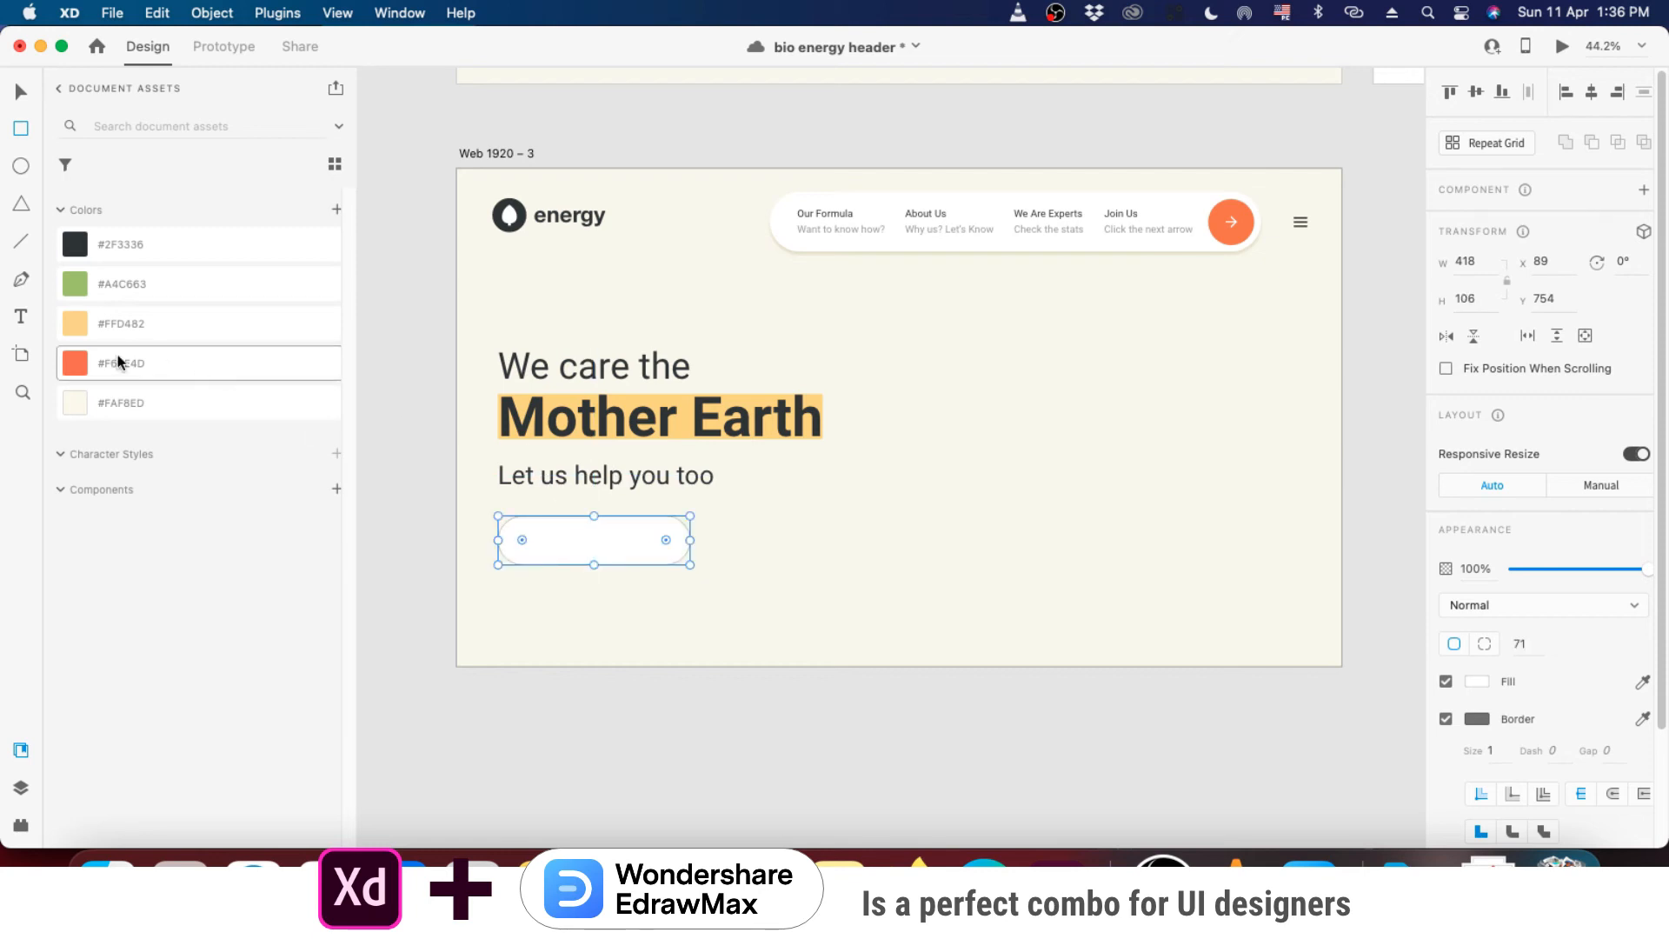
pyautogui.click(68, 365)
pyautogui.click(1445, 719)
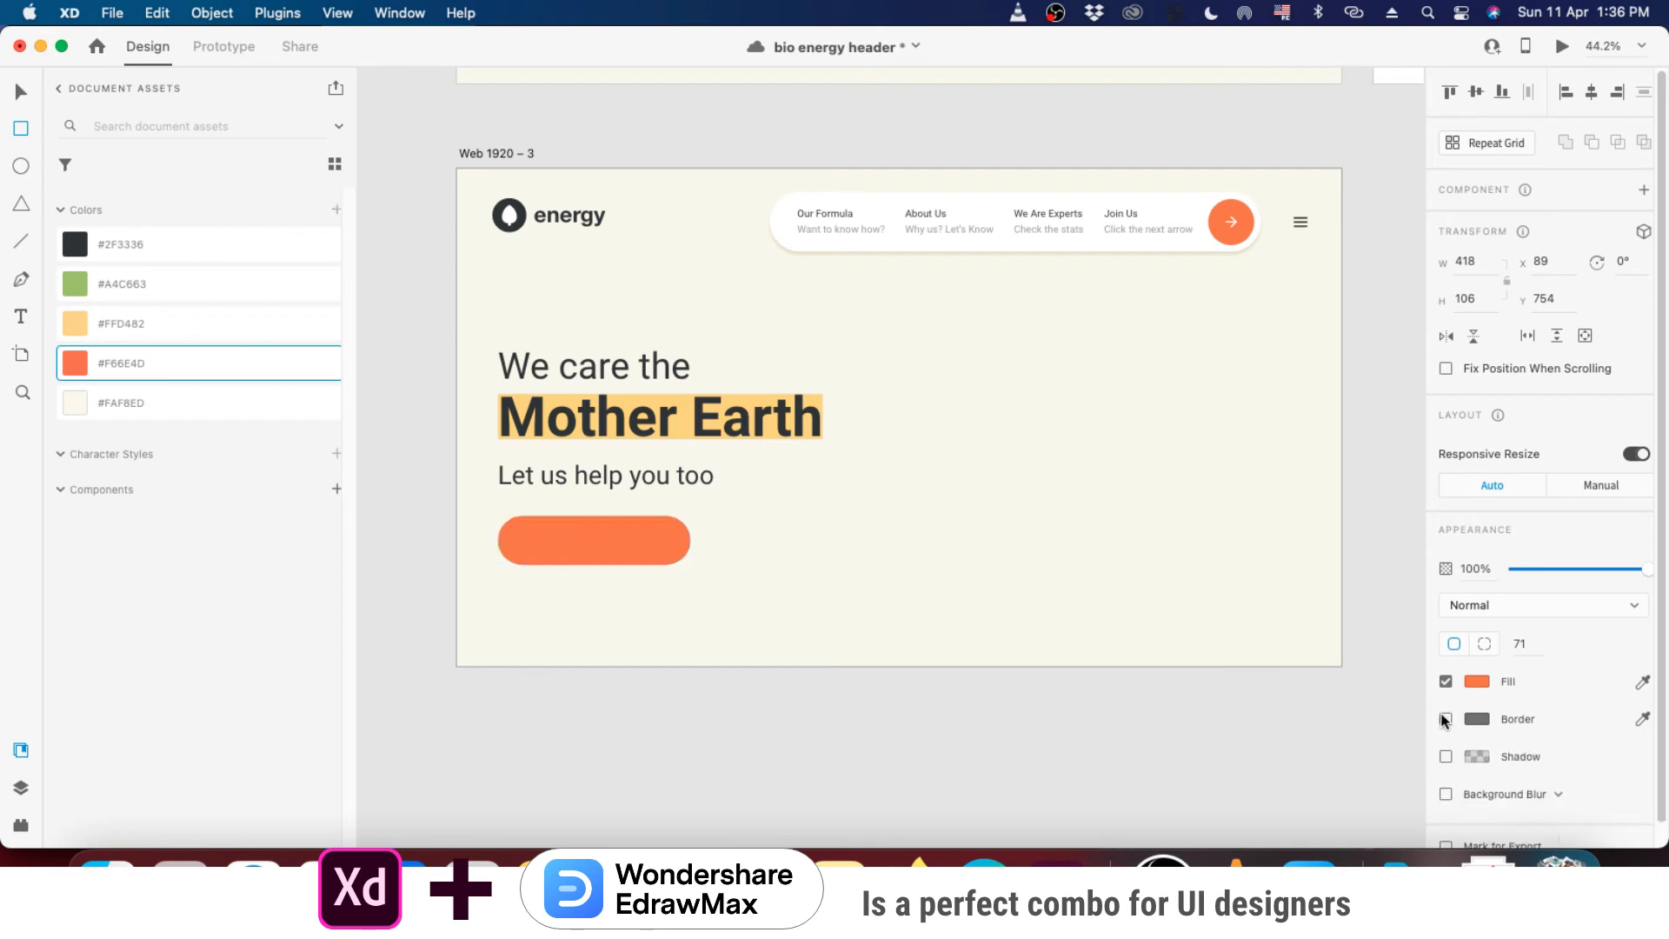
# - Move the "Let us help you too" line and the orange button up slightly to tighten the vertical spacing
pyautogui.scroll(2, 846, 554)
pyautogui.click(576, 554)
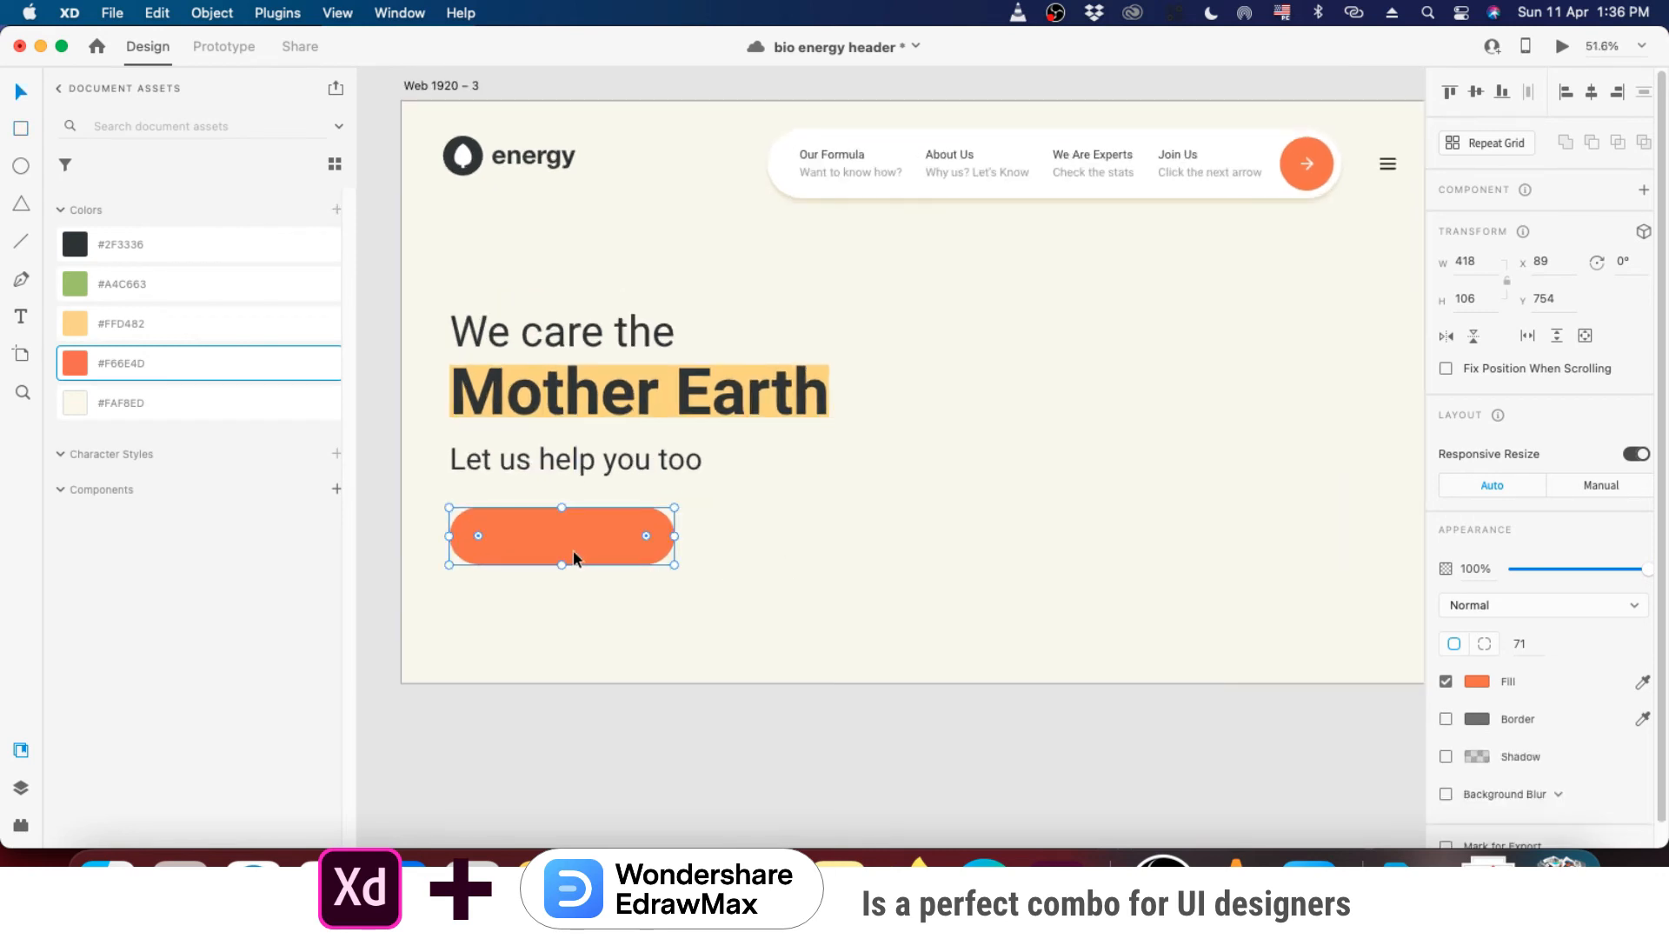
pyautogui.moveTo(572, 549); pyautogui.dragTo(576, 539)
pyautogui.moveTo(605, 460); pyautogui.dragTo(603, 454)
pyautogui.click(567, 546)
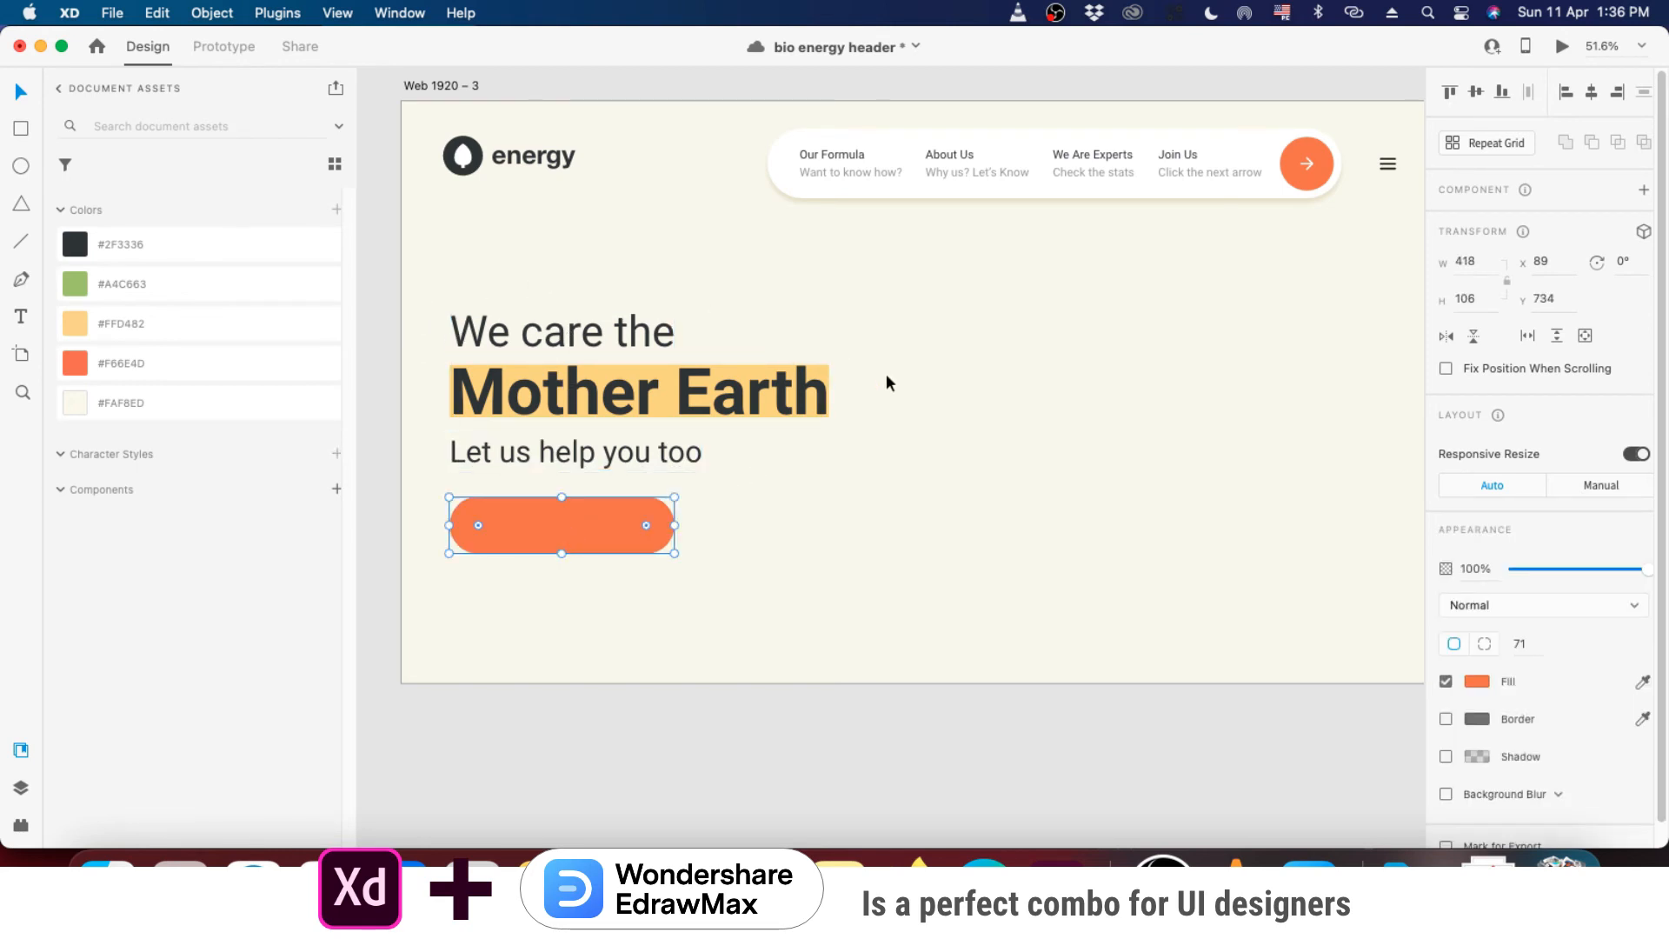
pyautogui.moveTo(561, 523); pyautogui.dragTo(566, 514)
# - Duplicate the "Let us help you too" line onto the button at font size 36 and reword it as "Get the App"
pyautogui.moveTo(539, 451); pyautogui.dragTo(609, 527)
pyautogui.press('shift+super+]')
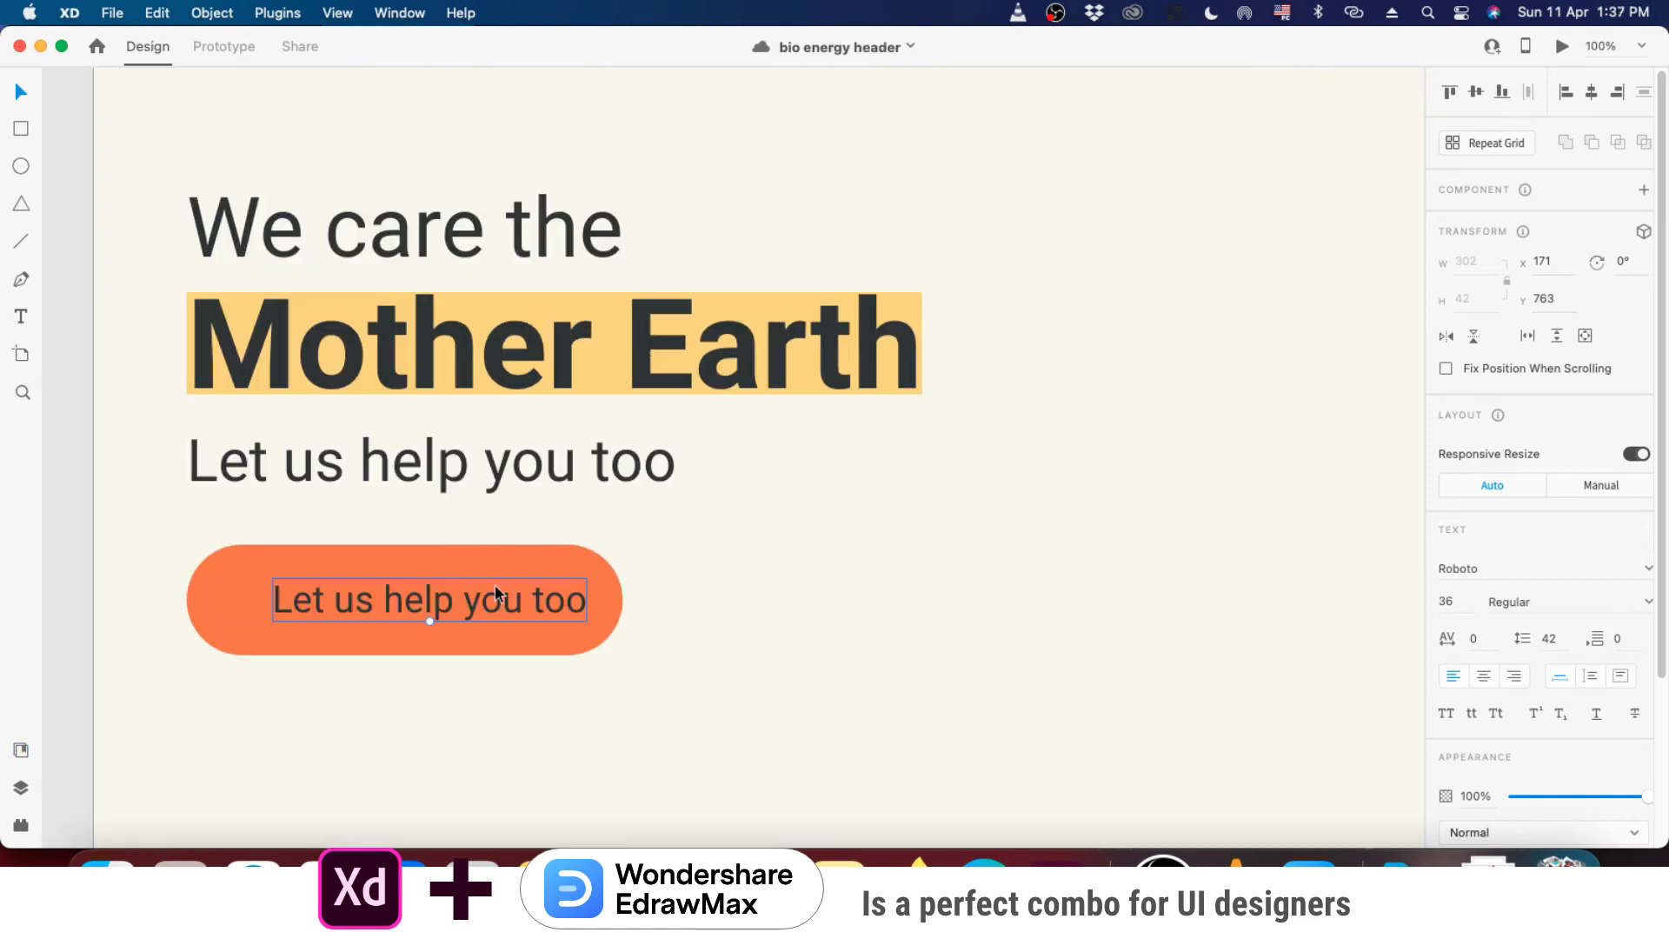
pyautogui.doubleClick(494, 587)
pyautogui.write('Get the App')
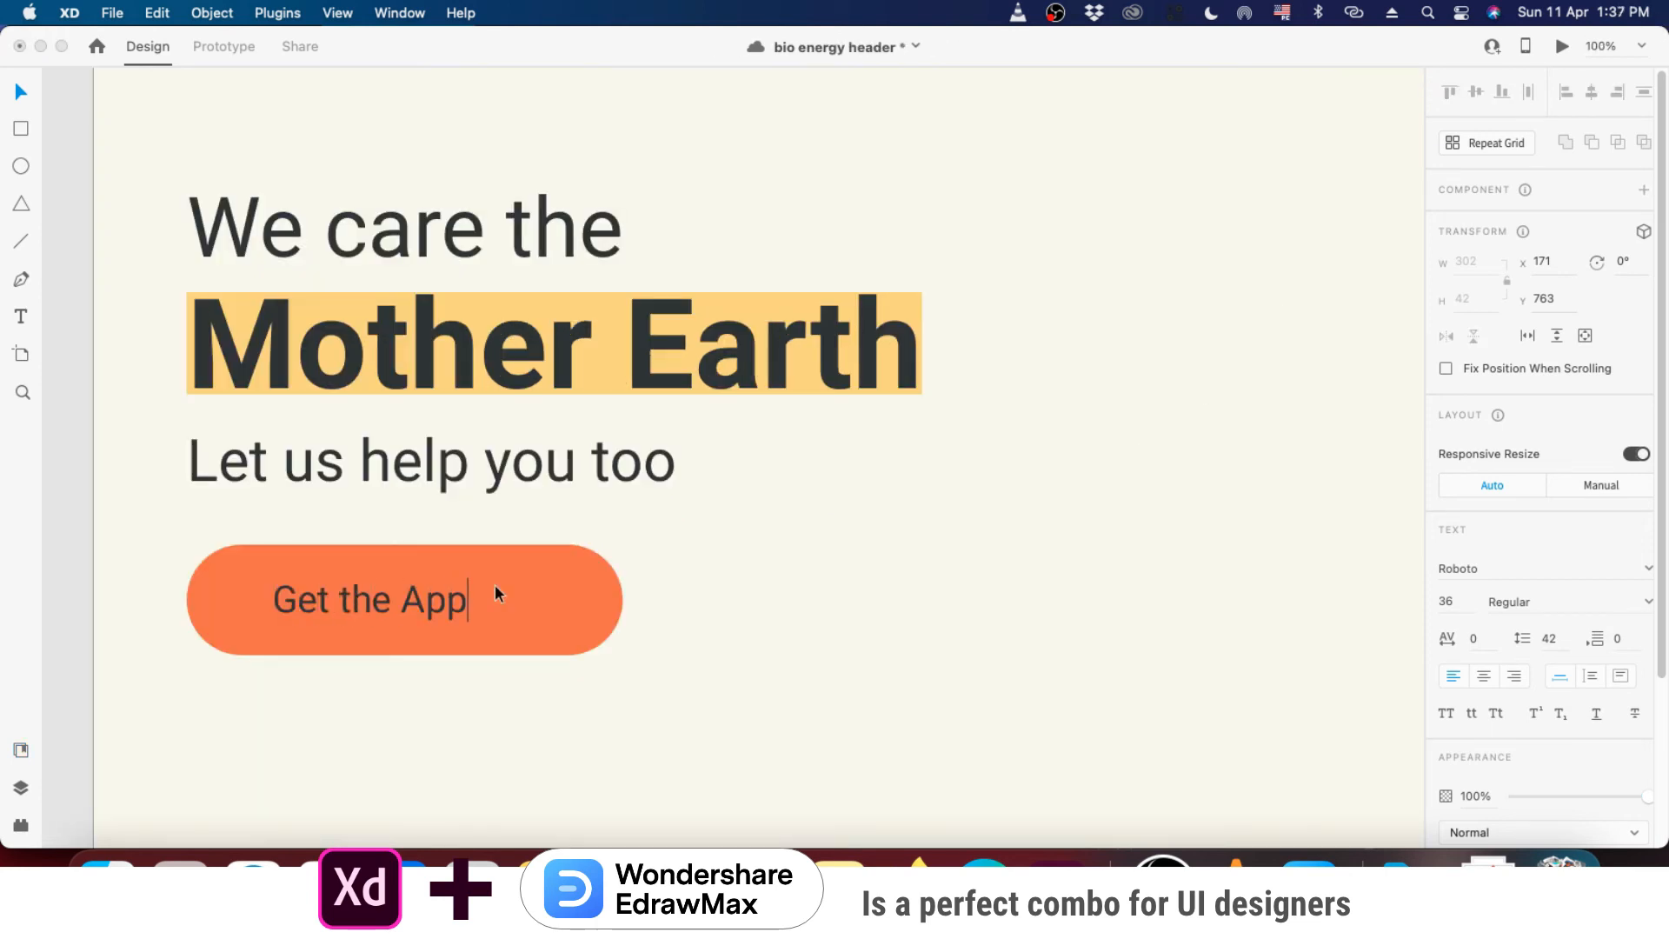
pyautogui.press('Escape')
# - Narrow the orange button to about 333 px and centre the "Get the App" label on it
pyautogui.click(562, 614)
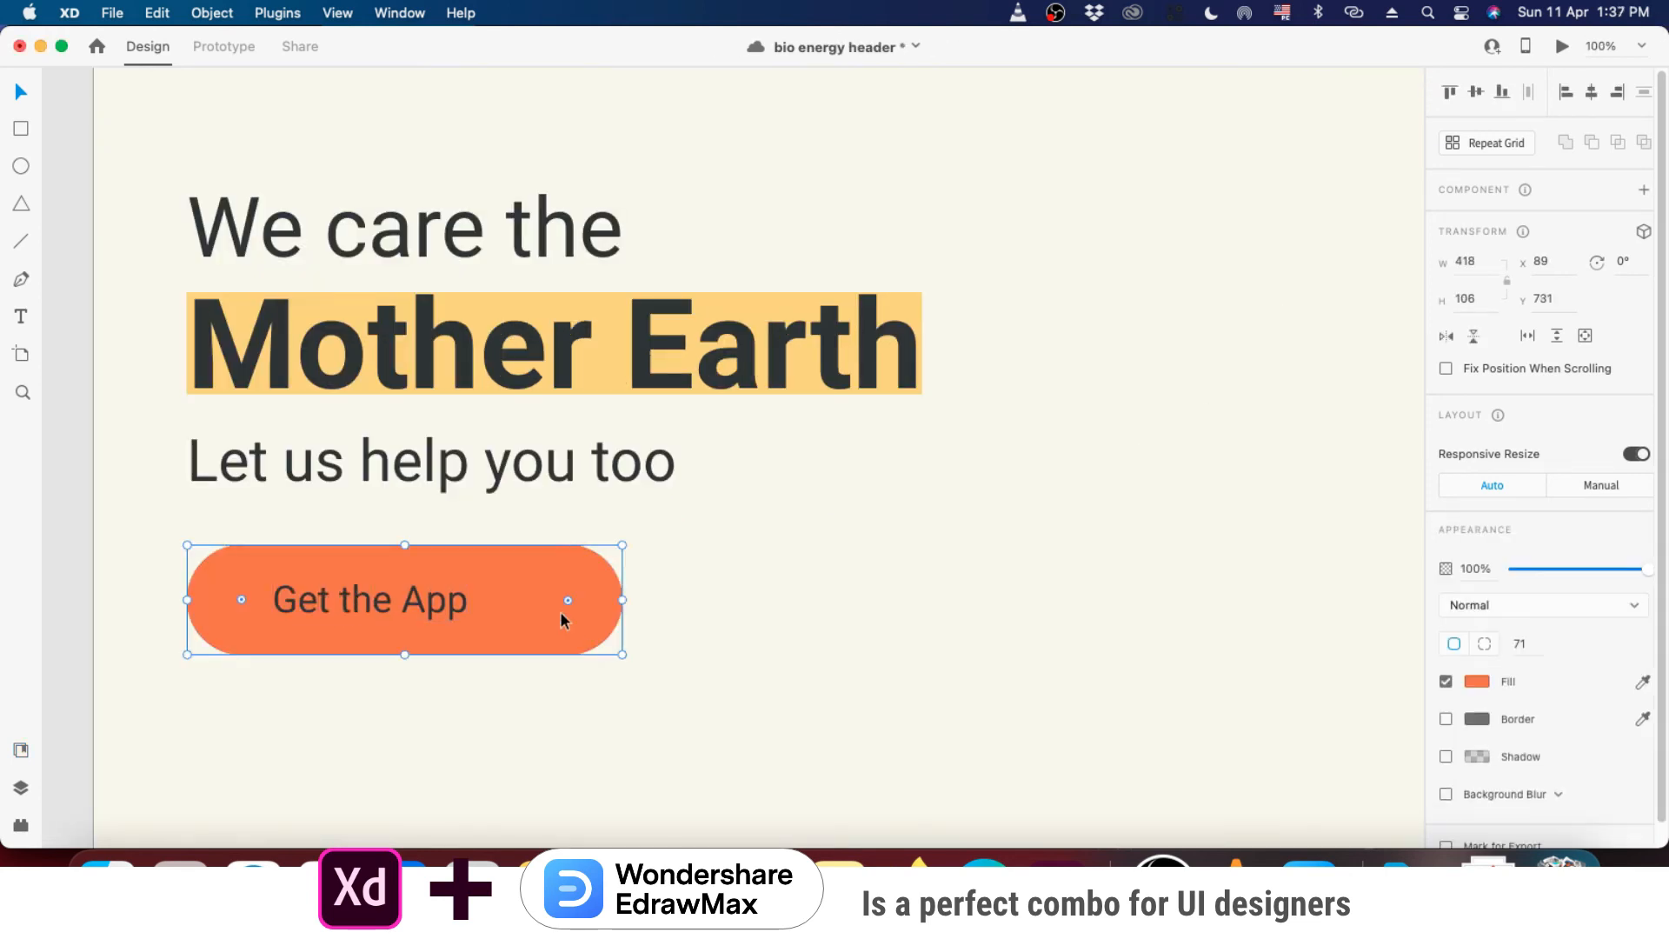
pyautogui.moveTo(623, 599); pyautogui.dragTo(532, 600)
pyautogui.moveTo(417, 607); pyautogui.dragTo(410, 607)
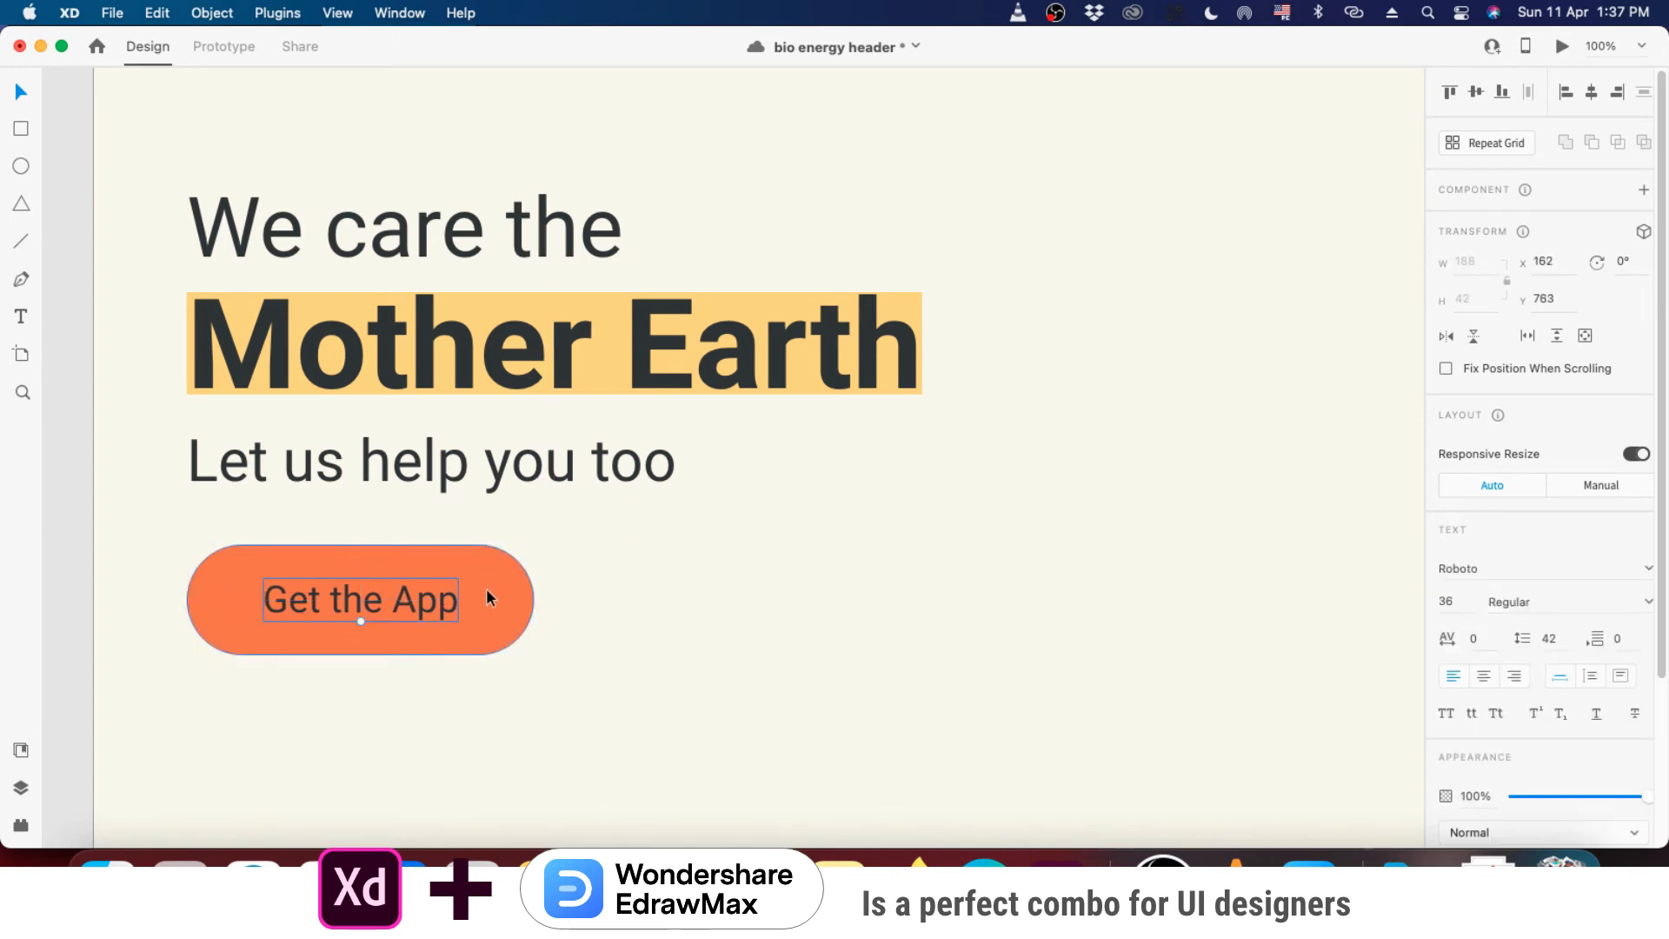
pyautogui.click(510, 606)
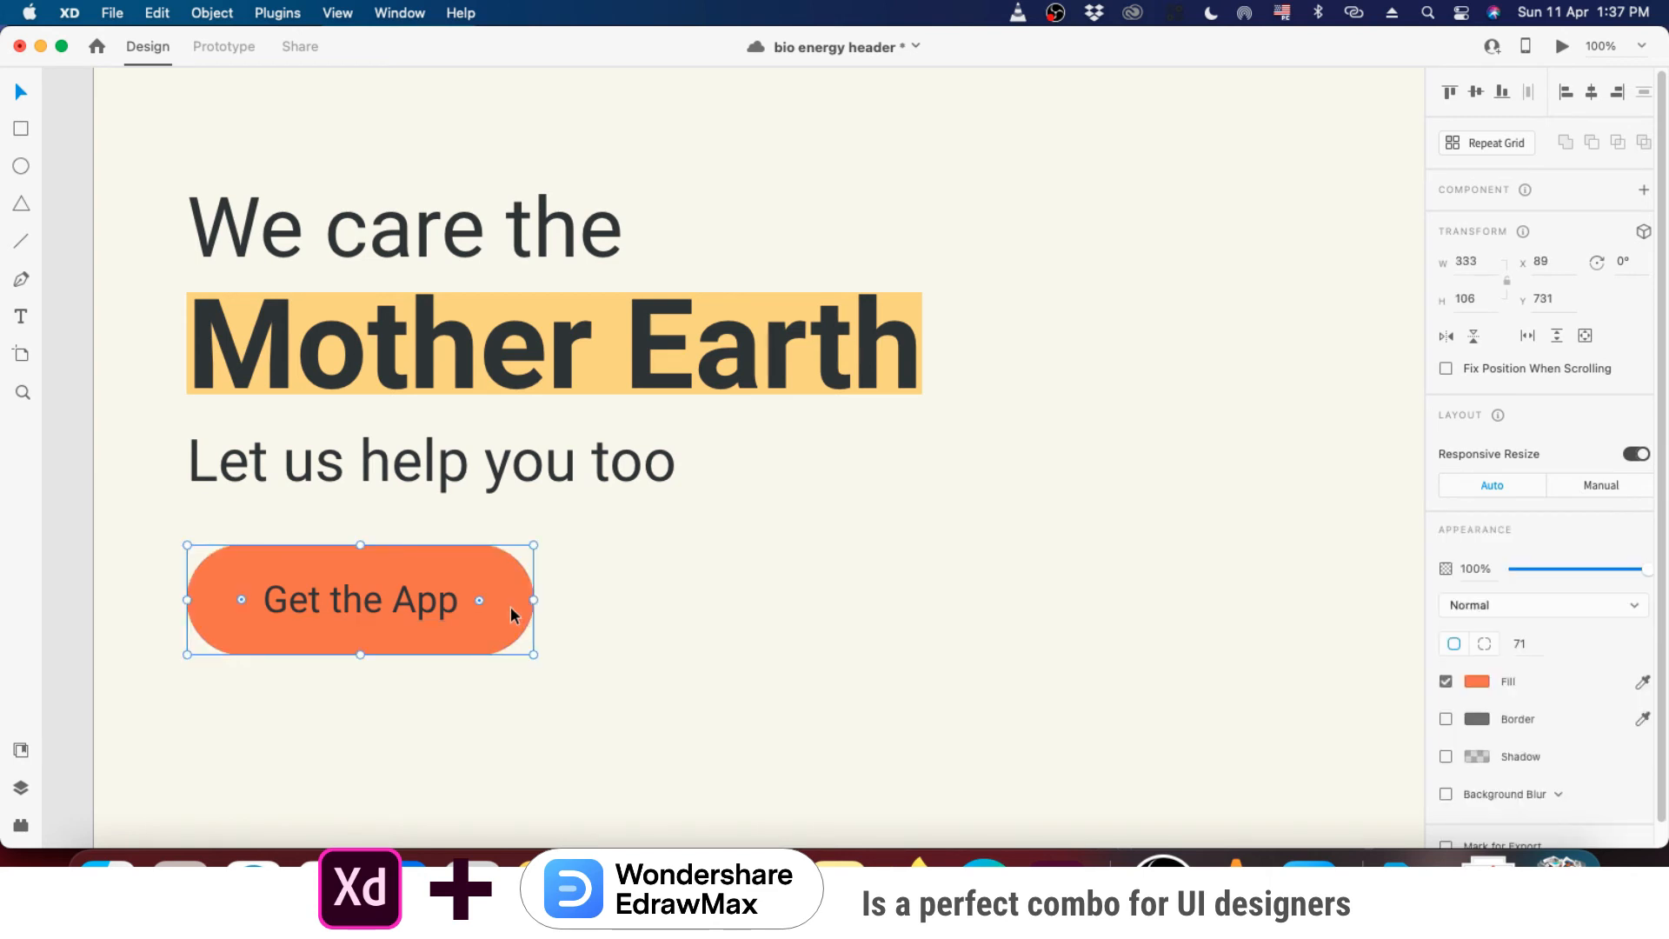
pyautogui.click(581, 635)
# - Change the fill of the "Get the App" label to white
pyautogui.click(405, 618)
pyautogui.scroll(-5, 1466, 744)
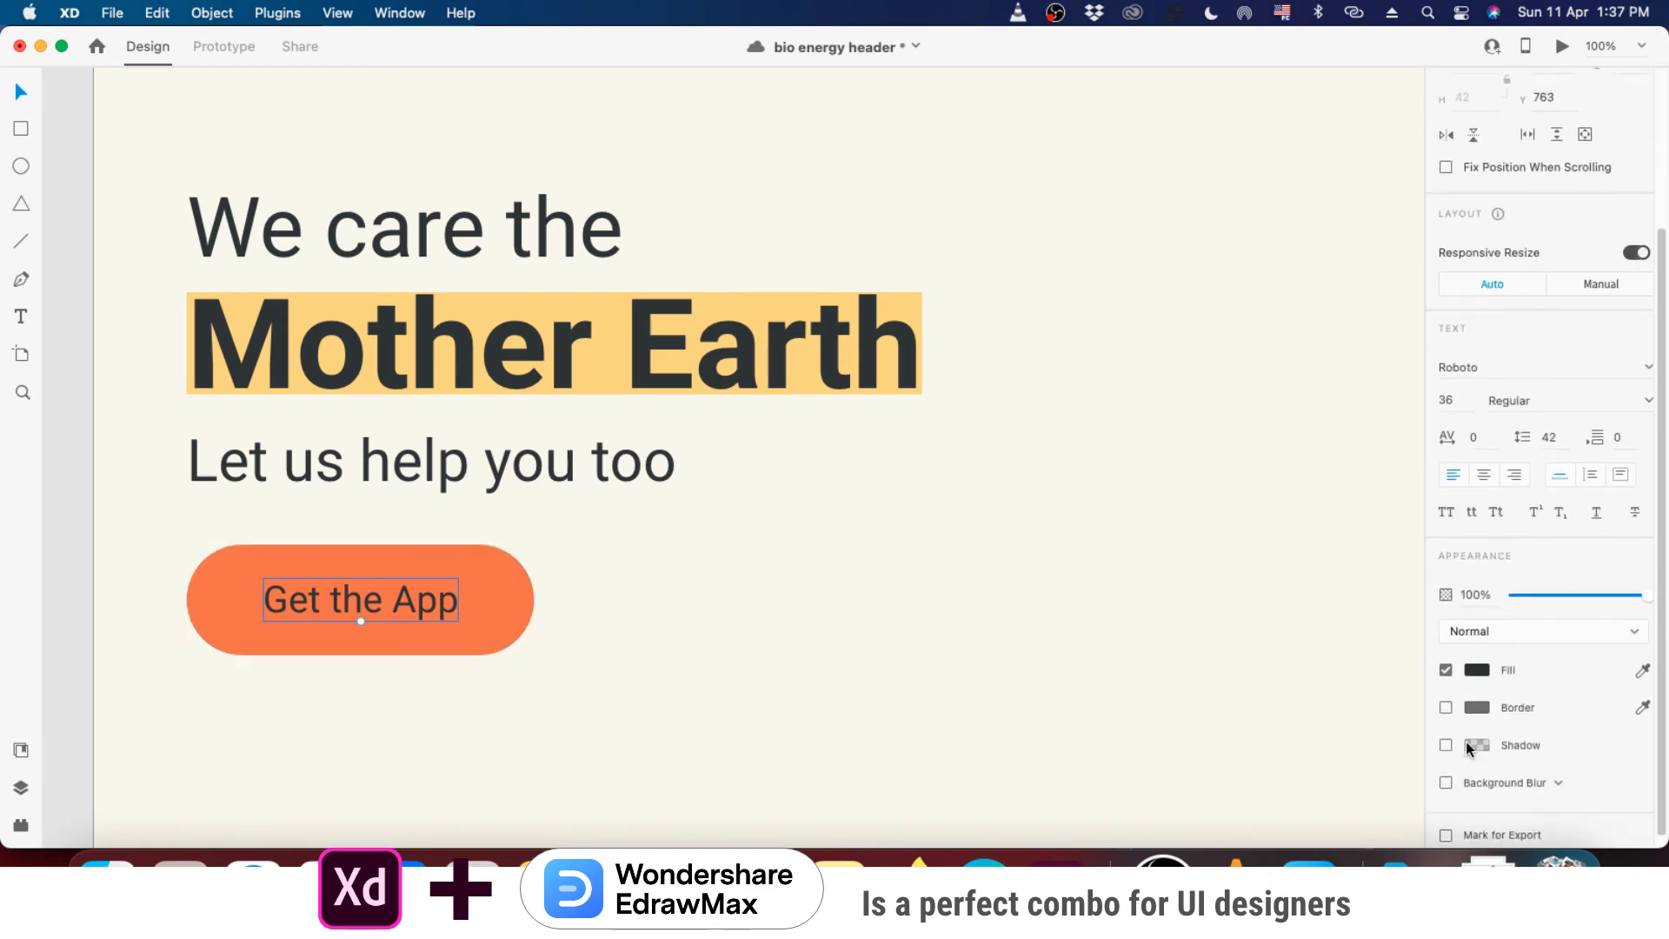
pyautogui.click(1475, 657)
pyautogui.moveTo(1281, 646); pyautogui.dragTo(1218, 532)
pyautogui.click(788, 565)
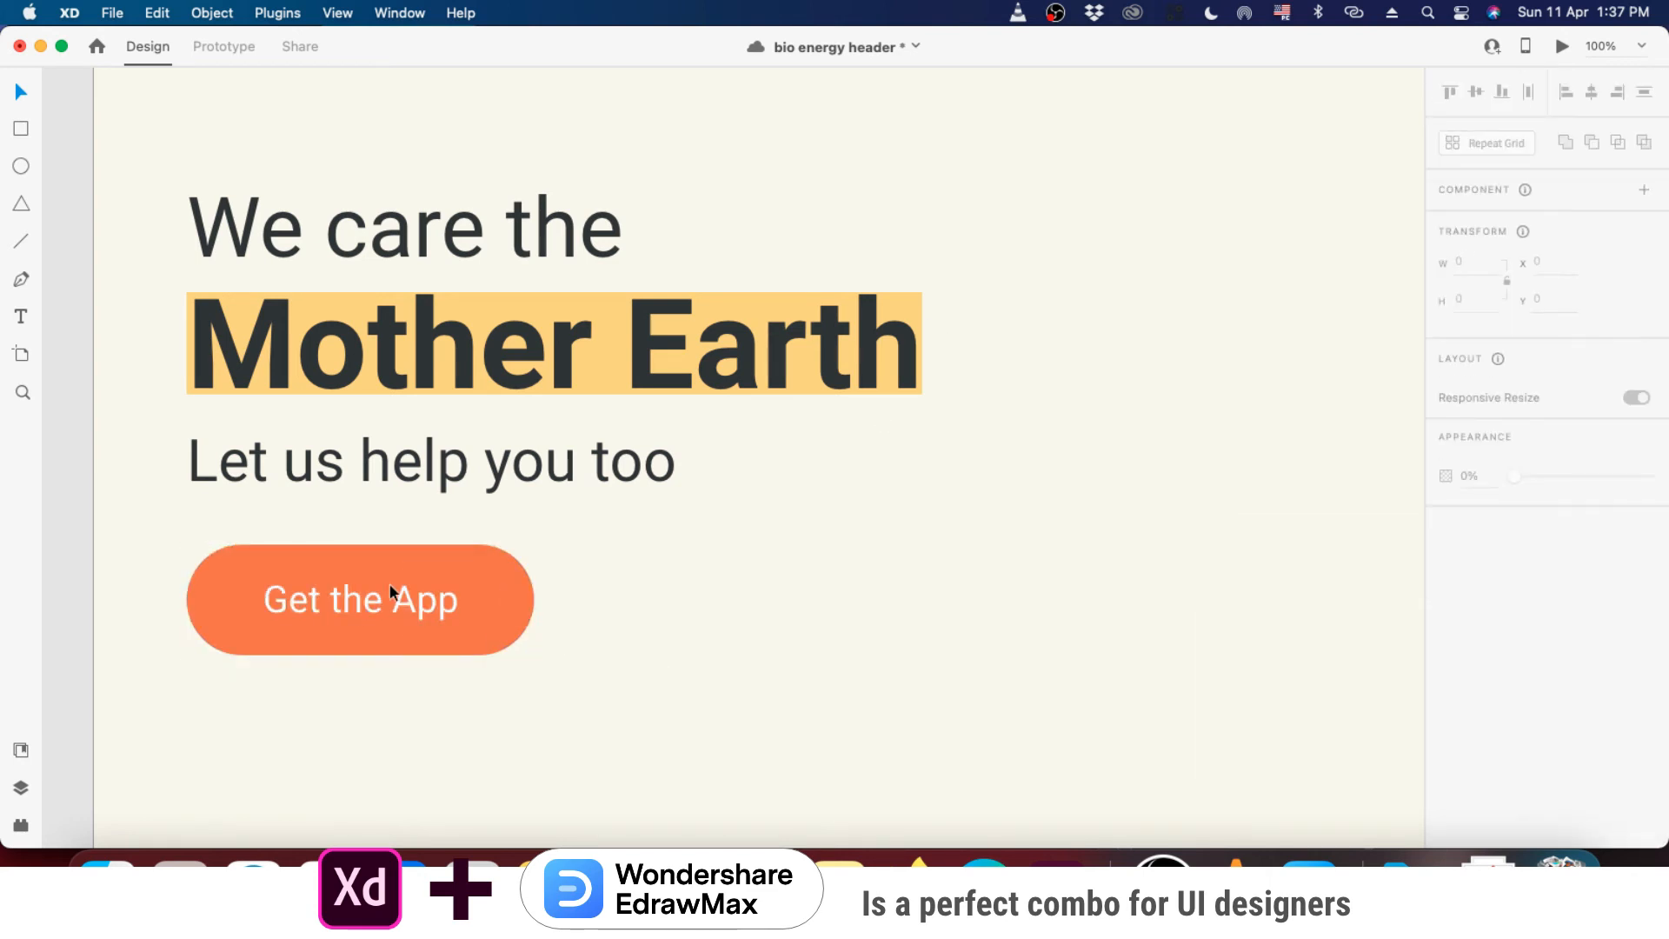
# - Group the button with its label and scale the group down to about 274 by 82 px
pyautogui.click(513, 596)
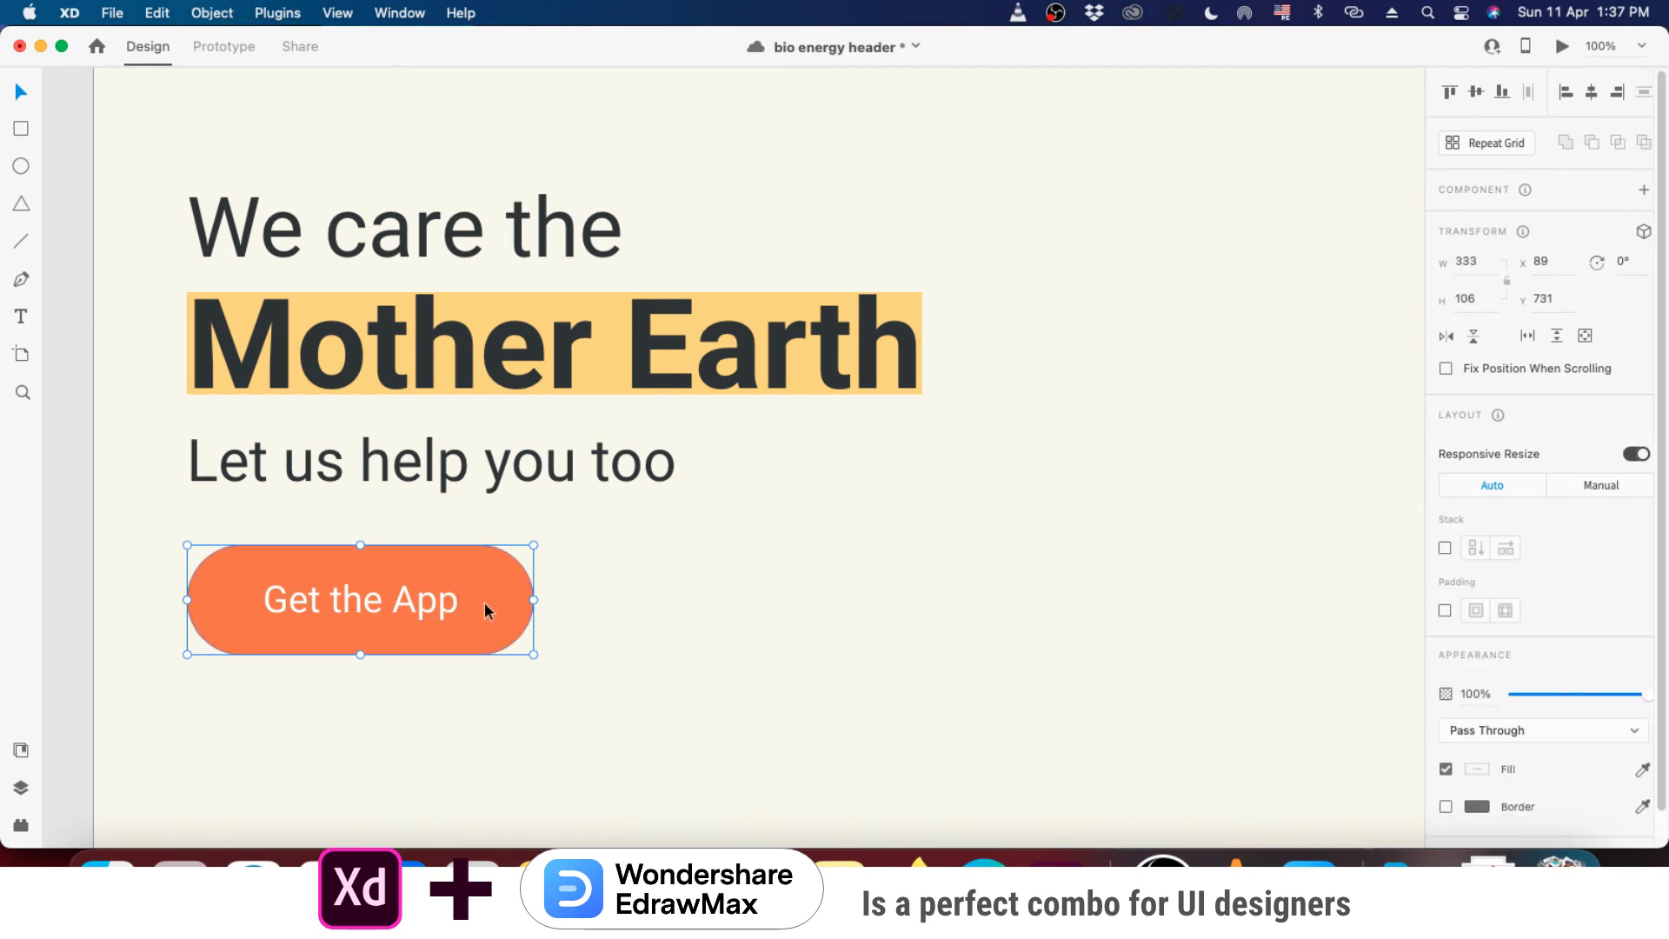
pyautogui.moveTo(485, 603); pyautogui.dragTo(486, 614)
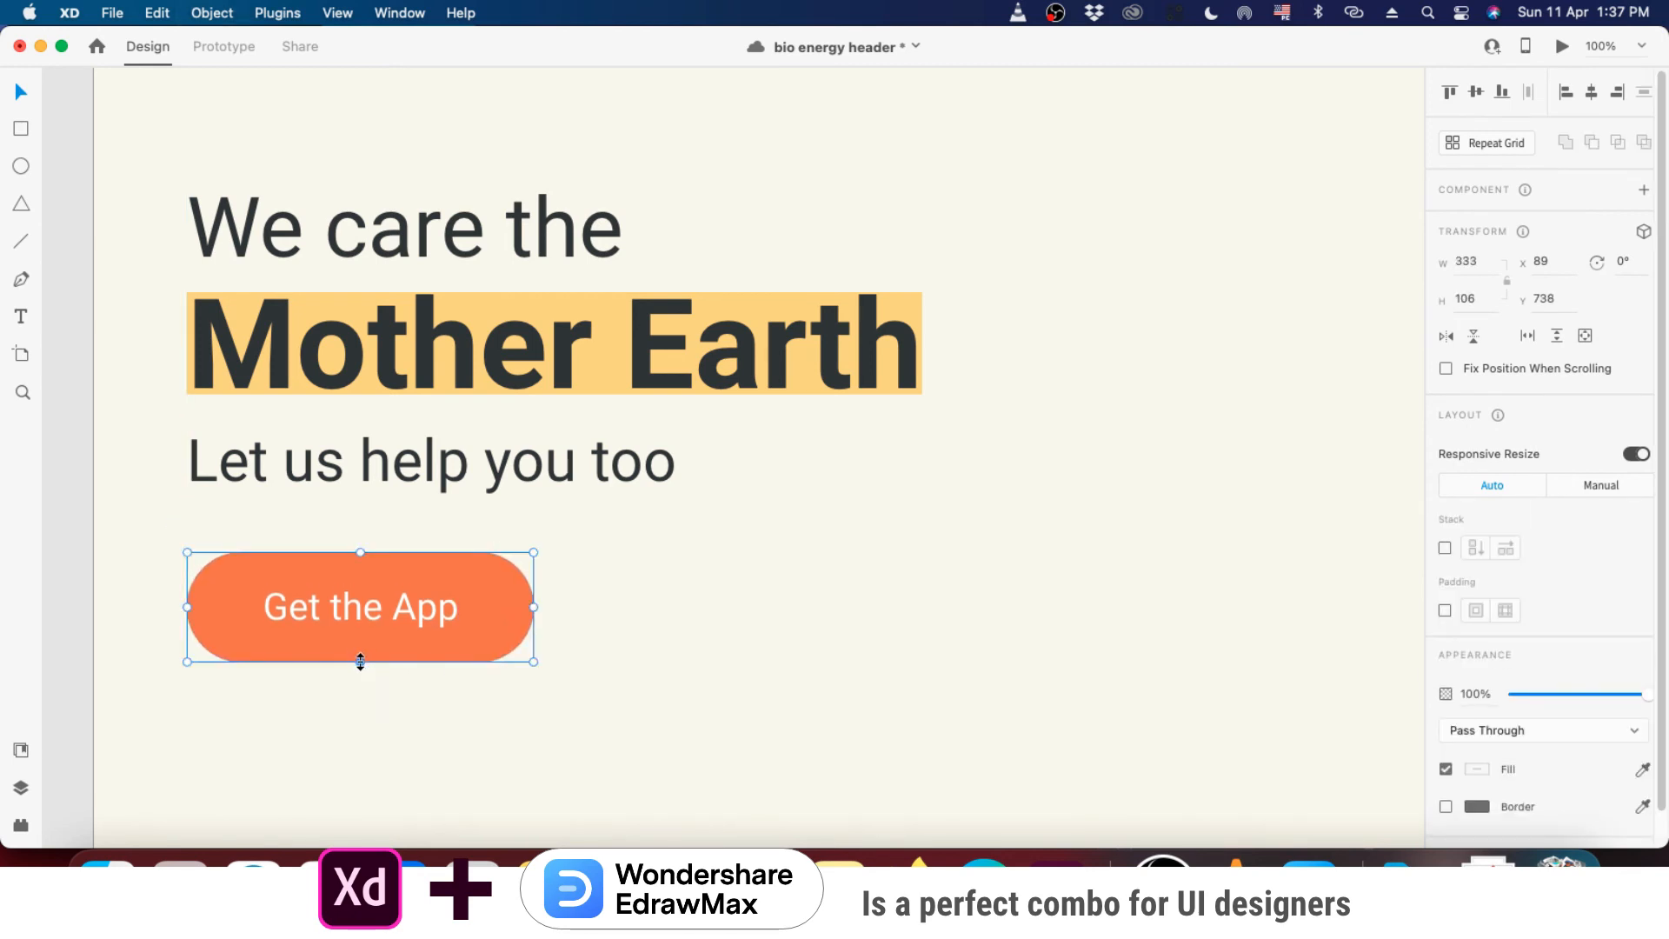
pyautogui.moveTo(362, 658); pyautogui.dragTo(365, 637)
pyautogui.moveTo(535, 597); pyautogui.dragTo(405, 595)
# - Move the headline text block and the "Get the App" button slightly up on the artboard
pyautogui.scroll(-5, 408, 594)
pyautogui.moveTo(212, 373); pyautogui.dragTo(489, 473)
pyautogui.moveTo(419, 576); pyautogui.dragTo(422, 565)
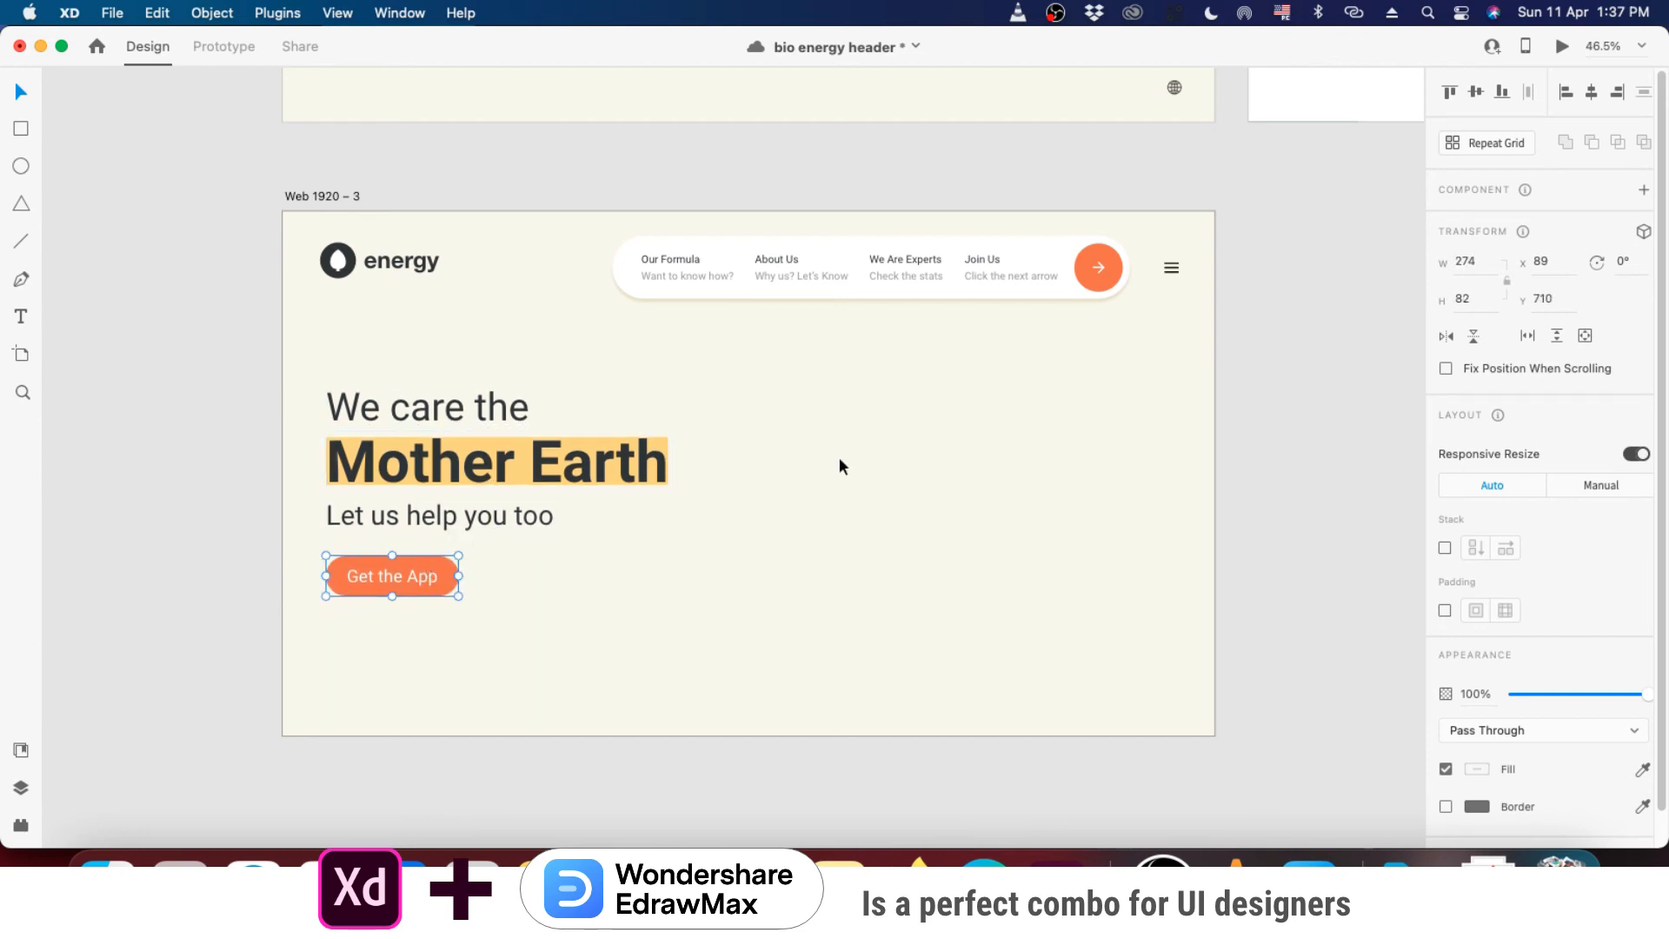
pyautogui.click(838, 452)
# - Examine the isometric illustration on Web 1920 – 1 and the rocket illustration on Web 1920 – 2 against the new artboard
pyautogui.scroll(-1, 838, 461)
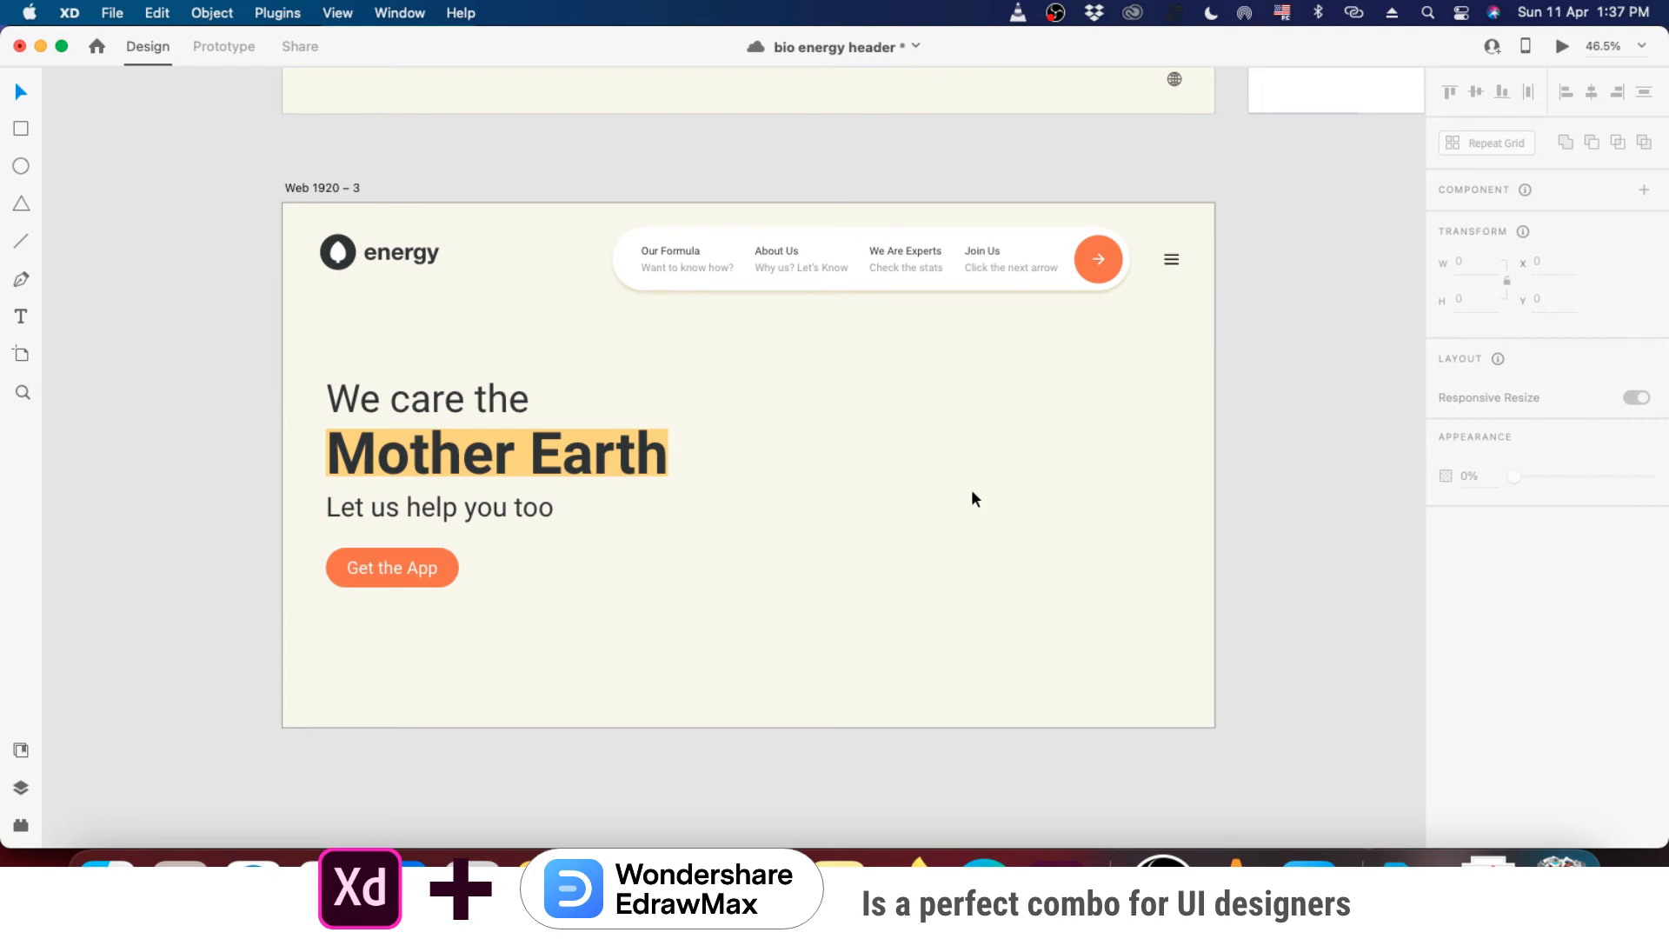
pyautogui.scroll(7, 946, 492)
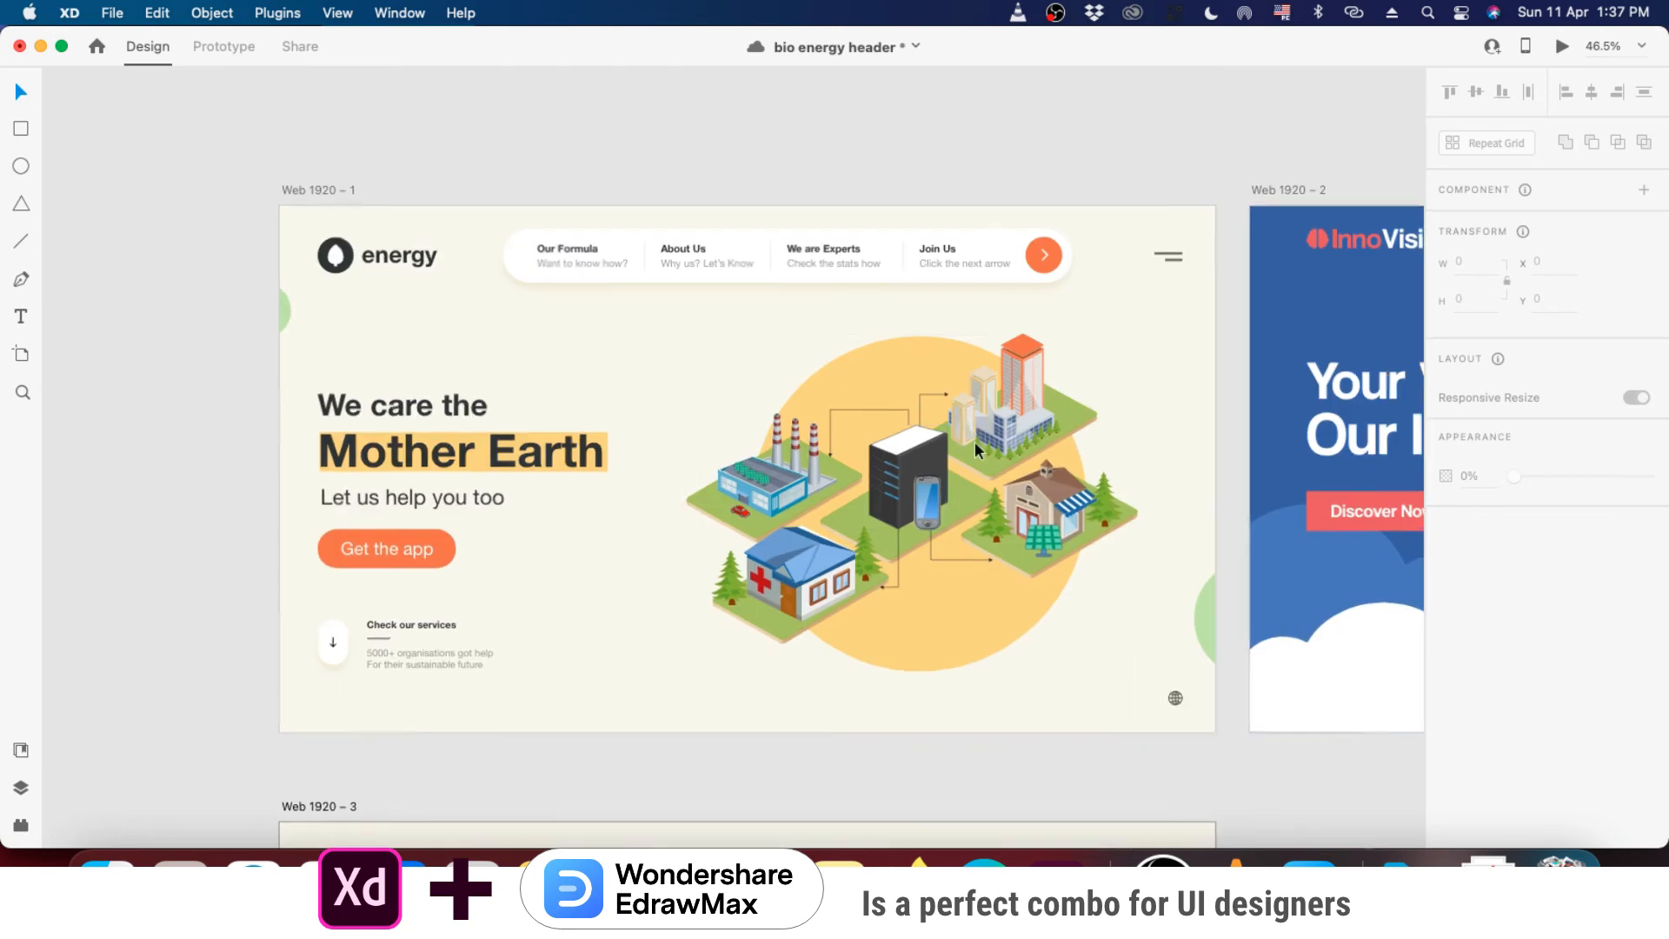
pyautogui.scroll(5, 975, 449)
pyautogui.scroll(-3, 984, 571)
pyautogui.scroll(4, 960, 521)
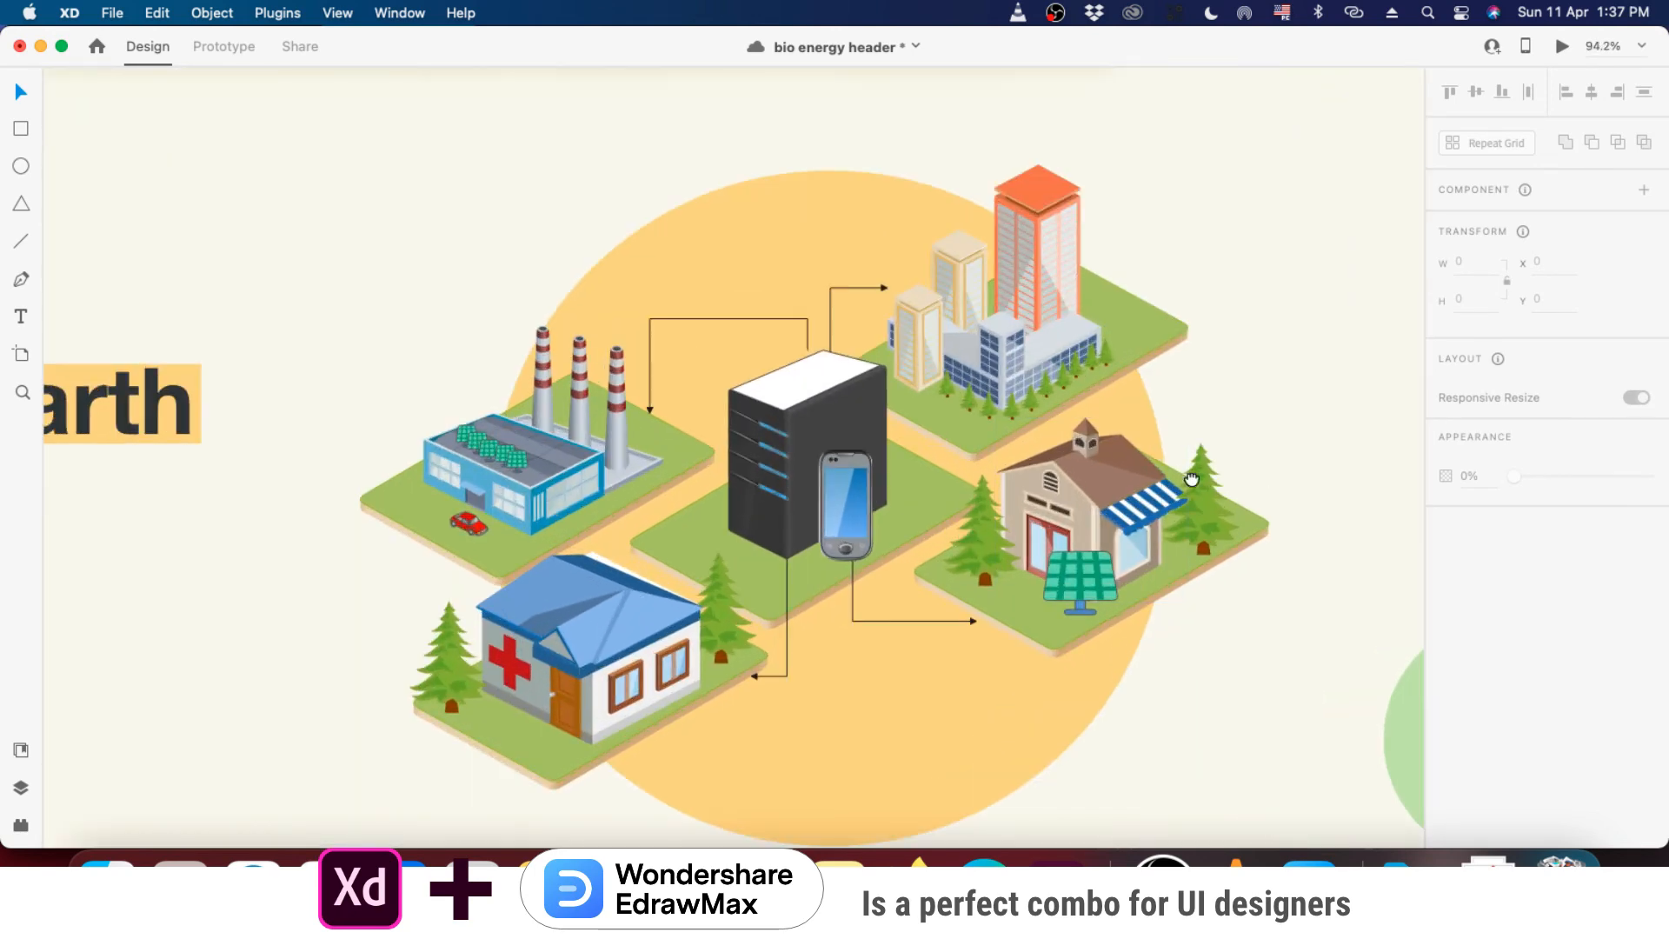
pyautogui.moveTo(1192, 476); pyautogui.dragTo(343, 496)
pyautogui.moveTo(896, 493); pyautogui.dragTo(534, 441)
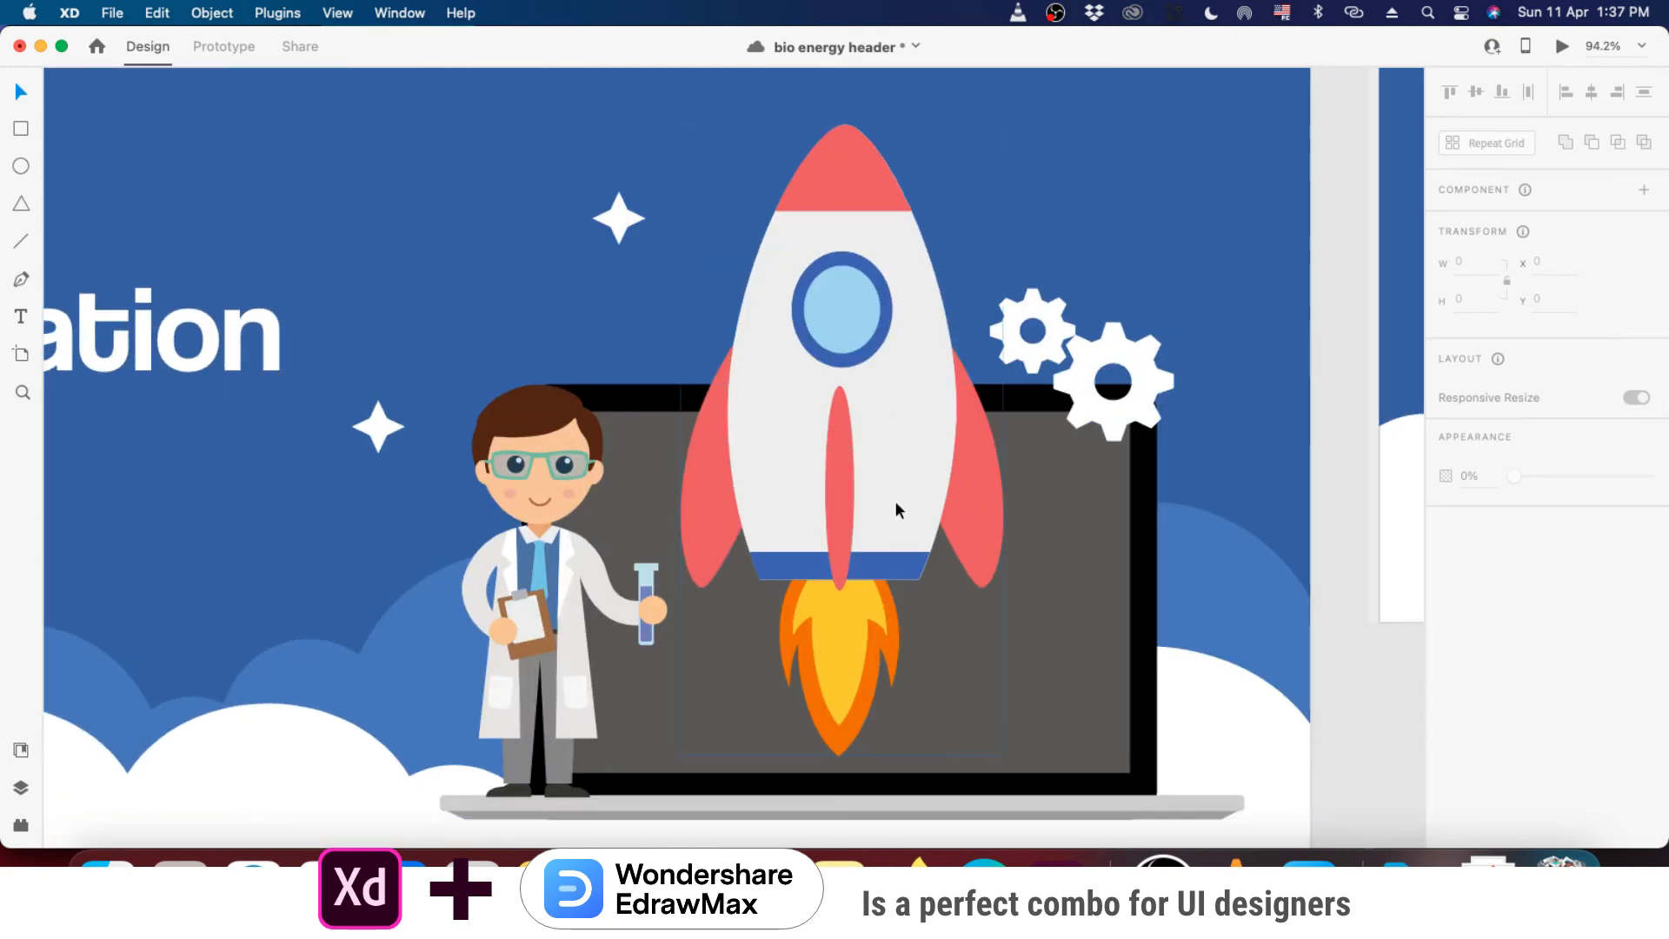
pyautogui.moveTo(432, 462); pyautogui.dragTo(1204, 495)
pyautogui.moveTo(304, 493); pyautogui.dragTo(1136, 507)
pyautogui.moveTo(589, 504); pyautogui.dragTo(1259, 485)
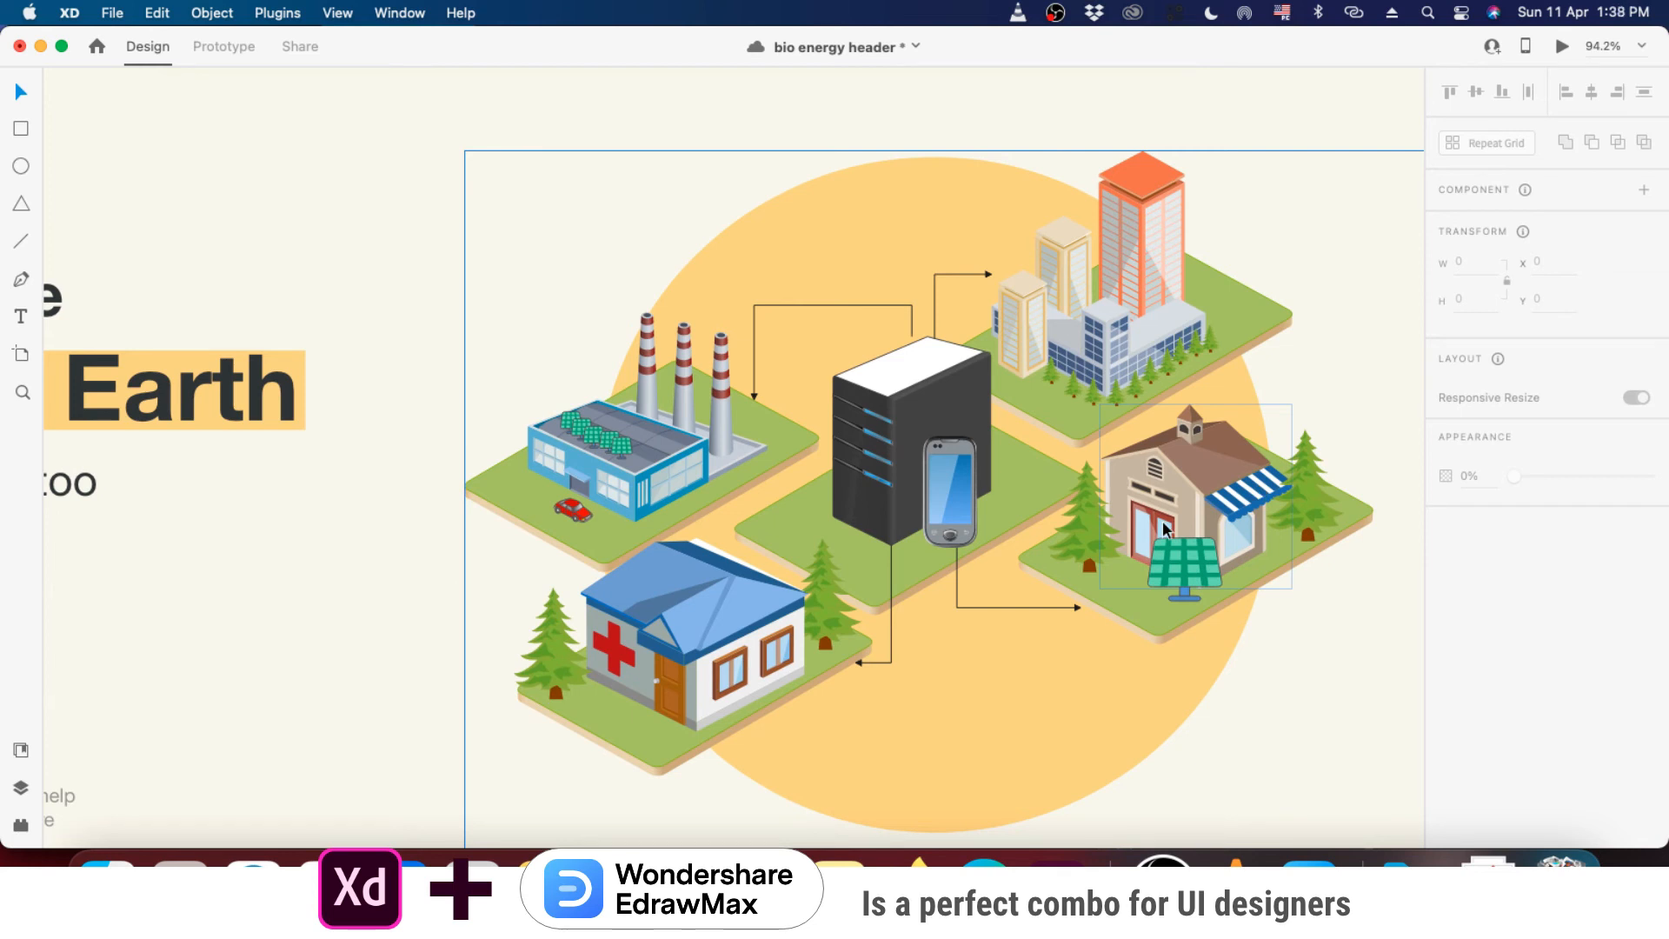
pyautogui.scroll(-5, 1164, 527)
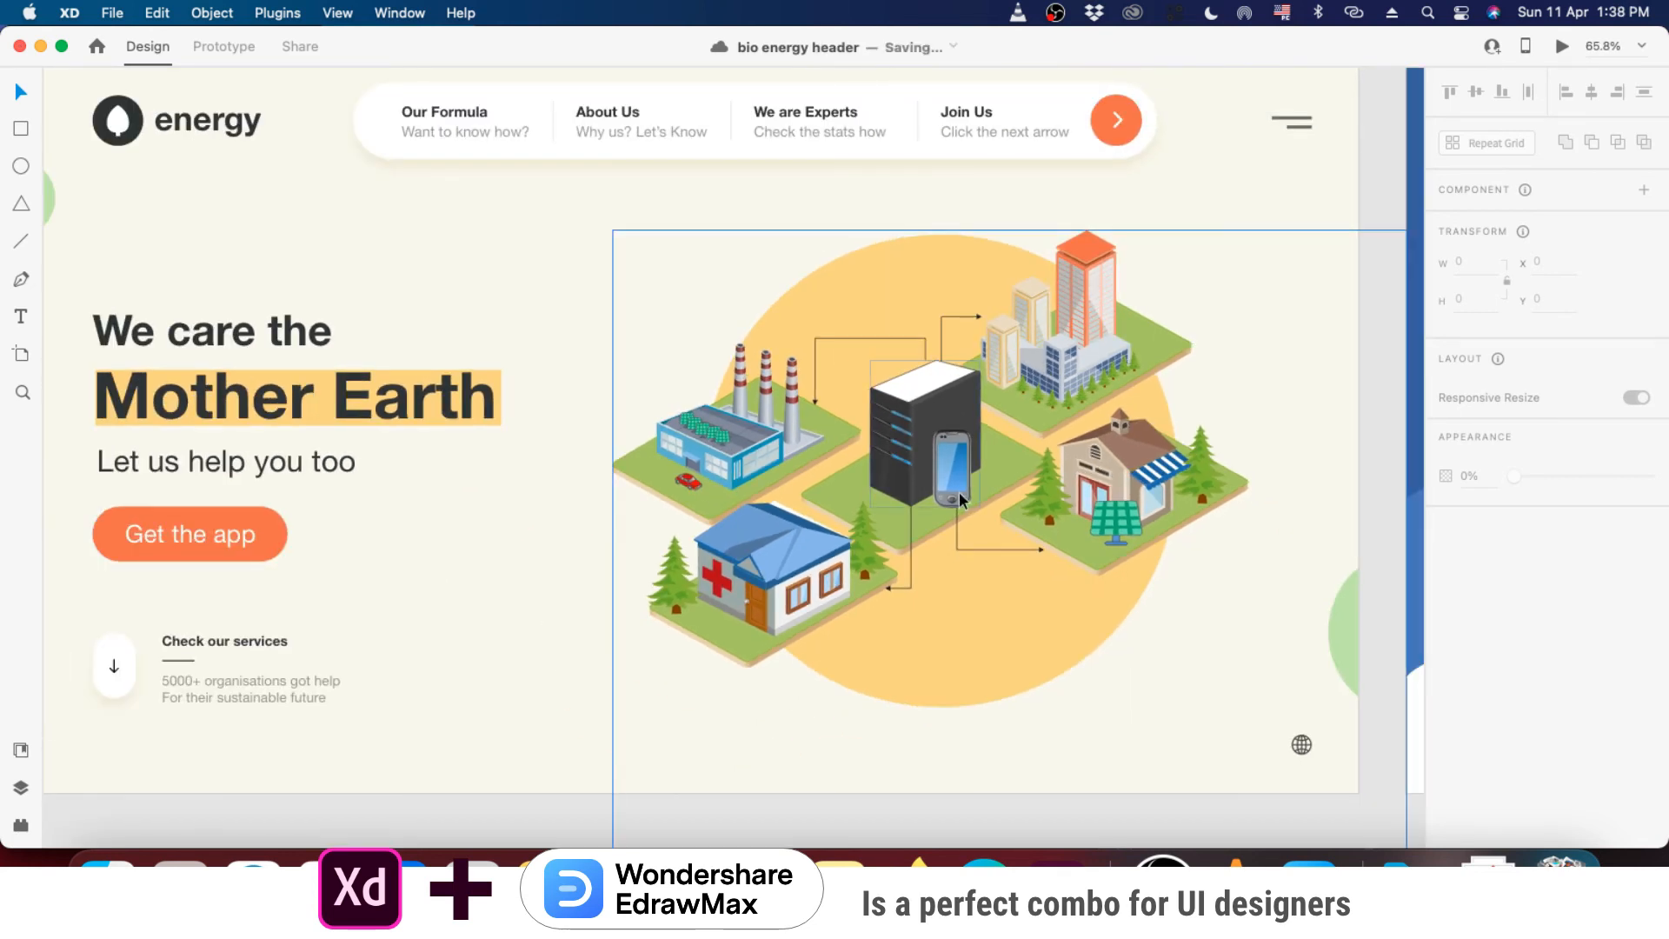
pyautogui.scroll(-3, 959, 490)
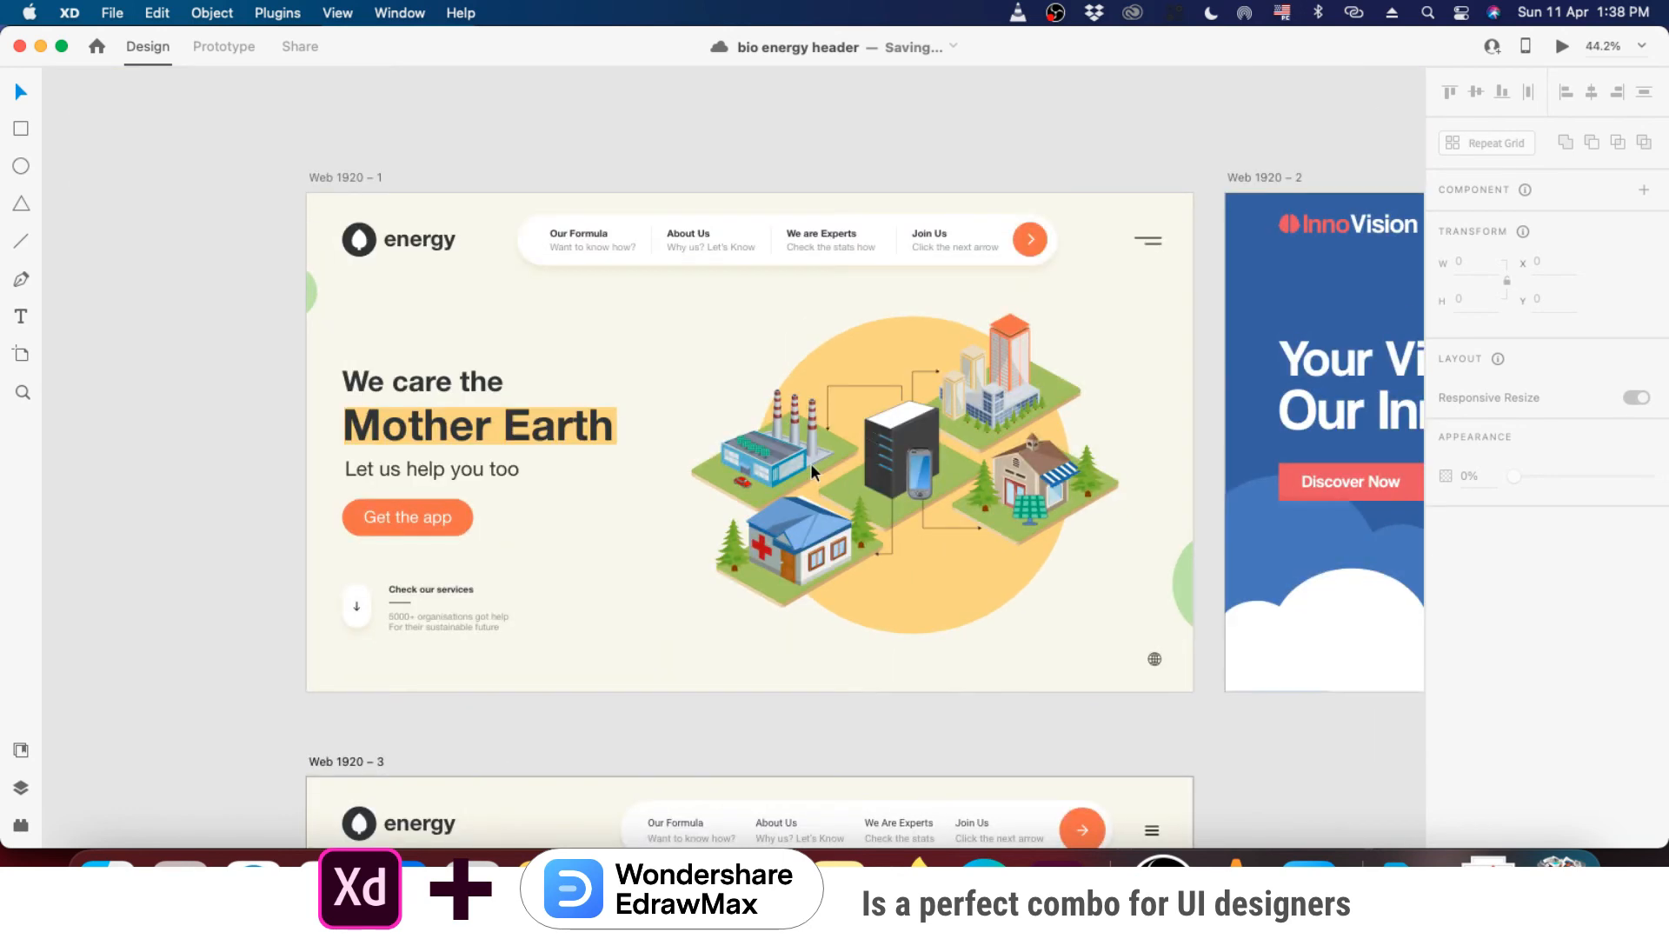
pyautogui.scroll(-5, 848, 591)
pyautogui.scroll(-2, 848, 551)
pyautogui.scroll(2, 848, 551)
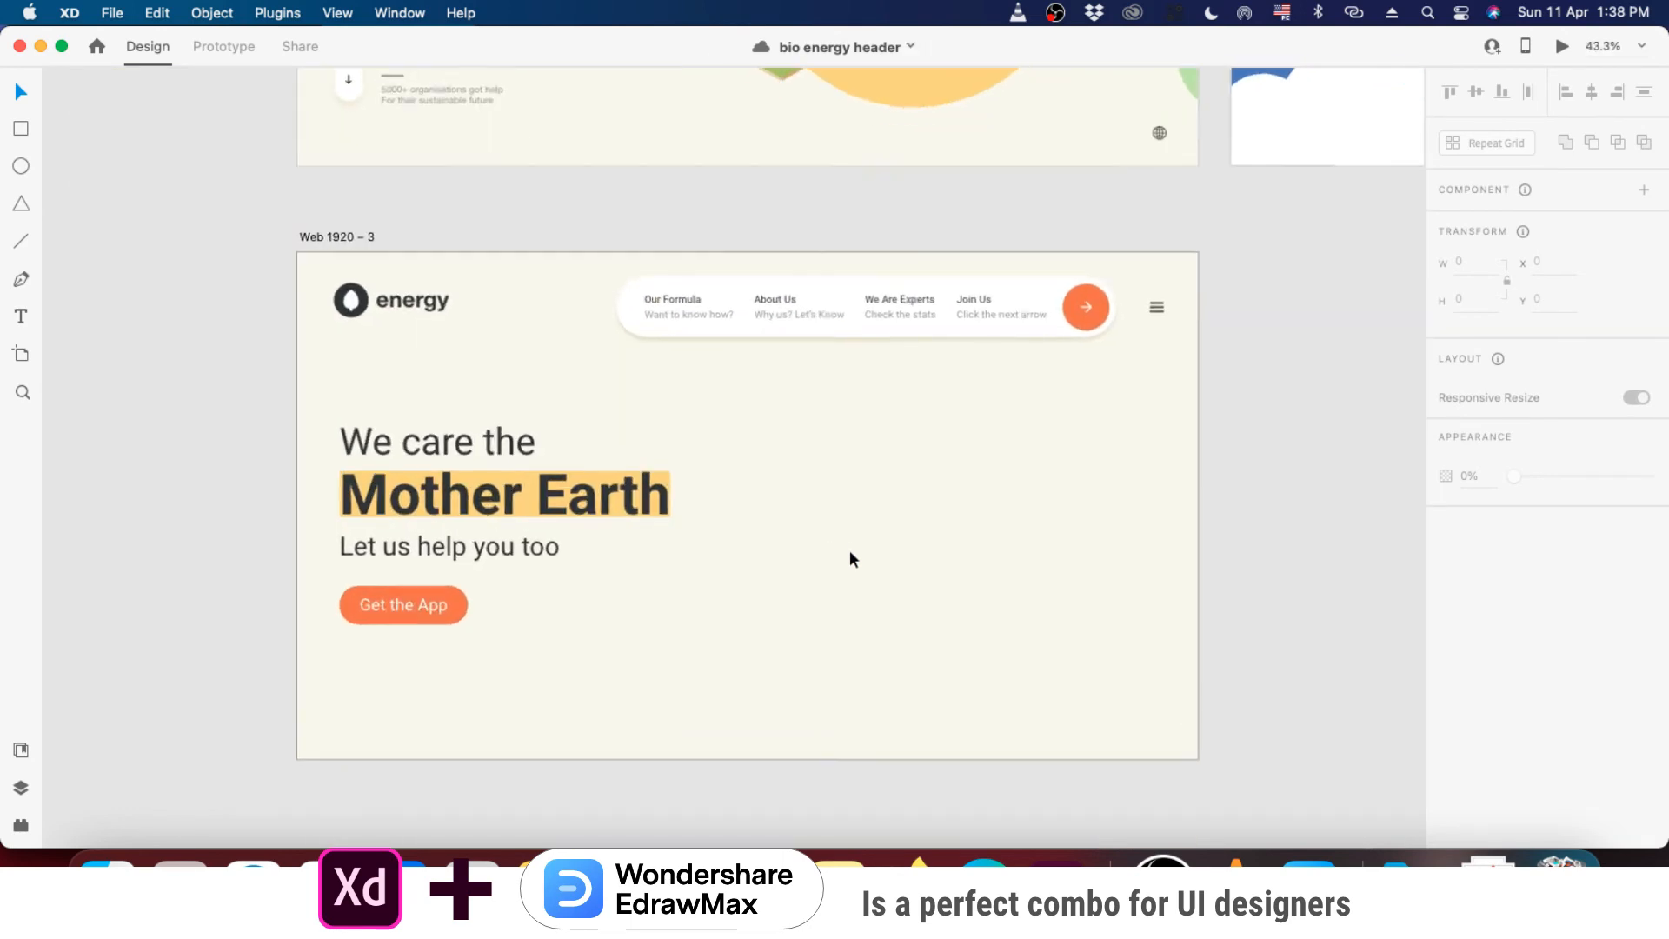
pyautogui.scroll(5, 851, 536)
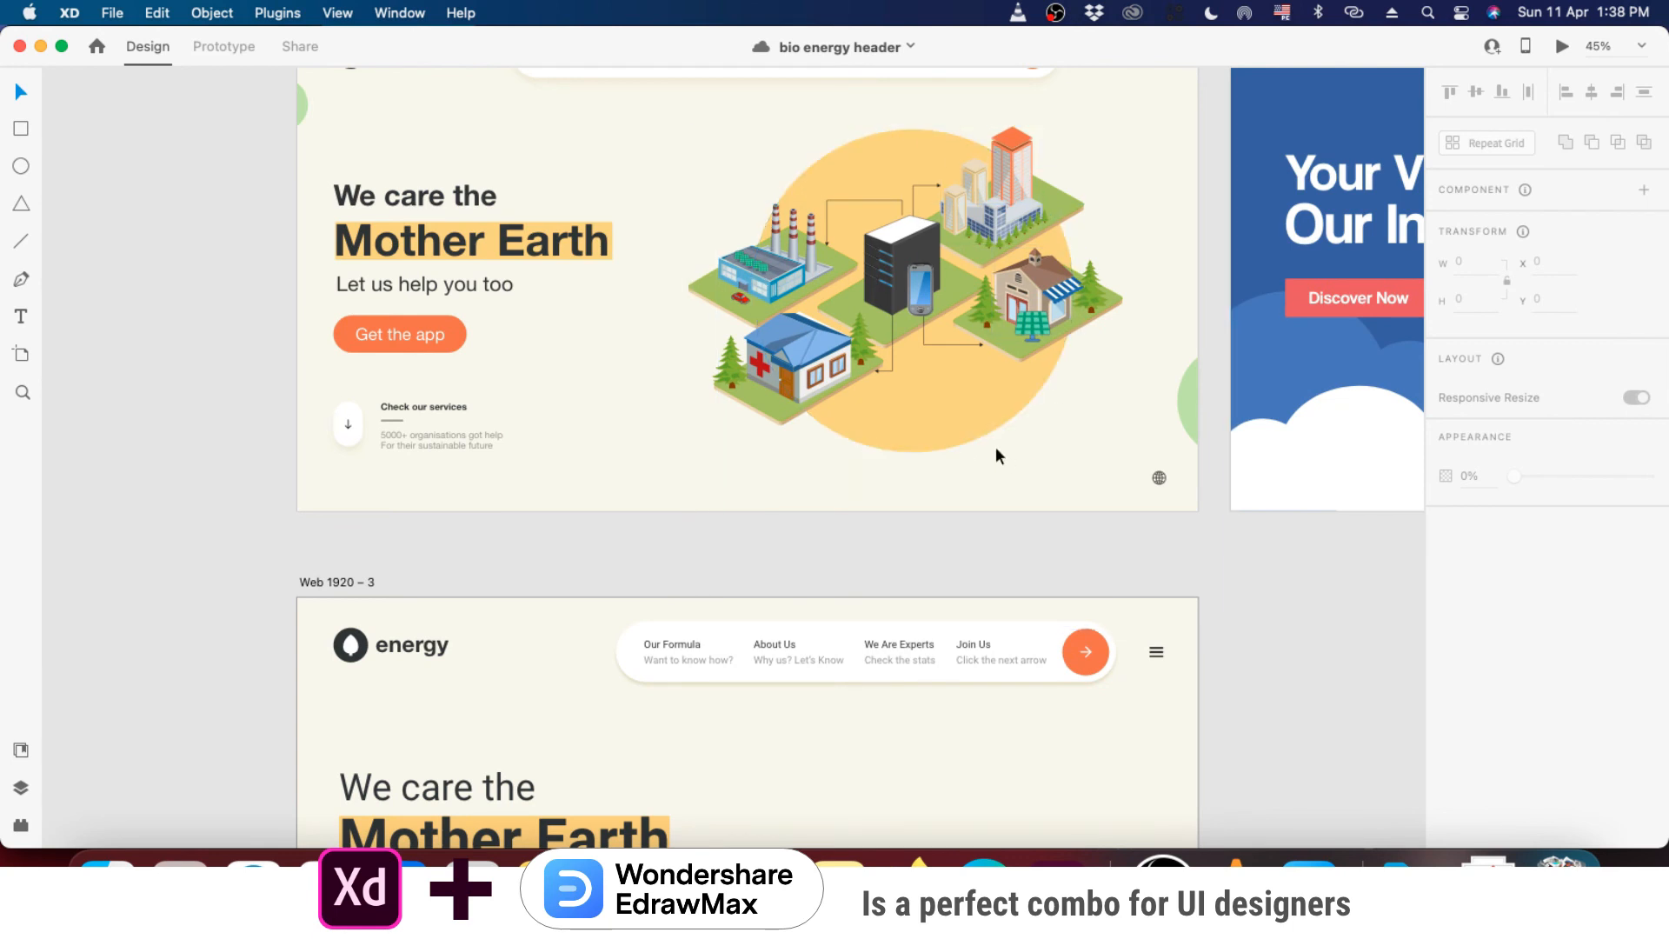
pyautogui.scroll(1, 855, 600)
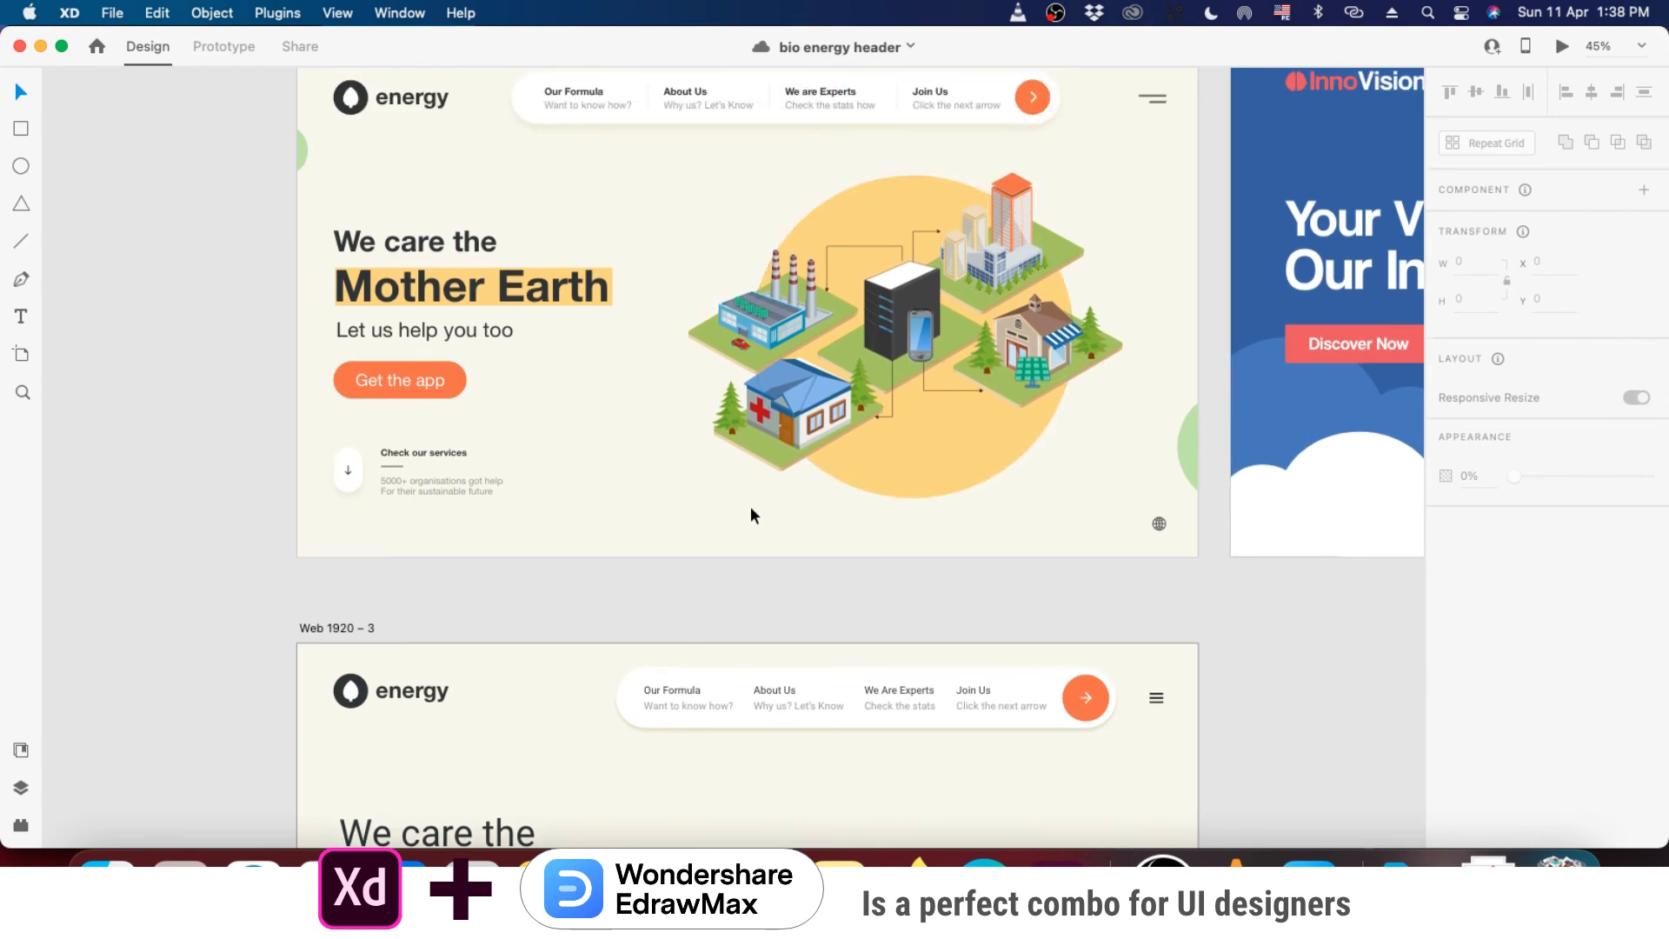
pyautogui.scroll(-3, 895, 506)
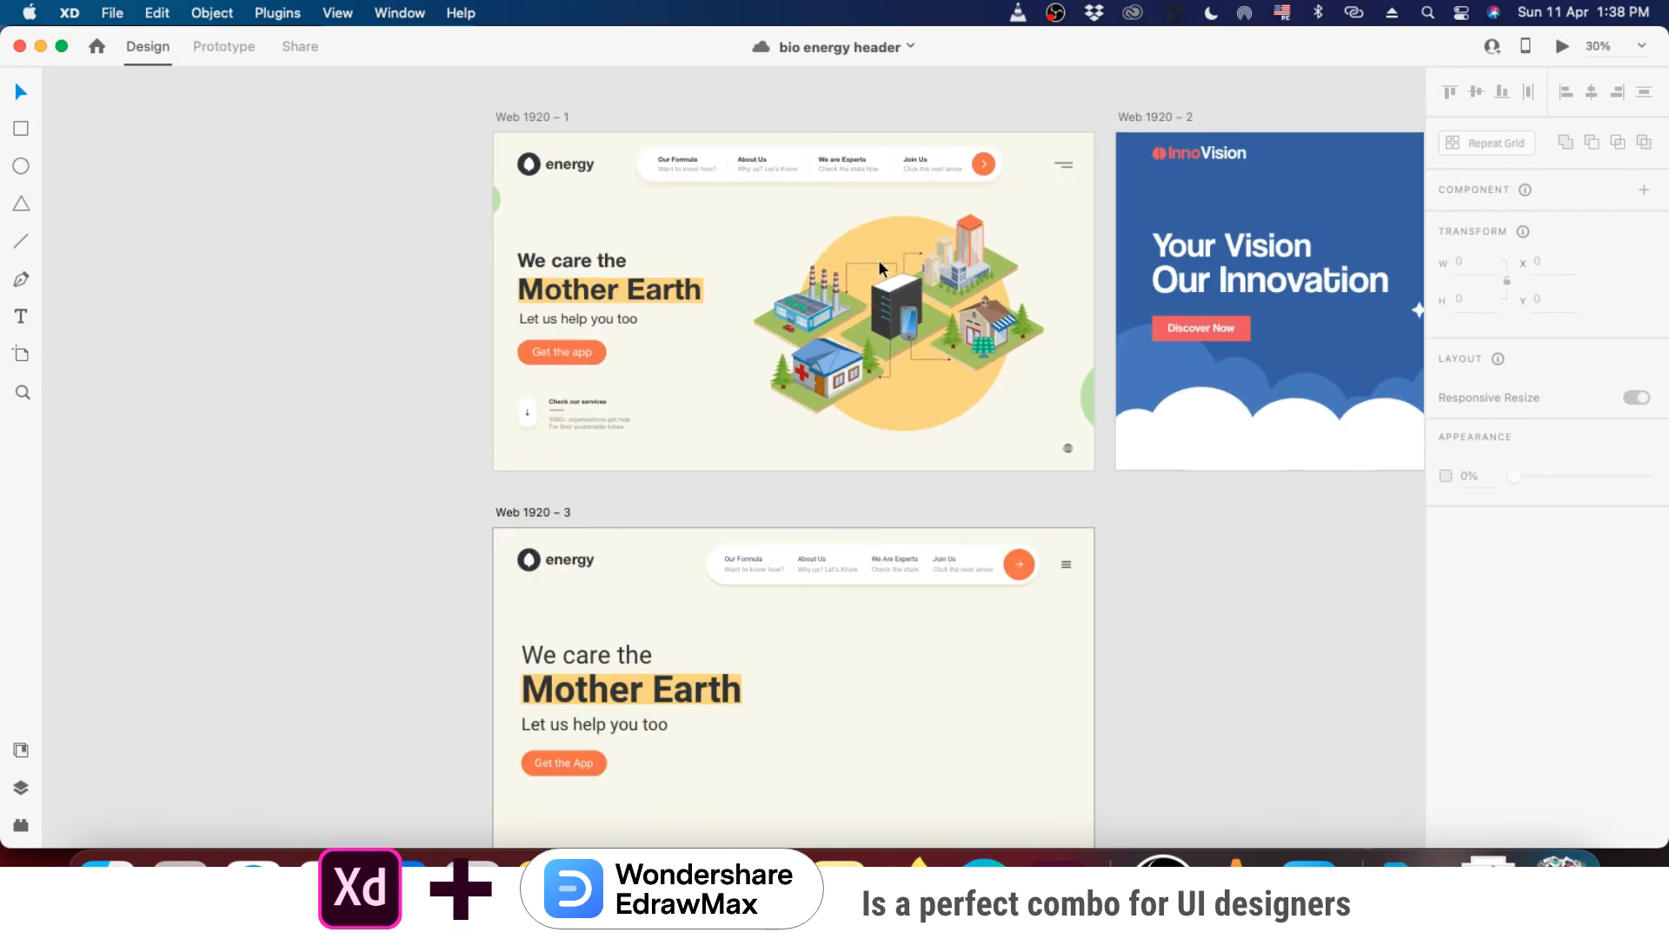
pyautogui.scroll(-2, 916, 695)
pyautogui.scroll(2, 914, 645)
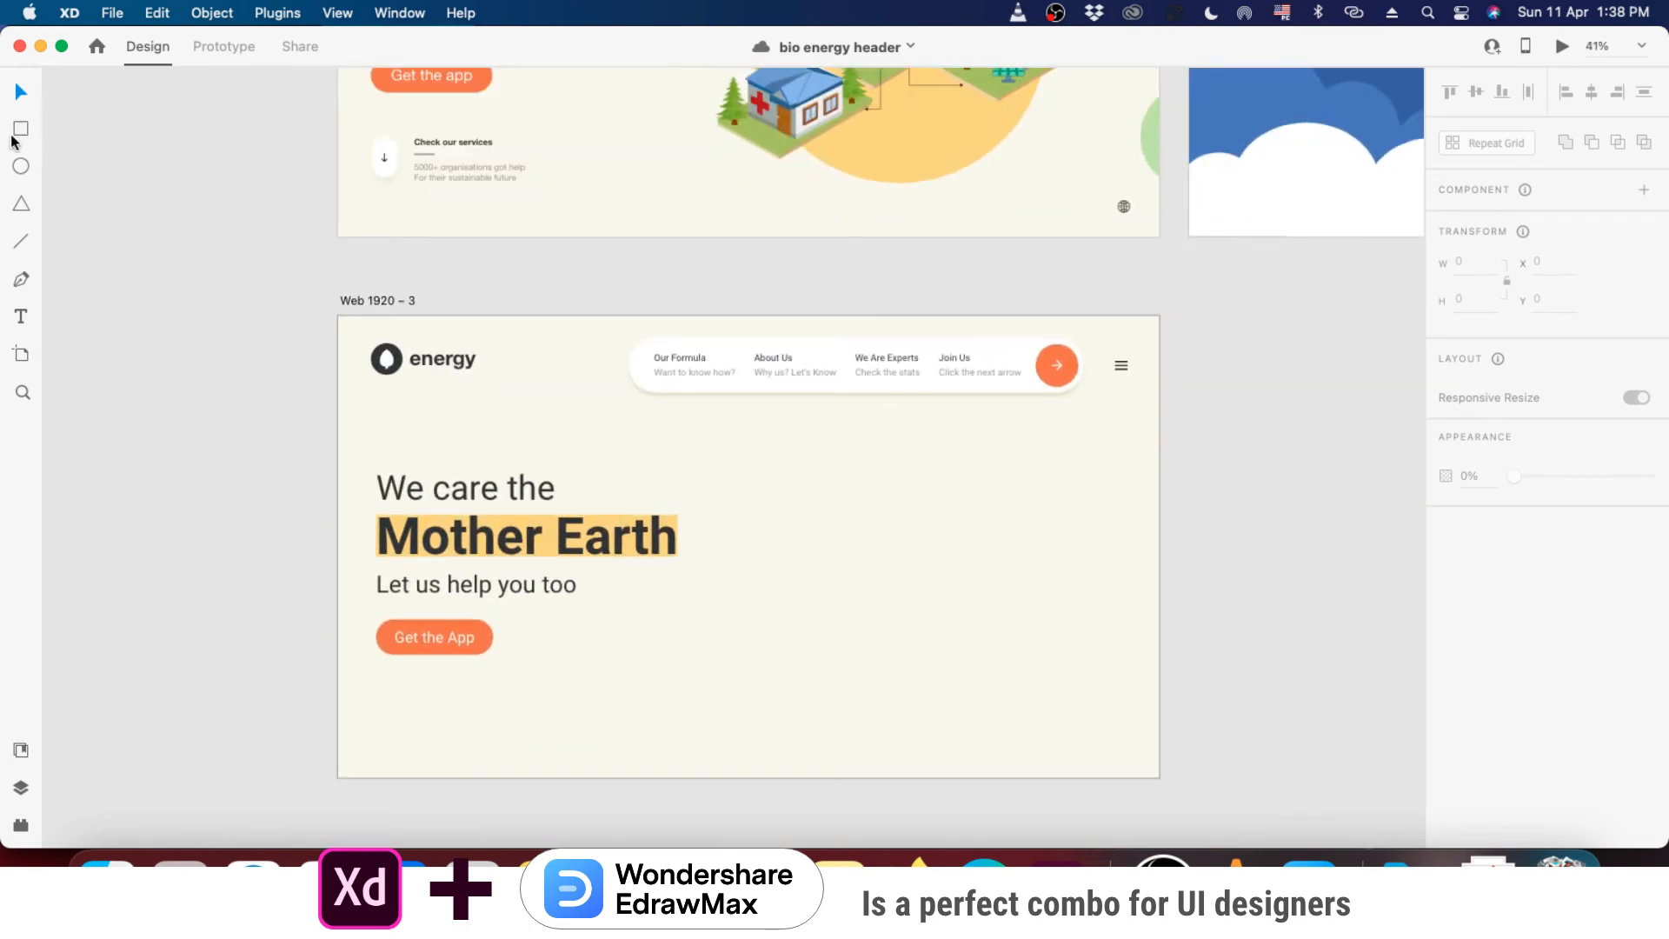
# - Draw a circle about 666 px in diameter in the empty area beside the headline on Web 1920 – 3
pyautogui.moveTo(753, 452); pyautogui.dragTo(1088, 736)
pyautogui.press('v')
pyautogui.moveTo(920, 601); pyautogui.dragTo(939, 589)
# - Fill the circle with the yellow sampled from the "Mother Earth" highlight, remove its border and nudge it slightly up toward the headline
pyautogui.press('i')
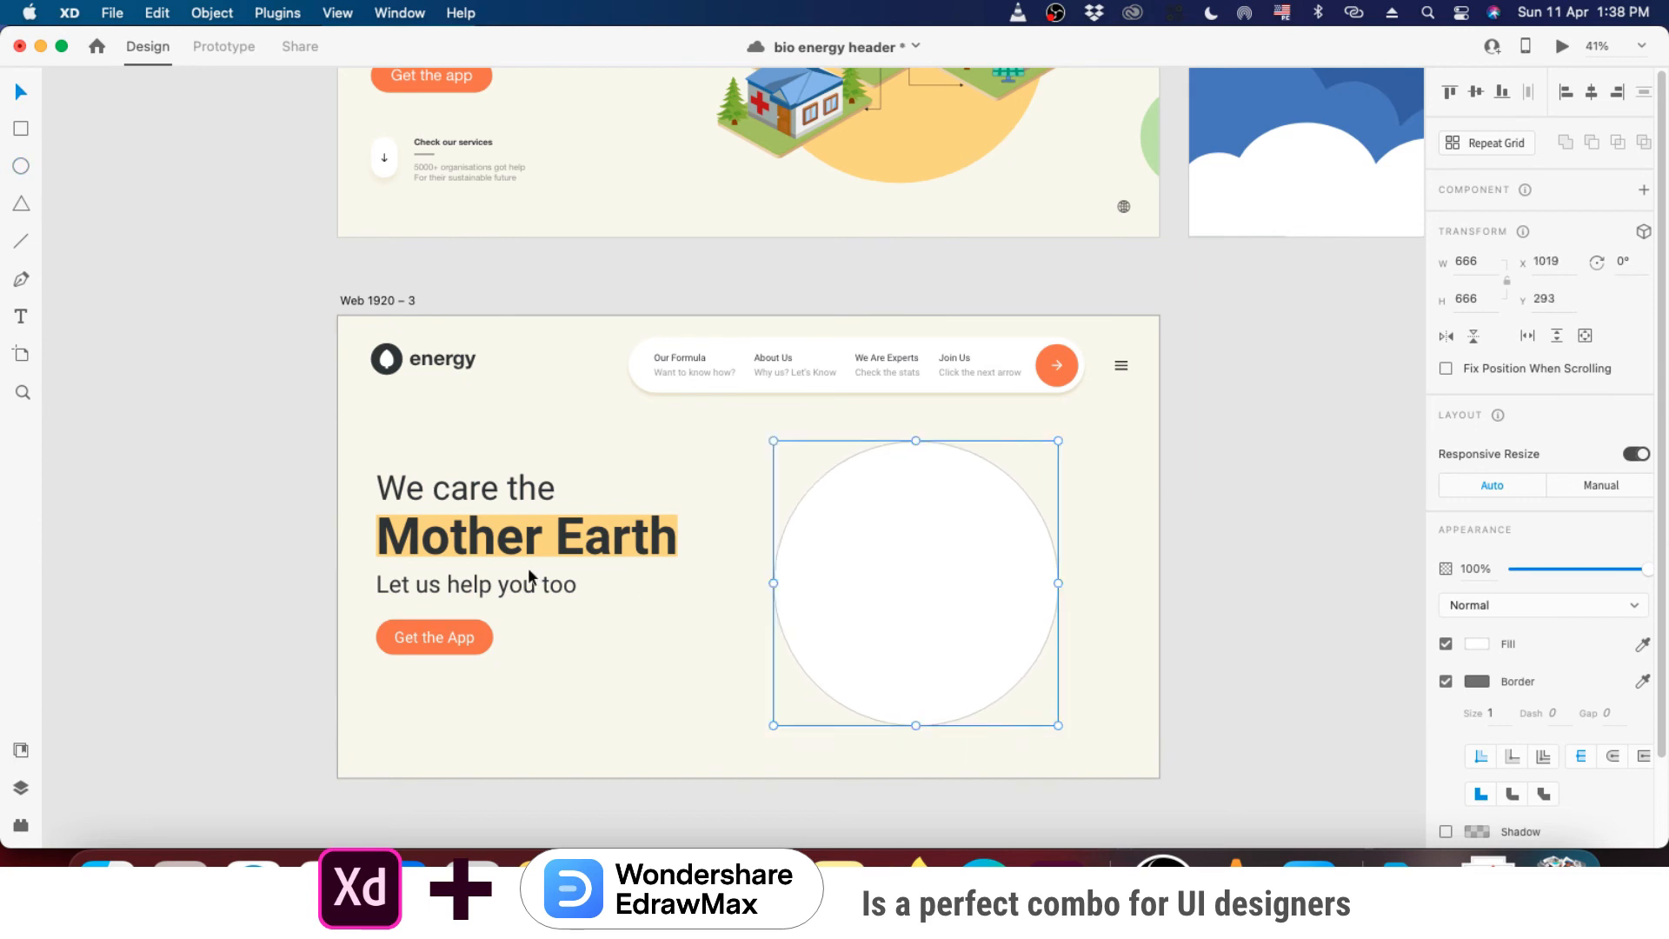
pyautogui.click(542, 530)
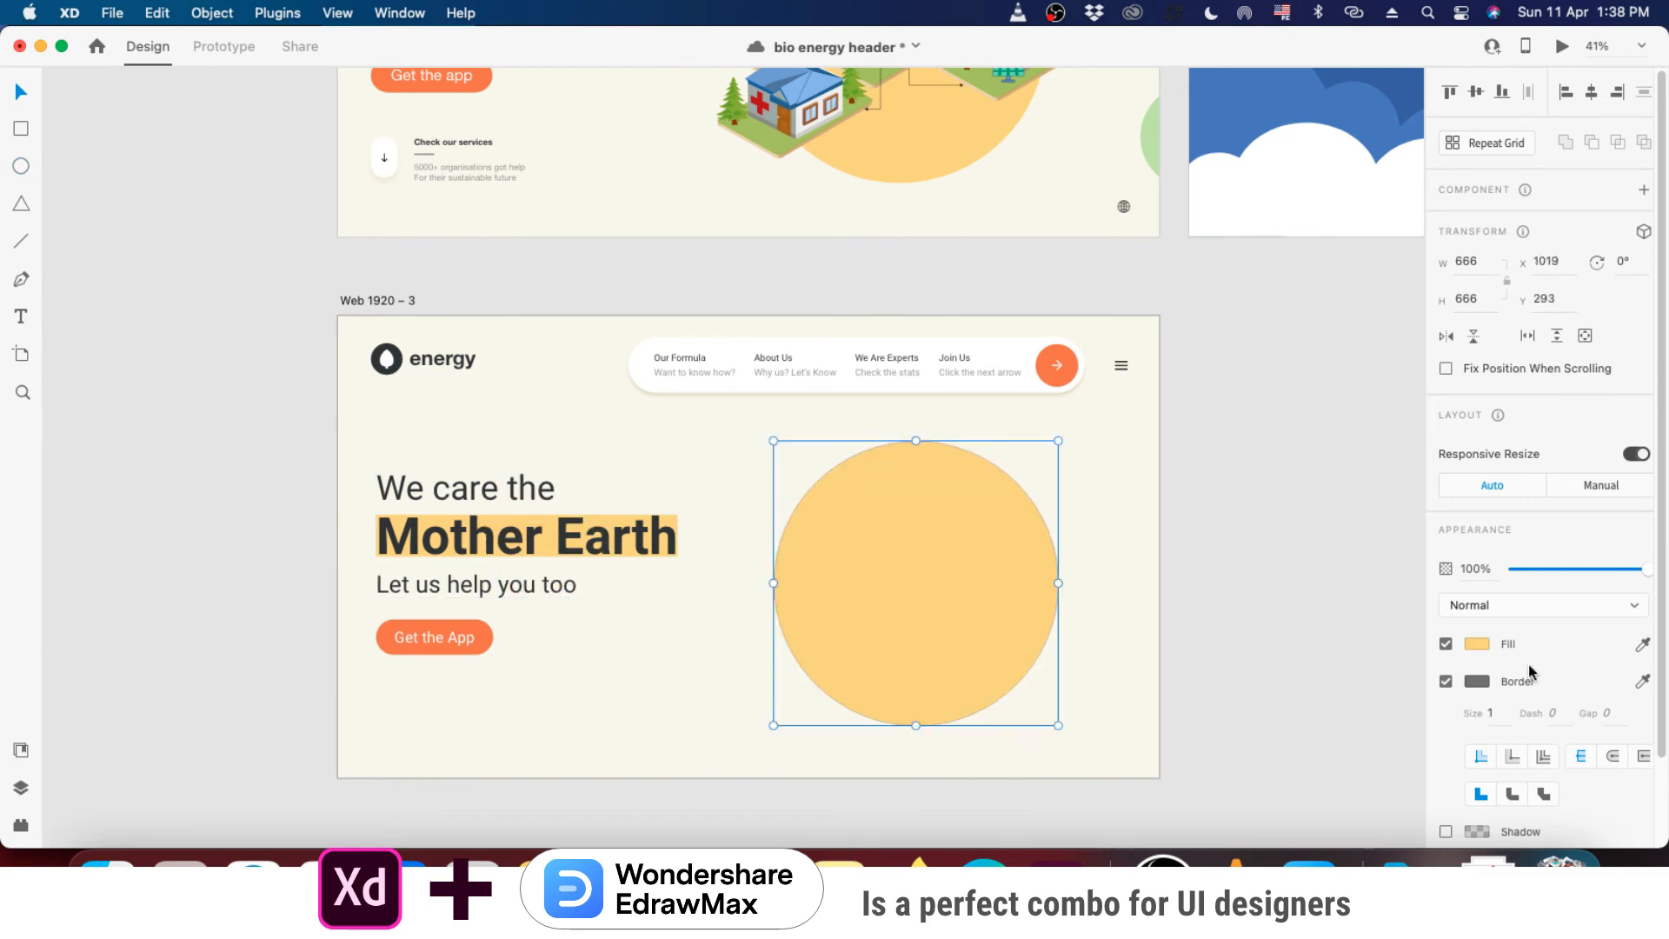
pyautogui.click(1447, 683)
pyautogui.click(1239, 528)
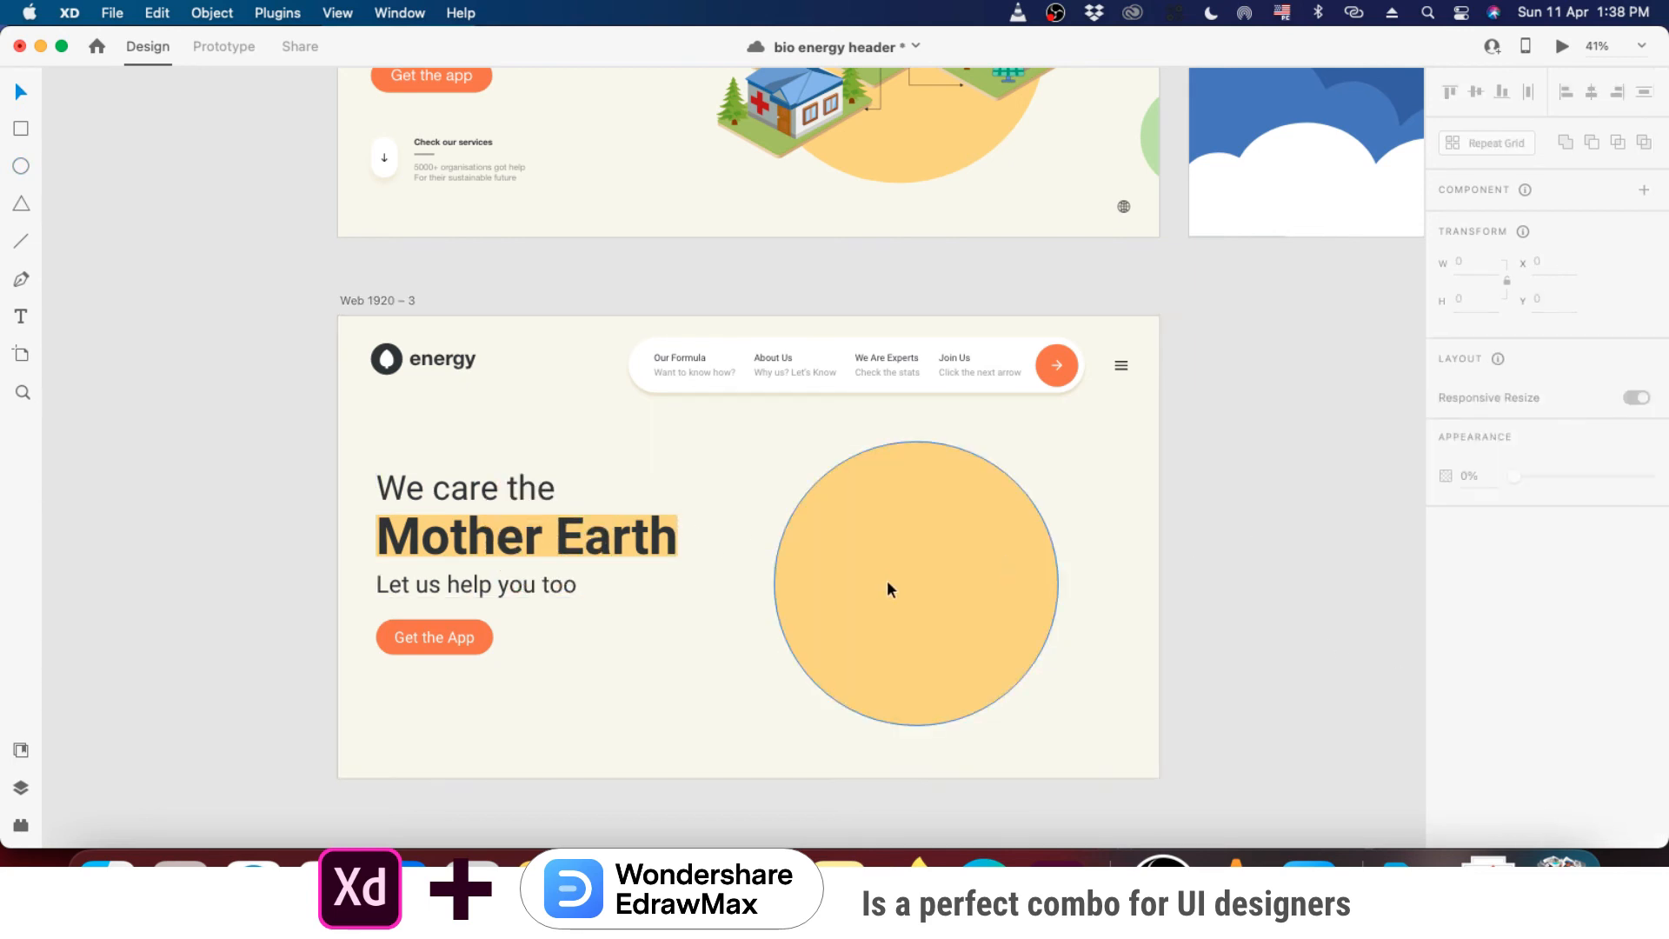
pyautogui.moveTo(886, 581); pyautogui.dragTo(883, 577)
pyautogui.click(1227, 513)
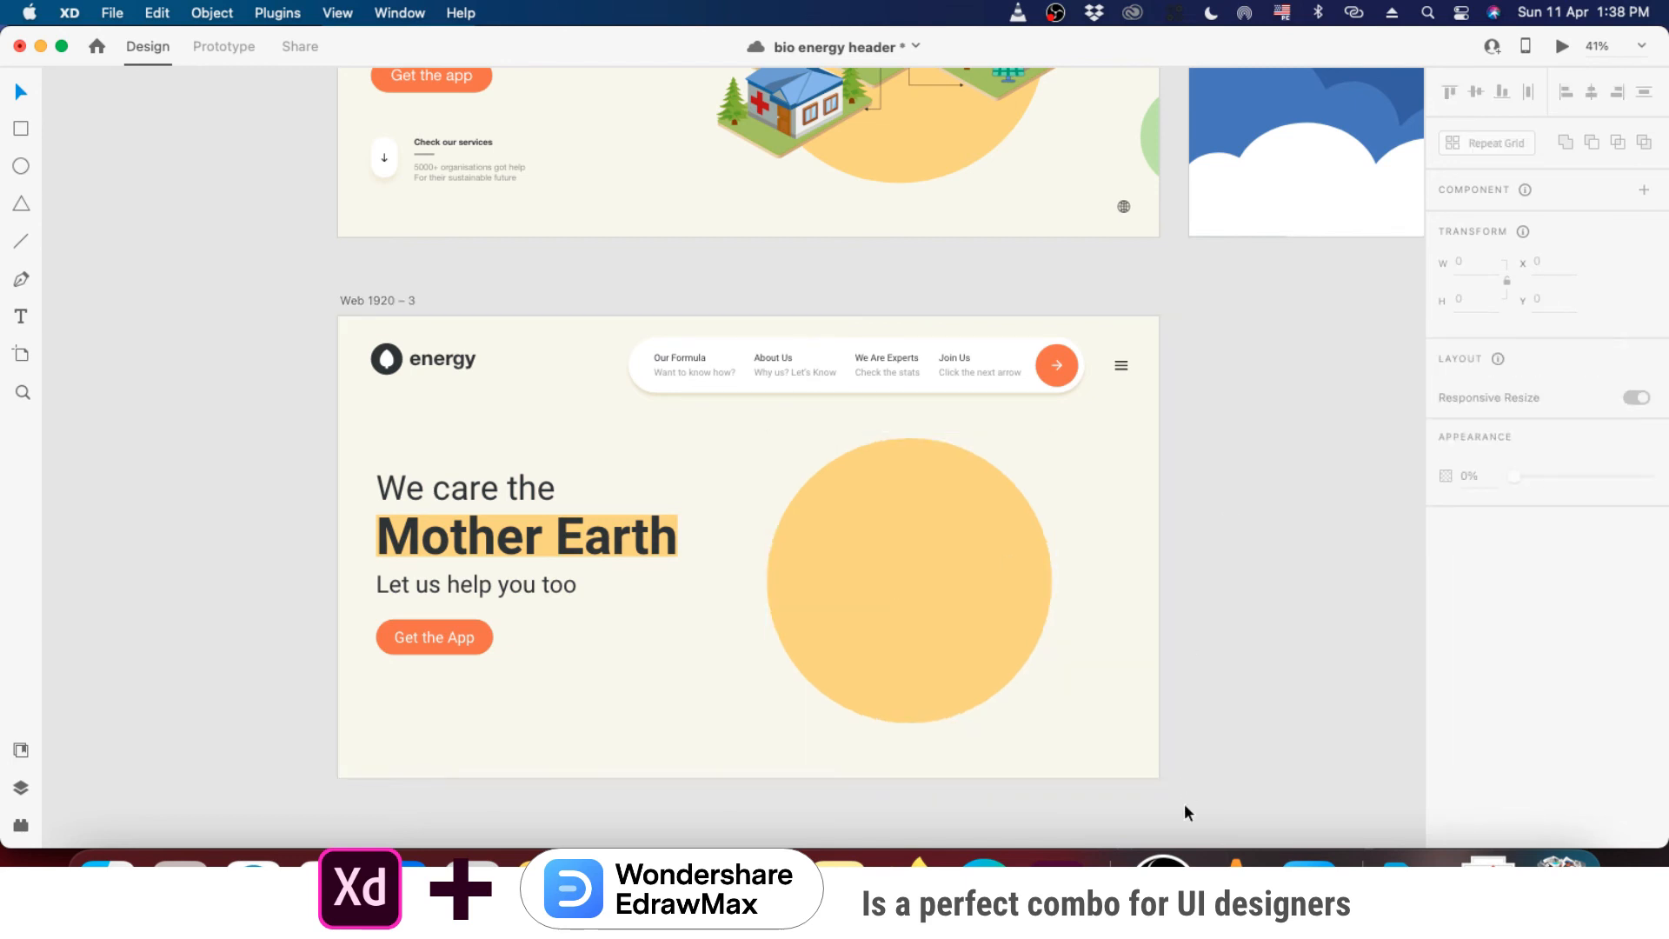
# - Switch to EdrawMax, leave the export page and delete the whole scientist and rocket illustration from the drawing
pyautogui.click(1309, 861)
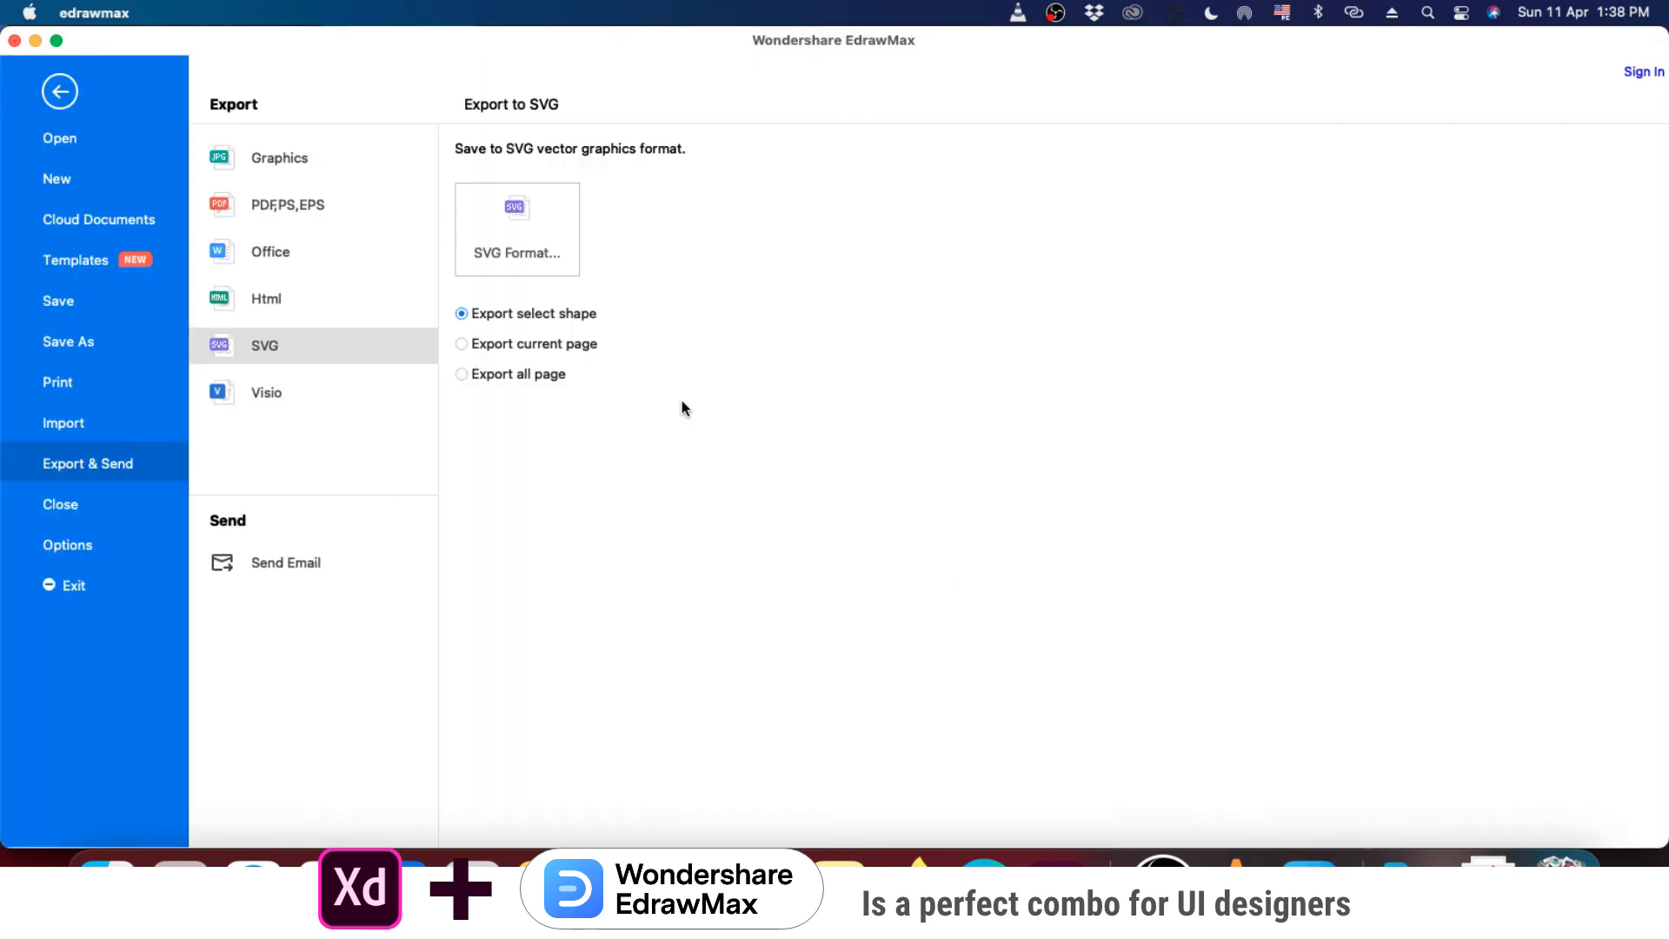
pyautogui.click(49, 107)
pyautogui.moveTo(309, 247); pyautogui.dragTo(1194, 723)
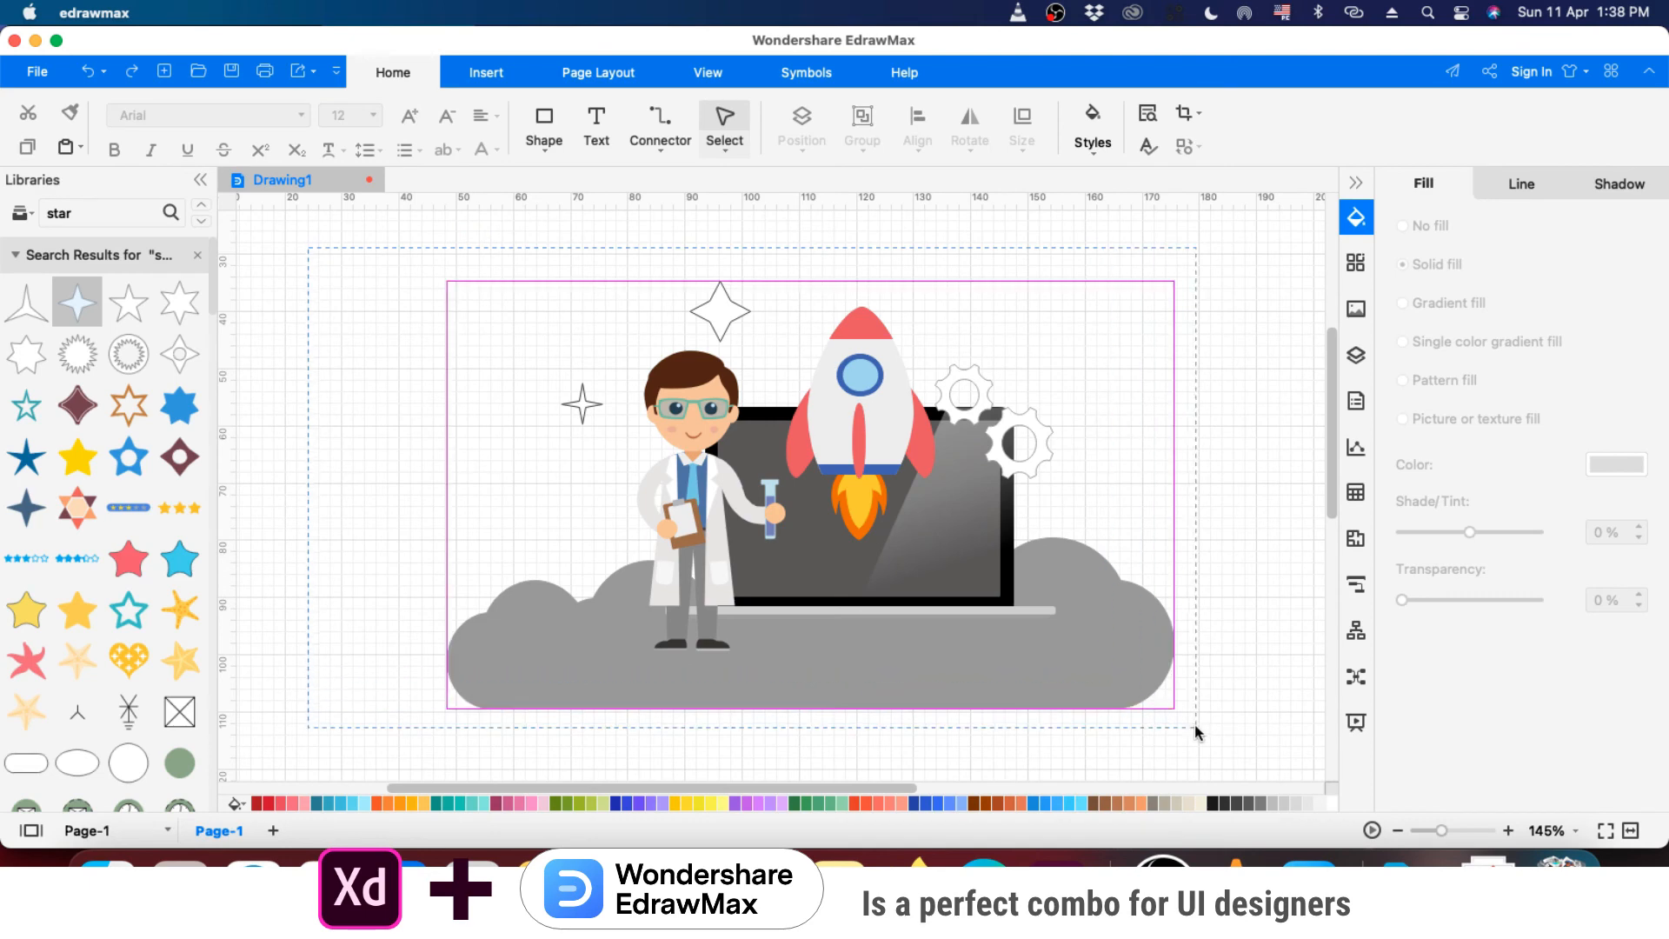
pyautogui.press('Delete')
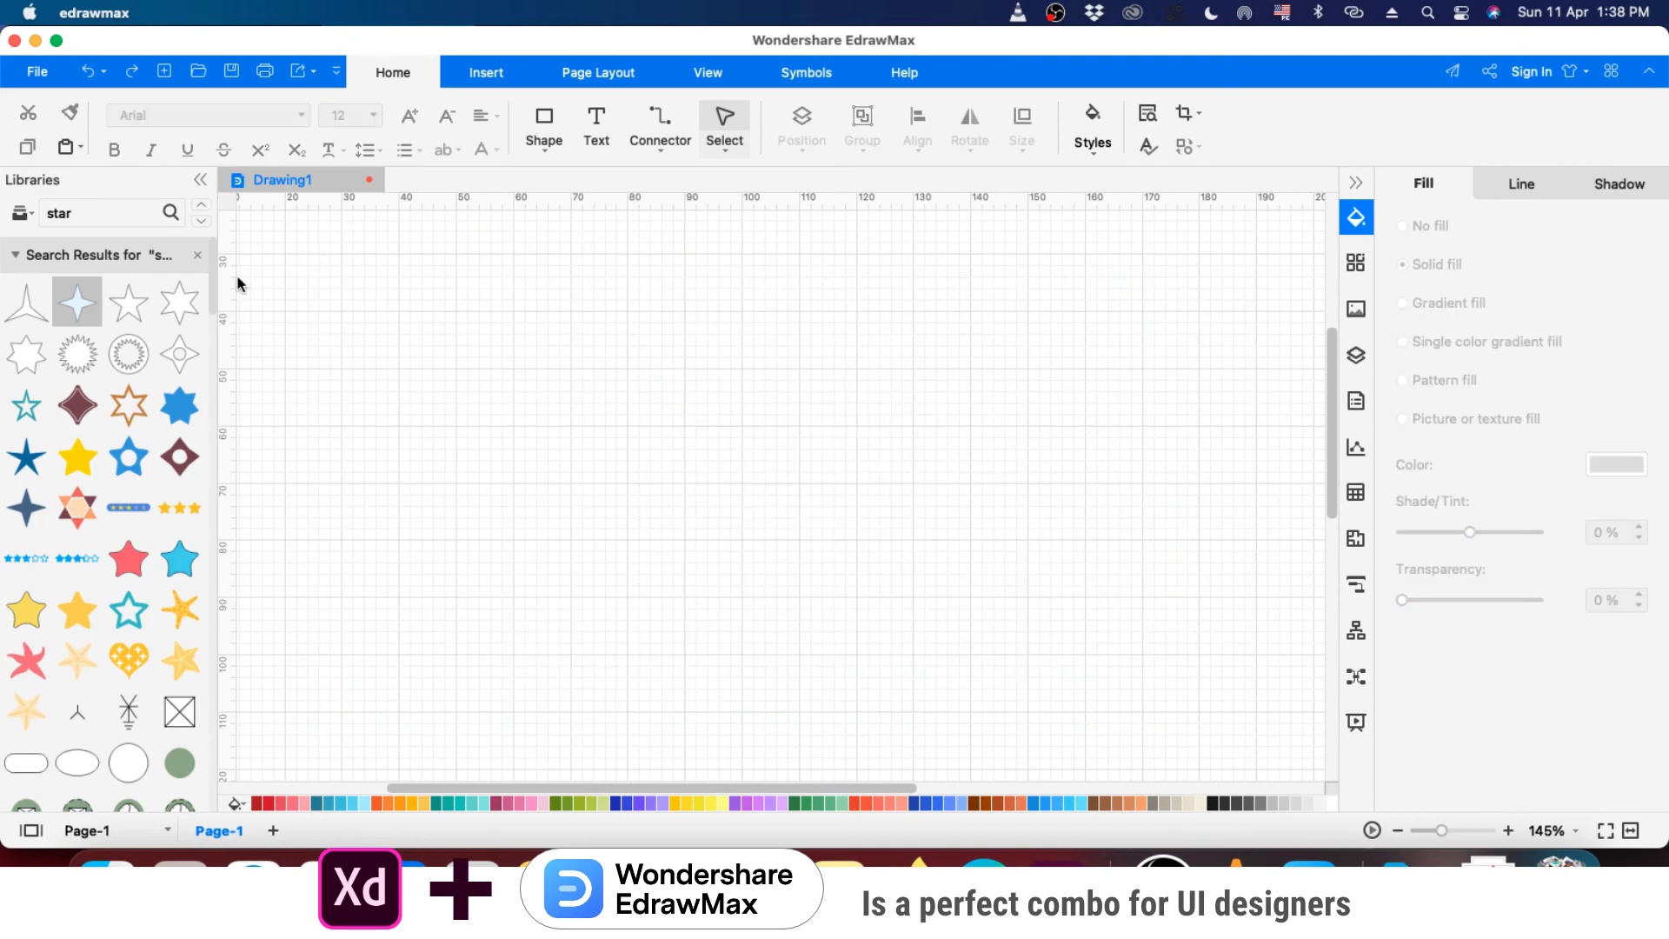
# - Switch to Adobe XD and examine the isometric illustration on Web 1920 – 1 against the yellow circle on Web 1920 – 3
pyautogui.press('super+Tab')
pyautogui.scroll(3, 694, 431)
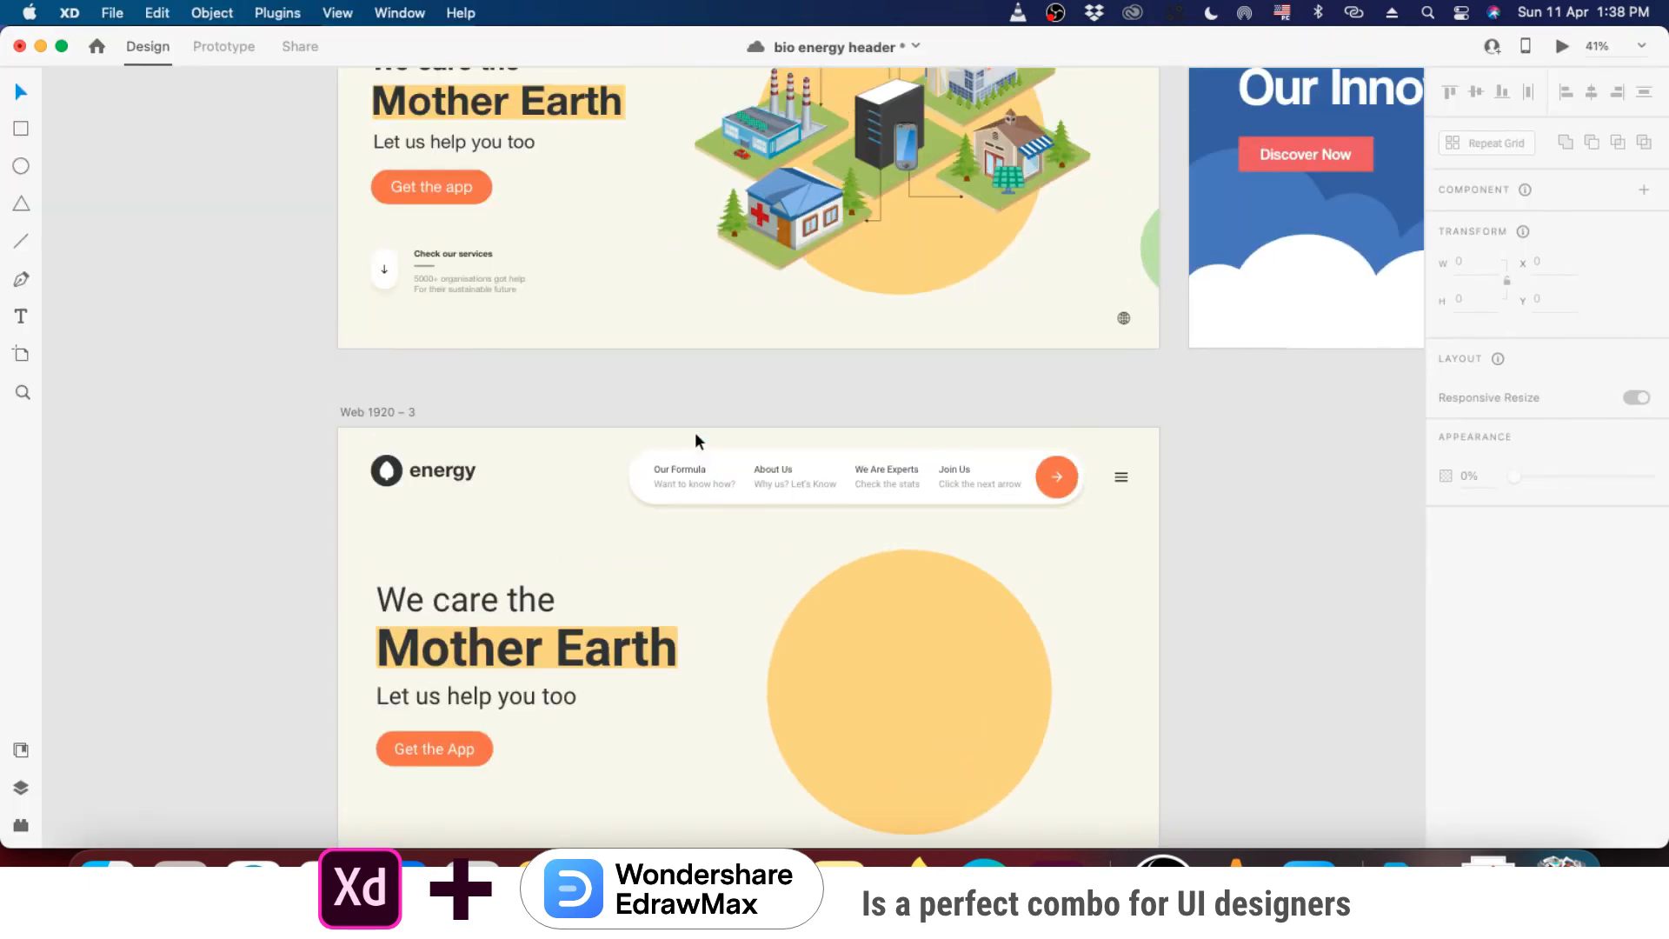
pyautogui.scroll(5, 695, 431)
pyautogui.scroll(5, 908, 264)
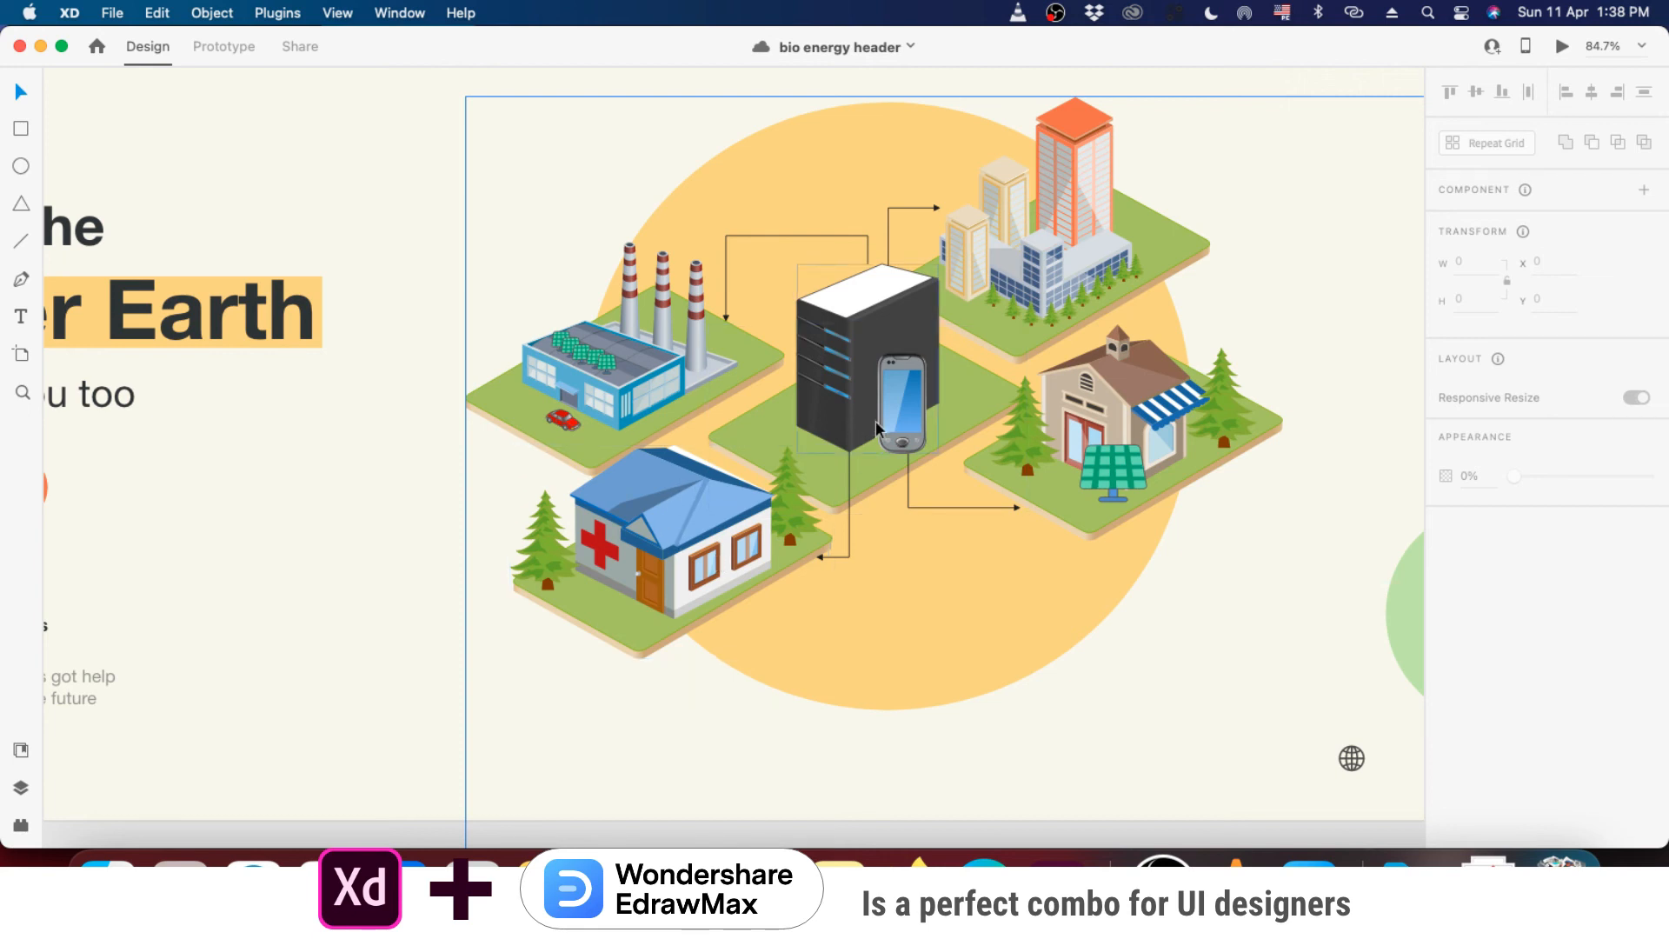
pyautogui.scroll(-3, 917, 389)
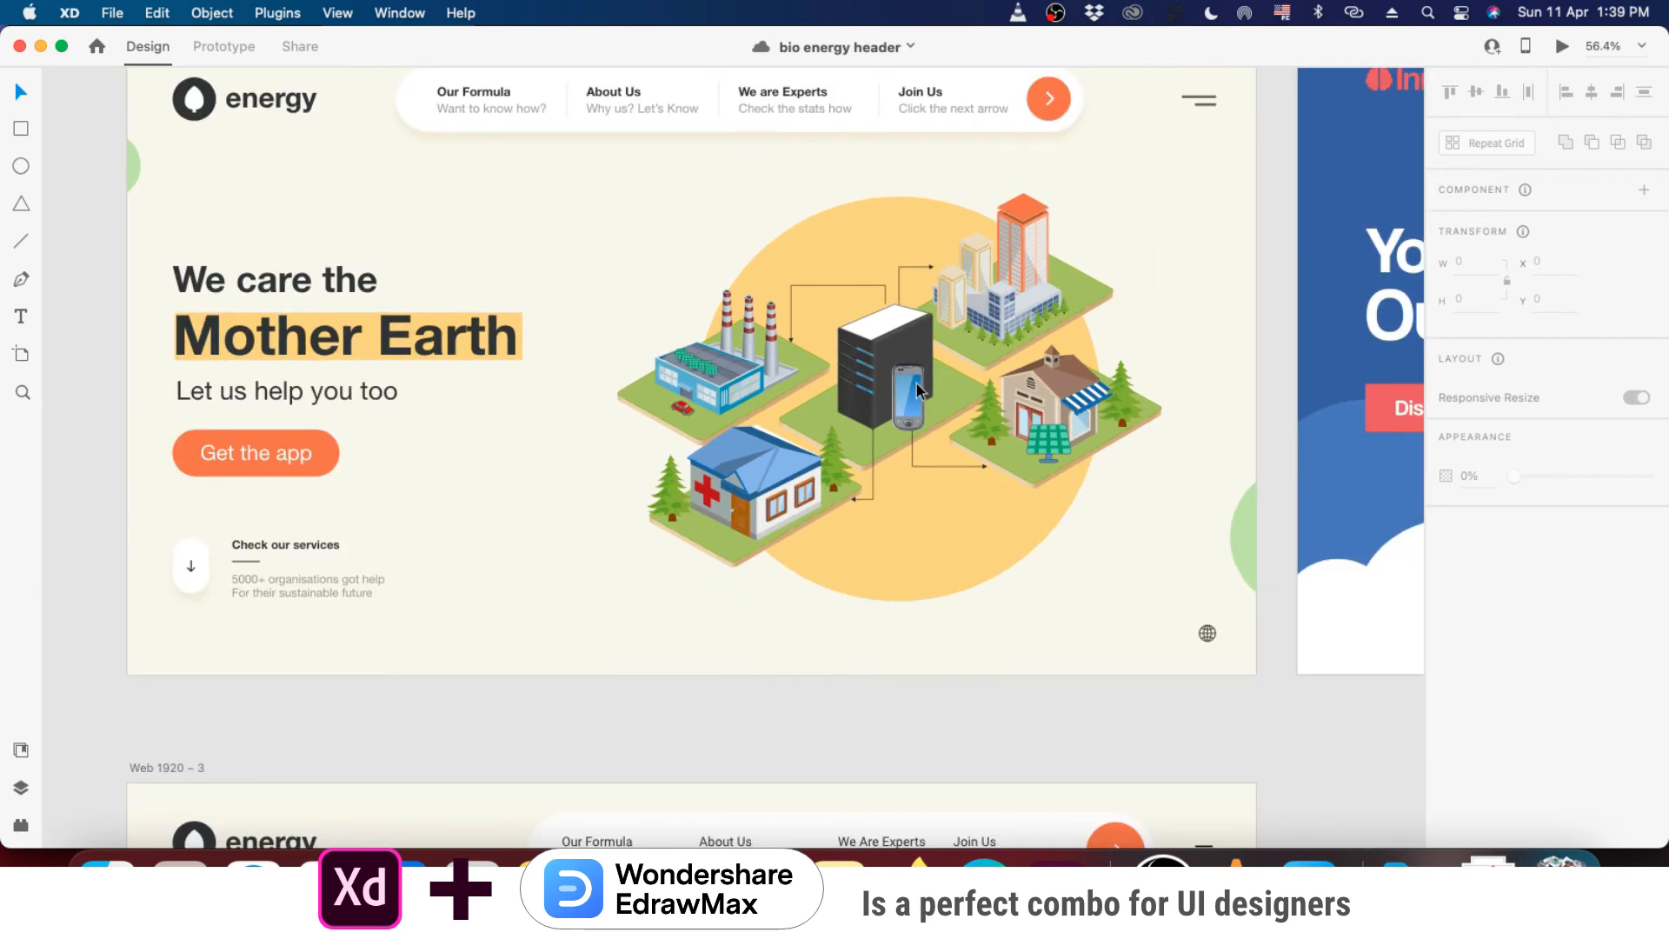
pyautogui.scroll(-2, 918, 389)
pyautogui.scroll(-5, 920, 456)
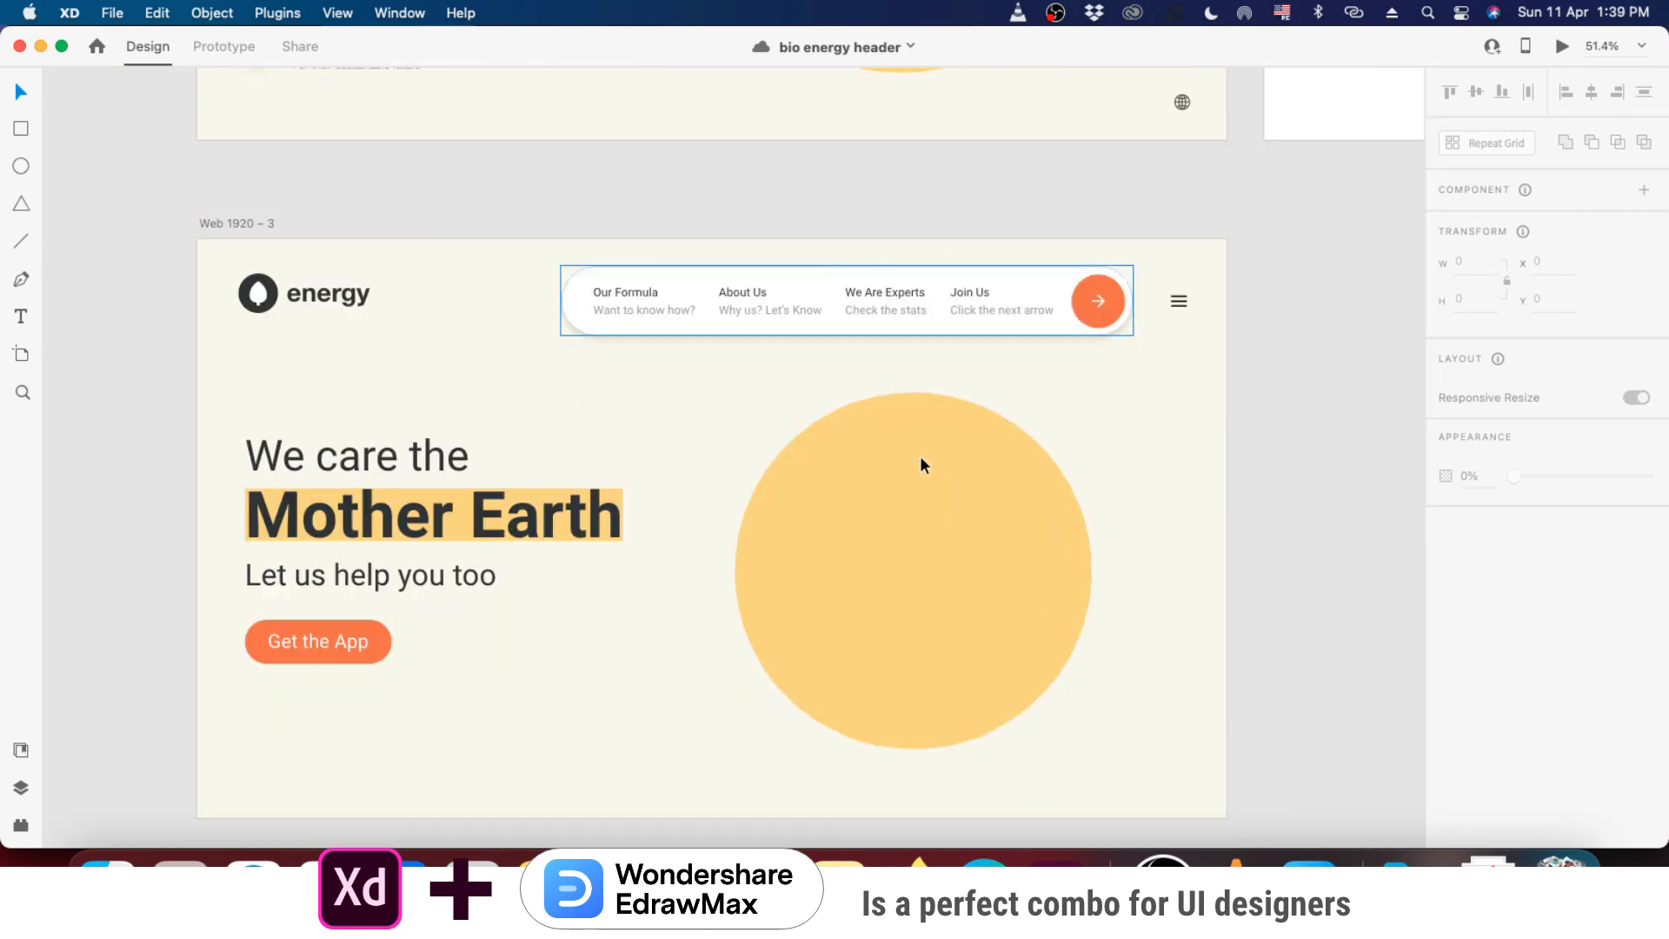
pyautogui.scroll(-3, 920, 455)
pyautogui.scroll(3, 830, 339)
pyautogui.scroll(-2, 873, 352)
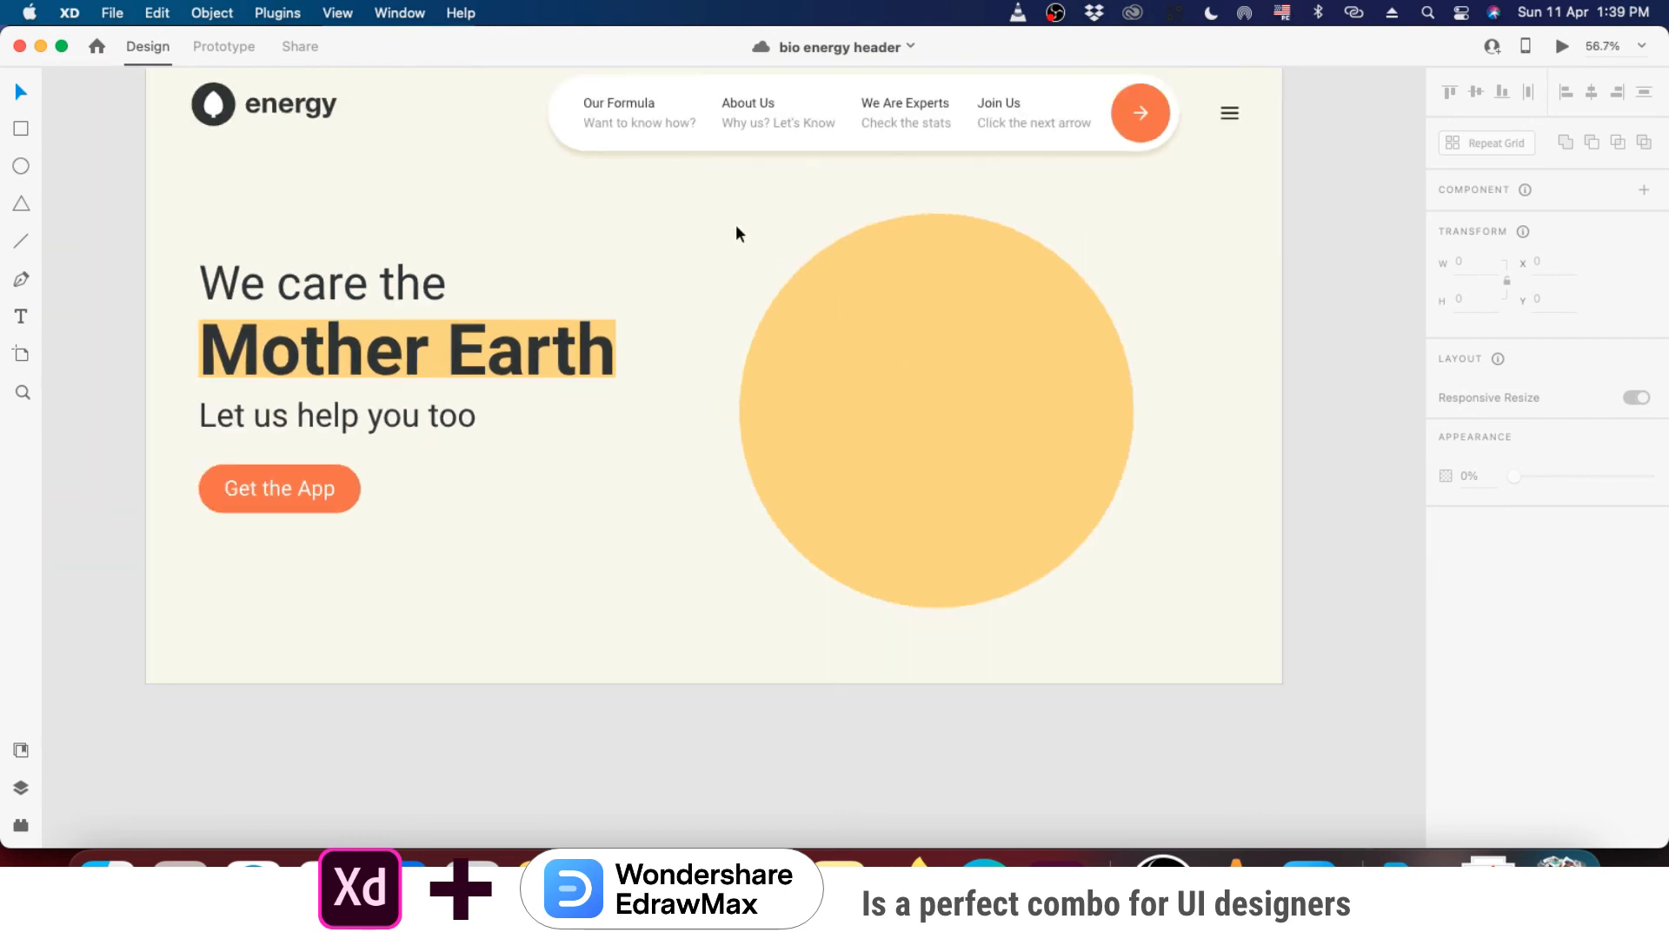
pyautogui.scroll(1, 672, 106)
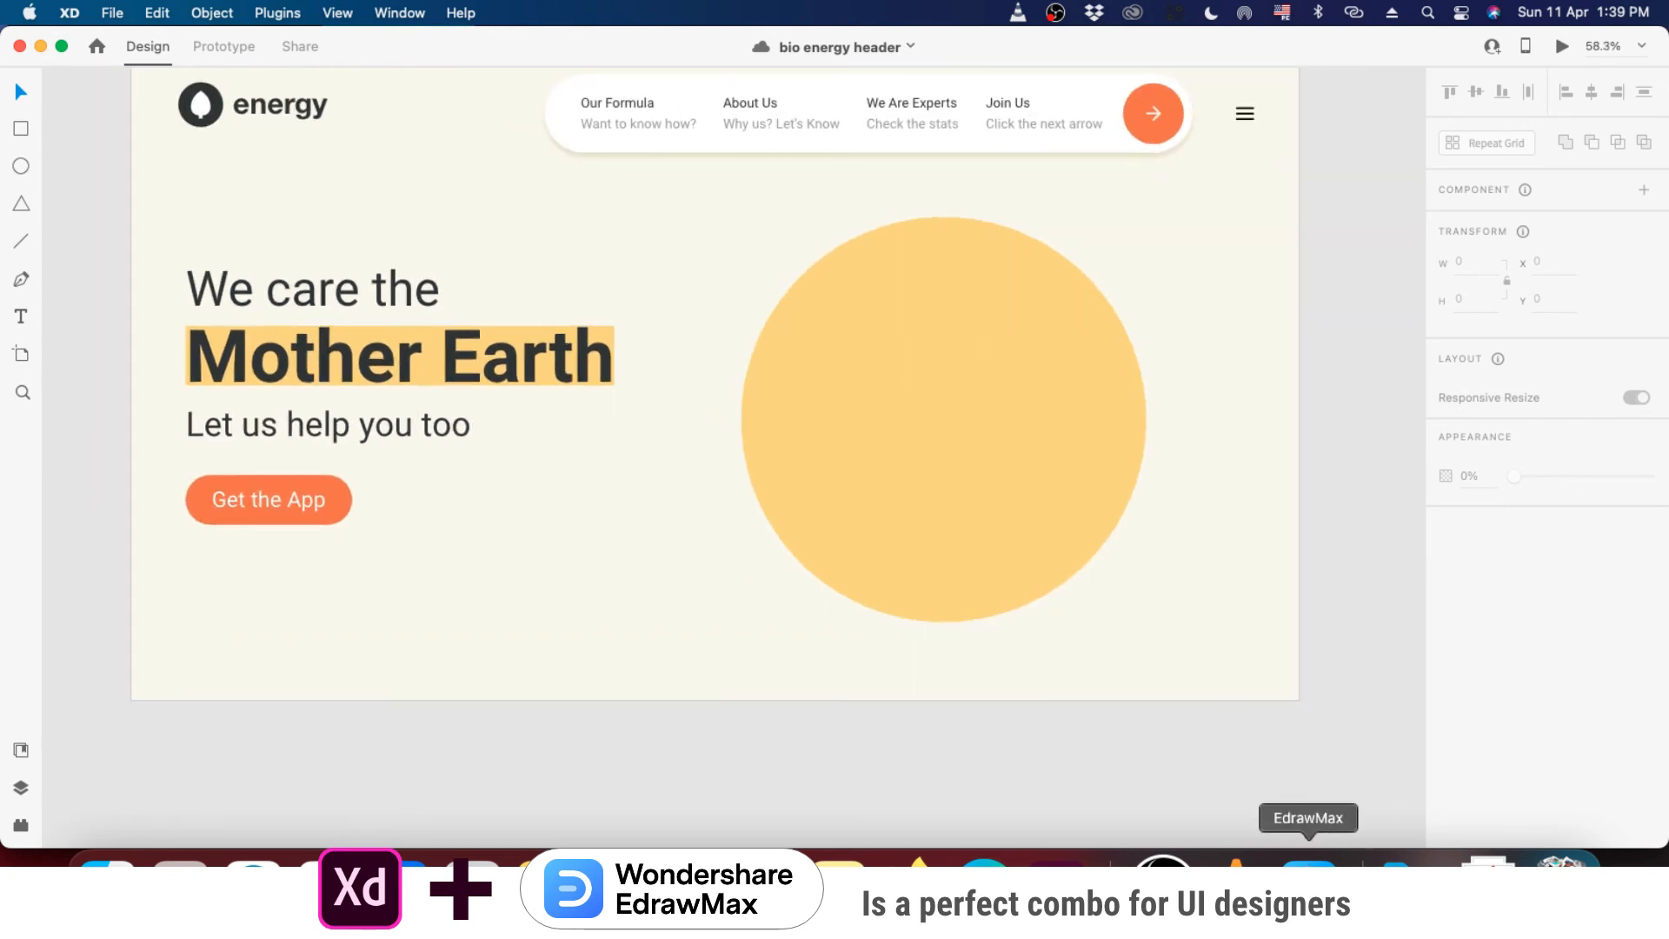
# - Switch to EdrawMax and load the 3D Landmarks, 3D Directional Maps and Map Vehicles symbol libraries from the Maps category
pyautogui.click(1308, 861)
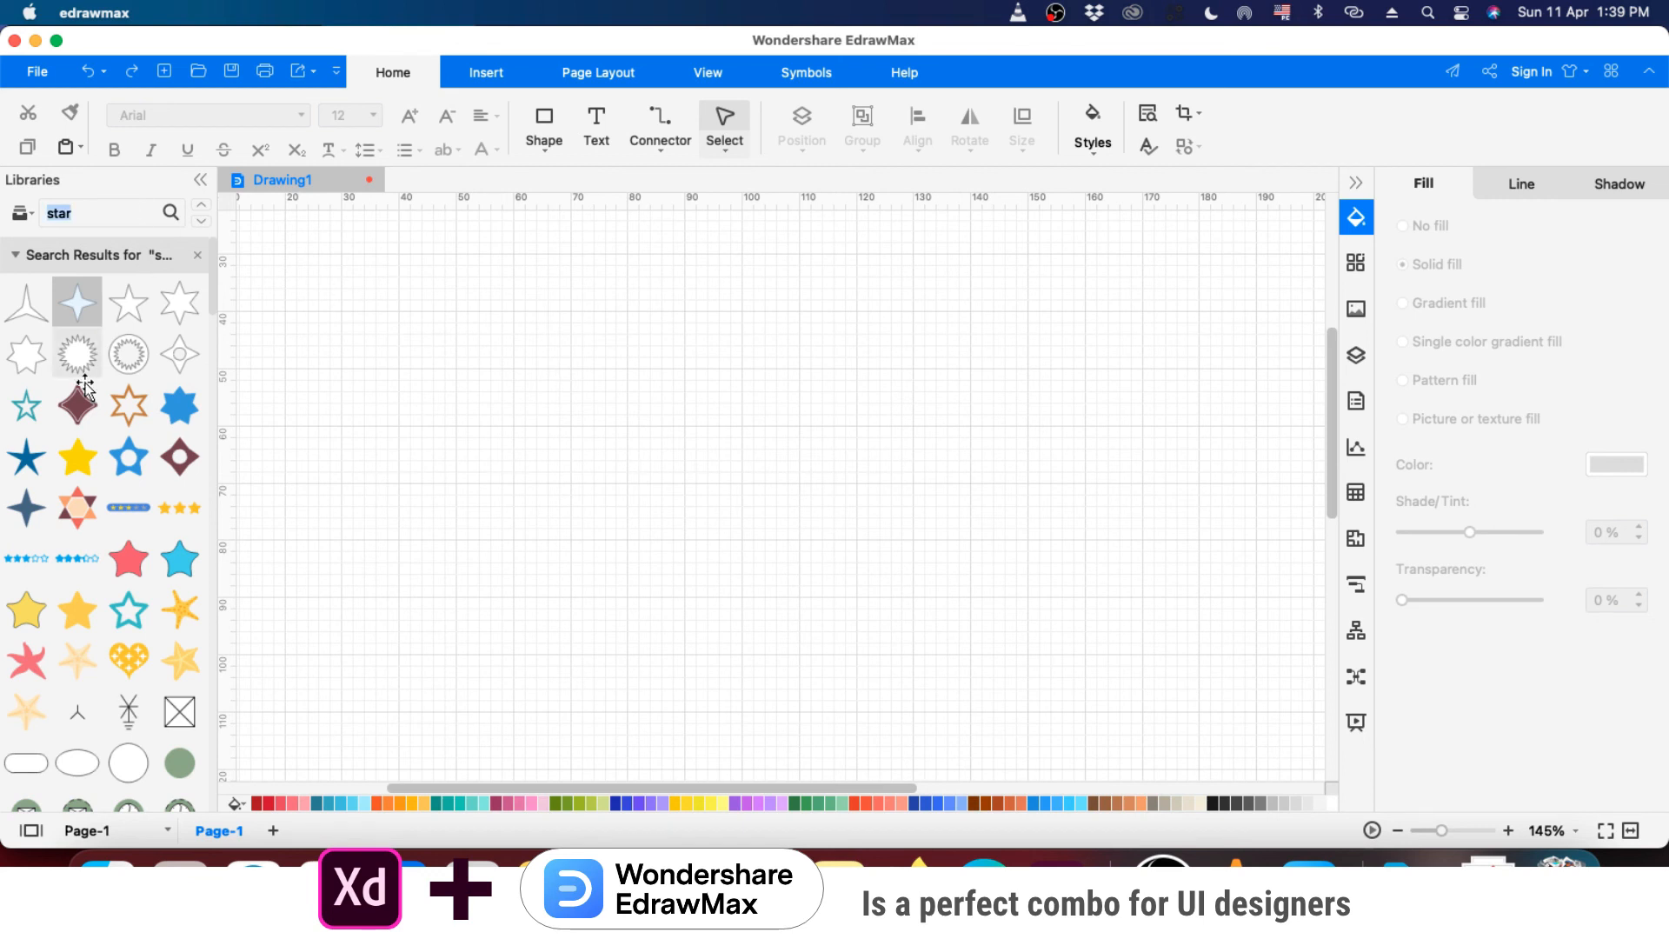
pyautogui.click(19, 212)
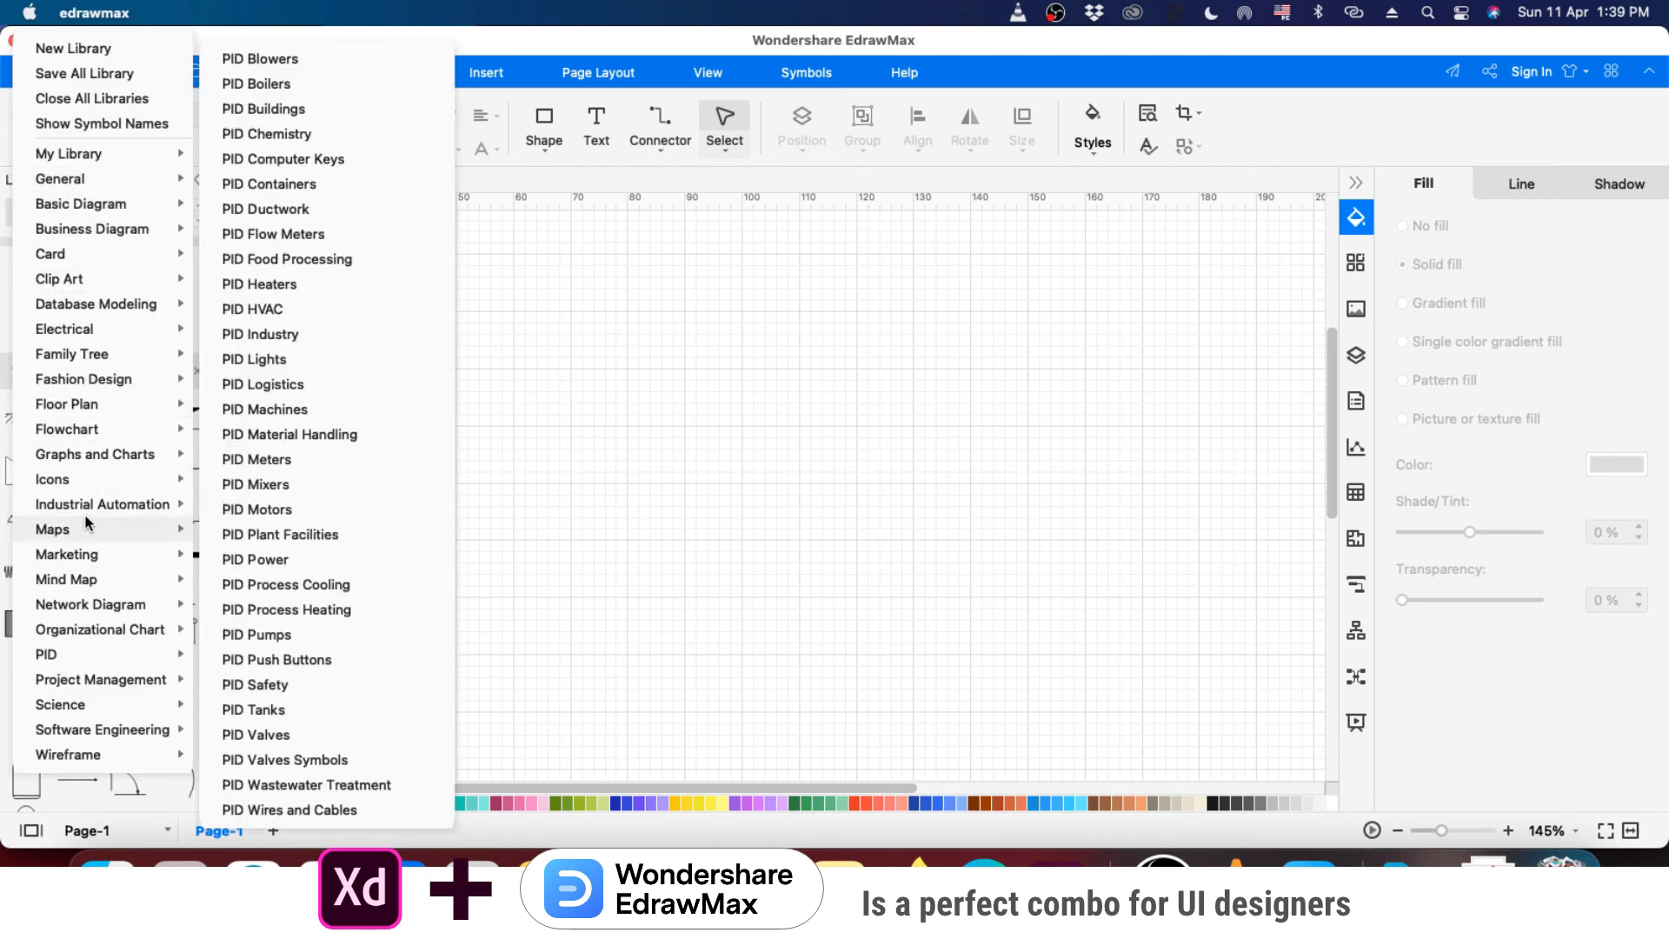
pyautogui.moveTo(82, 523)
pyautogui.moveTo(270, 445)
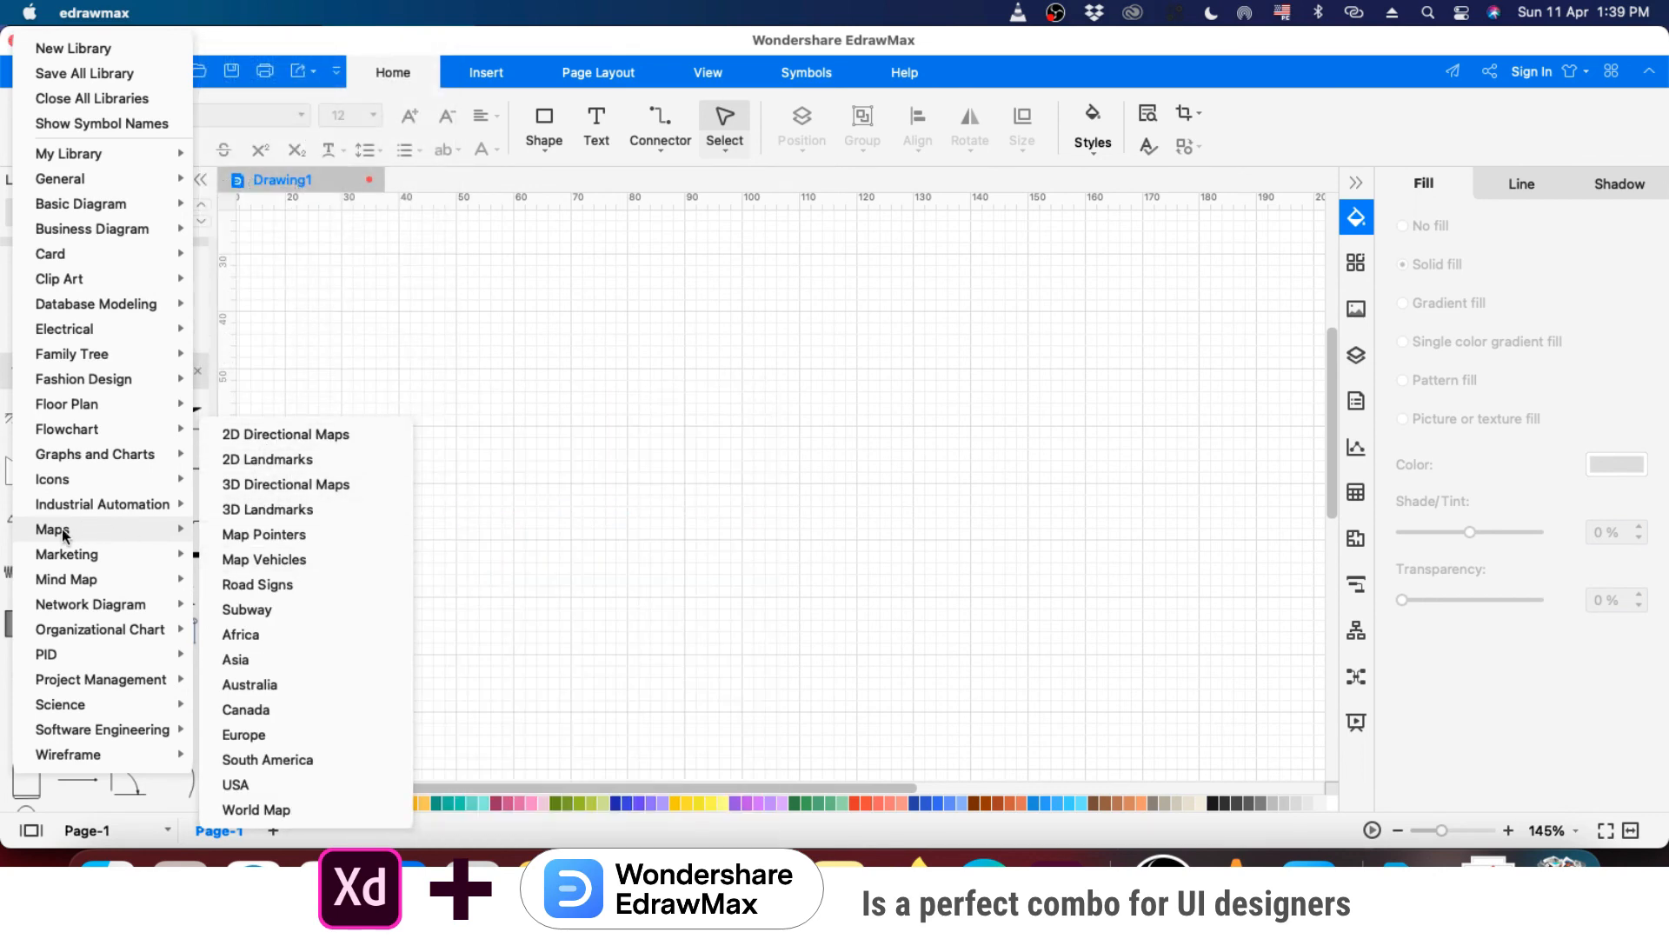
pyautogui.moveTo(259, 510)
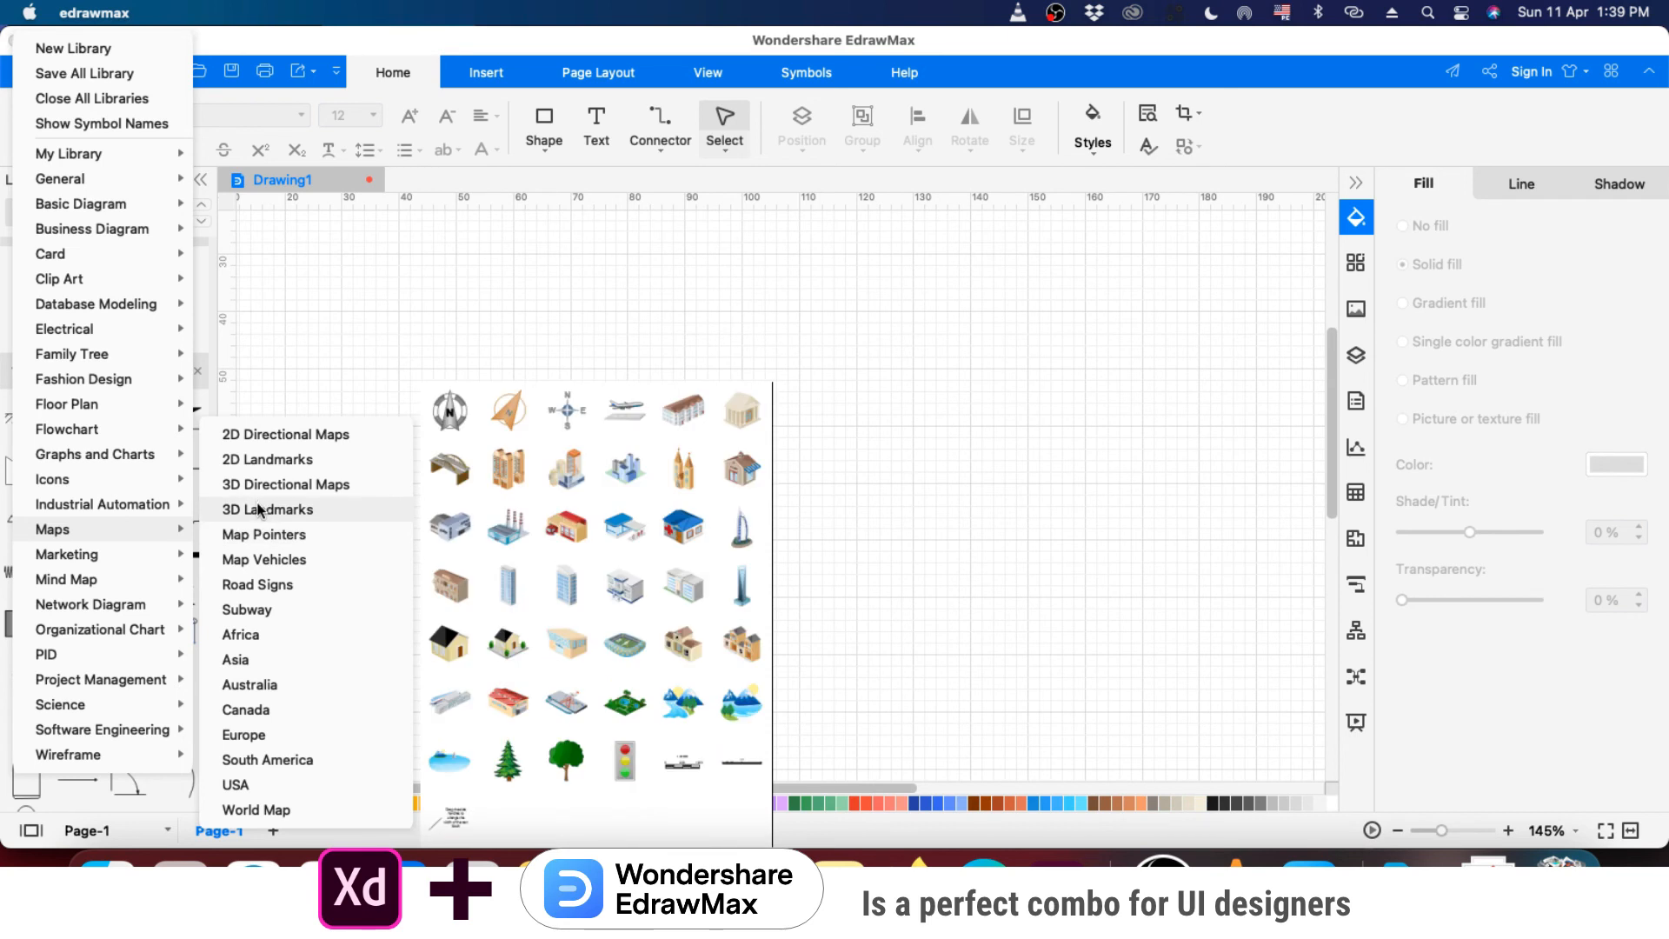
pyautogui.click(280, 515)
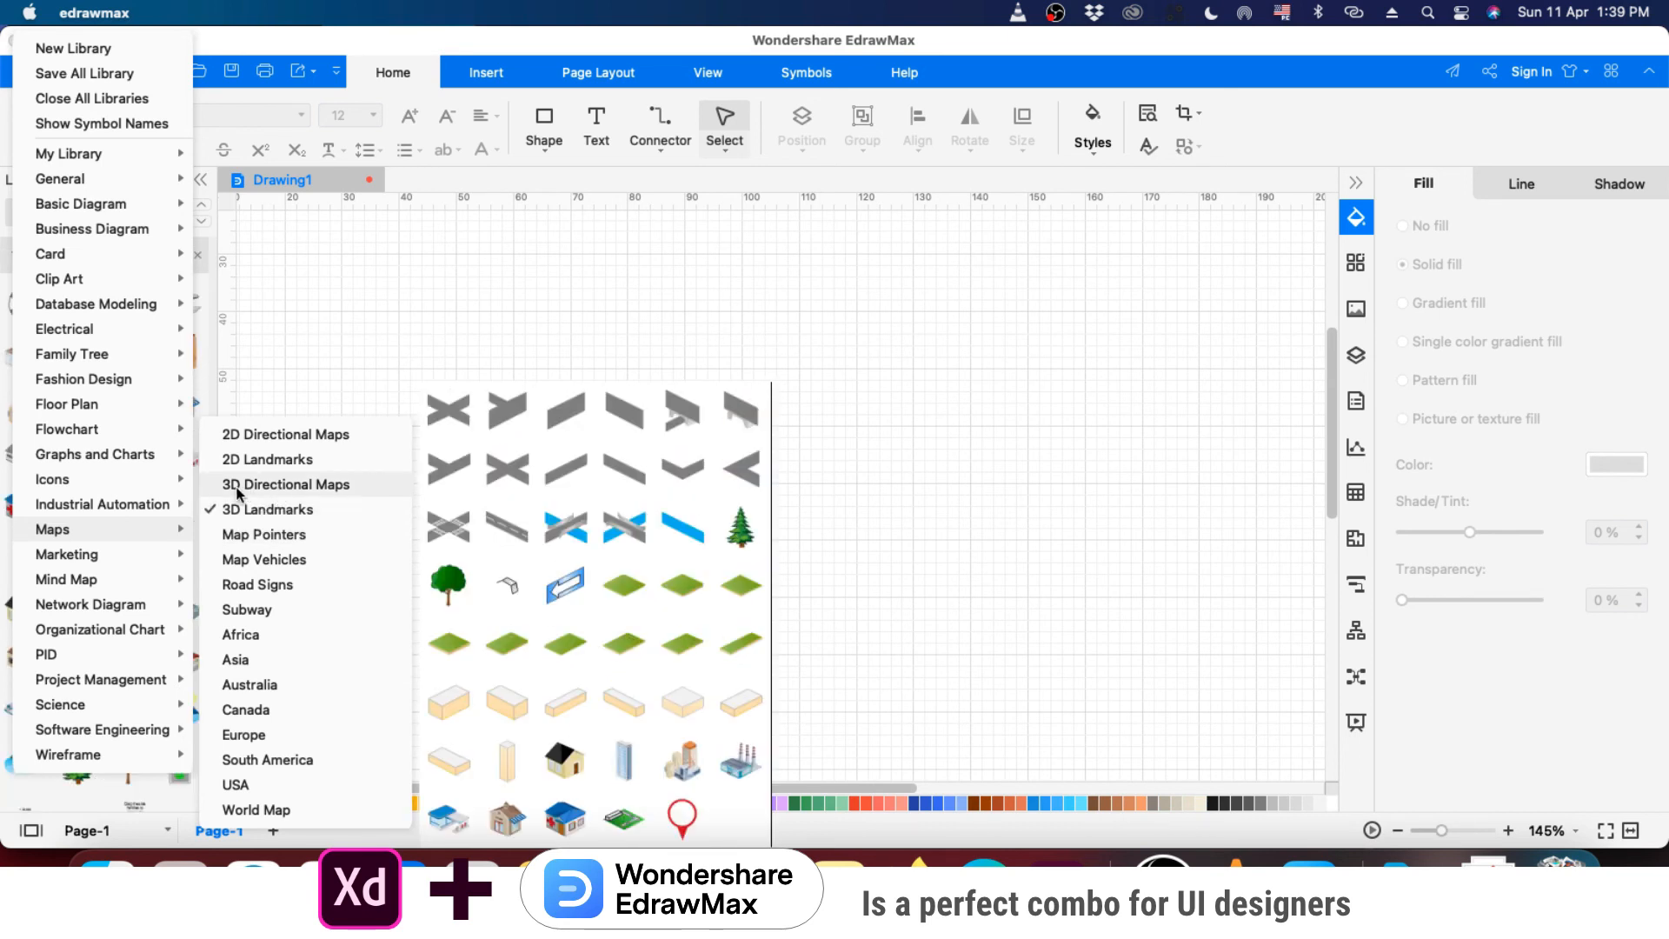
pyautogui.click(289, 493)
pyautogui.moveTo(307, 552)
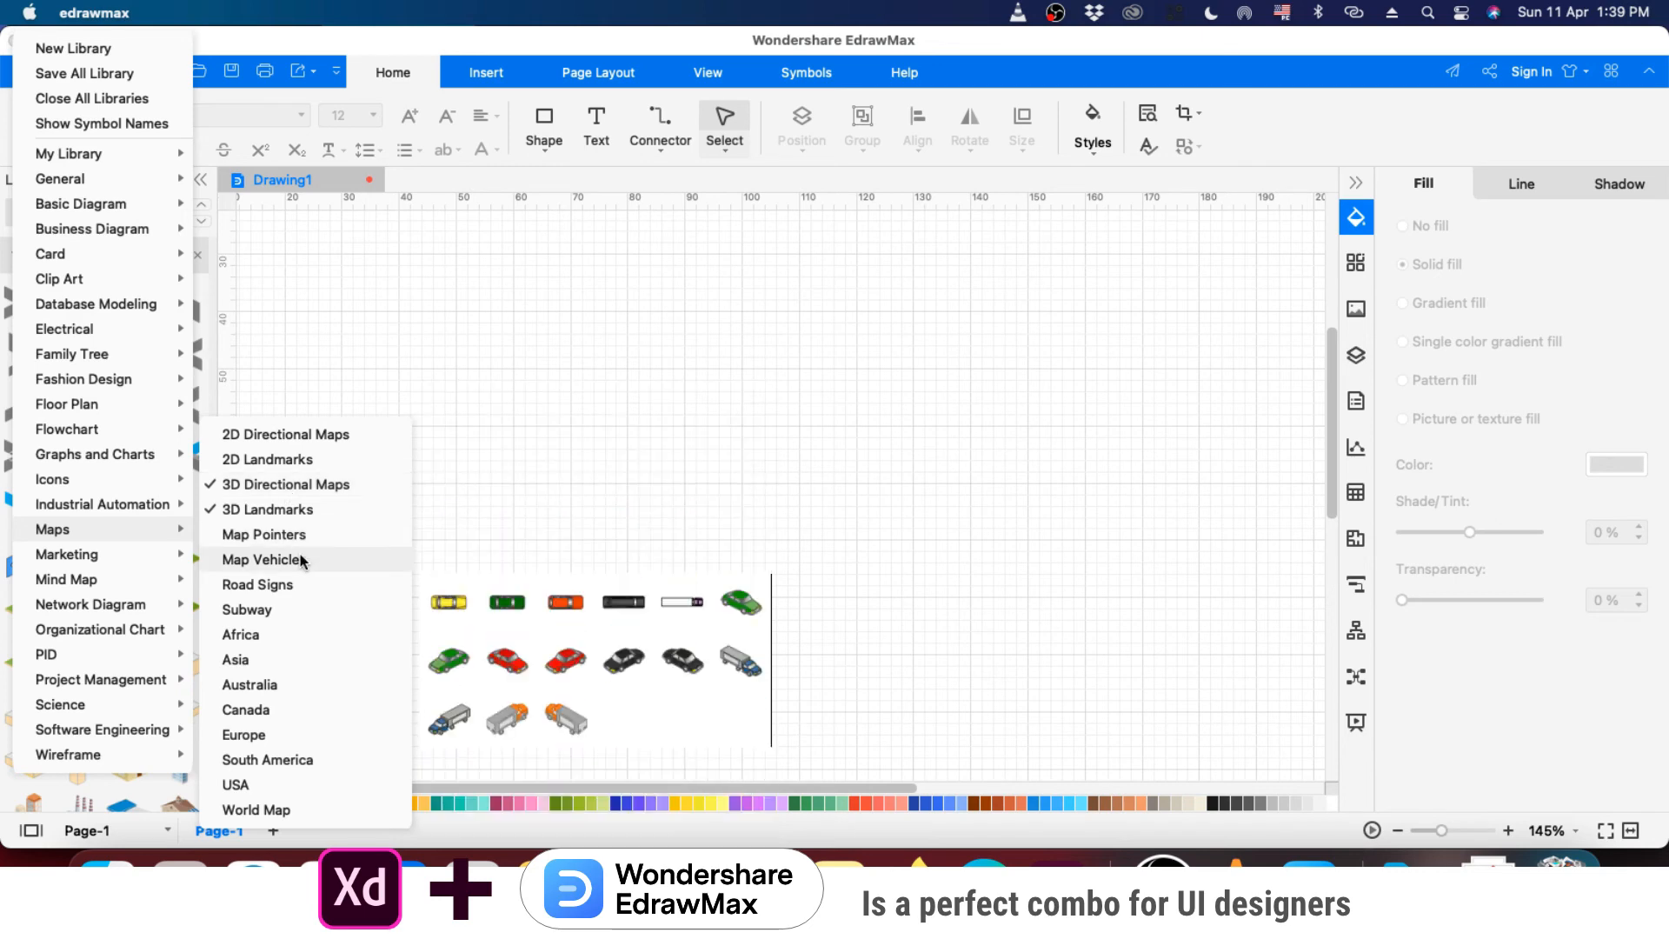
pyautogui.click(268, 561)
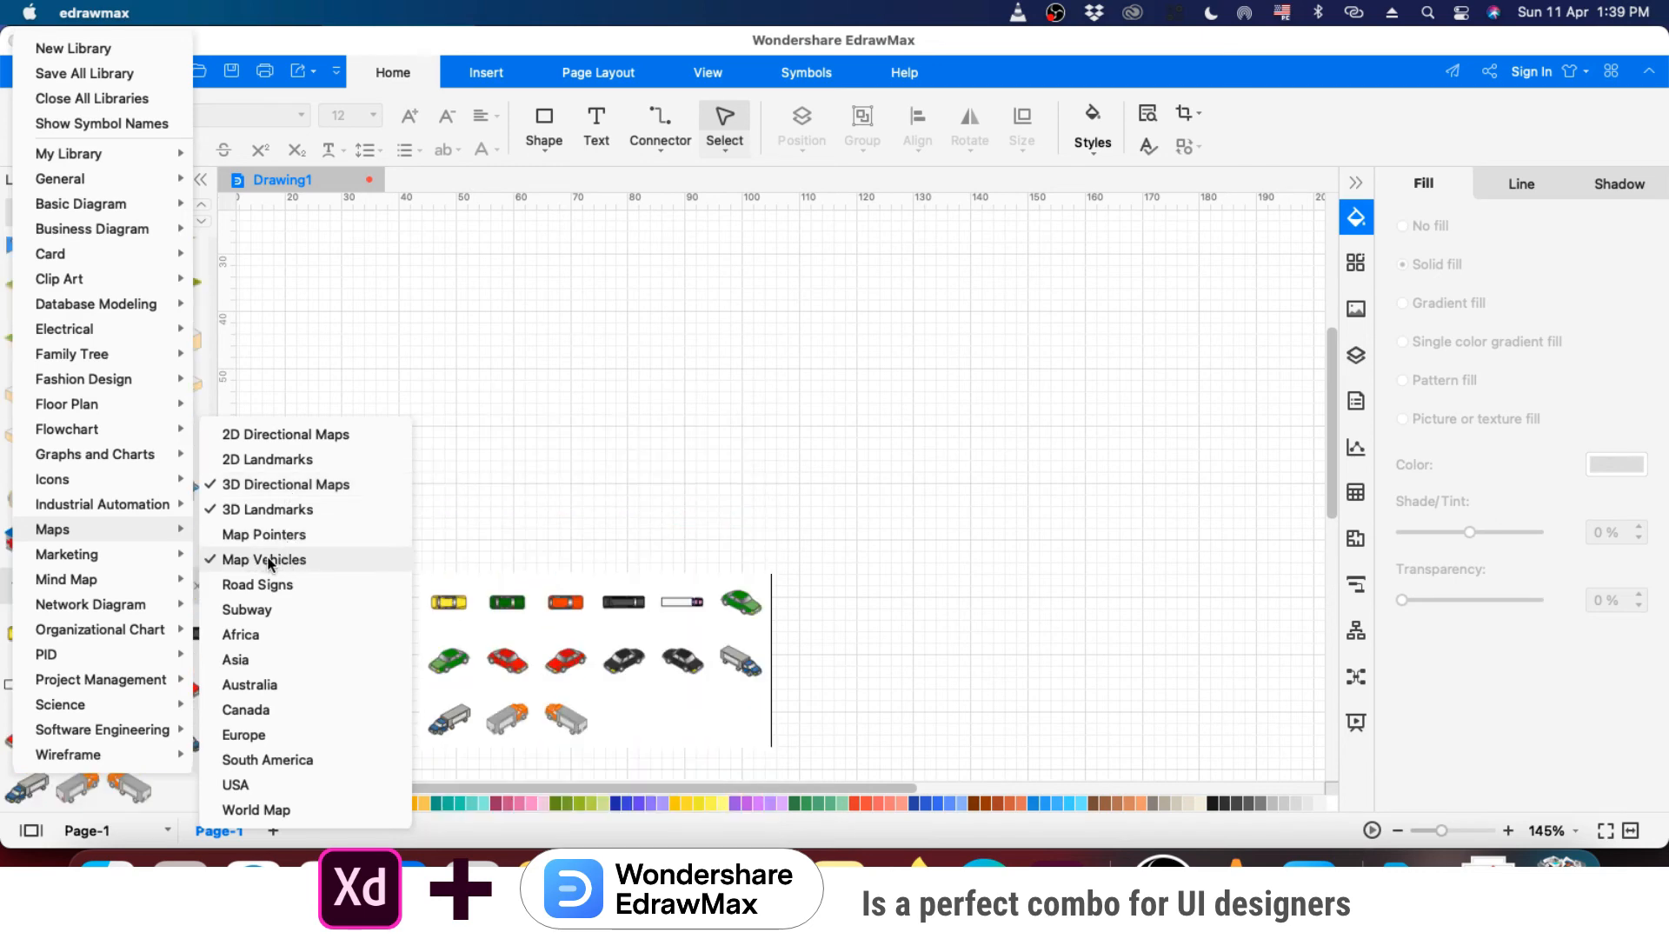
pyautogui.moveTo(259, 540)
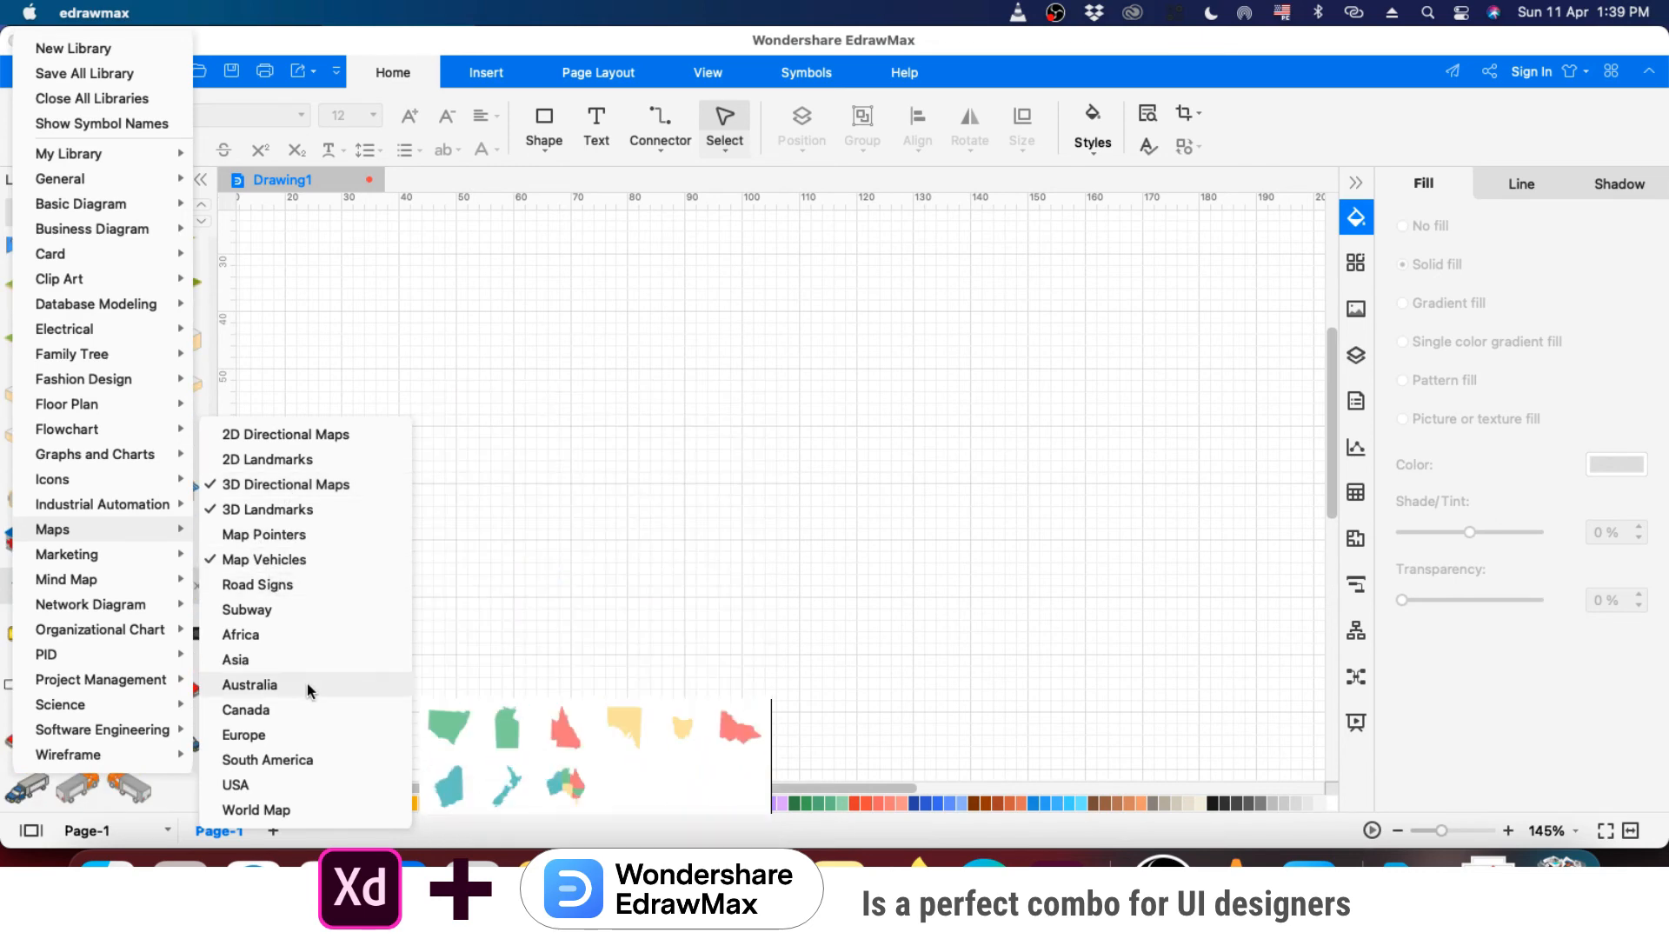
pyautogui.moveTo(253, 787)
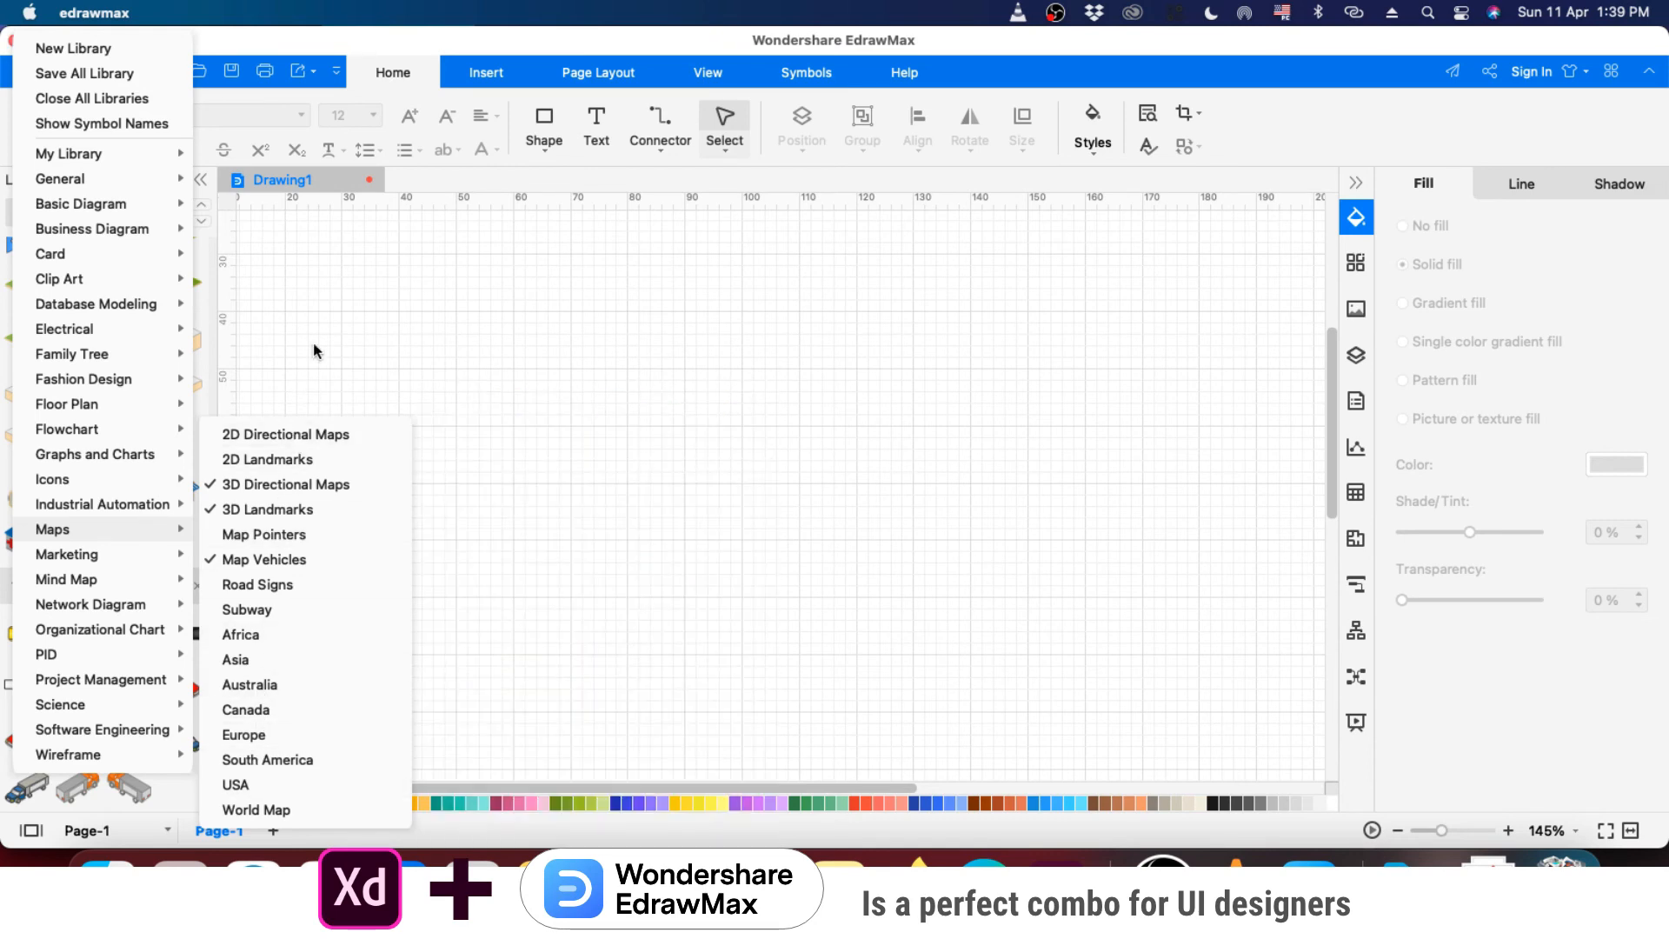
pyautogui.moveTo(211, 562)
pyautogui.click(347, 363)
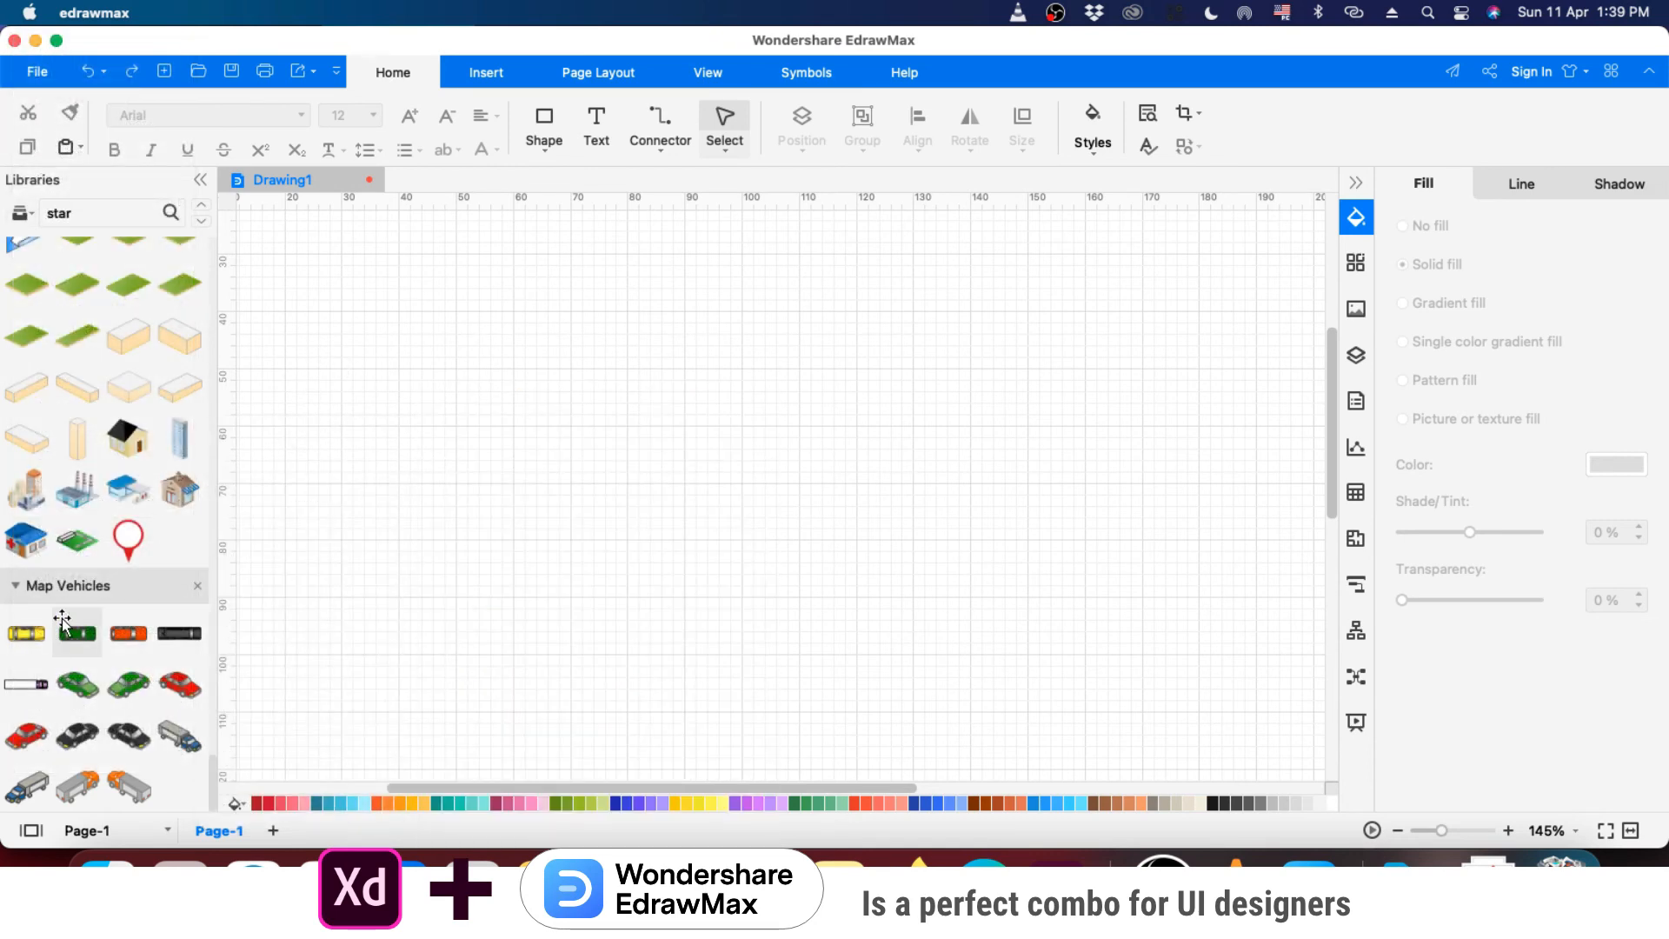
# - Place the Land 8 green tile mid-page and stand the dark server tower with phone symbol on it
pyautogui.scroll(-2, 59, 502)
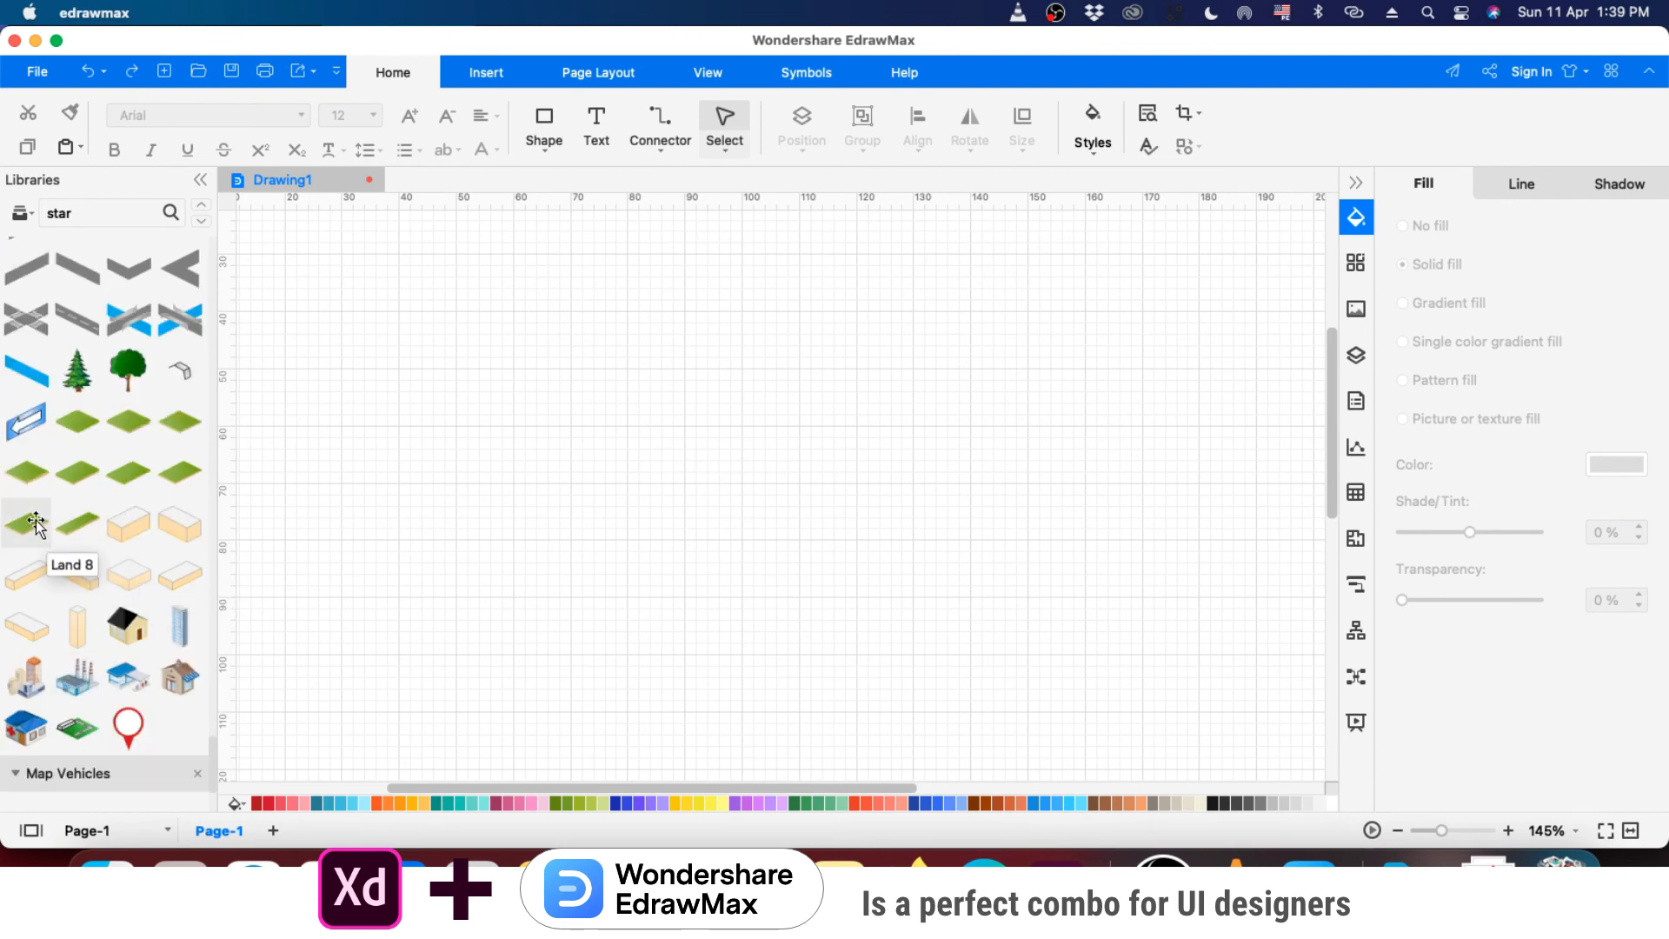
pyautogui.moveTo(35, 523); pyautogui.dragTo(716, 489)
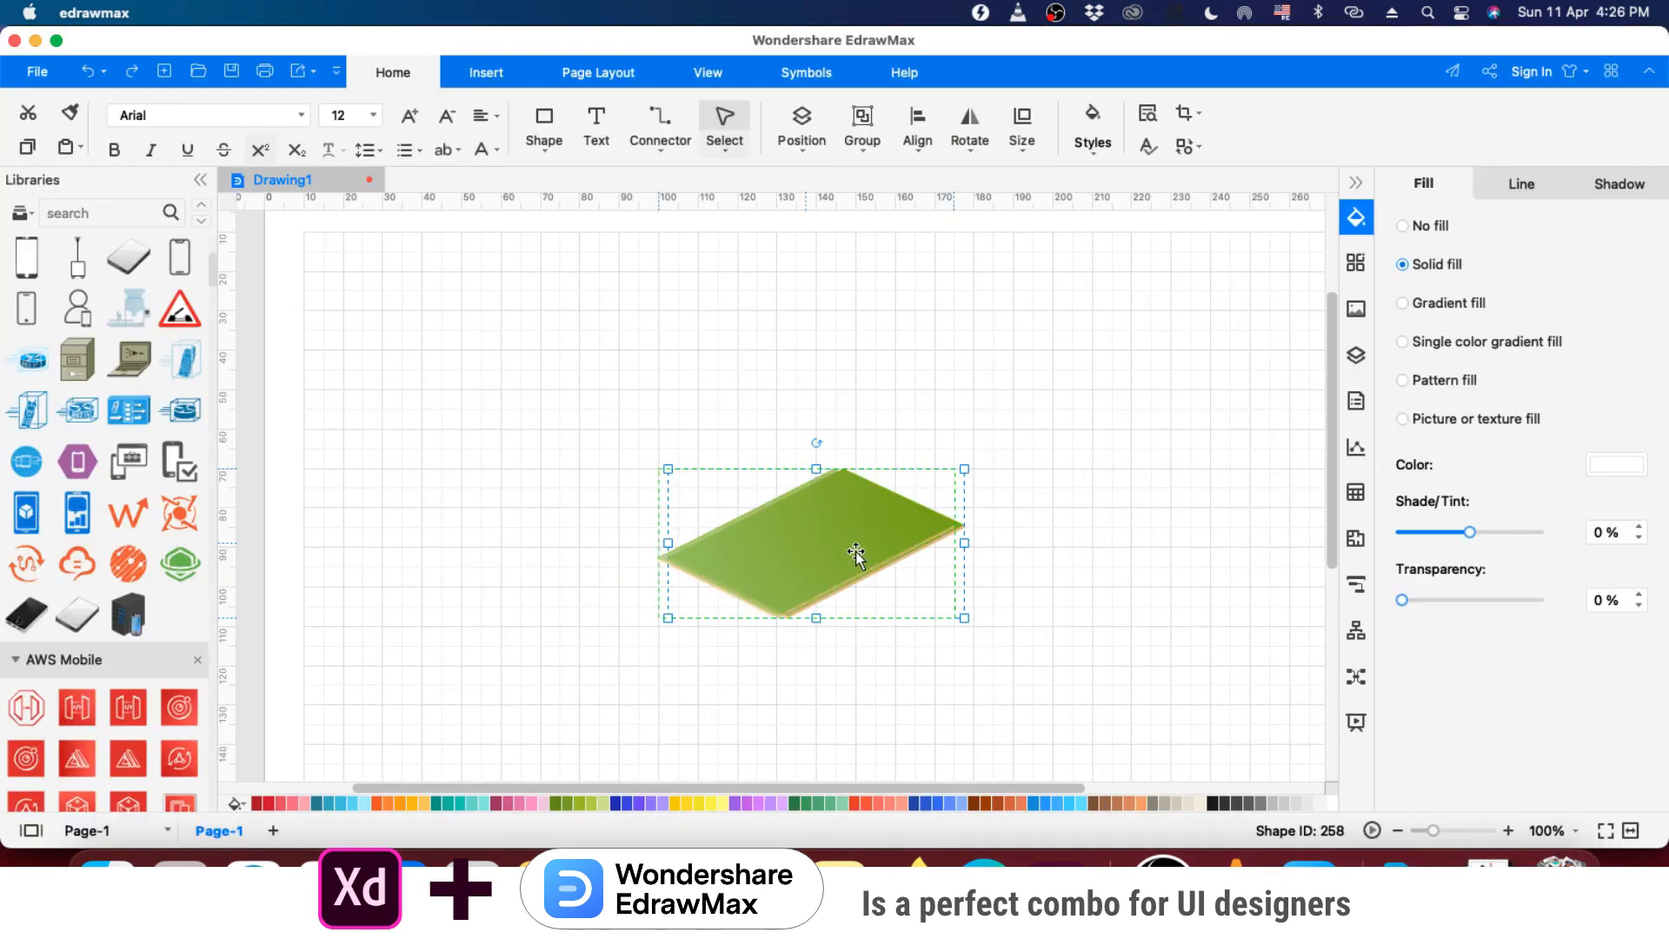
pyautogui.moveTo(852, 555)
pyautogui.mouseDown()
pyautogui.moveTo(849, 570)
pyautogui.moveTo(838, 556)
pyautogui.mouseUp()
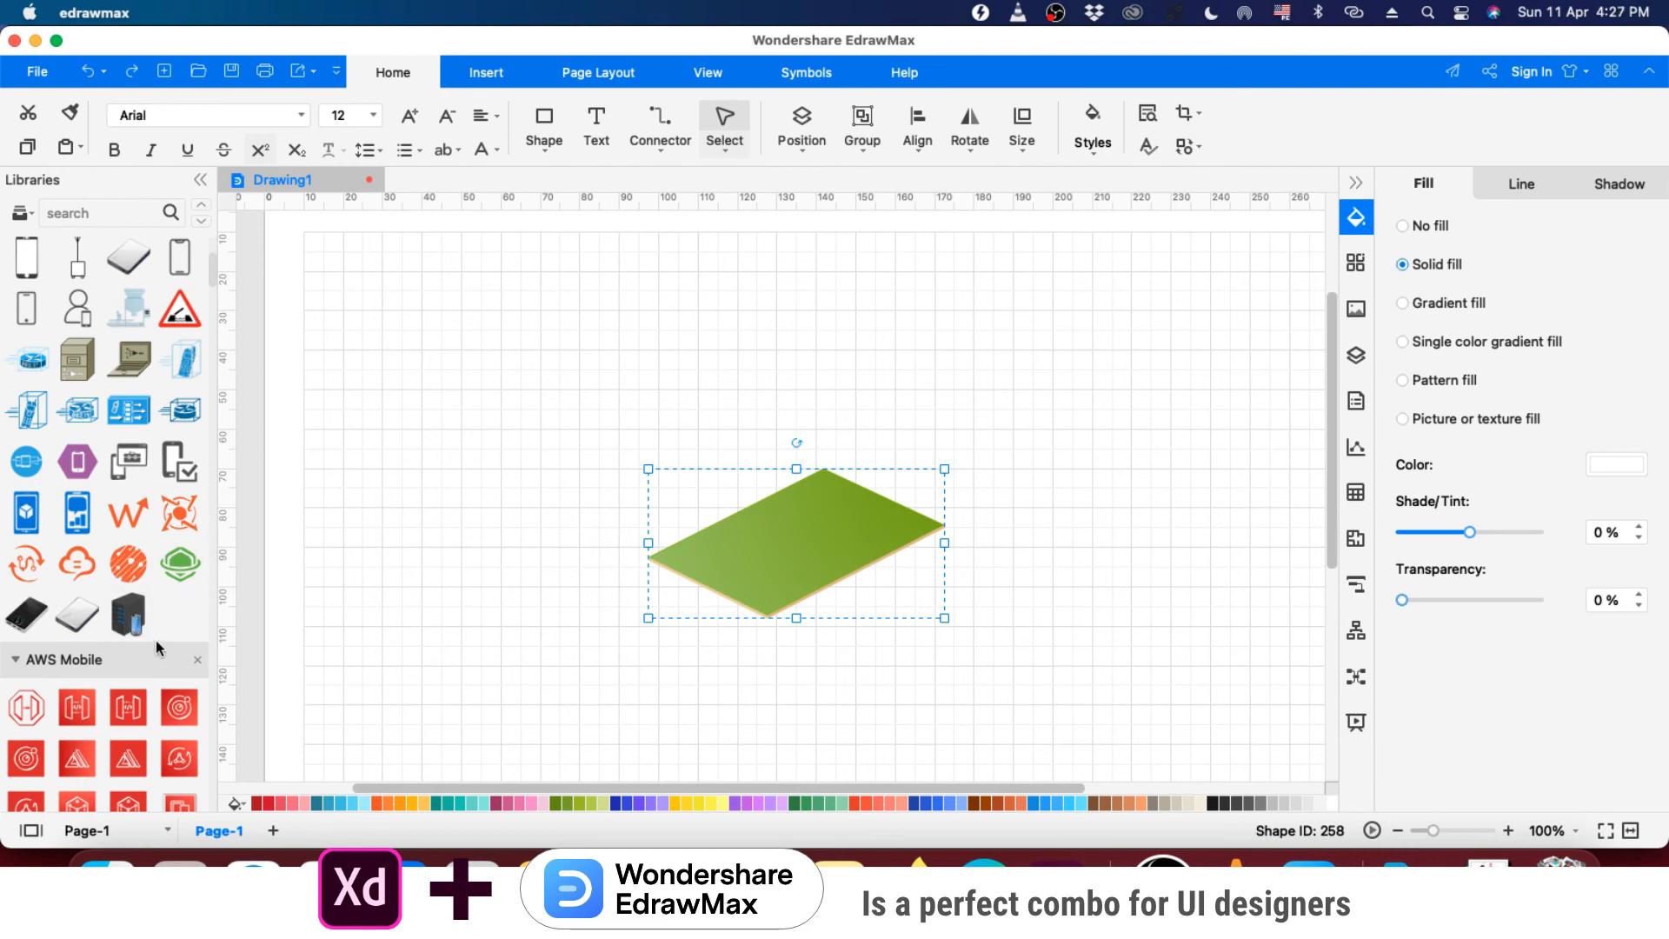
pyautogui.moveTo(134, 624); pyautogui.dragTo(781, 487)
# - Duplicate the green land tile four times, arranging the copies diagonally around the central server tile
pyautogui.click(883, 551)
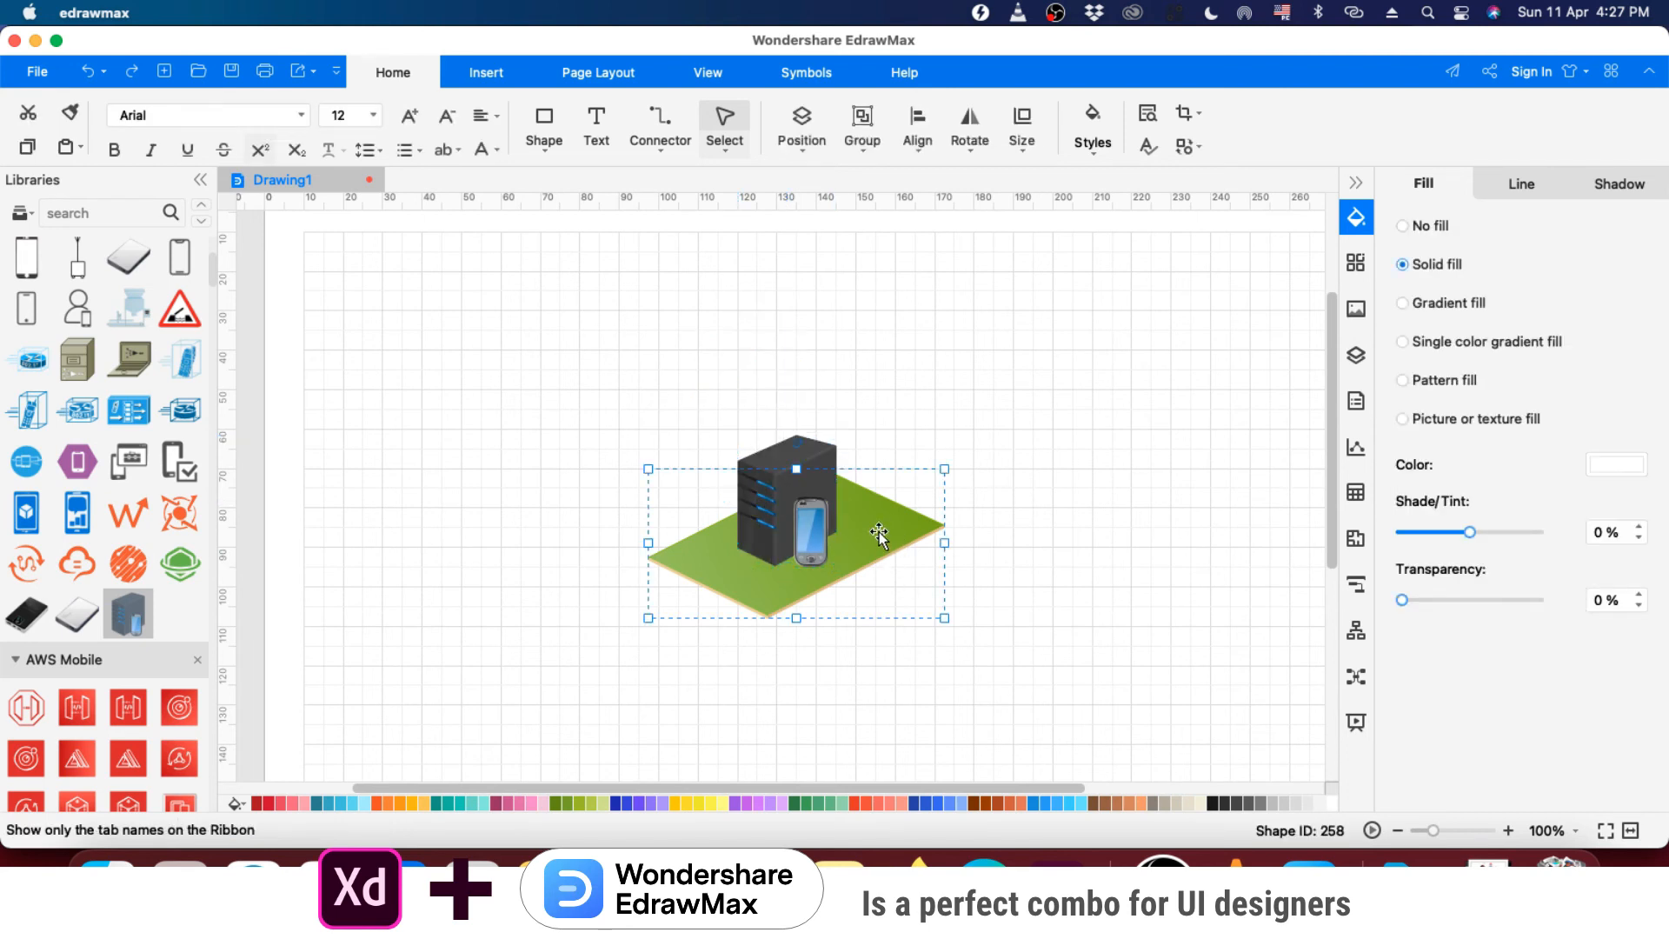
pyautogui.moveTo(879, 533); pyautogui.dragTo(1116, 555)
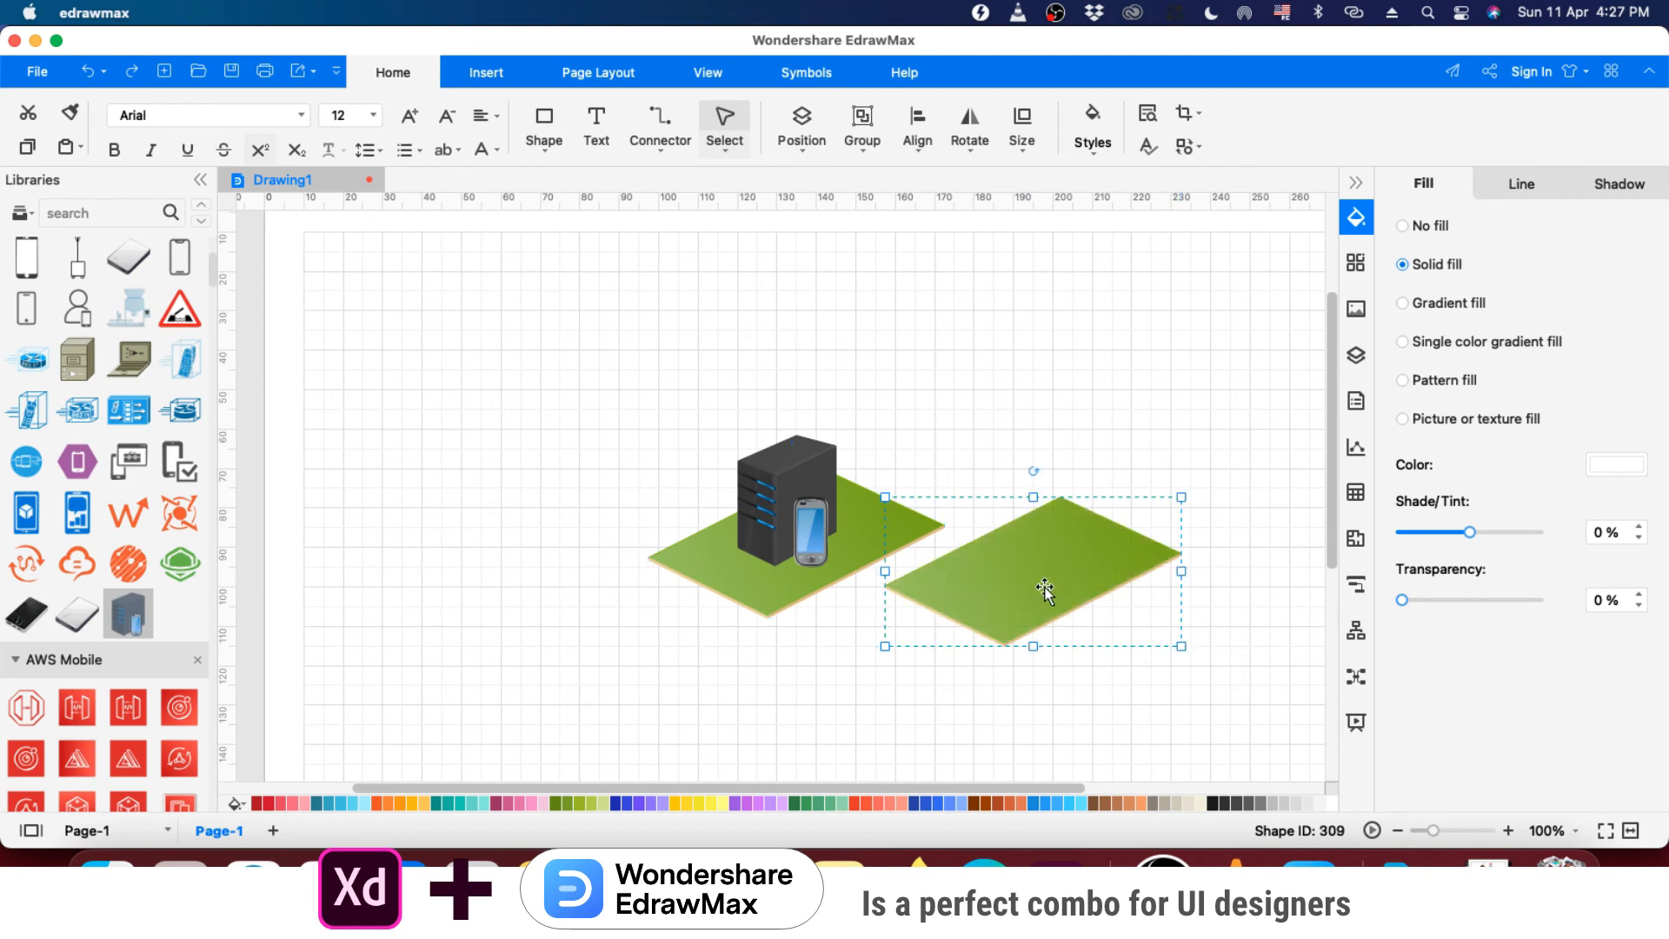
pyautogui.moveTo(1041, 593); pyautogui.dragTo(972, 434)
pyautogui.moveTo(971, 434); pyautogui.dragTo(652, 682)
pyautogui.click(865, 685)
pyautogui.scroll(-4, 783, 383)
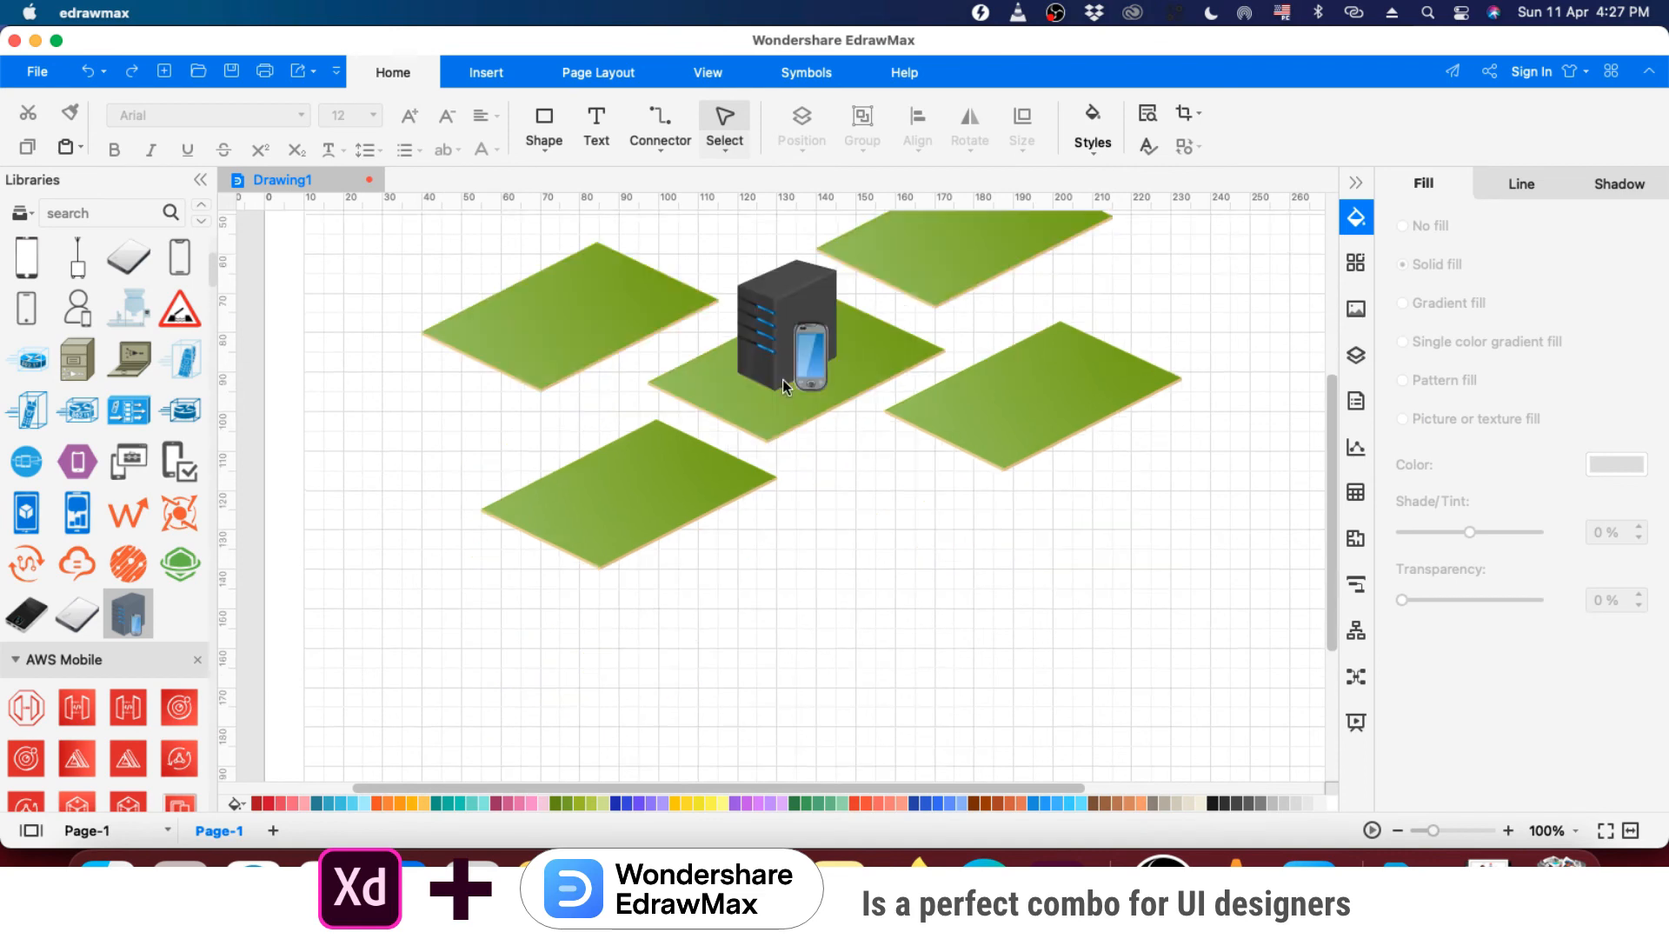
pyautogui.scroll(4, 783, 383)
pyautogui.scroll(-2, 782, 379)
pyautogui.click(770, 390)
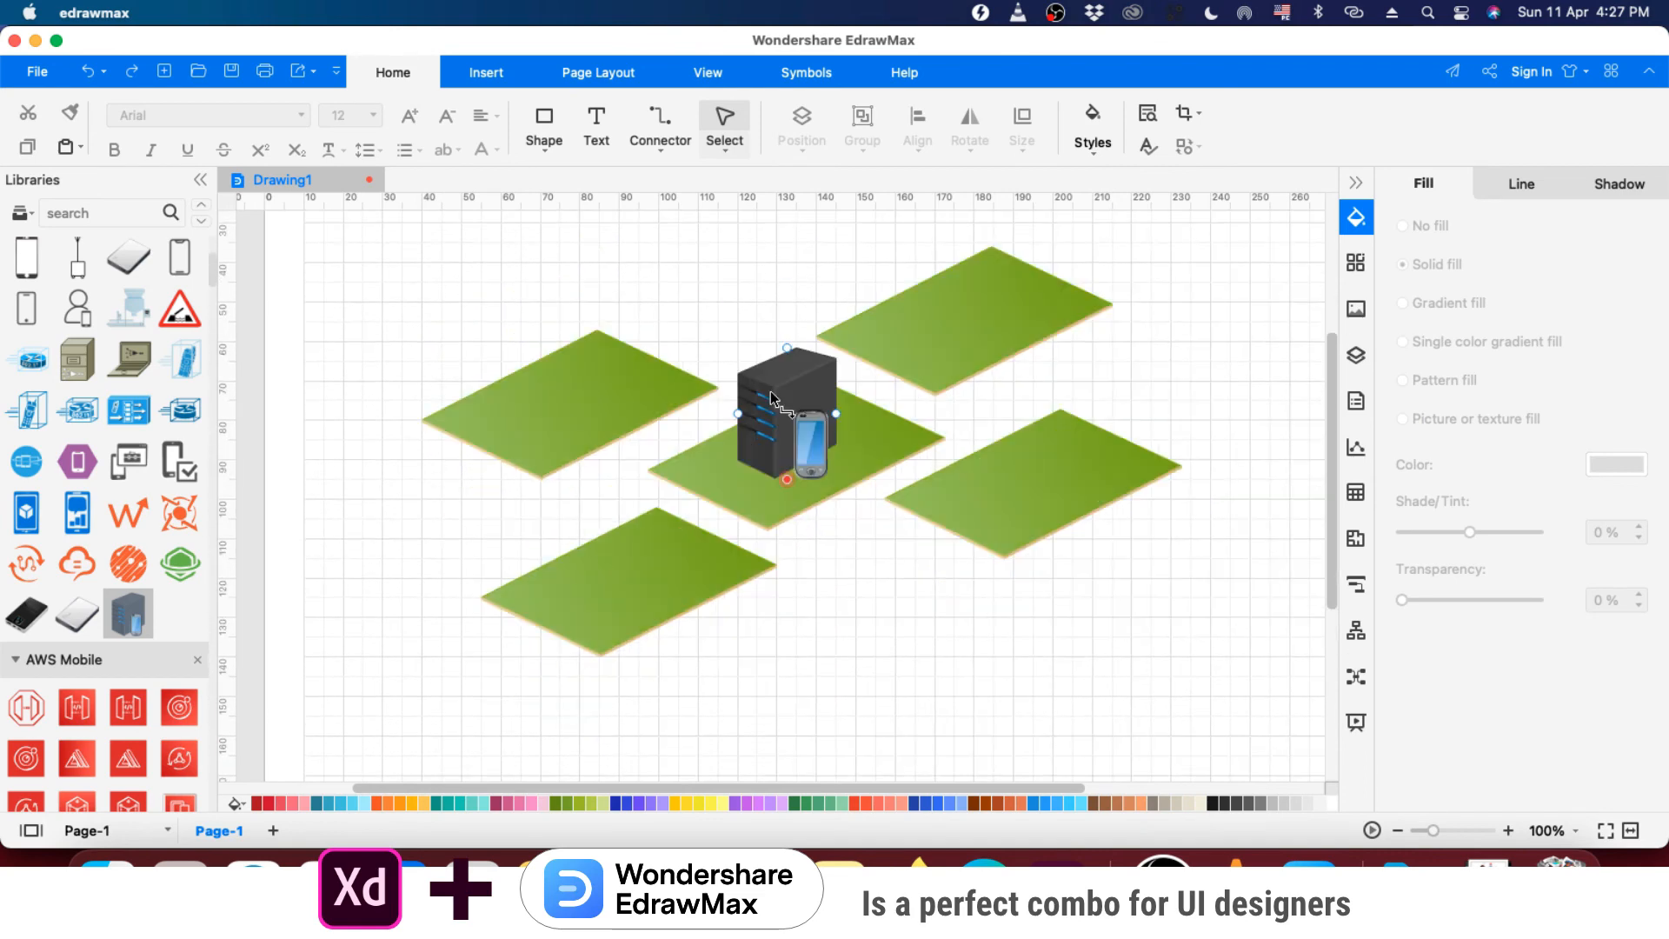
# - Place the blue-roofed hospital from the map symbols on the lower-left land tile and enlarge it slightly
pyautogui.scroll(-15, 125, 548)
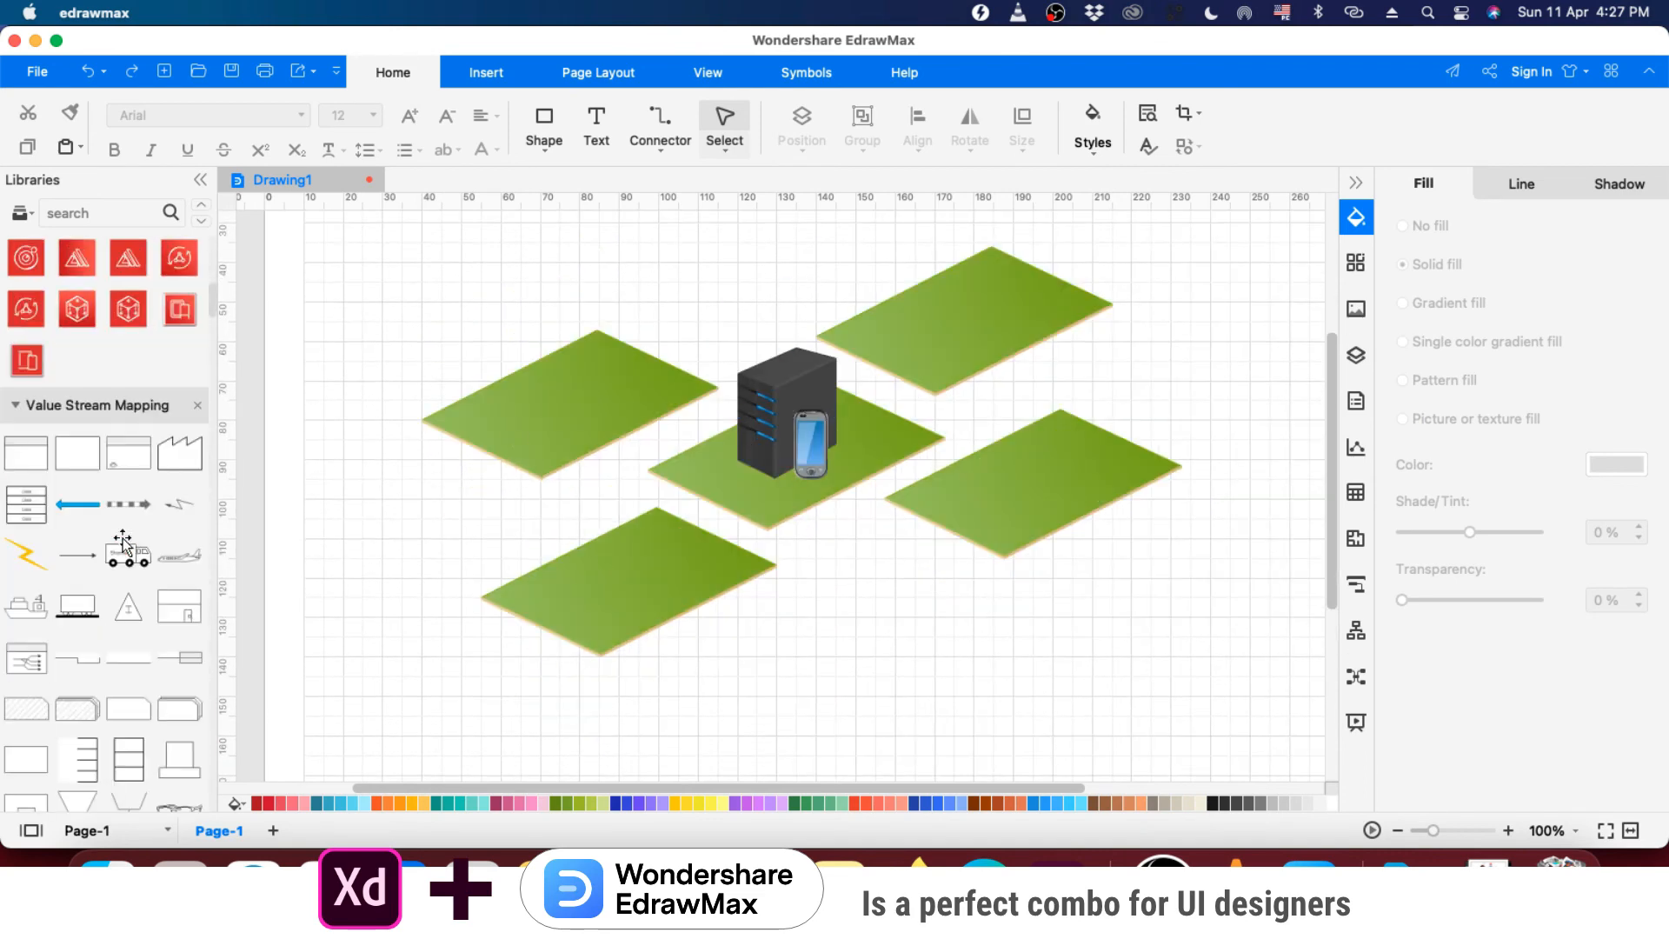
pyautogui.moveTo(214, 325); pyautogui.dragTo(213, 780)
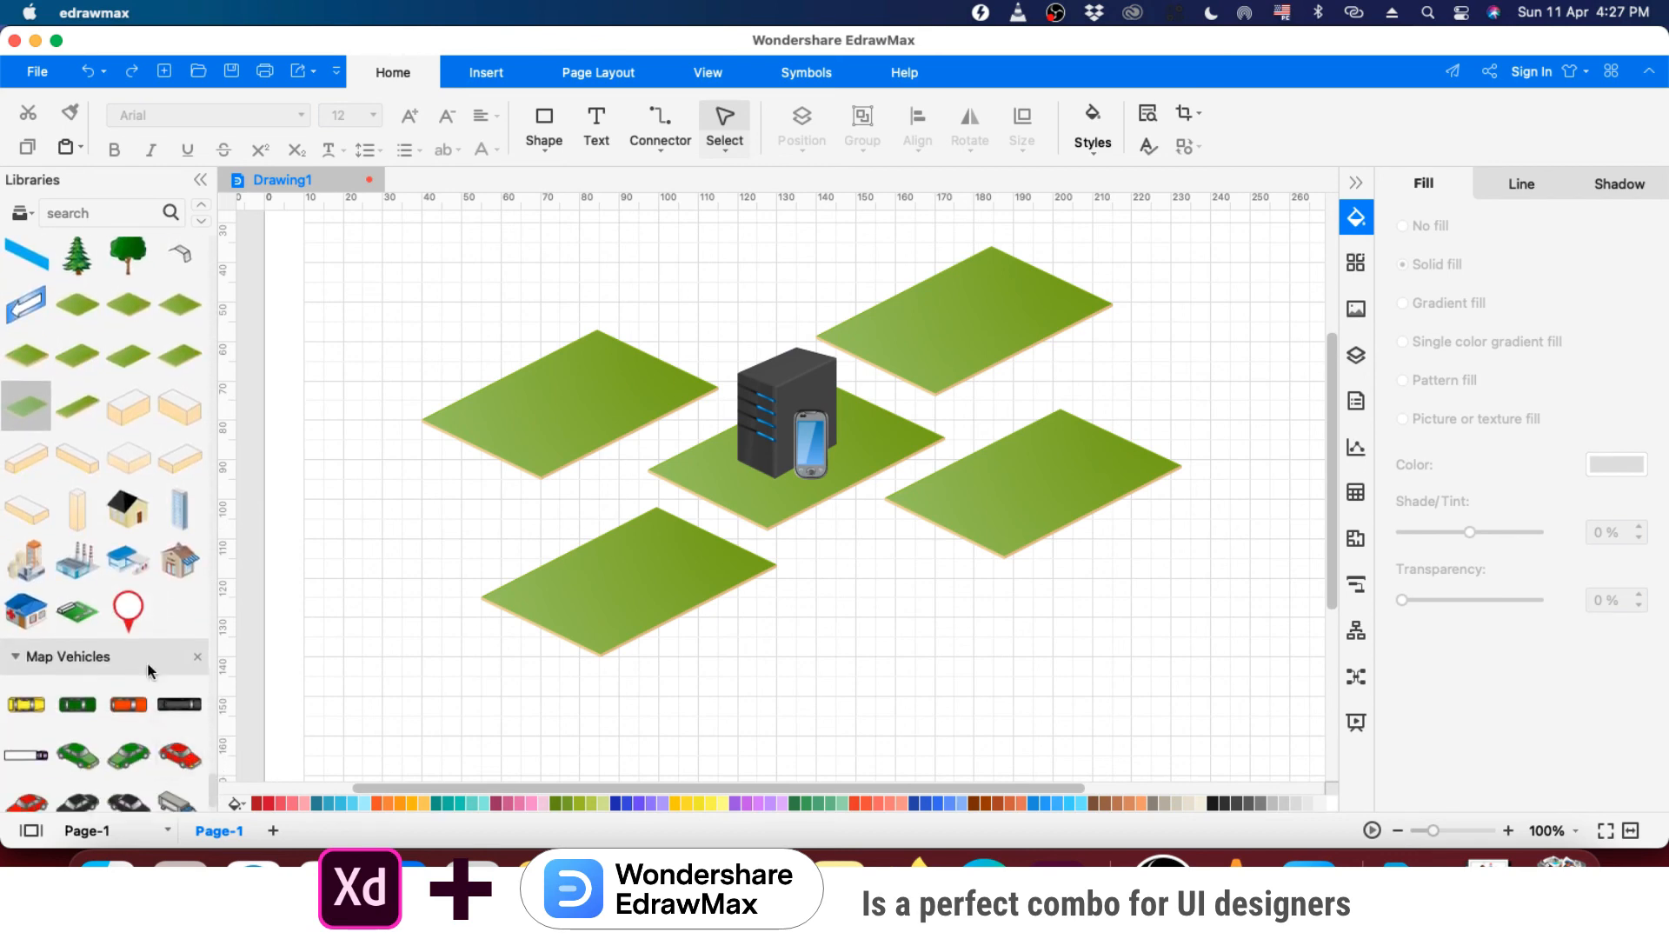
pyautogui.scroll(-2, 102, 595)
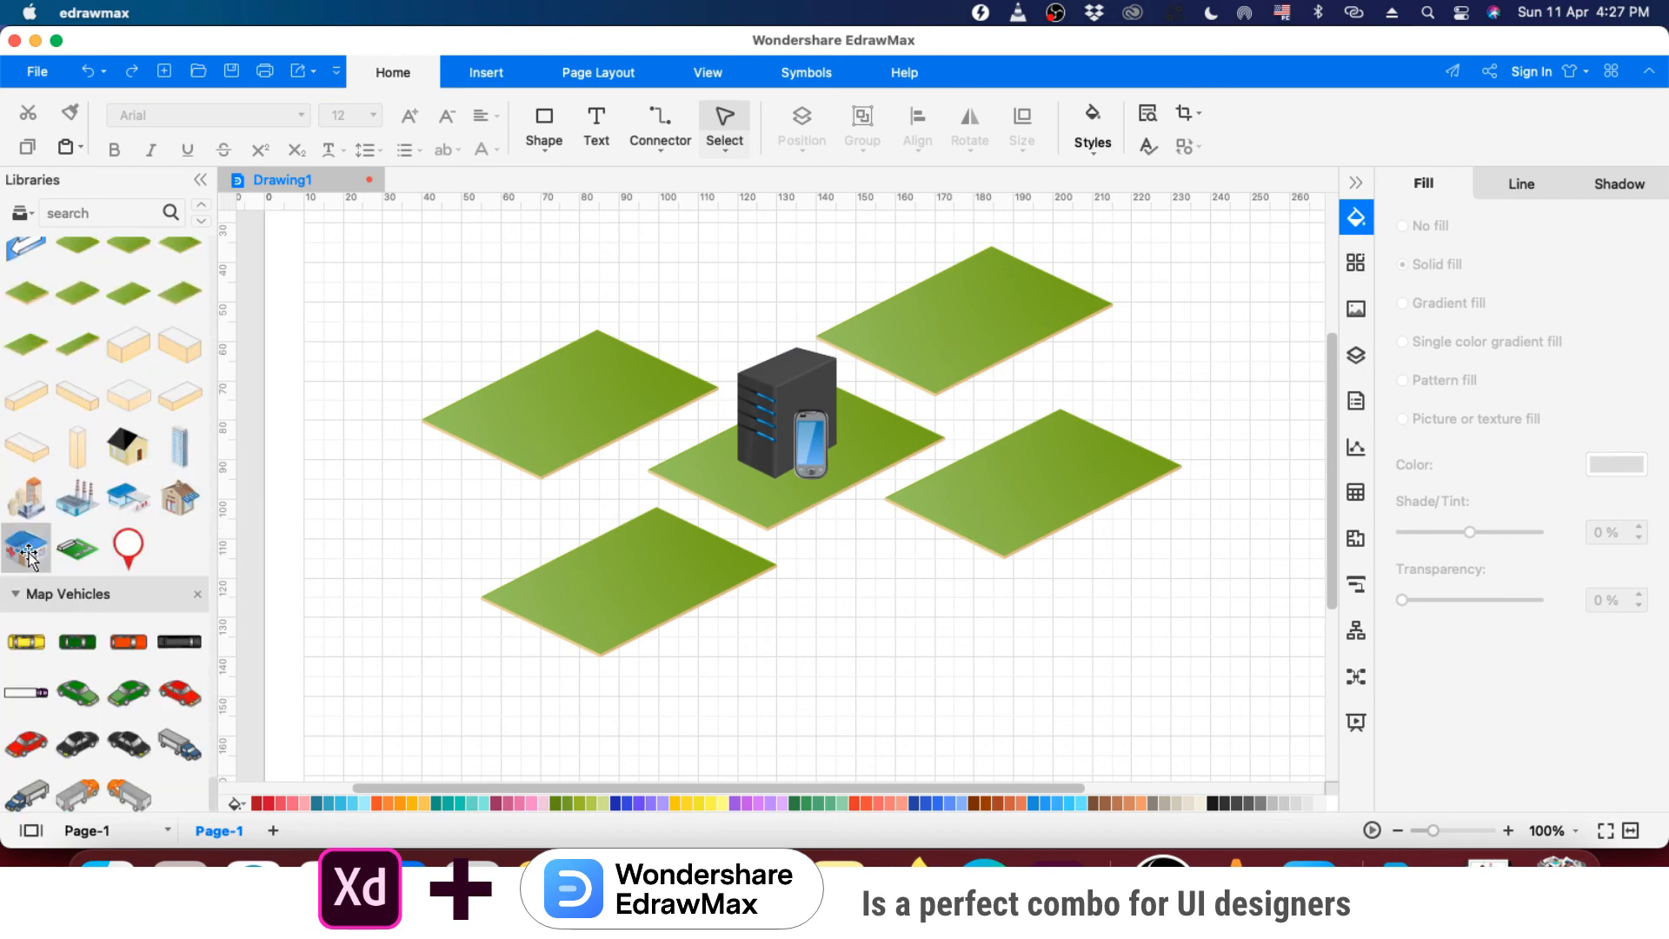
pyautogui.moveTo(26, 546); pyautogui.dragTo(633, 576)
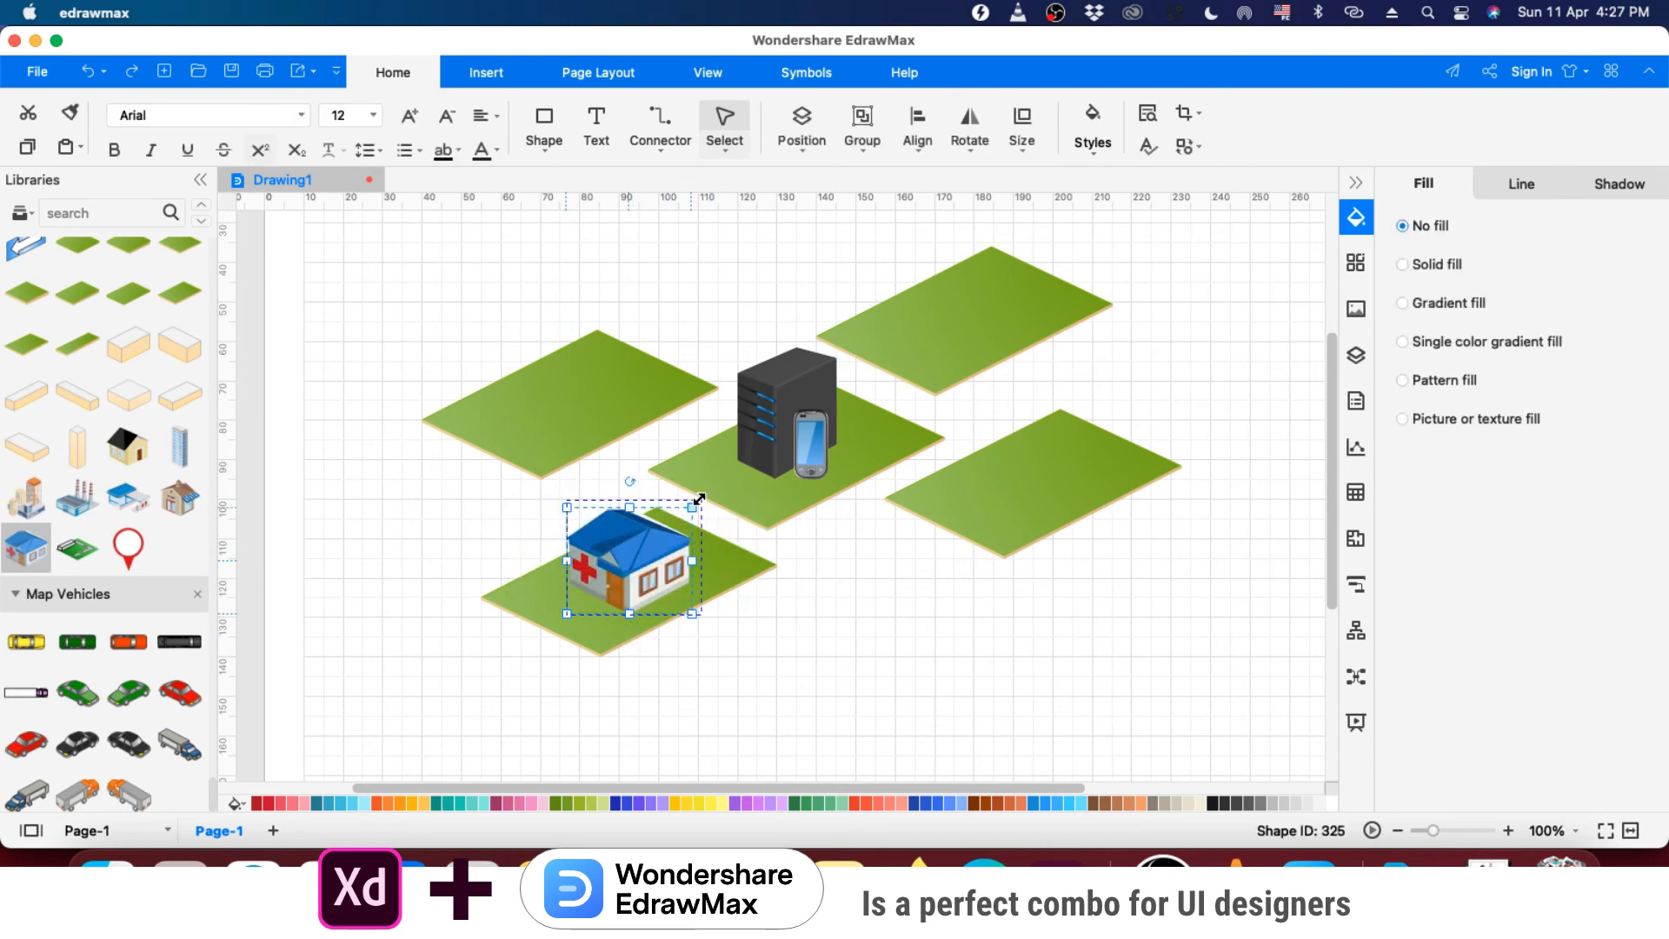
pyautogui.moveTo(699, 499)
pyautogui.mouseDown()
pyautogui.moveTo(678, 525)
pyautogui.moveTo(701, 493)
pyautogui.mouseUp()
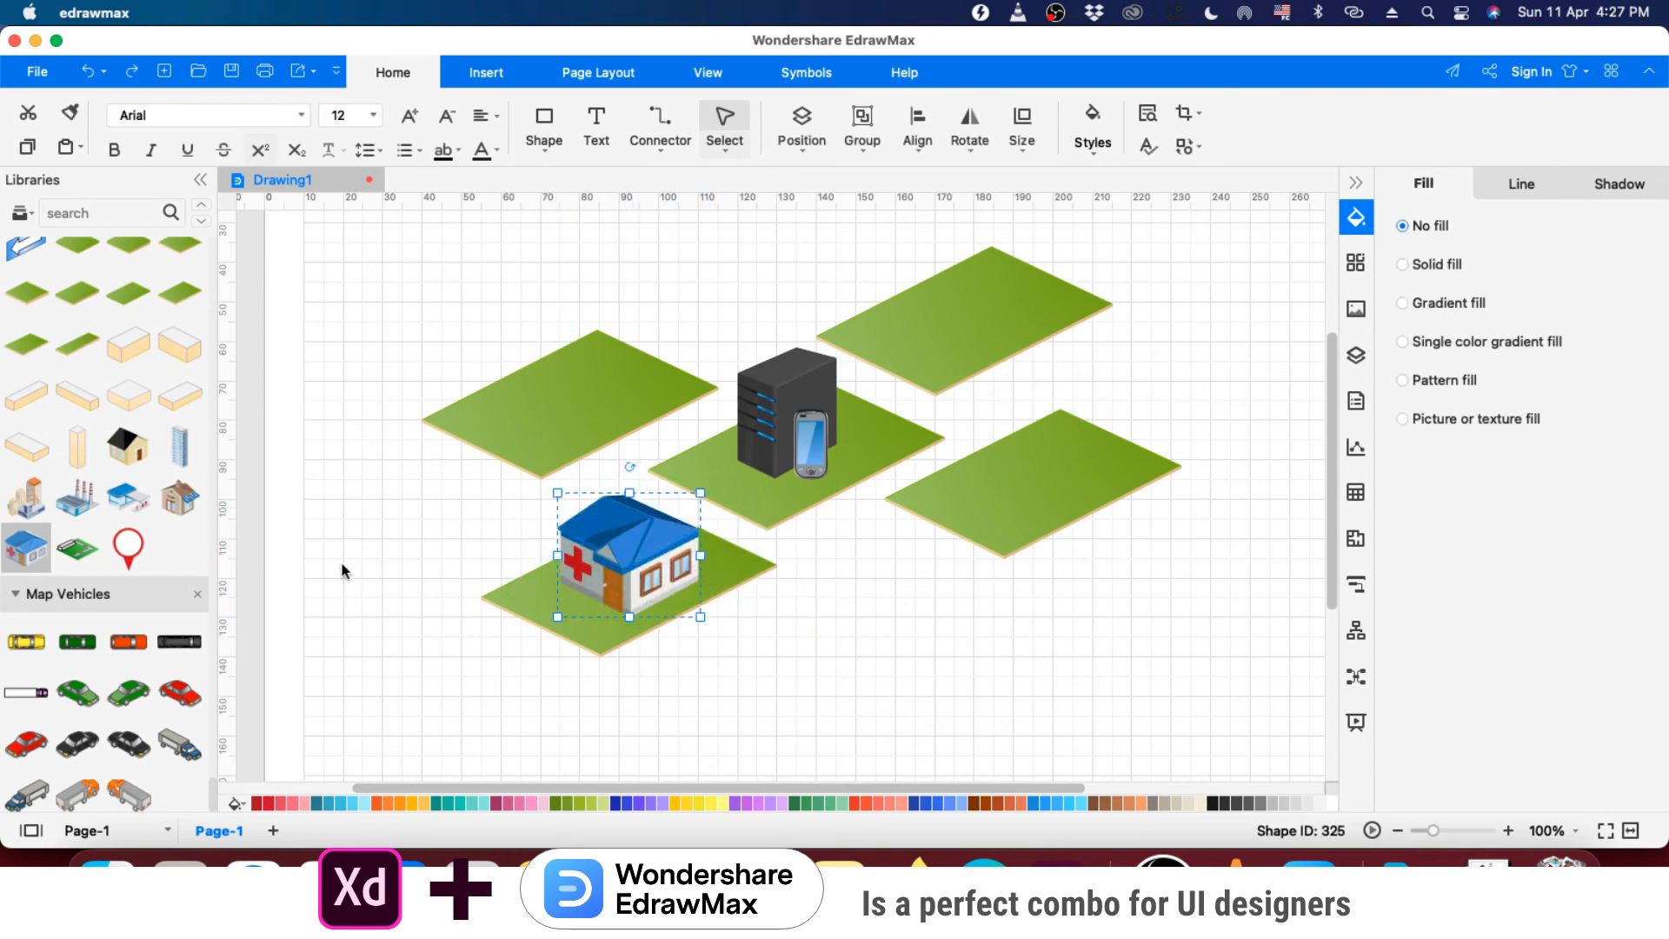
# - Place the brown shop with the striped awning on the lower-right land tile and enlarge it to fill the tile
pyautogui.moveTo(179, 497); pyautogui.dragTo(1032, 454)
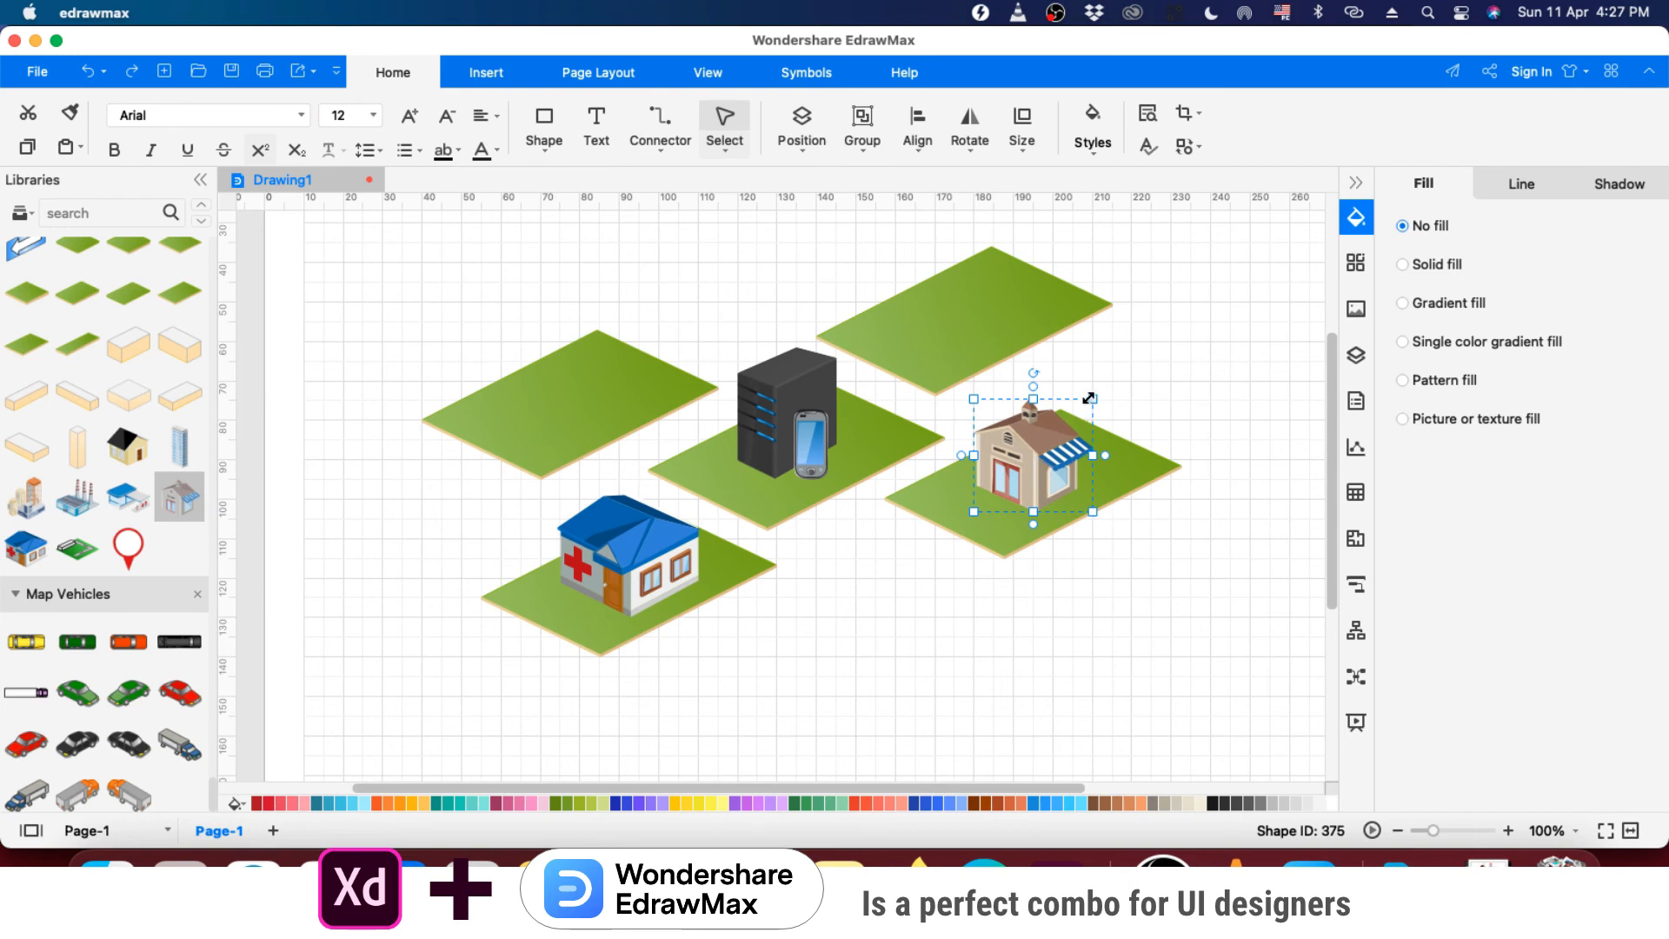
pyautogui.moveTo(1140, 359); pyautogui.dragTo(1141, 360)
pyautogui.moveTo(1001, 463); pyautogui.dragTo(976, 483)
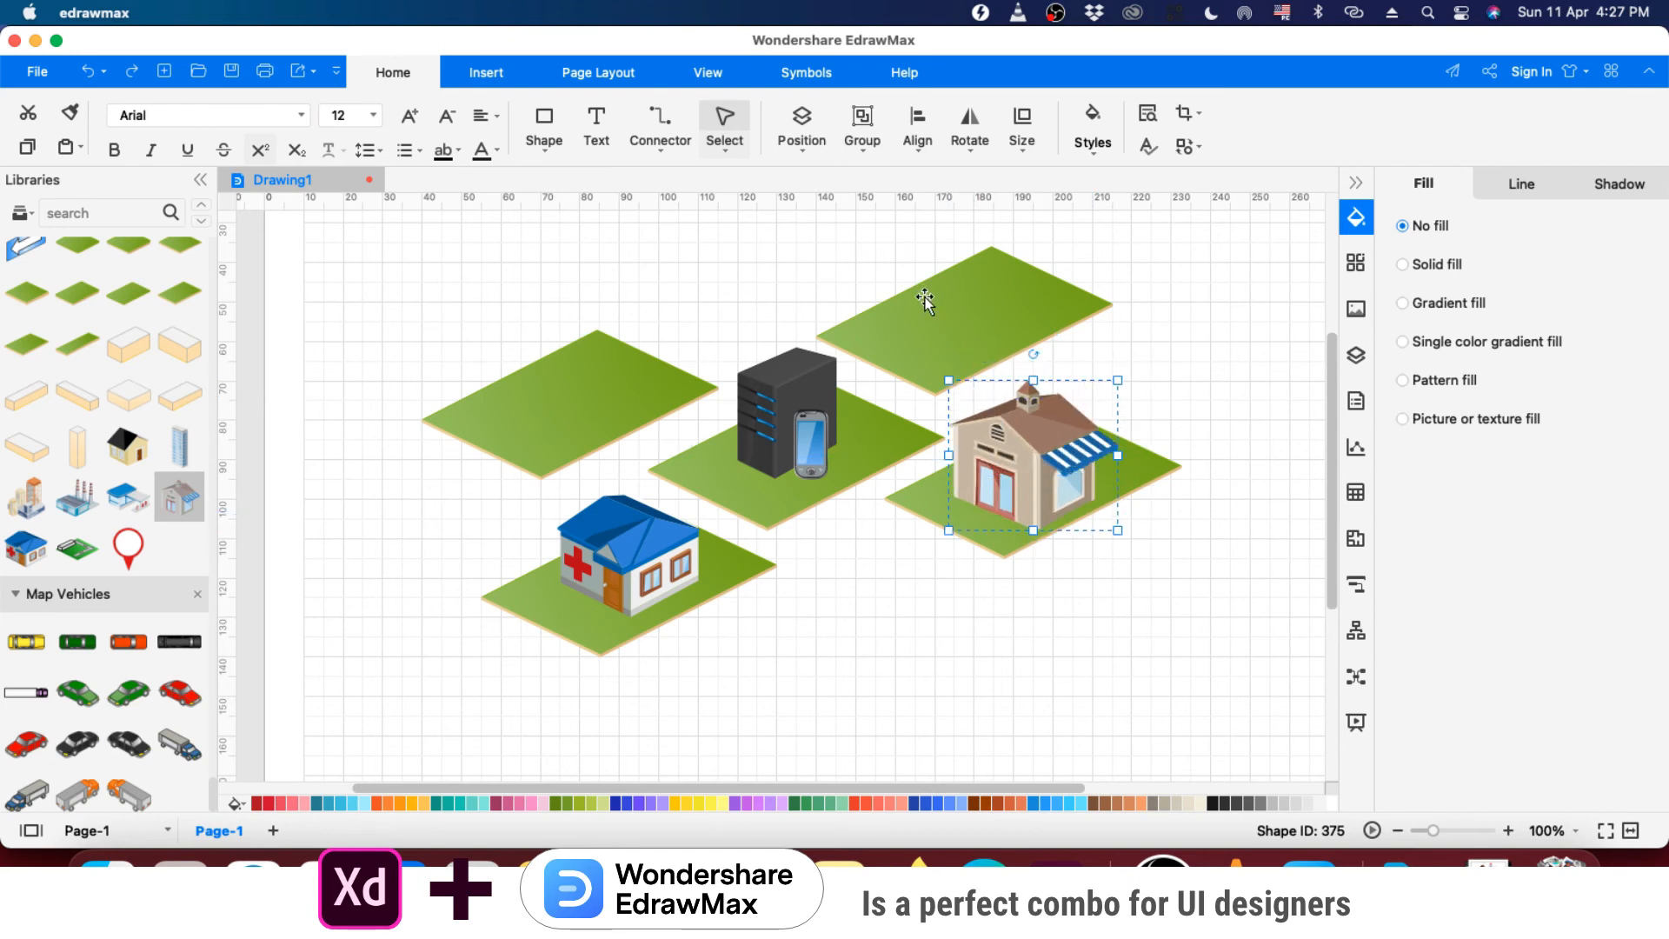
# - Place the city high-rise group on the upper-right land tile and enlarge it
pyautogui.moveTo(26, 497); pyautogui.dragTo(971, 304)
pyautogui.scroll(5, 956, 460)
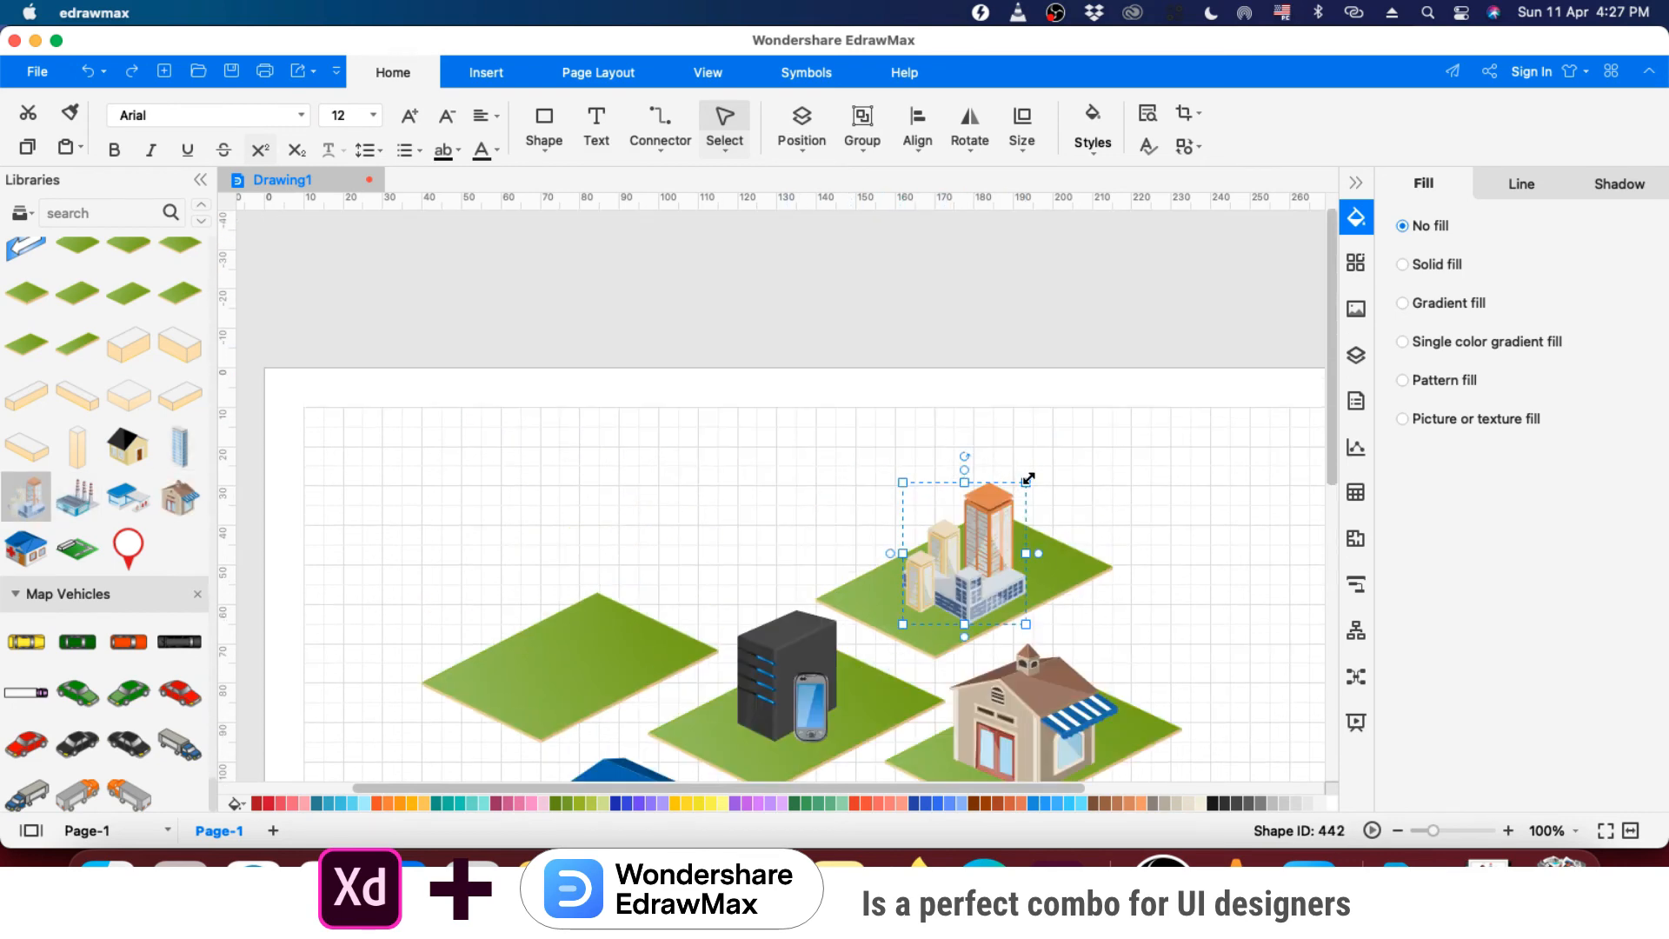
pyautogui.moveTo(1046, 449); pyautogui.dragTo(1047, 449)
pyautogui.moveTo(1003, 550); pyautogui.dragTo(991, 548)
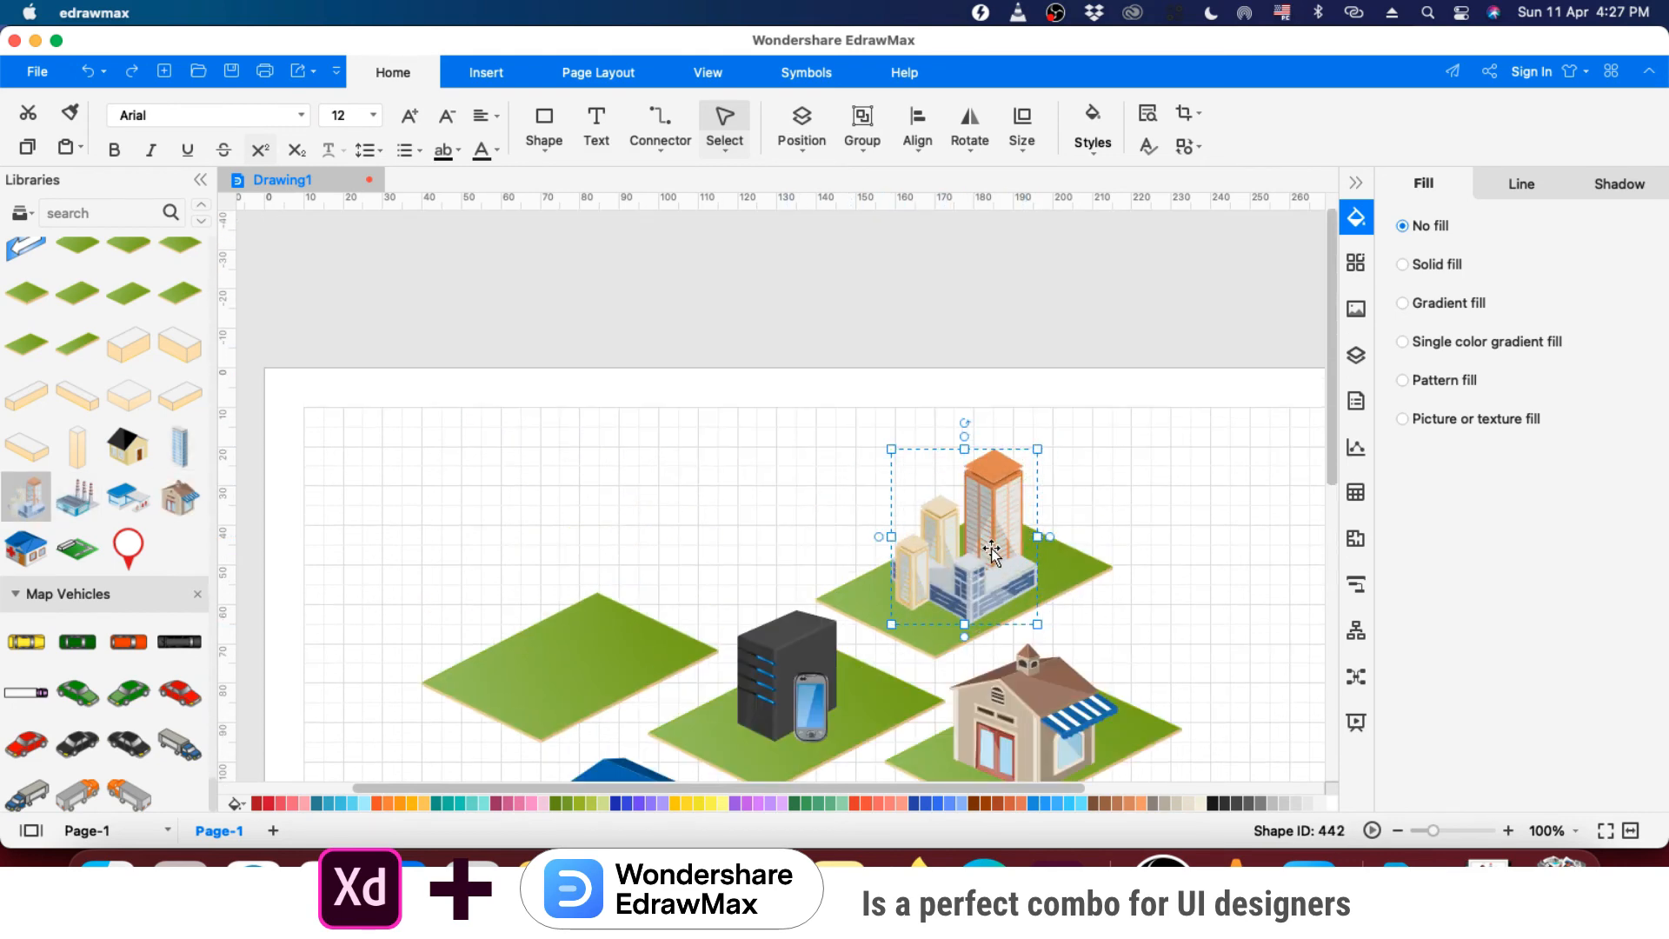
# - Place the factory with three chimneys on the upper-left land tile, enlarge it and center it on the tile
pyautogui.scroll(-4, 990, 550)
pyautogui.moveTo(77, 497); pyautogui.dragTo(569, 456)
pyautogui.moveTo(615, 390); pyautogui.dragTo(655, 357)
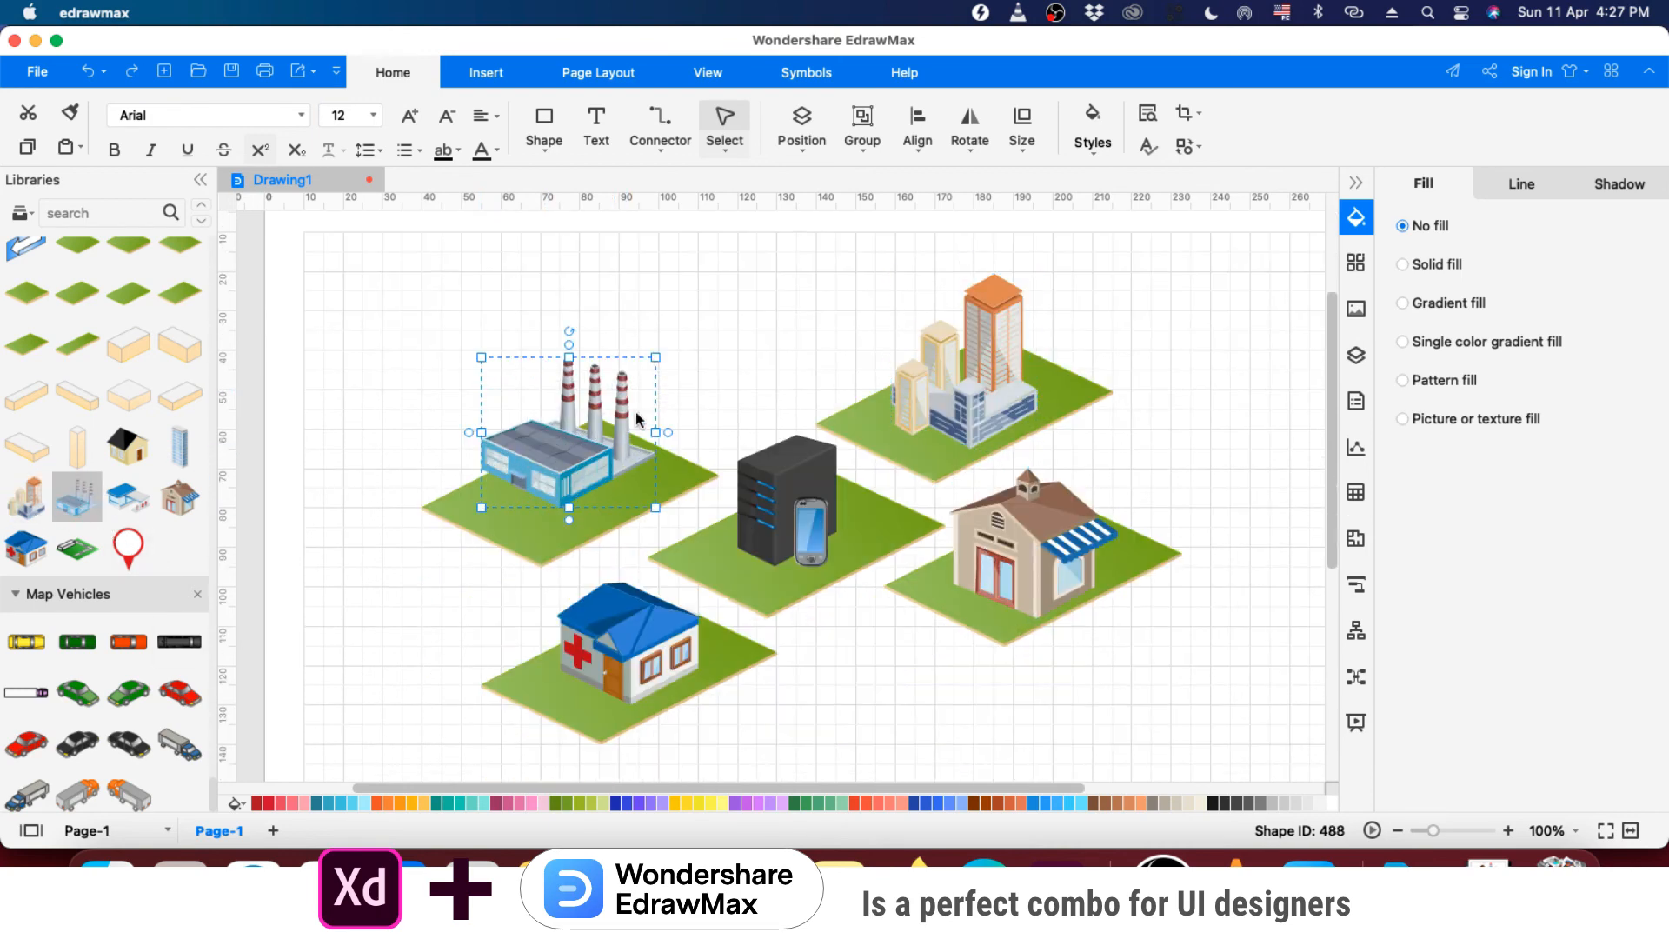
pyautogui.moveTo(562, 468); pyautogui.dragTo(564, 500)
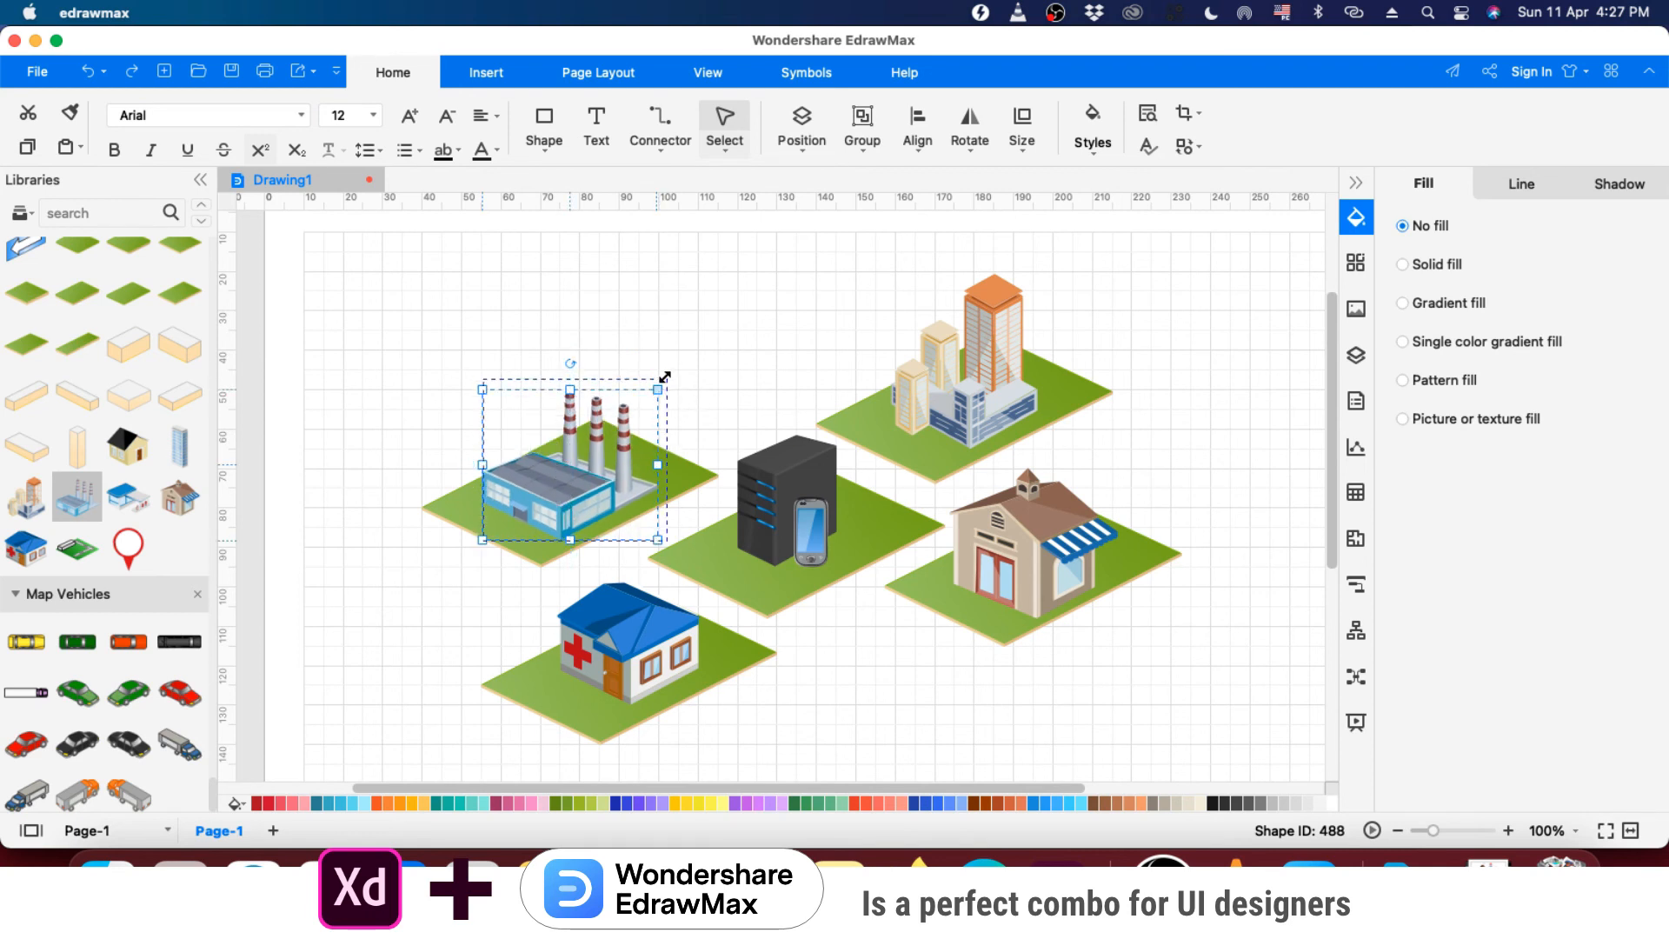
pyautogui.moveTo(664, 376); pyautogui.dragTo(671, 369)
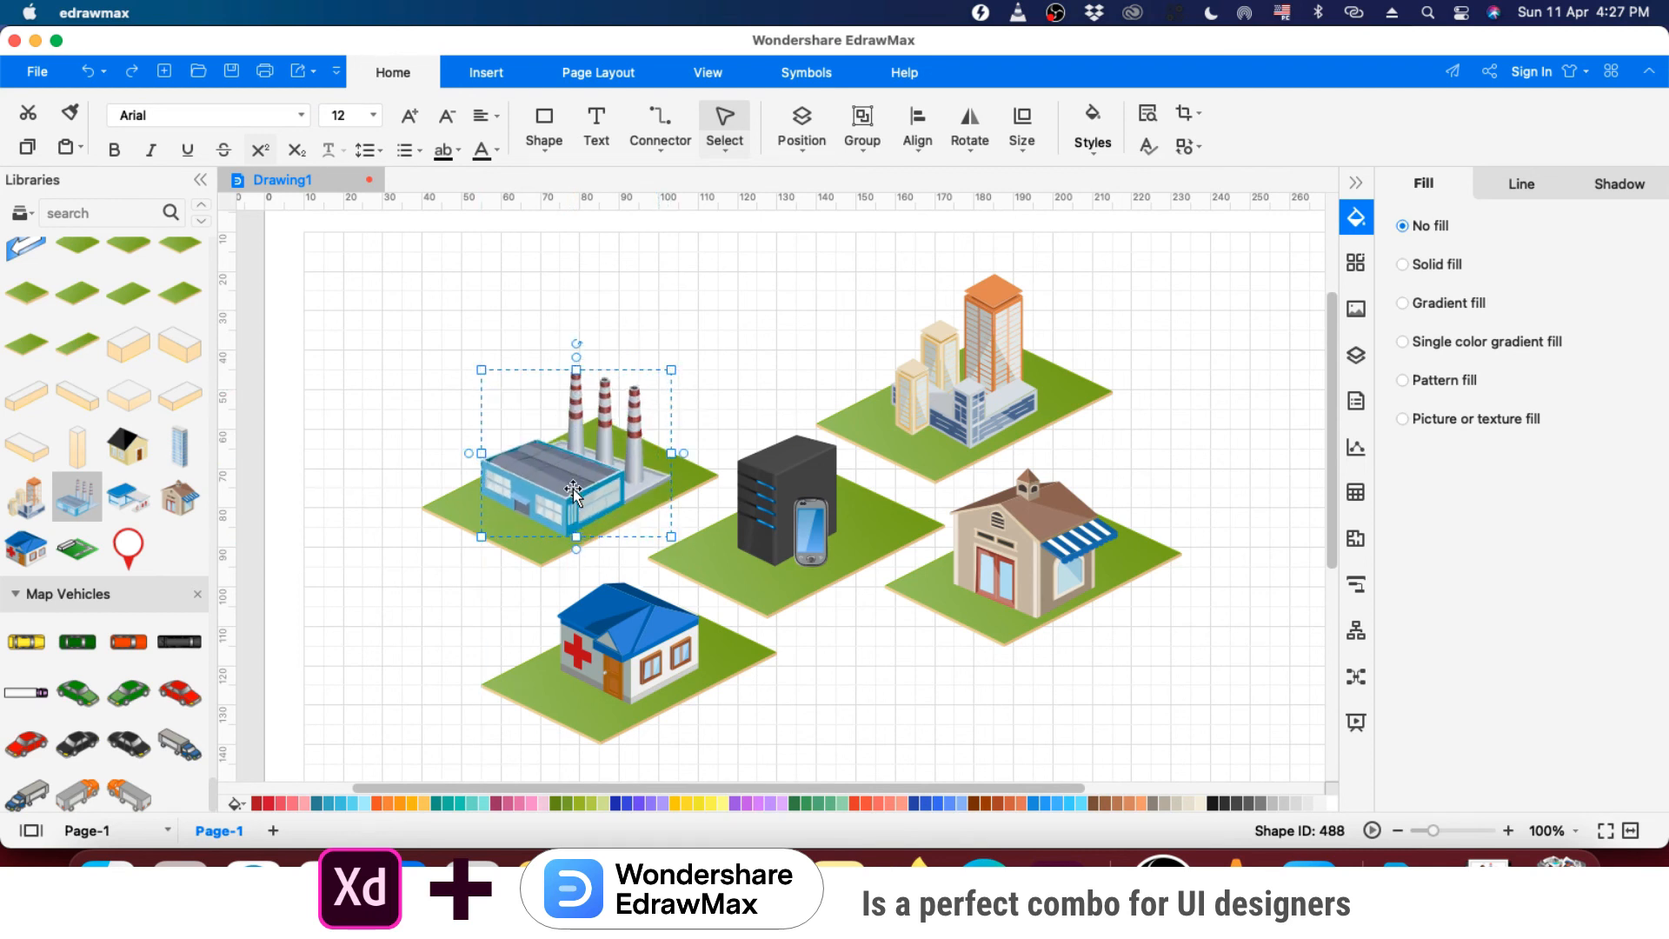
pyautogui.click(779, 375)
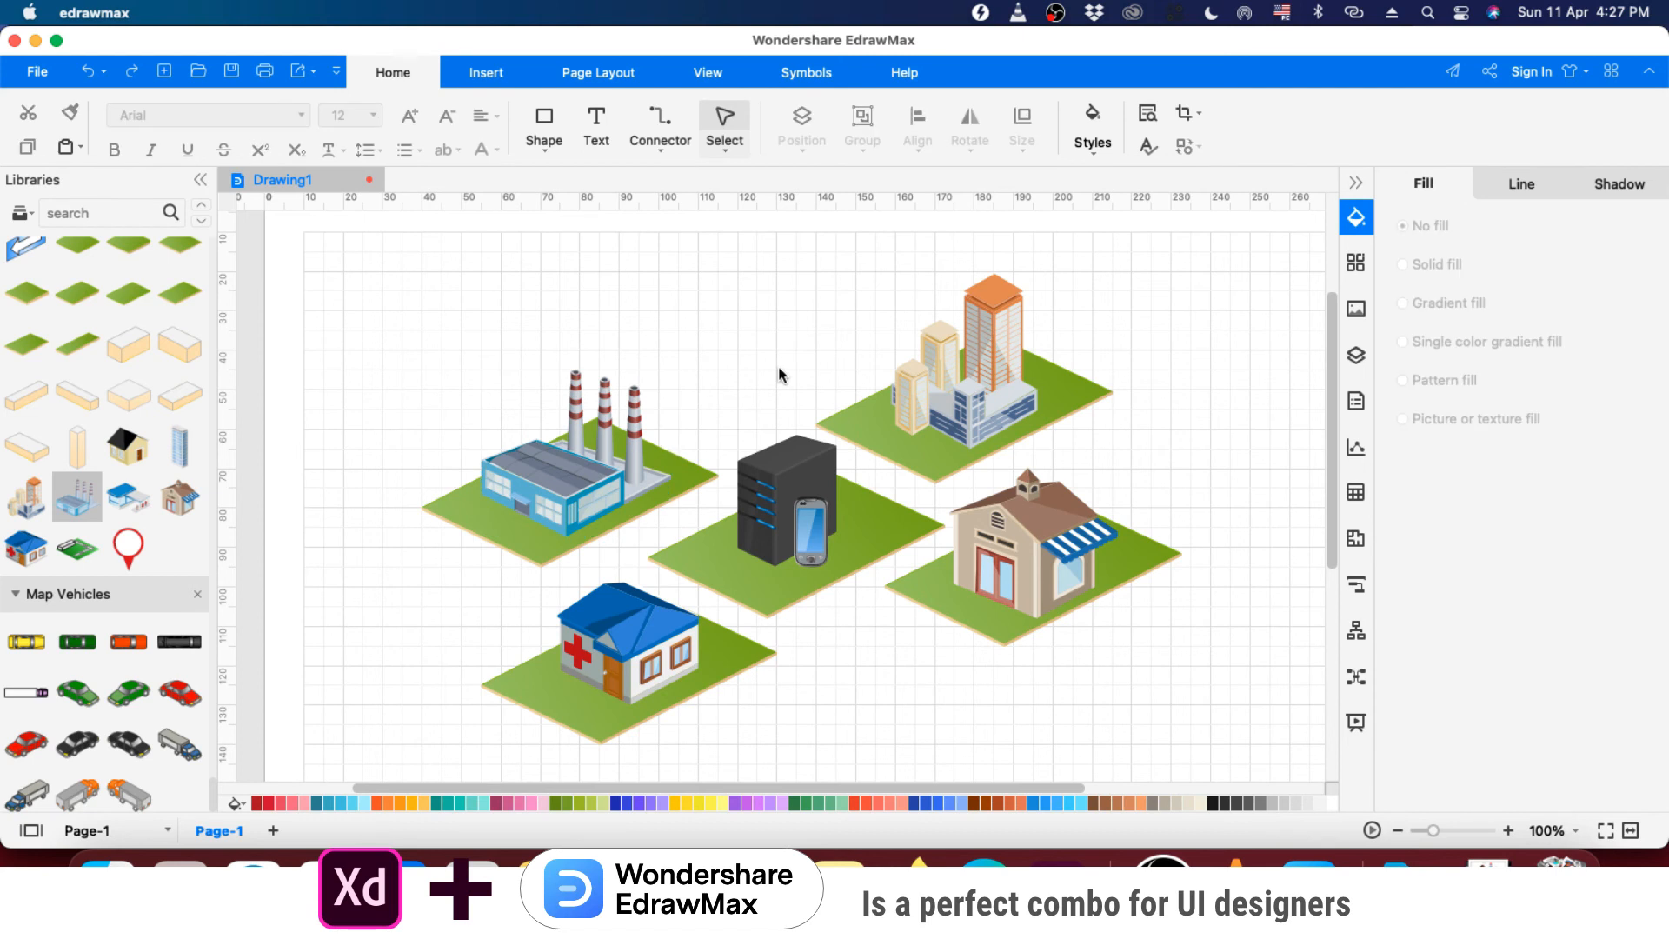